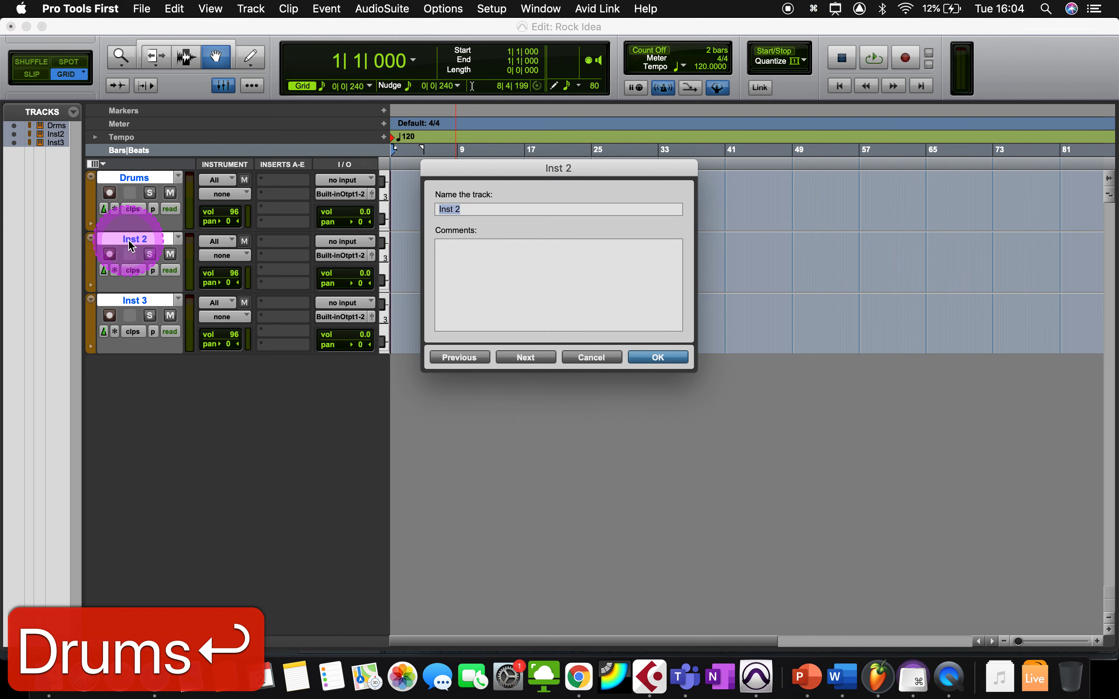
- Rename the second instrument track as Bass and the third instrument track as Elec Git
key(Return)
double_click(136, 306)
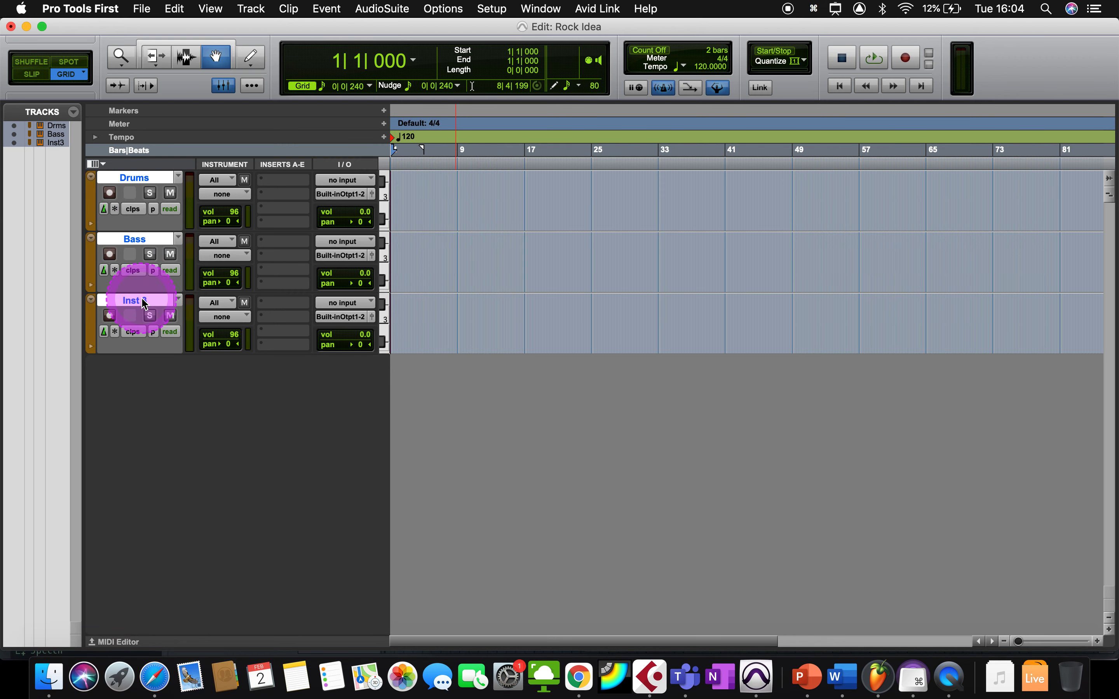
double_click(143, 302)
text(Elect)
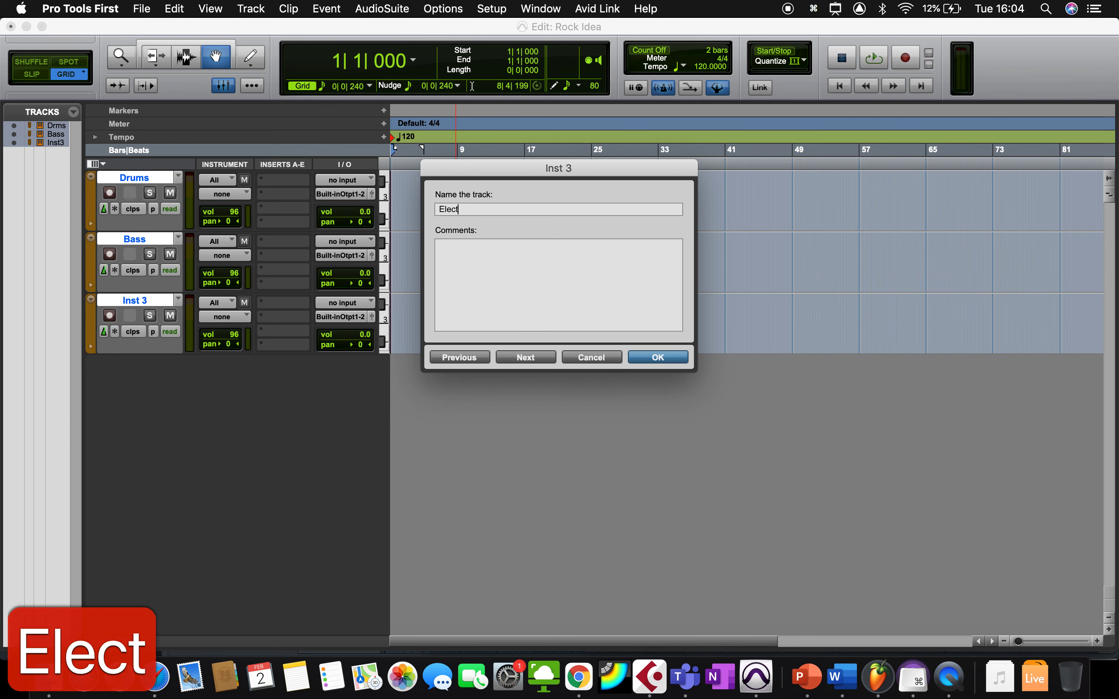
key(BackSpace)
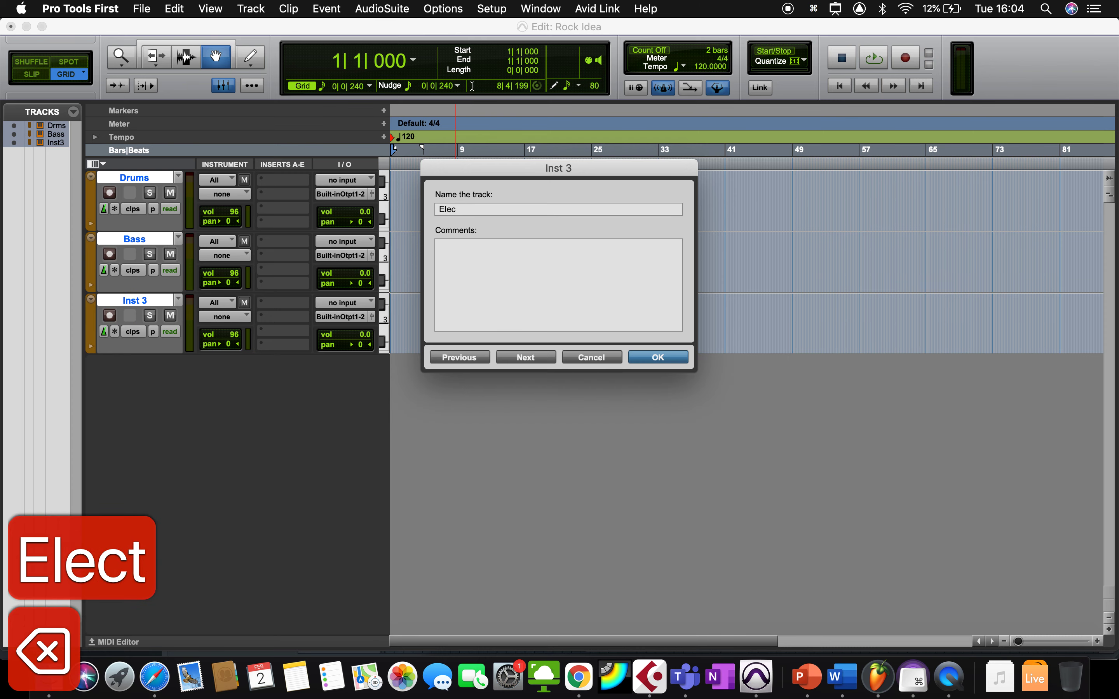
text(Git)
key(Return)
click(120, 174)
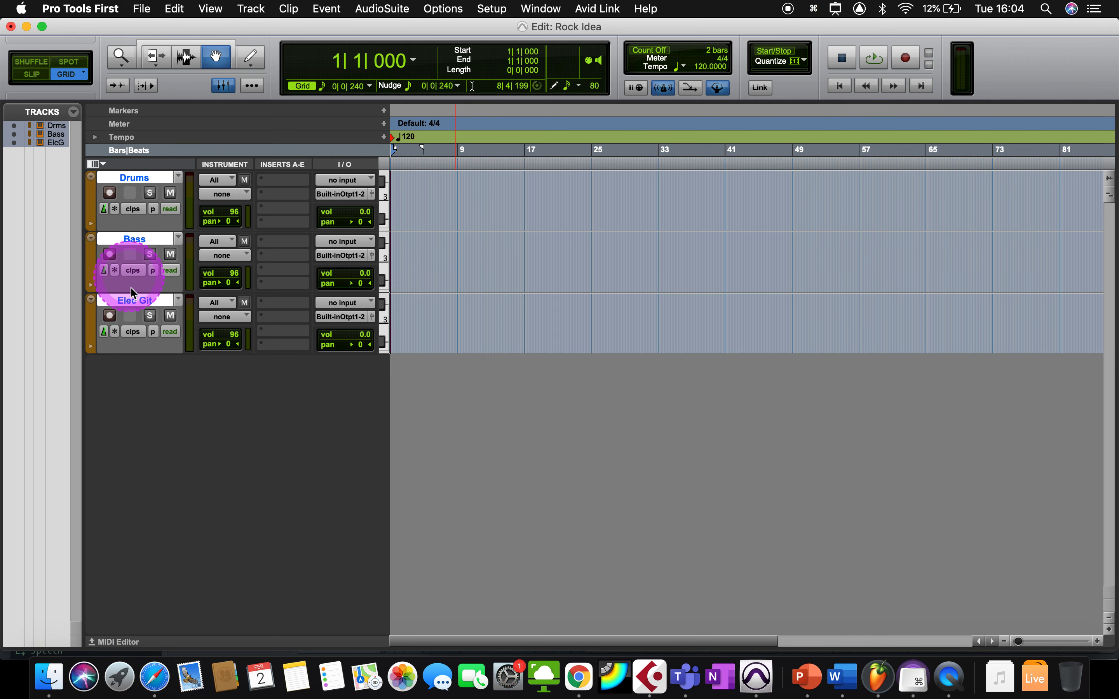
click(131, 221)
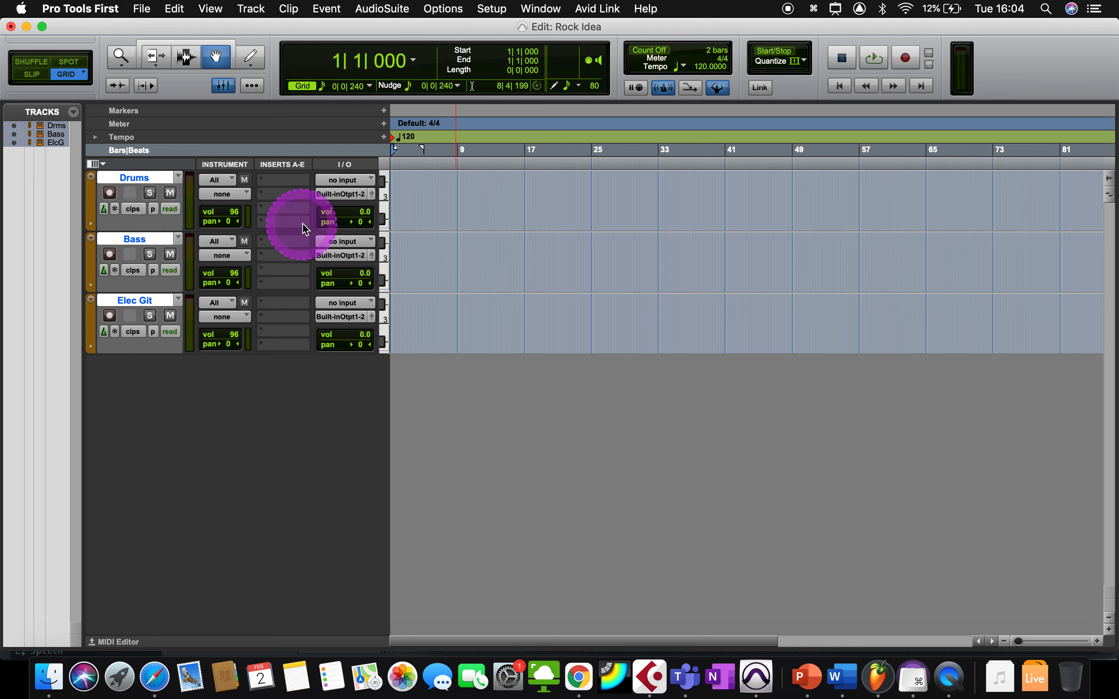
- Insert the Xpand!2 instrument plug-in in the first insert slot of the Drums track
click(273, 187)
mouse_move(362, 180)
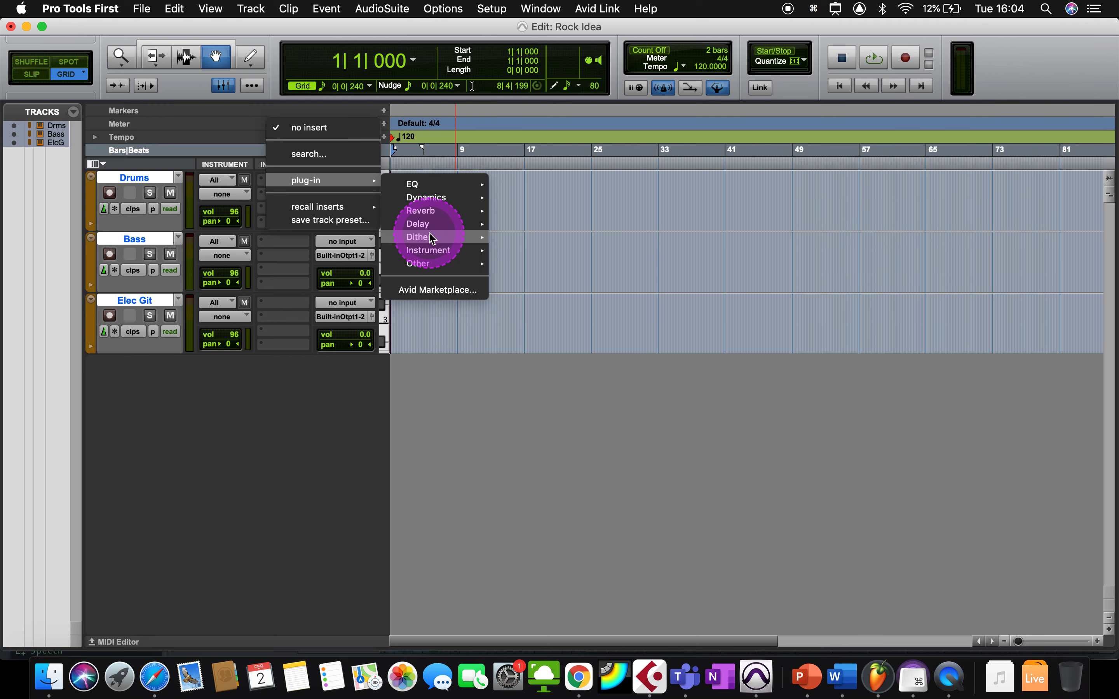
mouse_move(442, 250)
click(530, 282)
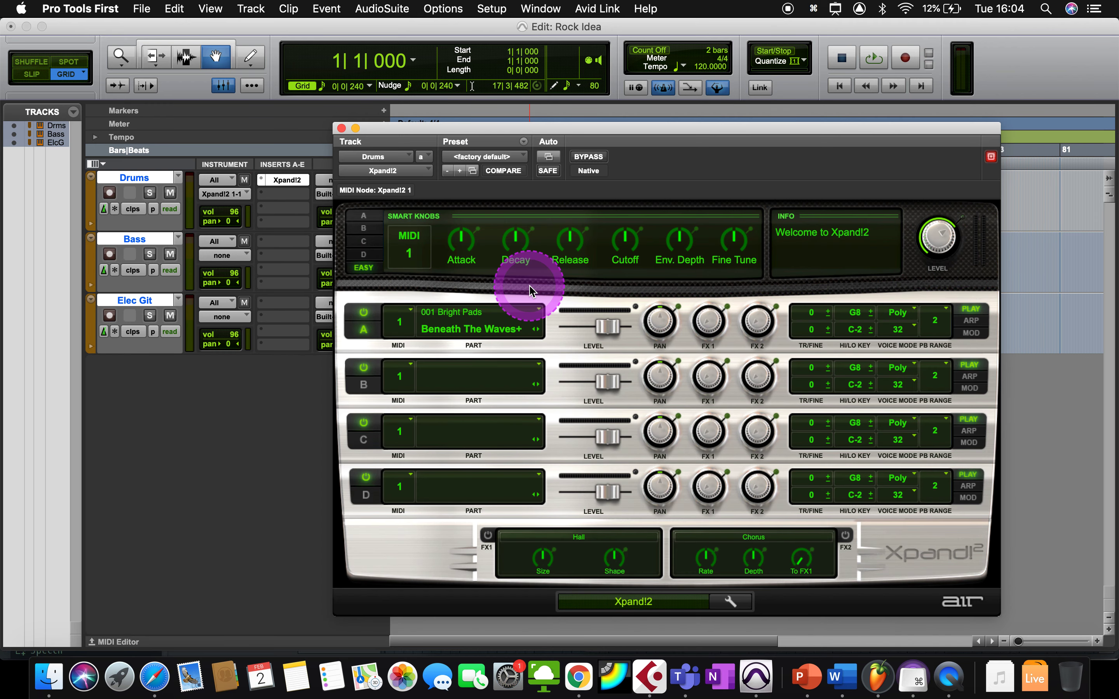
- Load the 07 Rock Kit preset from the 26 Drums category into the Drums track's Xpand!2 and close the plug-in window
click(499, 157)
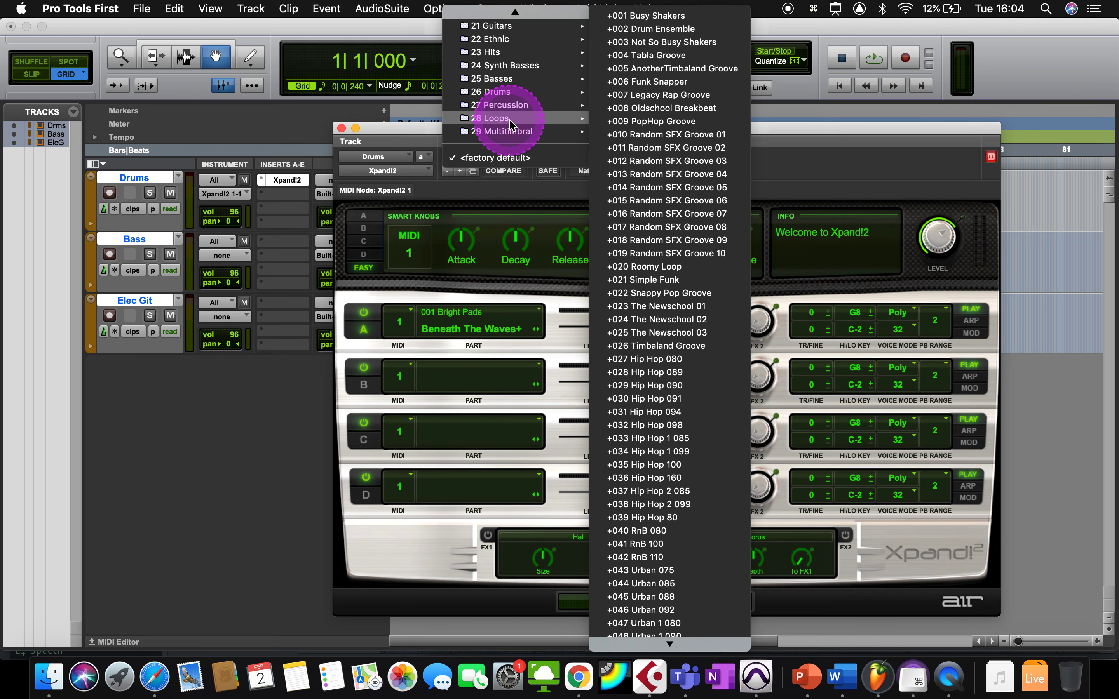
scroll(512, 116, up, 5)
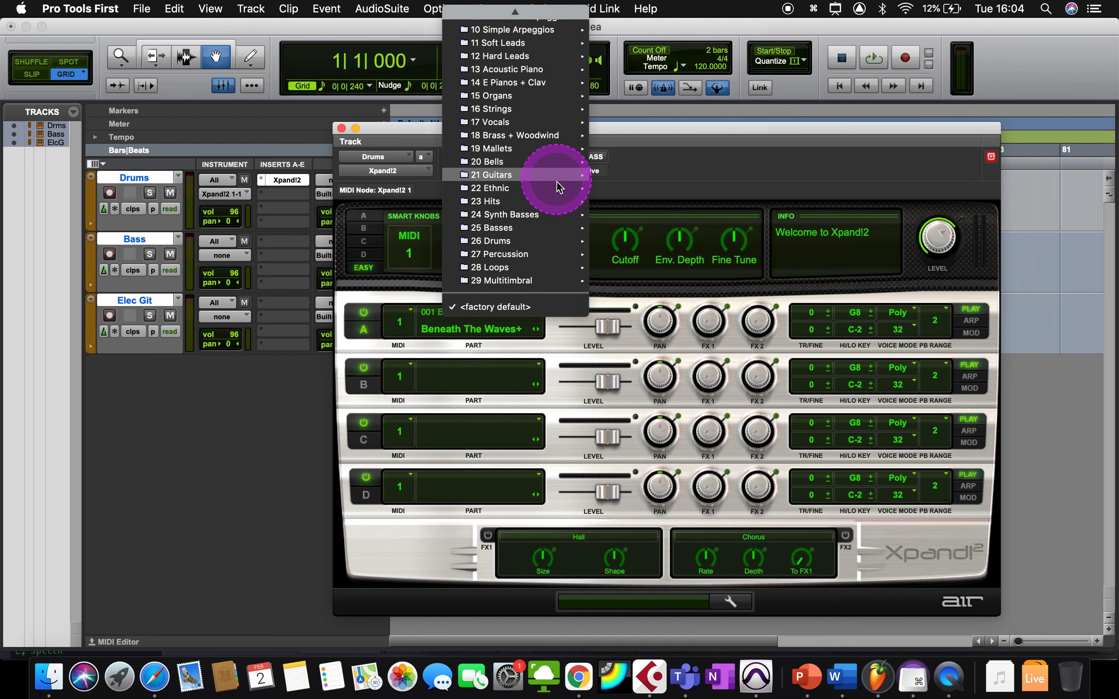
mouse_move(564, 245)
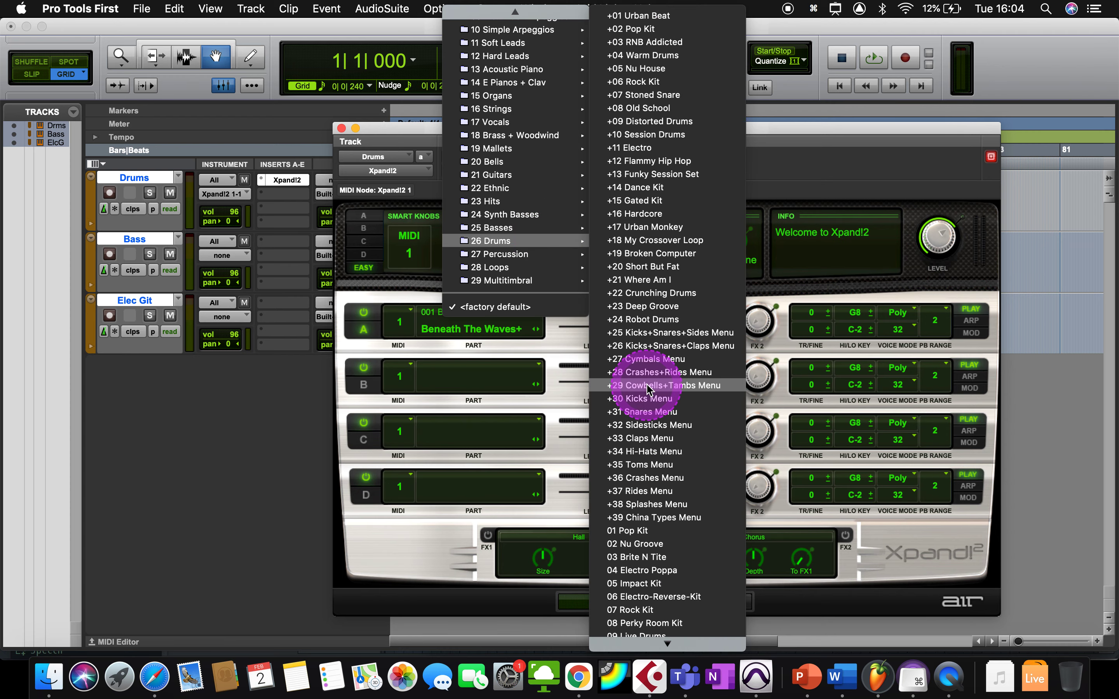
scroll(621, 369, down, 10)
scroll(699, 434, up, 2)
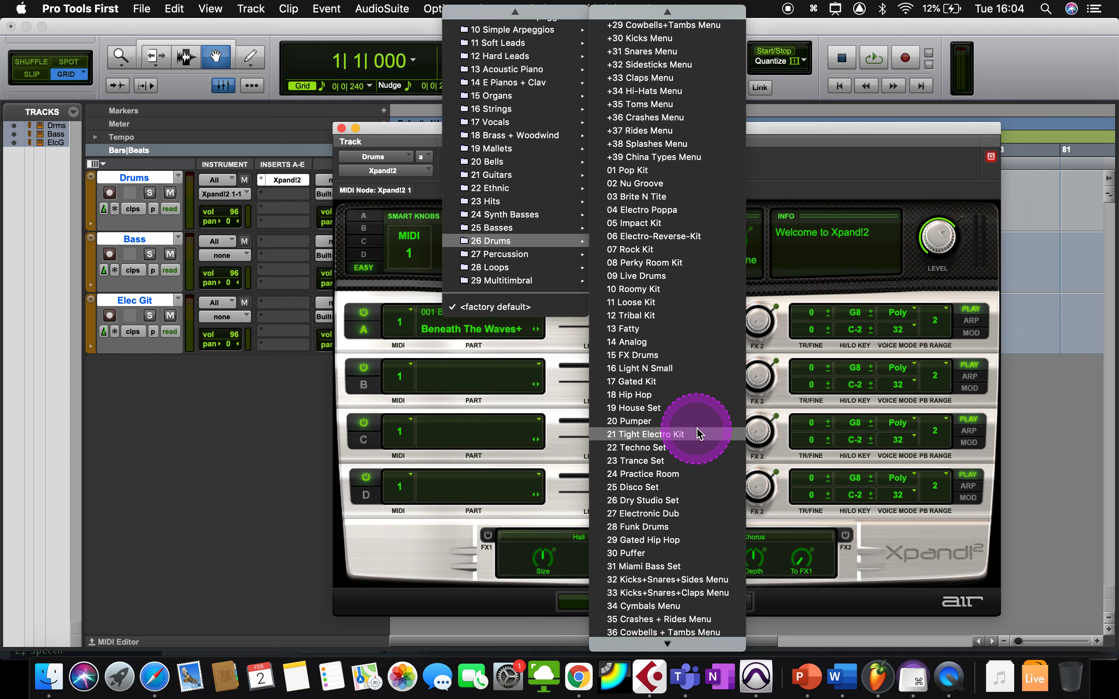
scroll(724, 463, down, 3)
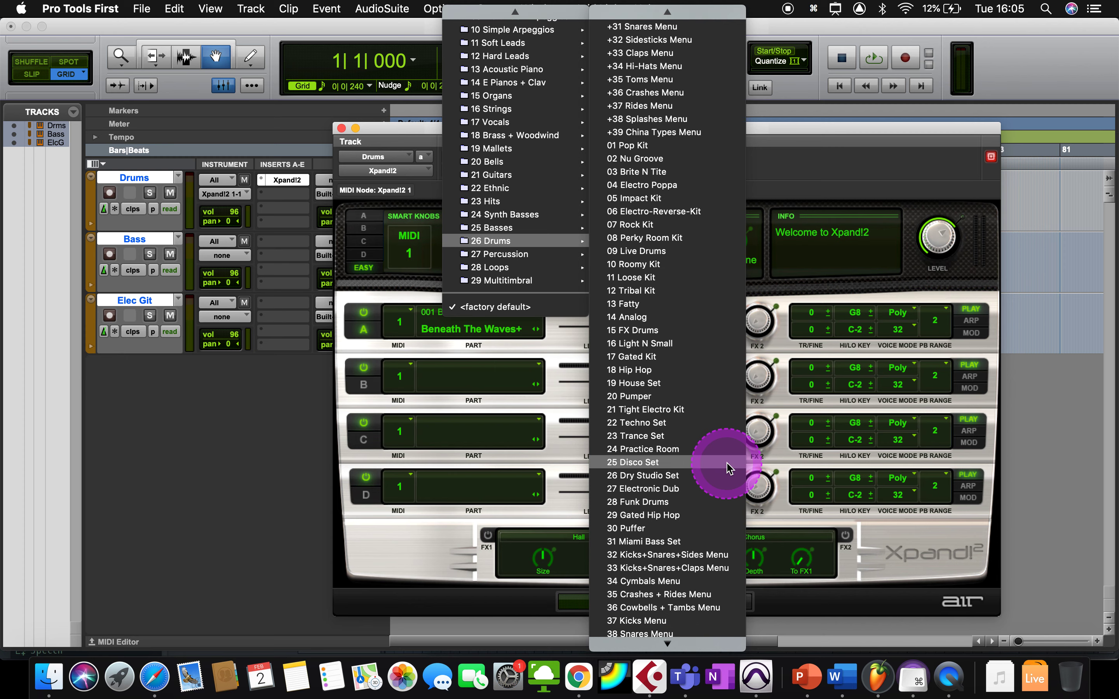
scroll(726, 468, down, 2)
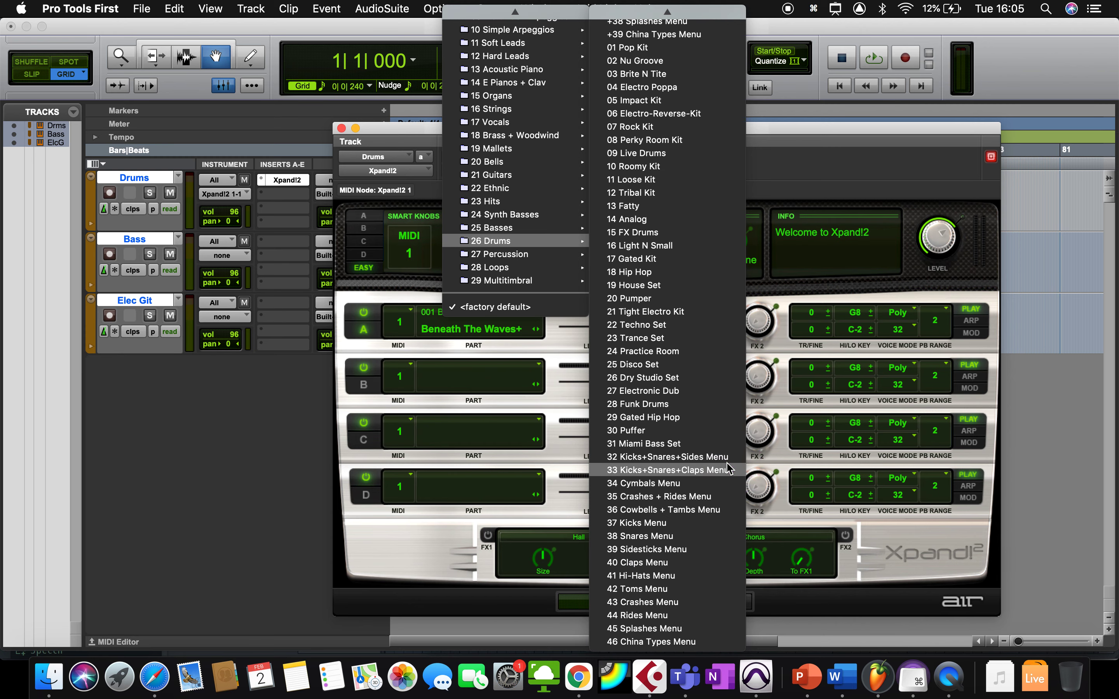
scroll(691, 398, up, 2)
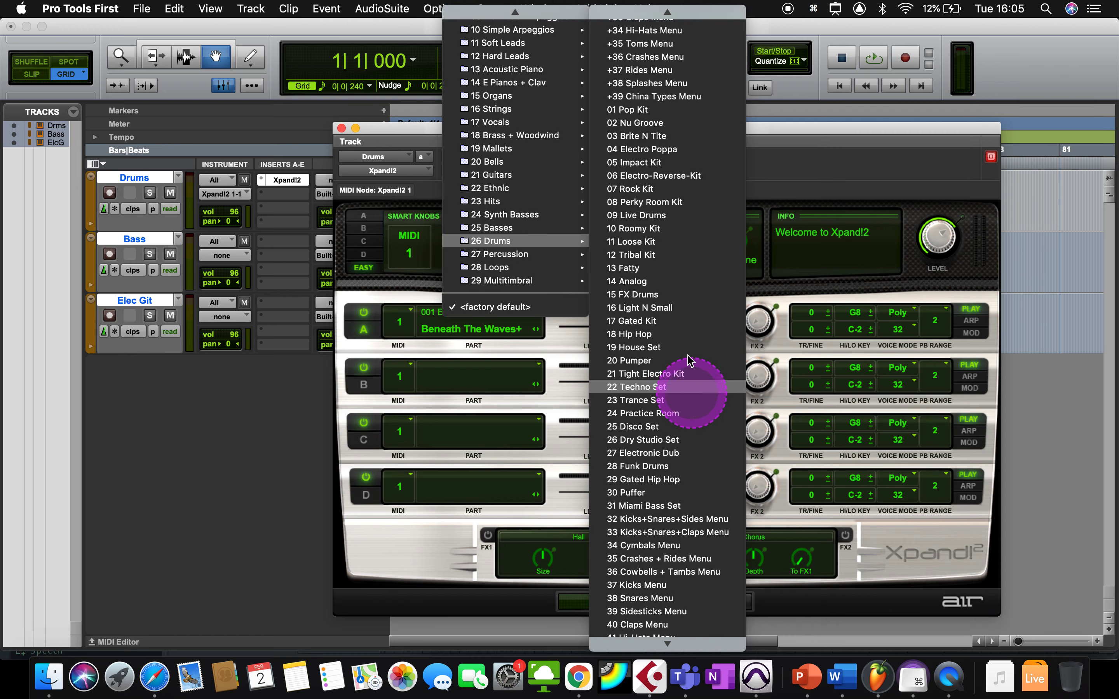
click(642, 190)
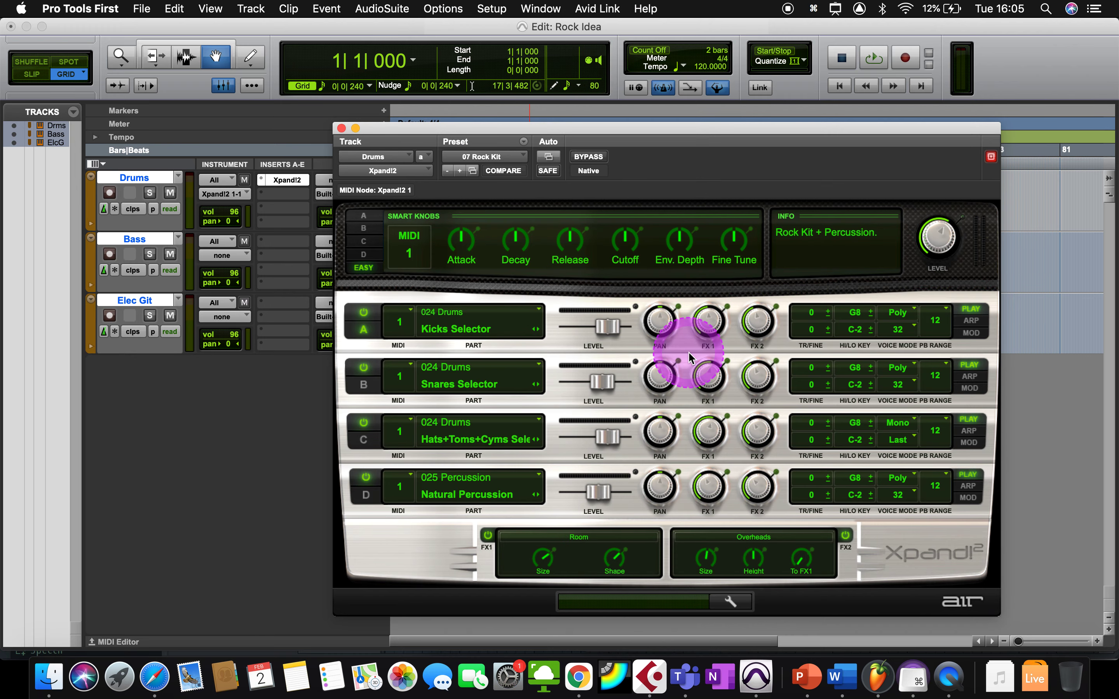
click(341, 128)
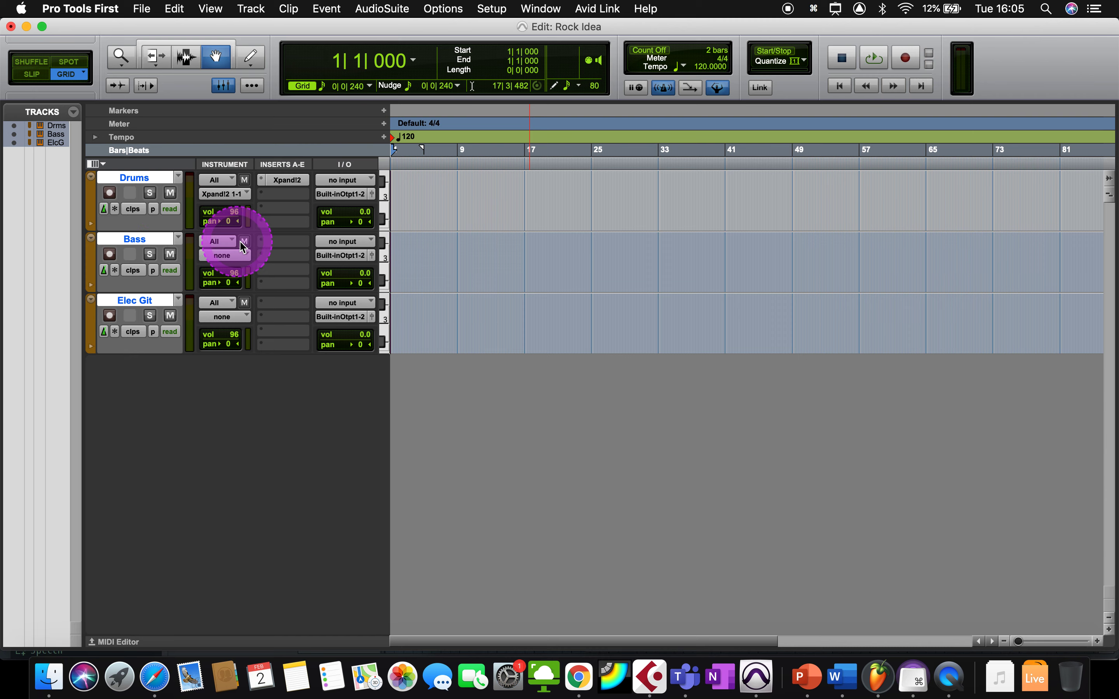
- Insert the Xpand!2 instrument plug-in in the first insert slot of the Bass track
click(280, 241)
mouse_move(324, 241)
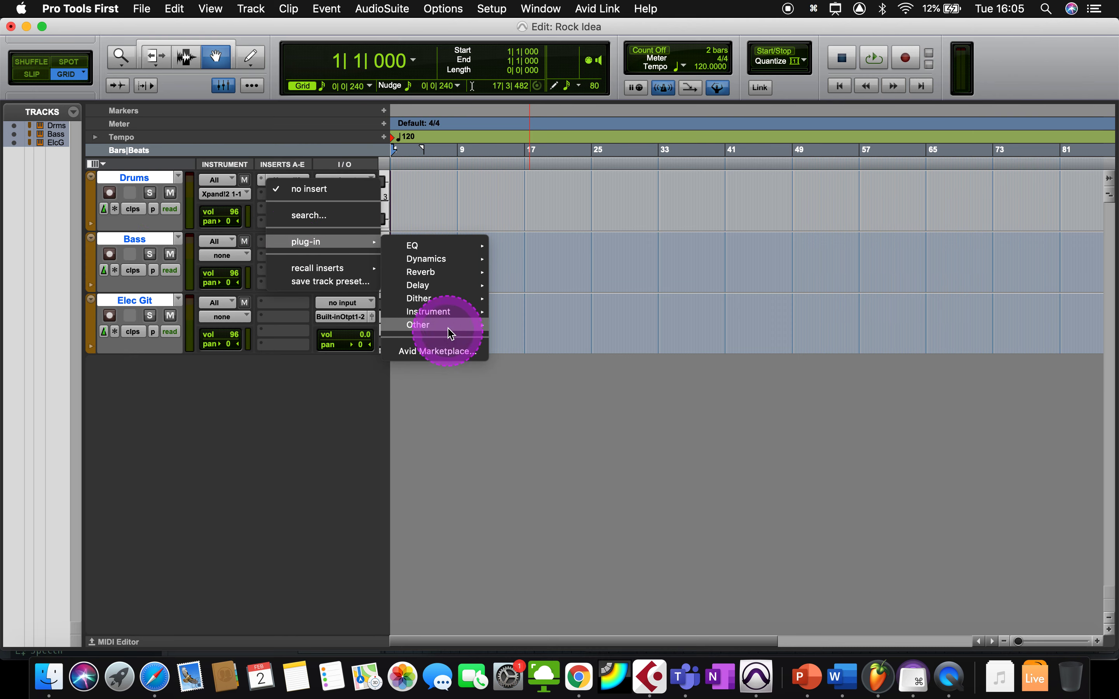
mouse_move(449, 313)
click(528, 344)
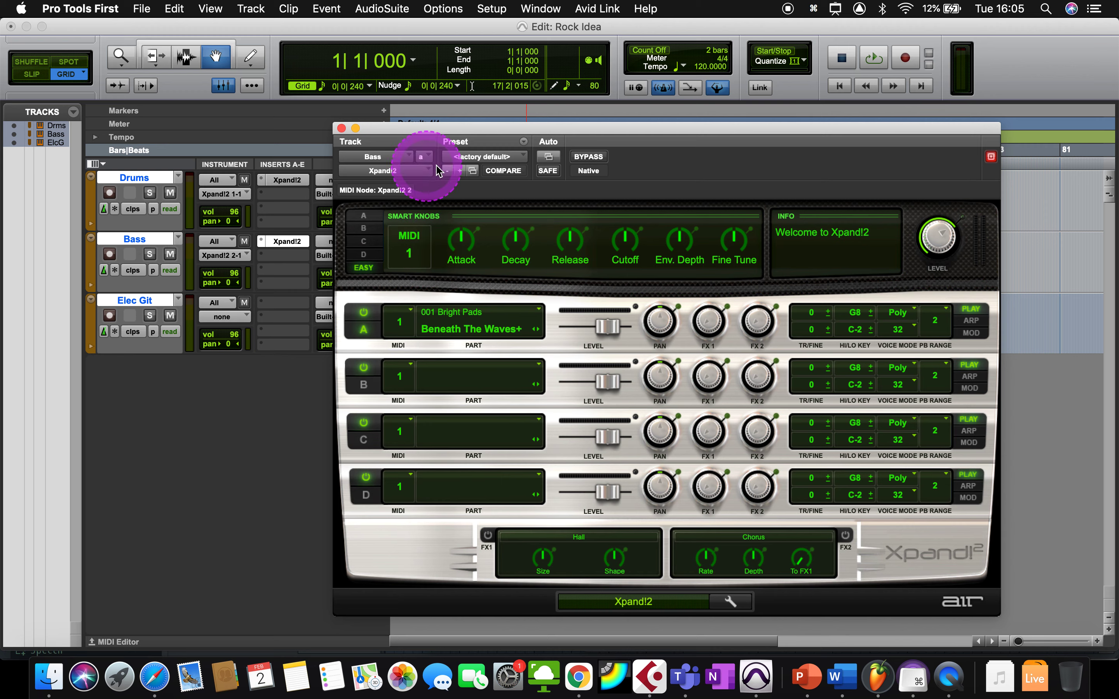
- Load the 05 Hard Pick Bass preset from the 25 Basses category into the Bass track's Xpand!2 and close the plug-in window
click(471, 159)
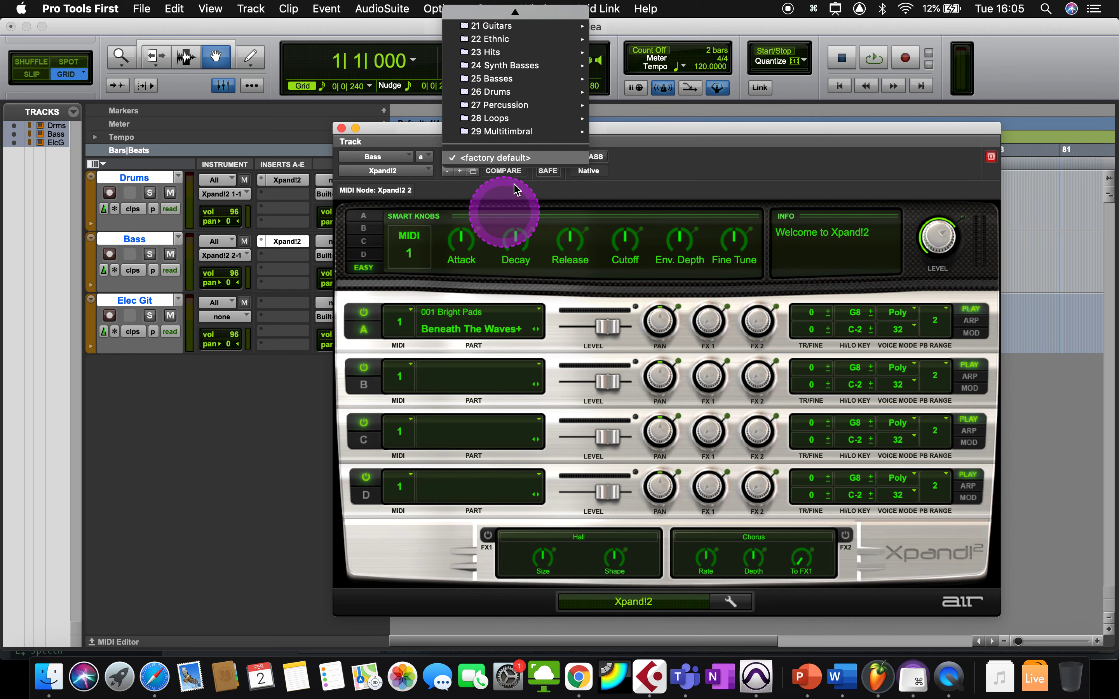
scroll(536, 92, up, 5)
mouse_move(513, 189)
mouse_move(497, 216)
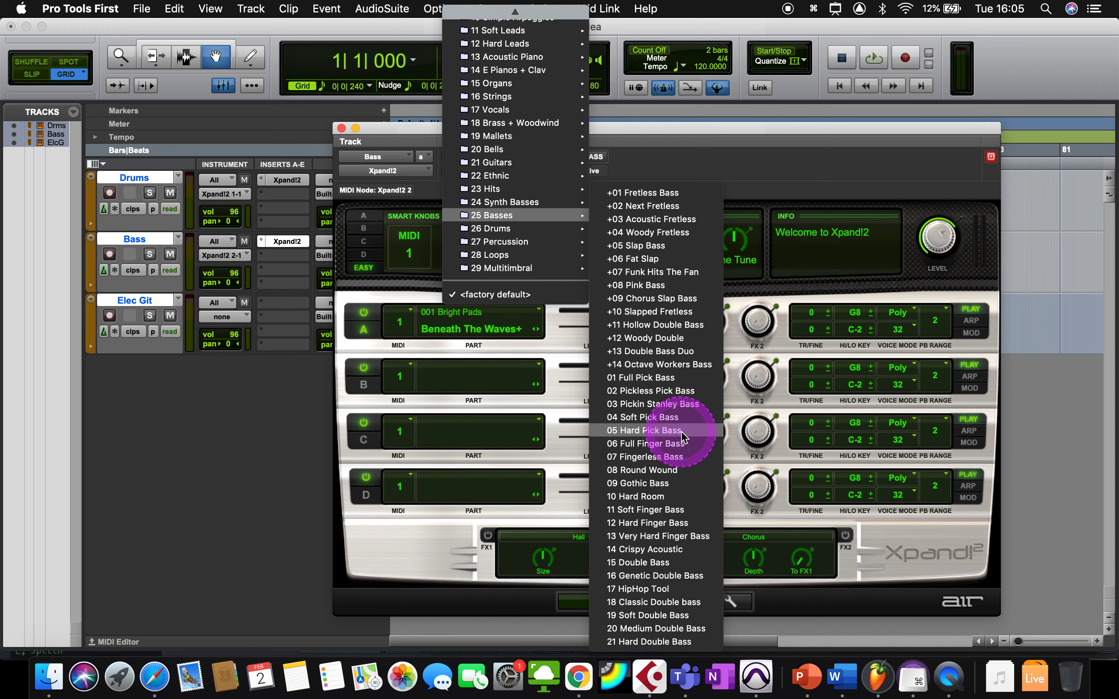
click(708, 430)
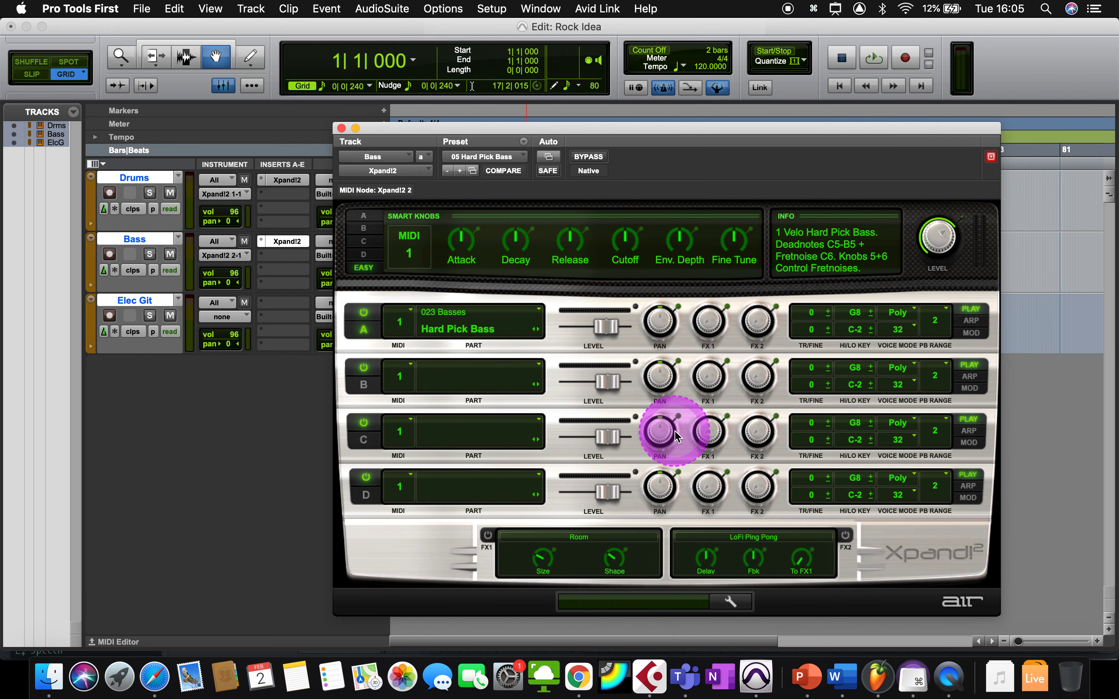
click(341, 128)
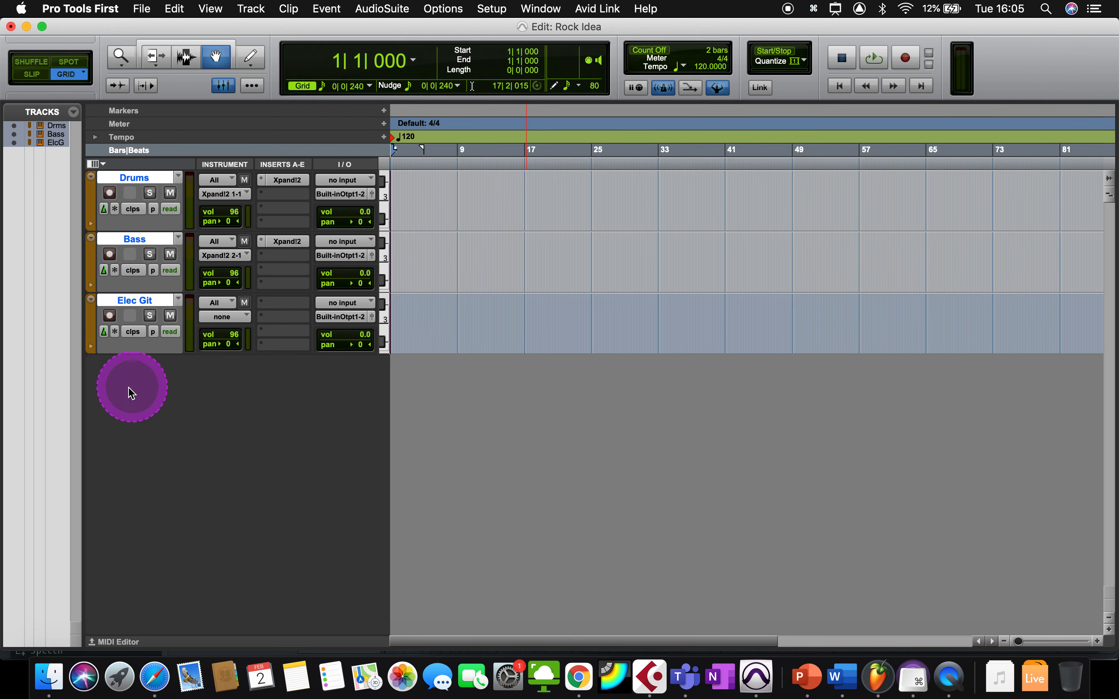
- Insert the Xpand!2 instrument plug-in in the first insert slot of the Elec Git track
click(278, 304)
mouse_move(320, 303)
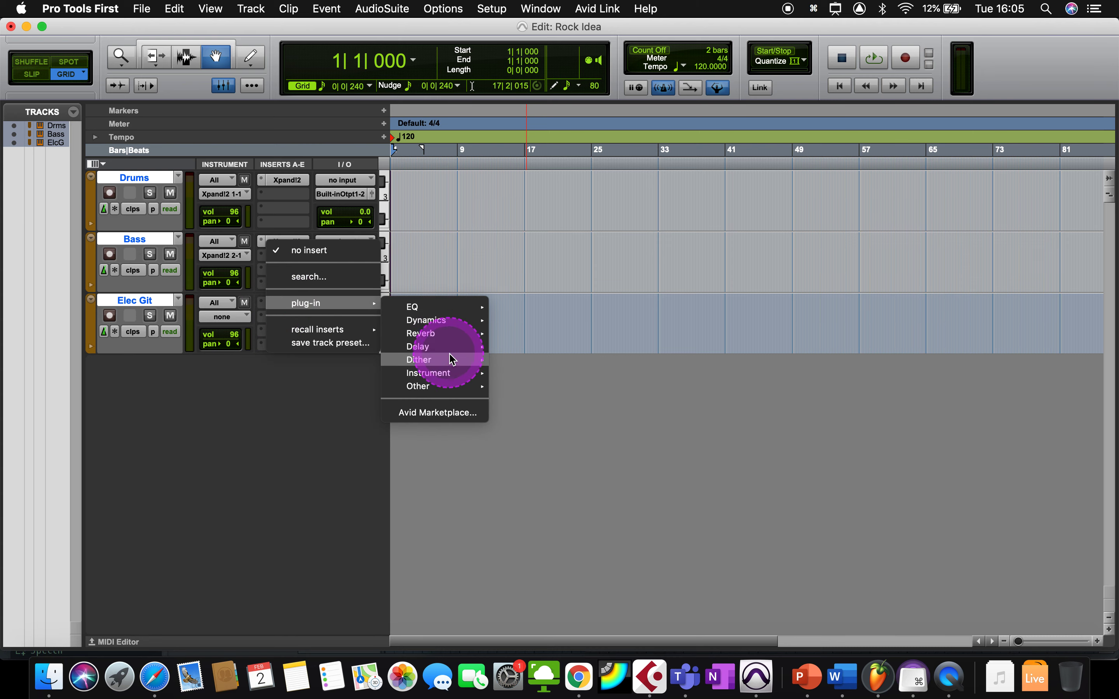
mouse_move(455, 373)
click(536, 403)
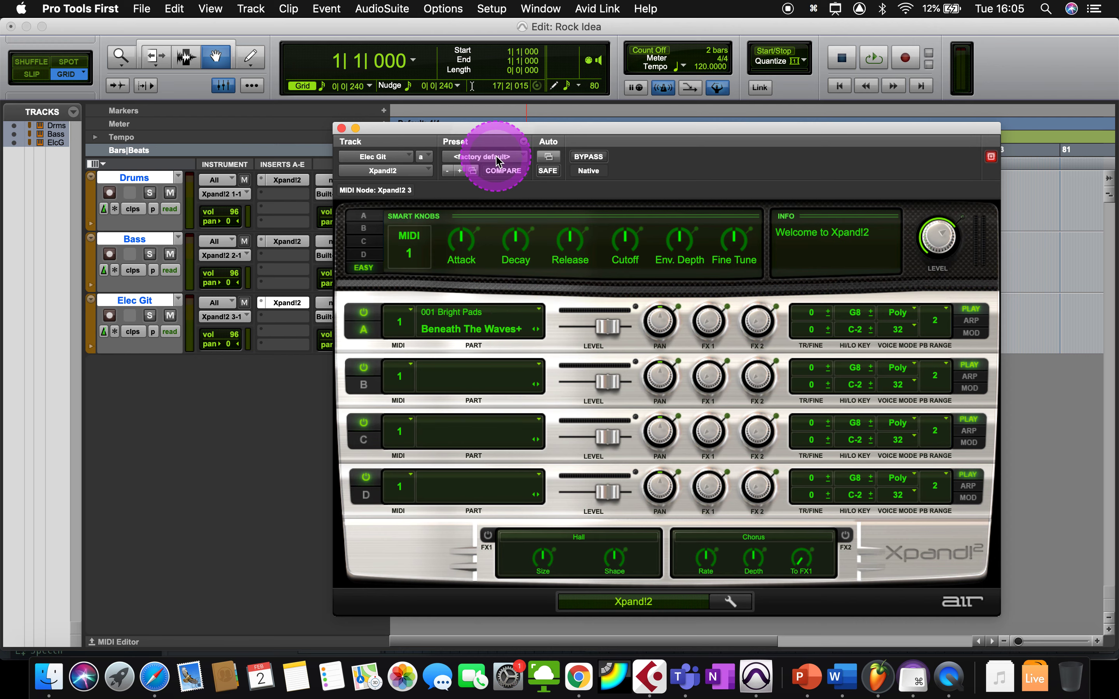
- Load the +38 Distorted Guitar preset from the 21 Guitars category into the Elec Git track's Xpand!2 and close the plug-in window
click(484, 156)
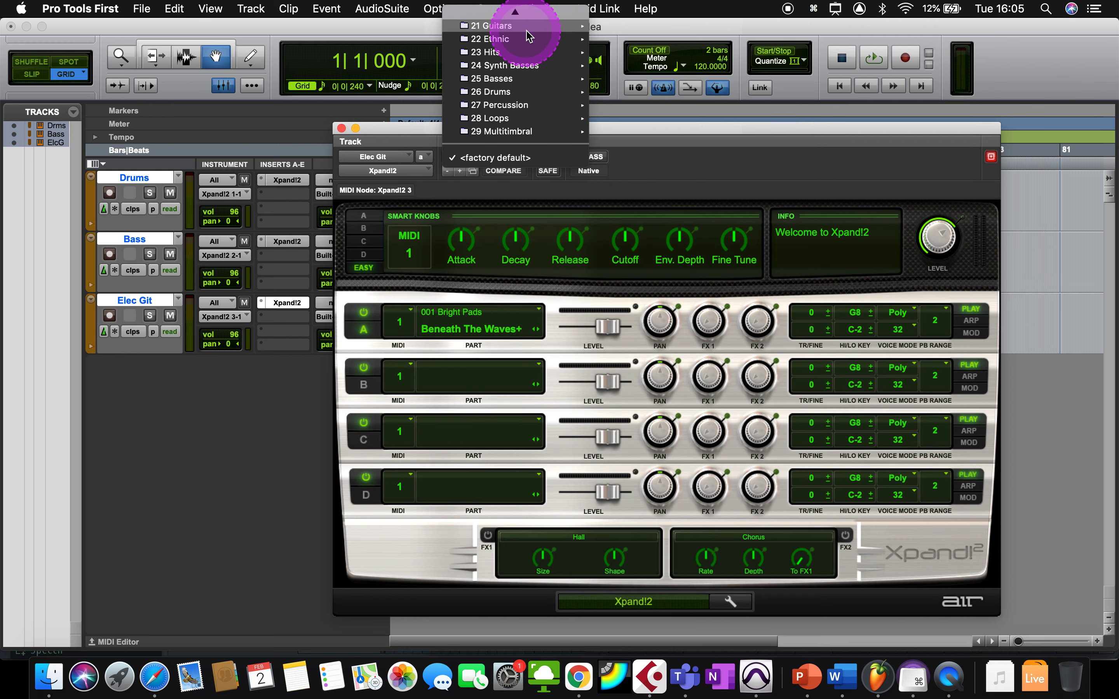
mouse_move(513, 26)
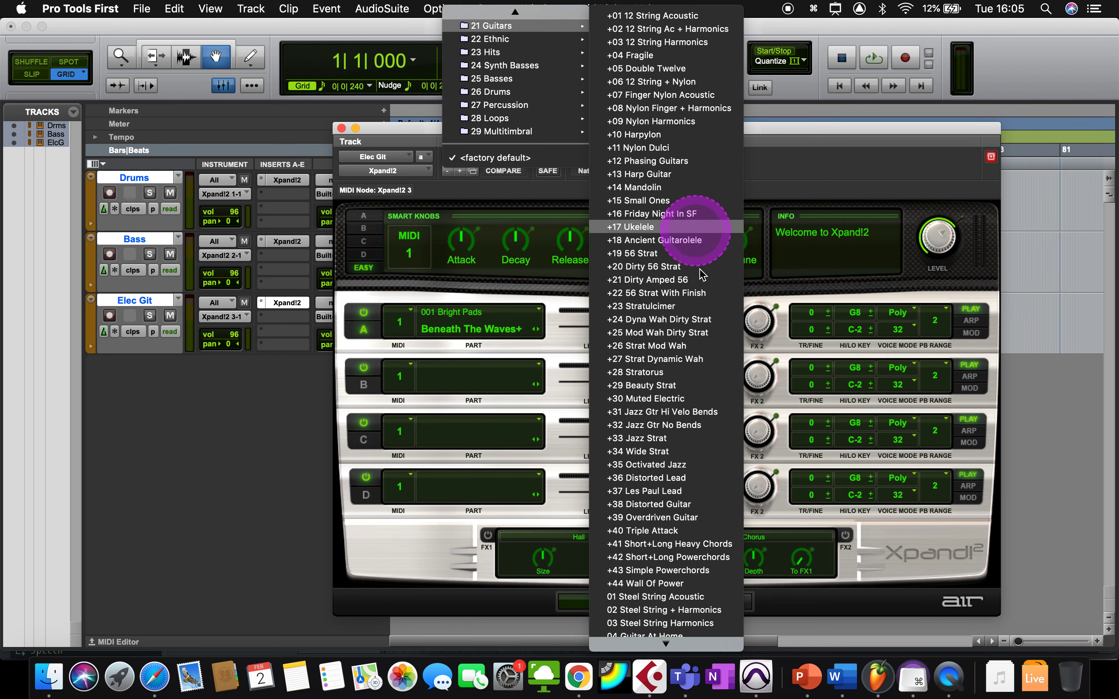
scroll(697, 296, down, 5)
scroll(739, 426, down, 4)
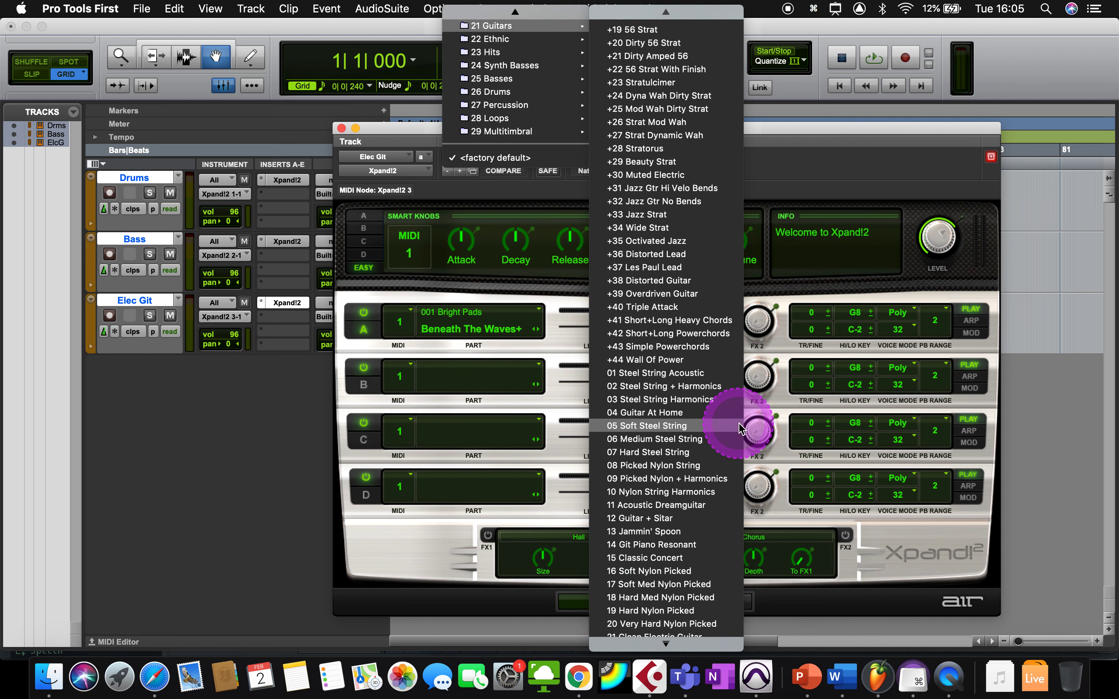
scroll(739, 426, down, 2)
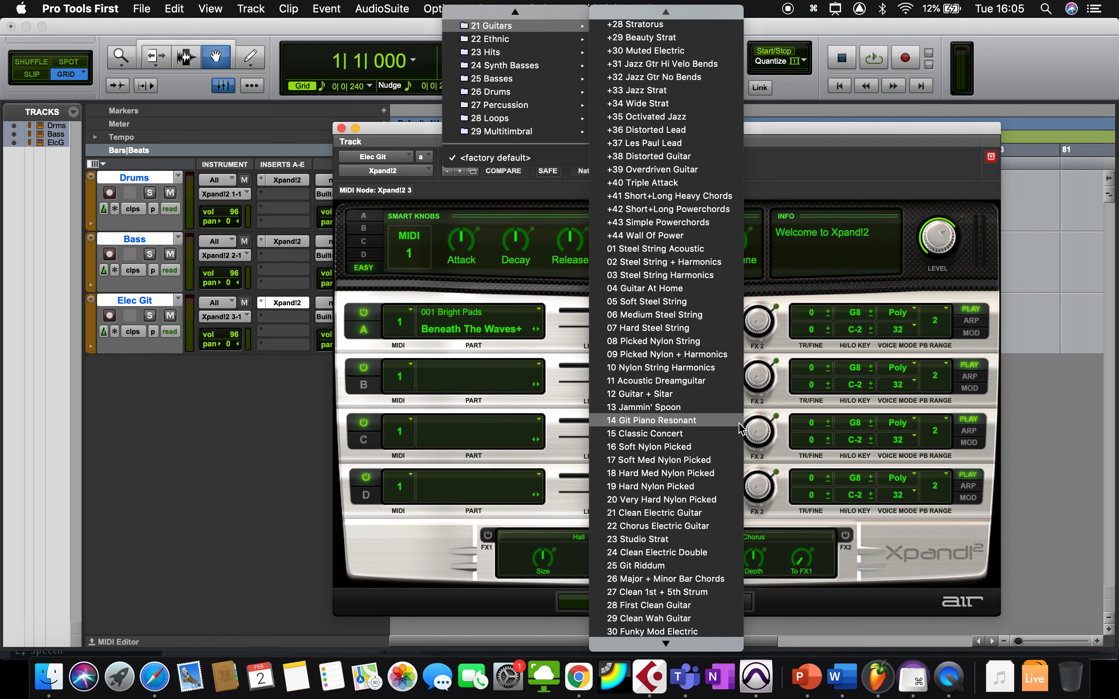
click(731, 314)
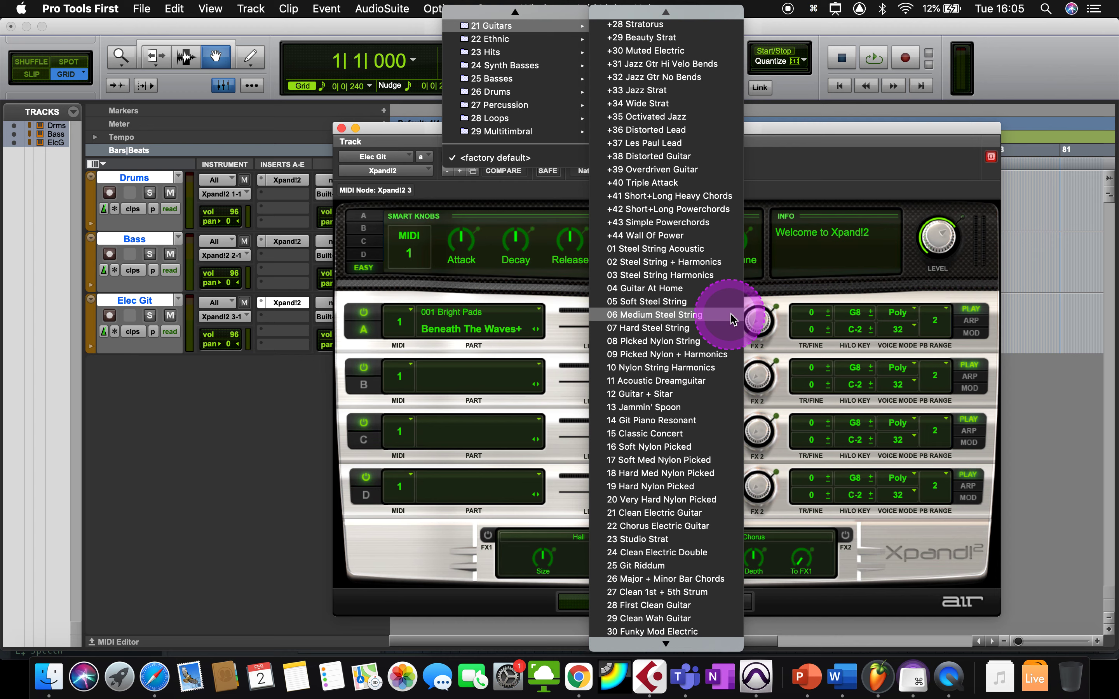
scroll(731, 314, down, 3)
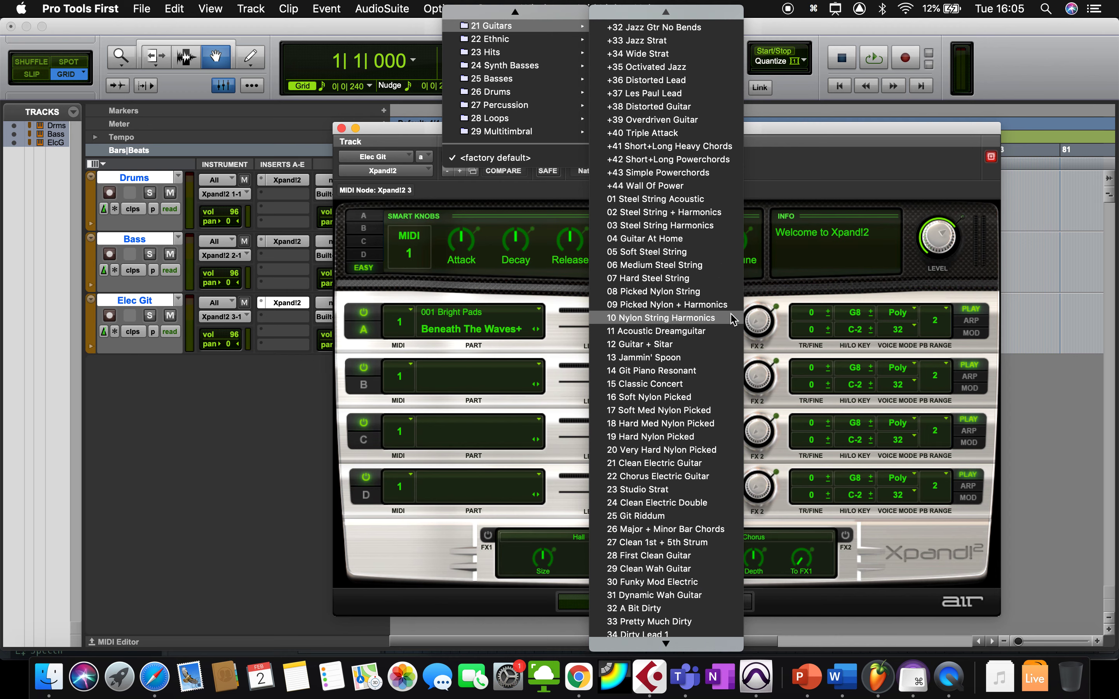
scroll(731, 318, down, 1)
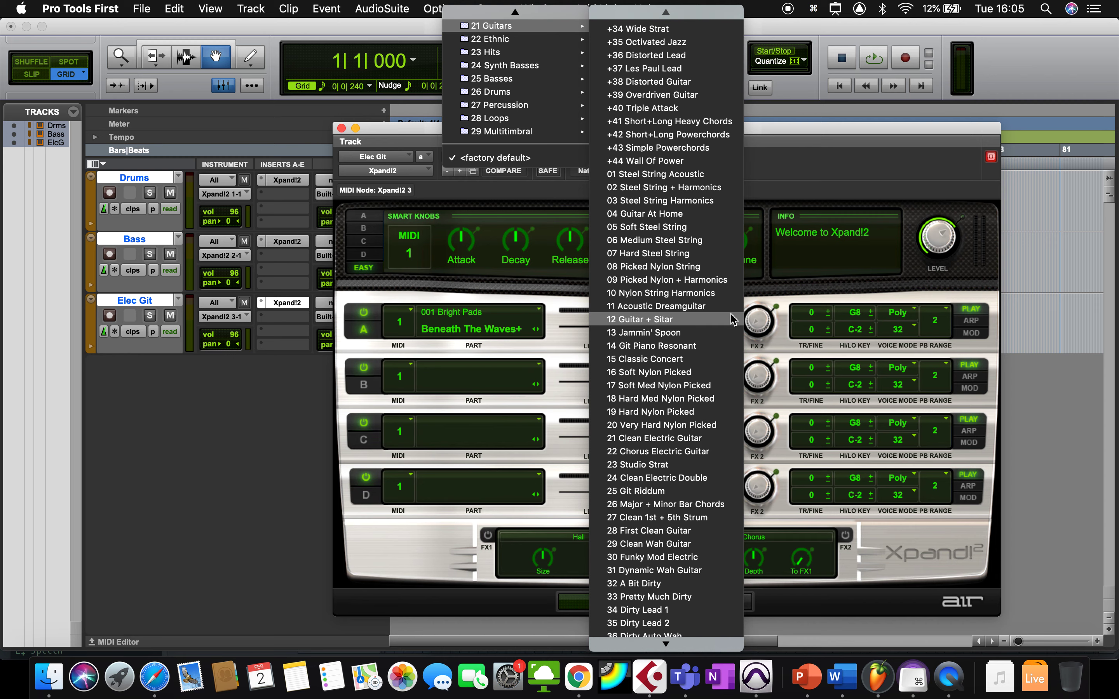
scroll(732, 319, down, 3)
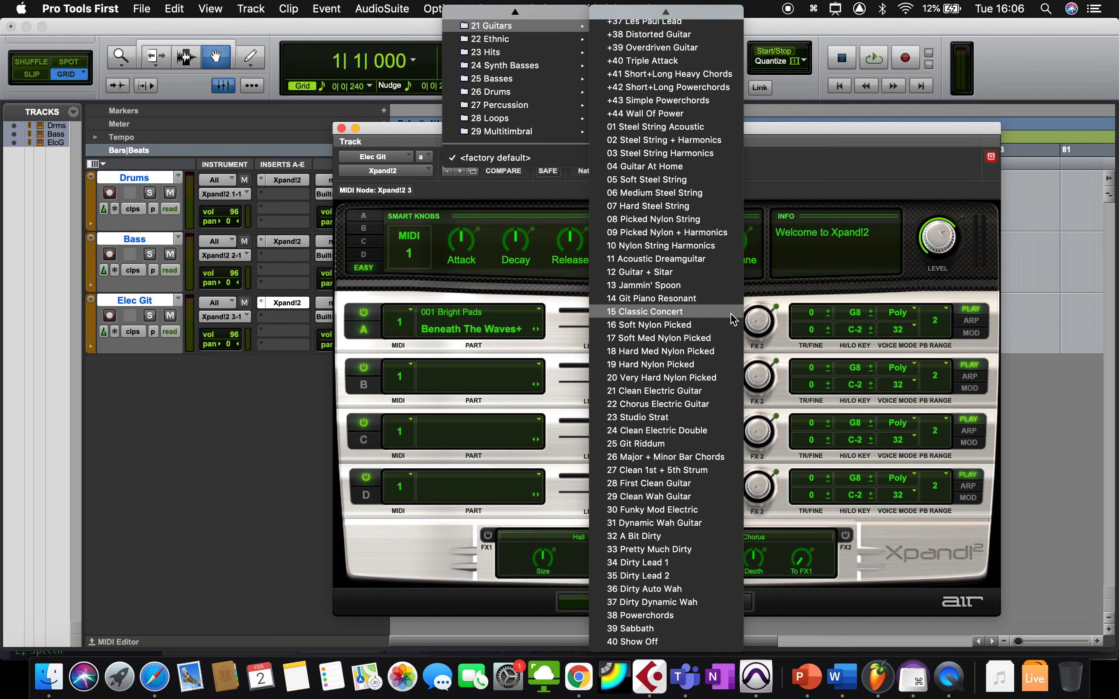
click(727, 317)
scroll(728, 321, up, 2)
scroll(727, 322, up, 2)
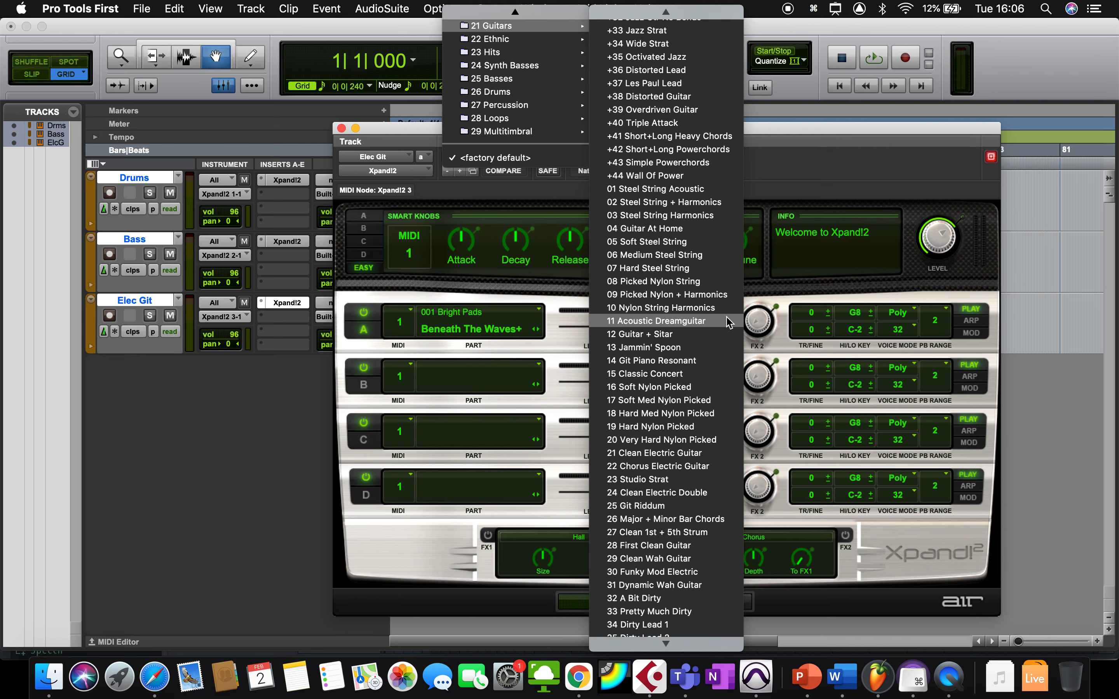
scroll(728, 323, up, 15)
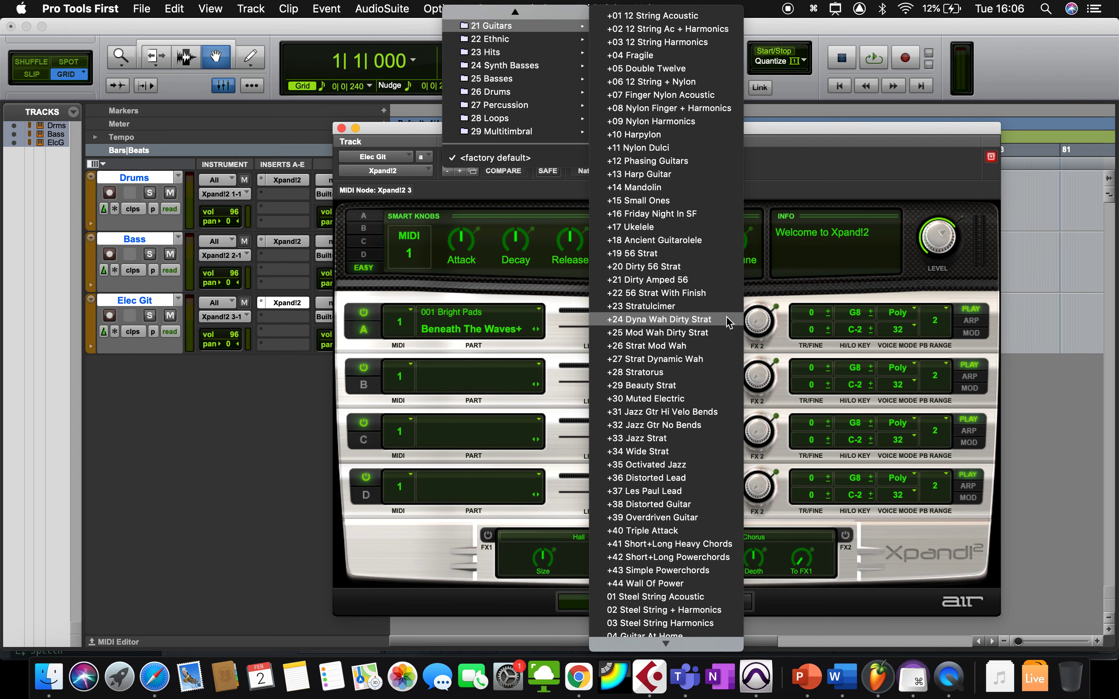
click(712, 259)
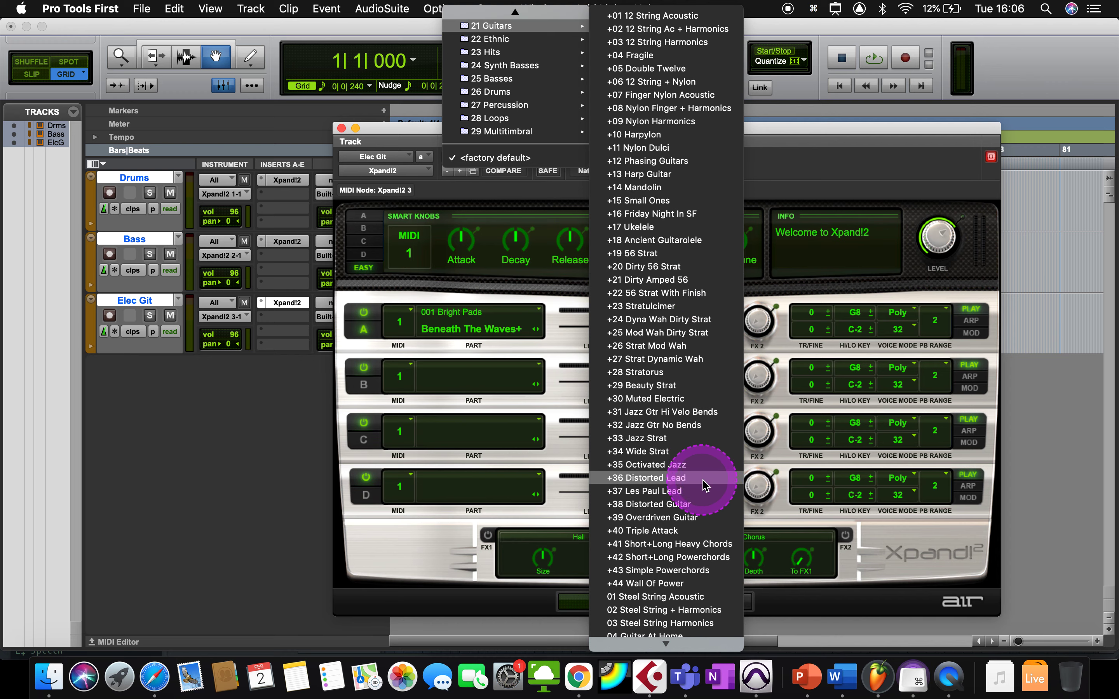
click(688, 507)
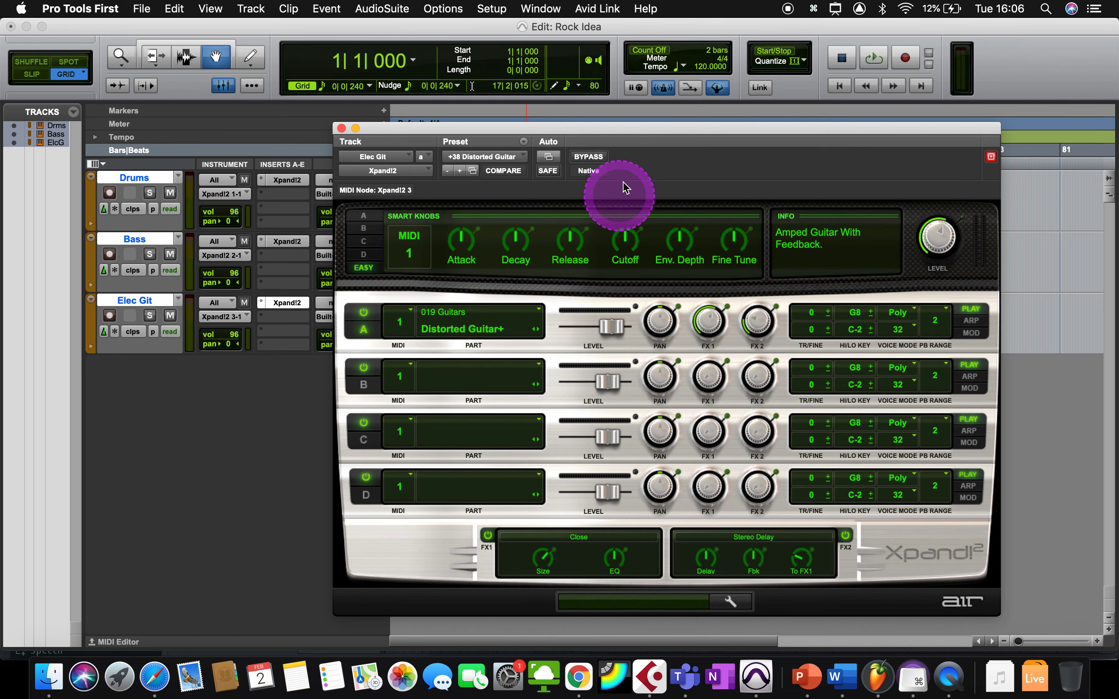
click(340, 129)
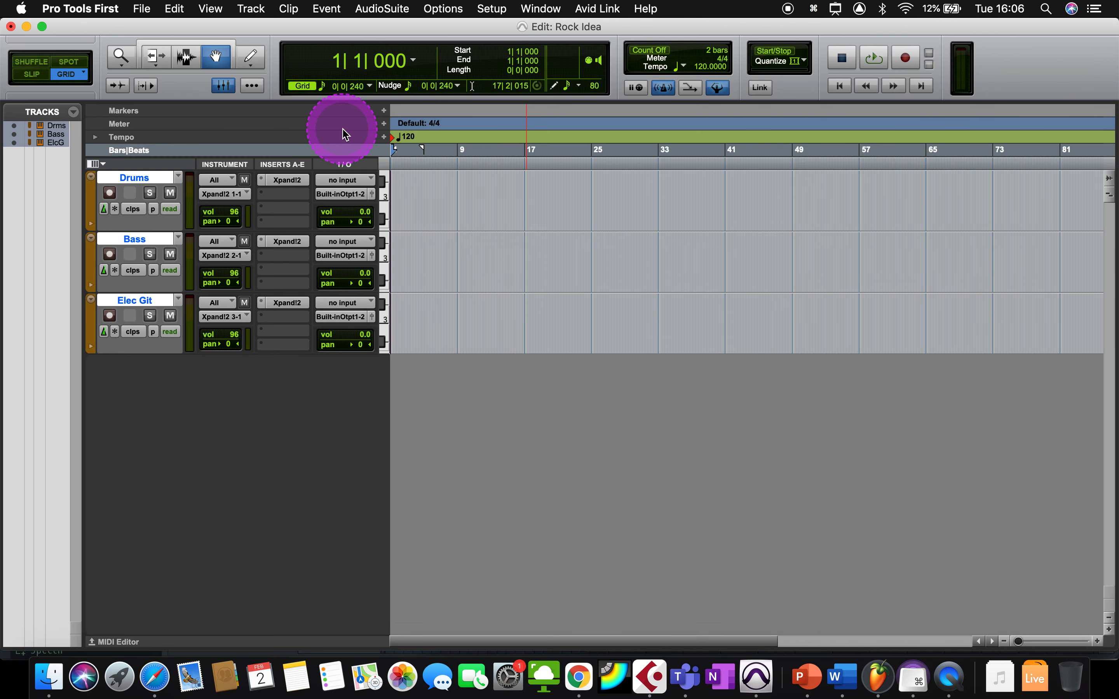
- Switch to the Rock Songs document in Word and write the scale C D Eb F G Ab Bb C, followed by an empty line
key(super+Tab)
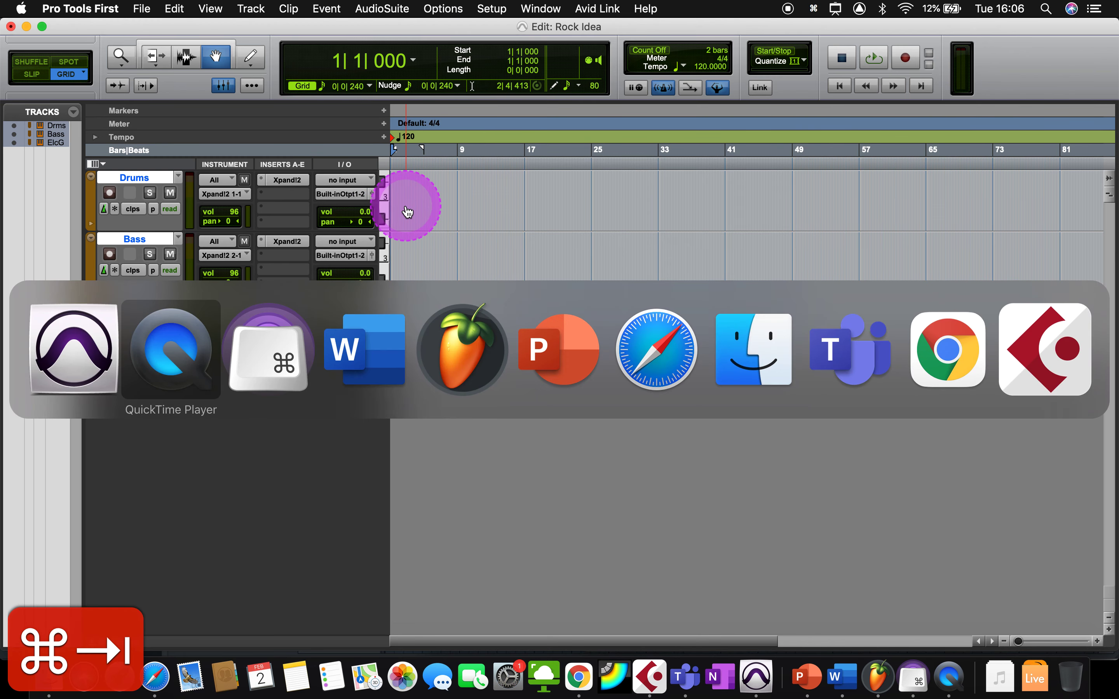
key(super+Tab)
key(super+Tab)
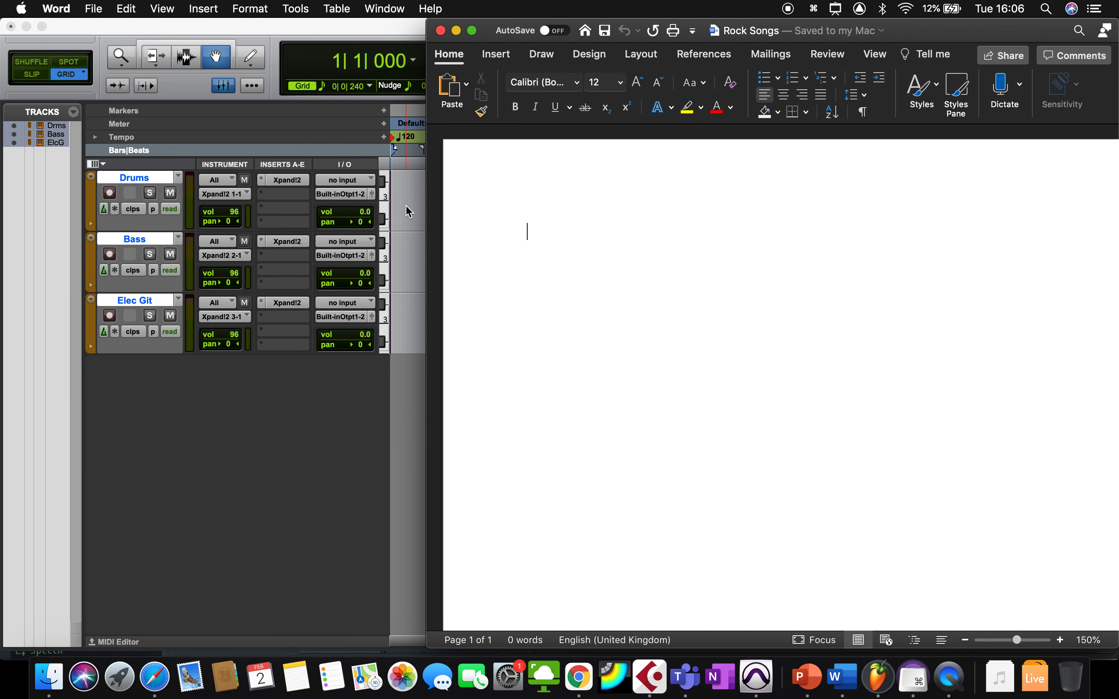
text(C E)
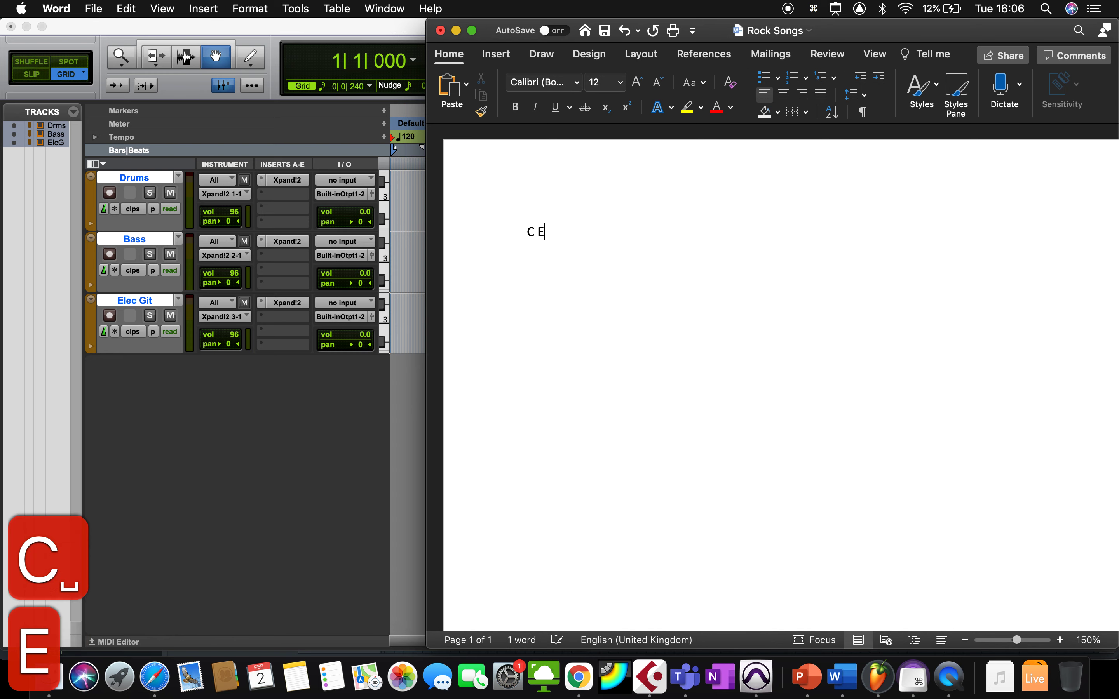
key(BackSpace)
key(BackSpace)
text(D Eb )
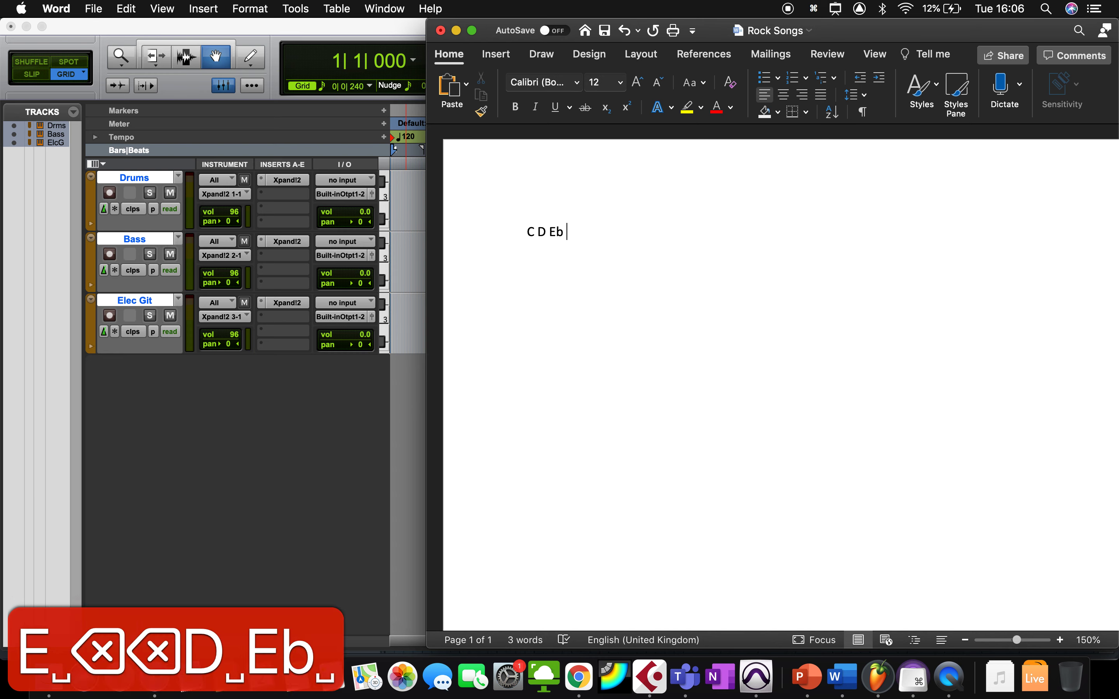
text(F G)
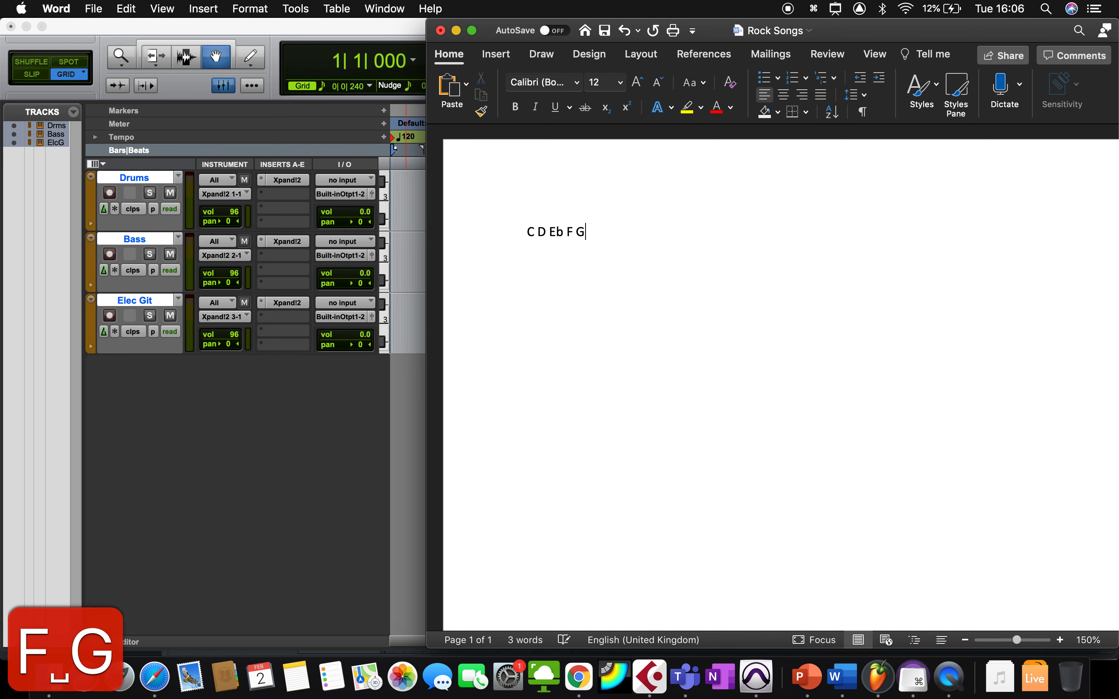
text( Ab Bb )
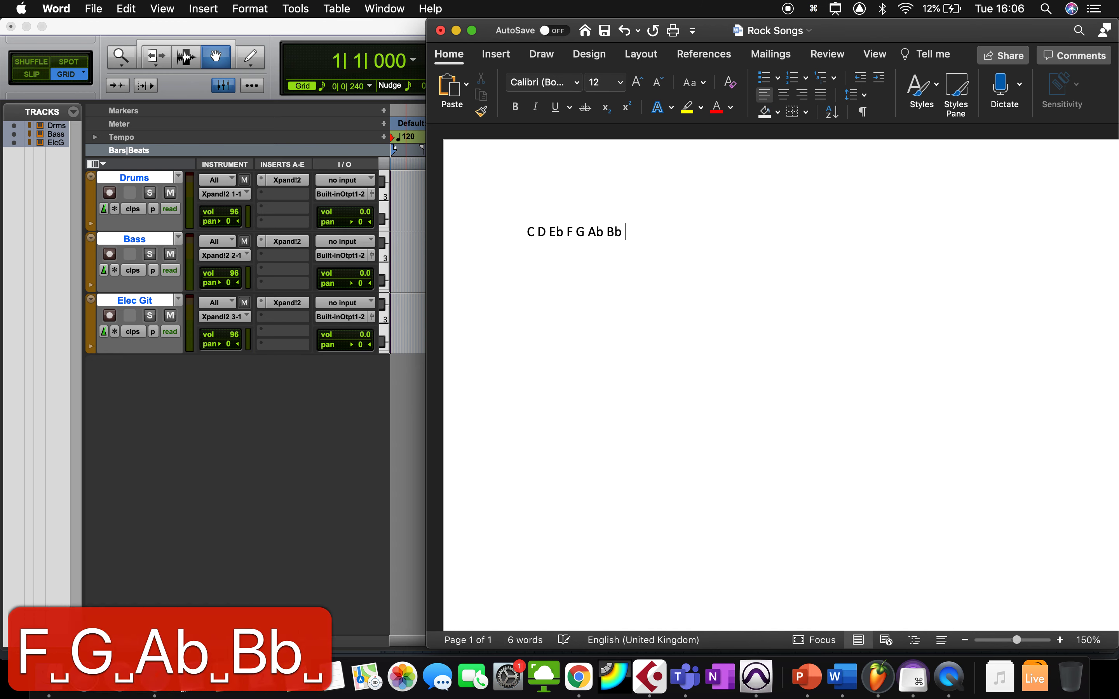
text(C)
key(Return)
key(Return)
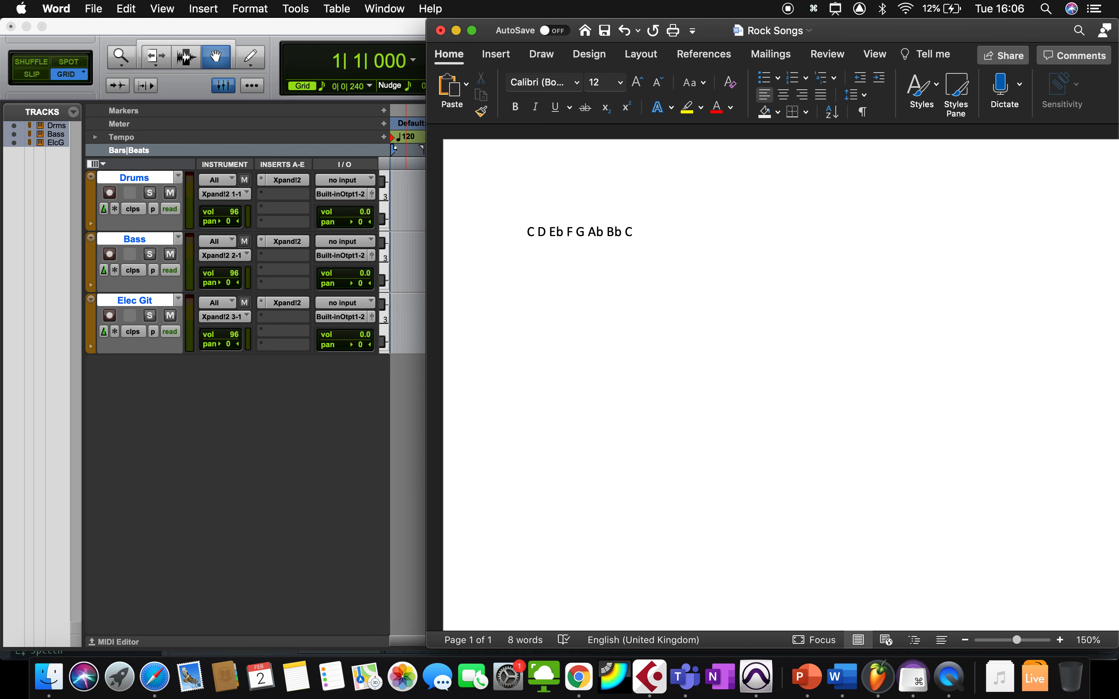
- Add the chord lines C G C, D A D and Eb G Bb below the scale, each on its own line
text(C G C)
key(Return)
text(D A )
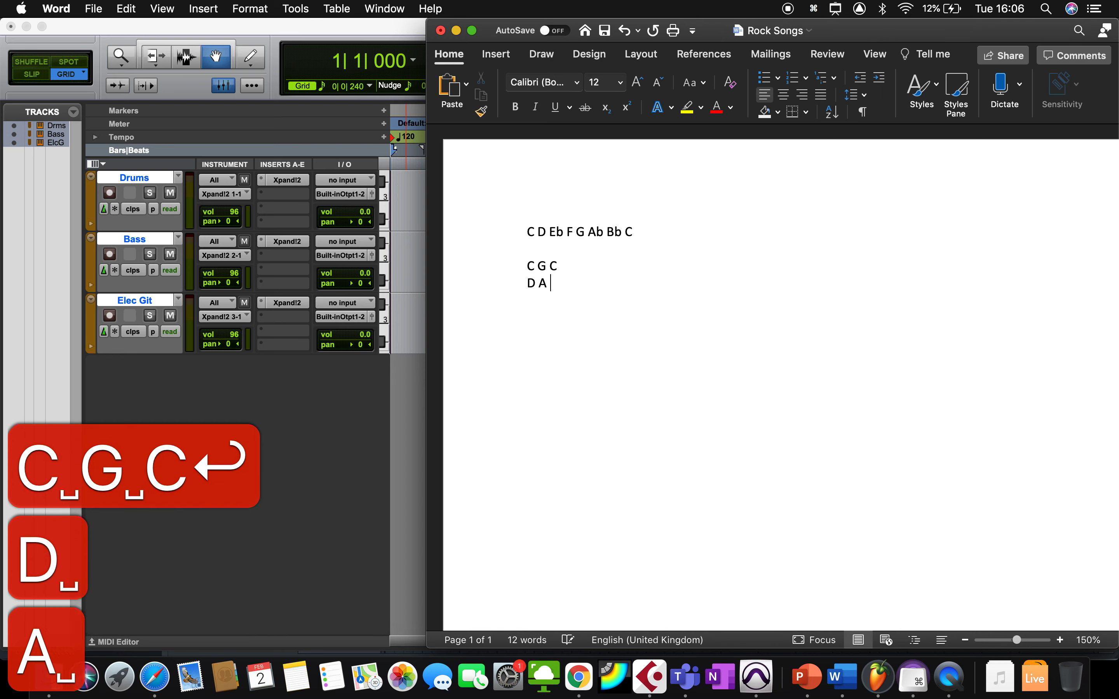
text(D)
key(Return)
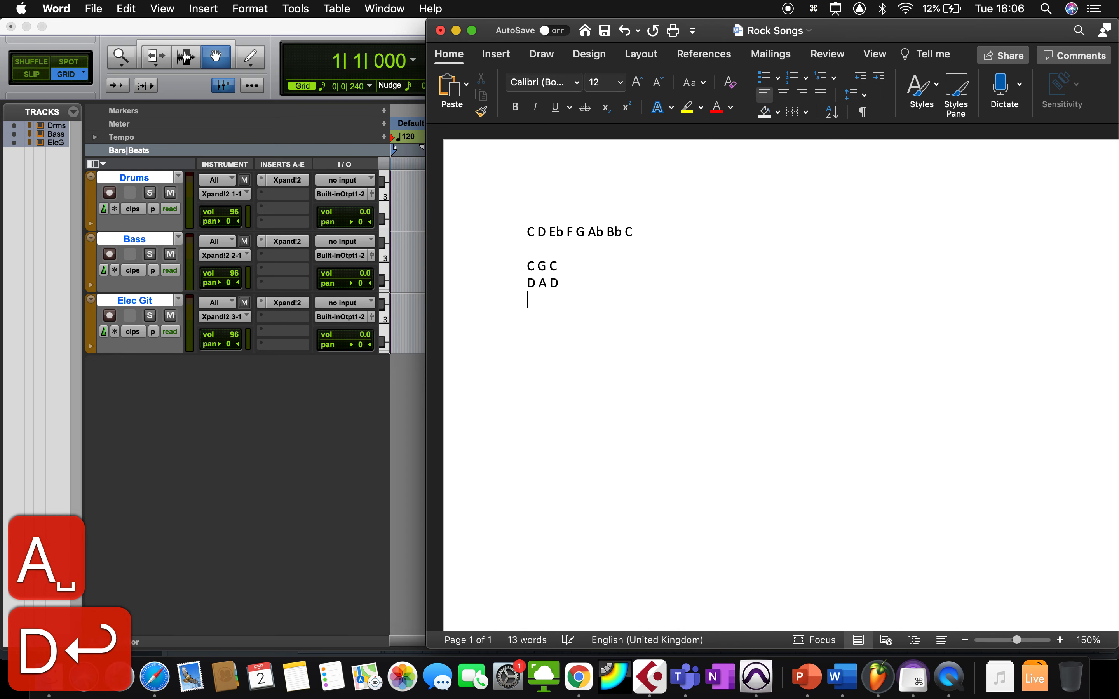
text(E)
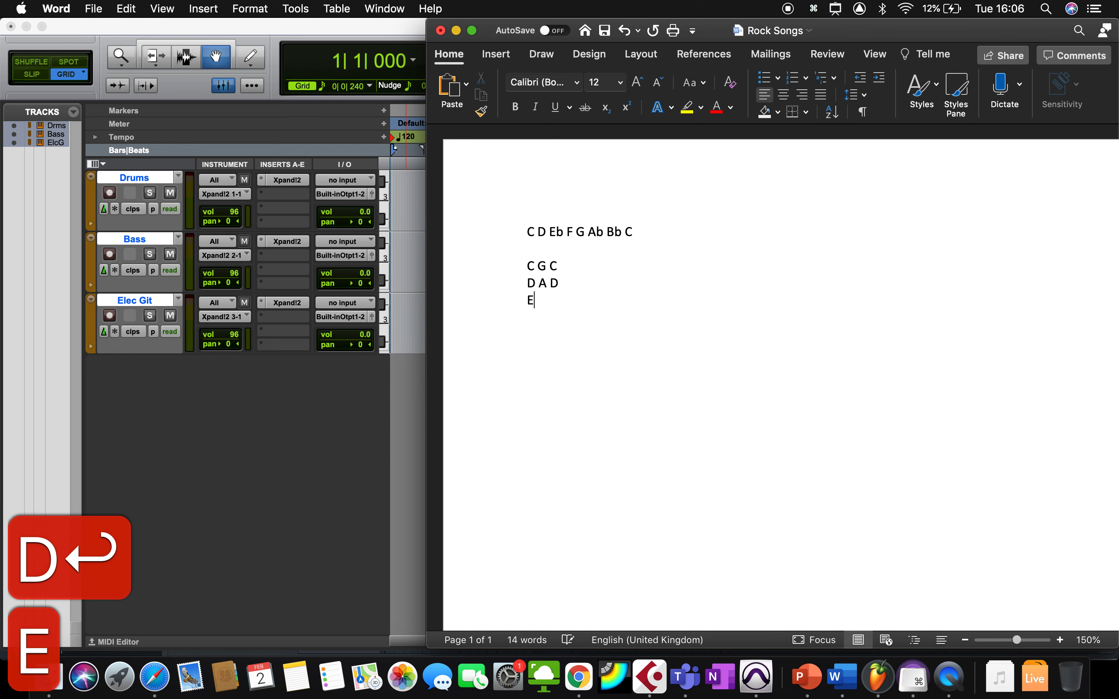
text(b G Bb)
key(Return)
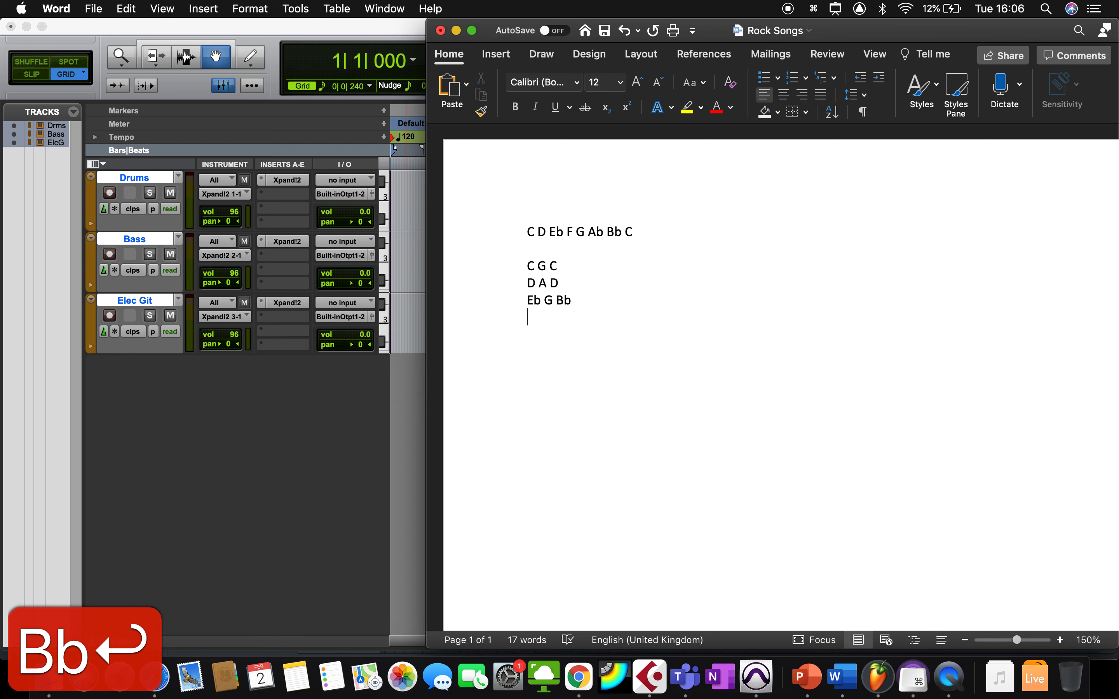
- Correct the third chord line to read Eb Bb Eb and start a new line below it
key(Up)
key(Right)
key(Right)
key(Right)
key(Right)
key(Right)
key(Right)
key(Right)
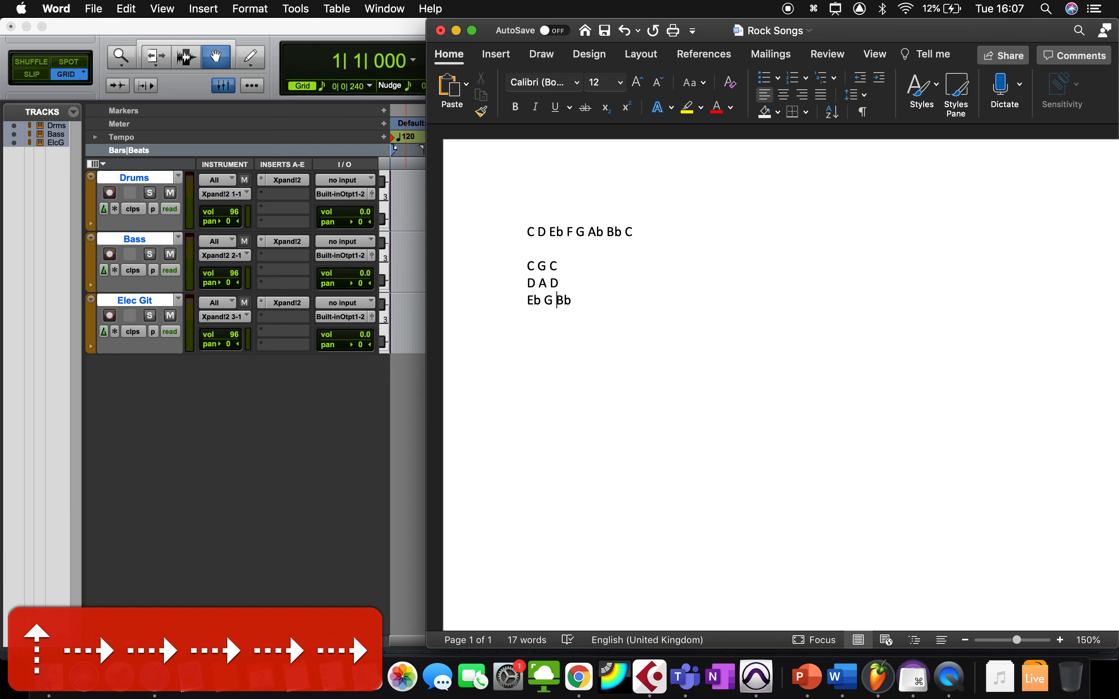
key(BackSpace)
key(BackSpace)
key(BackSpace)
key(BackSpace)
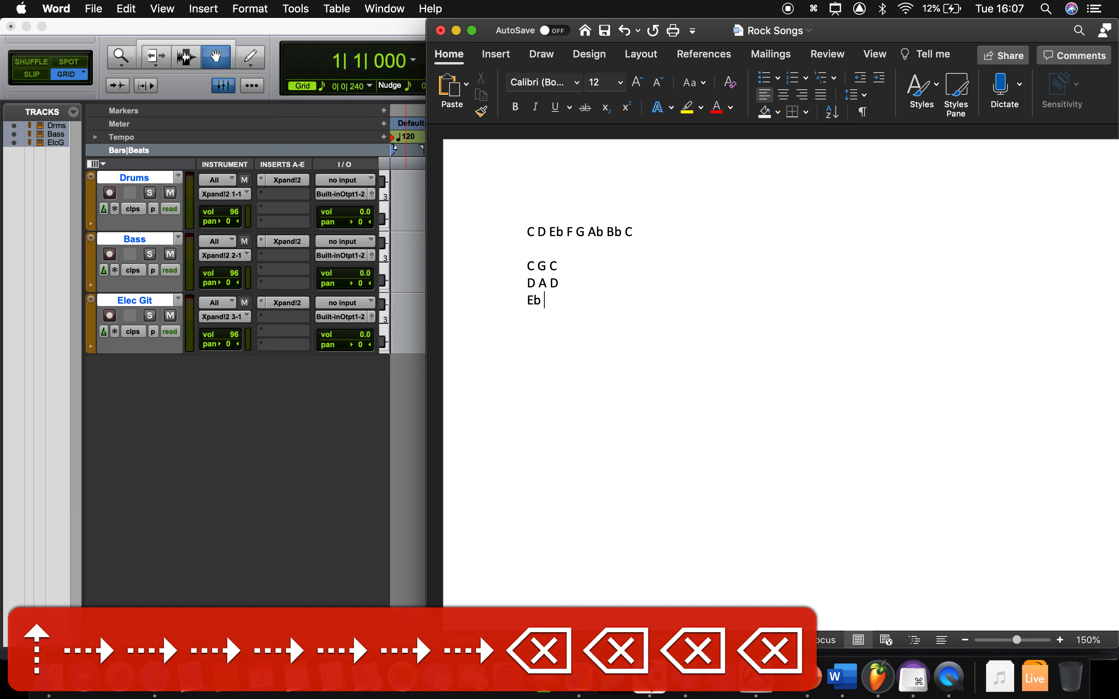
text(Bb Eb)
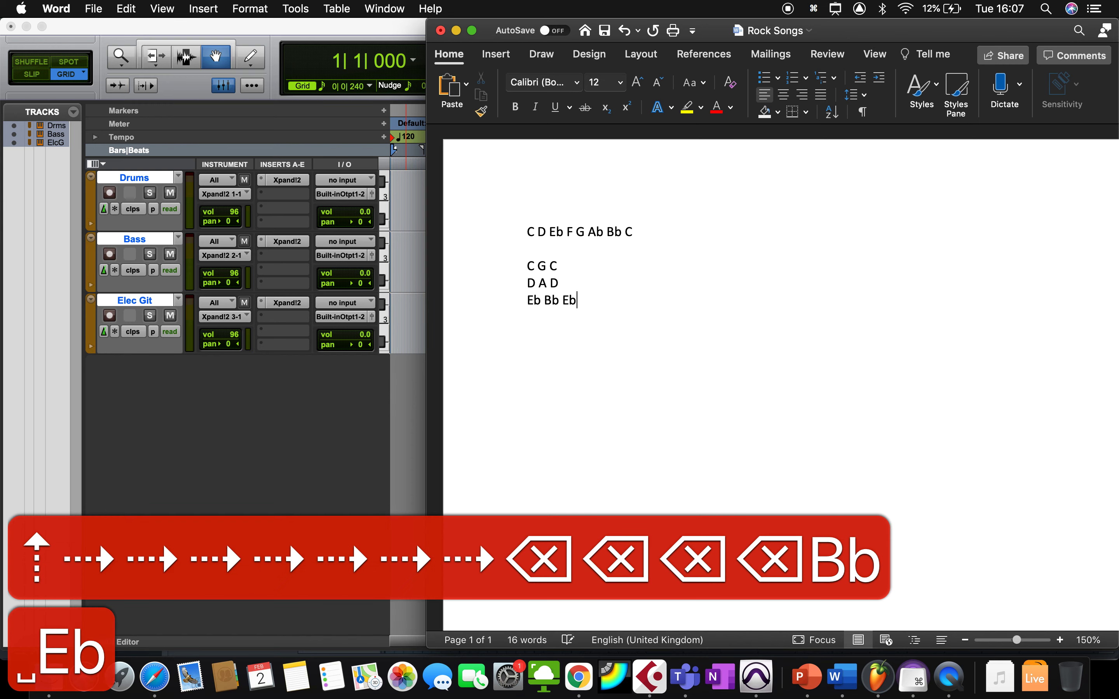
key(Return)
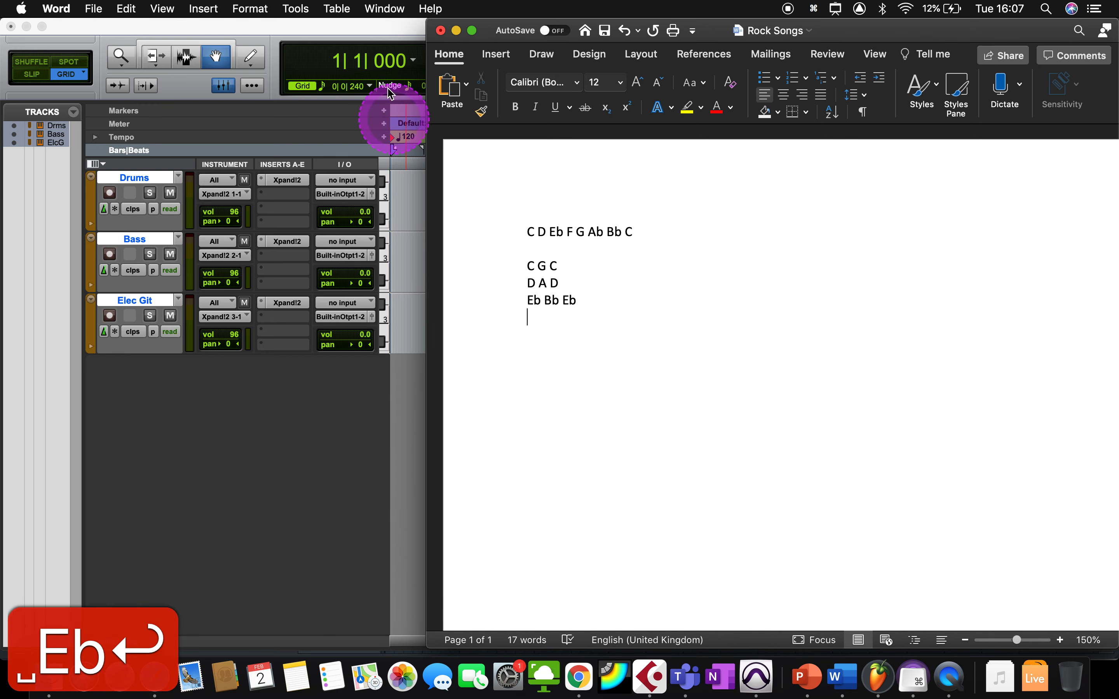
- Continue the chord list with the lines F C F, G D G and Ab Eb Ab, each on its own line
drag(524, 265, 561, 262)
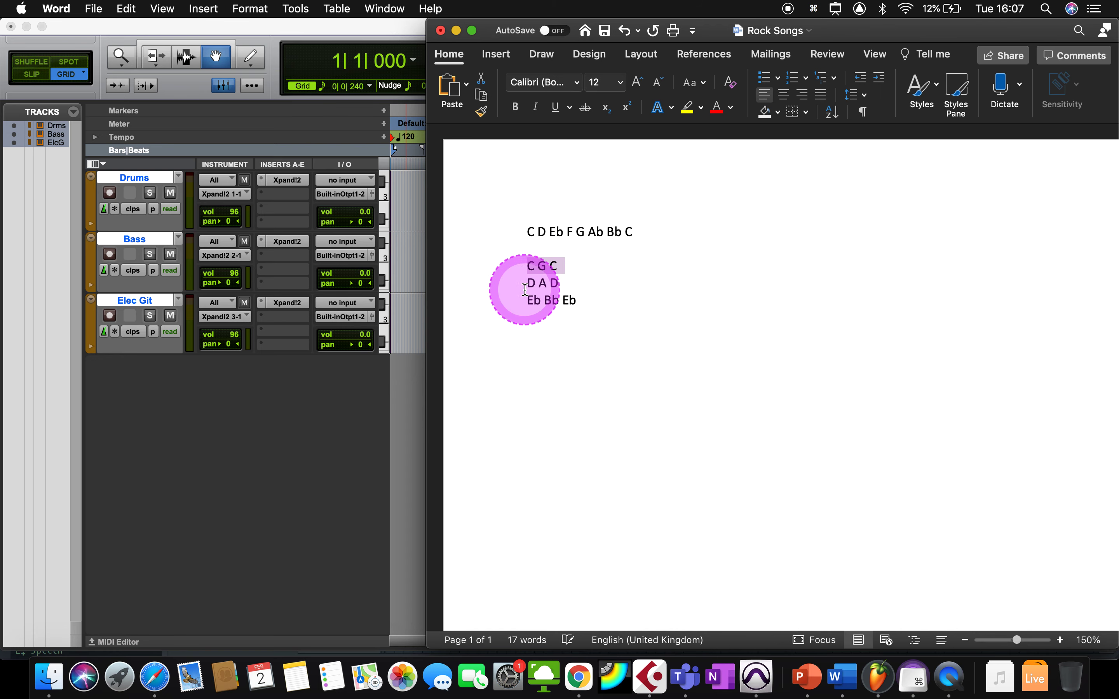
click(588, 305)
key(Return)
text(F C F)
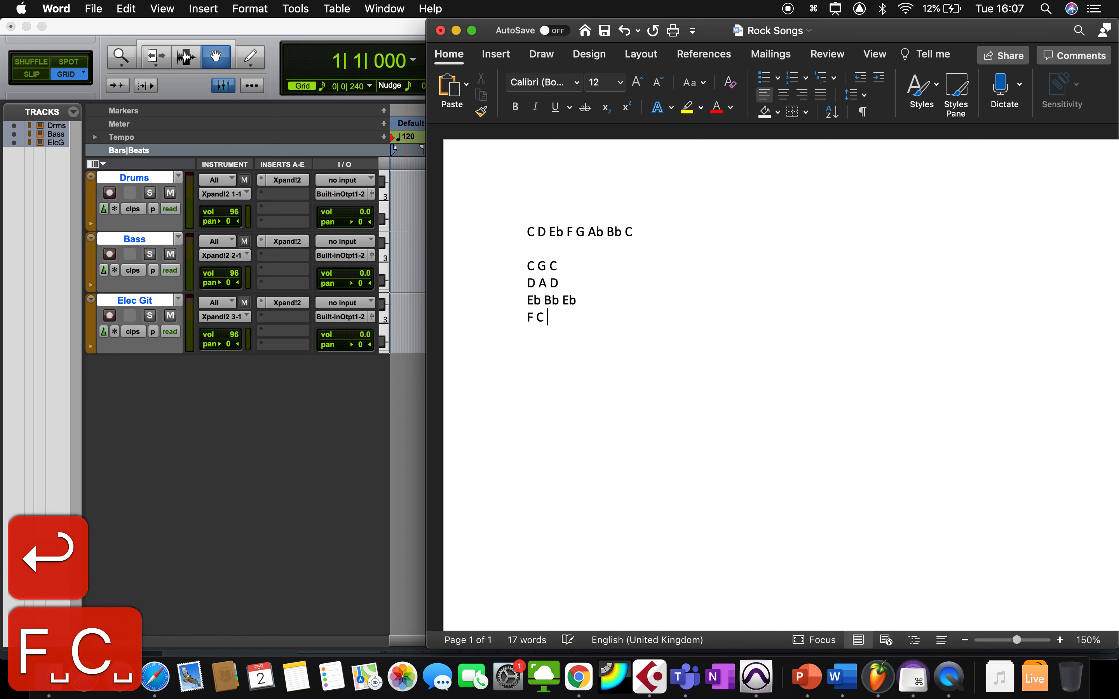
key(Return)
text(G D G)
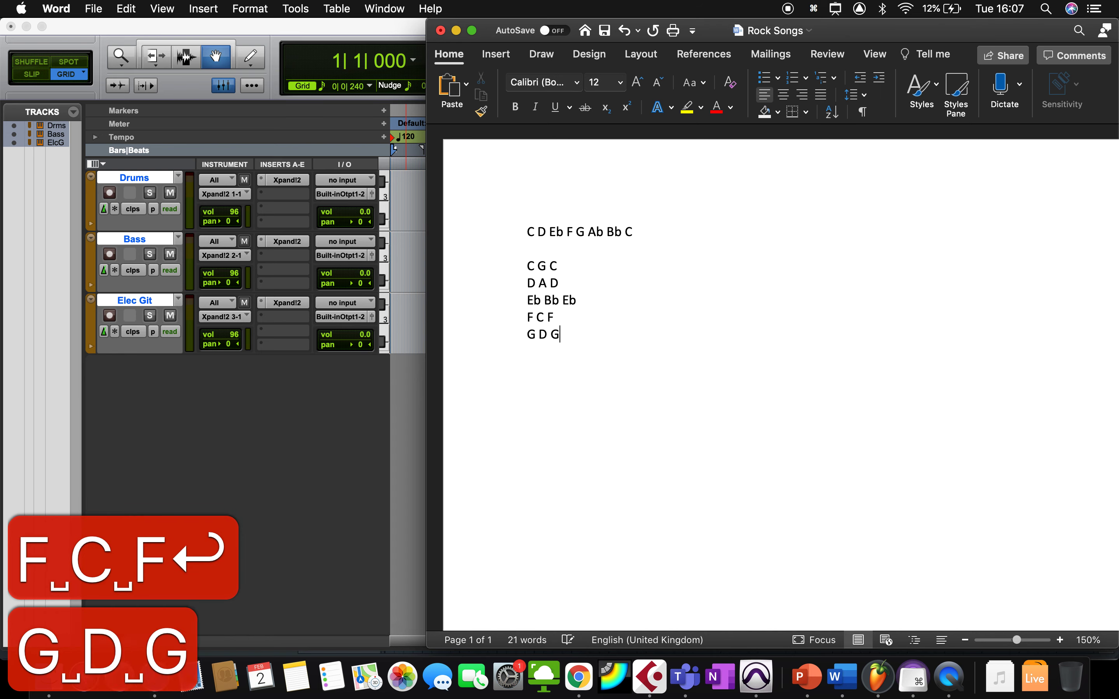
key(Return)
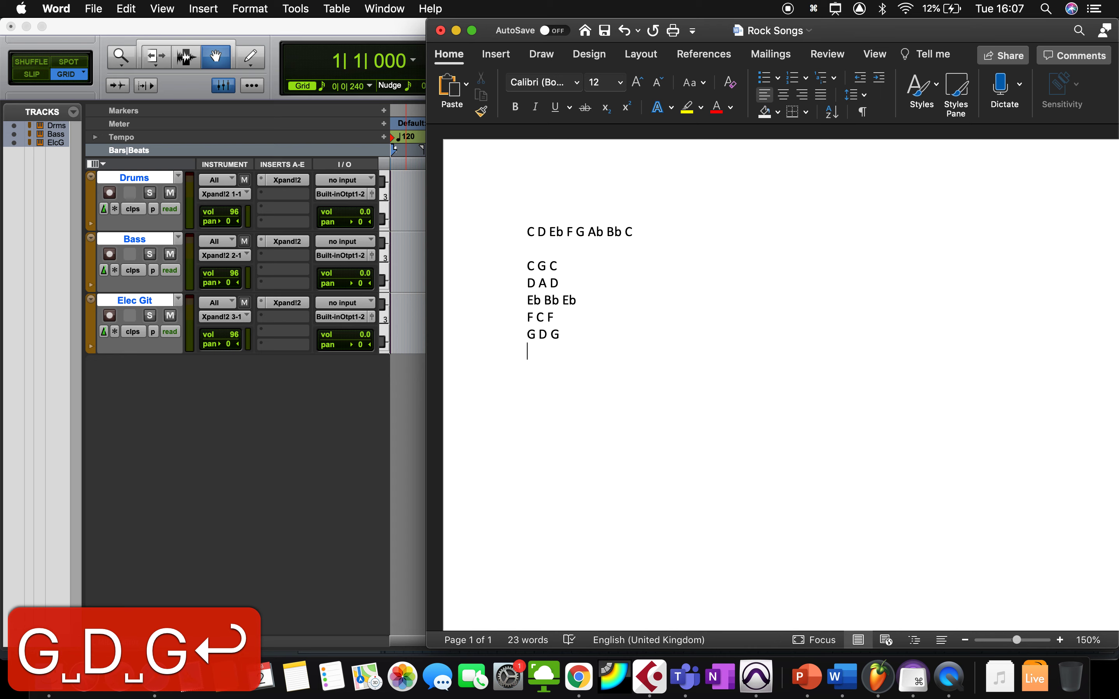
text(Ab E)
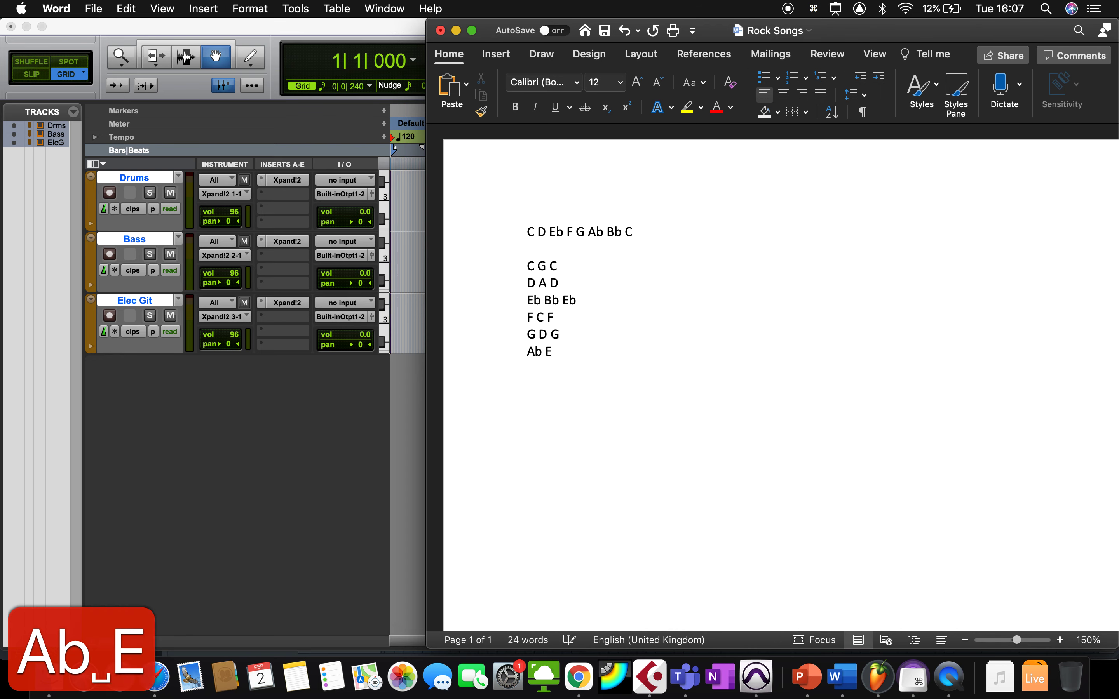
text(b Ab)
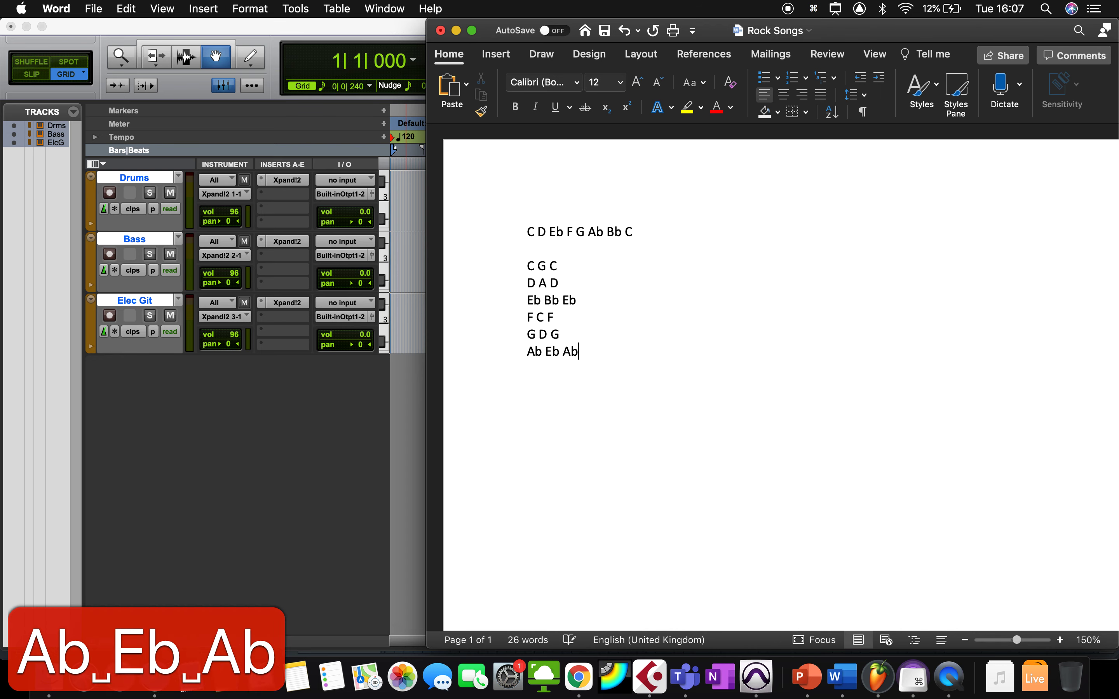
key(Return)
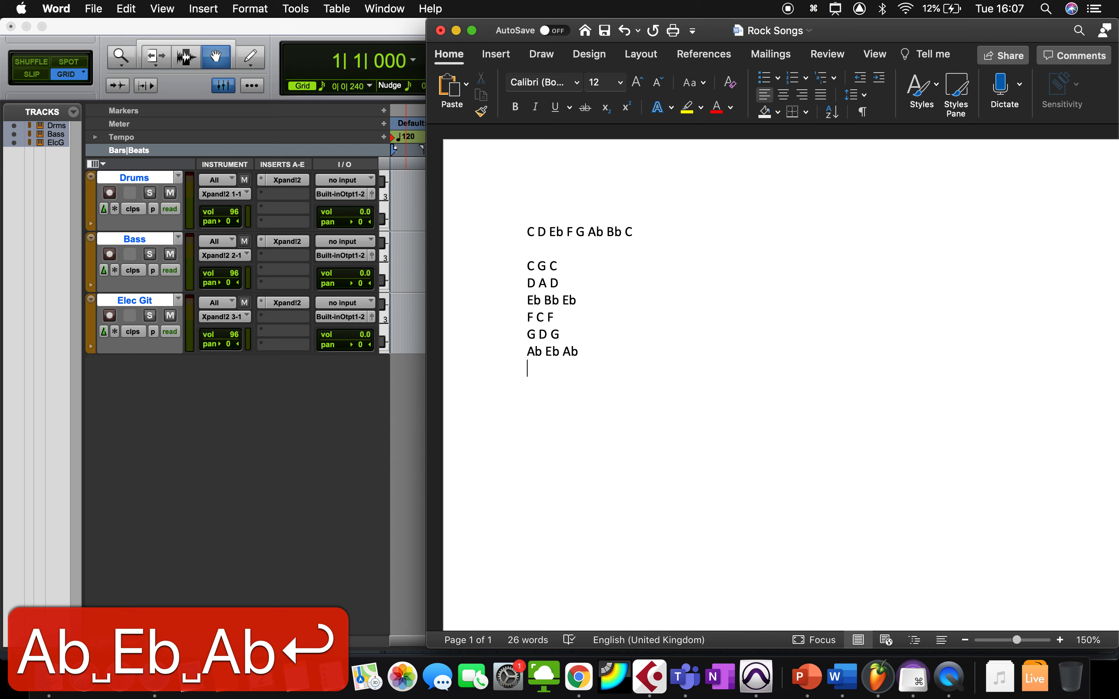
- Complete the chord list with the lines Bb F Bb and C G C, each on its own line
text(B)
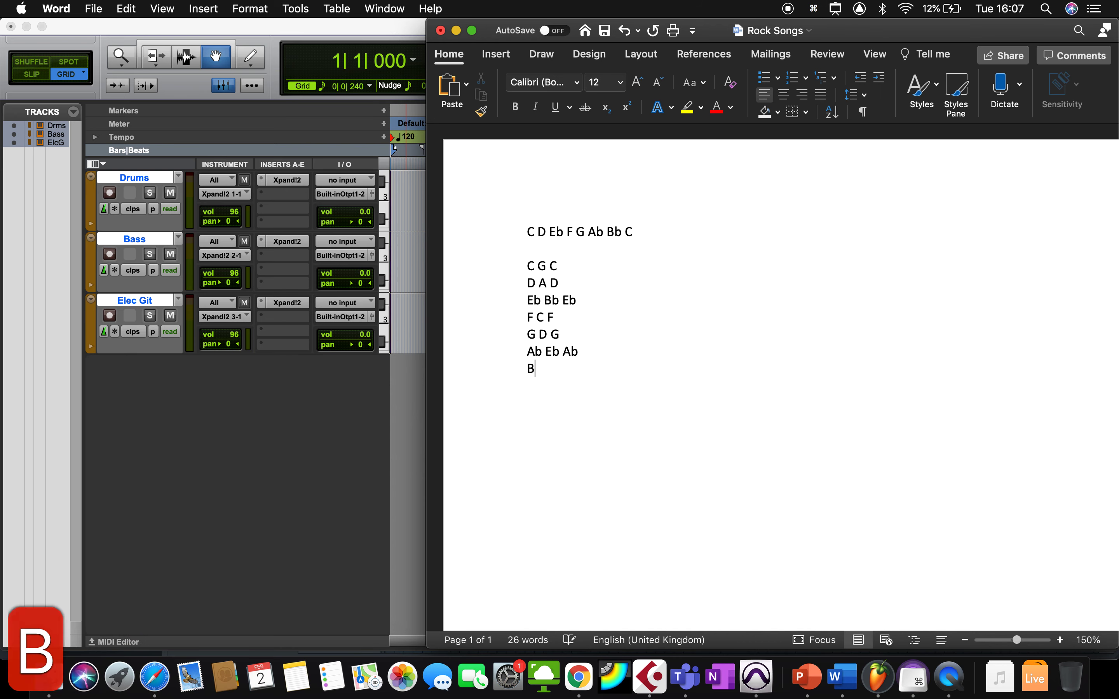
text(b F Bb)
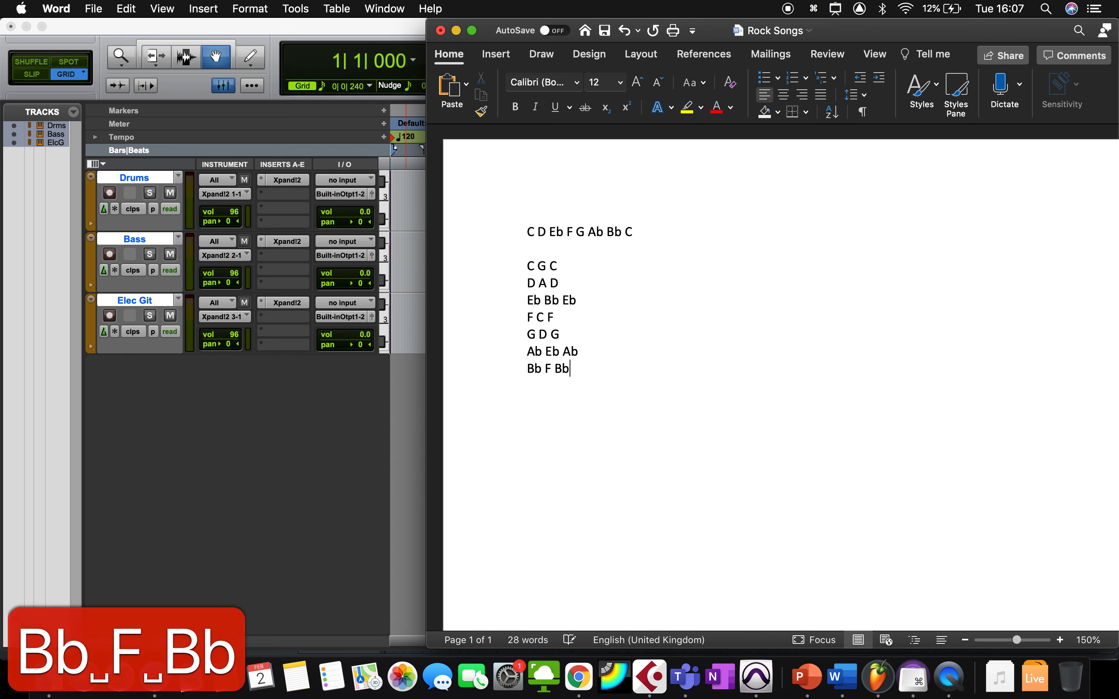
key(Return)
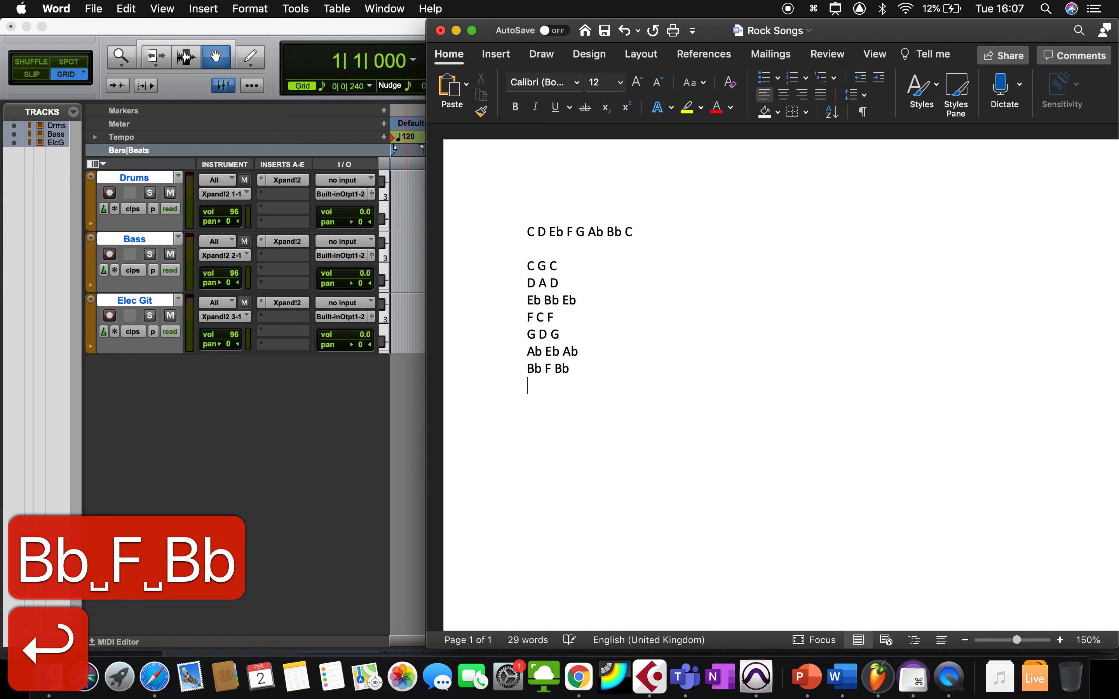
text(C )
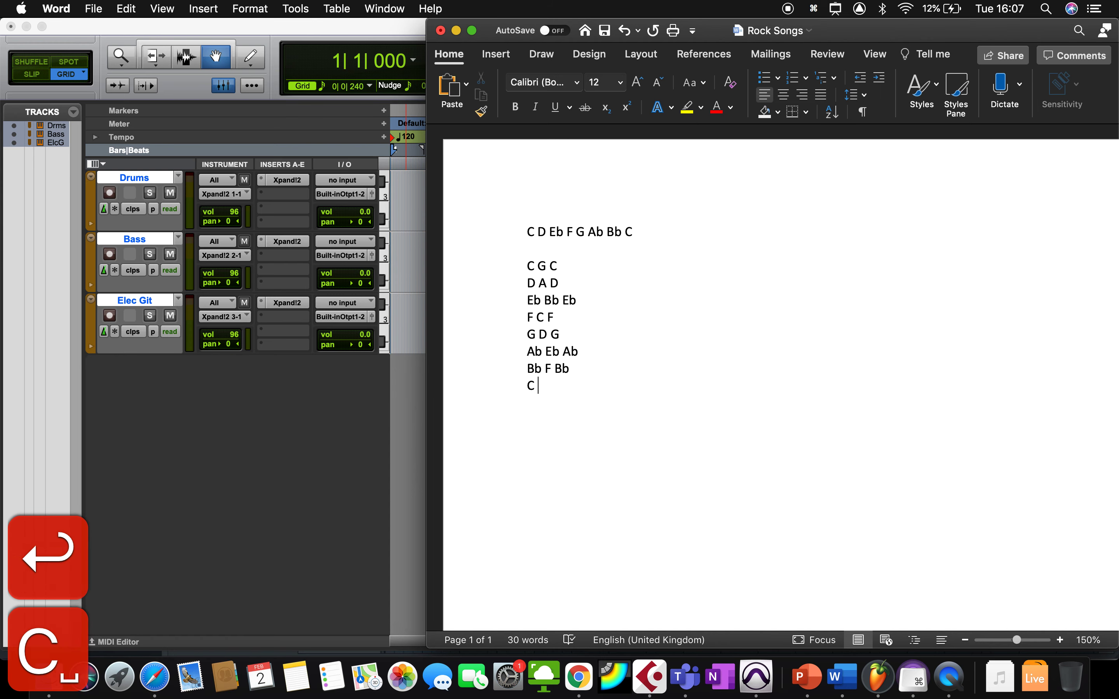
text(G C)
- Label the first C G C line "= C 5" and the D A D line "= D5", each set off by tabs
click(578, 264)
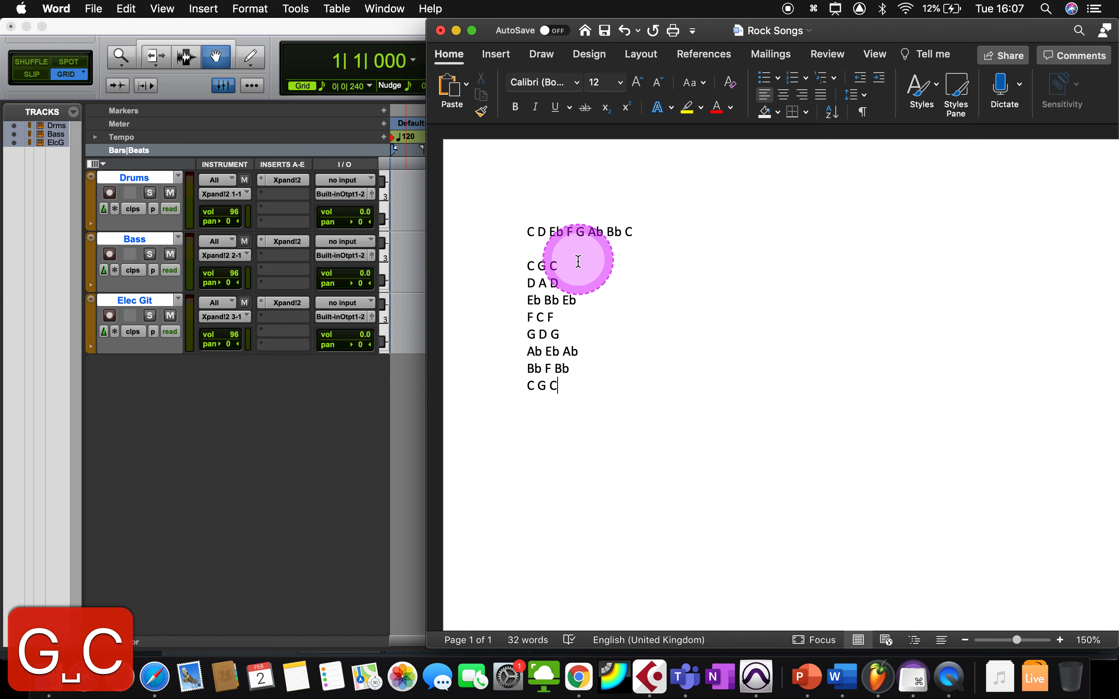
key(Tab)
key(Tab)
text(=)
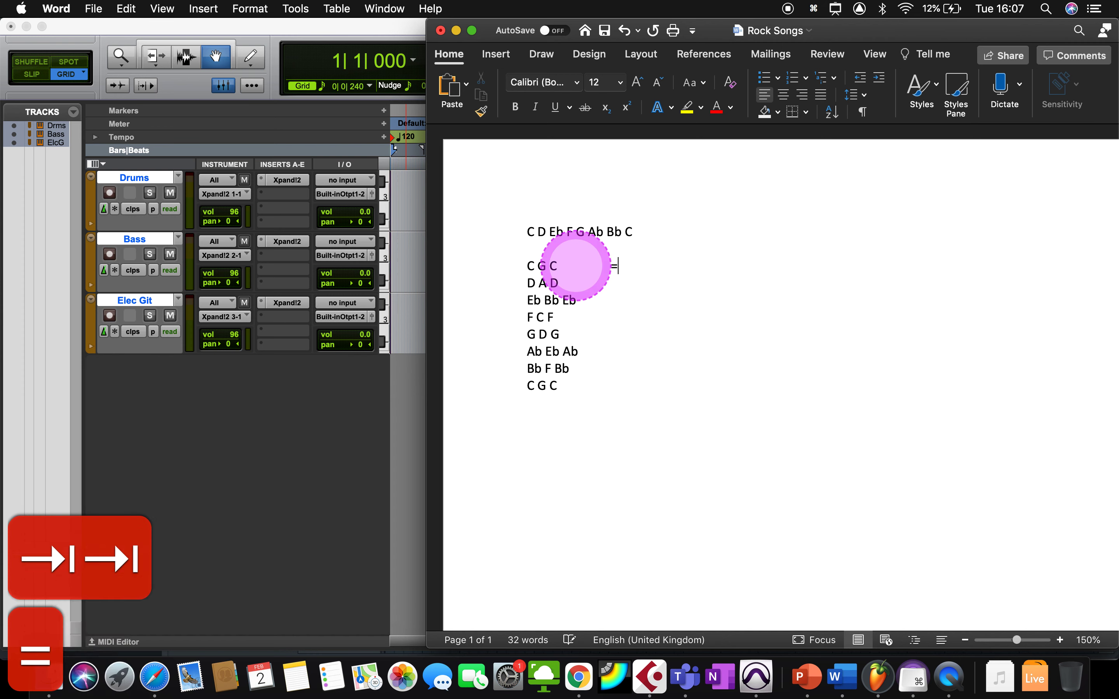
text( C 5)
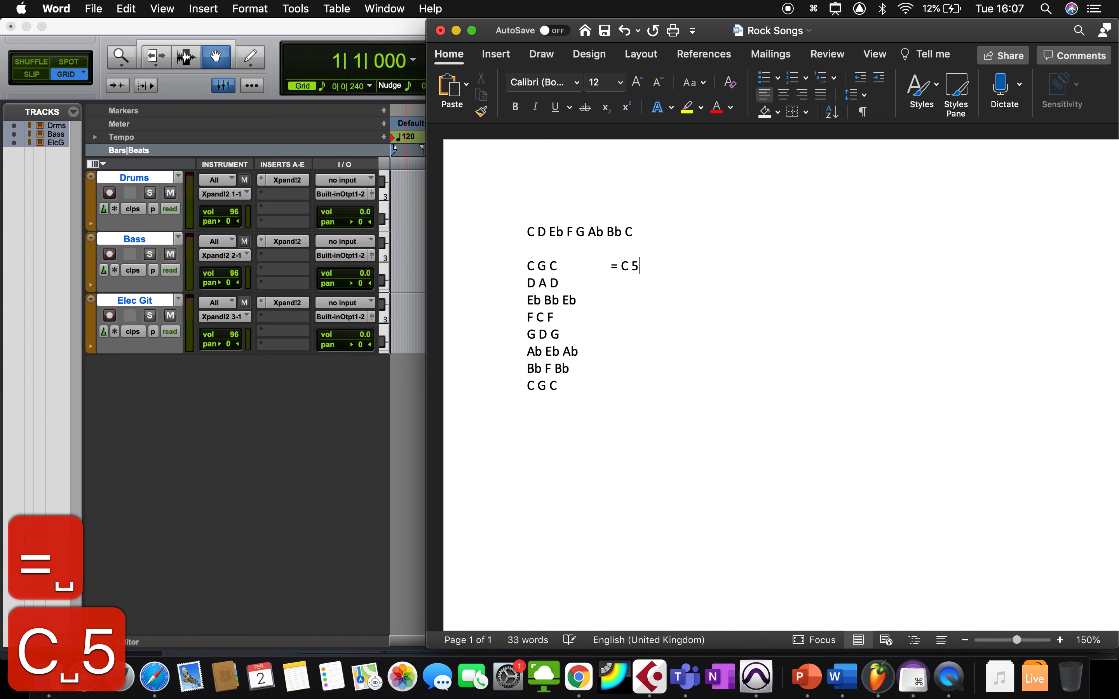
key(Down)
key(Tab)
key(Tab)
text(=)
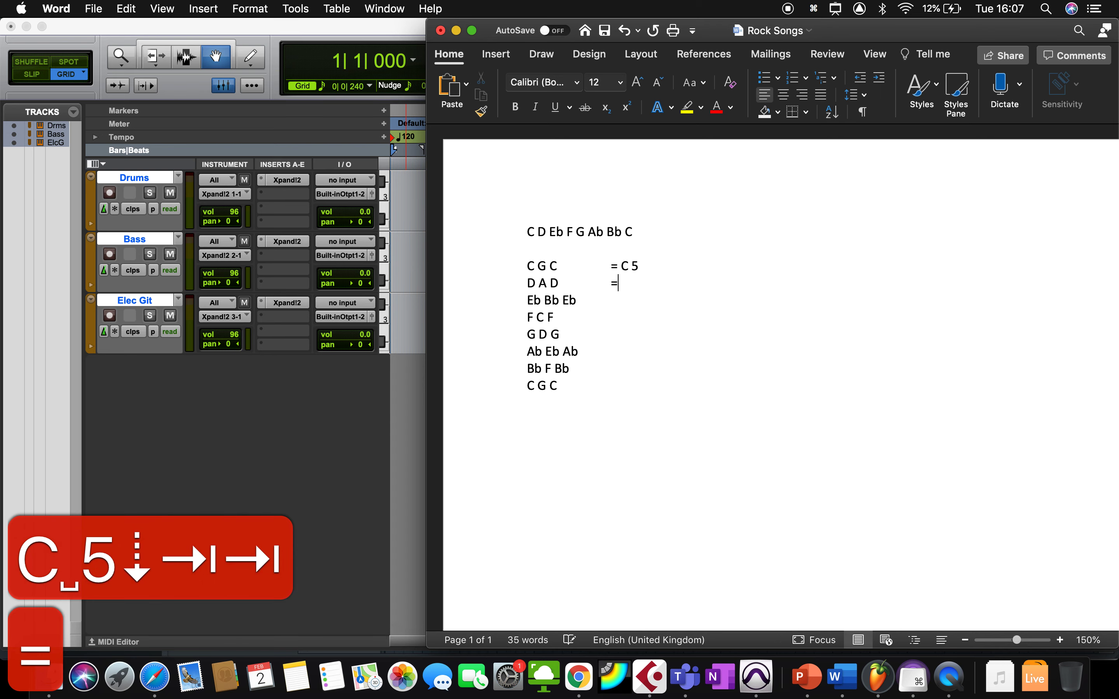
text( D5)
- Label the Eb Bb Eb line "= Eb5" and the F C F line "= F5", aligned with the chord names above
key(Down)
key(Tab)
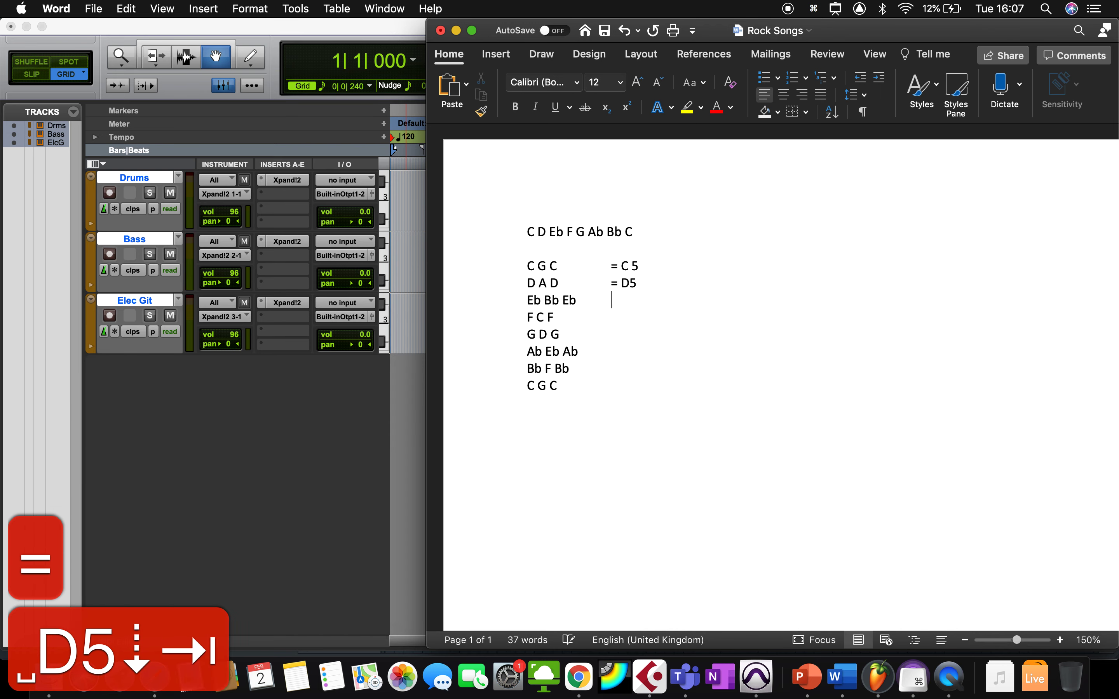
text(Eb5)
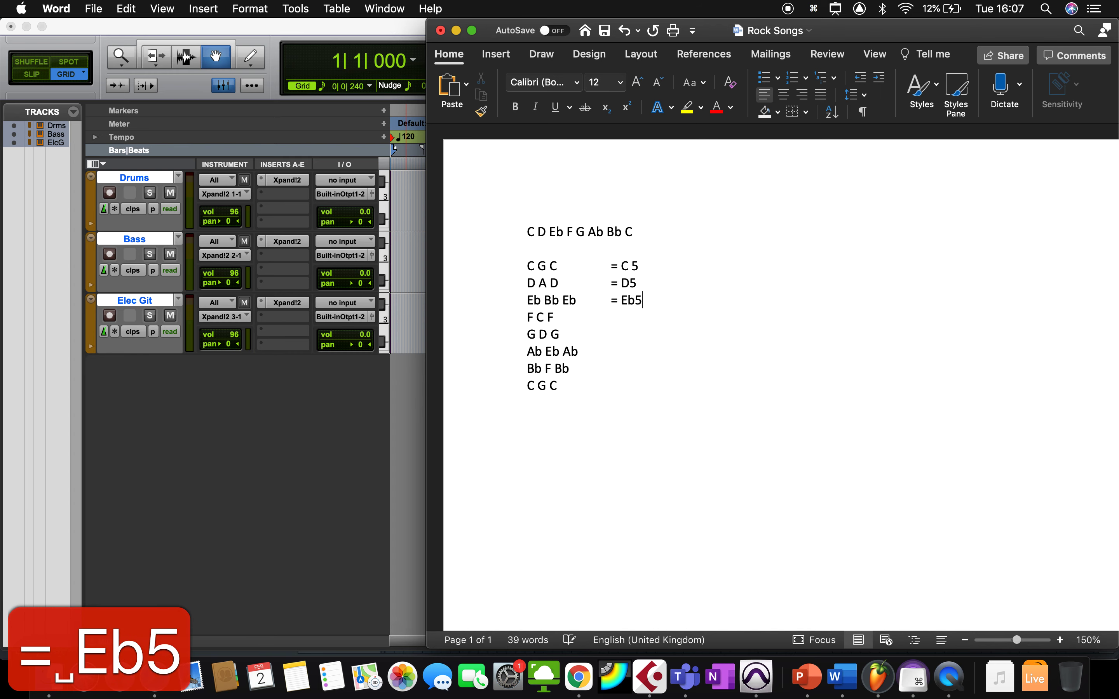
key(Down)
key(Tab)
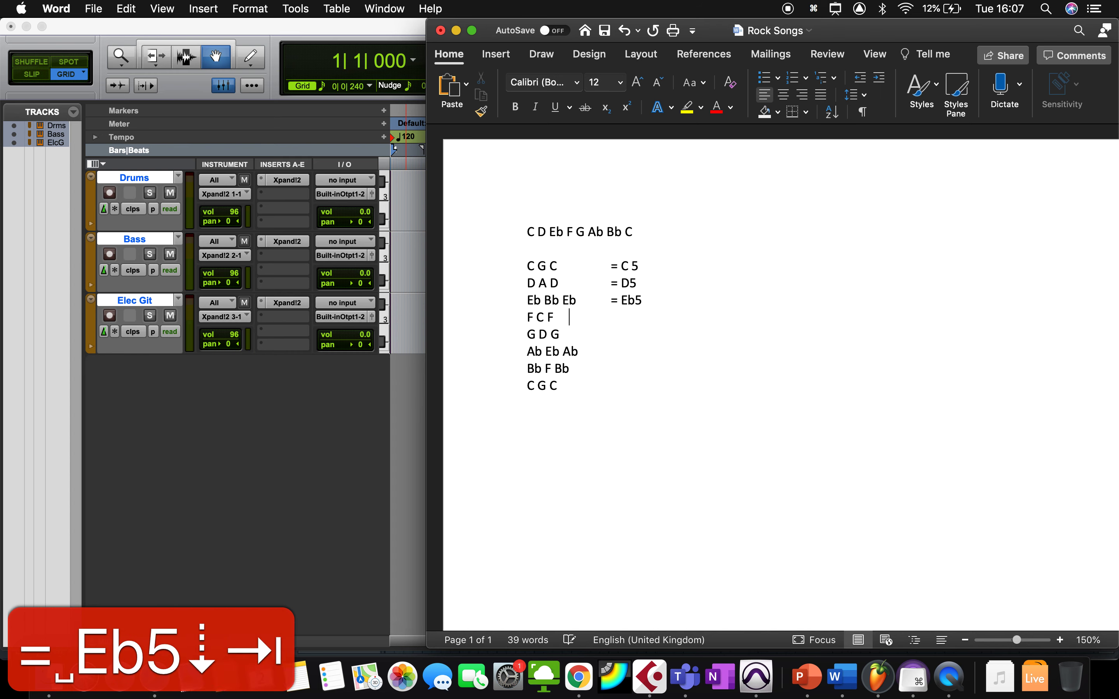
key(Tab)
text(=)
key(Tab)
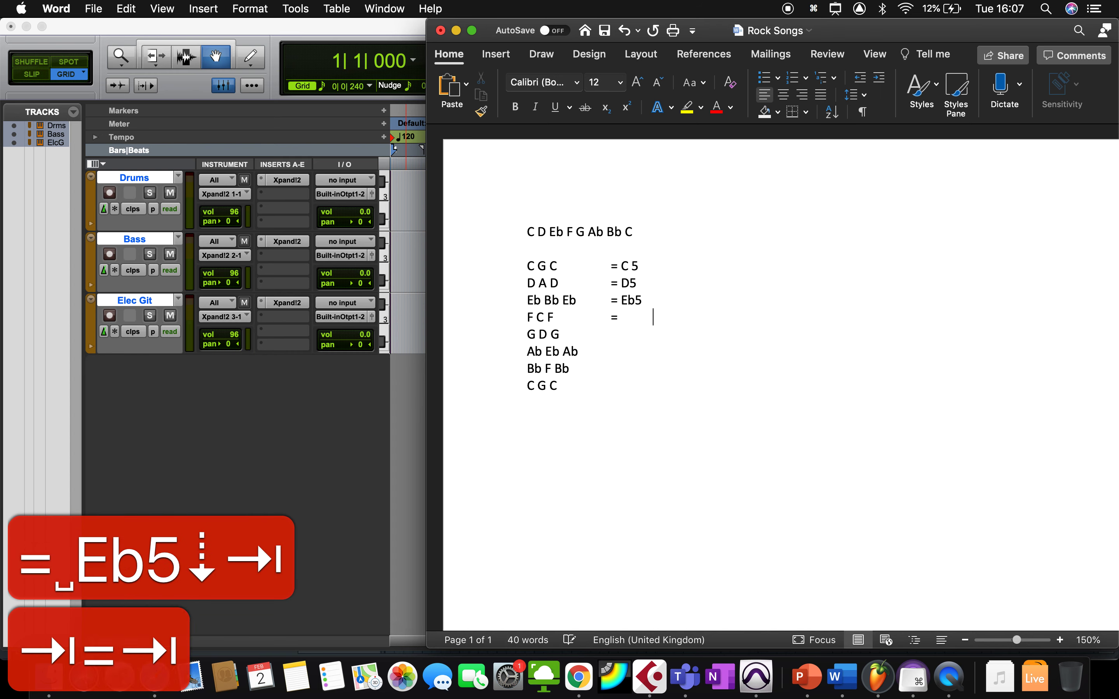
key(BackSpace)
text(F5)
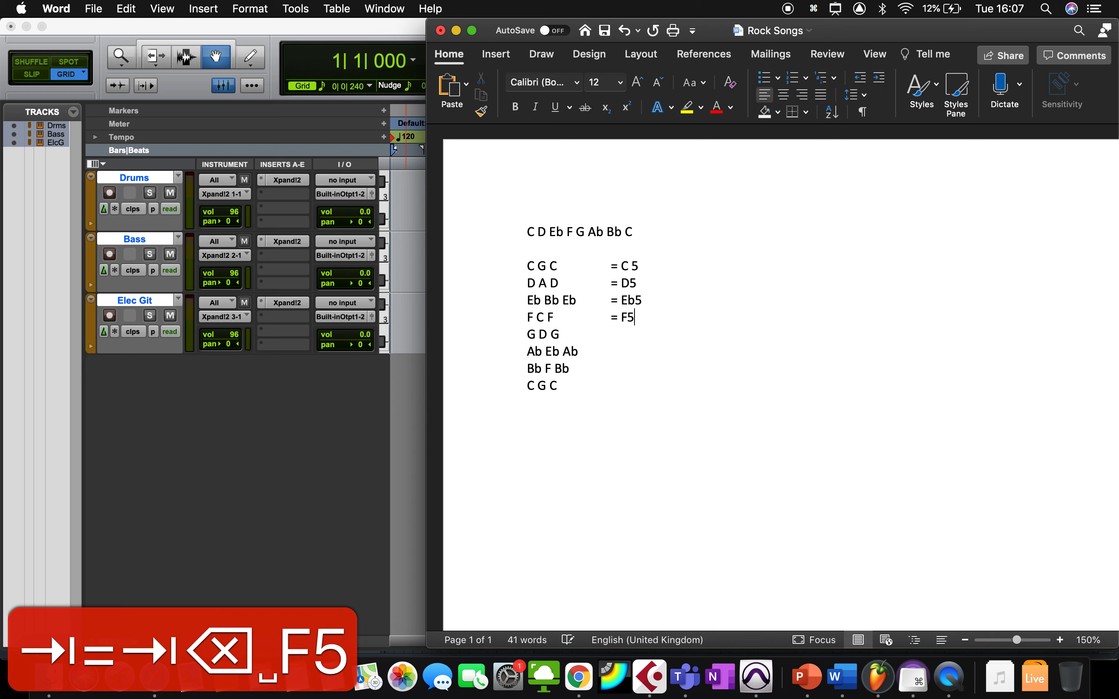
- Label the G D G line "= G5" and the Ab Eb Ab line "= Ab5" in the same column
key(Down)
key(Tab)
key(Tab)
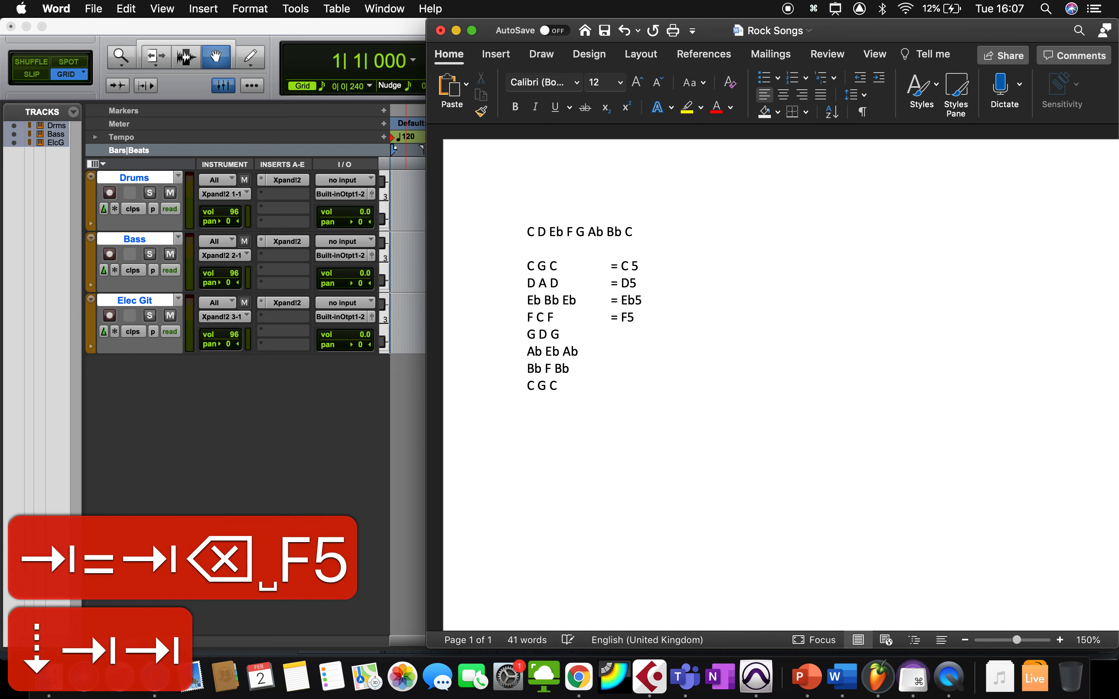
text(= G5)
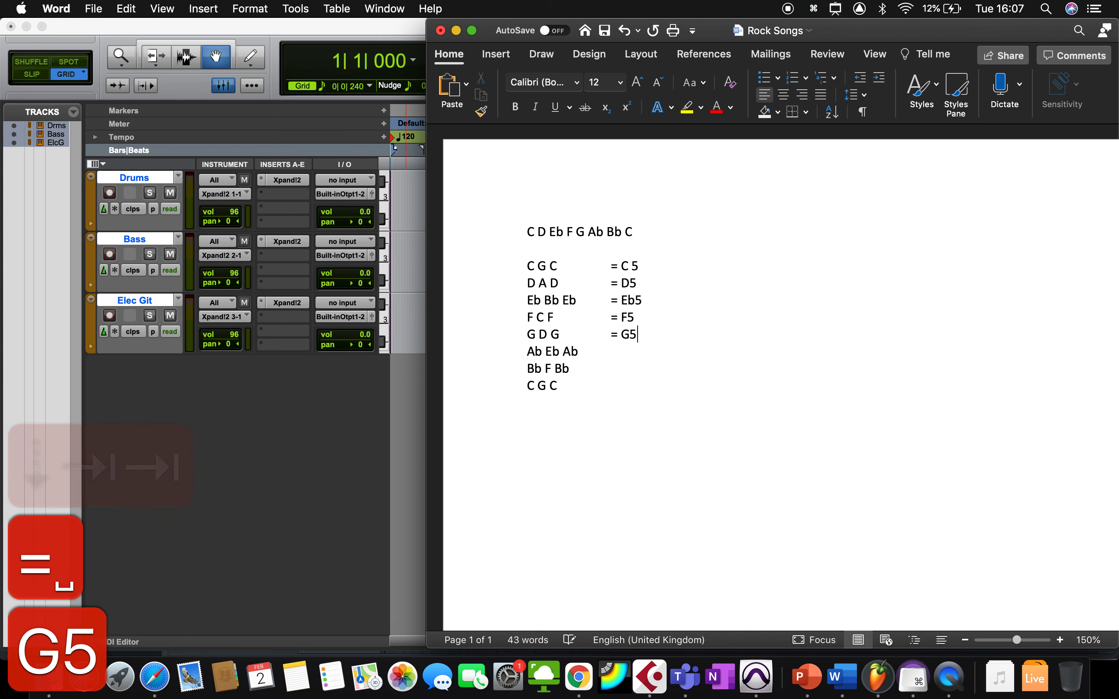
key(Down)
key(Tab)
text(=)
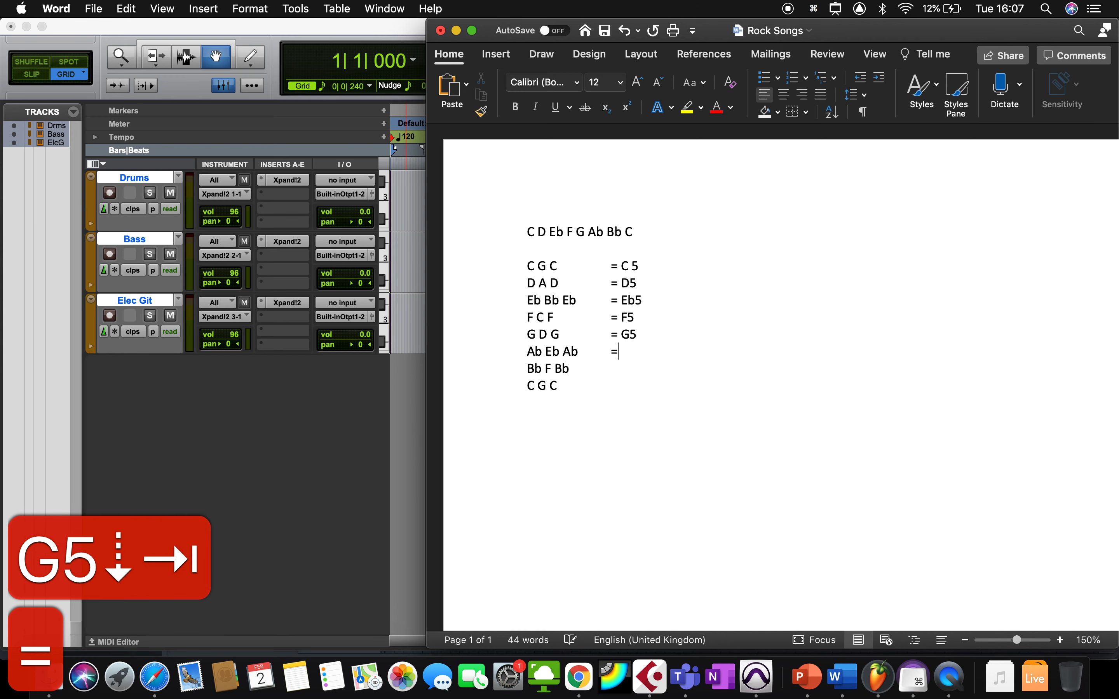
text( Ab5)
- Label the Bb F Bb line "= Bb5" in the chord name column
key(Down)
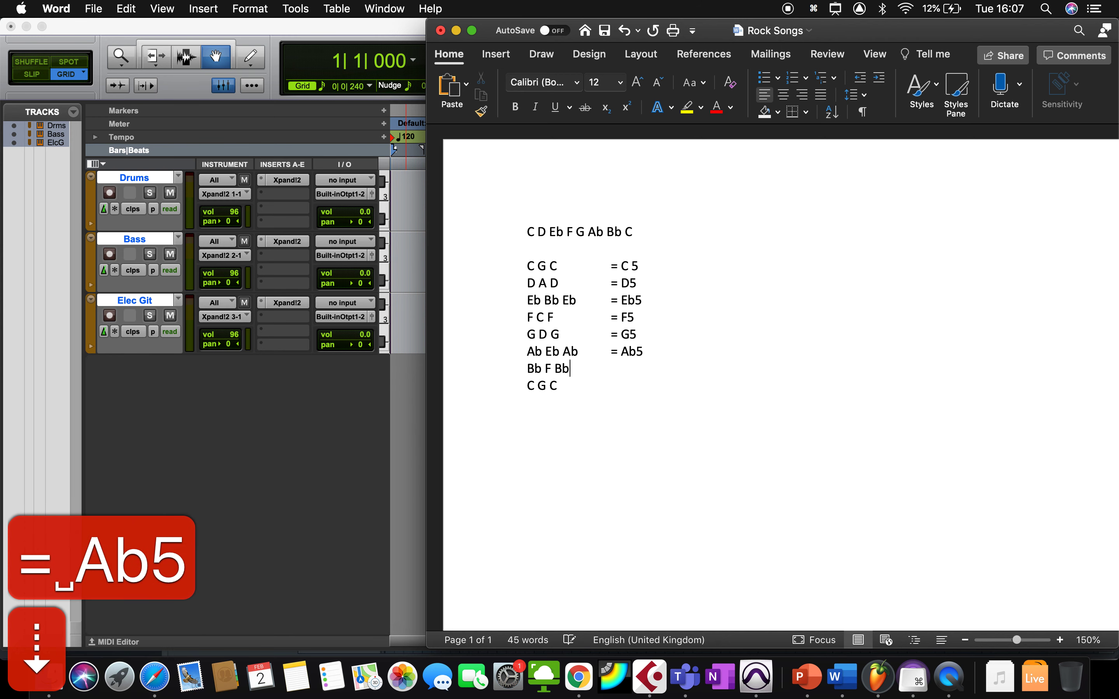
key(Tab)
text(= B)
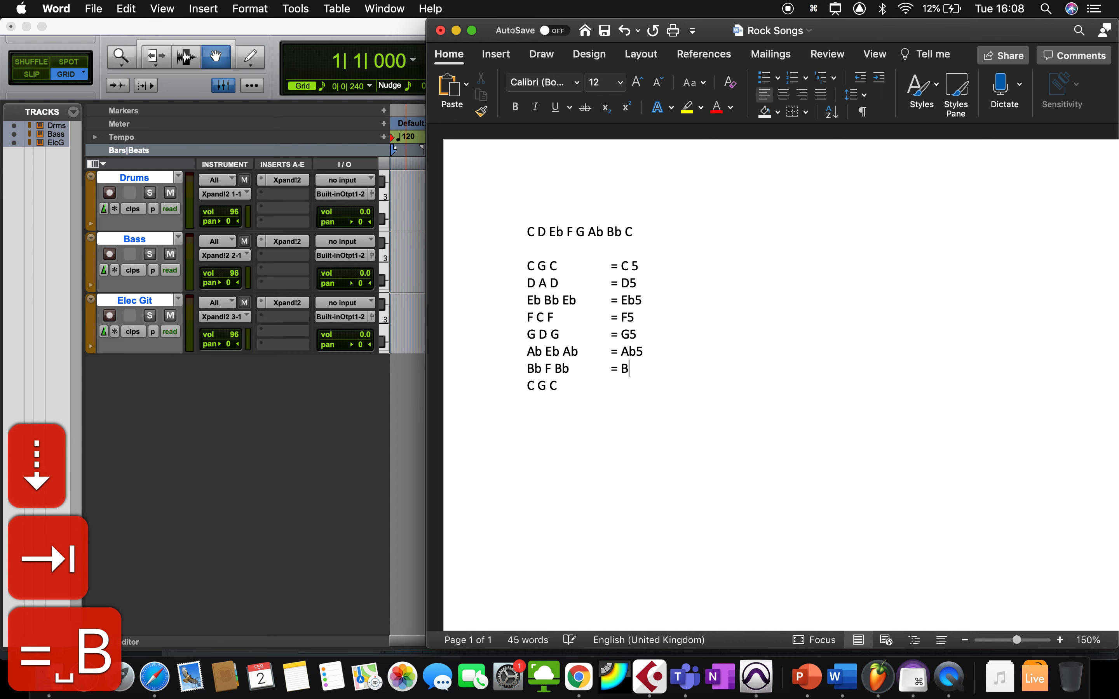
text(b)
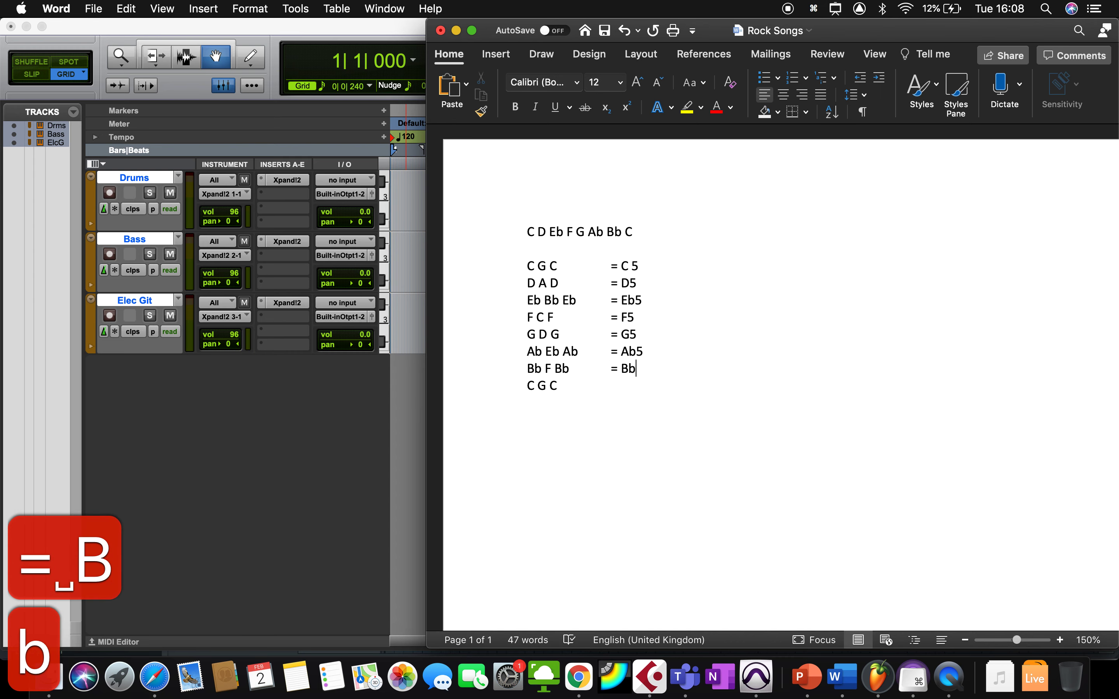
text(5)
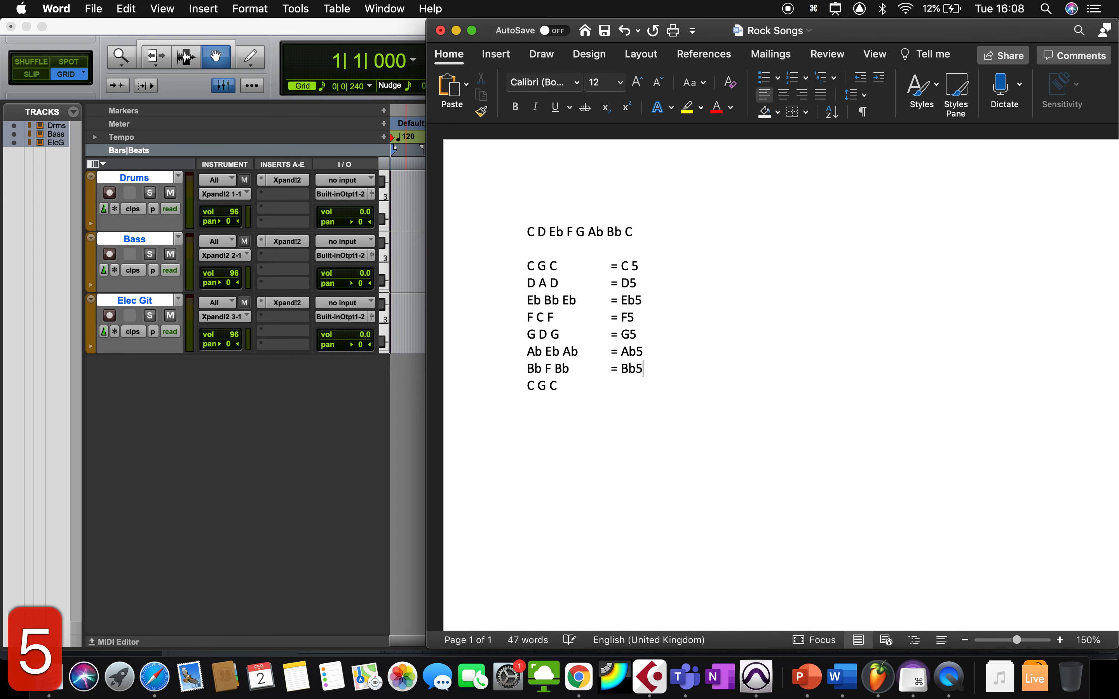
- Correct the second chord line to read D Ab D
key(Down)
key(Up)
key(Up)
key(Up)
key(Up)
key(Up)
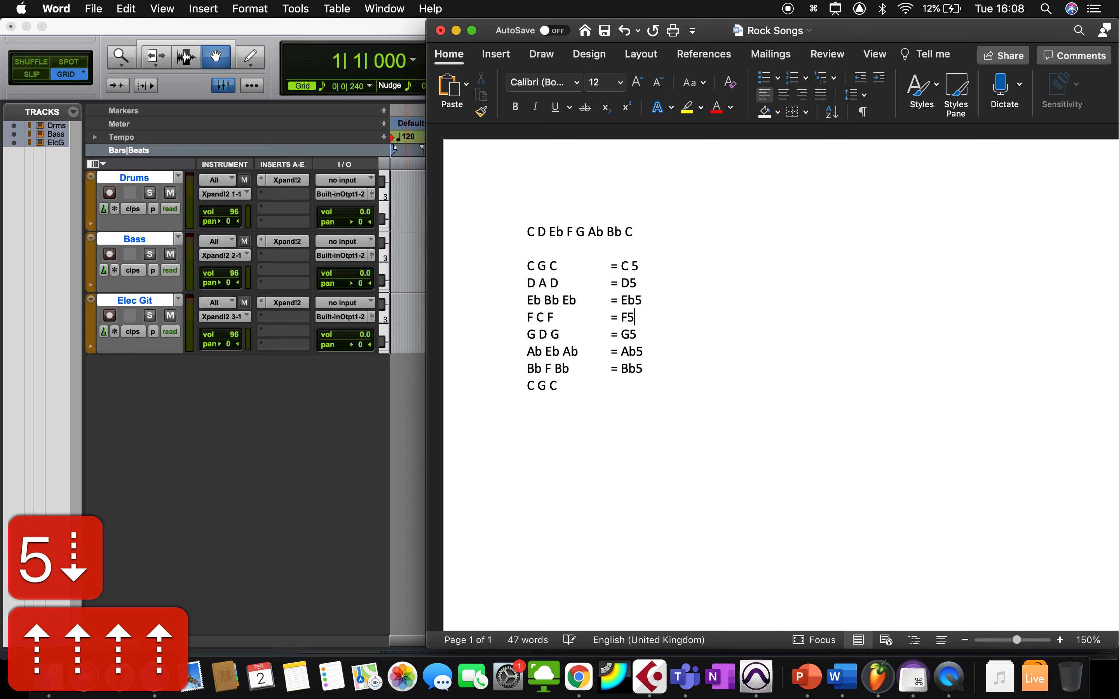
key(Left)
key(Left)
key(Up)
key(Left)
key(Left)
key(Left)
key(Left)
key(Left)
key(Left)
key(Left)
key(Left)
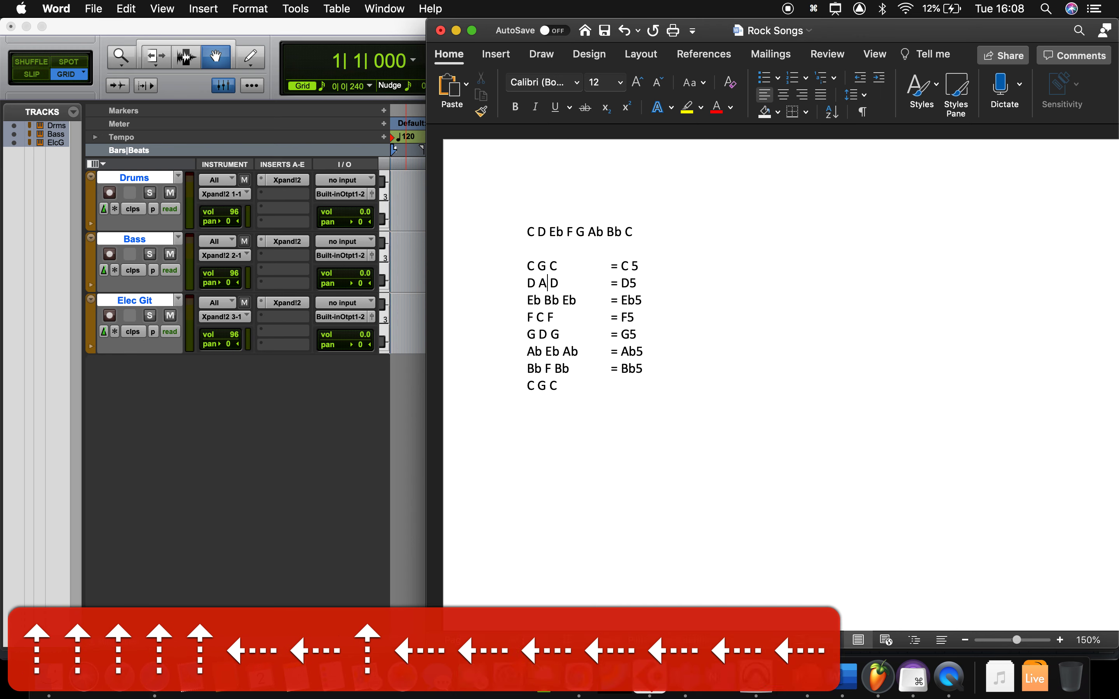
key(Right)
text(b)
- Label the last C G C line "= C5" in the chord name column
key(Down)
key(Down)
key(Down)
key(Down)
key(Down)
key(Down)
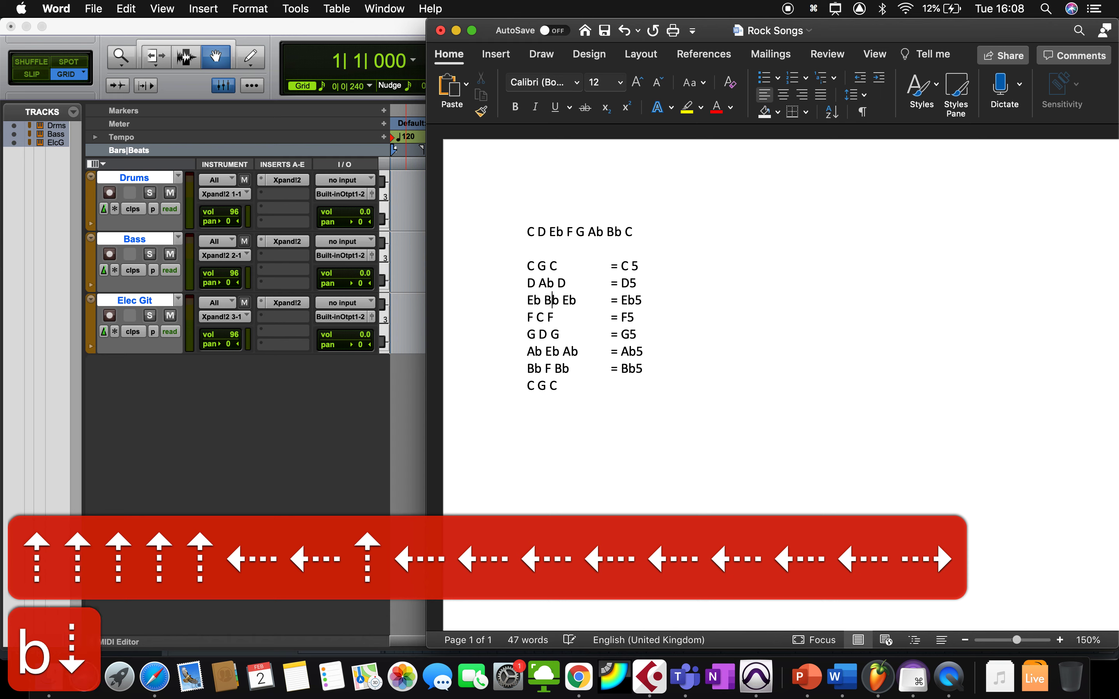
key(Tab)
key(Tab)
text(=)
key(Tab)
key(BackSpace)
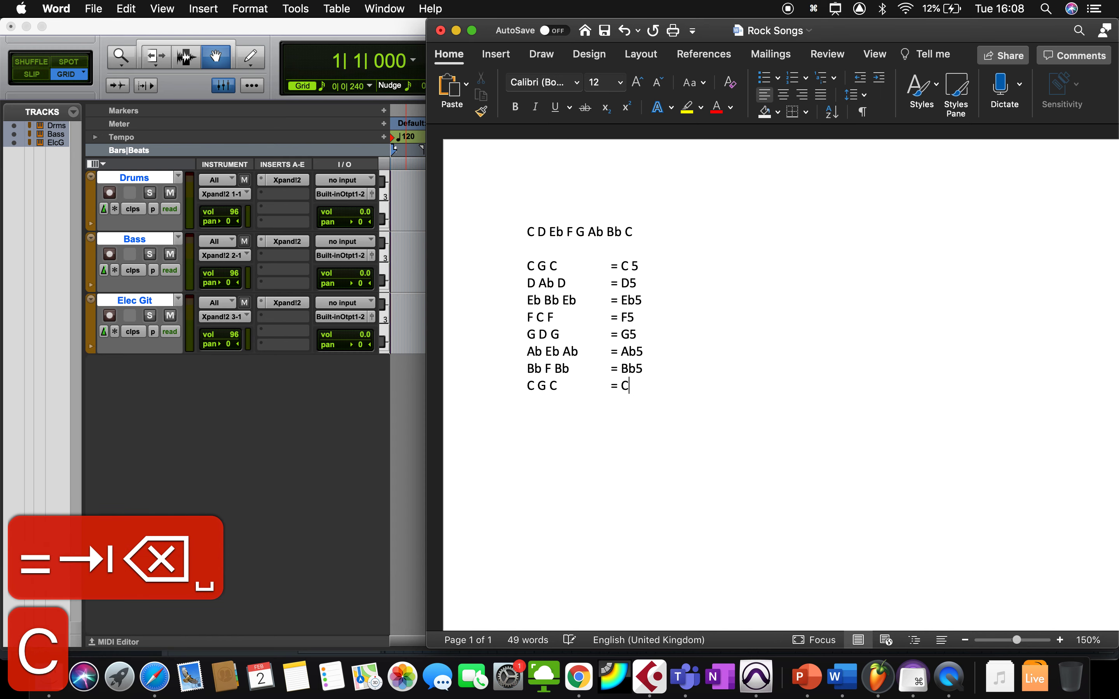
text(C5)
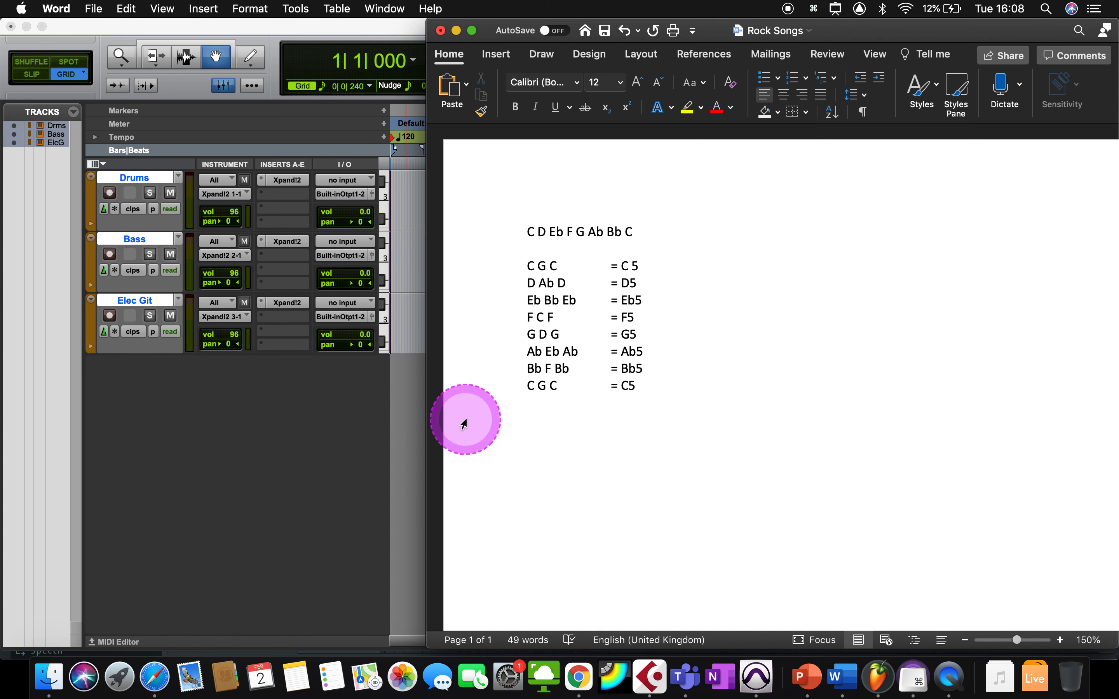
- Switch to the Rock Idea session in Pro Tools First and open the Drums track in the MIDI Editor
click(395, 214)
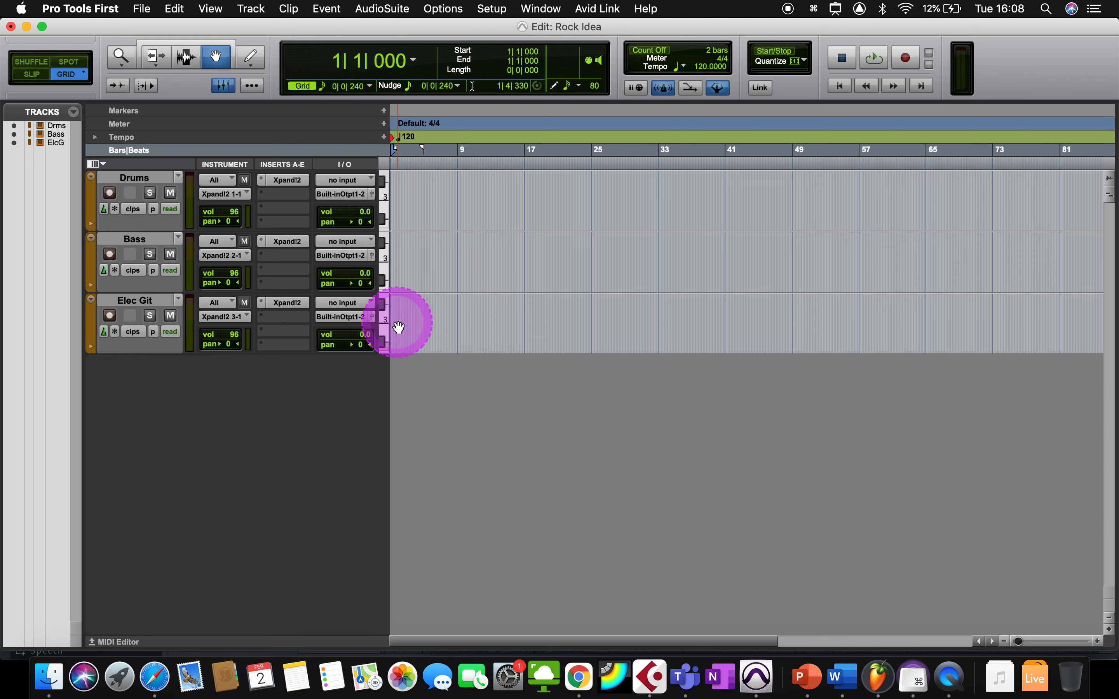
right_click(398, 190)
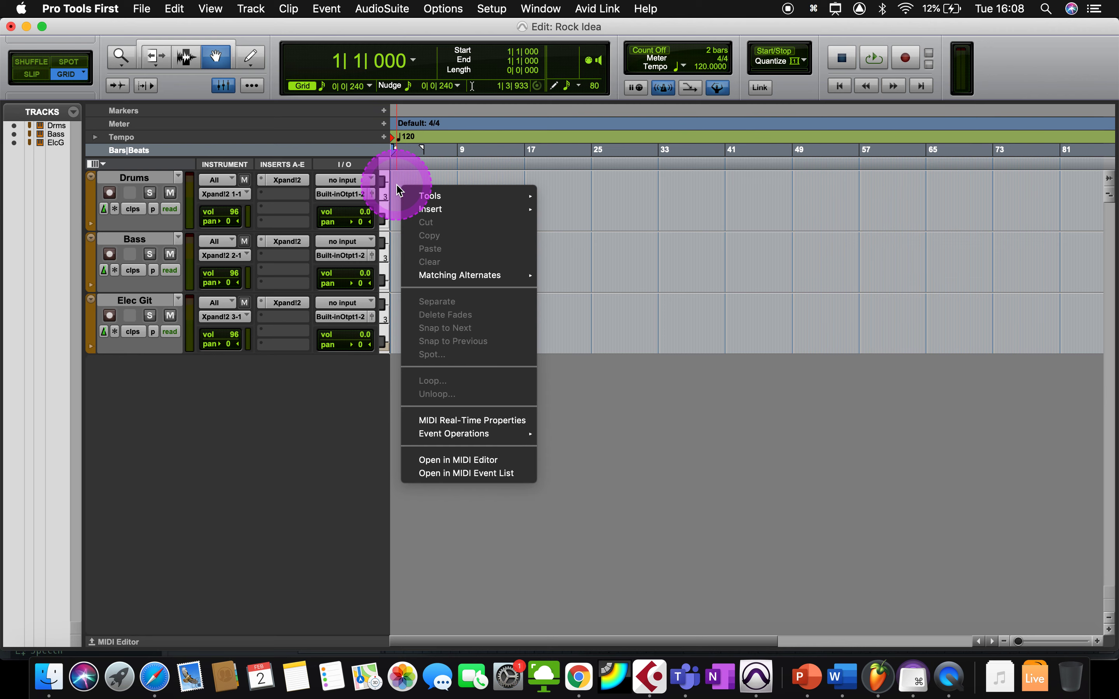
click(399, 204)
right_click(401, 206)
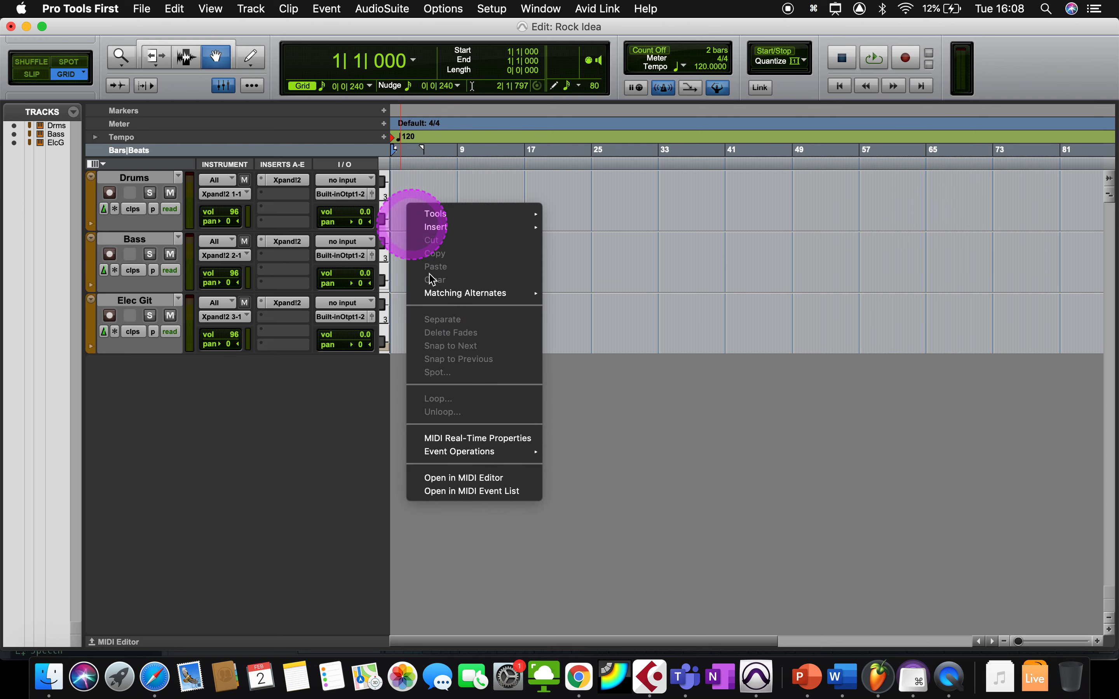
click(455, 477)
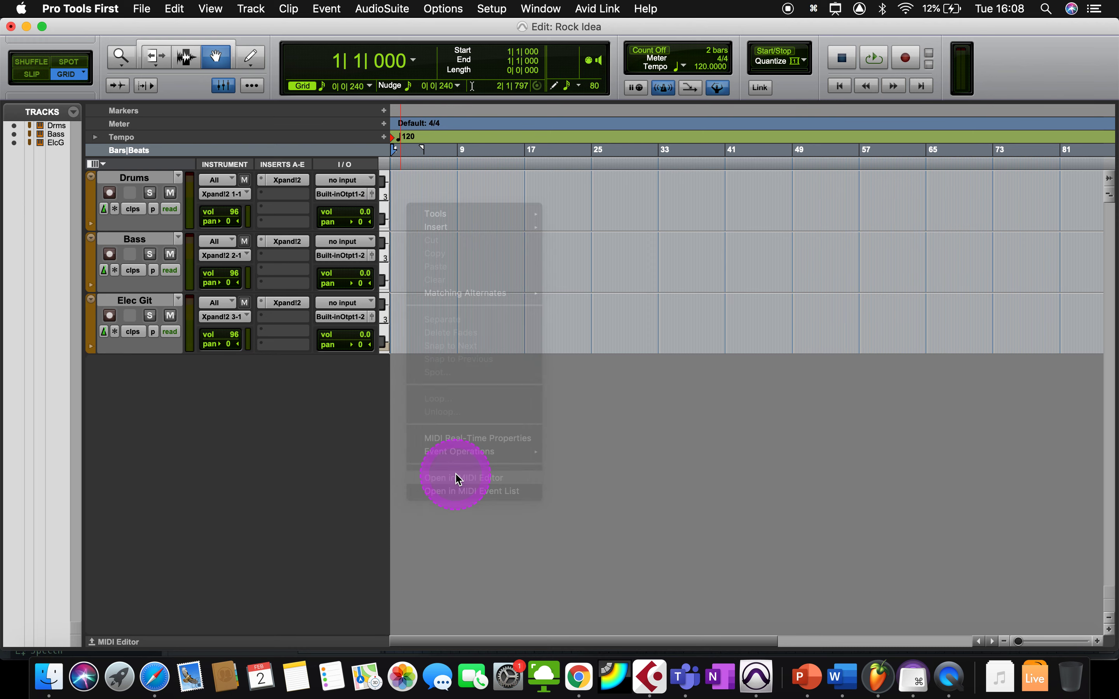
- Audition a low drum sound on the MIDI Editor's keyboard
scroll(88, 524, down, 4)
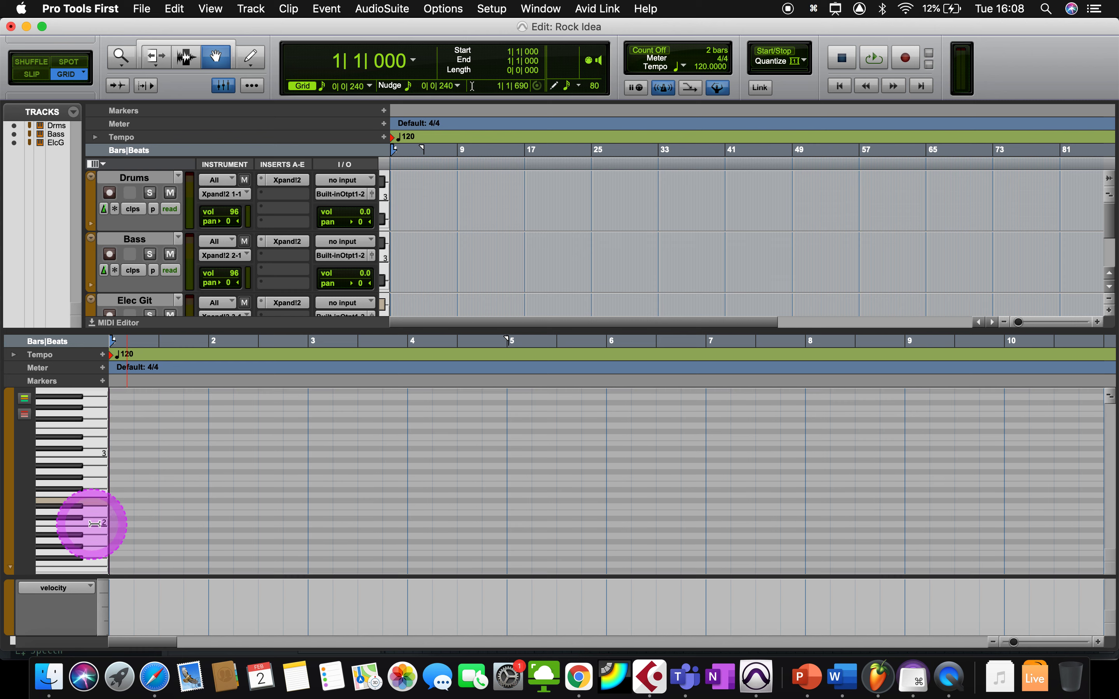
scroll(94, 524, down, 2)
click(95, 509)
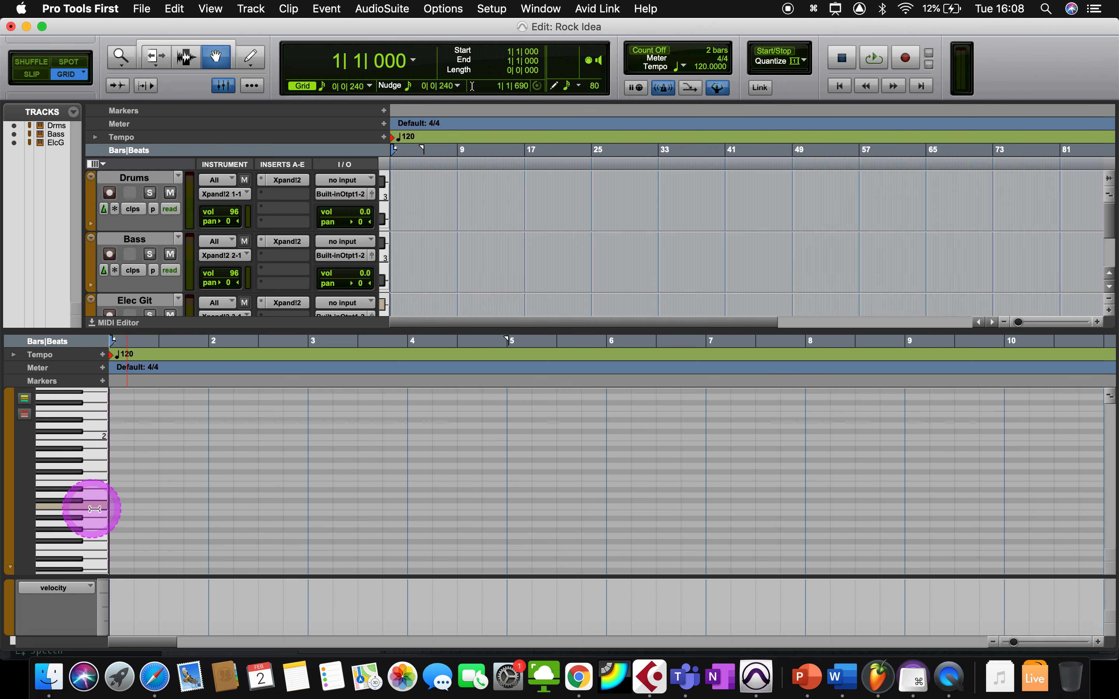
click(95, 509)
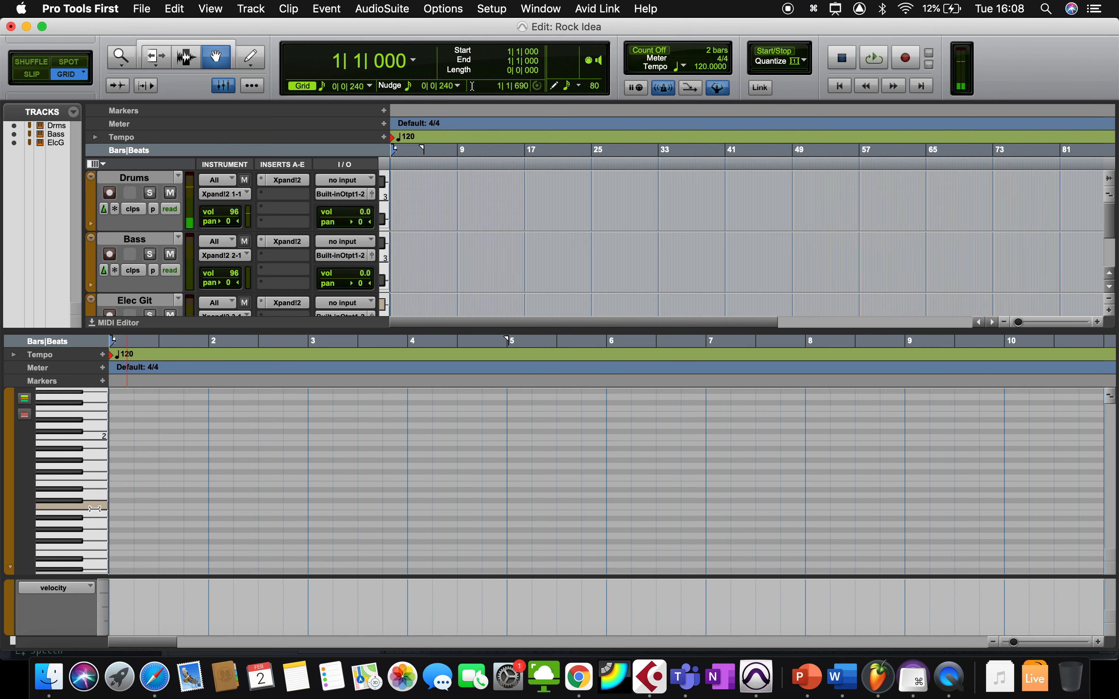
- Enlarge the note rows vertically in the MIDI Editor around the low drum keys and activate the Pencil tool
key(shift+super+bracketright)
key(shift+super+bracketright)
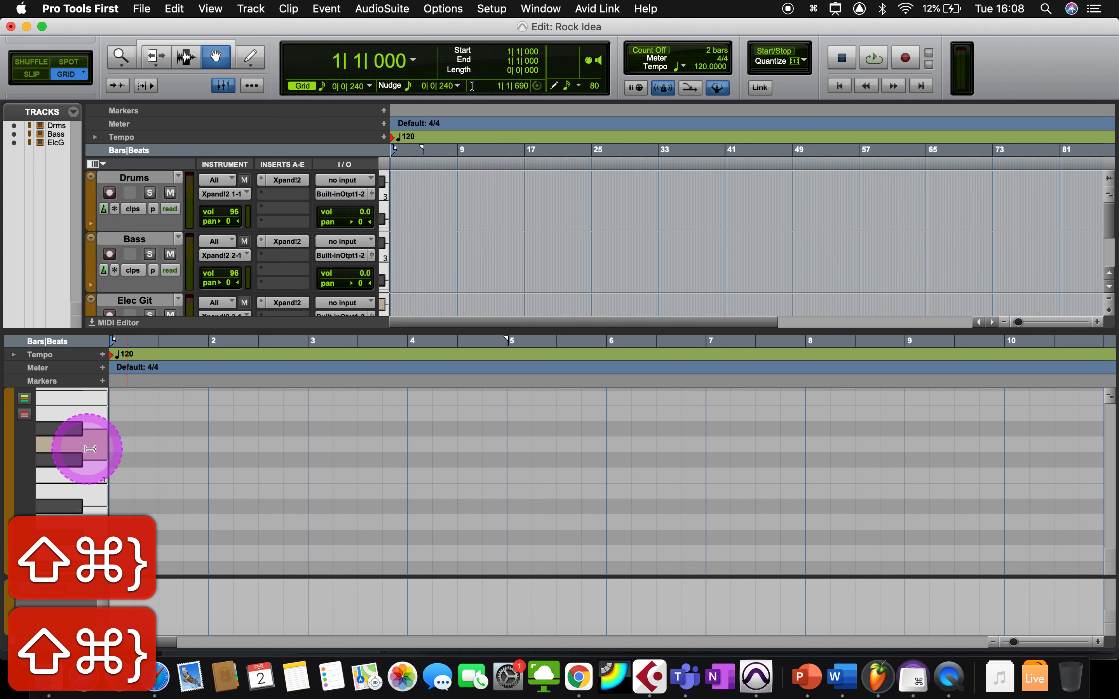
scroll(90, 449, up, 2)
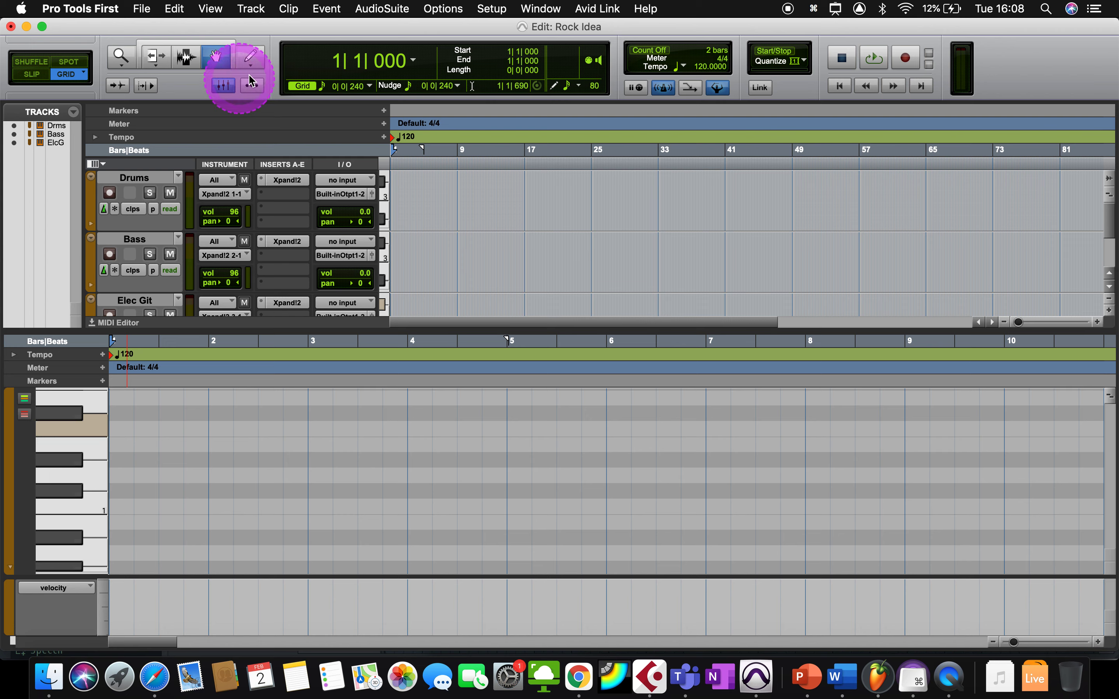
click(250, 57)
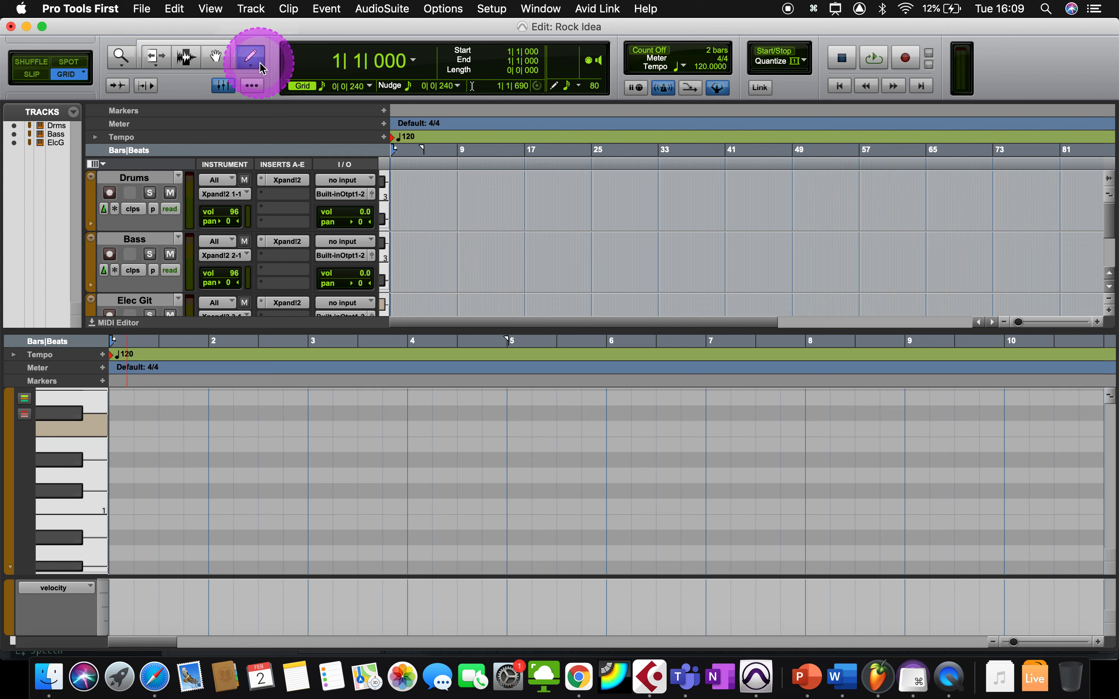
- Draw quarter-length F#1 notes on the first beat of bars 1 to 4 in the Drums track
click(119, 412)
click(213, 413)
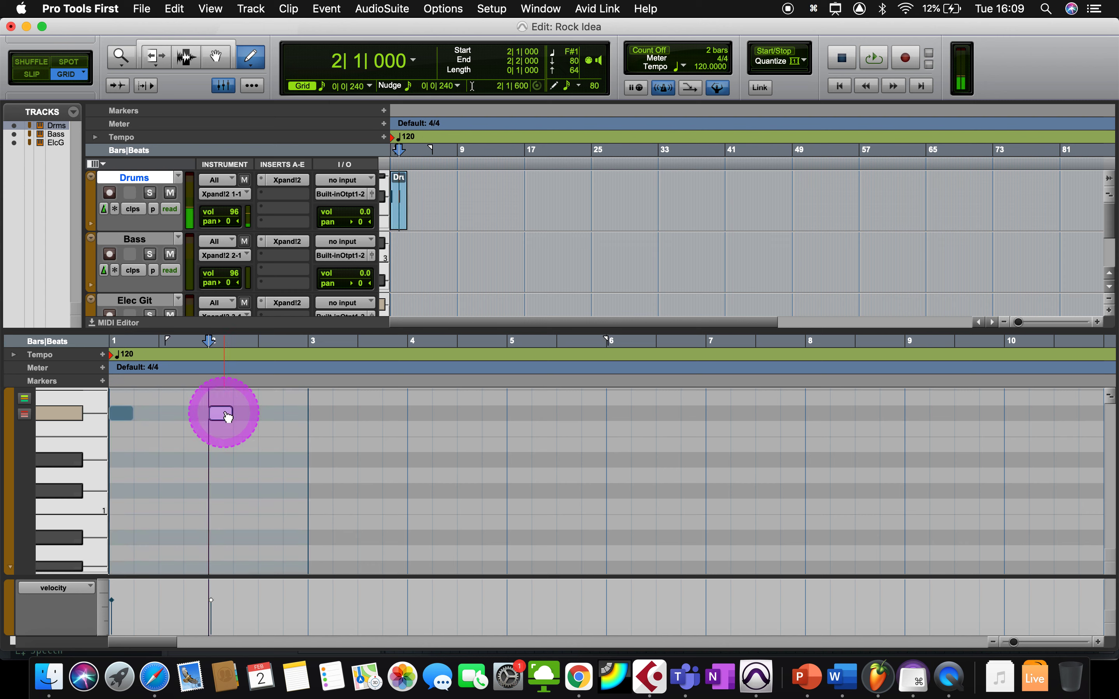
click(327, 412)
click(422, 413)
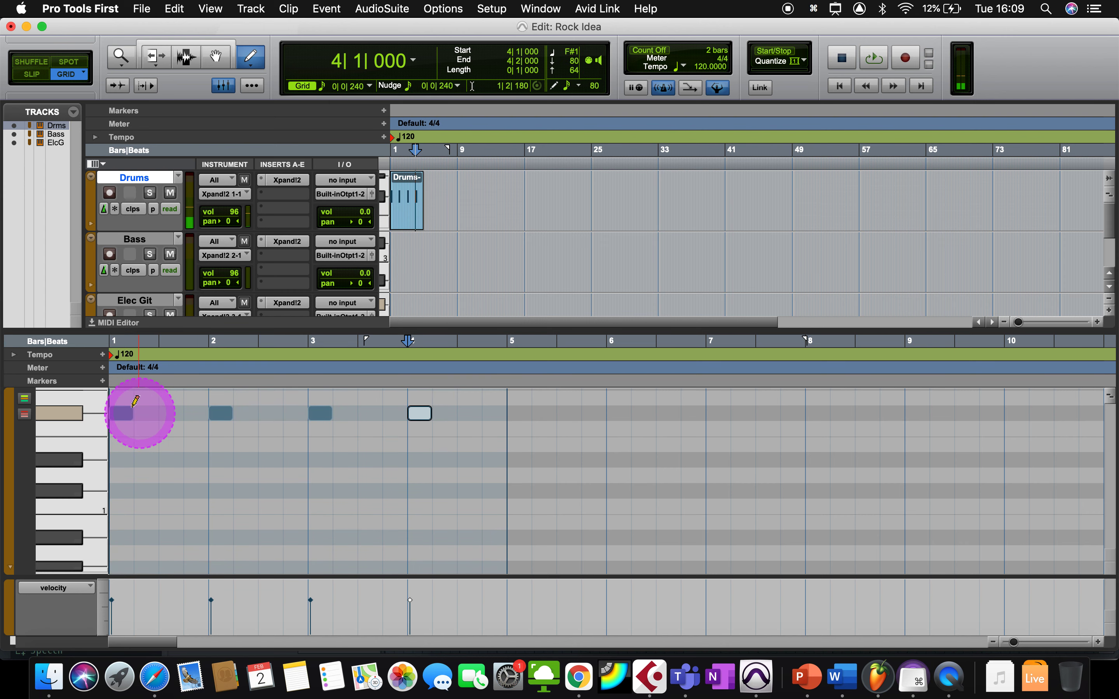
- Fill the remaining beats of bars 1 to 4 with quarter-length F#1 notes to make a continuous row
click(148, 412)
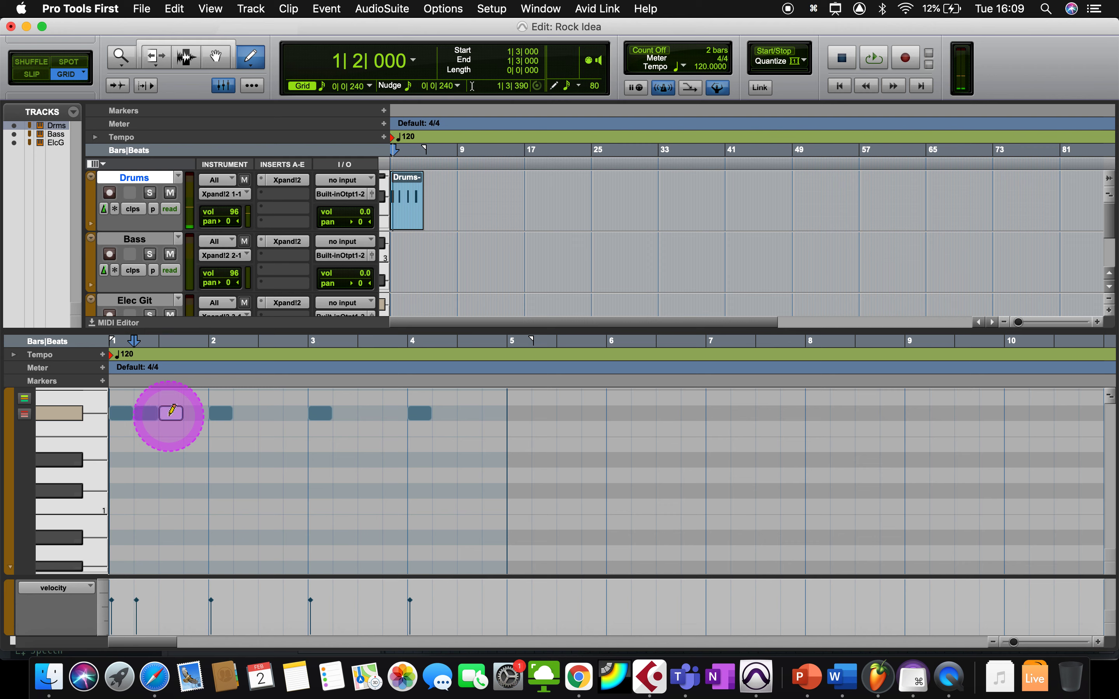
click(171, 413)
click(191, 413)
click(247, 413)
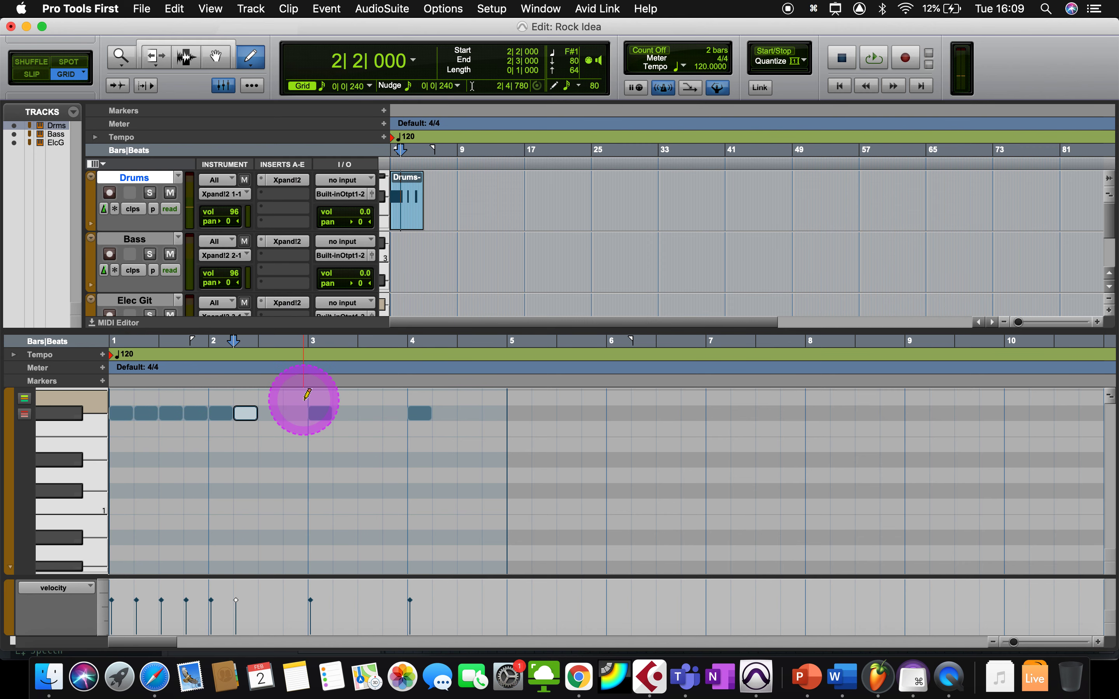
key(cmd+bracketright)
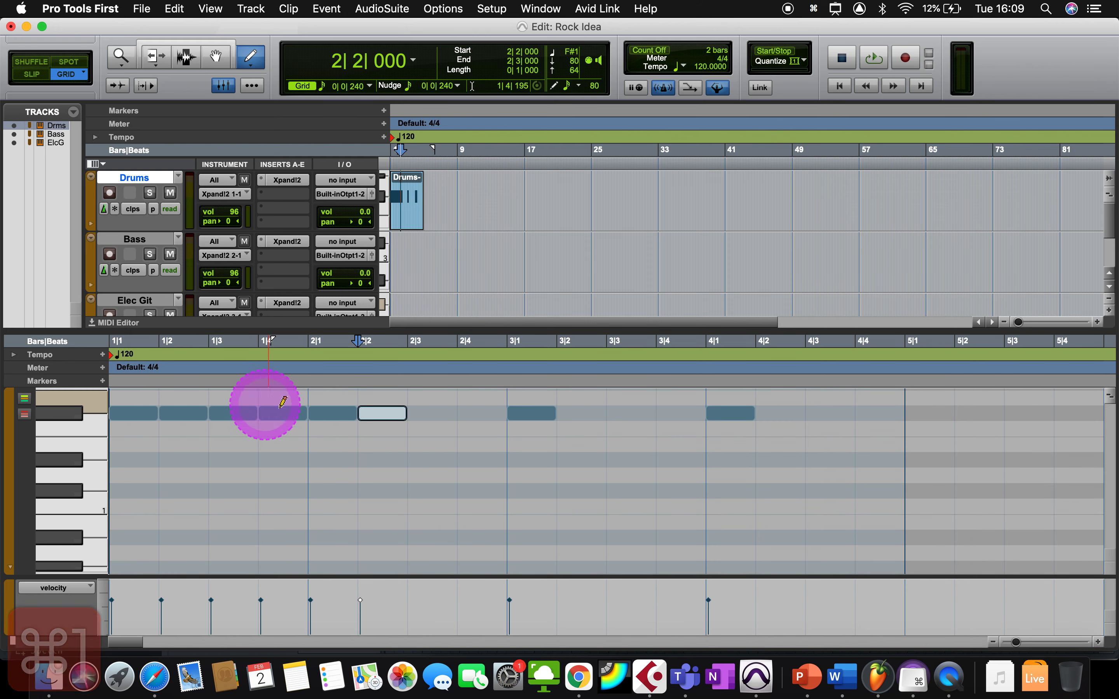
click(429, 411)
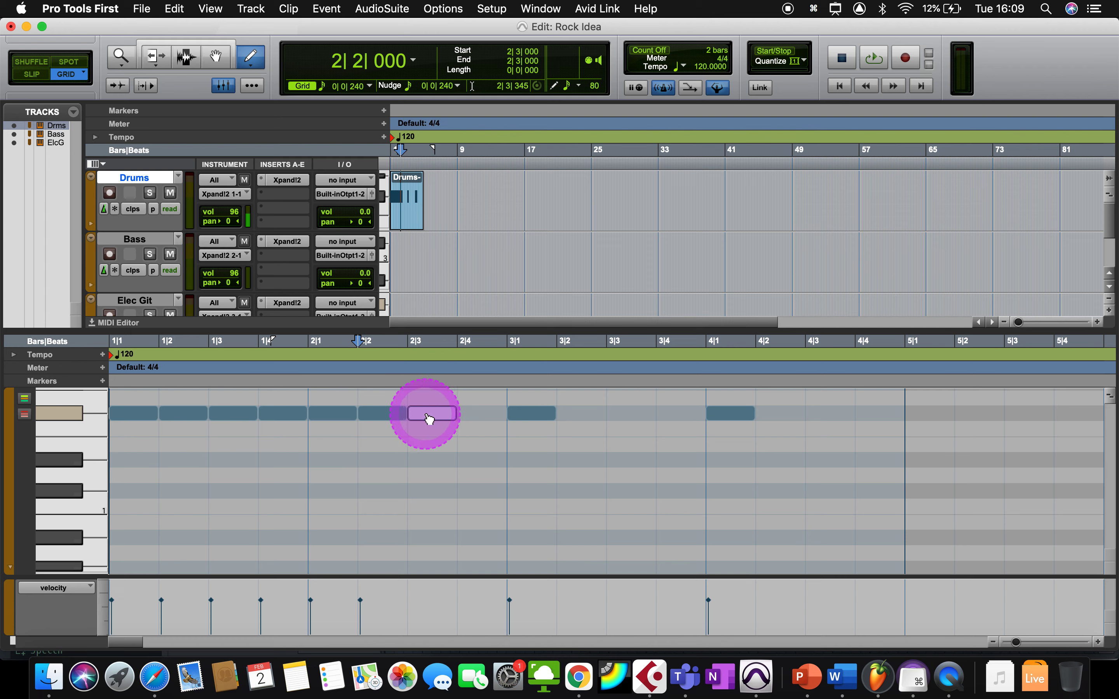
click(481, 411)
click(619, 413)
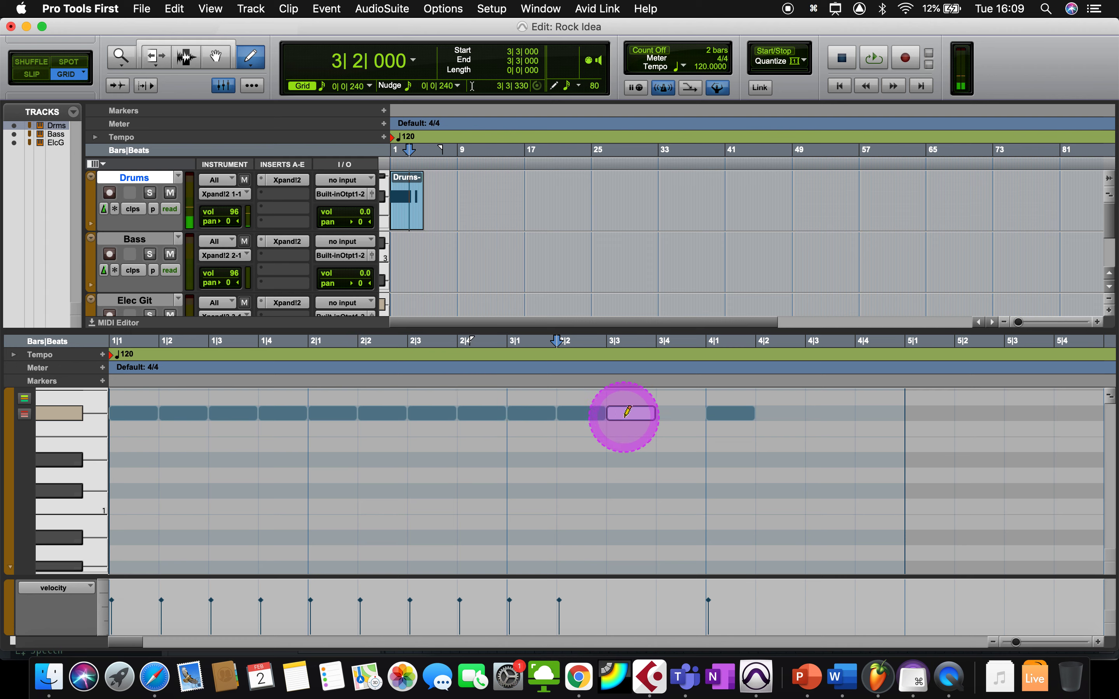
click(689, 413)
click(780, 413)
click(827, 413)
click(878, 413)
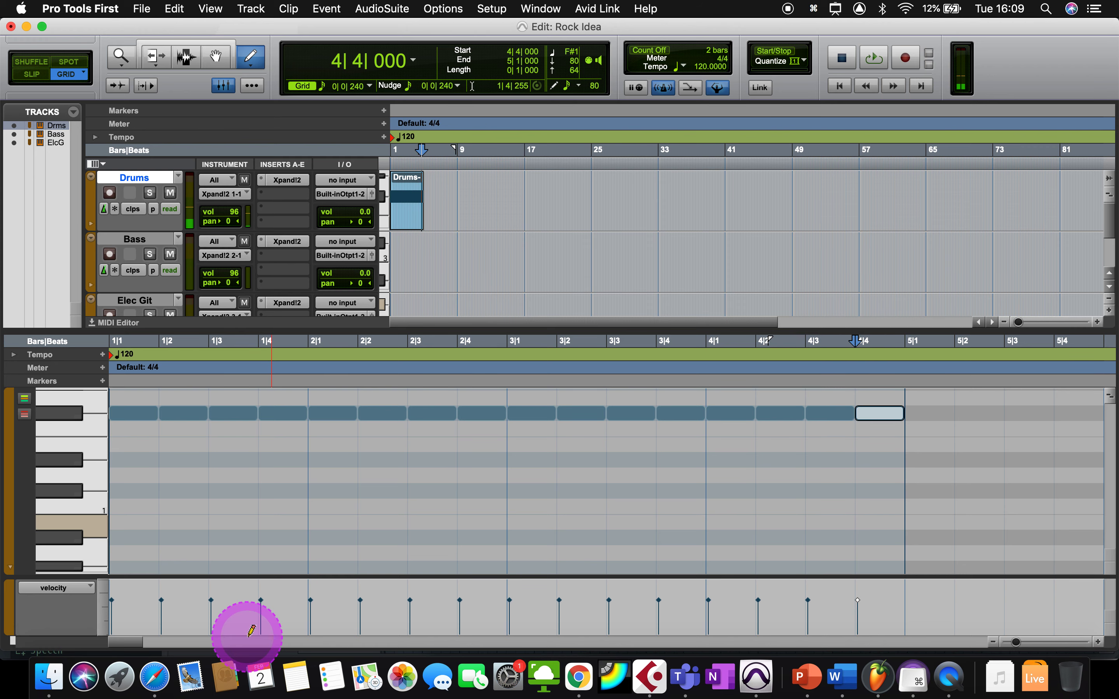
- Draw quarter-length C1 notes on the first beat of bars 1, 2 and 3
click(117, 507)
click(331, 507)
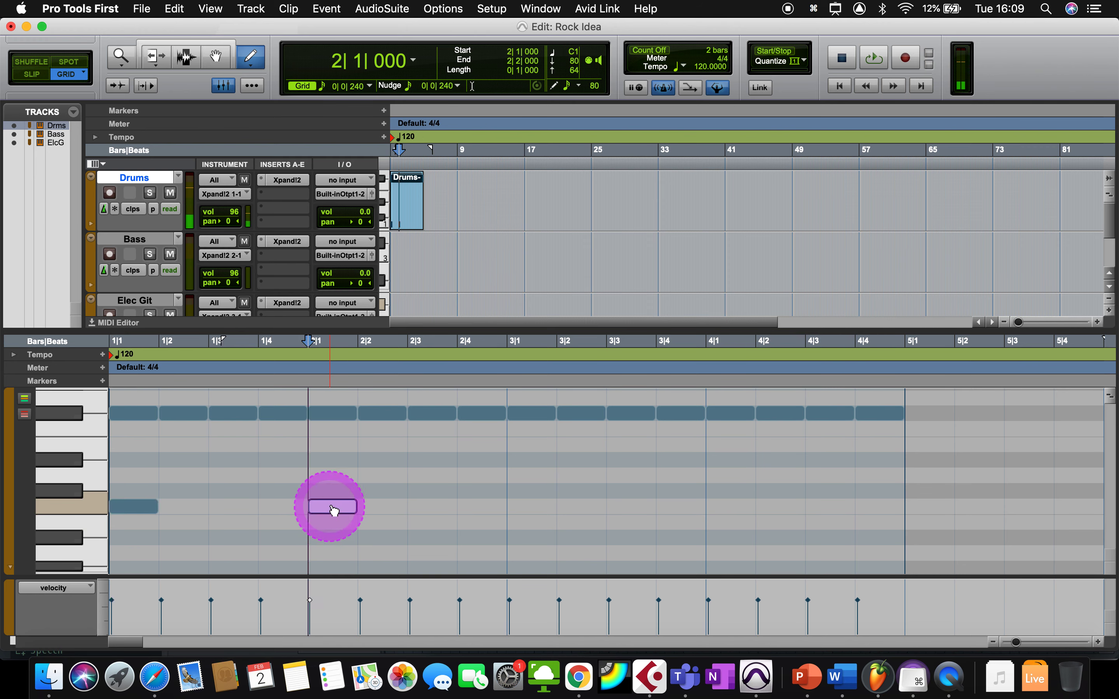
click(532, 506)
- Set the grid to 1/8 note and trim the three C1 notes to eighth-note length
click(154, 507)
click(155, 57)
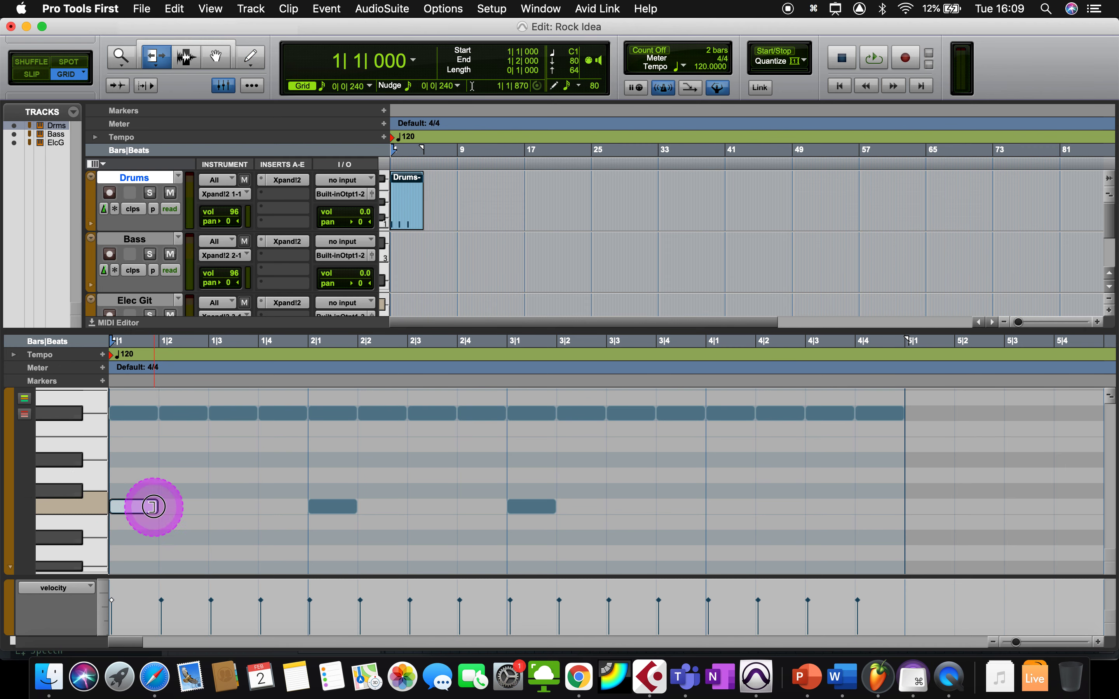
click(323, 94)
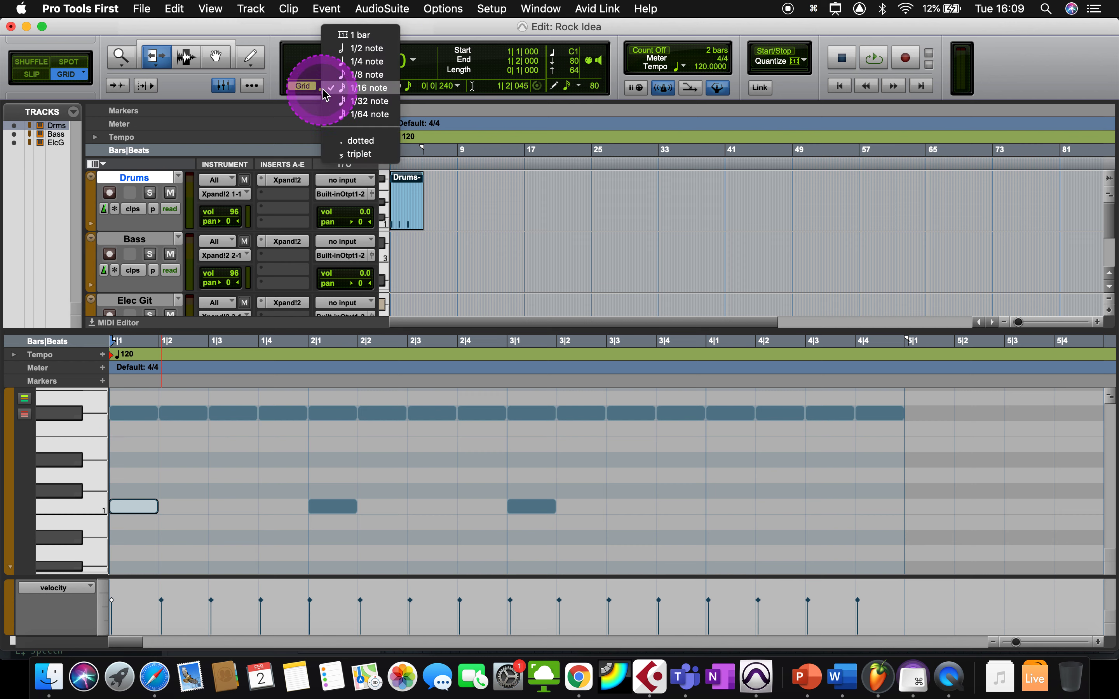
click(358, 76)
mouse_move(157, 506)
mouse_down()
mouse_move(125, 507)
mouse_move(143, 511)
mouse_up()
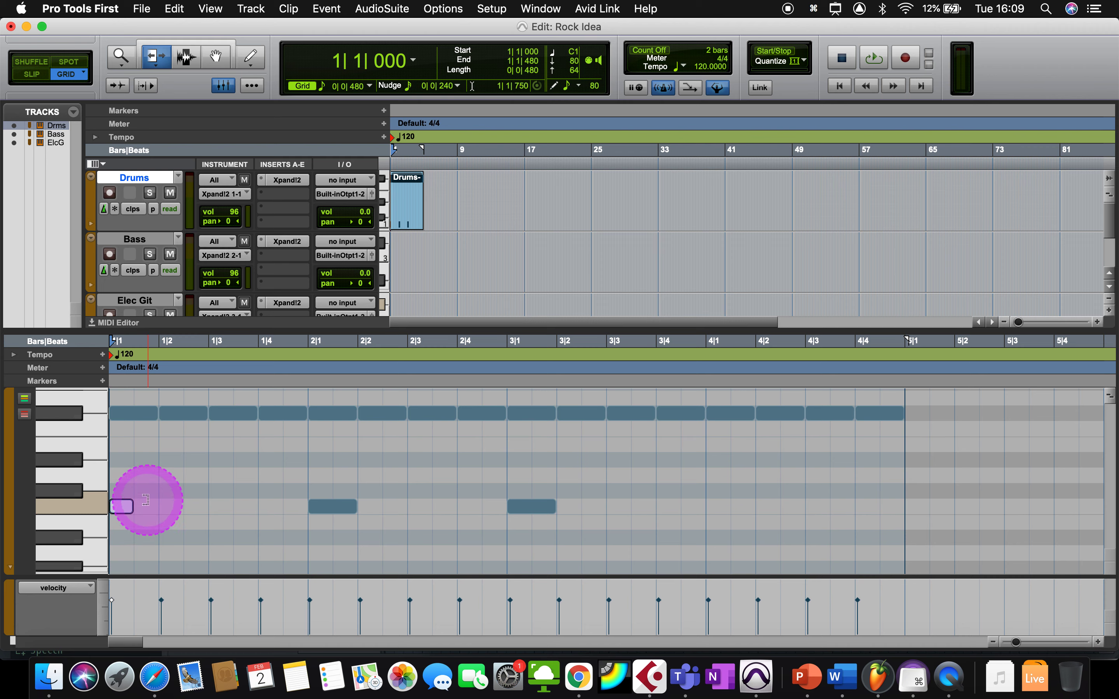
drag(353, 504, 324, 503)
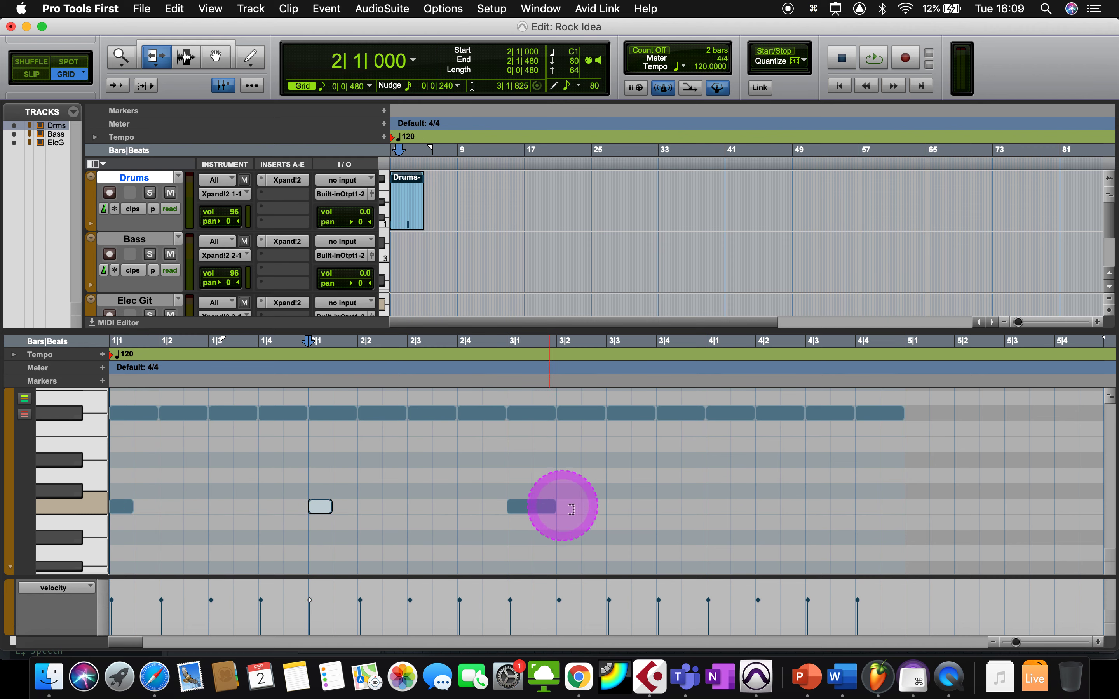
drag(555, 507, 532, 506)
- Pencil in a second eighth-note C1 after each existing one, plus a matching pair at the start of bar 4
click(249, 57)
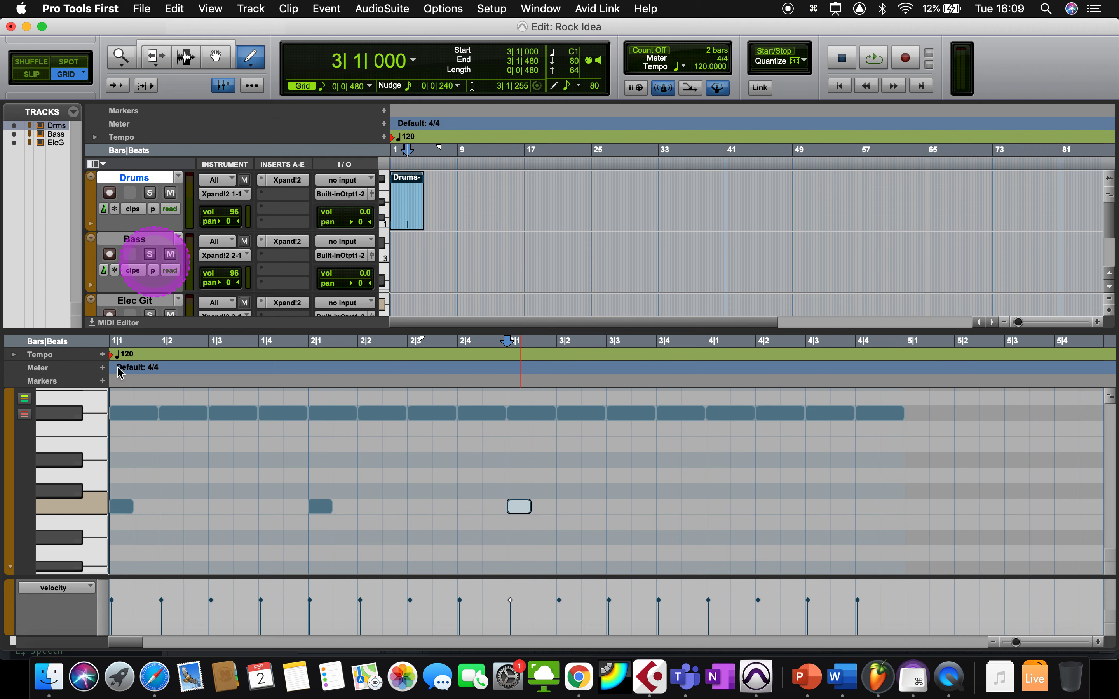
click(142, 504)
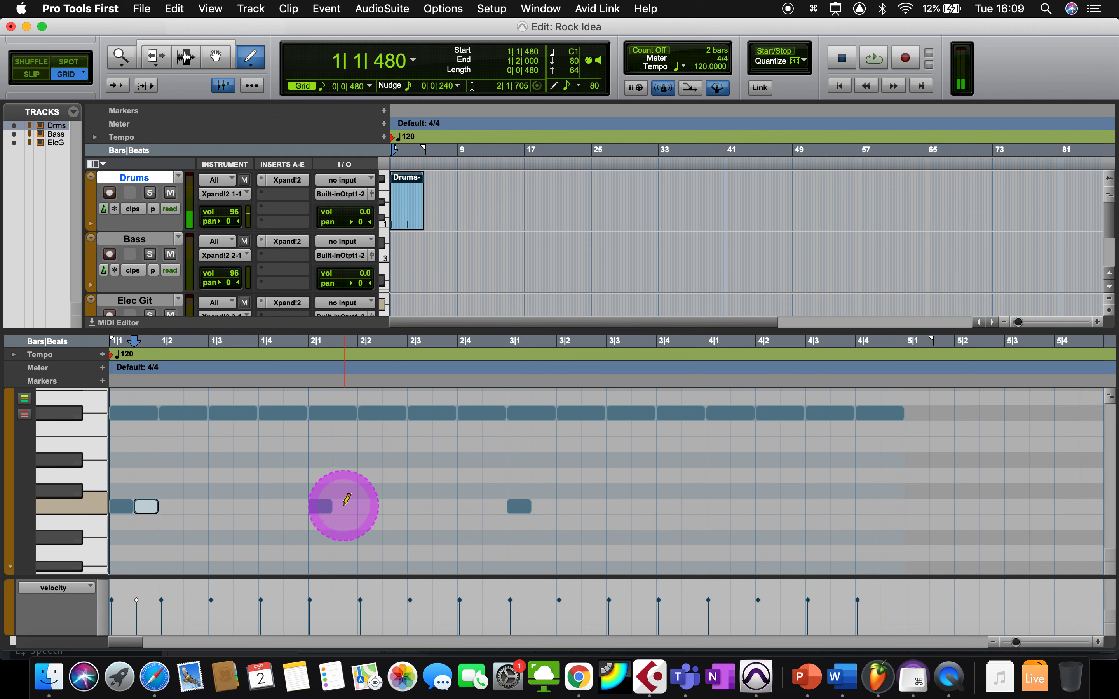
click(344, 507)
click(554, 505)
click(715, 507)
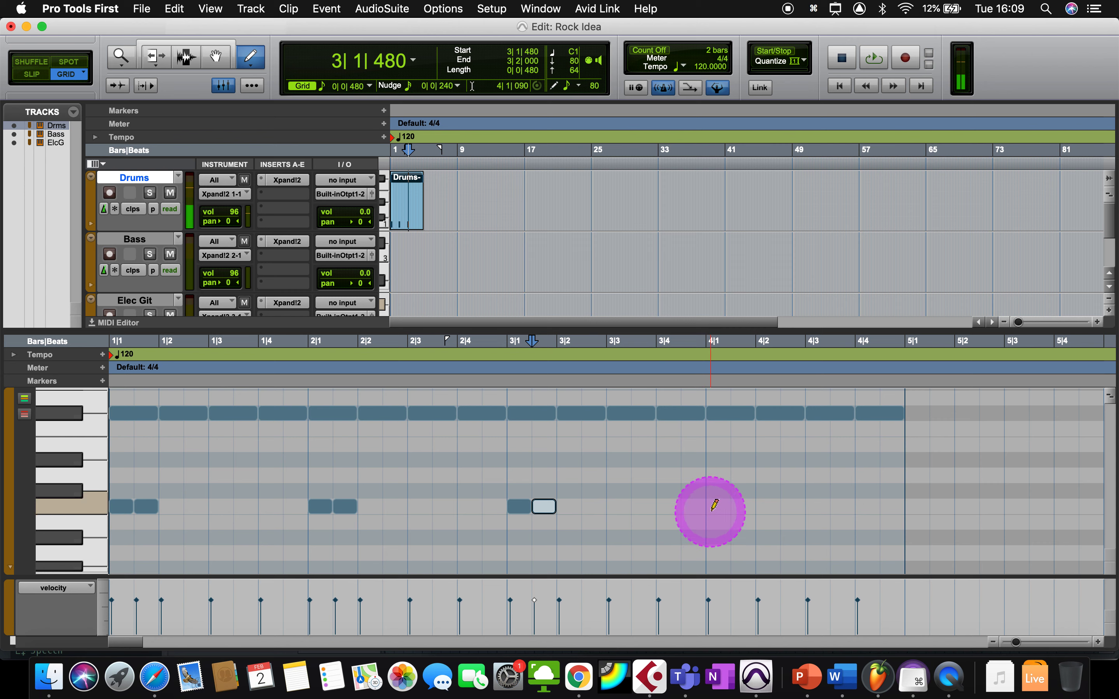
click(742, 508)
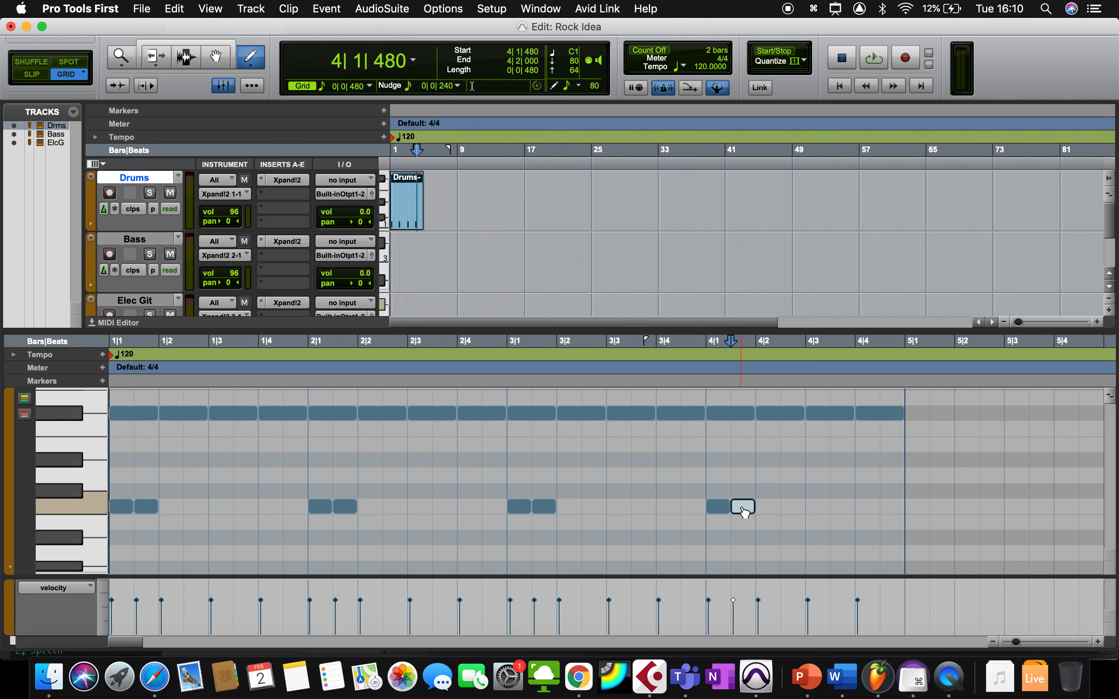
- Play the four-bar drum pattern from the start, raise the system volume, and return the playhead to bar 1
key(Return)
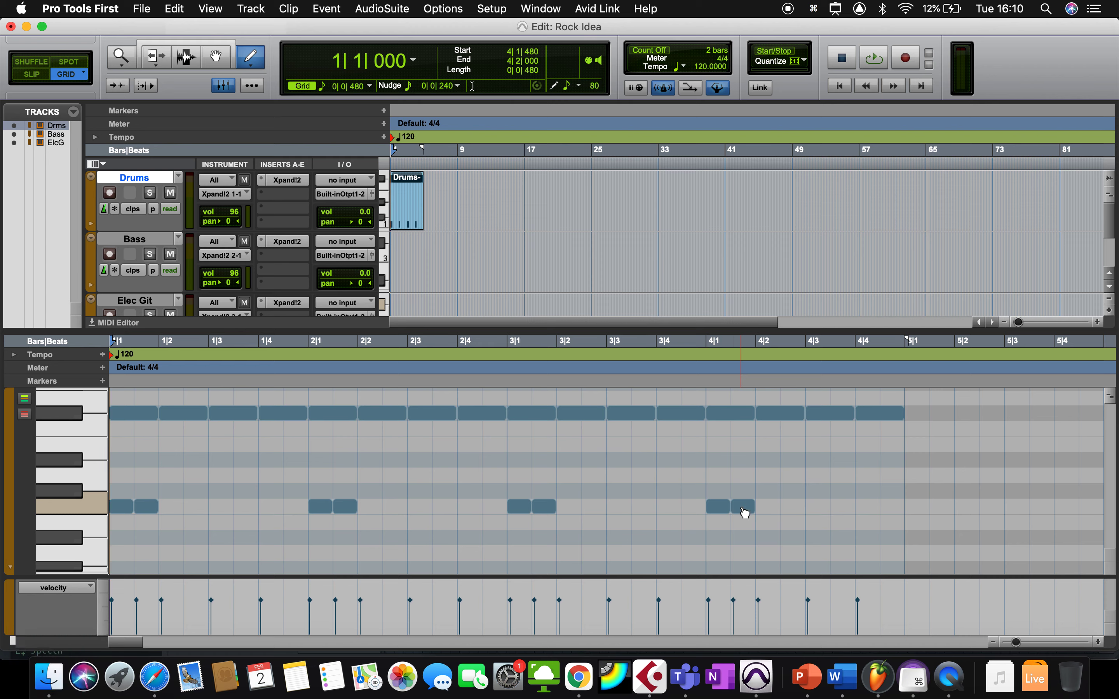
key(space)
key(XF86AudioRaiseVolume)
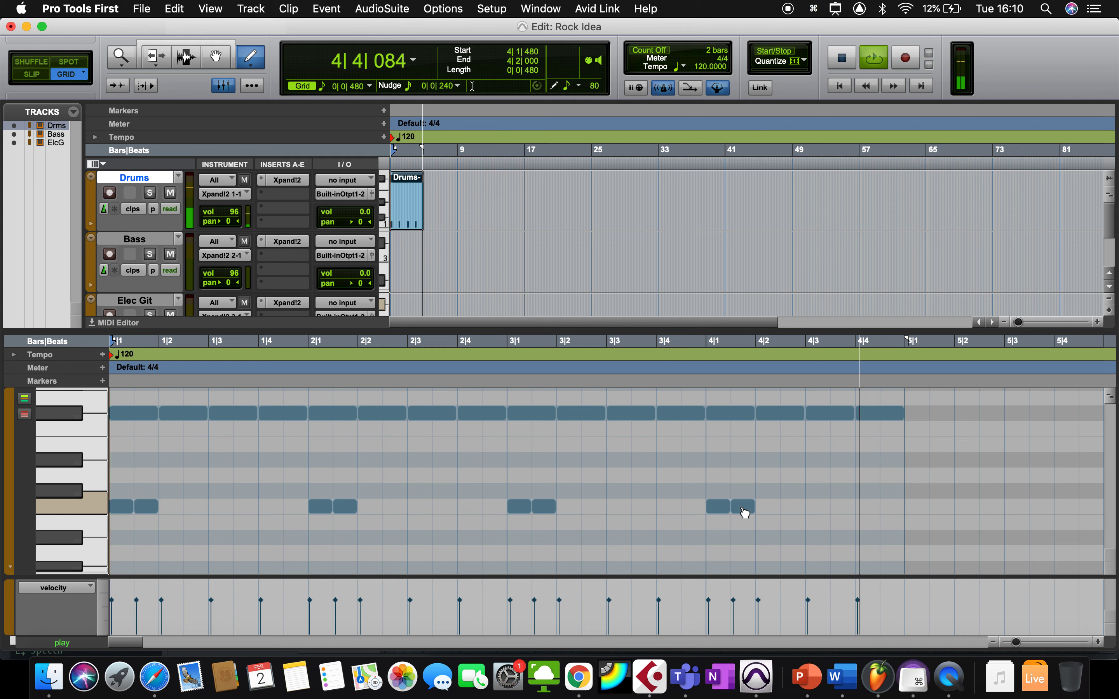
key(space)
key(Return)
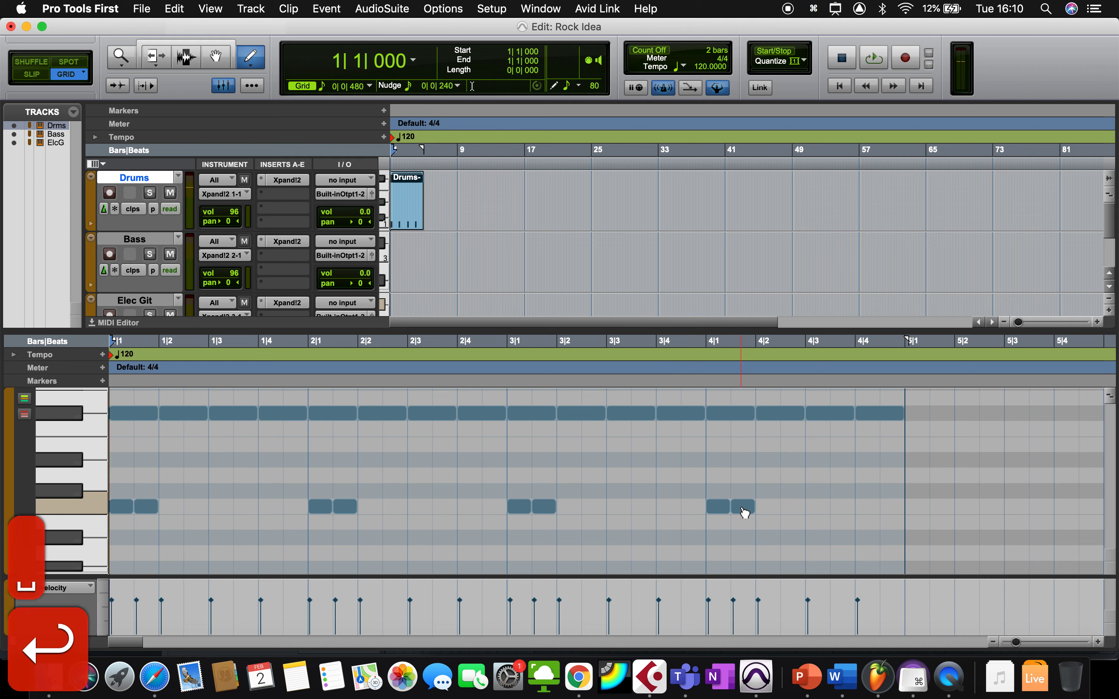
- Duplicate the four-bar Drums clip with the Grabber tool so that the copy fills bars 5 to 8
scroll(425, 239, down, 2)
scroll(426, 236, up, 2)
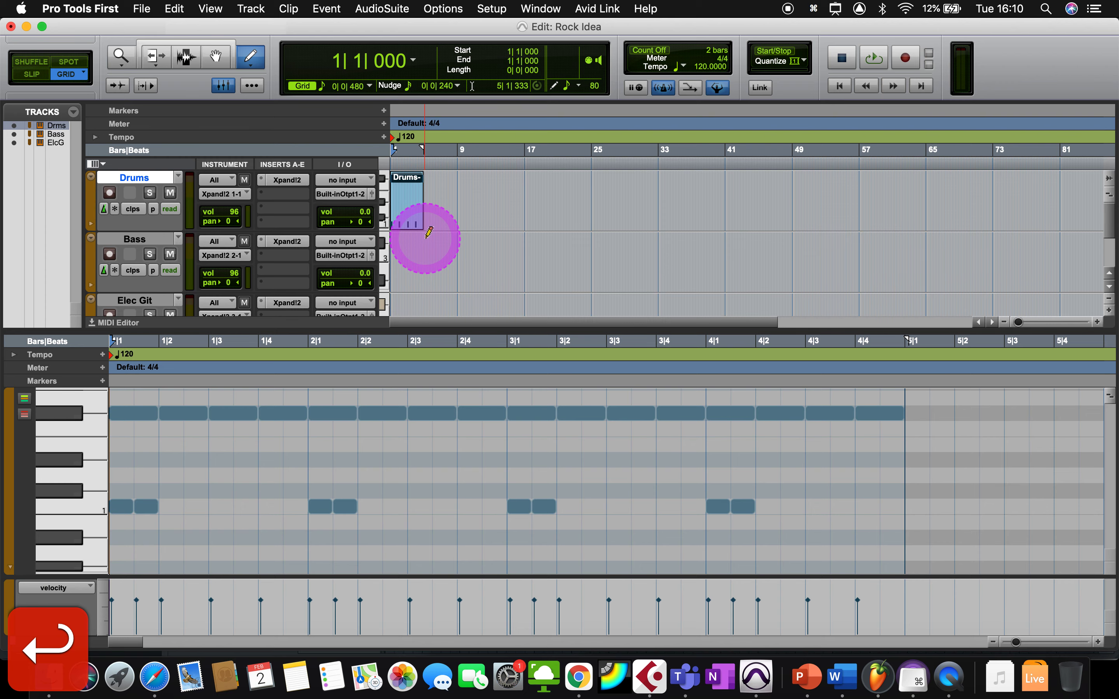
click(217, 59)
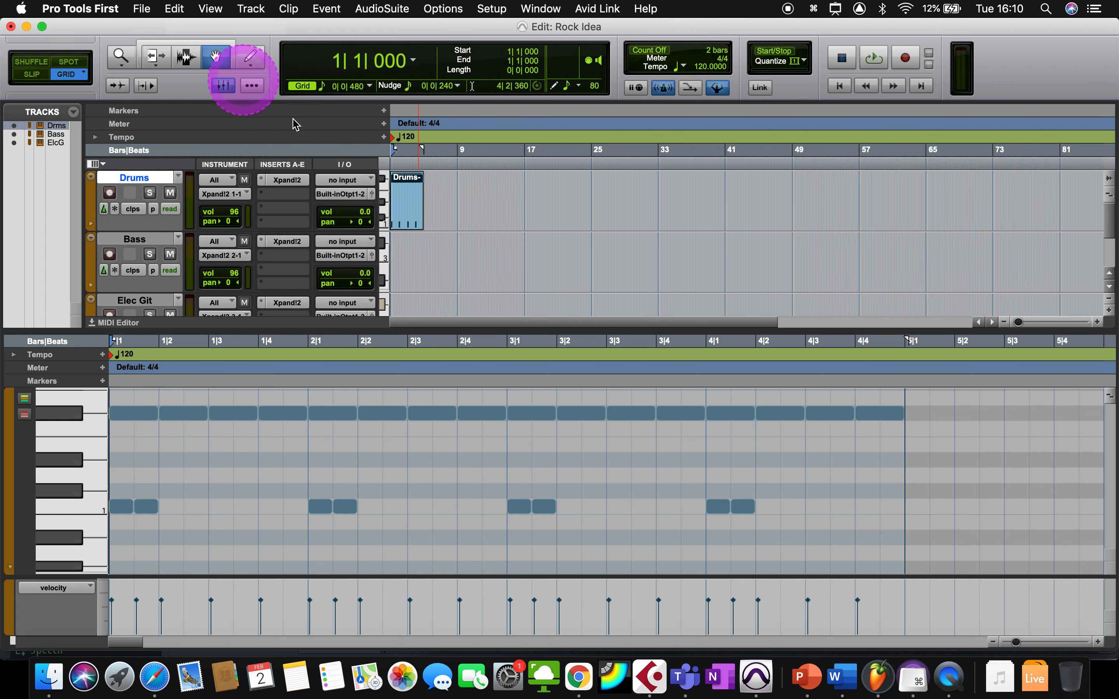
click(419, 215)
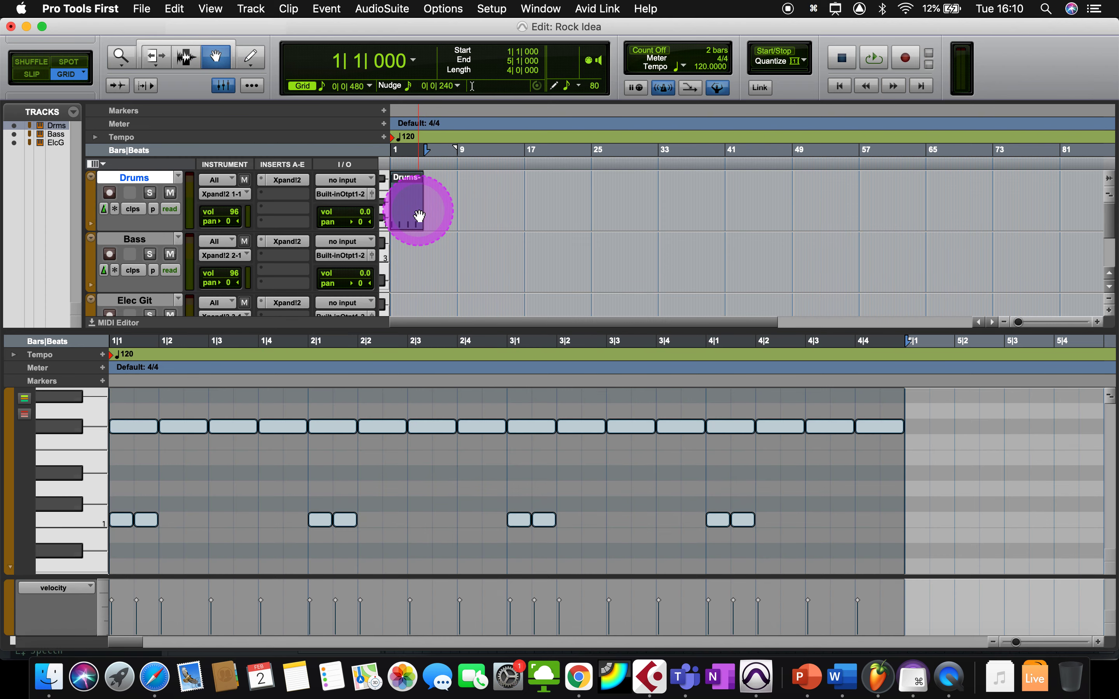
key(cmd+d)
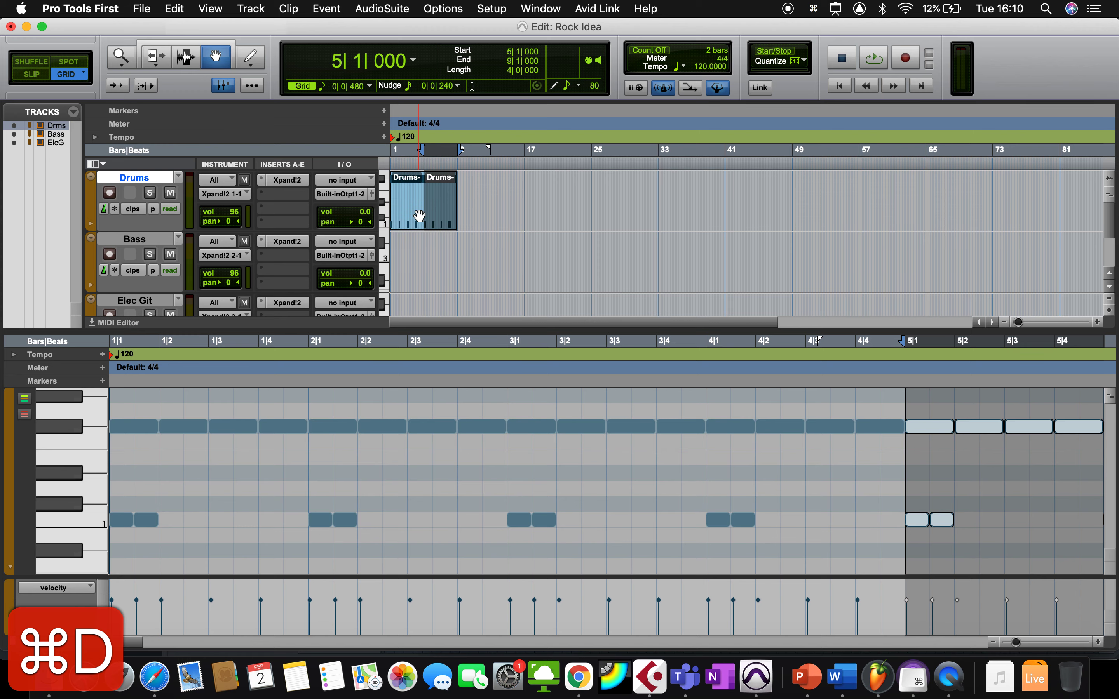
click(475, 198)
click(429, 198)
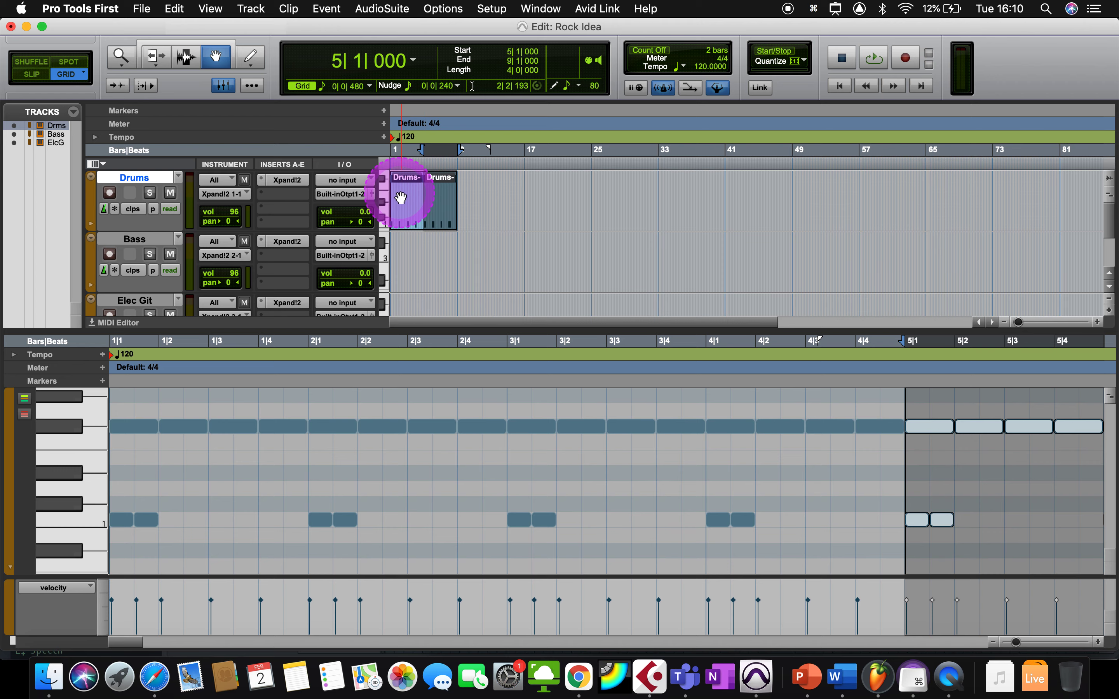
shift+click(401, 193)
right_click(400, 195)
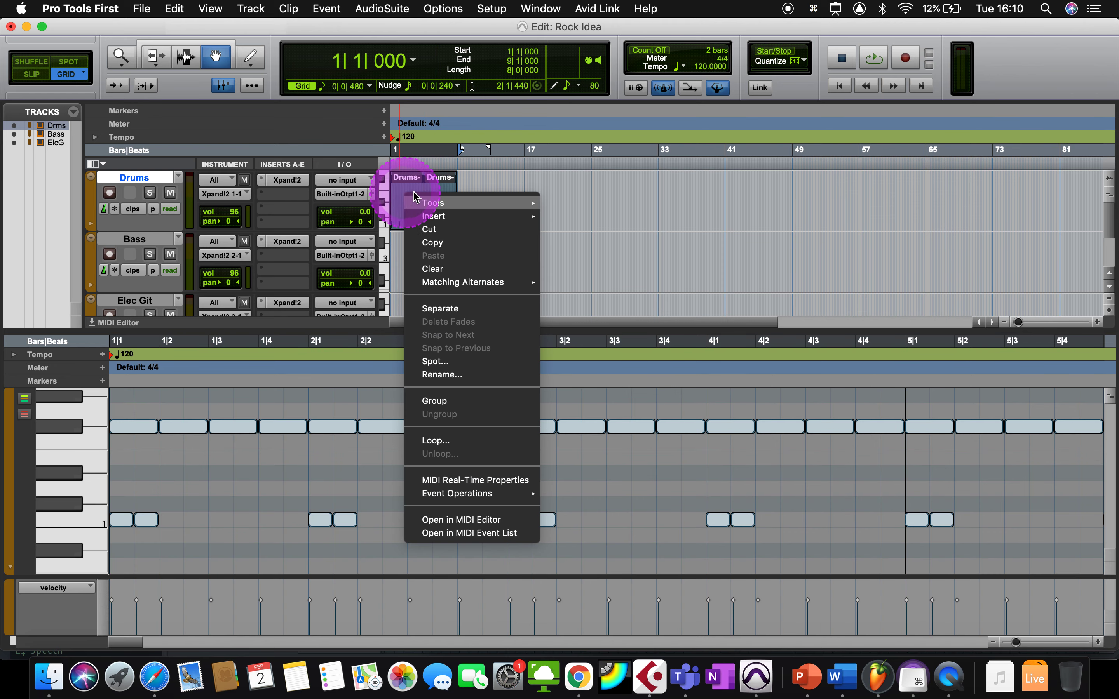
click(476, 185)
- Open the Elec Git track in the MIDI Editor
click(396, 263)
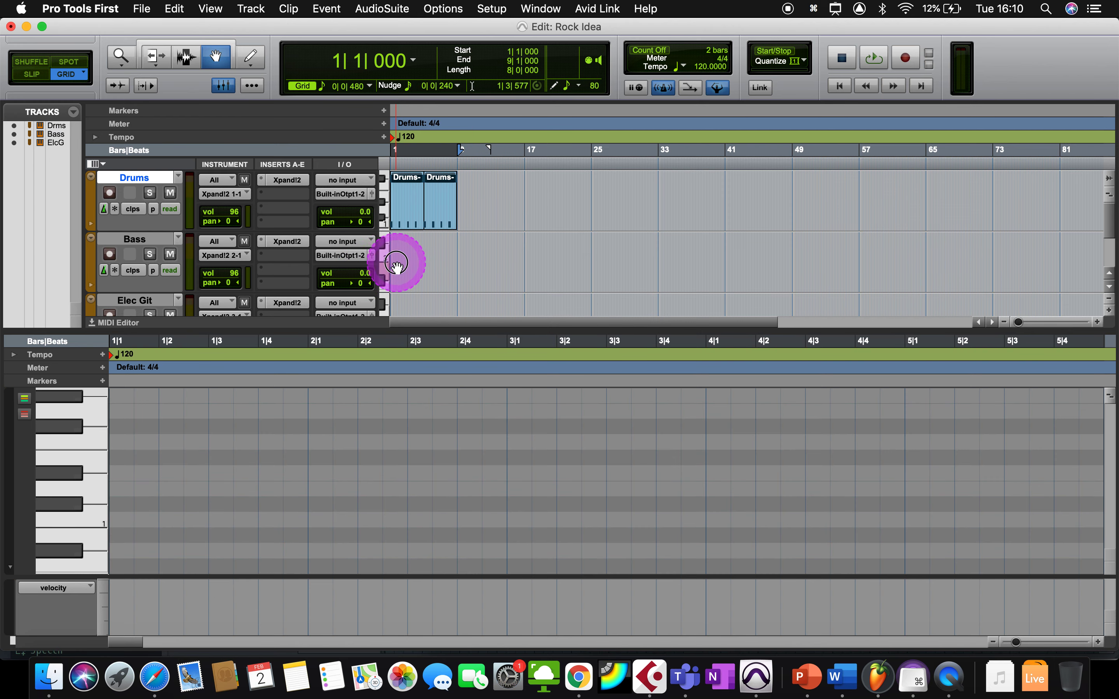
scroll(397, 267, down, 3)
scroll(397, 267, up, 3)
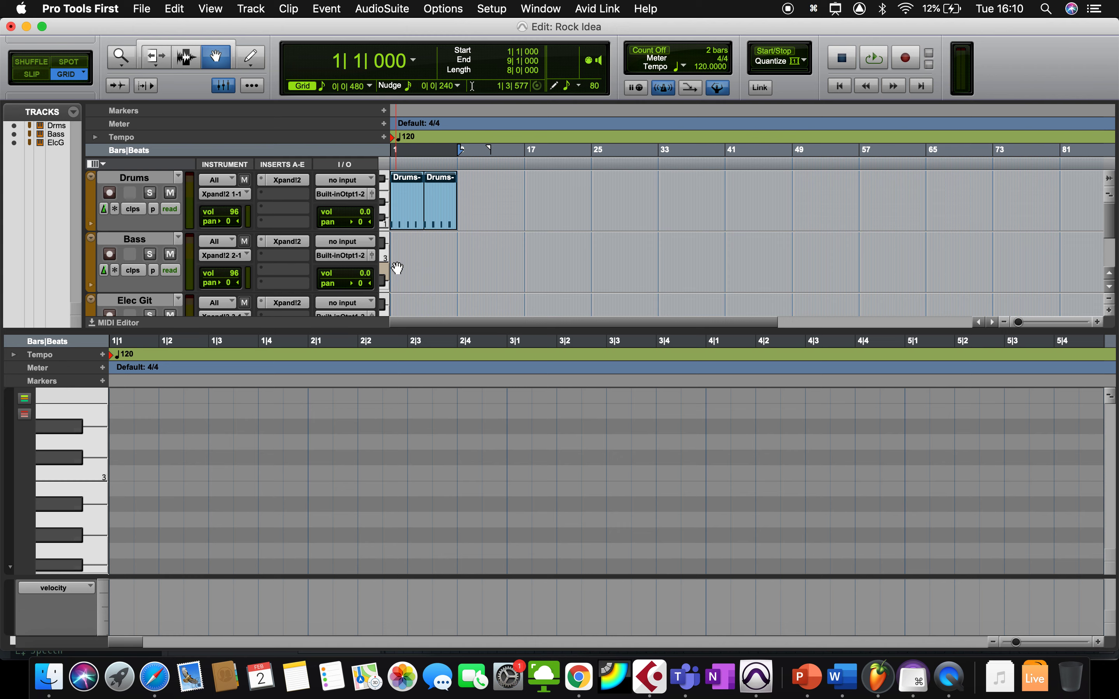
scroll(399, 315, down, 3)
scroll(399, 315, up, 2)
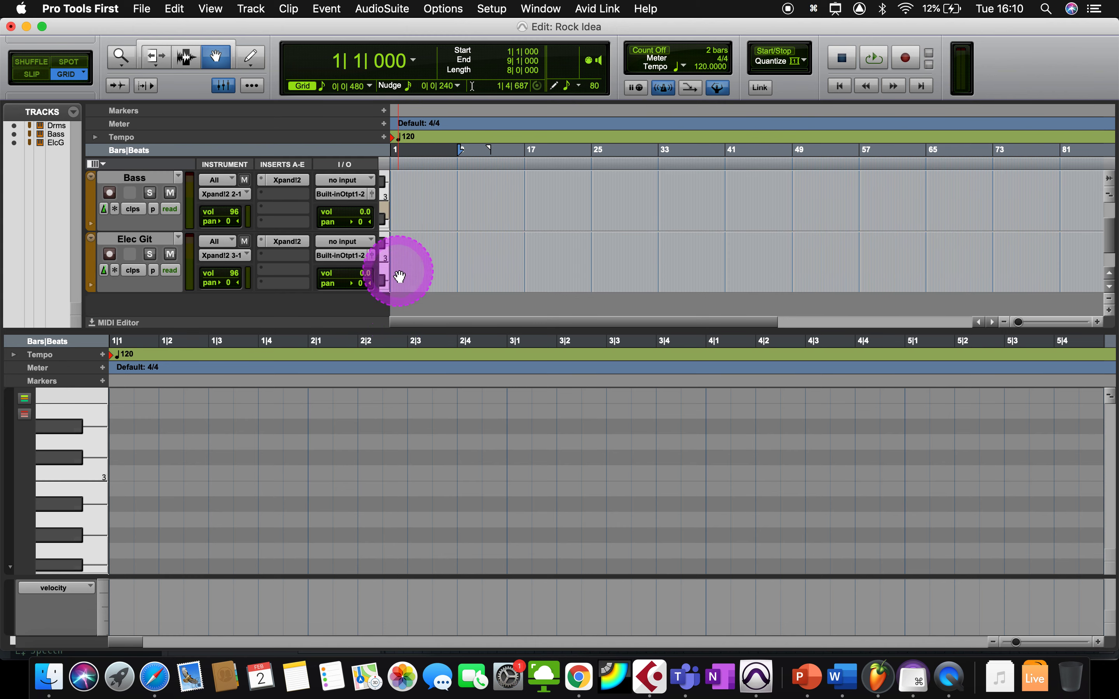
right_click(406, 262)
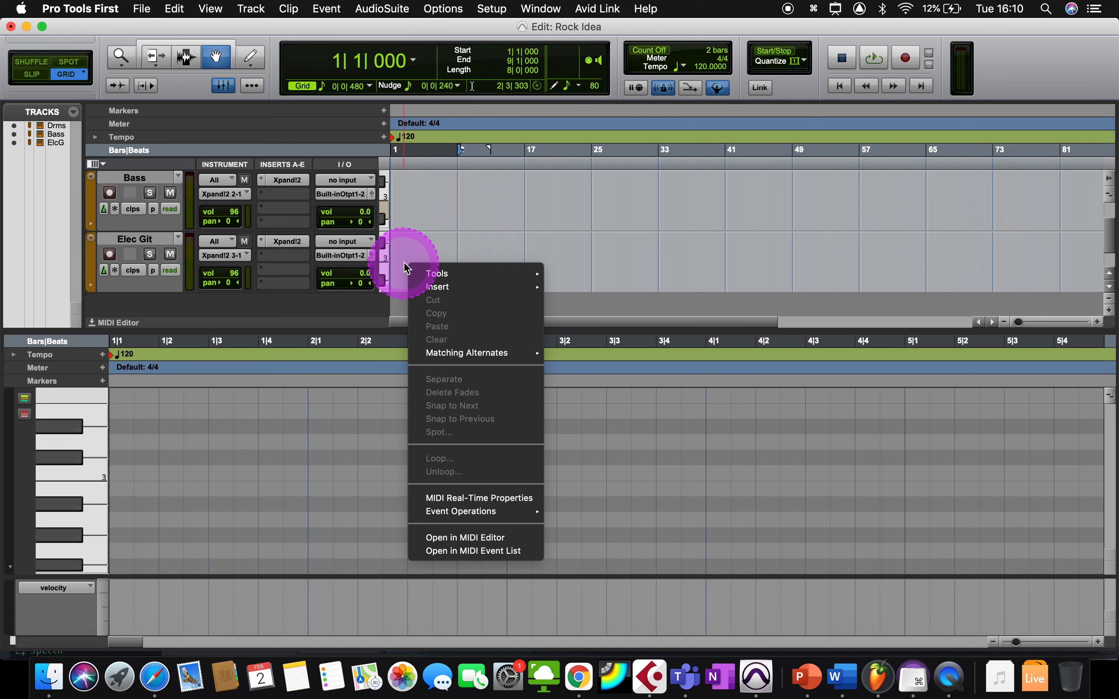
click(454, 536)
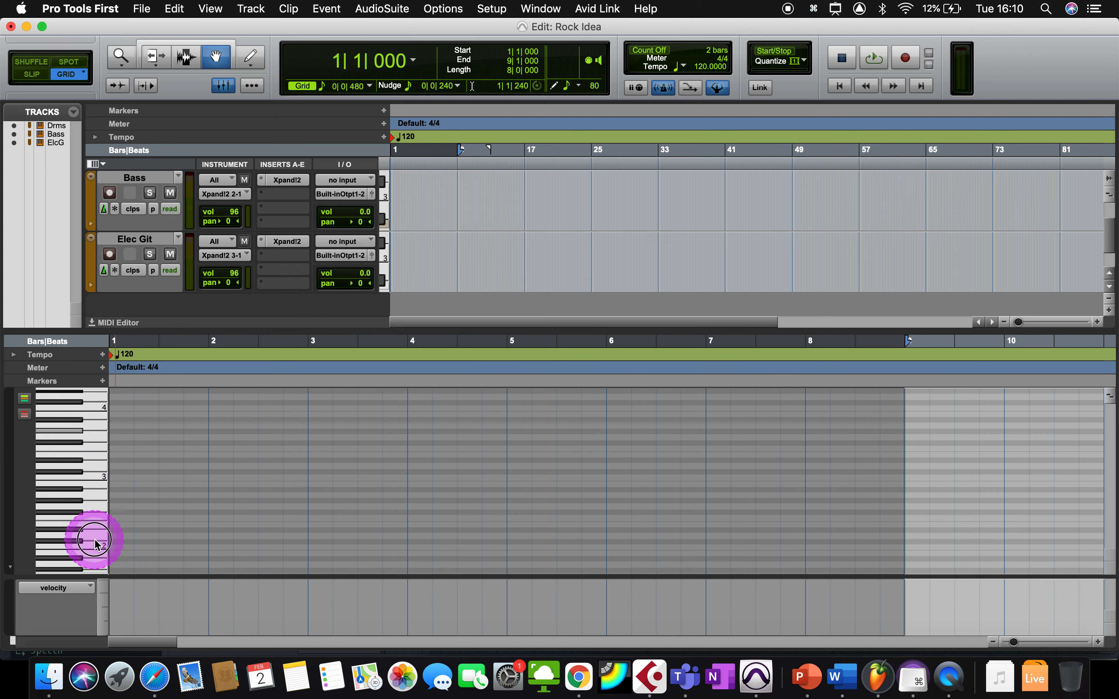
- Select the Pencil tool and try to place a note directly on the Elec Git track near bar 1
click(250, 56)
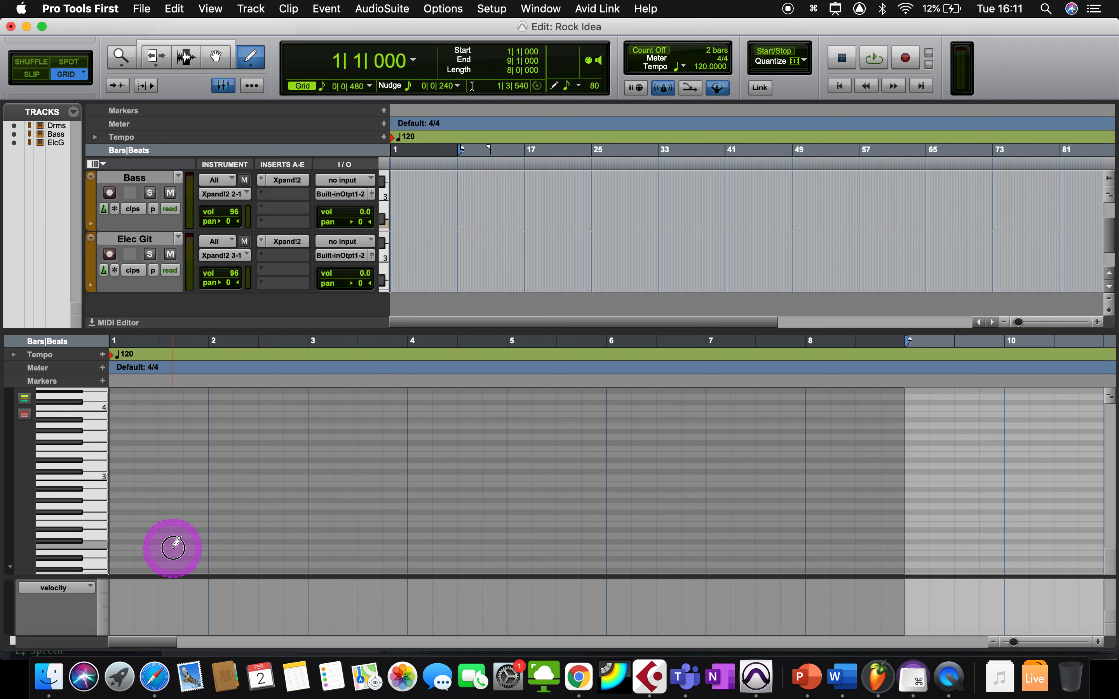
click(416, 255)
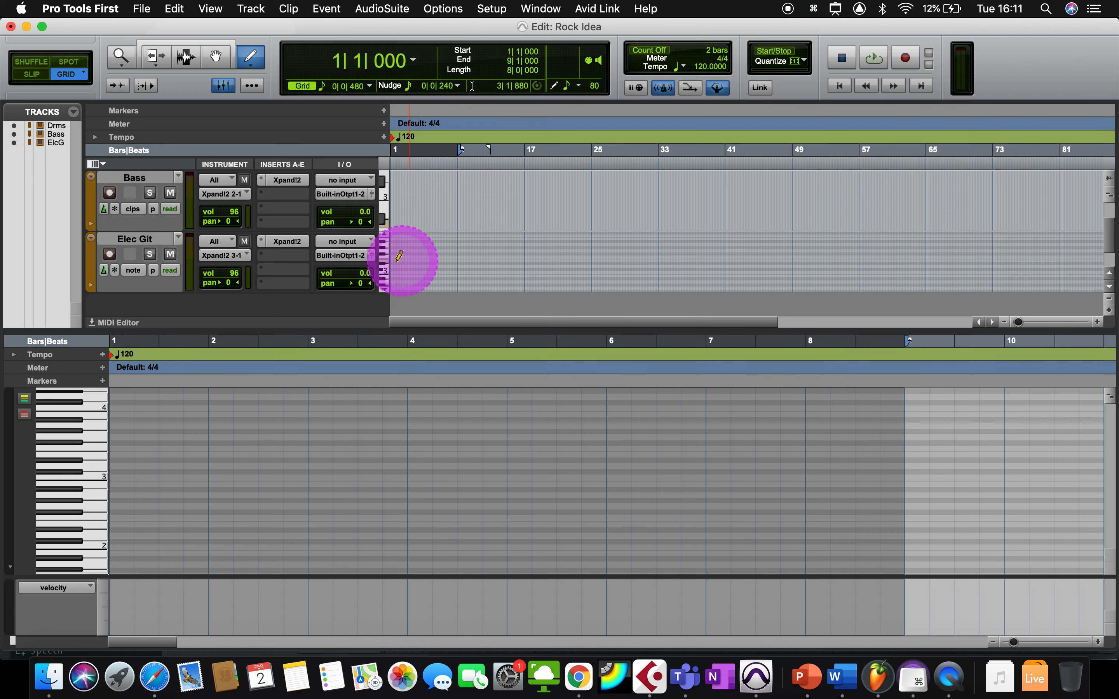
click(390, 272)
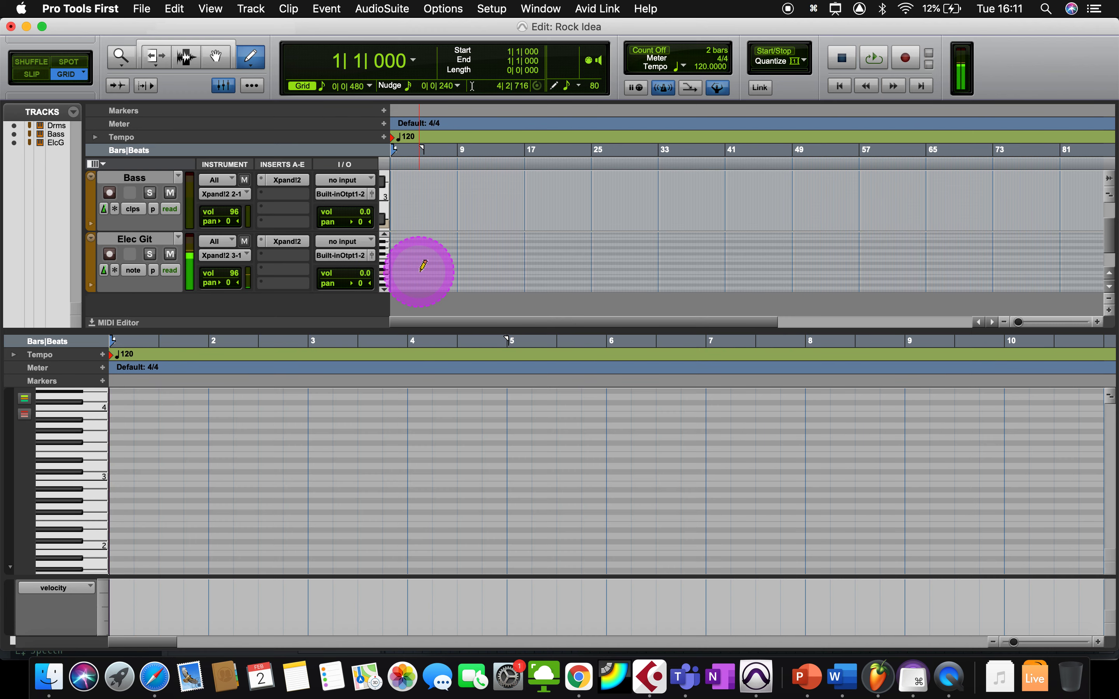
scroll(280, 469, down, 5)
scroll(280, 464, down, 4)
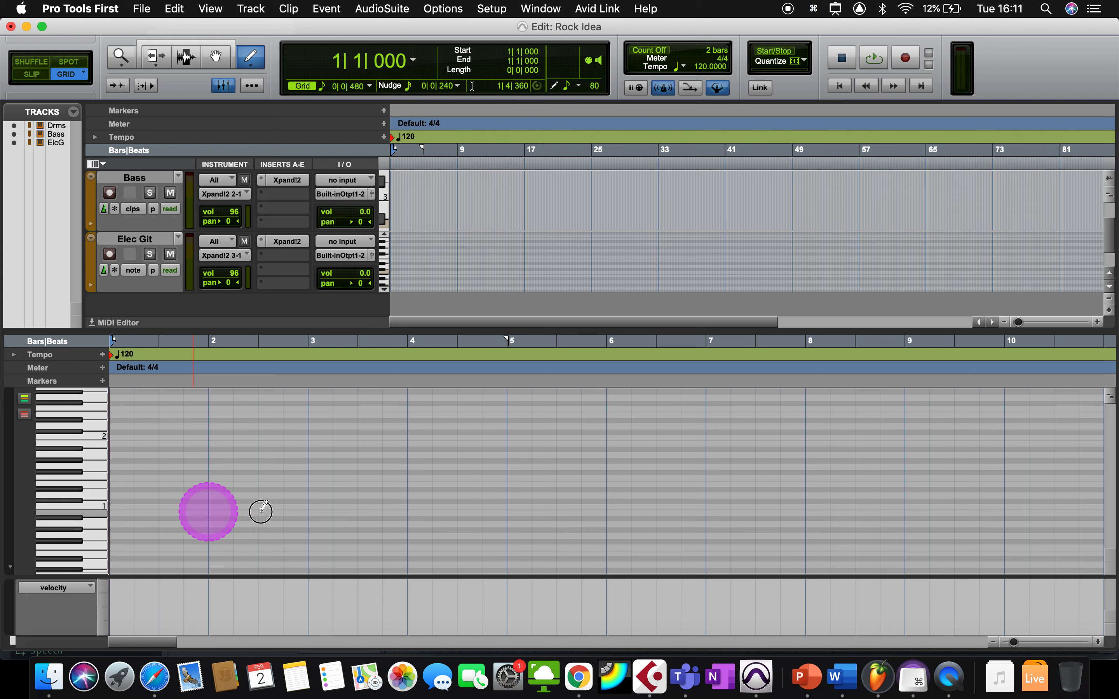
- Reopen the Elec Git track in the MIDI Editor and try to pencil a C3 note across bar 1
right_click(426, 275)
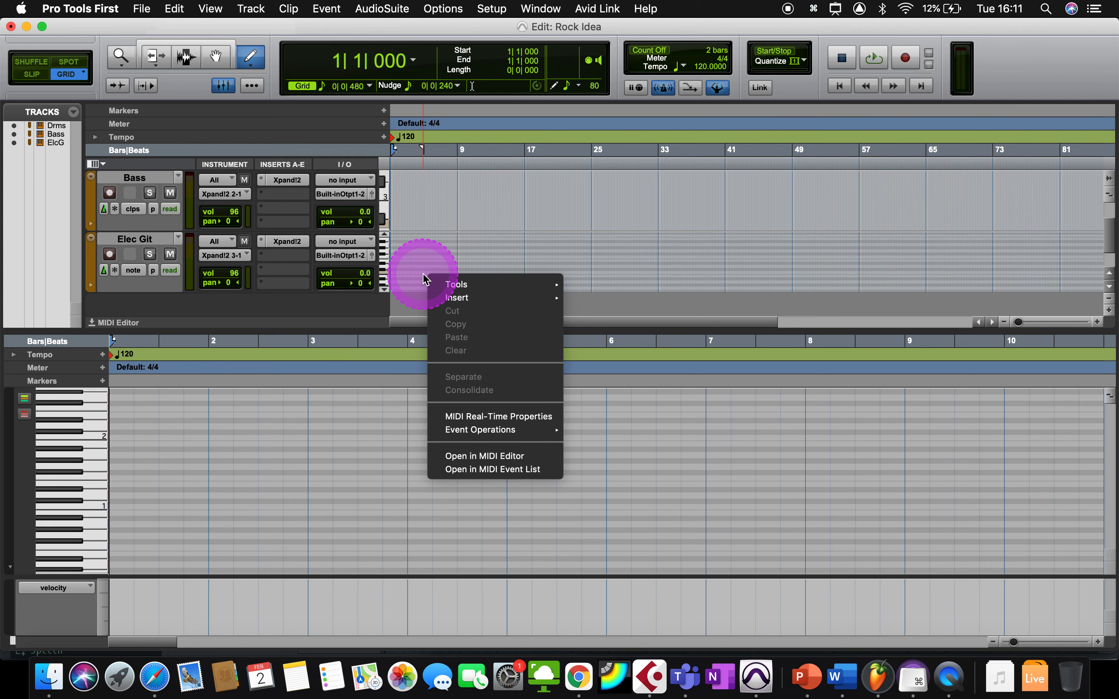
click(477, 456)
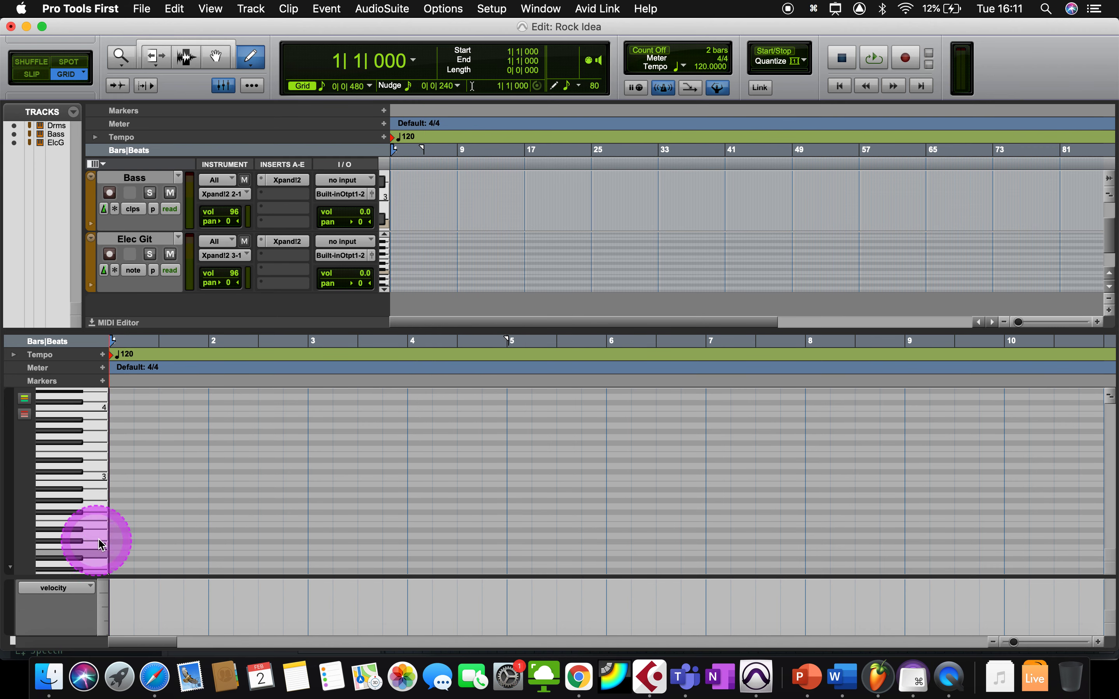
drag(117, 477, 194, 479)
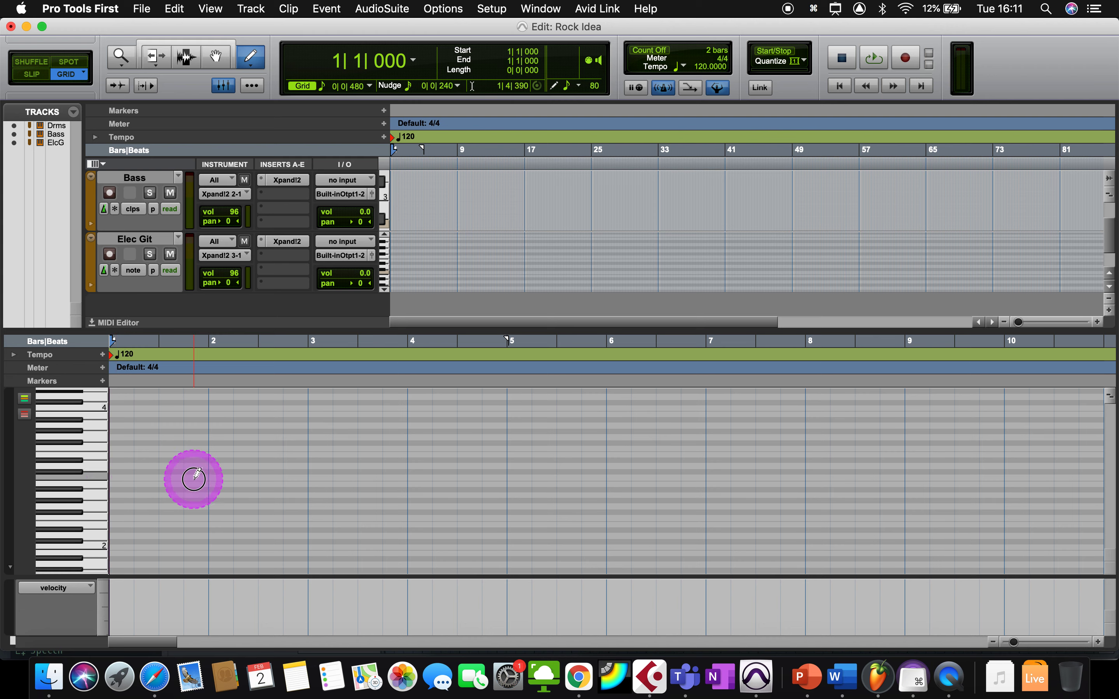
click(247, 65)
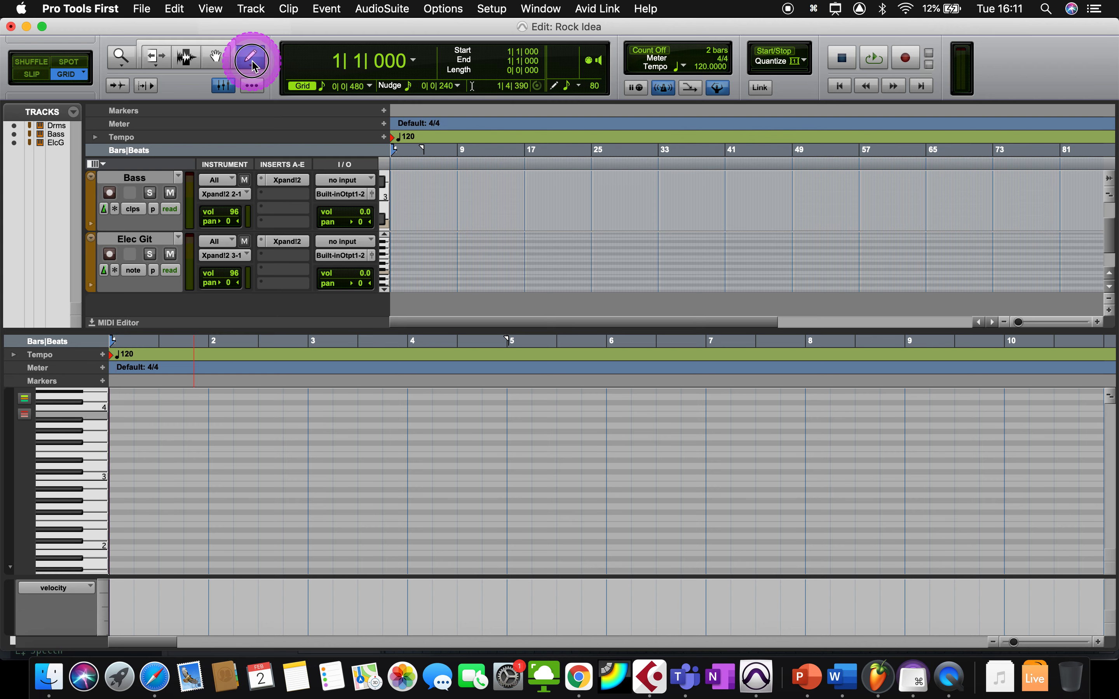
click(287, 58)
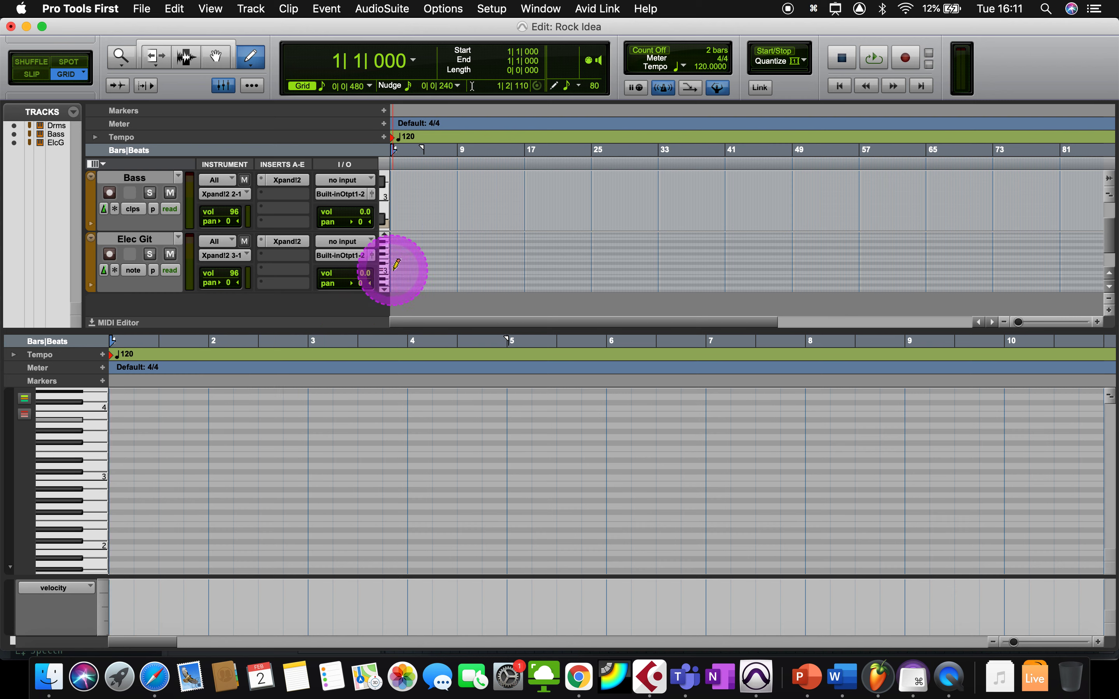
- Pencil a one-bar power chord in bar 1 of the Elec Git track, using the notes C3, G3 and C4
drag(392, 272, 452, 272)
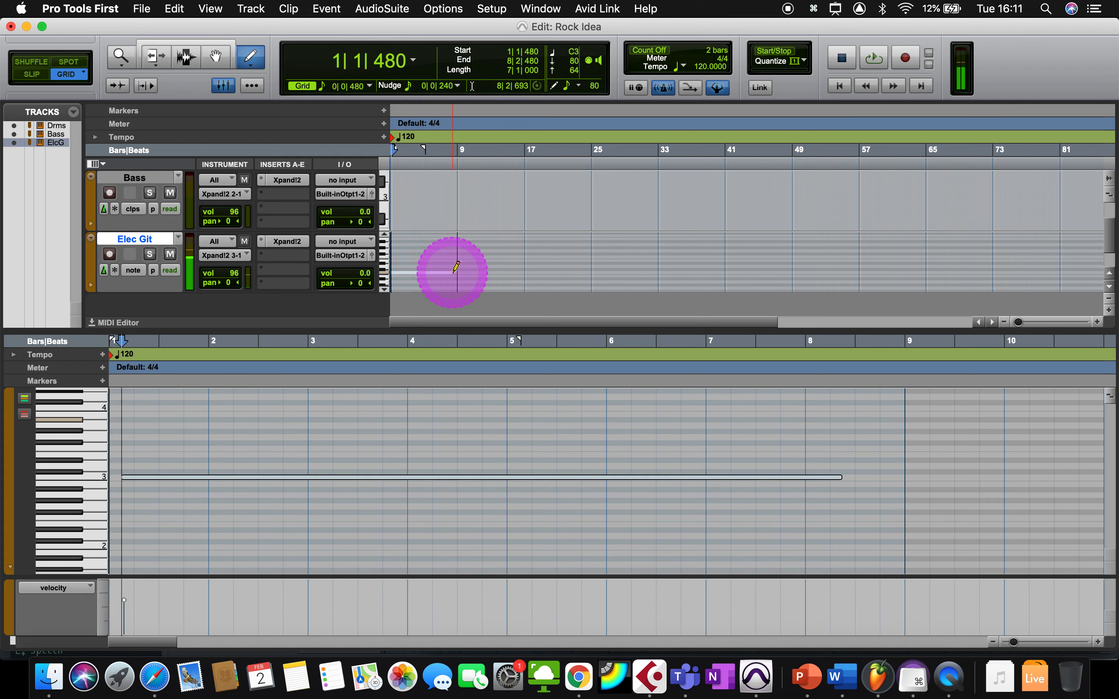
drag(214, 479, 202, 478)
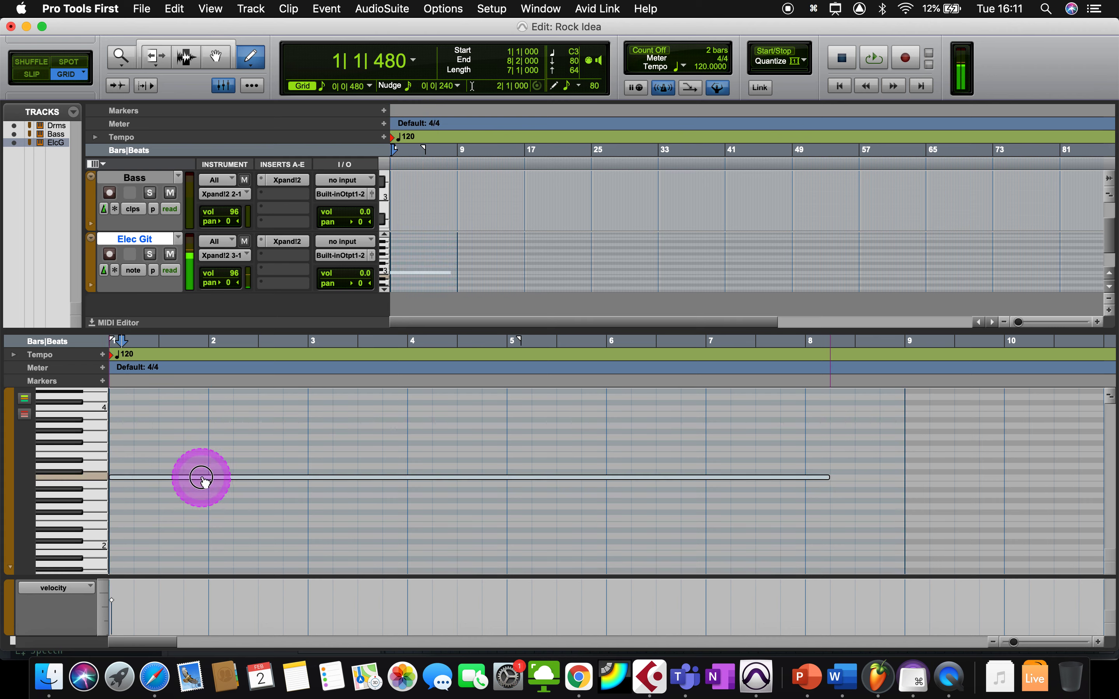
drag(823, 477, 196, 451)
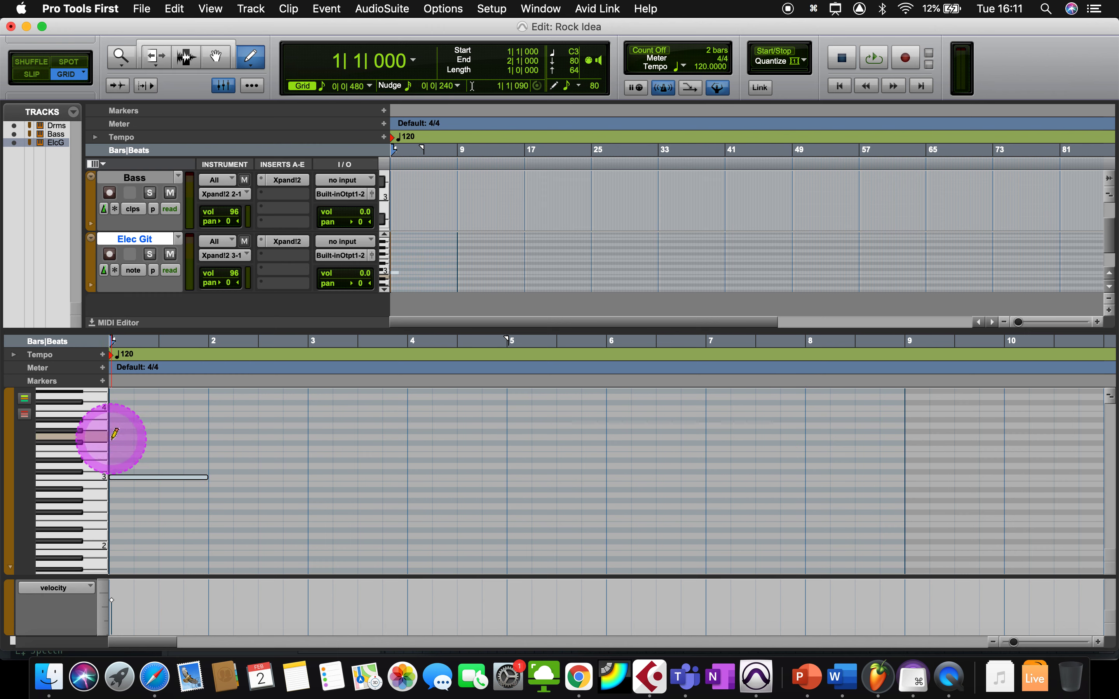
mouse_move(114, 433)
mouse_down()
mouse_move(207, 442)
mouse_move(189, 444)
mouse_move(113, 401)
mouse_move(200, 407)
mouse_up()
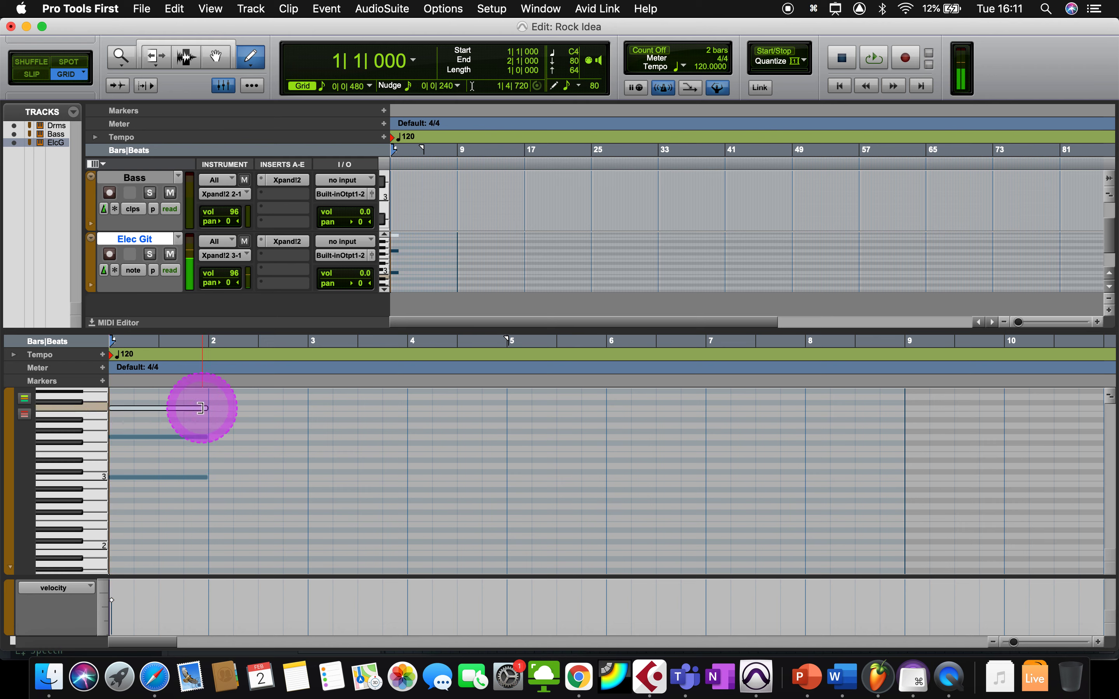
- Play back the Elec Git chord in bar 1 from the start of the session
mouse_move(93, 461)
mouse_down()
mouse_move(97, 425)
mouse_move(102, 467)
mouse_up()
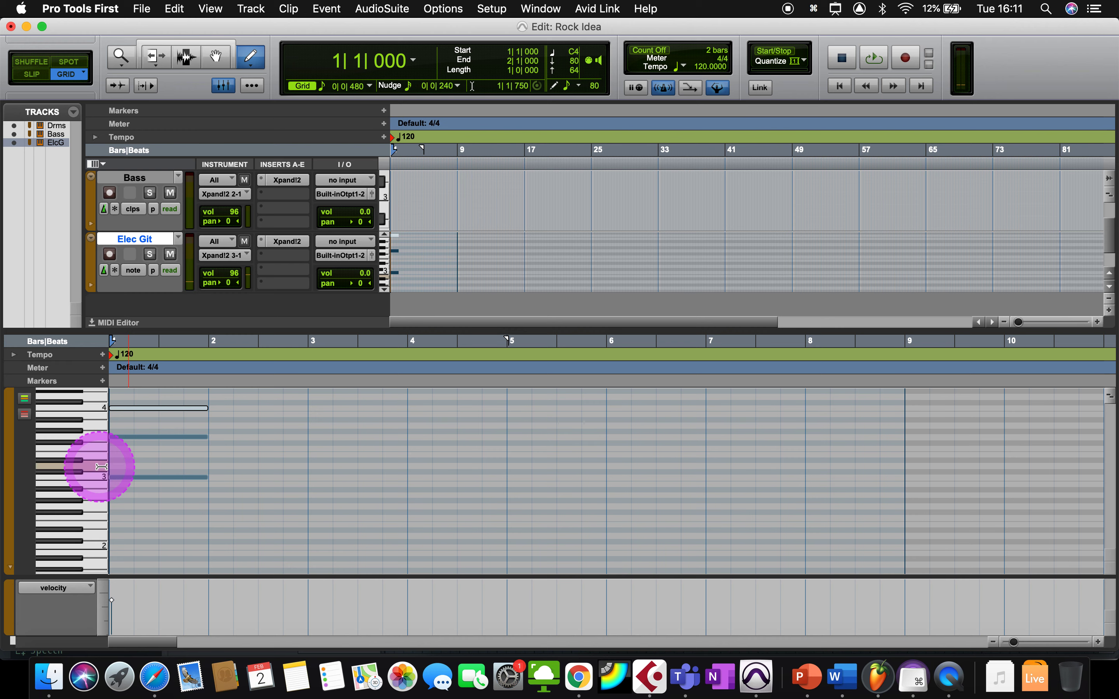
key(shift+super+bracketright)
key(shift+super+bracketright)
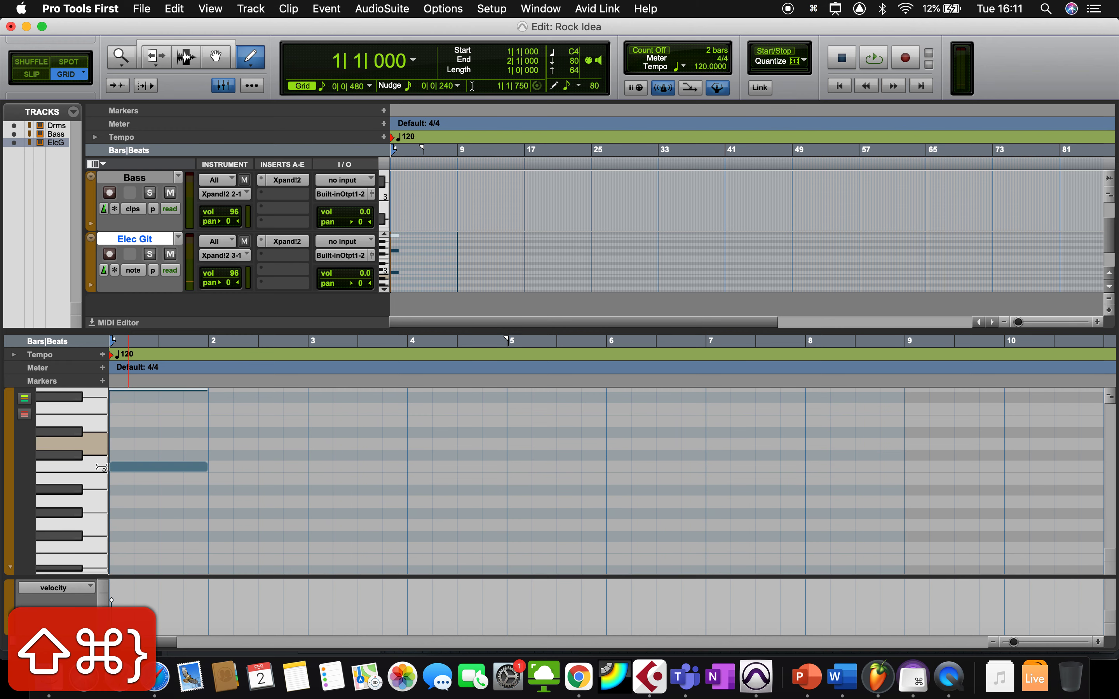
click(149, 373)
scroll(167, 415, up, 2)
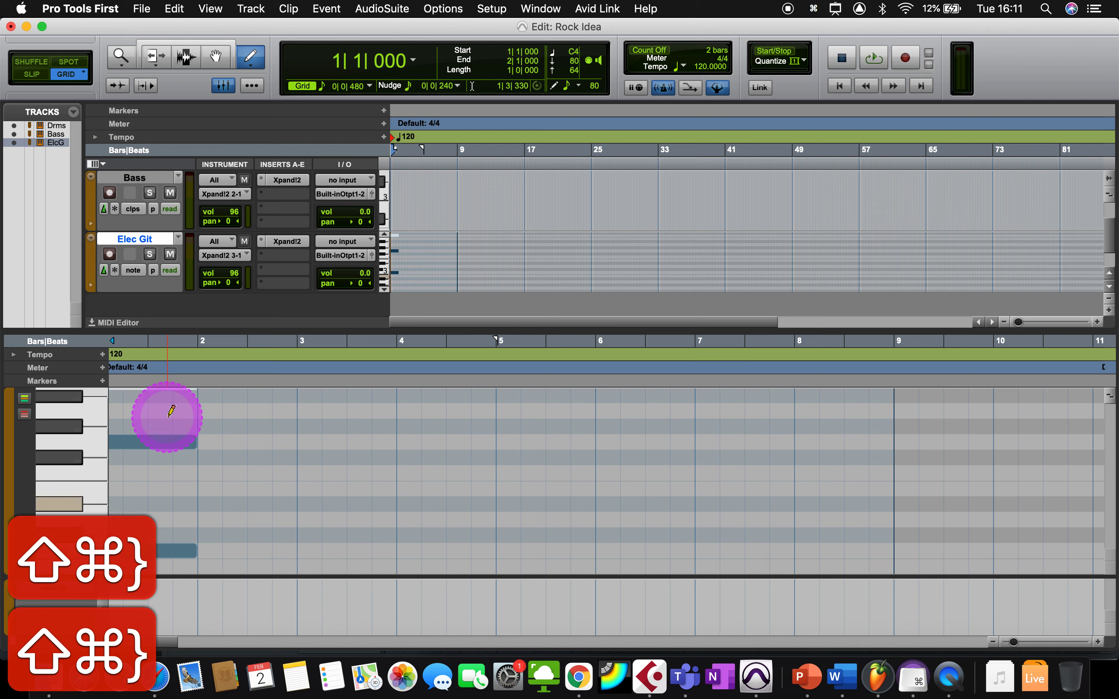
scroll(171, 411, up, 7)
scroll(171, 411, down, 5)
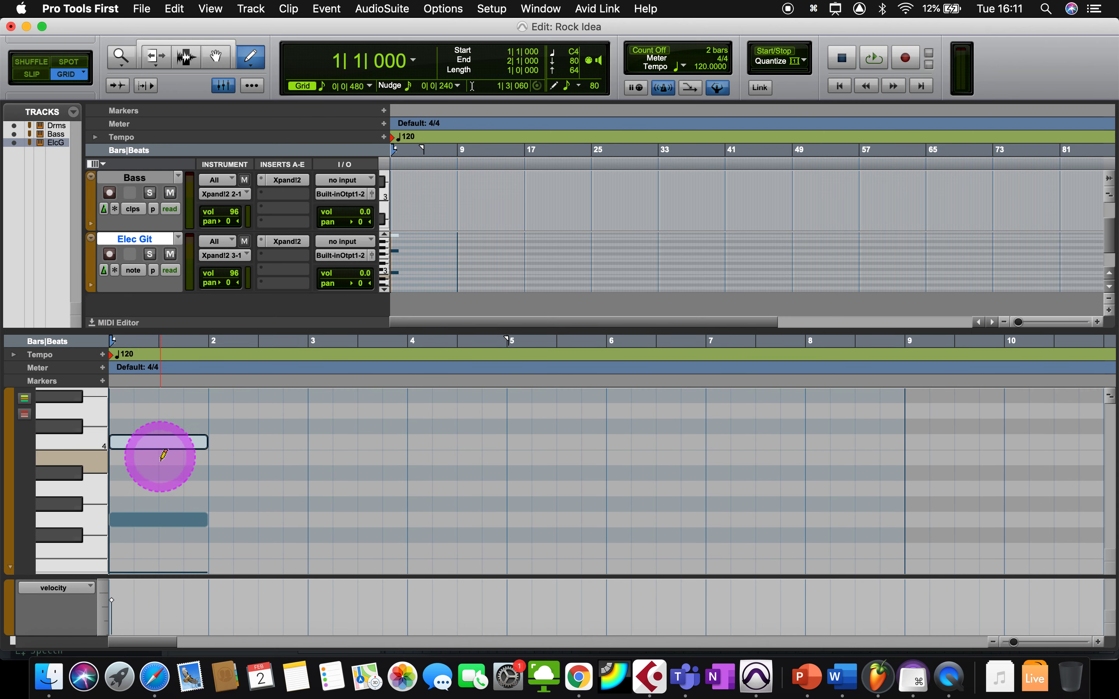
scroll(160, 468, down, 2)
key(Return)
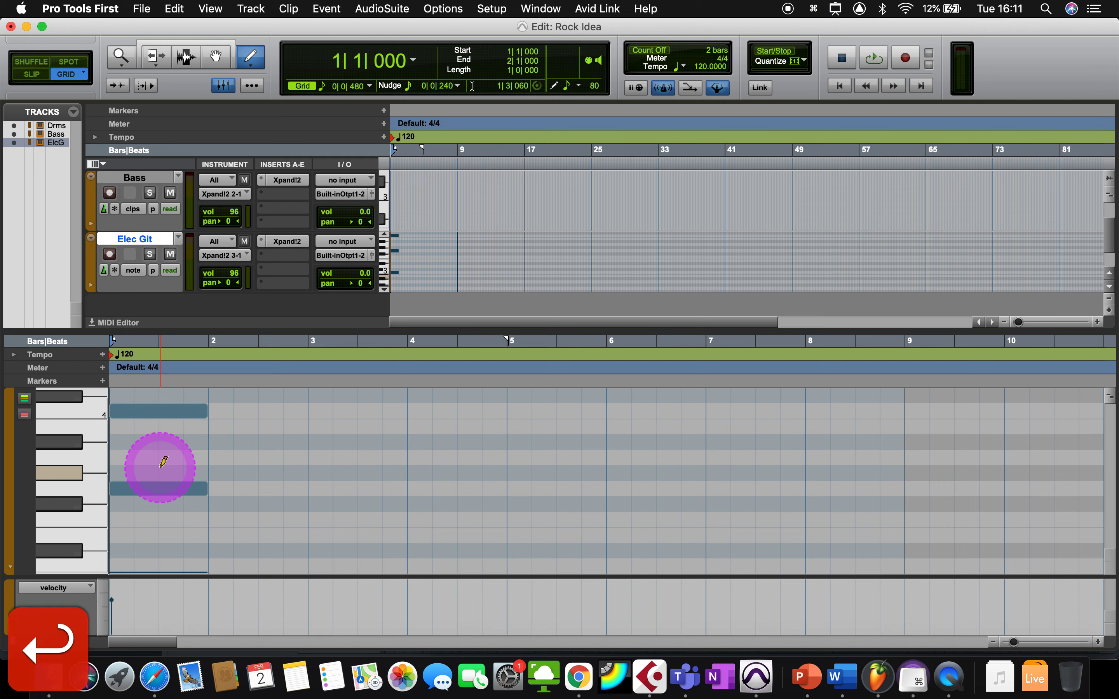
key(space)
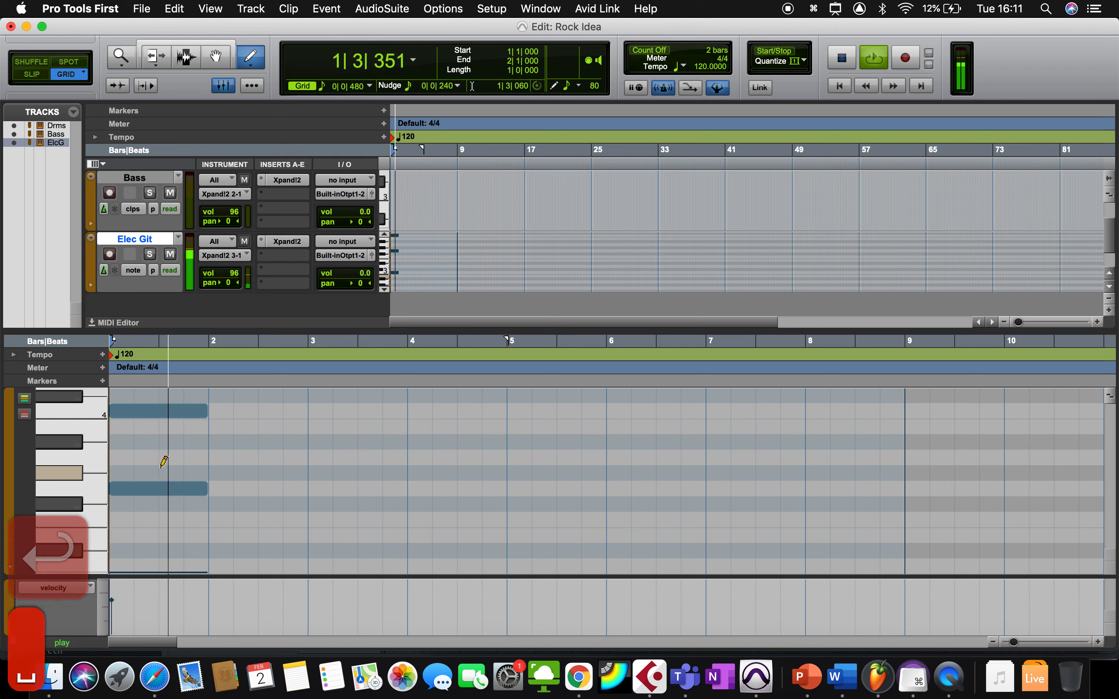
key(space)
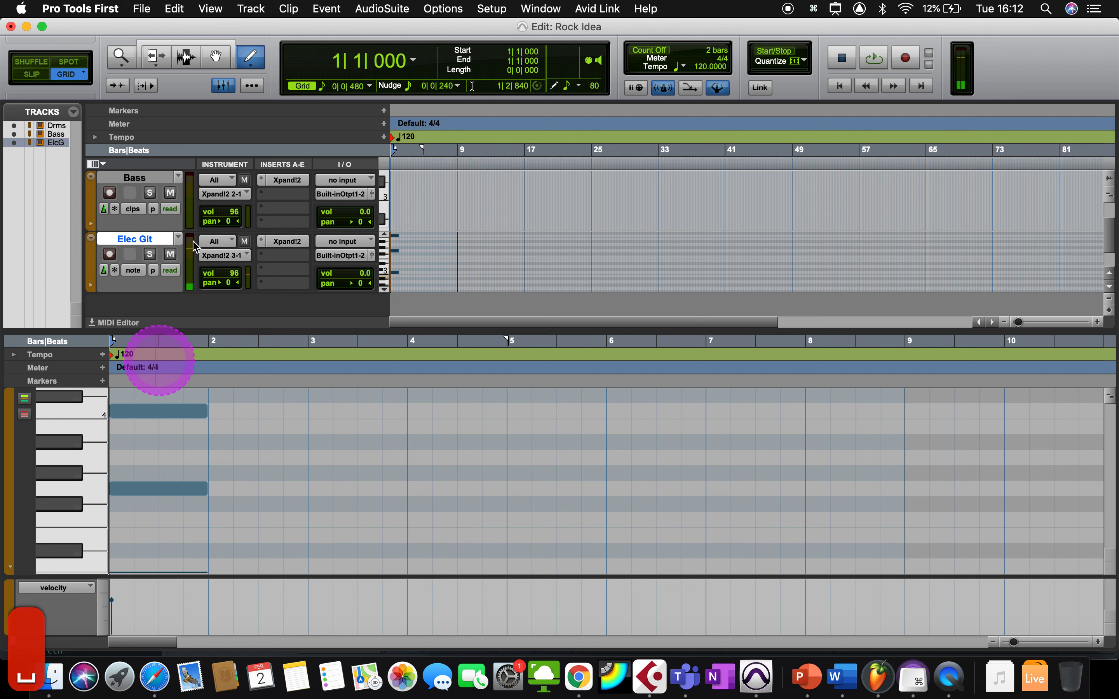
- Select the three bar 1 chord notes with the Grabber tool and transpose them down twelve semitones, to C2, G2 and C3
click(230, 48)
drag(151, 392, 136, 550)
key(Down)
key(Down)
key(Down)
key(Down)
key(Down)
key(Down)
key(Down)
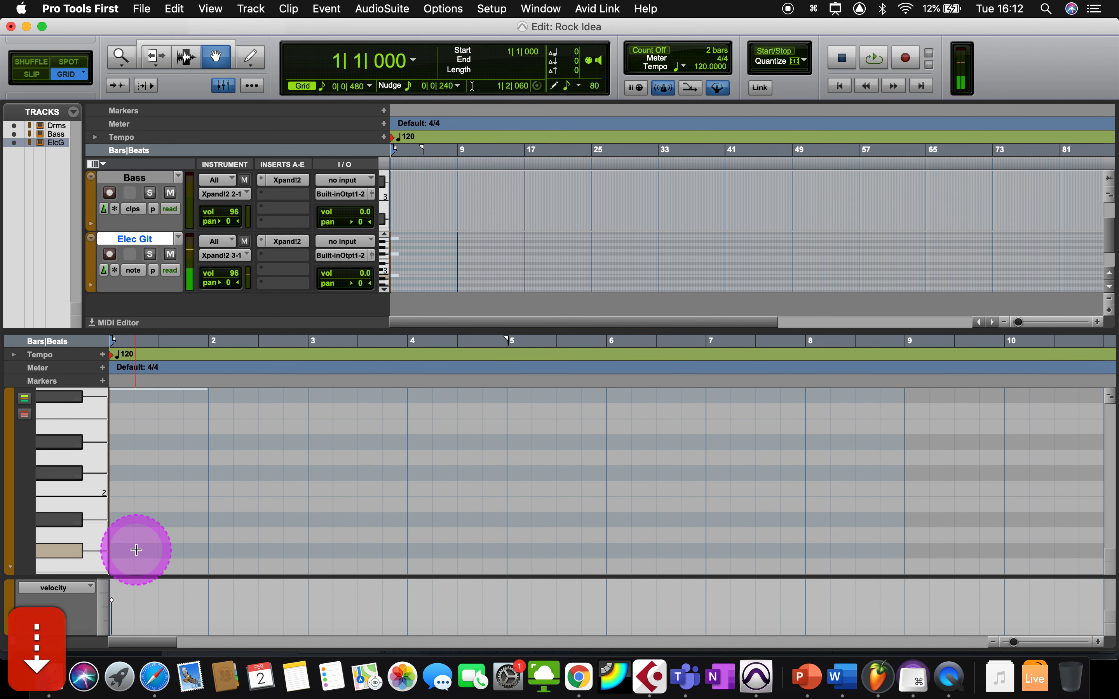
key(Down)
key(Down)
key(Down)
key(Down)
key(Down)
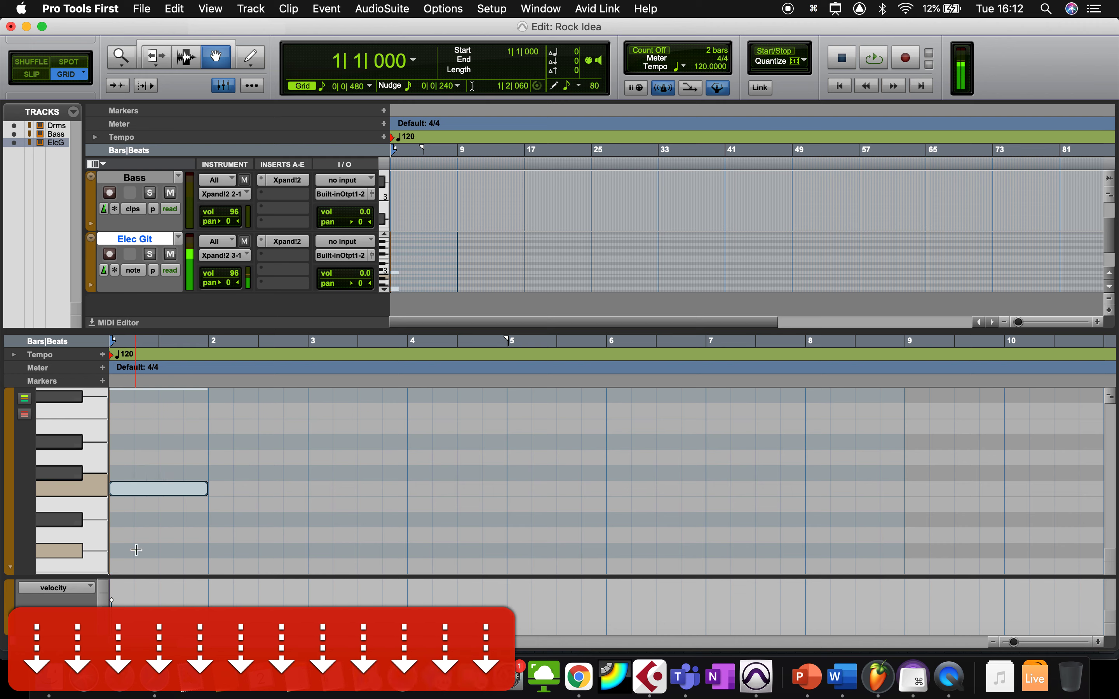
- Play the transposed Elec Git chord from bar 1 to hear its lower octave
key(Return)
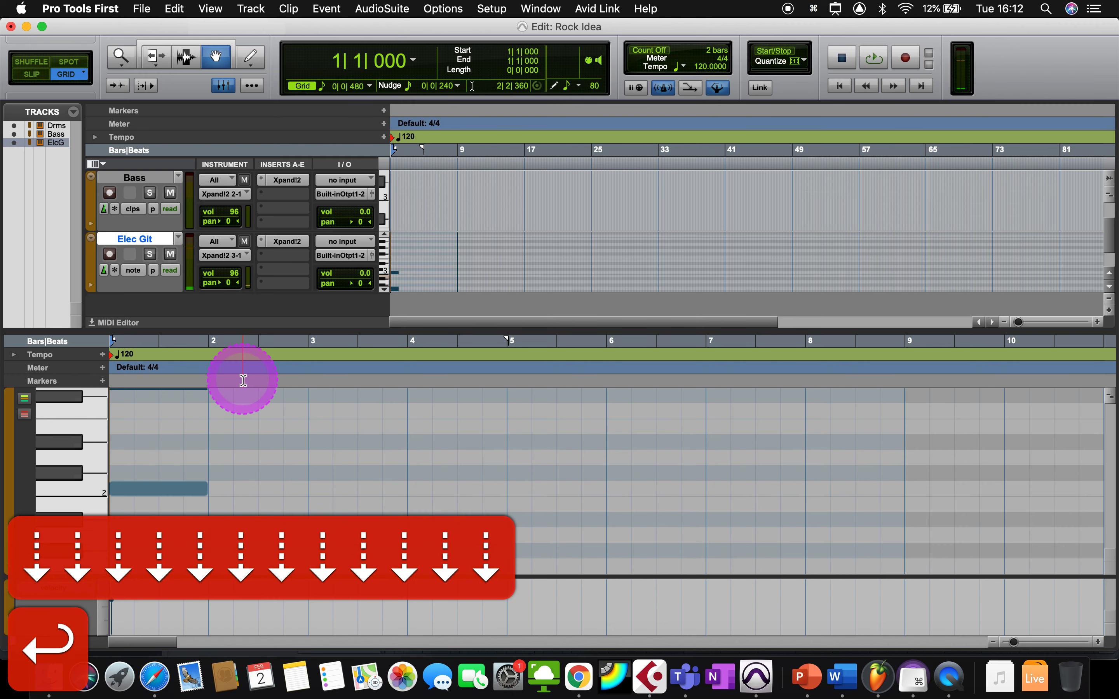
key(space)
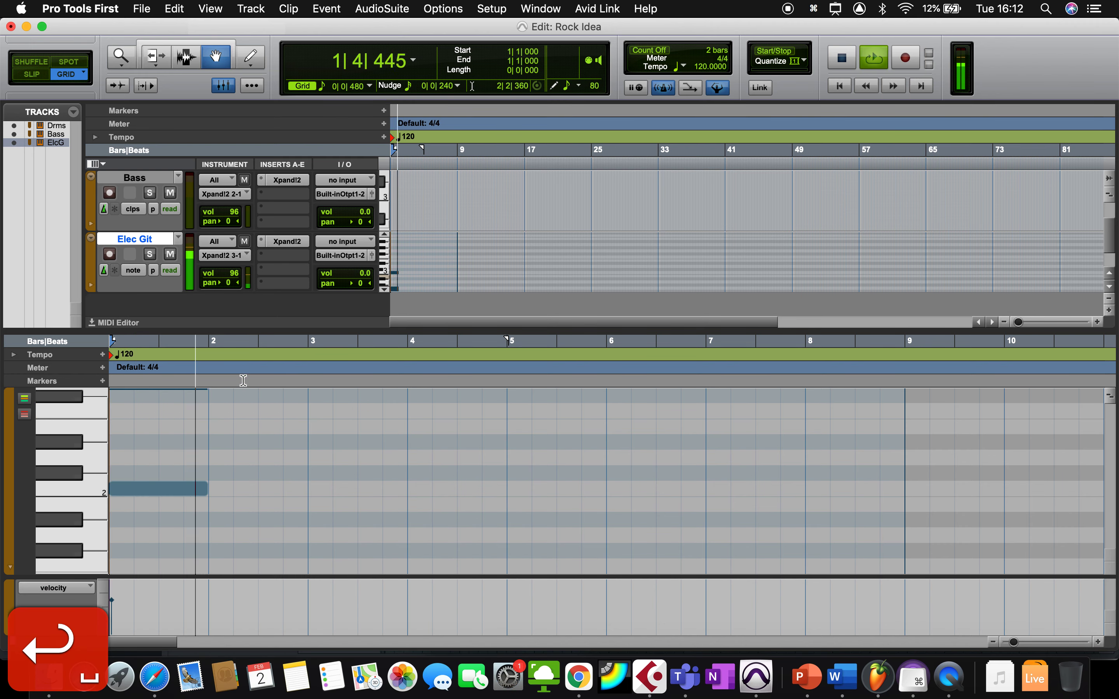
key(space)
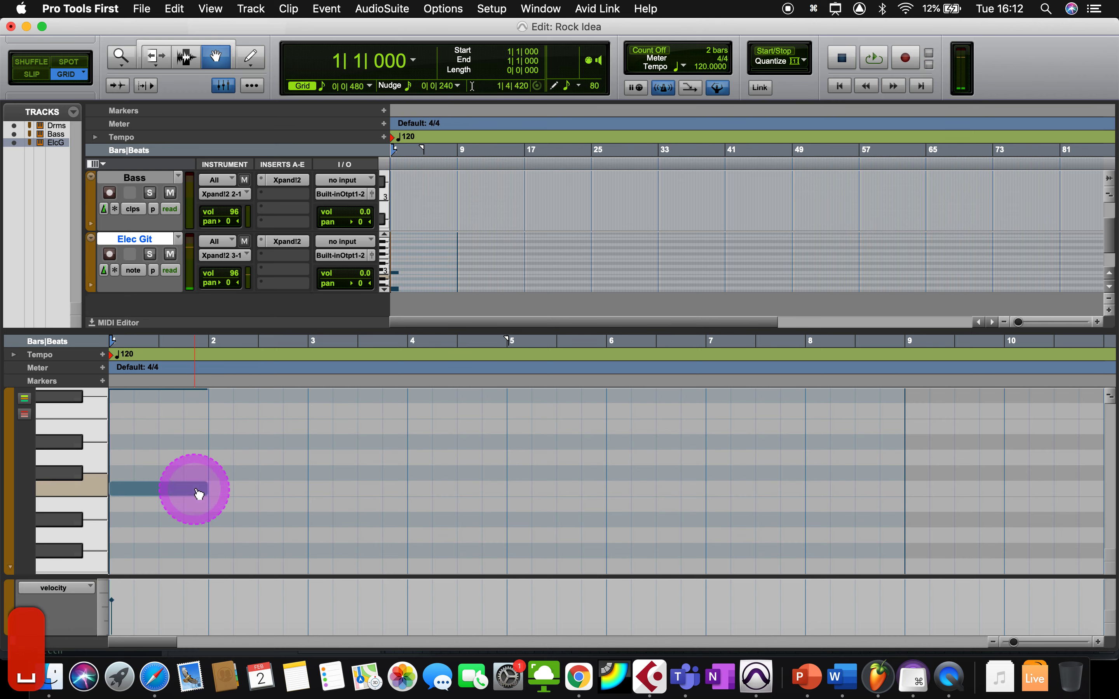
- Extend the three selected chord notes with the Trim tool so that they end at the start of bar 3
drag(199, 493, 202, 553)
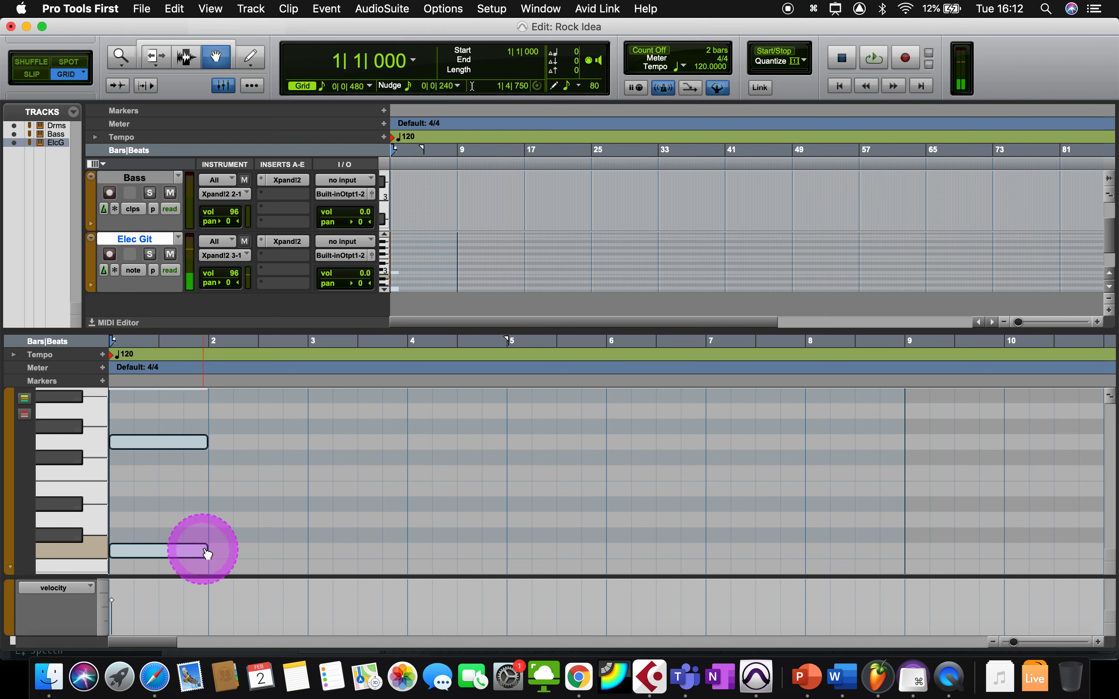
click(155, 56)
drag(209, 560, 316, 558)
- Play back the two-bar Elec Git chord from the start
key(Return)
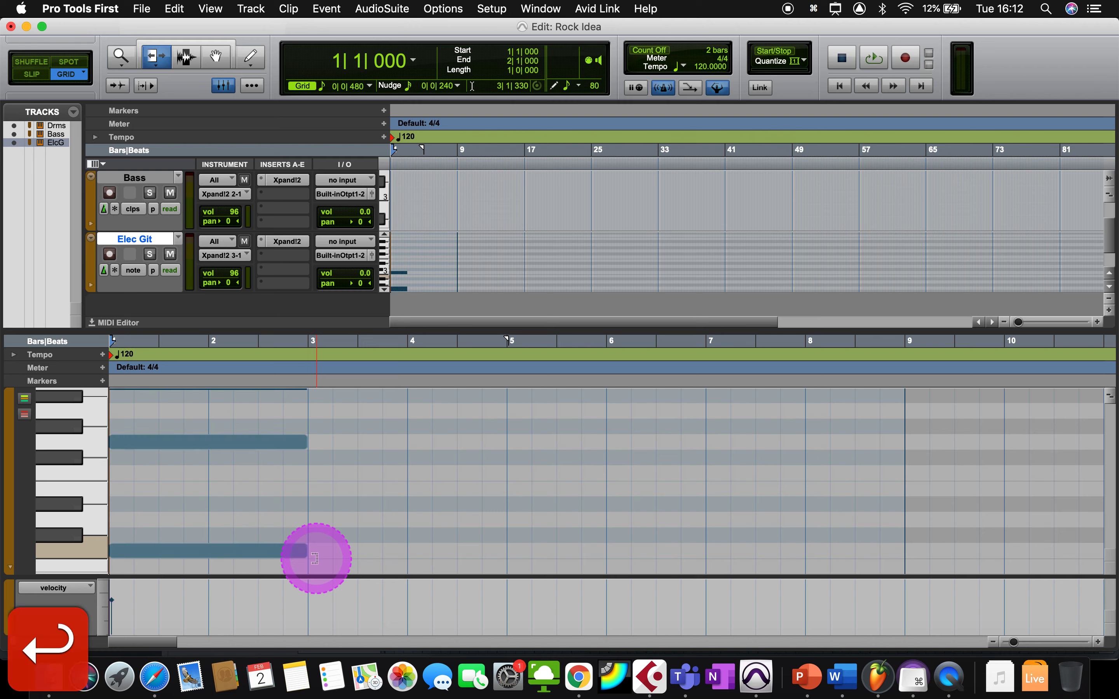
key(space)
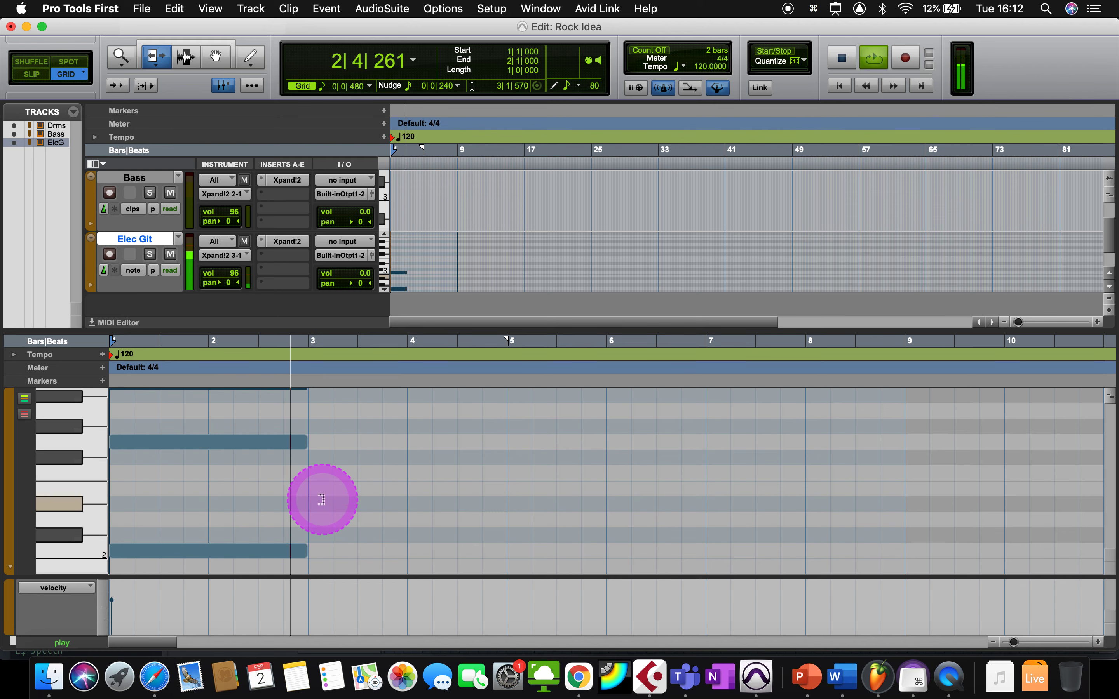
key(space)
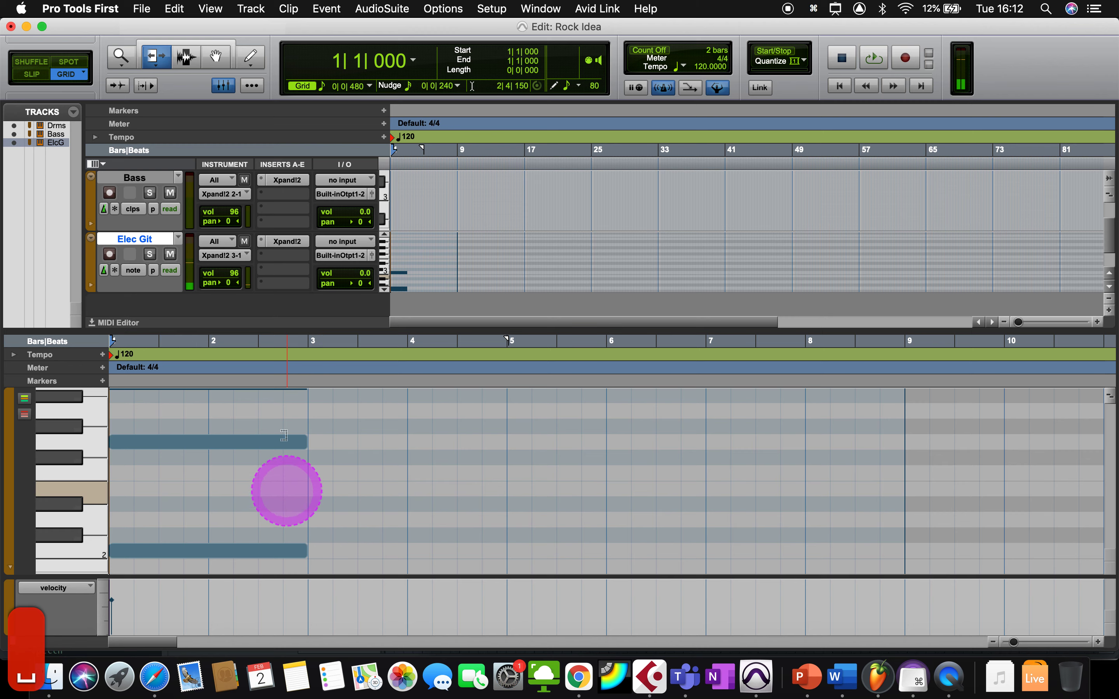
- Select the two-bar chord notes with the Grabber tool and duplicate them into bars 3 and 4
click(216, 56)
drag(325, 559, 220, 377)
scroll(224, 518, down, 6)
scroll(225, 519, down, 3)
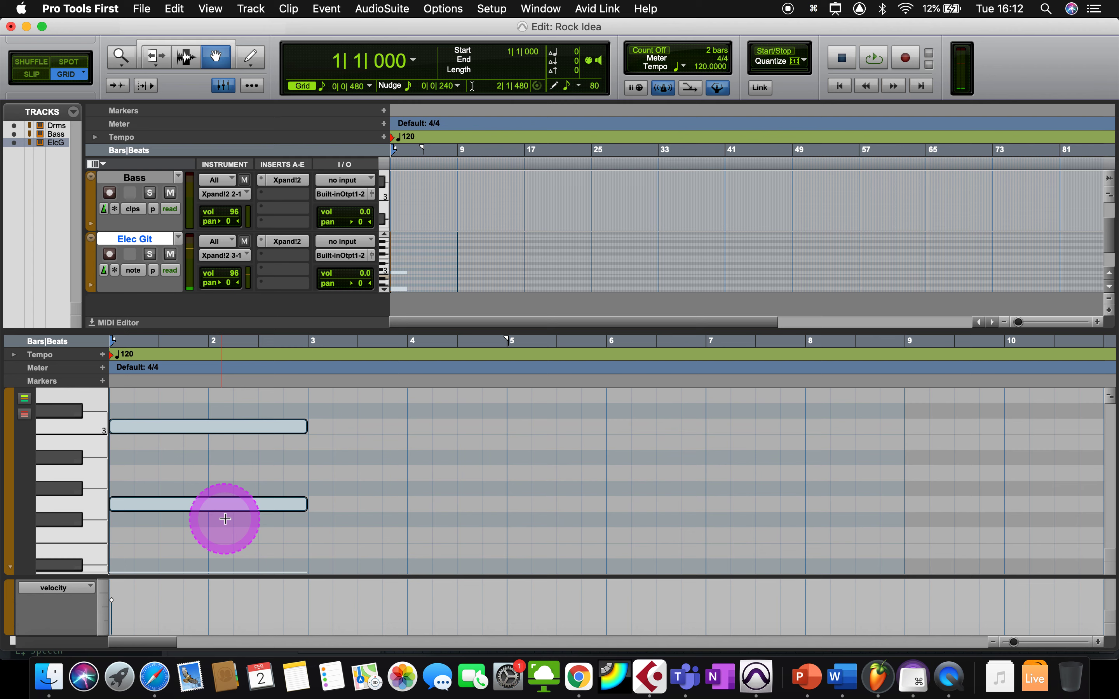
key(super+d)
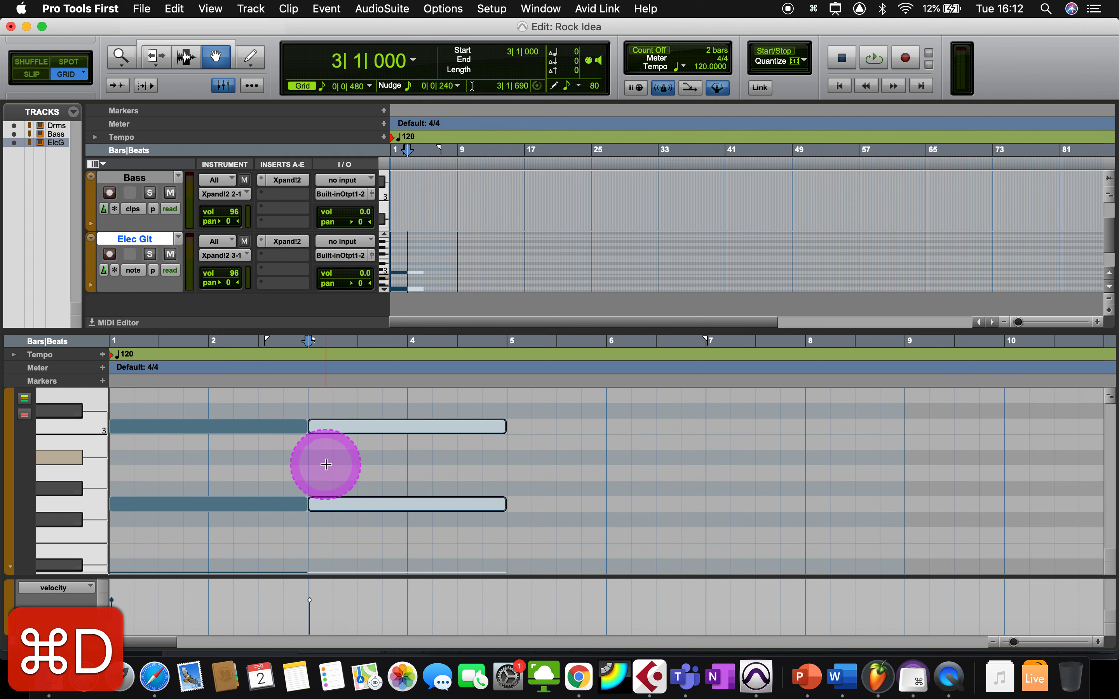
- Play the four bars of Elec Git chords with the drums from bar 1
key(Return)
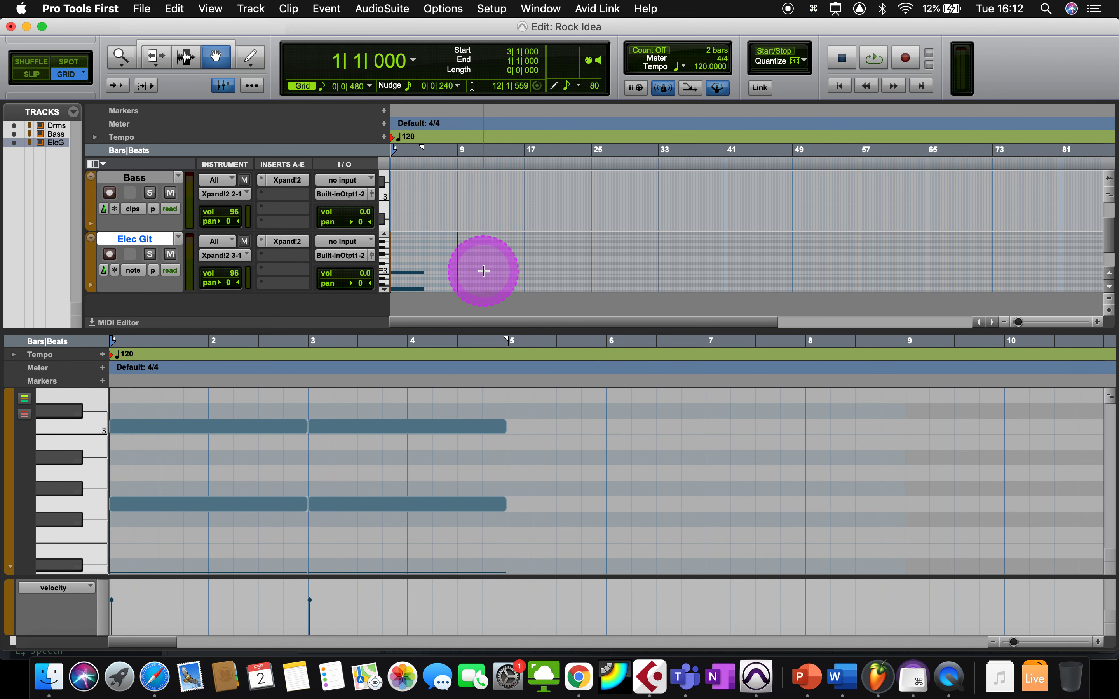
key(space)
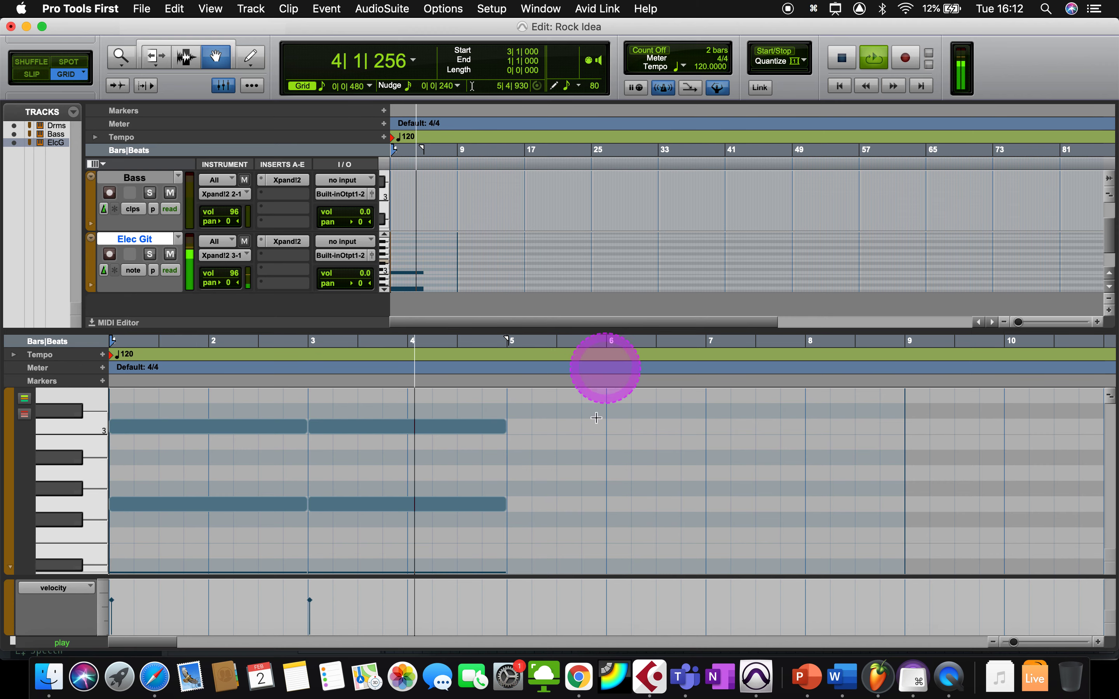
scroll(567, 478, down, 2)
key(space)
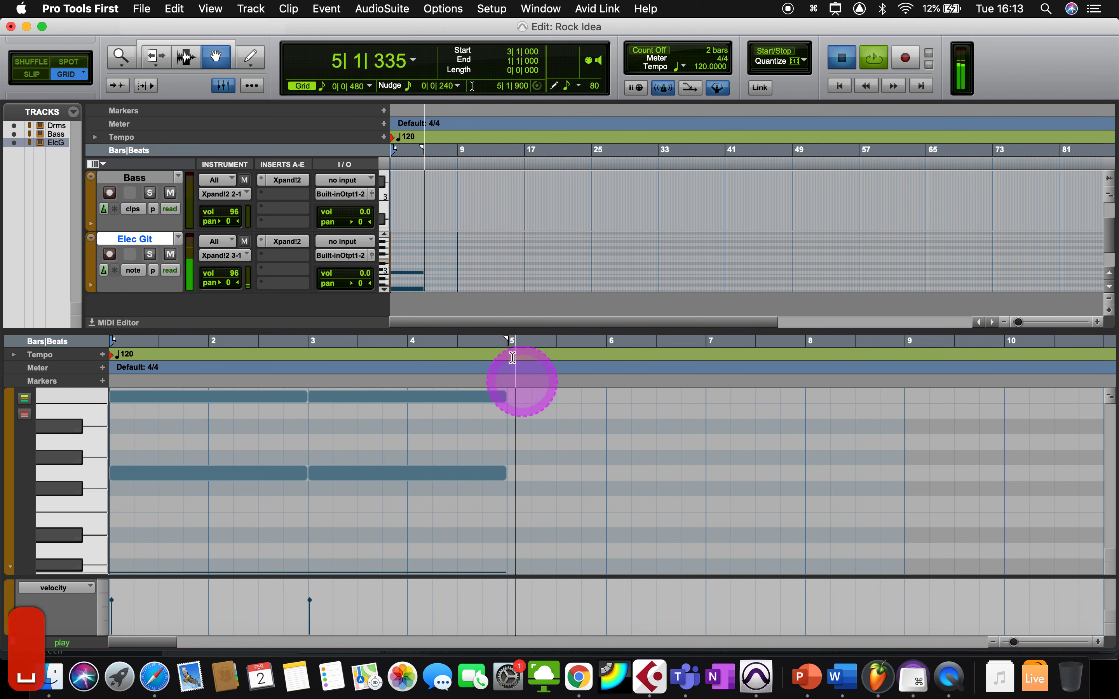
scroll(470, 268, down, 2)
scroll(471, 271, up, 4)
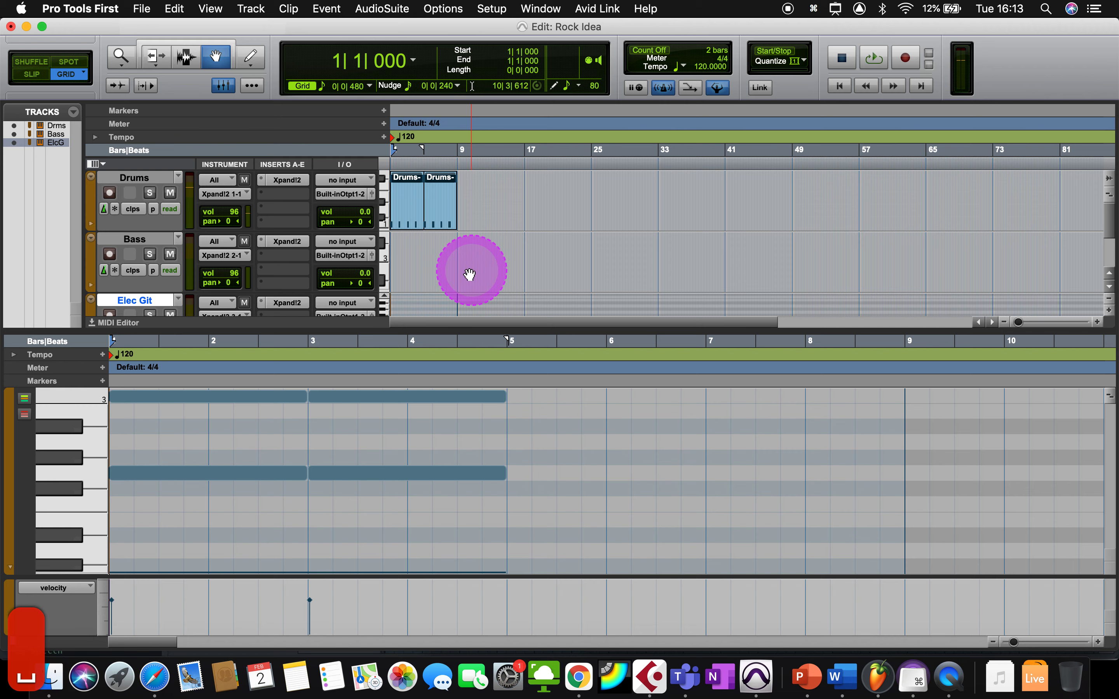
- Draw one-bar G2, C3 and C2 notes in bar 5 of the Elec Git track with the Pencil tool
scroll(450, 287, down, 2)
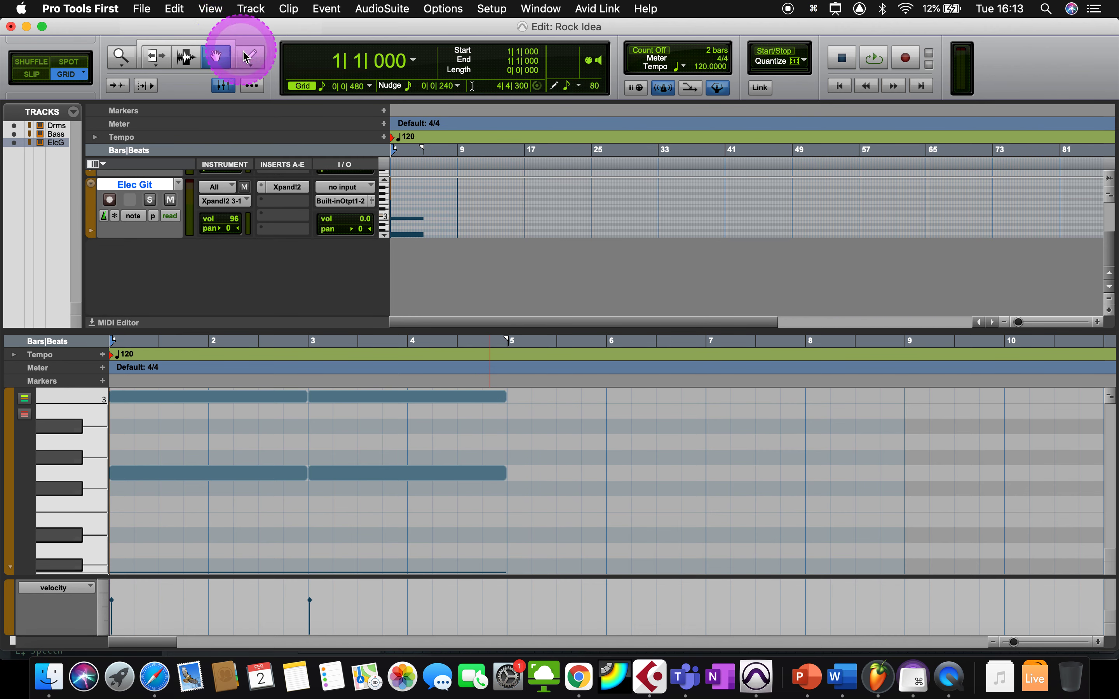
drag(517, 472, 599, 475)
scroll(599, 478, up, 3)
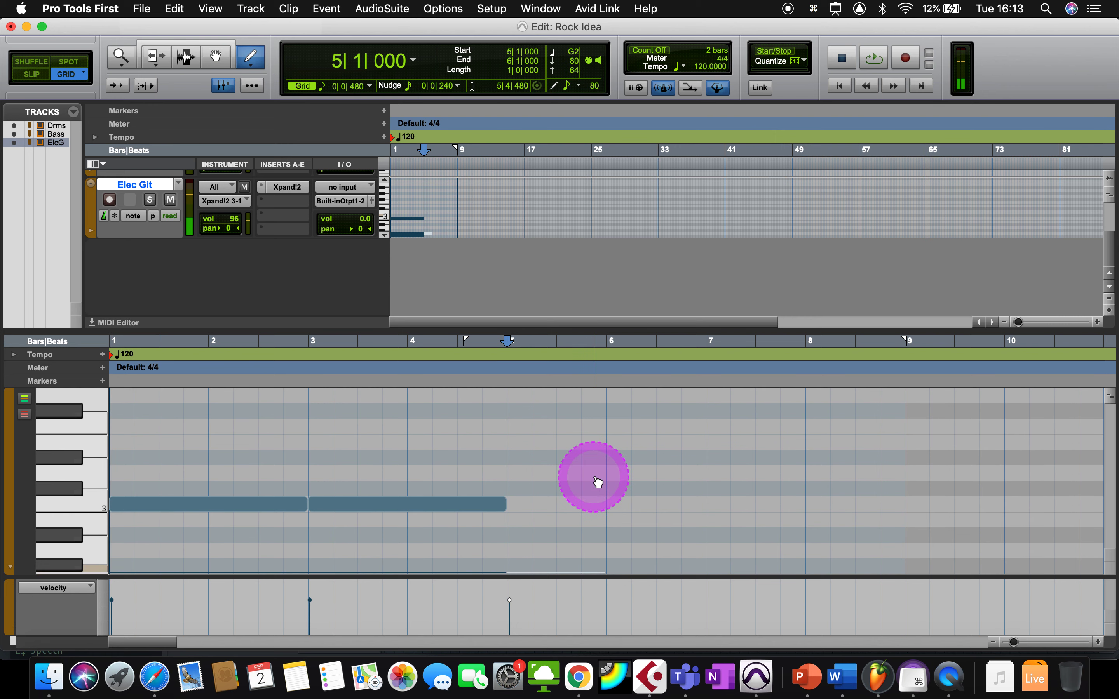
drag(520, 491, 601, 491)
scroll(601, 492, up, 2)
scroll(602, 494, right, 1)
scroll(603, 494, down, 5)
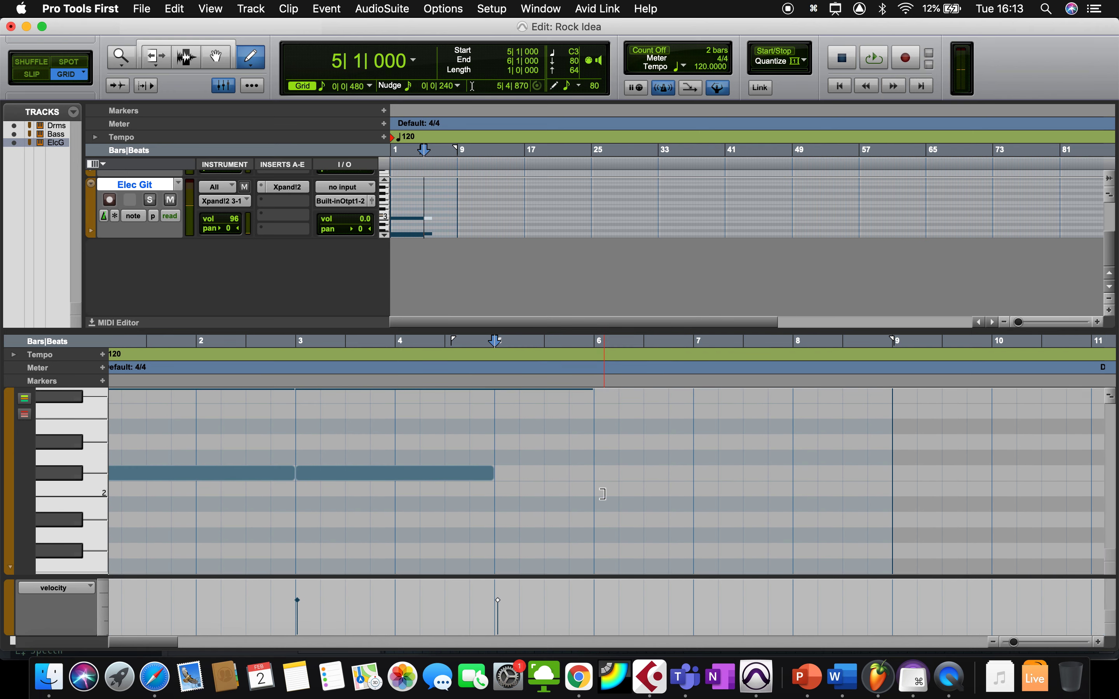
drag(508, 508, 591, 509)
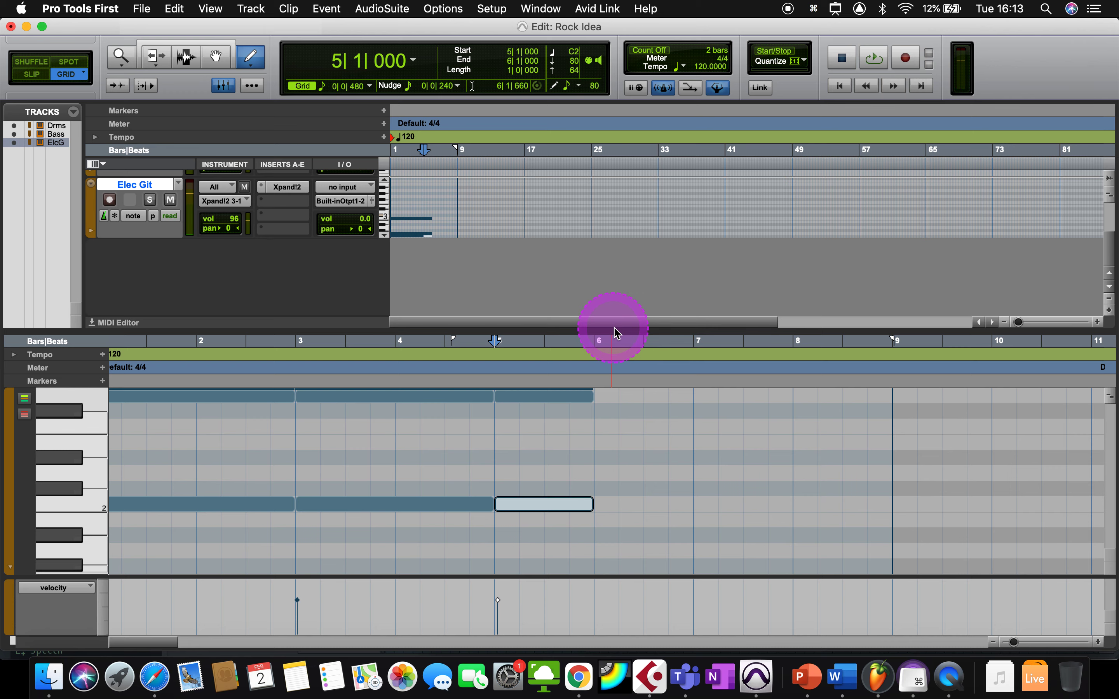
- Enlarge the MIDI editor and draw one-bar C2, G2 and C3 notes in bar 6
drag(615, 333, 611, 276)
scroll(659, 400, up, 2)
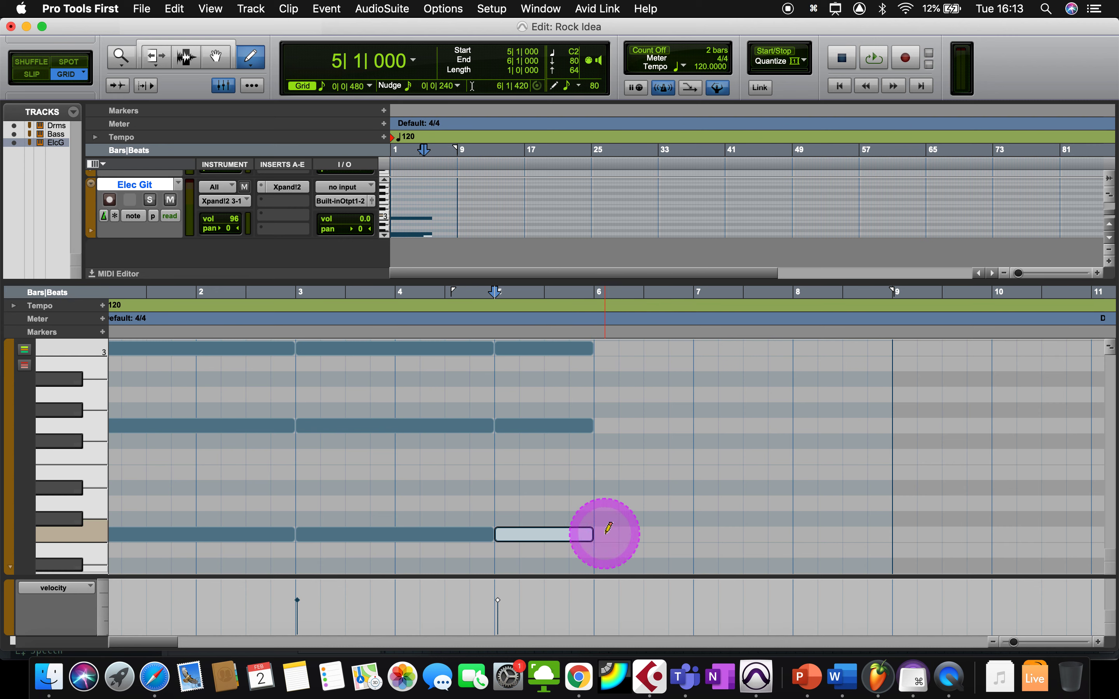
drag(606, 533, 690, 536)
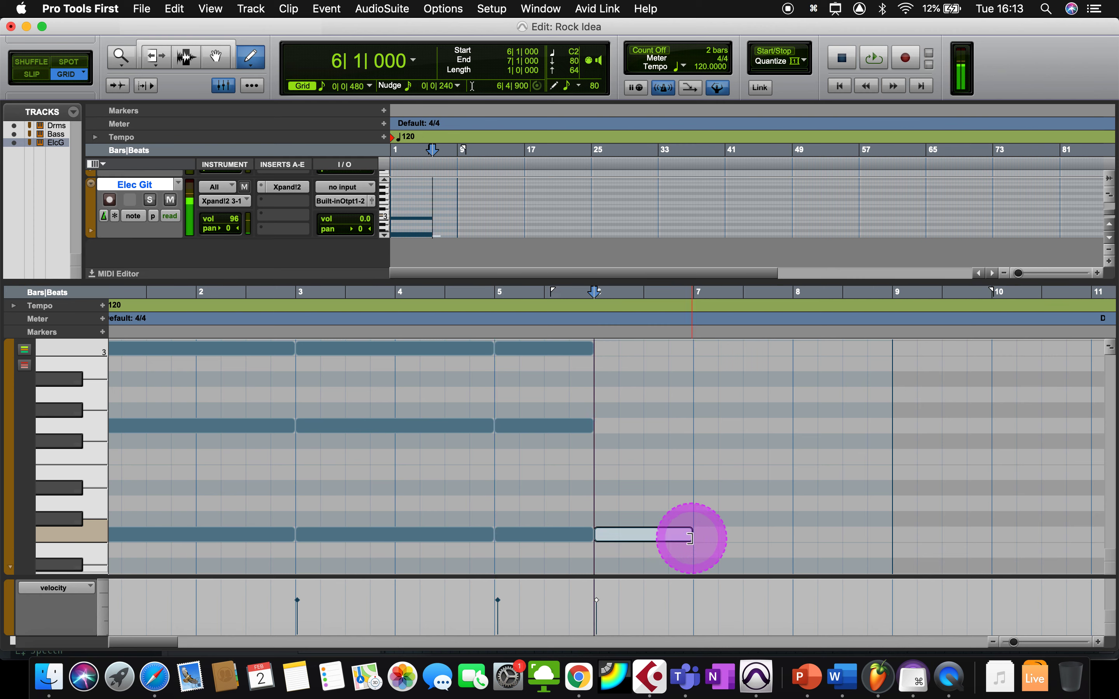
drag(609, 428, 688, 426)
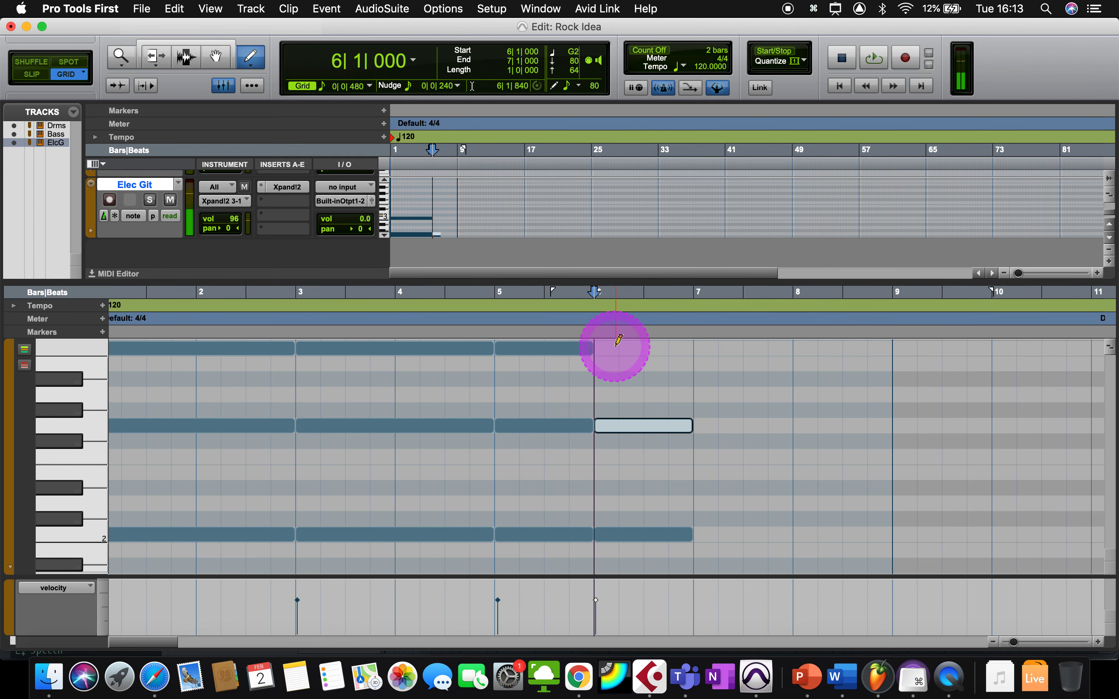
mouse_move(616, 343)
mouse_down()
mouse_move(605, 344)
mouse_move(799, 353)
mouse_up()
- Fill bars 7 and 8 with one-bar C2, G2 and C3 chord notes, deleting any stray note
mouse_move(701, 432)
mouse_down()
mouse_move(798, 442)
mouse_move(736, 424)
mouse_up()
click(795, 441)
key(BackSpace)
drag(699, 536, 888, 543)
drag(799, 425, 888, 429)
drag(805, 343, 885, 346)
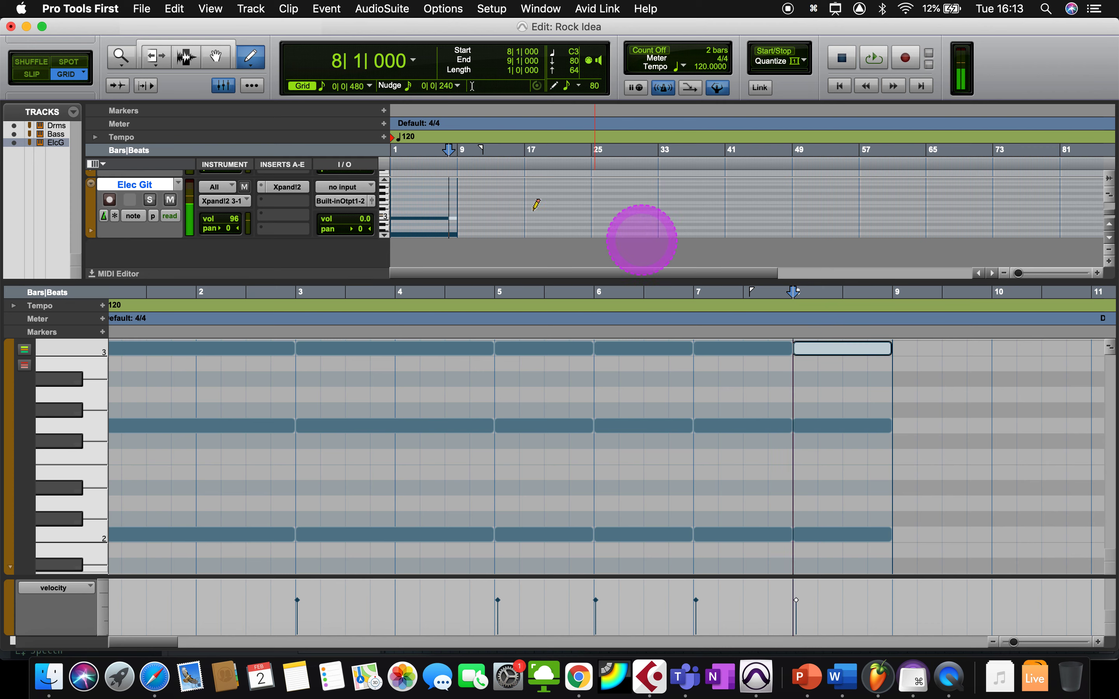
- Select the chord notes in bars 5 to 8 with the Grabber tool, duplicate them and play the session from the start
click(214, 51)
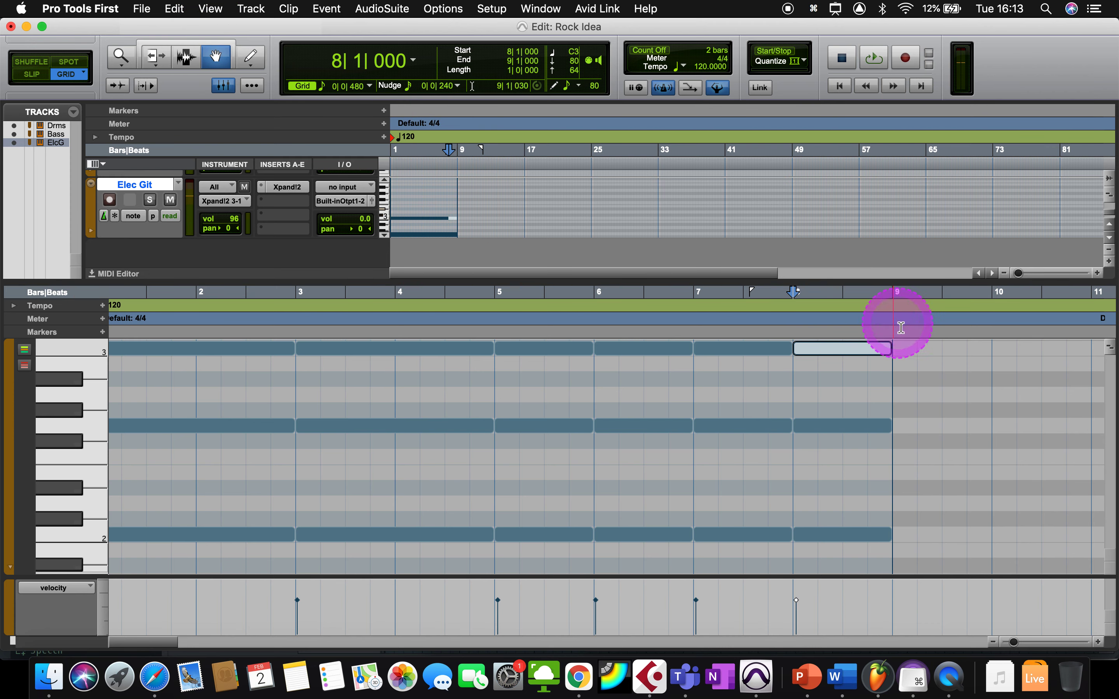
drag(908, 348, 519, 544)
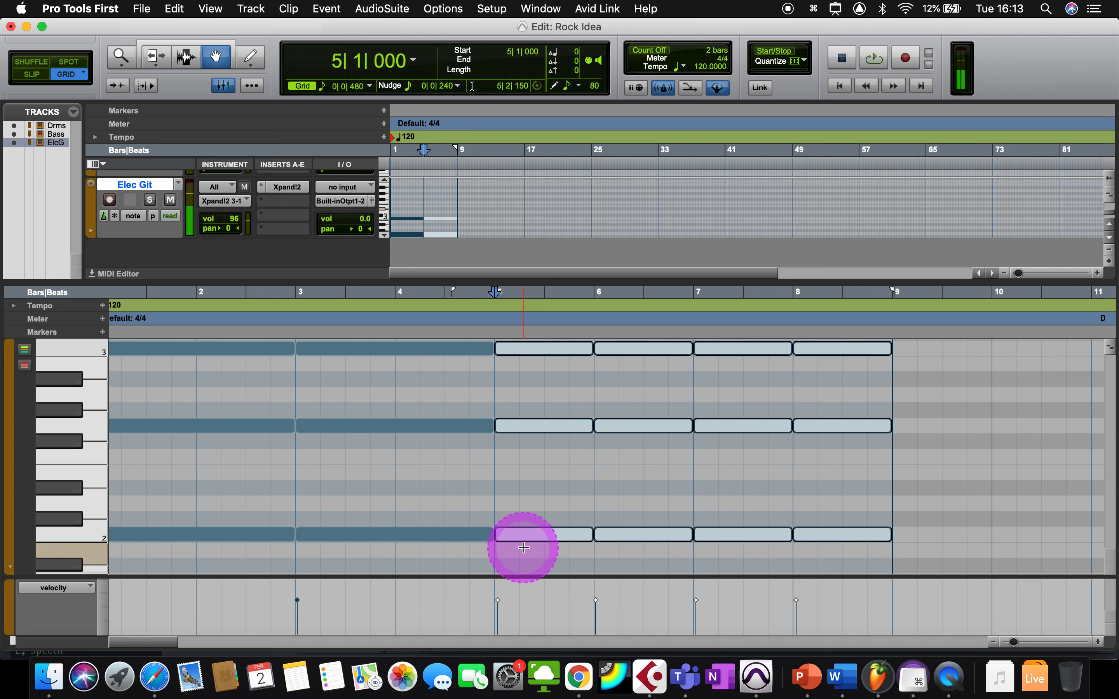
key(super+d)
key(Return)
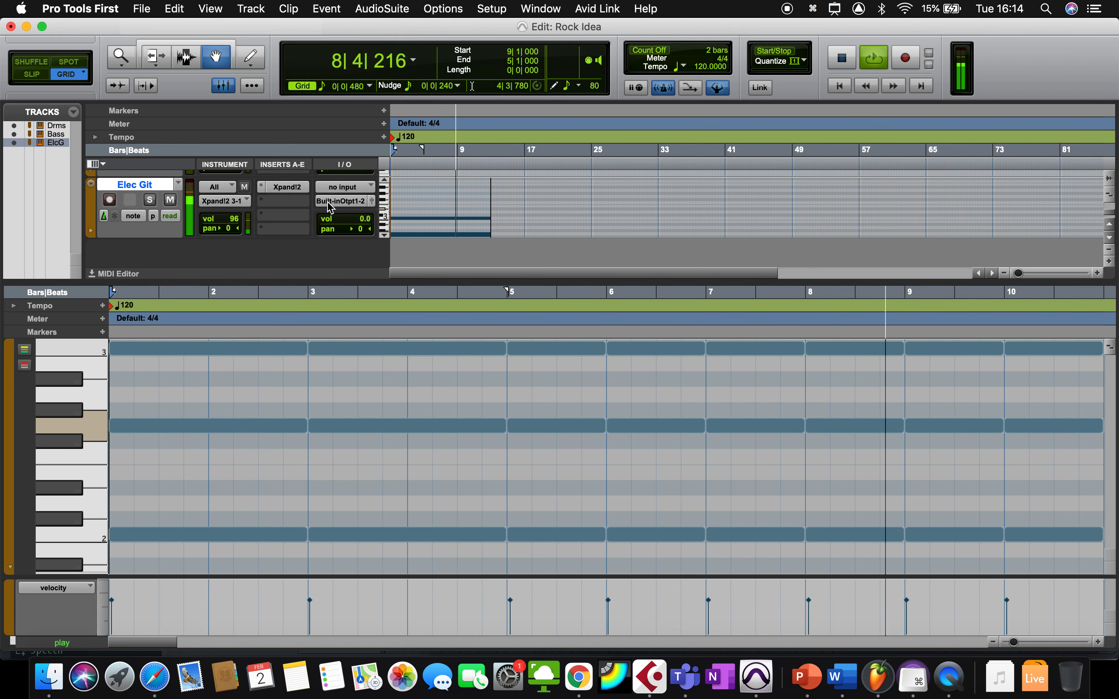
key(space)
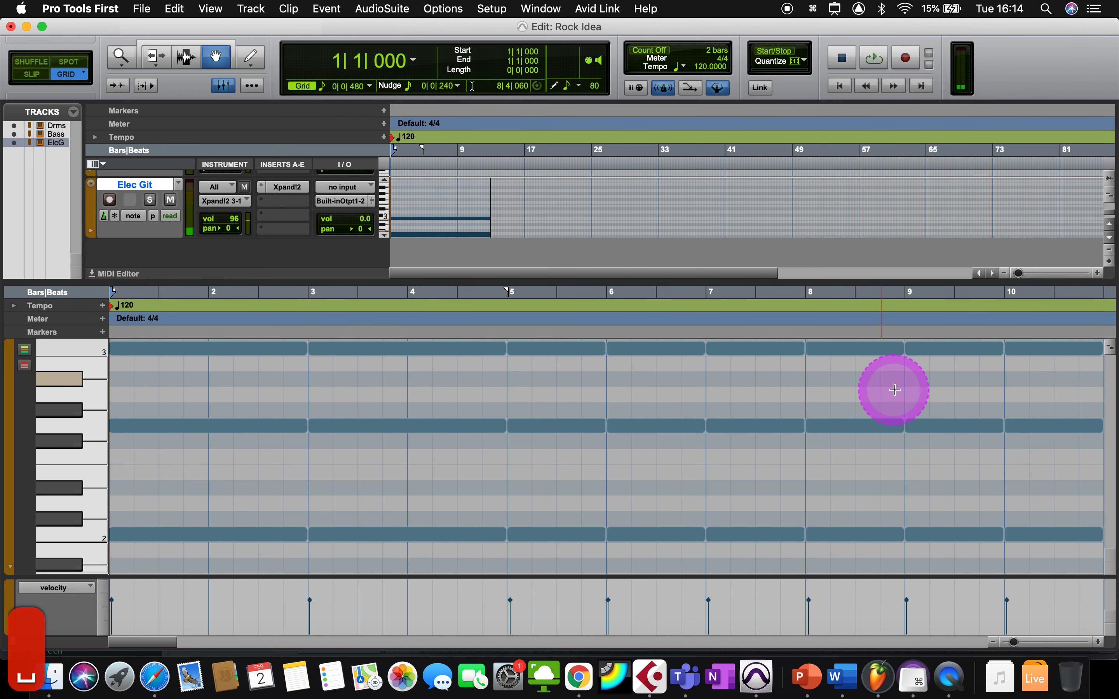
- Undo the duplication of the Elec Git chords from bars 5 to 8
key(cmd+z)
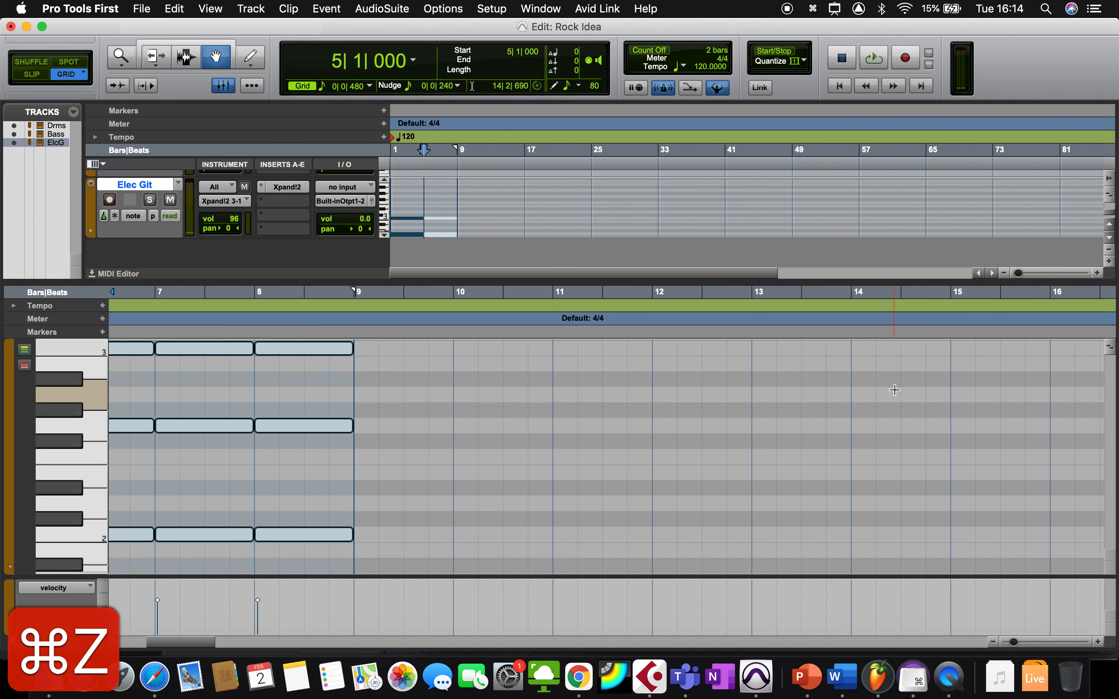
drag(888, 388, 631, 362)
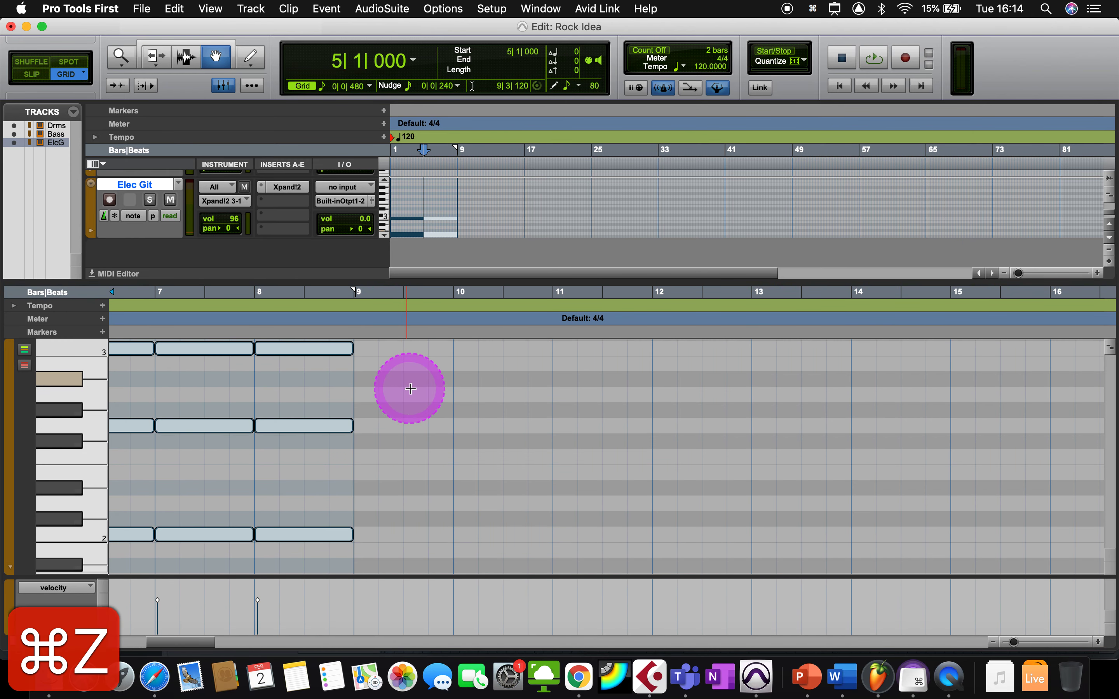
scroll(409, 388, left, 10)
scroll(458, 218, up, 5)
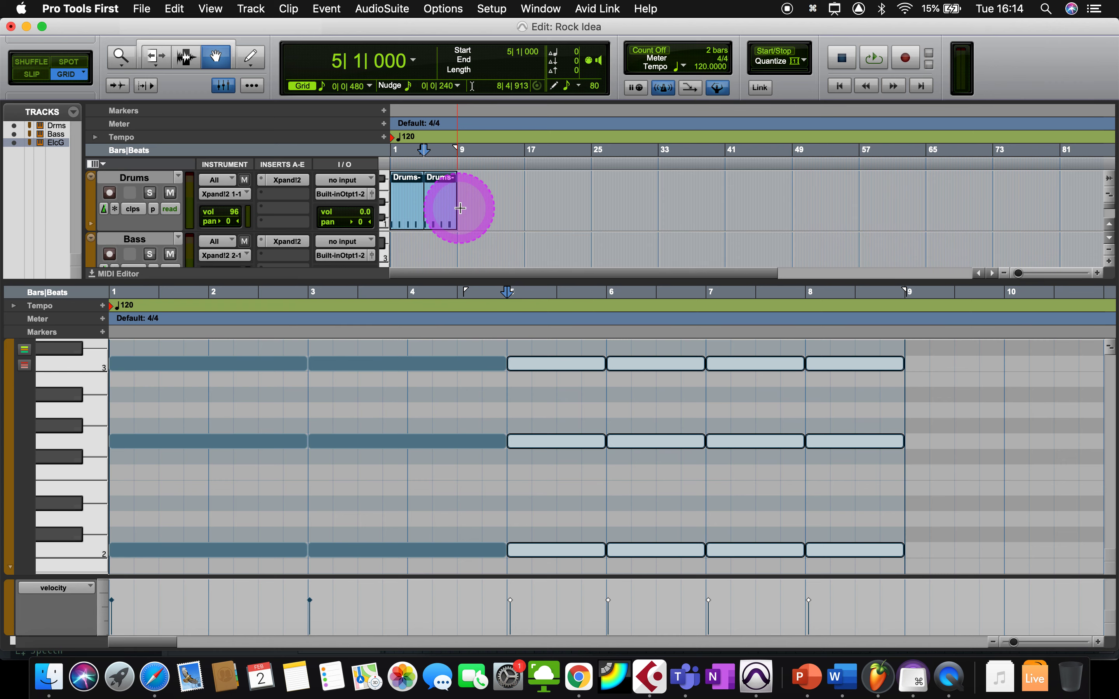
- Open the Bass track in the MIDI editor
click(410, 246)
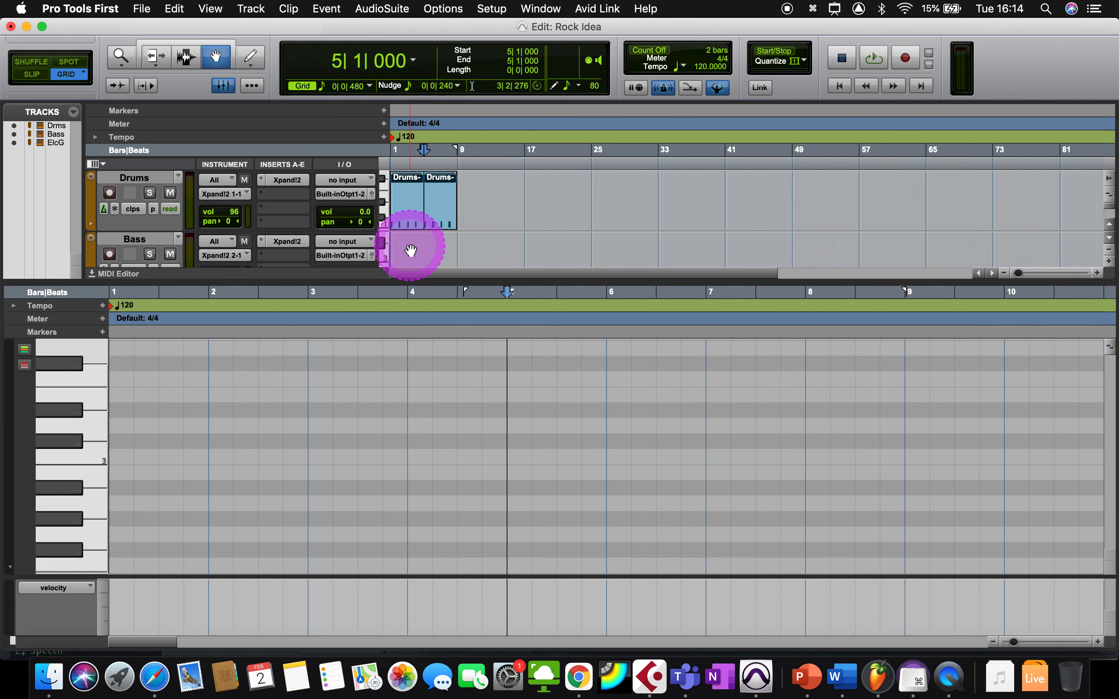
right_click(411, 251)
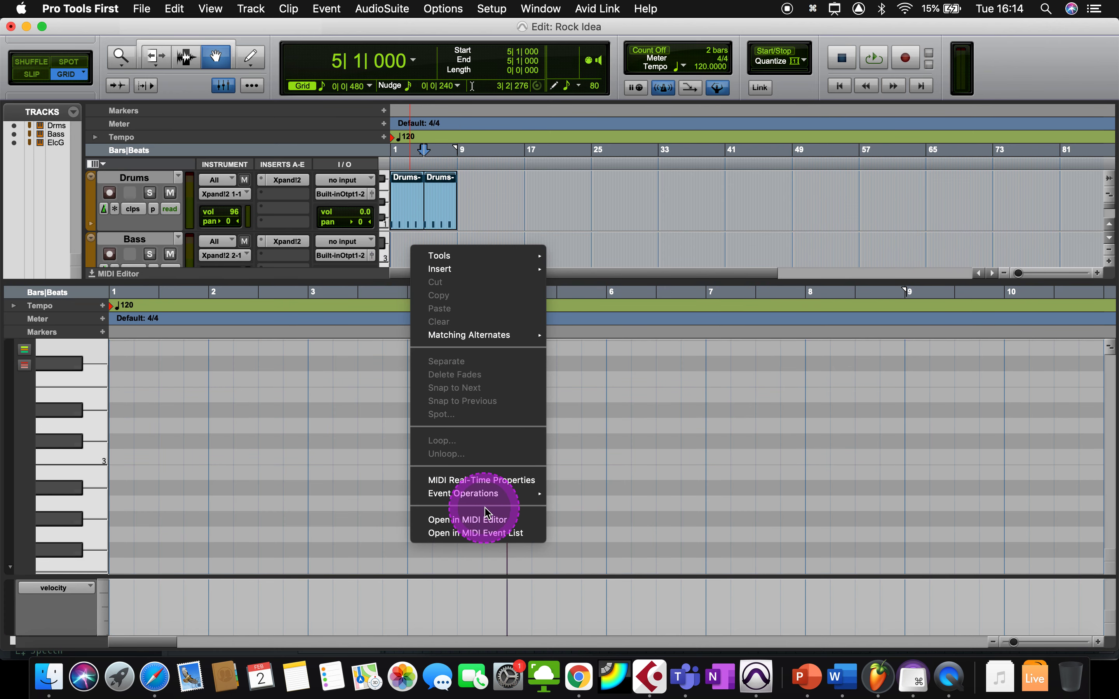
click(488, 519)
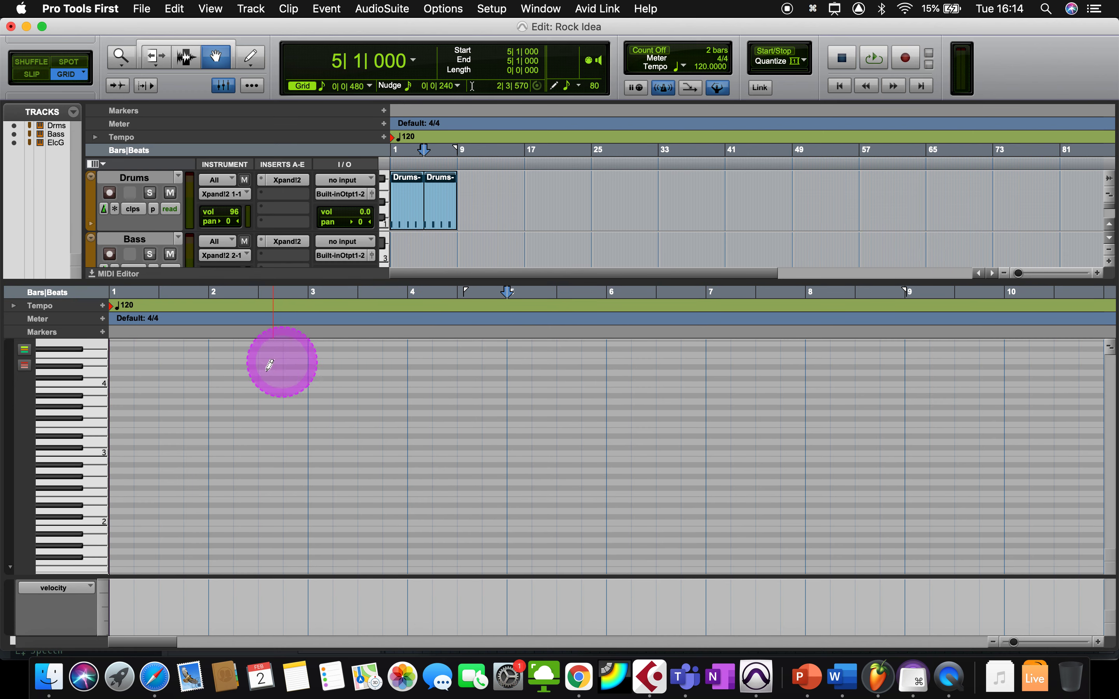
- Draw a C3 note about eight bars long on the Bass track with the Pencil tool, starting at bar 1
click(250, 56)
scroll(400, 249, down, 5)
scroll(401, 250, up, 3)
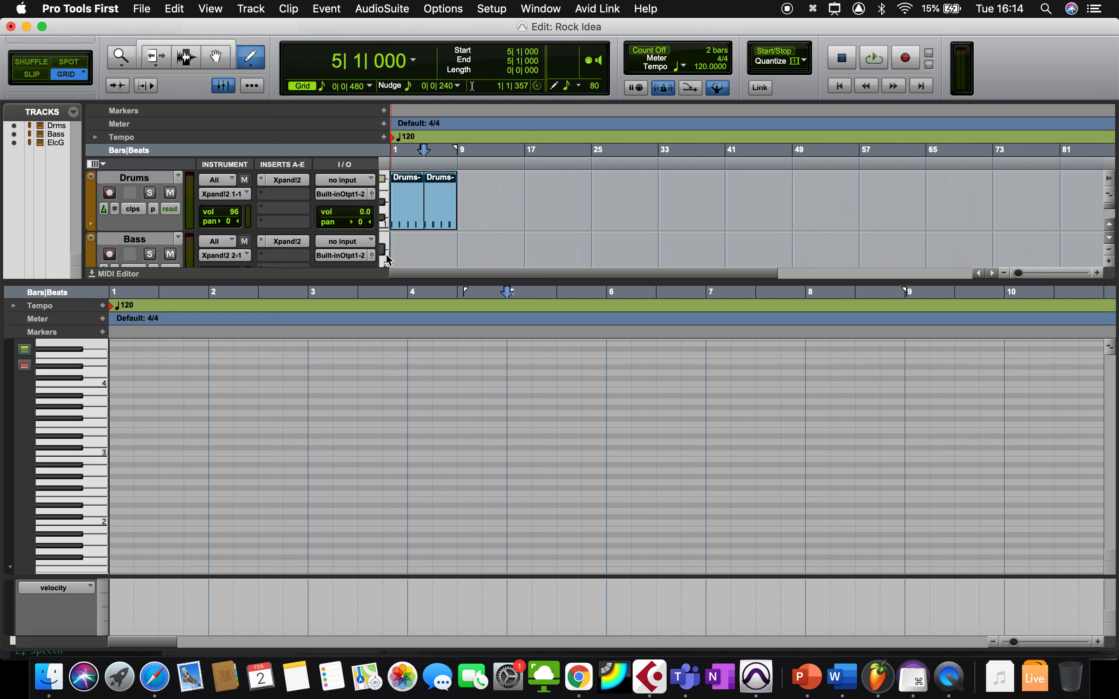
click(394, 253)
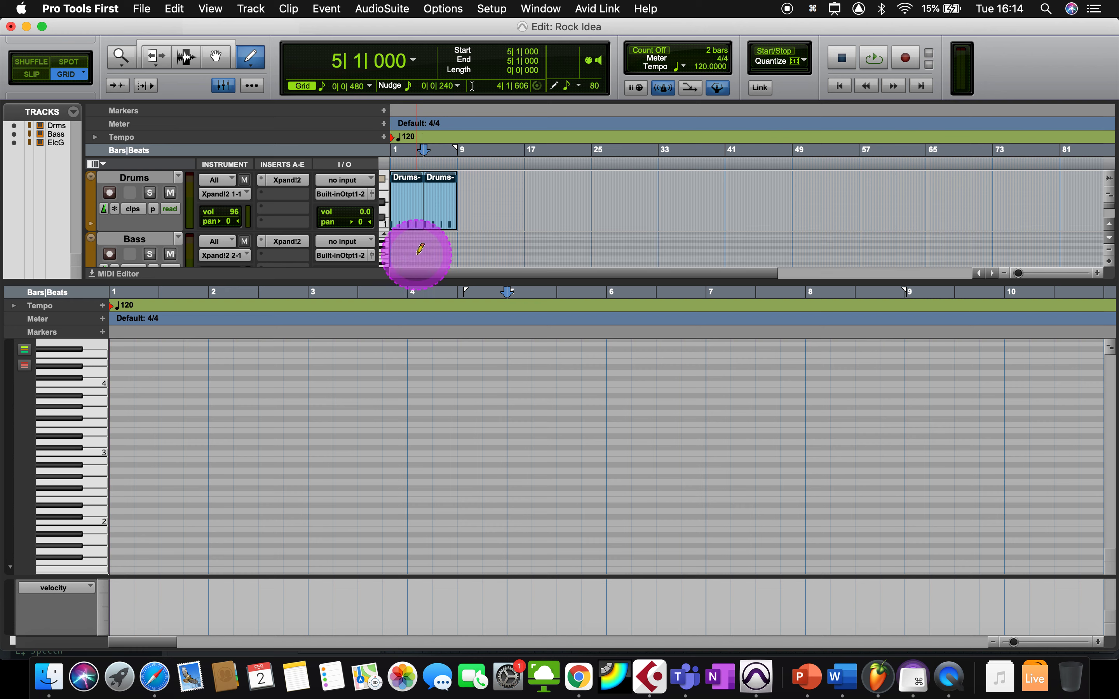
mouse_move(384, 259)
mouse_down()
mouse_move(469, 259)
mouse_move(457, 259)
mouse_up()
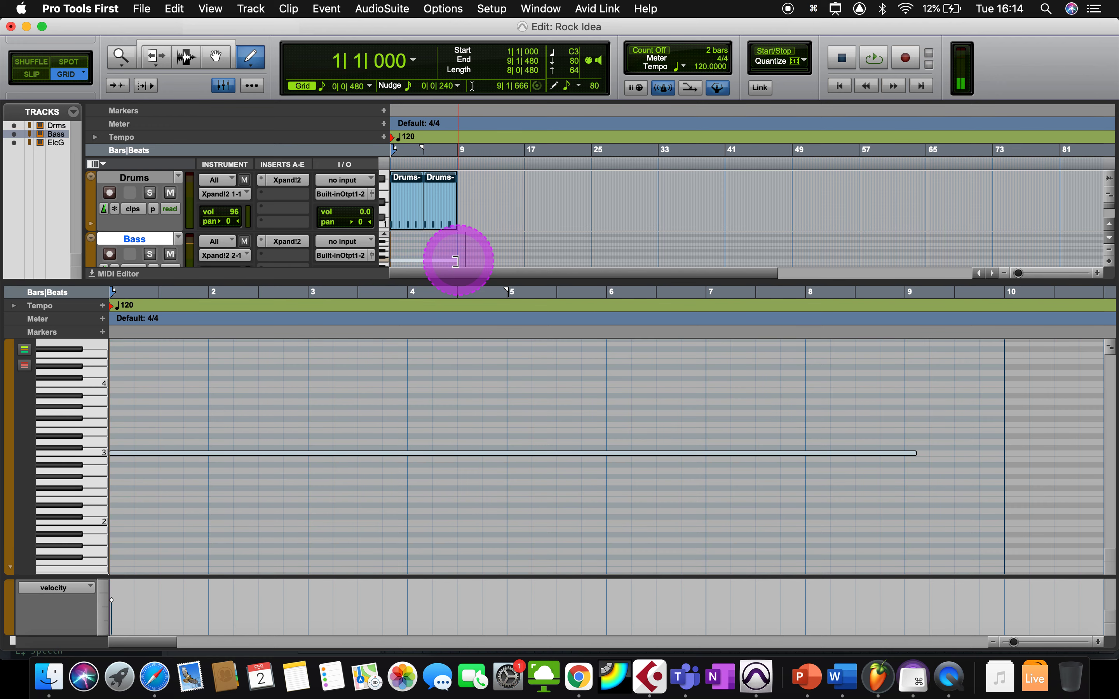
- Transpose the long Bass note down an octave to C2
scroll(281, 423, down, 3)
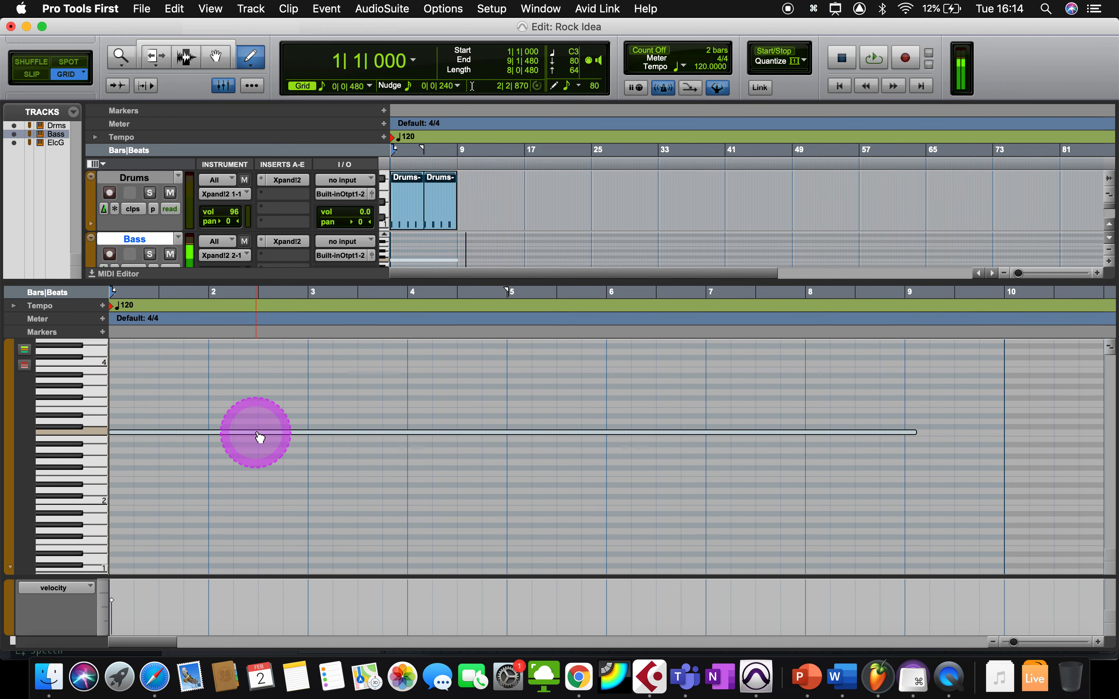
key(Down)
key(Down)
key(Down)
key(Down)
key(Down)
key(Down)
key(Down)
key(Down)
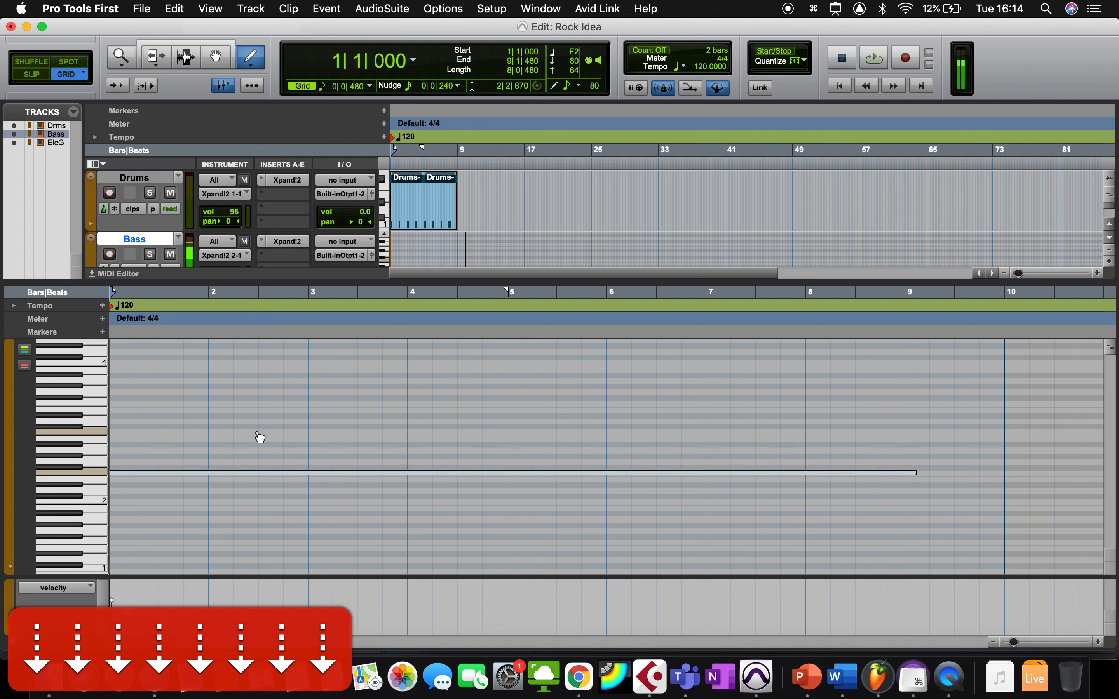
key(Down)
key(Down)
key(Down)
key(Down)
- Play the session briefly from the start to hear the C2 Bass note, and stop playback
key(Return)
key(space)
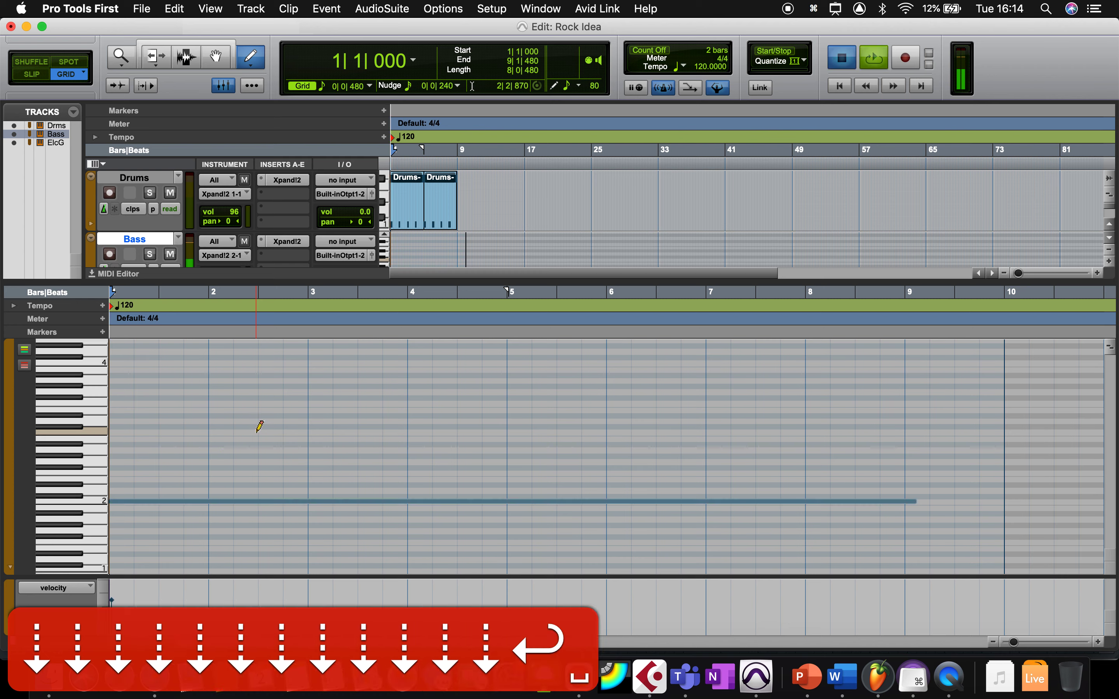
key(space)
click(810, 594)
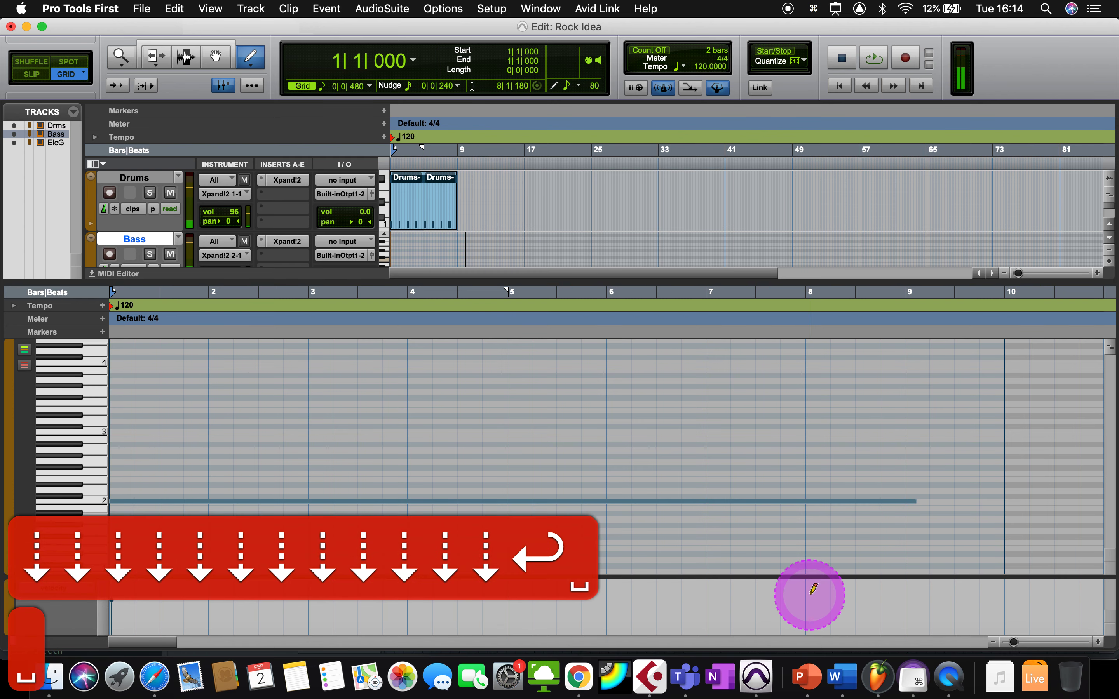
- Shorten the long Bass note with the Trim tool so that it ends at the start of bar 3
click(185, 56)
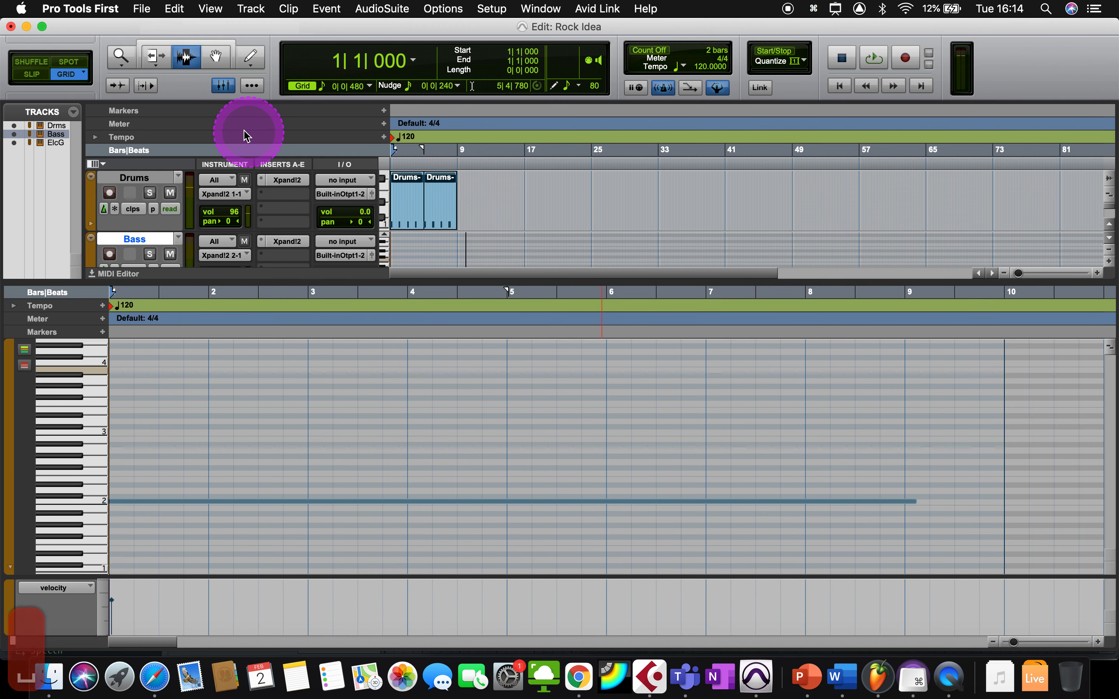
click(154, 57)
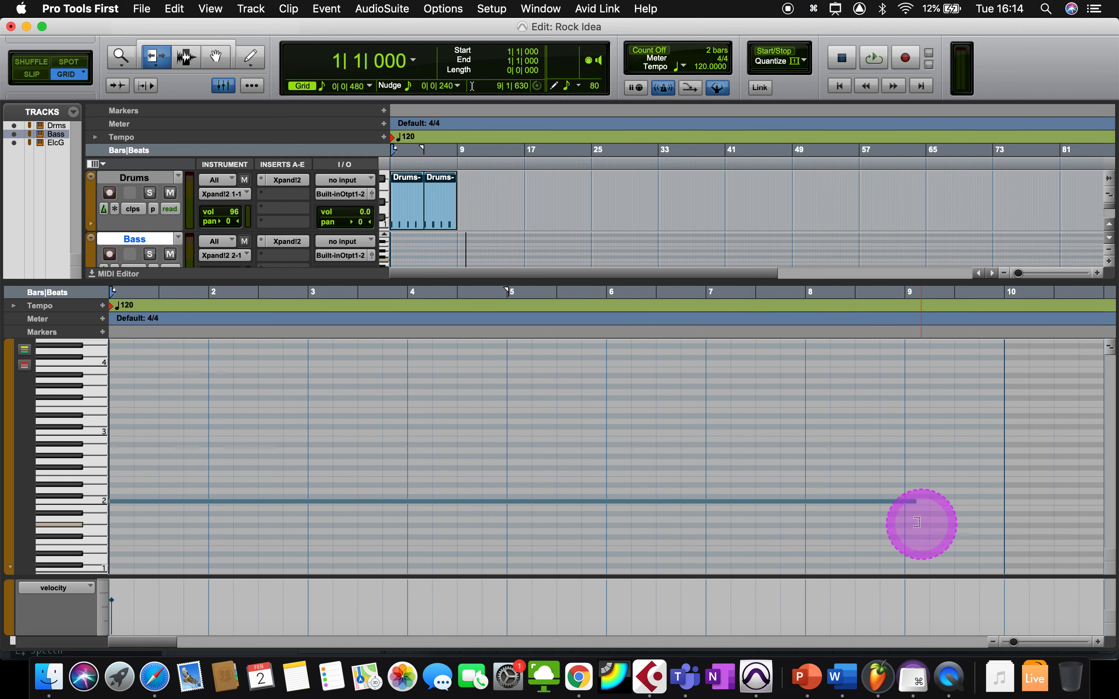
drag(912, 501, 307, 465)
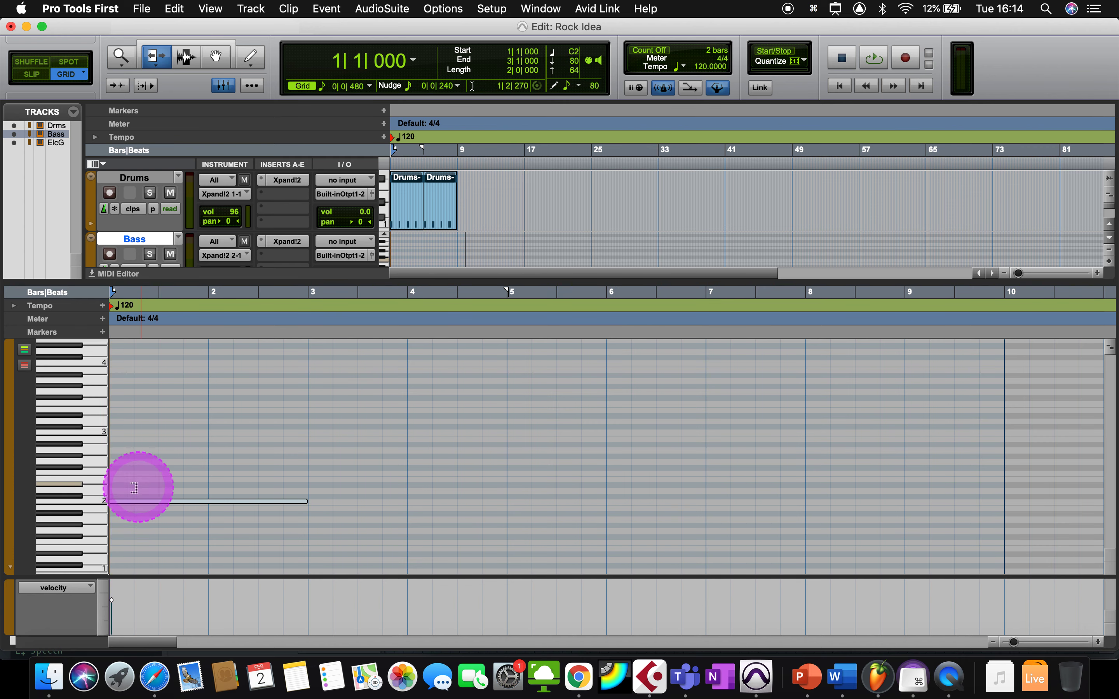
- Transpose the two-bar Bass note down an octave to C1 and play it from the start
key(Down)
key(Down)
key(Down)
key(Down)
key(Down)
key(Down)
key(Down)
key(Down)
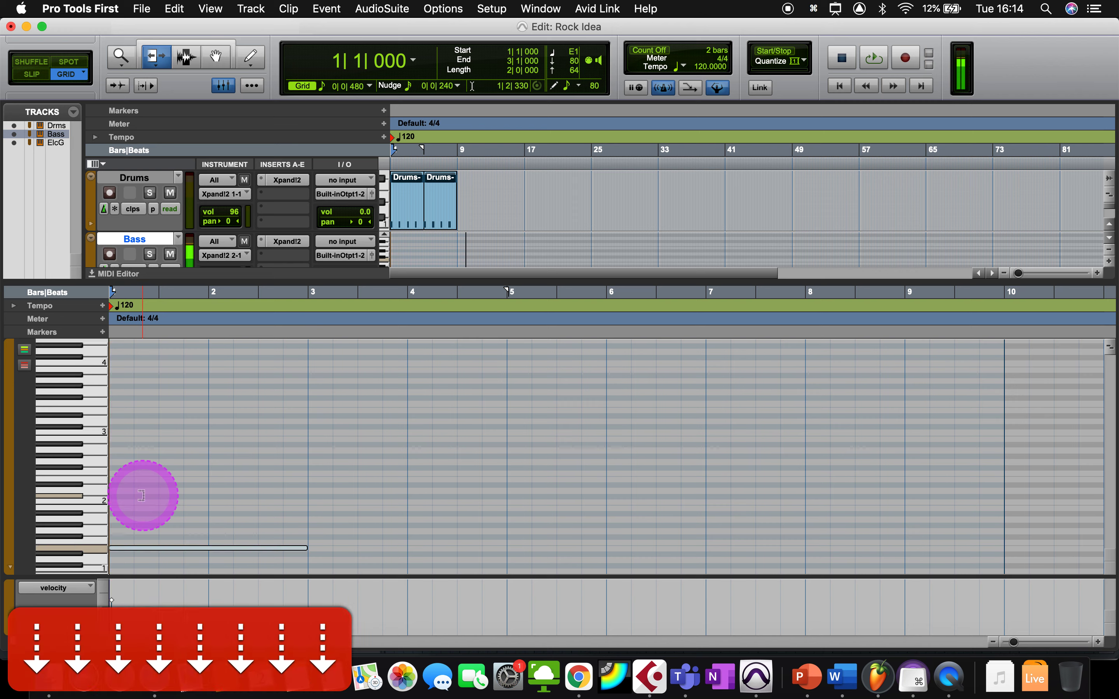
key(Down)
key(Down)
key(Down)
key(Down)
key(Return)
key(space)
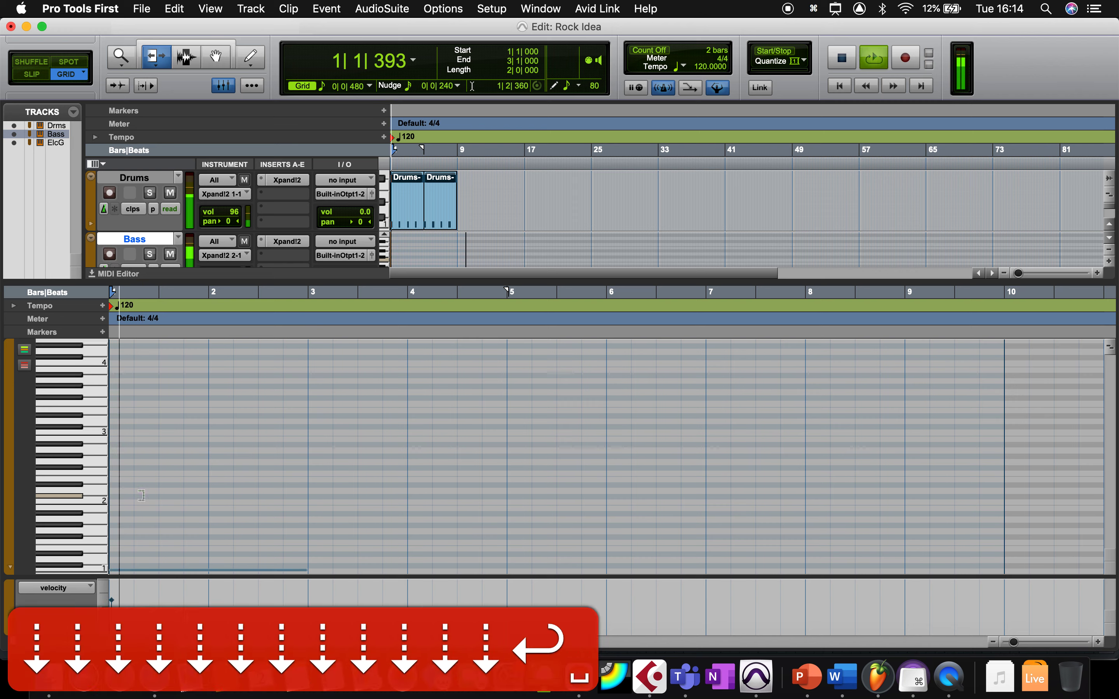
key(space)
- Select the two-bar C1 Bass note and transpose it up an octave to C2
key(Up)
key(Up)
key(Up)
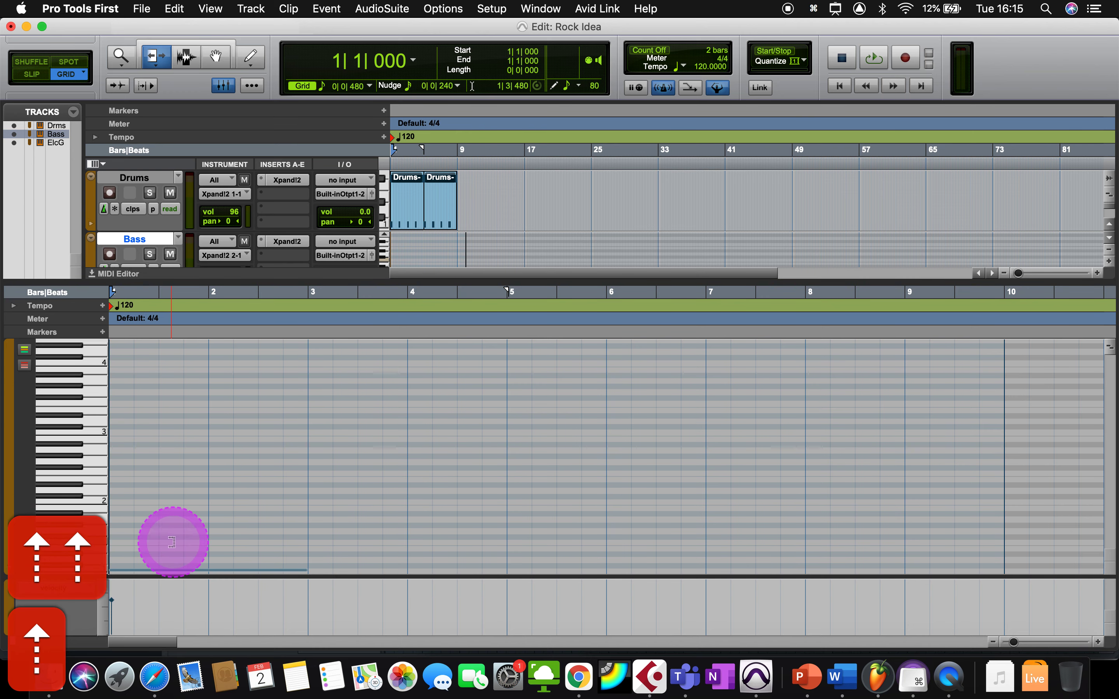
key(Up)
key(Up)
key(Up)
scroll(172, 542, down, 1)
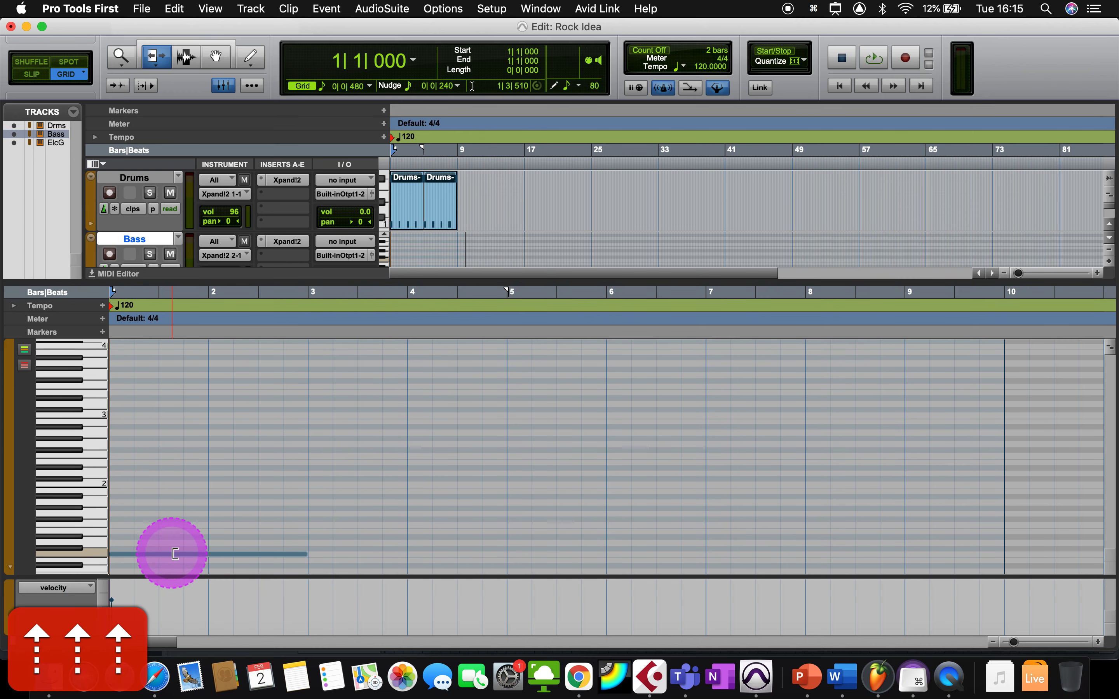
drag(191, 555, 95, 549)
key(Up)
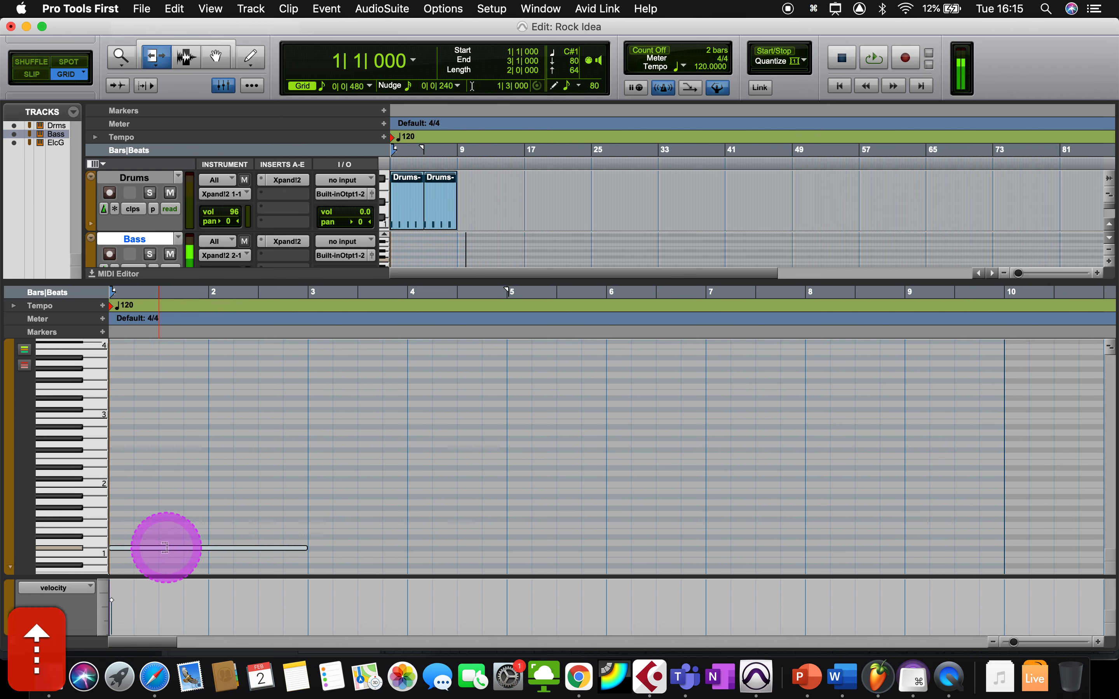
key(Up)
key(Up)
key(Up)
key(Up)
key(Up)
key(Up)
key(Up)
key(Up)
key(Up)
key(Up)
key(Up)
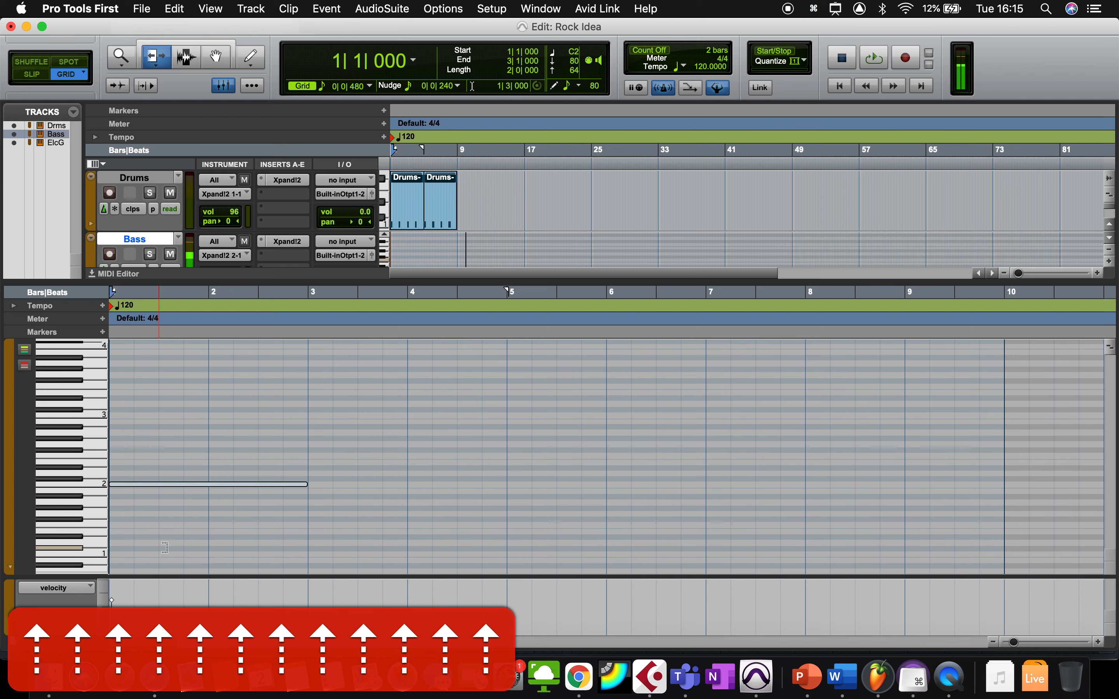
- Duplicate the two-bar C2 Bass note twice and trim the last copy to end at the start of bar 6
key(super+d)
key(super+d)
drag(698, 476, 598, 483)
- Duplicate the one-bar Bass note into bar 6 and transpose the copy to D2
key(super+d)
key(Up)
key(Up)
key(Up)
key(Down)
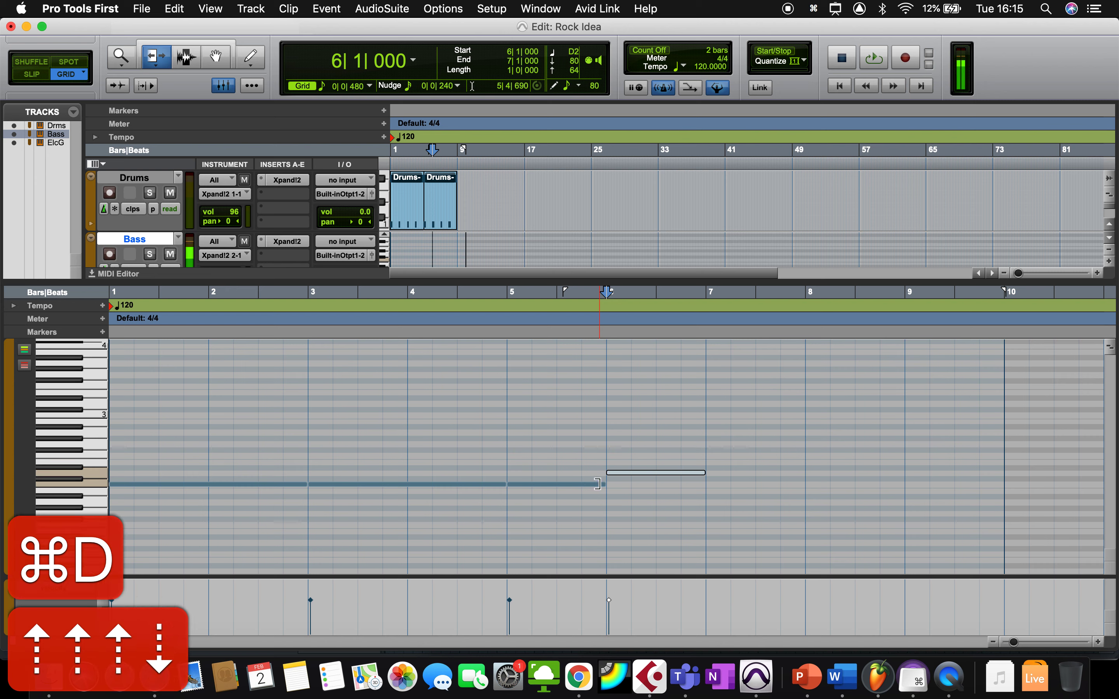
- Duplicate the bar 6 Bass note into bars 7 and 8, transposing the copies to Eb2 and F2
key(super+d)
key(Up)
key(super+d)
key(Up)
key(Up)
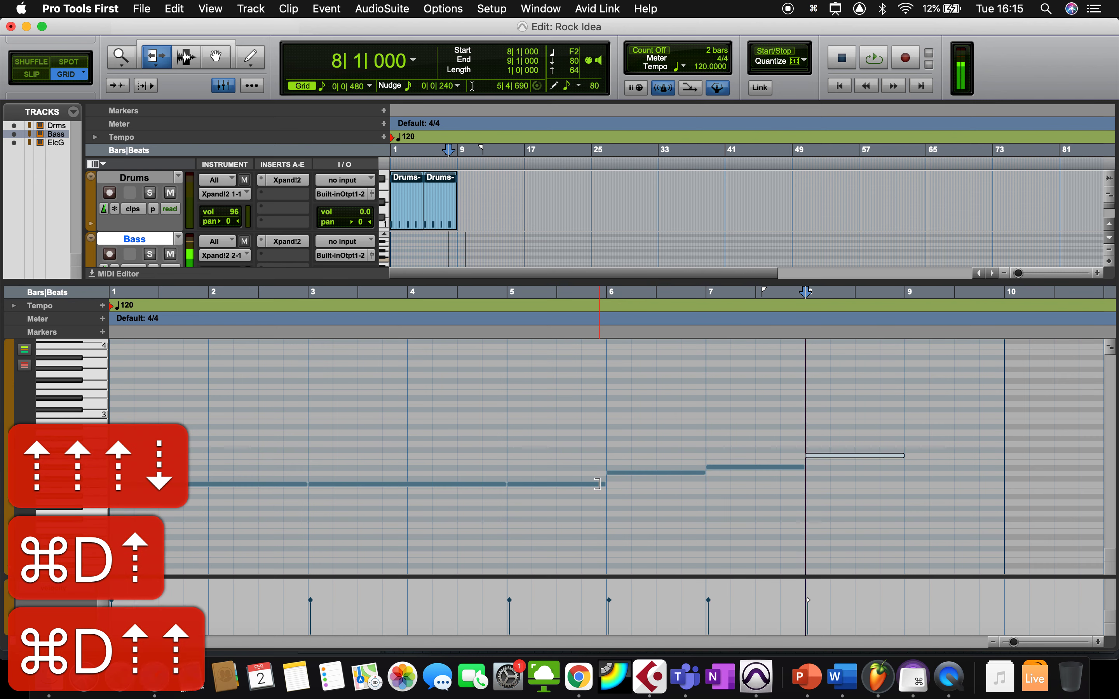
- Play the Bass part from the start of the session through bar 8
key(Return)
key(space)
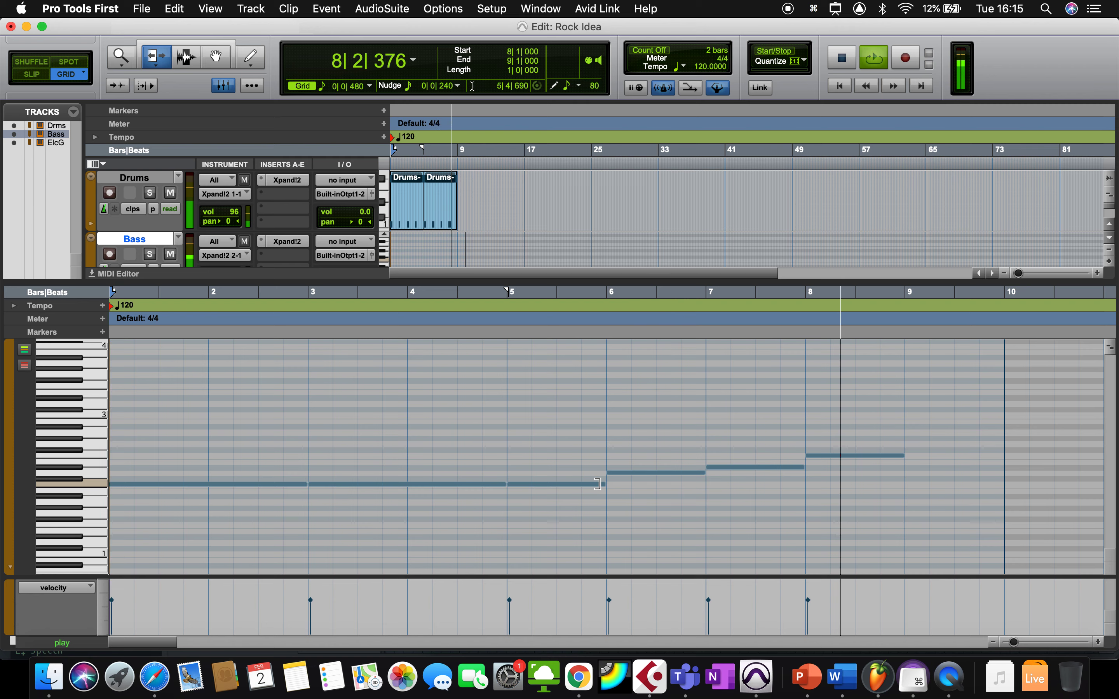
key(space)
click(697, 574)
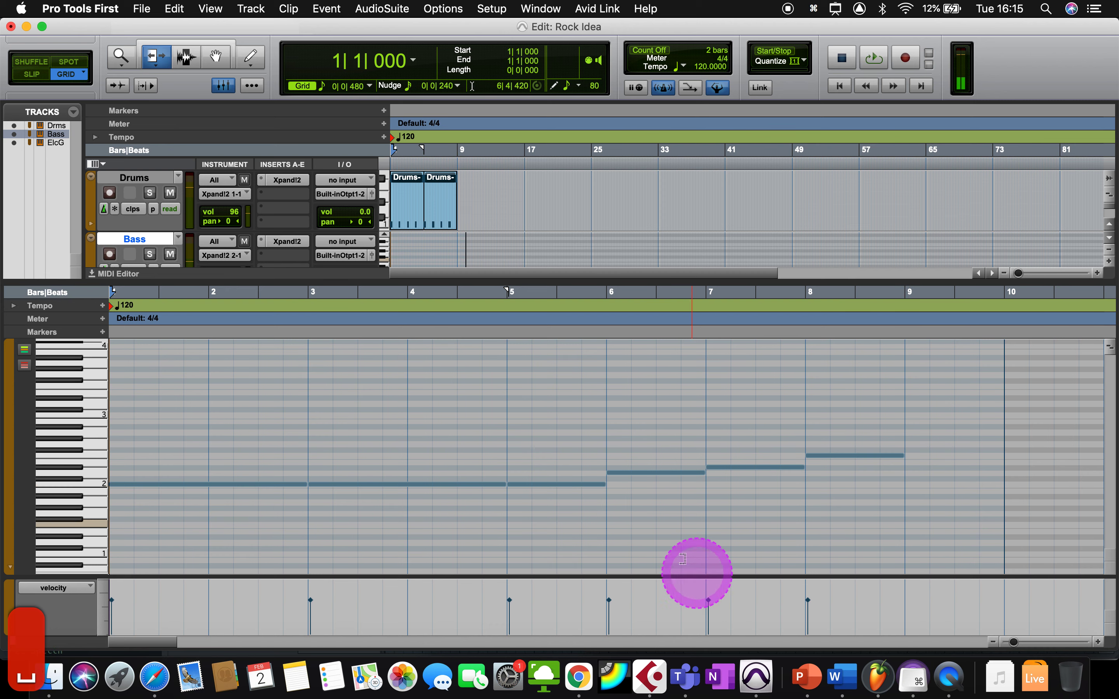
click(561, 440)
click(852, 447)
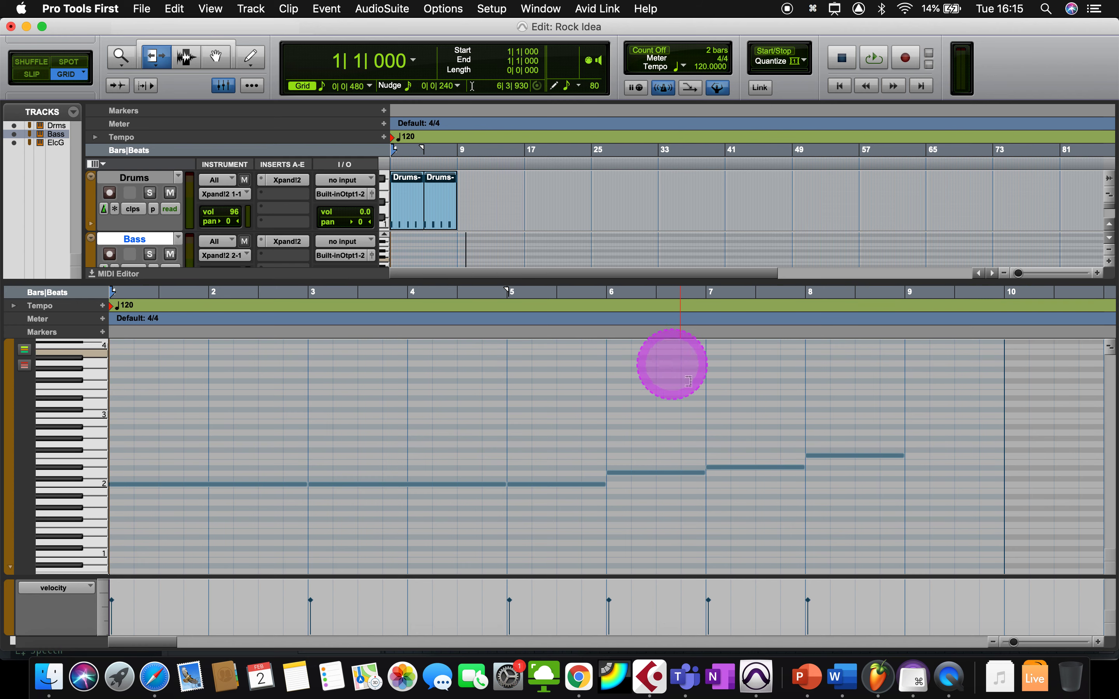
click(678, 436)
click(727, 413)
click(527, 379)
click(568, 448)
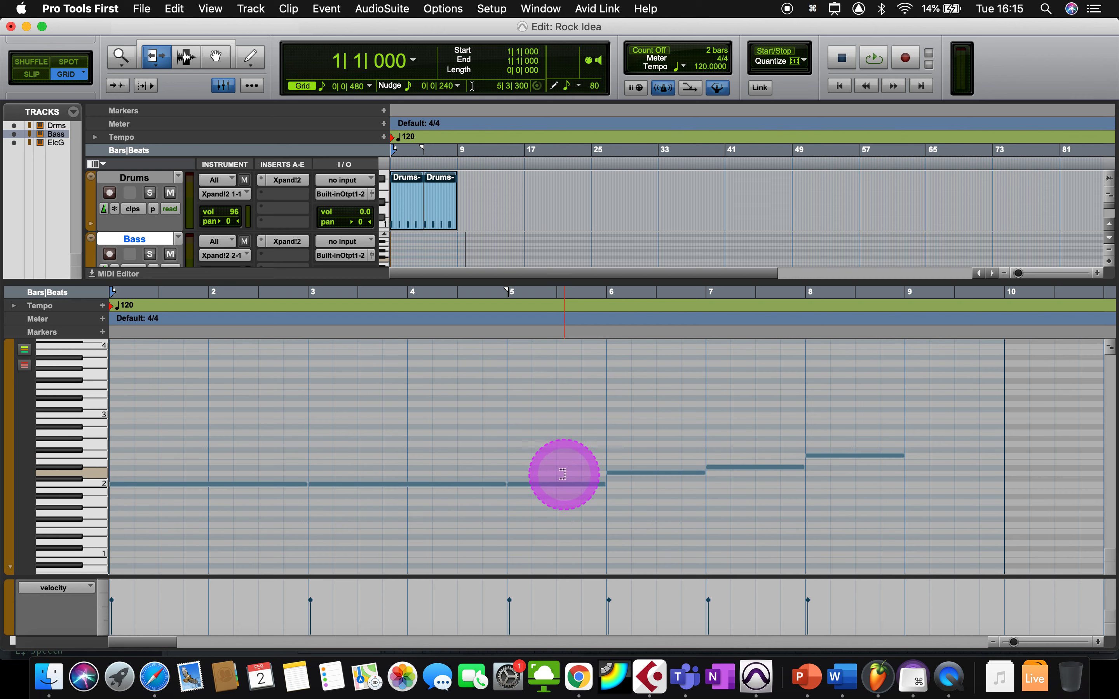
- Transpose the Bass notes in bars 6, 7 and 8 to C2 and extend the bar 6 note's start back to the bar line
click(631, 473)
key(Down)
key(Down)
key(Right)
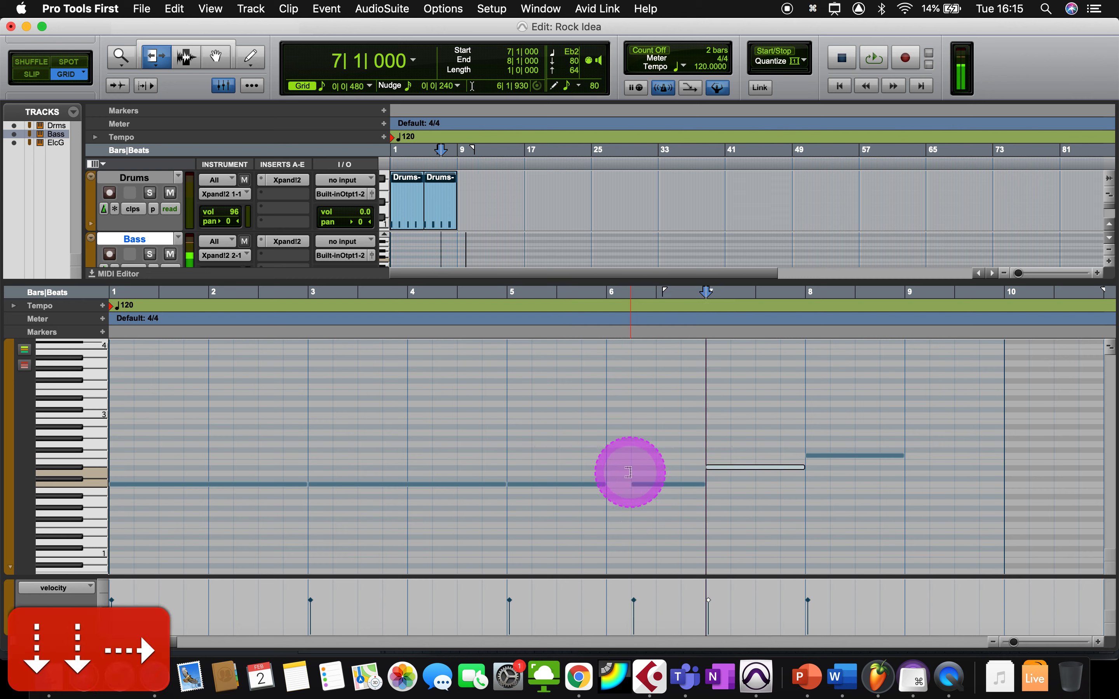
key(Down)
key(Down)
key(Down)
key(Right)
key(Down)
key(Down)
key(Down)
key(Down)
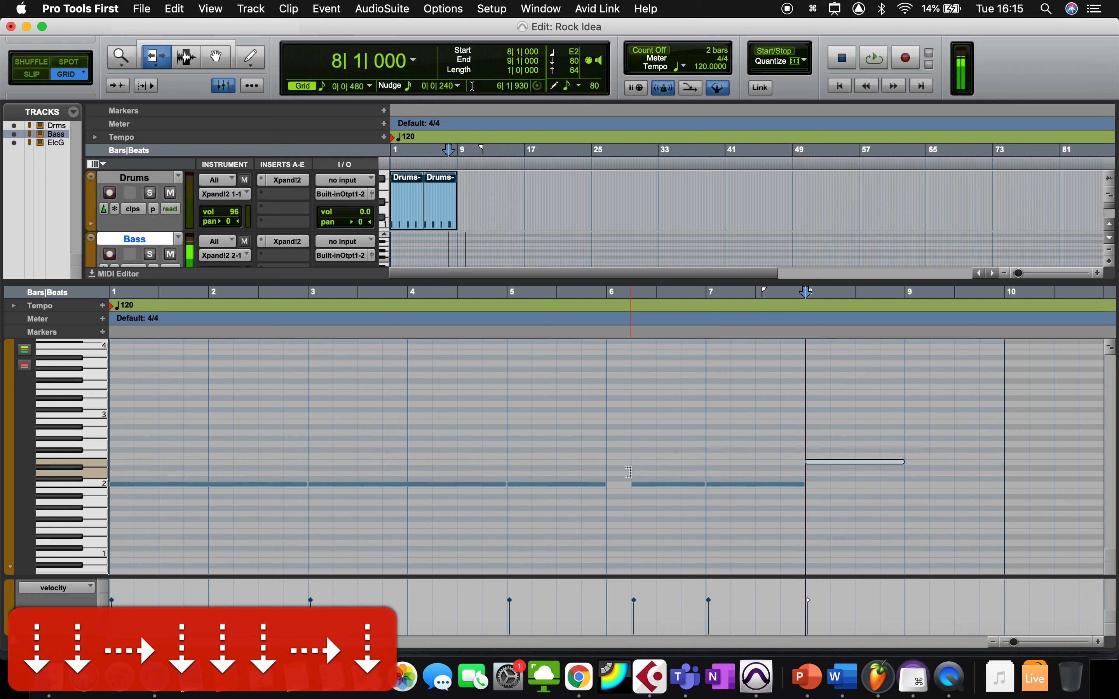
key(Down)
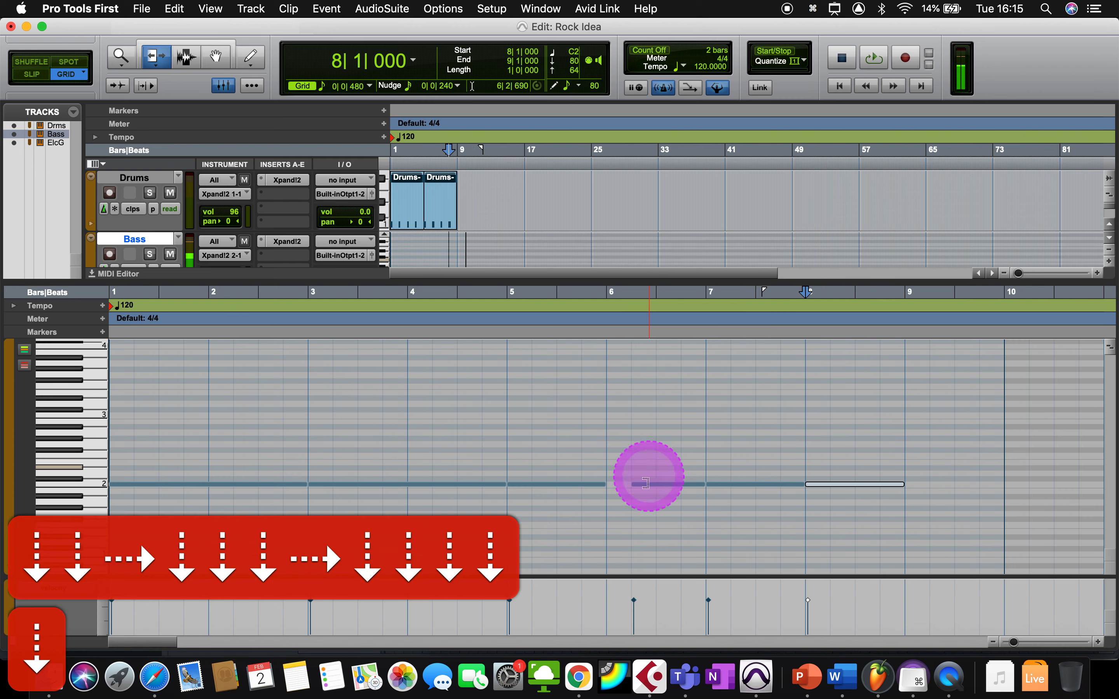
click(627, 483)
drag(627, 483, 611, 483)
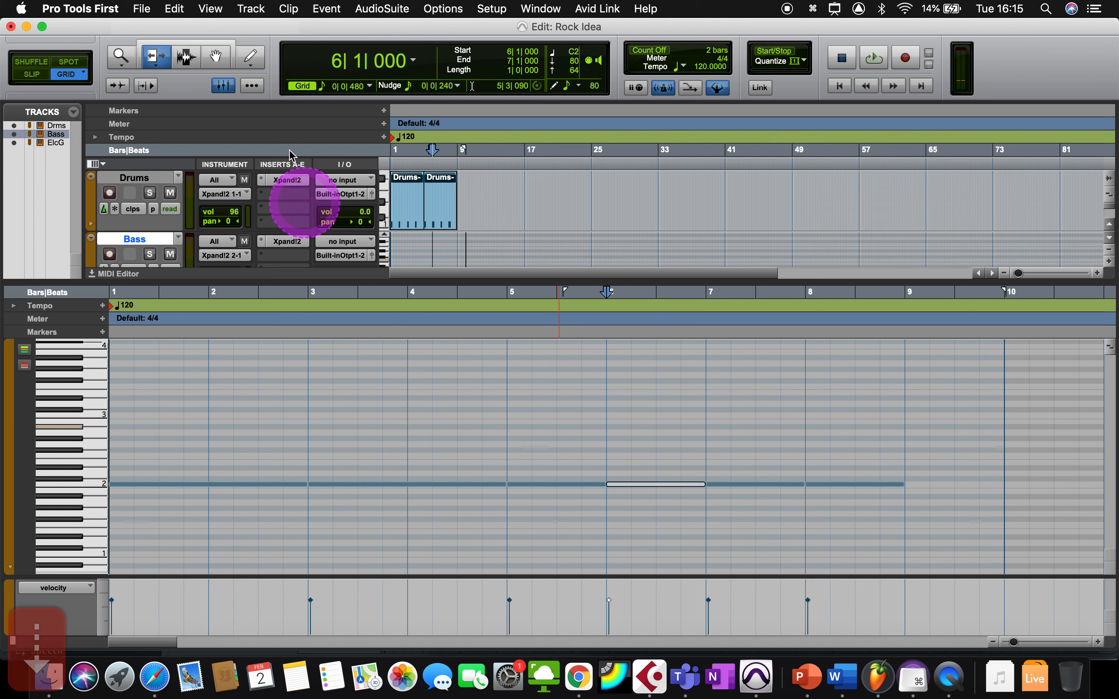
- Switch the track view of both the Bass and Elec Git tracks from notes to clips
scroll(420, 251, down, 3)
scroll(420, 251, up, 3)
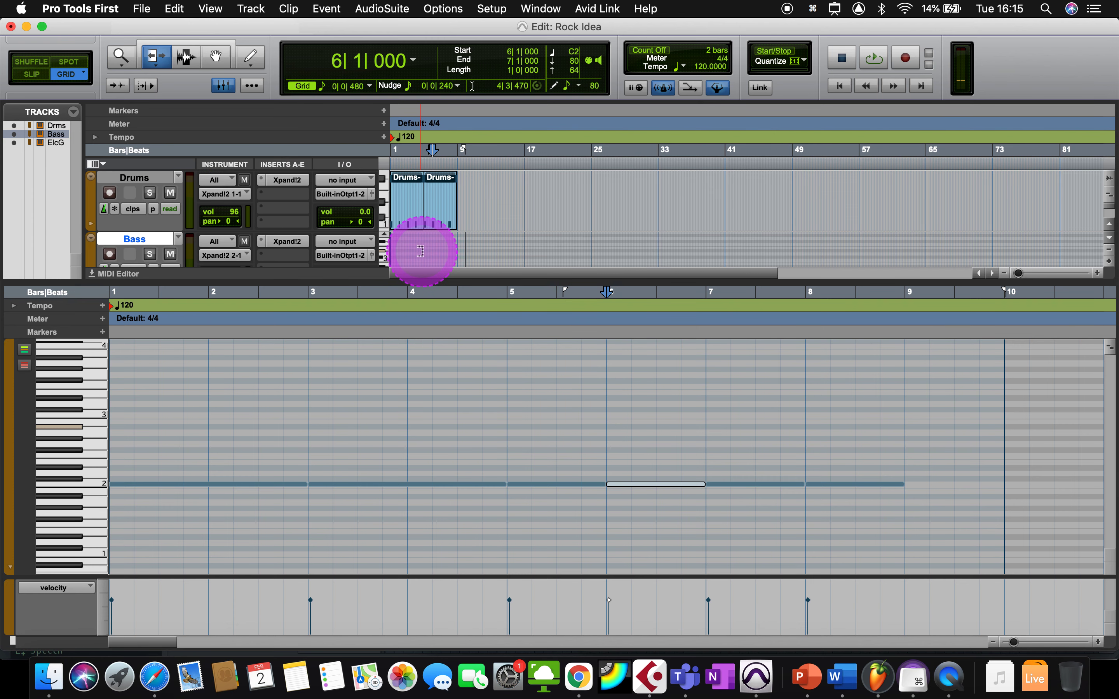
scroll(420, 251, down, 3)
scroll(420, 251, up, 3)
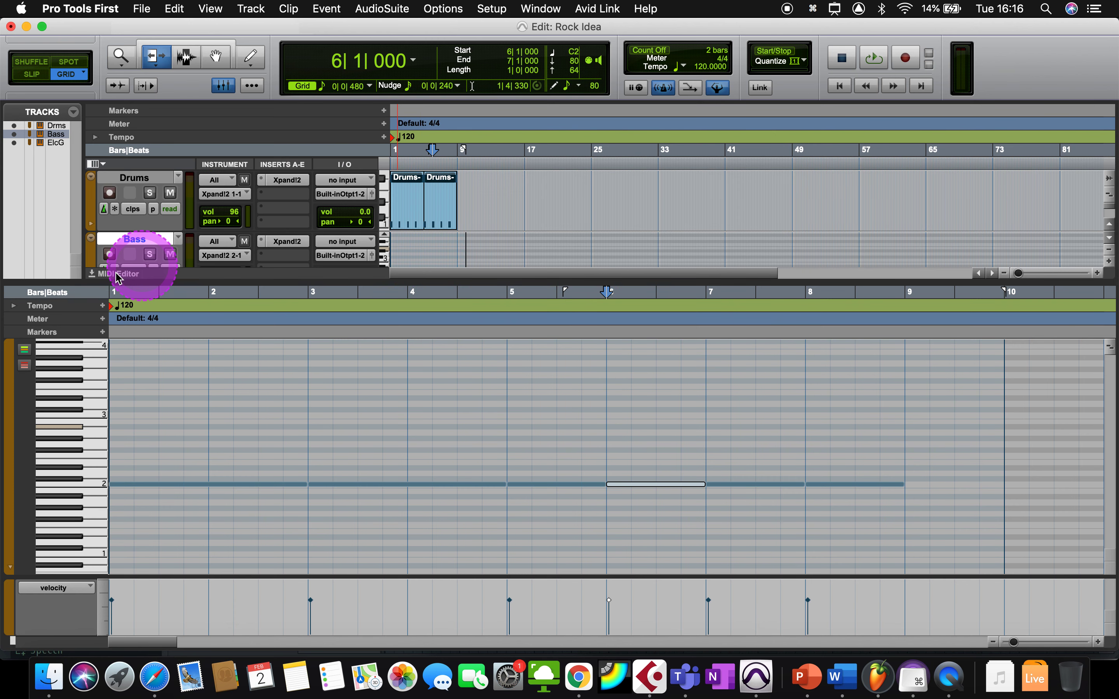
scroll(141, 262, down, 4)
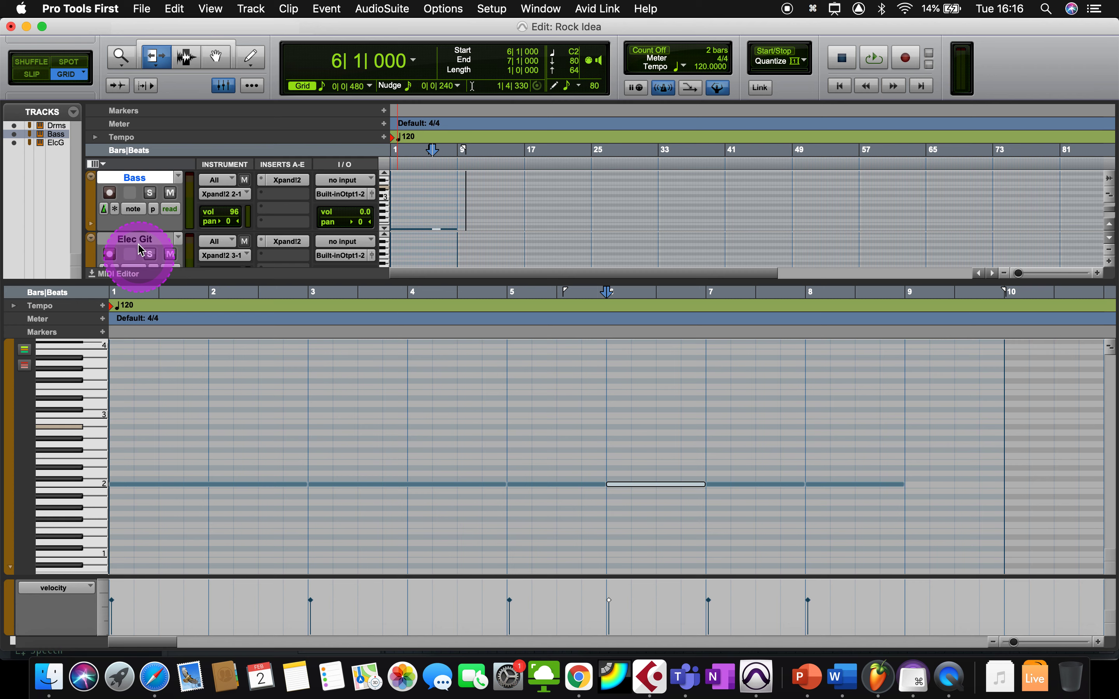
click(132, 209)
click(148, 197)
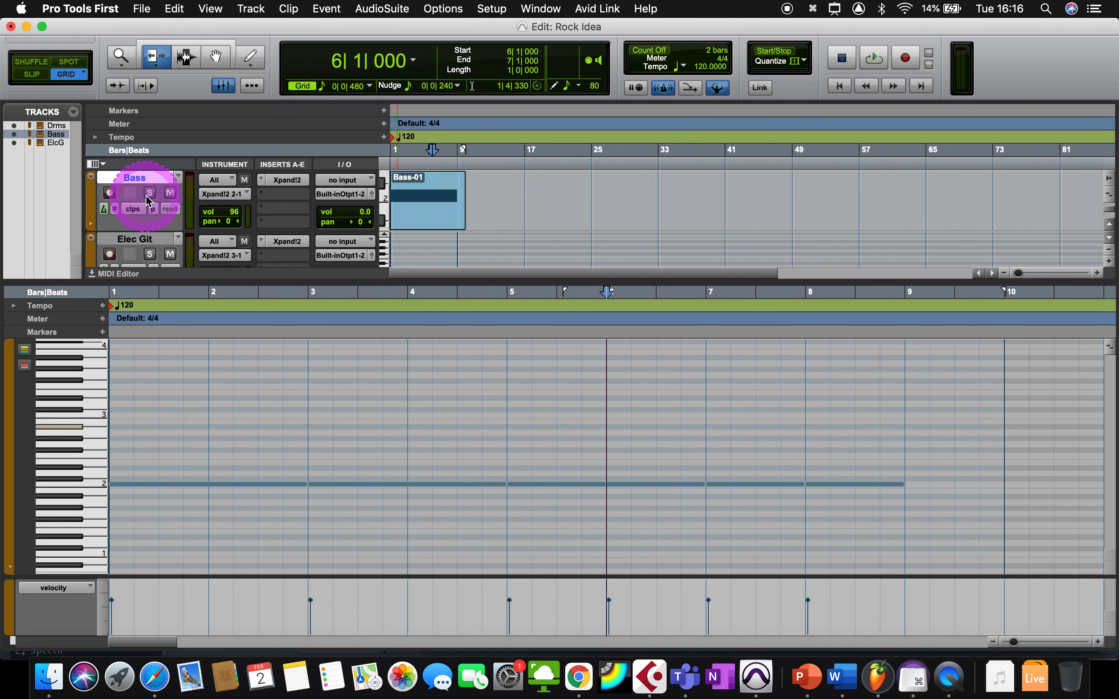
scroll(131, 245, down, 4)
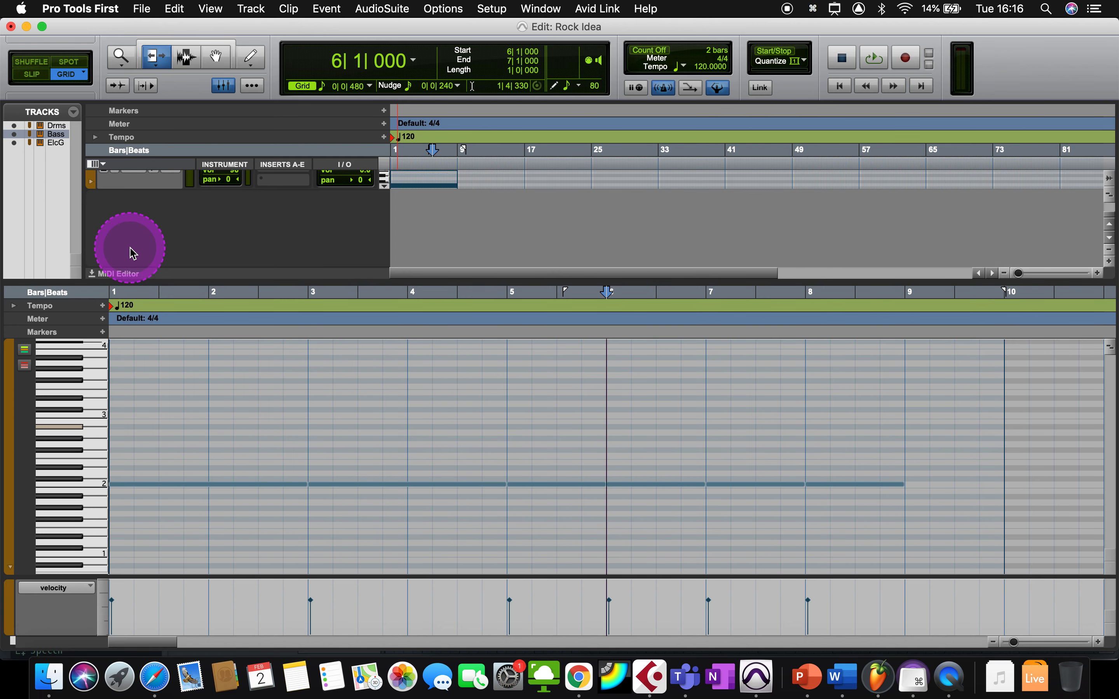
click(131, 214)
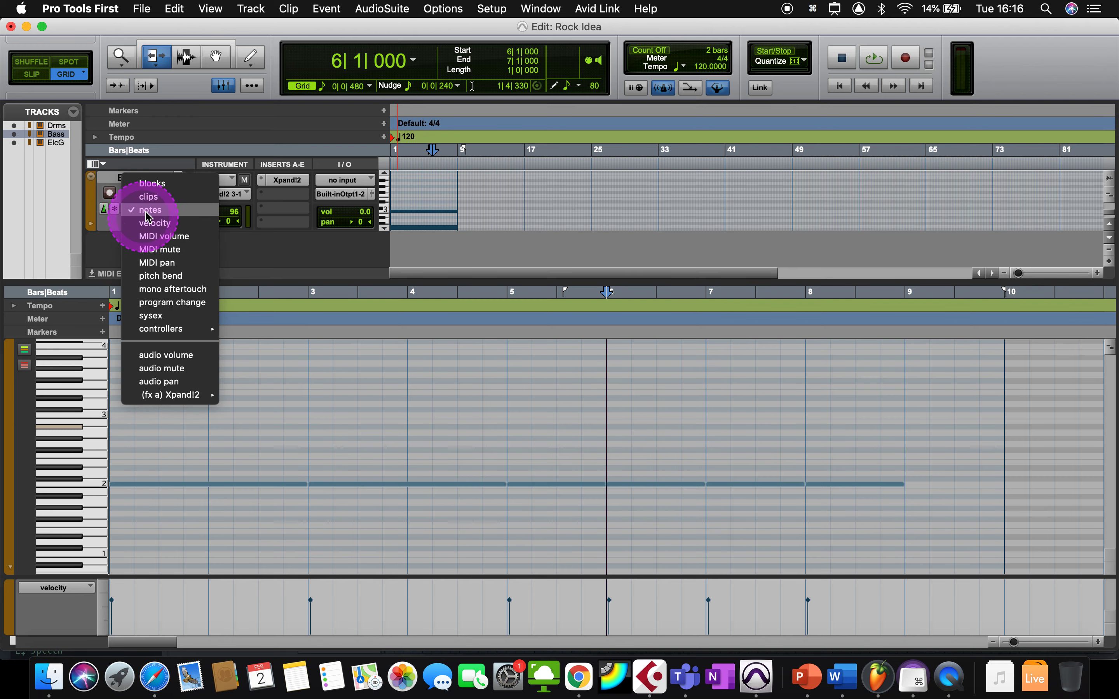
click(184, 203)
- Show the Elec Git clip in the MIDI Editor and transpose its whole bar 6 chord up two semitones
click(451, 213)
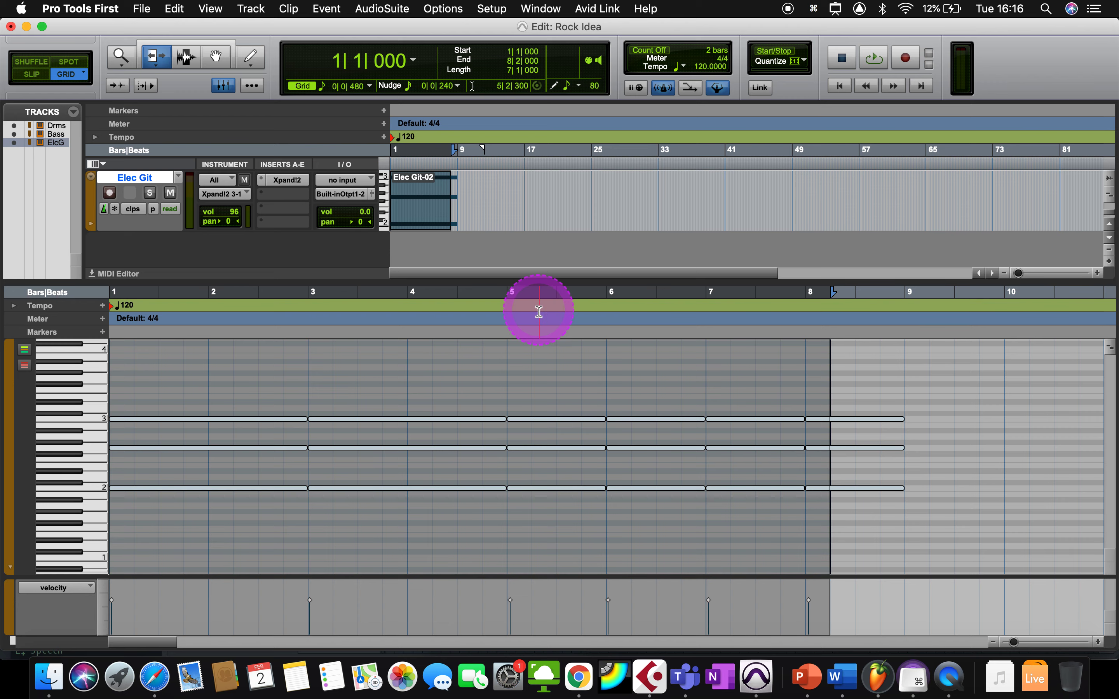
click(215, 56)
drag(642, 400, 645, 509)
key(Up)
key(Up)
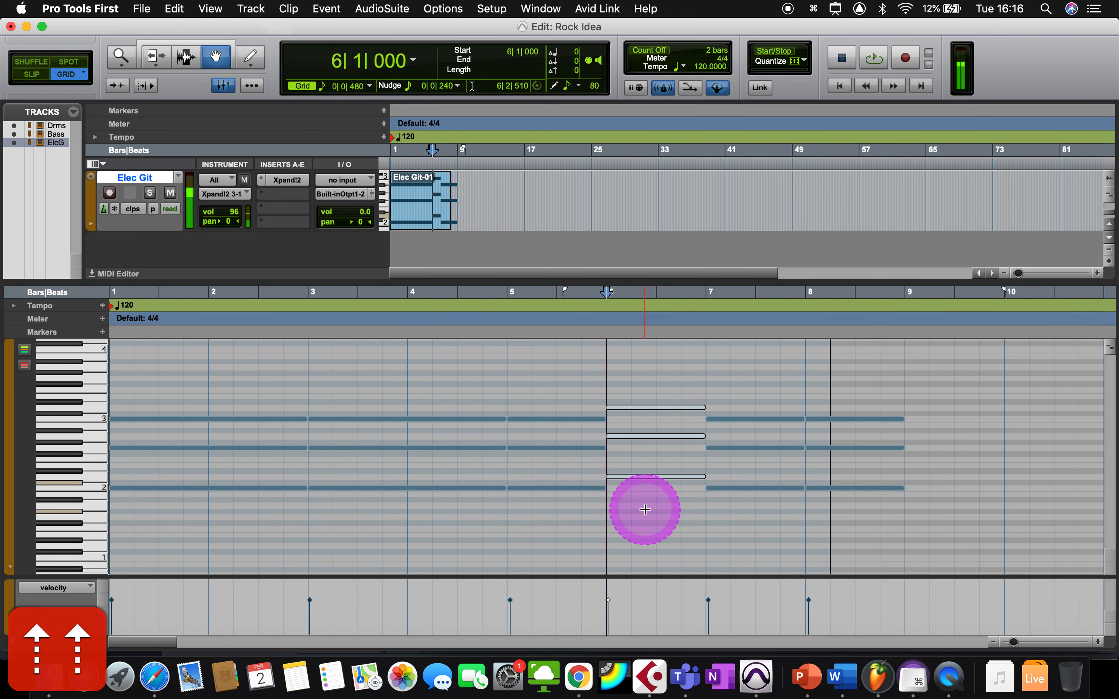
- Transpose all three notes of the Elec Git chord in bar 7 up three semitones
drag(738, 403, 739, 493)
key(Up)
key(Up)
key(Up)
key(Up)
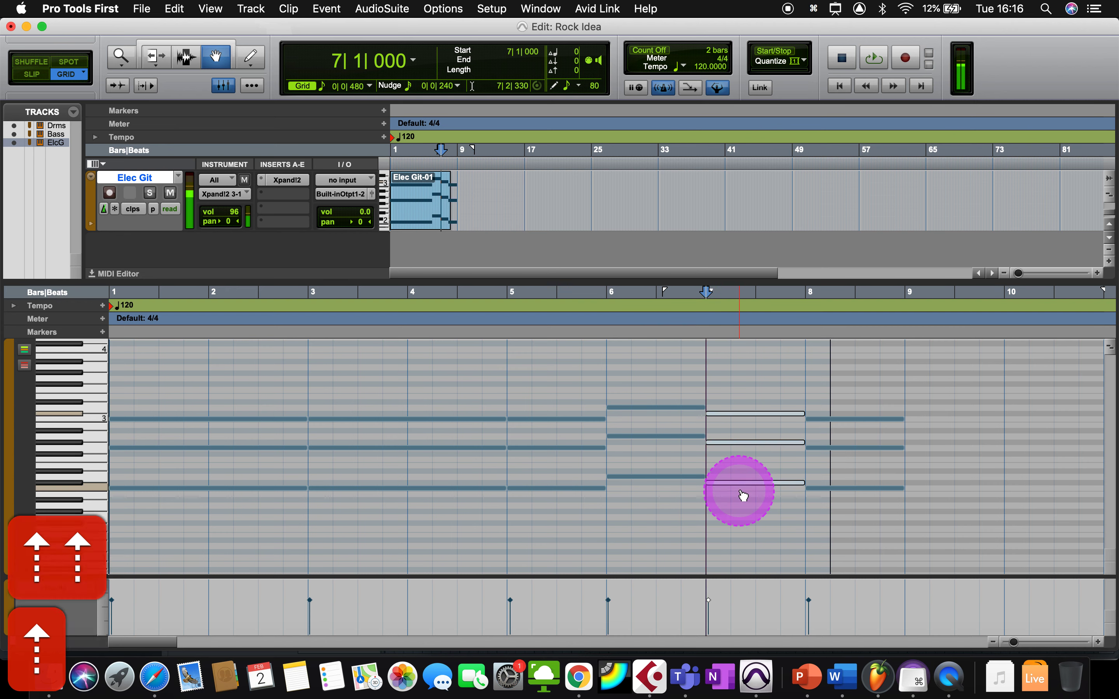
key(Down)
- Transpose all three notes of the Elec Git chord in bar 8 up five semitones
drag(856, 392, 863, 527)
key(Up)
key(Up)
key(Up)
key(Up)
key(Up)
key(Up)
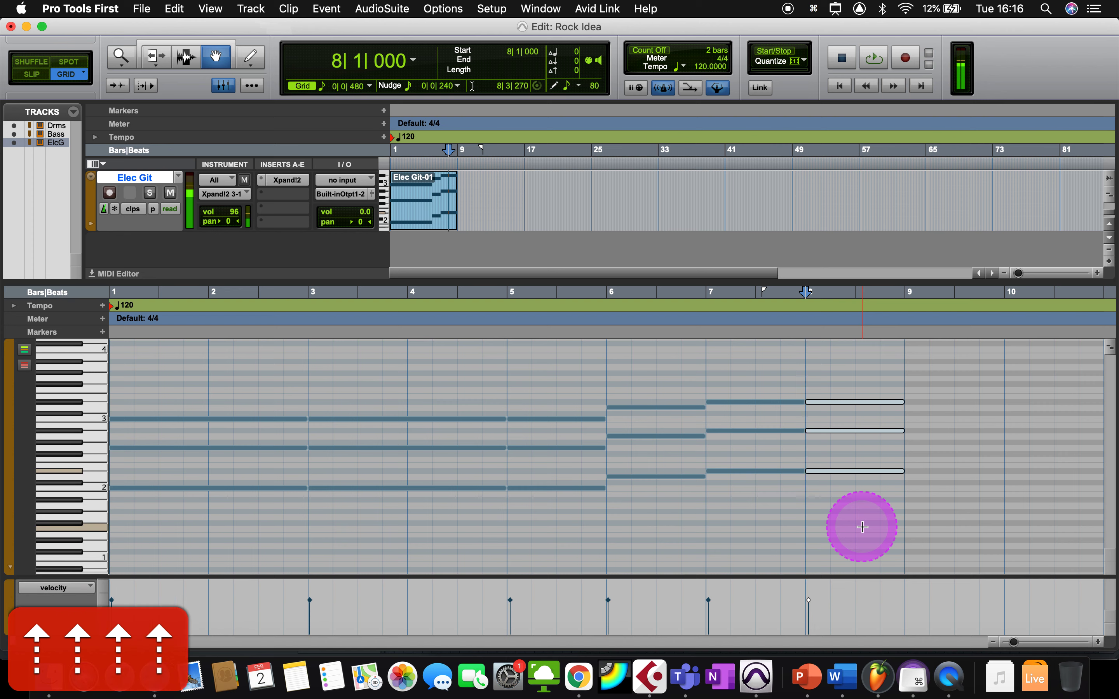
key(Down)
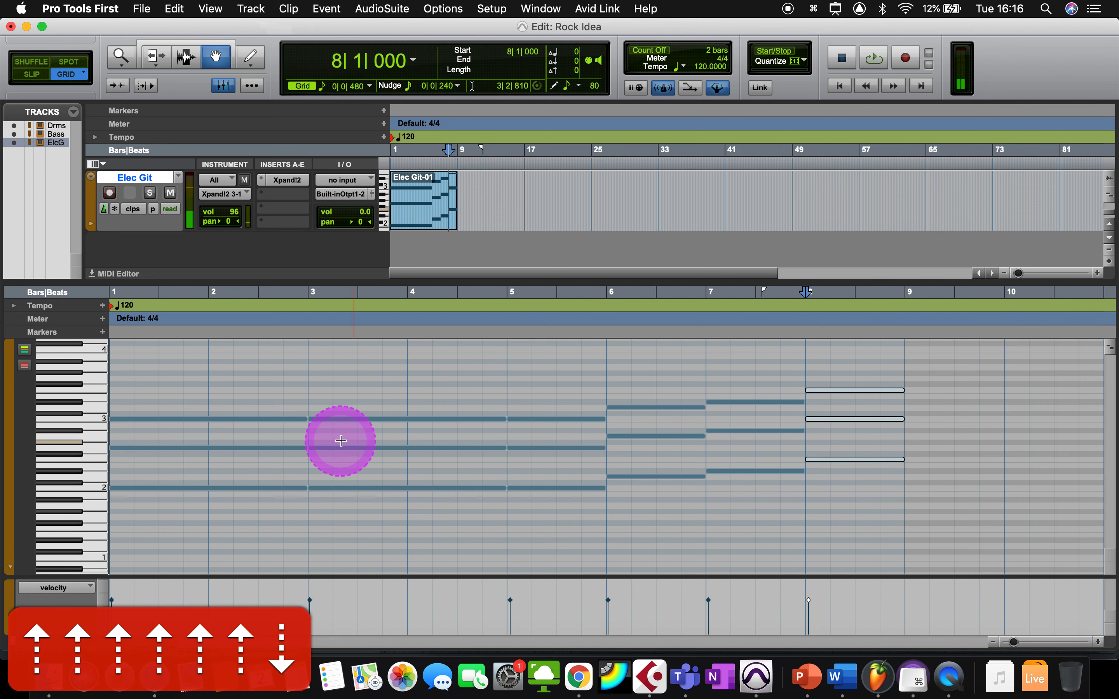
- Play the session from bar 5 to hear the transposed Elec Git chords
click(507, 324)
key(space)
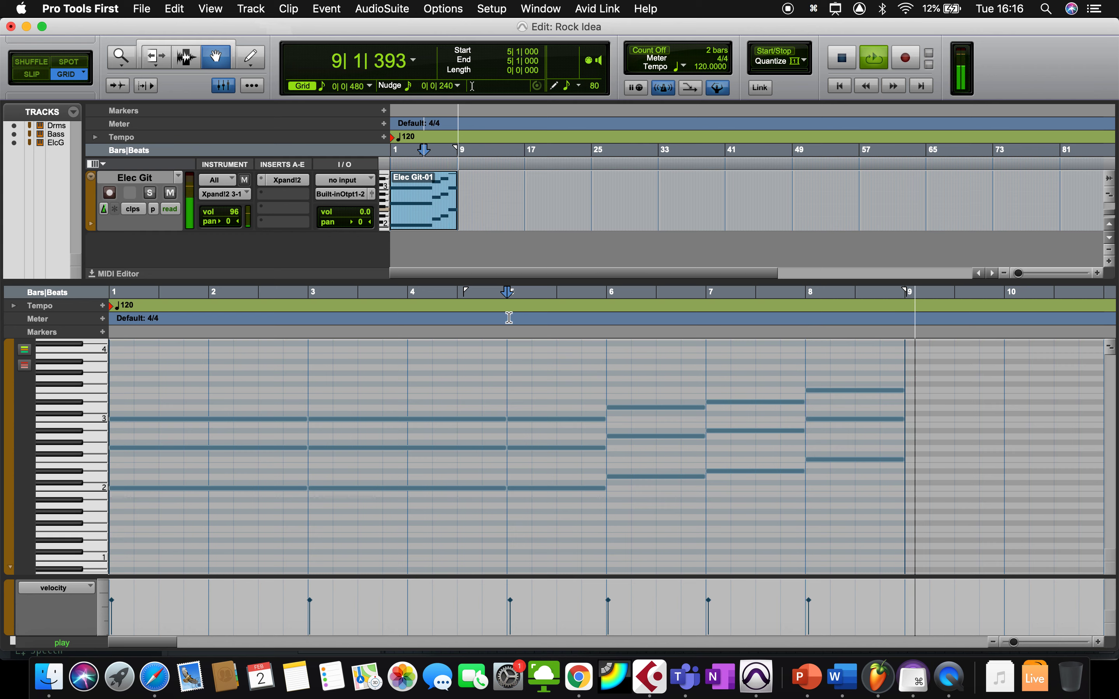
key(space)
- Try the bar 6 Elec Git chord with its middle note at G#2, playing from bar 5, and restore the note to A2
drag(623, 395, 620, 499)
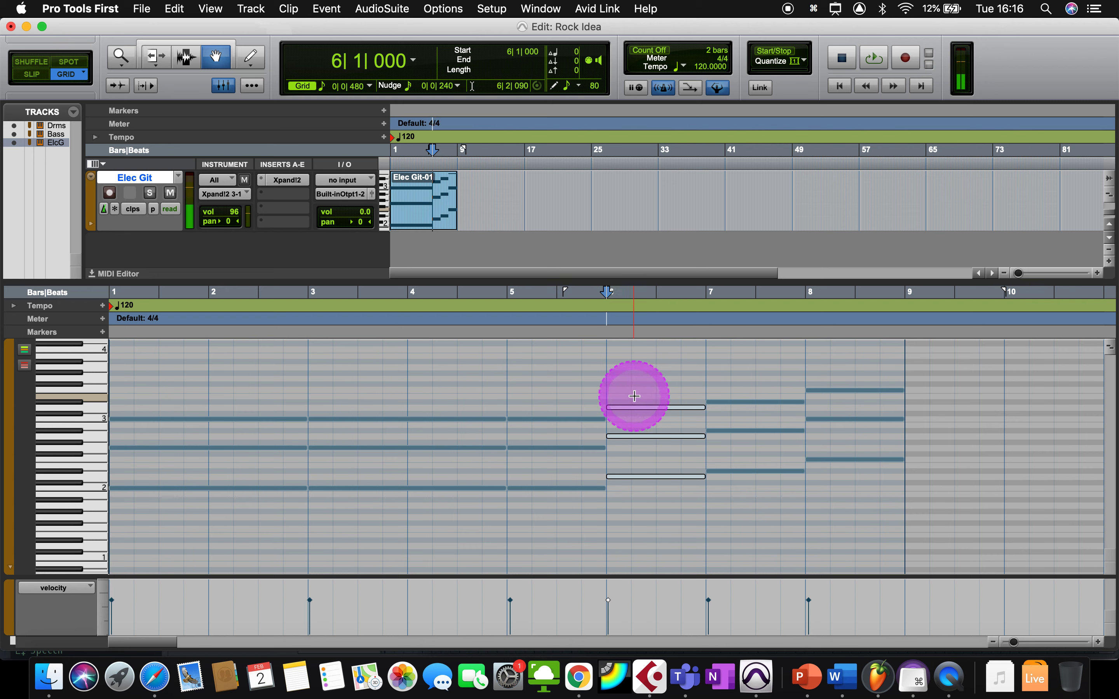
click(622, 435)
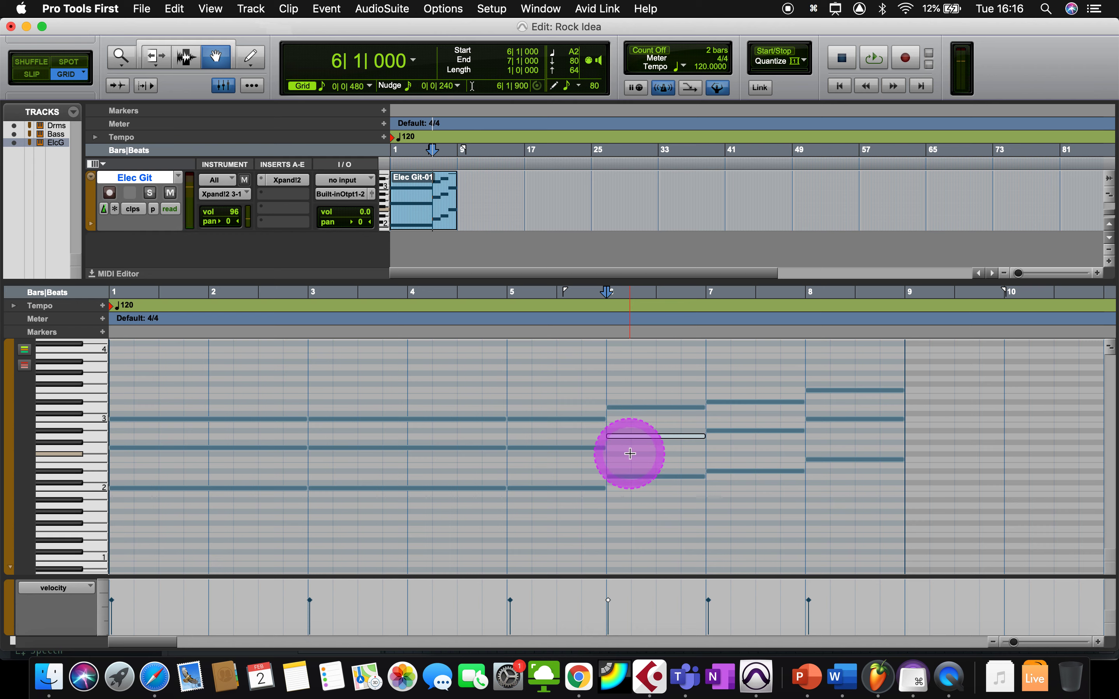
key(Down)
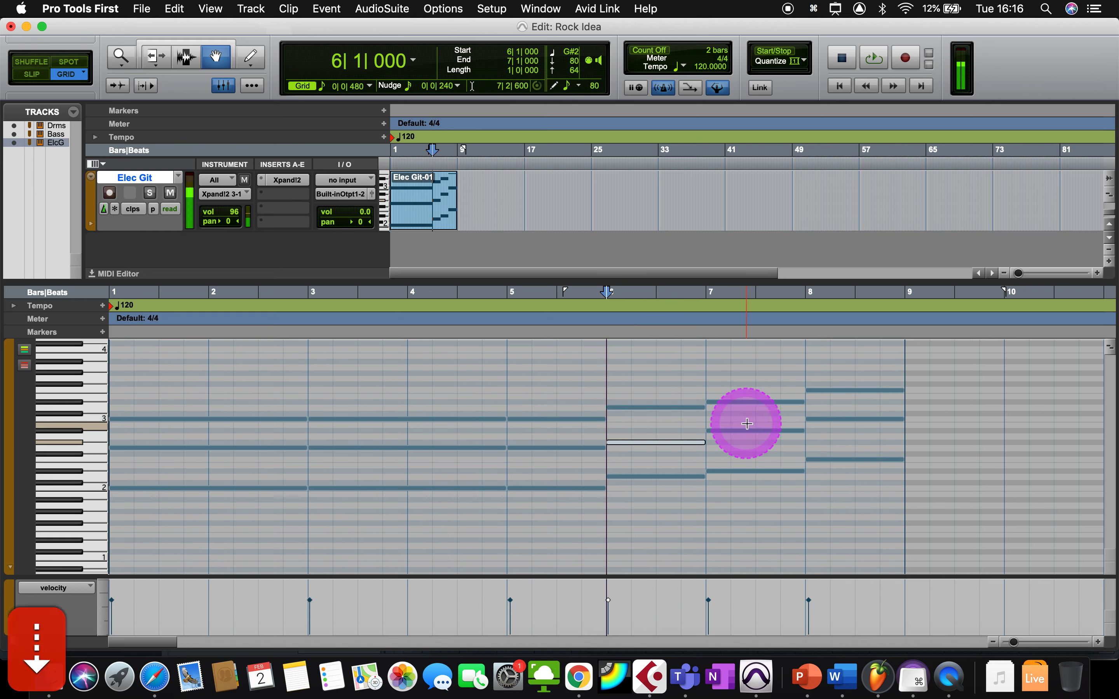
click(498, 322)
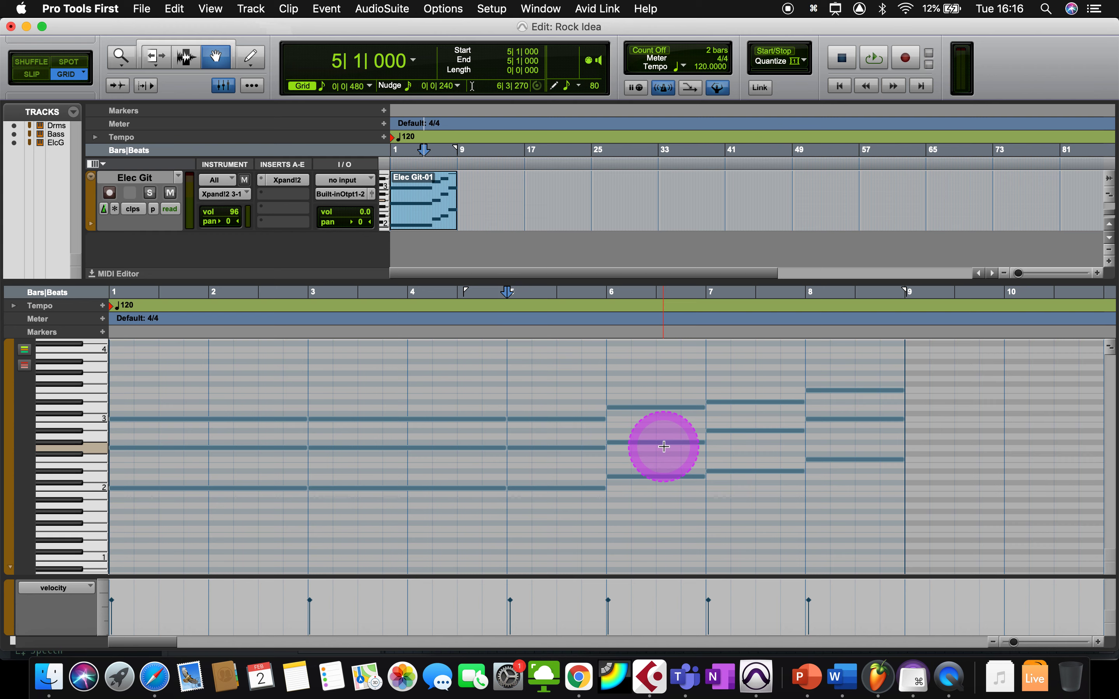
key(space)
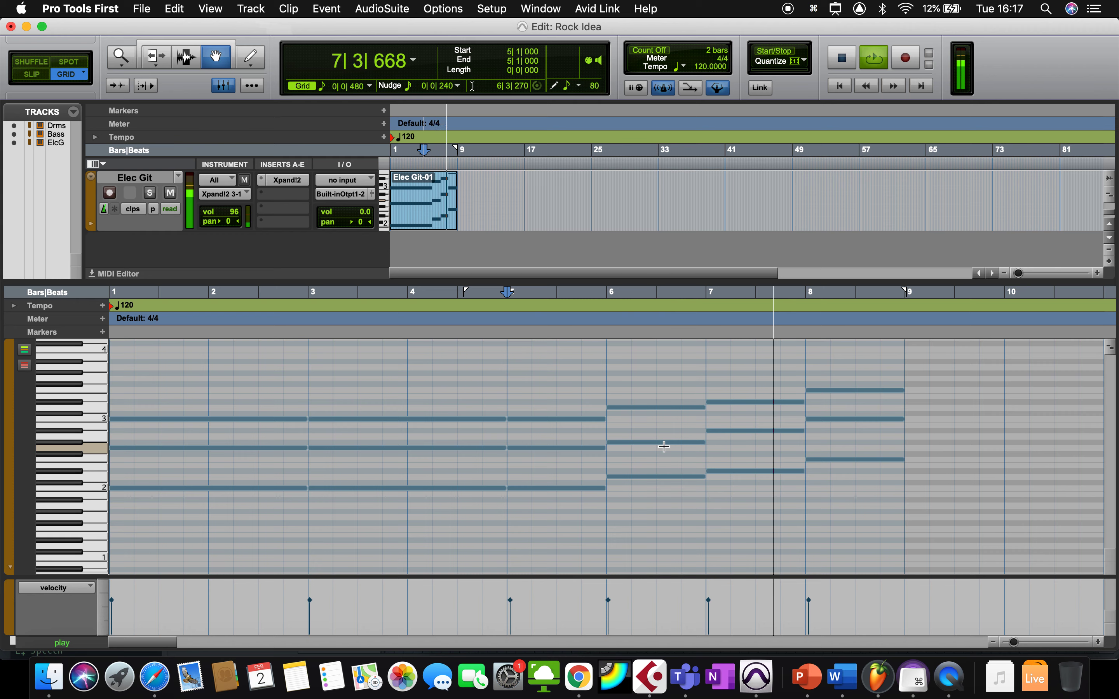
key(space)
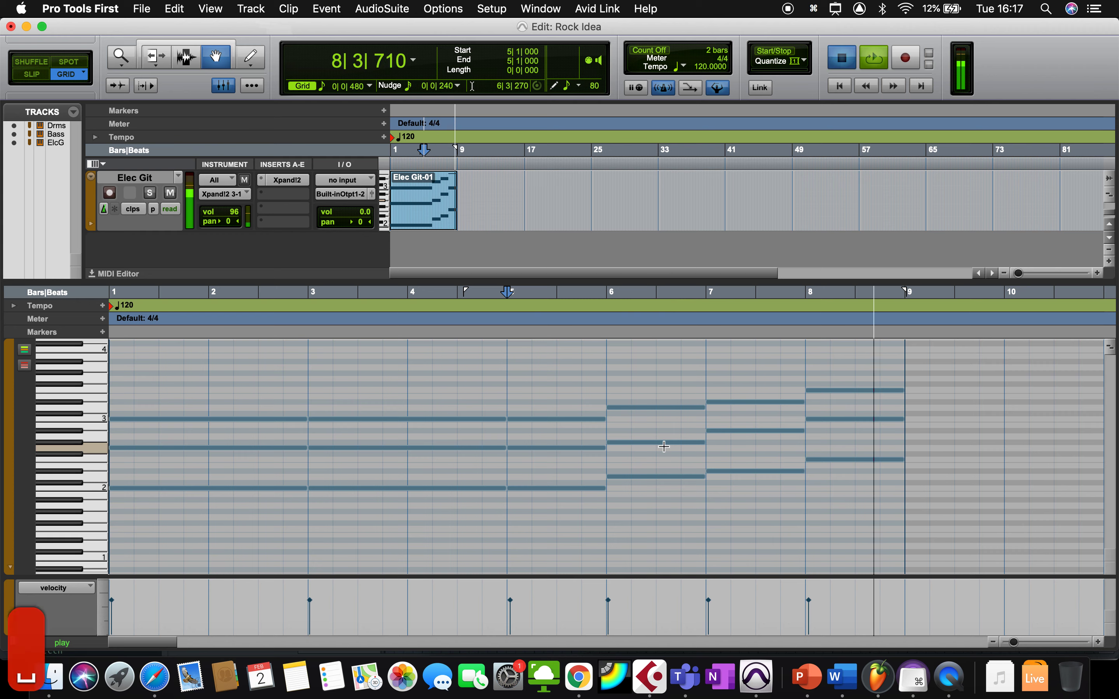
click(664, 446)
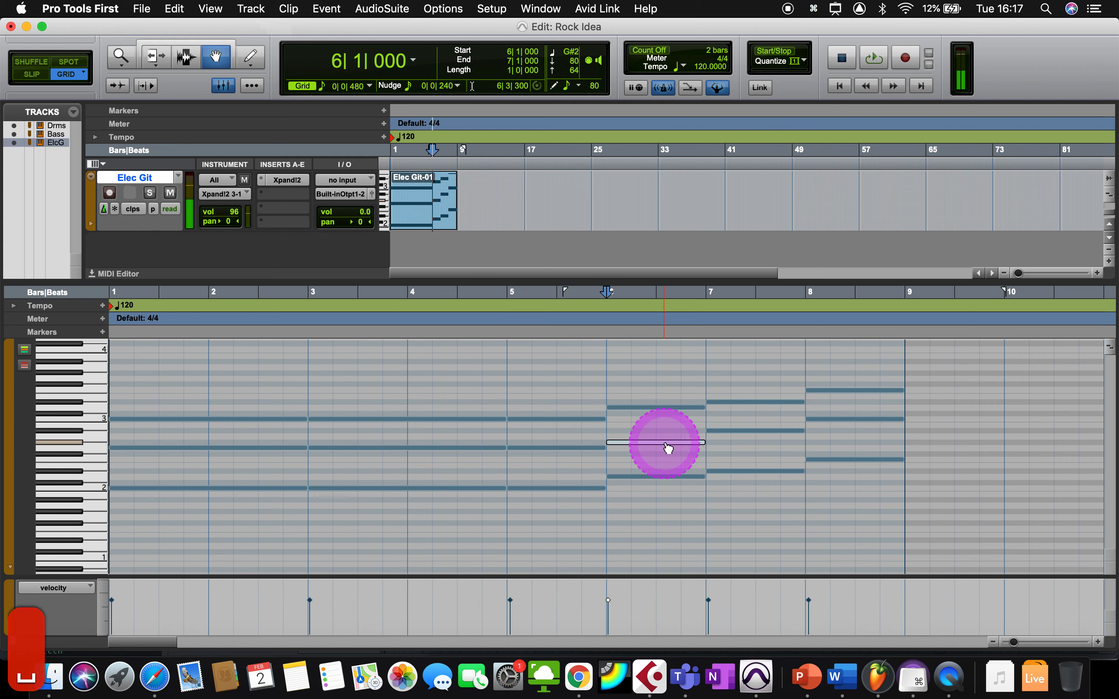
key(Up)
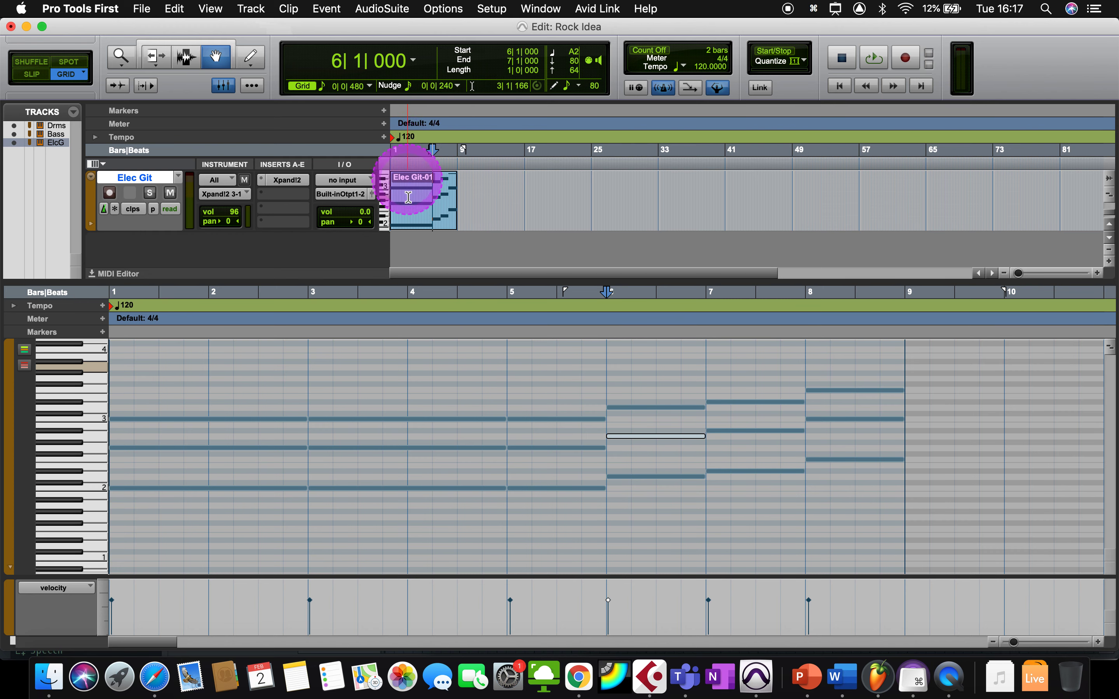
- Trim the end of the Bass clip to bar 9 and undo the accidental trim of the second Drums clip
scroll(415, 210, up, 5)
scroll(415, 210, down, 3)
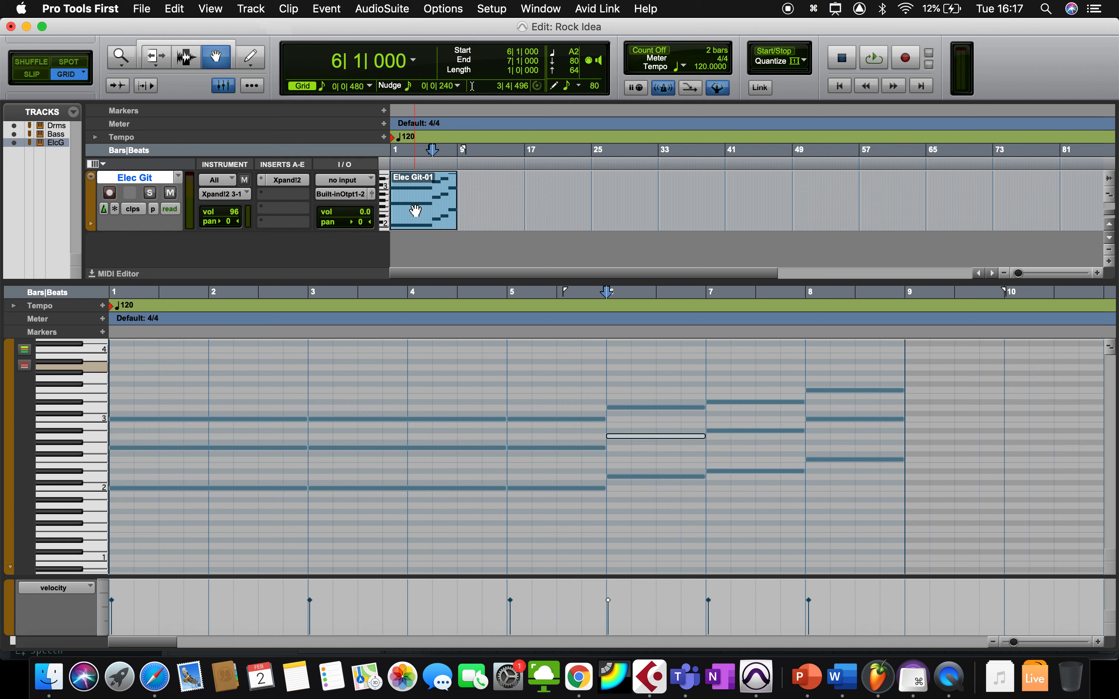
click(464, 152)
scroll(457, 196, up, 3)
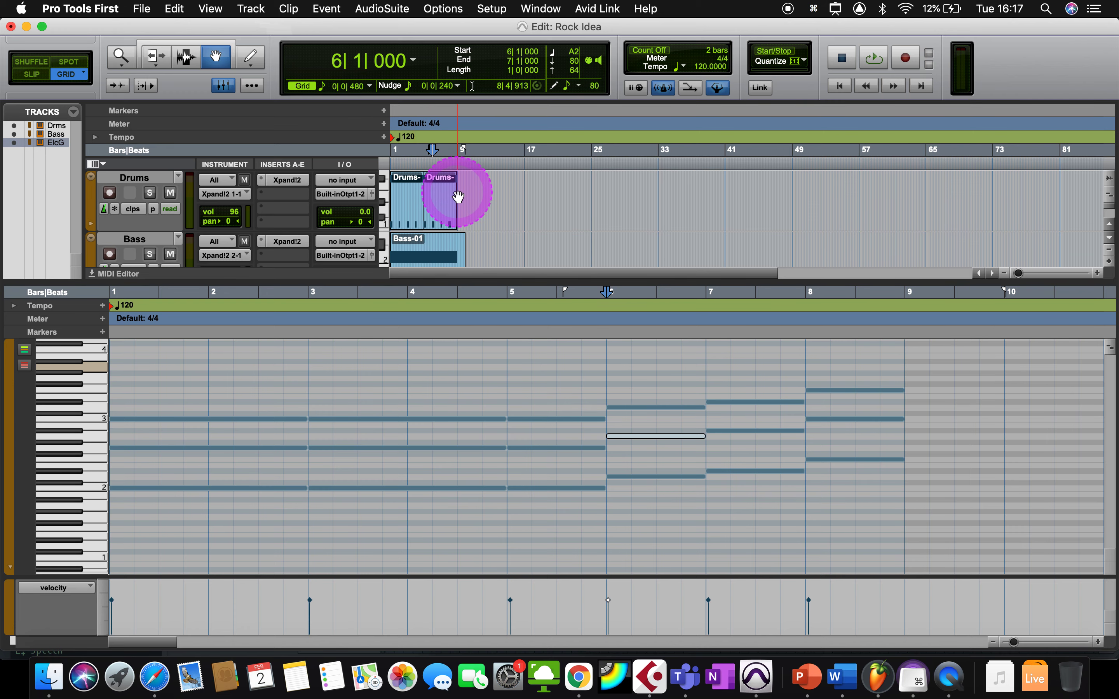
click(457, 197)
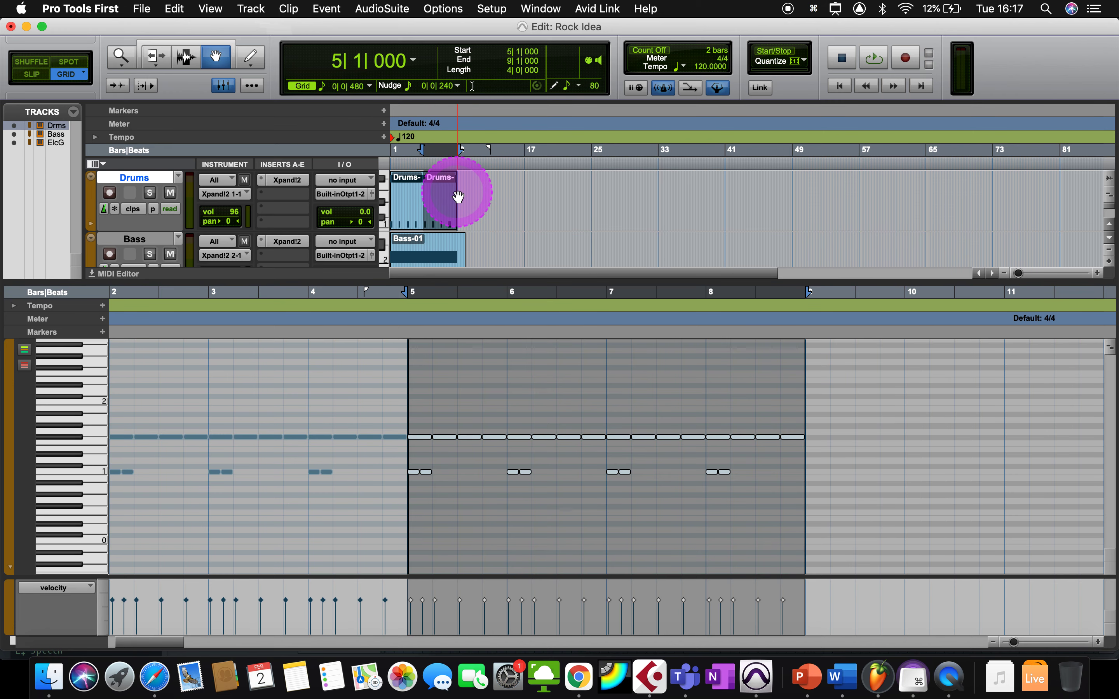
click(459, 249)
click(156, 56)
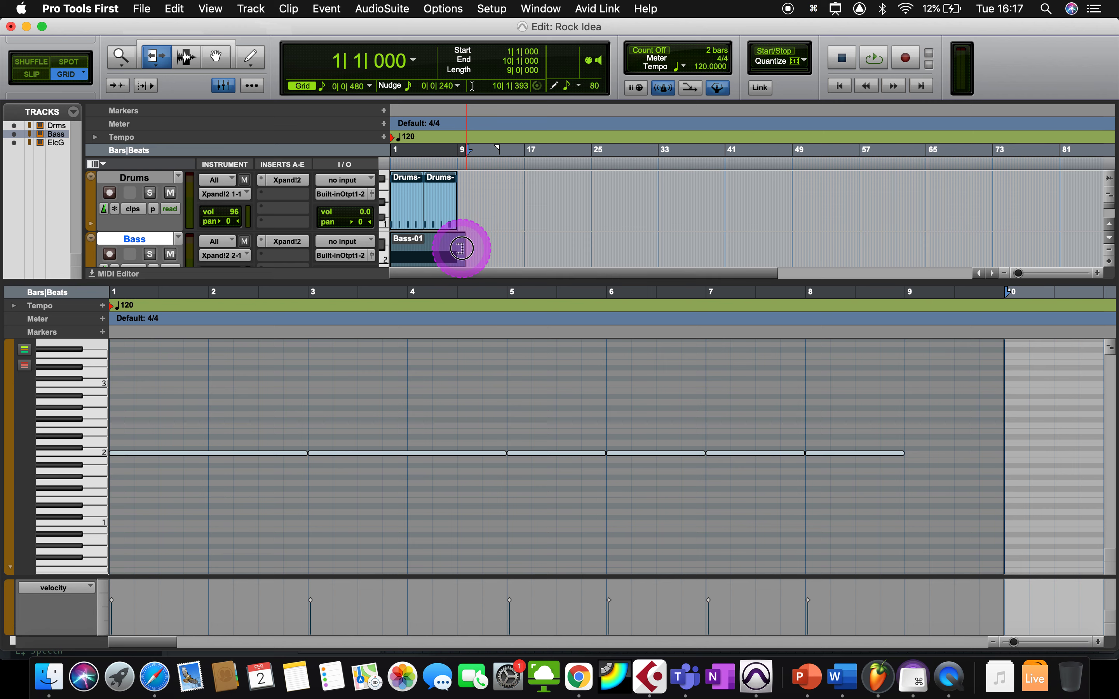
drag(461, 244, 500, 221)
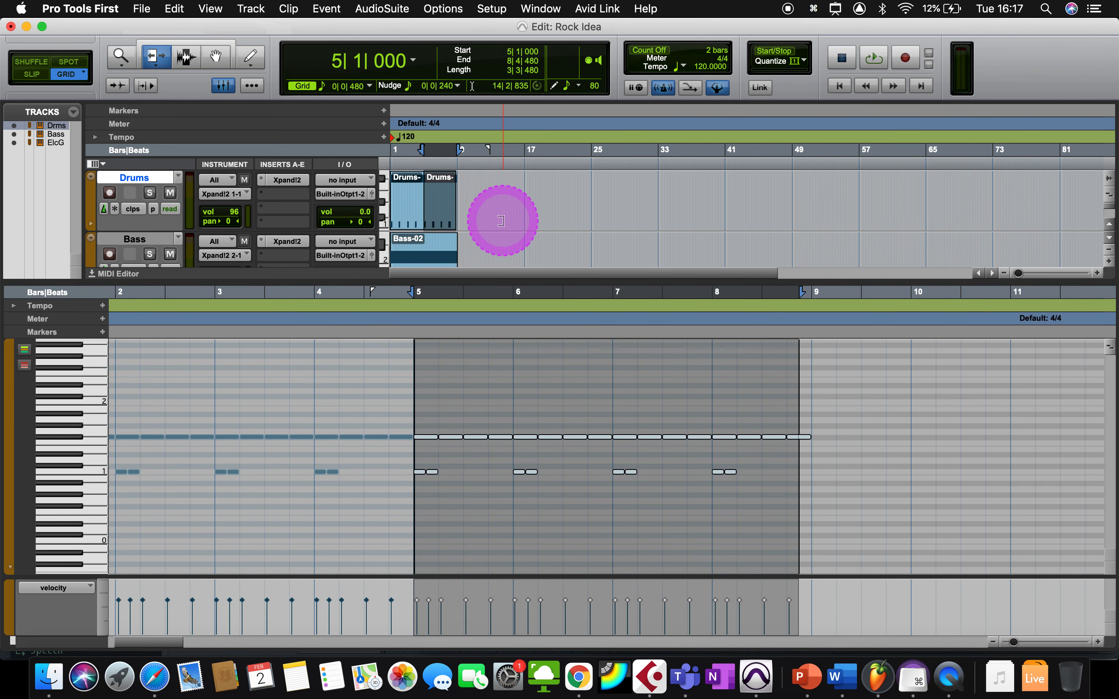
key(super+z)
key(super+z)
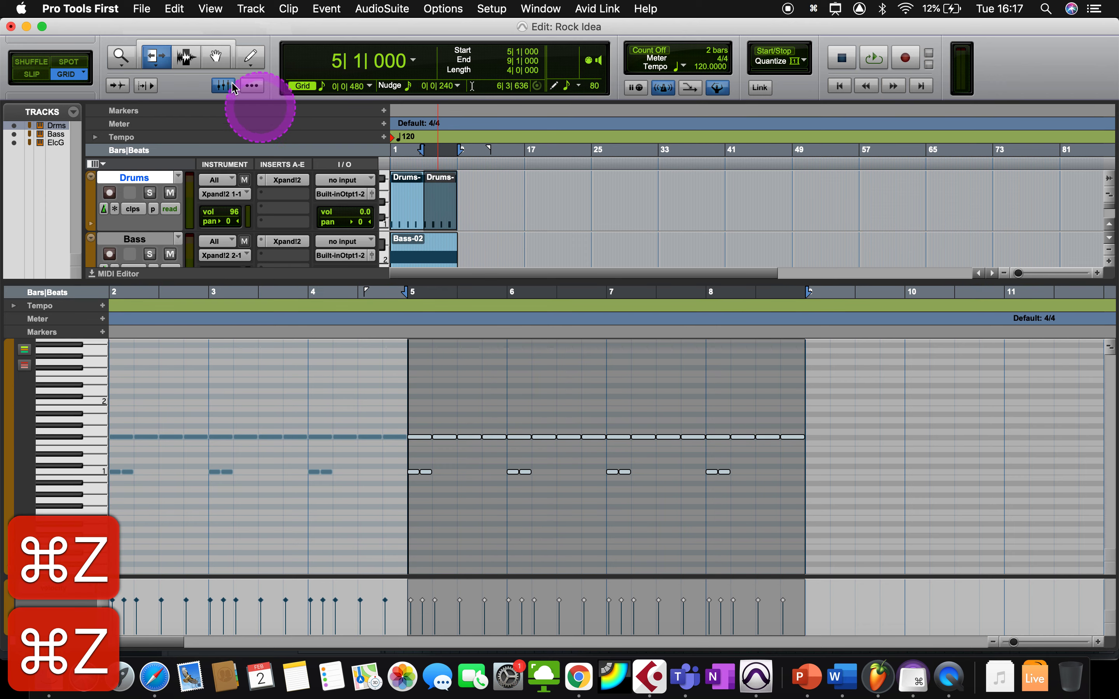
- Duplicate the second Drums clip so that the copy starts at bar 9
click(216, 55)
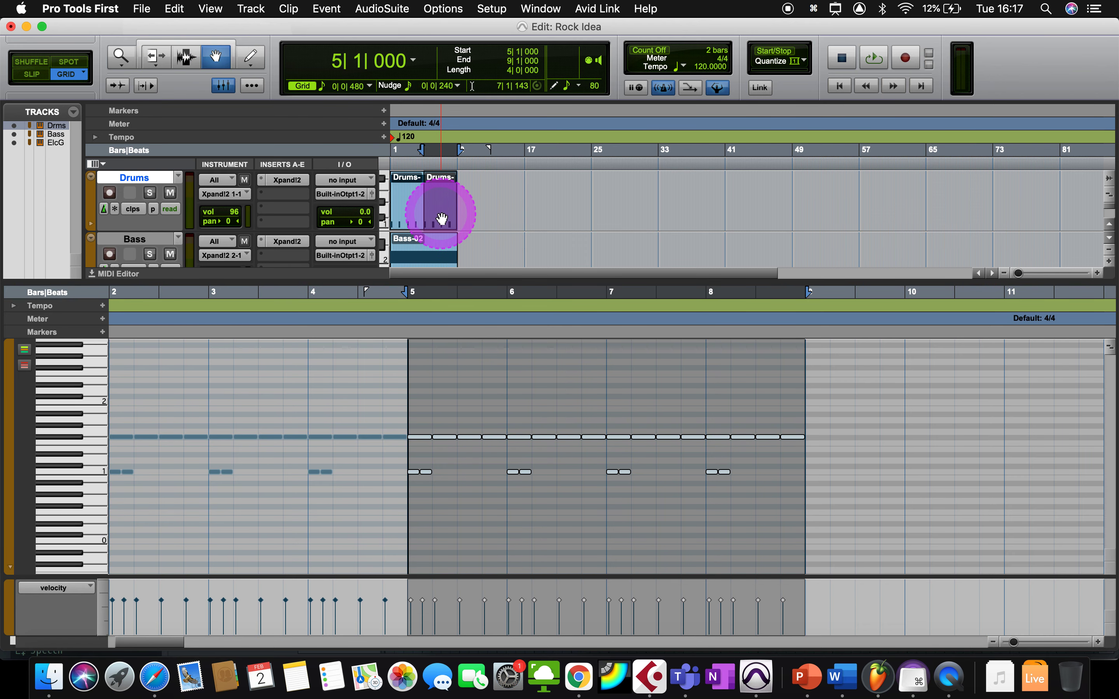
key(super+d)
- Trim the end of the Bass clip back to 9|1|000 so it lines up with the Elec Git clip
click(434, 251)
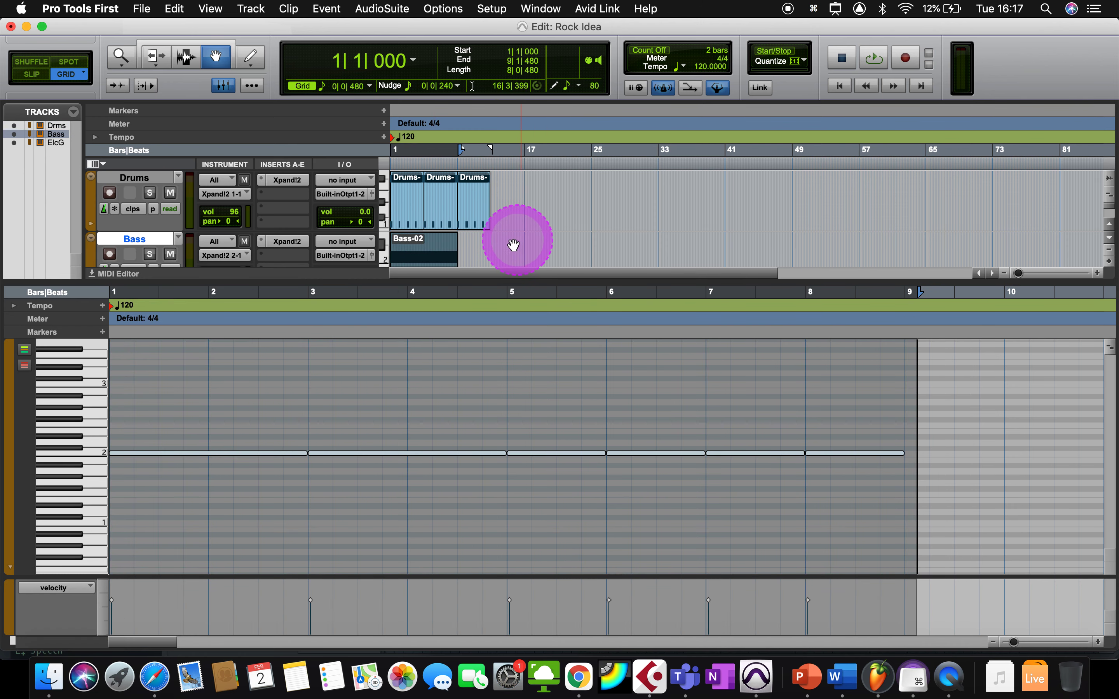
key(super+bracketright)
key(super+bracketright)
key(super+bracketright)
key(super+bracketright)
key(super+bracketright)
key(super+bracketright)
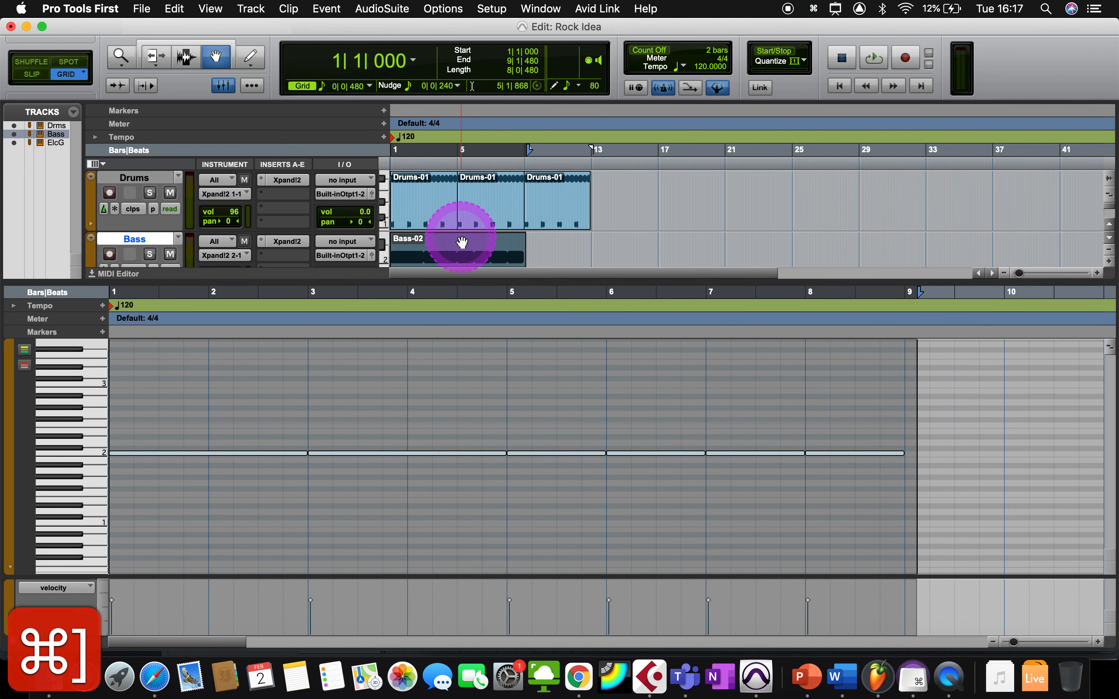
scroll(656, 265, right, 20)
scroll(656, 265, down, 5)
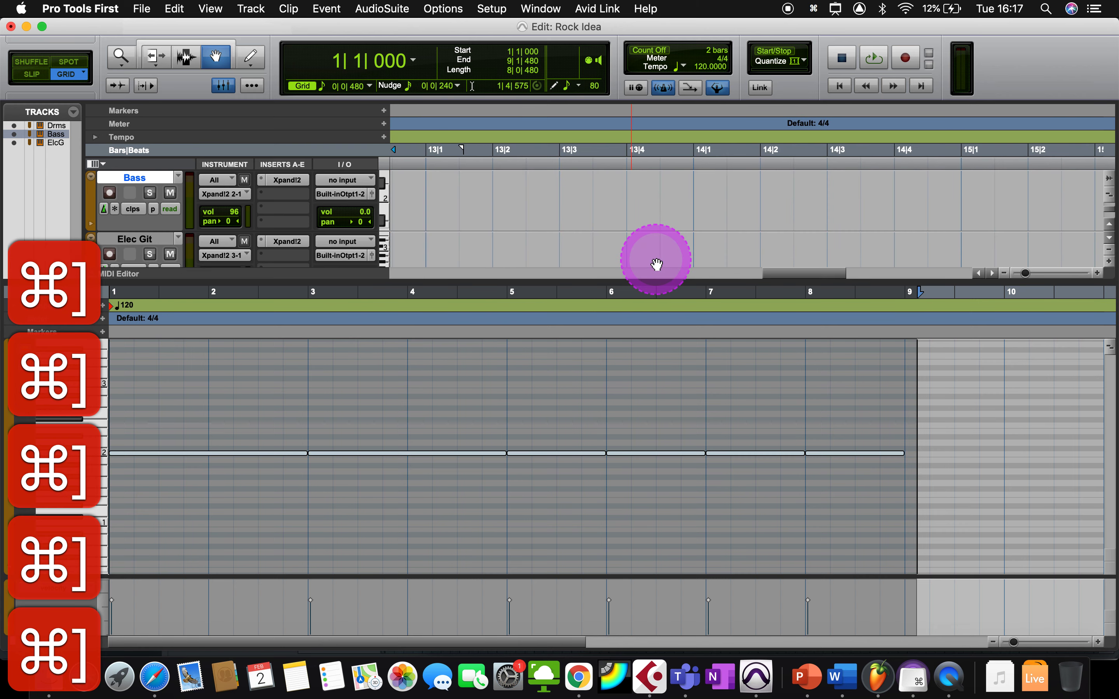
scroll(656, 265, left, 15)
scroll(656, 264, up, 5)
scroll(657, 265, right, 8)
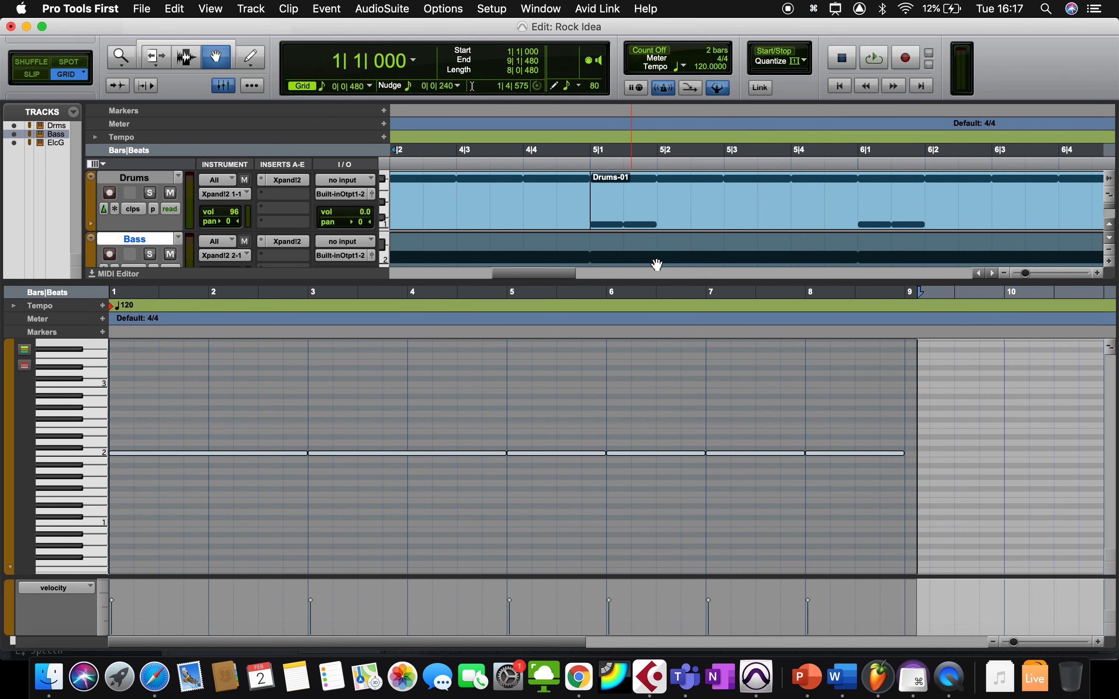
scroll(656, 265, down, 2)
scroll(657, 265, right, 5)
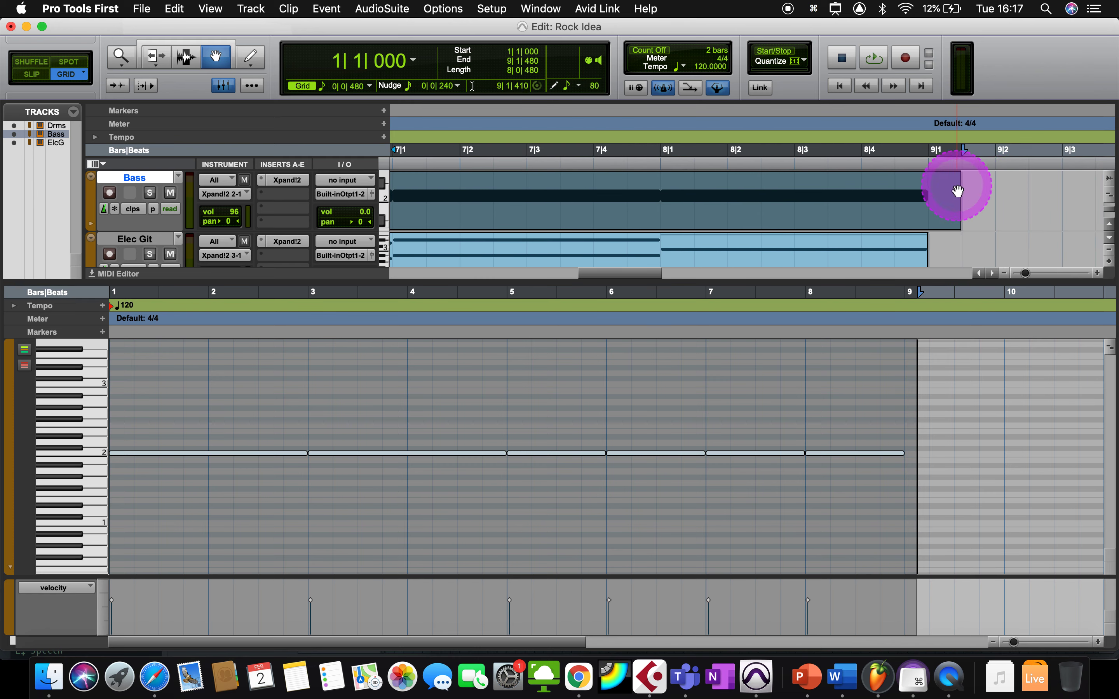
click(152, 59)
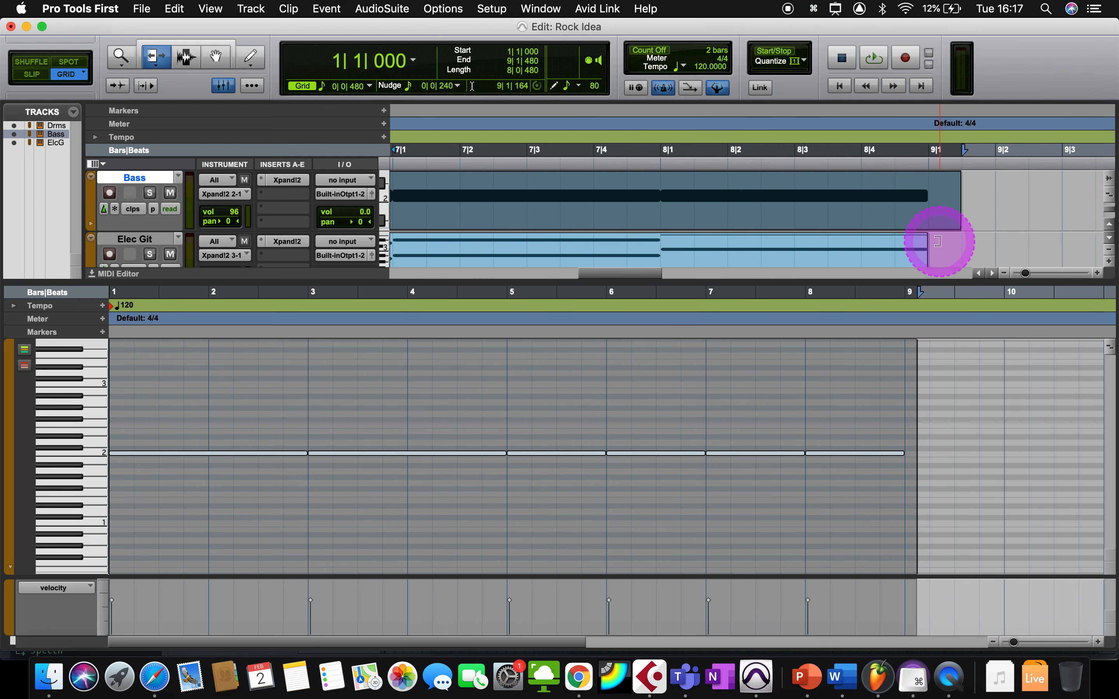
drag(954, 197, 928, 194)
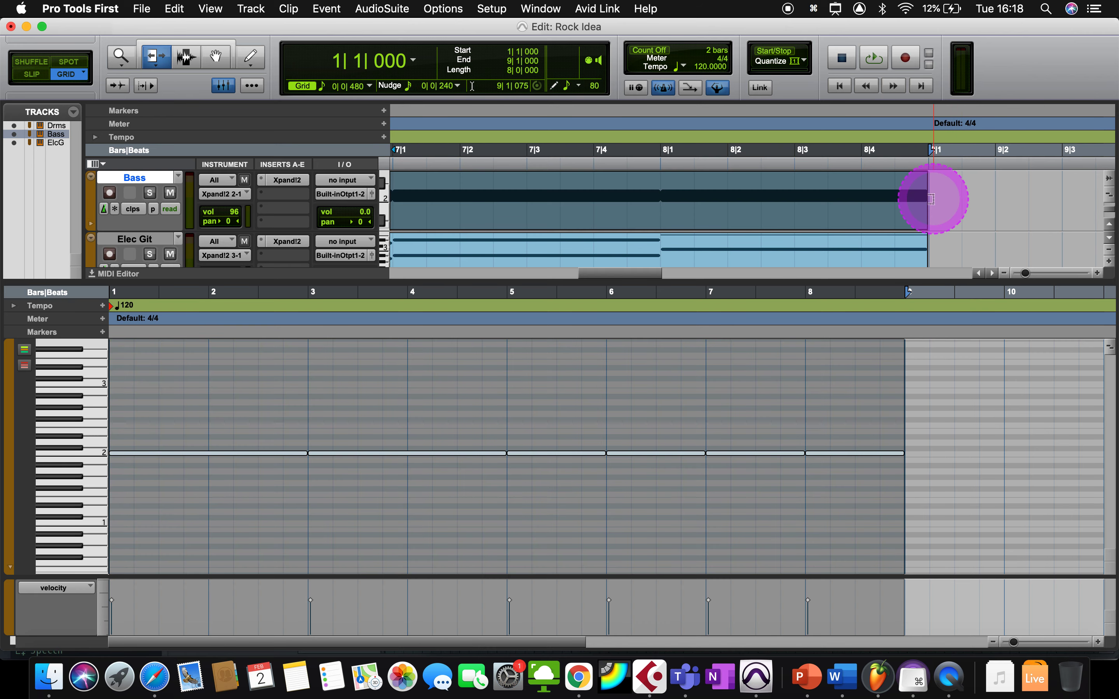
- Raise the first F#1 note of the Drums clip at bar 9 seven semitones and play from bar 9
click(216, 56)
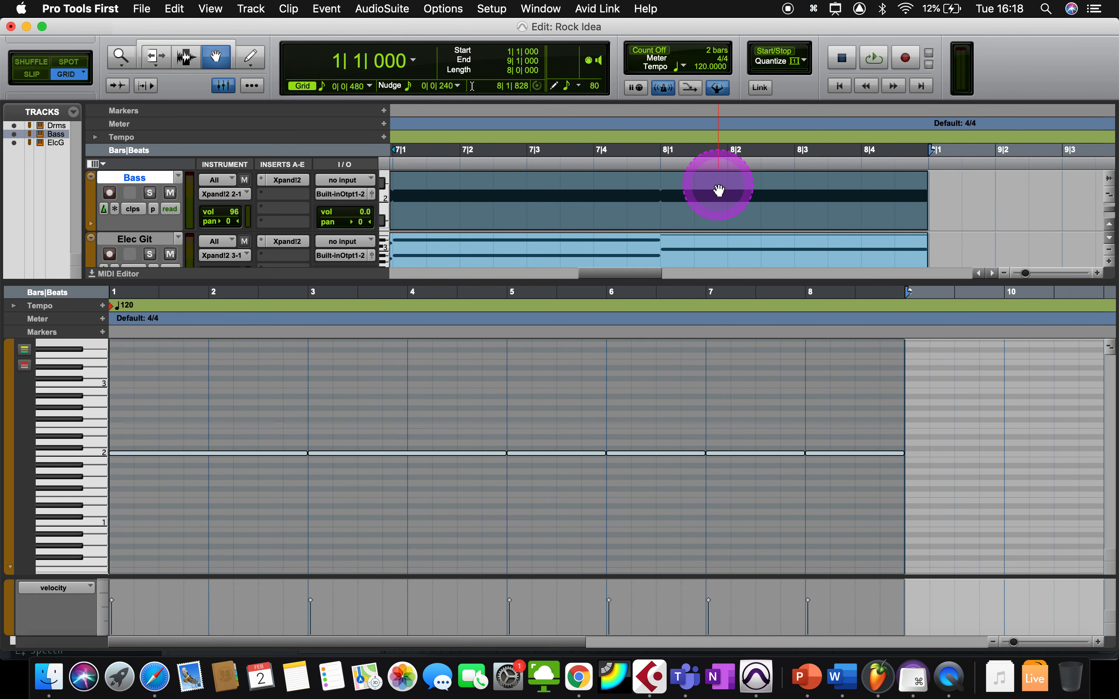
click(798, 352)
scroll(800, 366, up, 2)
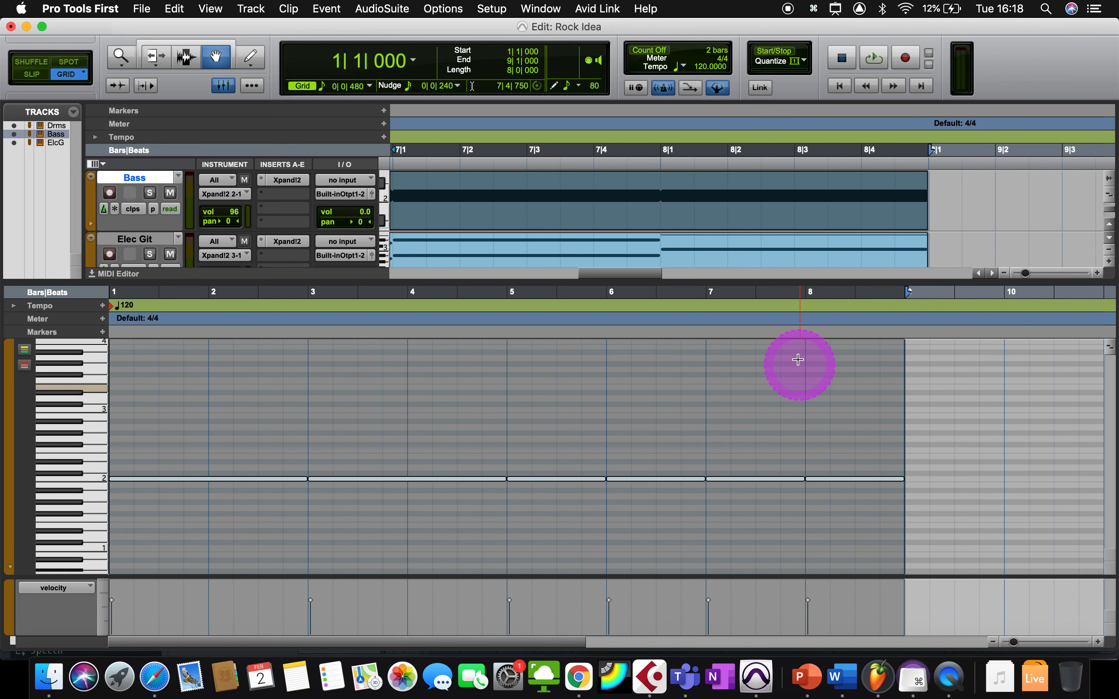
scroll(739, 200, up, 3)
click(936, 207)
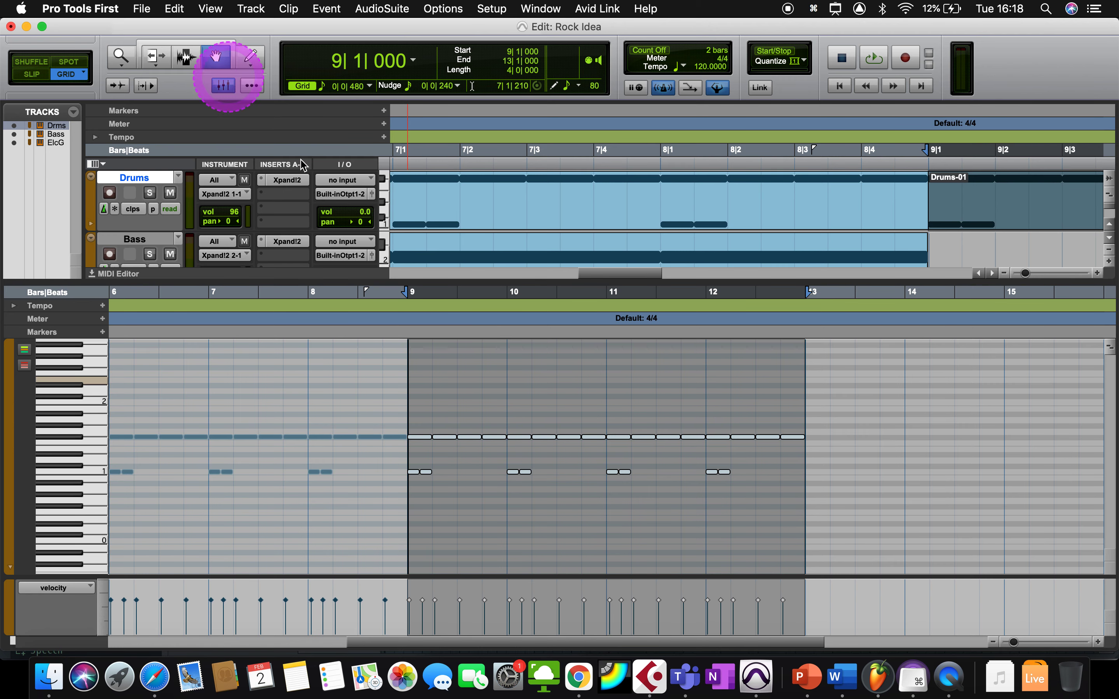
click(423, 438)
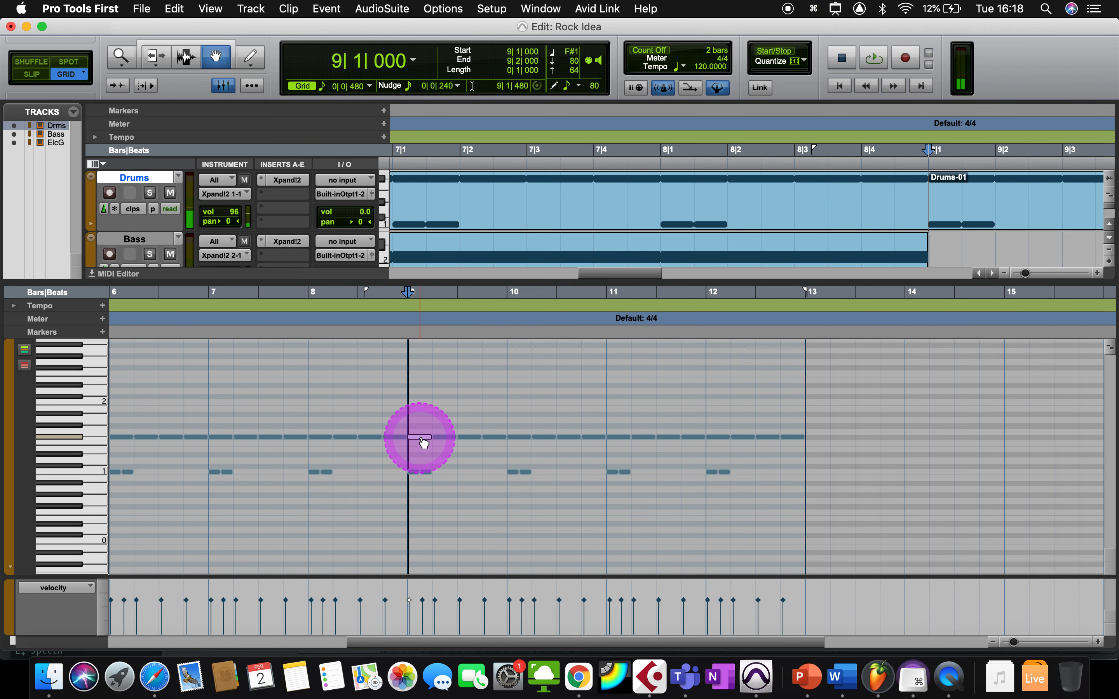
key(Up)
key(Up)
key(Up)
key(Up)
key(Up)
key(Up)
key(Up)
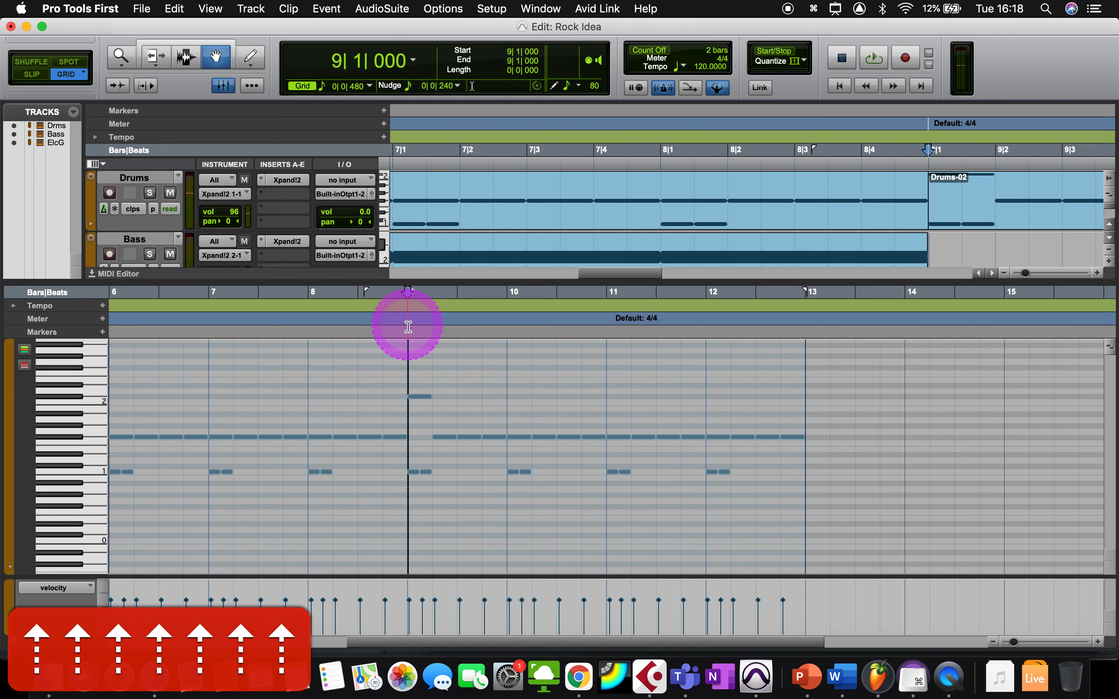
key(space)
key(space)
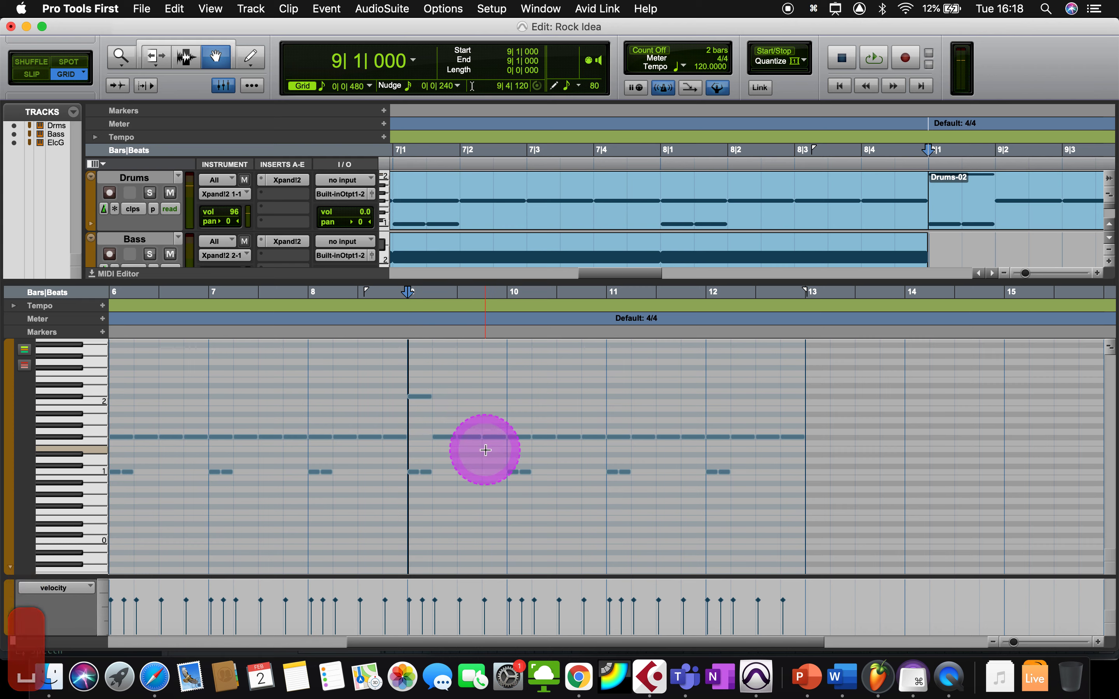
- Set the grid to 1/8 note and draw C1 drum notes at 9|2|480, 9|3|000, 9|3|480 and 9|4|480
click(250, 55)
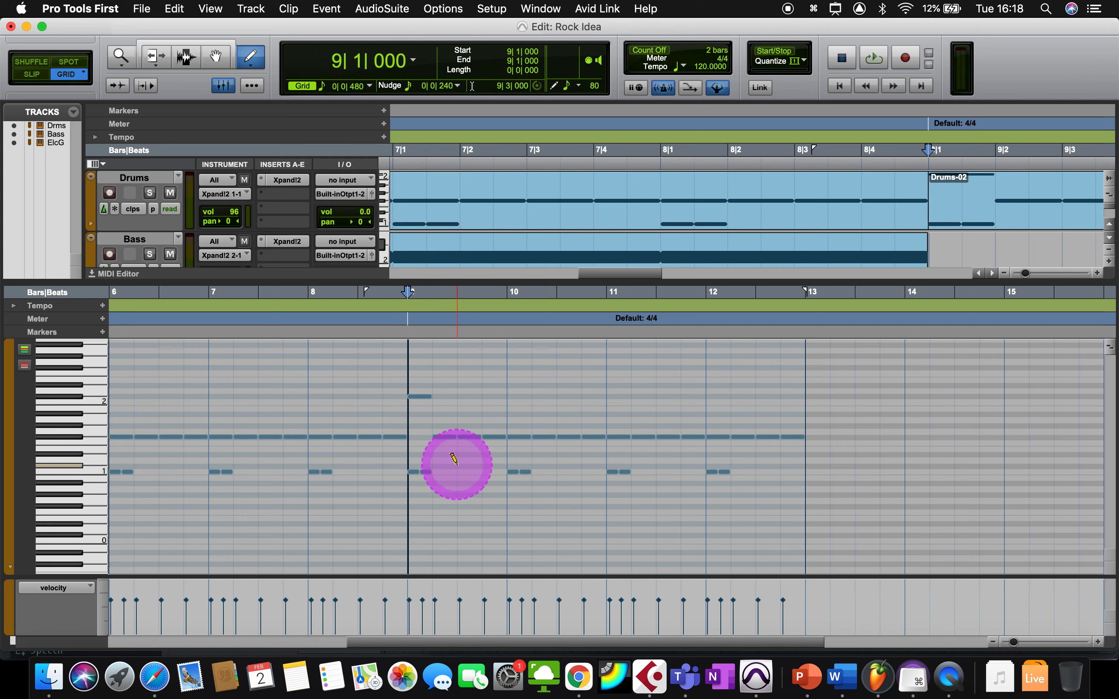
key(super+bracketright)
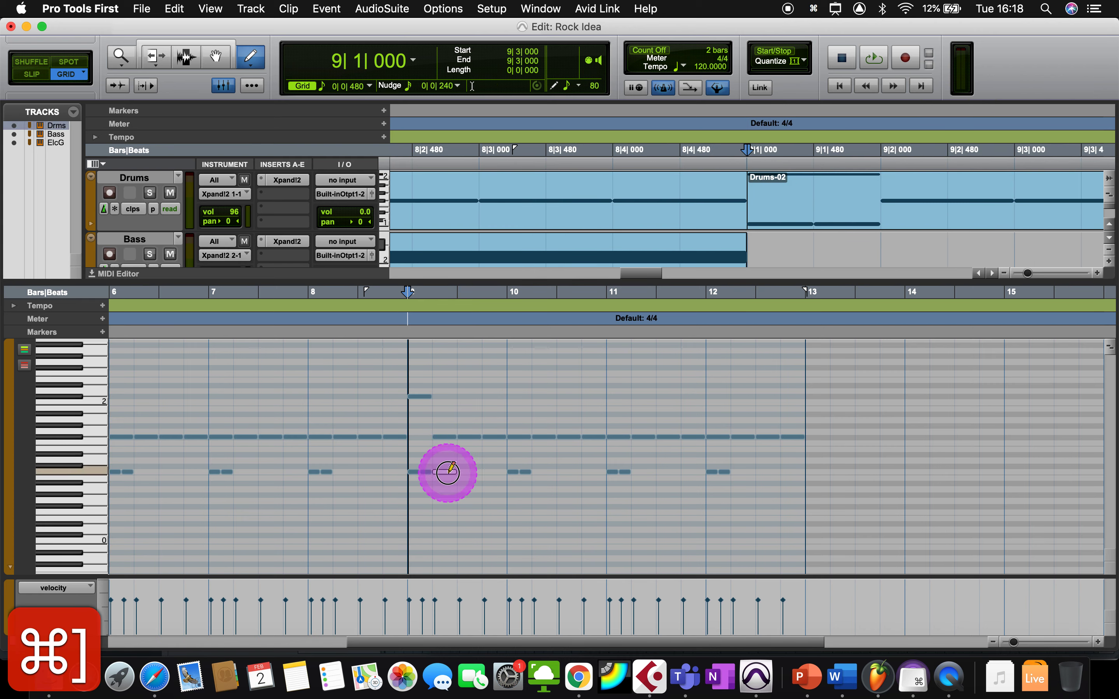
drag(448, 472, 467, 474)
key(super+bracketright)
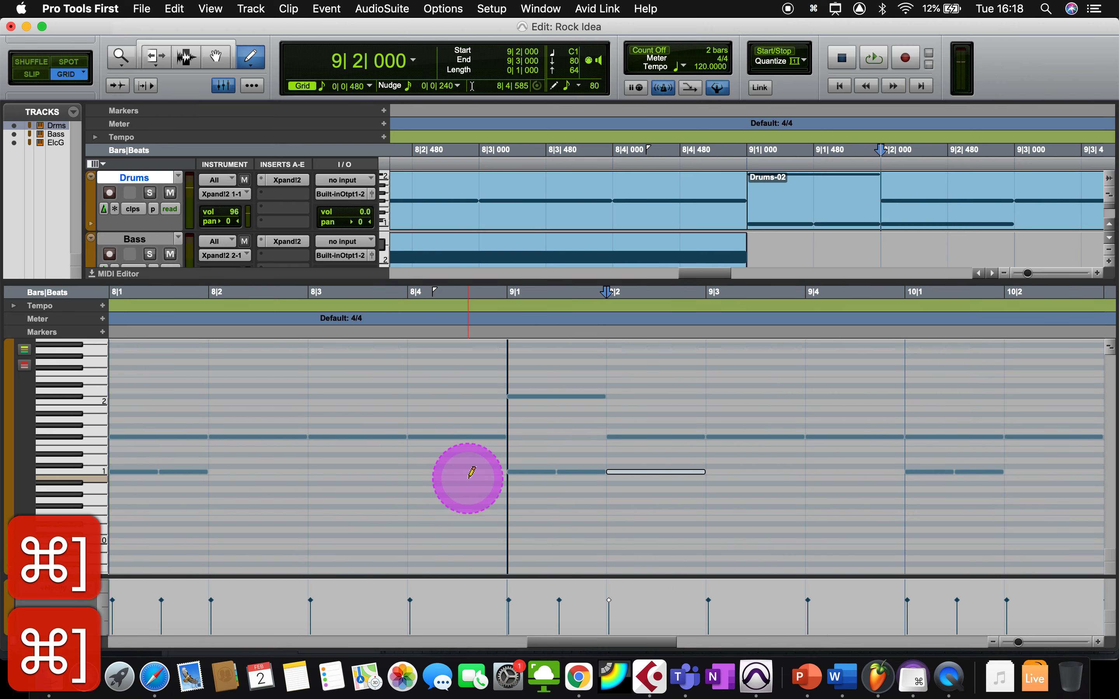
drag(612, 472, 656, 466)
click(326, 88)
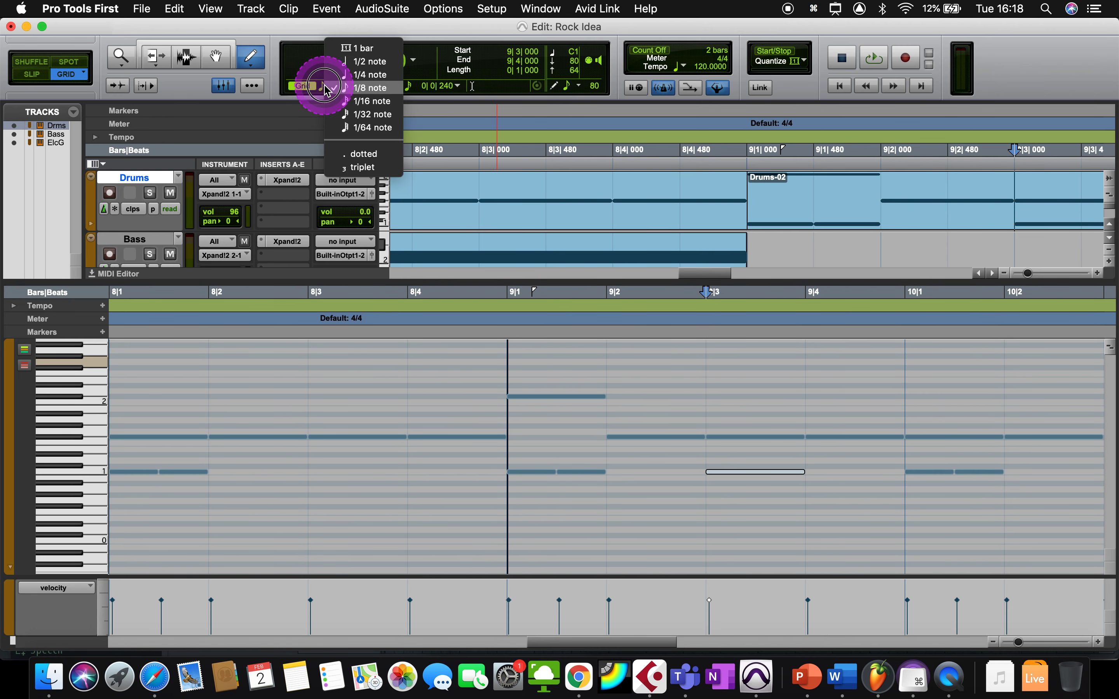
click(356, 88)
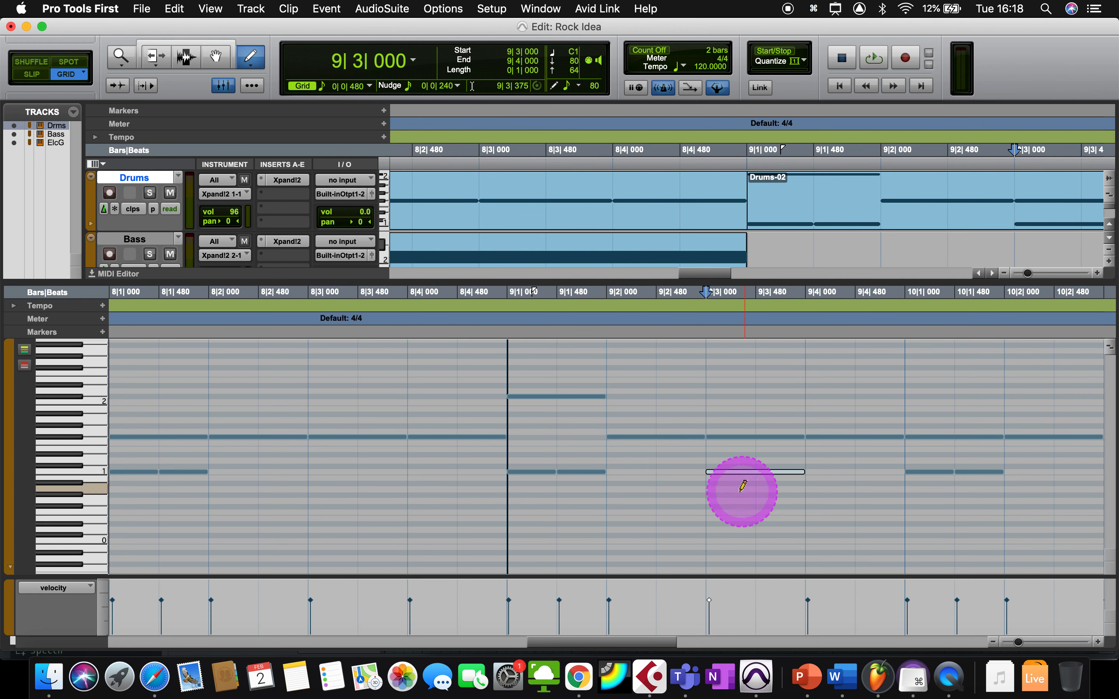
mouse_move(758, 474)
mouse_down()
mouse_move(693, 469)
mouse_move(775, 479)
mouse_up()
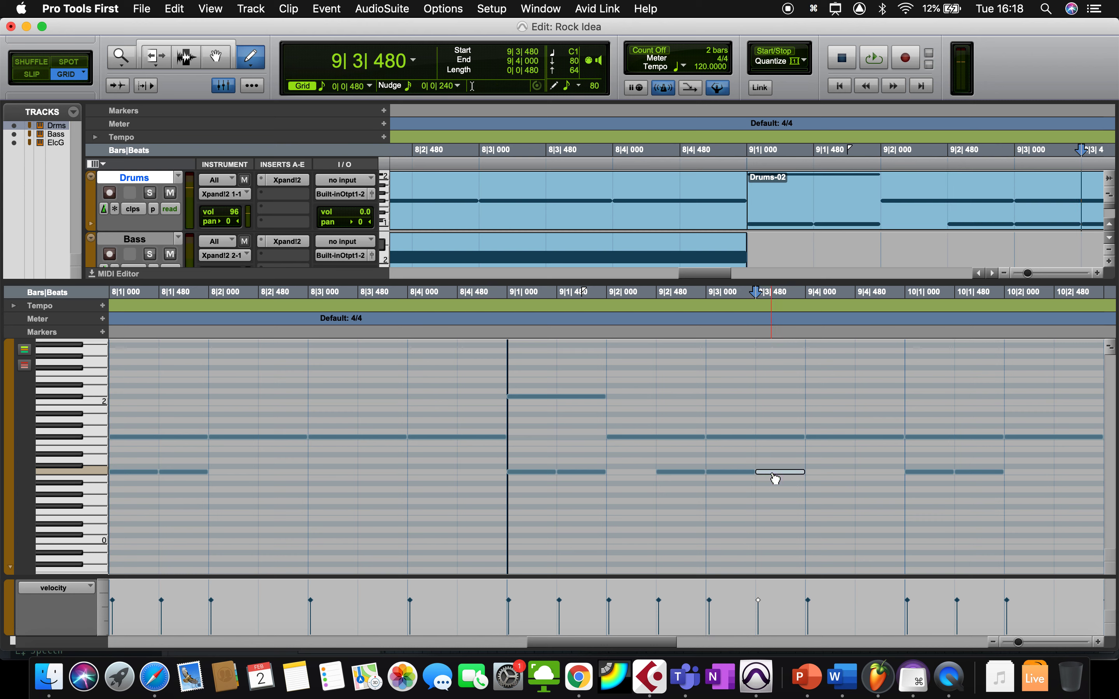
click(878, 472)
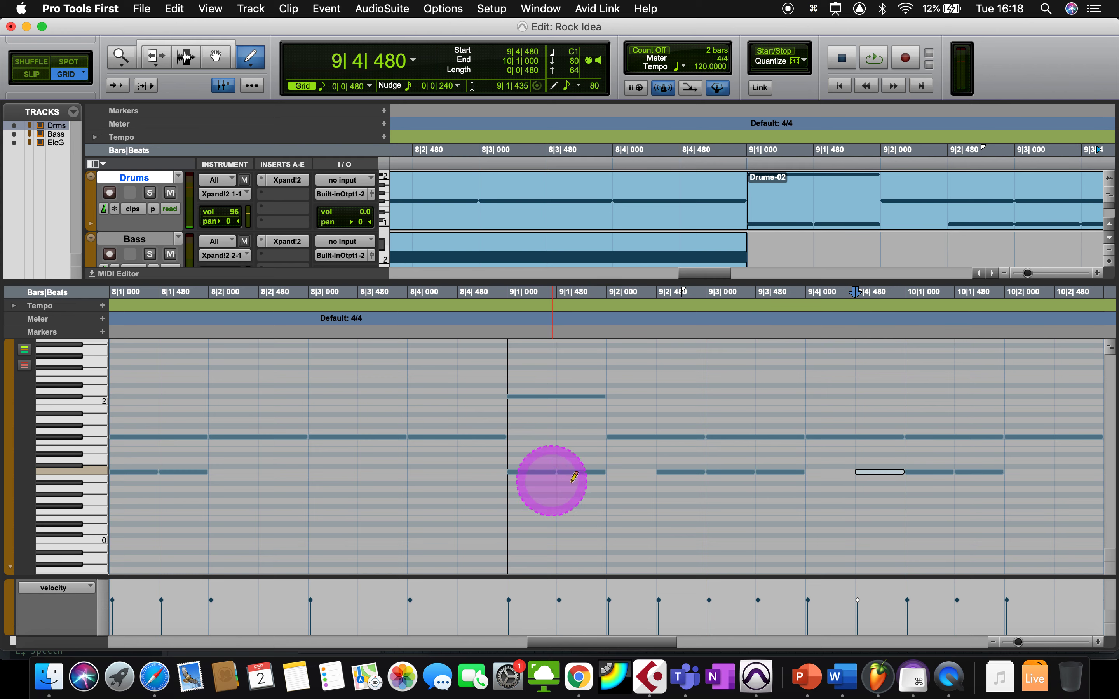
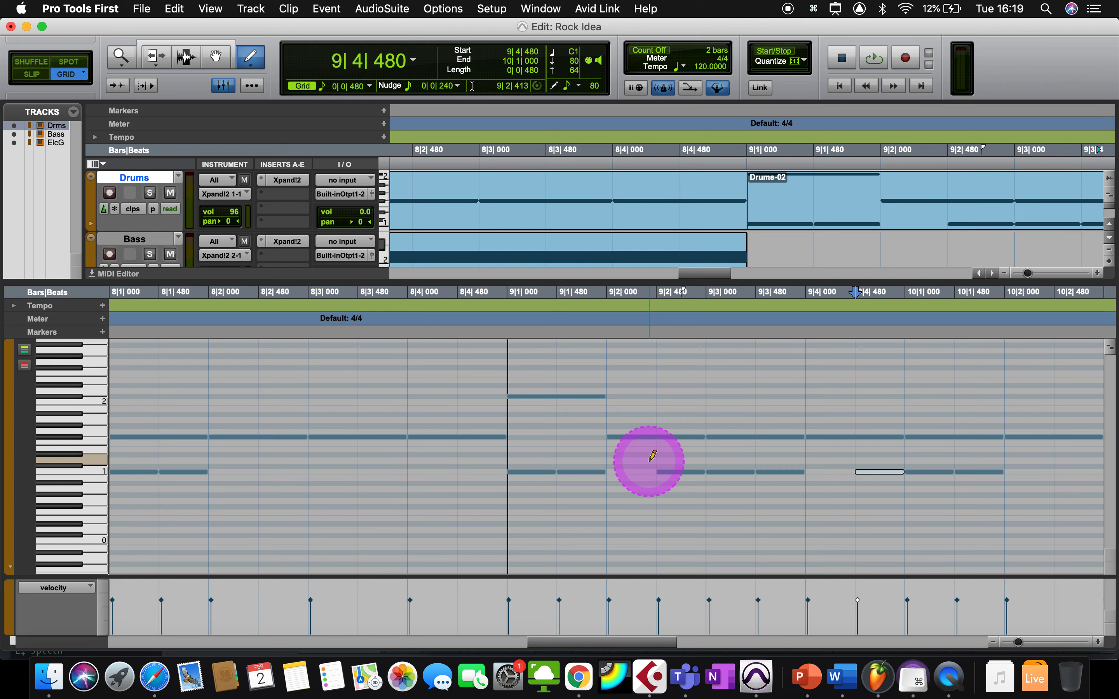
- Draw D1 eighth notes on beats 2 and 4 of bars 9 and 10, plus C1 notes at 10|2|480, 10|3|000 and 10|3|480
click(631, 461)
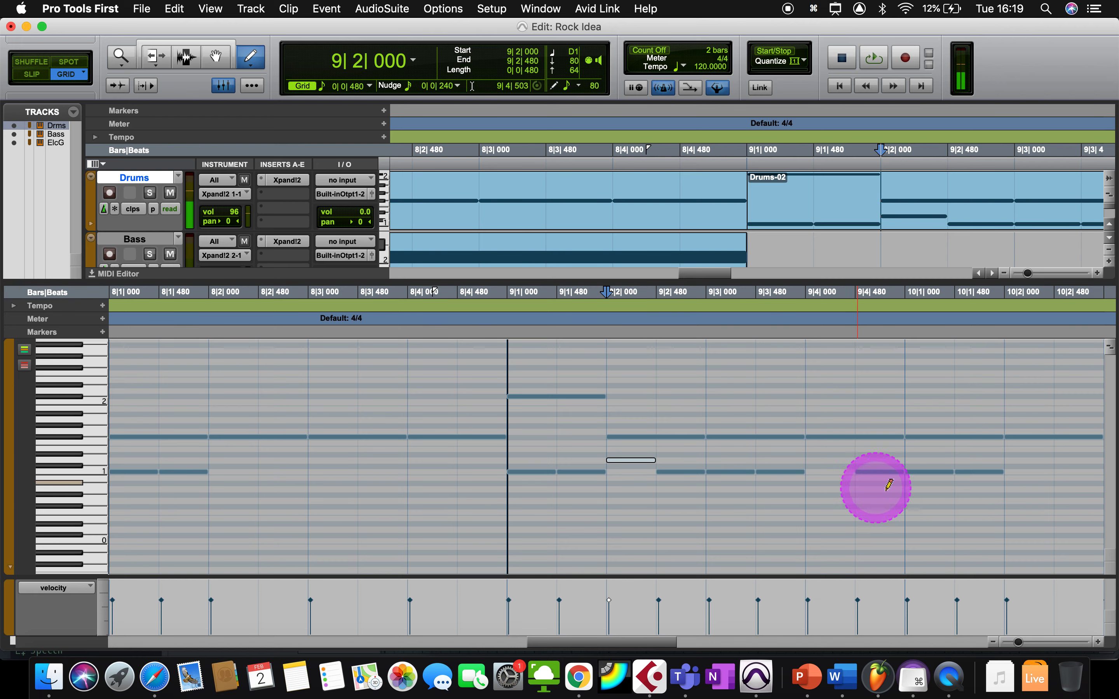
click(819, 460)
scroll(865, 490, right, 7)
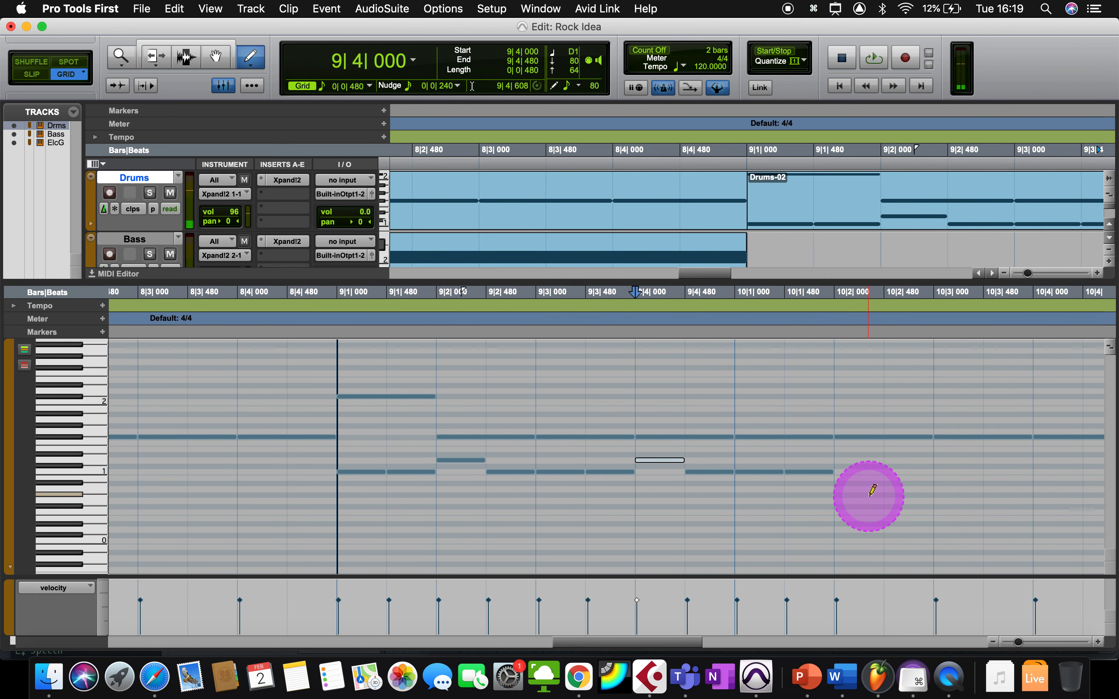
click(691, 460)
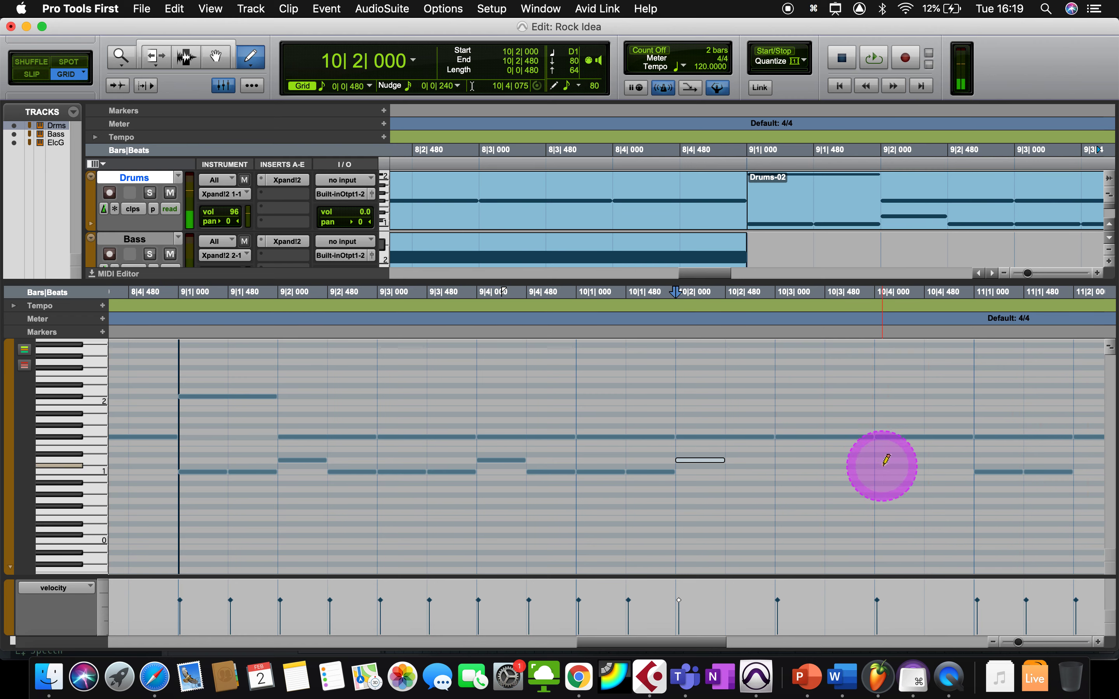
drag(900, 470, 894, 461)
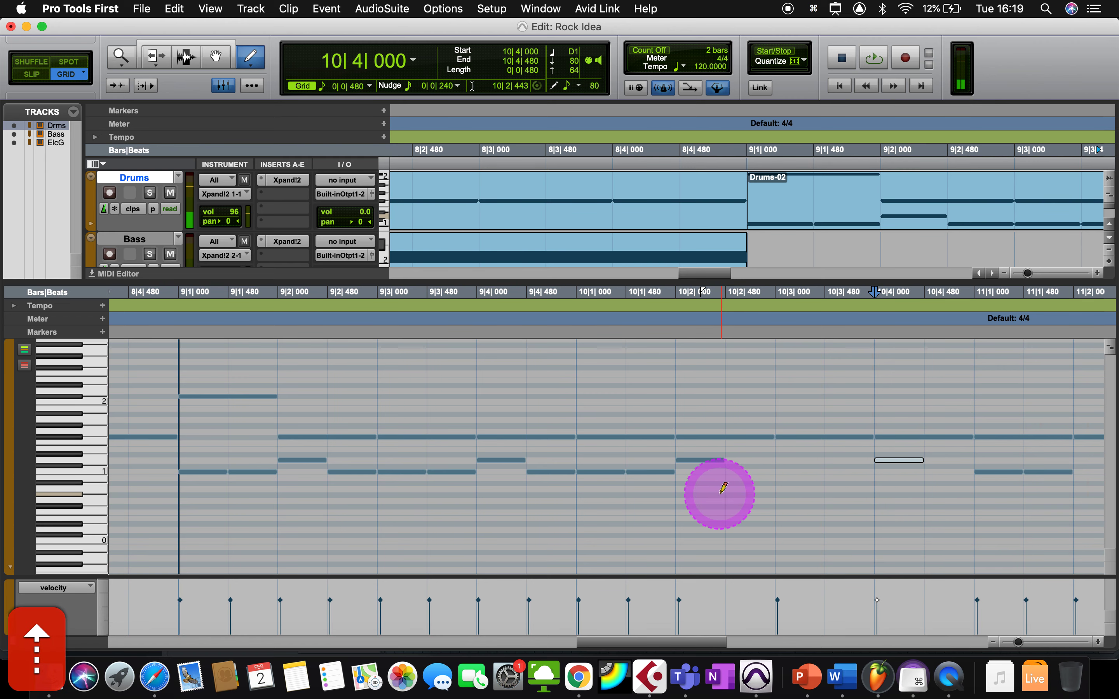
click(740, 472)
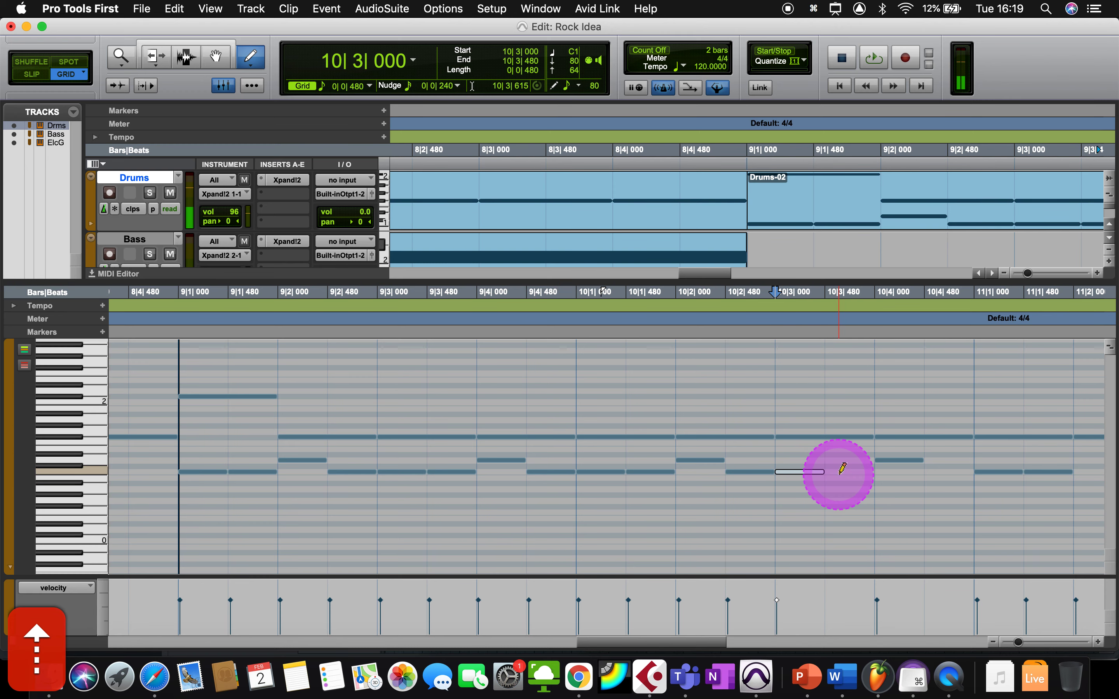
- Draw D1 eighth notes on beats 2 and 4 of bar 11, plus C1 notes at 10|4|480, 11|2|480, 11|3|000, 11|3|480 and 11|4|480
scroll(842, 479, right, 10)
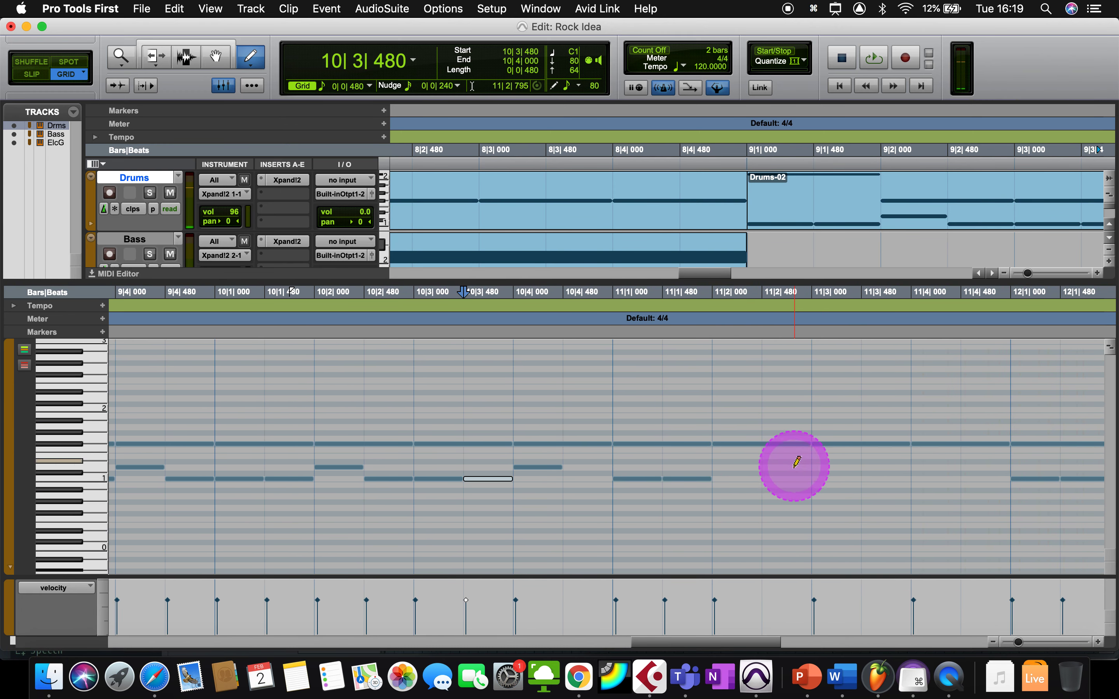
click(732, 467)
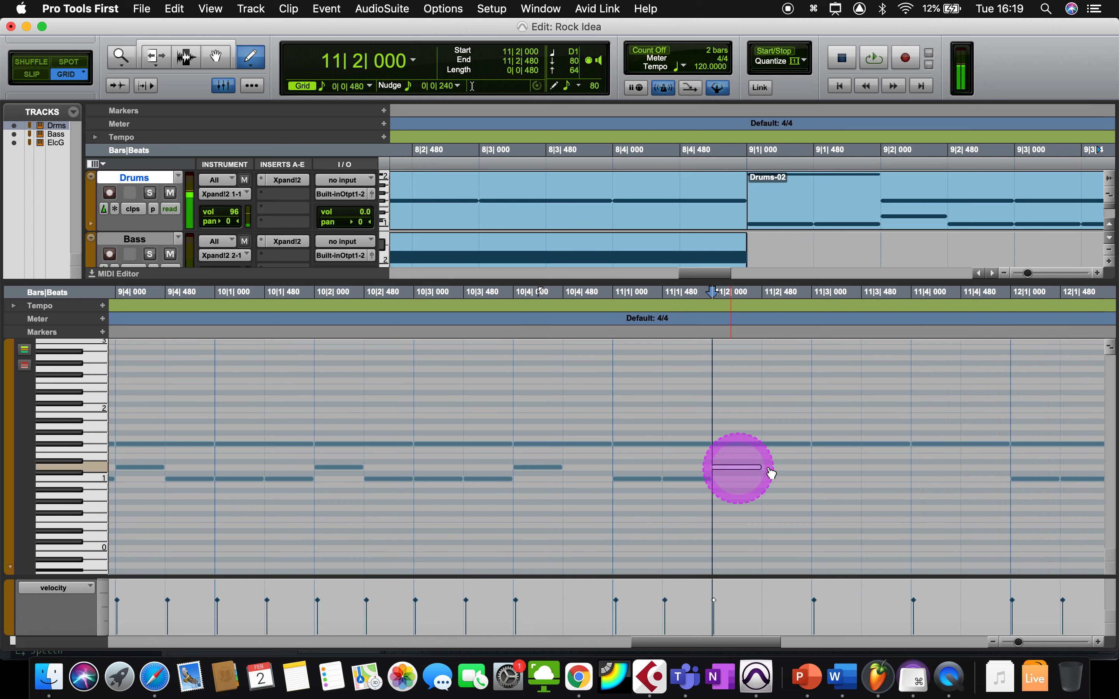
click(914, 469)
click(782, 481)
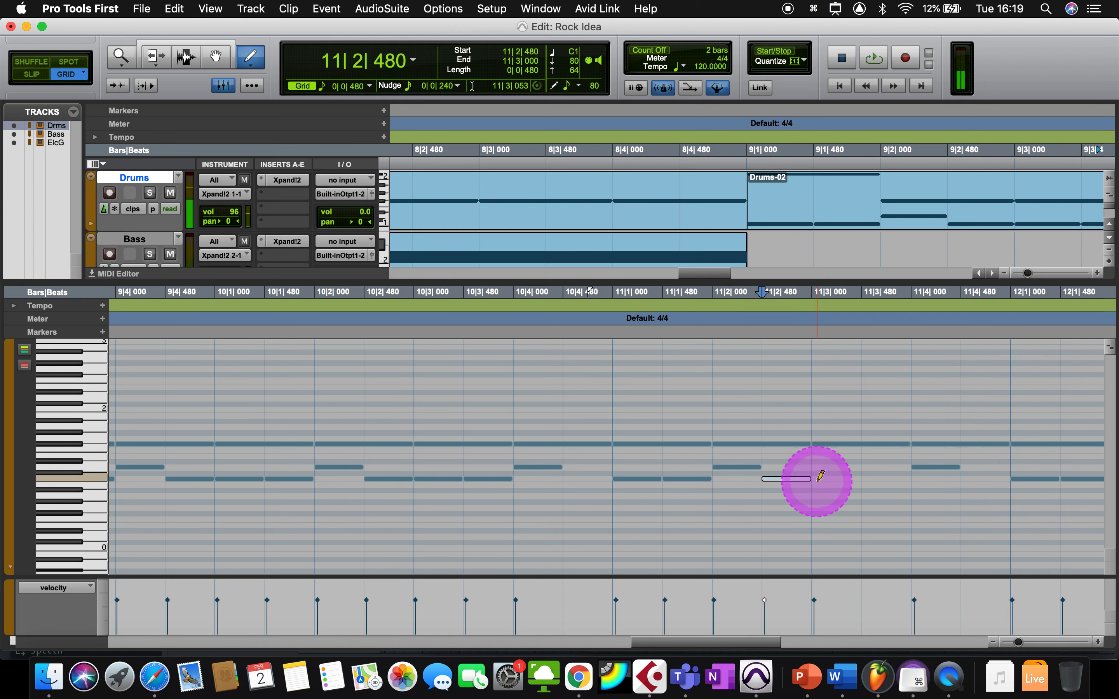
drag(823, 486, 868, 475)
click(867, 479)
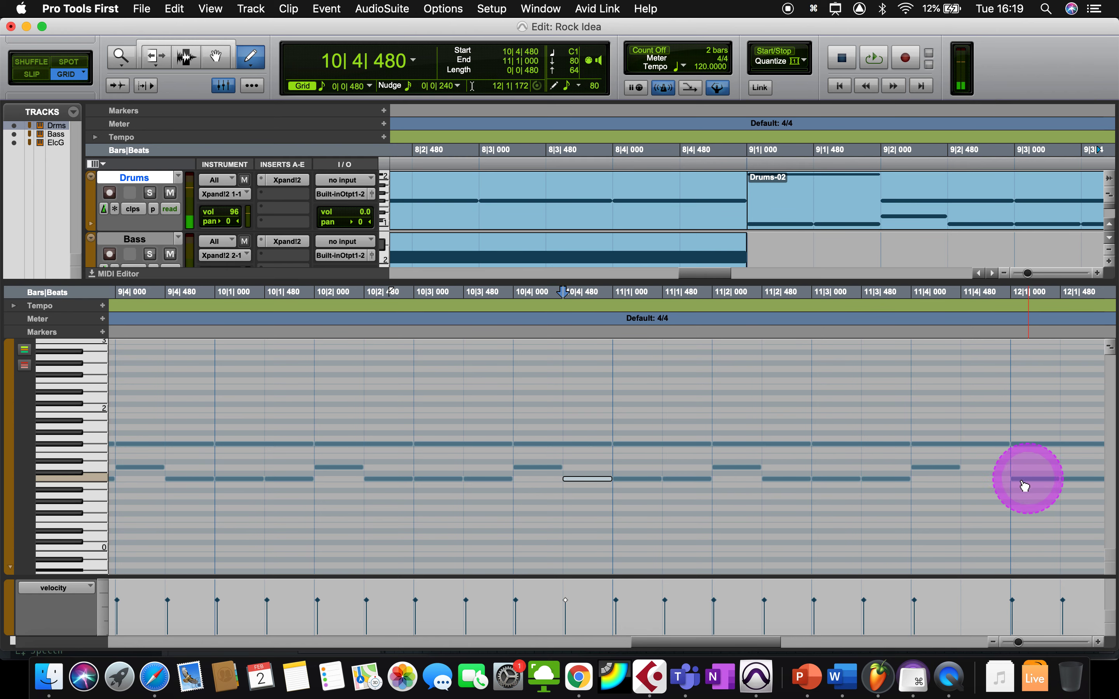
click(997, 486)
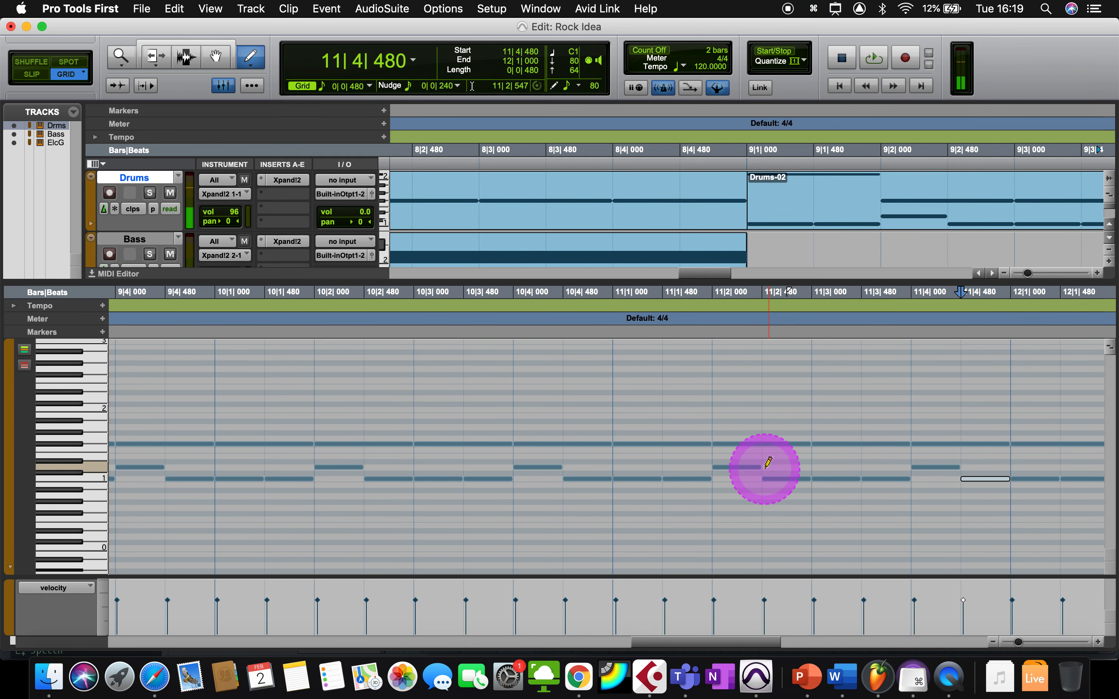
- Draw D1 eighth notes on beats 2 and 4 of bar 12, plus C1 notes at 12|2|480, 12|3|000, 12|3|480 and 12|4|480
scroll(765, 468, right, 10)
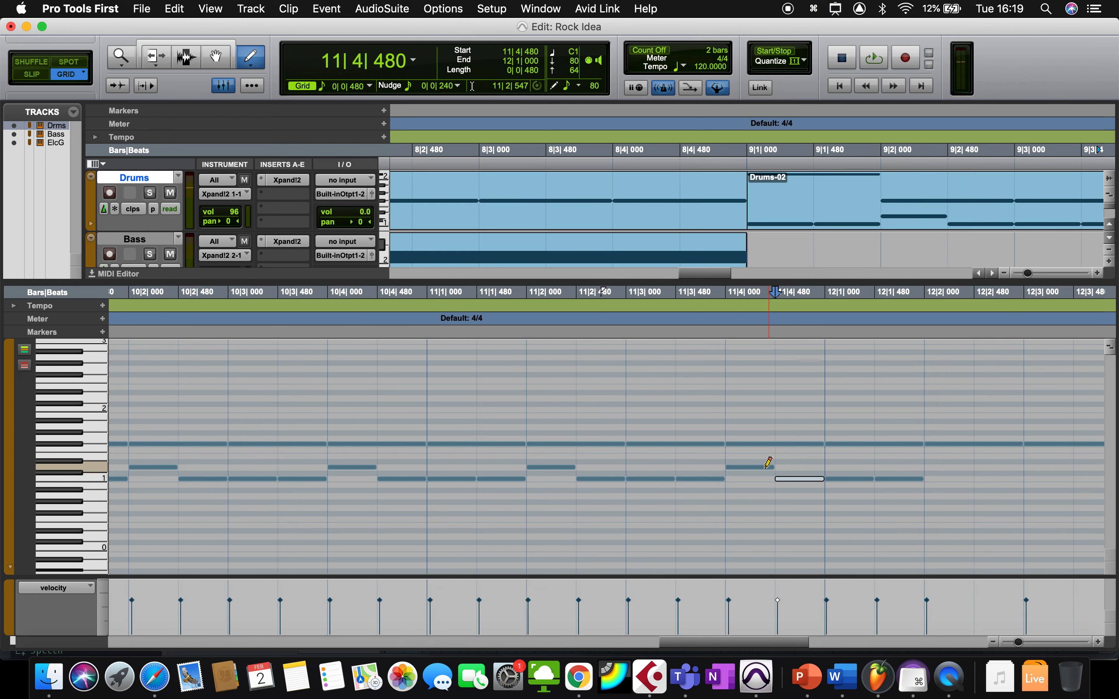
drag(750, 474, 946, 479)
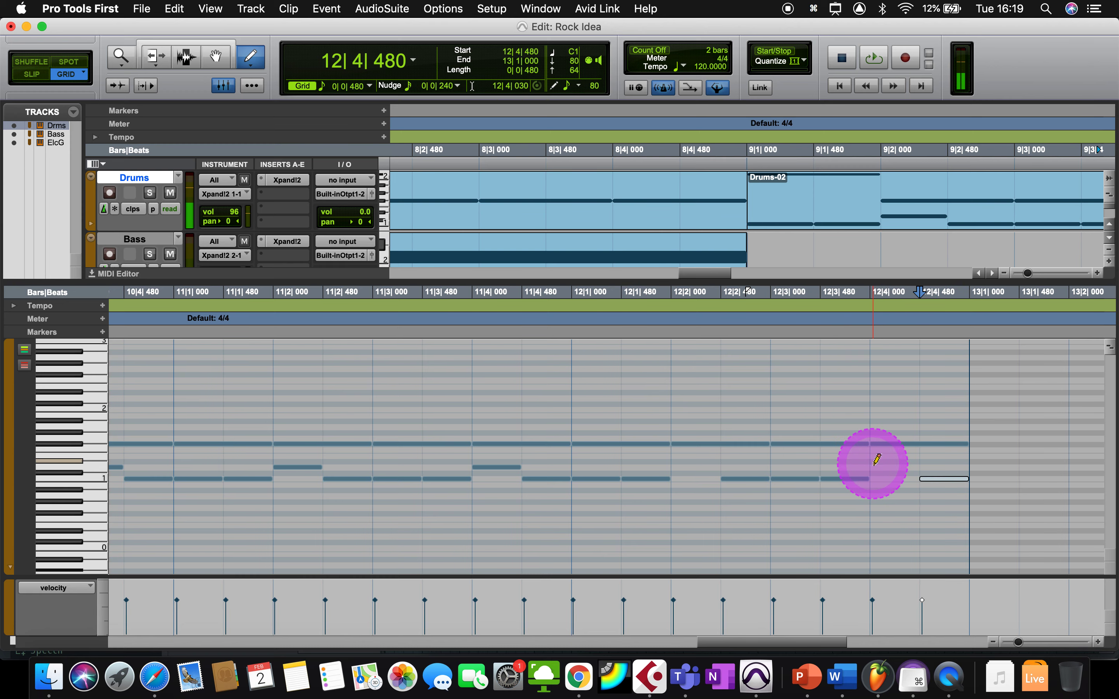
click(677, 467)
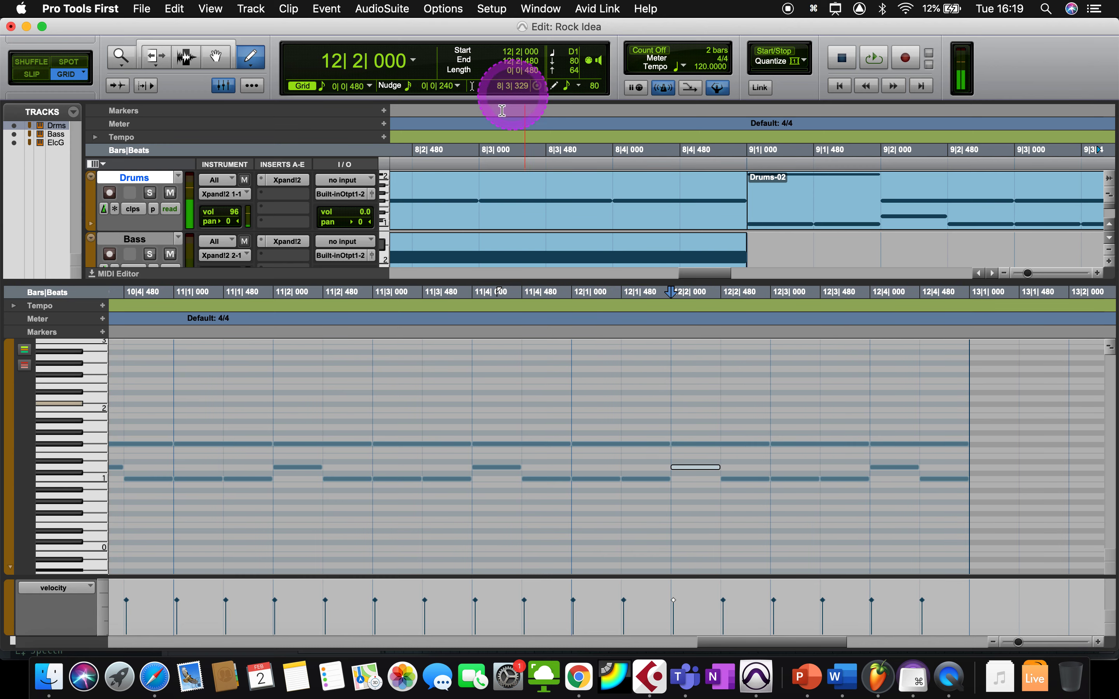
- Play the session from the start of bar 9 to hear the new drum pattern
click(745, 164)
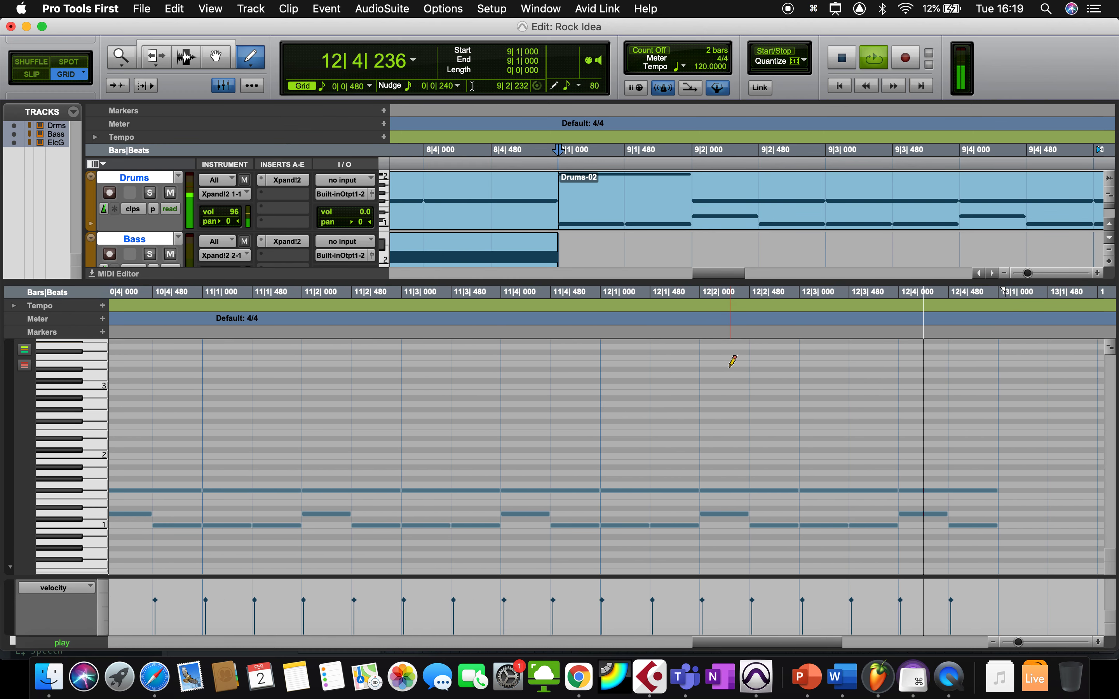
key(space)
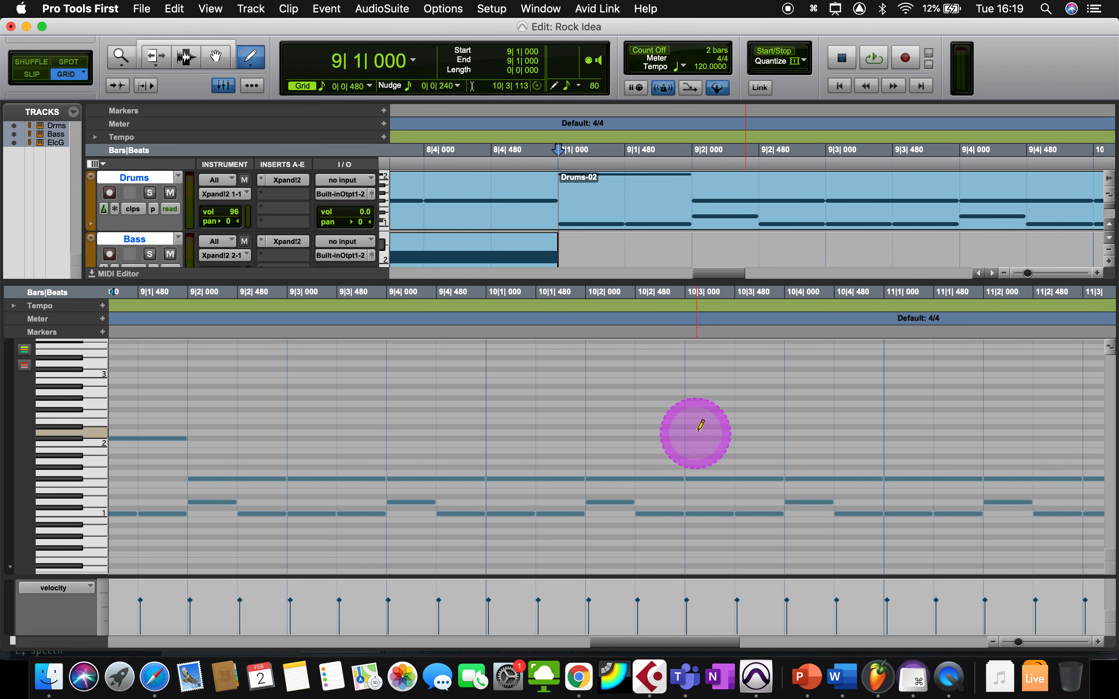
- Try shortening the cymbal and hi-hat quarter notes in bar 9 to eighth notes, with the whole bar's drum notes selected
click(216, 56)
key(super+bracketleft)
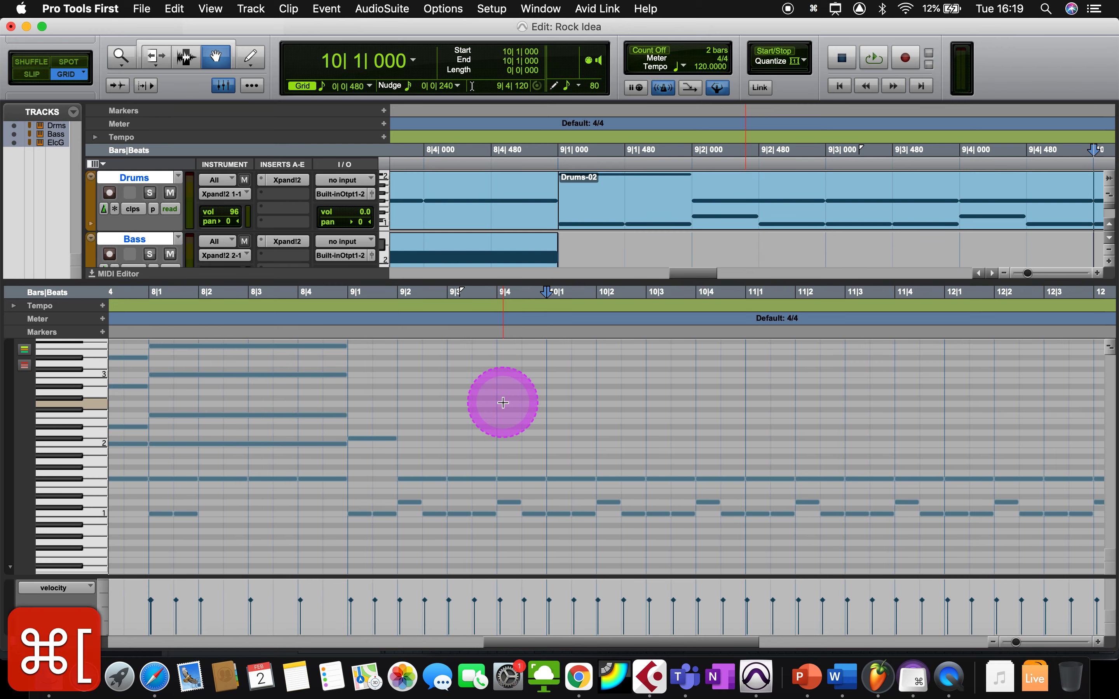
drag(357, 415, 527, 549)
scroll(442, 514, left, 3)
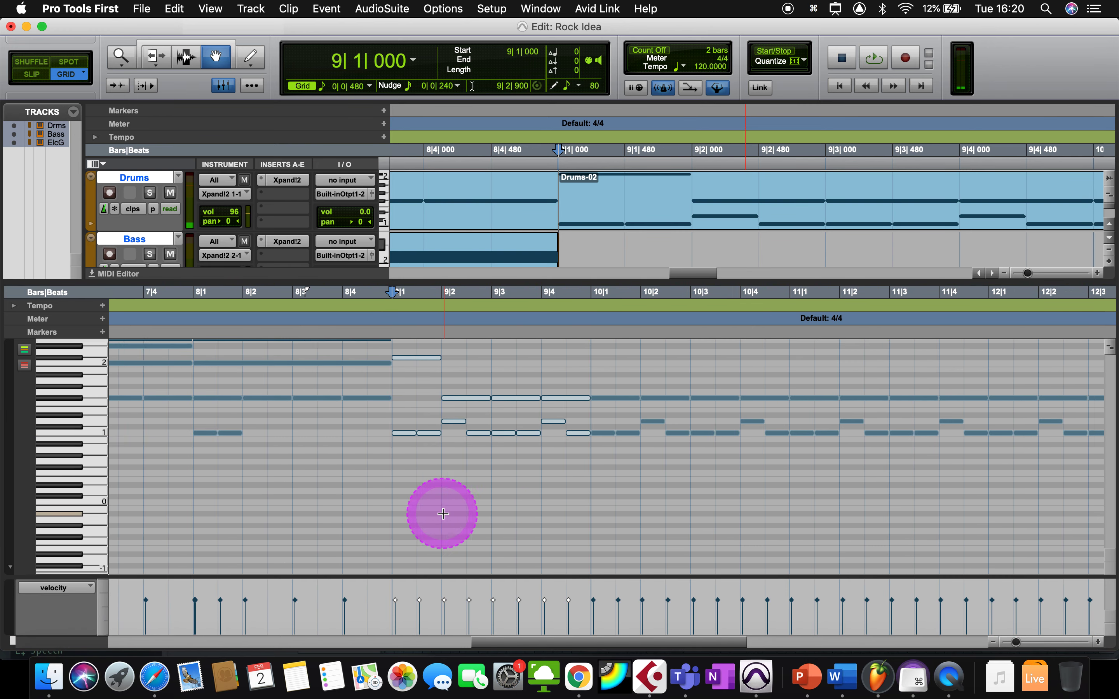
scroll(443, 513, up, 2)
key(super+bracketright)
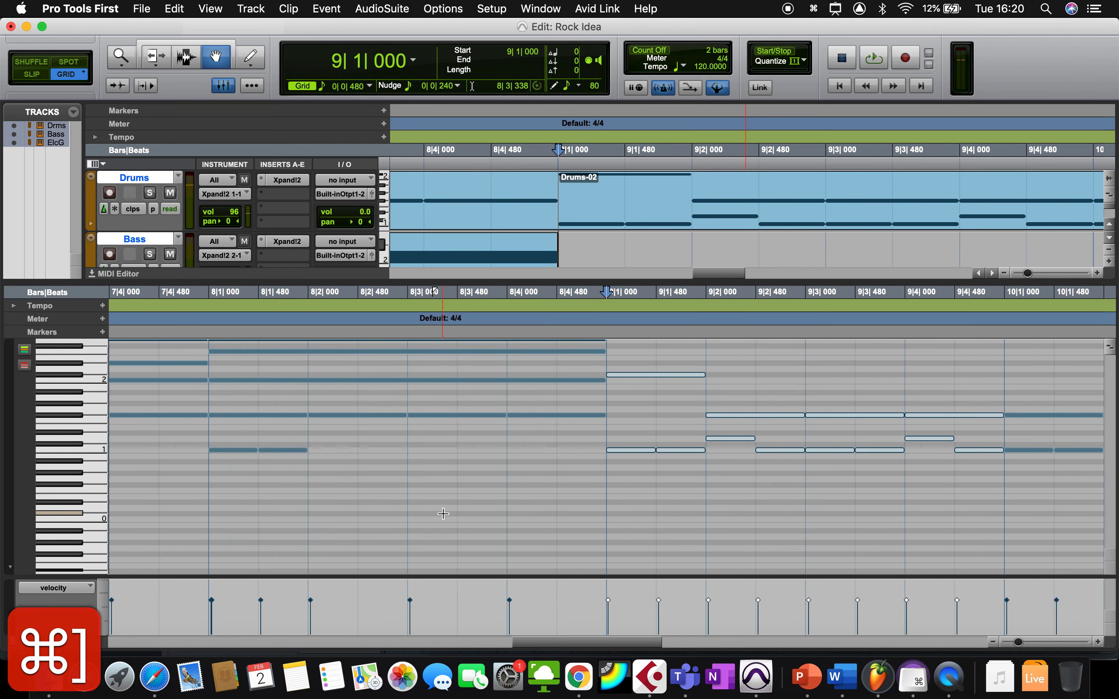
key(super+shift+bracketright)
key(super+shift+bracketright)
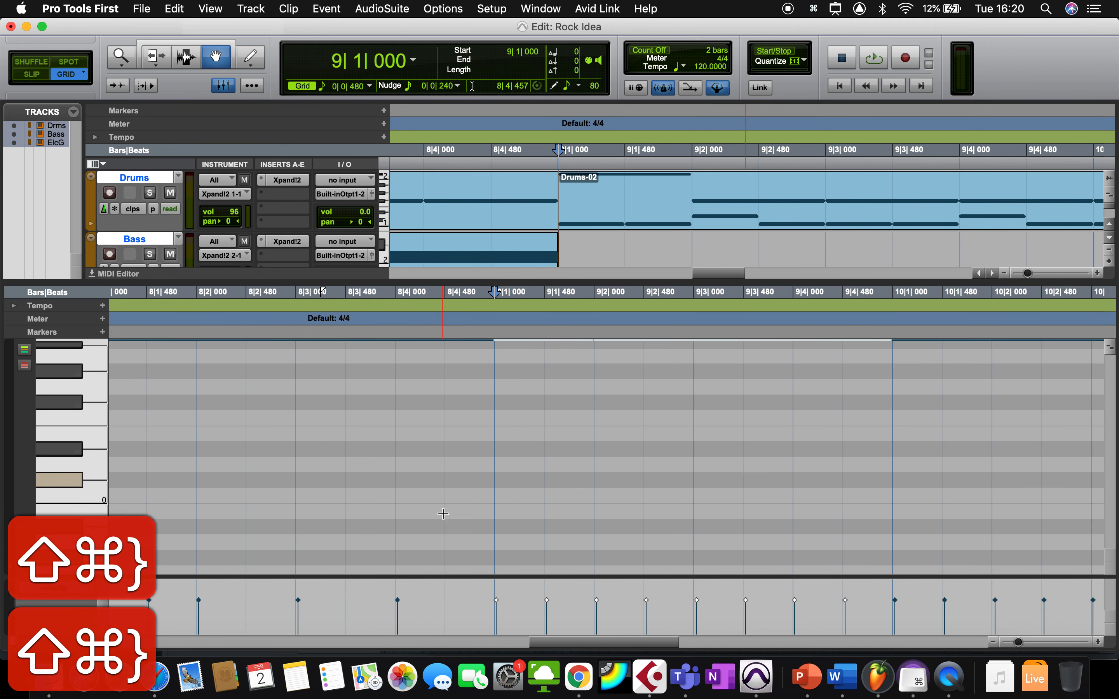
click(736, 372)
scroll(735, 372, up, 5)
scroll(735, 372, right, 2)
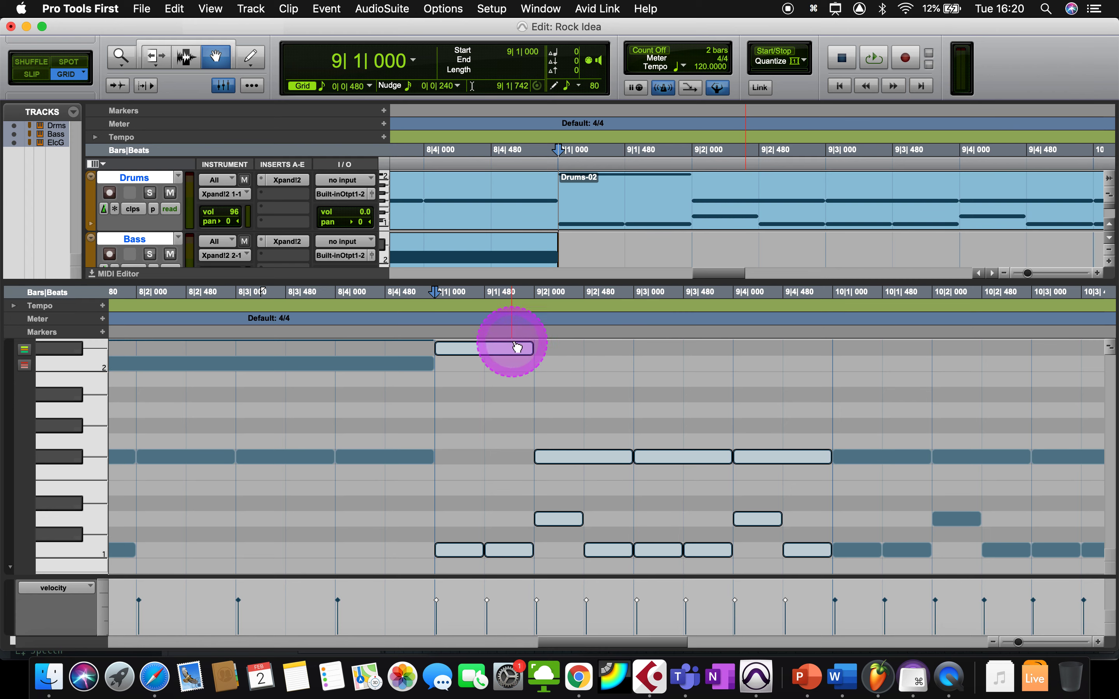
click(155, 56)
drag(530, 350, 484, 349)
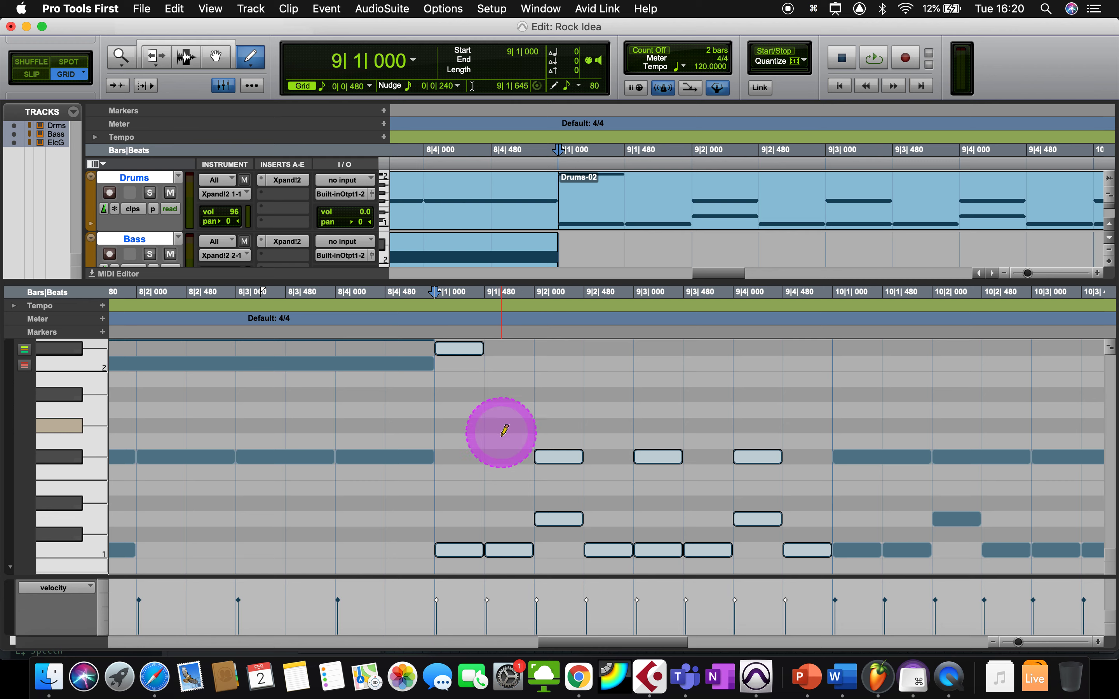
- Draw F#1 eighth notes at 9|1|480, 9|2|480, 9|3|480 and 9|4|480
click(502, 457)
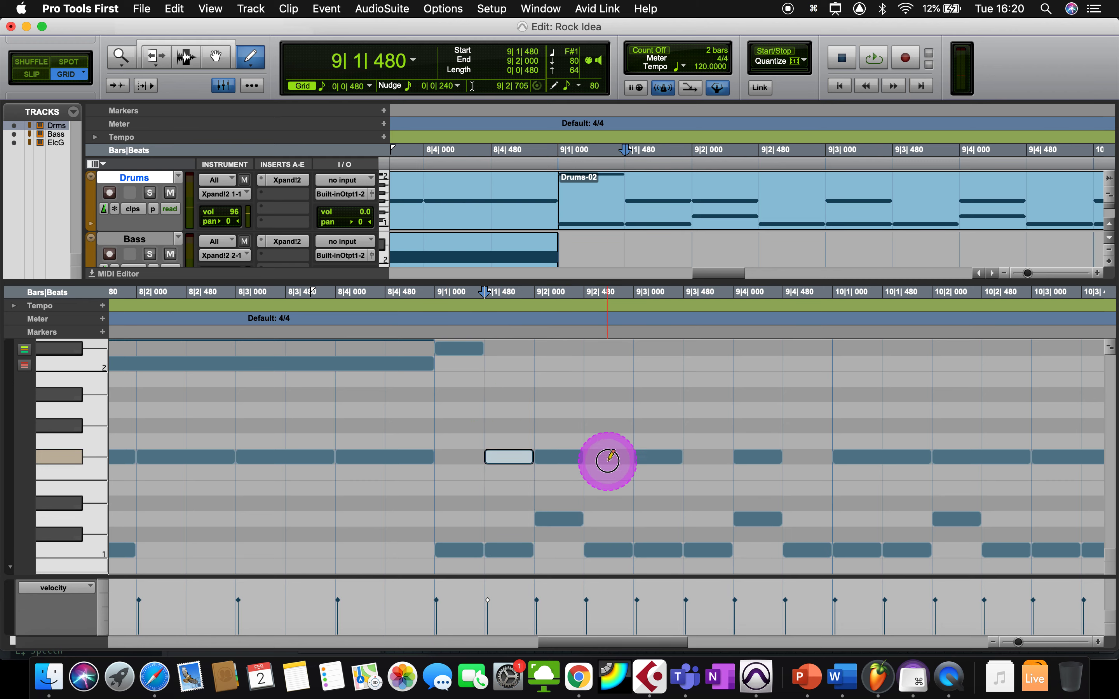
click(605, 457)
click(712, 457)
click(805, 457)
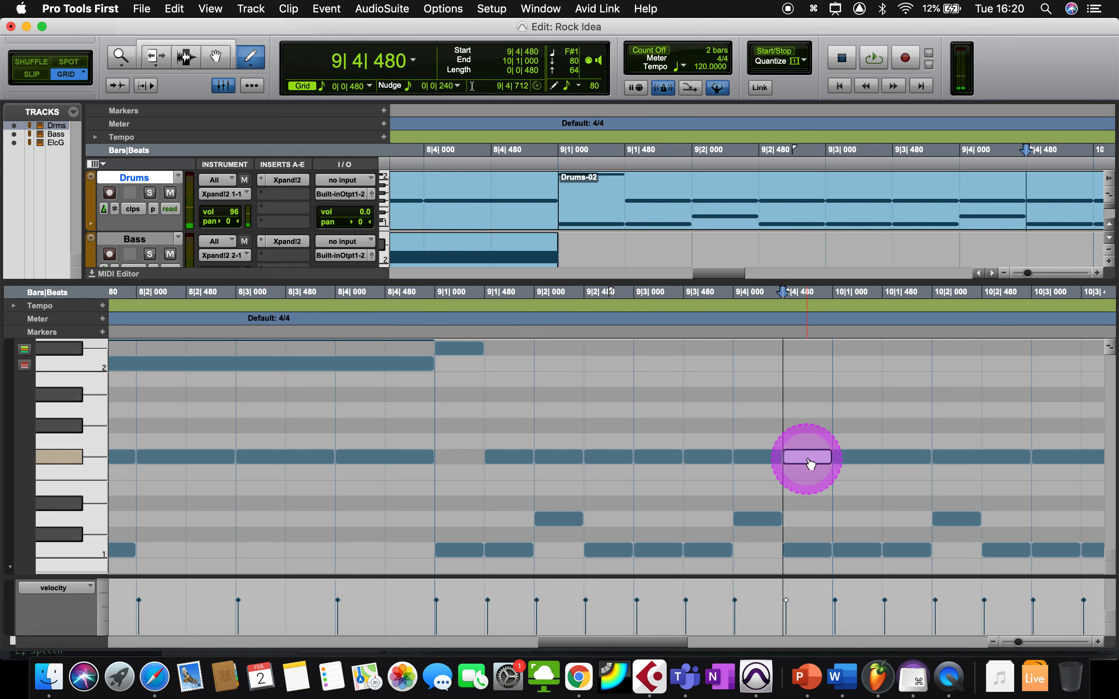
- Play the session from 9|1|000 to hear the eighth-note hi-hats
click(432, 316)
key(space)
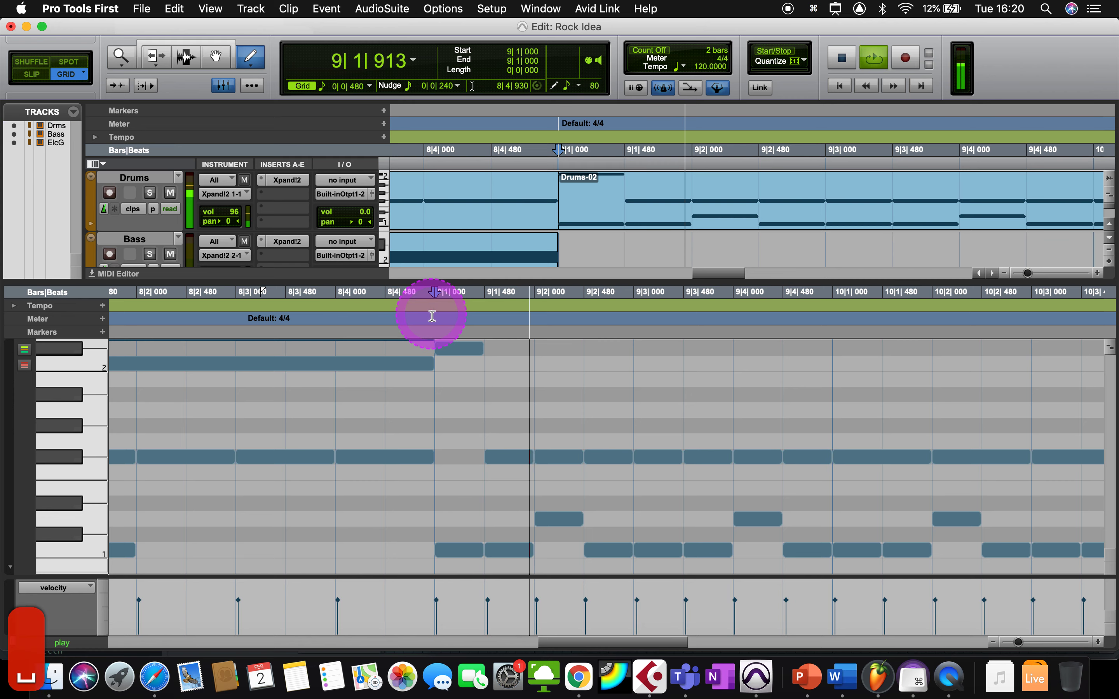
key(space)
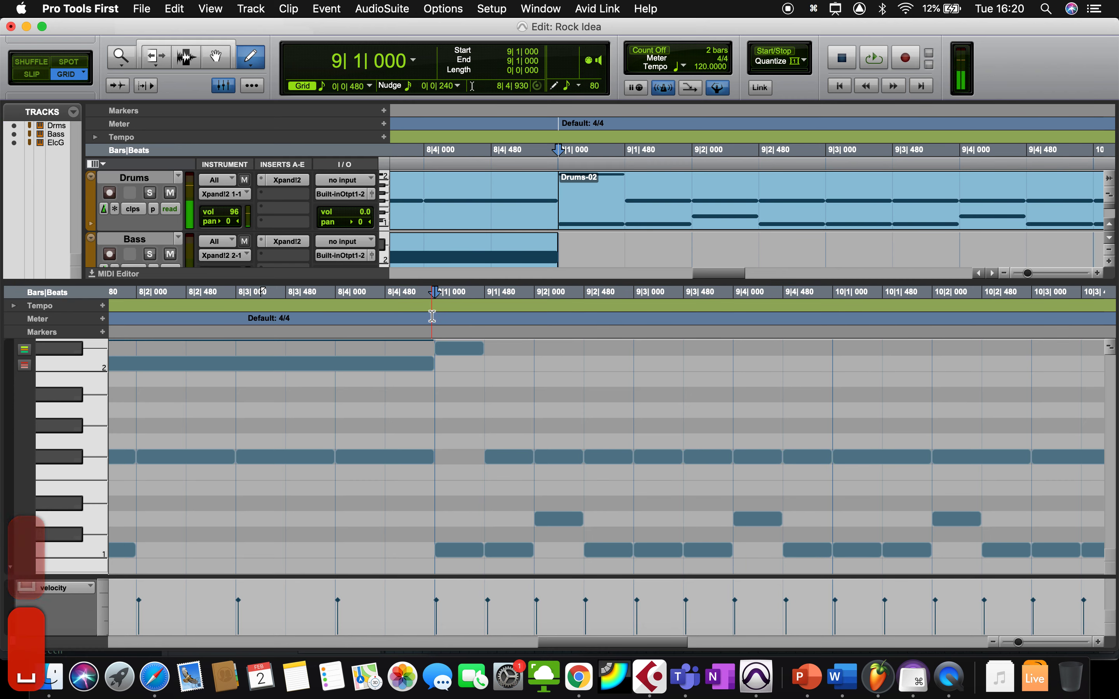
click(425, 331)
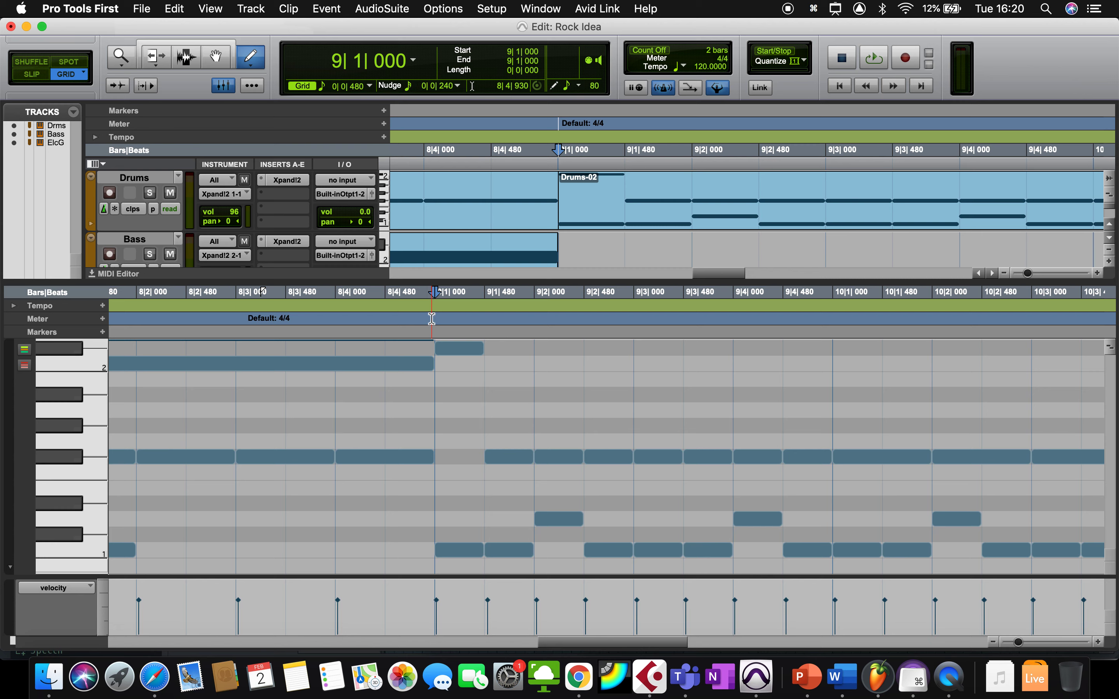
key(space)
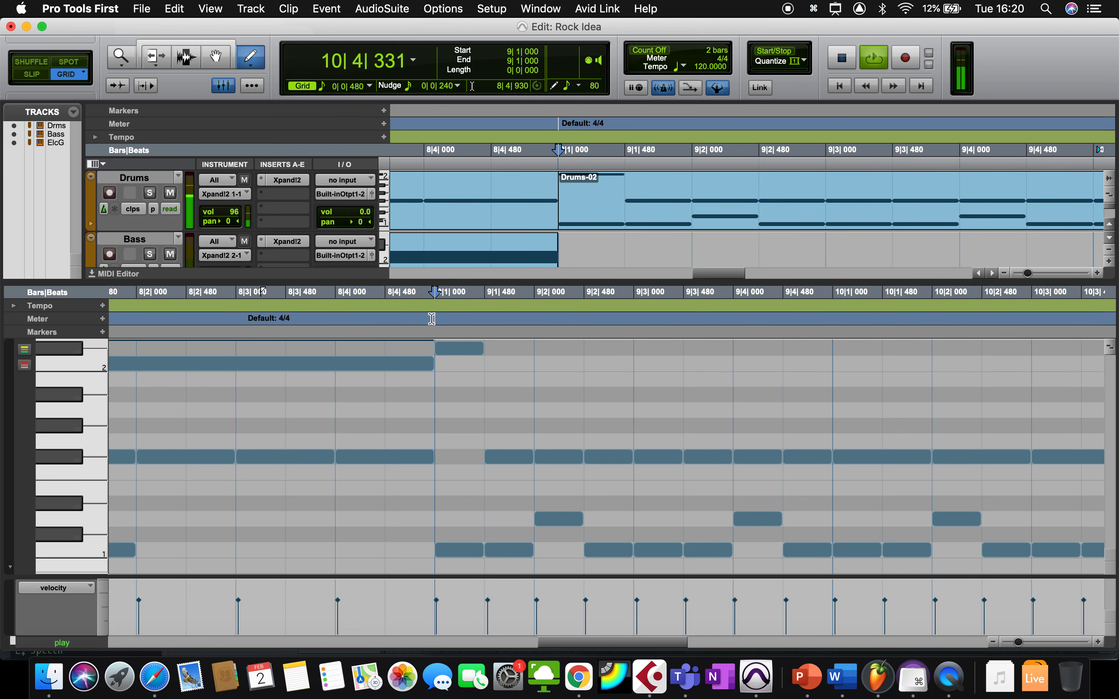
key(space)
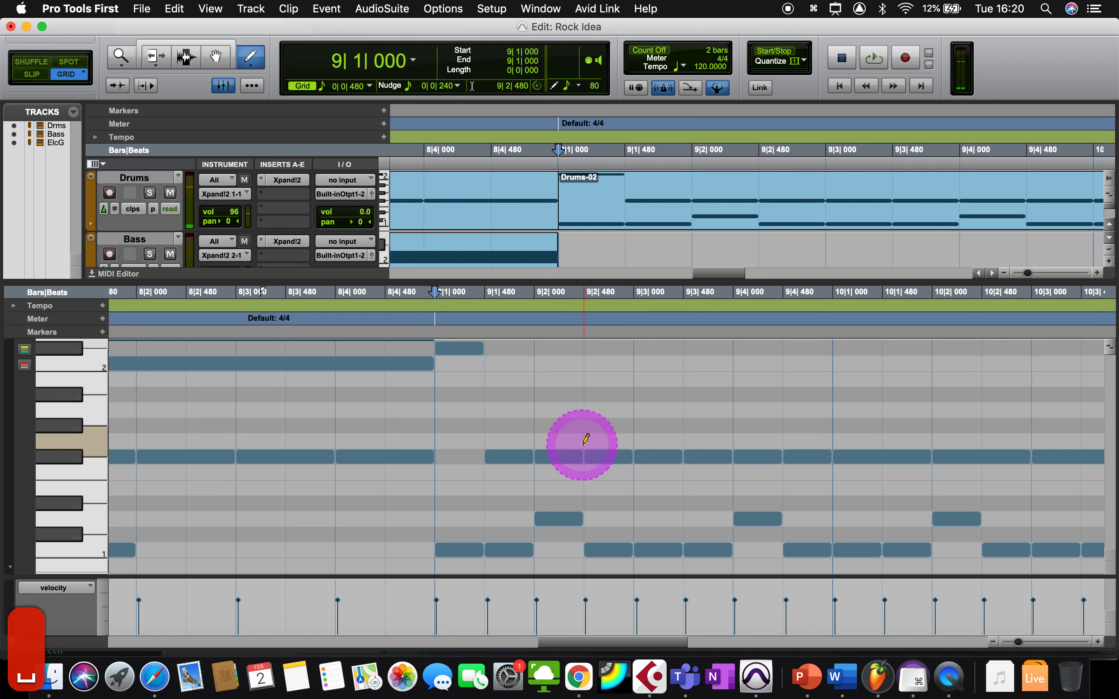
- Undo the added F#1 notes and the note shortening in bar 9, and replay the drums from 9|1|000
key(super+z)
key(super+z)
key(super+z)
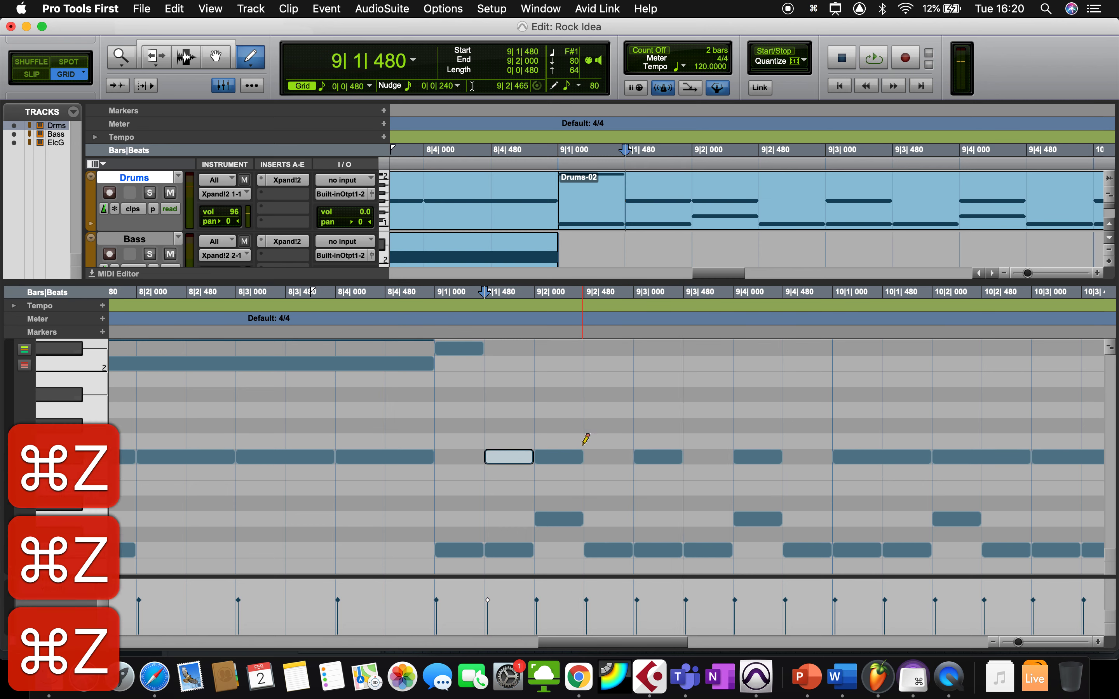
key(super+z)
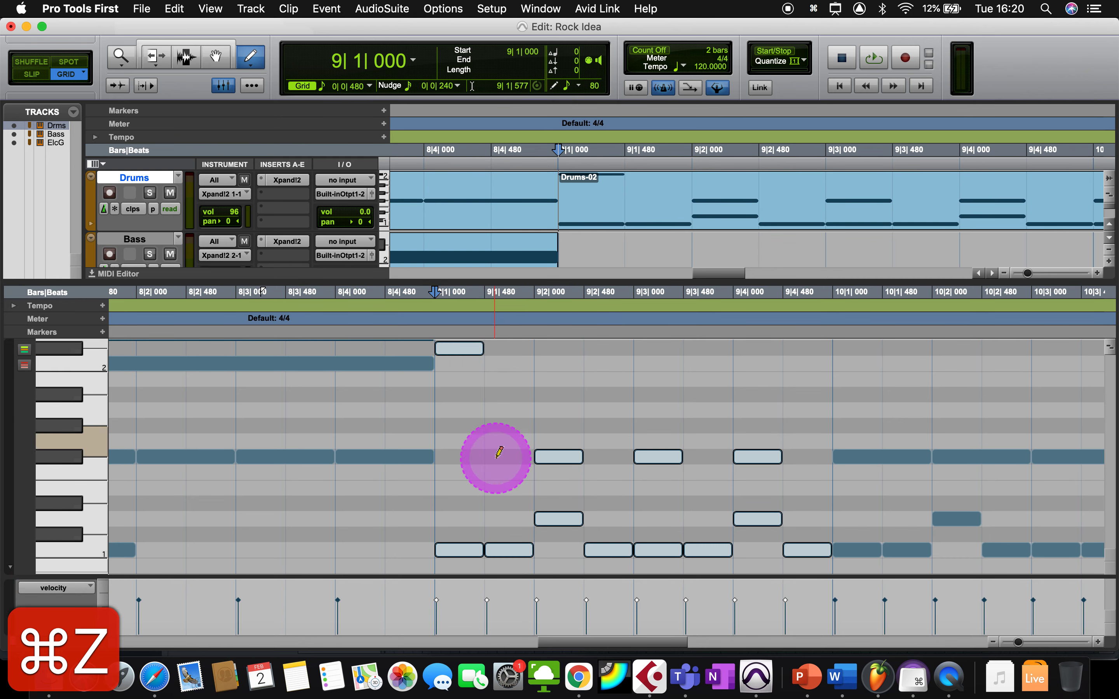
key(super+z)
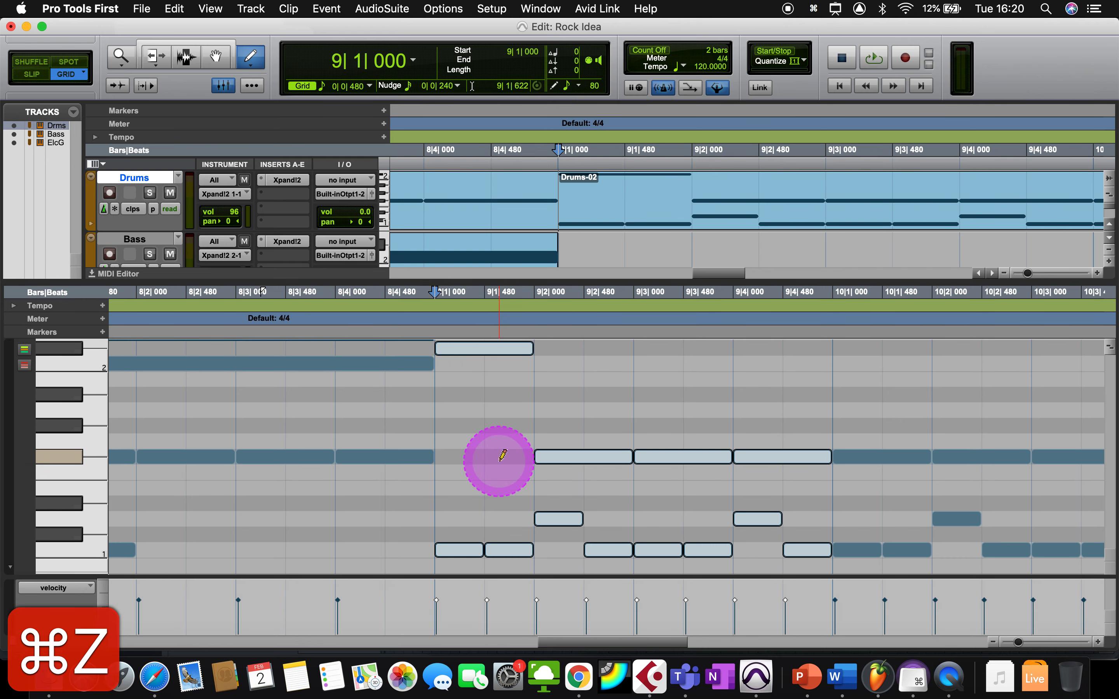
click(430, 333)
key(space)
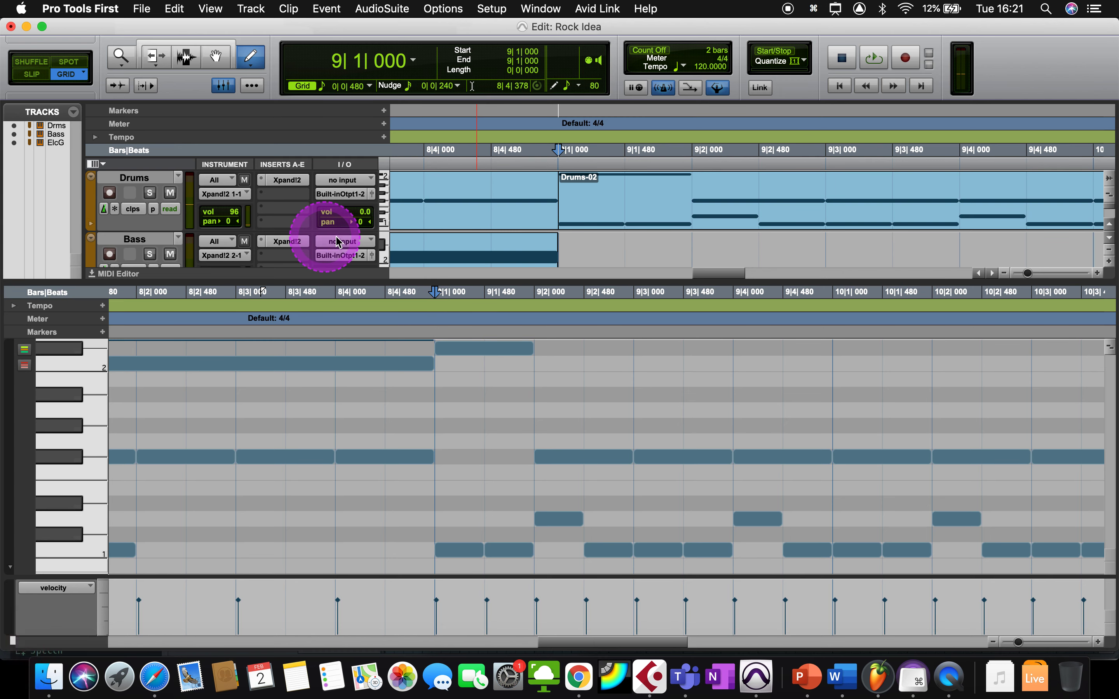
- Duplicate the eight-bar Elec Git clip so the copy starts at bar 9
scroll(513, 237, down, 3)
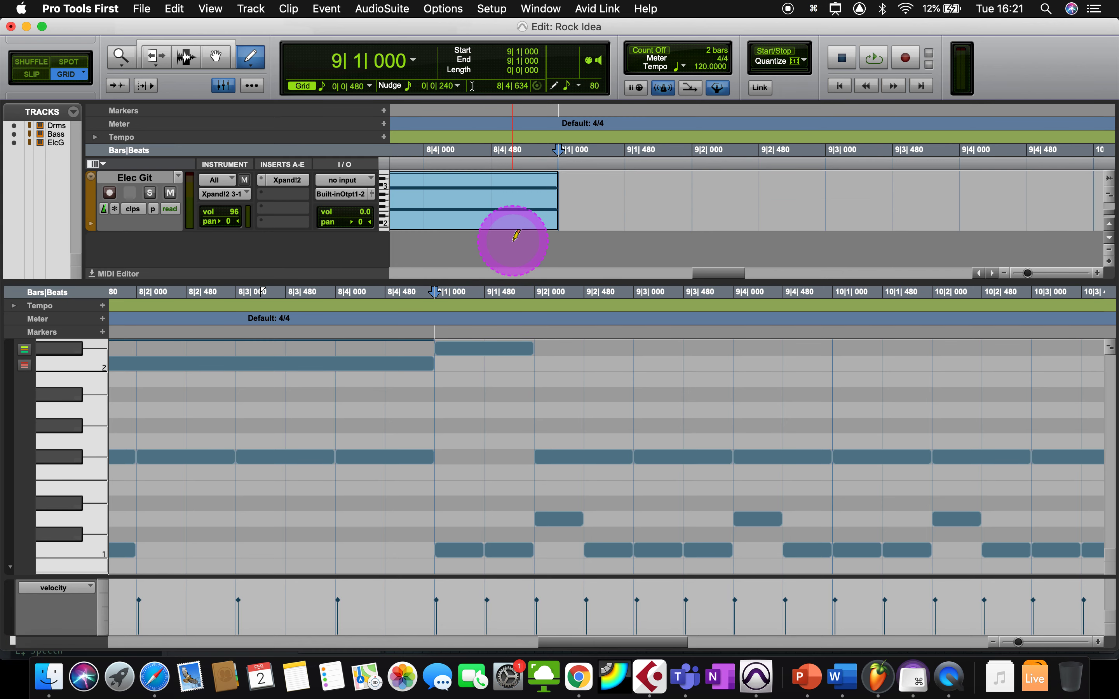
scroll(515, 236, up, 2)
scroll(515, 235, right, 1)
scroll(516, 235, down, 2)
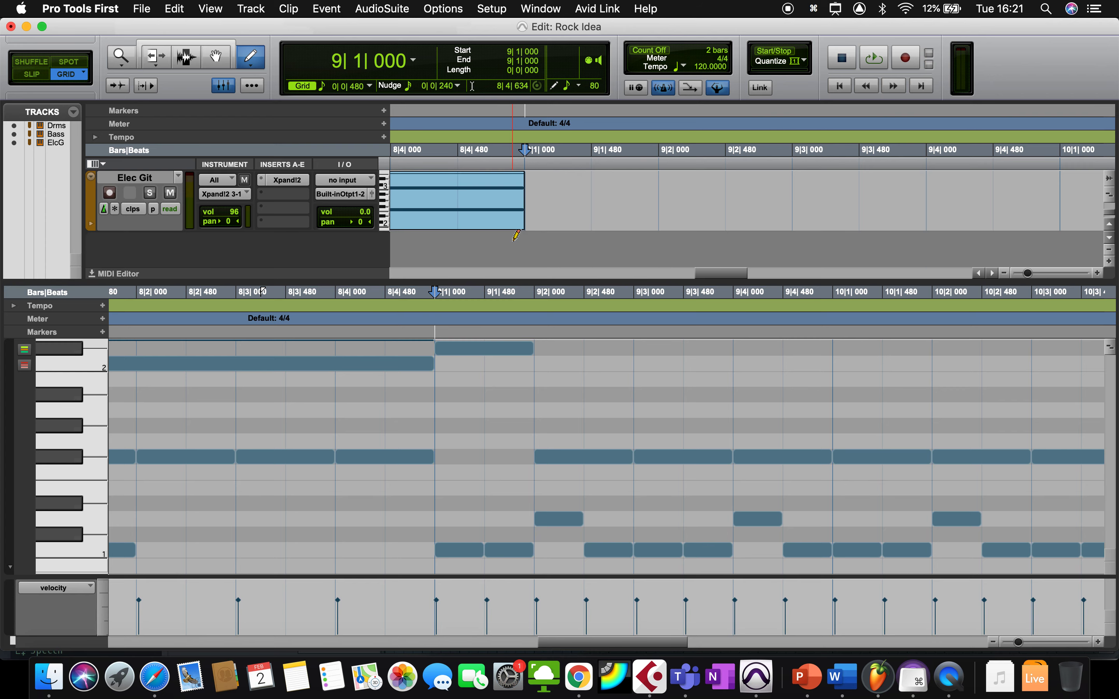
click(216, 56)
click(439, 221)
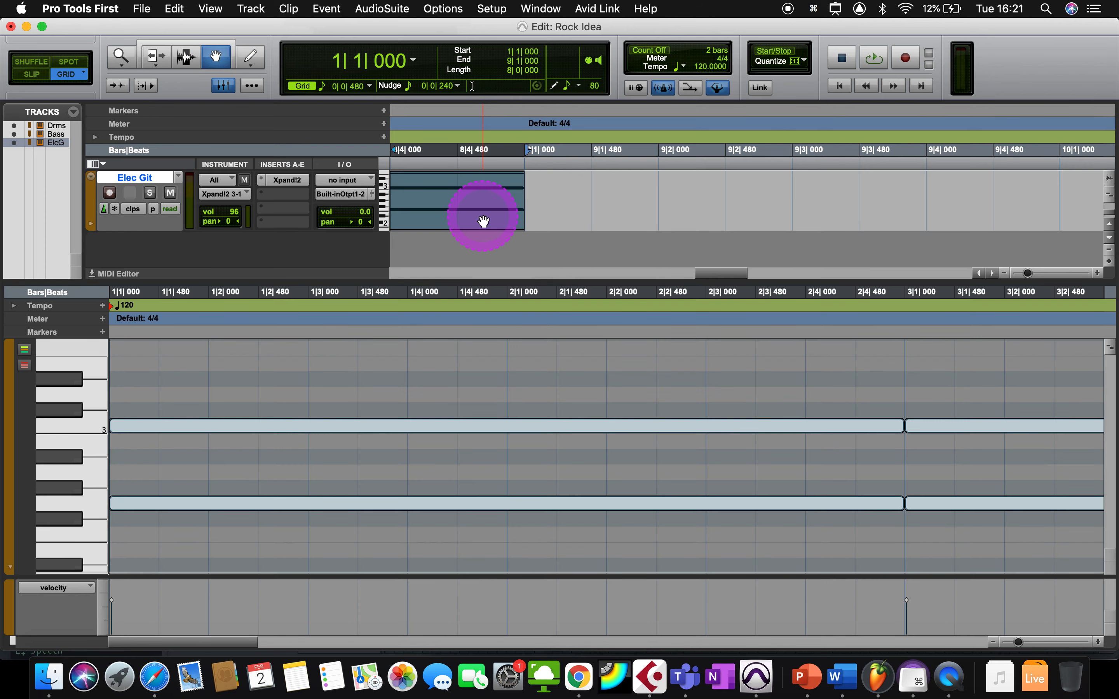
key(super+d)
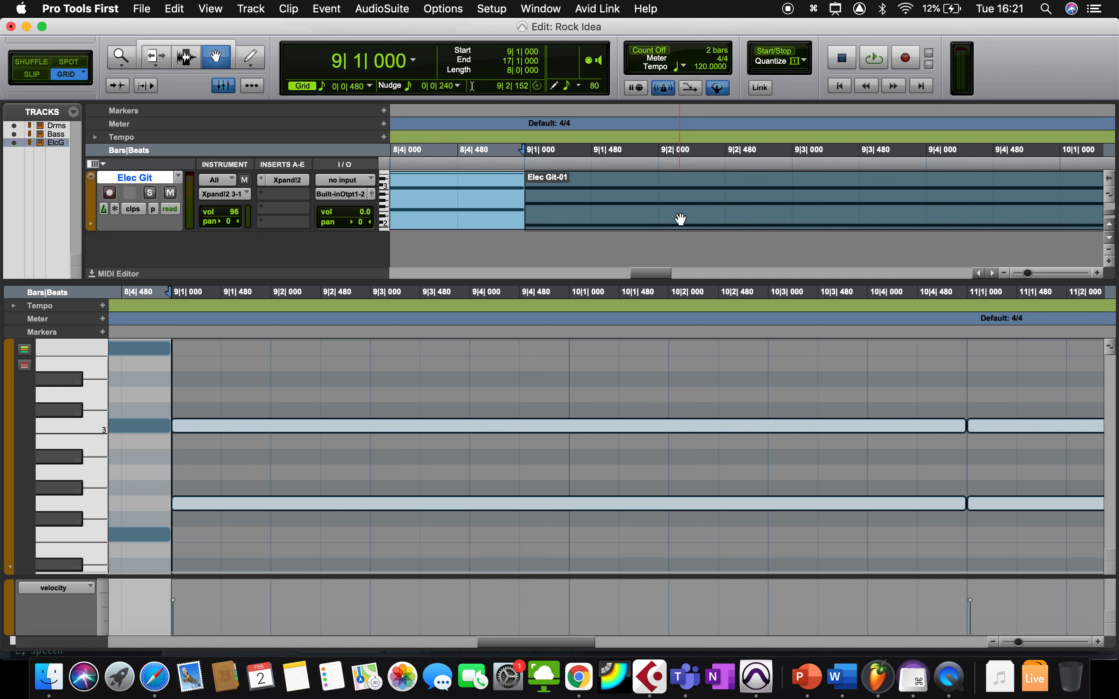
- Examine the duplicated guitar chords across bars 9 to 16
key(super+bracketleft)
key(super+bracketleft)
key(super+bracketleft)
click(765, 227)
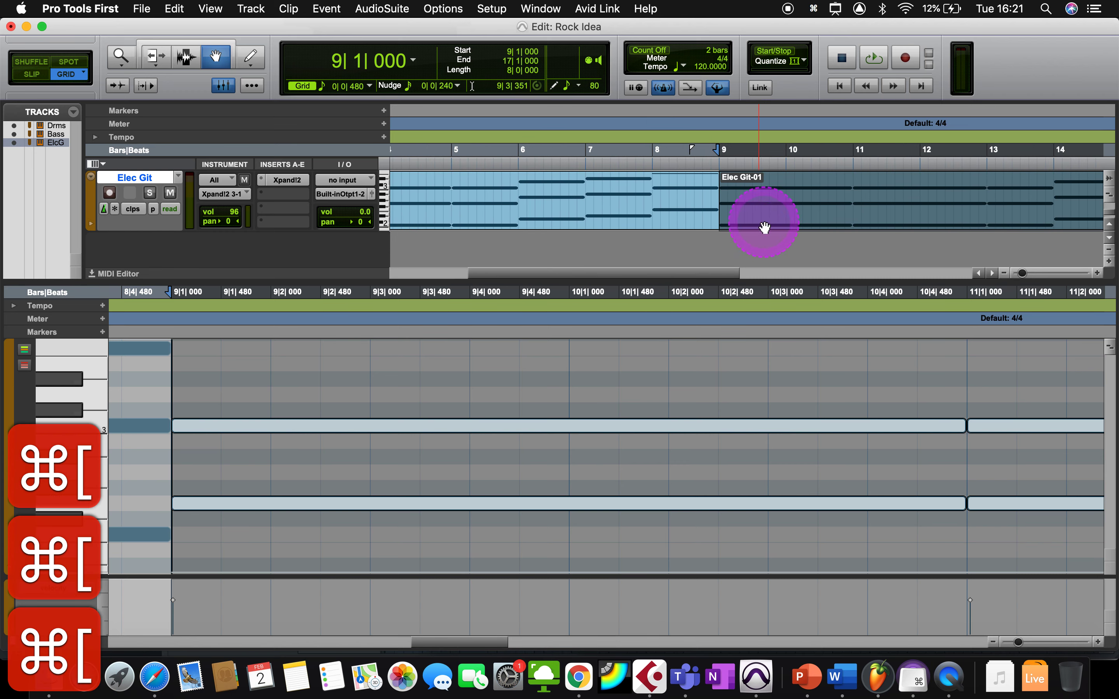
scroll(765, 226, up, 3)
scroll(764, 226, right, 6)
scroll(764, 227, down, 3)
scroll(765, 227, left, 3)
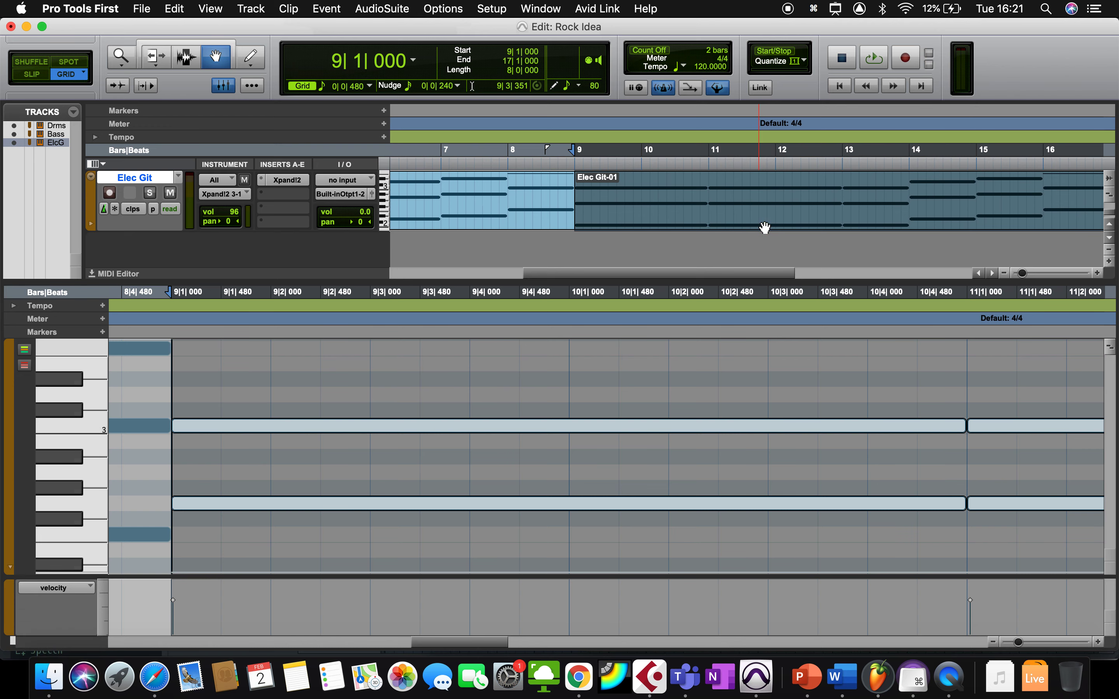
scroll(765, 226, up, 1)
scroll(764, 227, down, 2)
click(717, 213)
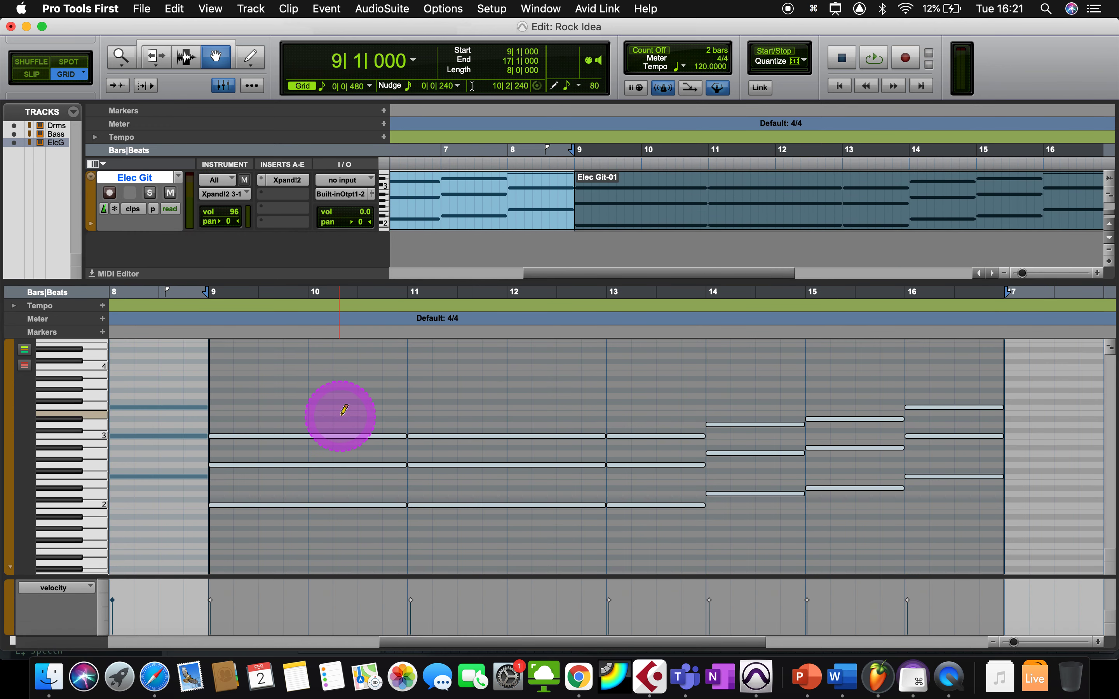
click(298, 377)
drag(297, 377, 310, 476)
key(BackSpace)
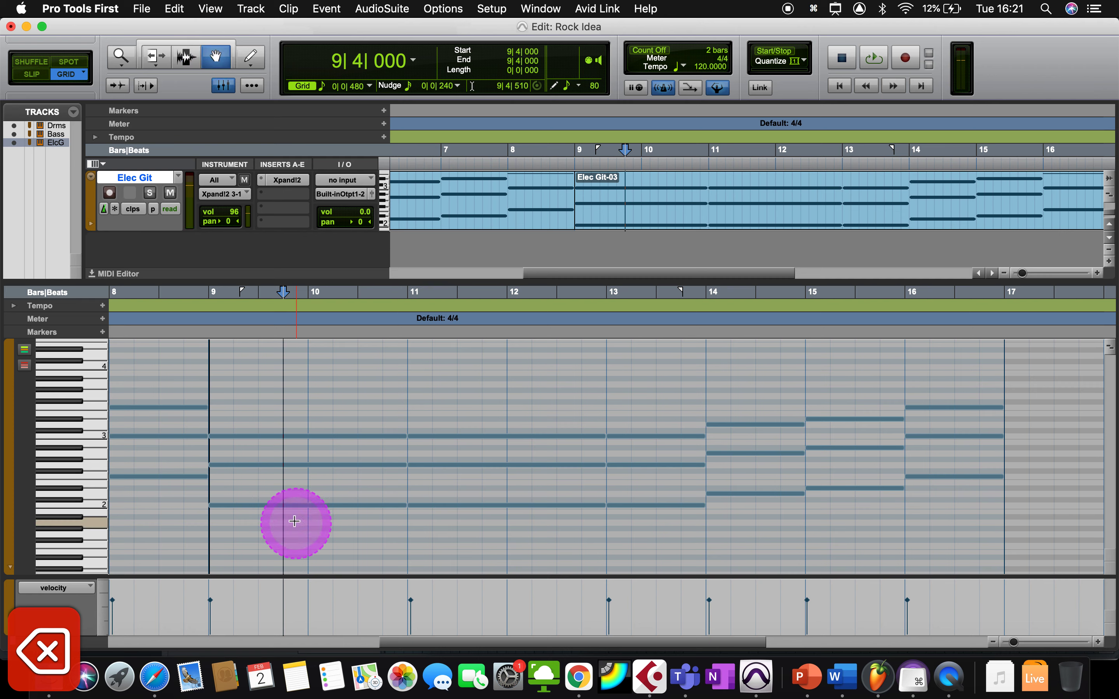
- Shorten all three notes of the guitar chord at bar 9 to a quarter note, ending at 9|2|000
drag(277, 431, 299, 507)
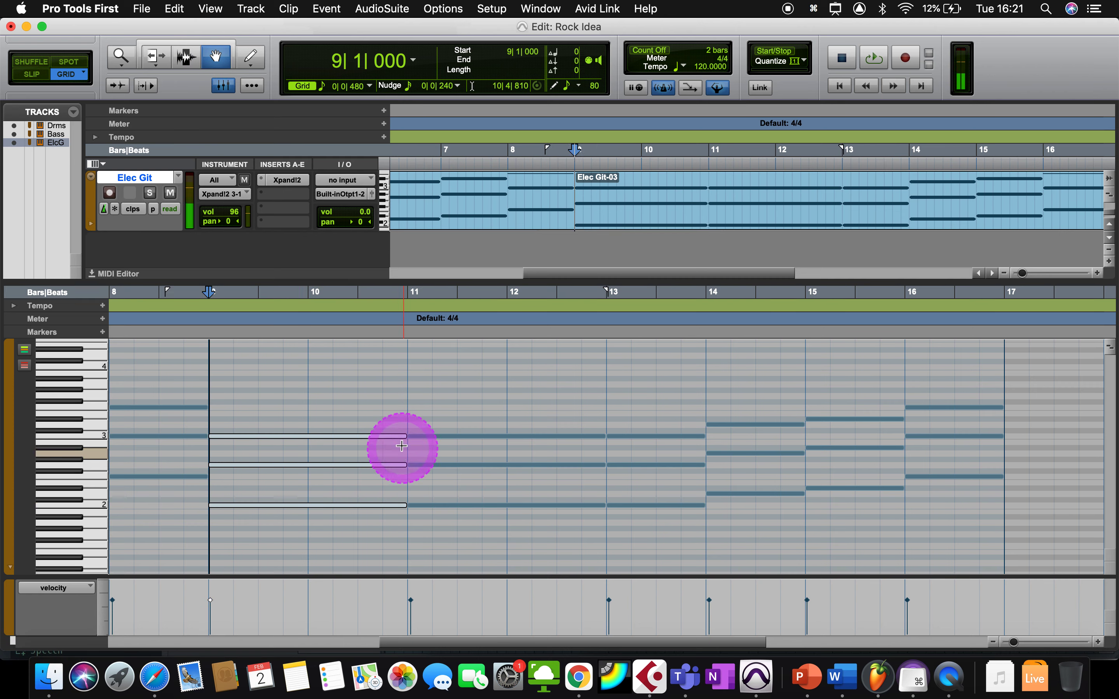
mouse_move(404, 437)
mouse_down()
mouse_move(335, 438)
mouse_move(385, 455)
mouse_move(412, 436)
mouse_up()
click(156, 56)
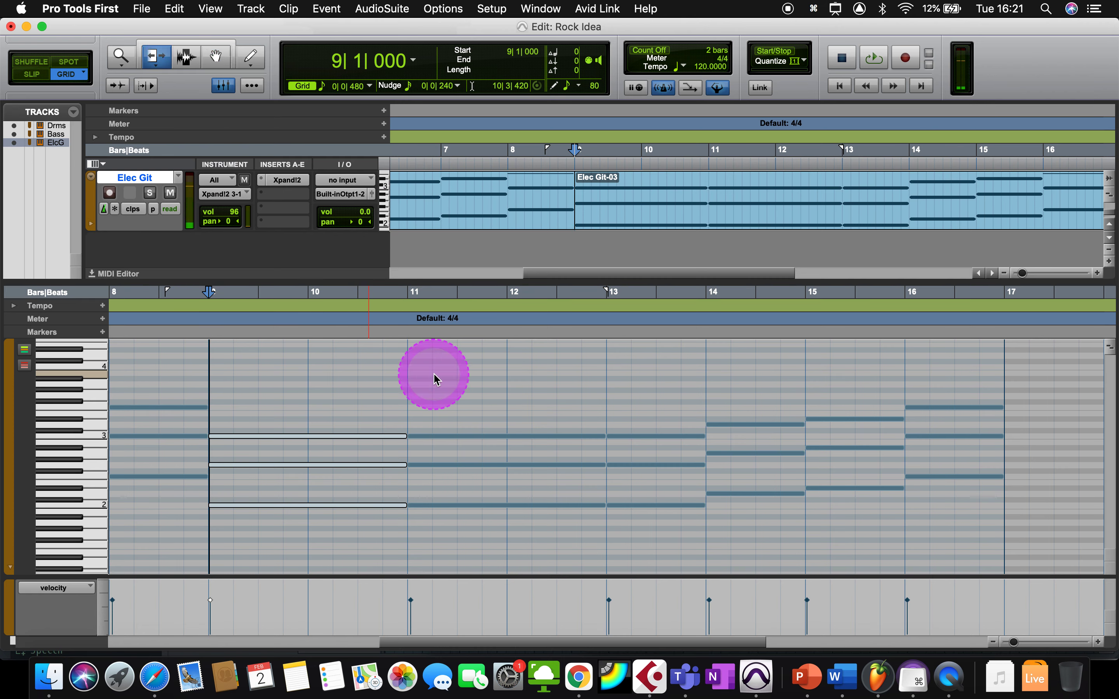
click(407, 432)
drag(383, 433, 235, 441)
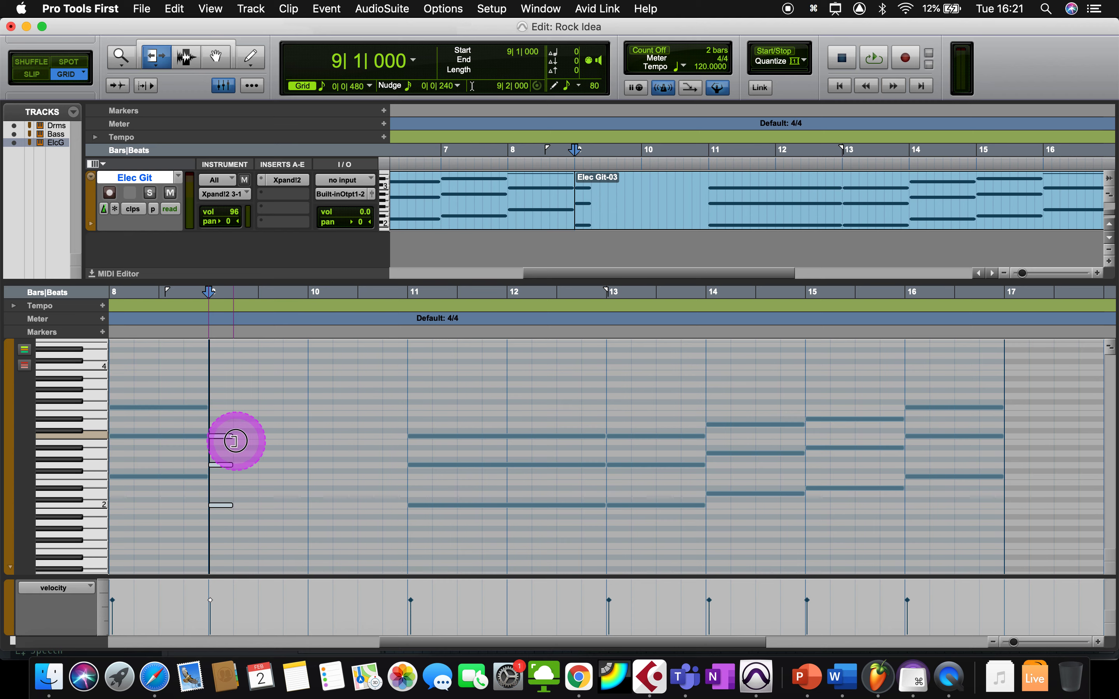
- Duplicate the quarter-note guitar chord at bar 9 and move the copy to 9|2|000 at the same pitch
scroll(273, 429, down, 2)
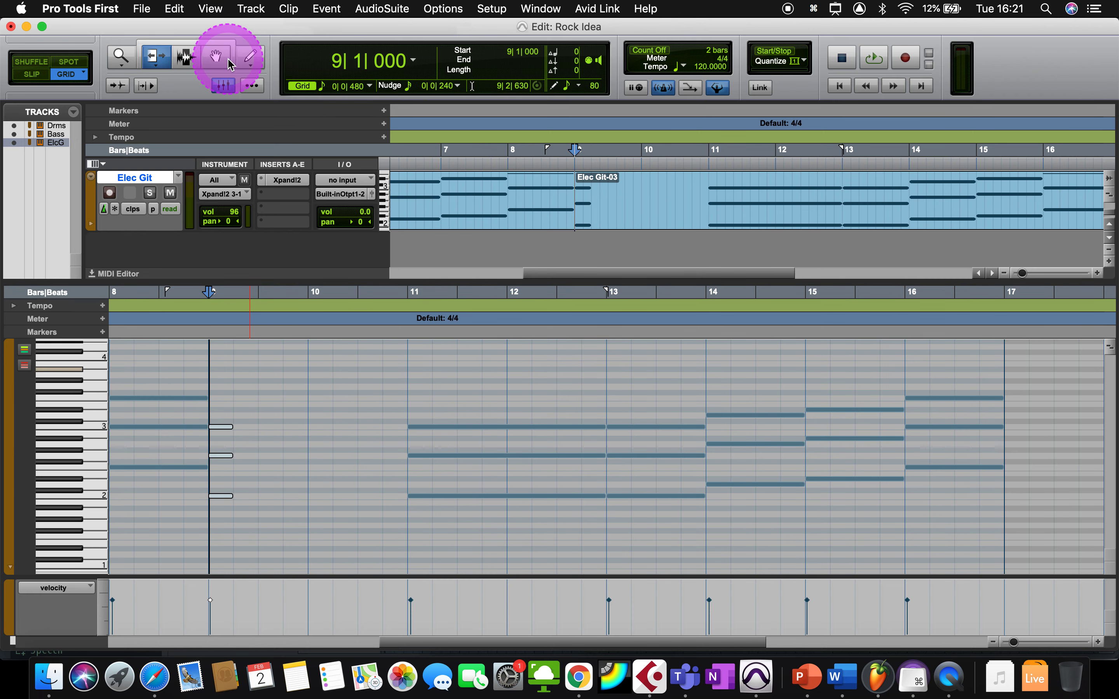
key(super+c)
key(super+v)
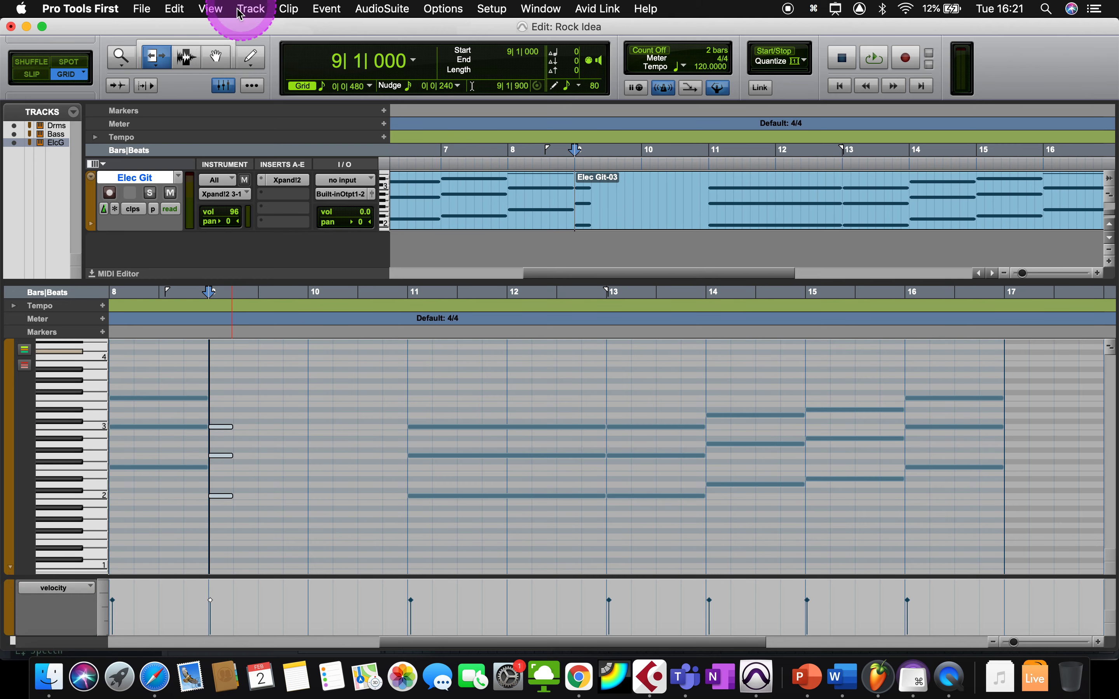
key(super+d)
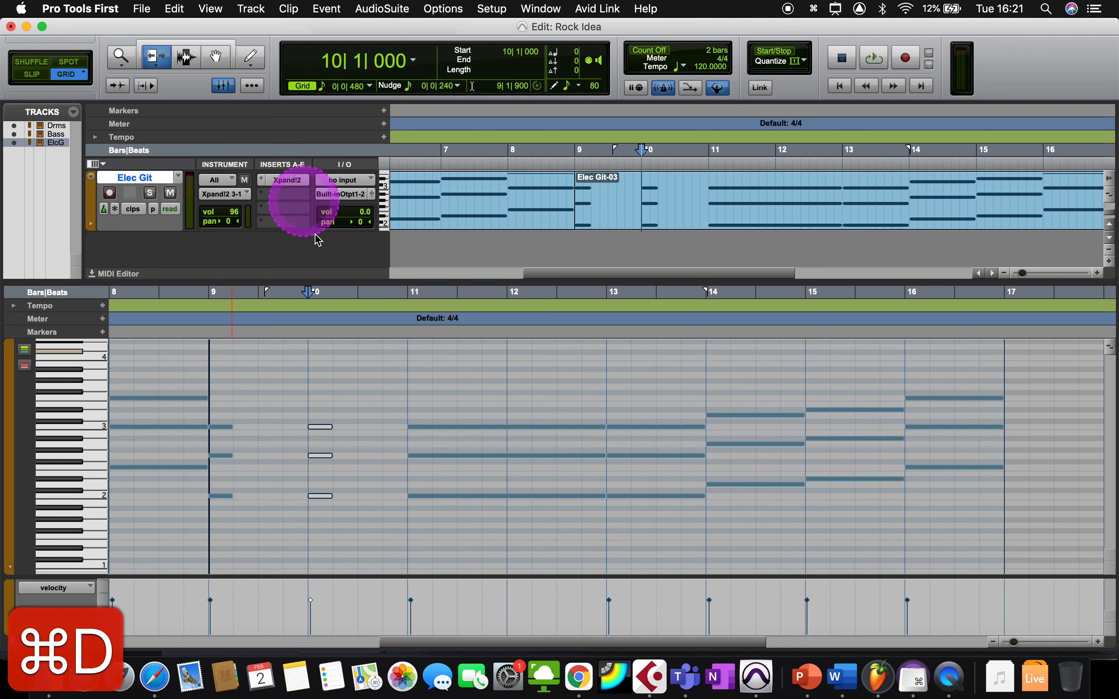
click(215, 57)
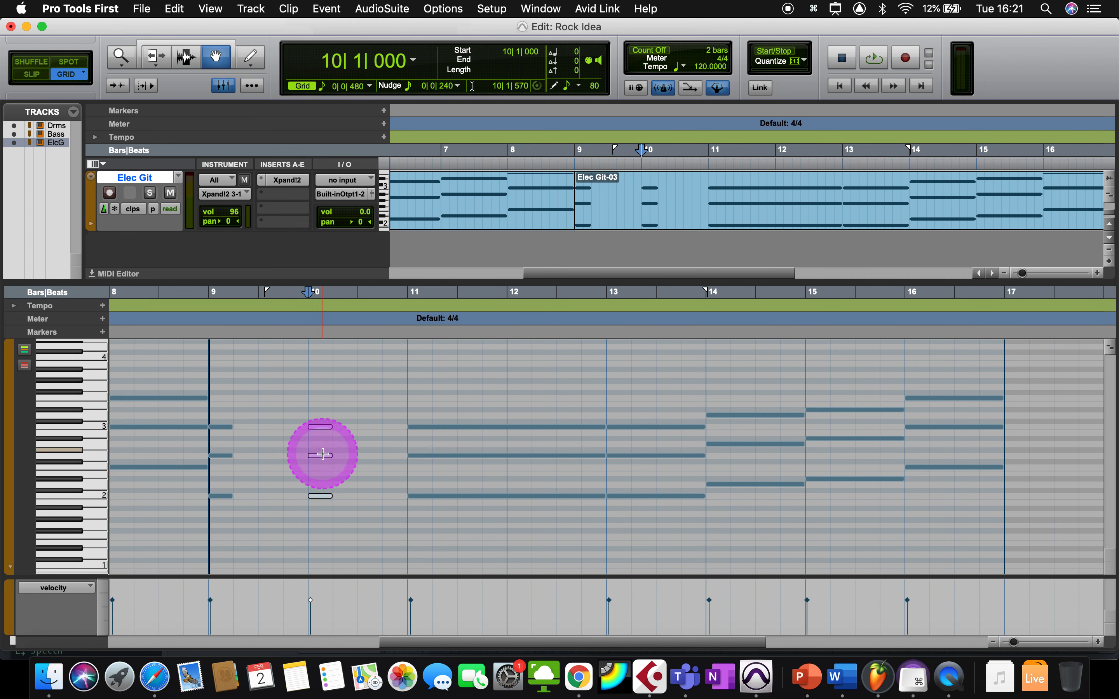
drag(326, 458, 245, 451)
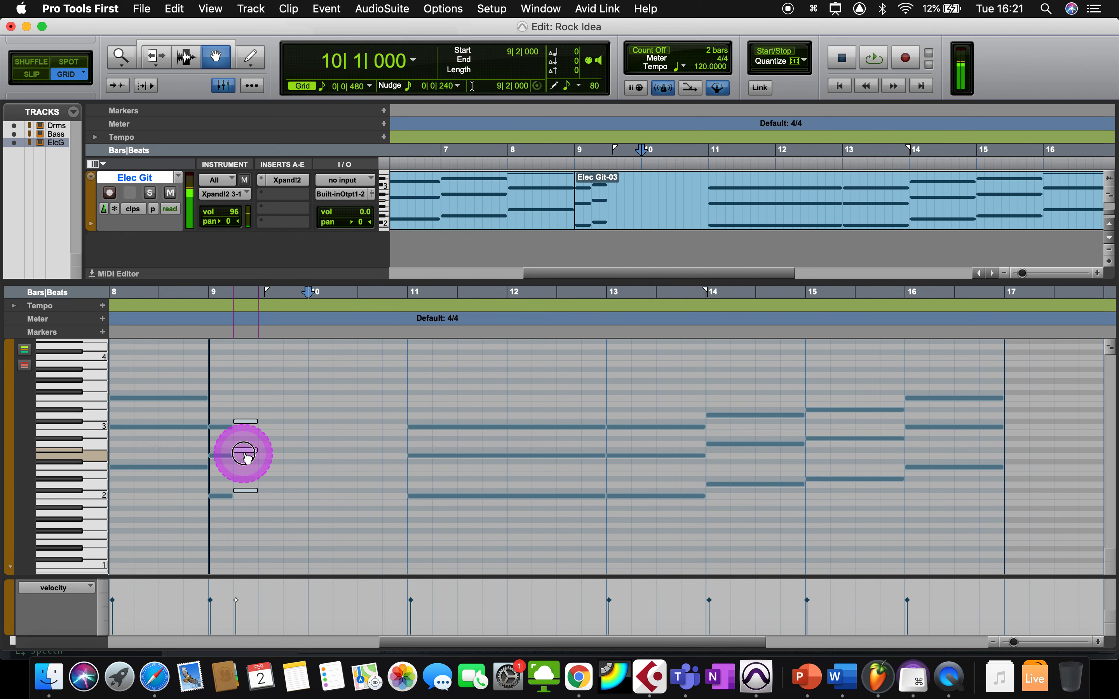
scroll(296, 407, left, 3)
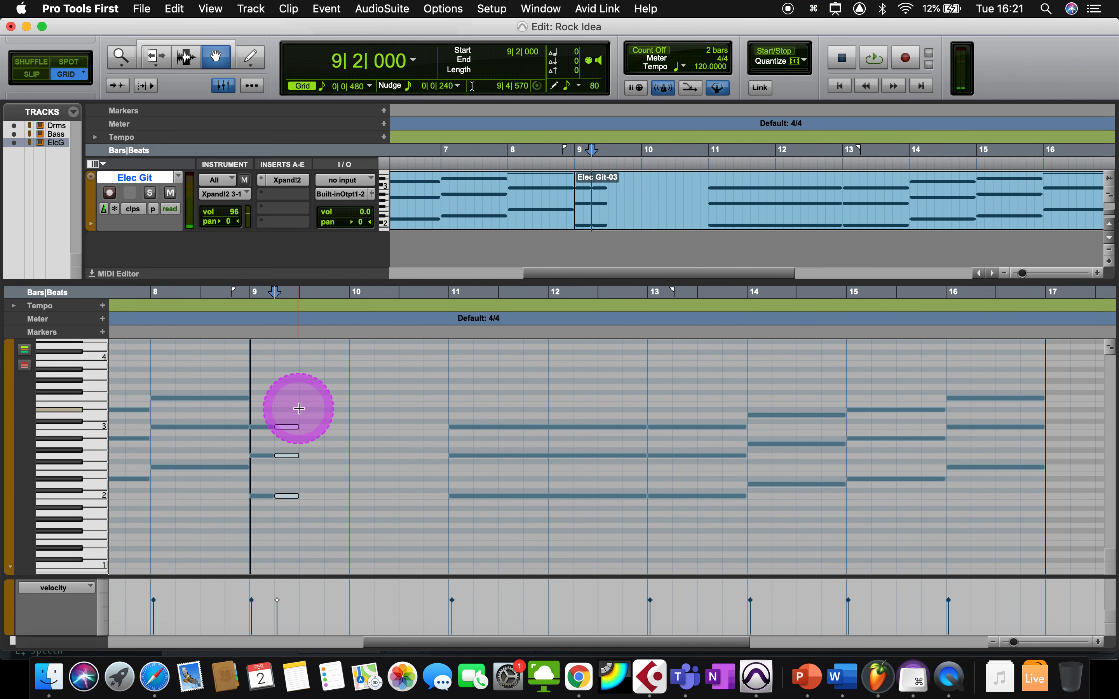
- Shorten the guitar chords at 9|1|000 and 9|2|000 to eighth notes
key(super+bracketright)
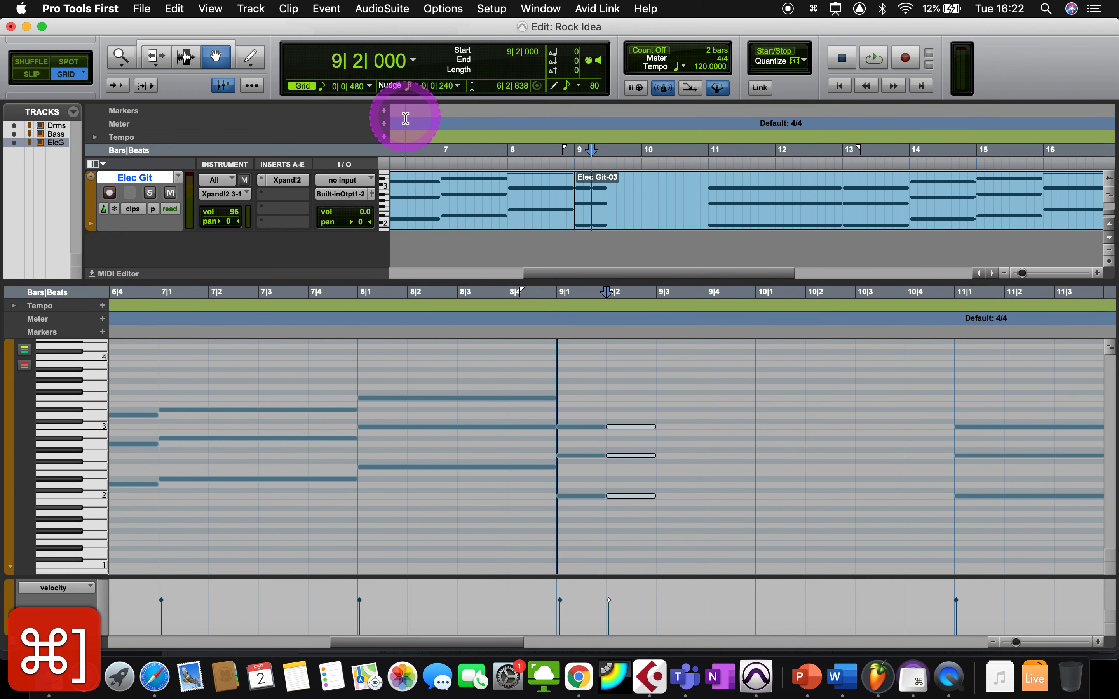
scroll(620, 393, right, 5)
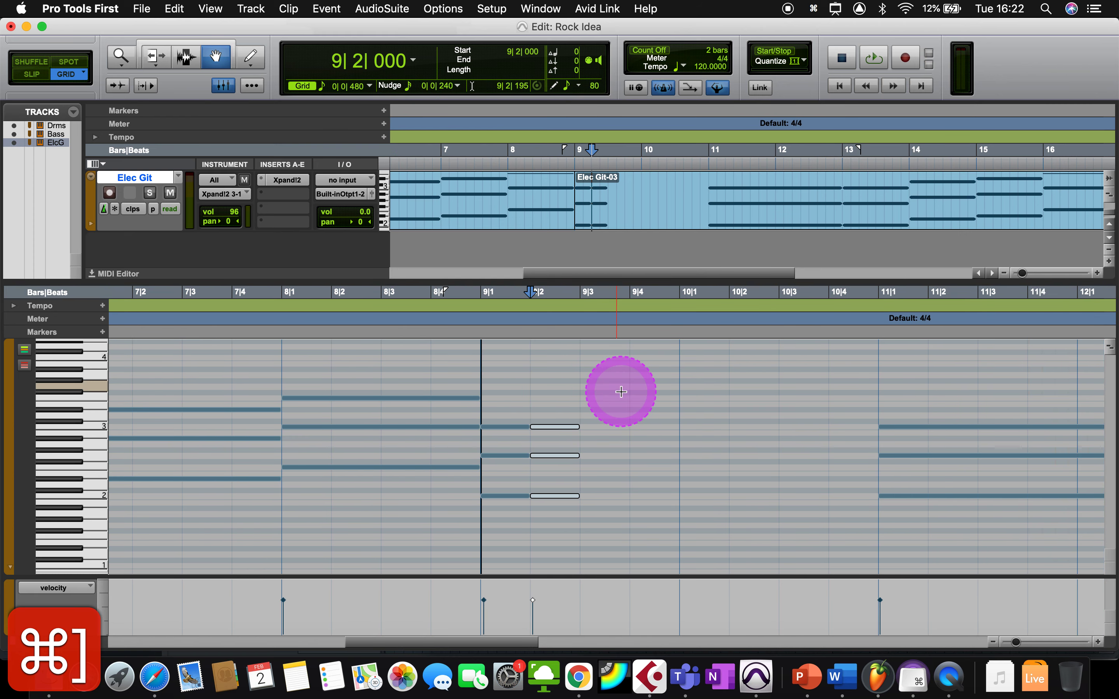
click(322, 87)
click(357, 92)
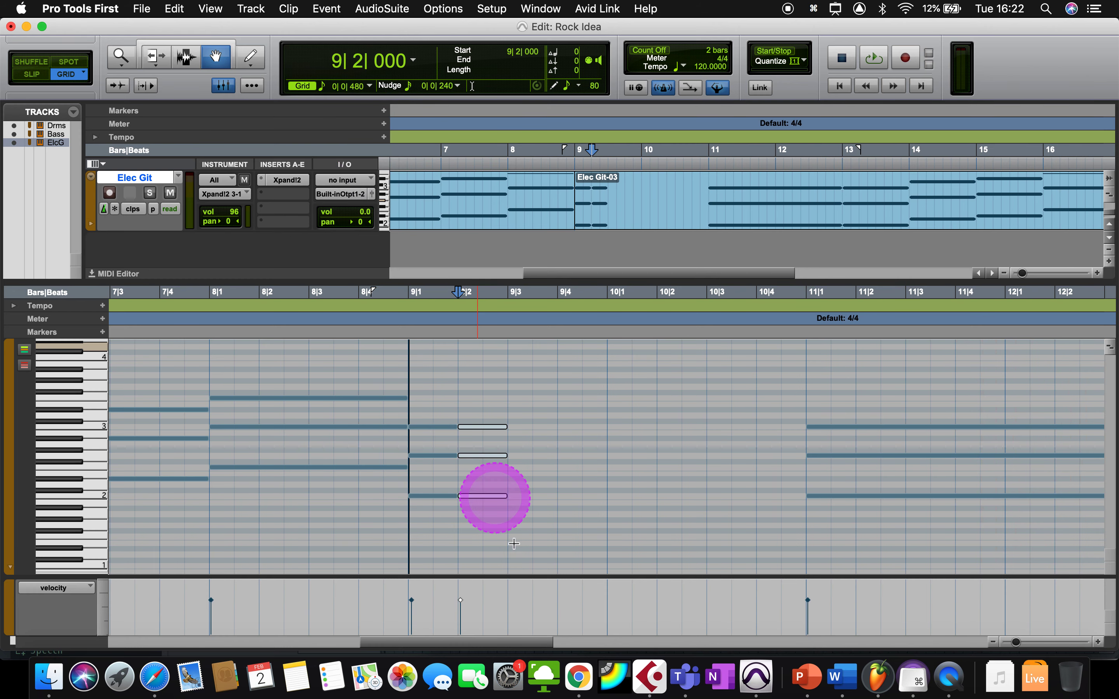
drag(443, 413, 467, 517)
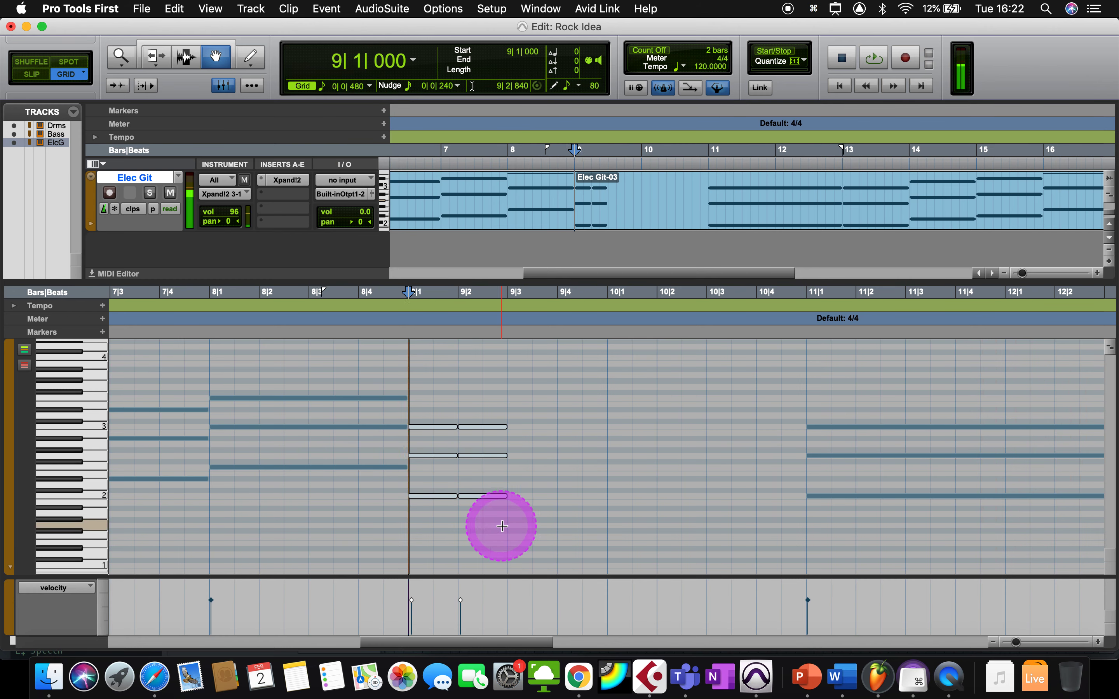
click(453, 434)
mouse_move(445, 428)
mouse_down()
mouse_move(435, 428)
mouse_move(450, 429)
mouse_up()
click(158, 56)
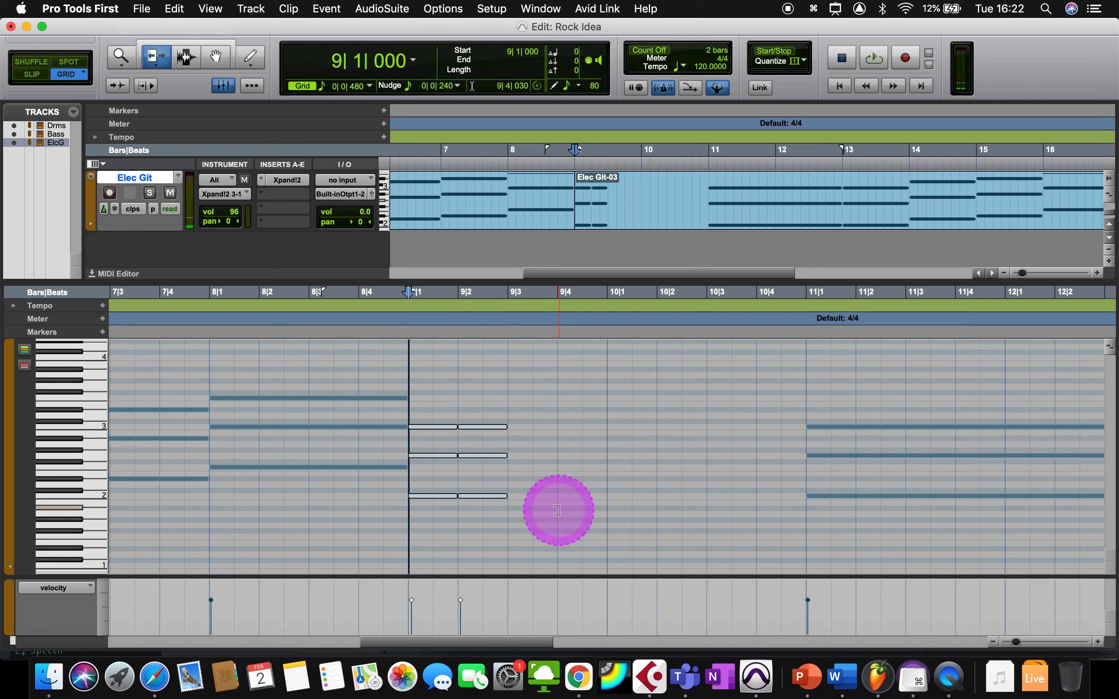
drag(452, 429, 432, 427)
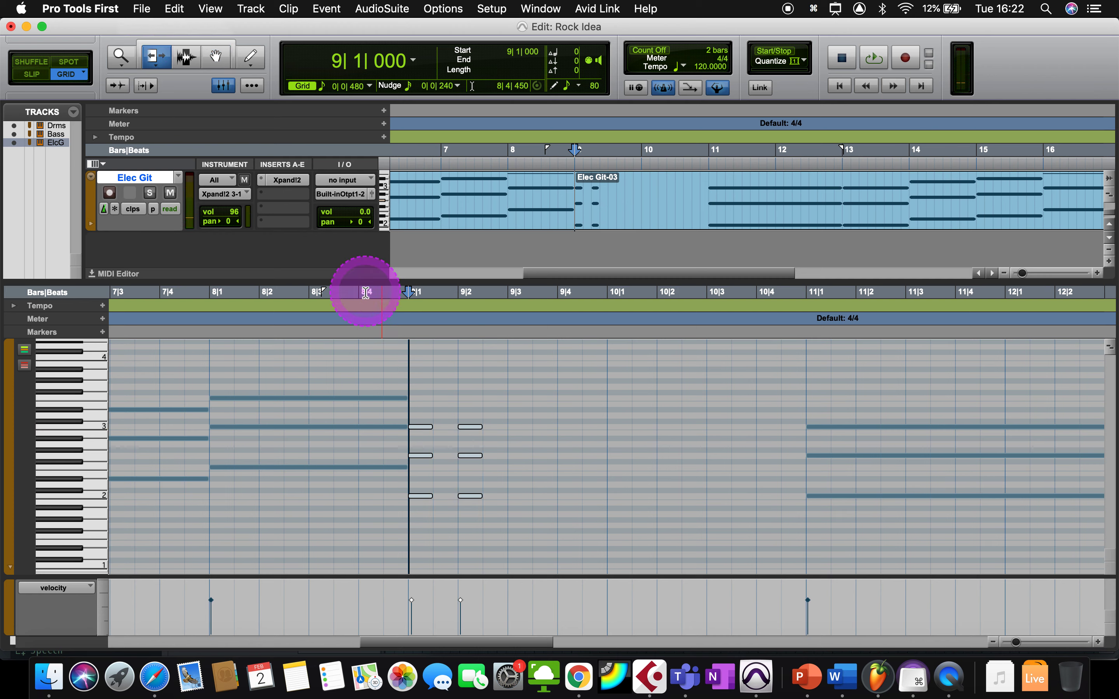
- Move the eighth-note chord at 9|2|000 earlier to 9|1|480, directly after the first chord
click(215, 55)
click(508, 413)
drag(477, 397, 481, 505)
click(460, 456)
drag(469, 461, 445, 462)
- Duplicate the two eighth-note chords at the start of bar 9 and place the copies from 9|2|480
drag(424, 410, 464, 513)
key(super+d)
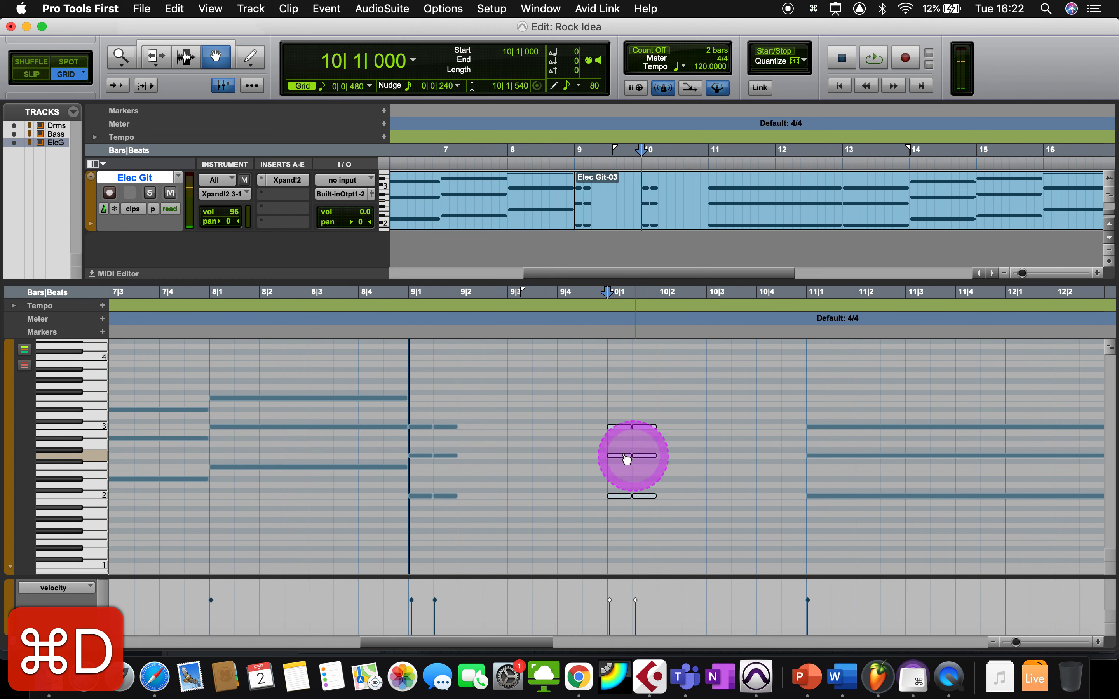
drag(617, 457, 491, 456)
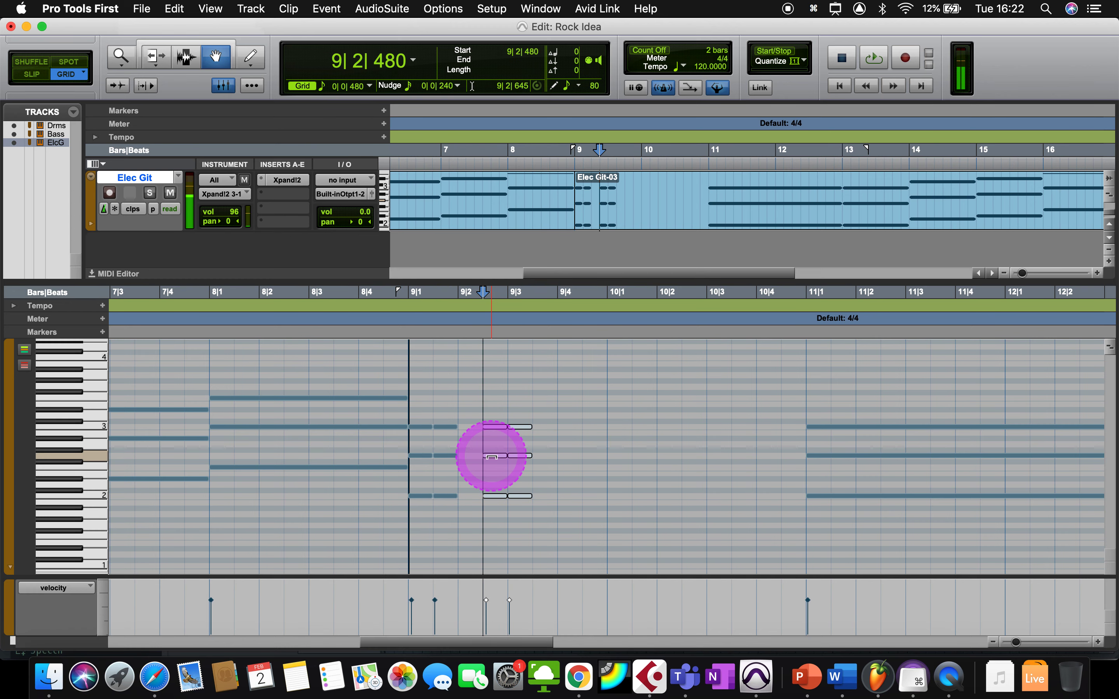
- Duplicate the chord pair again to start at 9|3|480 and shift its second chord to 9|4|480
key(super+d)
click(691, 466)
drag(695, 461, 546, 455)
drag(567, 413, 568, 536)
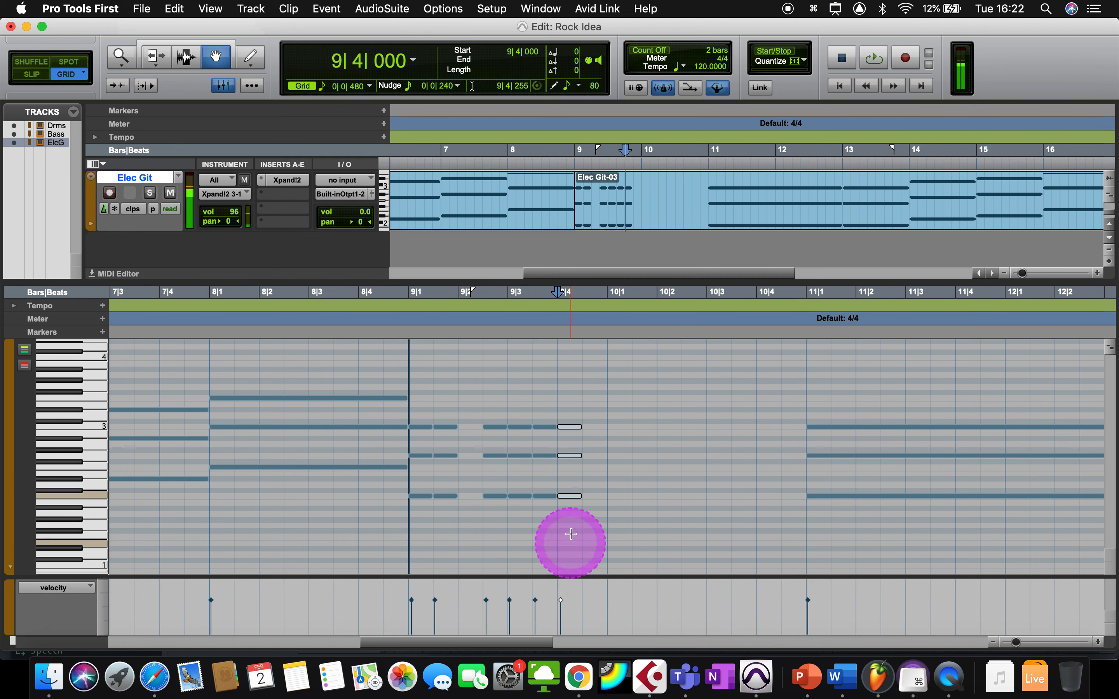
drag(576, 463, 594, 459)
- Play the guitar rhythm in bar 9 twice from 9|1|000
click(400, 330)
key(space)
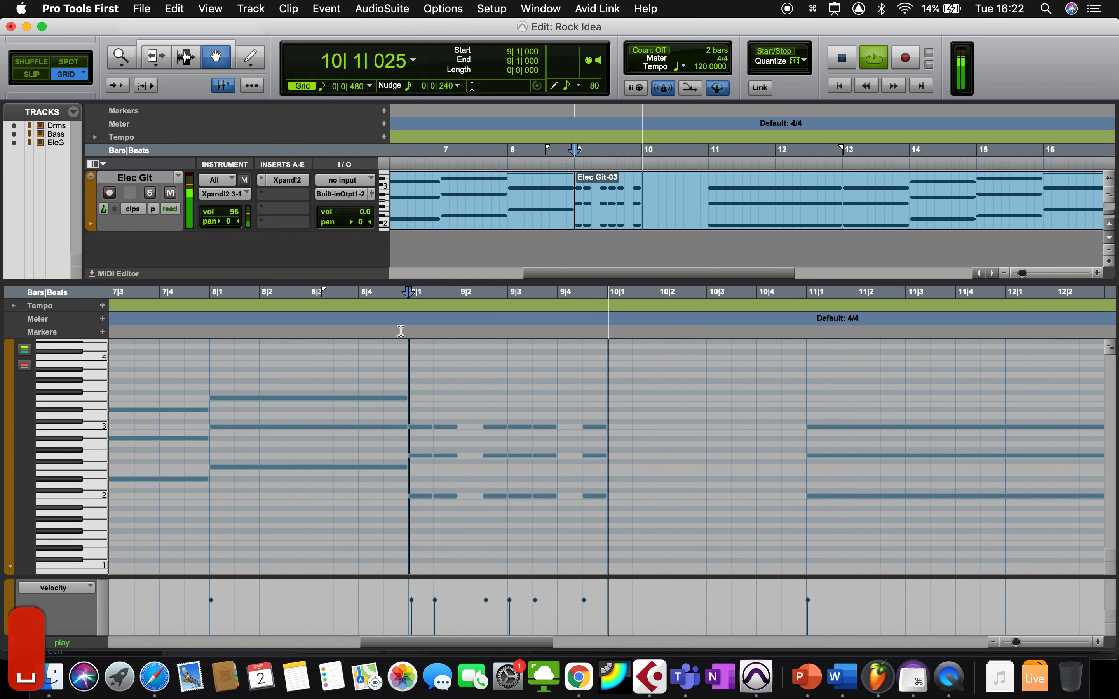
key(space)
key(space)
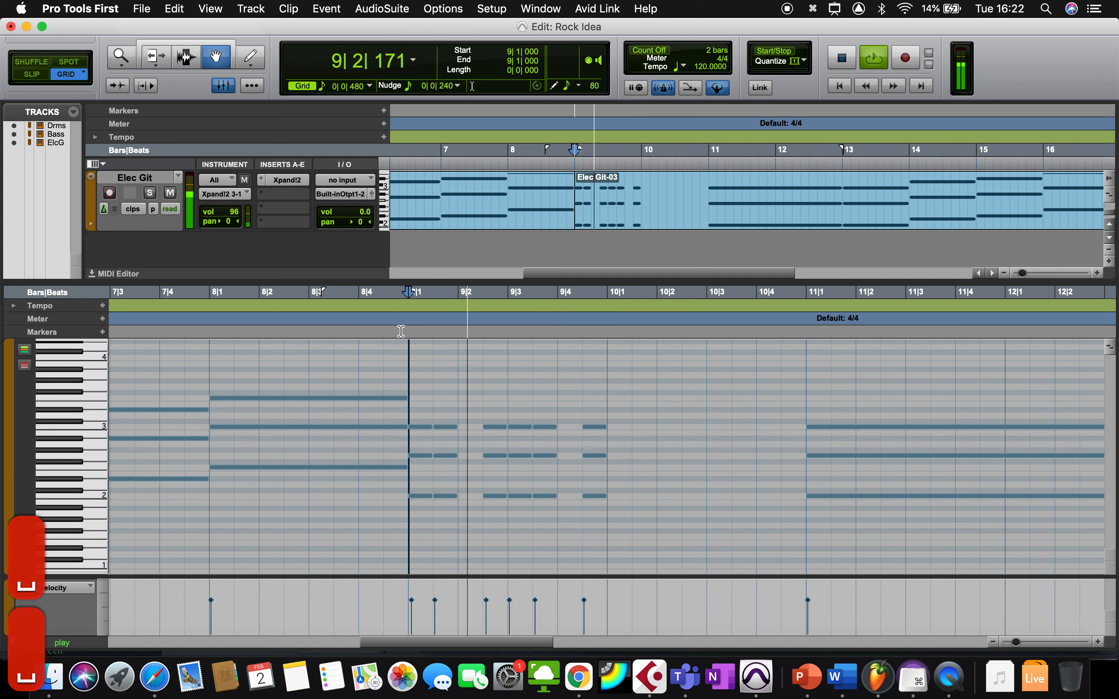
key(space)
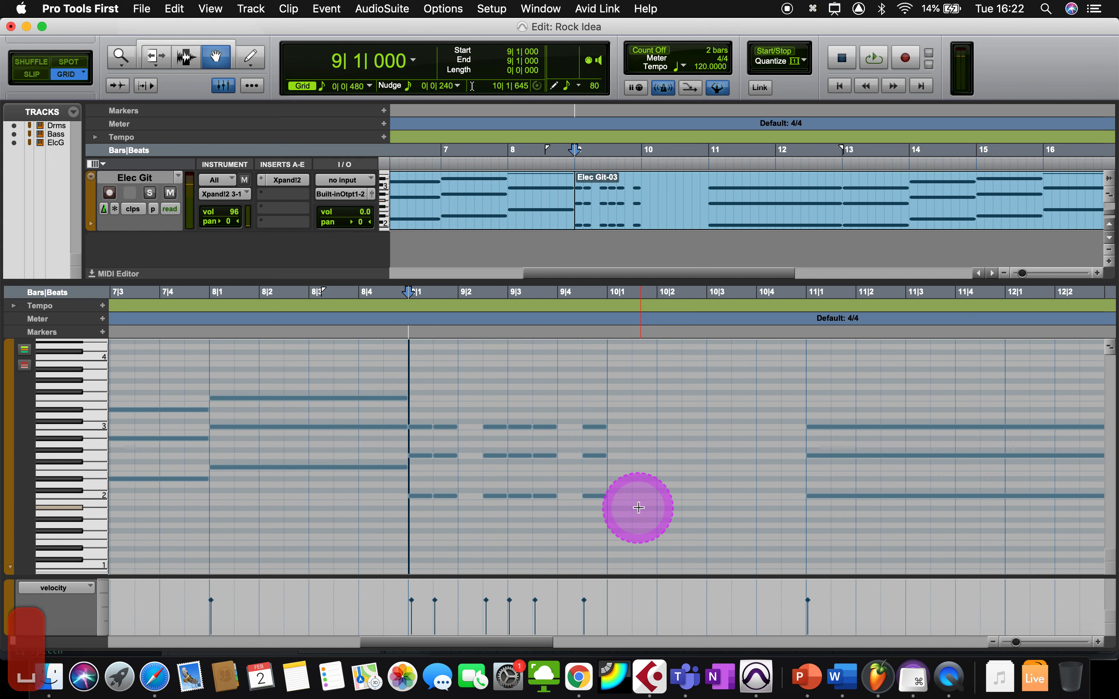
- Try lowering the guitar chord at 9|3|000 by two semitones and play bar 9 from its start
drag(519, 408, 513, 524)
key(Down)
key(Down)
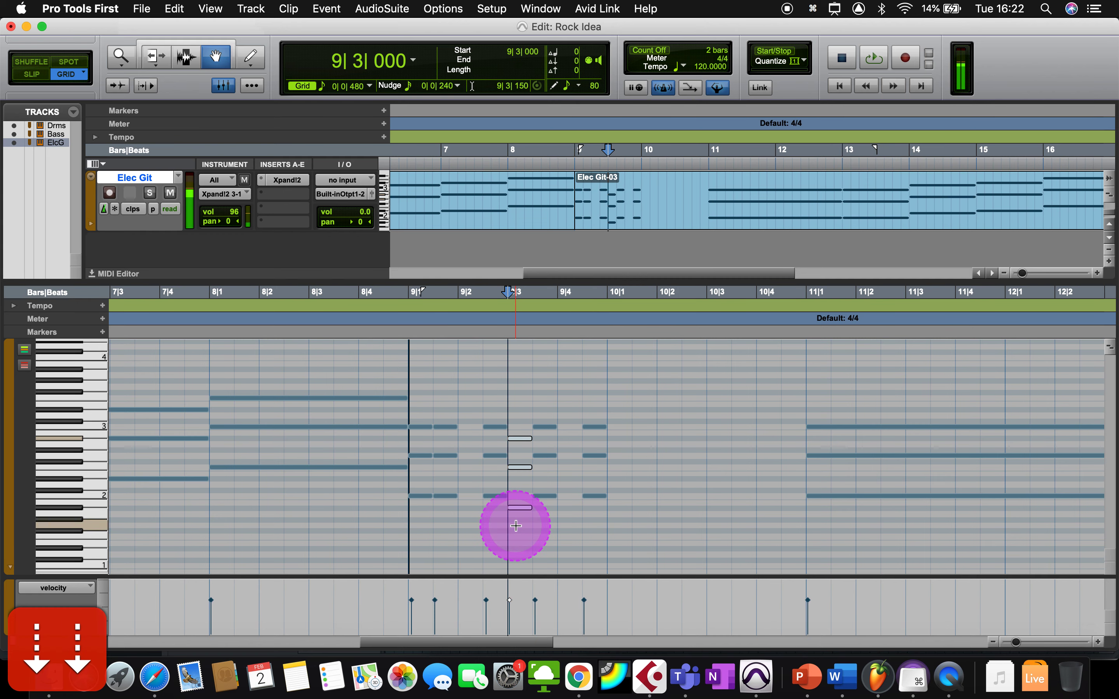
click(412, 336)
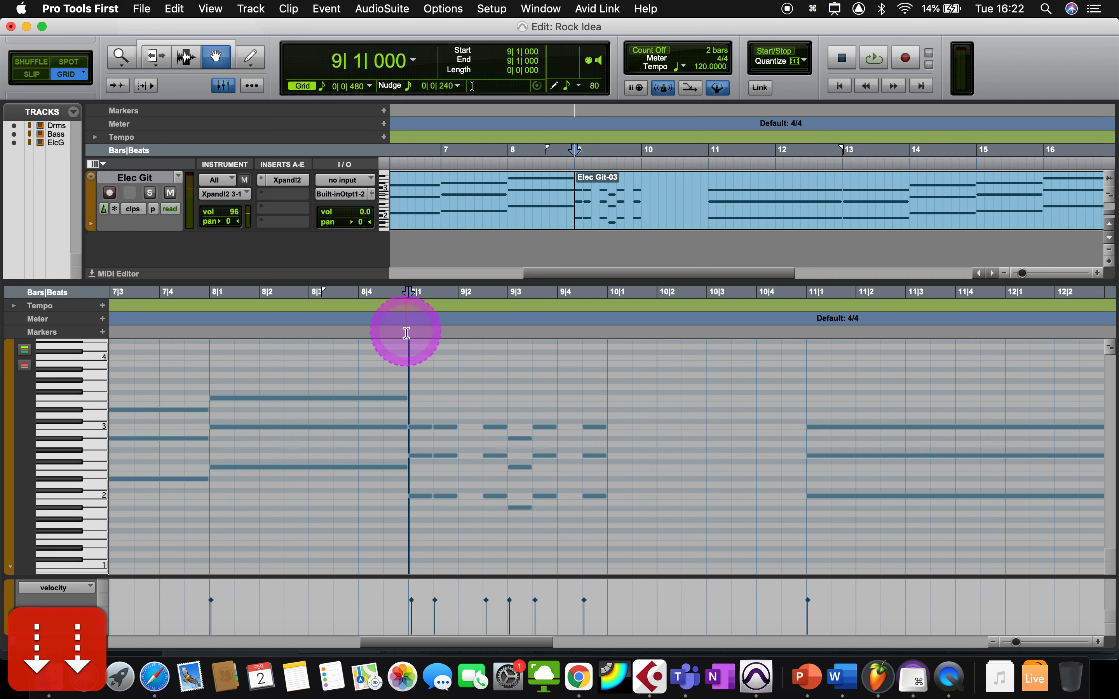
key(space)
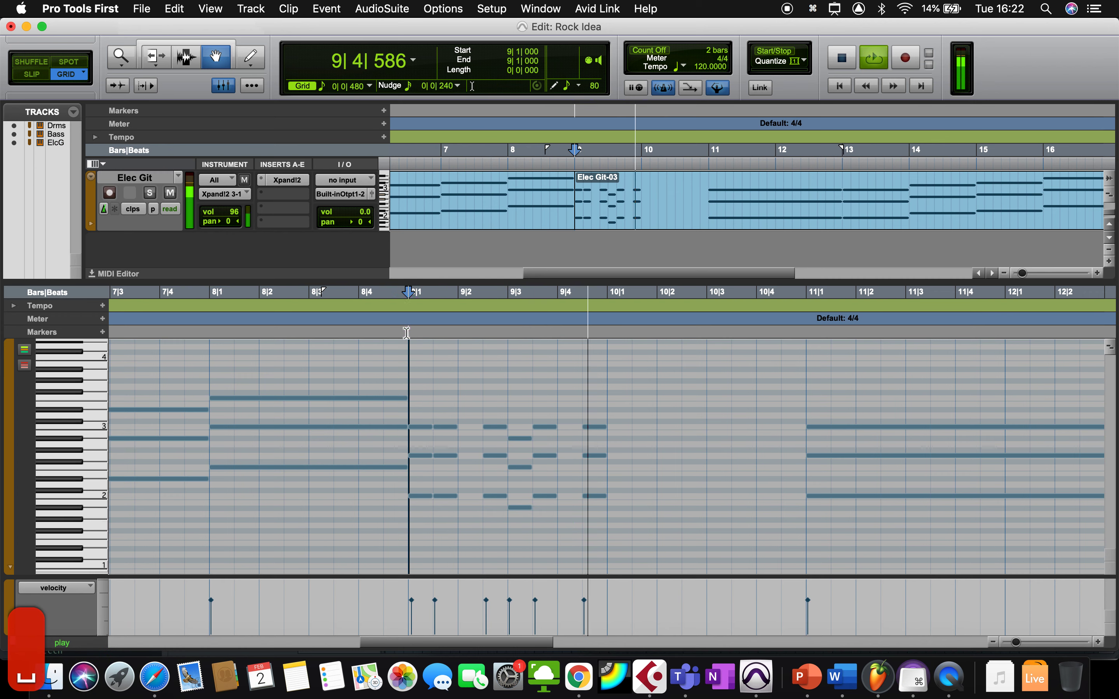
key(space)
- Undo both semitone shifts of the chord at 9|3|000
click(475, 467)
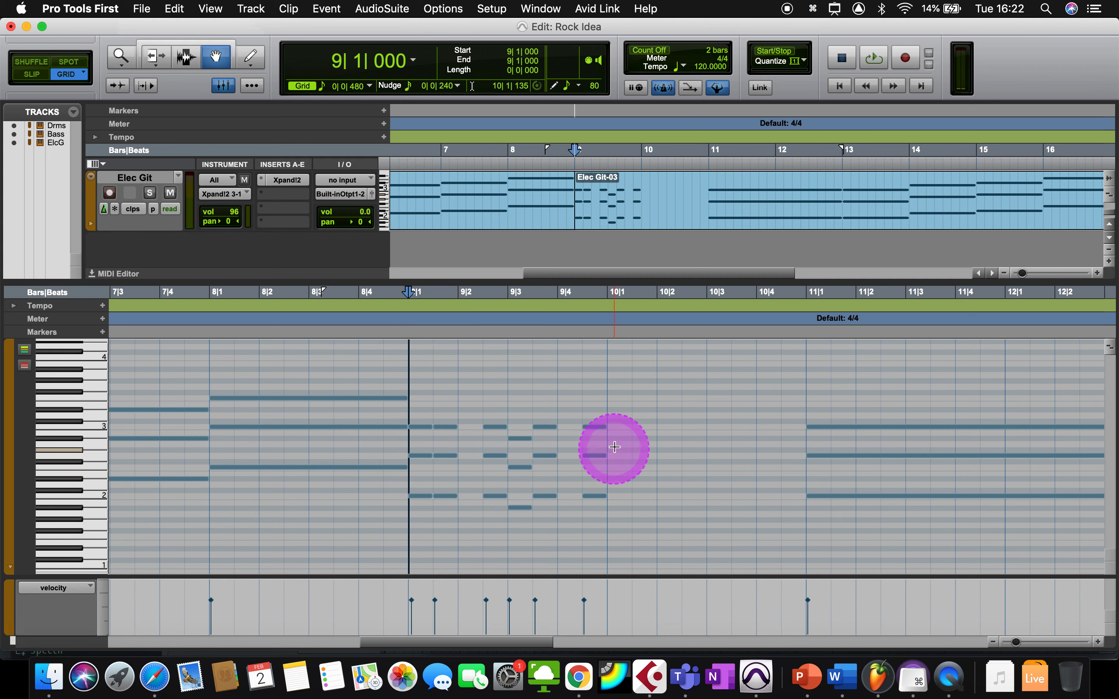
key(super+z)
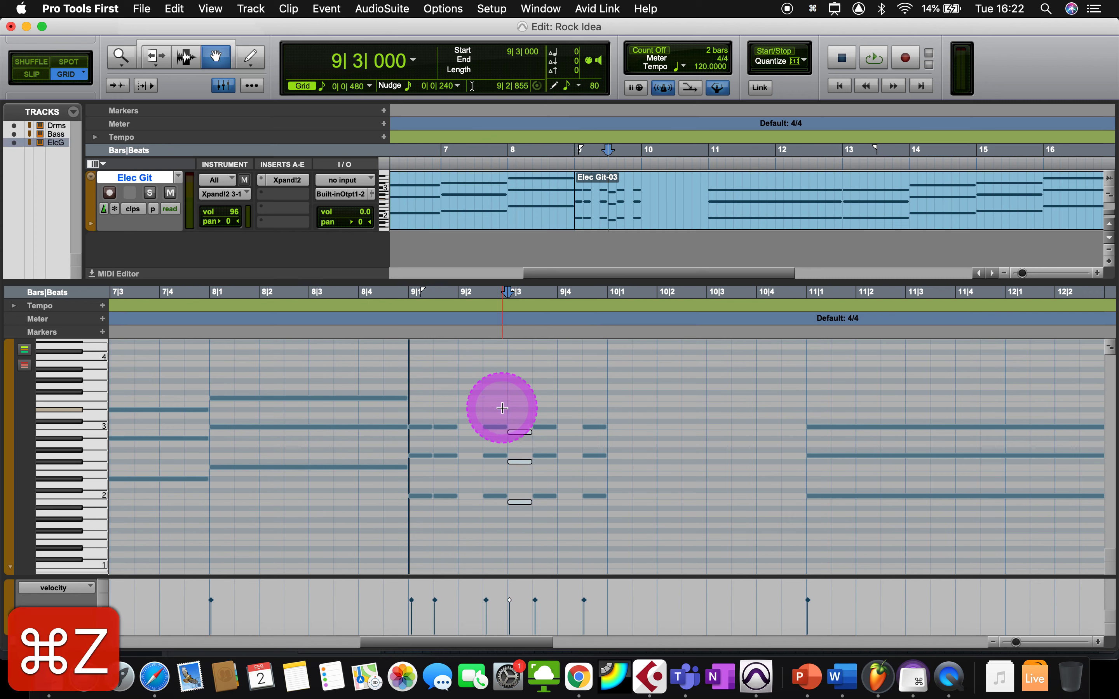
key(super+z)
- Lower the last chord of bar 9, at 9|4|480, by two semitones and play the bar from 9|1|000
click(591, 405)
drag(591, 405, 588, 512)
key(Down)
key(Down)
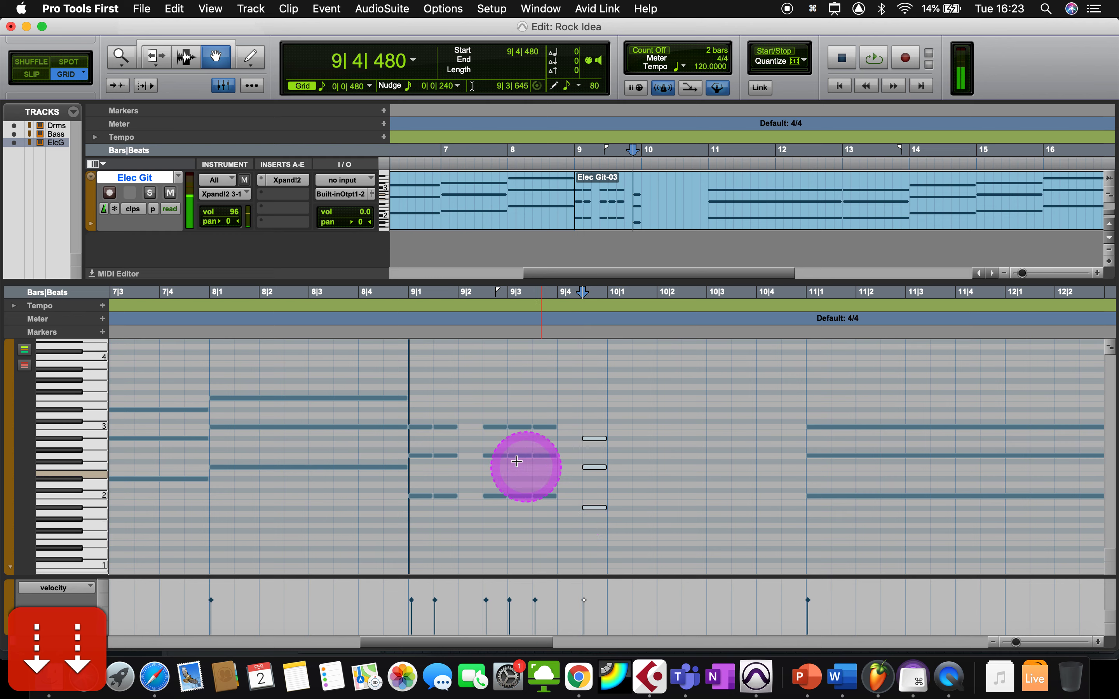
click(406, 334)
key(space)
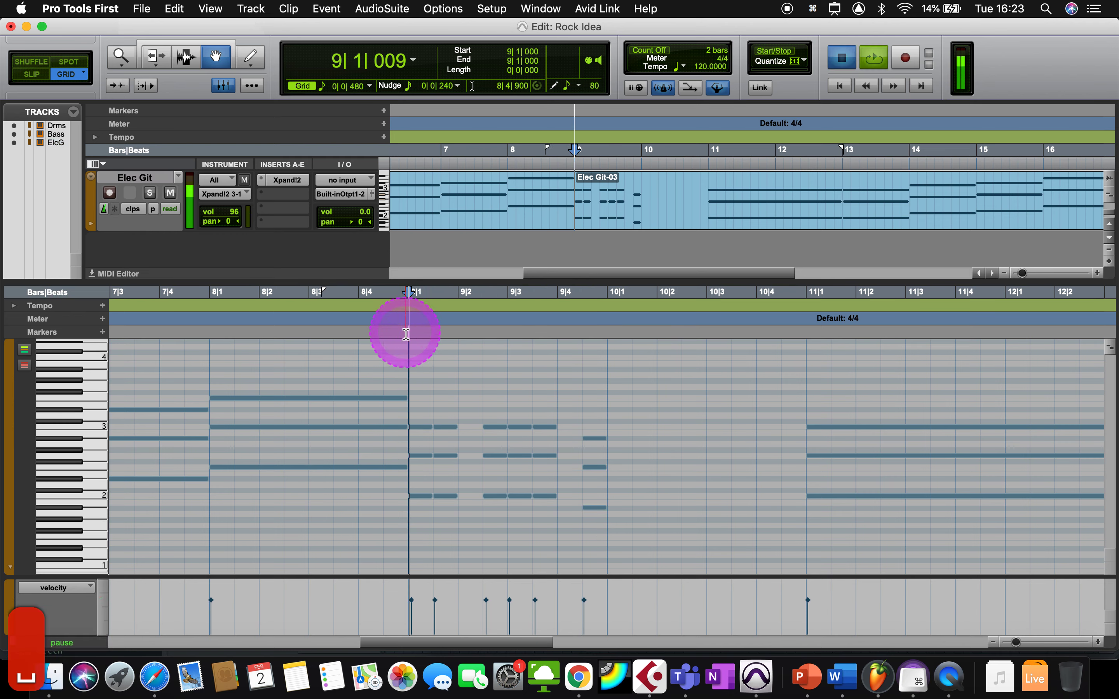
key(space)
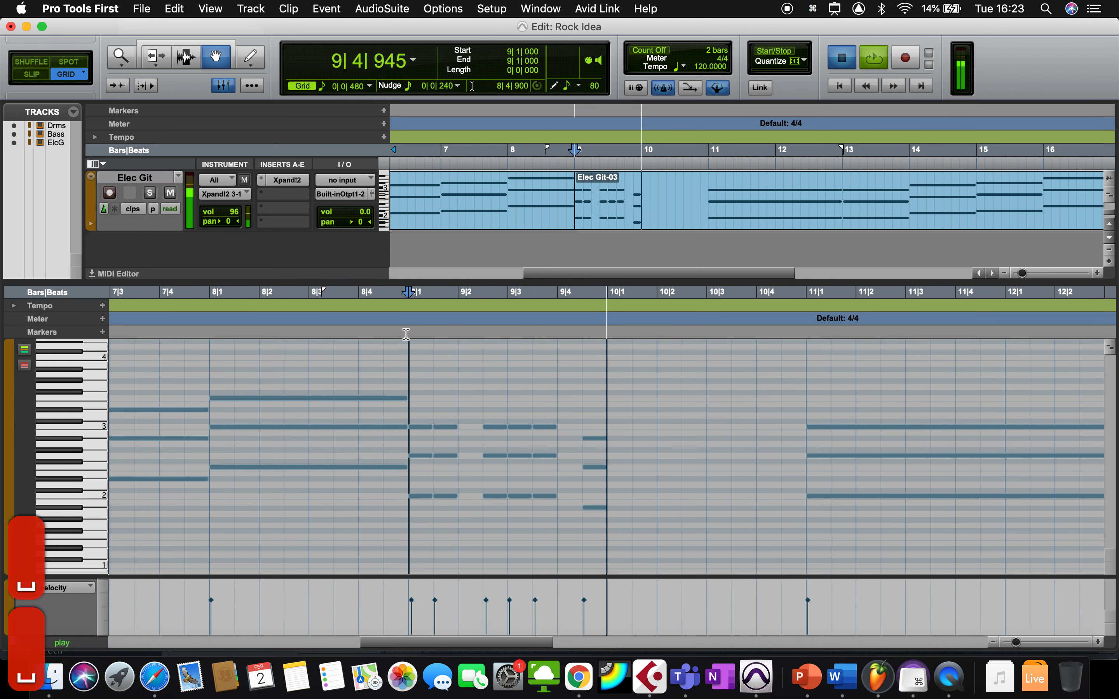
- Duplicate the complete bar 9 chord pattern into bar 10 and play both bars from 9|1|000
drag(413, 413, 586, 539)
key(super+d)
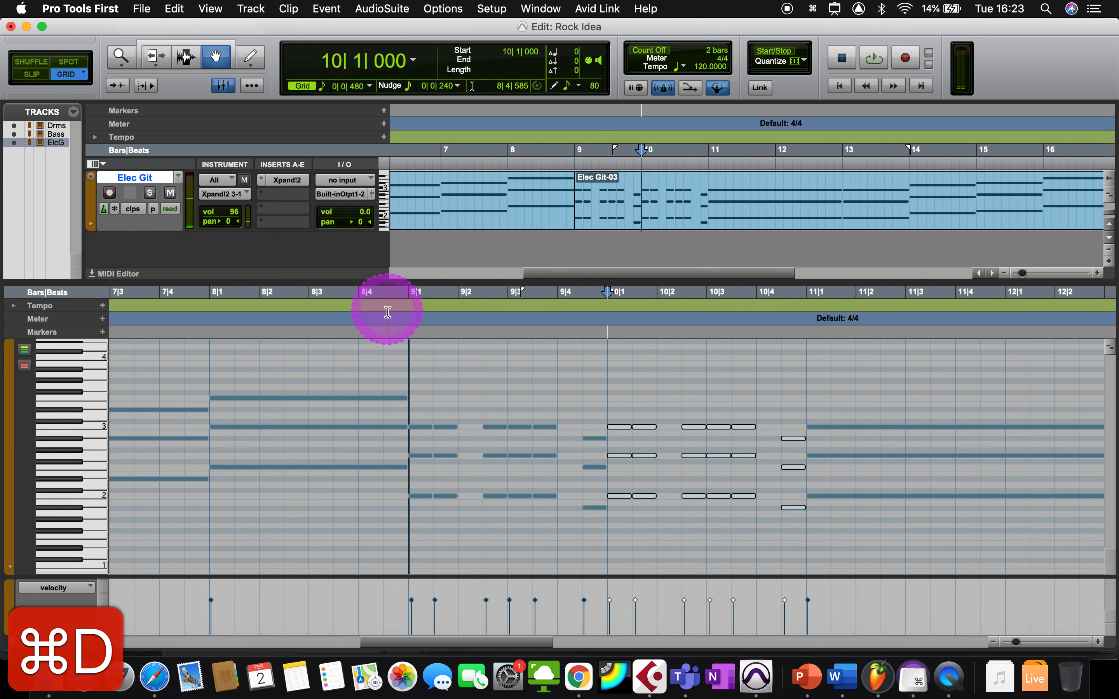
click(401, 325)
key(space)
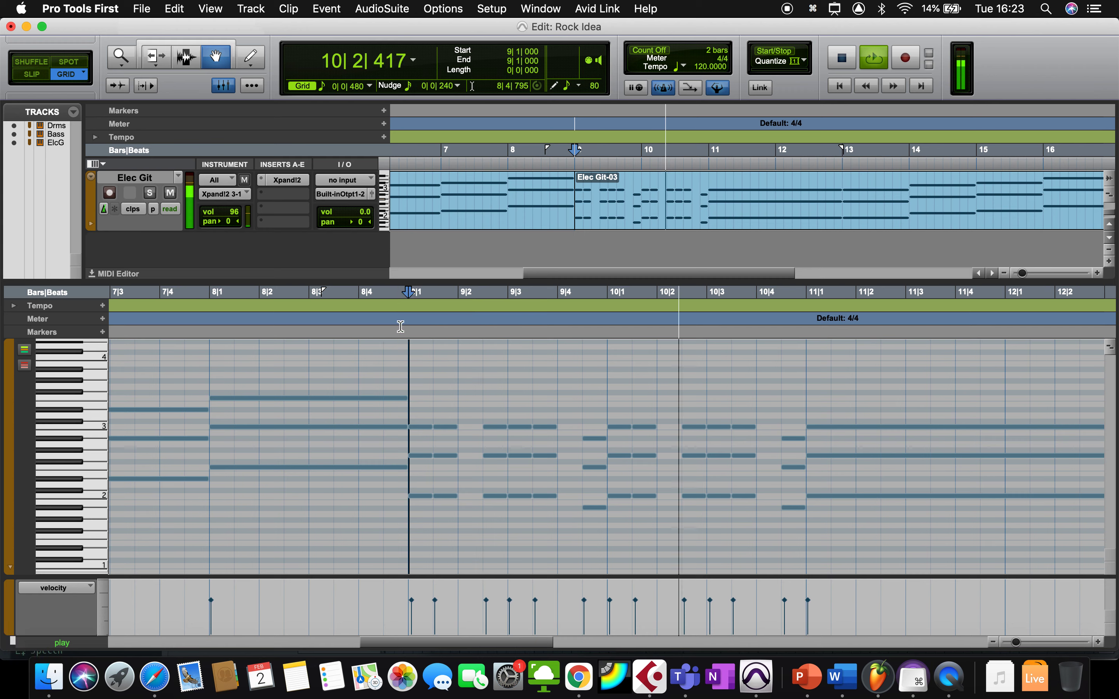
key(space)
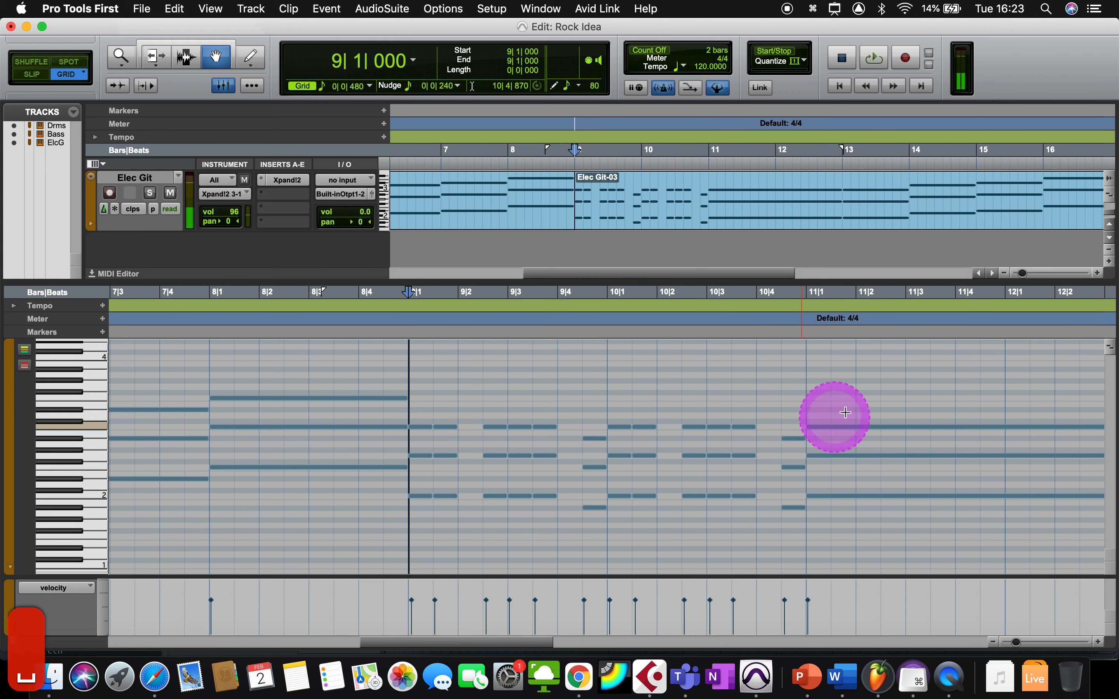
- Replace the long guitar chord starting at bar 11 with copies of the bar 10 rhythm pattern in bars 11 and 12
drag(824, 407, 1002, 519)
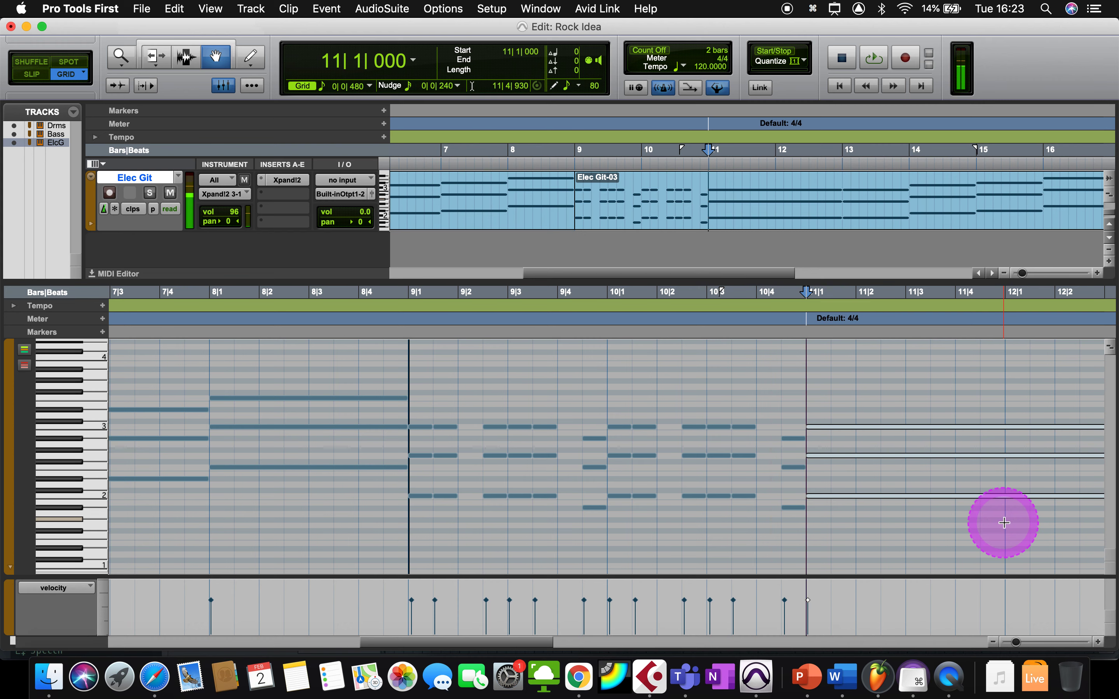
key(BackSpace)
drag(607, 403, 788, 525)
key(cmd+d)
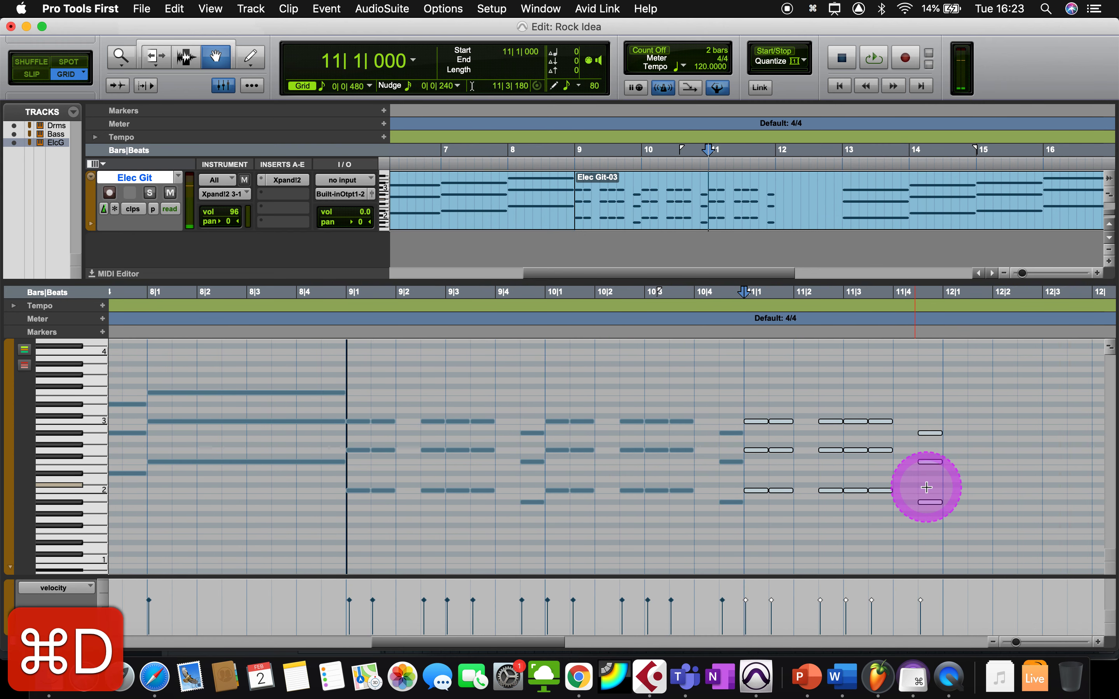
key(cmd+d)
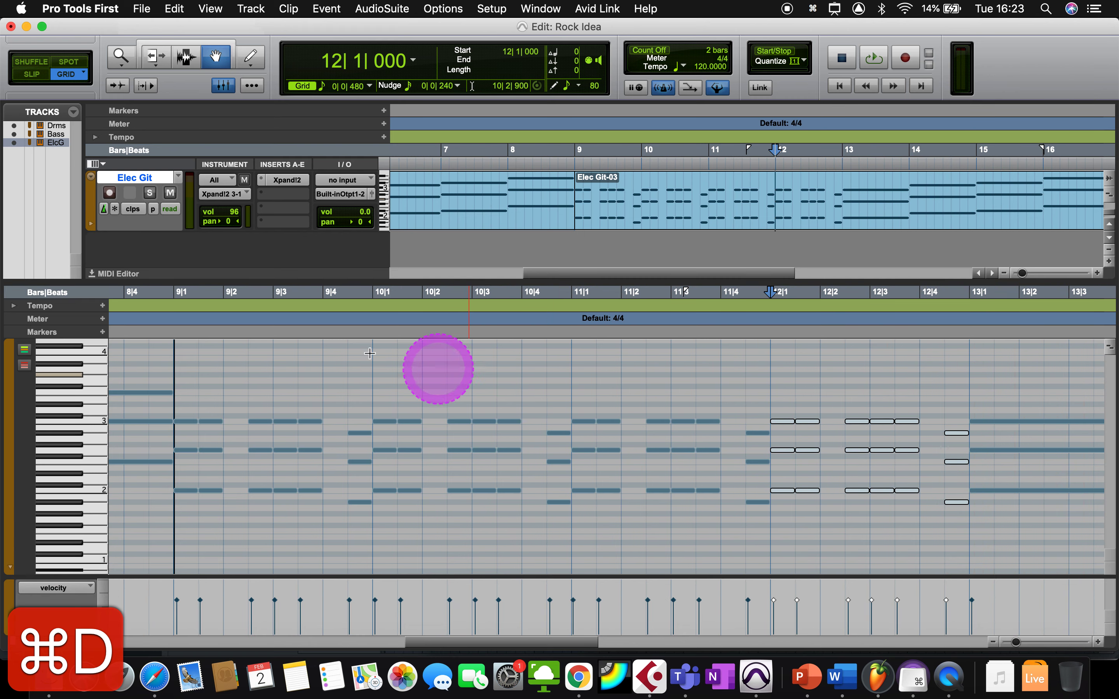
- Play the repeated guitar rhythm from 9|1|000
click(165, 330)
key(space)
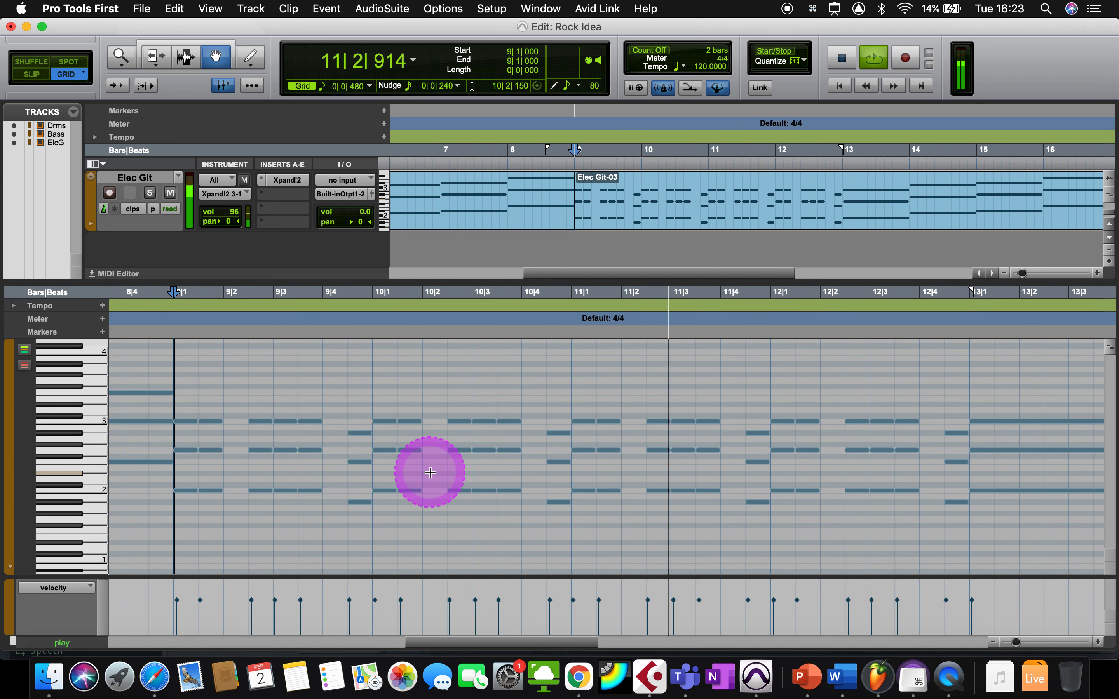
key(space)
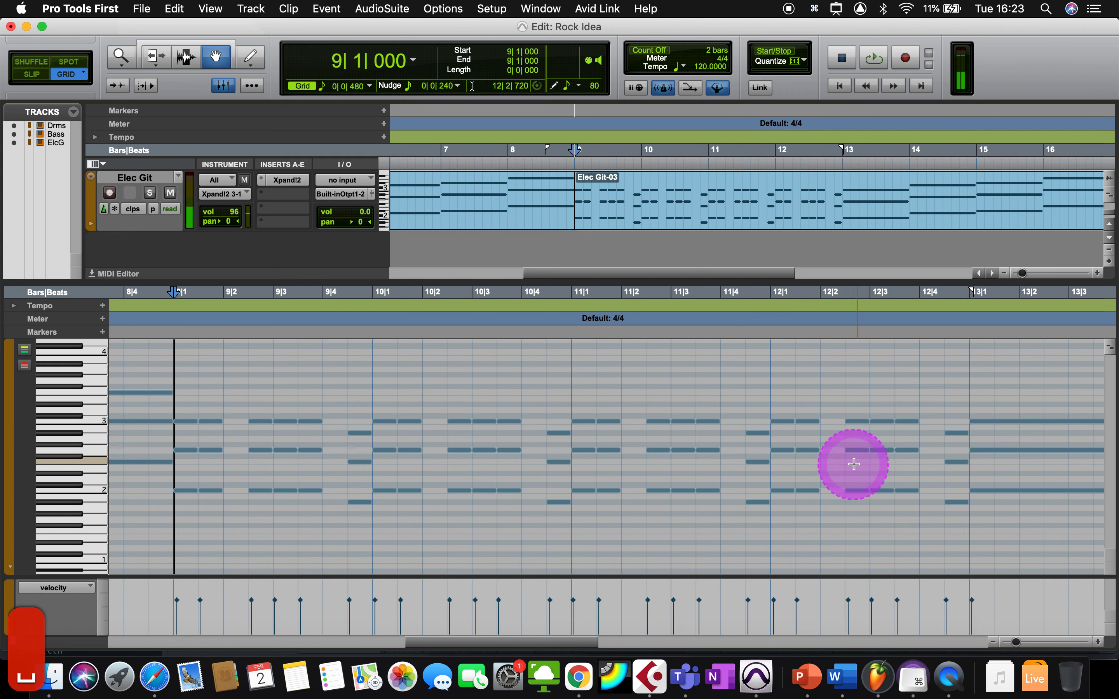
- Lower all the guitar chords in bar 12 by seven semitones
drag(779, 393, 951, 513)
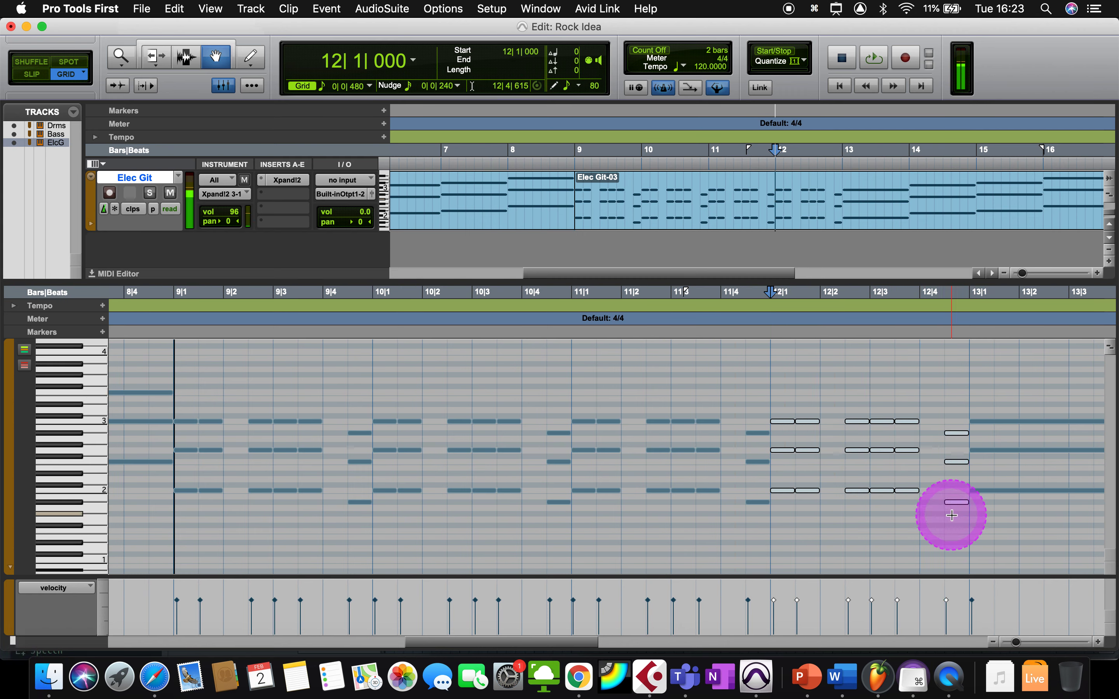
key(Down)
key(Down)
key(Down)
key(Down)
key(Down)
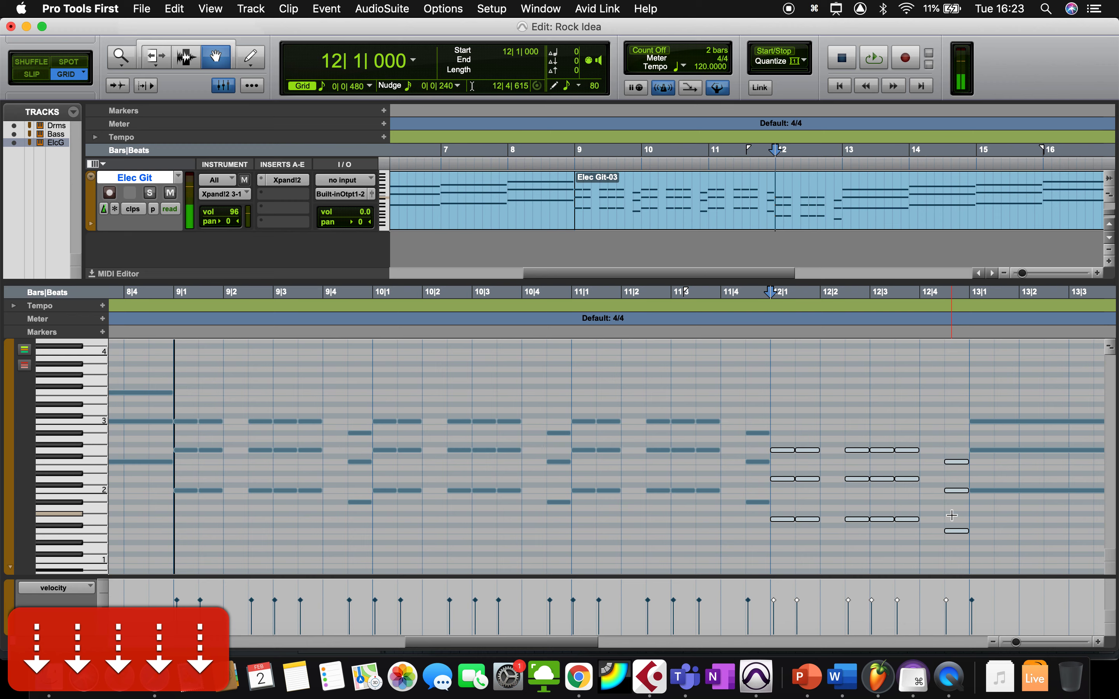
key(Down)
scroll(880, 598, right, 1)
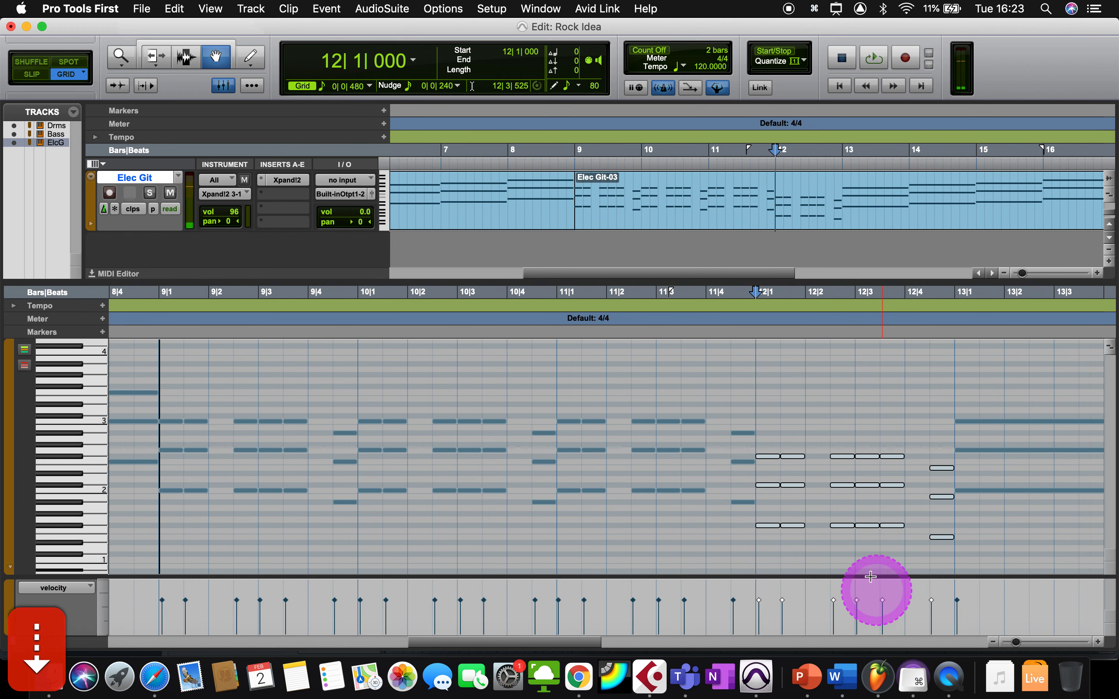
key(Down)
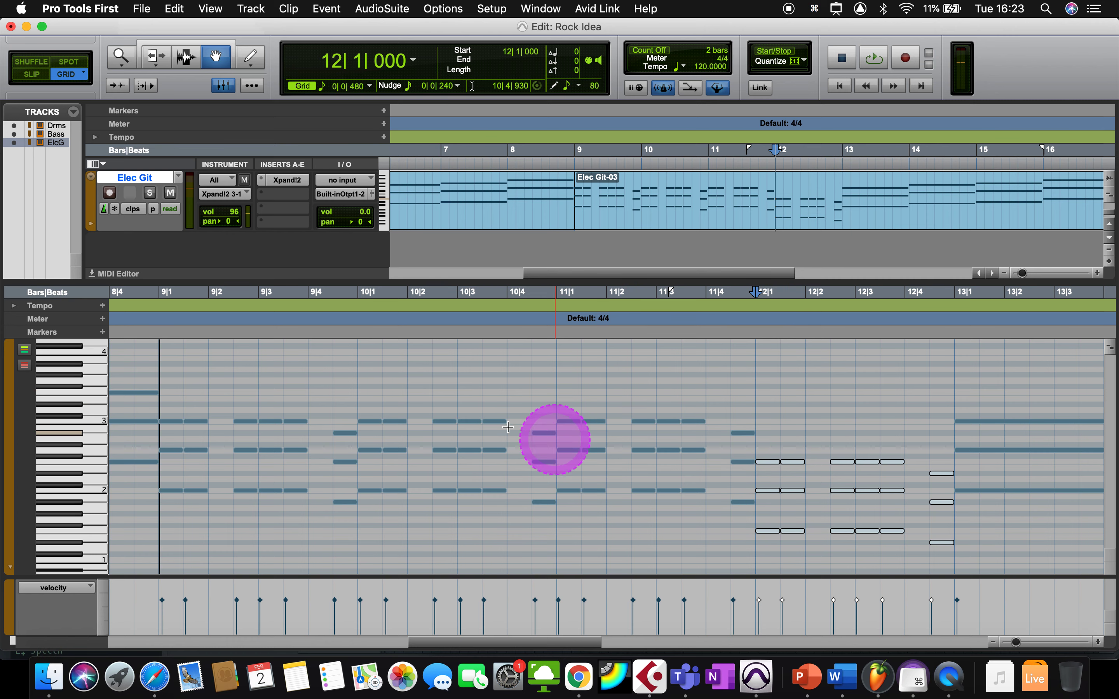
- Play the guitar part from 9|1|000 through the transposed bar 12 chords, and stop playback
click(158, 337)
key(space)
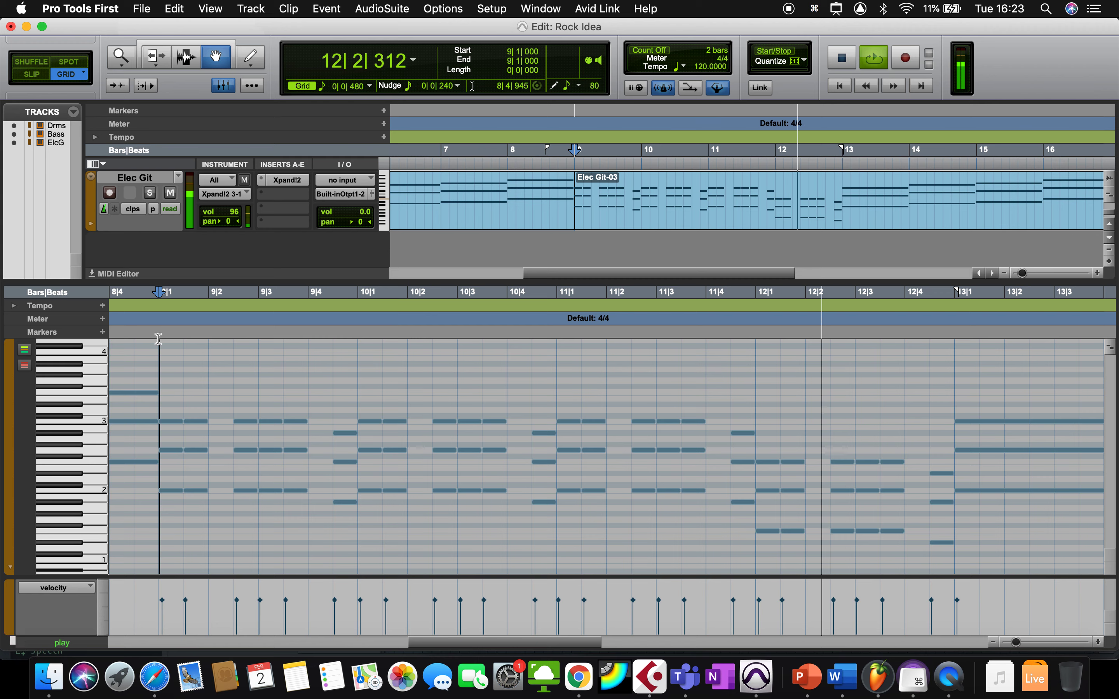
key(space)
click(479, 396)
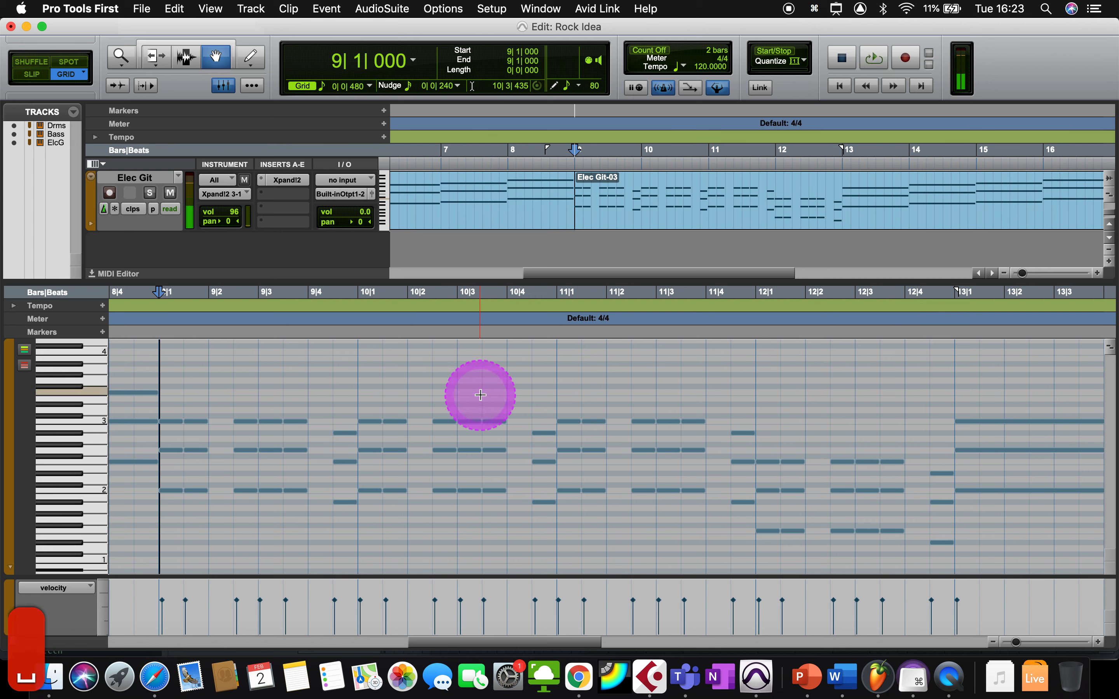
click(633, 449)
click(866, 447)
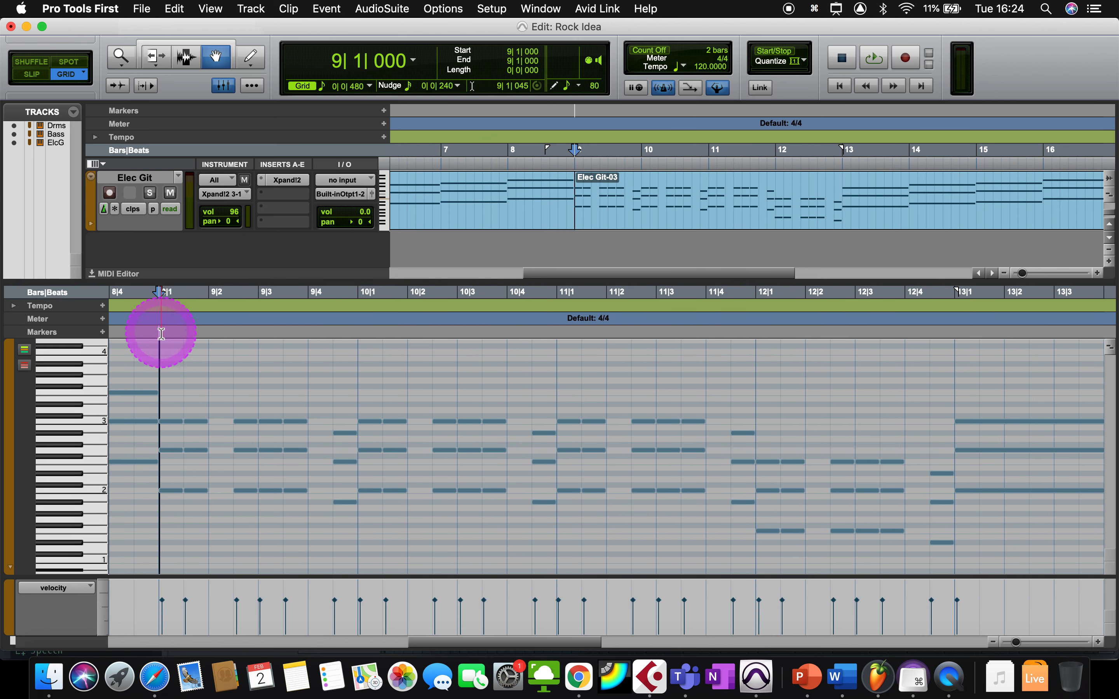
- Move the closing guitar chord to 12|4|000 and raise its pitch to a G chord, placing a duplicate directly after it at 12|4|480
key(space)
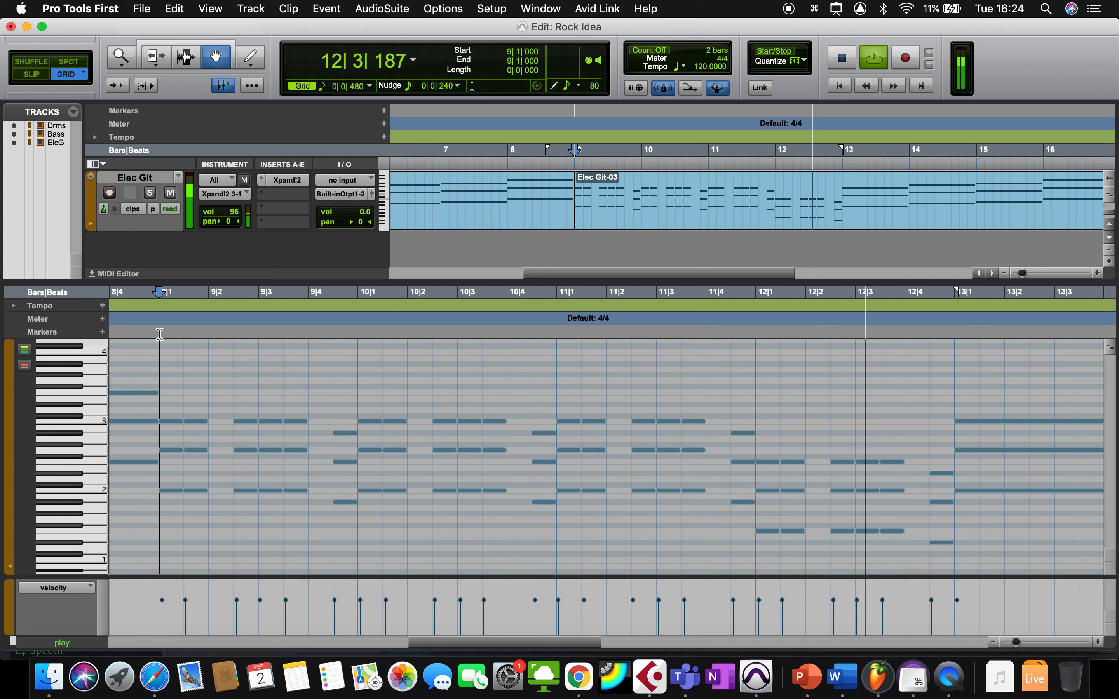
key(space)
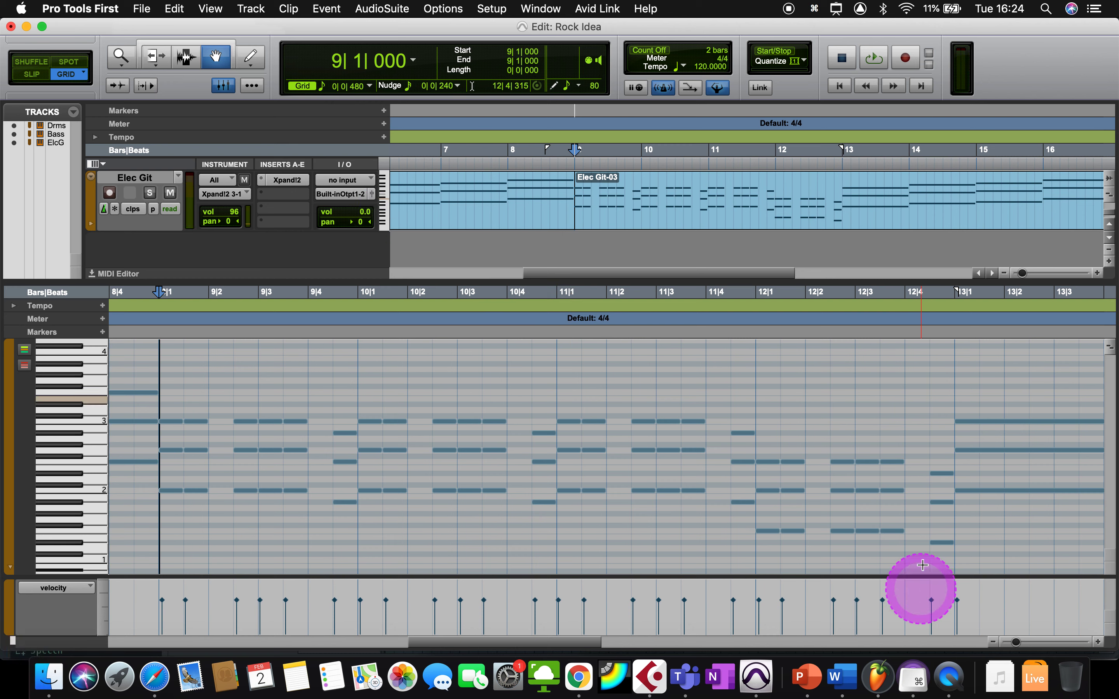
drag(926, 461, 945, 544)
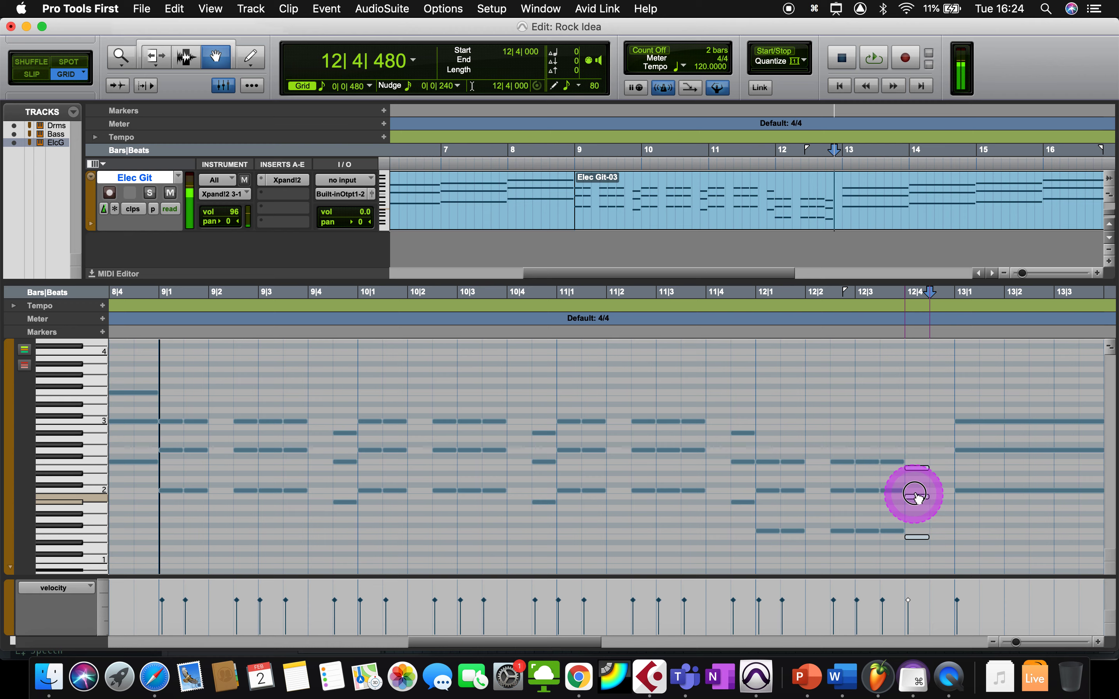
drag(918, 498, 913, 480)
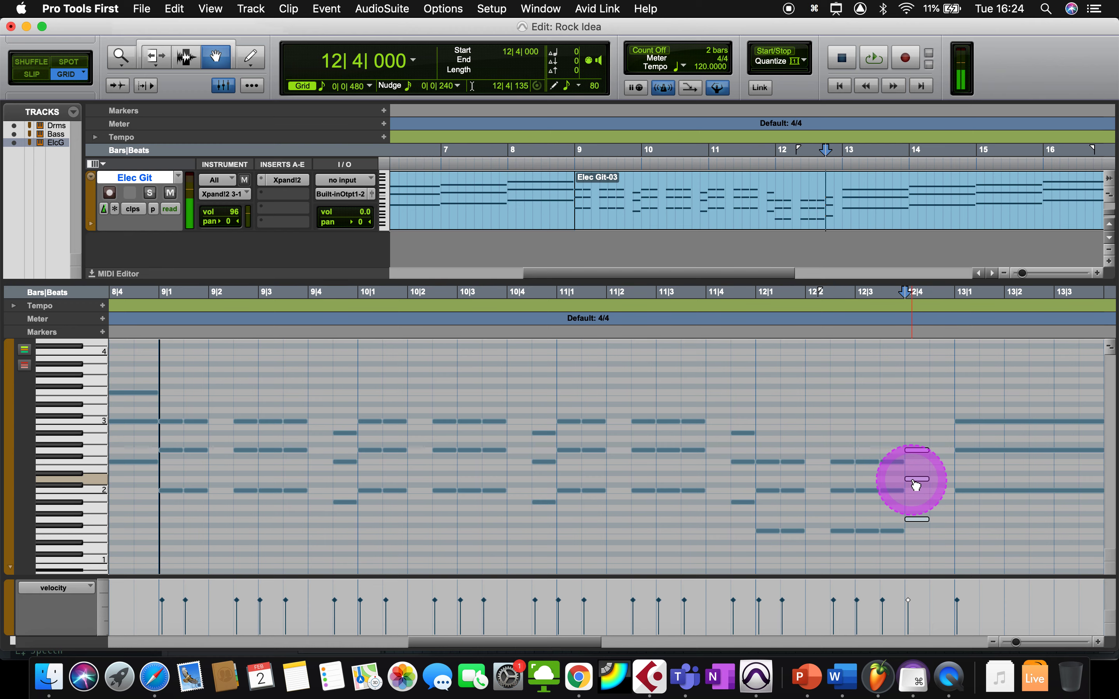
key(super+d)
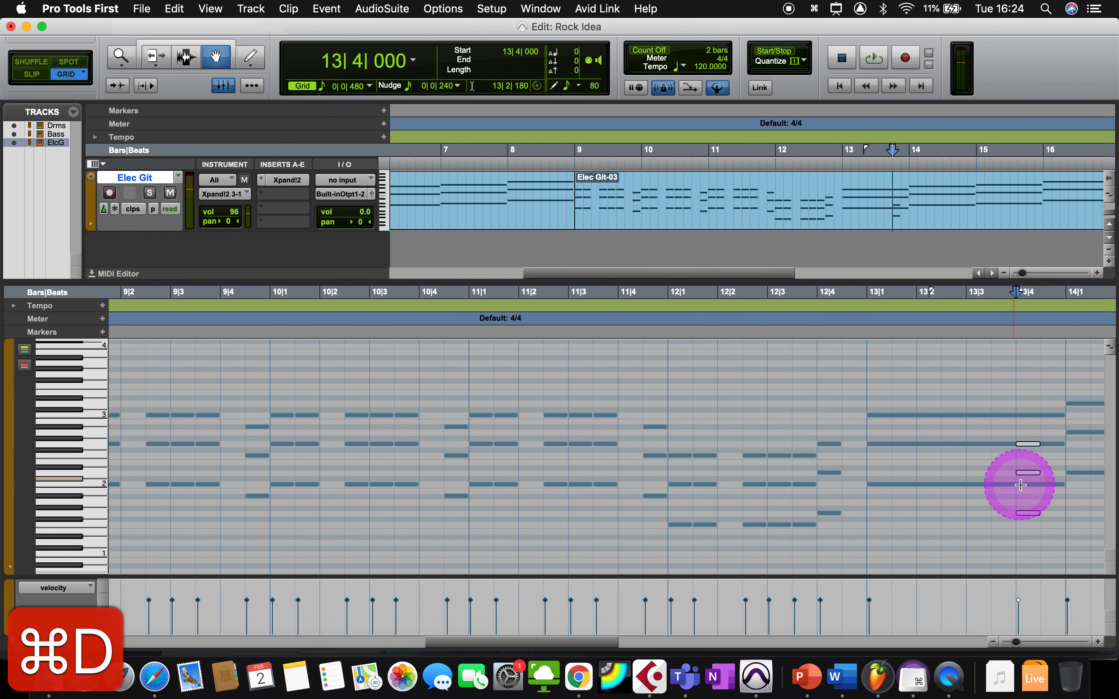
drag(966, 477, 780, 471)
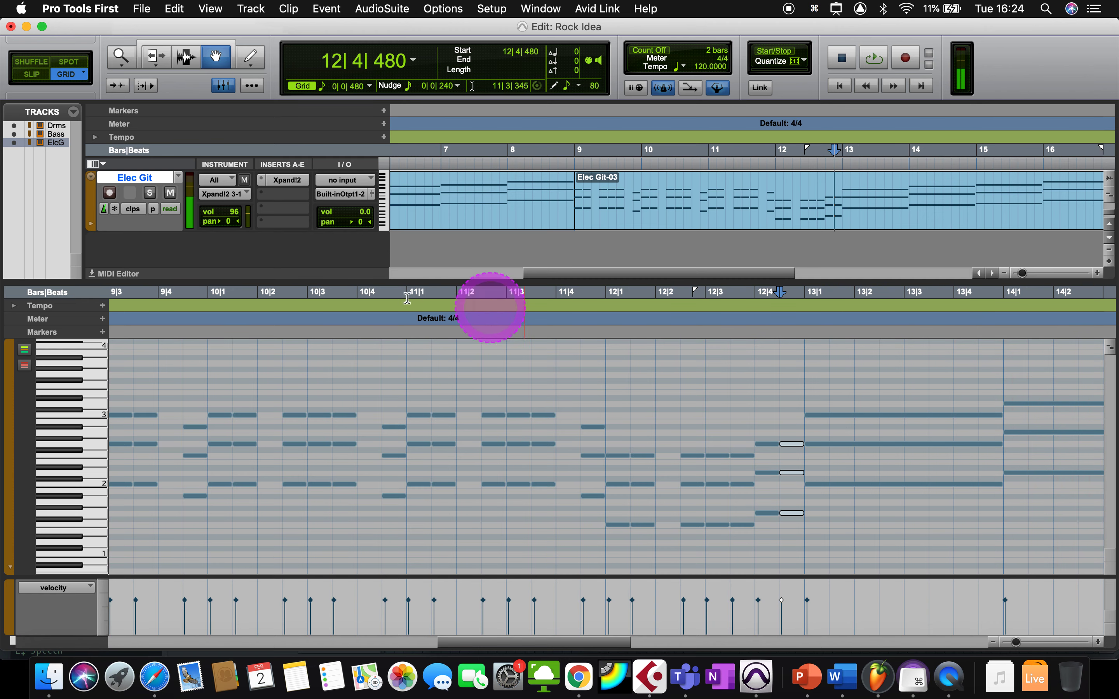
- Play the guitar part from 11|2|480 to check how the two chords ending bar 12 sound
click(488, 327)
key(space)
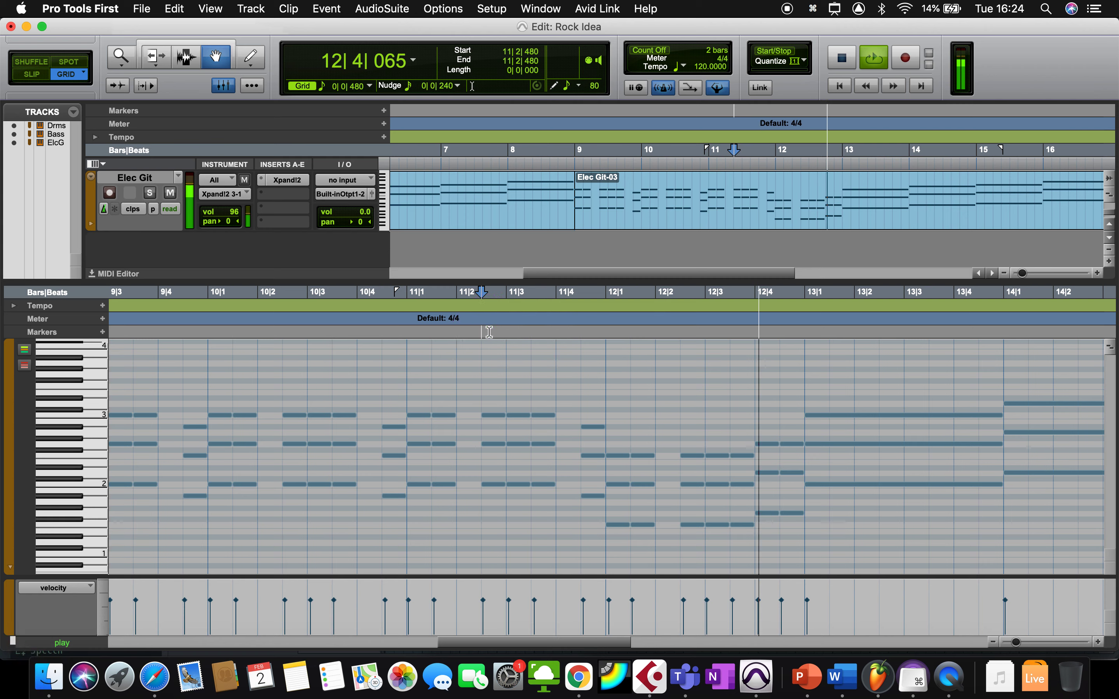
key(space)
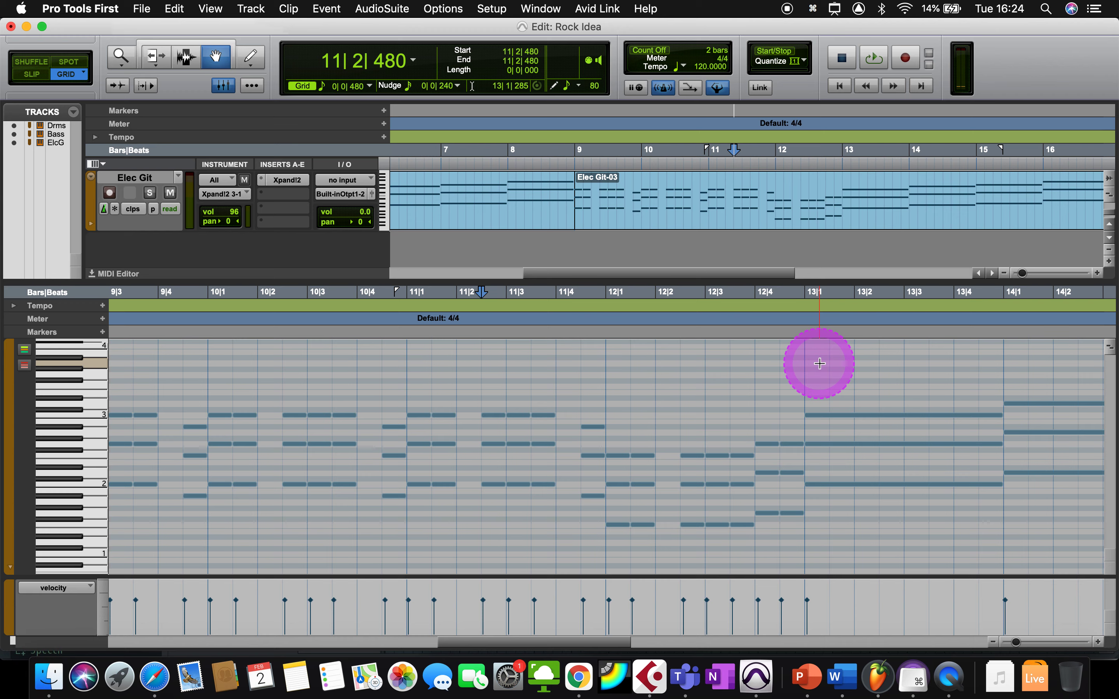
- Delete all sustained guitar notes in bars 13 to 16 of the Elec Git track
key(super+bracketleft)
key(super+bracketleft)
key(super+bracketleft)
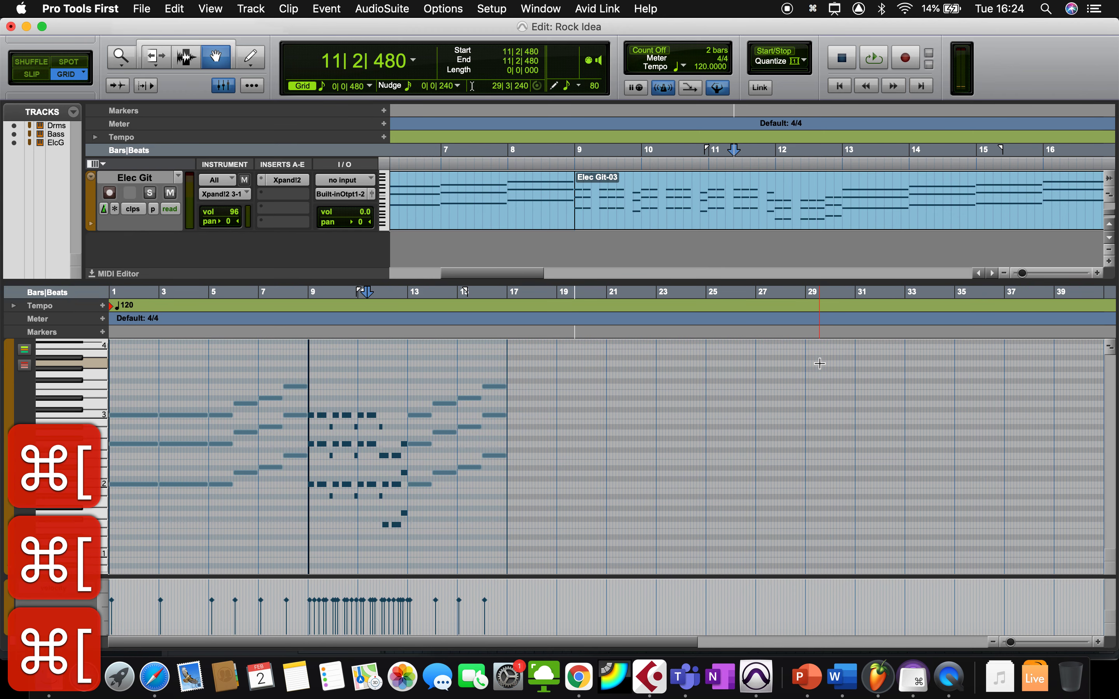
drag(407, 360, 504, 490)
key(BackSpace)
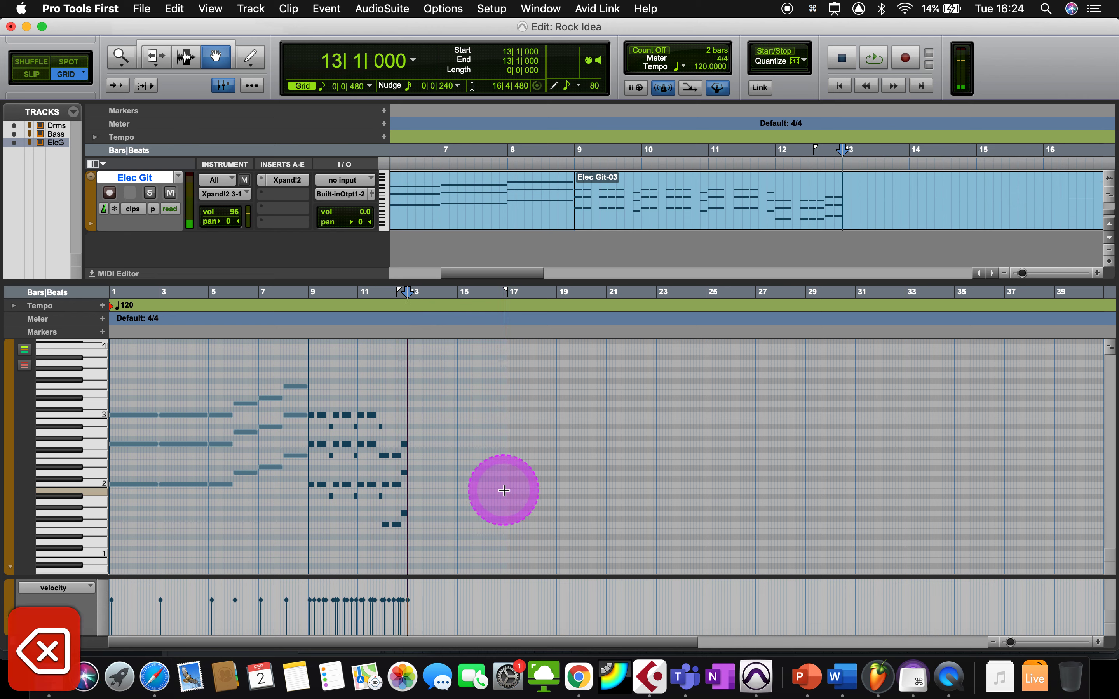
- Duplicate the guitar riff of bars 9 to 12 into bars 13 to 16 and play the section from bar 9
click(309, 403)
drag(309, 403, 408, 532)
key(super+d)
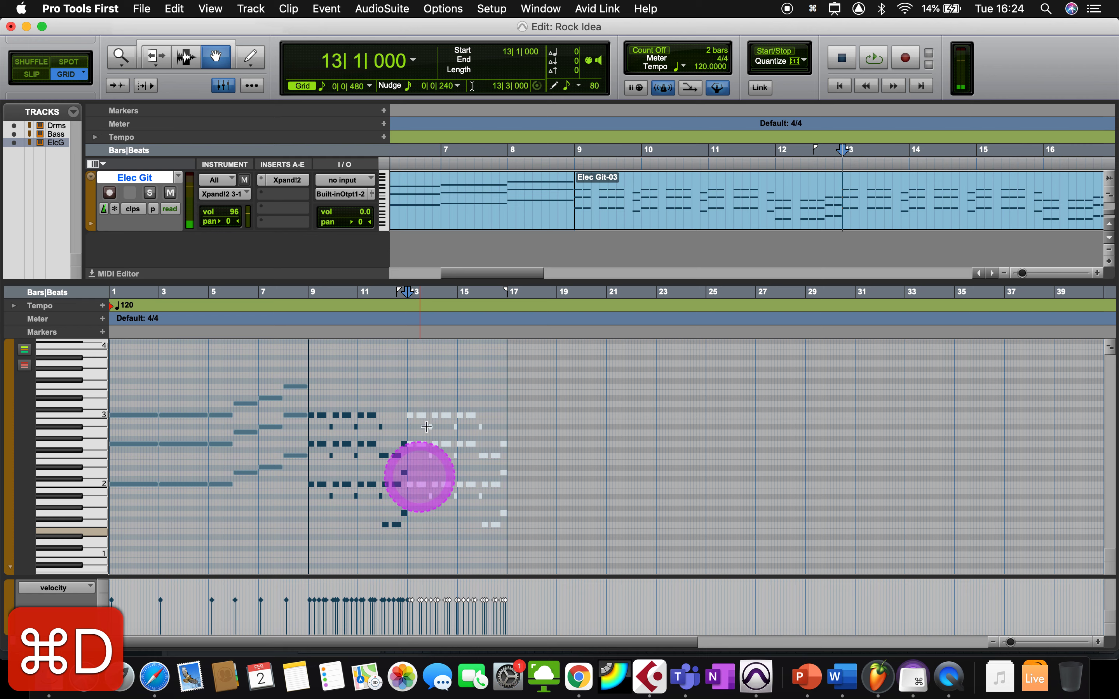
click(308, 331)
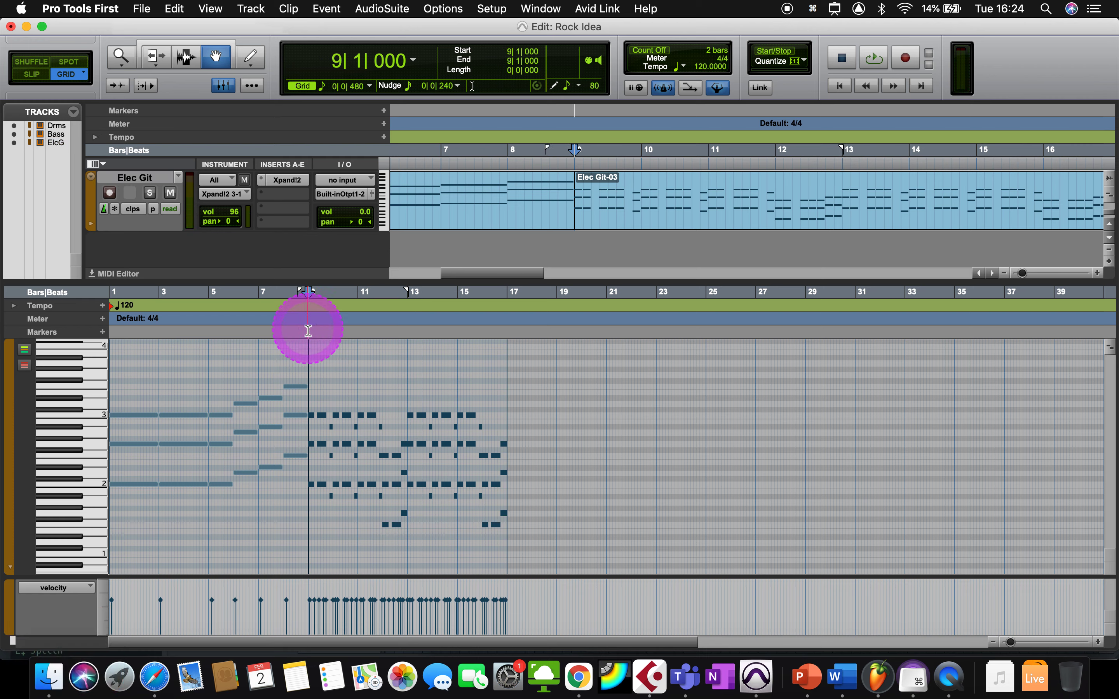
key(space)
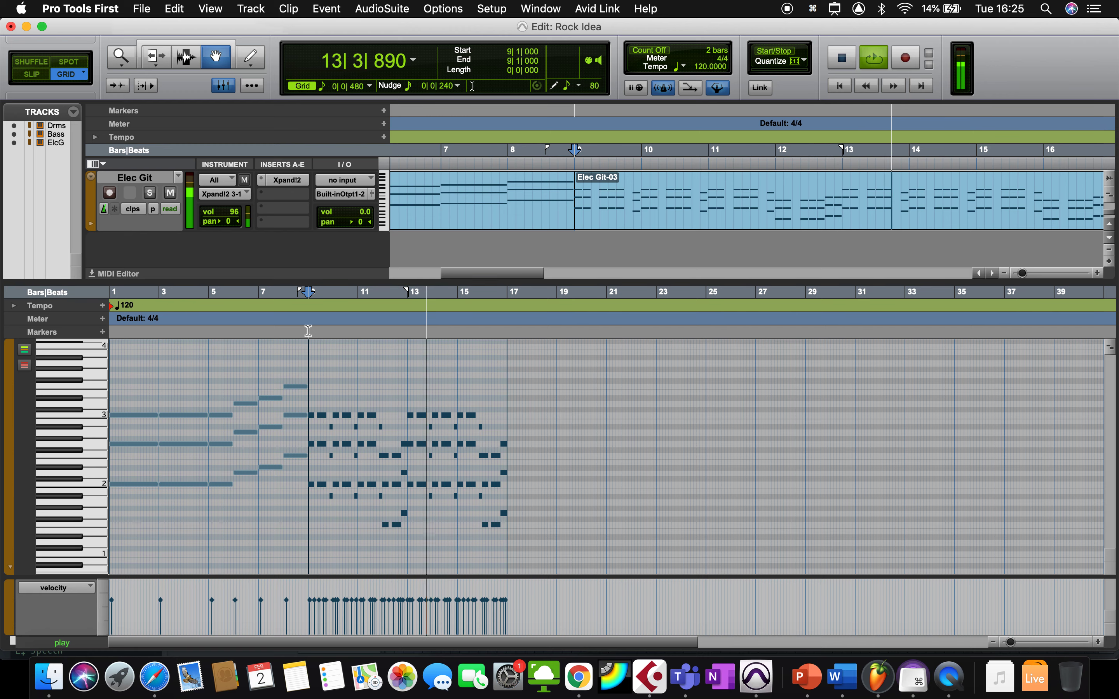
- Duplicate the Drums-02 clip so that it repeats from bar 13 to bar 17
scroll(487, 194, up, 5)
click(643, 169)
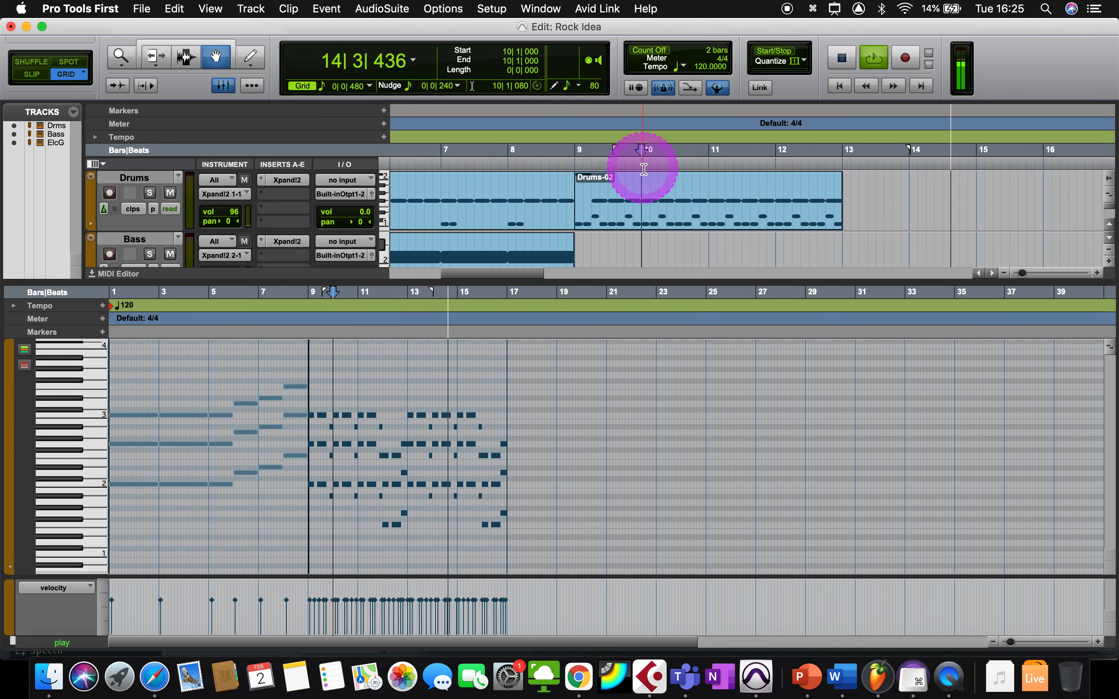
click(640, 184)
key(super+d)
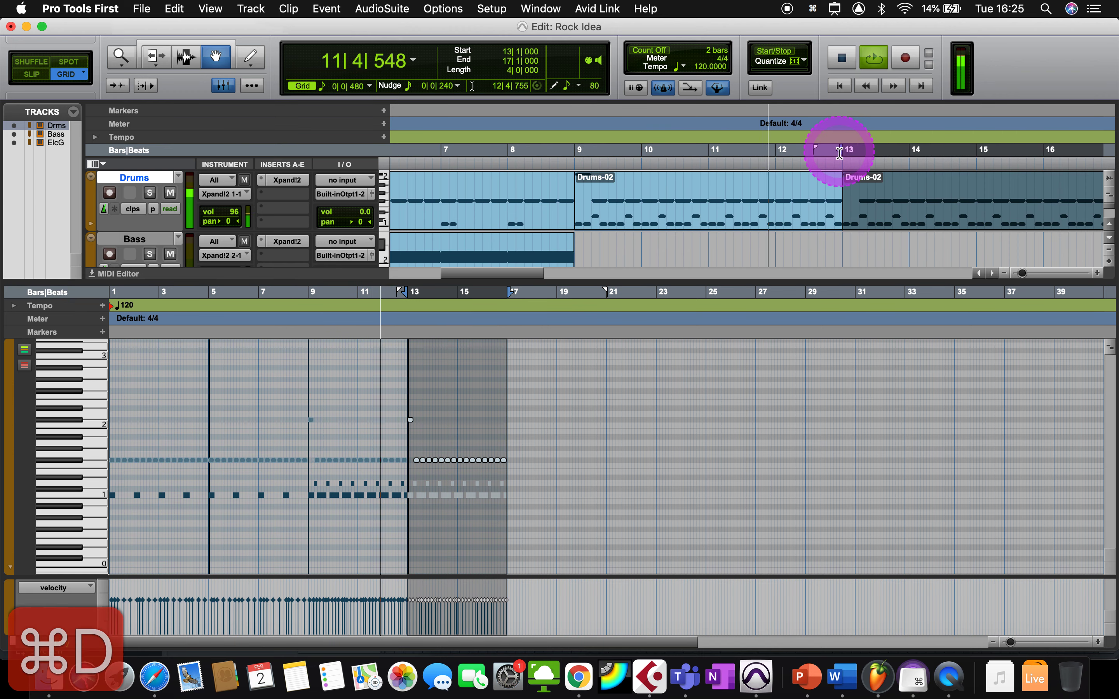
- Stop playback and duplicate the eight-bar bass clip so that the copy starts at bar 9
scroll(772, 180, down, 5)
scroll(773, 180, up, 5)
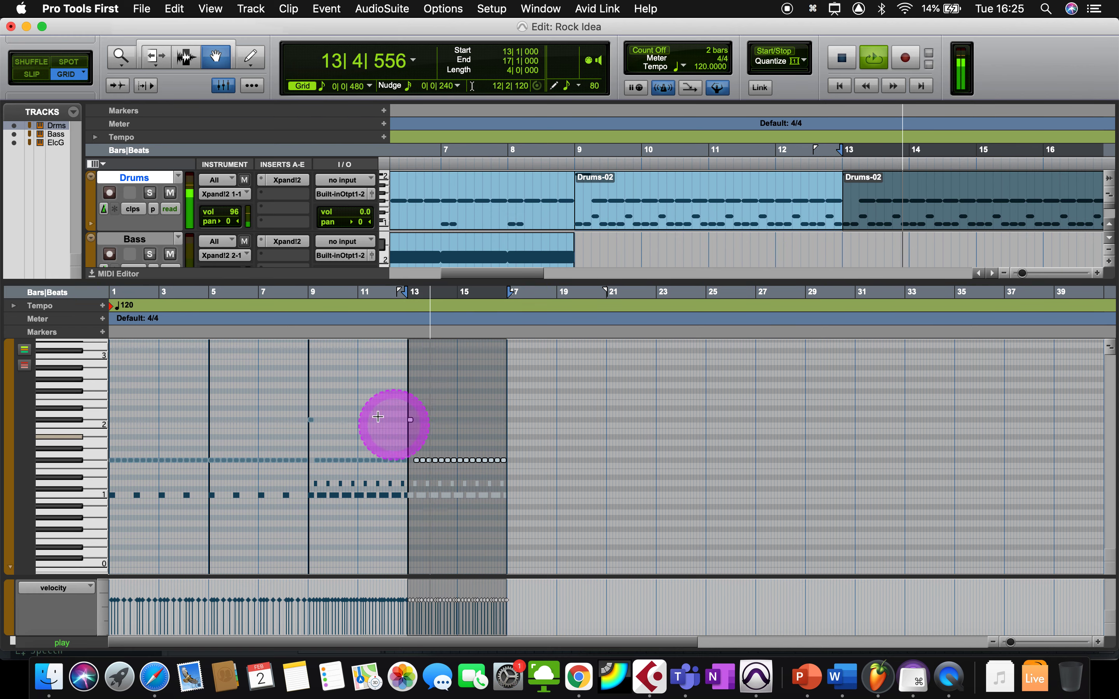
scroll(616, 261, down, 5)
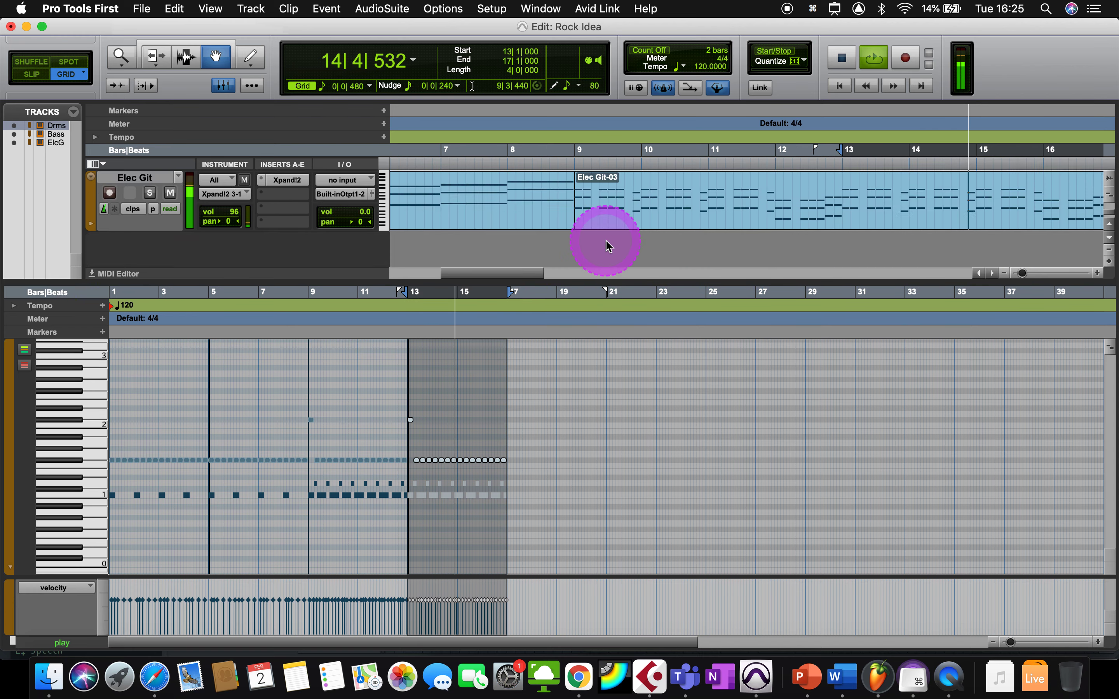
scroll(608, 247, up, 5)
click(540, 264)
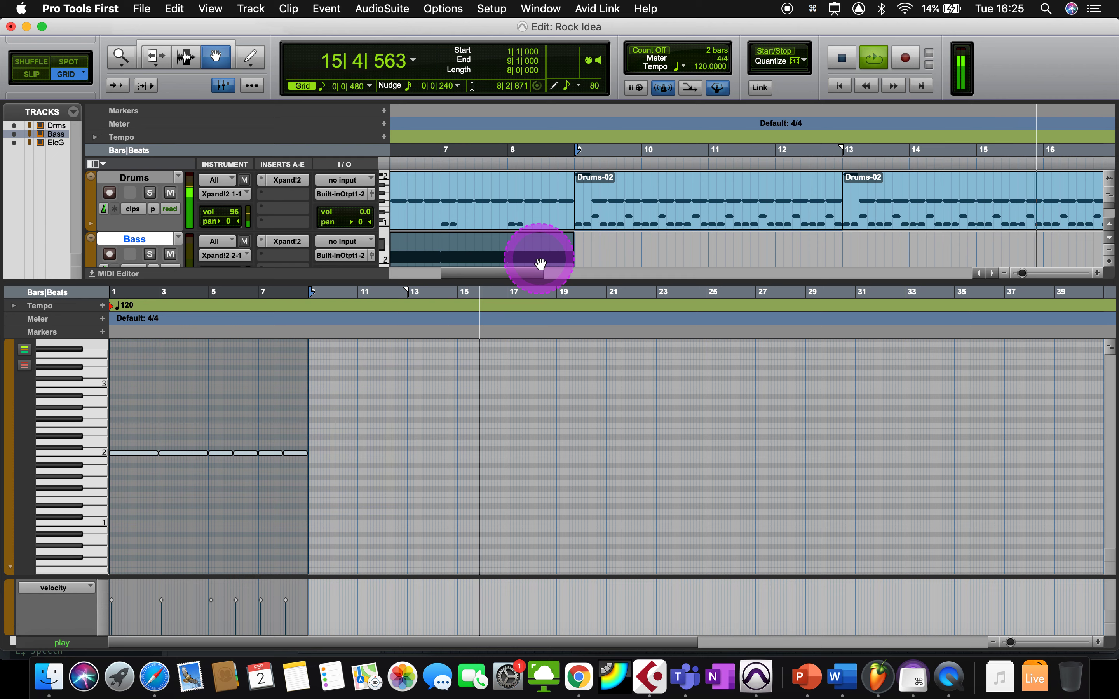
click(538, 250)
key(space)
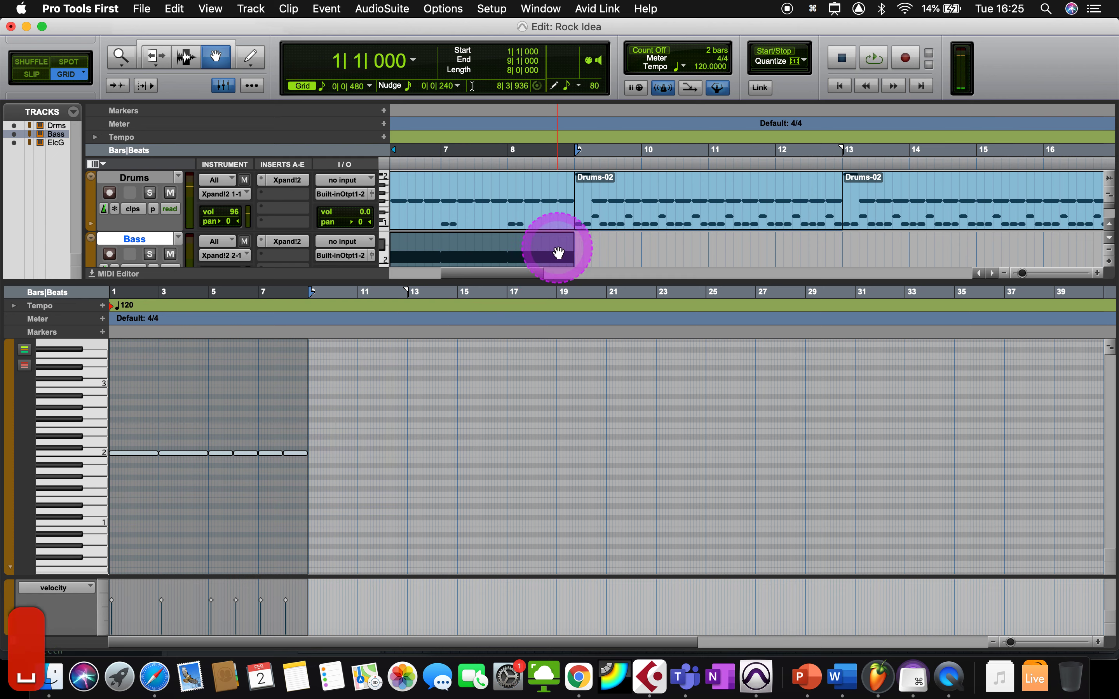
key(cmd+d)
click(414, 376)
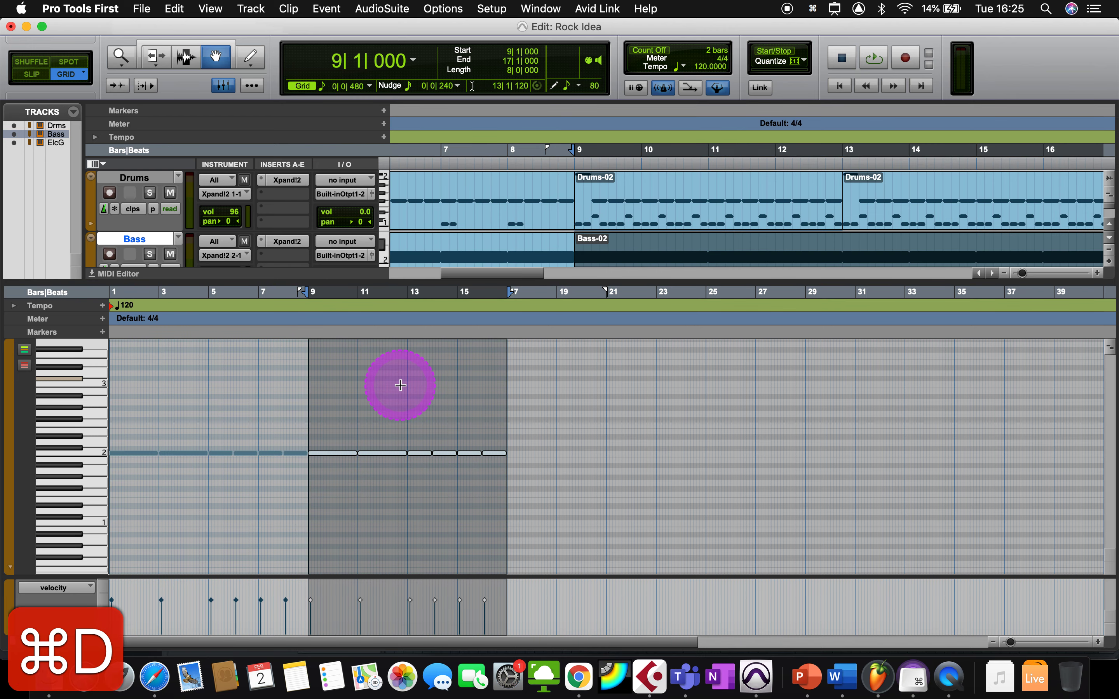
drag(487, 458, 155, 442)
click(299, 454)
key(BackSpace)
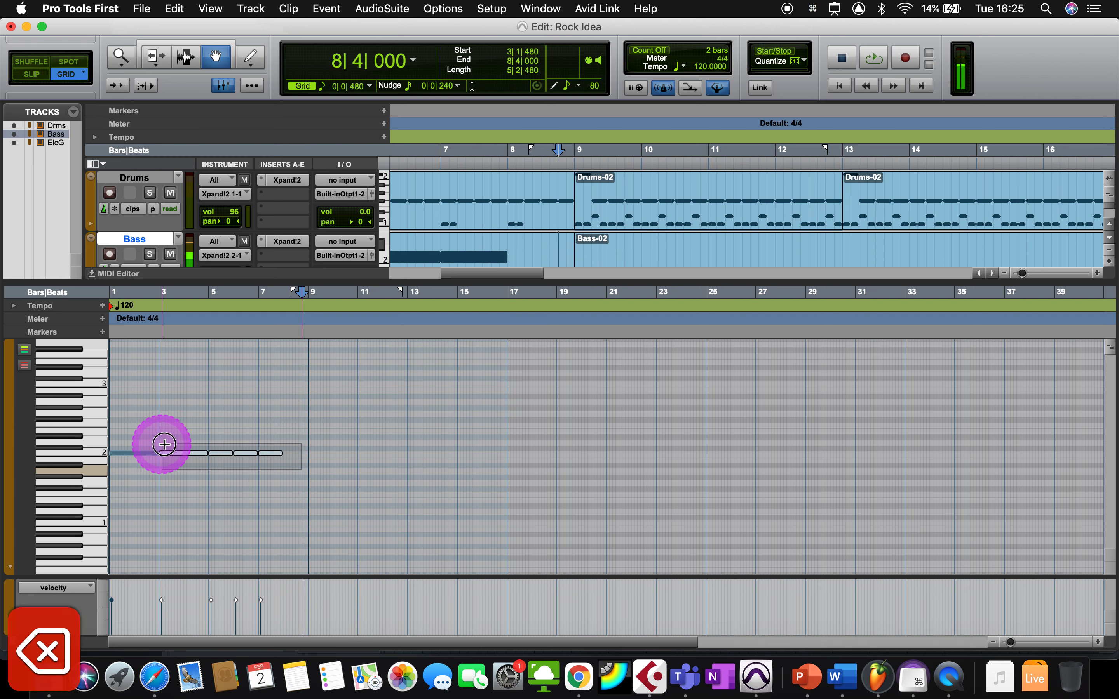
click(162, 445)
key(BackSpace)
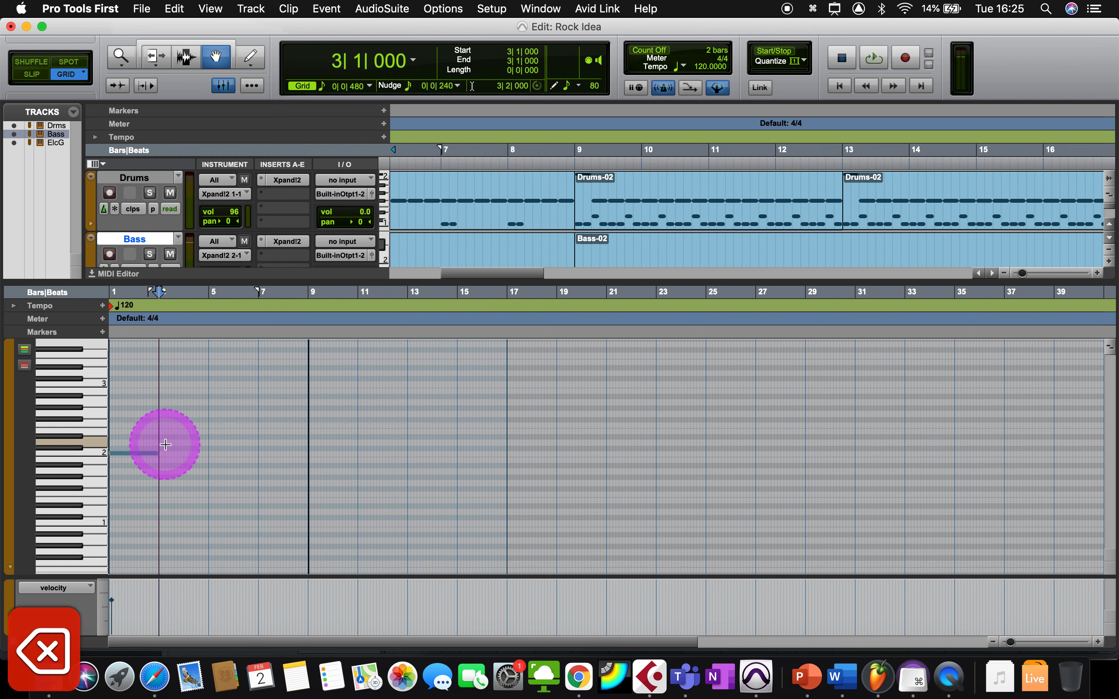
scroll(694, 251, down, 3)
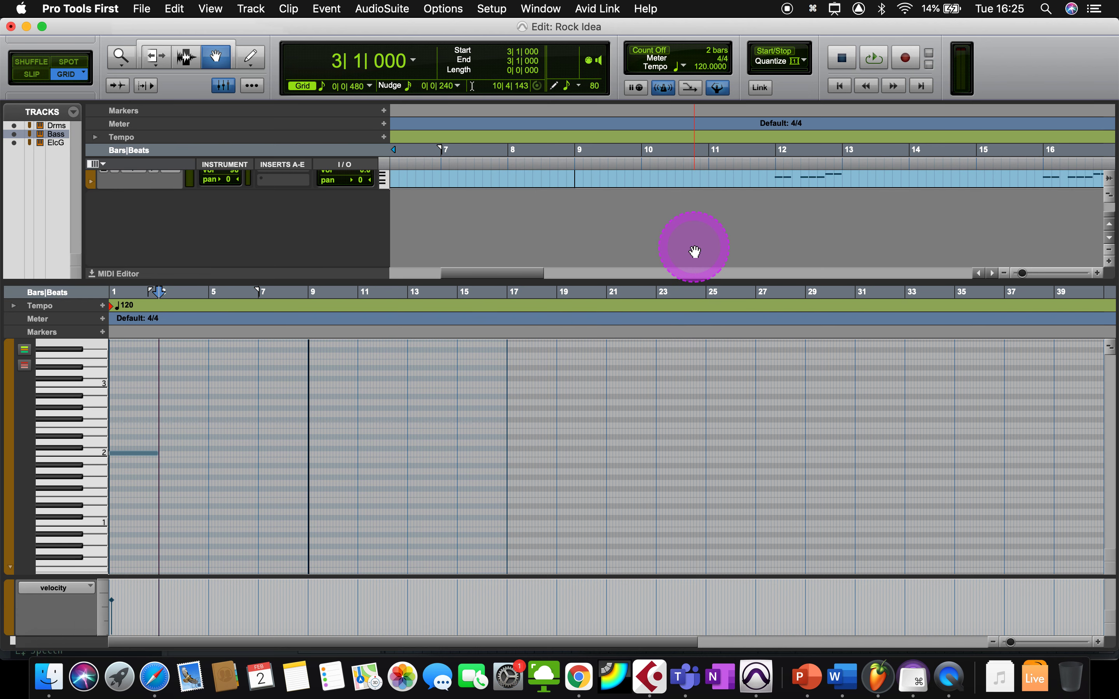
key(super+z)
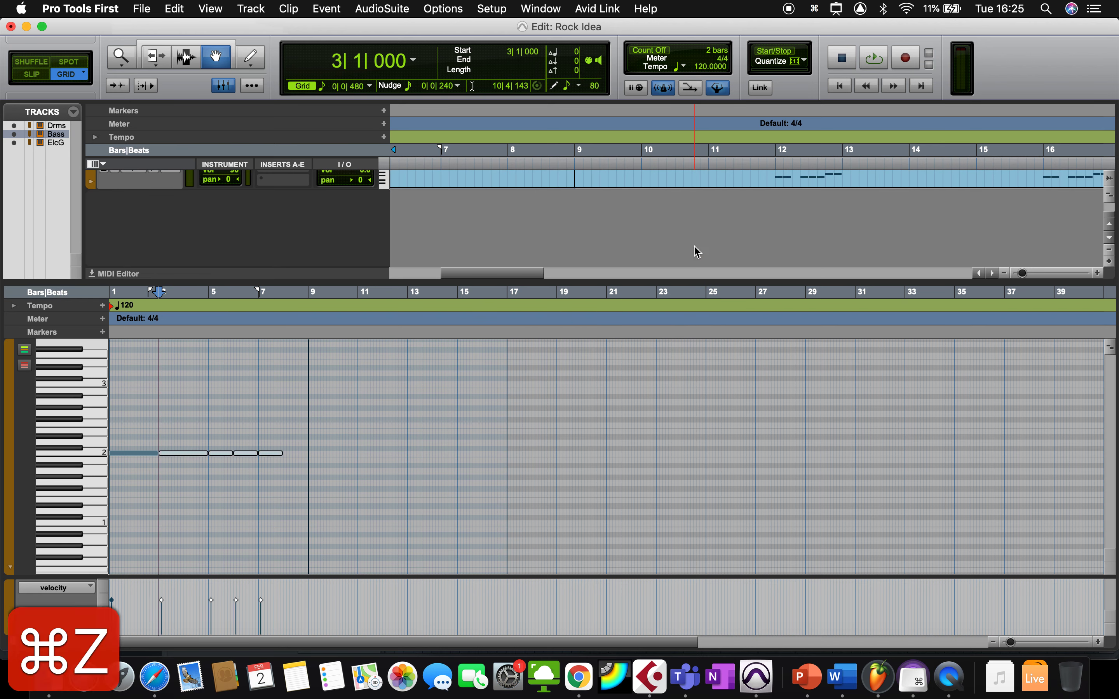
key(super+z)
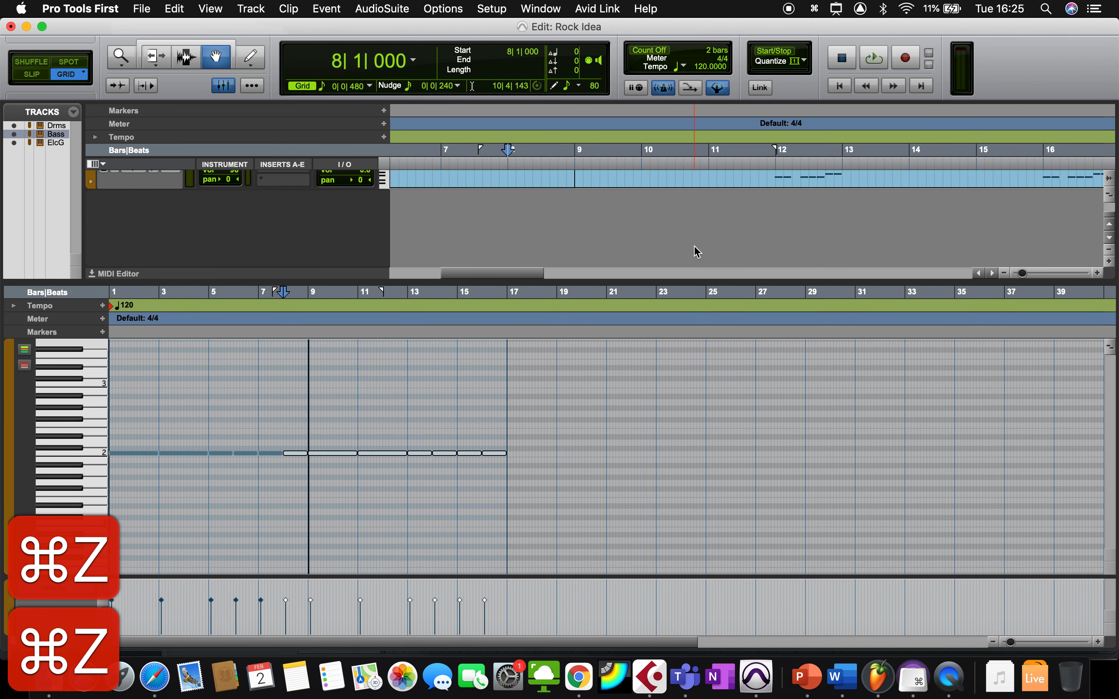
- Examine the duplicated bass notes from bar 9 up close and compare them with the drum and guitar tracks
click(329, 435)
drag(319, 438, 484, 510)
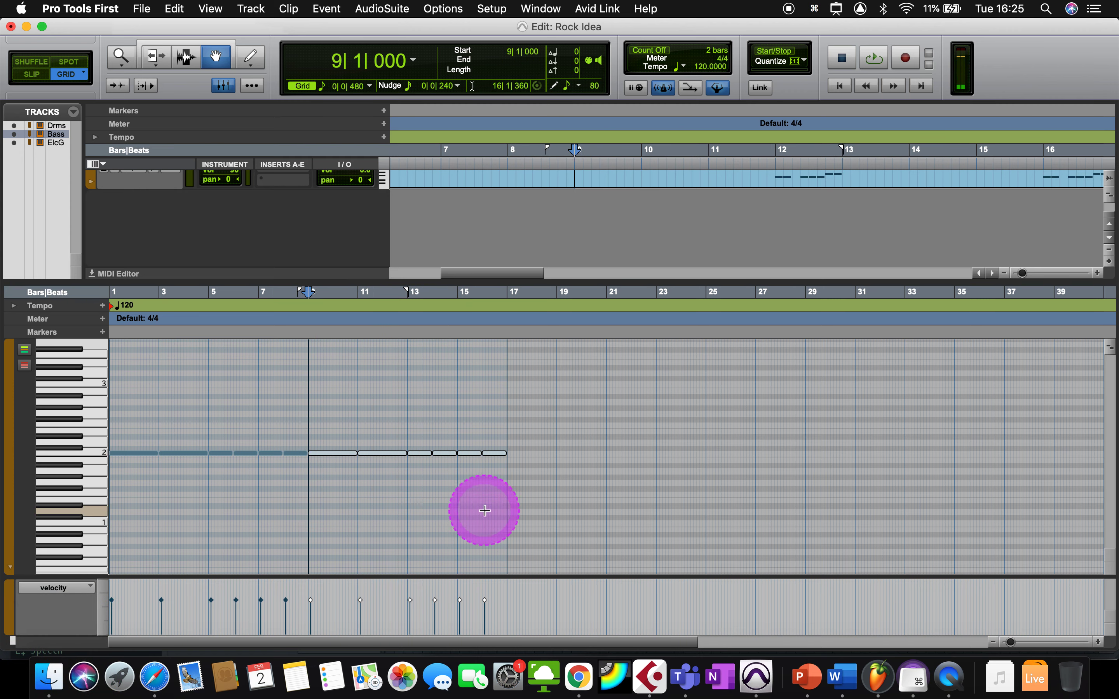
key(super+bracketright)
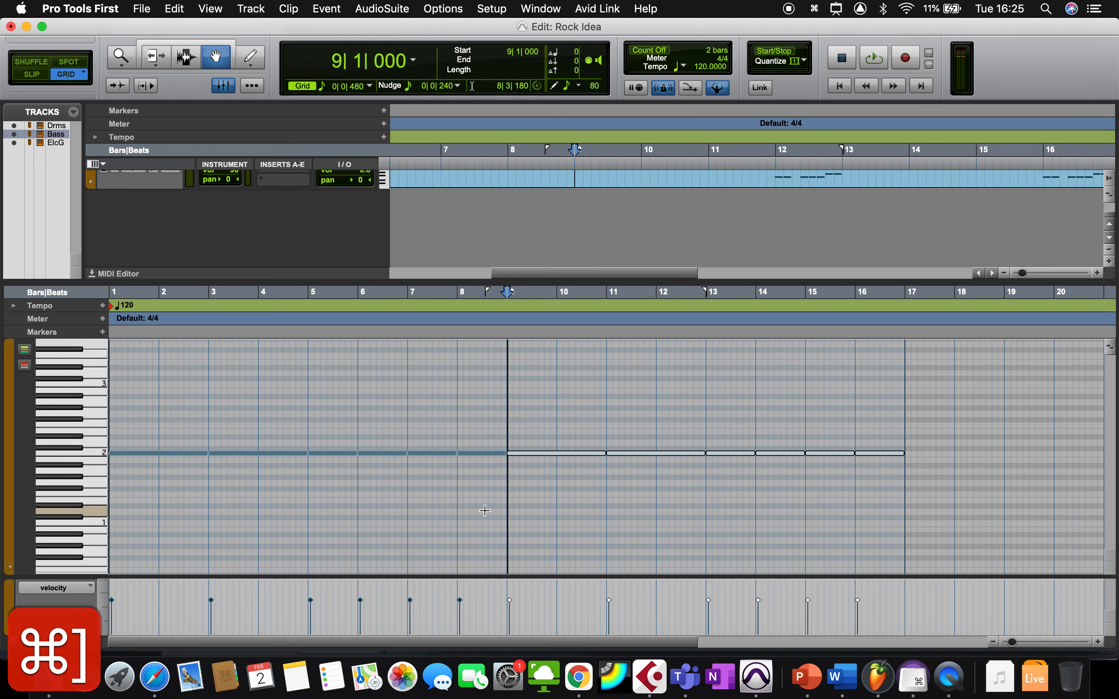
key(super+shift+bracketright)
key(super+shift+bracketright)
key(super+shift+bracketright)
click(686, 457)
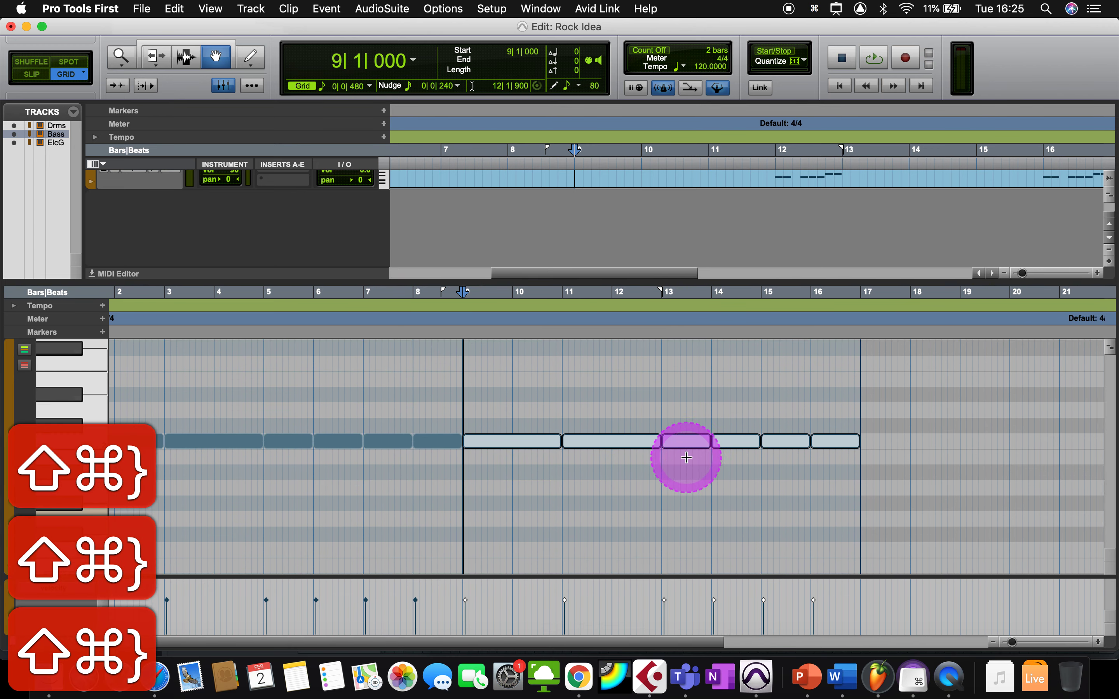
click(849, 204)
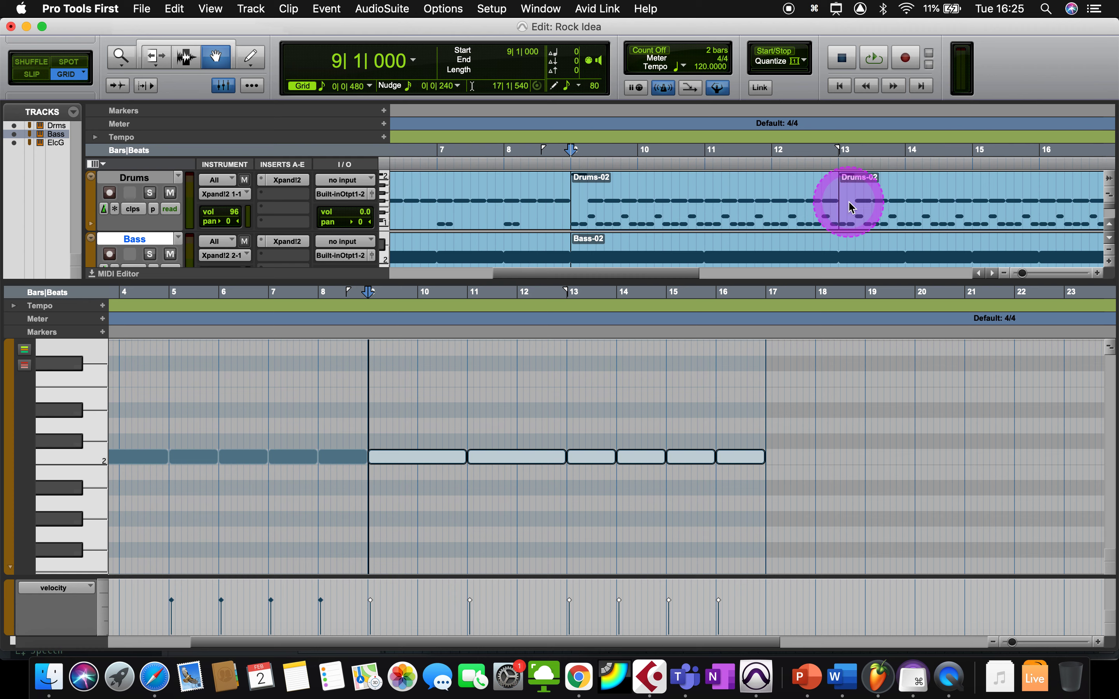
scroll(849, 205, down, 5)
scroll(849, 205, up, 5)
scroll(849, 205, down, 5)
scroll(849, 205, right, 2)
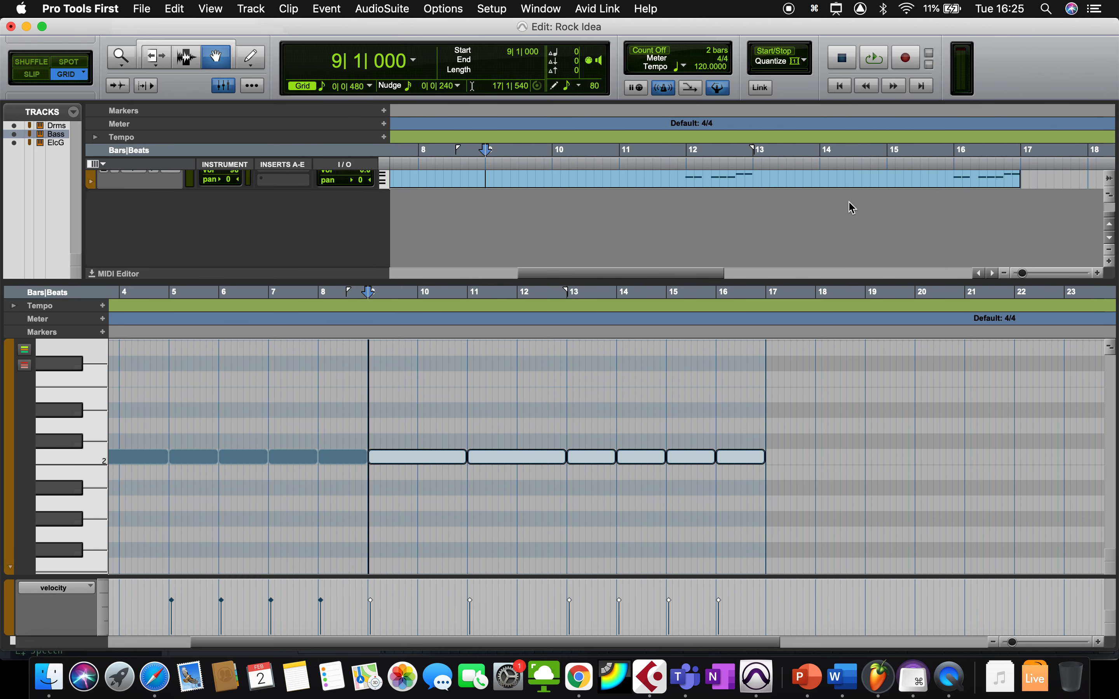
scroll(849, 202, right, 5)
- Delete the bass notes from bar 11 to bar 17, keeping the long note that starts at bar 9
click(449, 456)
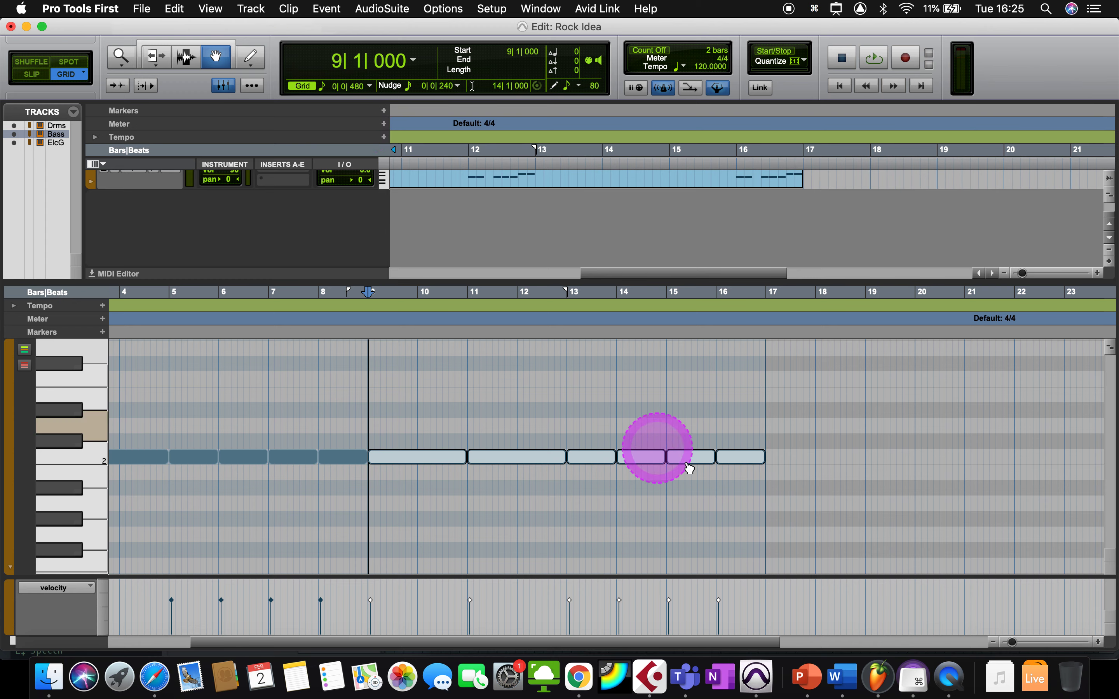
click(739, 458)
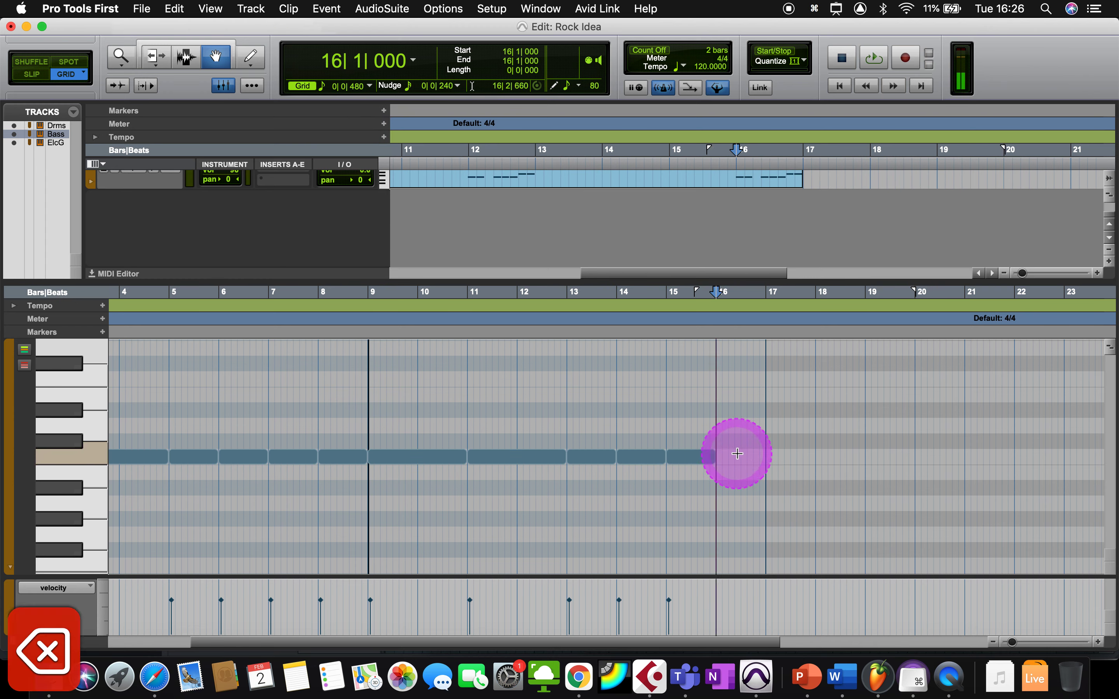
drag(495, 408, 674, 505)
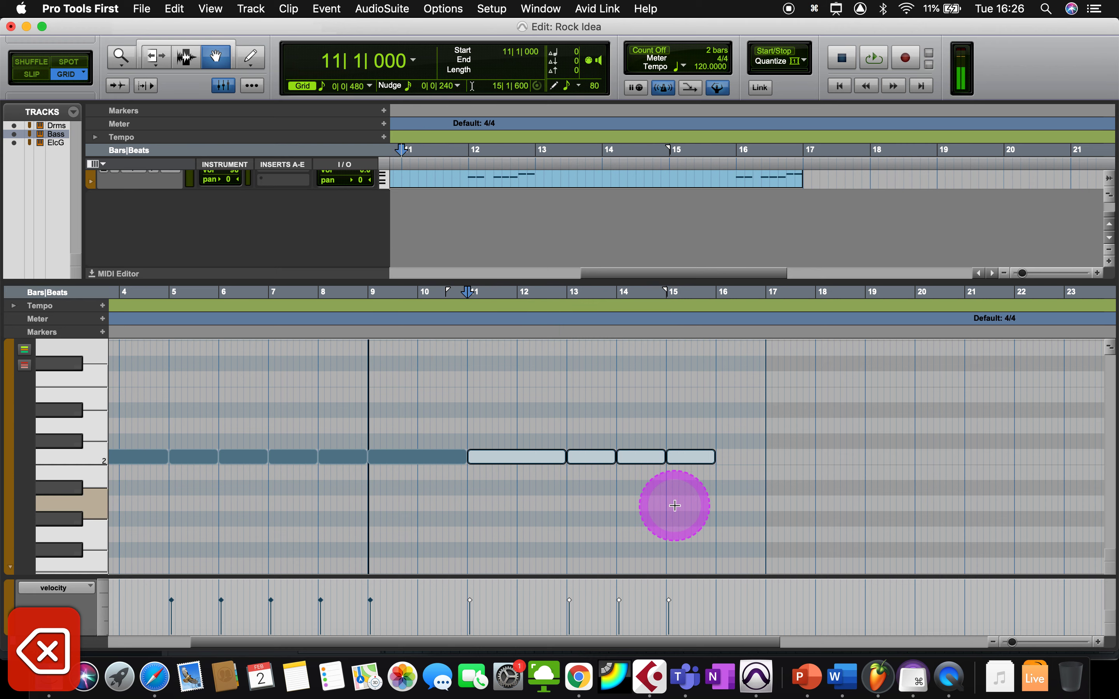
key(BackSpace)
- Switch to the Word document and add the line "C Eb F G Bb C = Minor Pent" below the chord list
key(super+Tab)
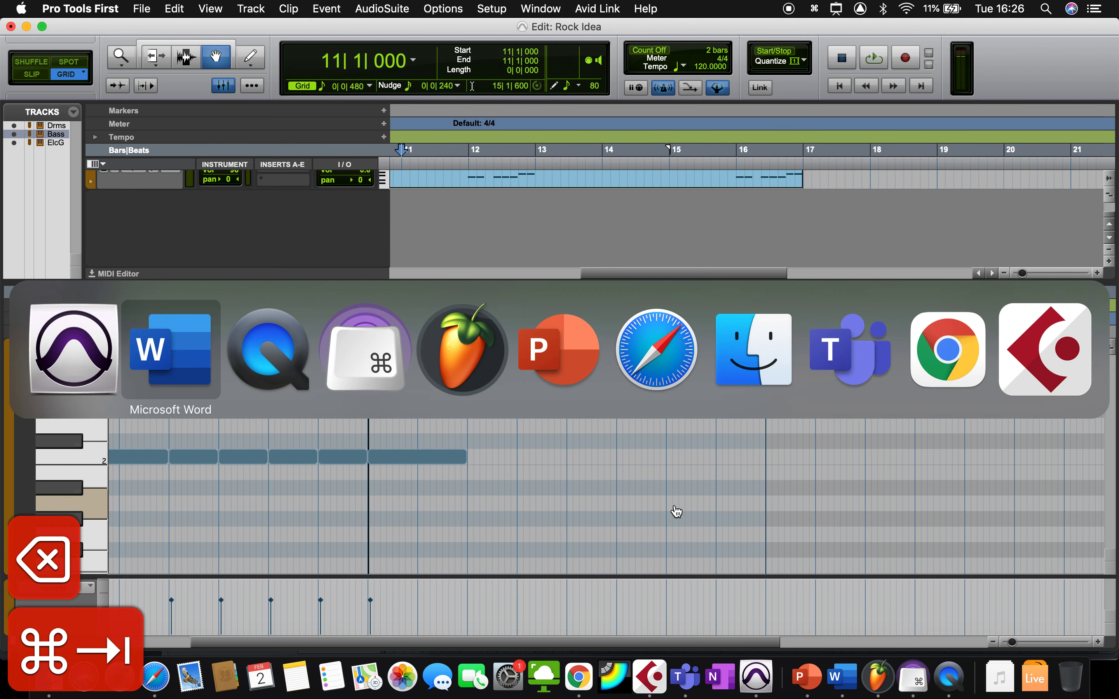
key(Return)
key(Return)
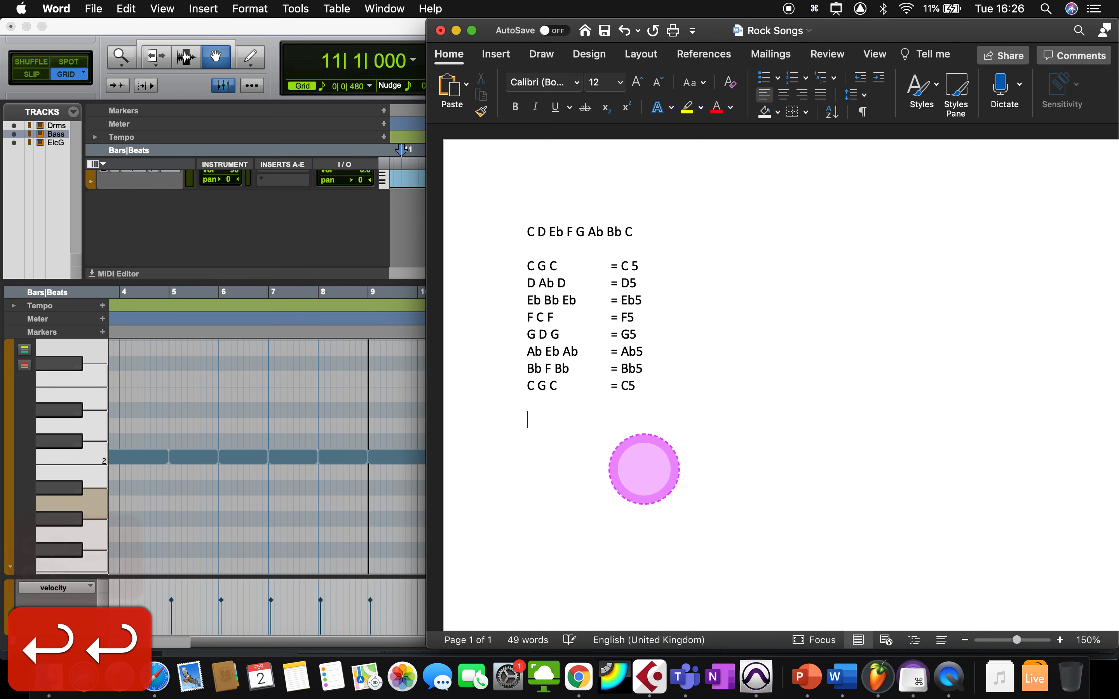
text(C )
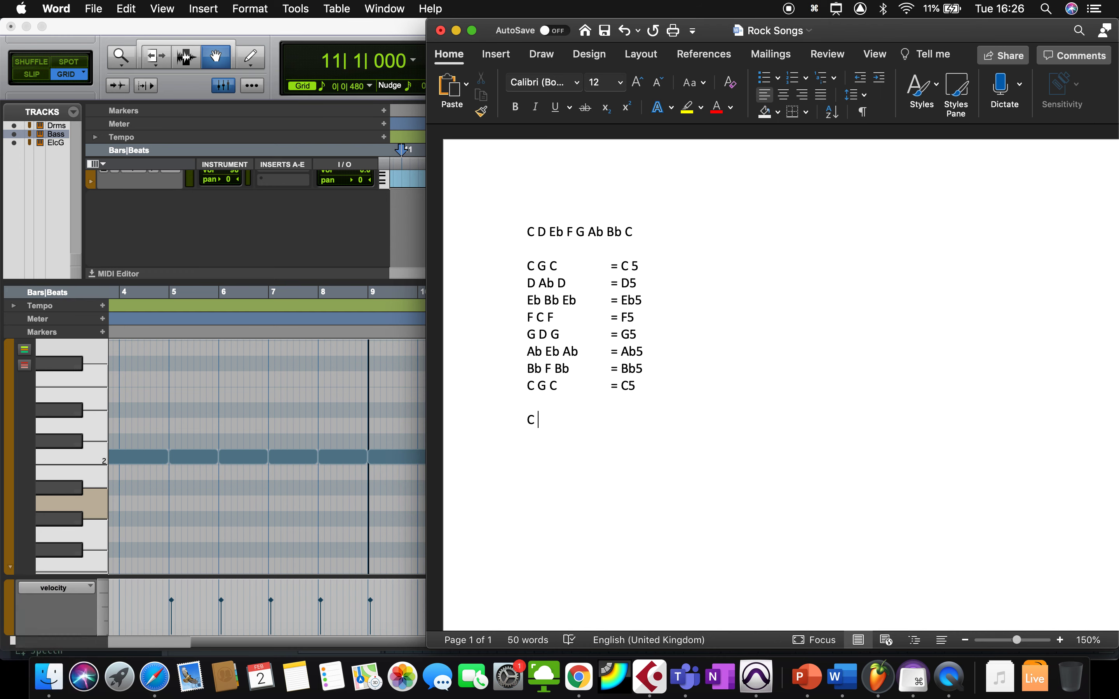
text(Eb)
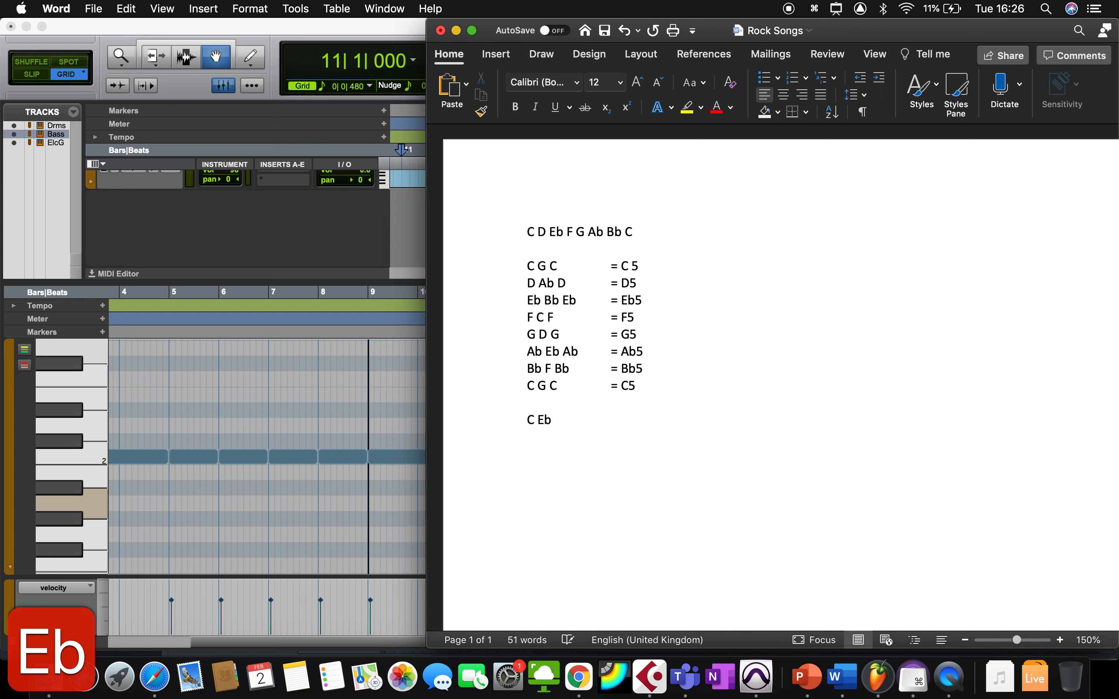
text( F )
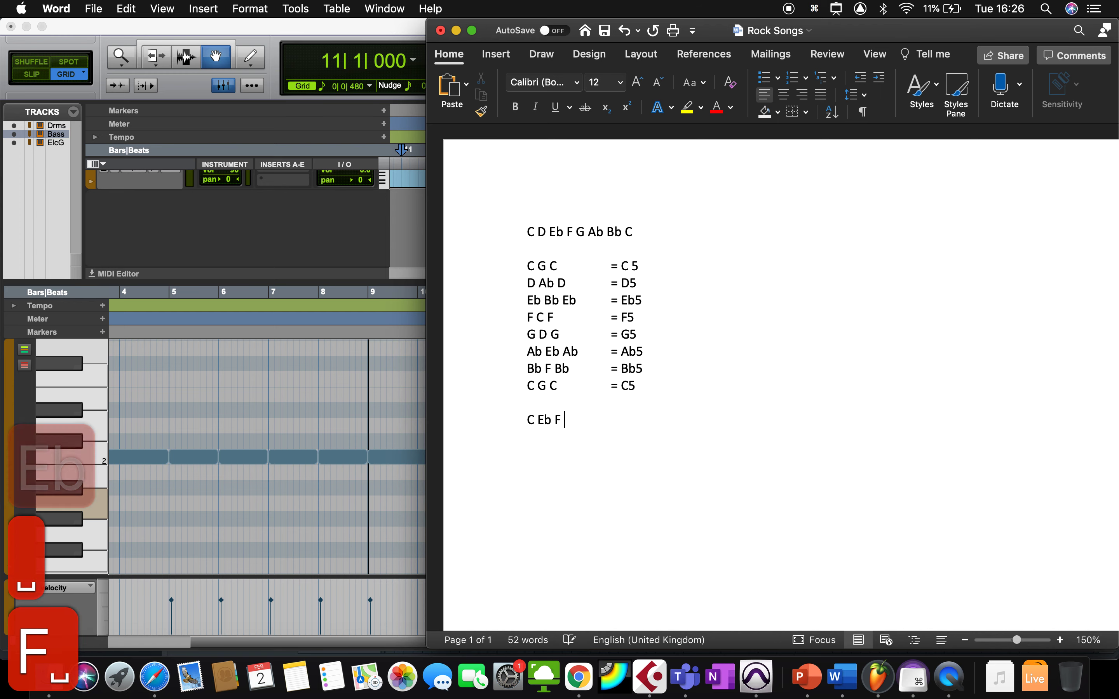
text(G Bb)
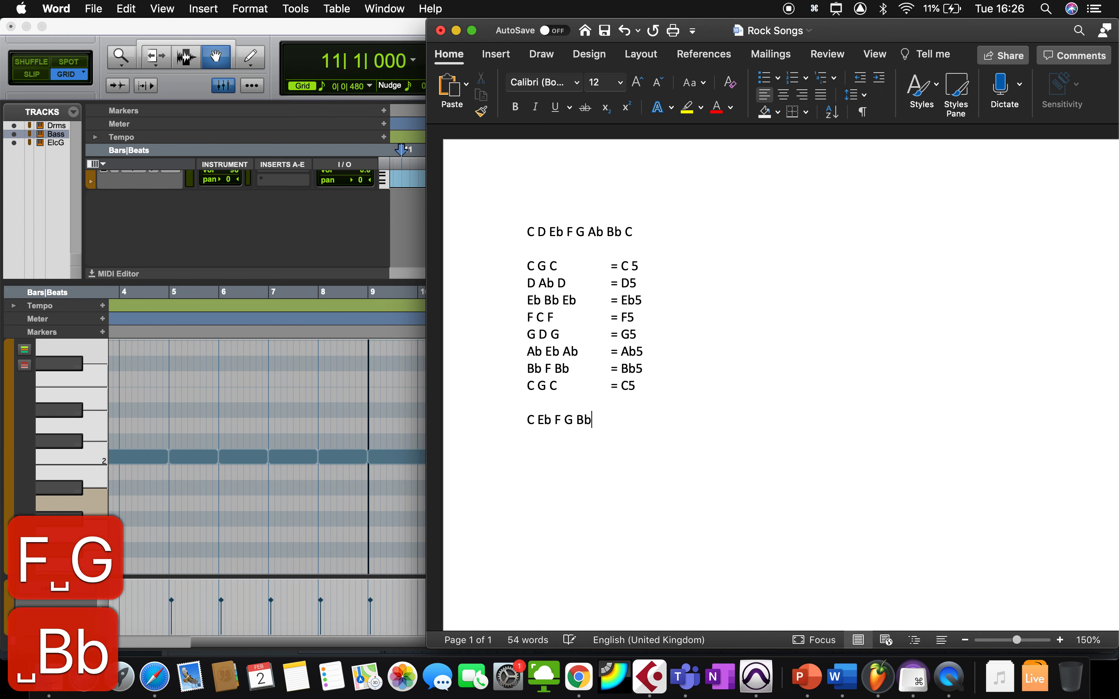
text( C)
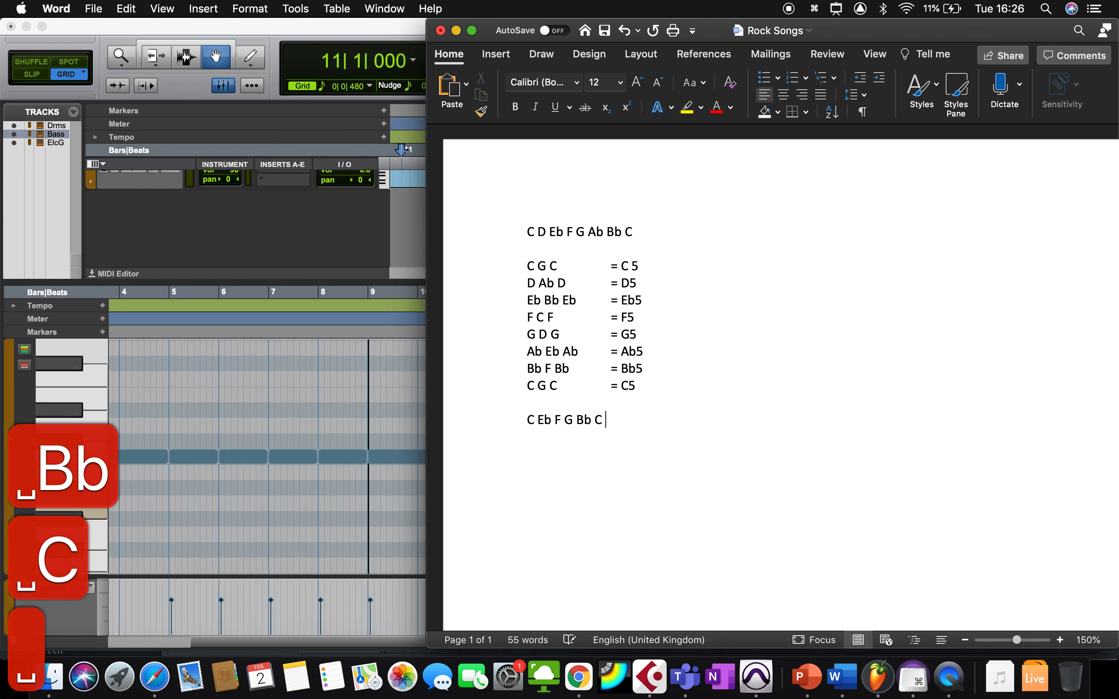
text( = Mino)
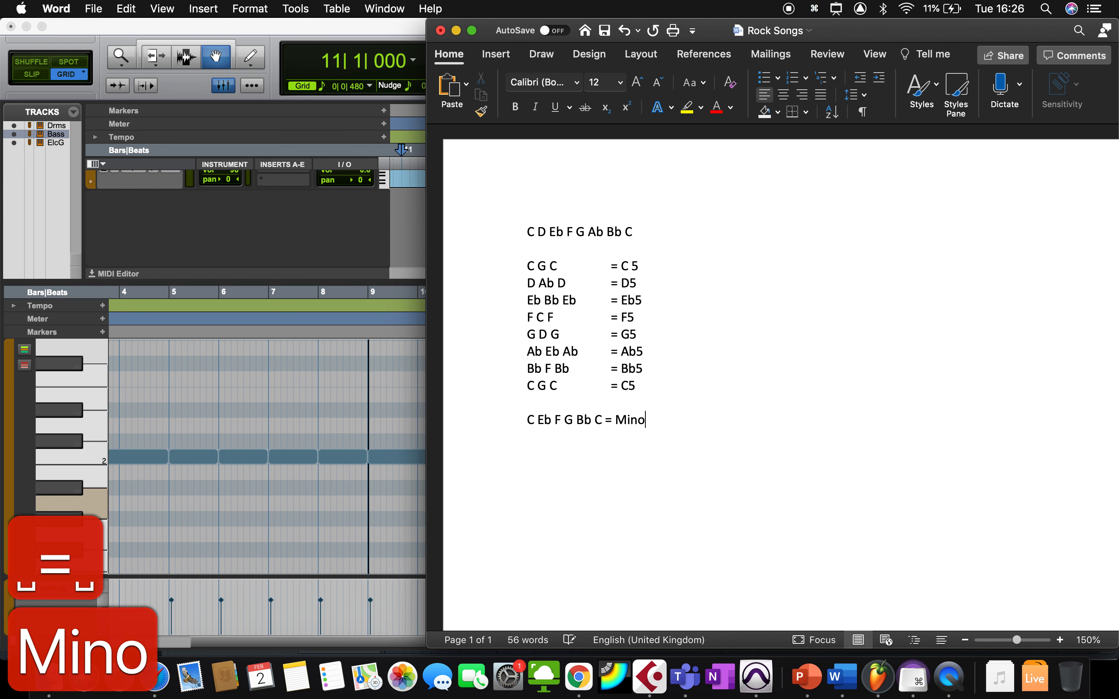
text(r Pent)
key(Return)
- Return to Pro Tools and shorten the bass note at bar 9 to two beats, keeping the grid at 1/8 note
key(cmd+Tab)
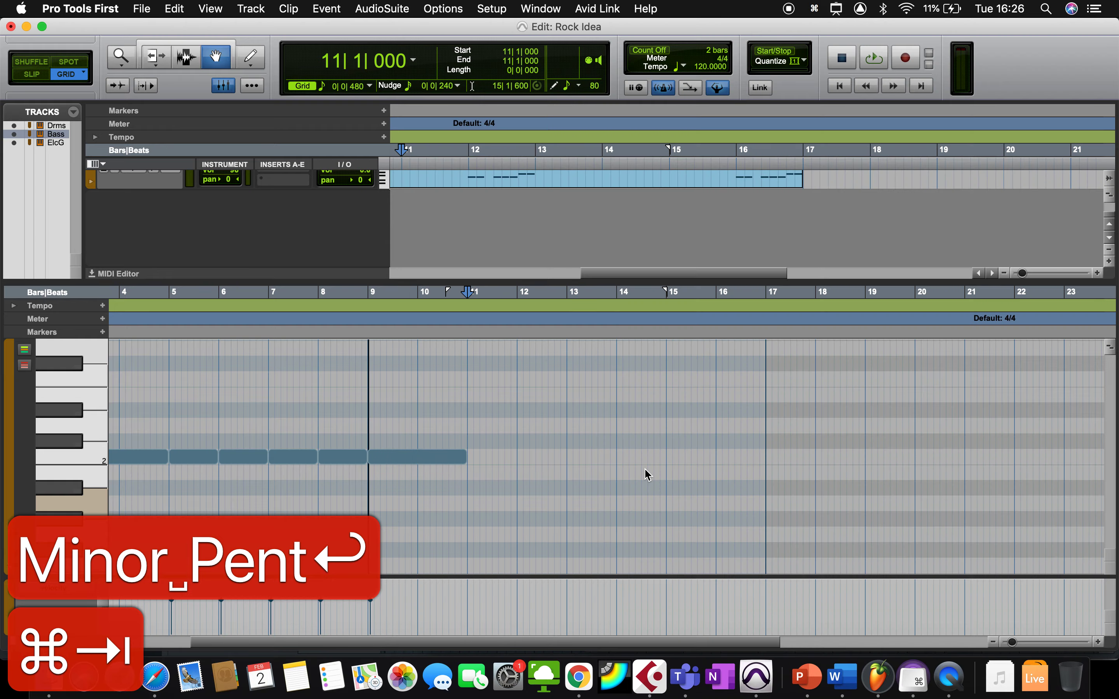
click(423, 459)
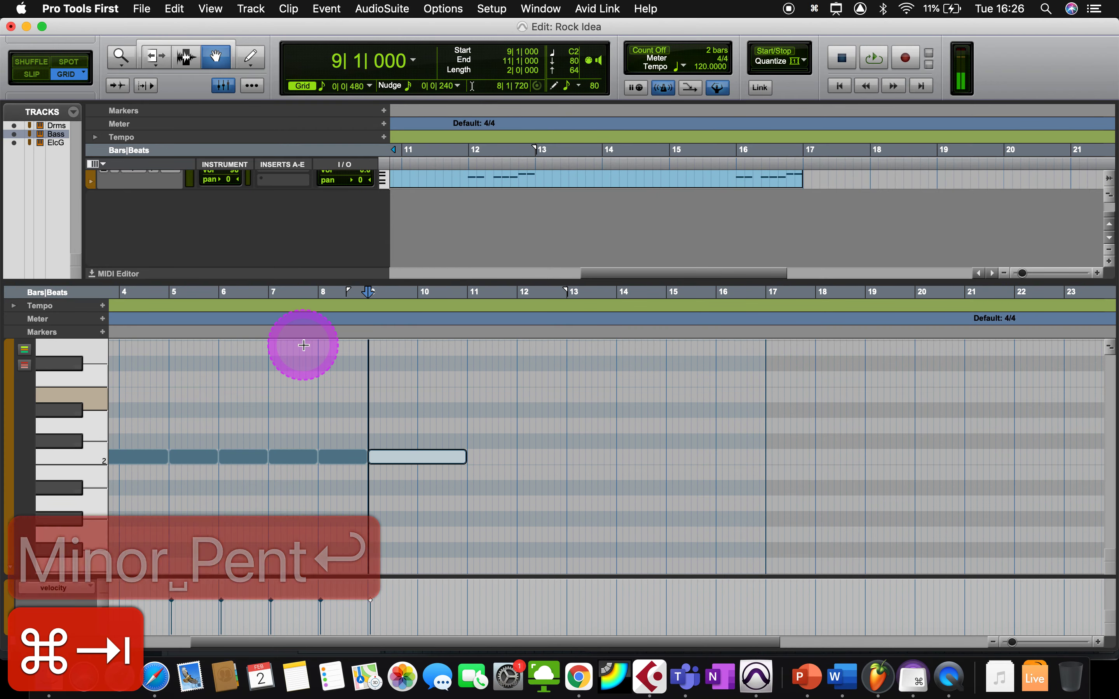
click(154, 65)
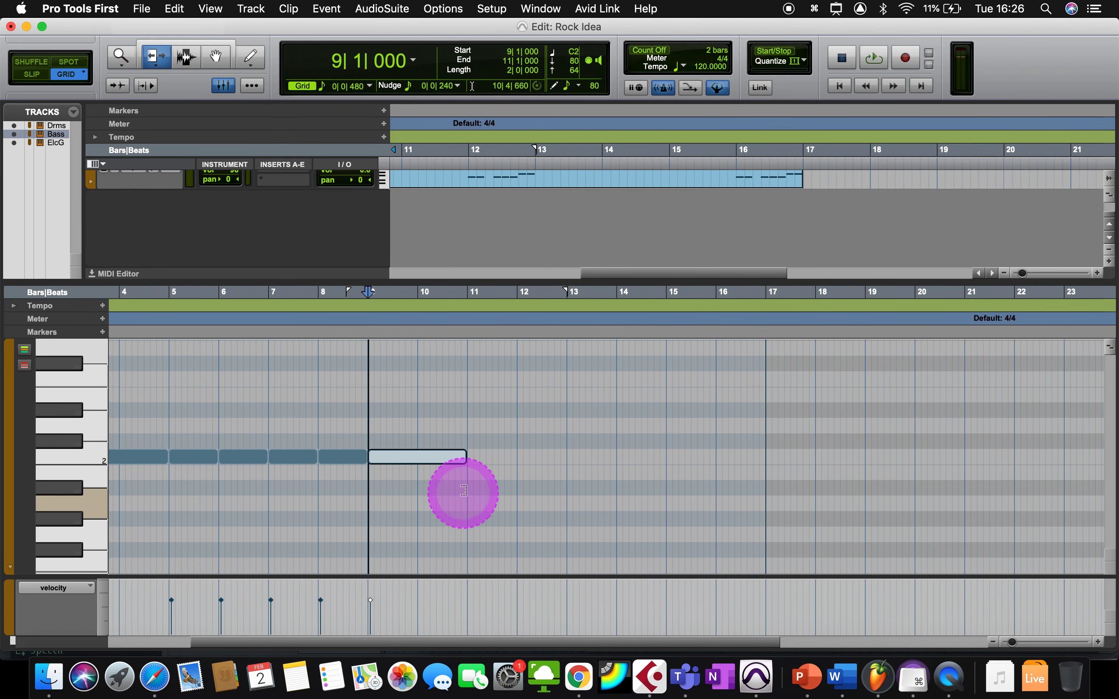
drag(459, 456, 382, 458)
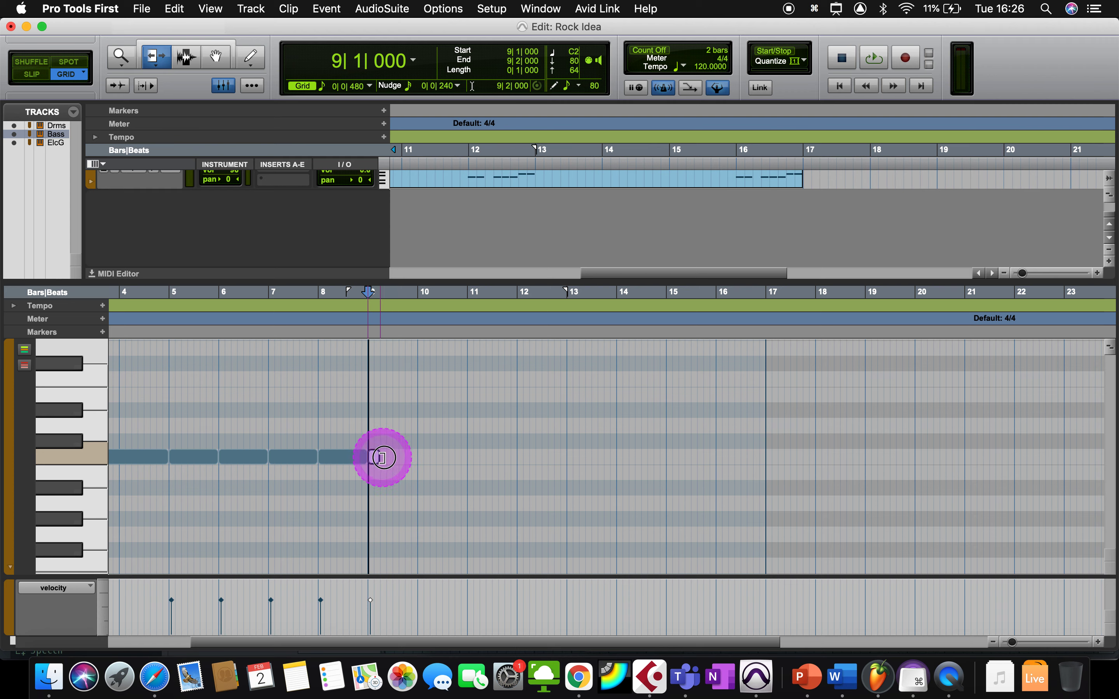
click(318, 89)
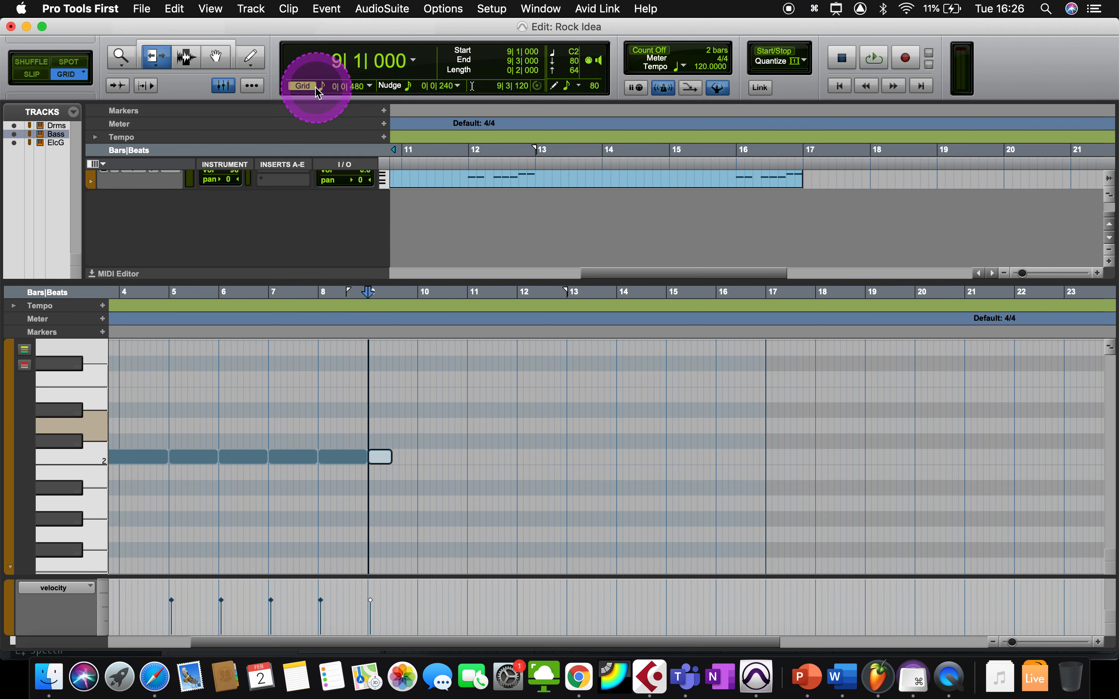
click(319, 87)
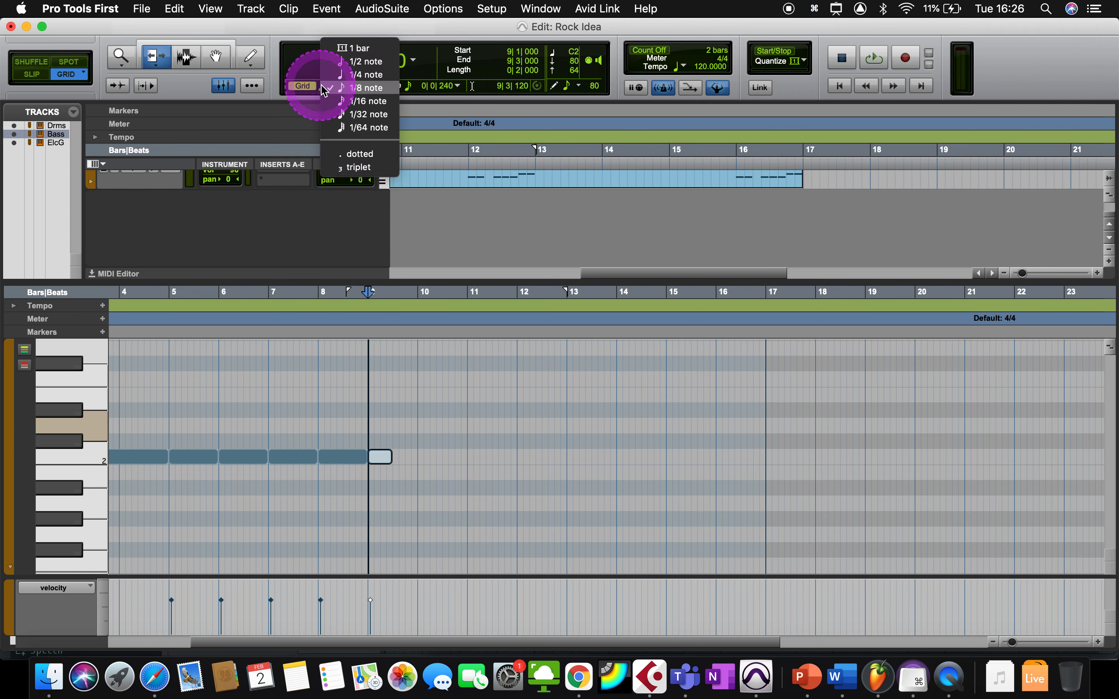
click(365, 90)
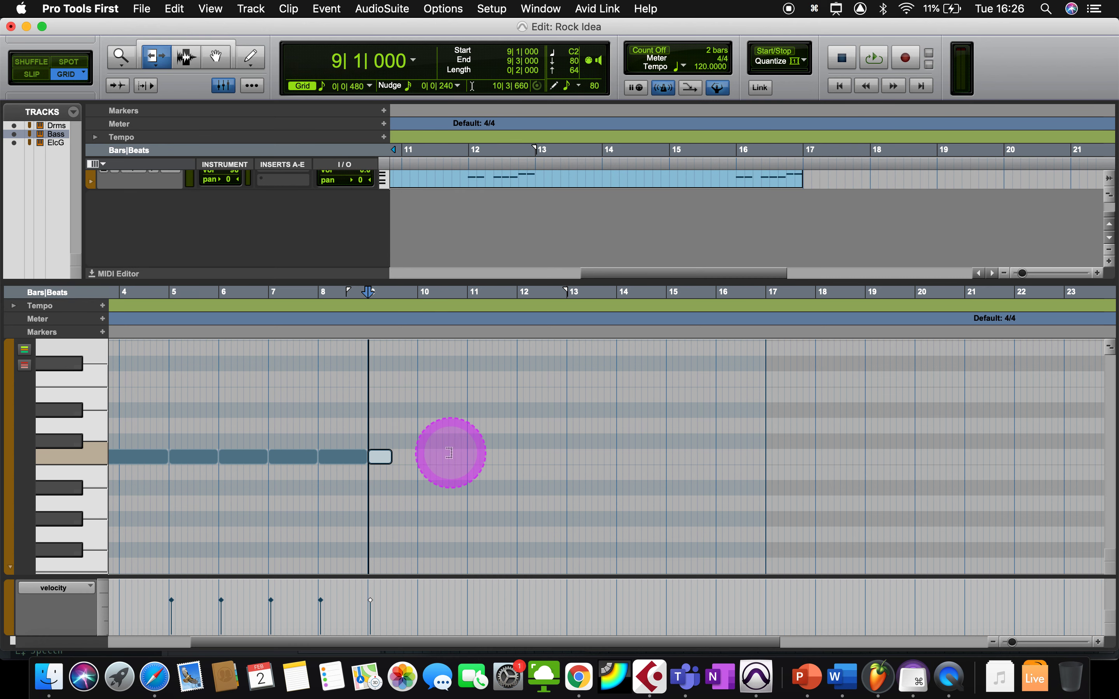
- Shorten the bass note at bar 9 further to a single eighth note ending at 9|1|480
key(super+bracketright)
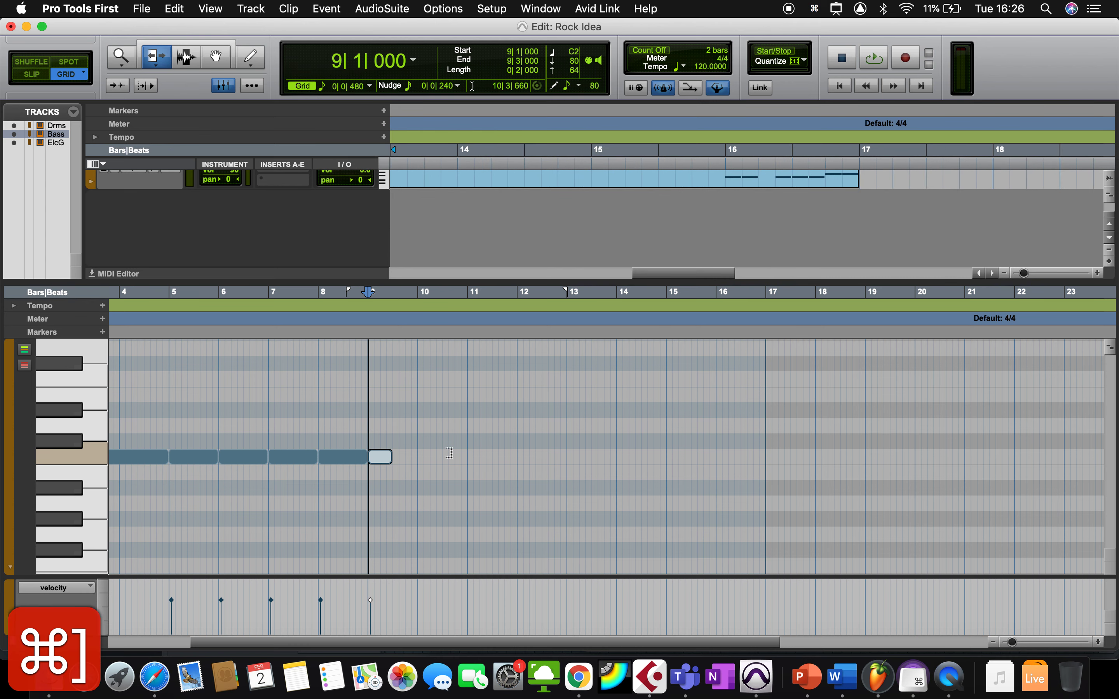
click(395, 439)
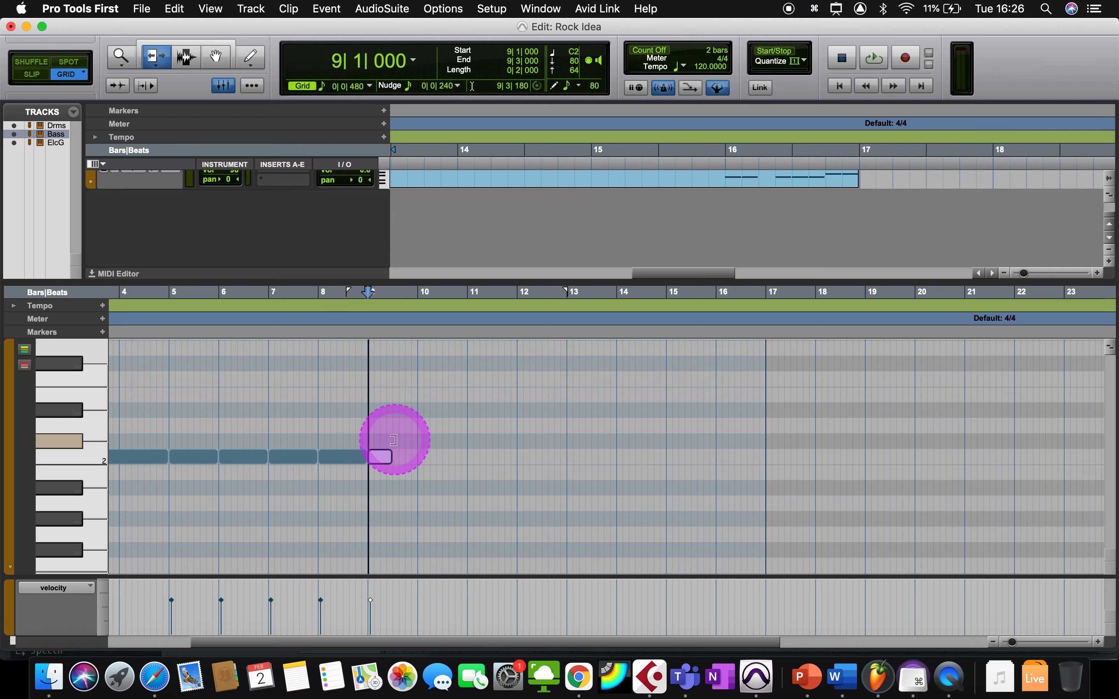
key(super+bracketright)
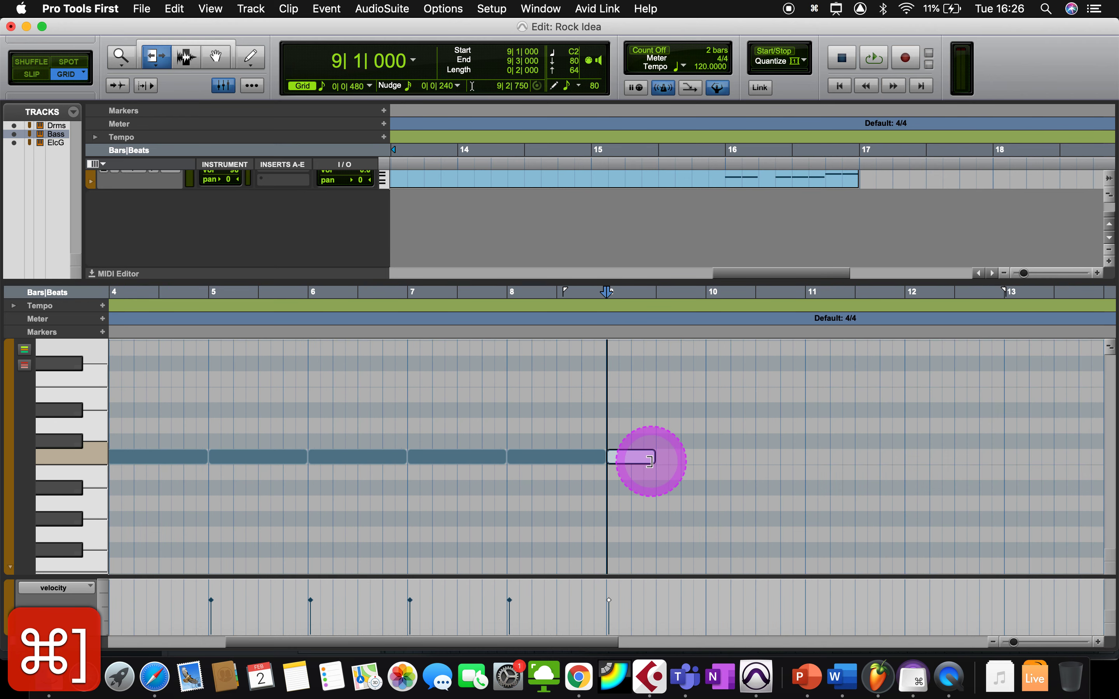
drag(654, 458, 631, 458)
scroll(668, 425, down, 1)
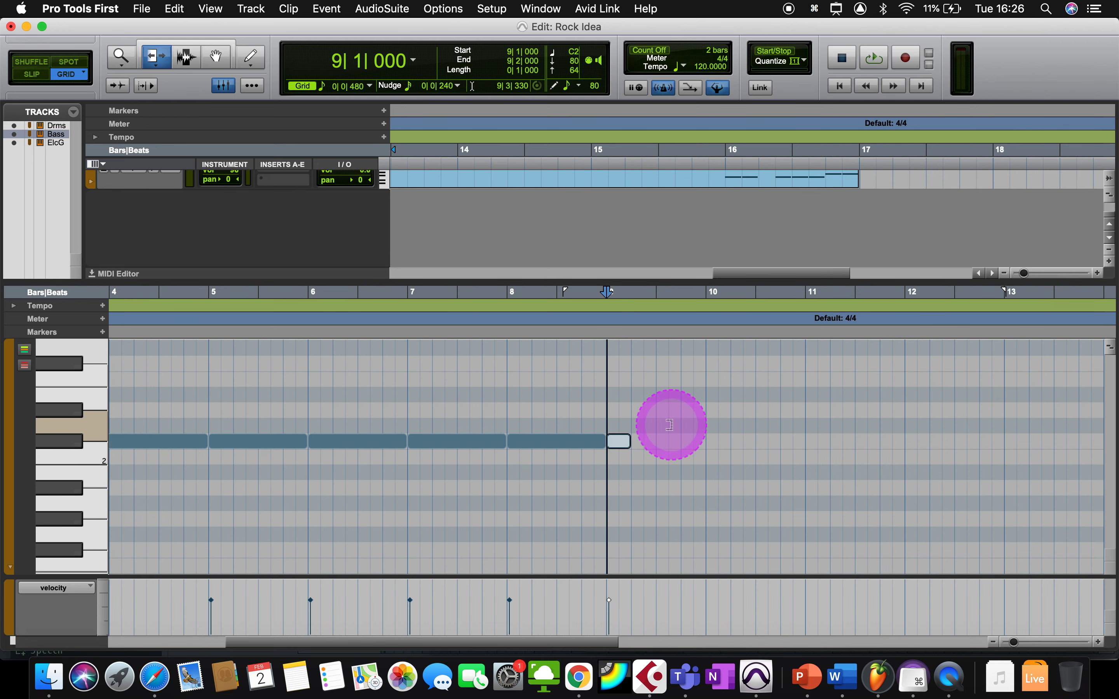
key(super+bracketright)
key(super+bracketright)
key(super+bracketright)
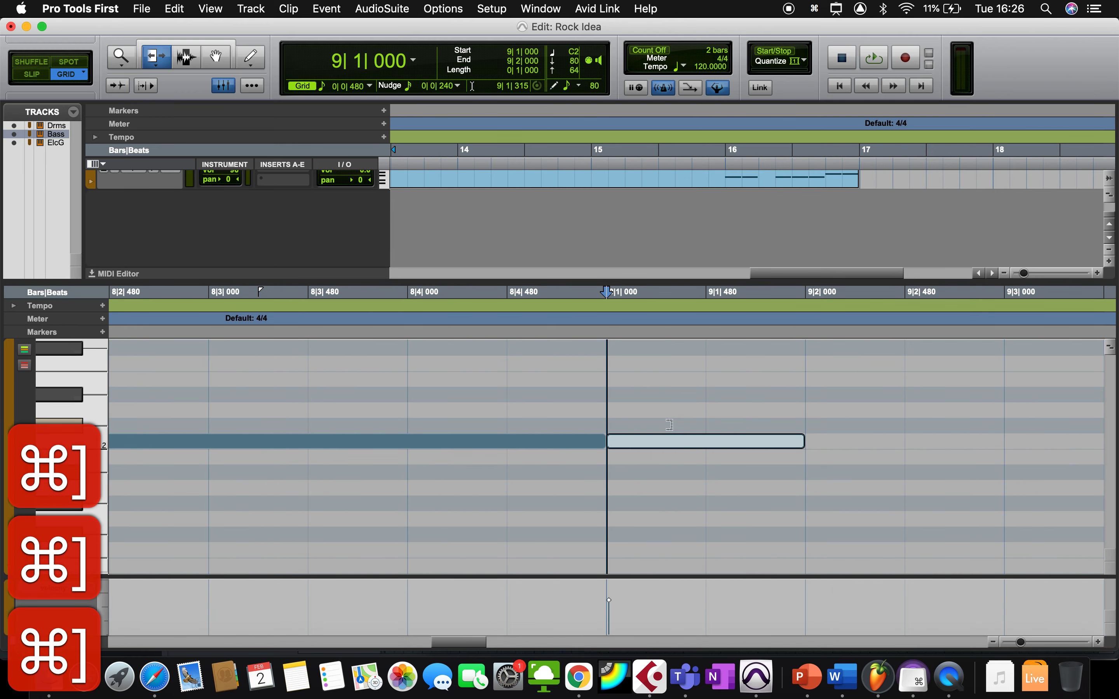
drag(802, 444, 715, 444)
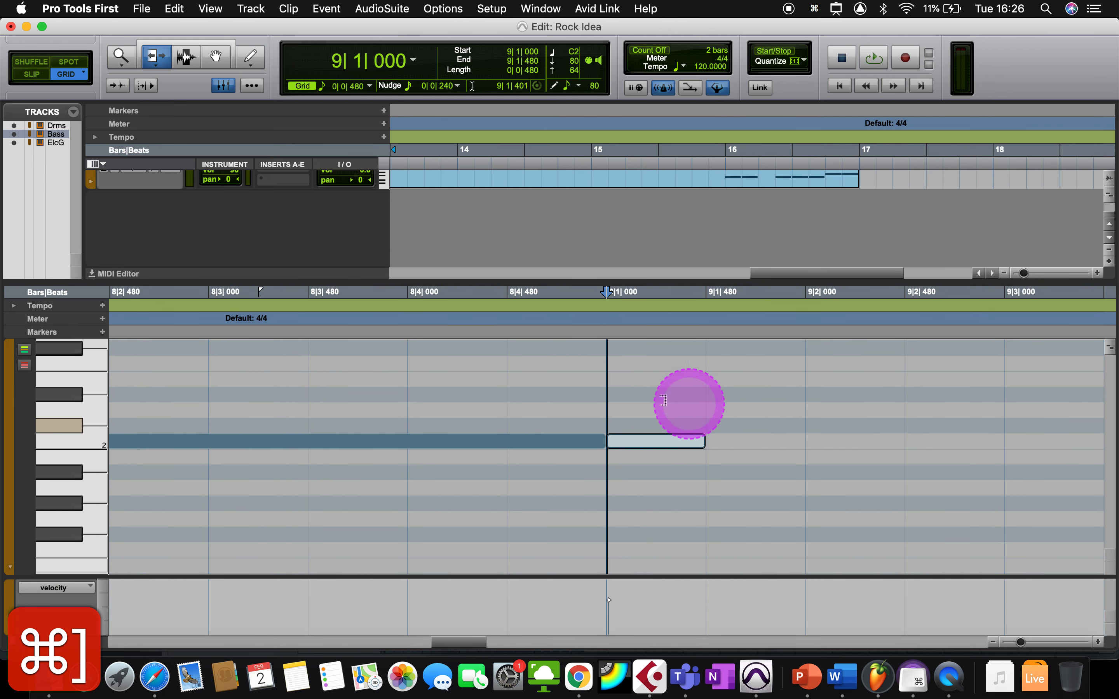
- Draw eighth-note bass notes in bar 9: C2 at 9|1|480, Bb1 at 9|2|480, and C2 at 9|3|000 and 9|3|480
scroll(654, 400, right, 6)
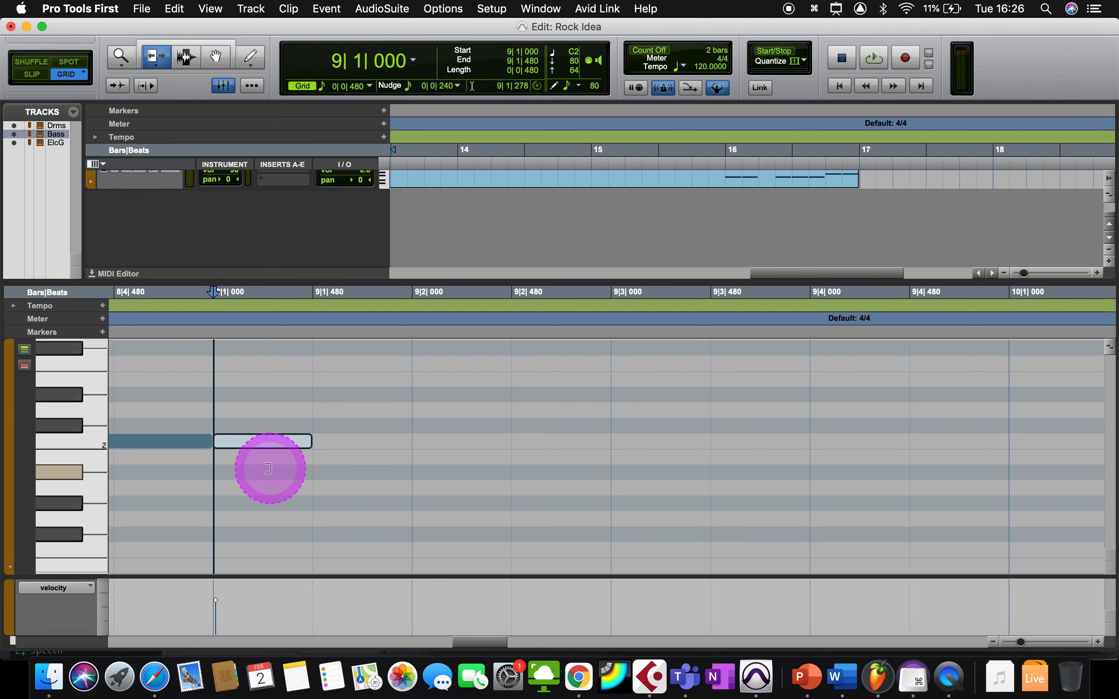
click(250, 56)
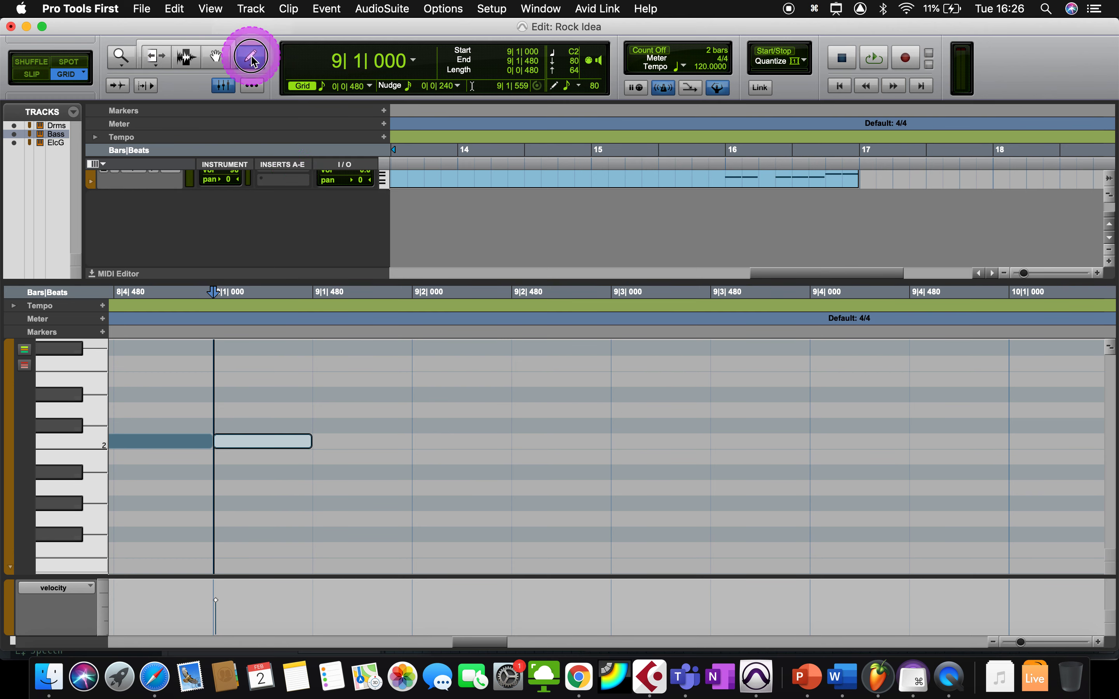
click(345, 444)
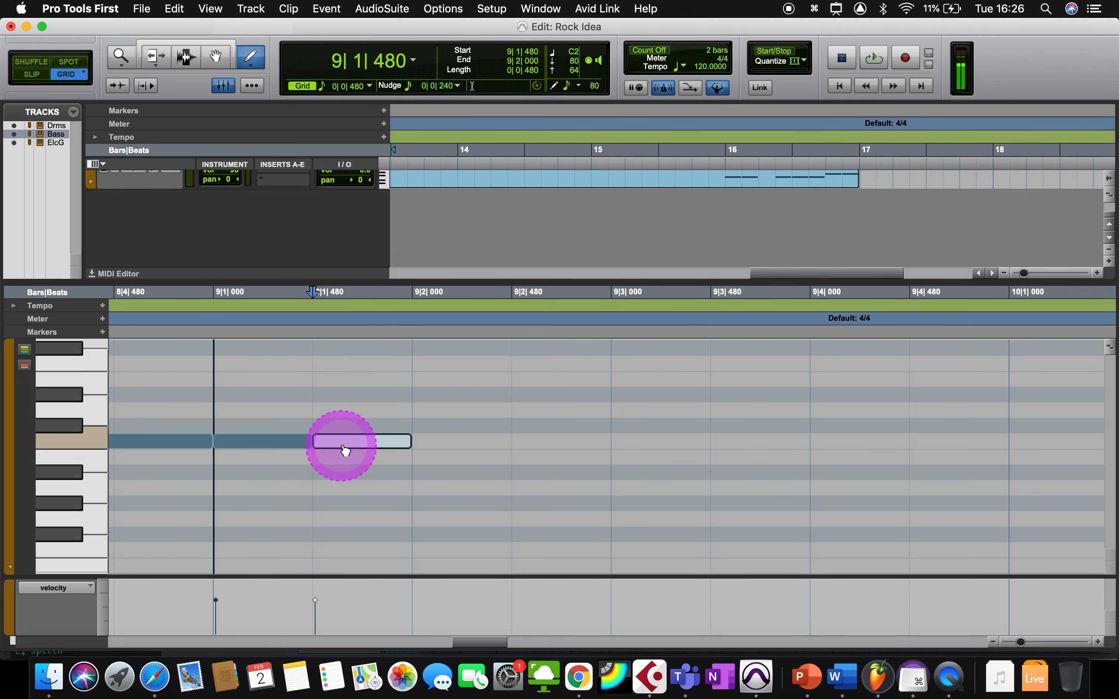
click(536, 471)
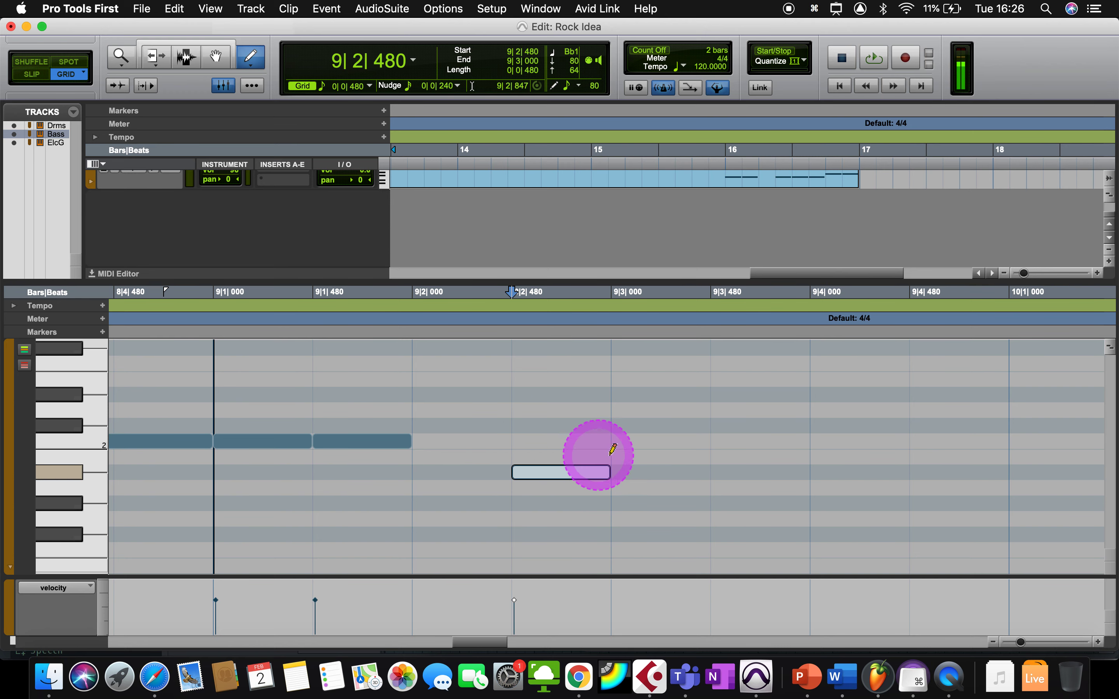
click(630, 442)
click(740, 440)
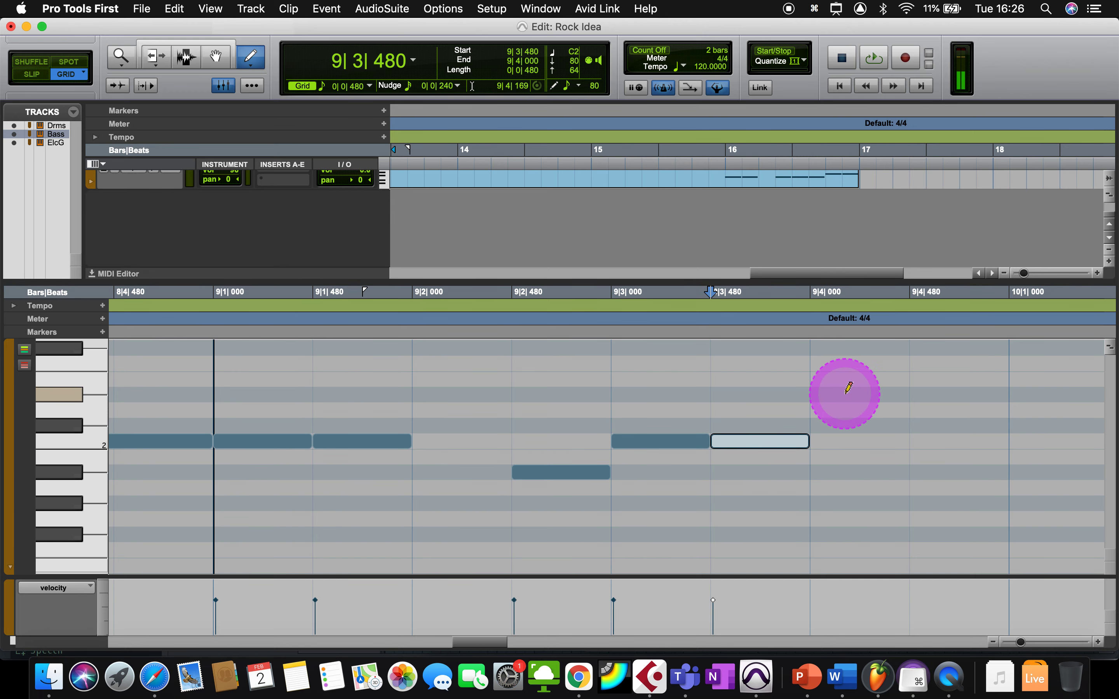
- Set the grid to 1/16 note and draw a descending sixteenth-note bass run G2, F2, Eb2, D2 from 9|4|000
scroll(844, 393, right, 5)
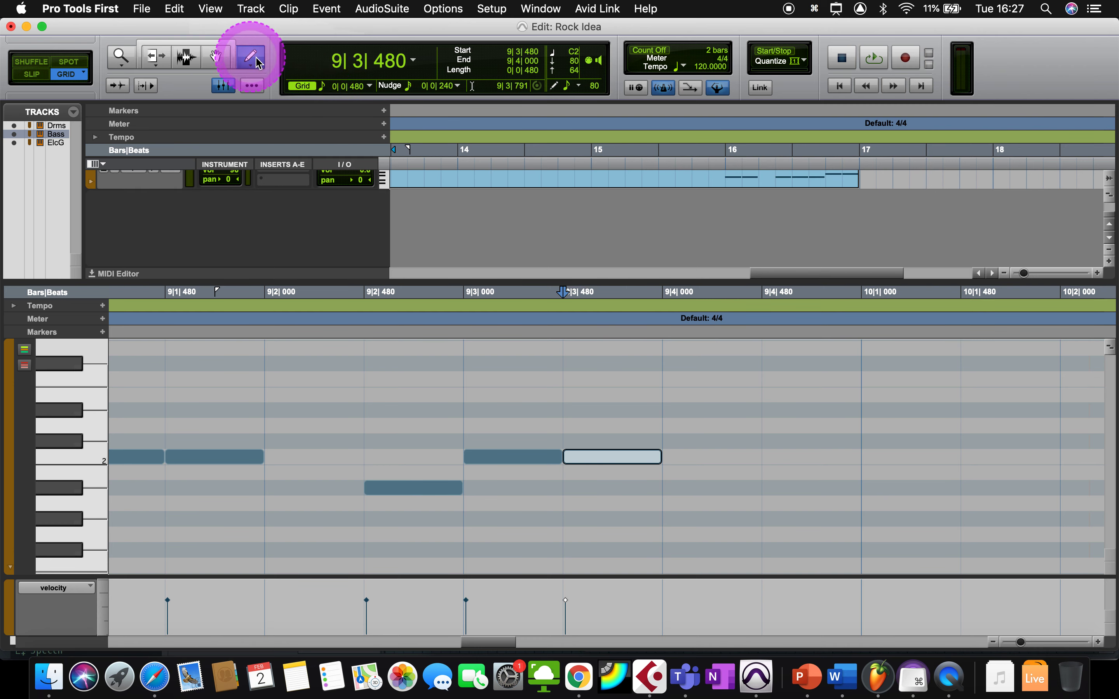
click(331, 86)
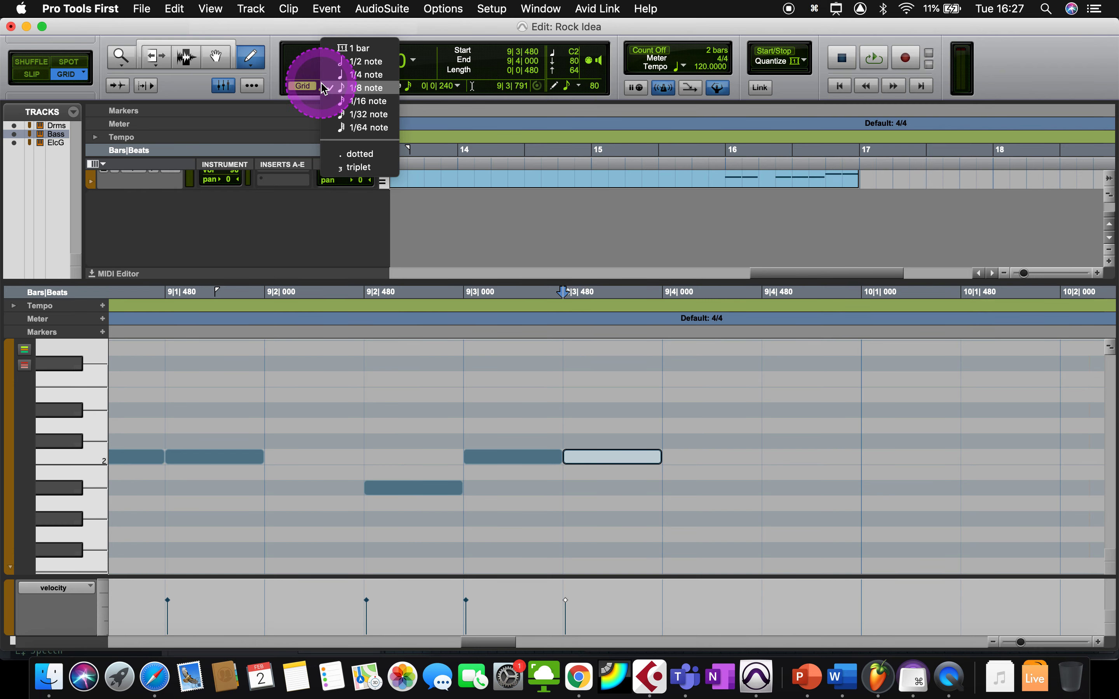
click(341, 101)
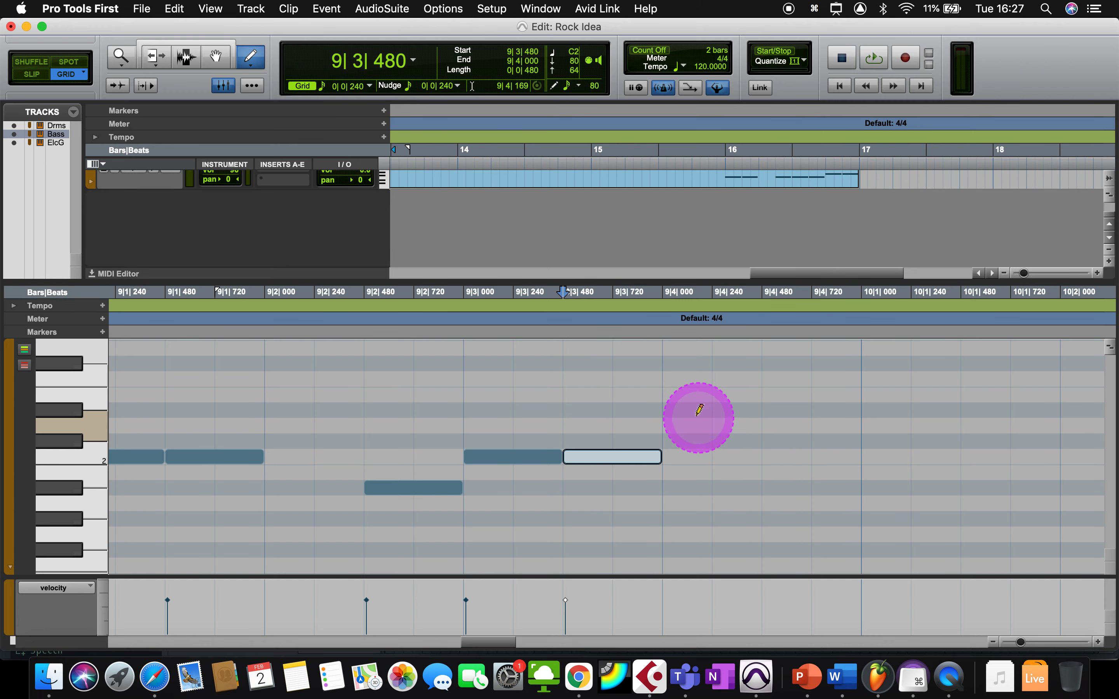
scroll(685, 379, up, 2)
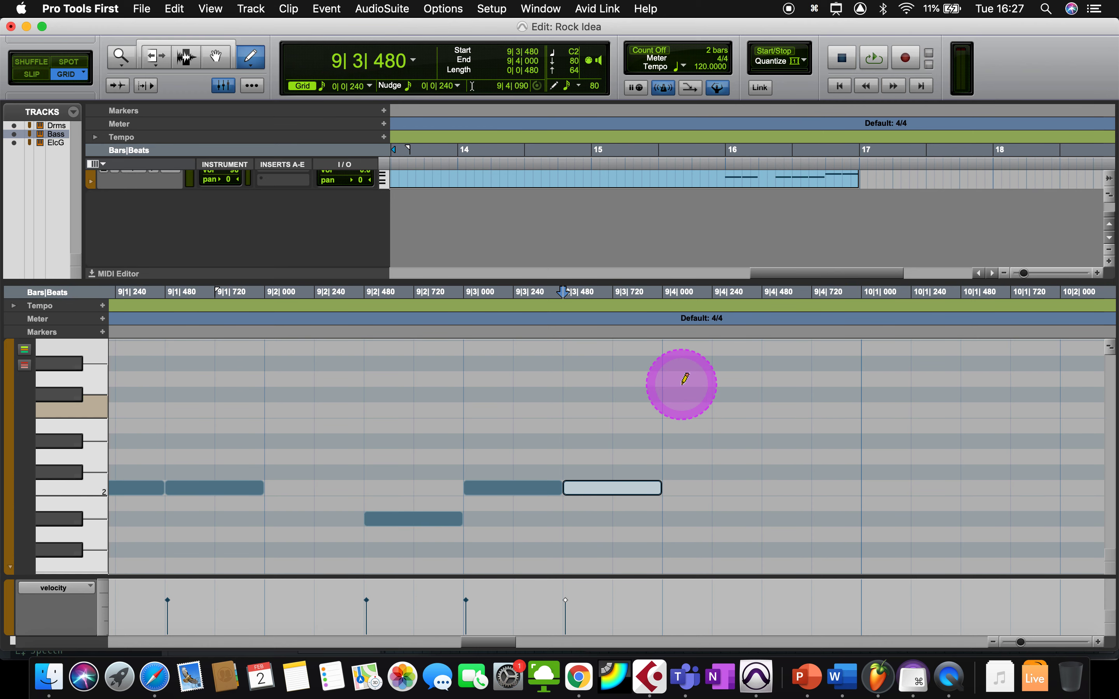
click(679, 379)
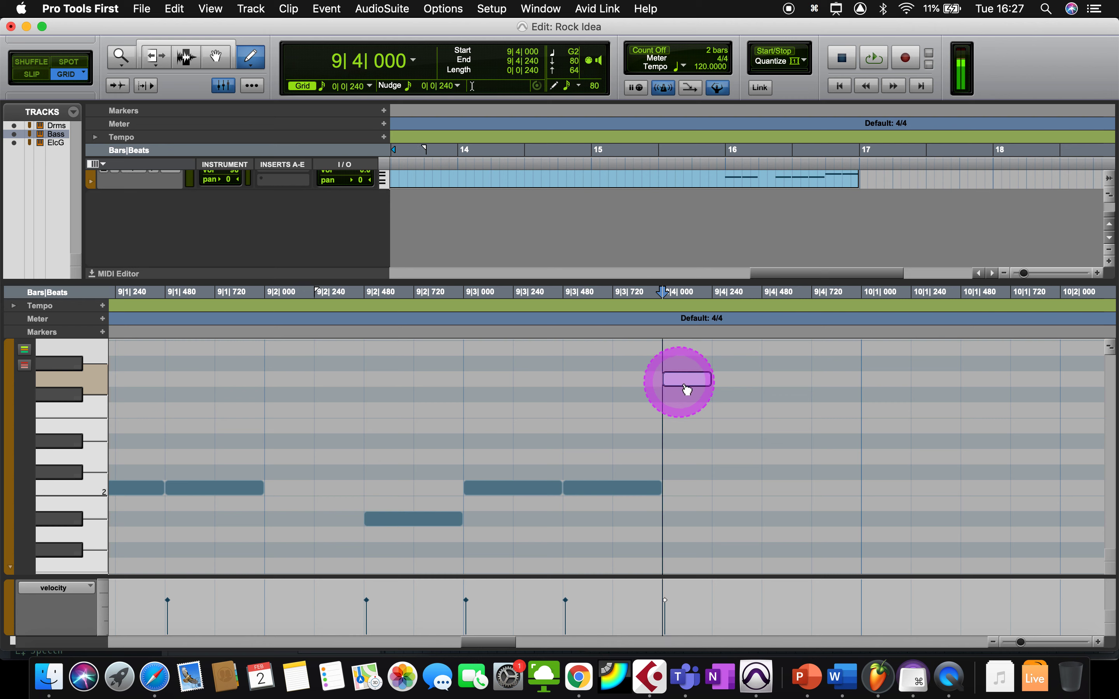
click(729, 416)
click(769, 445)
click(824, 458)
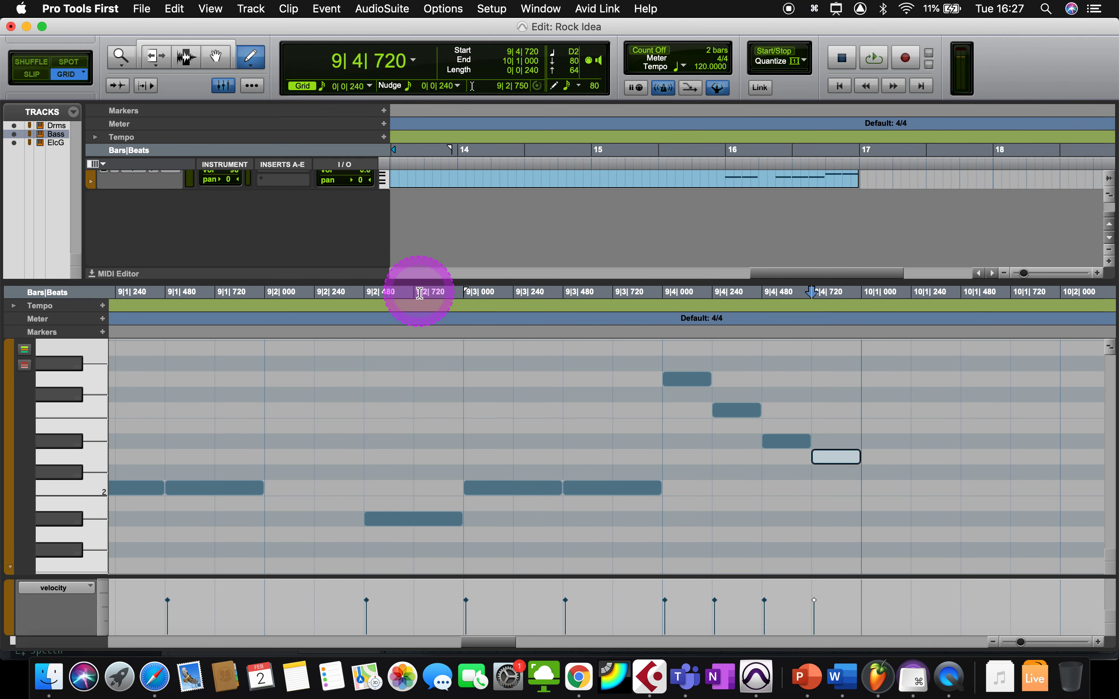
- Set the playback position to 9|4|000 and briefly audition the new bass line in bar 9
scroll(684, 185, left, 5)
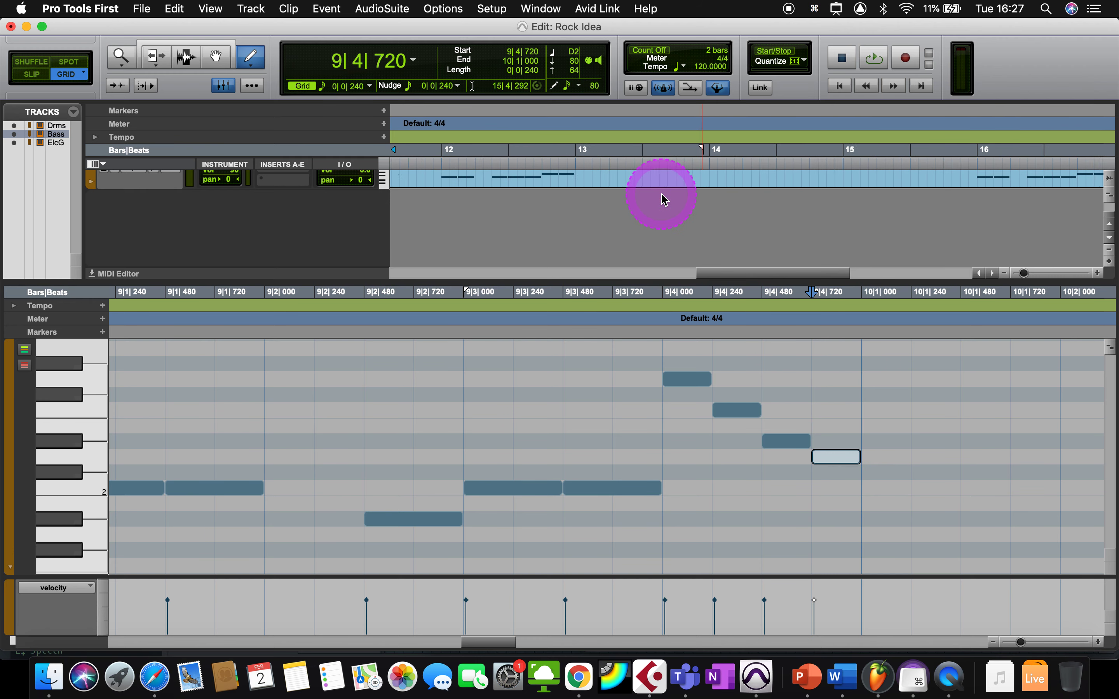
scroll(597, 170, left, 4)
scroll(597, 170, right, 5)
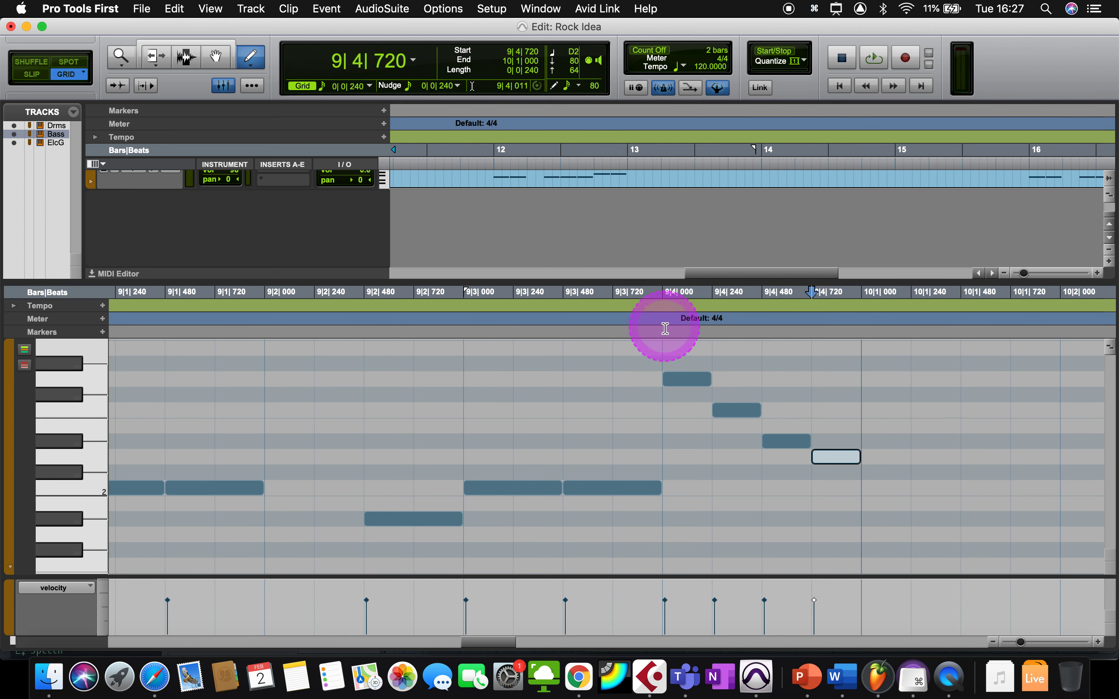
key(space)
key(space)
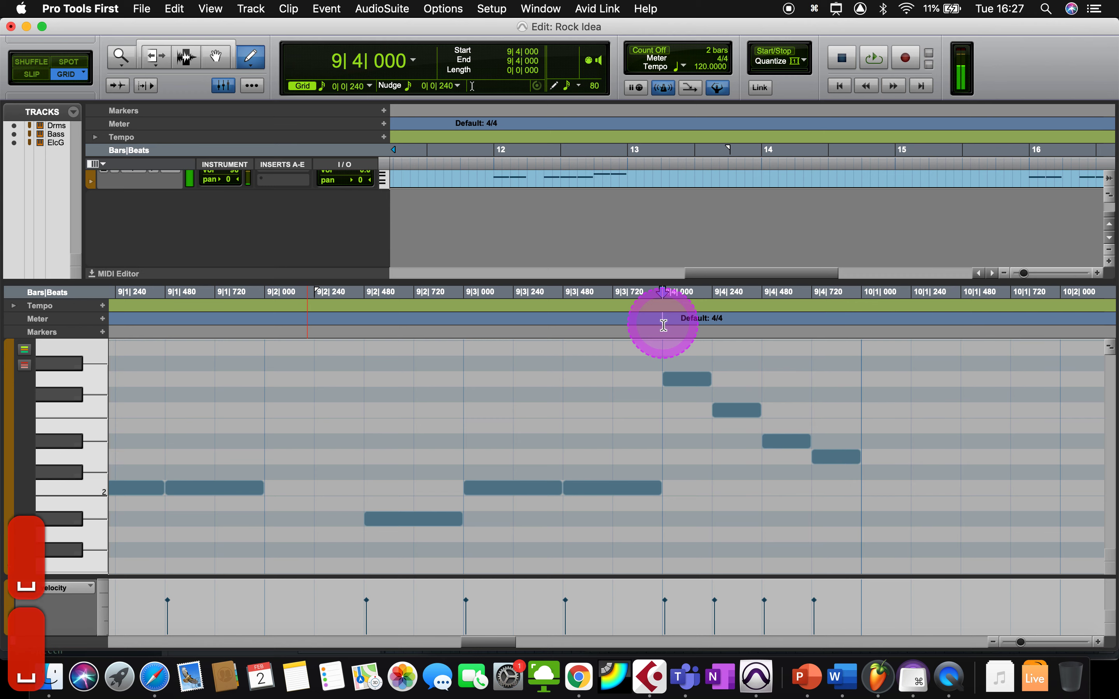
- Set the playback position to 8|4|000 and audition the bass line leading through bar 9
scroll(394, 361, left, 5)
scroll(335, 347, left, 10)
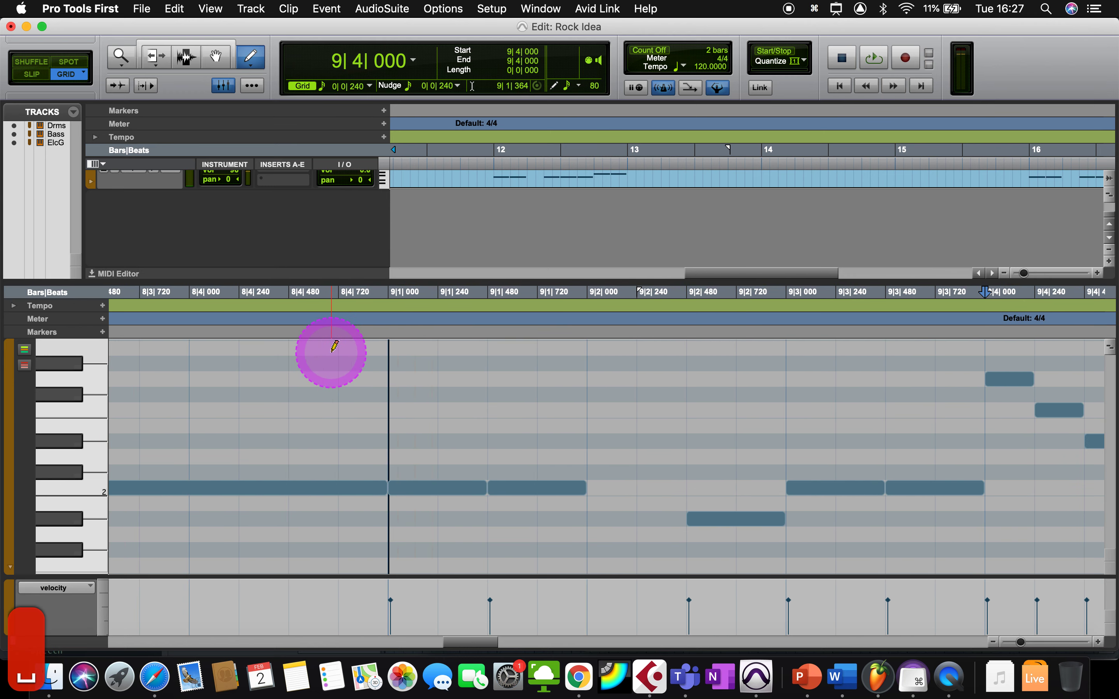
scroll(333, 347, left, 6)
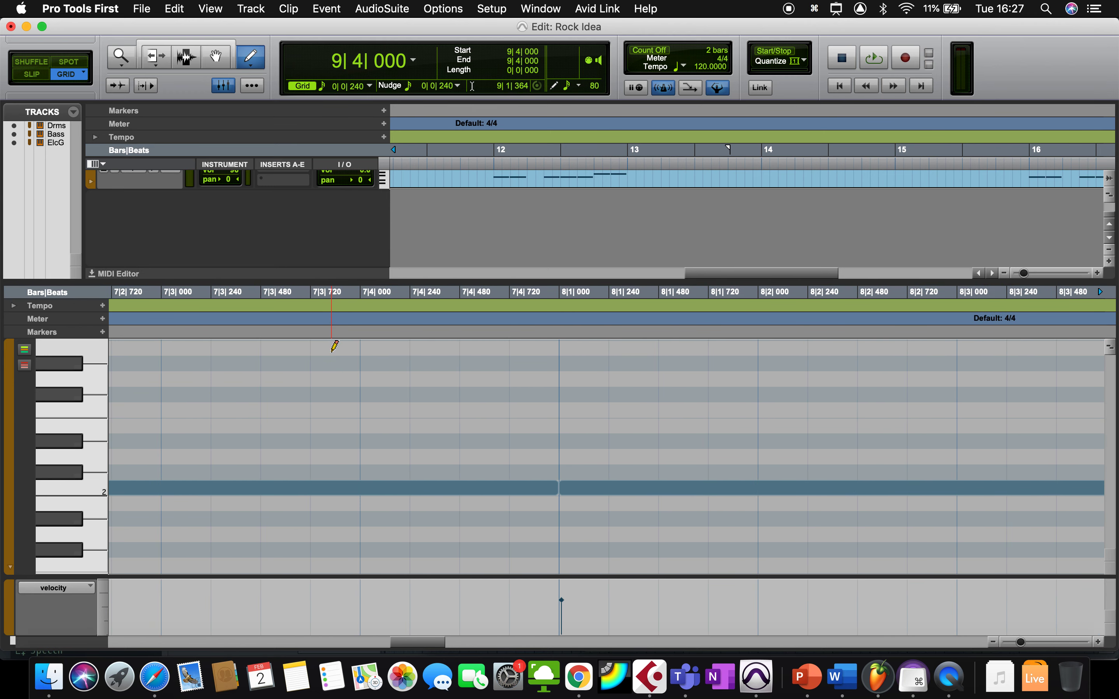
scroll(392, 326, right, 8)
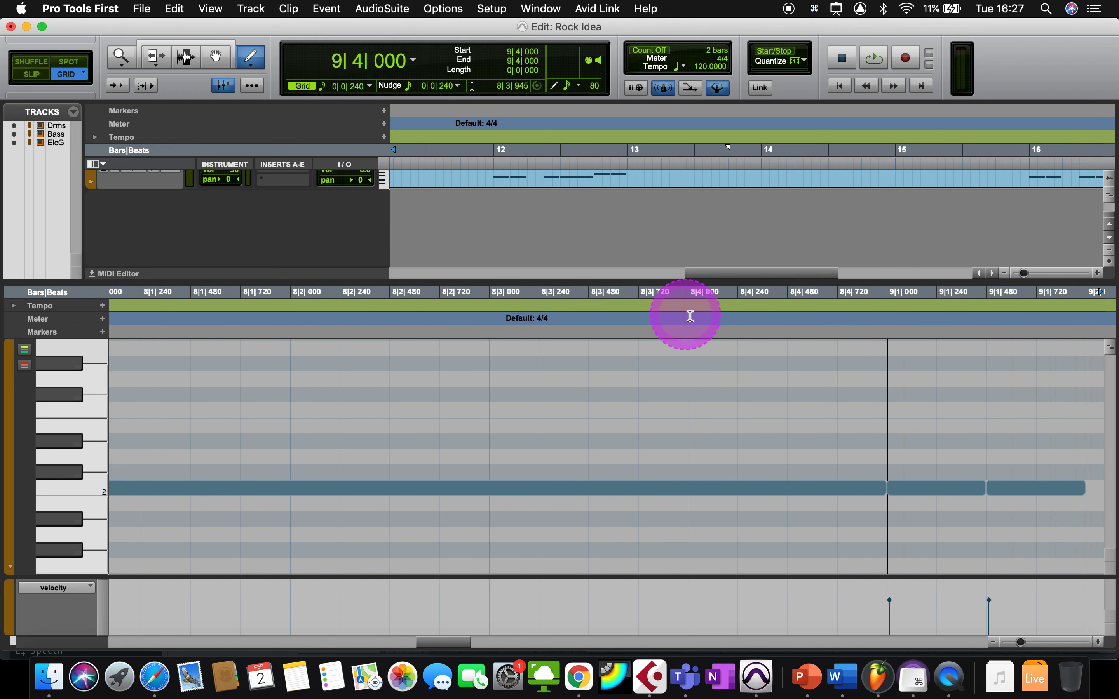
key(space)
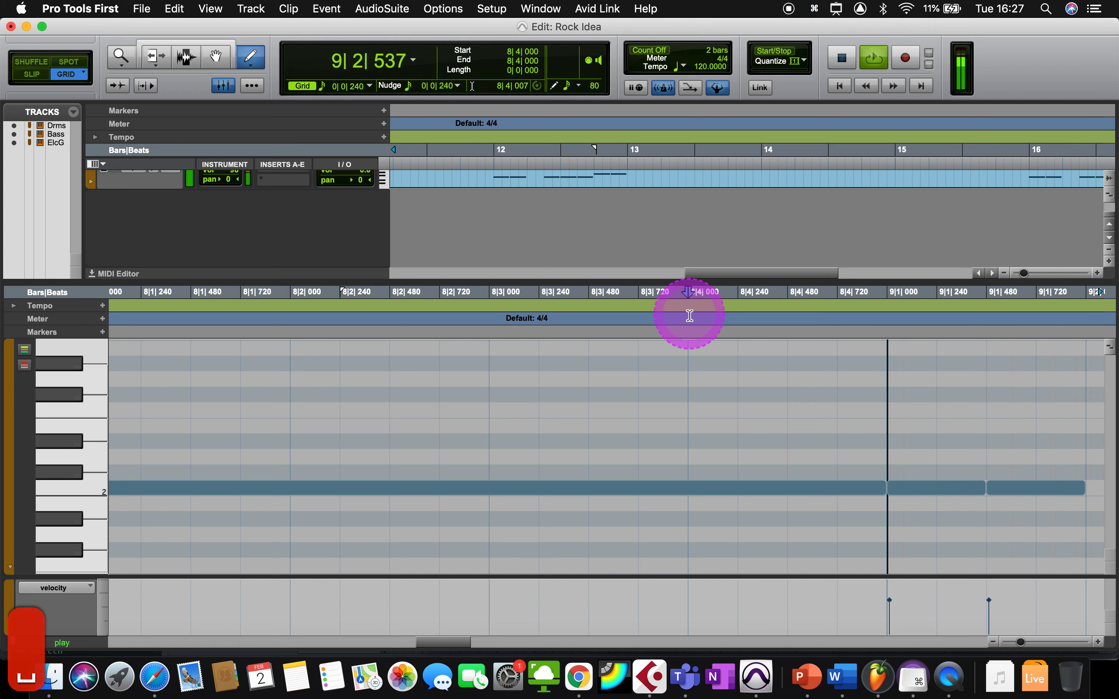
key(space)
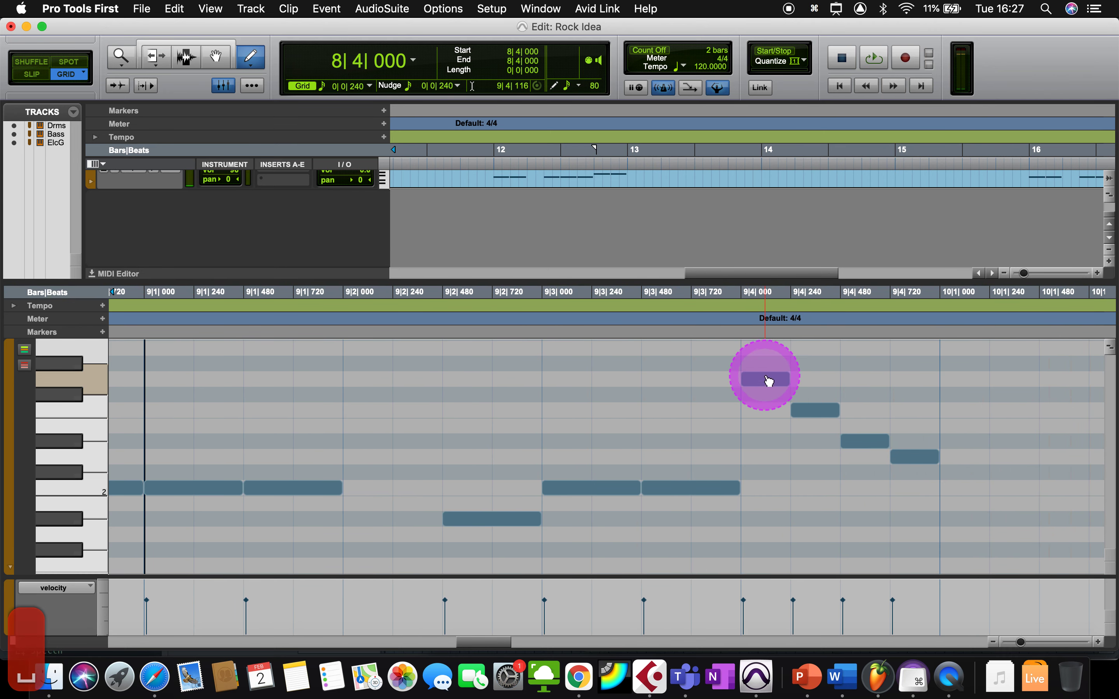
- Delete the four descending sixteenth notes on beat 4 of bar 9 in the bass part
click(765, 380)
key(BackSpace)
click(817, 419)
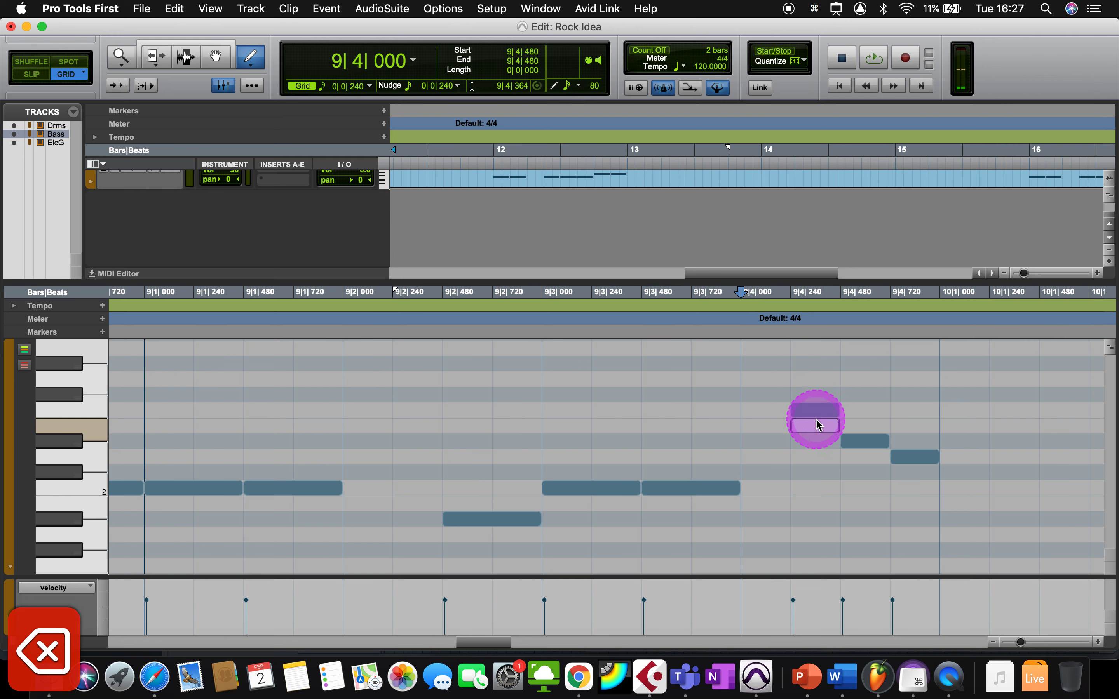
key(BackSpace)
click(817, 412)
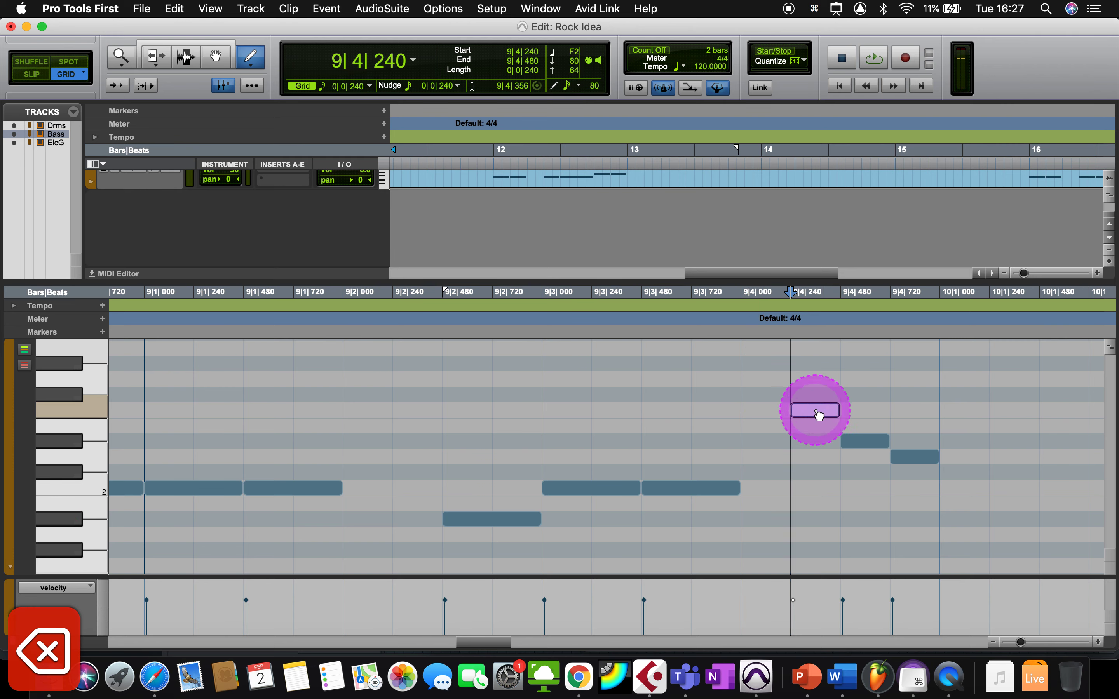
key(BackSpace)
drag(856, 444, 904, 463)
key(BackSpace)
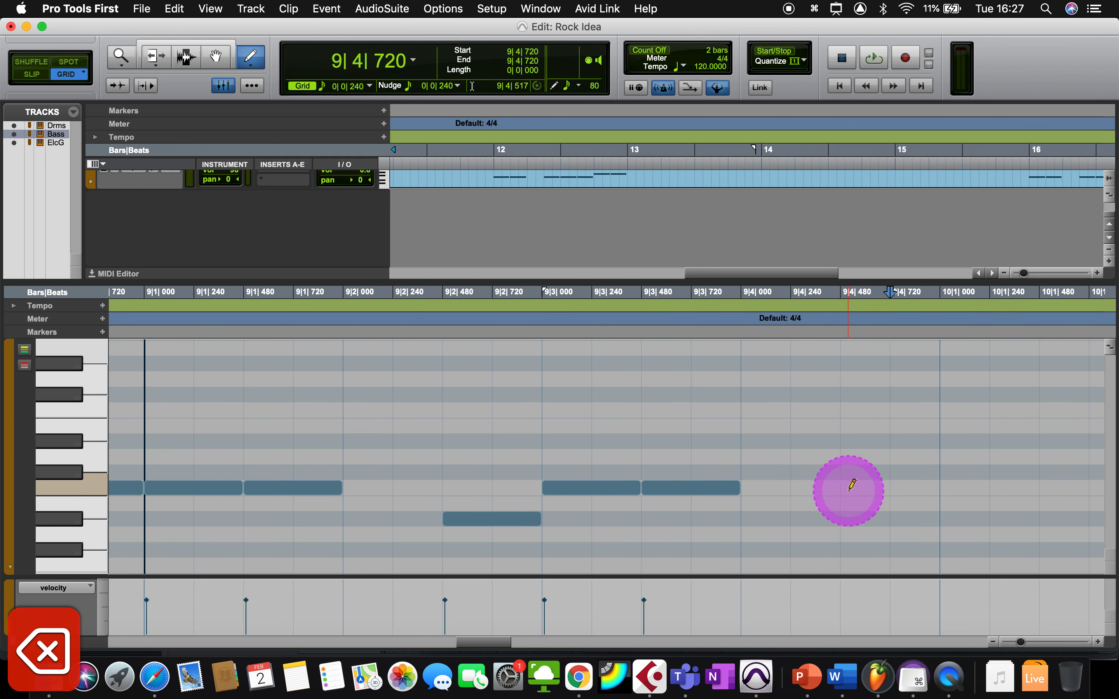
- Draw eighth-note bass notes: Bb1 at 9|4|480, C2 at 10|1|000 and C2 at 10|1|480
drag(845, 503, 919, 503)
key(Down)
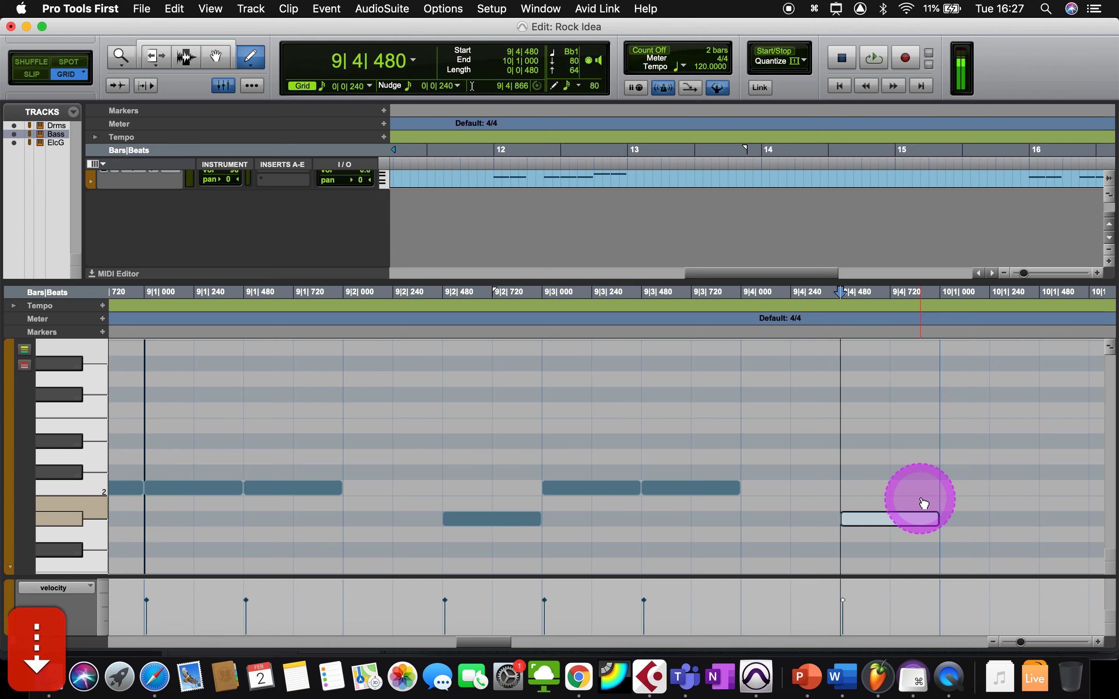
drag(950, 490, 1019, 489)
scroll(1021, 491, right, 5)
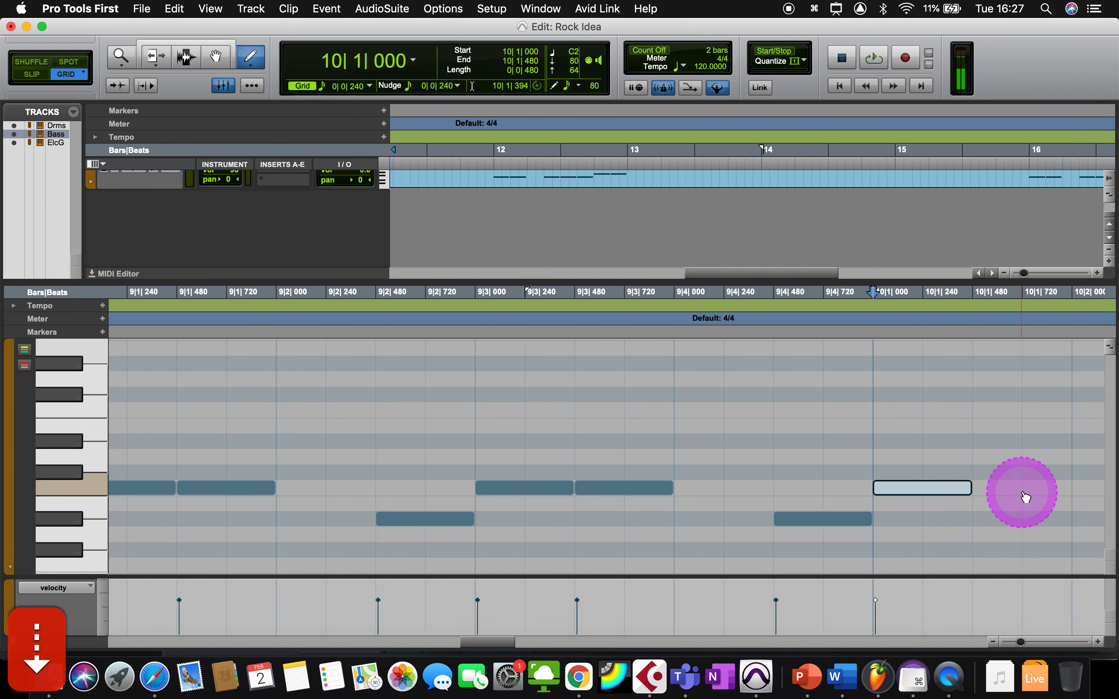
drag(596, 488, 661, 486)
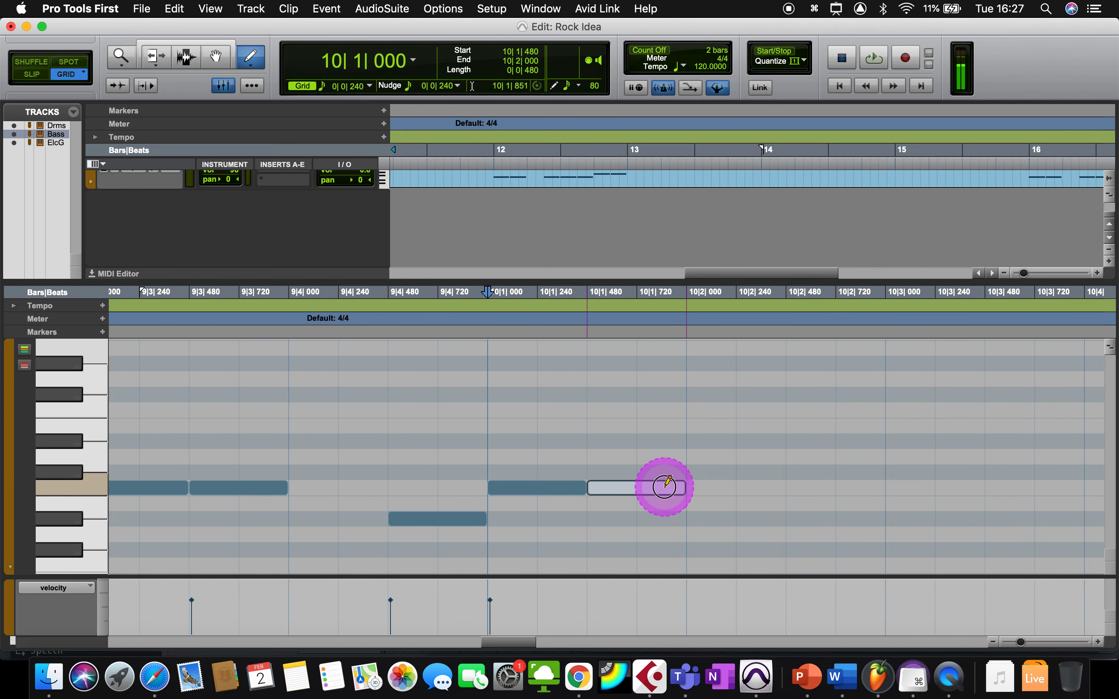
- Complete bar 10 with eighth notes C2 at 10|2|480, Bb1 at 10|3|000, C2 at 10|3|480 and Bb1 at 10|4|480
mouse_move(802, 519)
mouse_down()
mouse_move(873, 517)
mouse_move(928, 489)
mouse_move(1077, 491)
mouse_up()
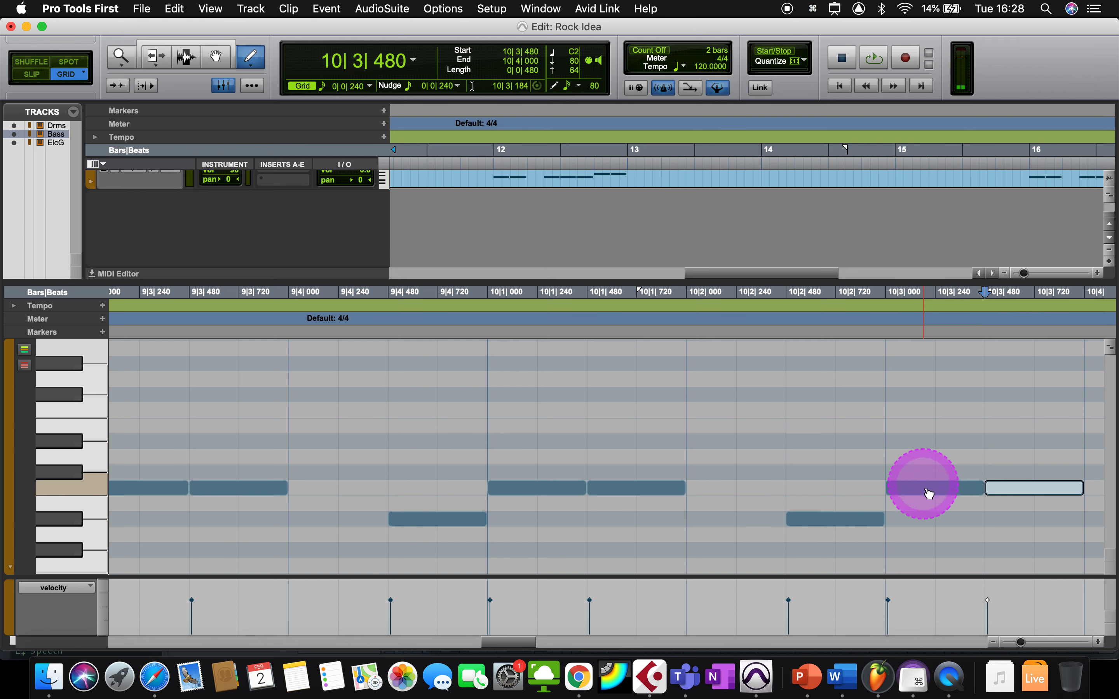
drag(936, 491, 918, 527)
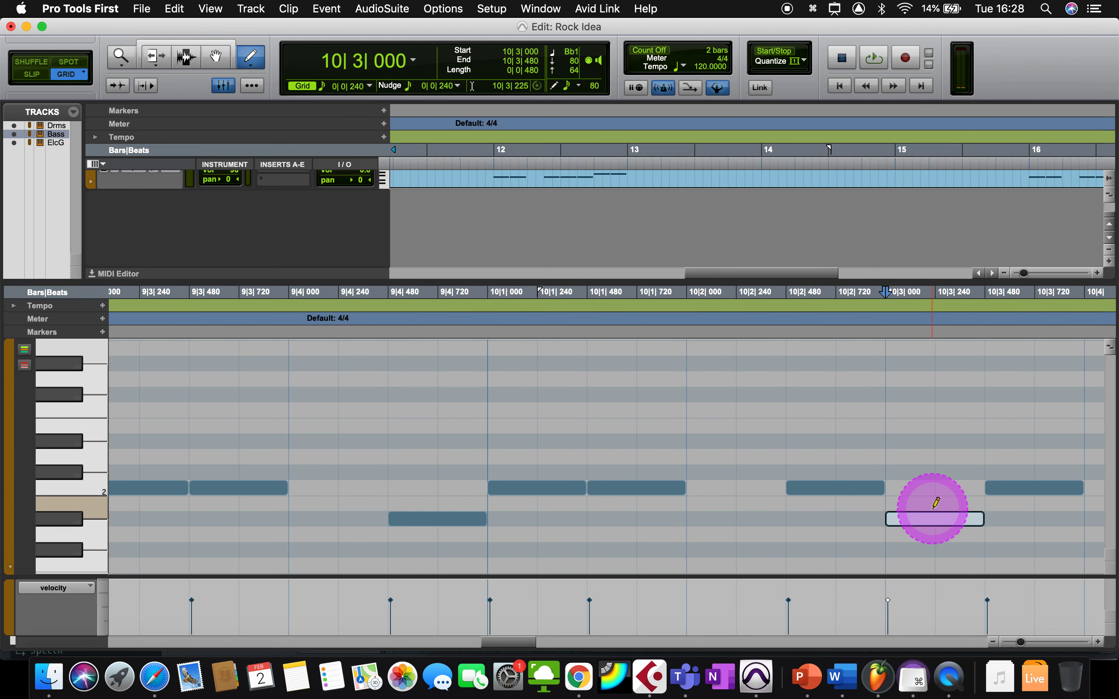
scroll(871, 494, right, 3)
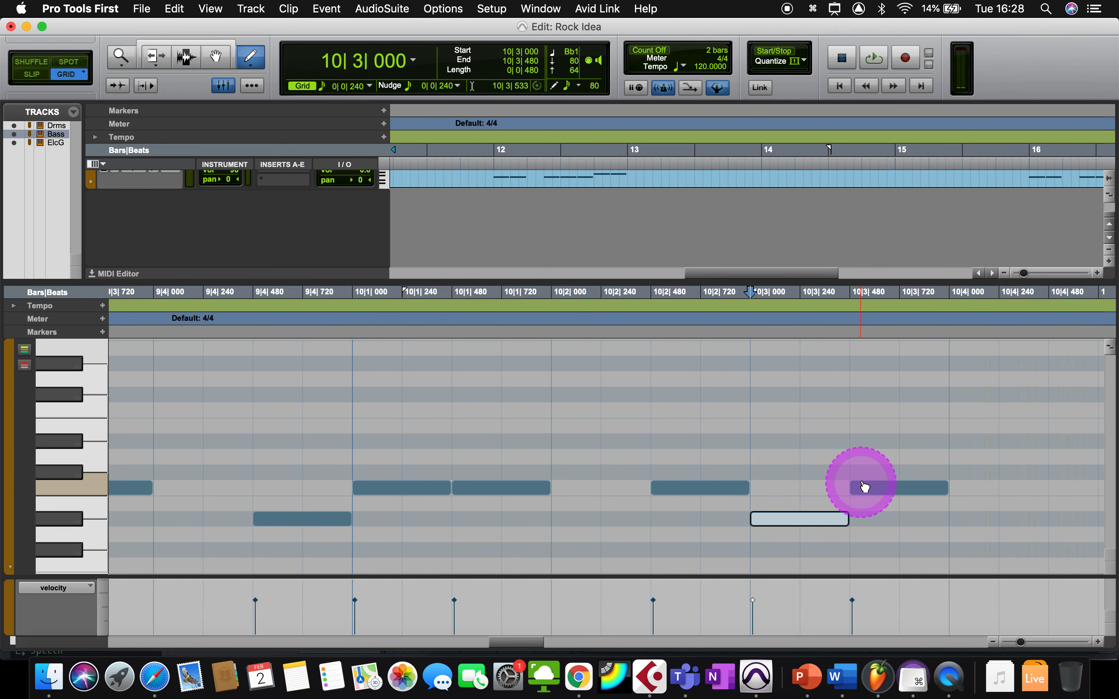
key(super+bracketleft)
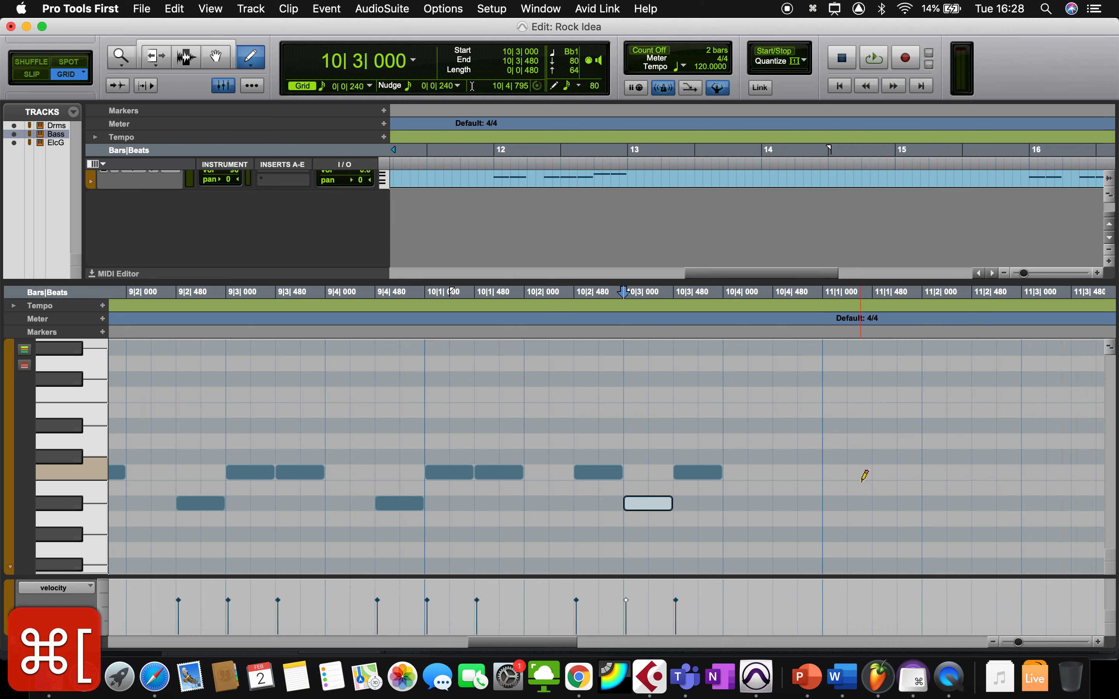
scroll(863, 476, right, 3)
scroll(863, 476, down, 1)
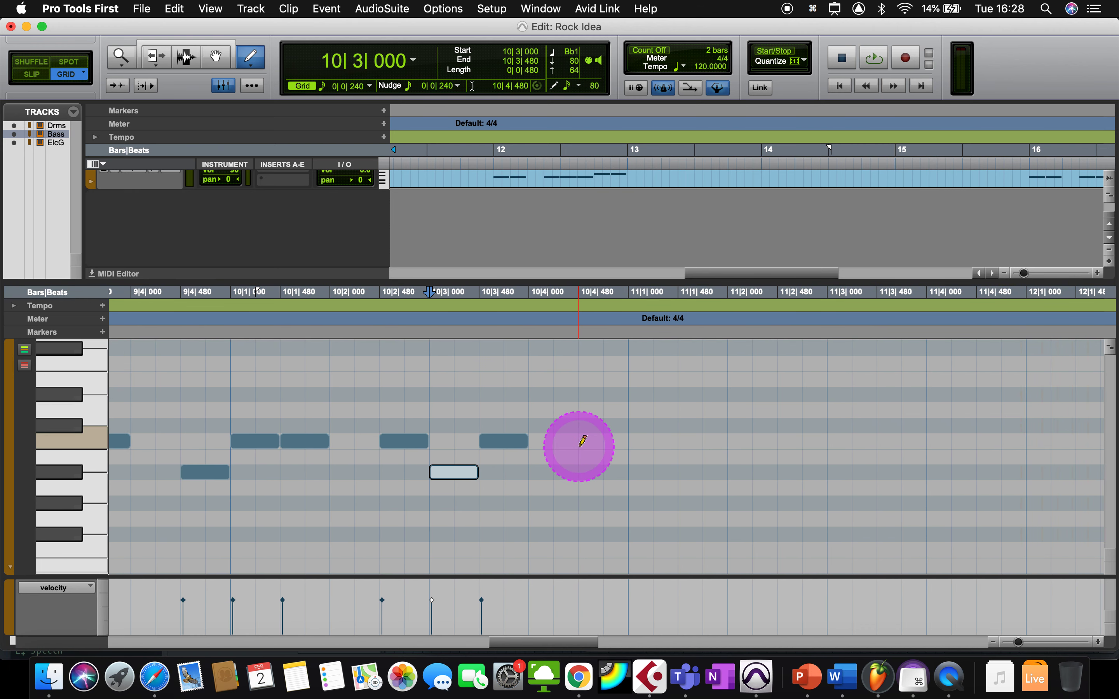
click(596, 471)
- Draw bar 11 in eighth notes: C2 at 11|1|000, 11|1|480, 11|2|480 and 11|3|480, with Bb1 at 11|3|000 and 11|4|480
click(637, 444)
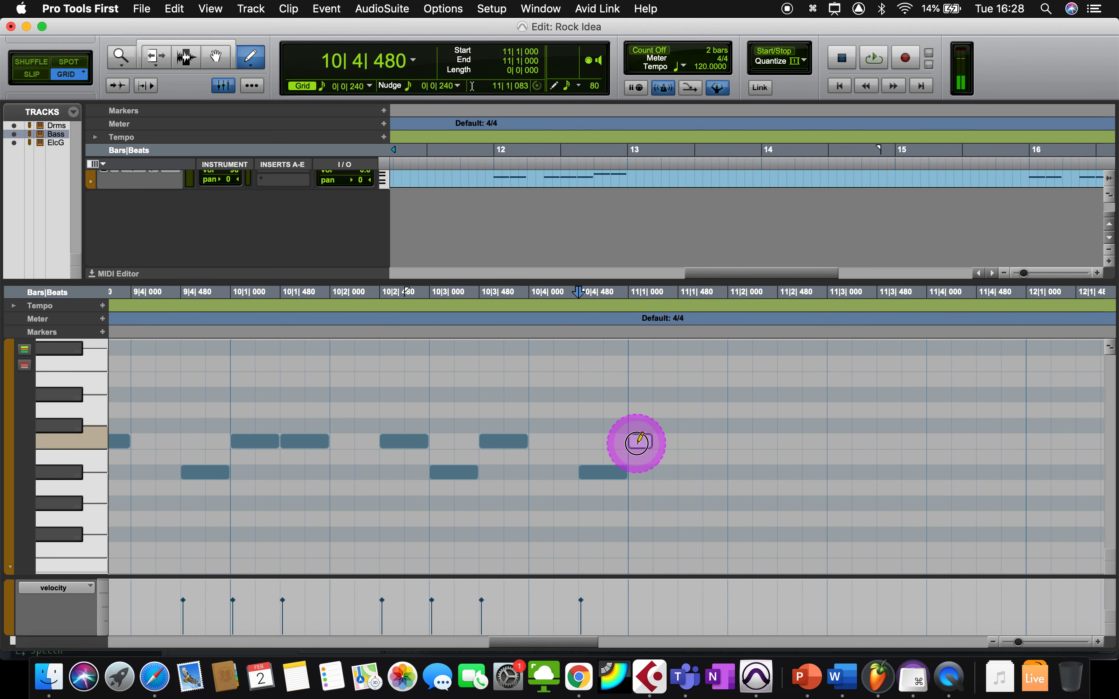
click(689, 443)
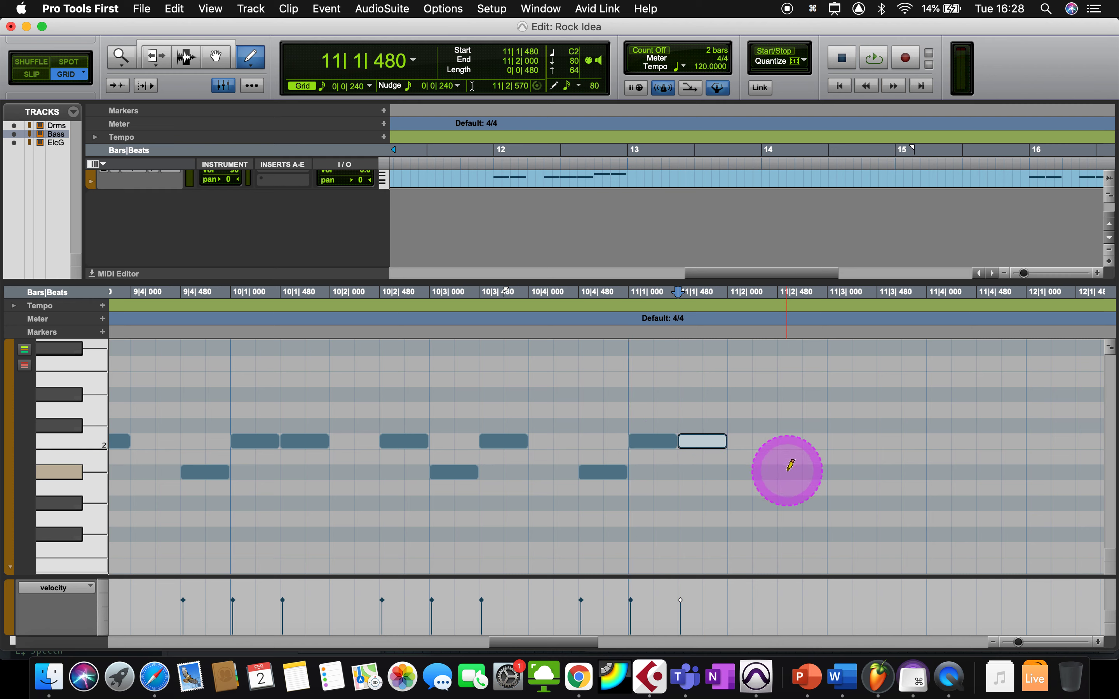
click(781, 442)
click(831, 472)
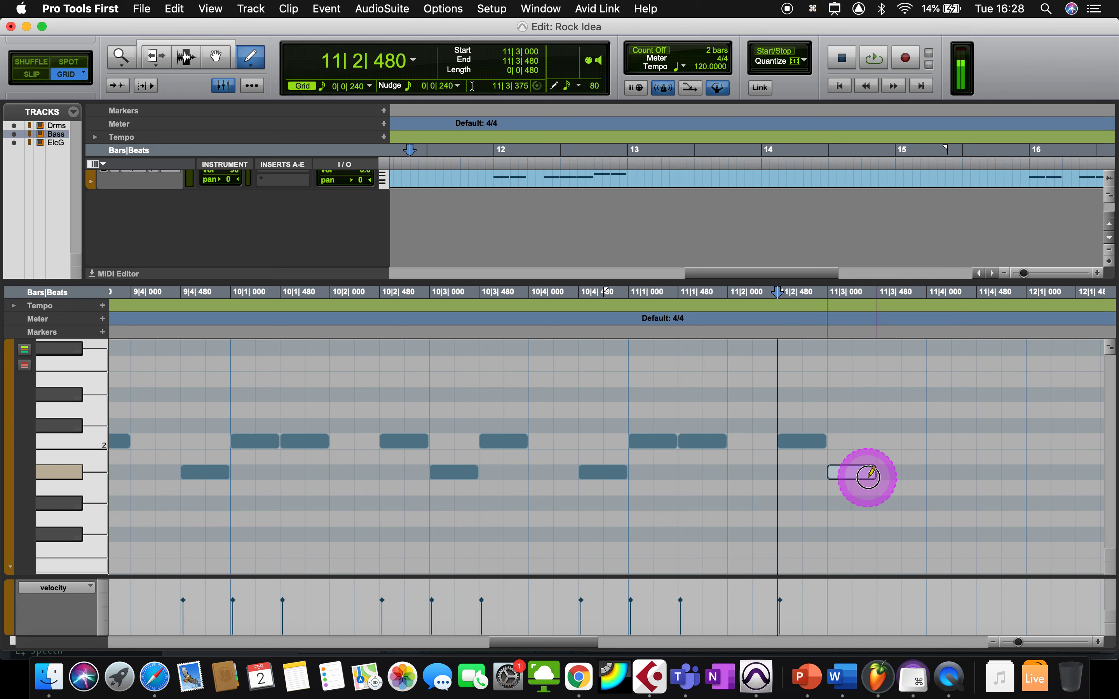
click(904, 442)
scroll(904, 443, right, 10)
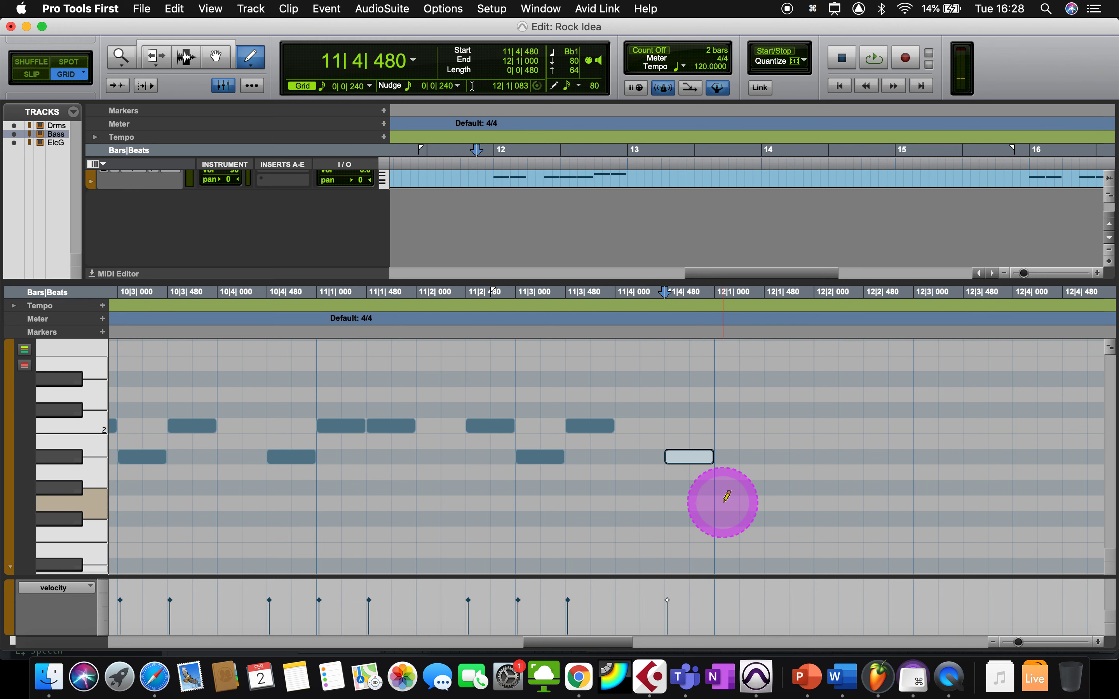
- Draw eighth-note F1 bass notes at 12|1|000, 12|1|480 and 12|2|480
drag(725, 532, 823, 532)
scroll(834, 537, down, 3)
scroll(834, 536, right, 3)
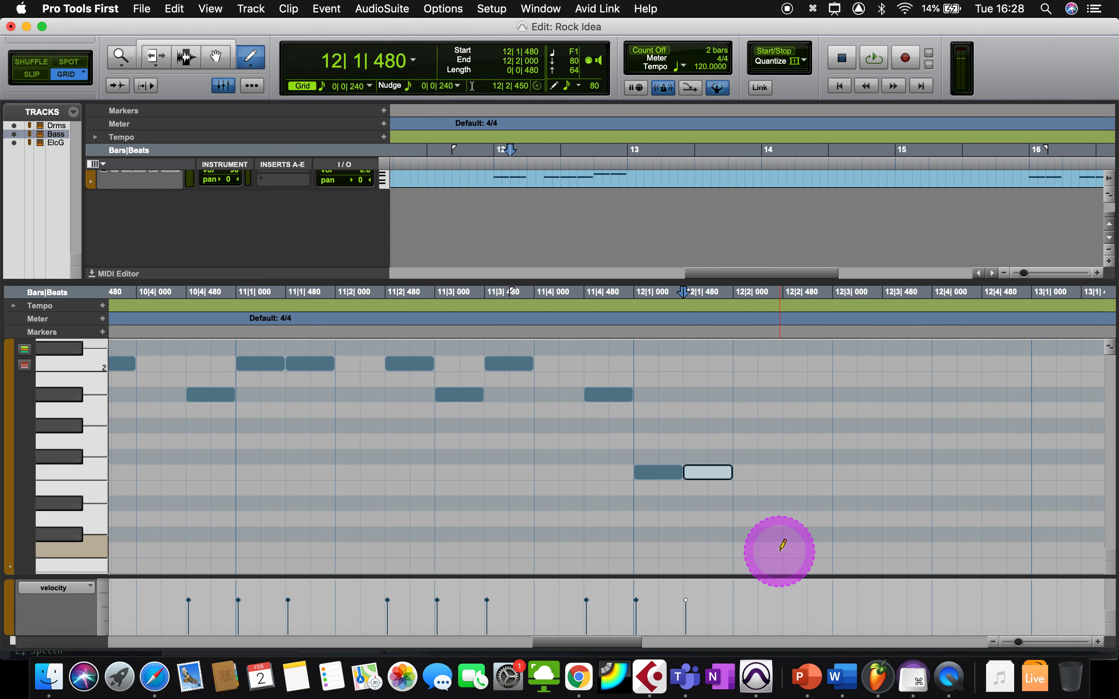
mouse_move(791, 502)
mouse_down()
mouse_move(830, 502)
mouse_move(804, 462)
mouse_move(802, 425)
mouse_move(805, 472)
mouse_up()
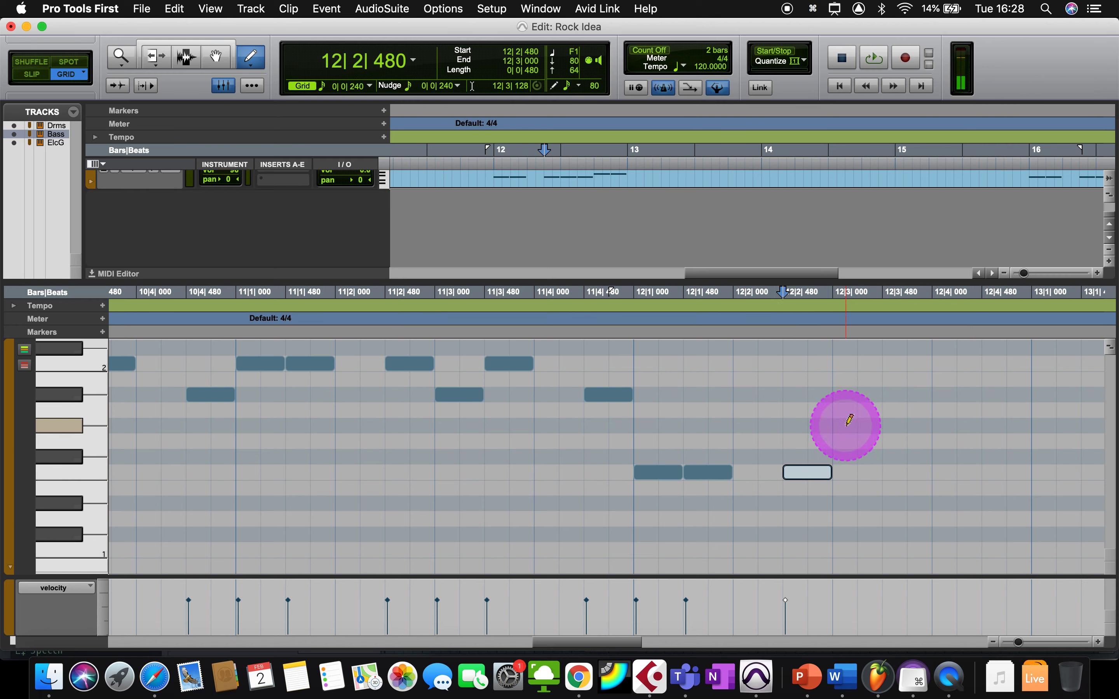
- Complete bar 12 with eighth notes Ab1 at 12|3|000, F1 at 12|3|480, G1 at 12|4|000 and Bb1 at 12|4|480
click(902, 471)
scroll(933, 430, right, 5)
scroll(933, 430, up, 1)
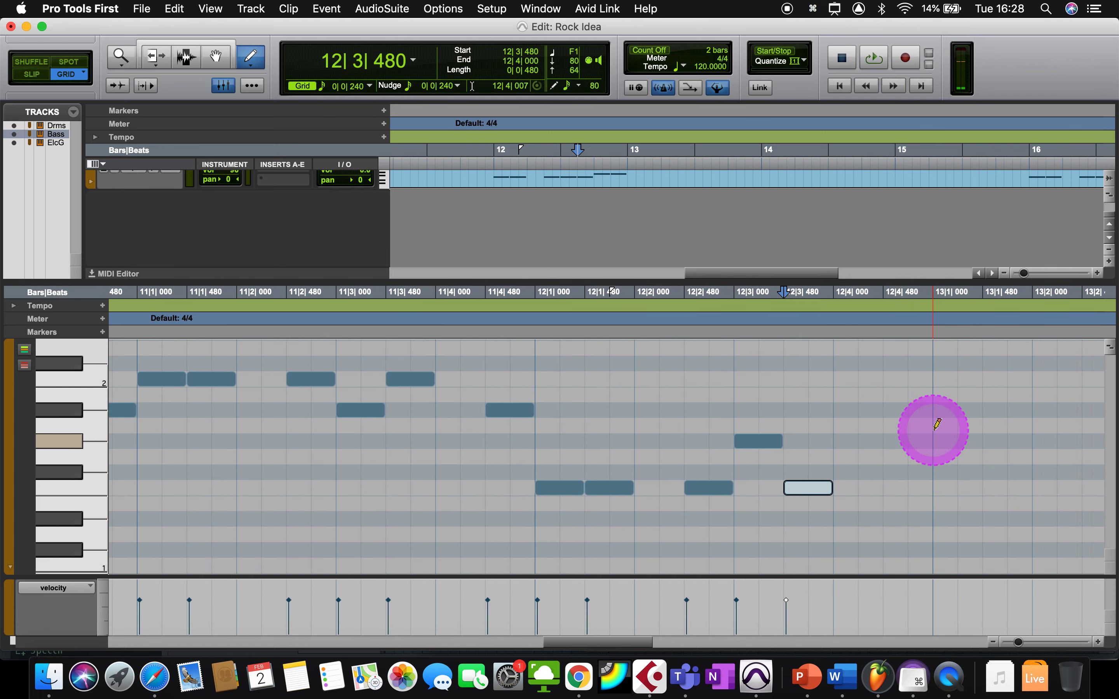
click(871, 457)
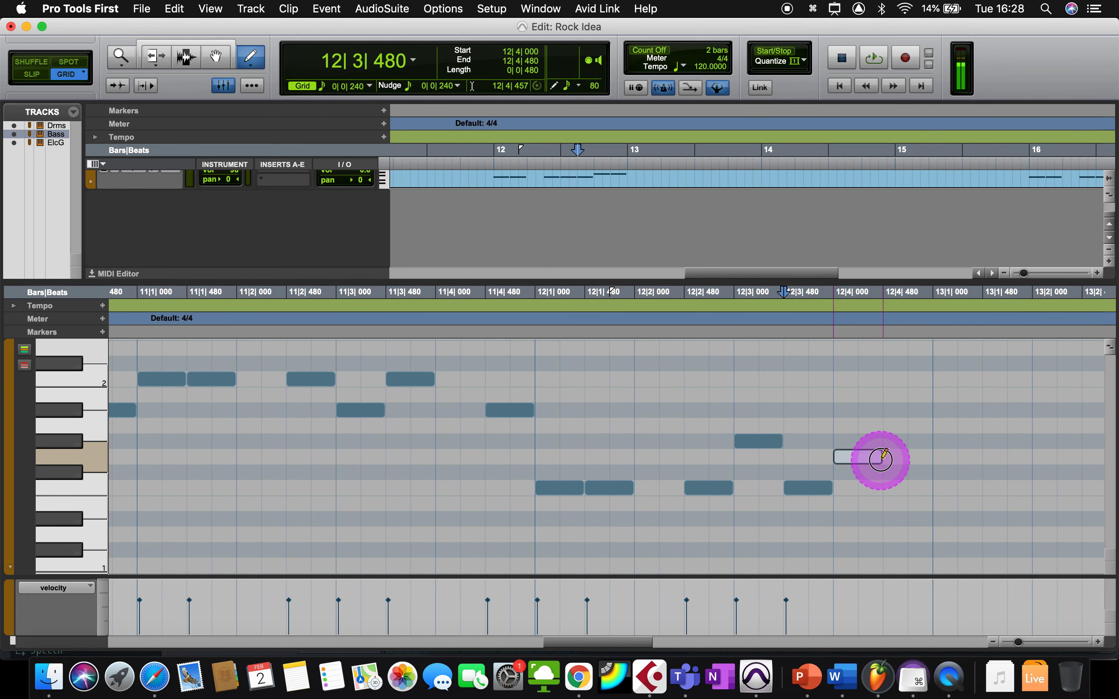
click(892, 416)
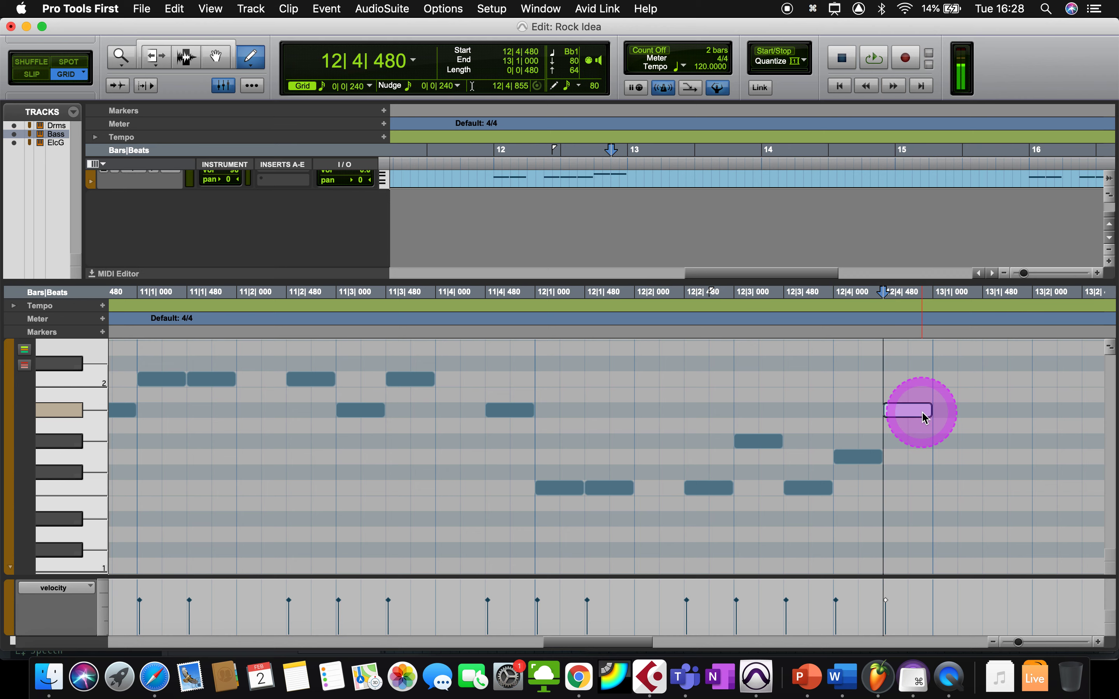
- Set the playback position to 8|4|720 and audition the new bass riff in bars 9–12 with the drums and guitar
scroll(495, 161, left, 5)
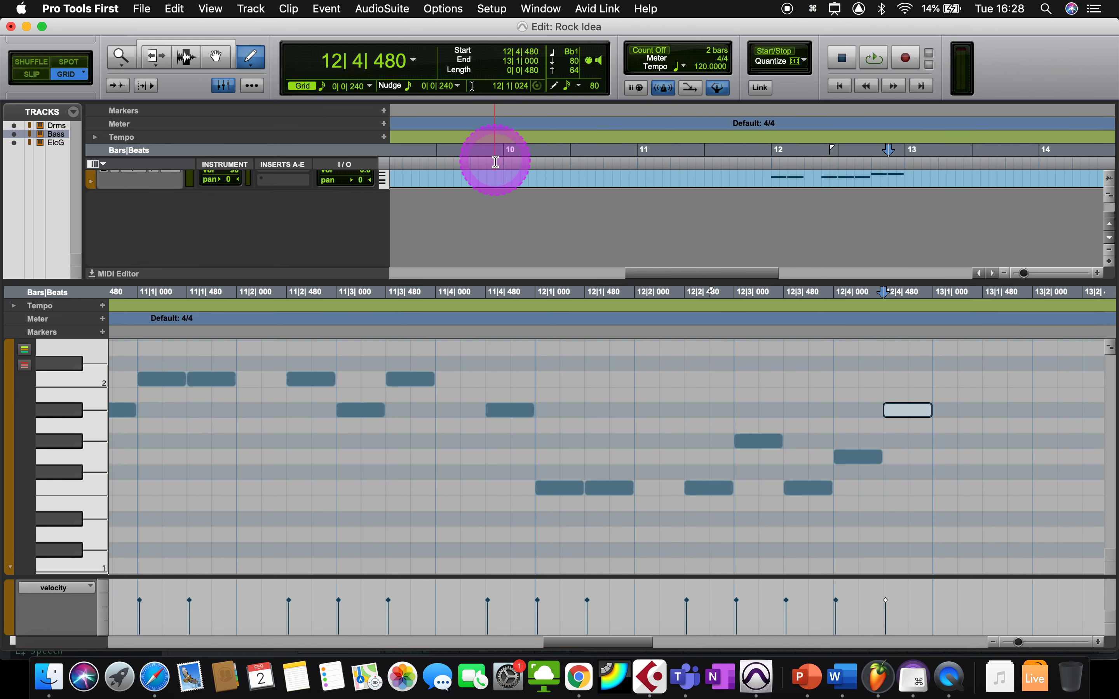
scroll(495, 161, left, 1)
click(577, 166)
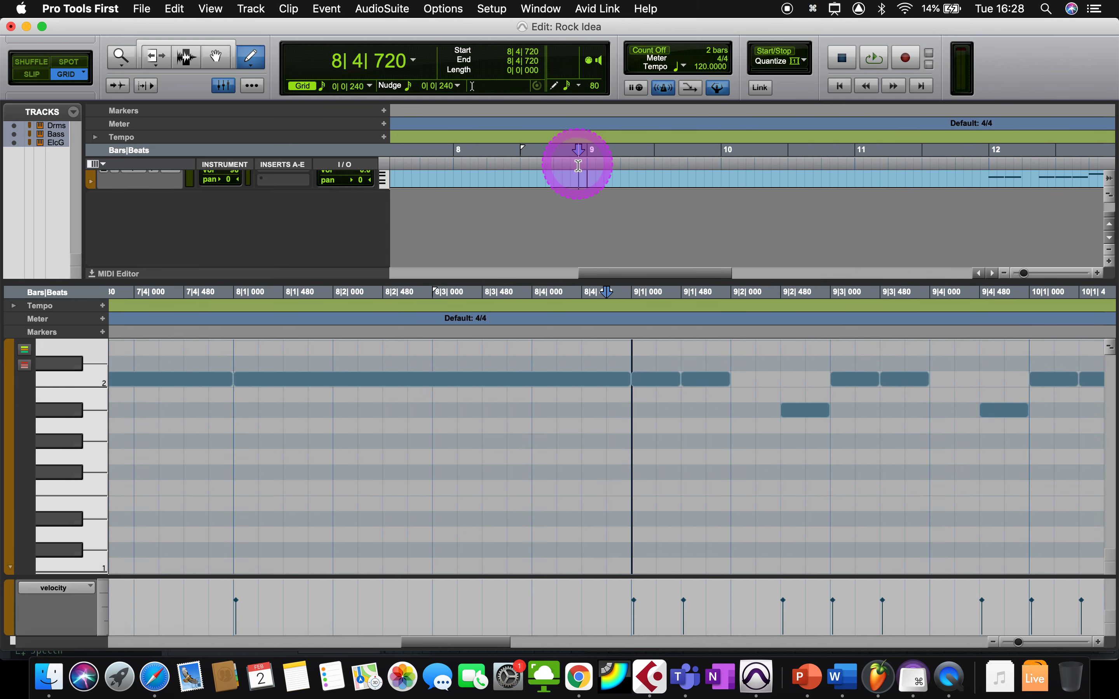
key(space)
scroll(647, 176, right, 10)
scroll(648, 175, up, 2)
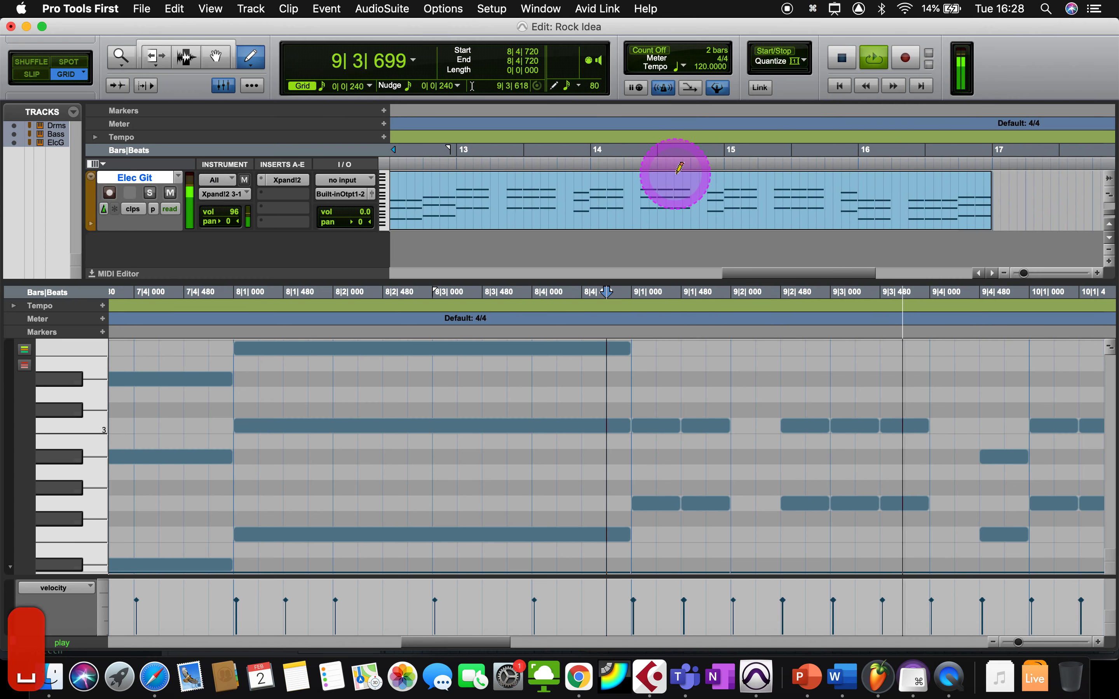
scroll(615, 185, up, 3)
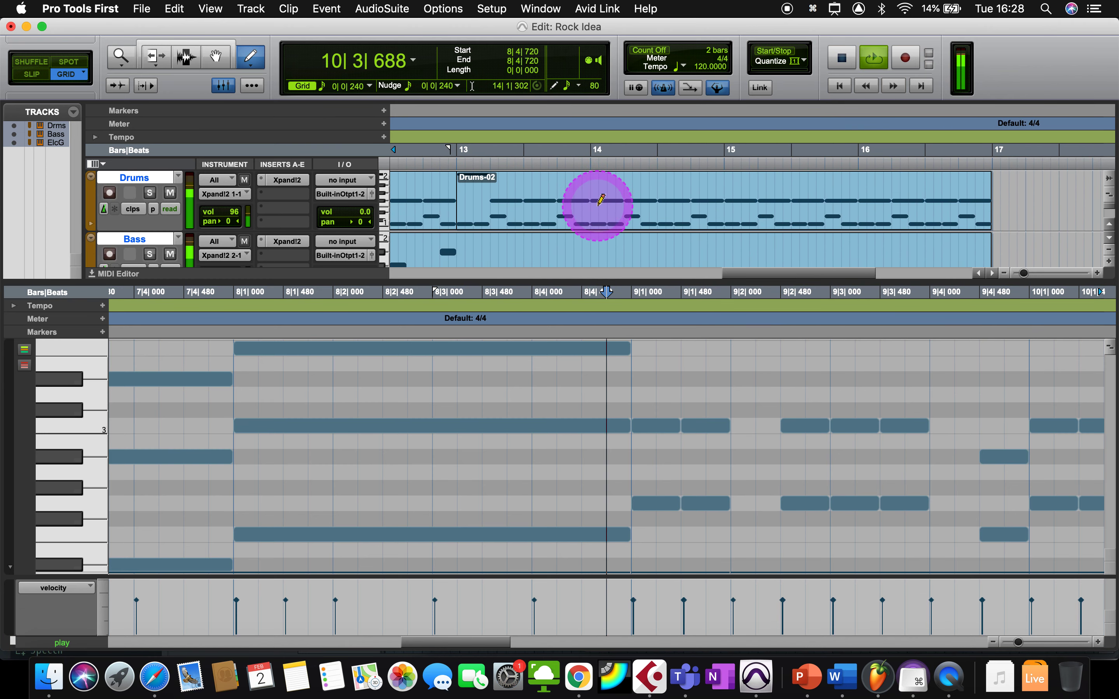
scroll(598, 205, down, 2)
double_click(598, 206)
scroll(598, 206, left, 6)
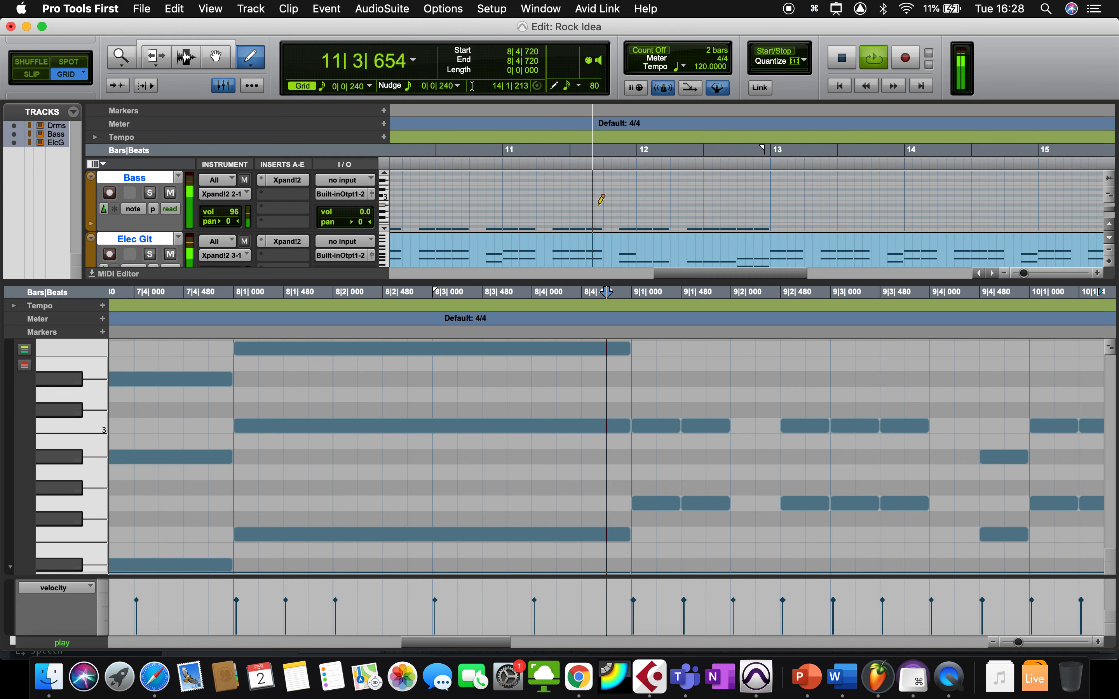
click(637, 199)
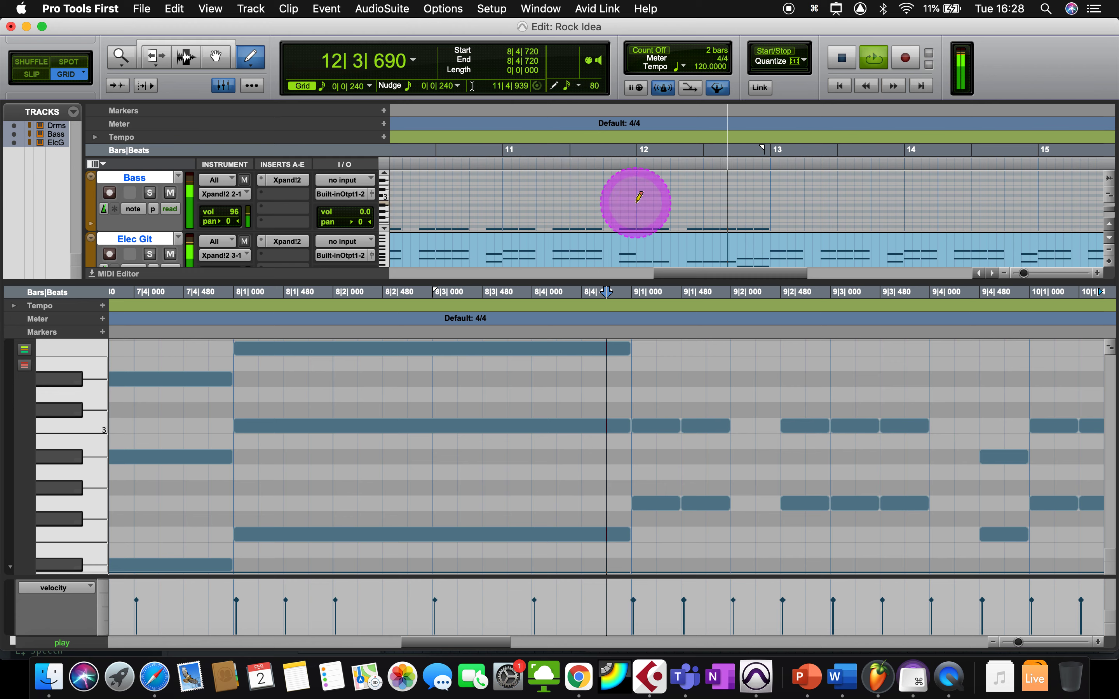
key(space)
- Enlarge the track area above the MIDI editor and switch the Bass track's view to clips
scroll(639, 198, down, 2)
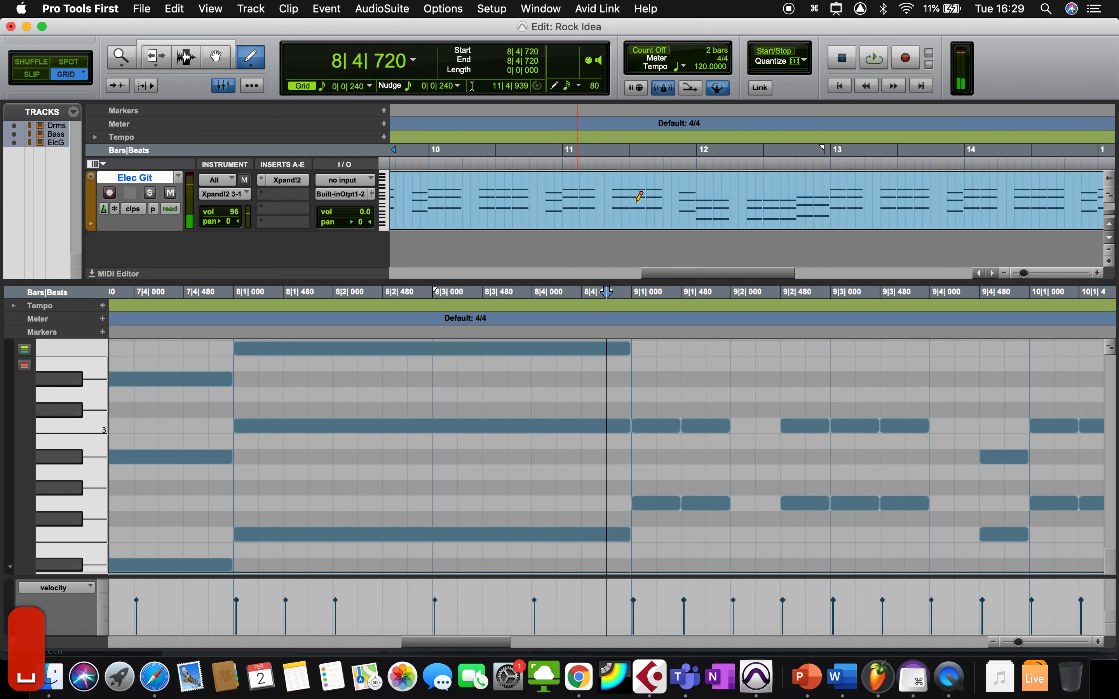
scroll(638, 198, up, 3)
click(521, 281)
drag(521, 282, 520, 333)
scroll(617, 281, left, 5)
scroll(622, 277, down, 2)
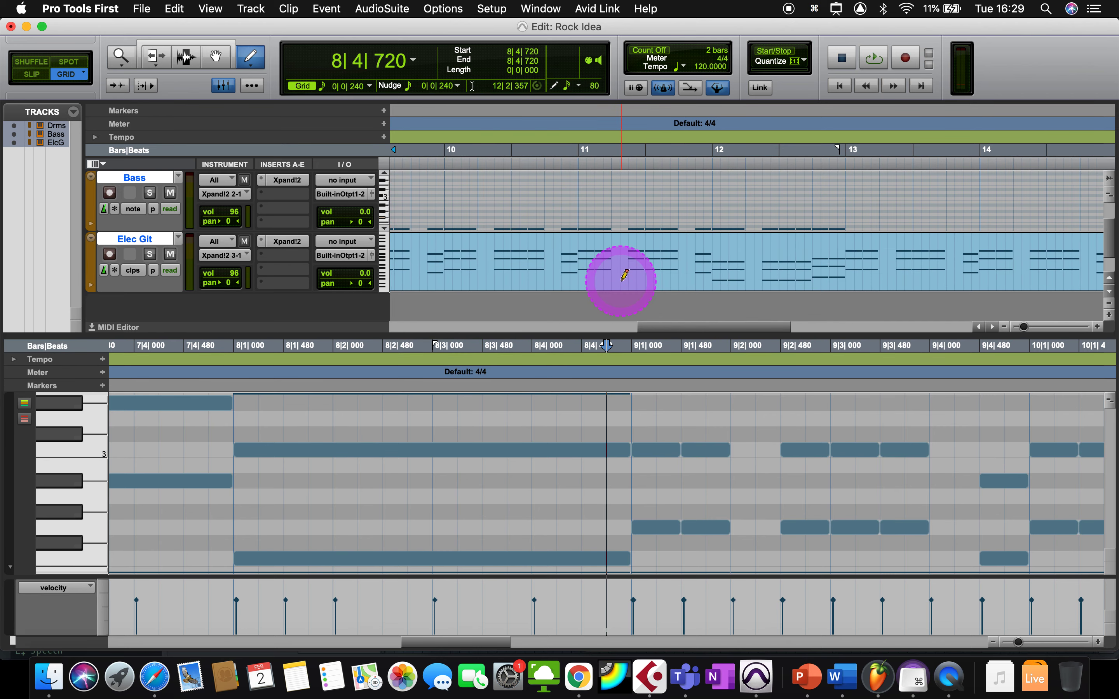
click(174, 238)
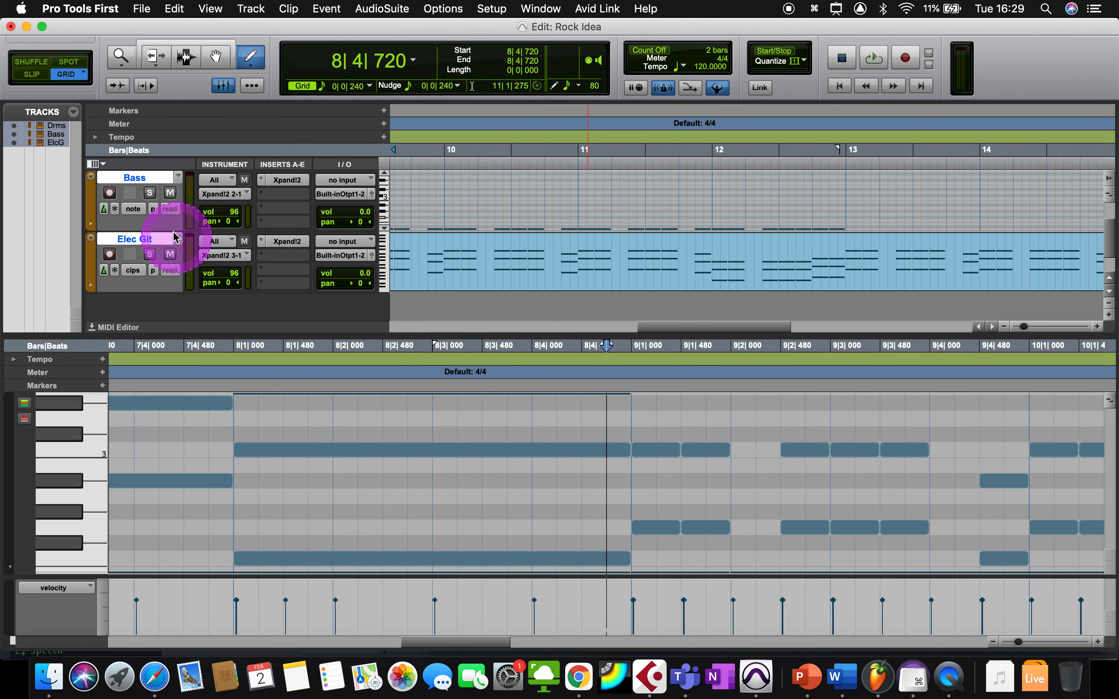
click(134, 213)
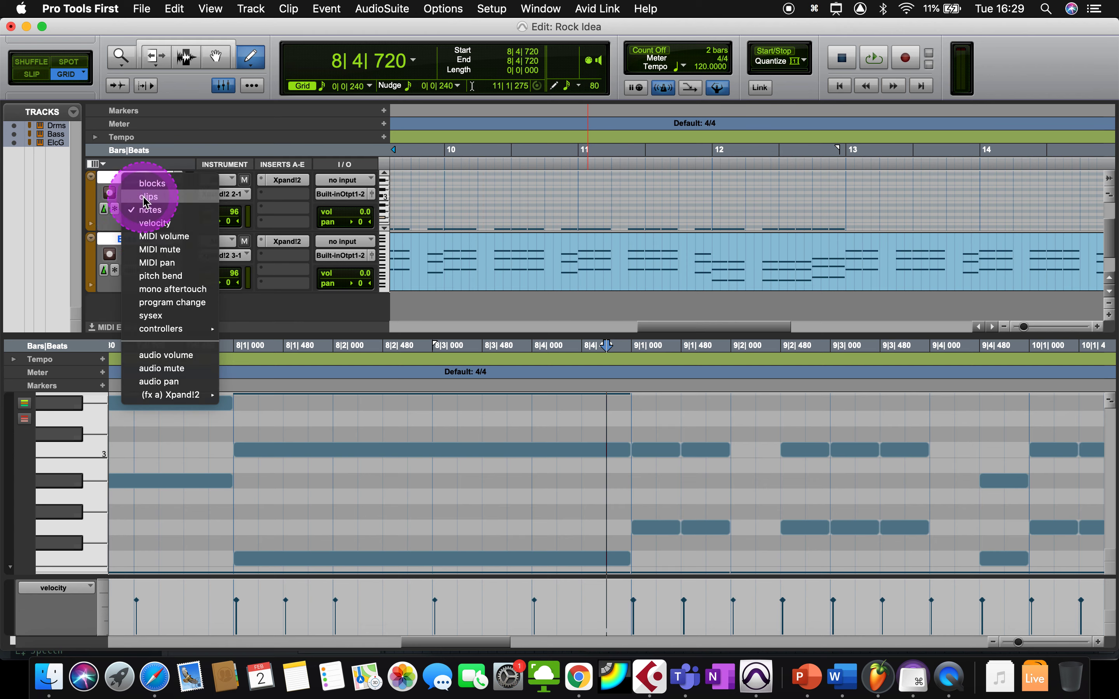
click(146, 201)
scroll(614, 211, left, 3)
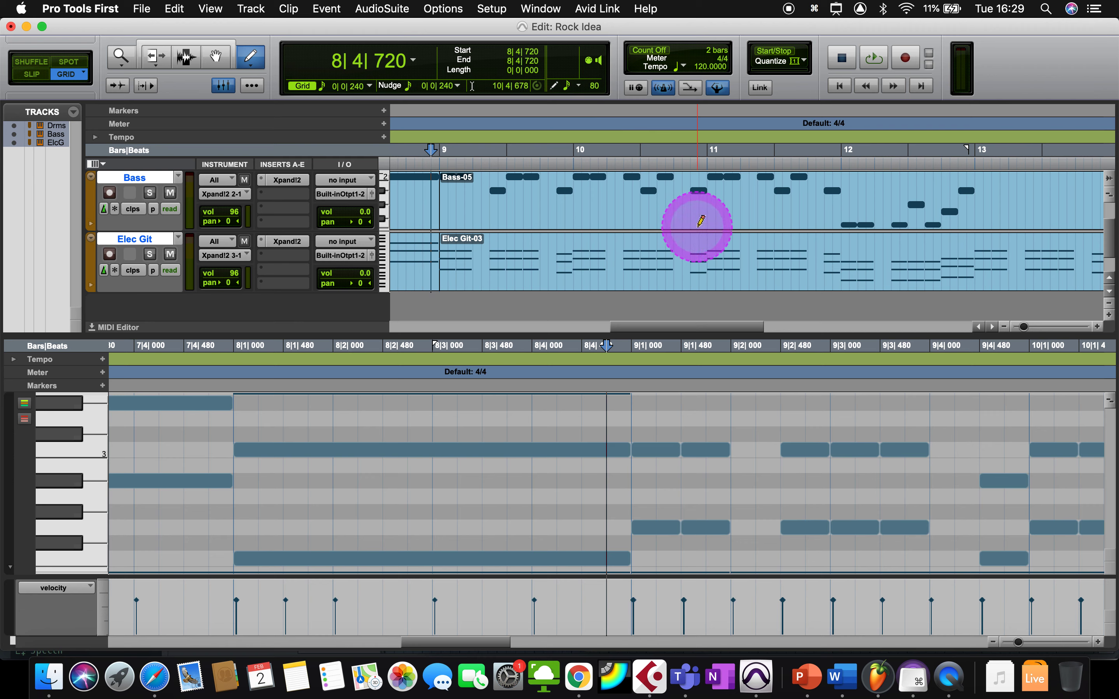
- Show the Elec Git notes in the MIDI editor, delete the stray note at 10|4|480, and review the guitar riff across bars 9–16
click(692, 254)
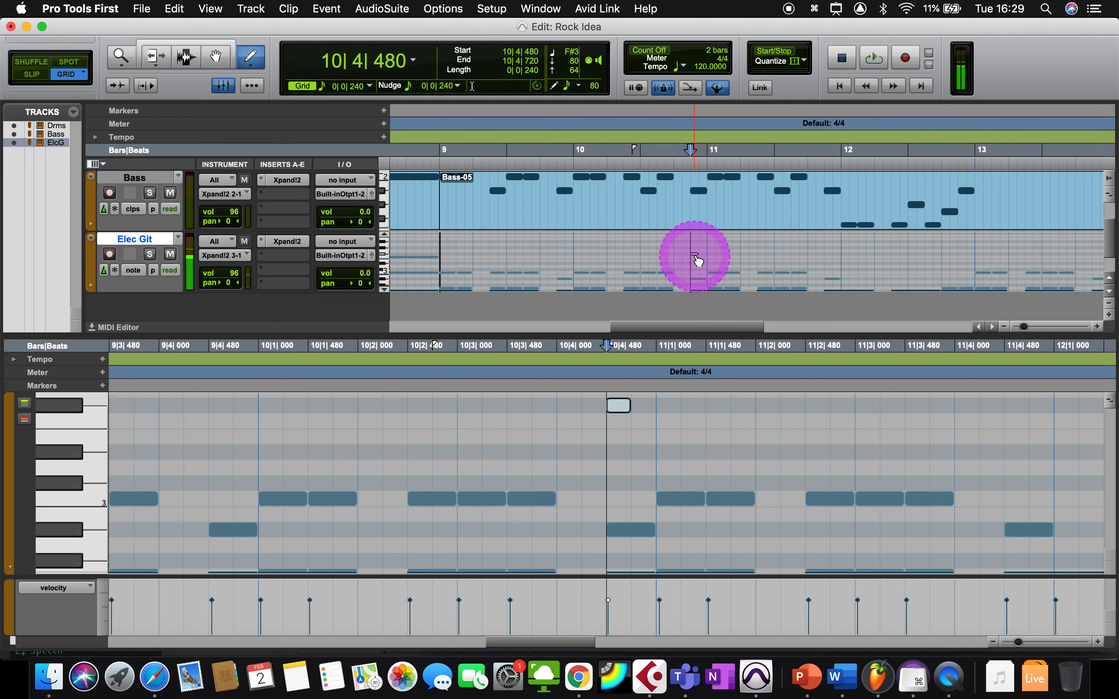
key(BackSpace)
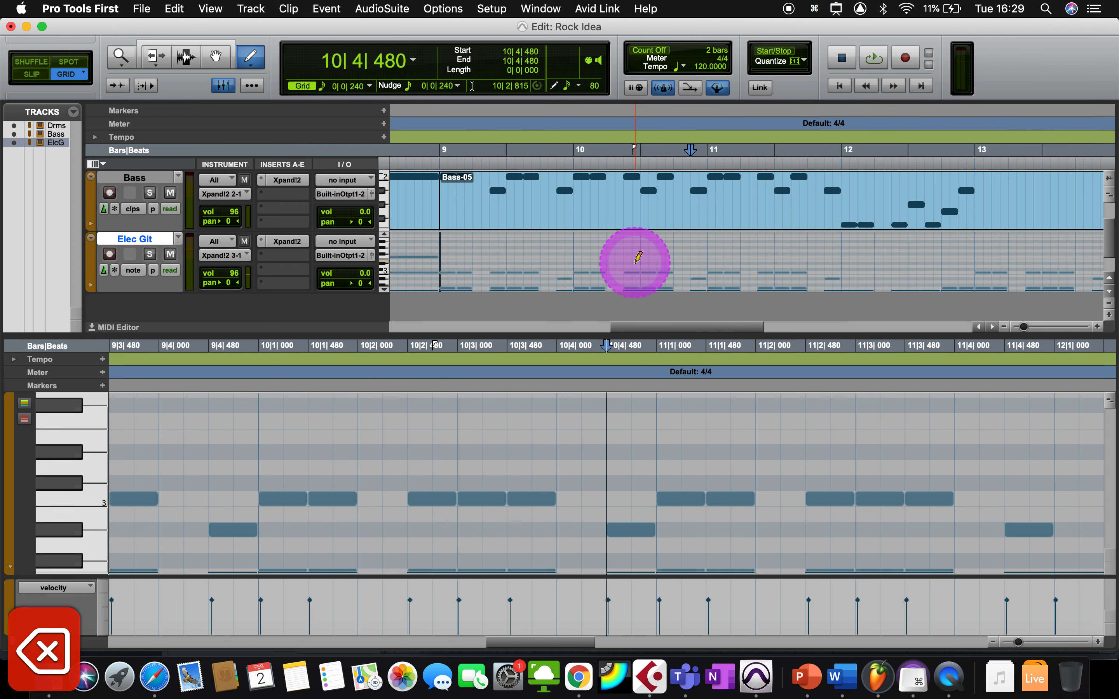
scroll(638, 257, down, 3)
scroll(437, 458, down, 4)
scroll(435, 459, left, 5)
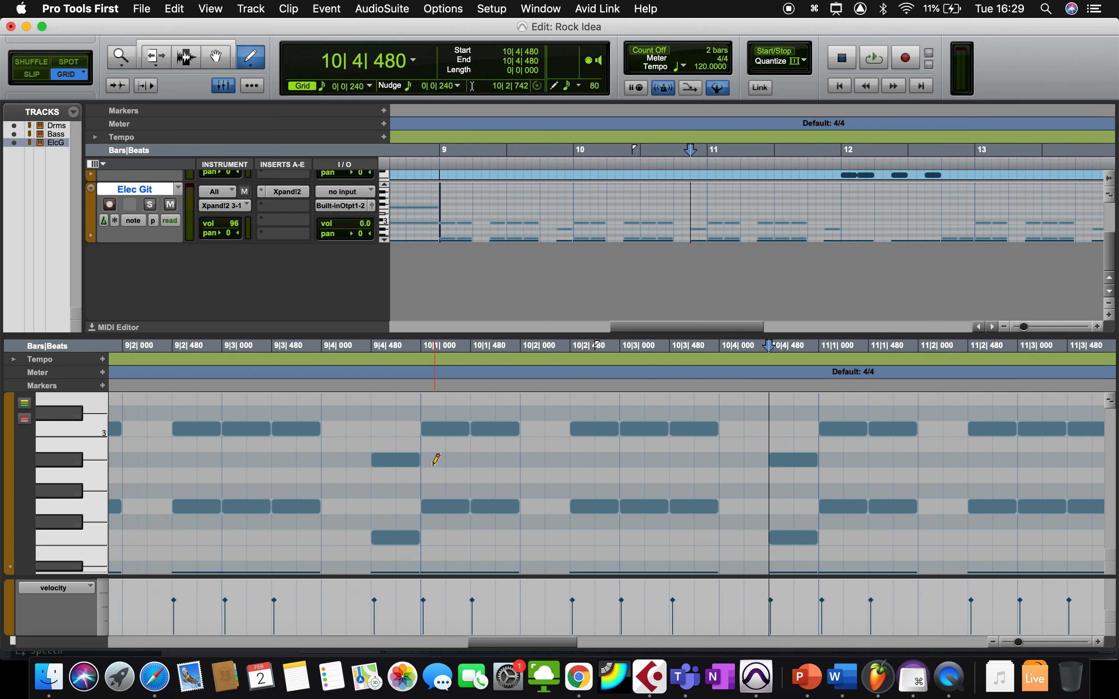
scroll(435, 459, left, 4)
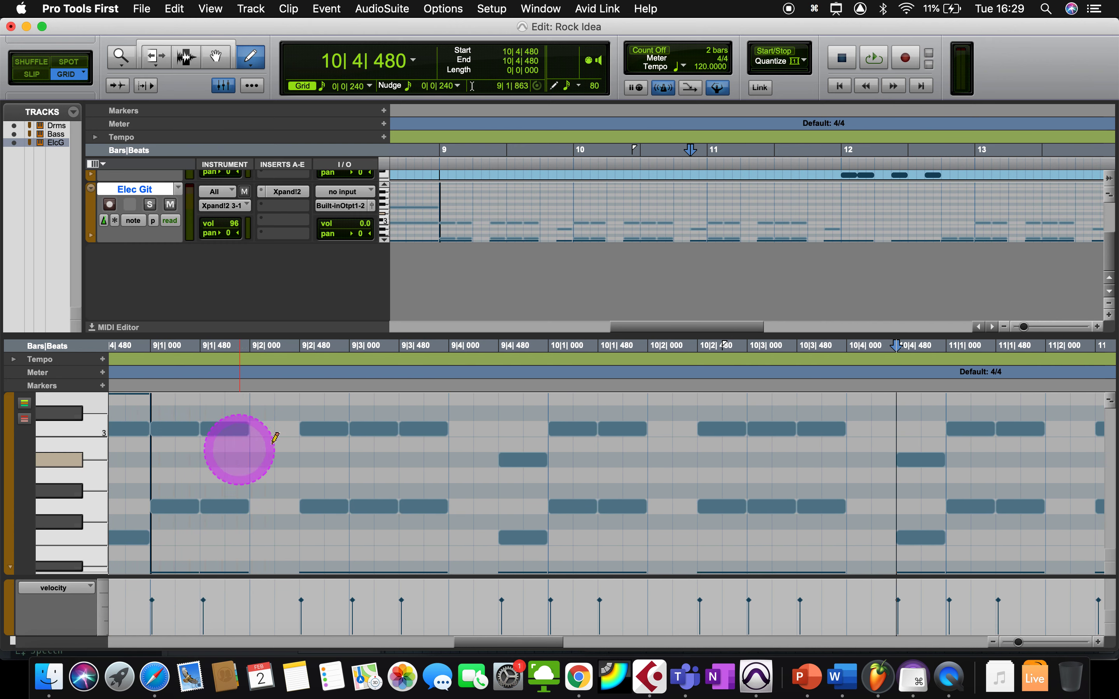
scroll(382, 457, right, 4)
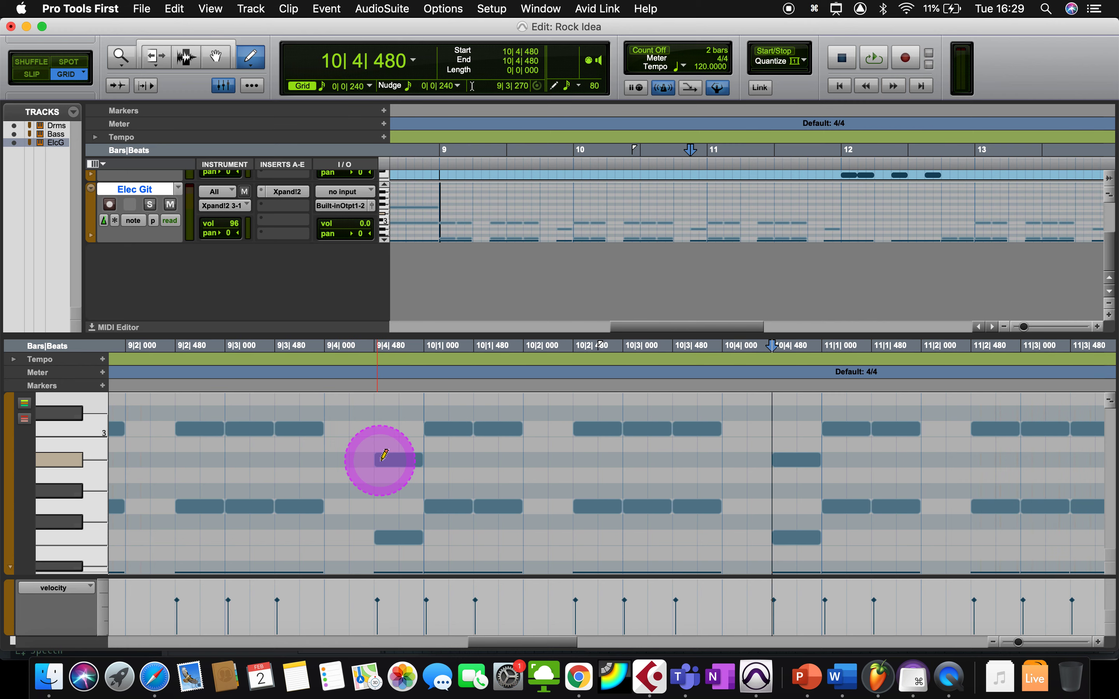
scroll(384, 456, right, 10)
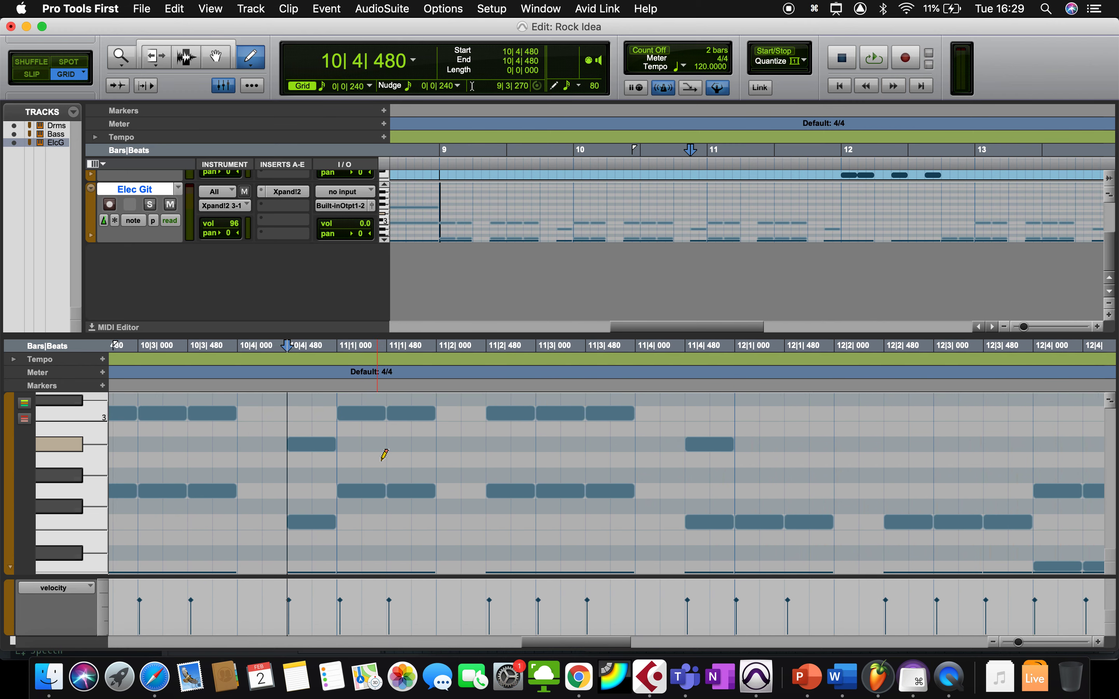
scroll(384, 456, down, 5)
scroll(383, 456, right, 5)
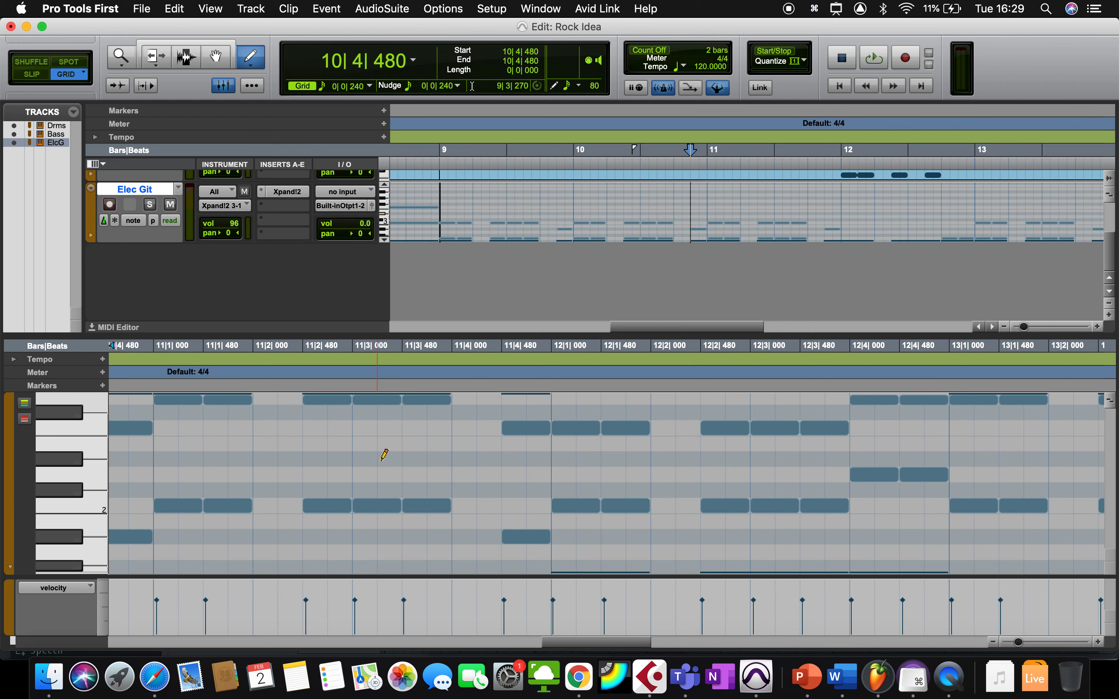
scroll(384, 455, right, 1)
scroll(384, 455, up, 2)
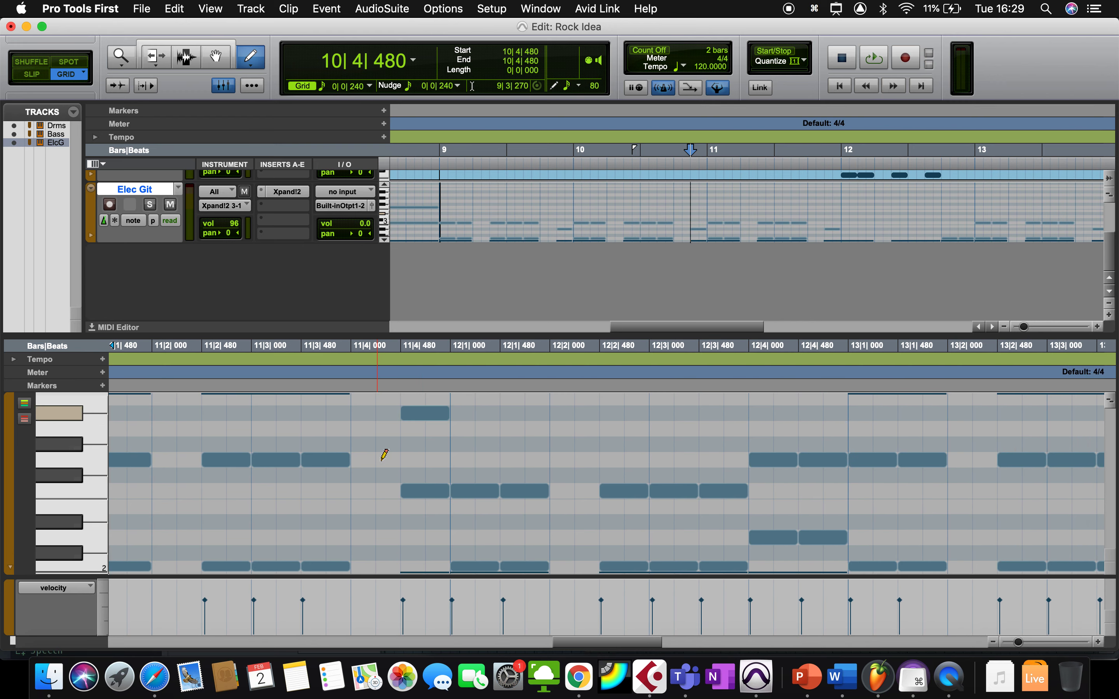
scroll(383, 456, left, 15)
scroll(384, 456, left, 2)
scroll(384, 456, up, 3)
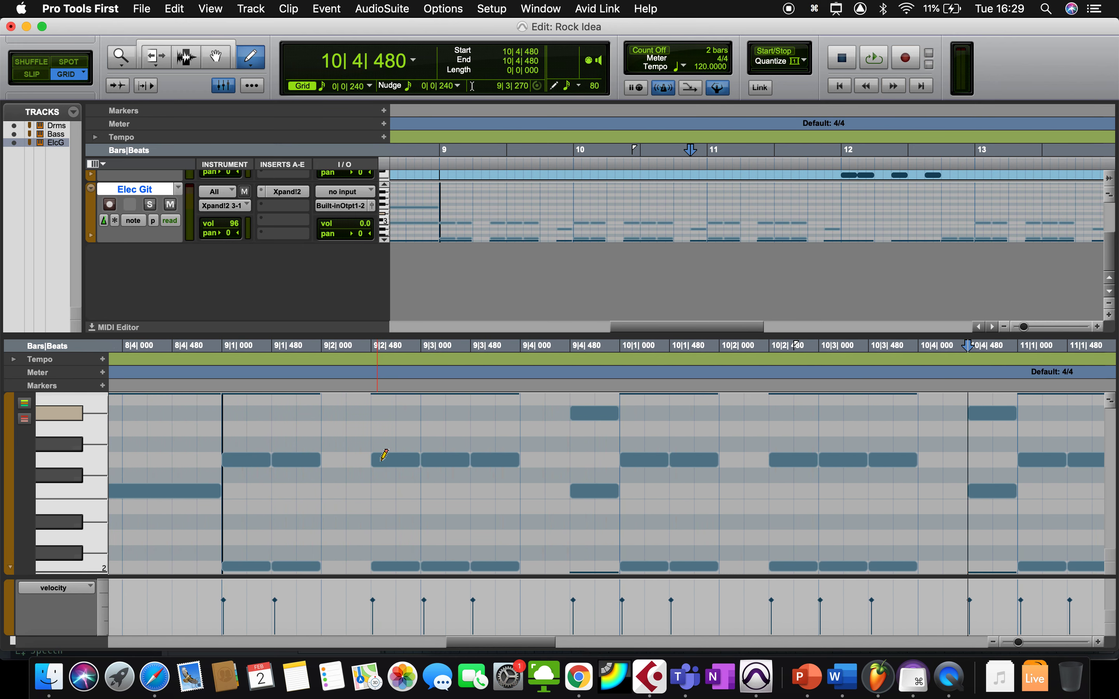
scroll(384, 456, right, 20)
scroll(383, 455, down, 3)
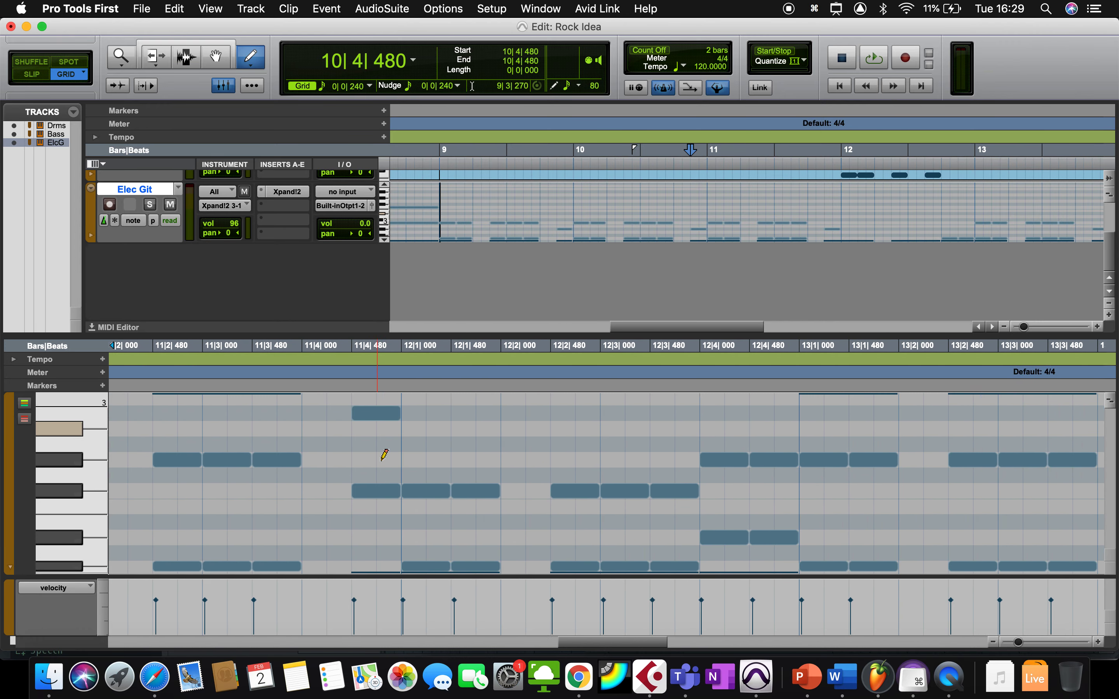
scroll(384, 456, right, 13)
scroll(384, 455, up, 3)
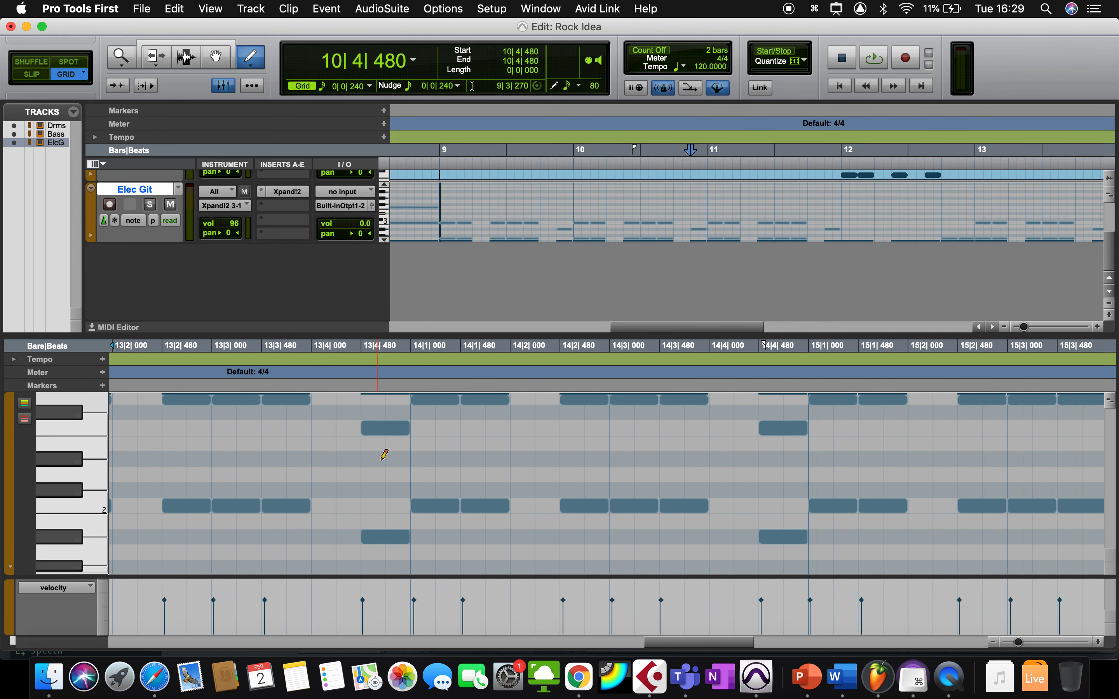
scroll(383, 456, right, 7)
scroll(384, 455, down, 3)
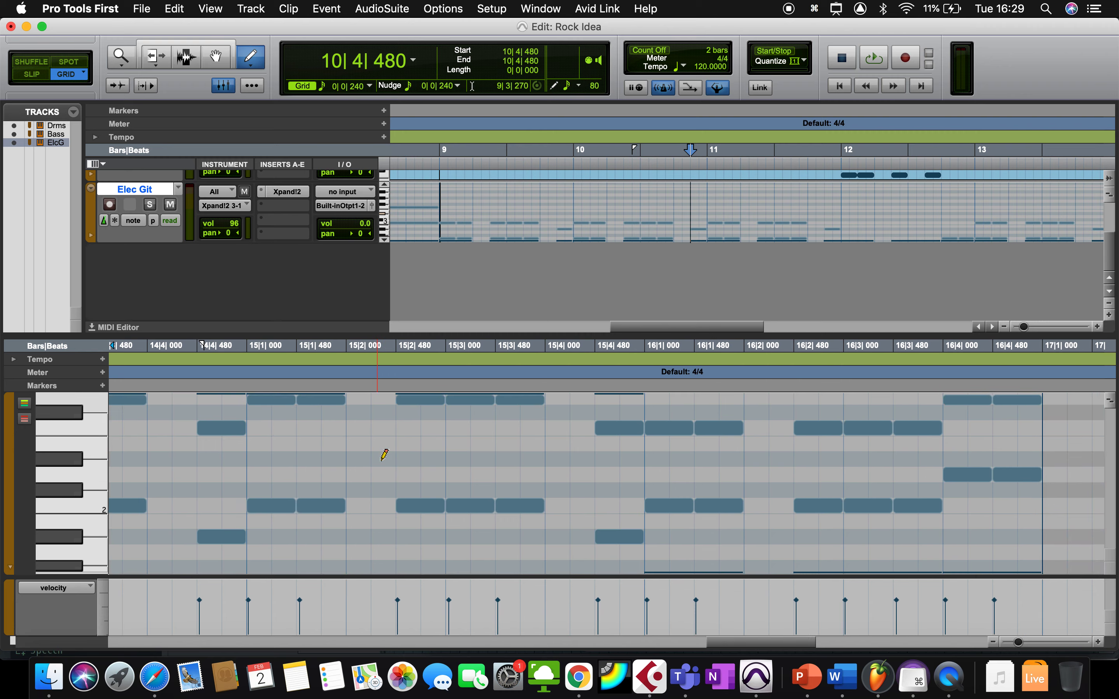
- Show the Bass-05 clip in the MIDI editor and audition the bass riff from 9|1|000 into bar 10
scroll(662, 250, up, 5)
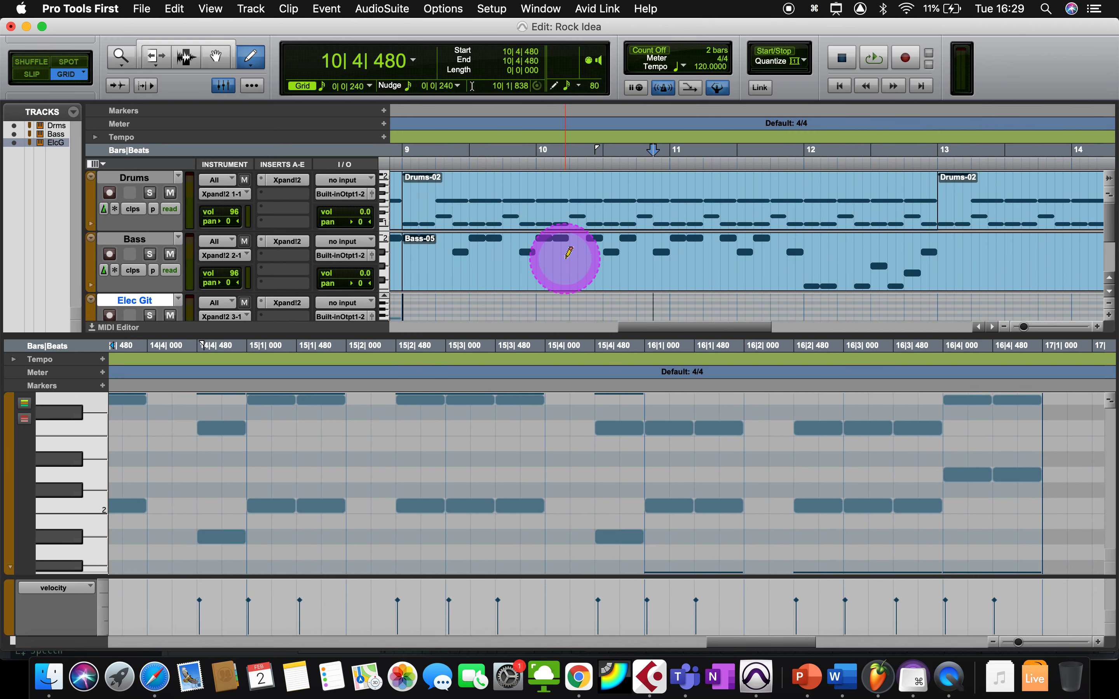
click(216, 56)
click(589, 243)
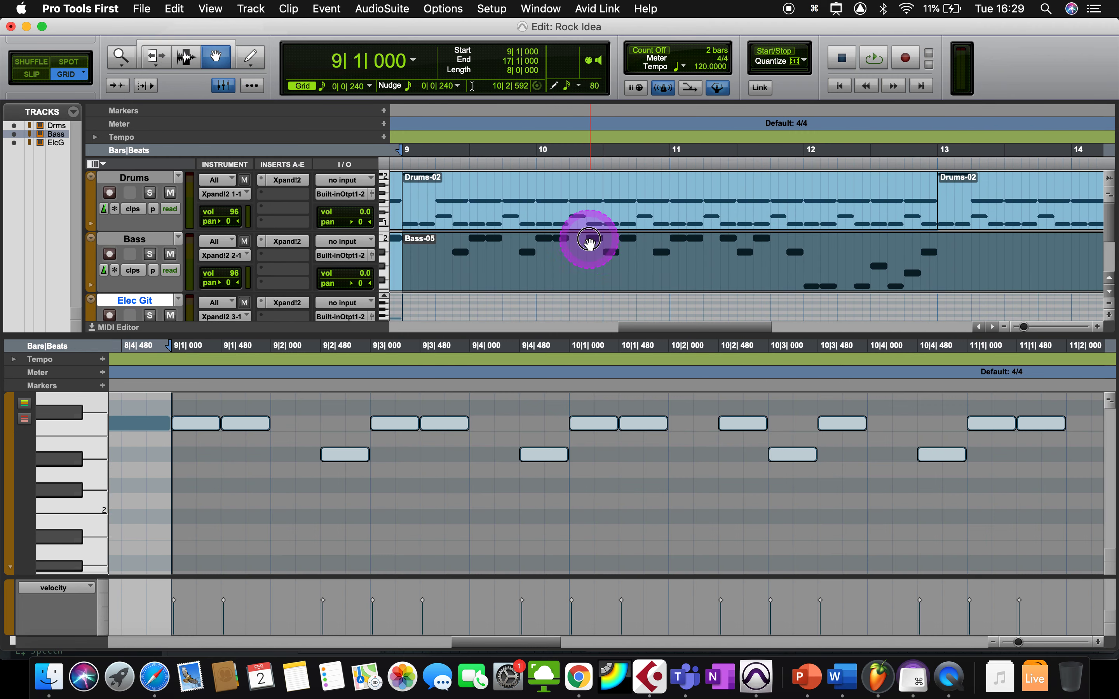
scroll(267, 523, up, 2)
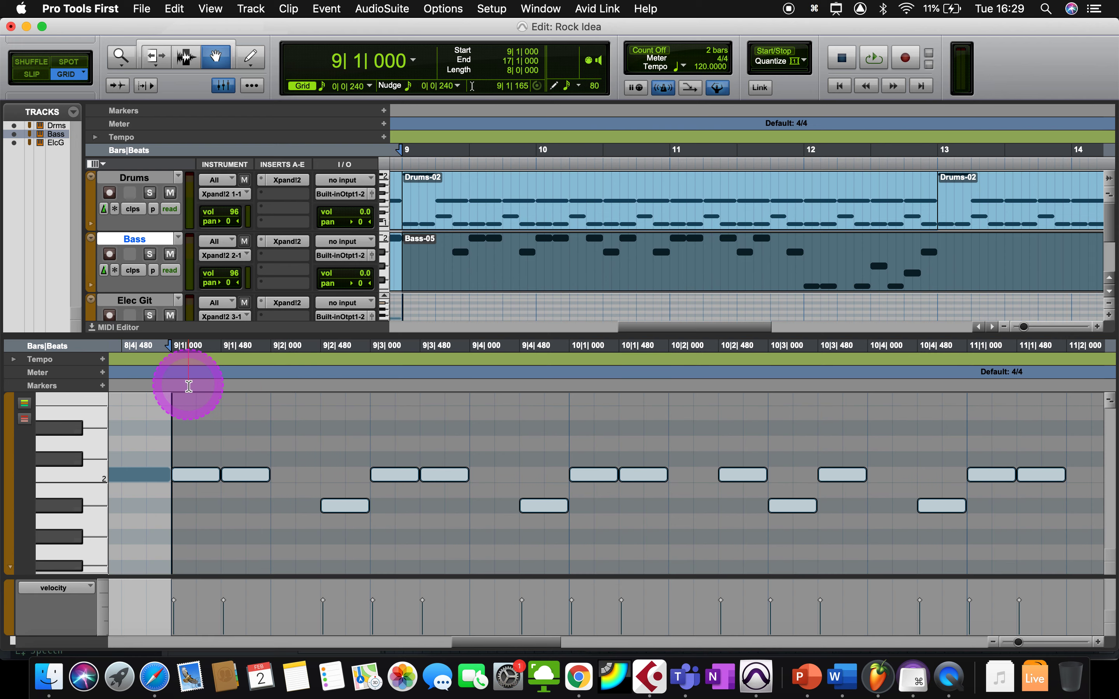
click(173, 378)
key(space)
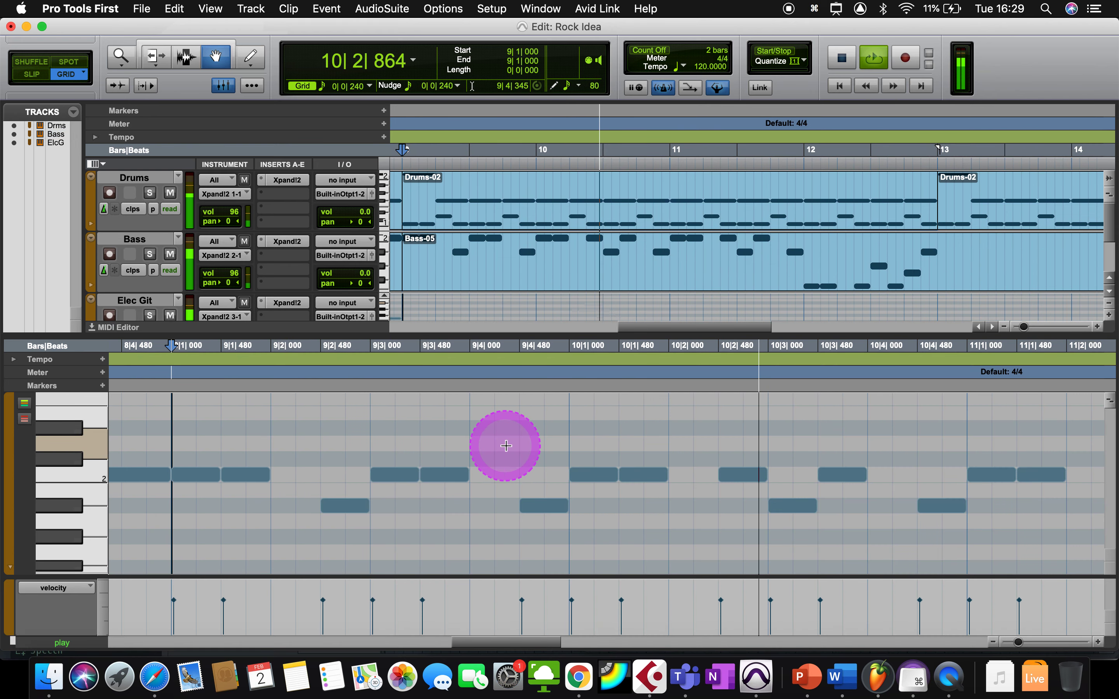
scroll(505, 445, right, 7)
key(space)
- Swap two bass notes in bar 10, placing Bb1 at 10|2|480 and C2 at 10|3|000, and audition from 10|1|000
click(434, 506)
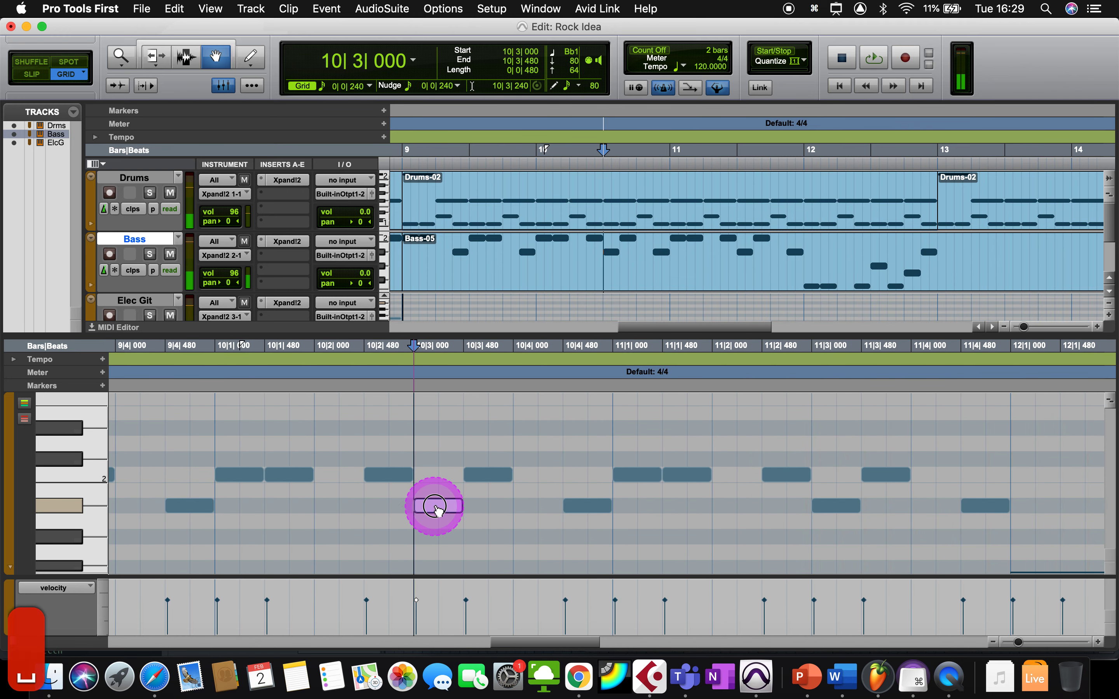
drag(437, 505, 389, 507)
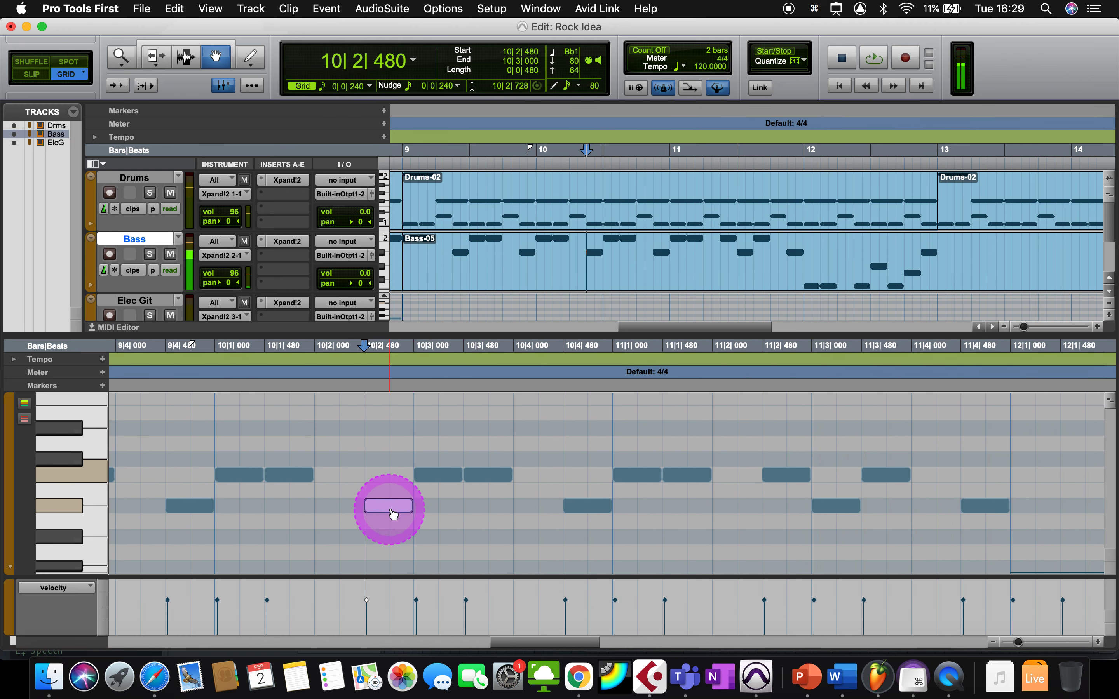
click(211, 378)
key(space)
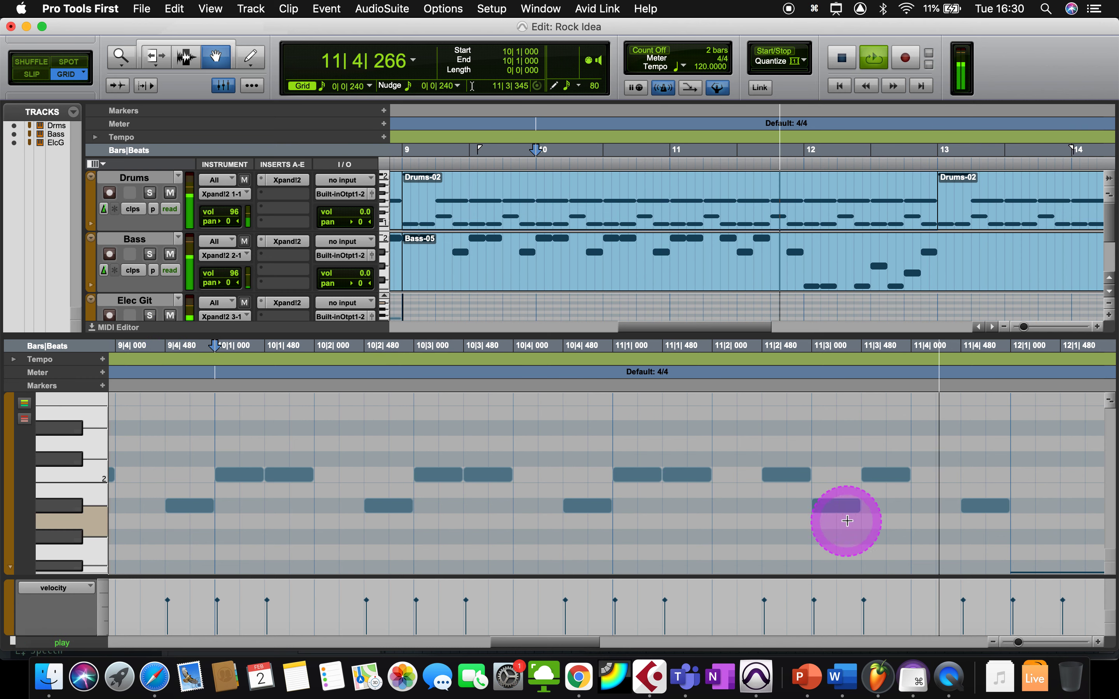
key(space)
- Swap two bass notes in bar 11, placing Bb1 at 11|2|480 and C2 at 11|3|000, and audition bar 12 from 12|1|000
drag(830, 507, 787, 503)
scroll(949, 488, right, 4)
scroll(949, 488, down, 2)
scroll(948, 488, right, 6)
scroll(948, 488, down, 1)
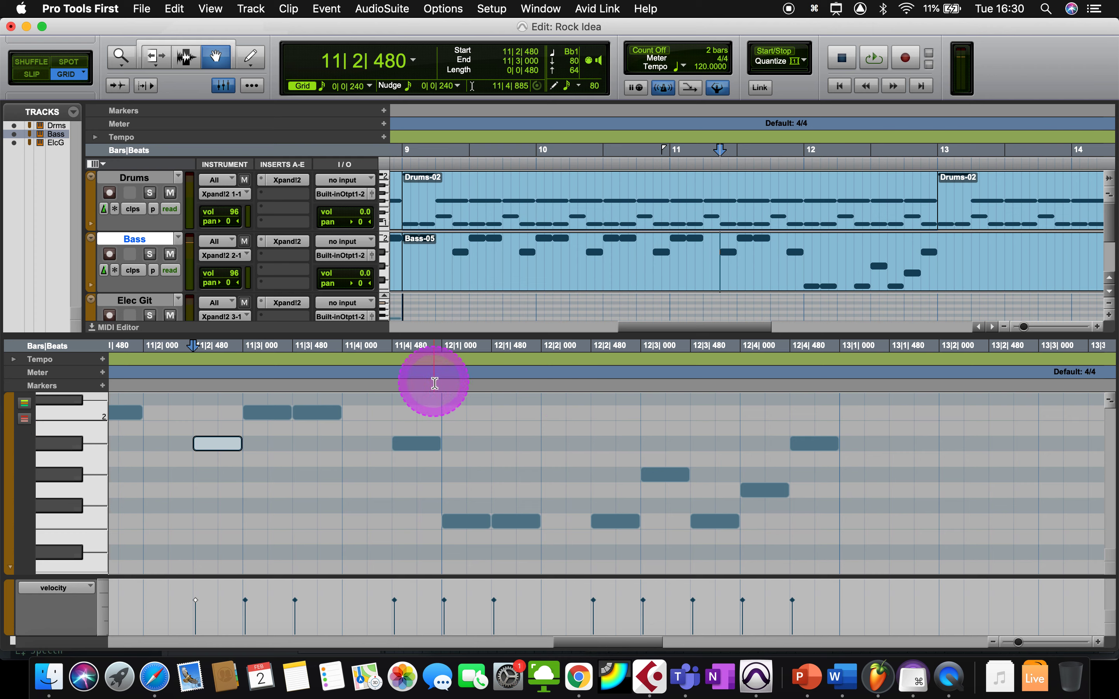
key(space)
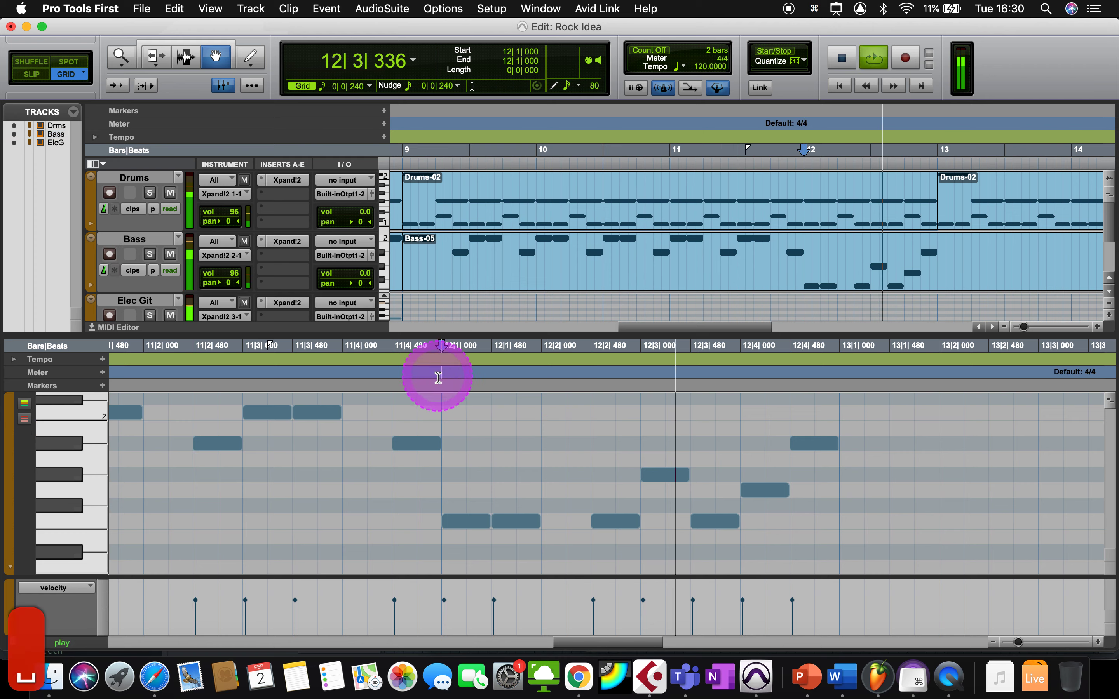
key(space)
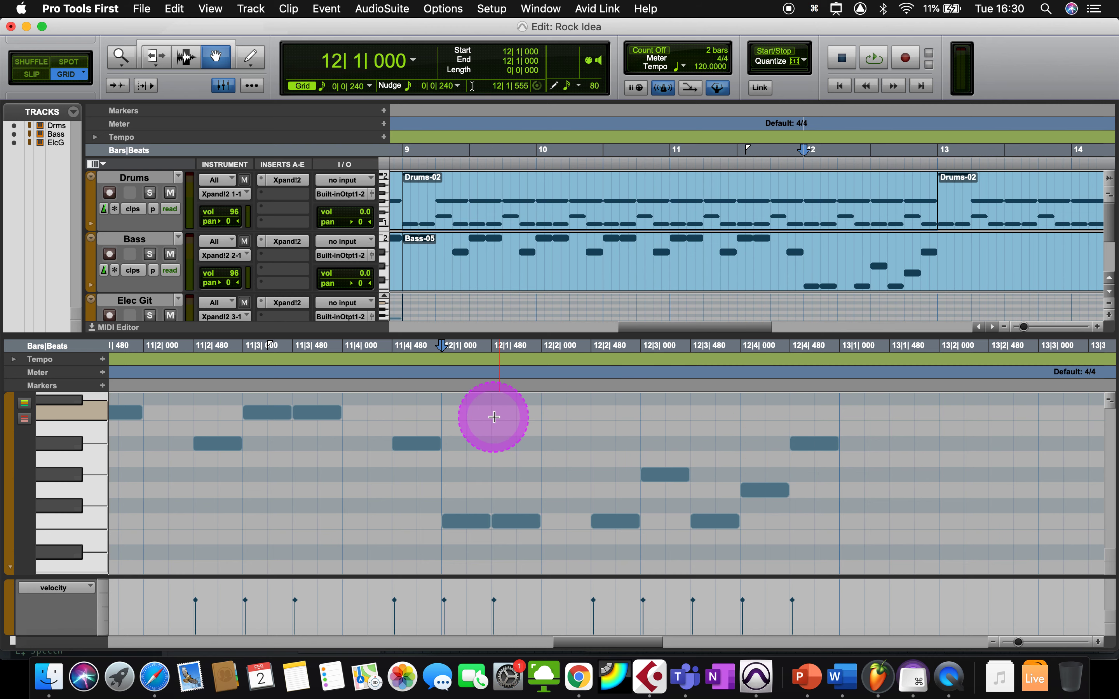
- Move the last Bb1 bass note in bar 11 to 11|4|000 and shorten it to a sixteenth note of 0|0|240
scroll(494, 417, up, 3)
scroll(493, 417, left, 3)
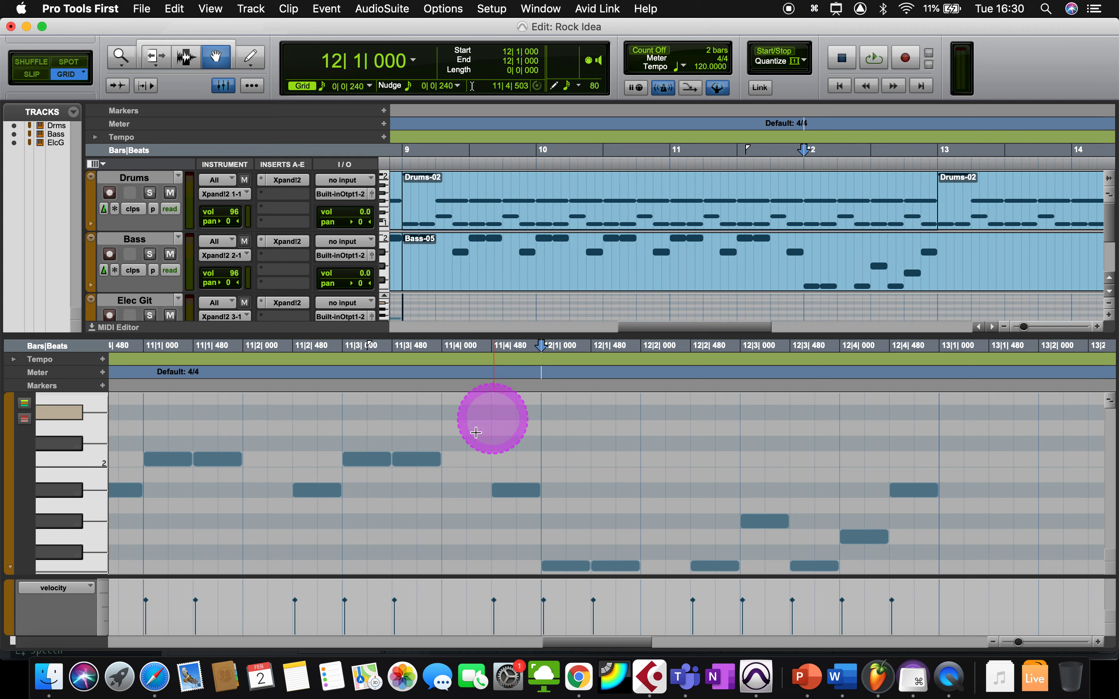
click(530, 494)
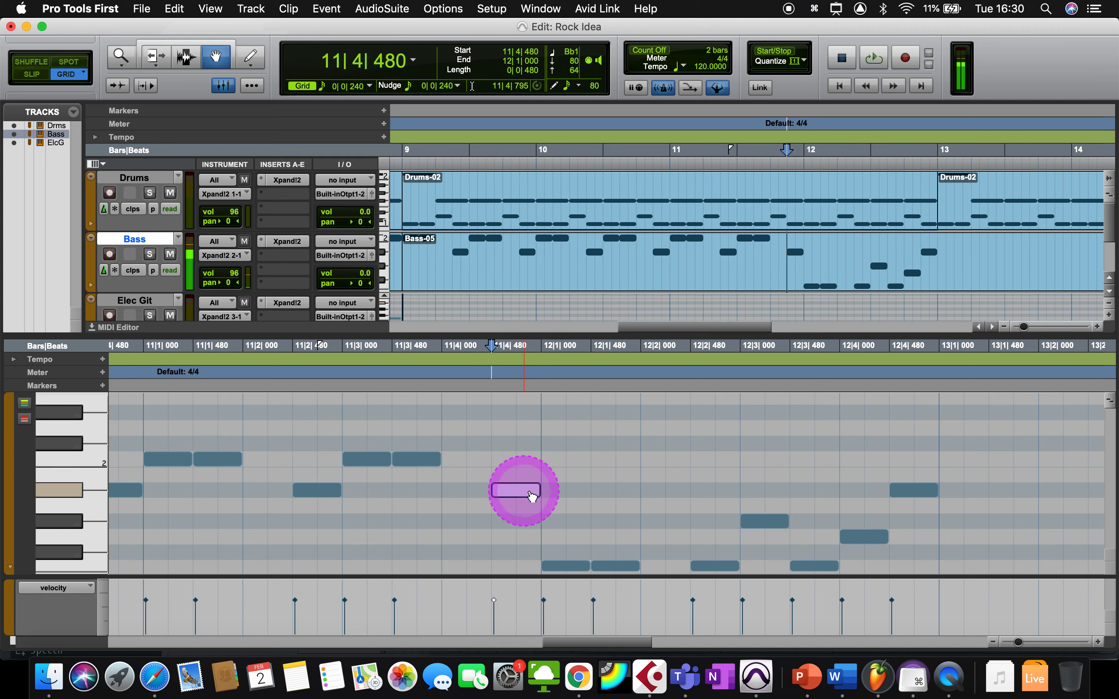
drag(530, 492, 491, 492)
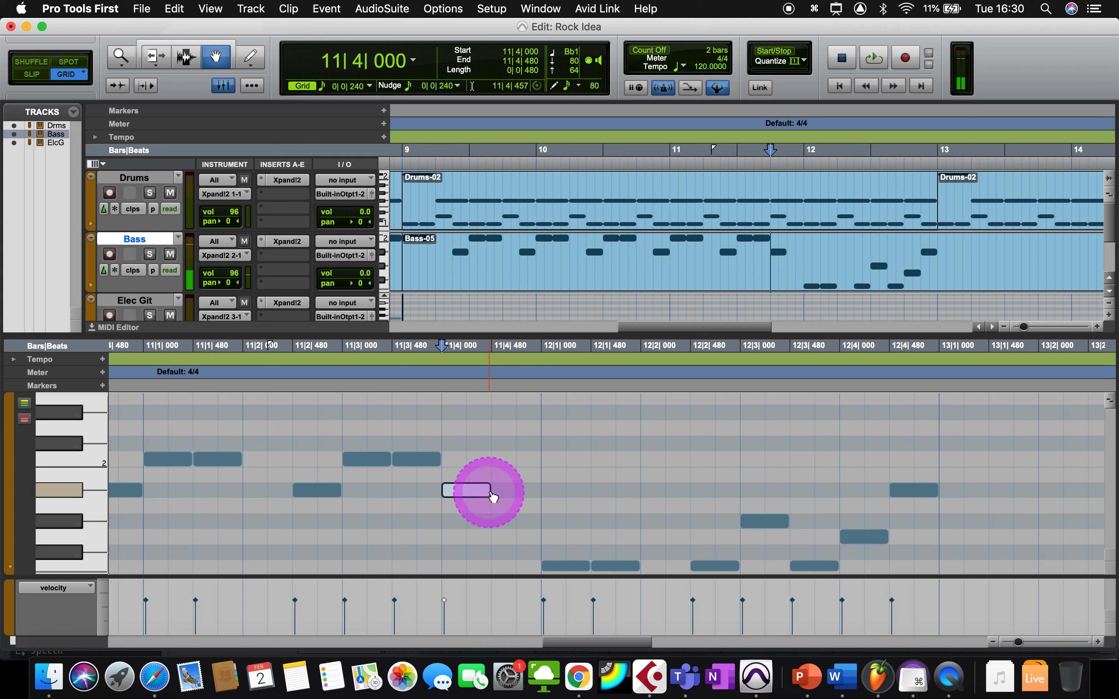
click(156, 58)
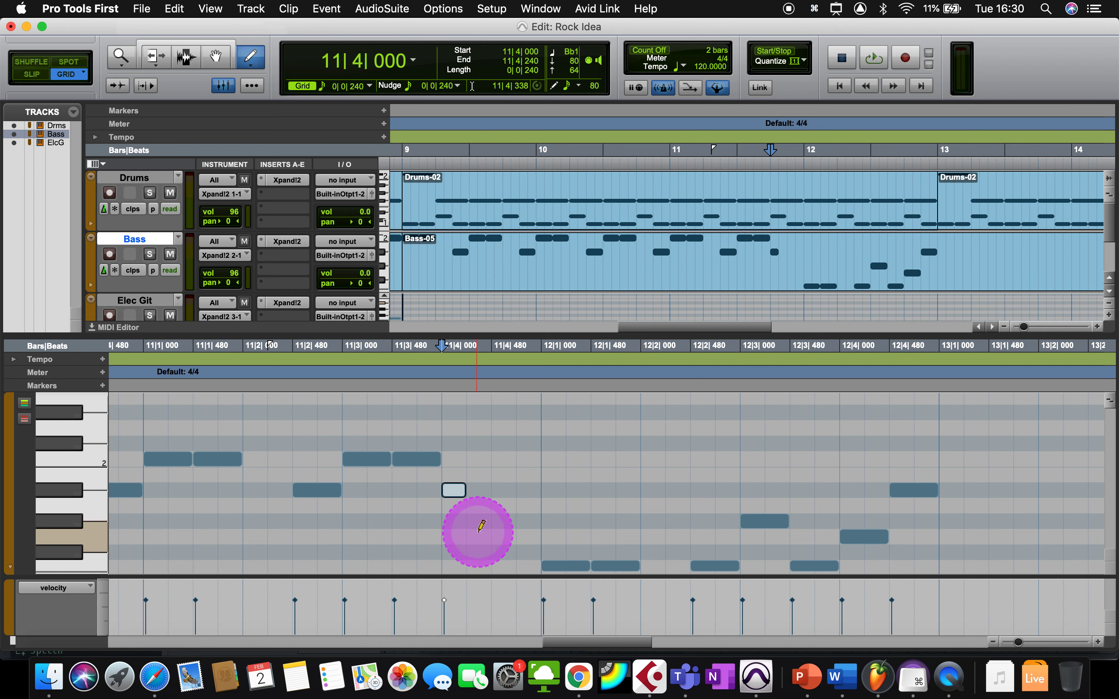
- Draw sixteenth bass notes G#1 at 11|4|240 and G1 at 11|4|480, and raise the note at 11|4|000 to C2
click(480, 518)
scroll(509, 532, down, 3)
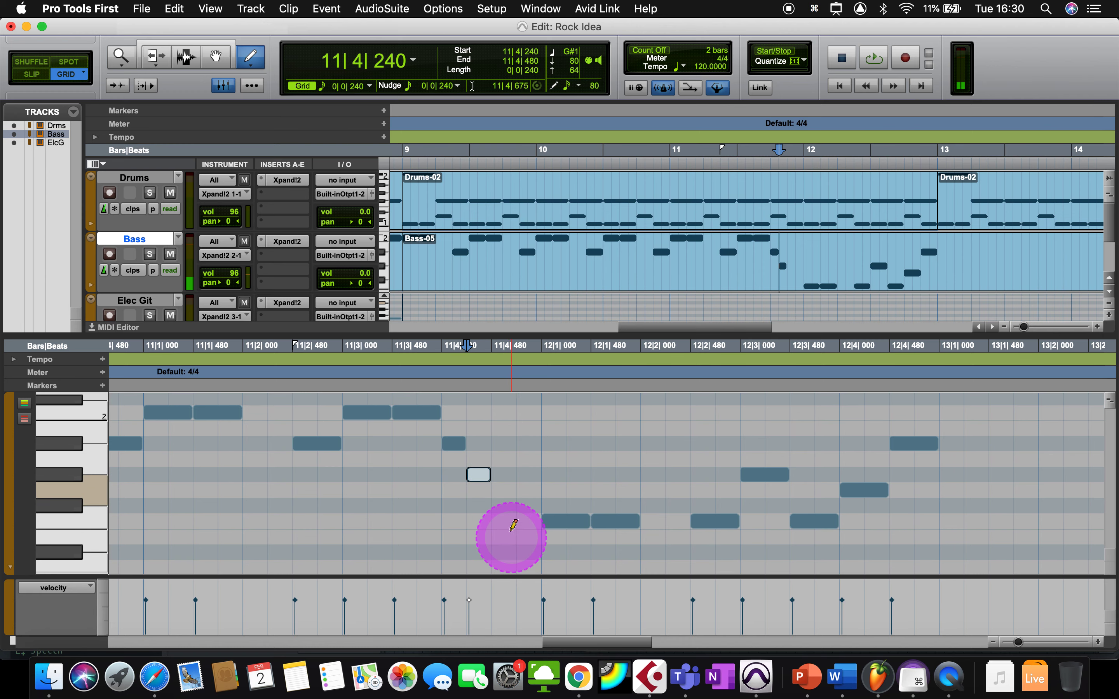
click(525, 522)
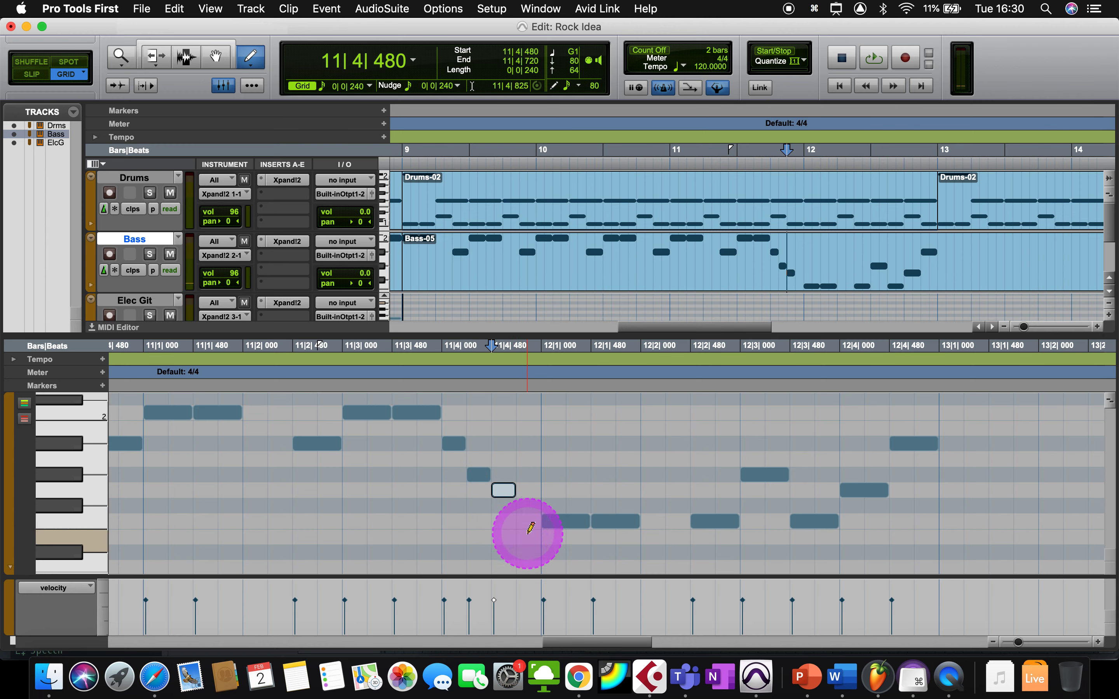
scroll(528, 525, down, 1)
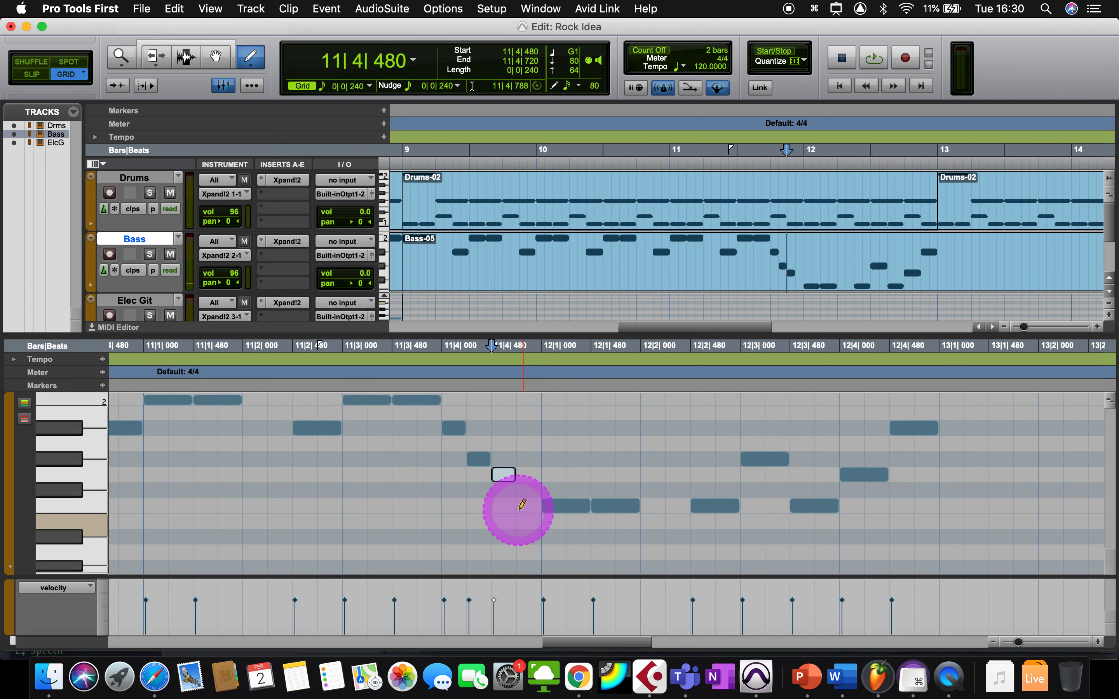
scroll(499, 499, up, 1)
click(455, 446)
drag(455, 447, 452, 419)
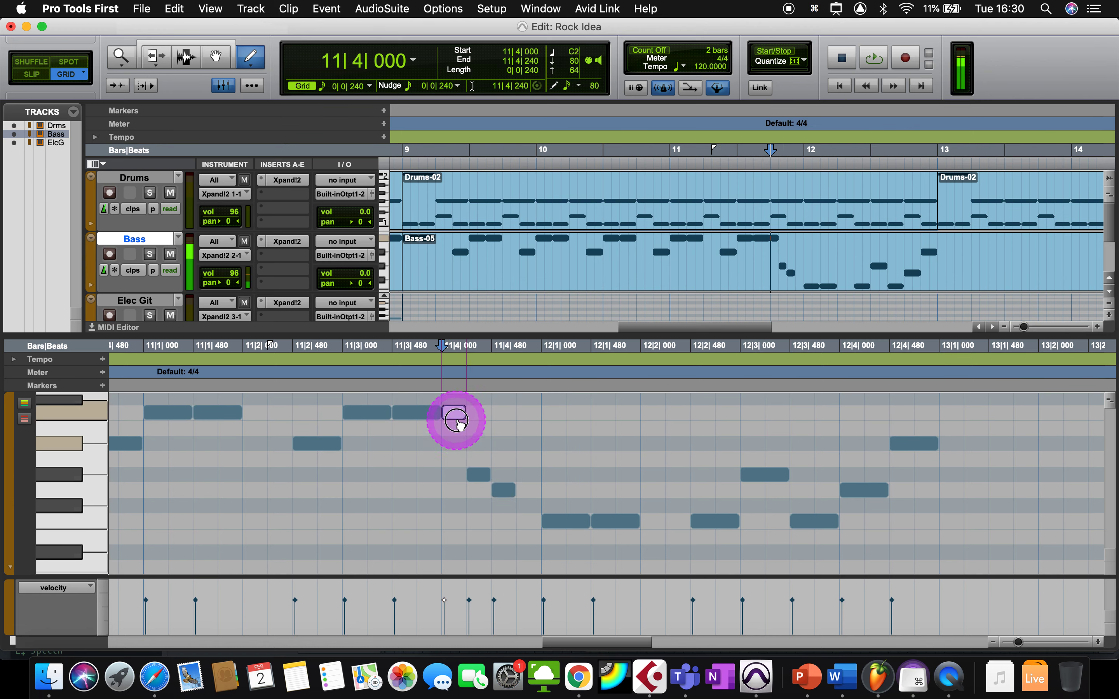
- Move the bass notes at 11|4|240 to Bb1 and 11|4|480 to G#1, add a sixteenth-note G1 at 11|4|720, and audition from bar 11
drag(477, 480, 474, 444)
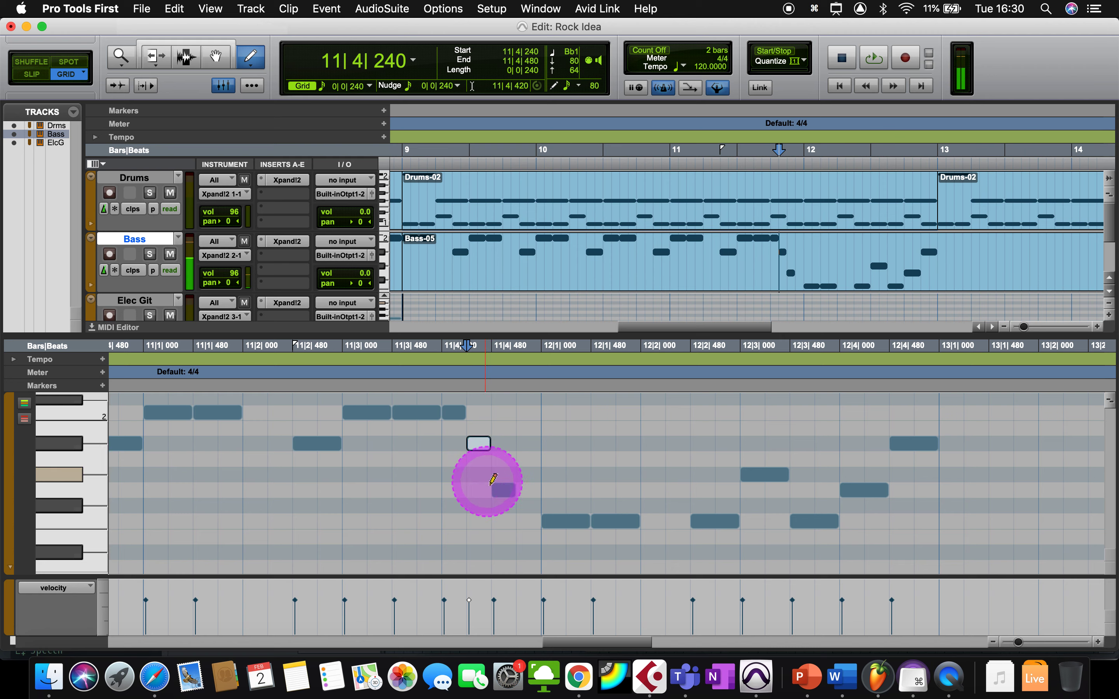
drag(499, 492, 504, 483)
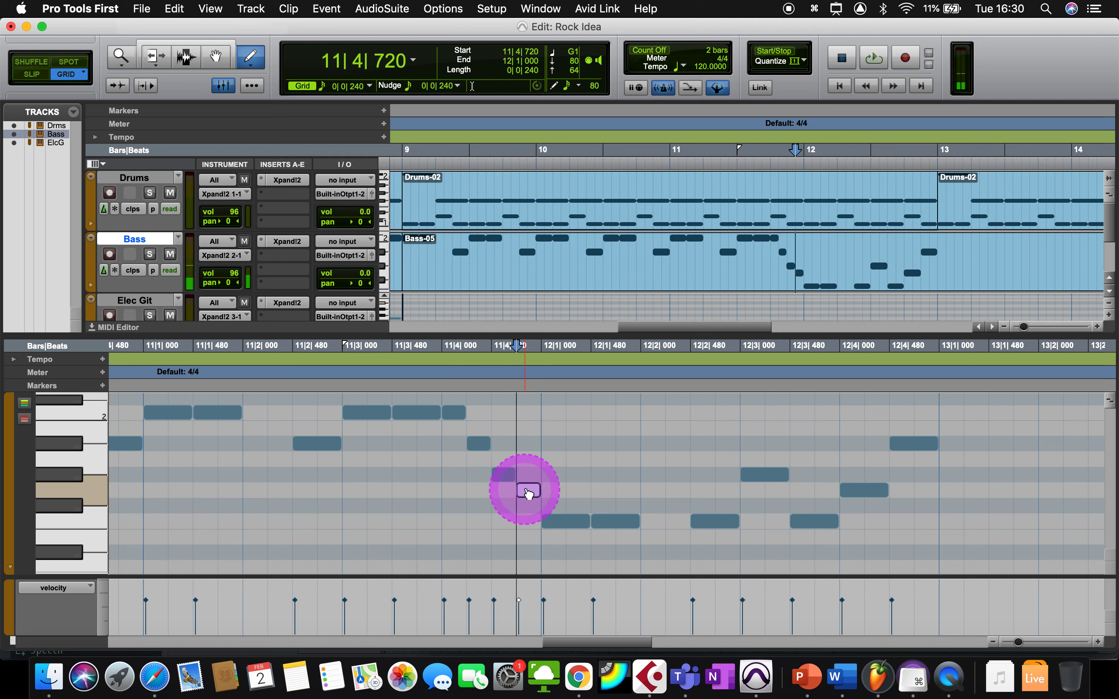
click(154, 376)
key(space)
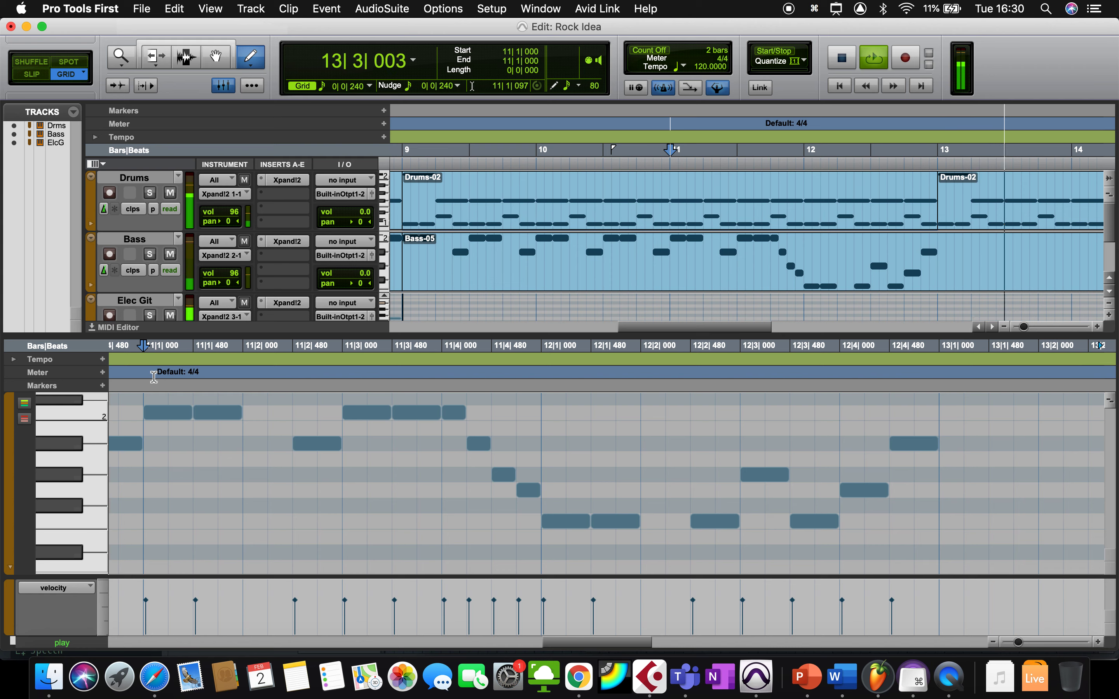
key(space)
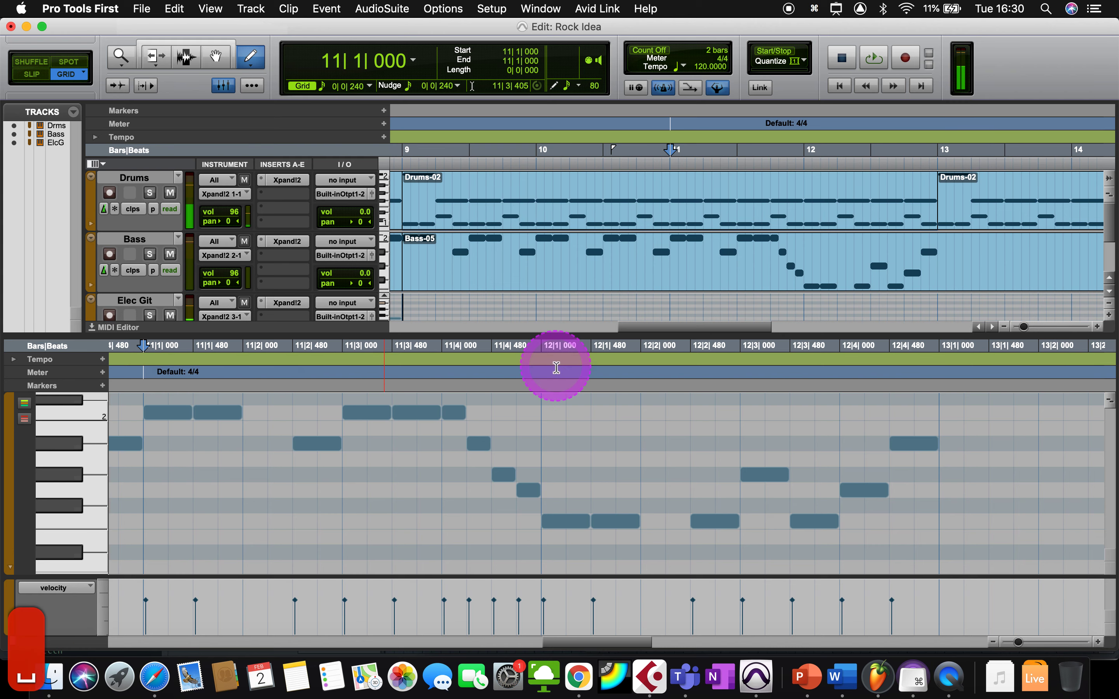
double_click(993, 276)
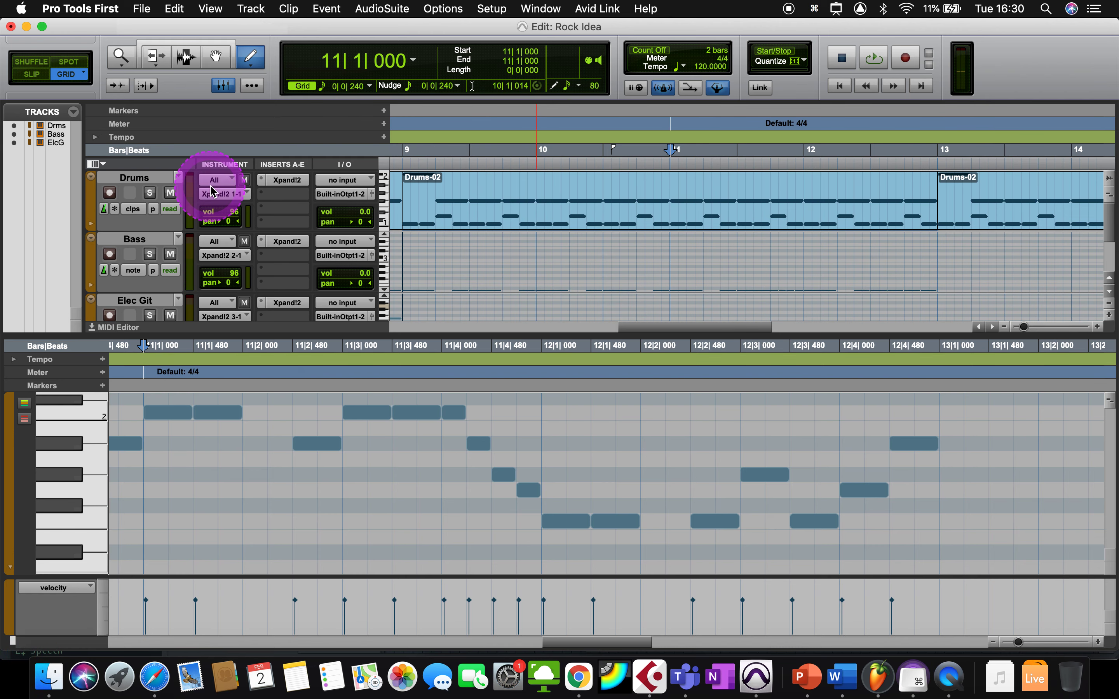
click(133, 270)
click(150, 258)
- Trim the Bass-05 clip to end at 13|1|000 and duplicate it across bars 13–16
scroll(991, 282, right, 10)
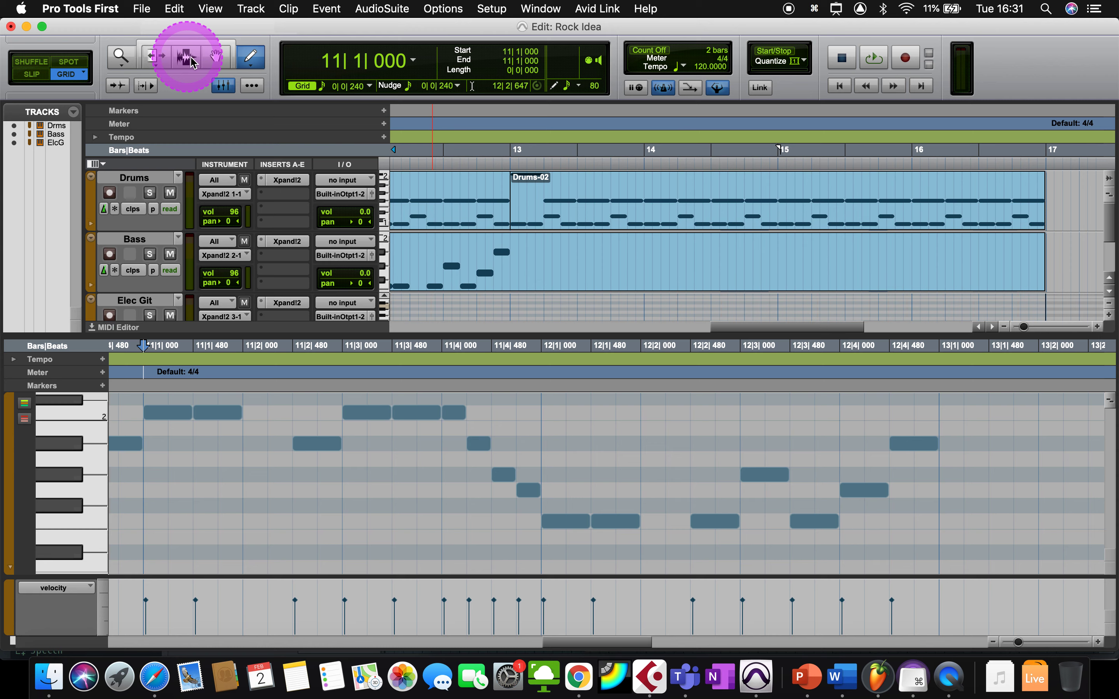
click(153, 52)
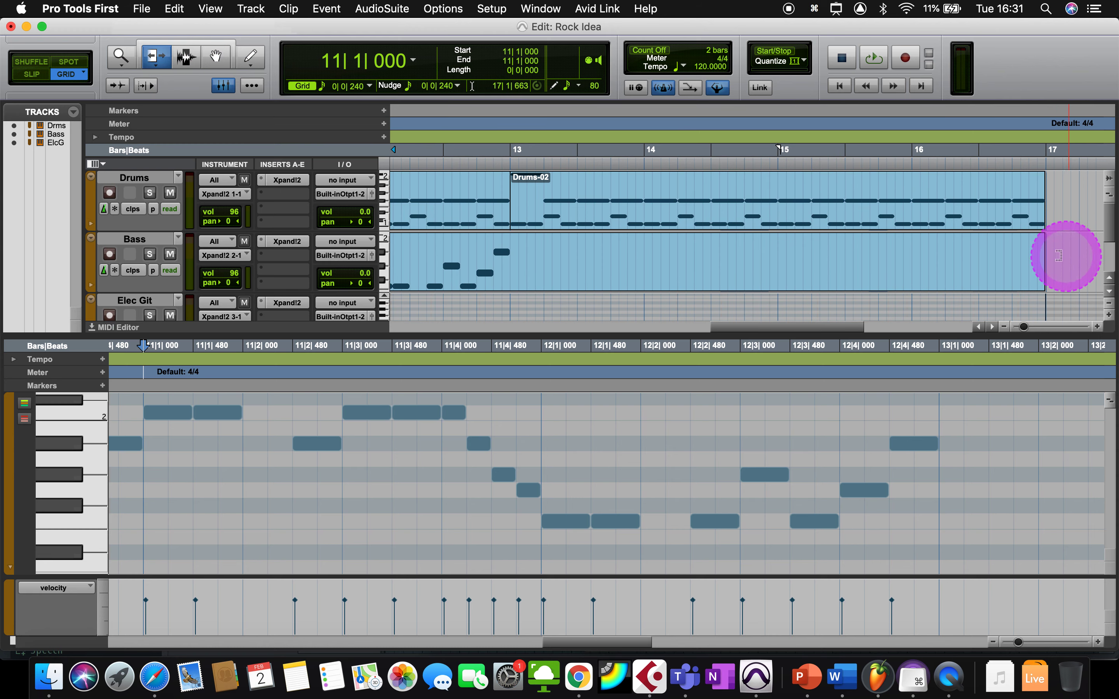
drag(1044, 256, 511, 241)
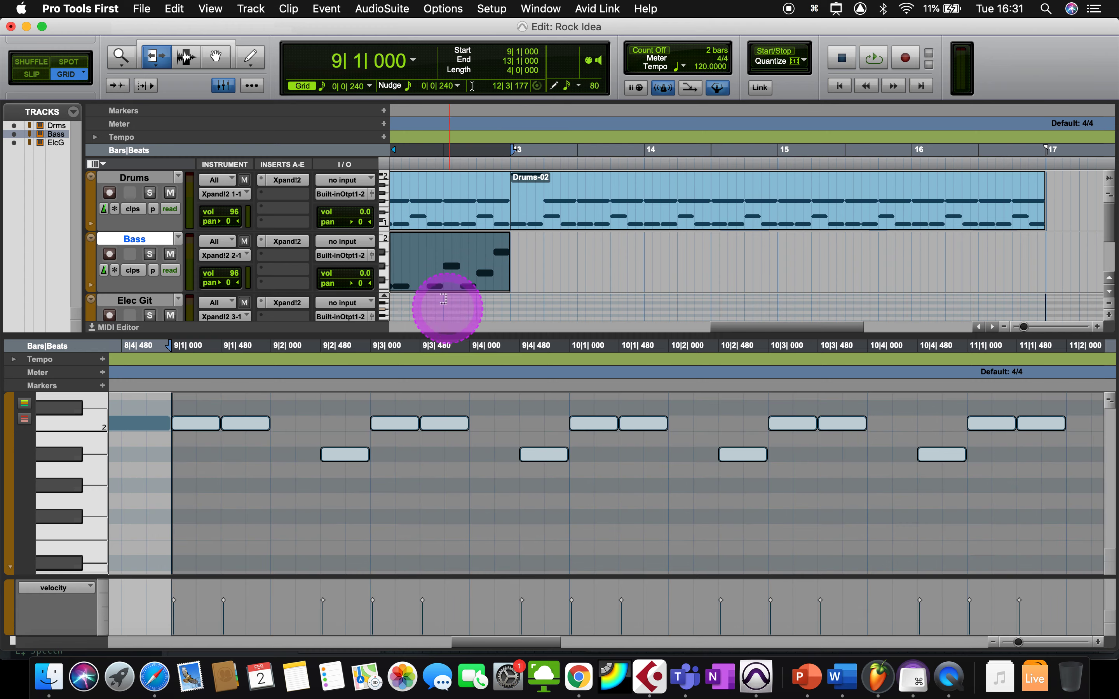
scroll(445, 300, down, 3)
scroll(444, 299, up, 3)
scroll(443, 299, right, 1)
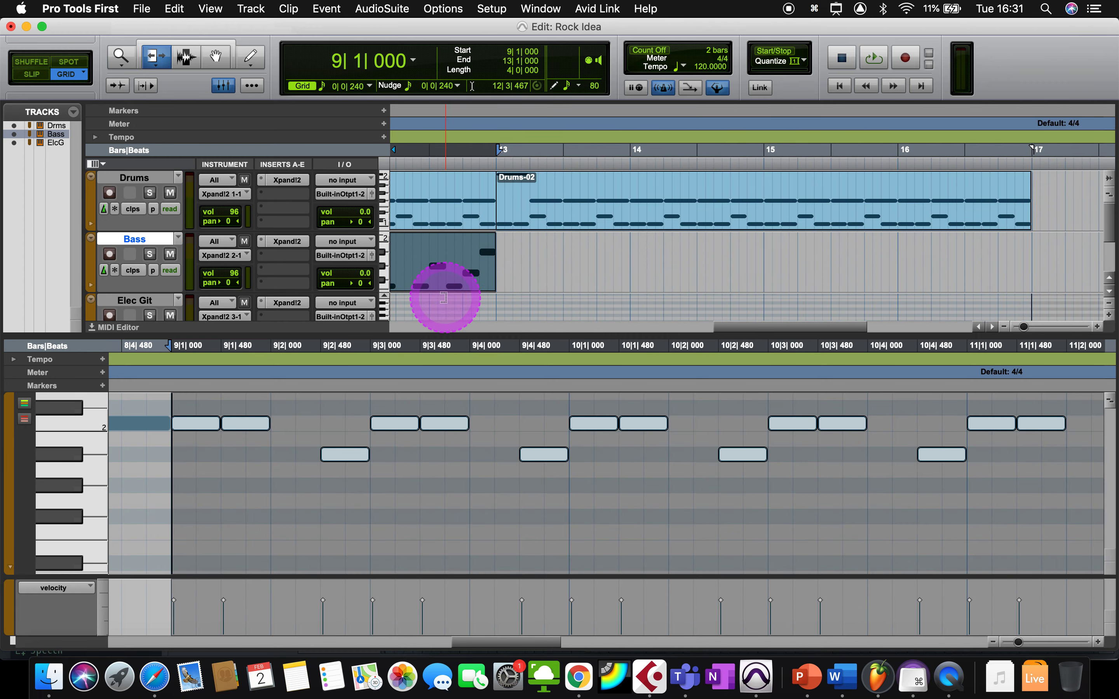
key(cmd+d)
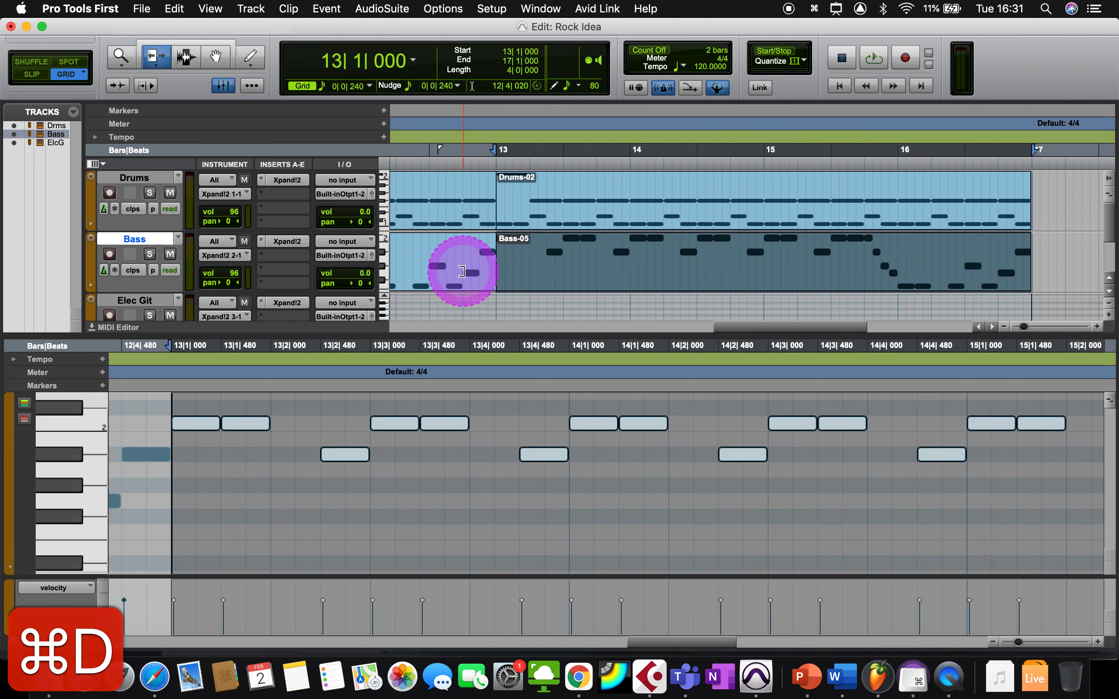
- Set the Elec Git track's view from notes to clips
scroll(462, 272, left, 10)
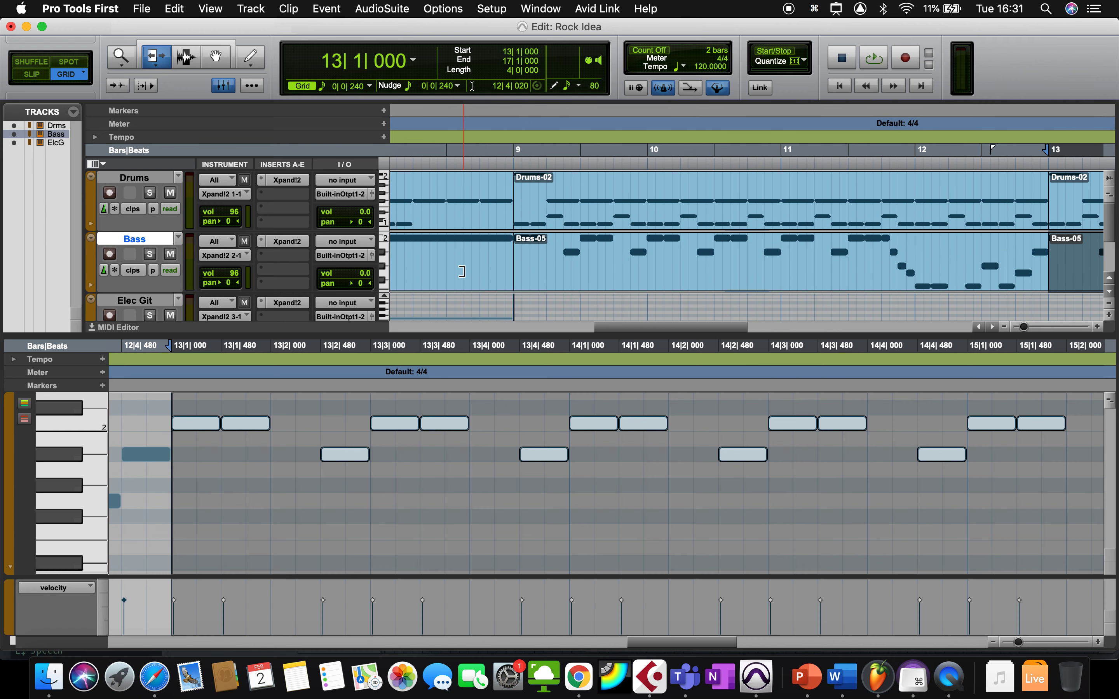
scroll(461, 271, down, 3)
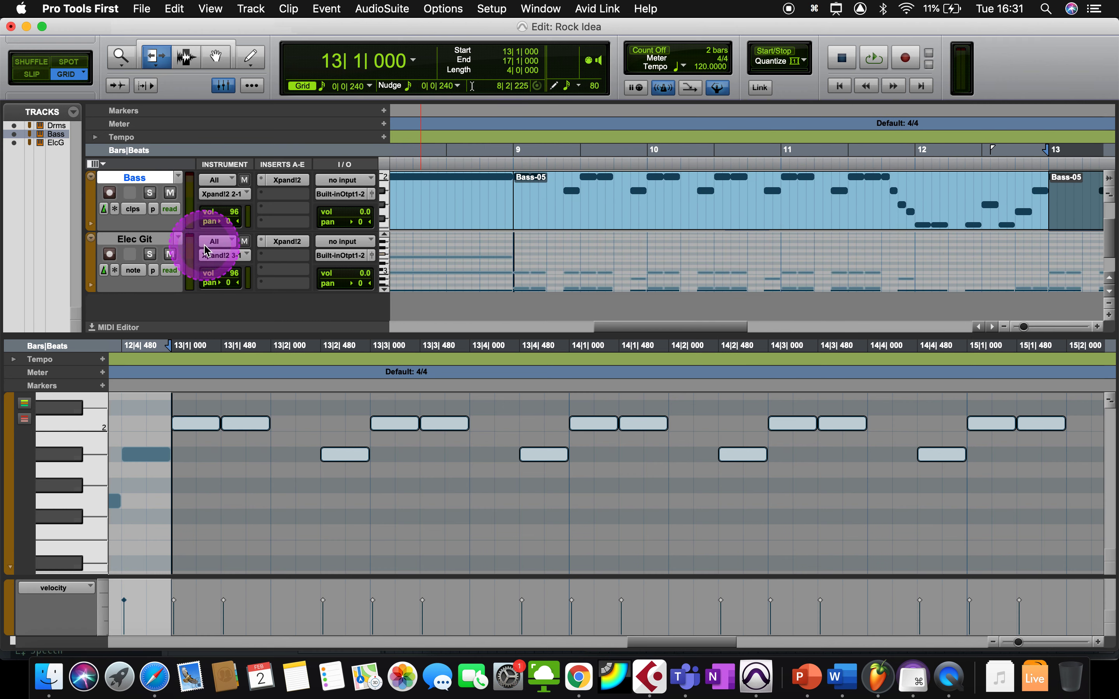
click(134, 270)
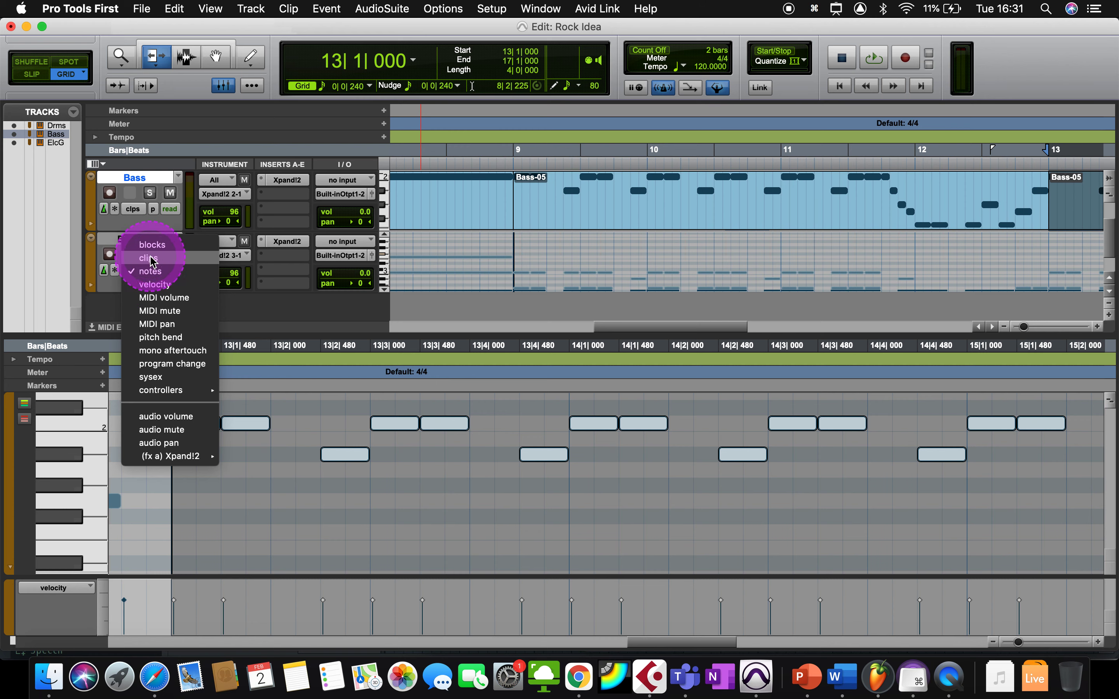
click(151, 259)
scroll(543, 264, up, 3)
scroll(543, 263, left, 10)
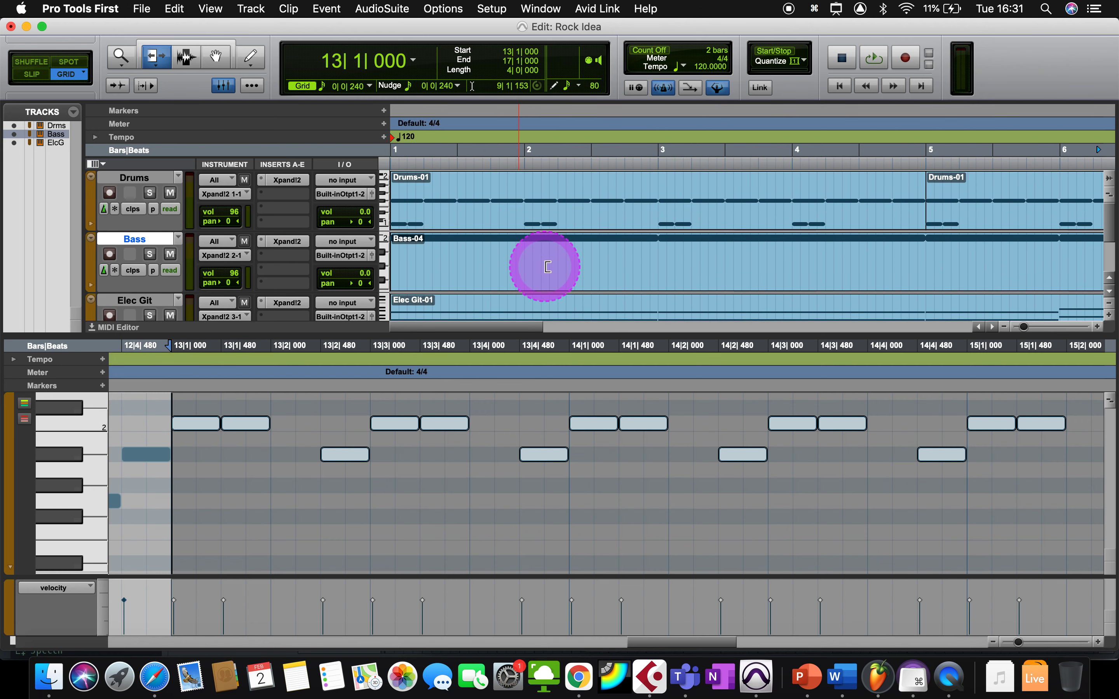
- Select all Drums, Bass and Elec Git clips in bars 1–8 and color them bright red with Clips in Tracks
key(super+bracketleft)
key(super+bracketleft)
key(super+bracketleft)
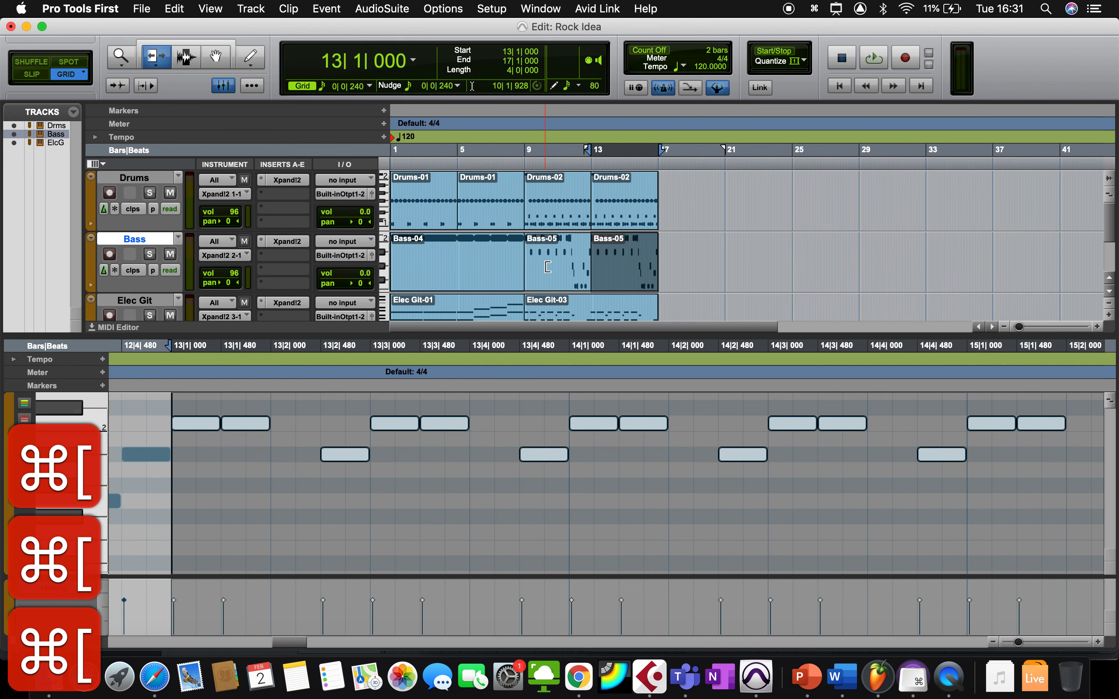
key(super+bracketright)
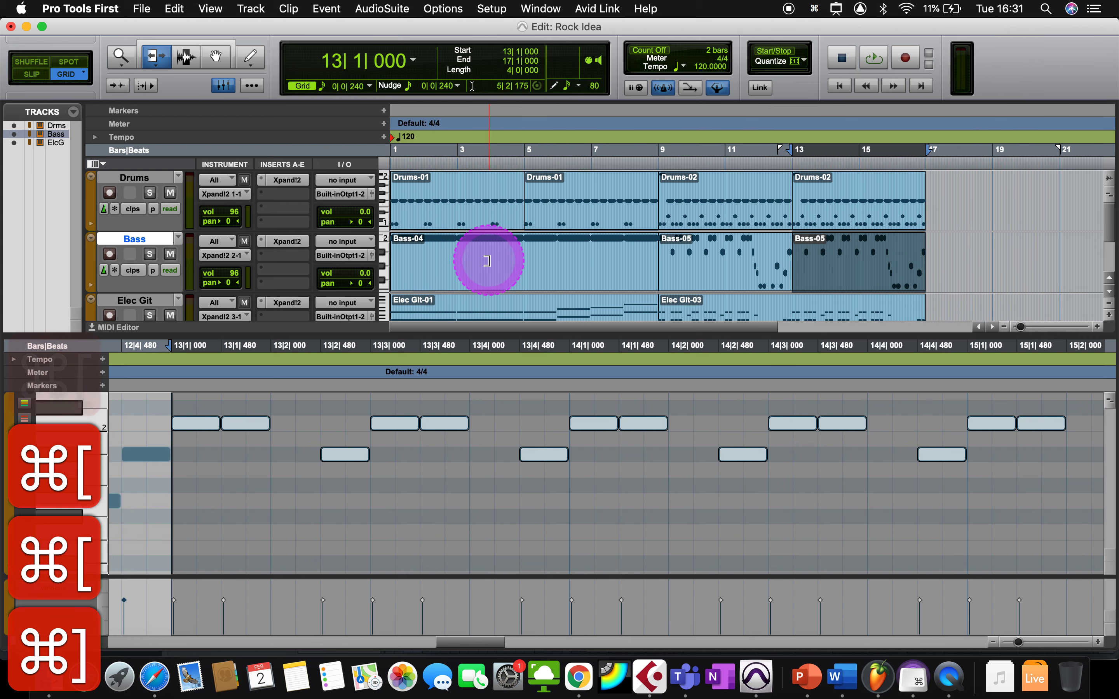
click(215, 57)
click(469, 195)
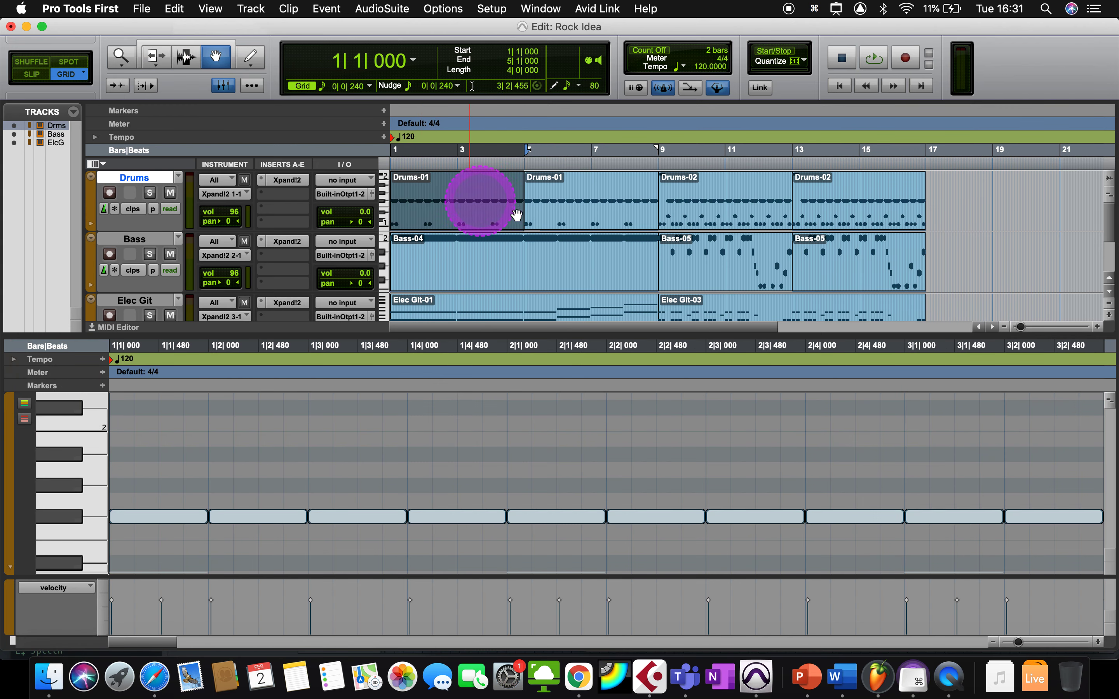
shift+click(575, 224)
shift+click(517, 260)
scroll(521, 282, down, 3)
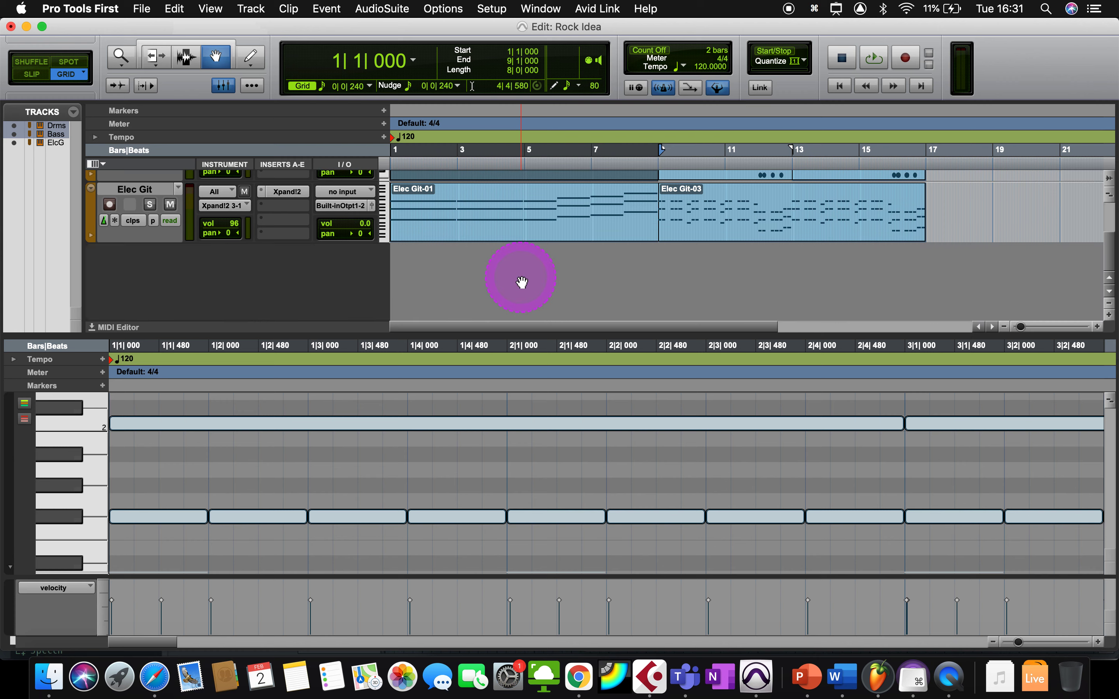
shift+click(547, 225)
scroll(548, 225, up, 3)
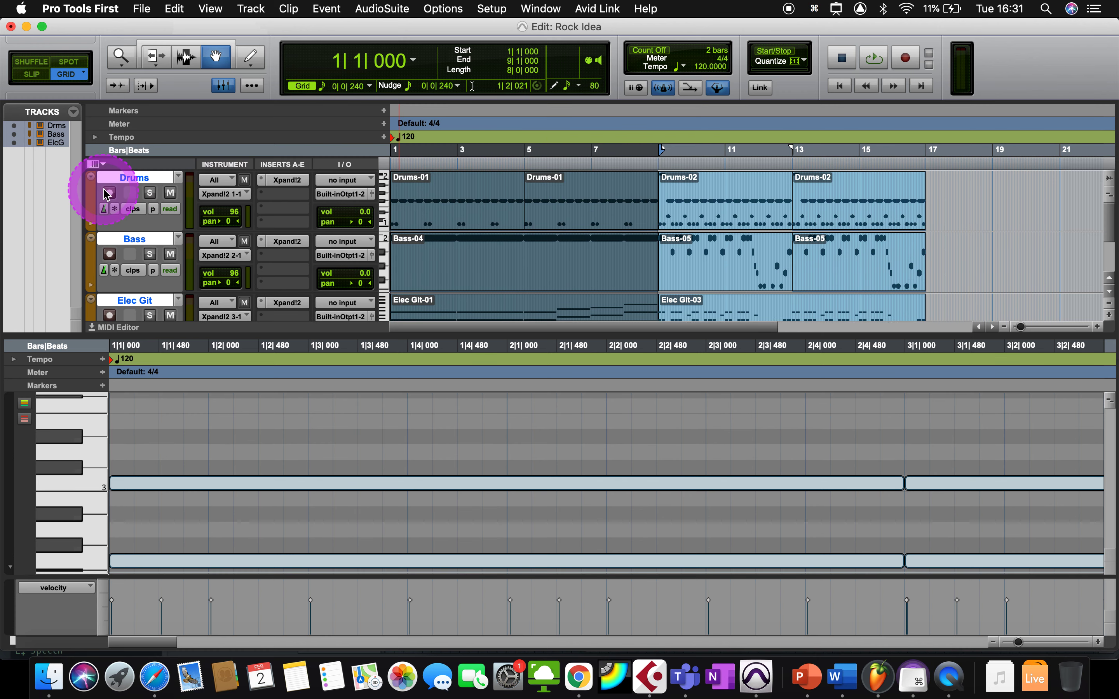
double_click(93, 216)
click(170, 410)
click(176, 427)
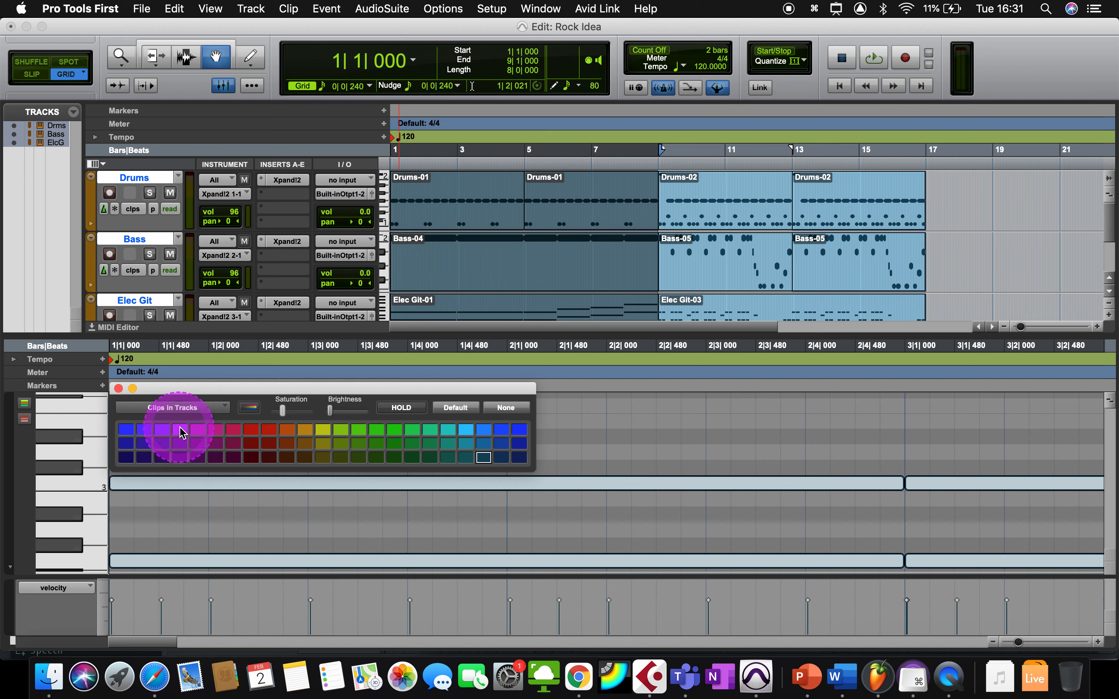
- Select all Drums, Bass and Elec Git clips in bars 9–16 and color them green
click(689, 207)
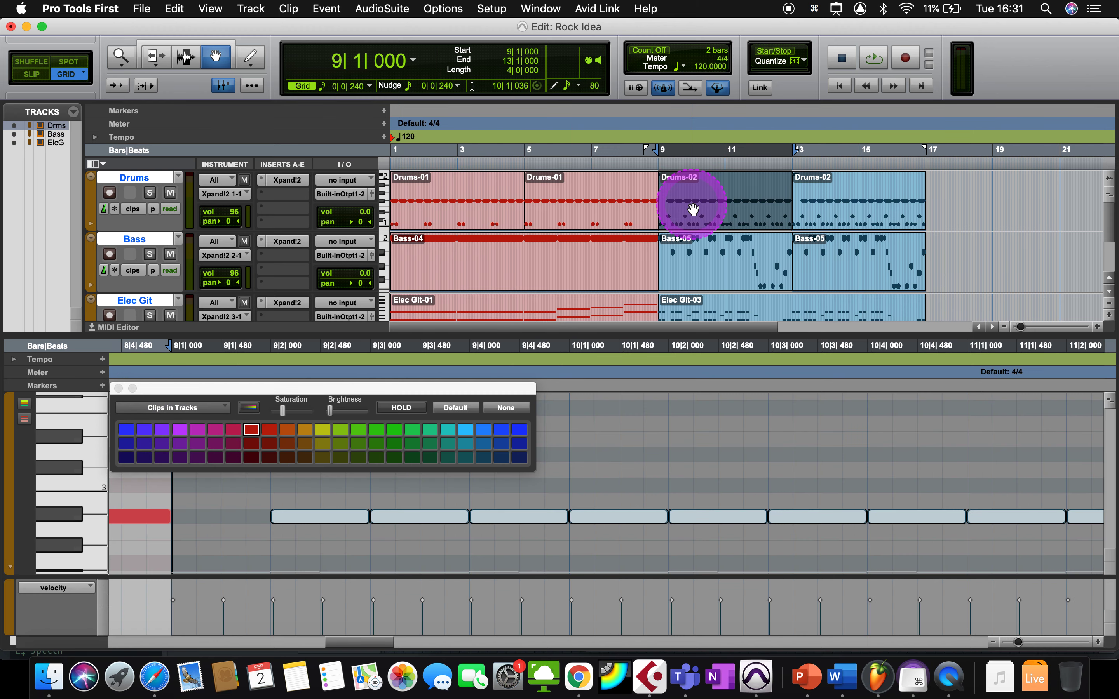
scroll(766, 238, down, 3)
shift+click(812, 212)
scroll(812, 212, up, 3)
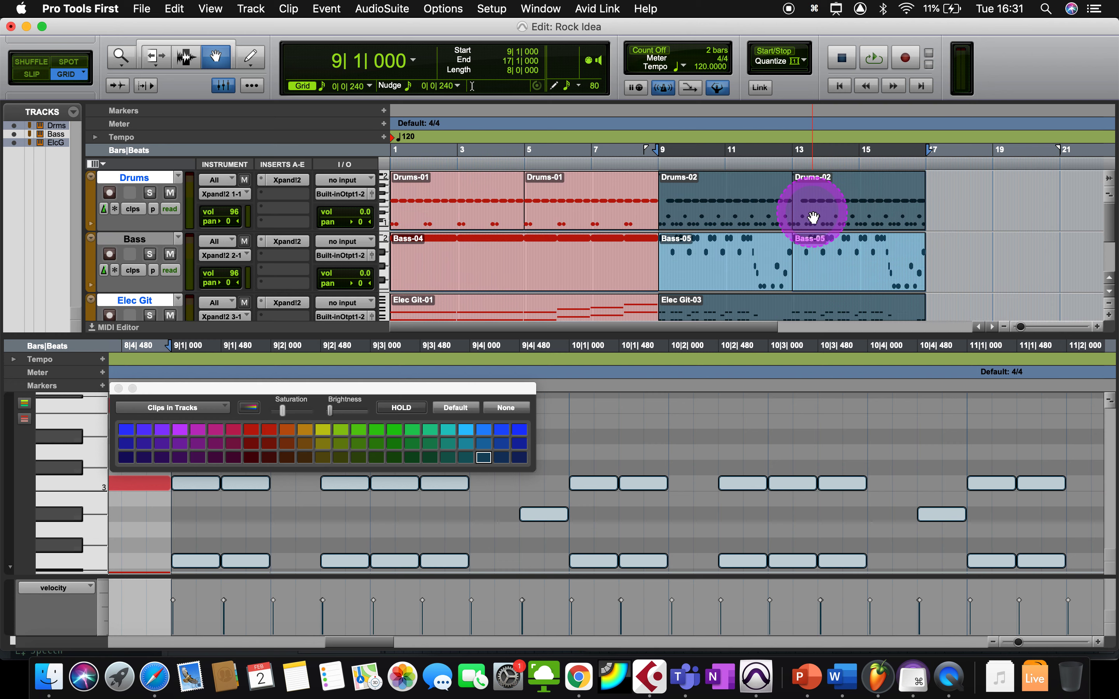
shift+click(817, 250)
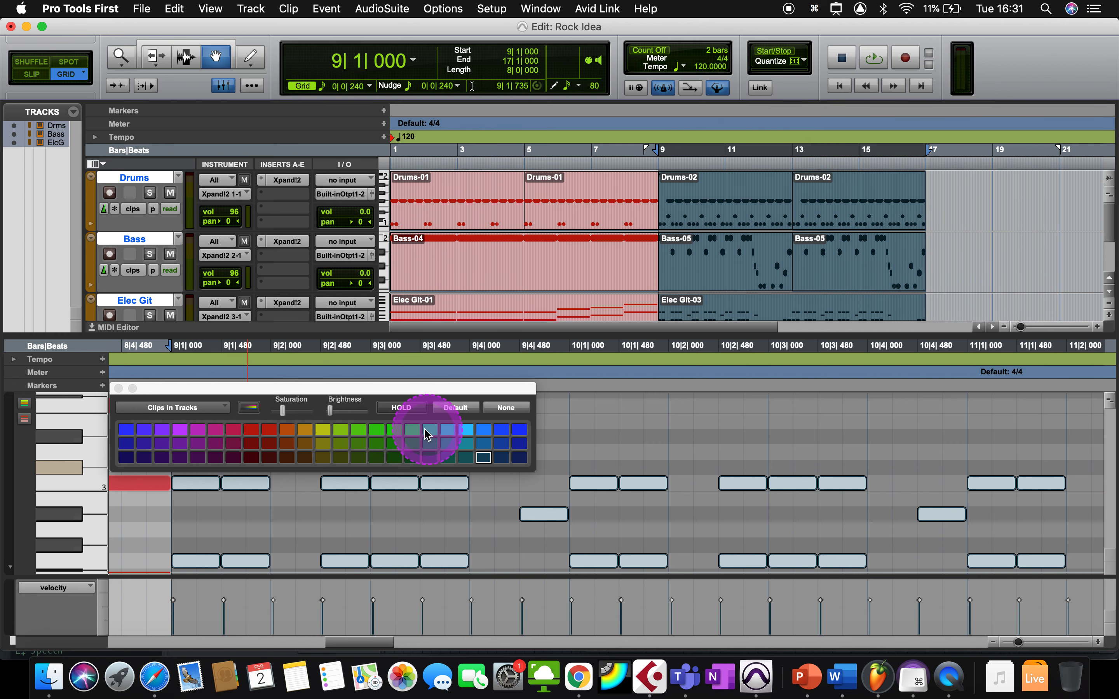
click(412, 429)
- Play the arrangement from 1|1|000 through bar 16 to check both sections together
drag(401, 165, 383, 171)
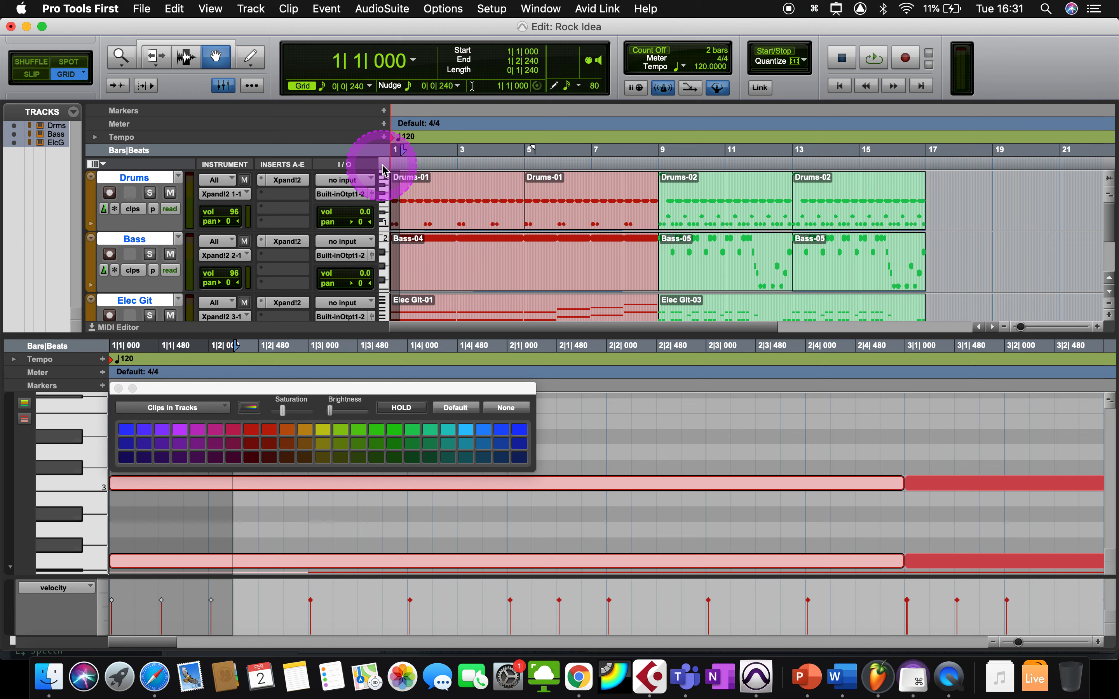
click(406, 155)
key(space)
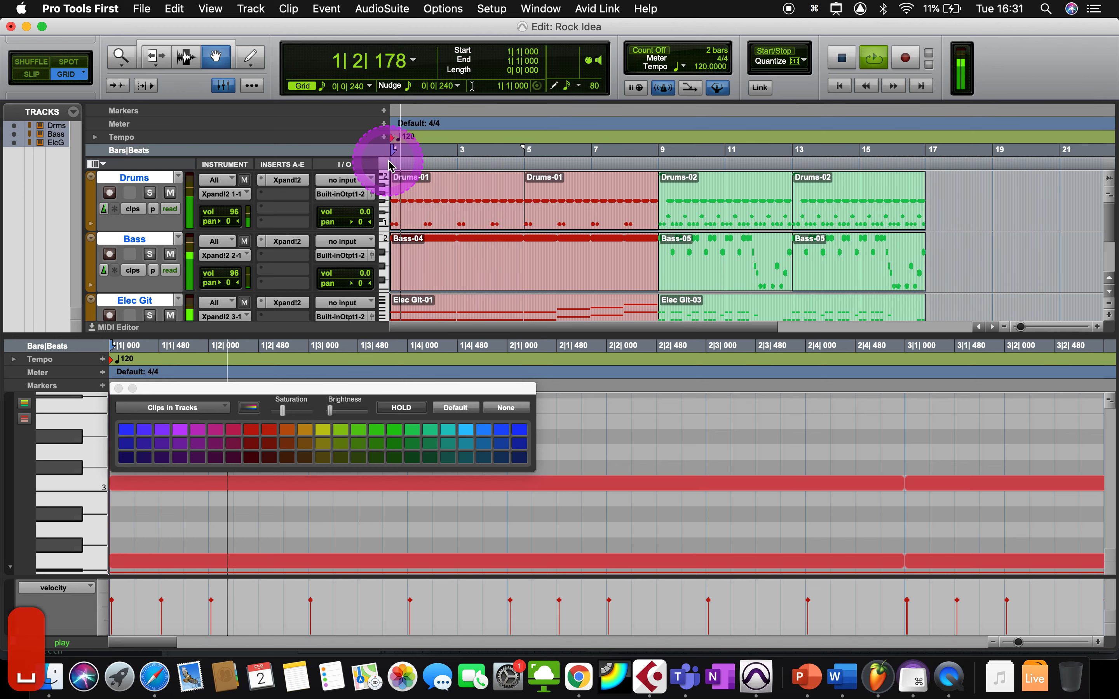
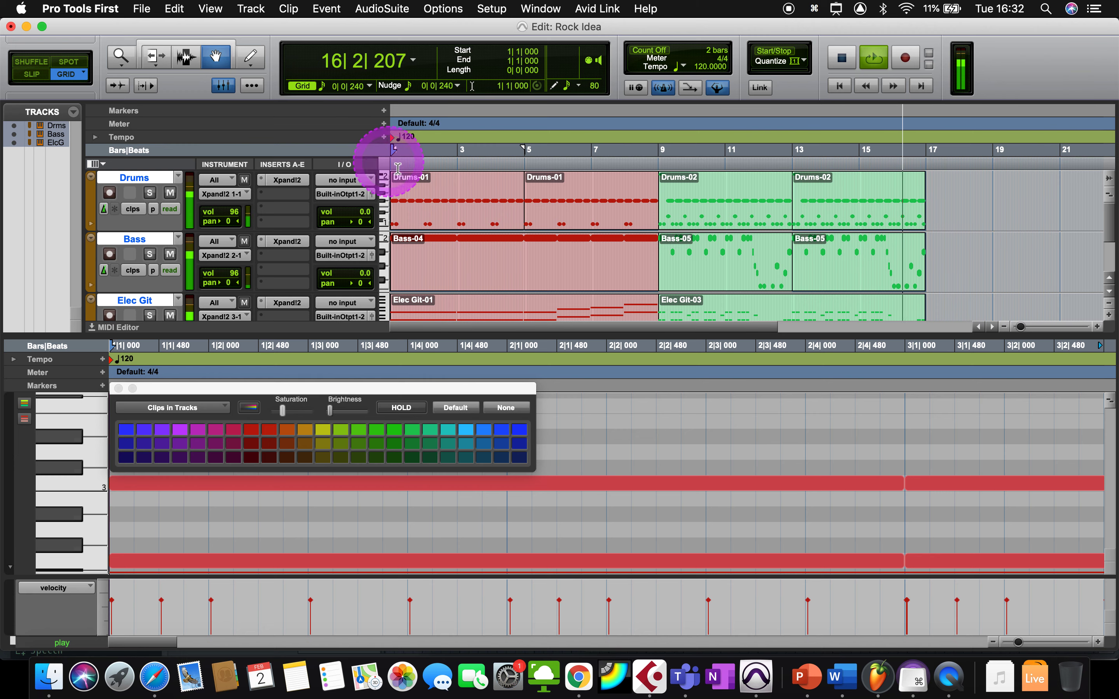
key(space)
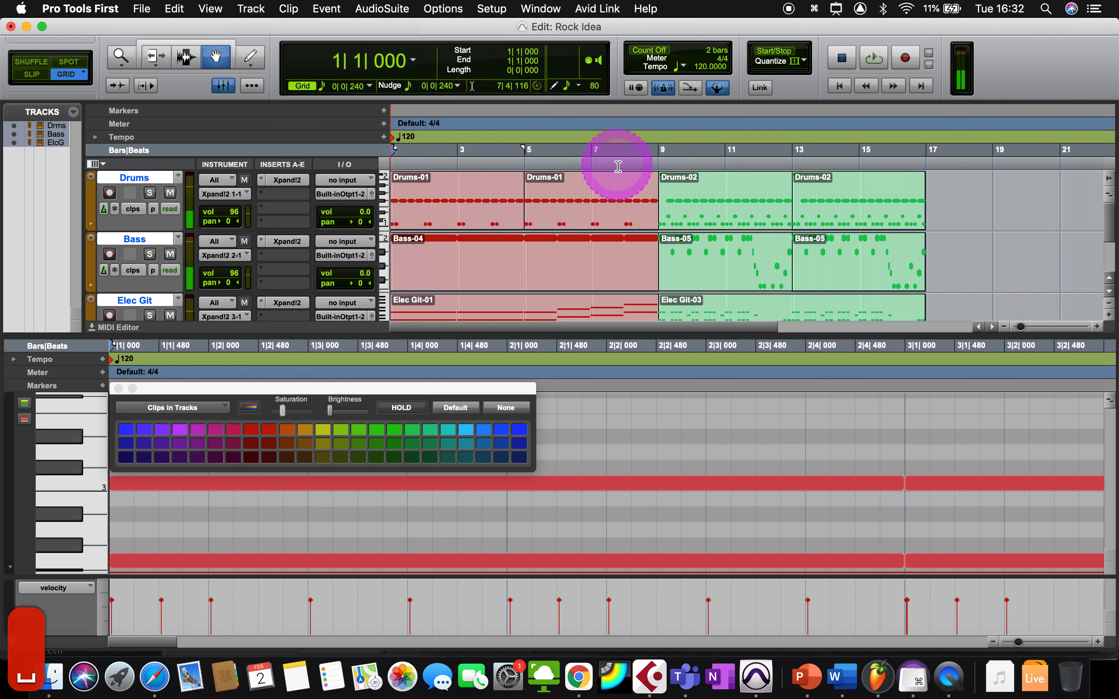
- Duplicate the Drums-02 and Bass-05 clips of bars 13–16 so the copies start at 17|1|000
scroll(754, 249, right, 10)
scroll(757, 255, down, 3)
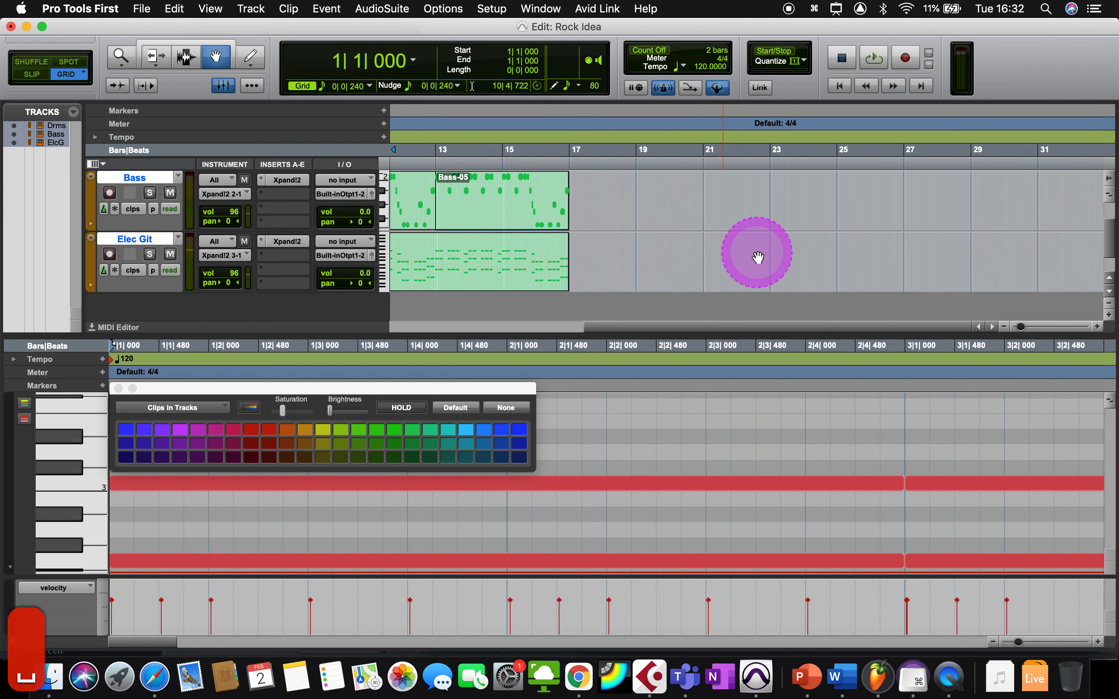
scroll(758, 258, up, 3)
scroll(759, 257, left, 4)
key(super+shift+bracketleft)
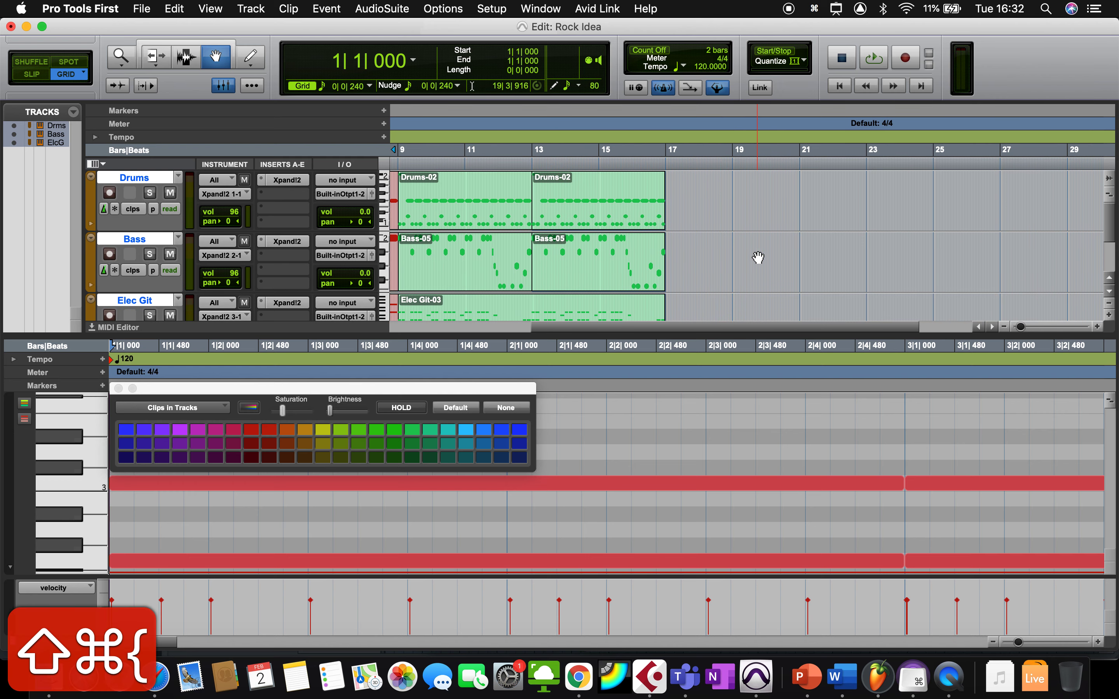
click(688, 231)
click(651, 239)
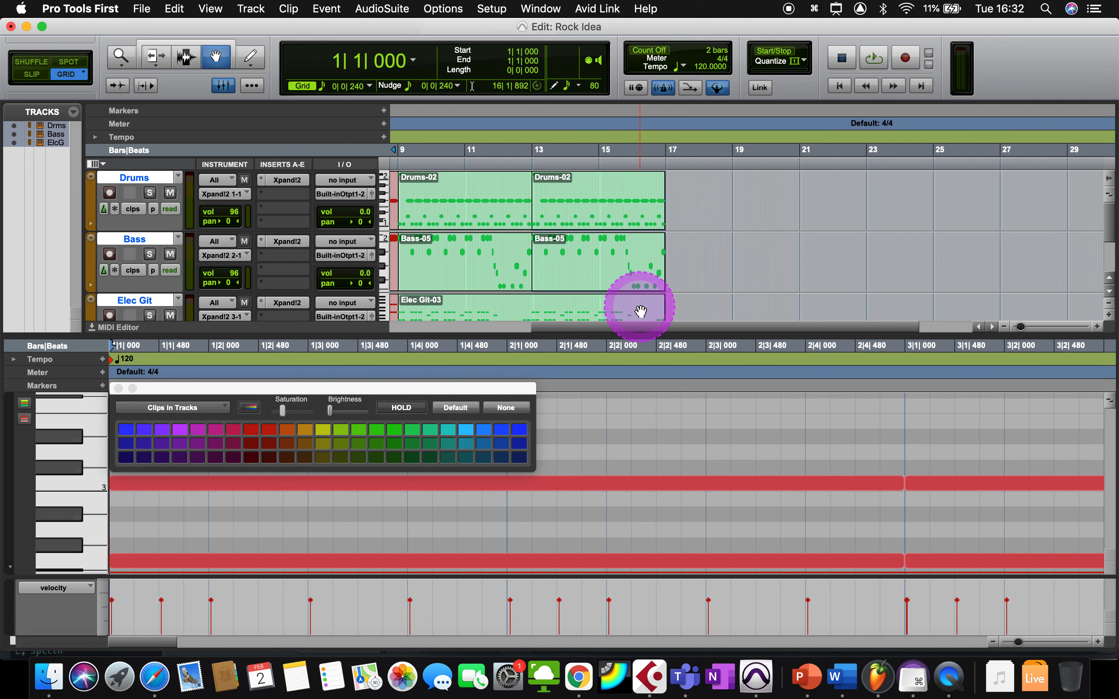
click(610, 191)
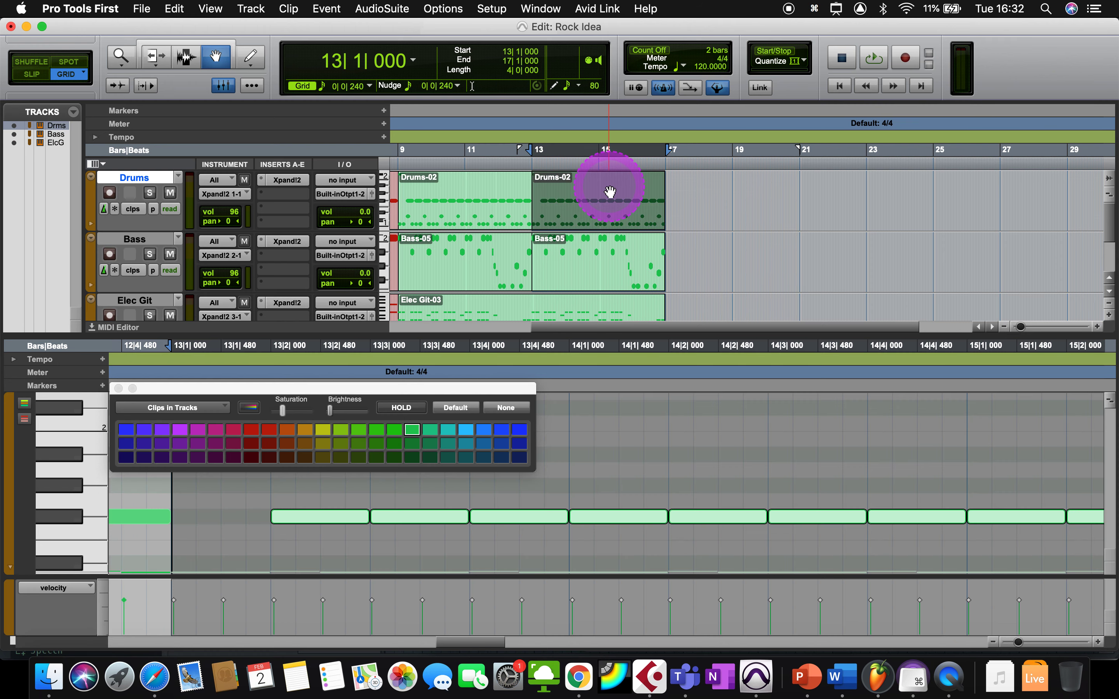
key(super+d)
click(622, 254)
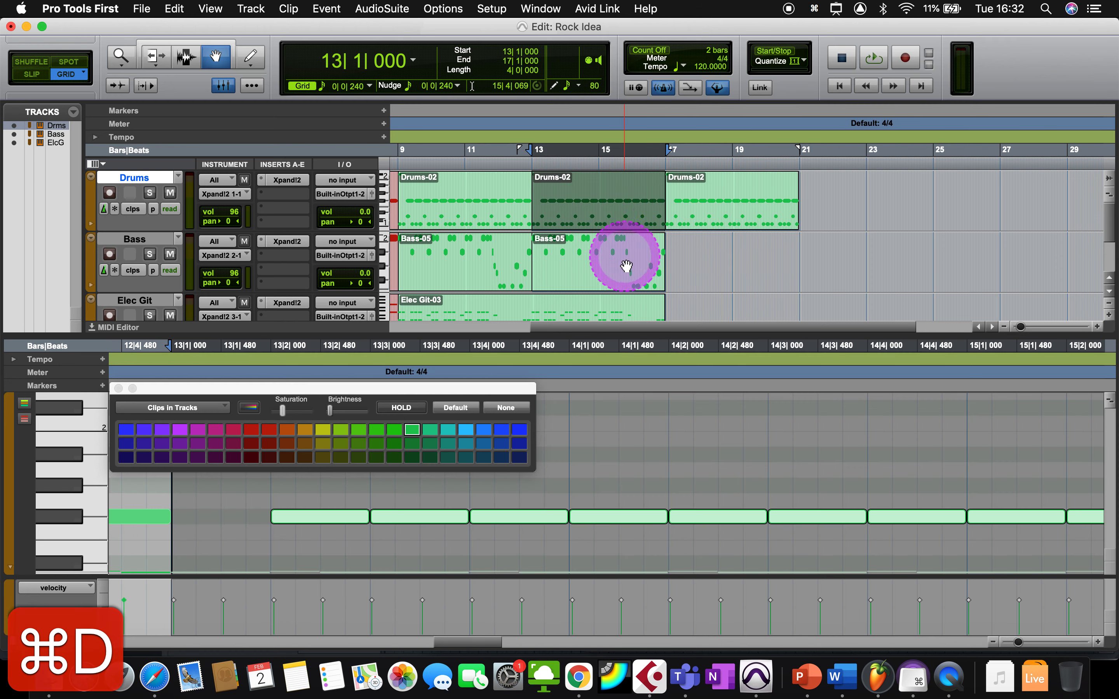
key(super+d)
- Duplicate the Elec Git-03 clip so the copy starts at 17|1|000, and activate the Trim tool
scroll(626, 272, down, 2)
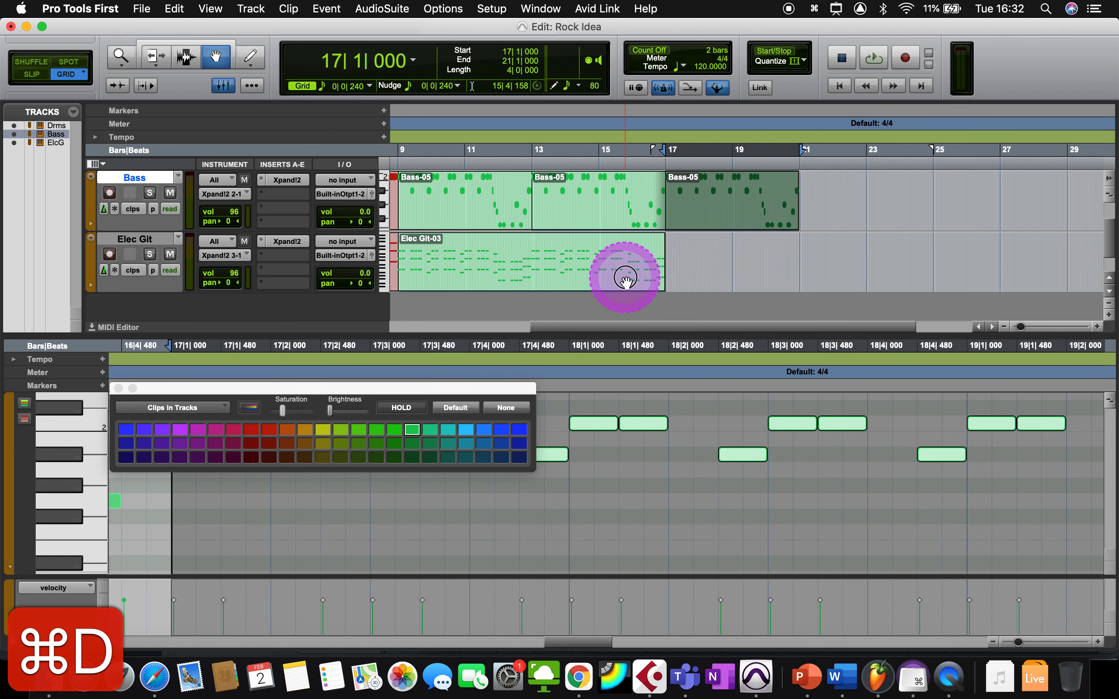
click(626, 281)
key(super+d)
click(819, 262)
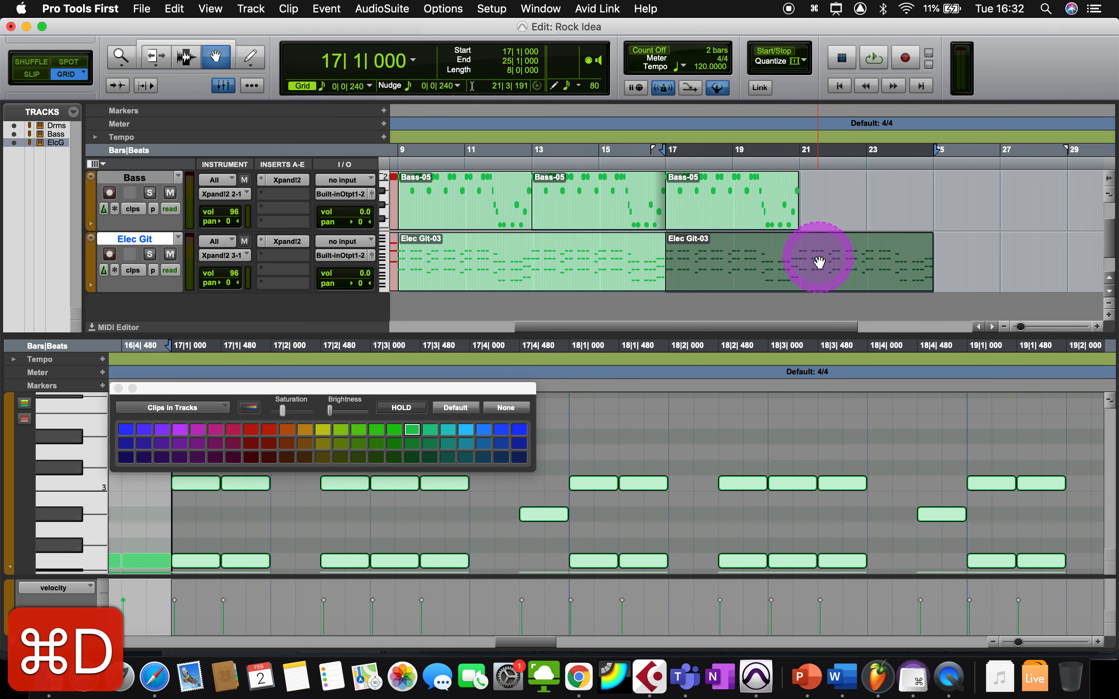
click(153, 66)
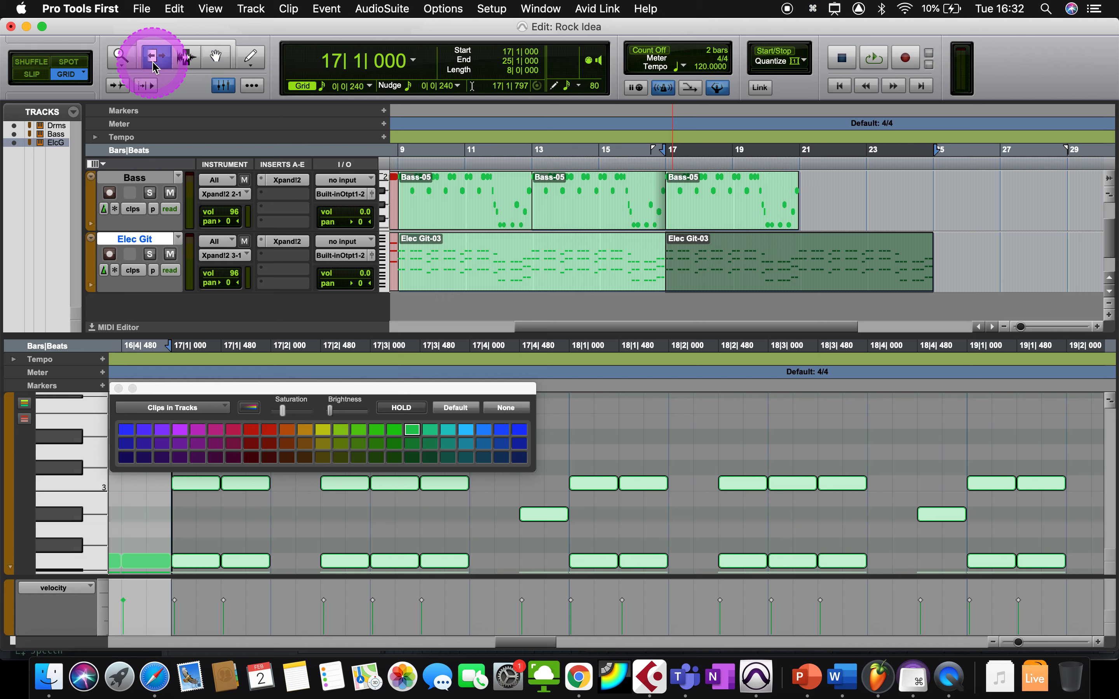
- Trim the end of the duplicated Elec Git clip at bar 17 back to 21|1|000
click(931, 277)
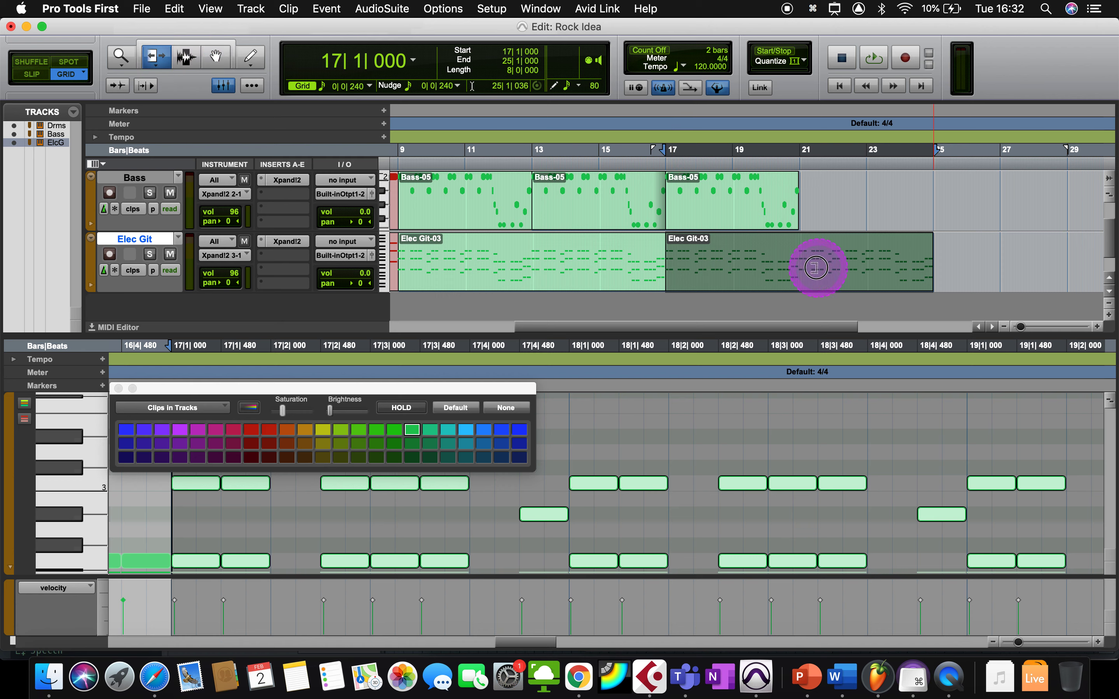
drag(932, 259, 805, 248)
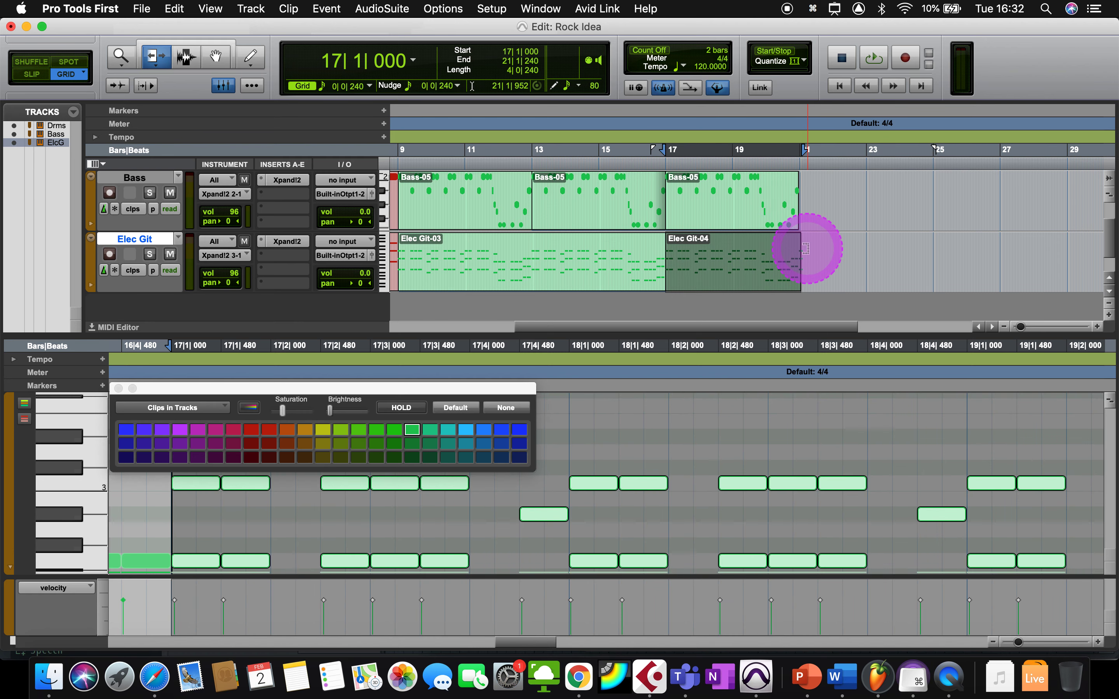
key(super+bracketright)
key(super+bracketright)
key(super+bracketright)
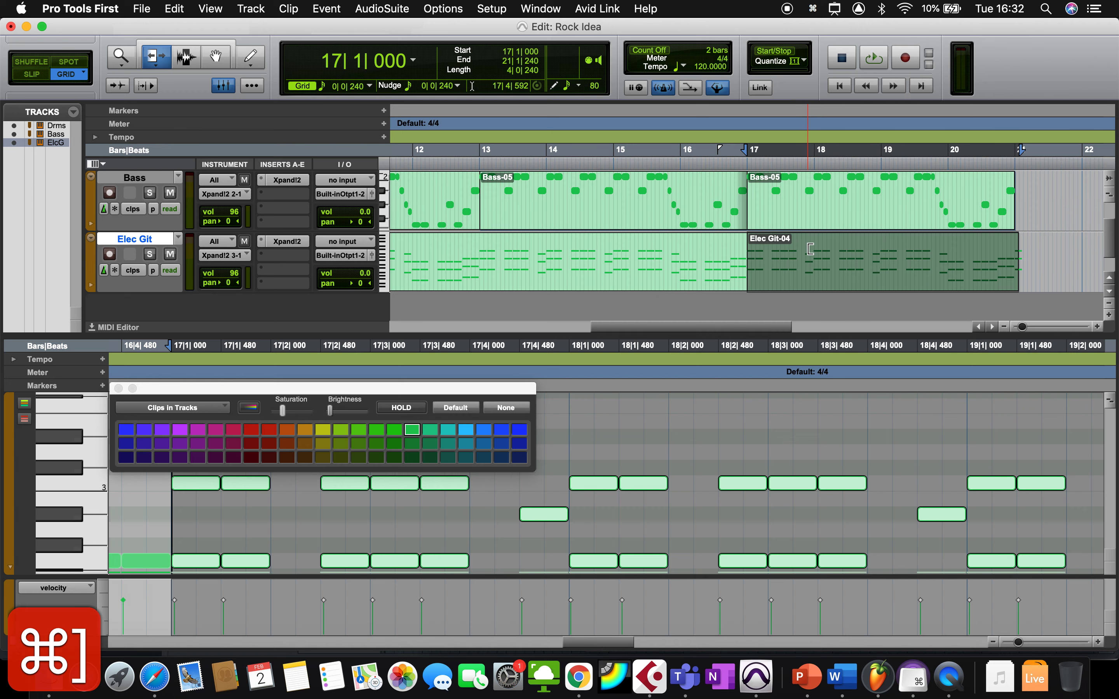
scroll(809, 249, right, 10)
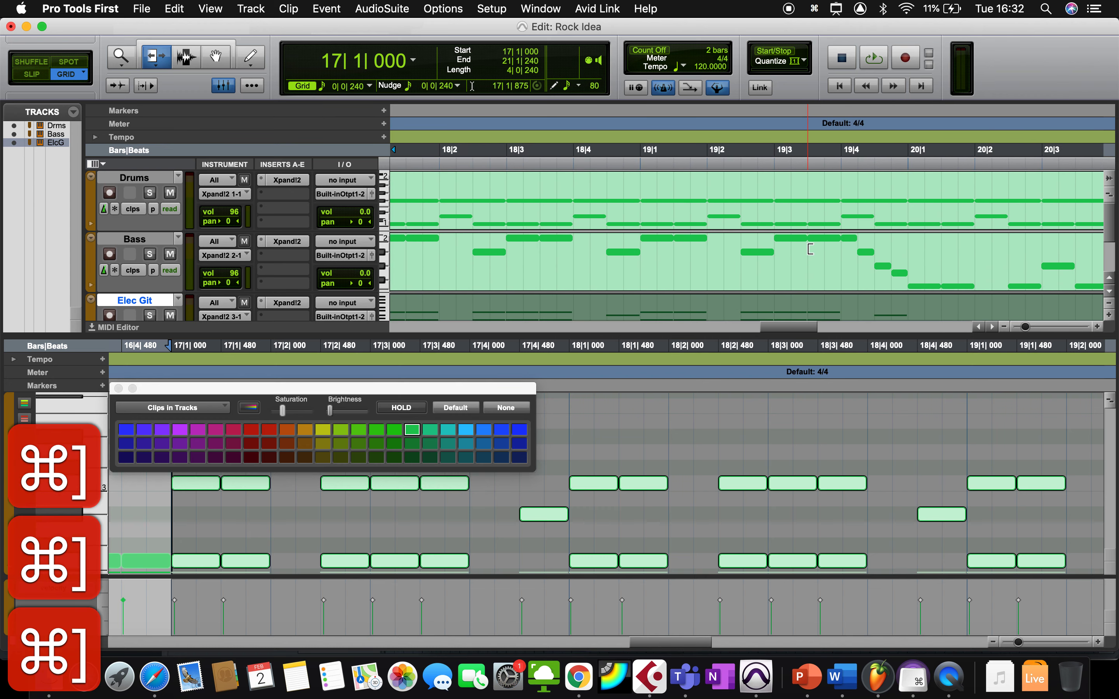
scroll(810, 248, down, 3)
click(810, 246)
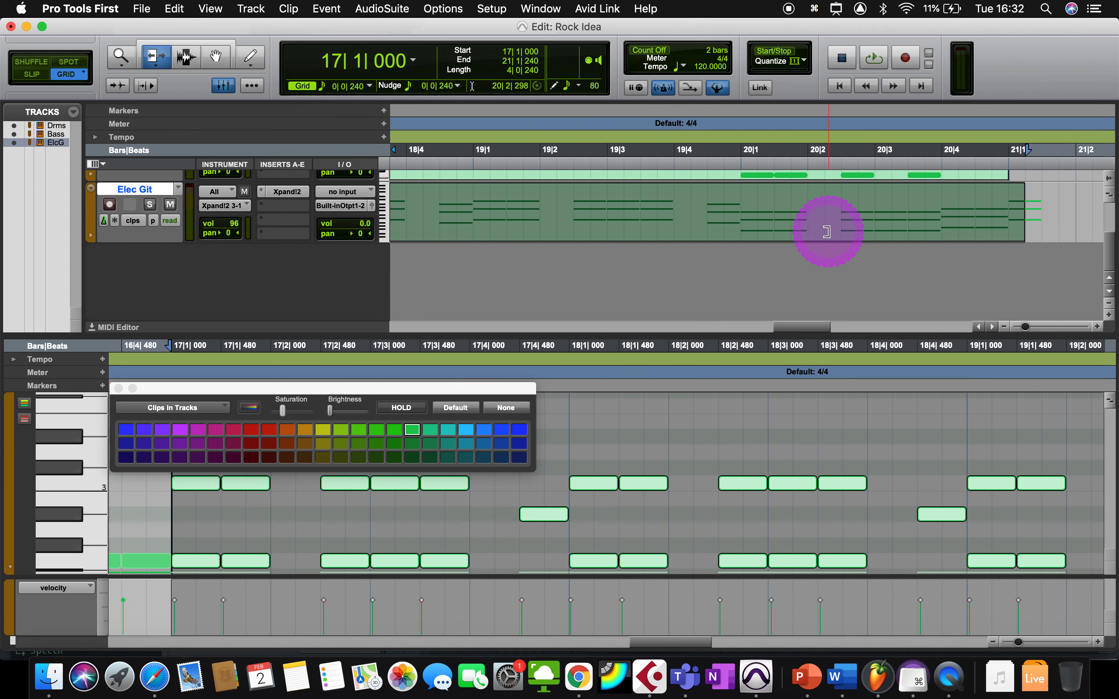
click(1068, 210)
click(1016, 199)
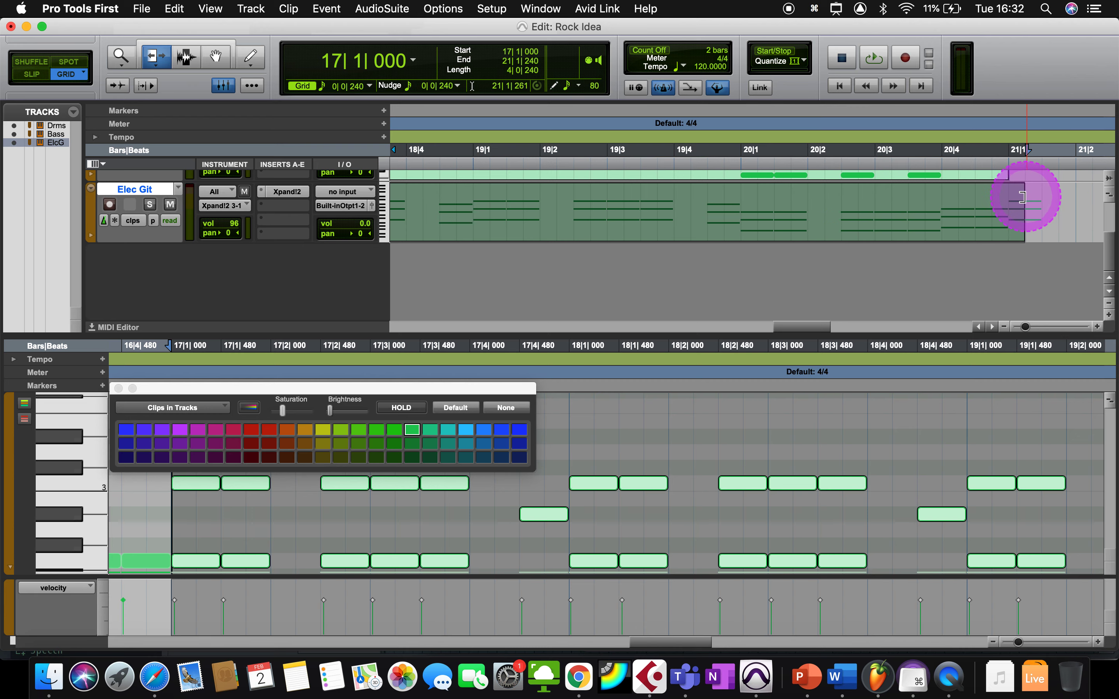
drag(1021, 197, 1011, 197)
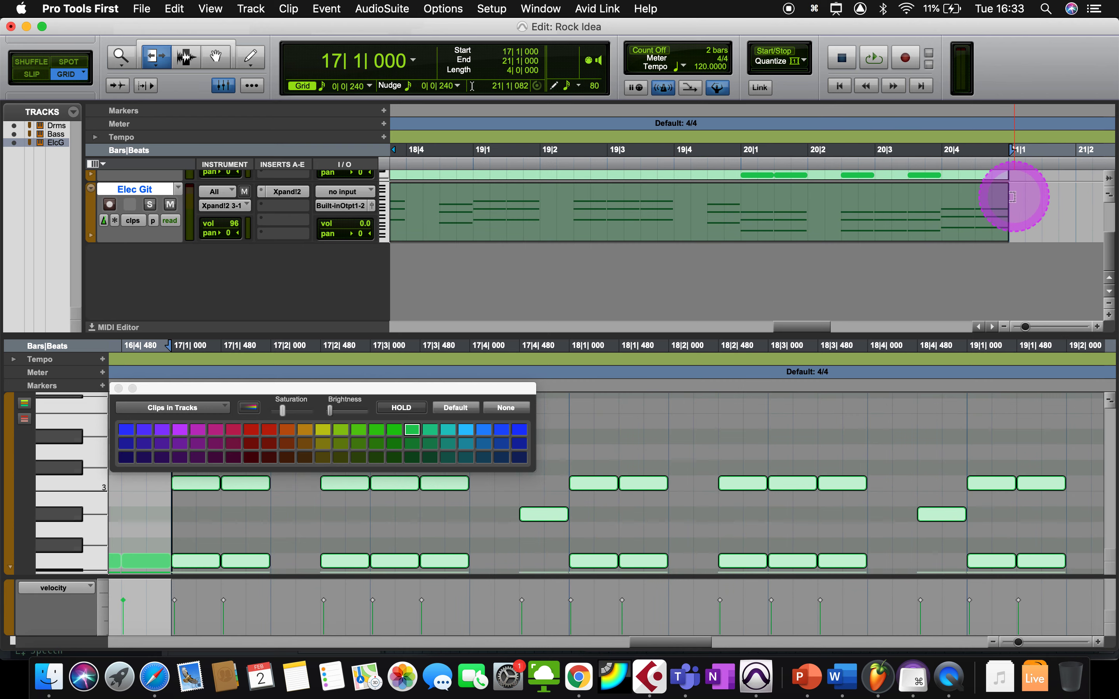
- Select the Drums clip at bar 17, close the color palette, and shorten all of the clip's notes to 0|0|240
click(749, 258)
scroll(750, 263, up, 3)
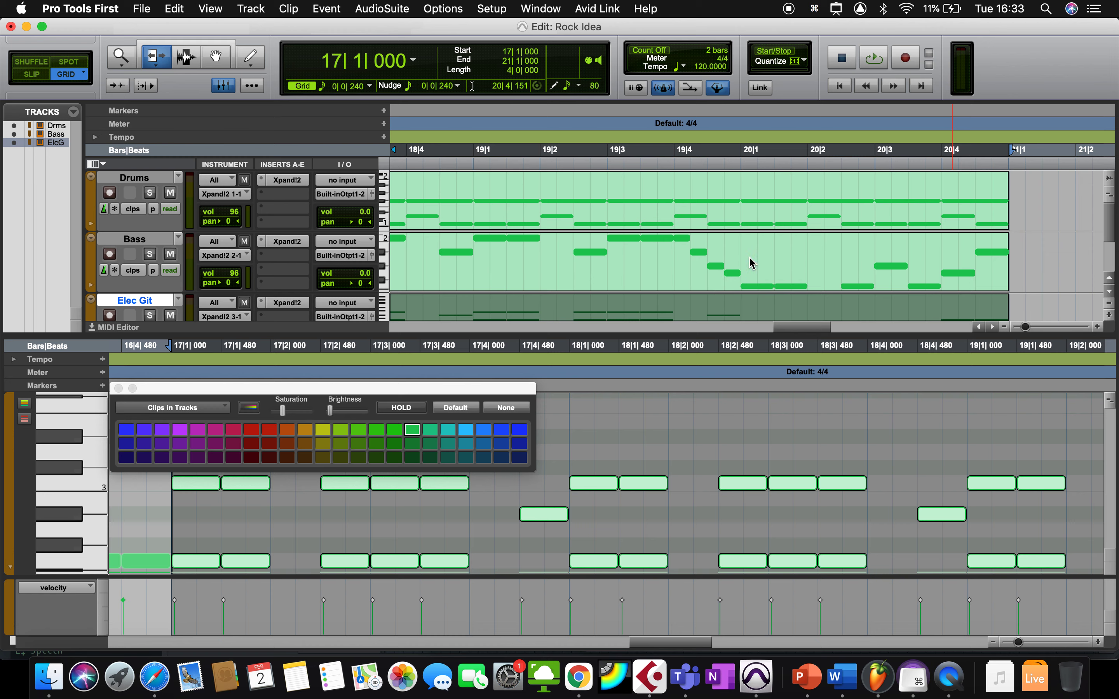
click(637, 240)
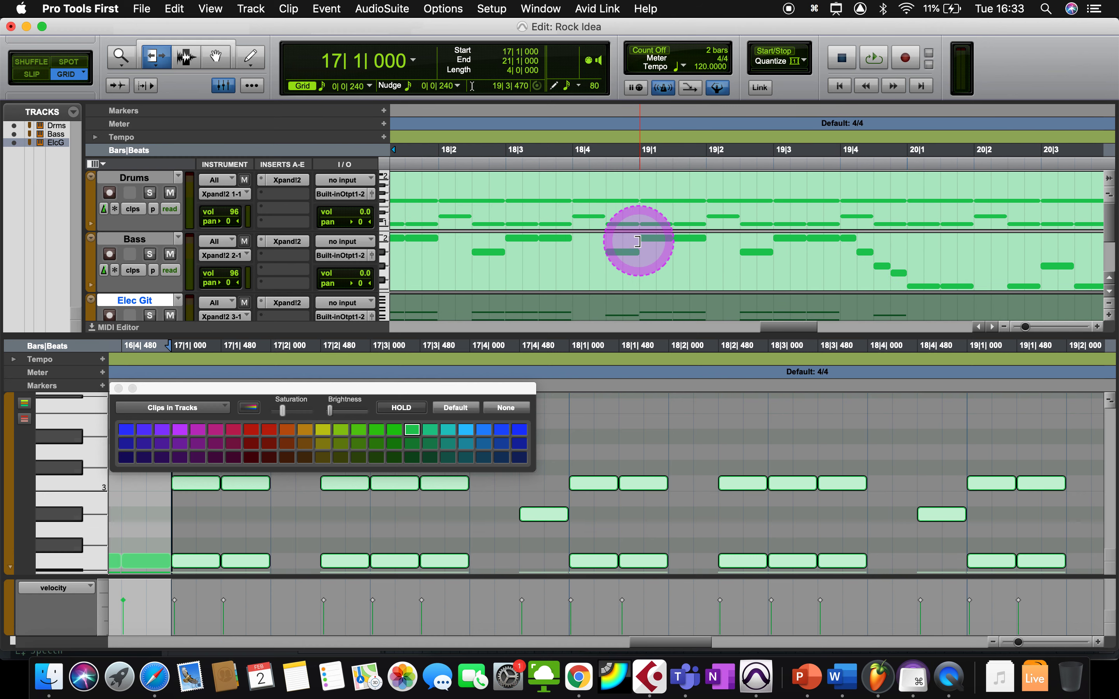
key(super+bracketleft)
click(592, 207)
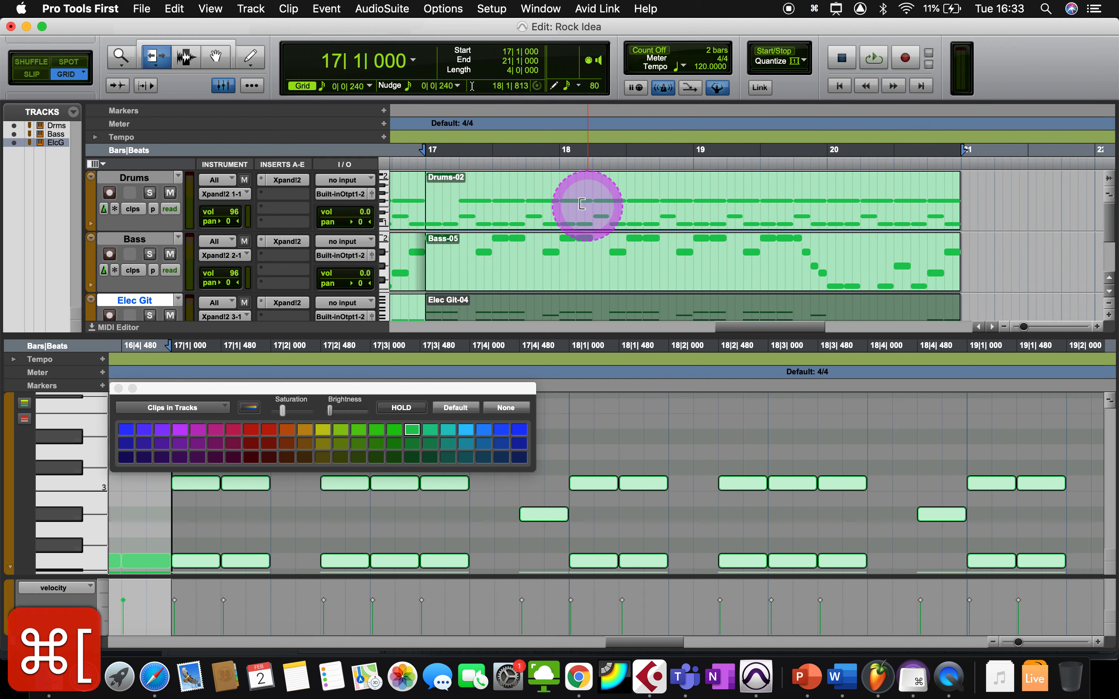
key(super+z)
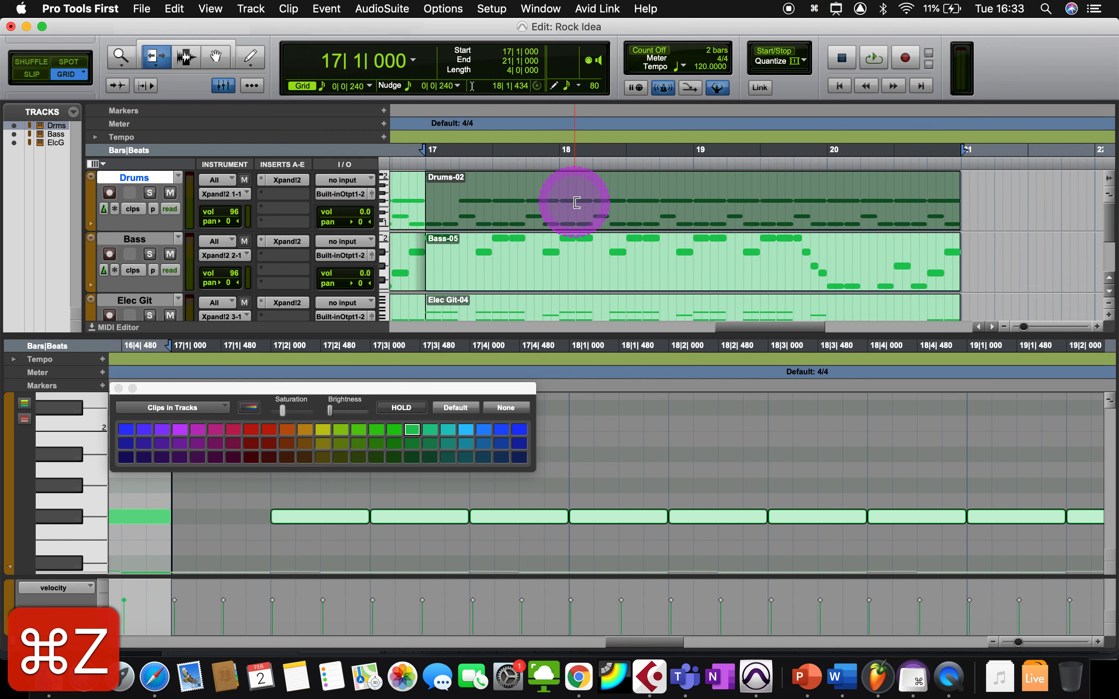
click(225, 67)
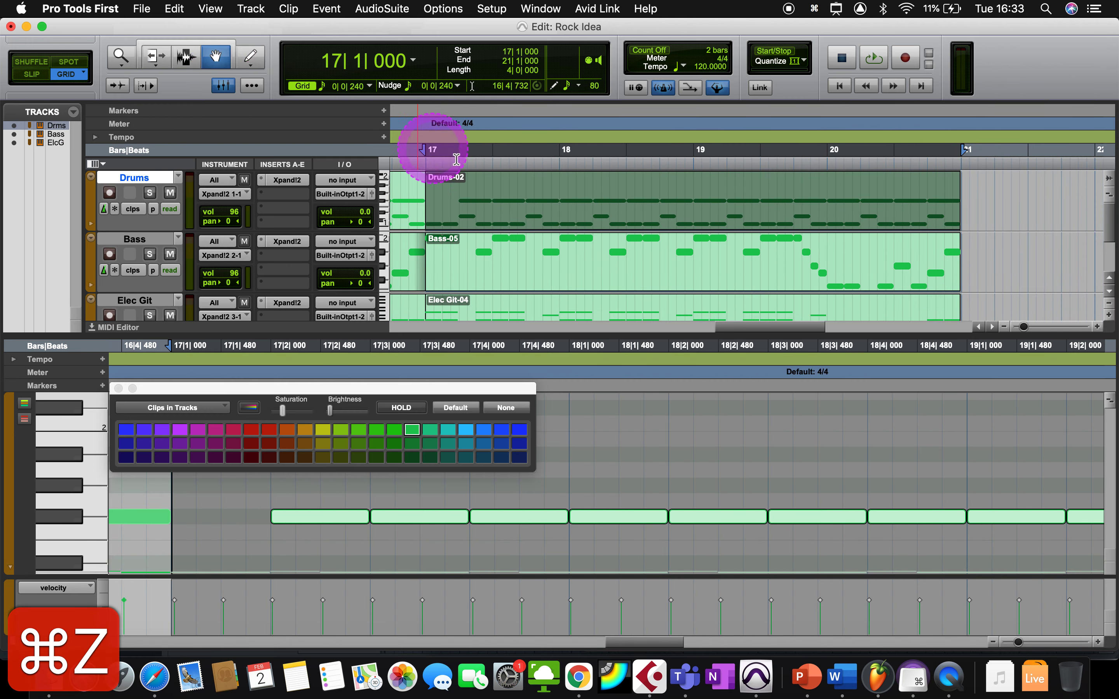
click(119, 388)
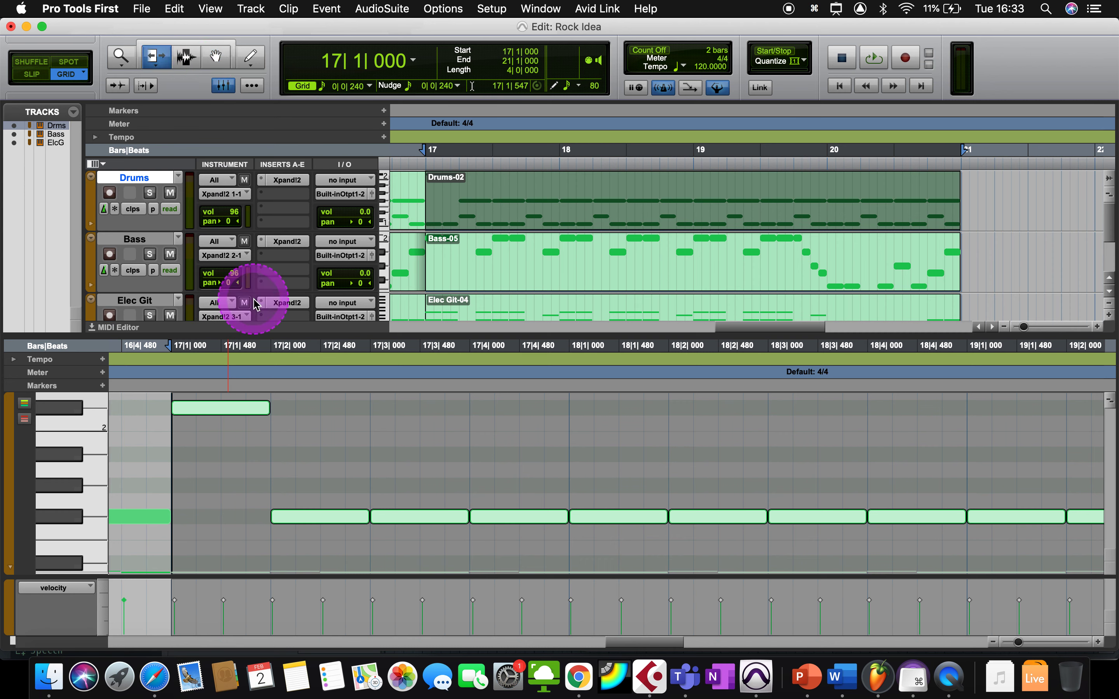
drag(262, 409, 195, 407)
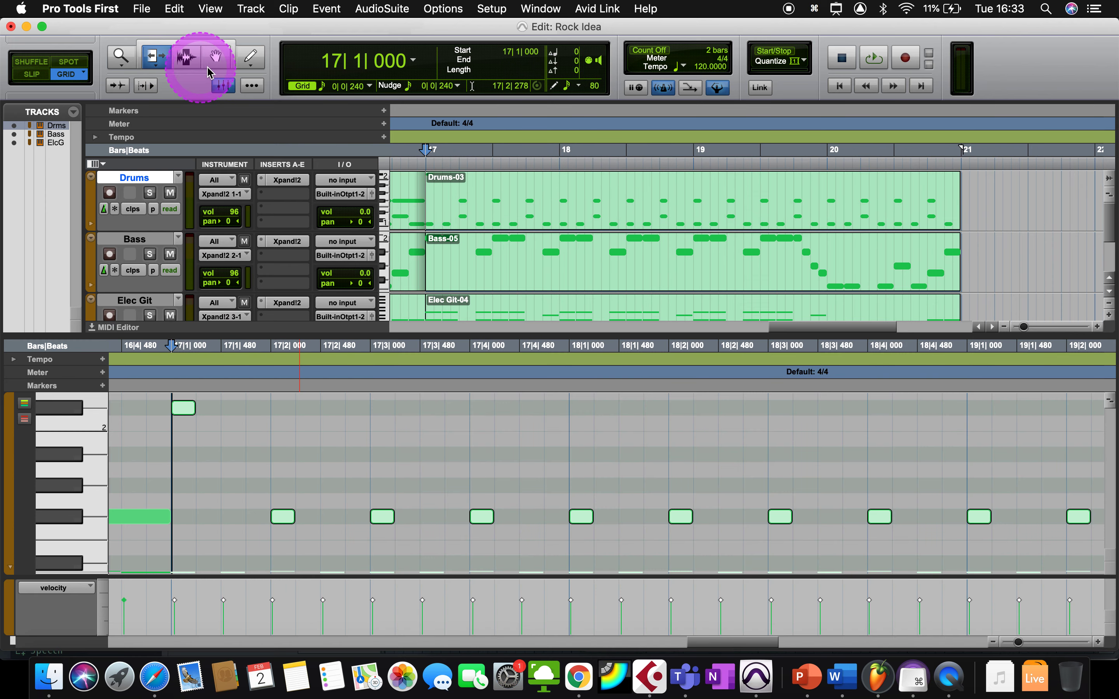
- Draw consecutive 0|0|240 notes on F#1 to fill the gaps across bar 17 of the Drums clip
click(246, 61)
click(208, 510)
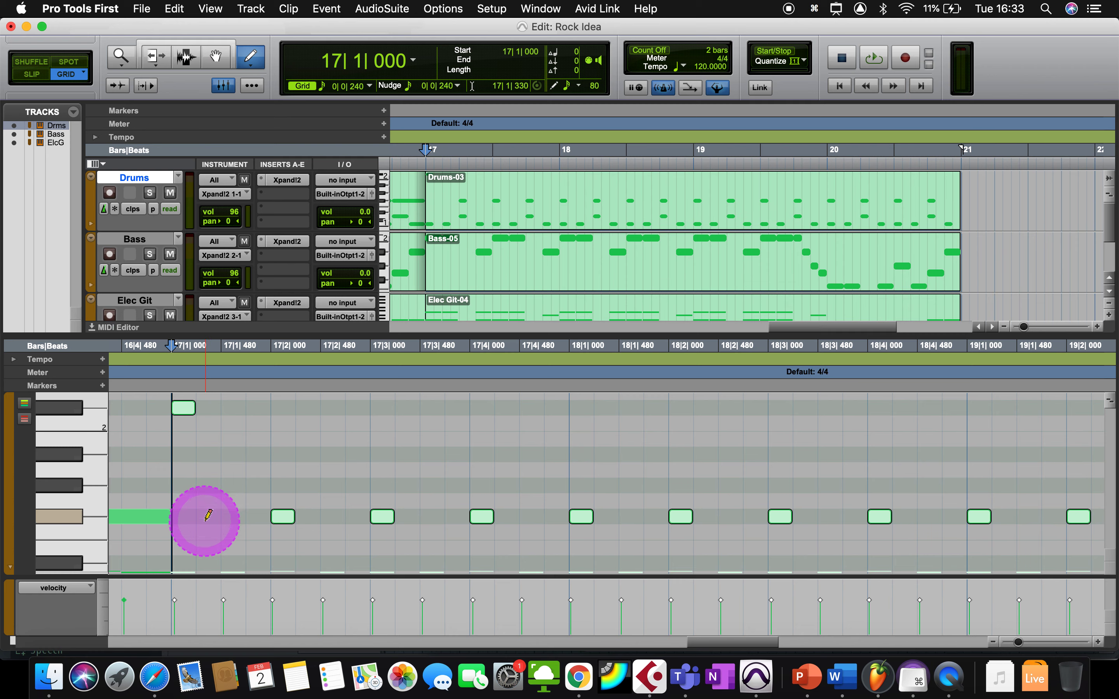
drag(208, 515, 540, 517)
click(554, 520)
- In bar 17, replace the C1 notes at 17|3|480 and 17|4|480 with C1 notes at 17|3|720 and 17|4|240
scroll(482, 537, down, 5)
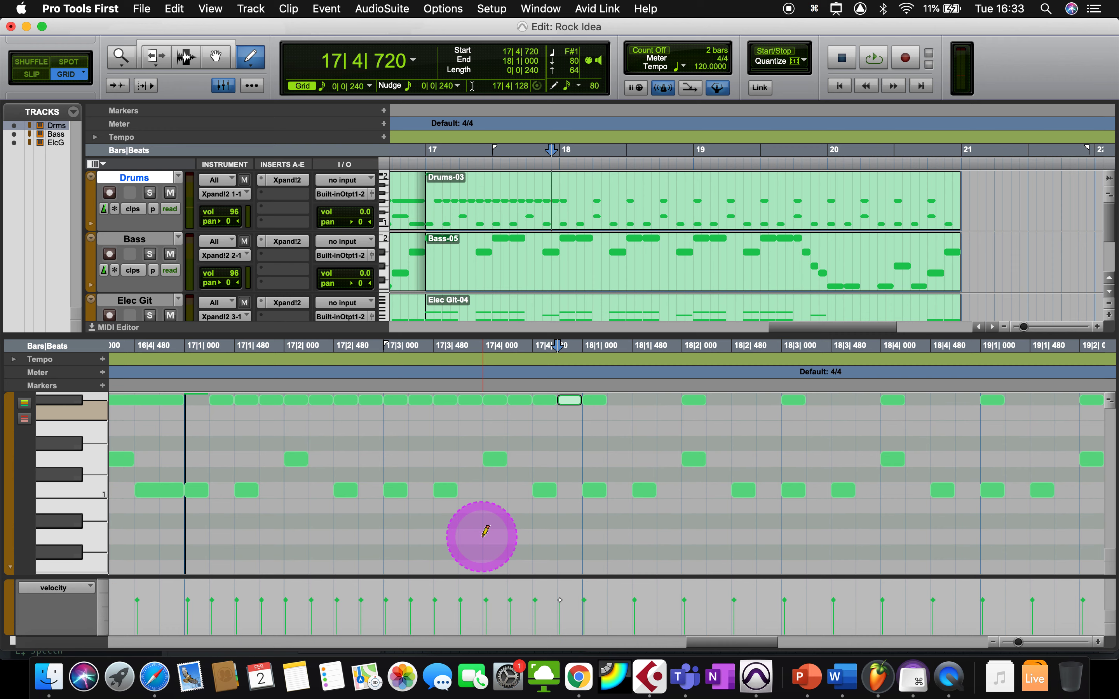
scroll(275, 474, up, 5)
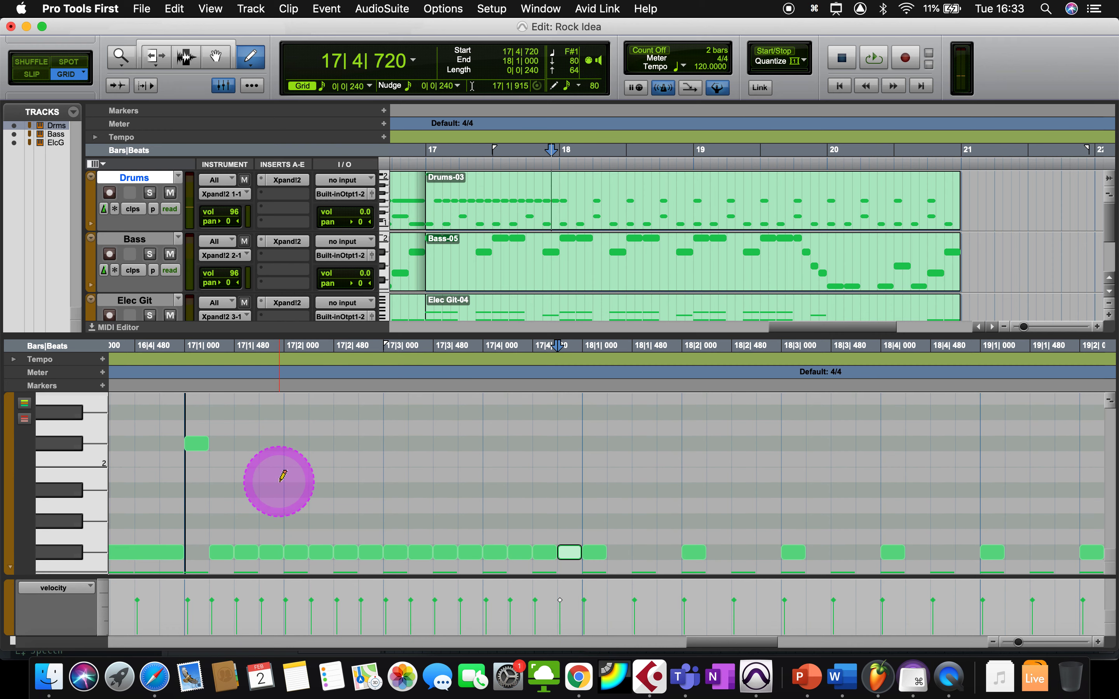
scroll(283, 476, up, 3)
scroll(280, 476, down, 7)
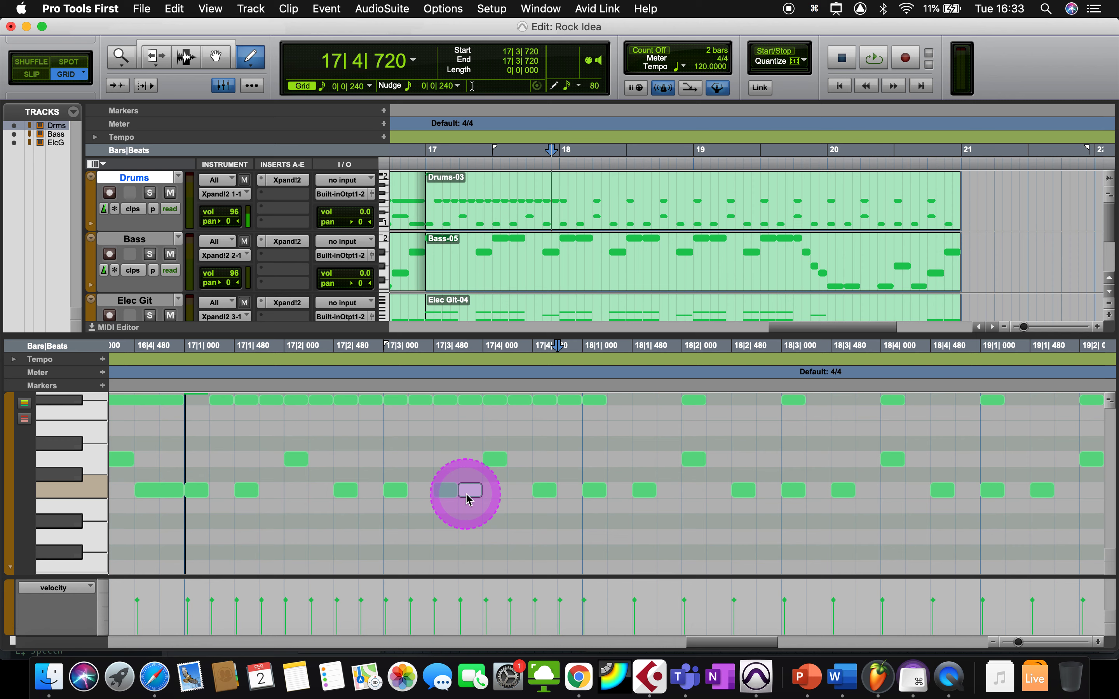
click(455, 490)
key(BackSpace)
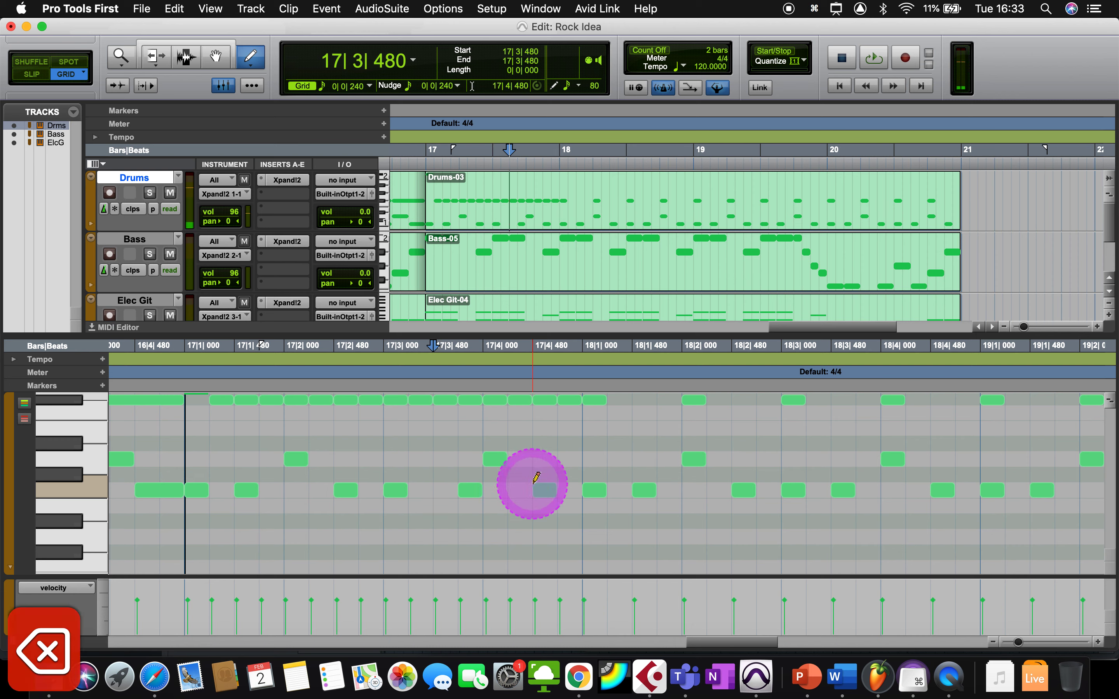
click(517, 485)
key(BackSpace)
click(519, 488)
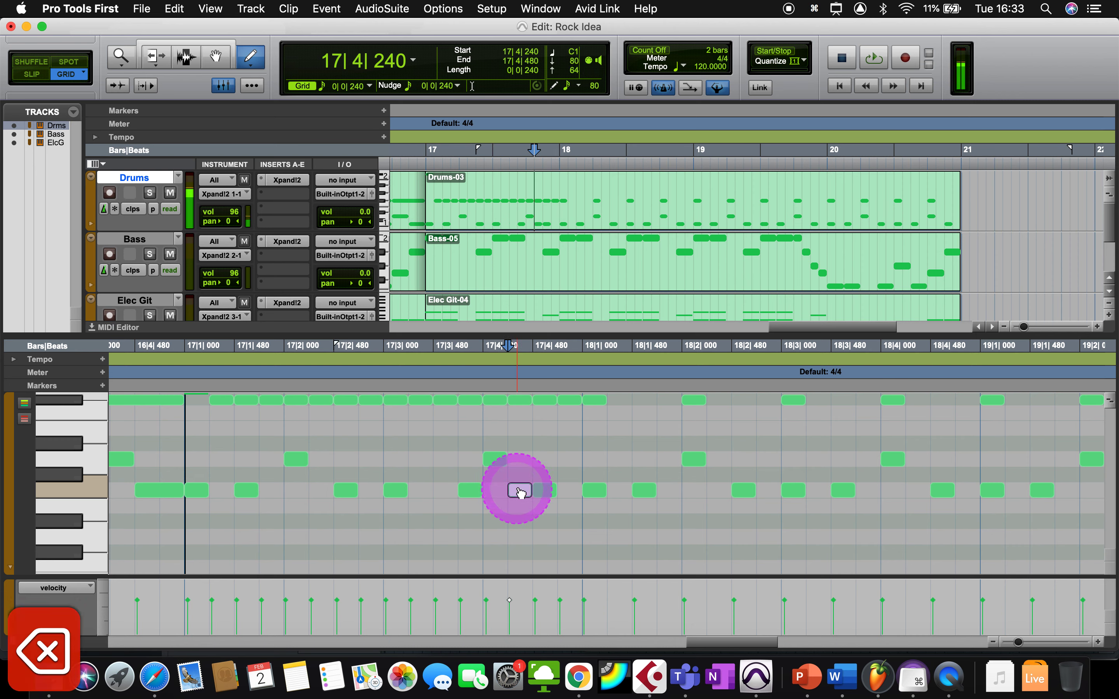
key(BackSpace)
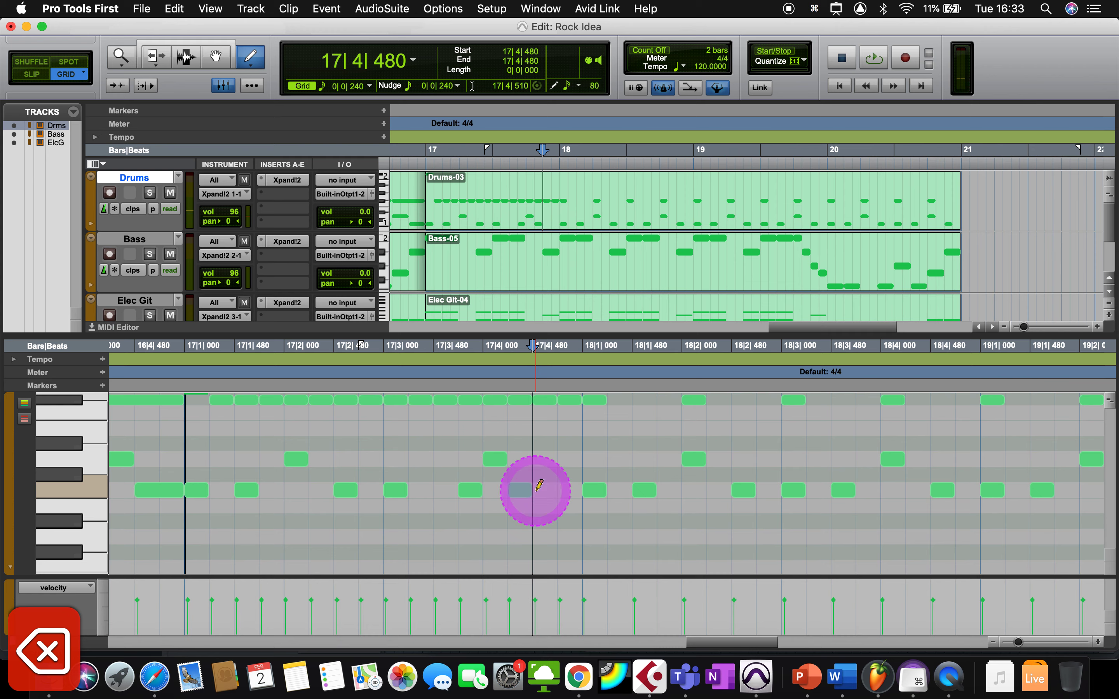
- Play the arrangement from 17|1|000 to check the new bar 17 drum pattern
click(183, 373)
key(space)
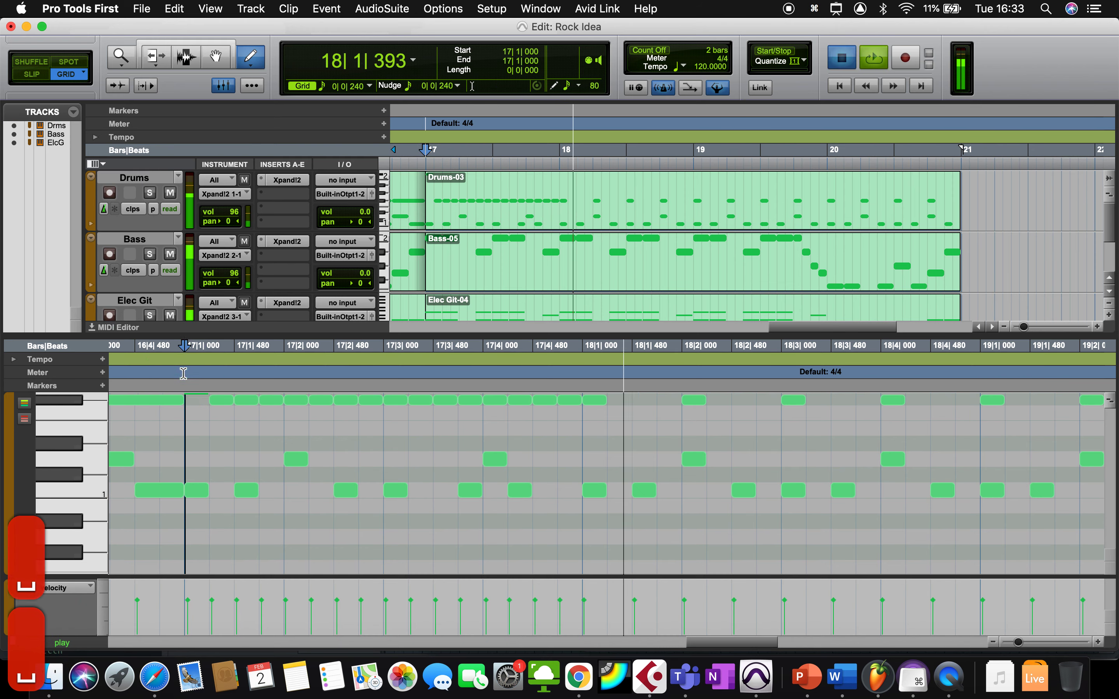
key(space)
click(282, 462)
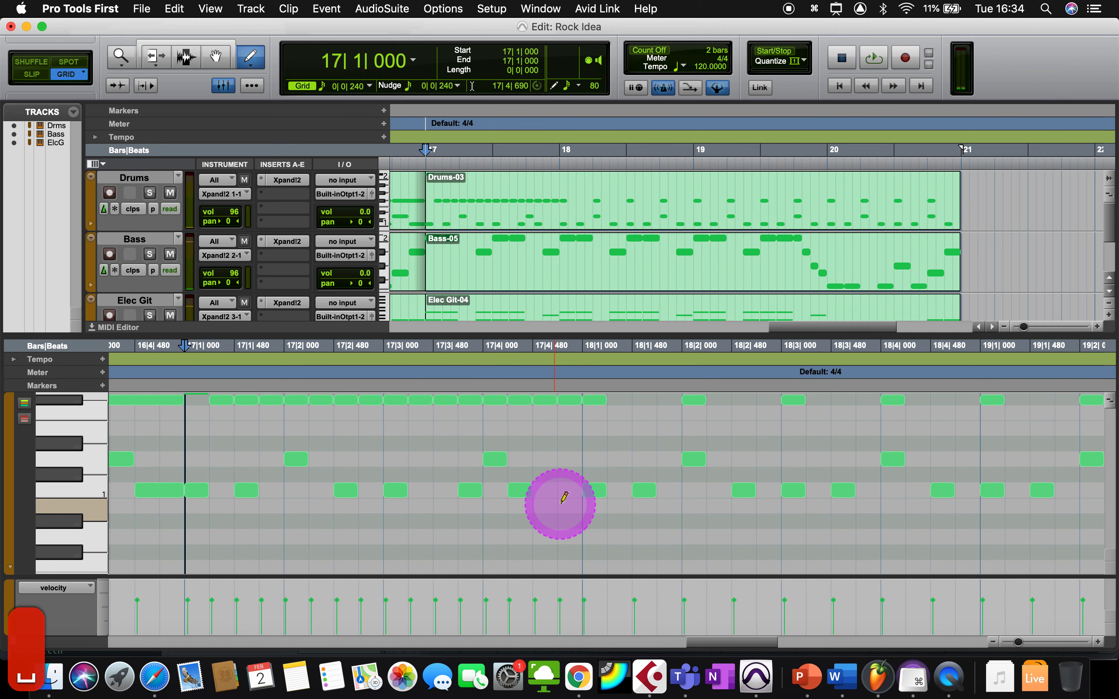
- Delete all notes in the Drums clip from 18|1|000 to the end of the clip
scroll(547, 481, up, 2)
scroll(546, 486, up, 2)
scroll(546, 486, down, 2)
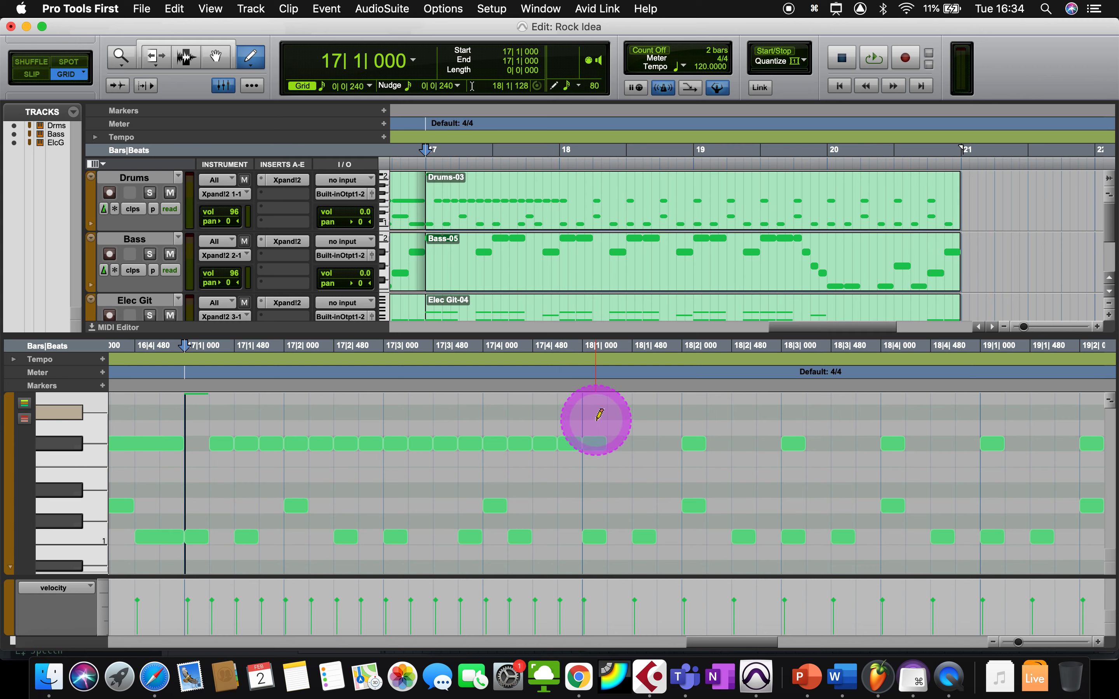
click(216, 57)
click(707, 274)
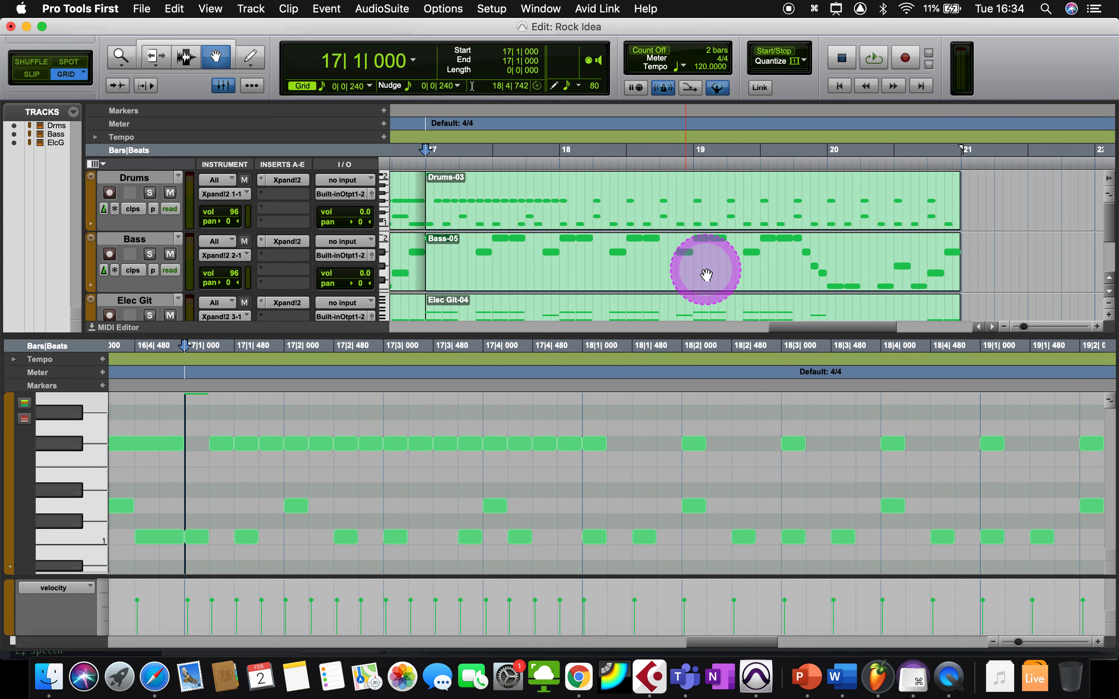
drag(589, 398, 1073, 560)
key(BackSpace)
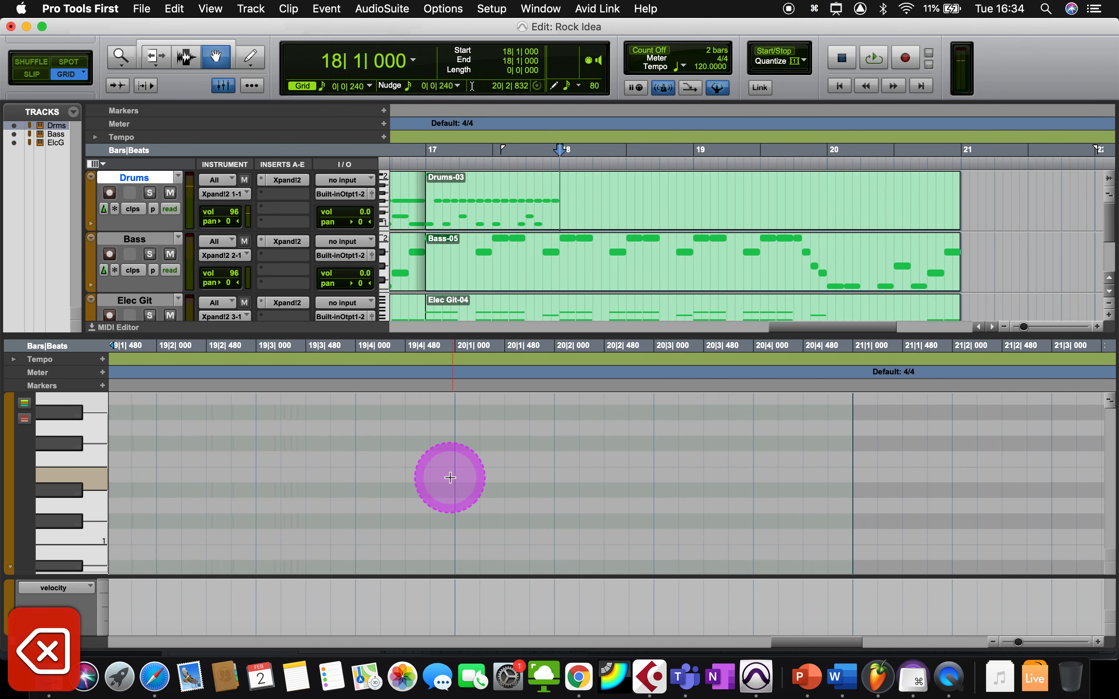
- Duplicate the F#1 and lower drum notes of bar 17 so the copies start at 18|1|000
scroll(450, 476, left, 10)
scroll(449, 477, left, 5)
scroll(450, 477, up, 1)
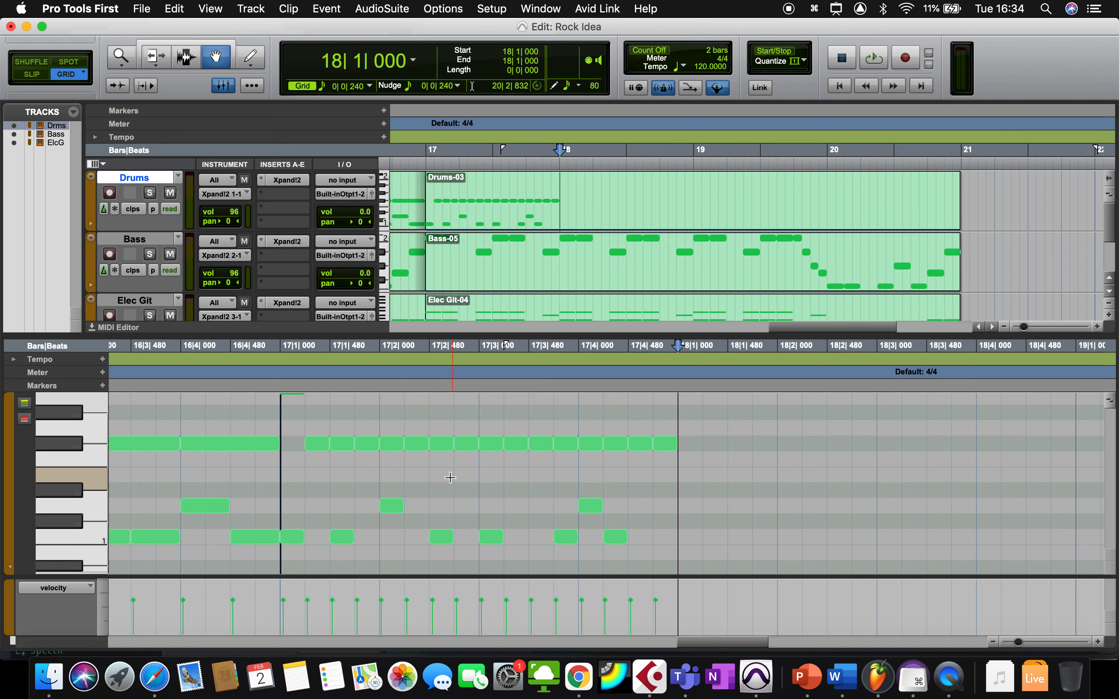
scroll(450, 477, up, 2)
scroll(450, 478, down, 1)
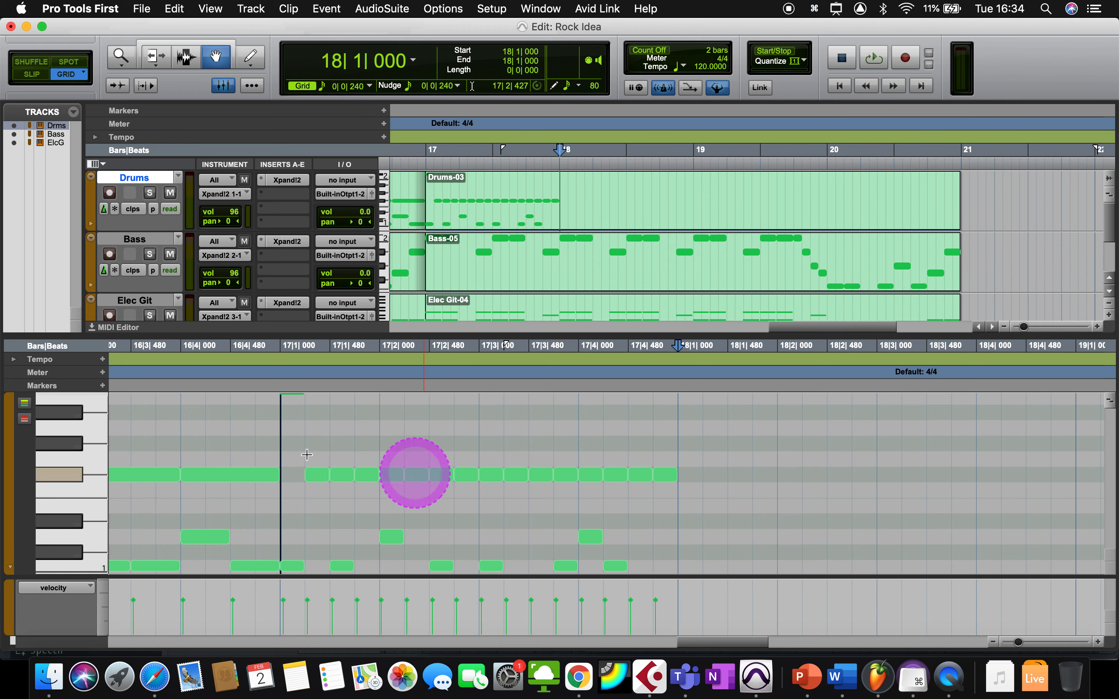
drag(285, 437, 663, 507)
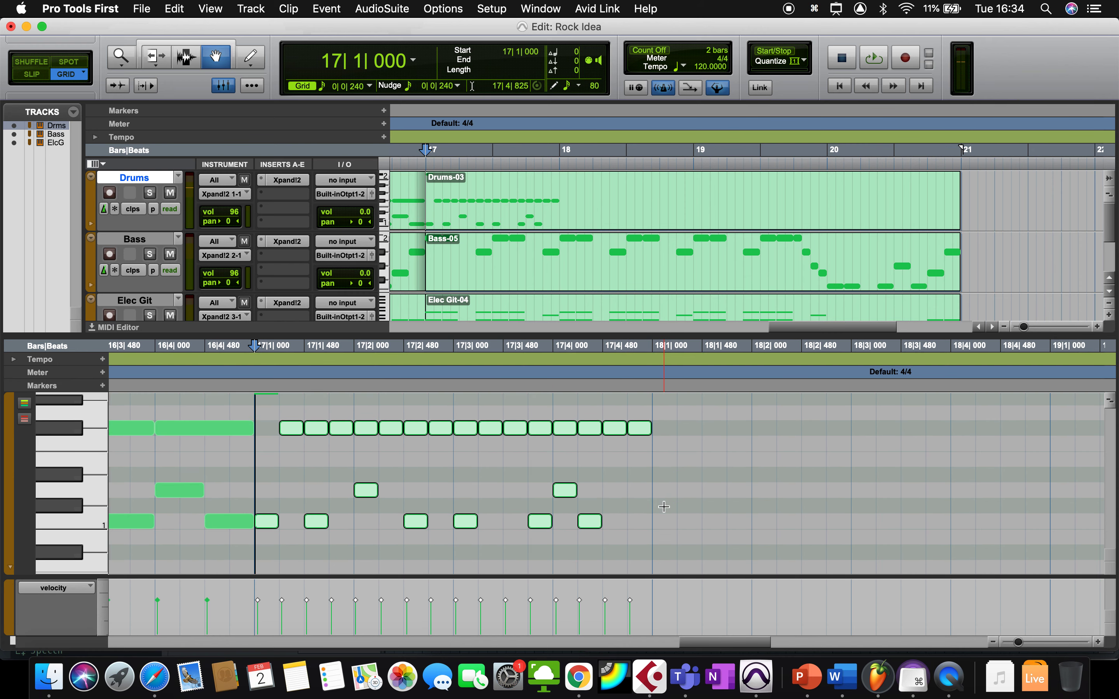
key(super+d)
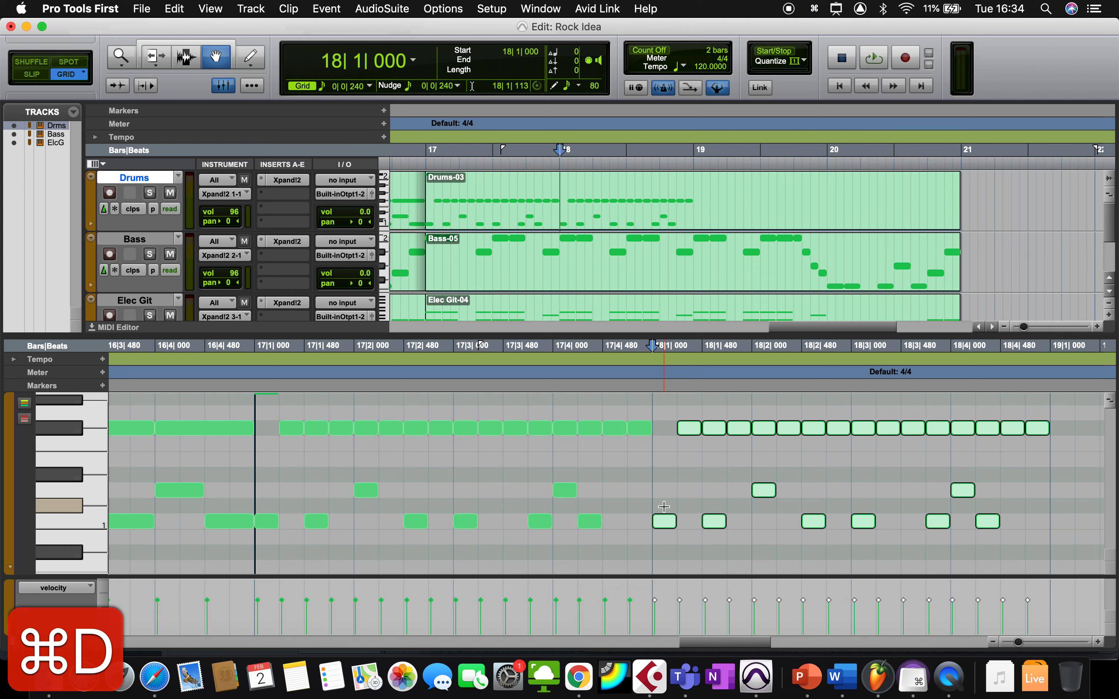
- Add a 0|0|240 F#1 note at 18|1|000 to fill the gap in the Drums clip
drag(669, 469, 665, 454)
click(664, 454)
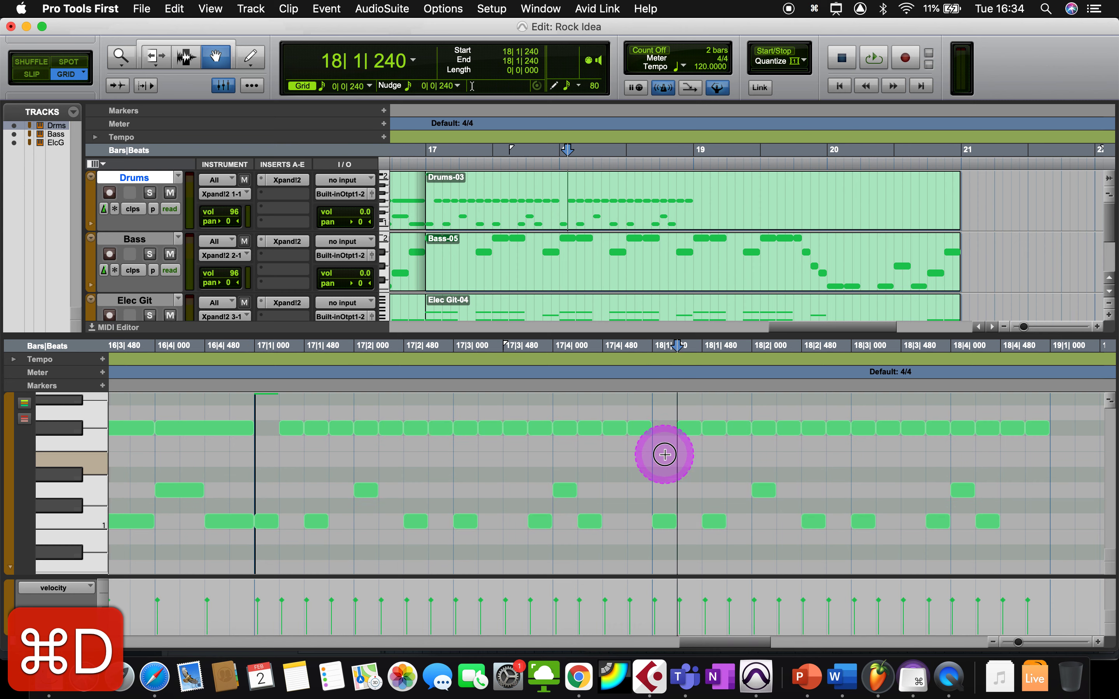
scroll(484, 434, up, 6)
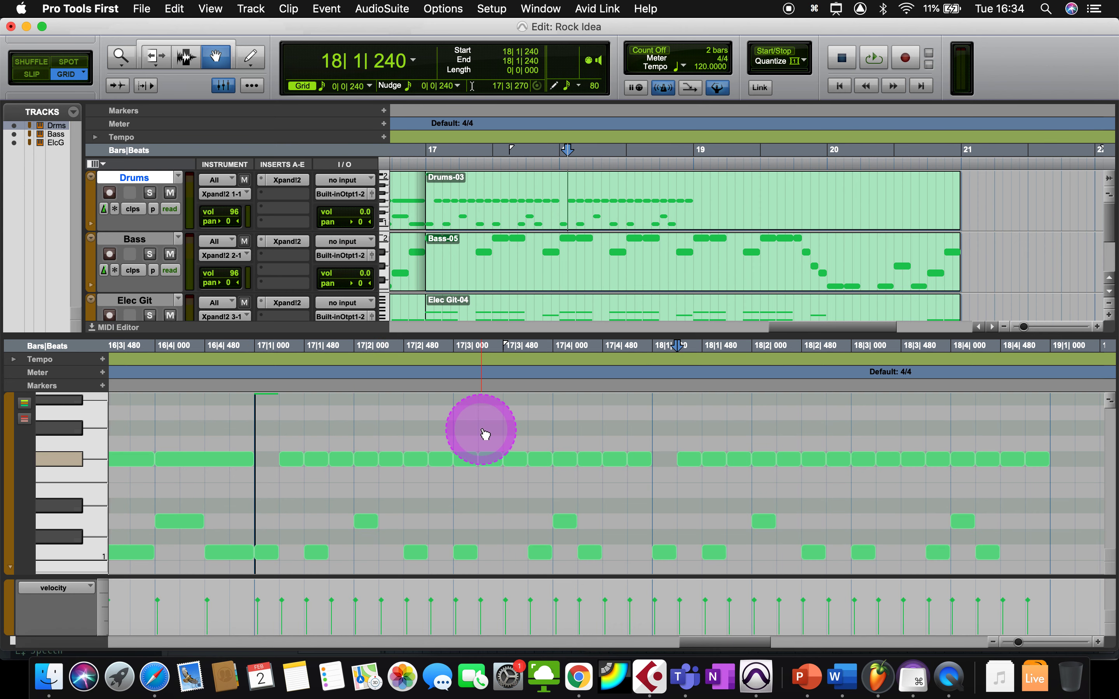
scroll(485, 434, down, 6)
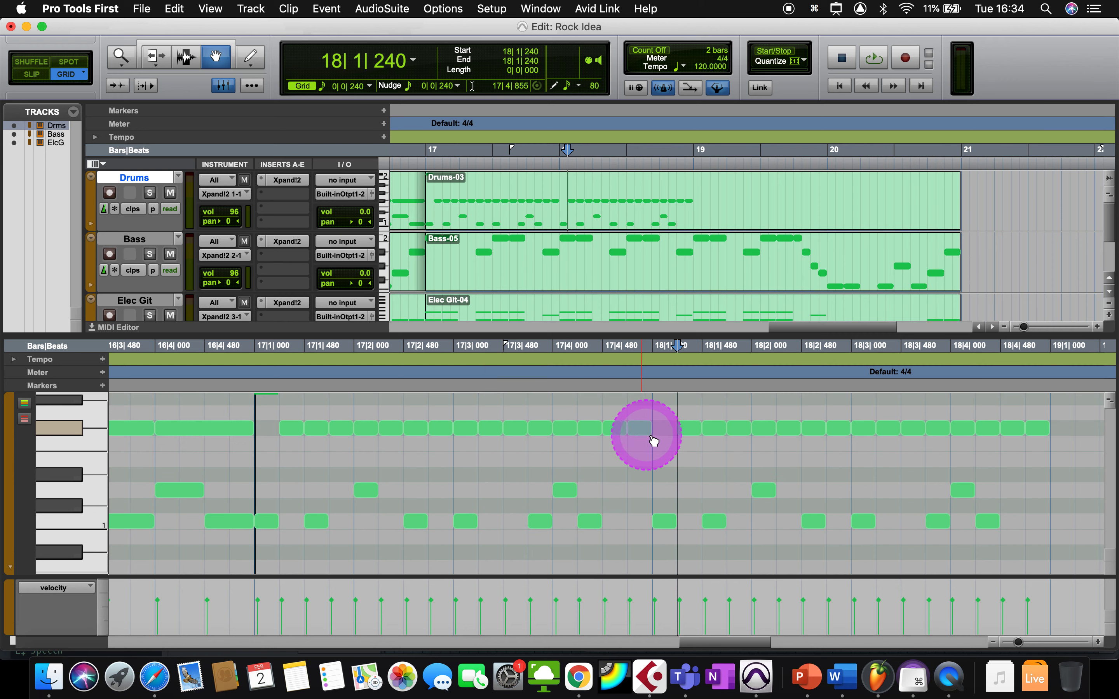
click(248, 61)
click(662, 428)
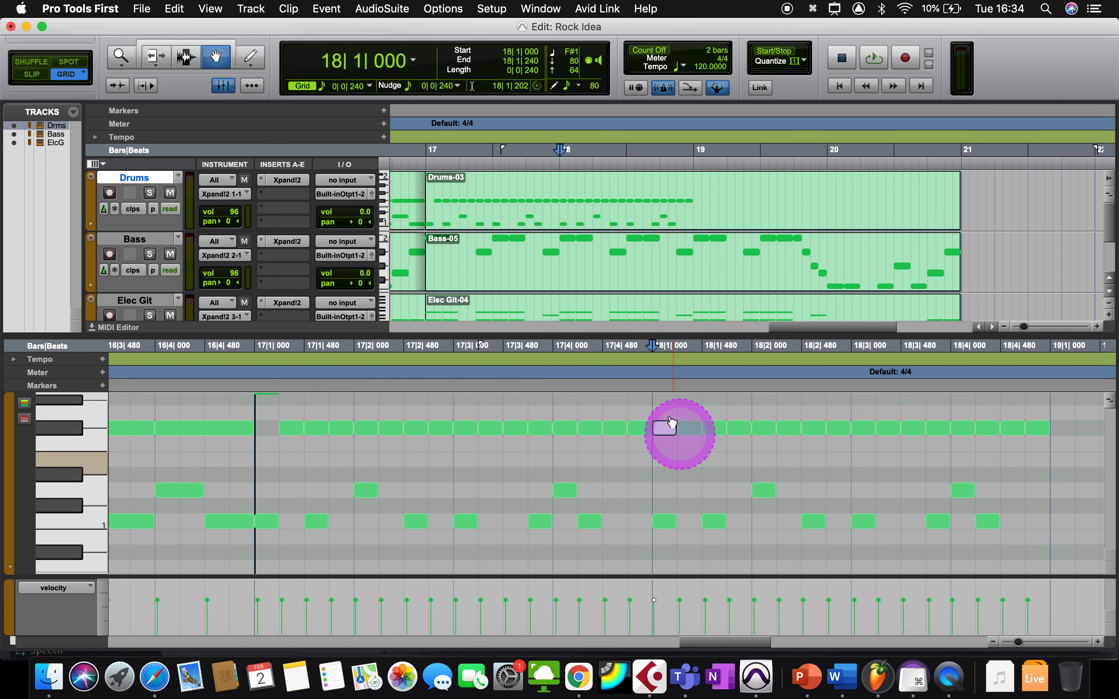
- Duplicate the bar 18 drum notes twice to fill bars 19 and 20 of the Drums clip
drag(659, 402, 1016, 567)
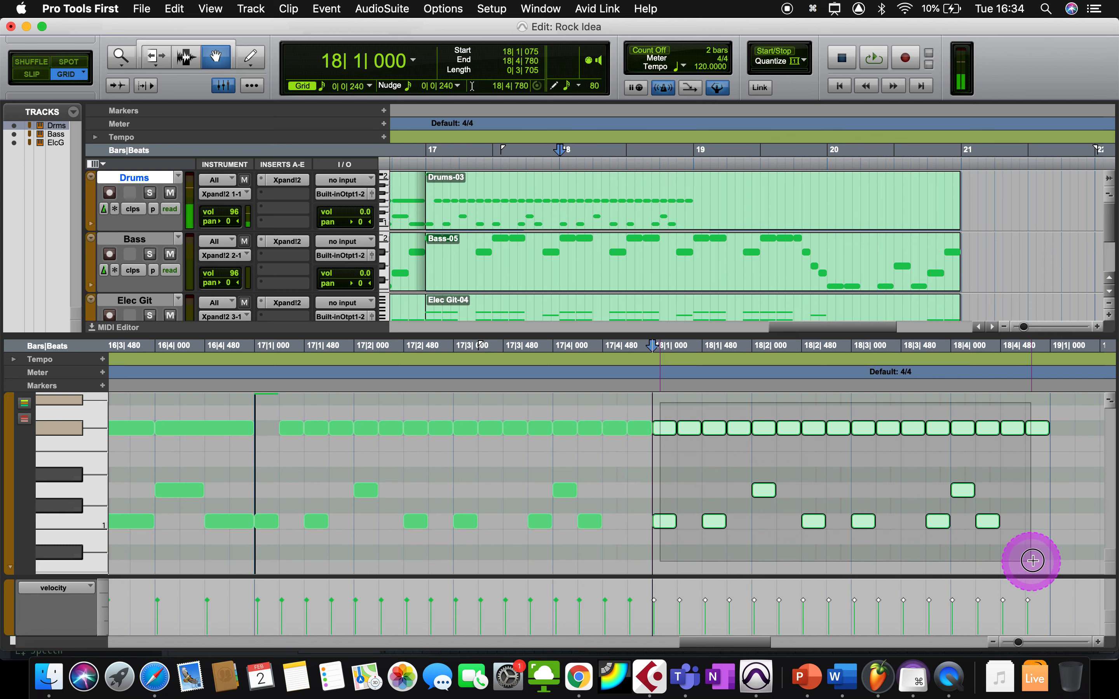
key(super+d)
key(super+d)
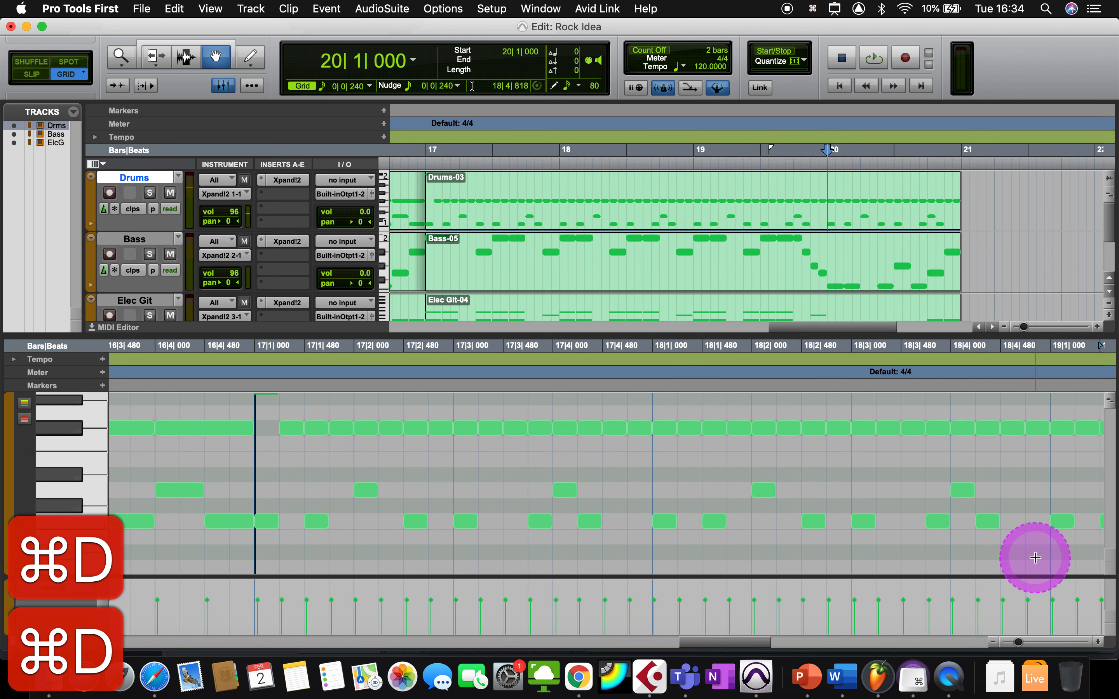
- Solo the Drums track and play from 17|1|000 to check the duplicated drum pattern
click(425, 150)
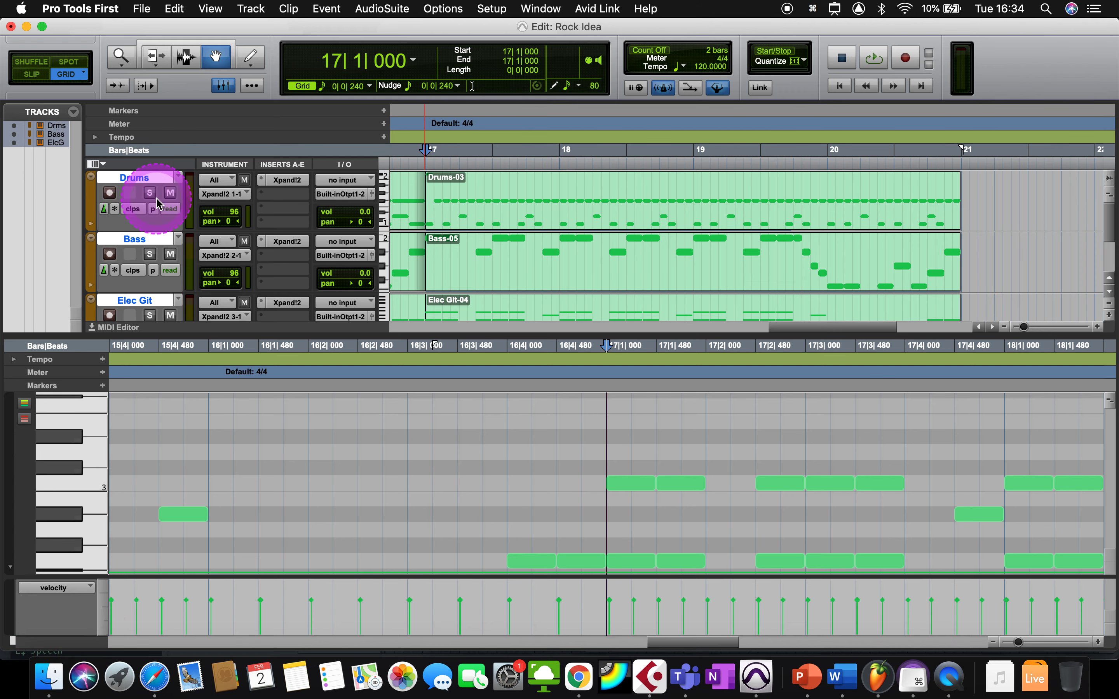
key(space)
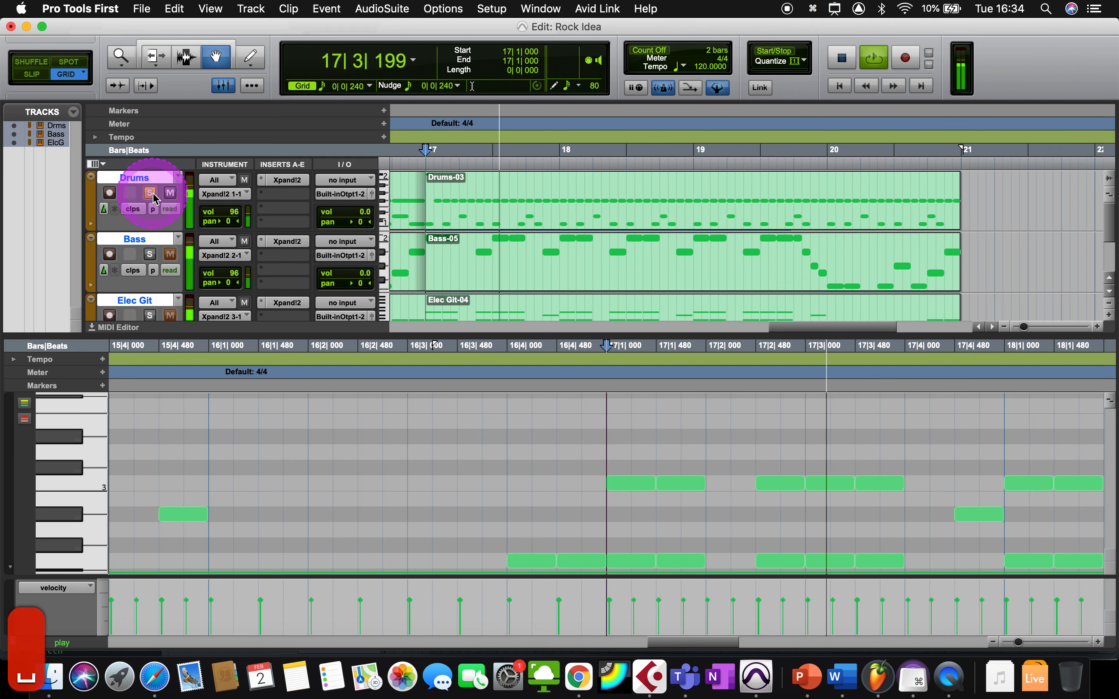
scroll(550, 470, down, 1)
scroll(550, 469, right, 1)
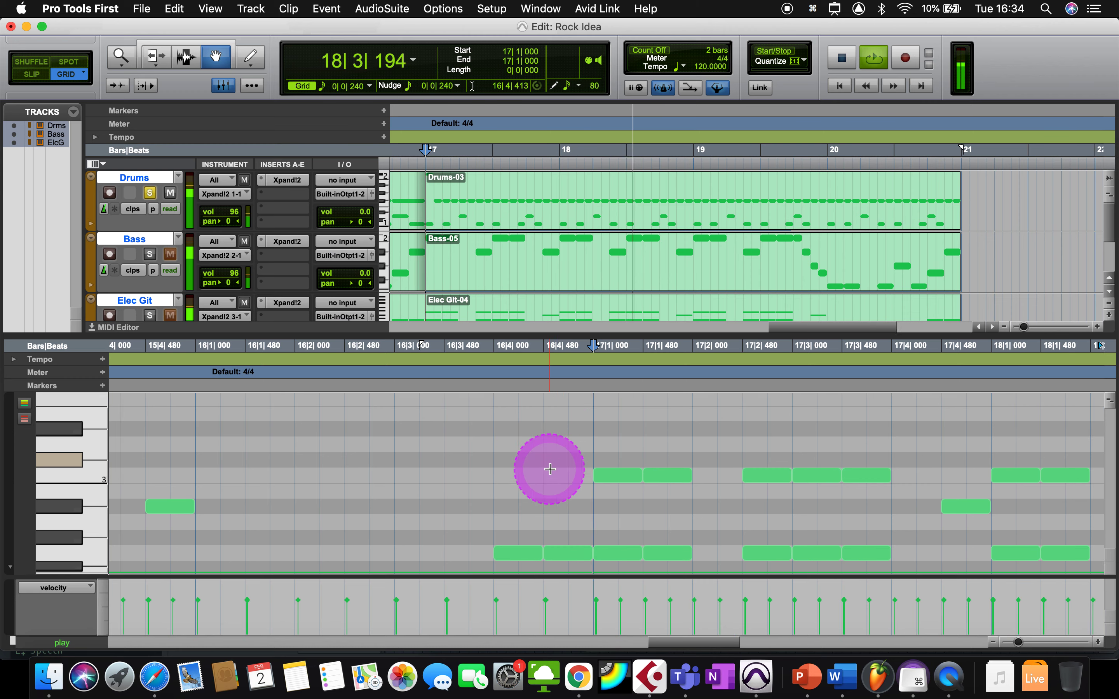
scroll(550, 469, down, 2)
scroll(550, 470, right, 3)
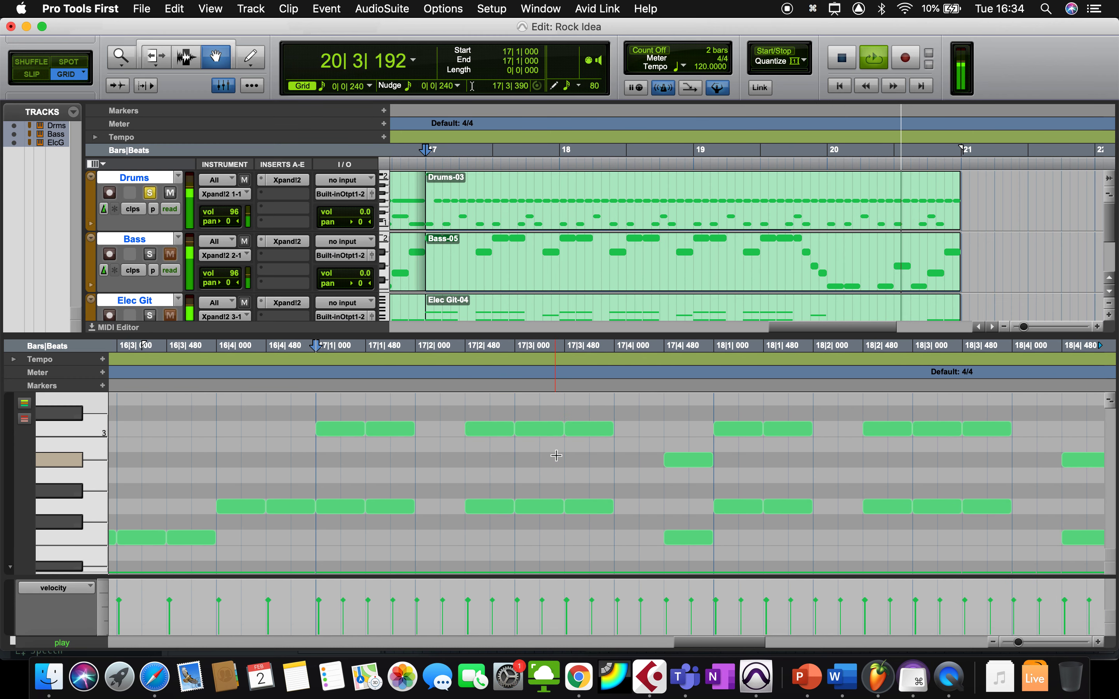
key(space)
- Move the F#1 notes at 17|2|000, 17|3|000 and 17|4|000 in the Drums clip up to C#2
scroll(430, 423, up, 3)
scroll(430, 423, left, 3)
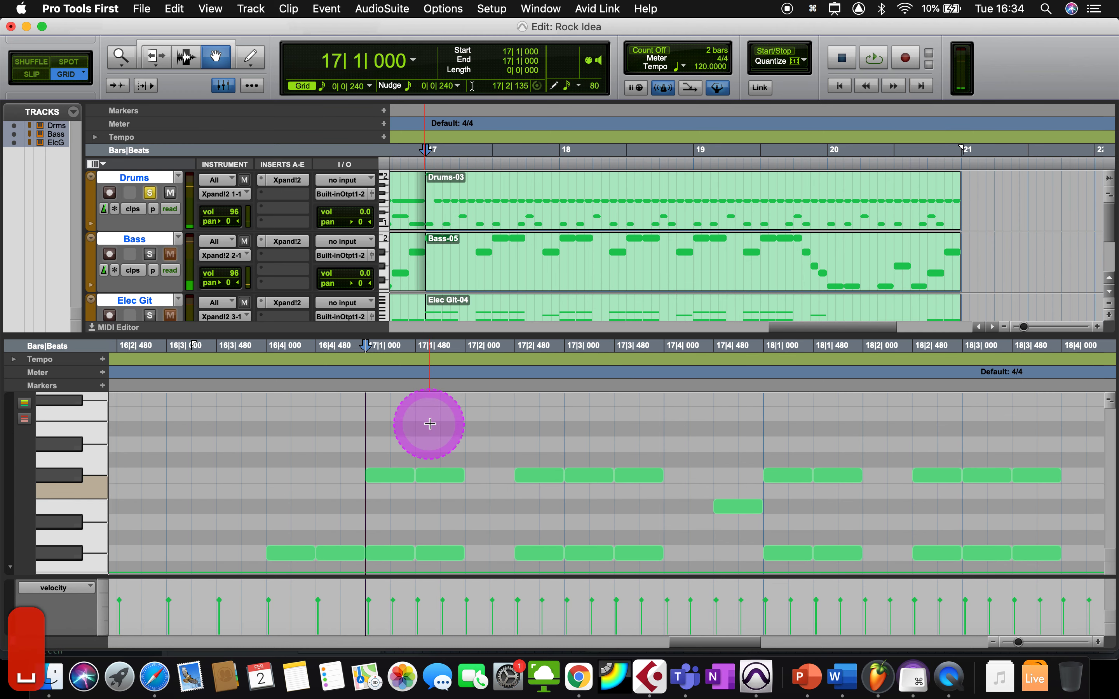
scroll(430, 423, down, 5)
scroll(430, 424, down, 5)
scroll(429, 424, right, 5)
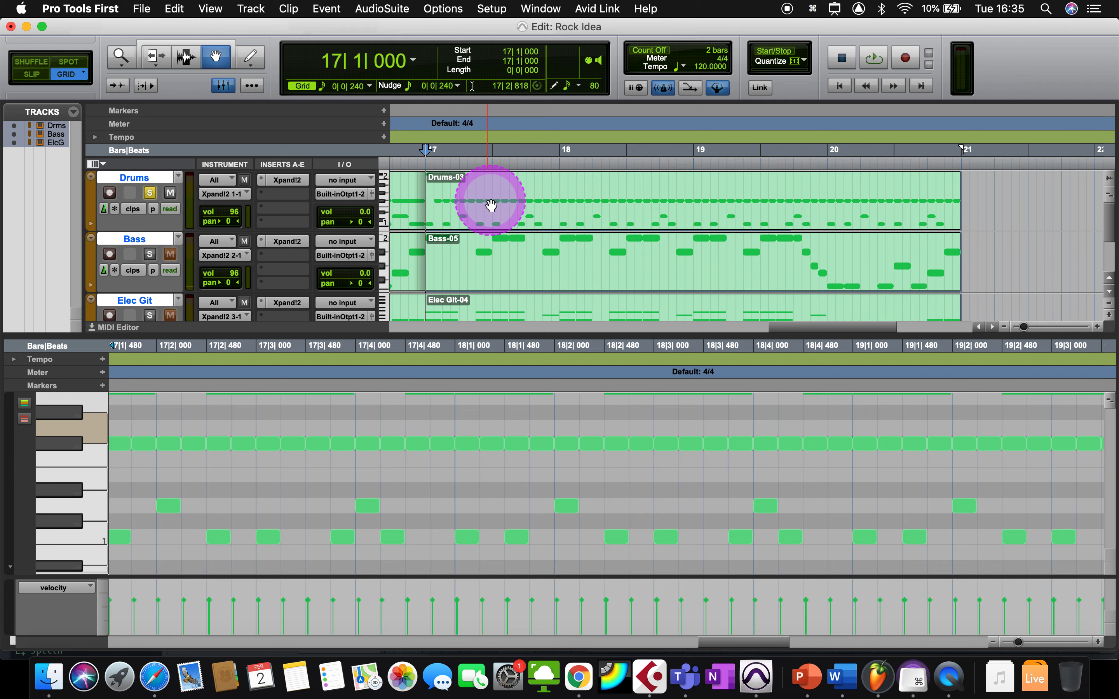
click(516, 203)
click(455, 514)
scroll(460, 520, down, 2)
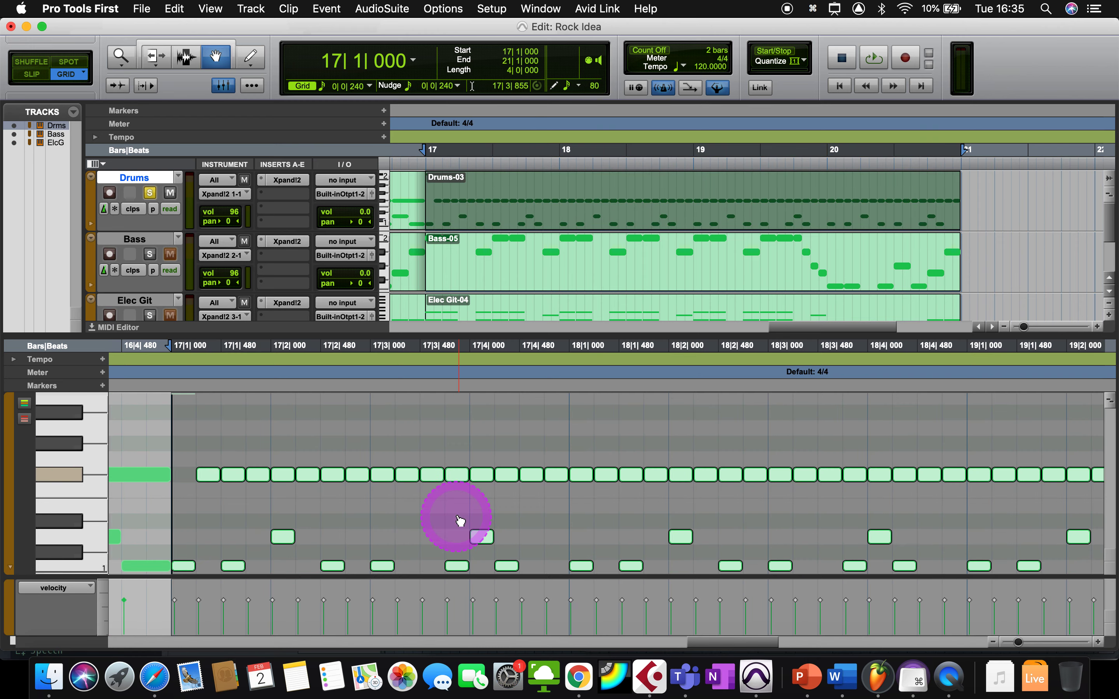
scroll(460, 520, up, 2)
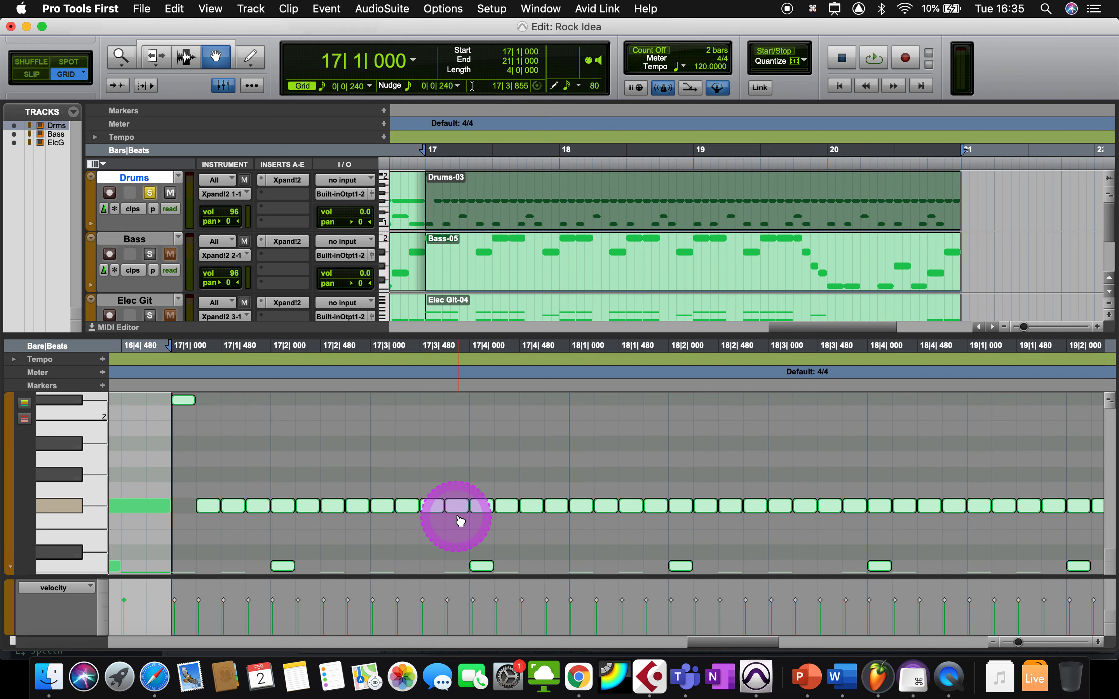
click(282, 505)
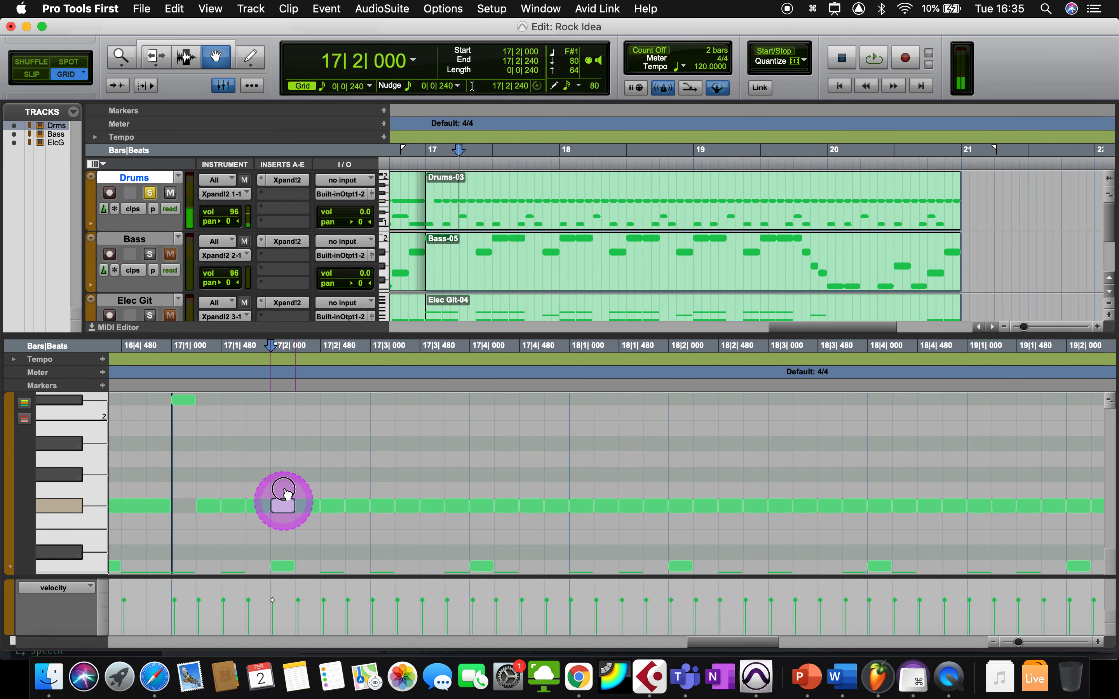
drag(284, 493, 282, 399)
click(387, 510)
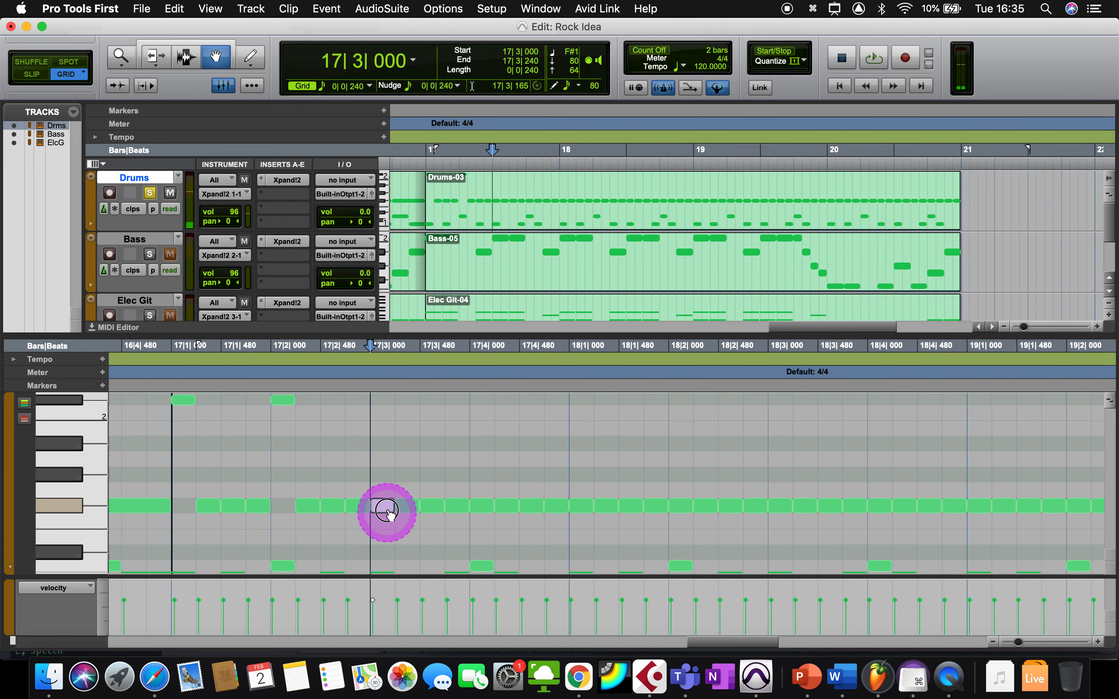
drag(387, 513, 395, 415)
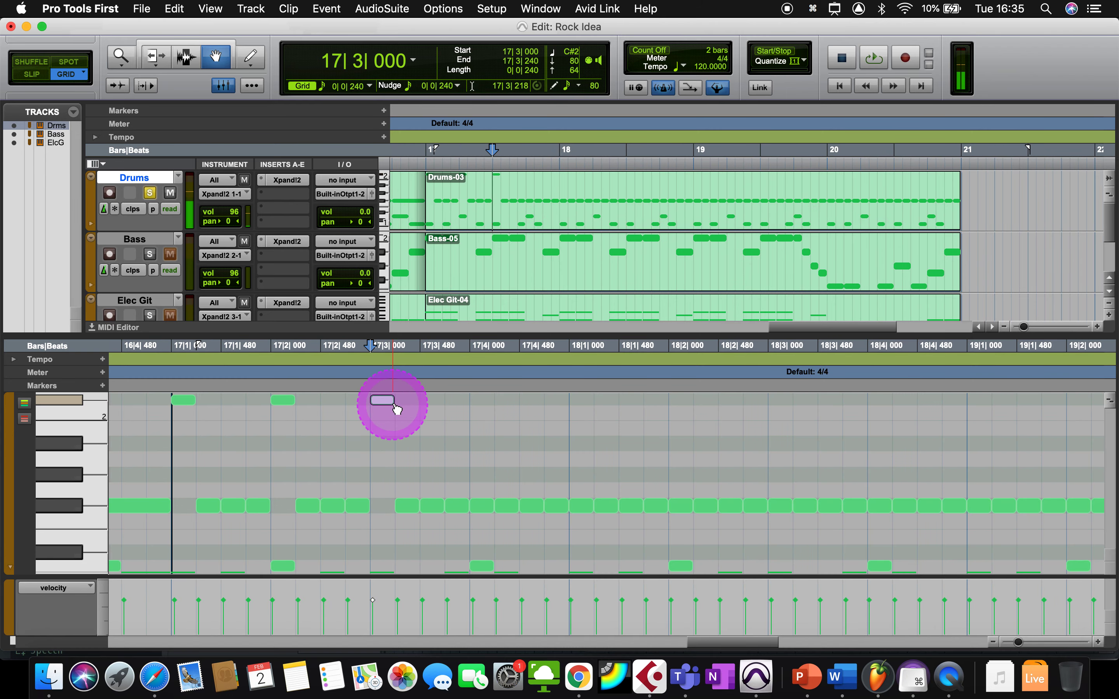
click(493, 511)
drag(490, 511, 483, 399)
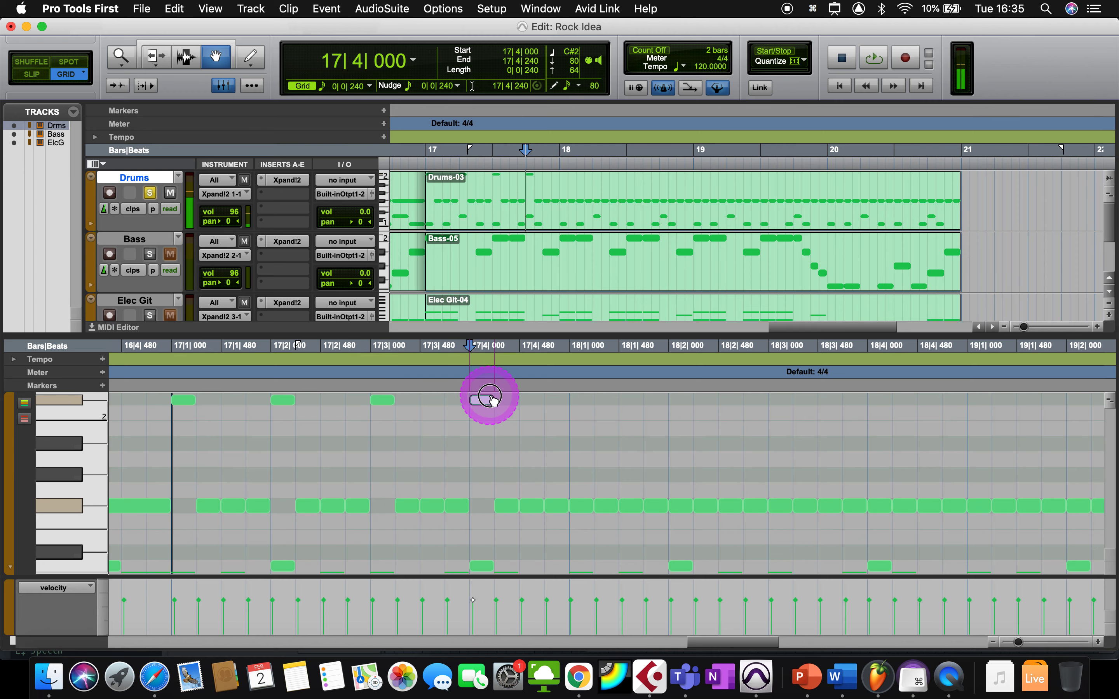
- Play the soloed drums from 17|1|000 to hear the C#2 notes on every beat of bar 17
click(430, 119)
click(424, 156)
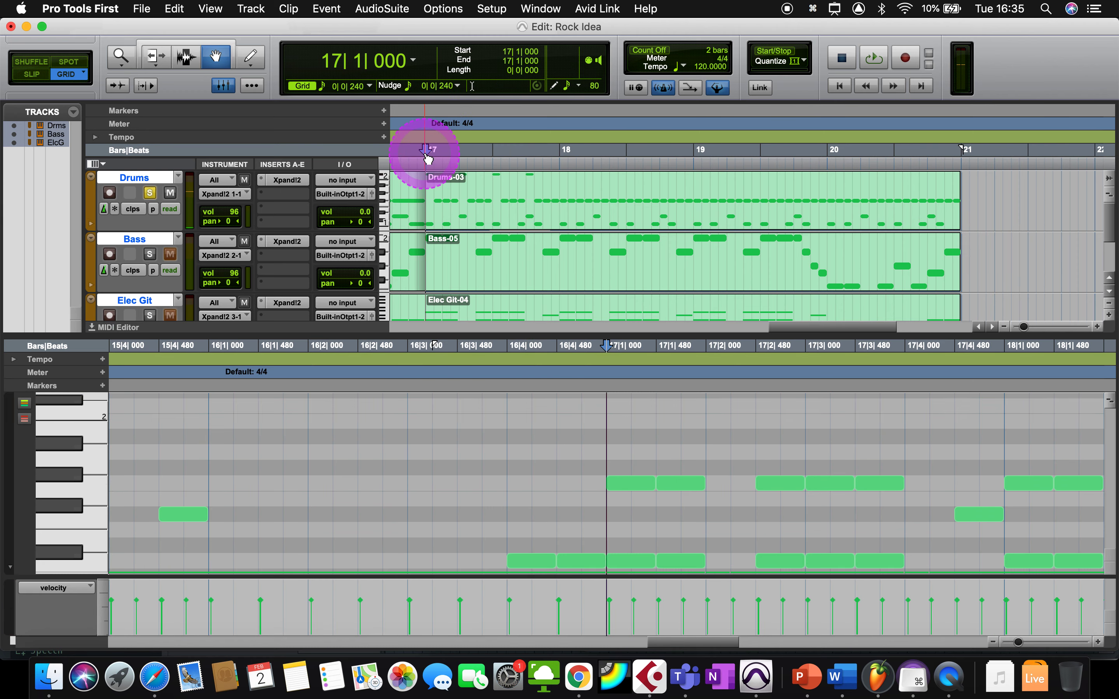
key(space)
click(482, 267)
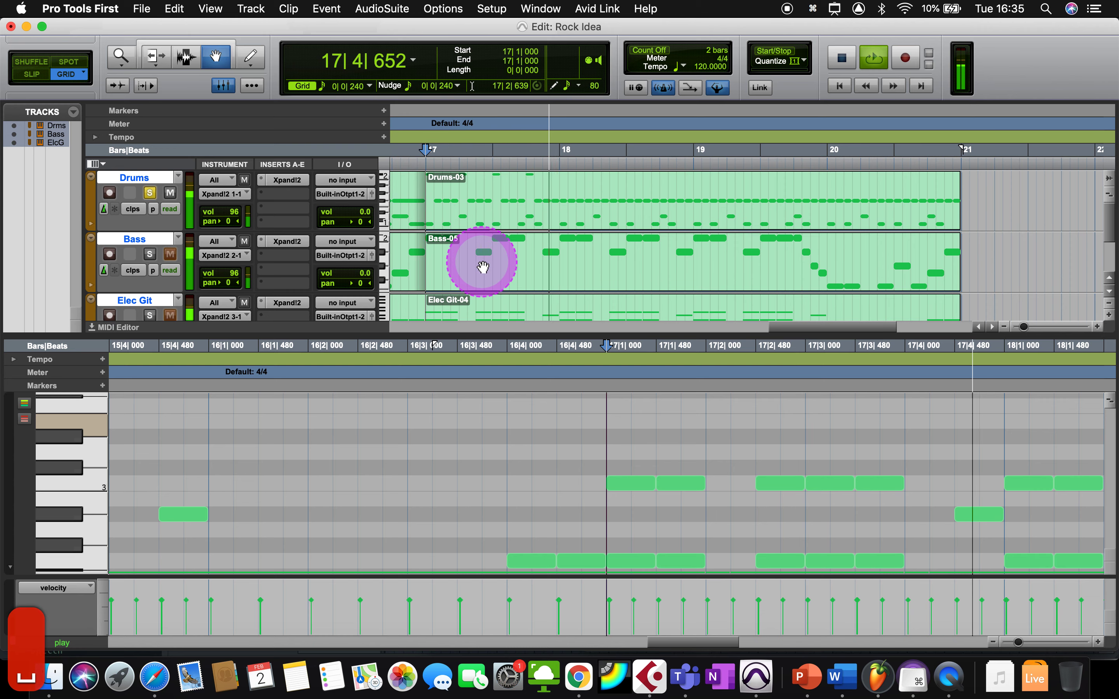
key(space)
- Transpose the C#2 notes on beats 2, 3 and 4 of bar 17 back down to F#1
click(515, 217)
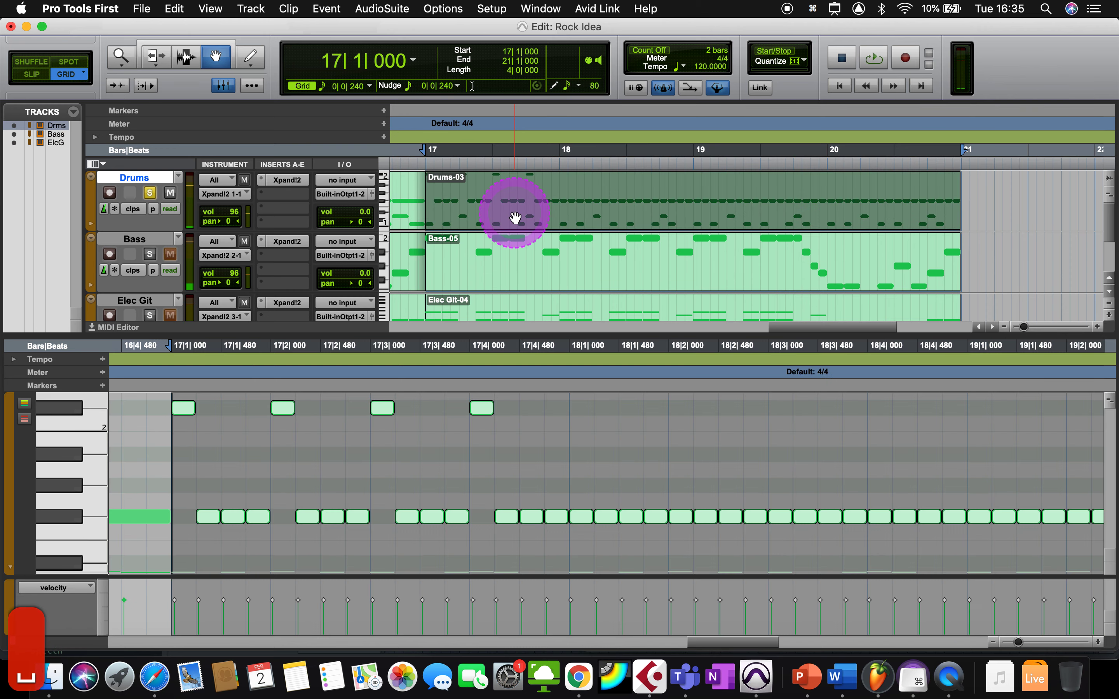
click(486, 411)
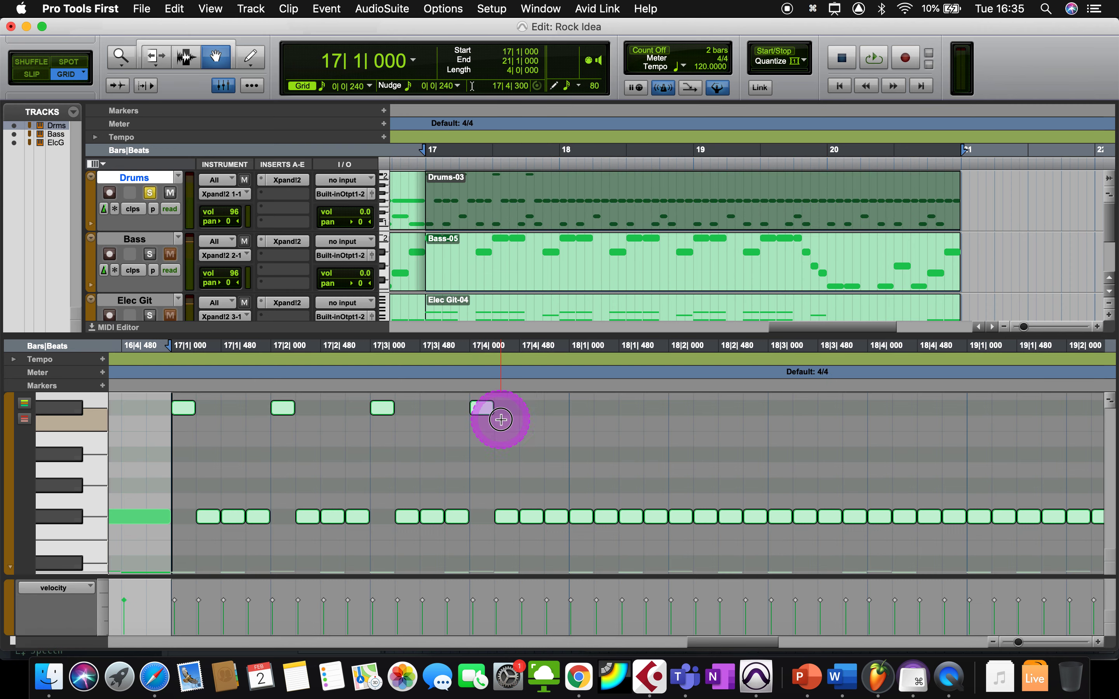
drag(501, 420, 253, 484)
scroll(254, 485, down, 1)
scroll(254, 484, down, 6)
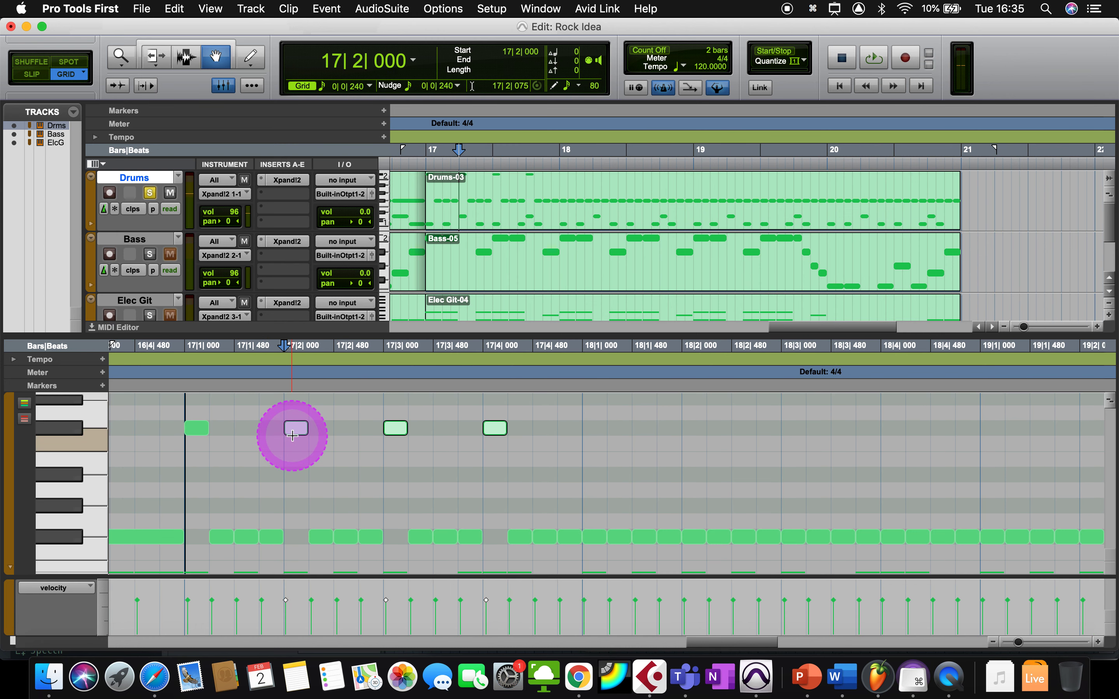
key(Down)
key(Down)
key(Down)
key(Down)
key(Down)
key(Down)
key(Down)
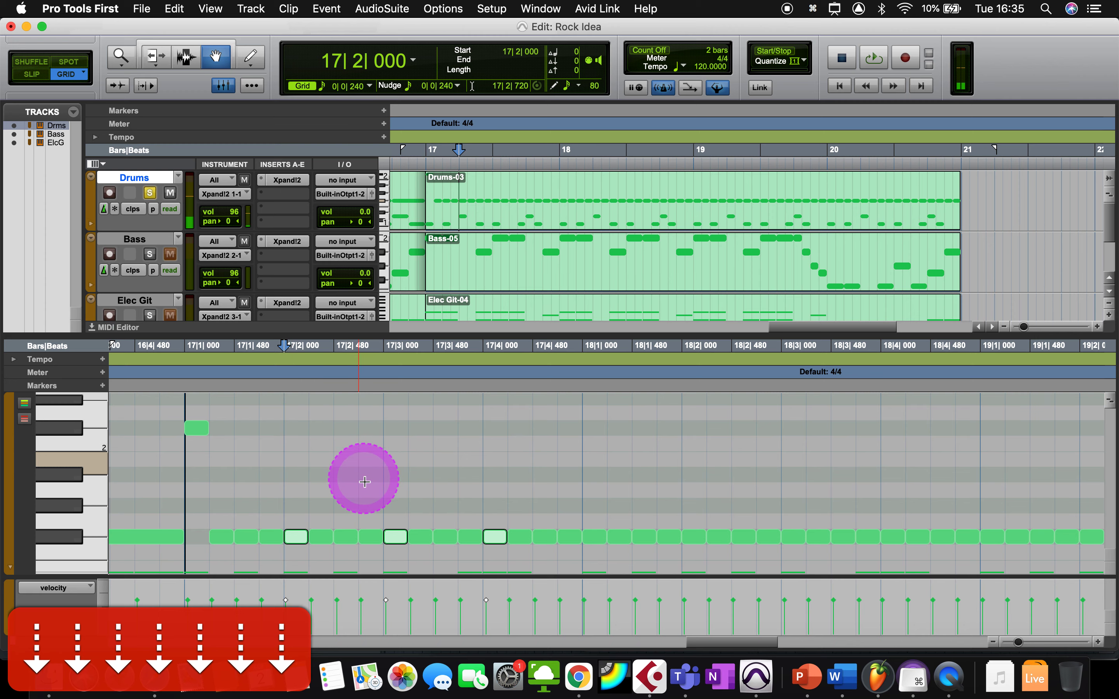
- Move the D1 note at 18|4|000 to 18|3|480 and add a 0|0|240 D1 note at 18|4|480
scroll(362, 479, down, 6)
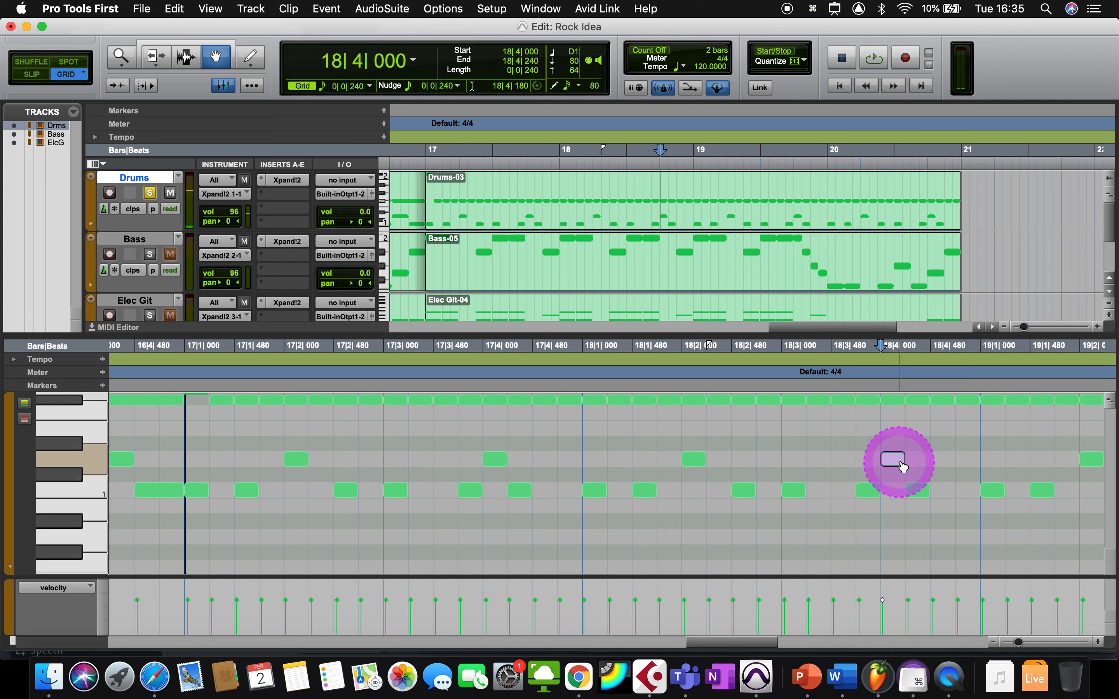
drag(897, 462, 842, 460)
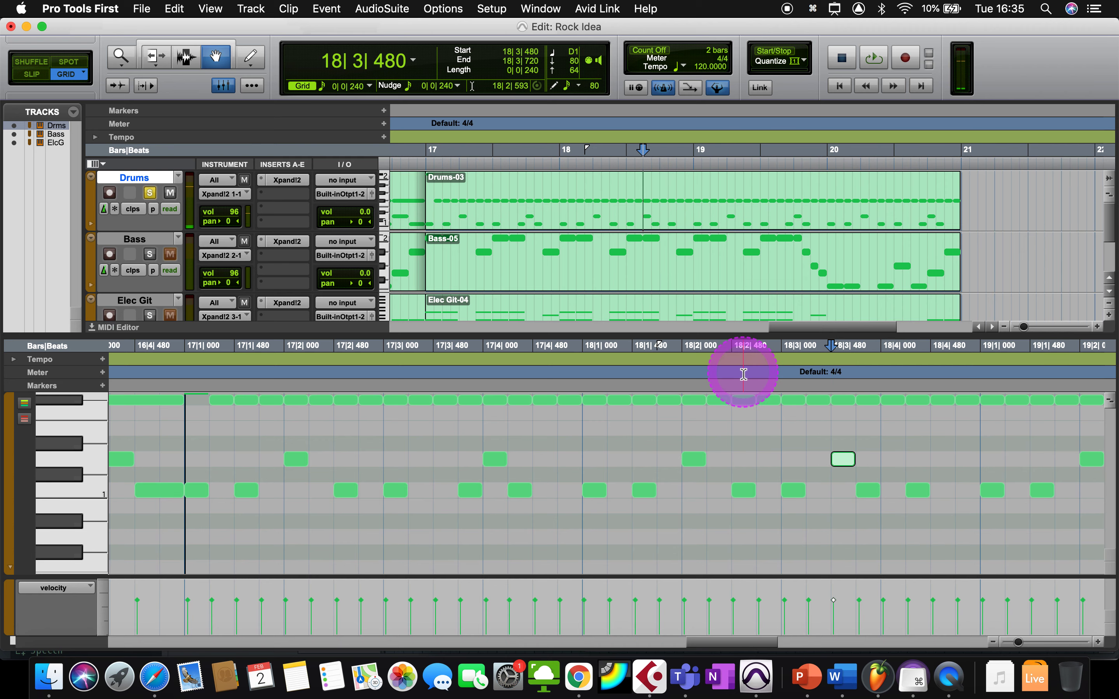
click(250, 57)
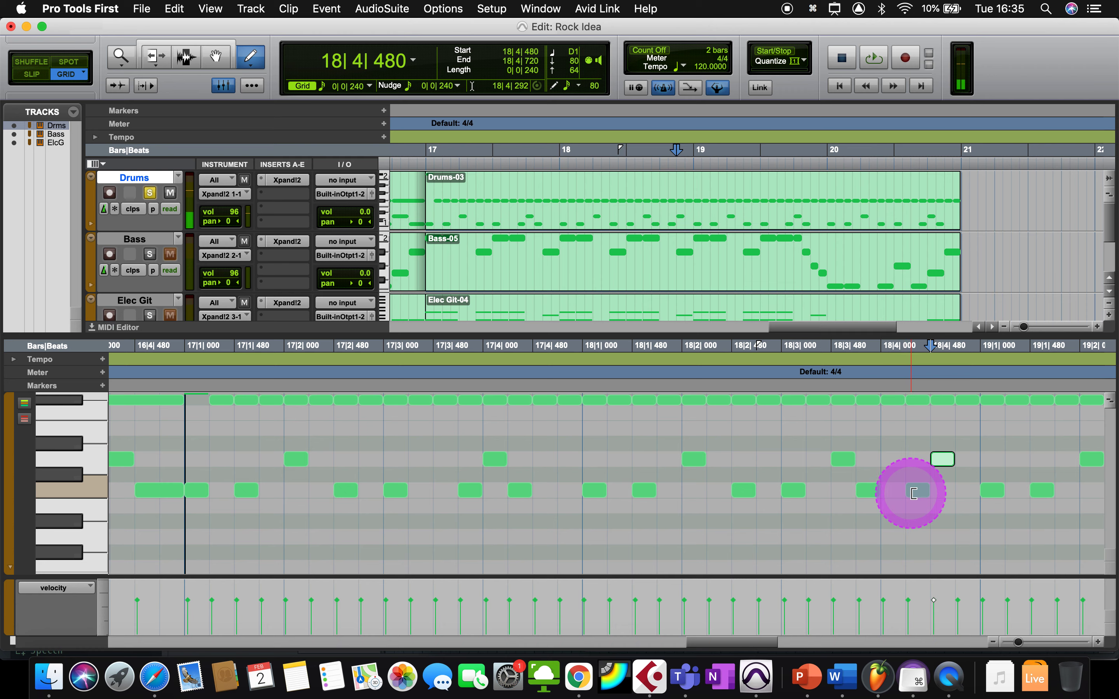
click(215, 57)
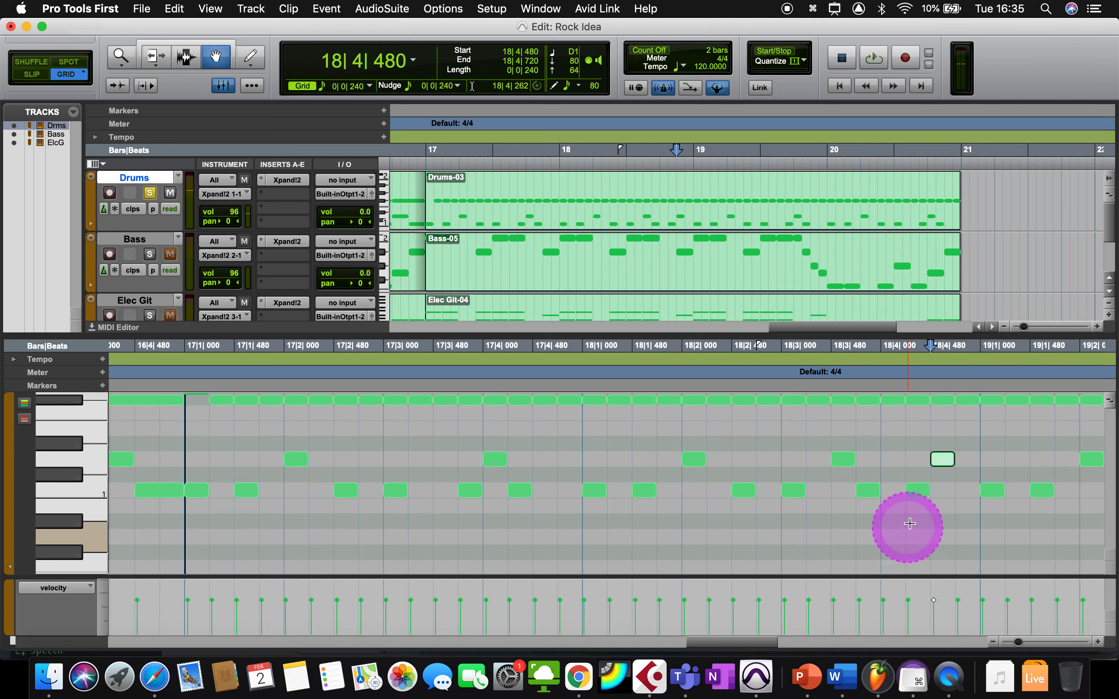
- Move the C1 note at 18|3|720 to 18|4|000 and play from 18|1|000 to check the variation
click(916, 495)
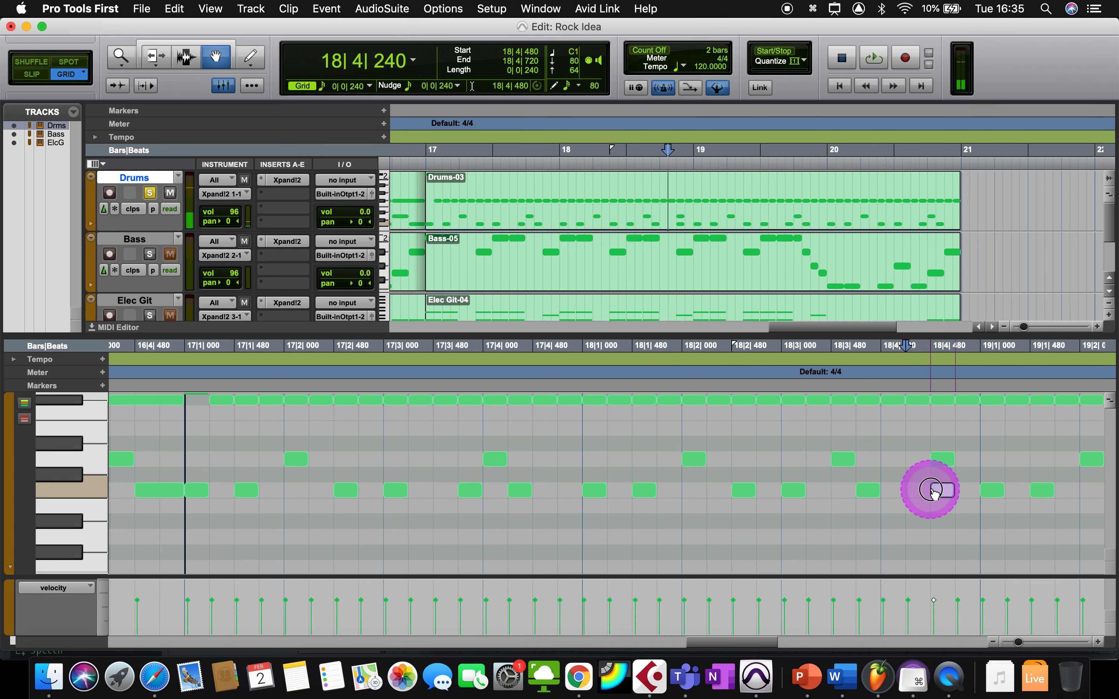
drag(892, 495, 917, 494)
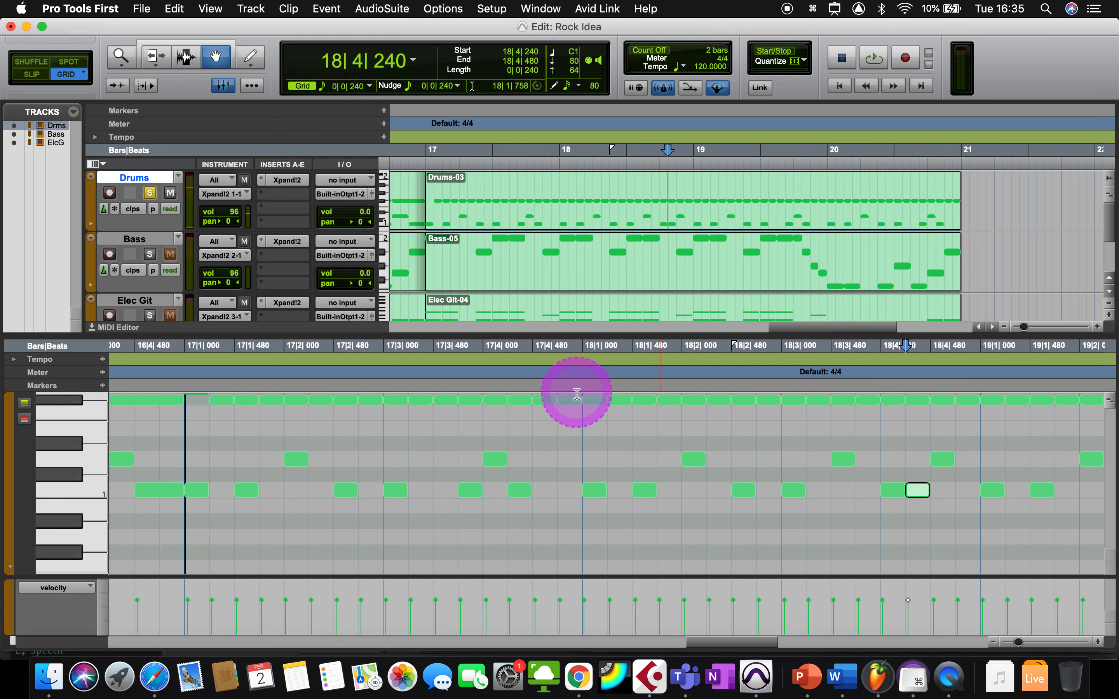
key(space)
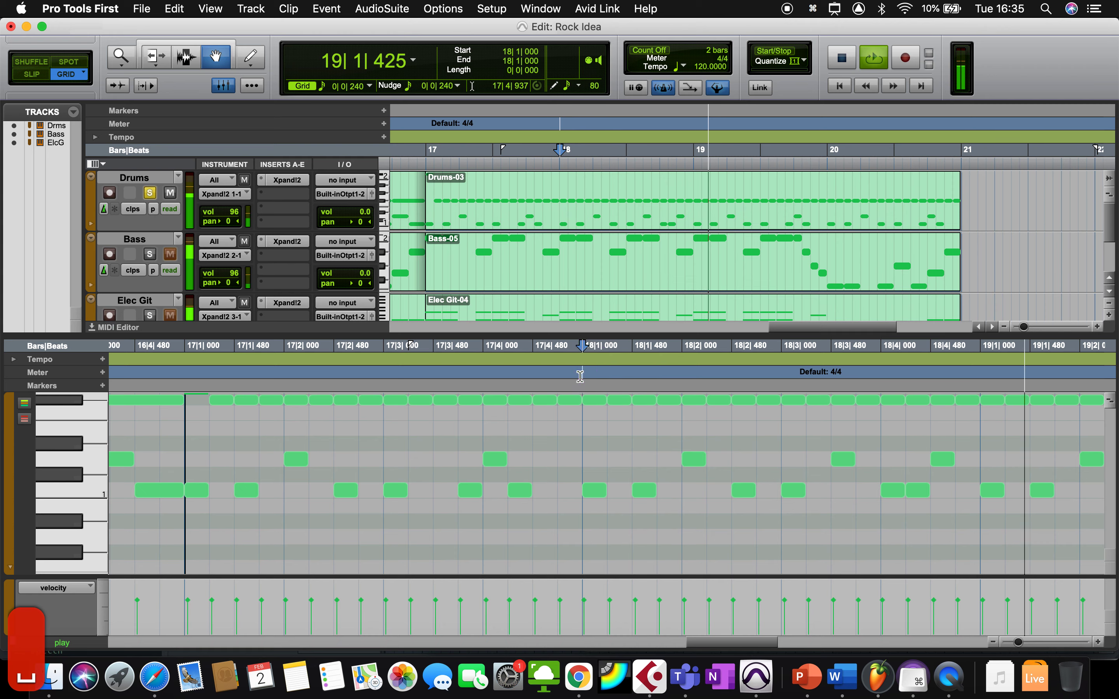
key(space)
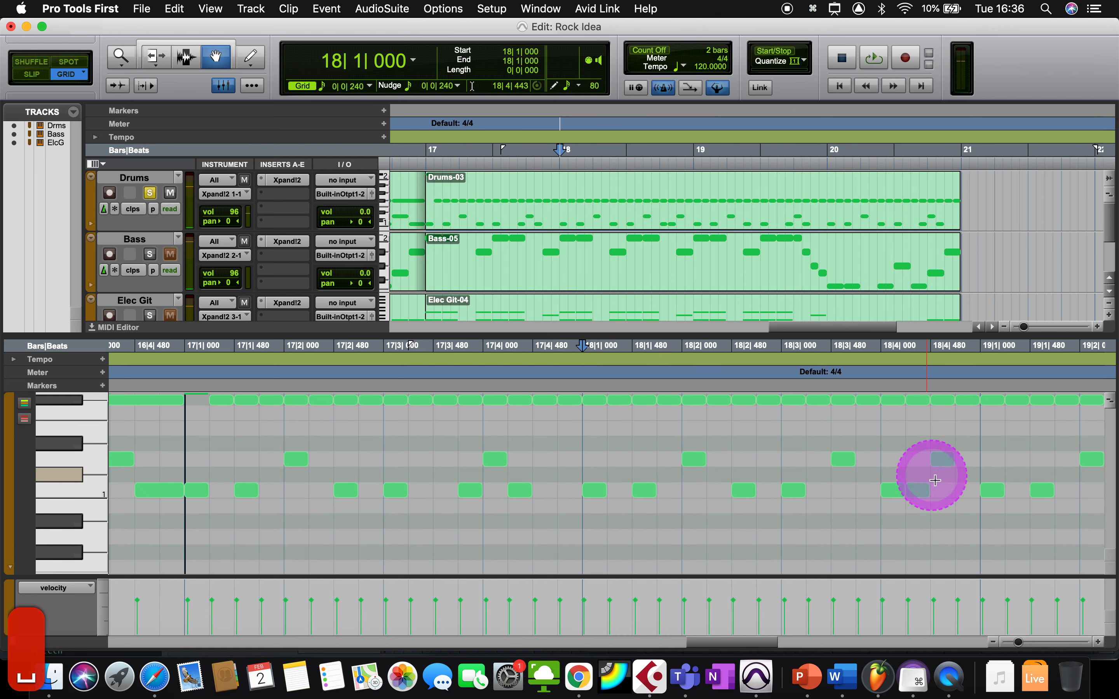
- Delete the C1 note at 18|4|240 in the Drums clip
click(916, 491)
key(BackSpace)
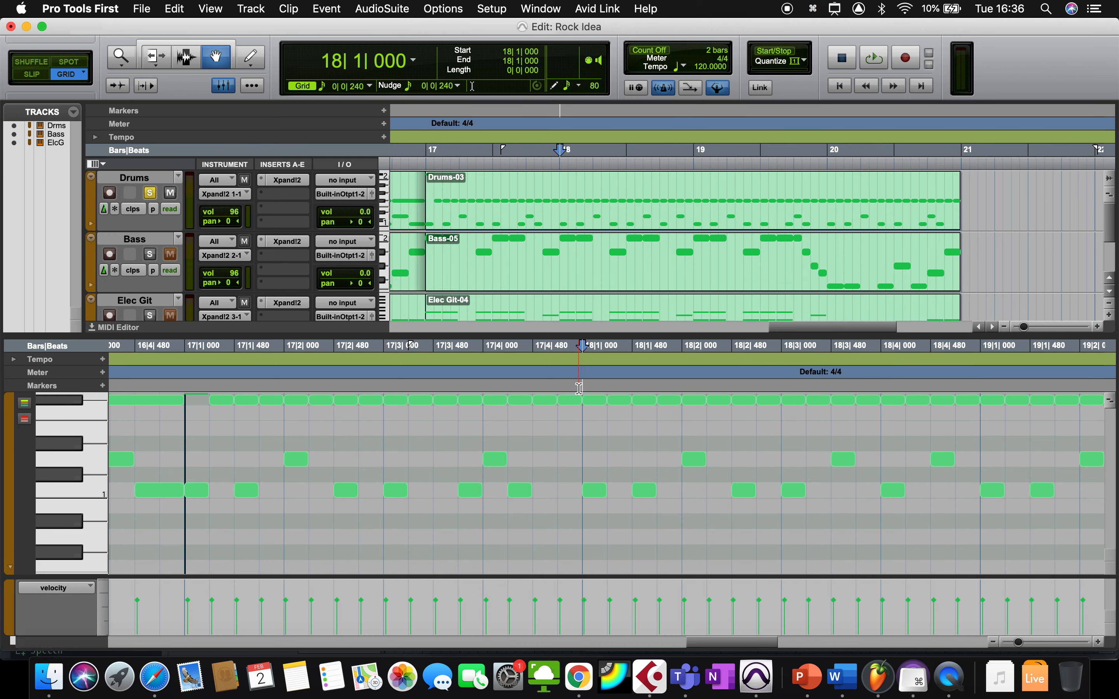
click(690, 471)
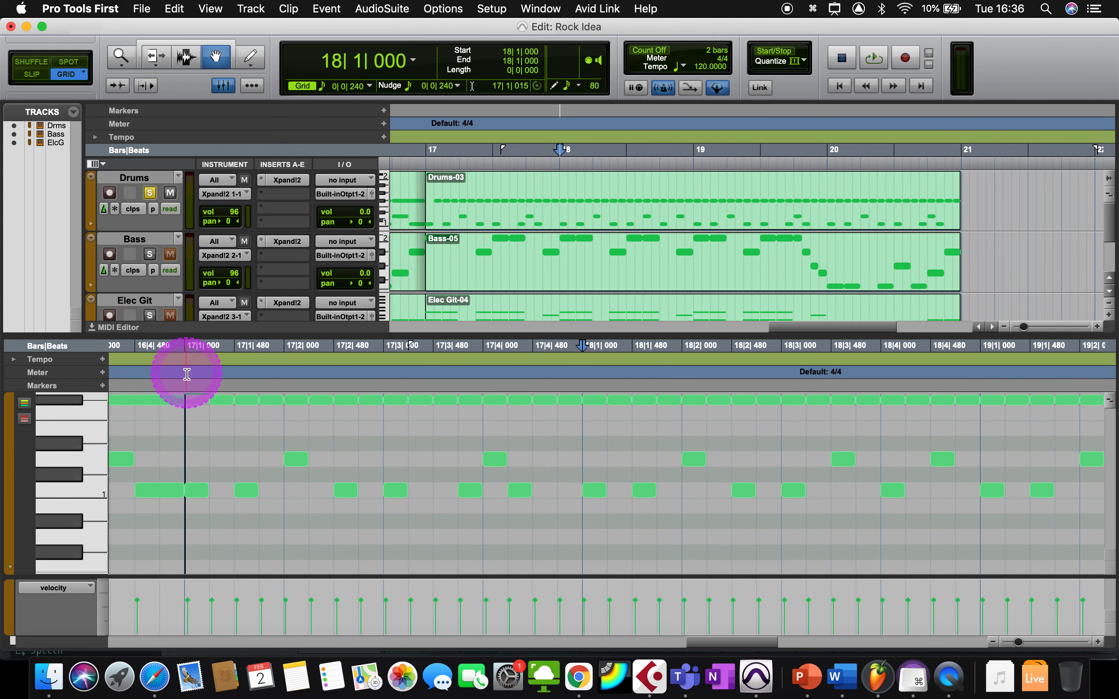
- Enlarge the MIDI Editor so that more of the Drums note range is shown
scroll(200, 488, up, 2)
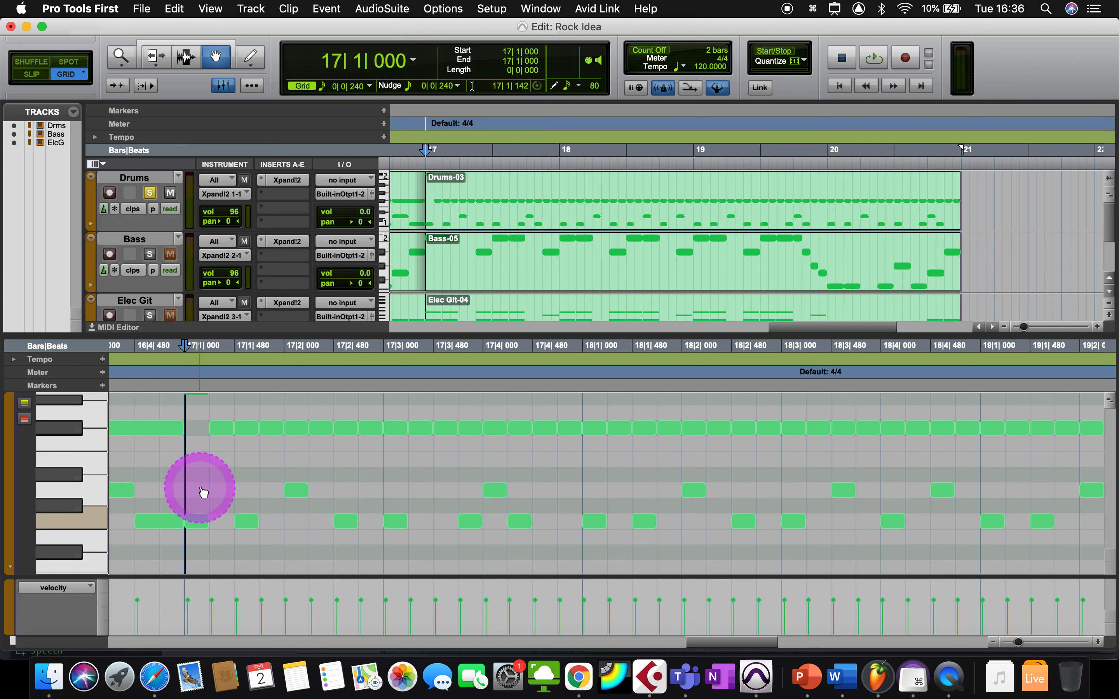
scroll(204, 493, up, 4)
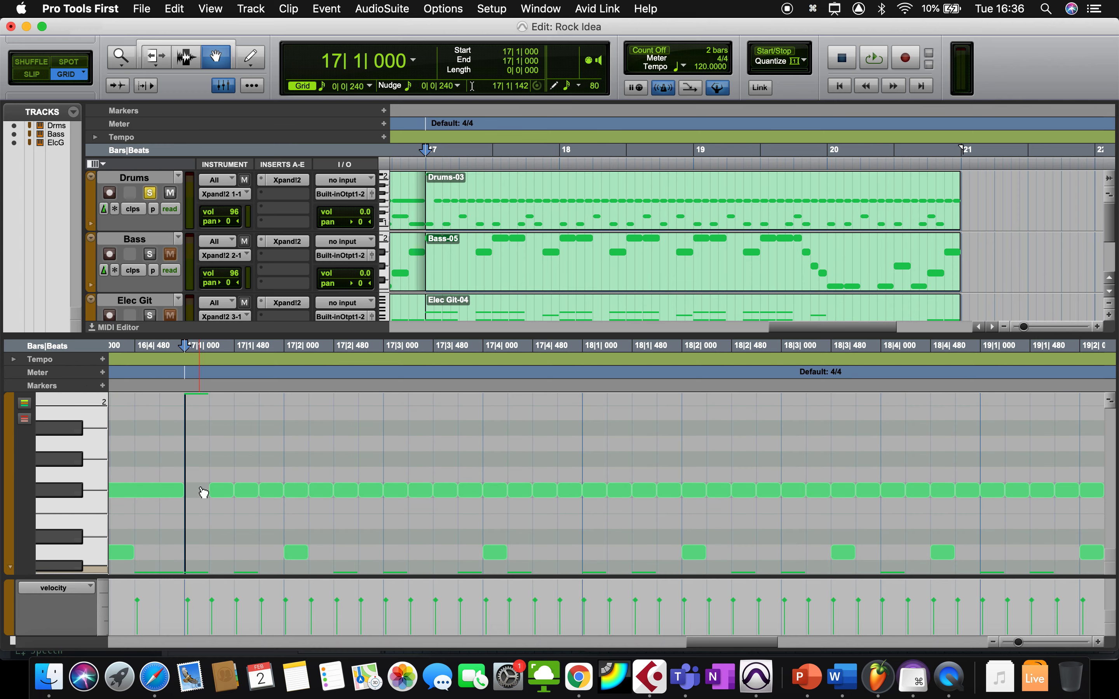
scroll(203, 492, down, 1)
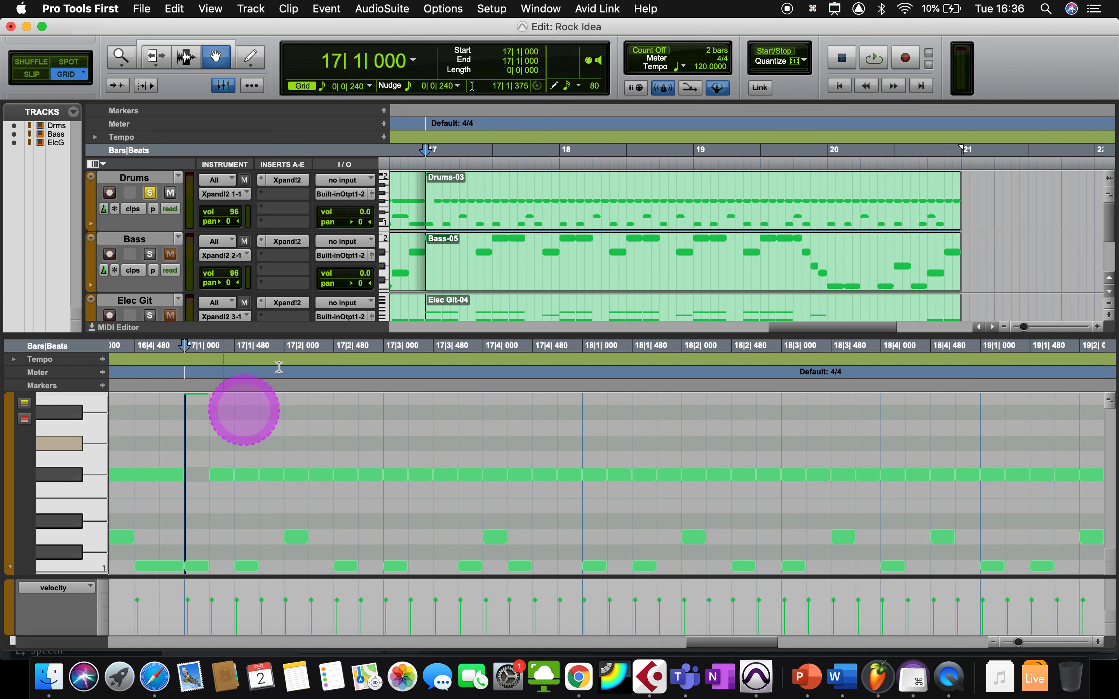
drag(323, 334, 324, 281)
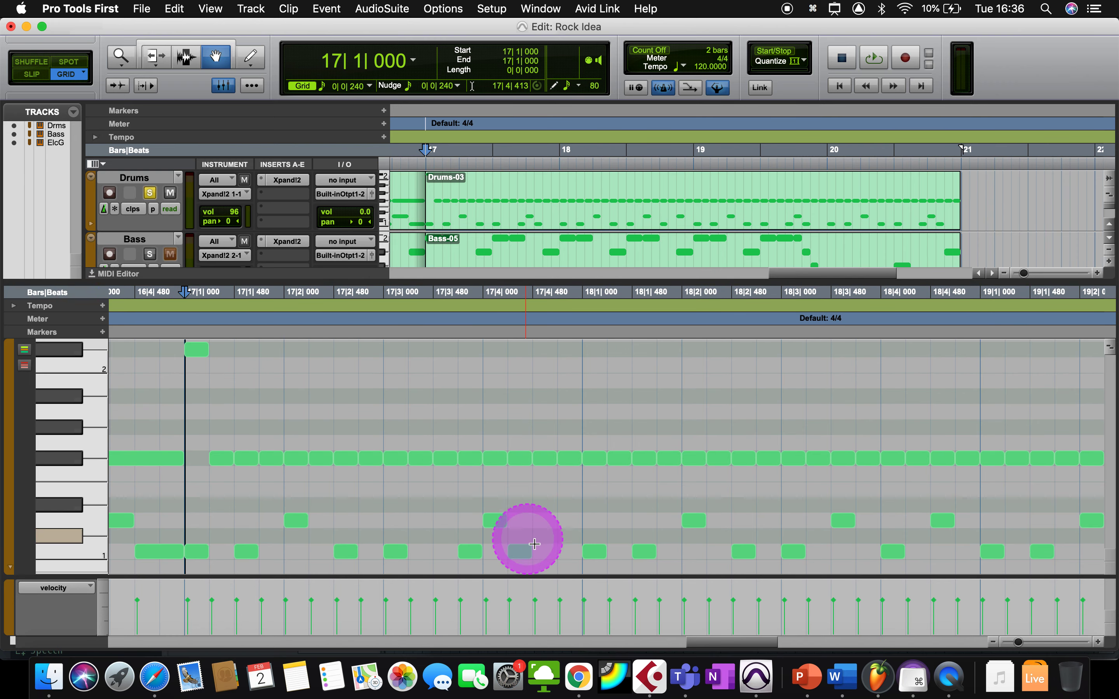
- Select the Drums notes of bar 17 and play from 17|1|000 to hear the pattern
drag(576, 568, 457, 490)
drag(393, 439, 158, 341)
click(576, 573)
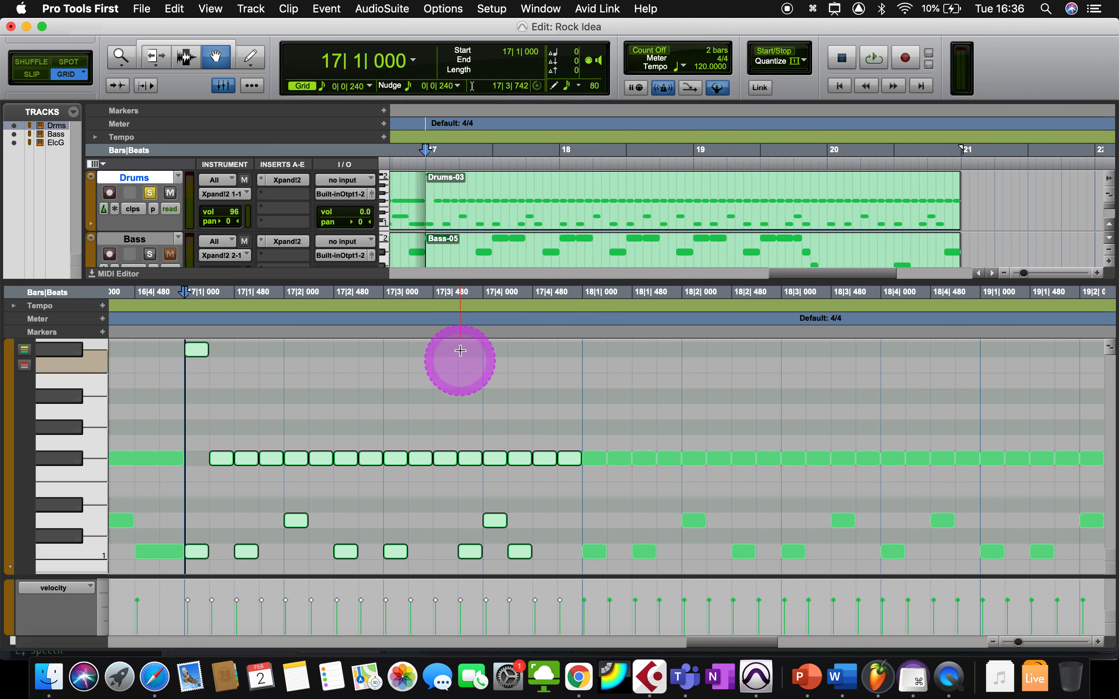
key(space)
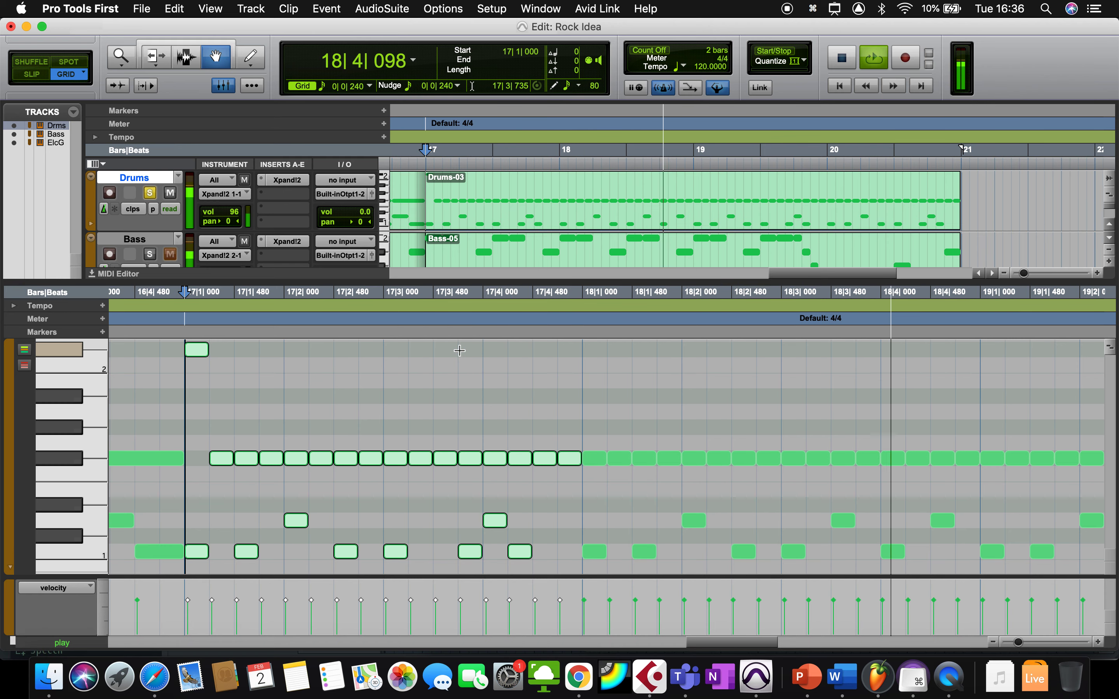
key(space)
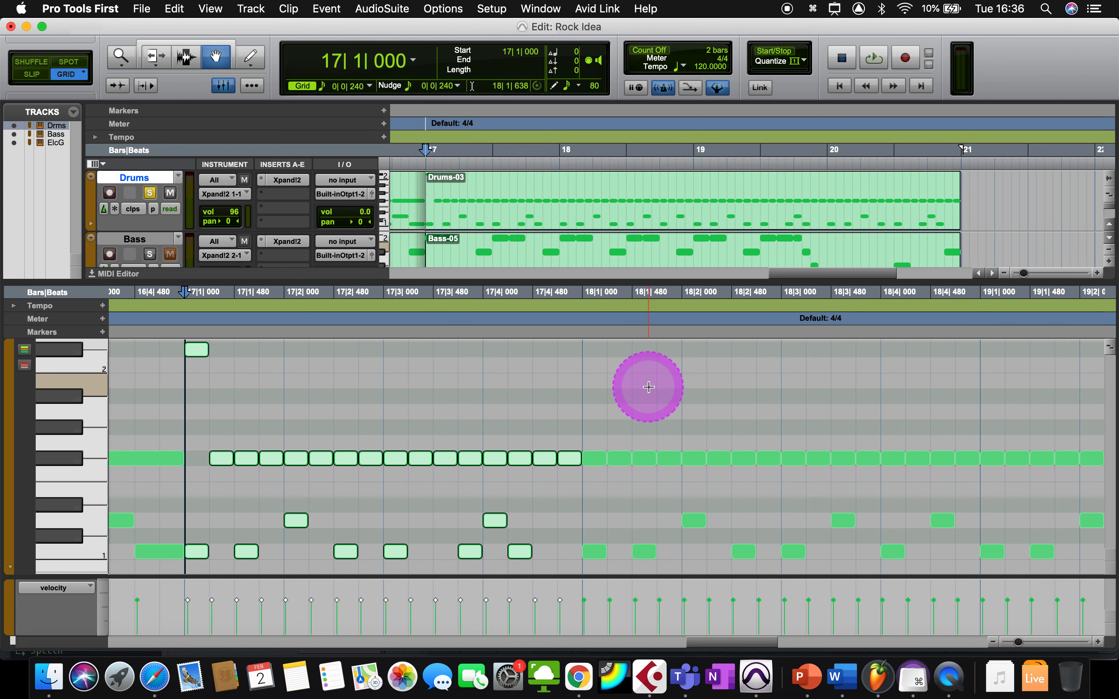
- Transpose the F#1 notes at 20|3|000 and 20|3|240 in the Drums clip down to D1
scroll(648, 387, right, 10)
scroll(648, 387, down, 2)
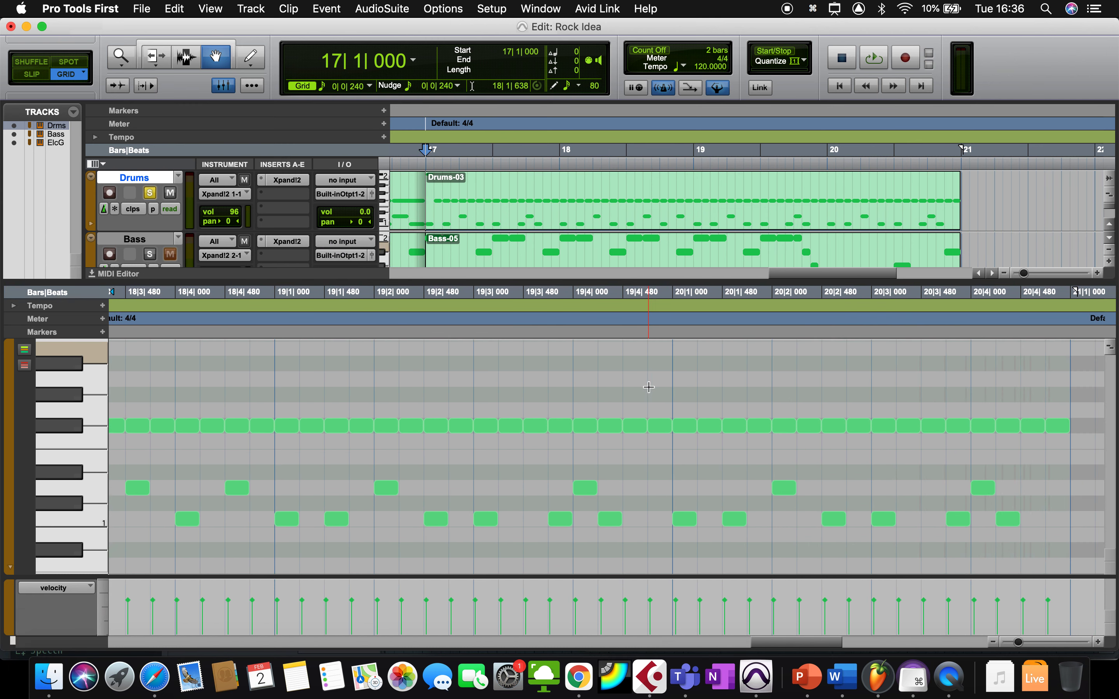
scroll(648, 387, right, 4)
scroll(721, 399, up, 1)
scroll(725, 402, right, 1)
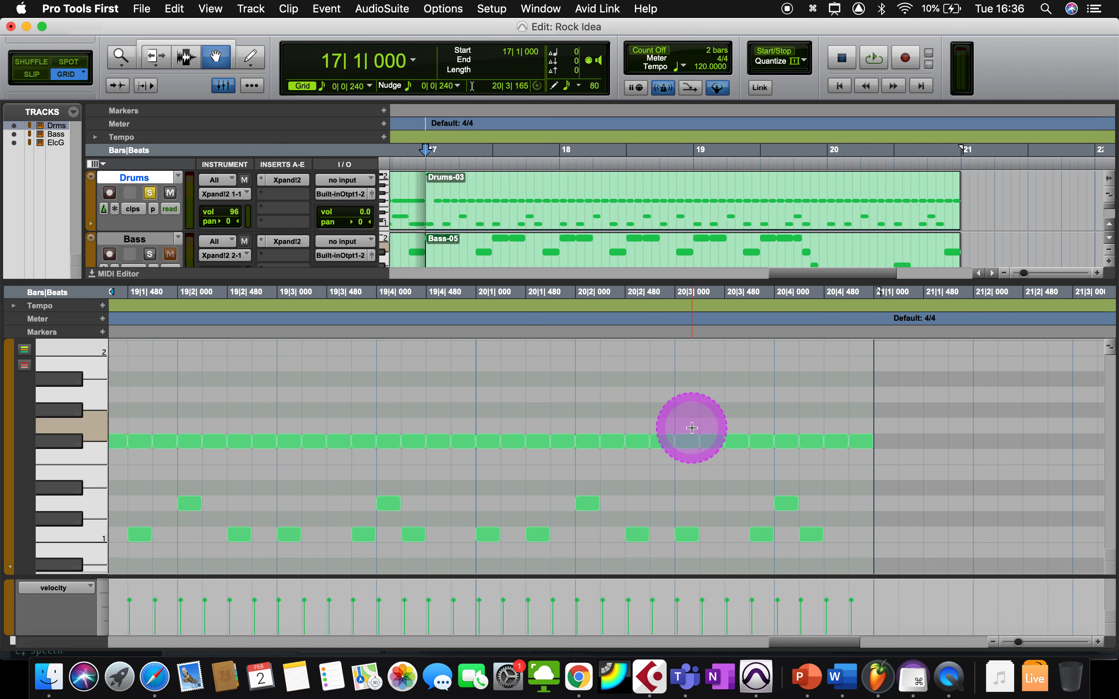
click(692, 442)
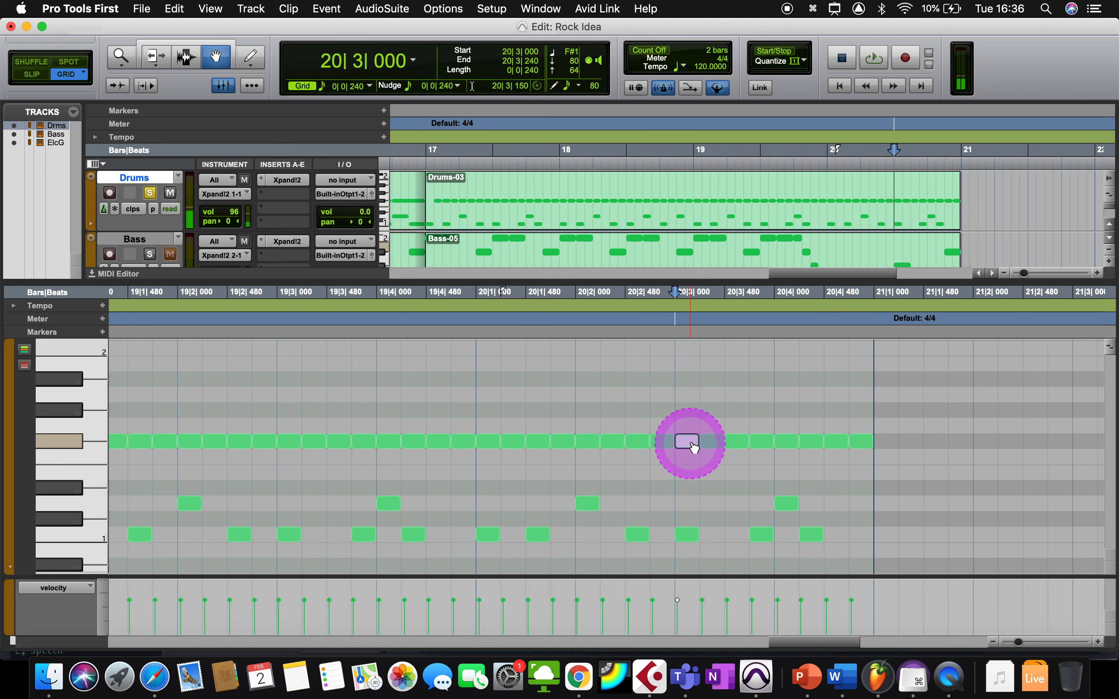
drag(692, 443, 690, 507)
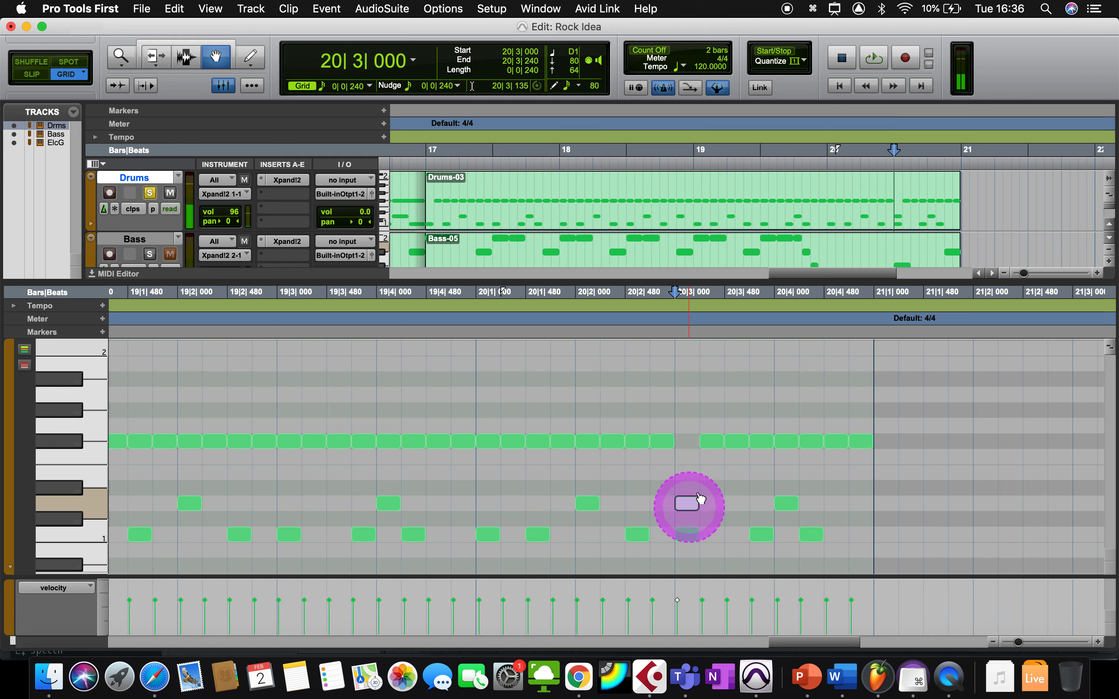
drag(715, 443, 719, 506)
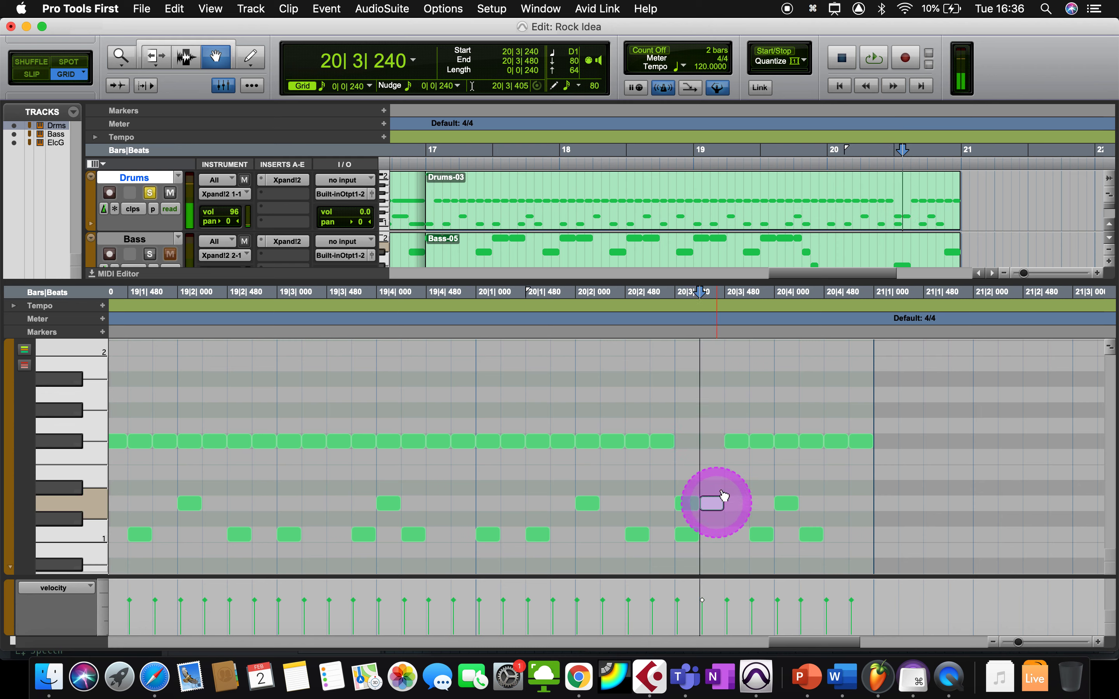
- Transpose the F#1 notes at 20|3|480 and 20|3|720 up to D2, and those at 20|4|000 and 20|4|240 up to C2
click(740, 450)
drag(741, 449, 737, 397)
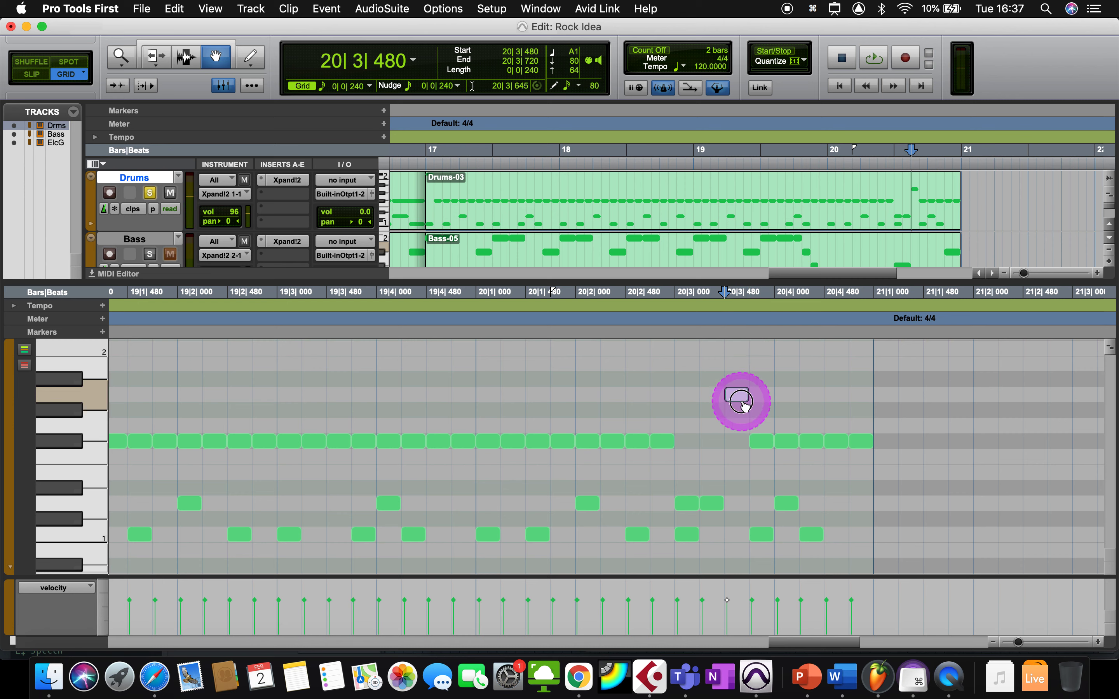
drag(743, 379, 786, 425)
click(806, 546)
drag(809, 521, 811, 437)
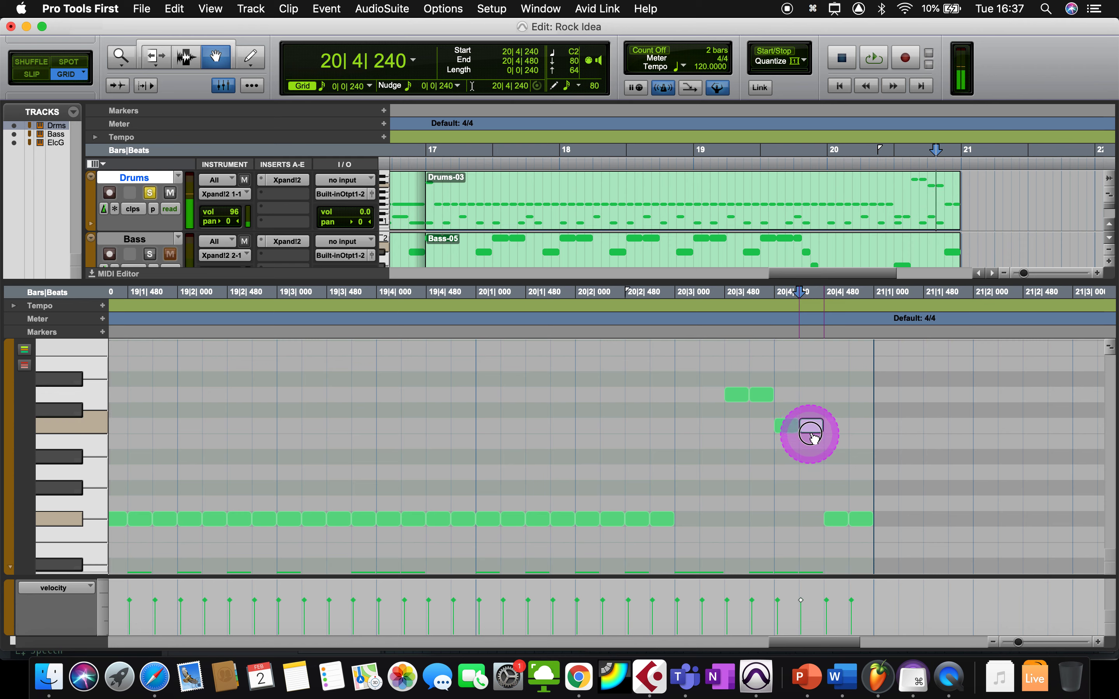
- Transpose the F#1 notes at 20|4|480 and 20|4|720 up to G1 and play the fill from 20|1|000
drag(832, 521, 859, 502)
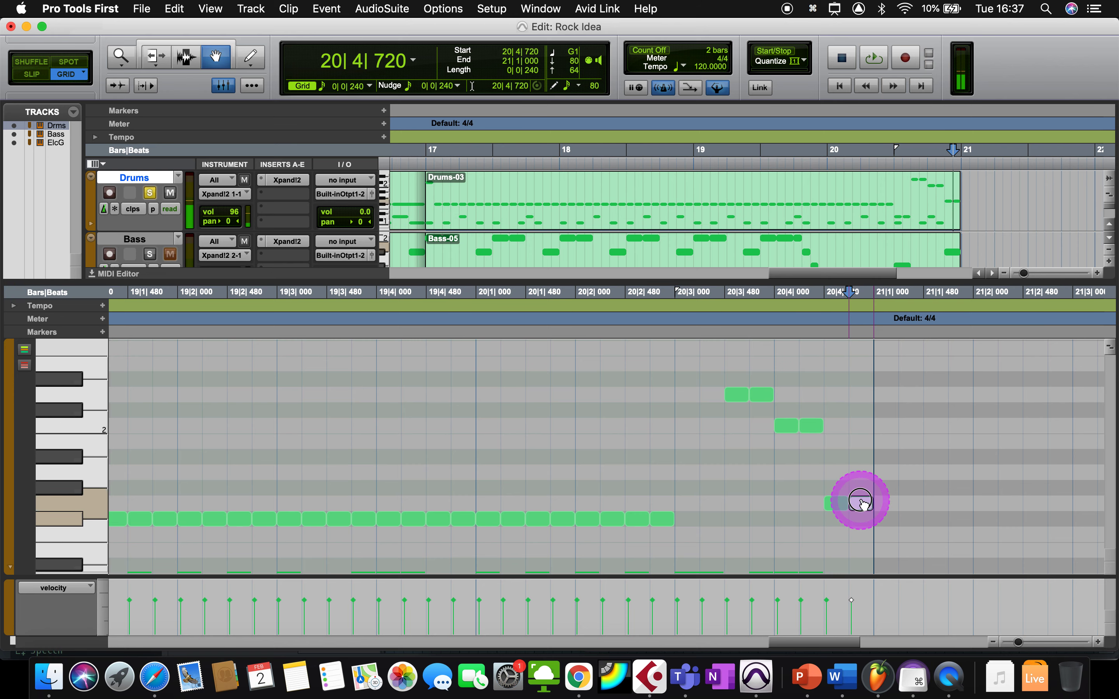
scroll(763, 473, down, 2)
scroll(762, 477, down, 2)
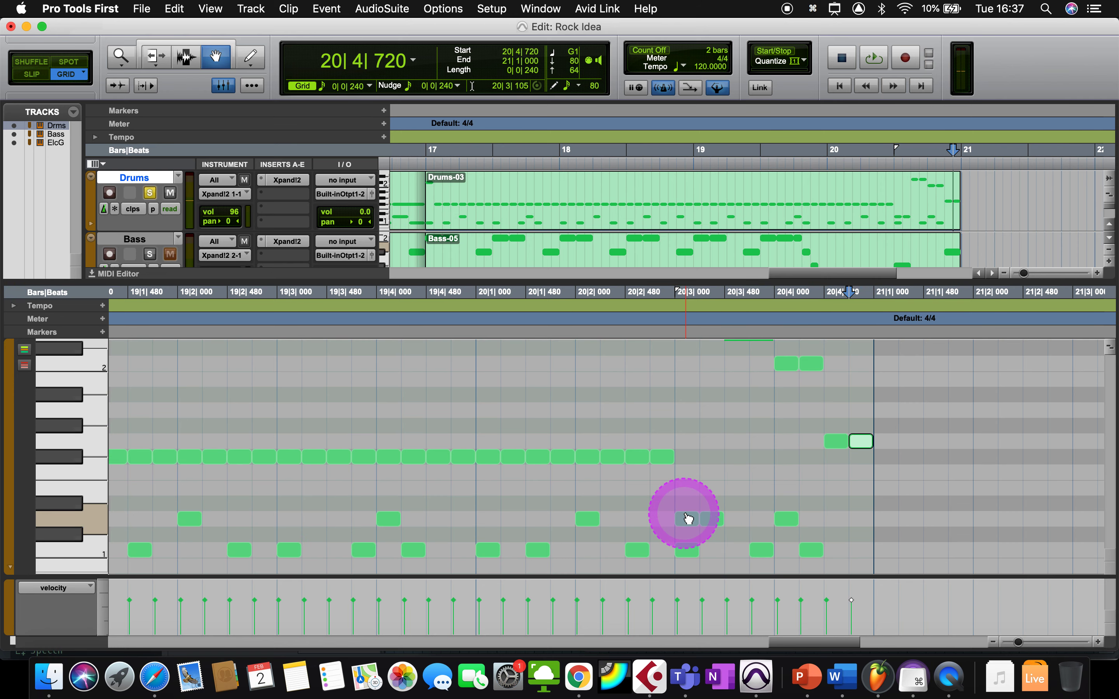
scroll(686, 520, up, 2)
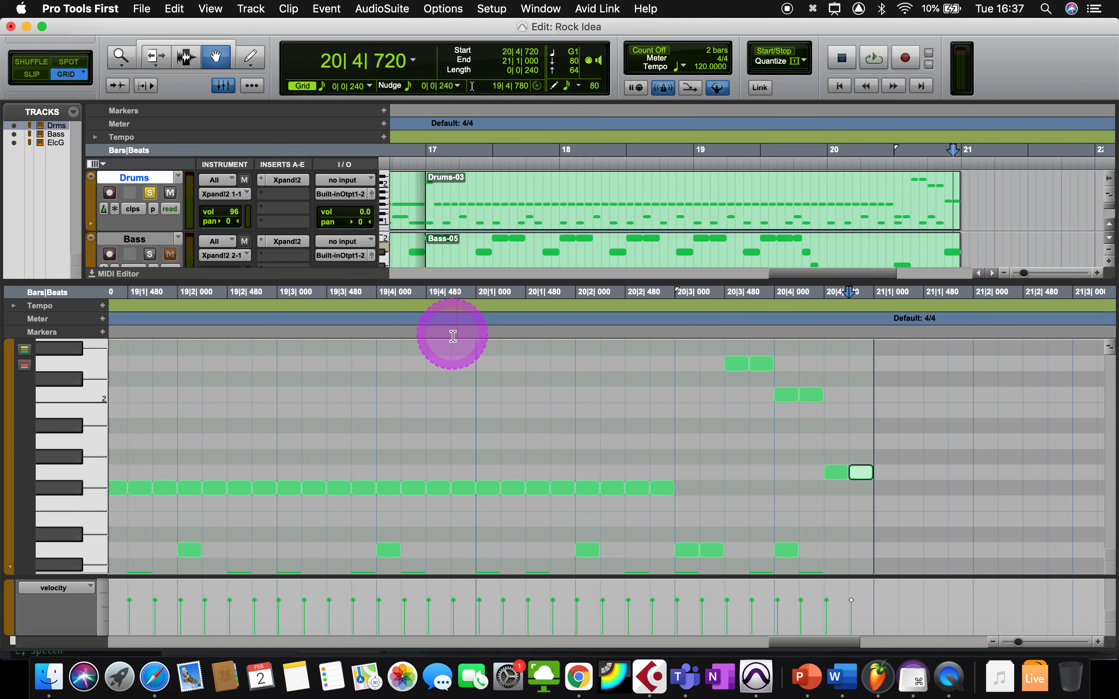
key(space)
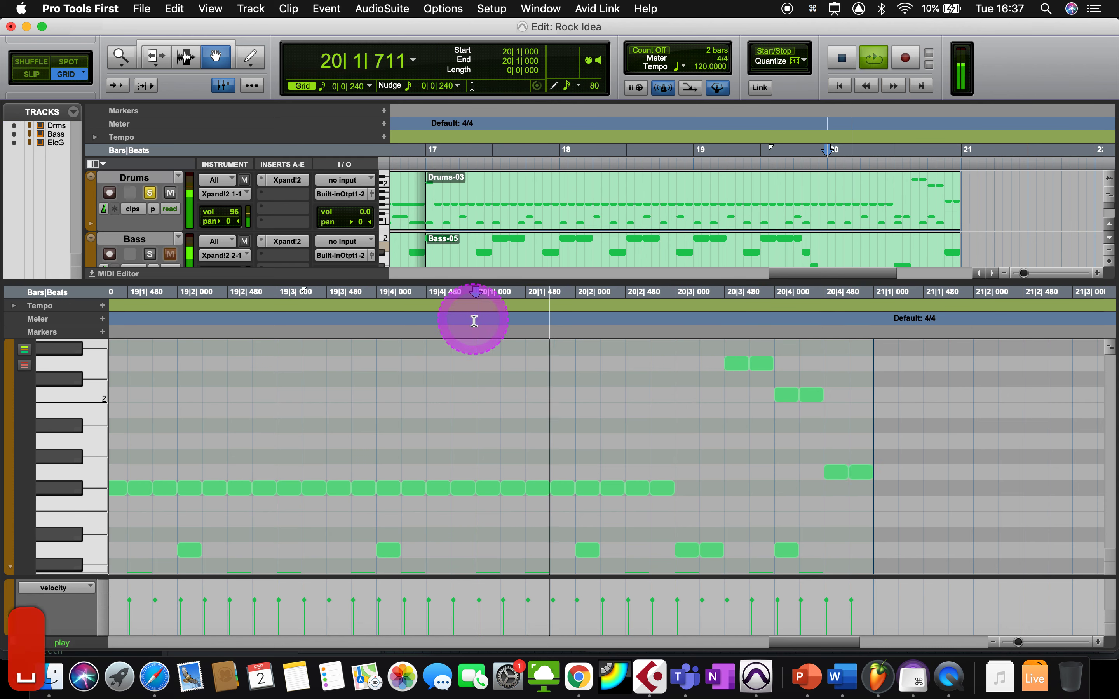
key(space)
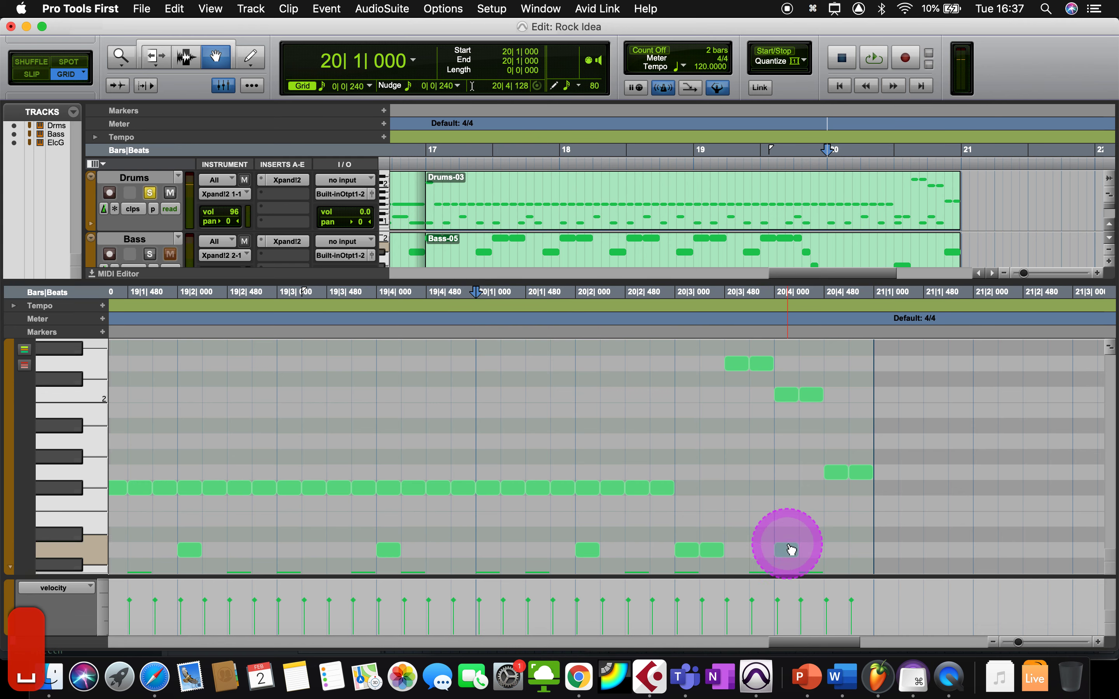
- Delete the D1 note at 20|4|000 and play from 20|1|000 to check the fill
mouse_move(790, 553)
mouse_down()
mouse_move(786, 399)
mouse_move(779, 519)
mouse_move(791, 553)
mouse_up()
key(BackSpace)
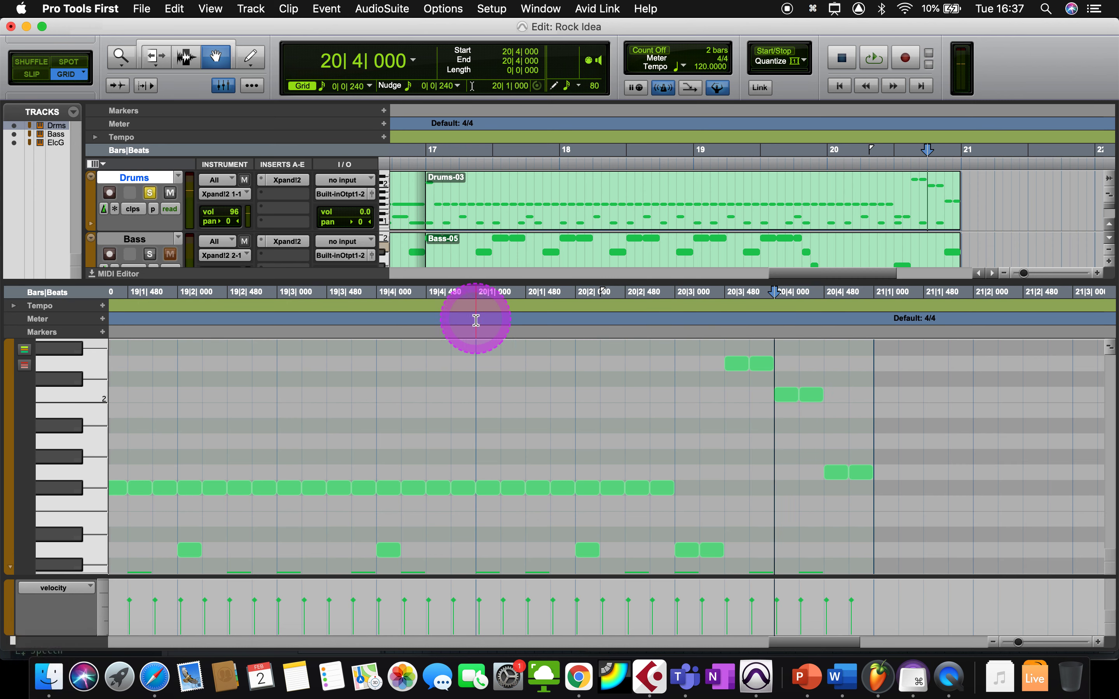
key(space)
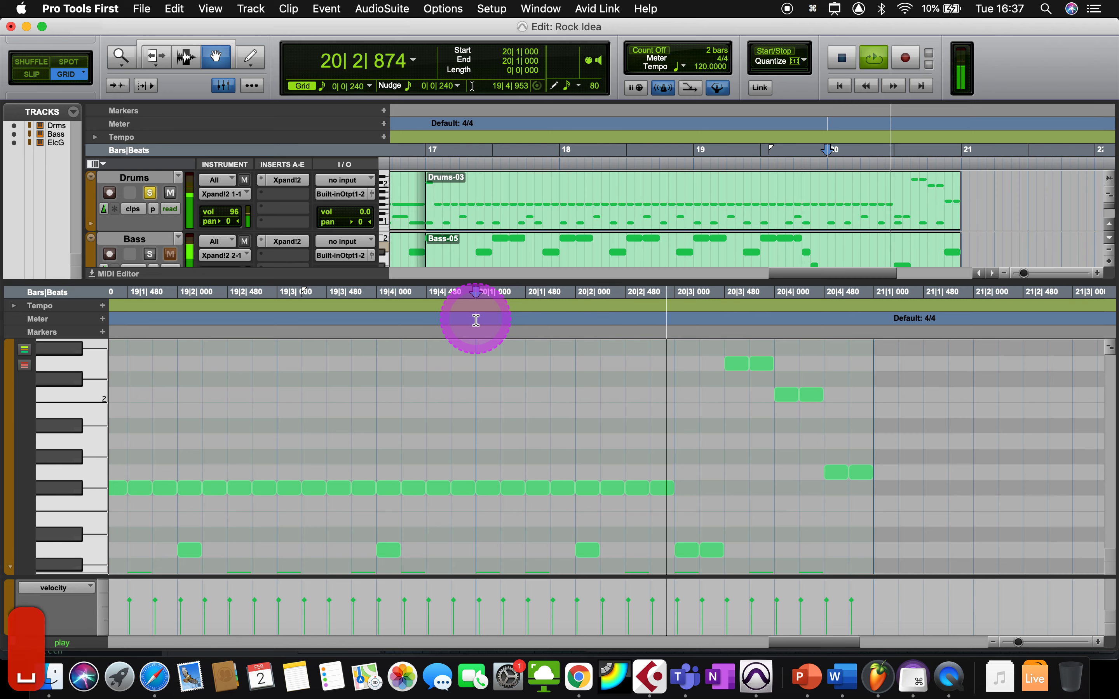
key(space)
- Show the Elec Git-04 clip at bar 17 in the MIDI Editor
scroll(569, 427, up, 1)
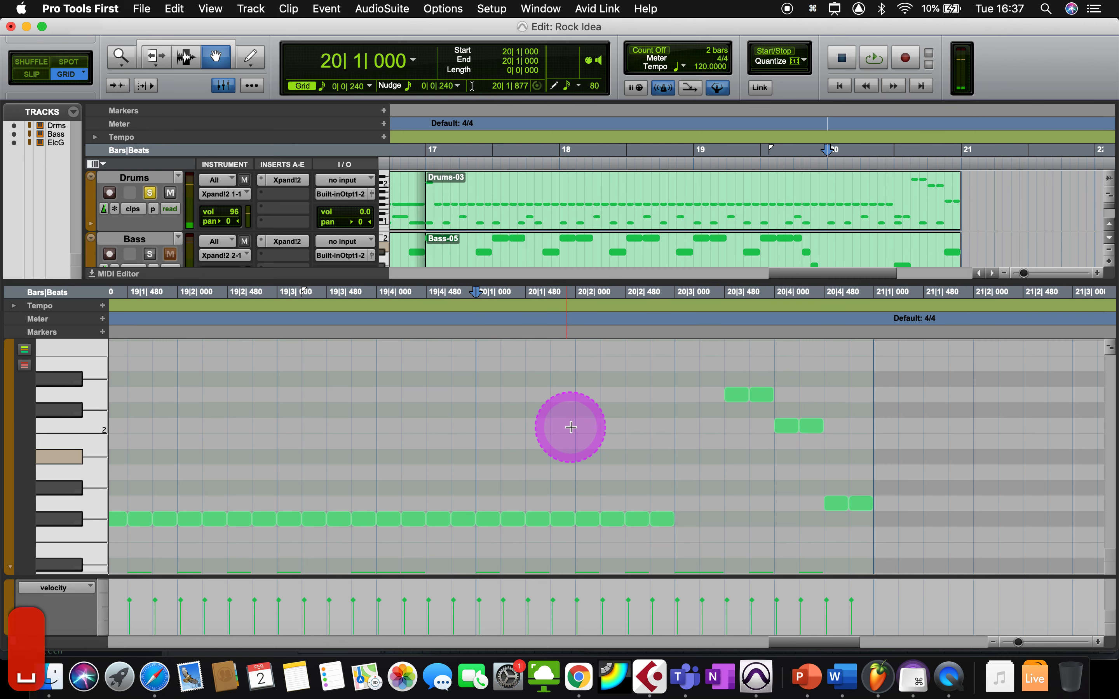
scroll(569, 427, down, 1)
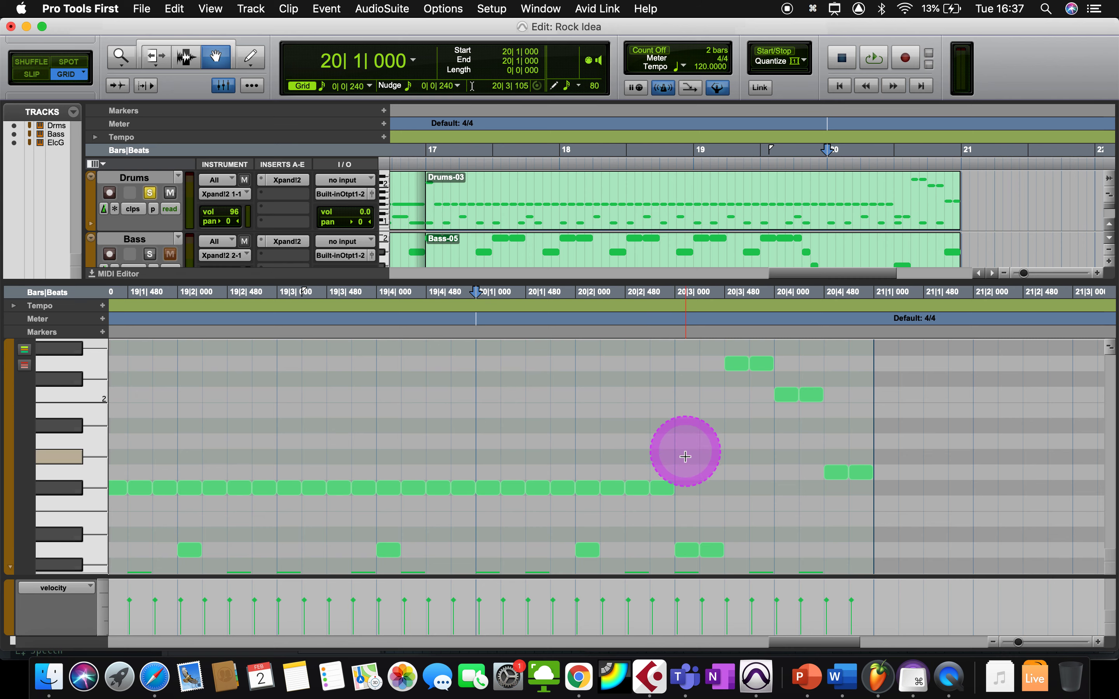
scroll(666, 504, down, 3)
scroll(667, 507, up, 8)
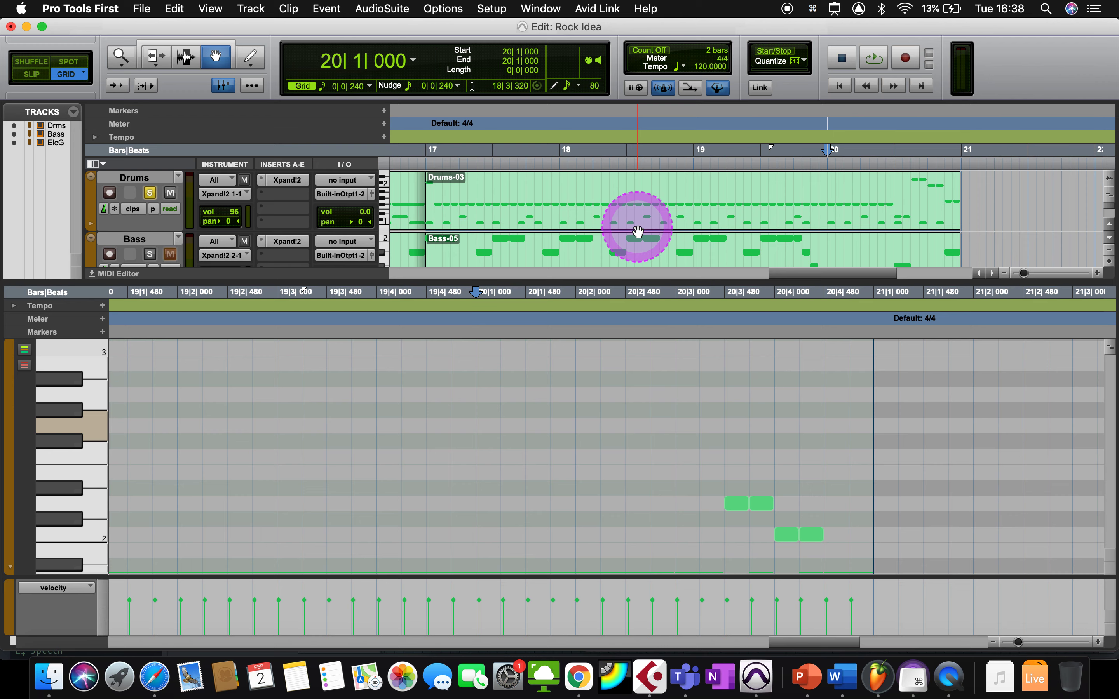
scroll(638, 232, down, 2)
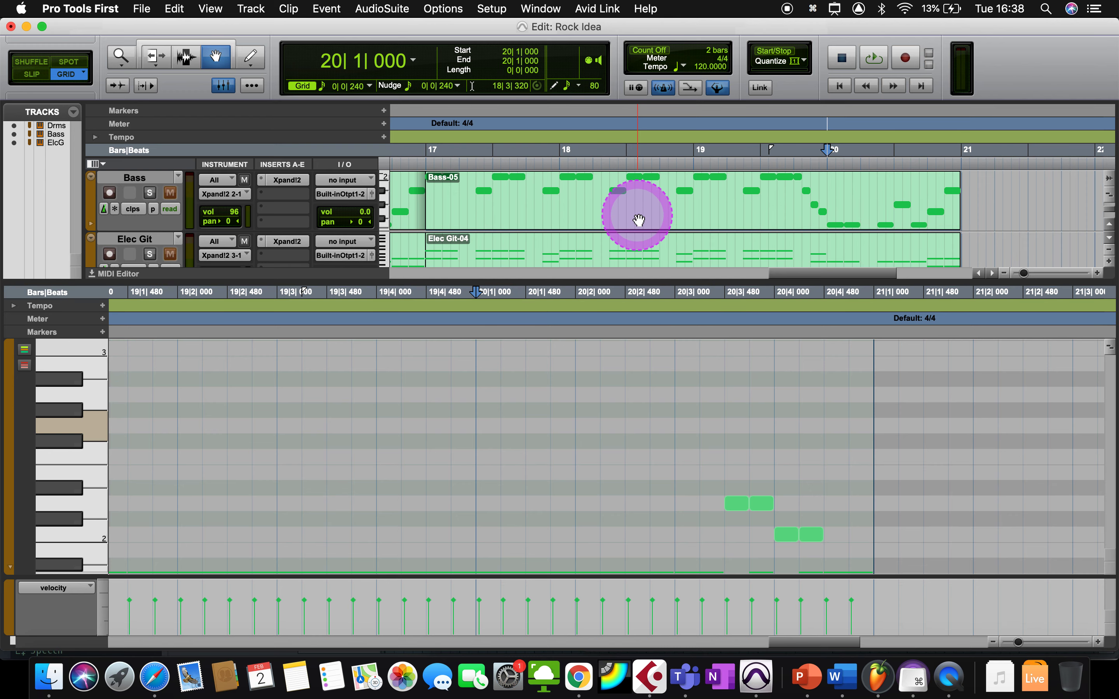
click(636, 238)
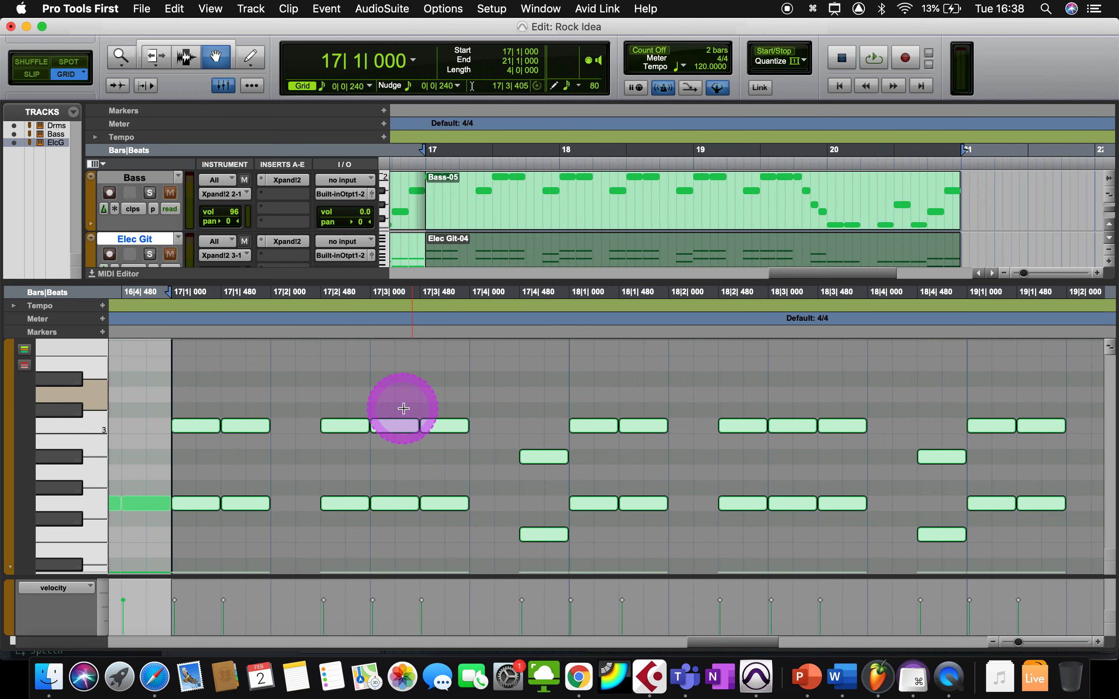
scroll(403, 408, down, 3)
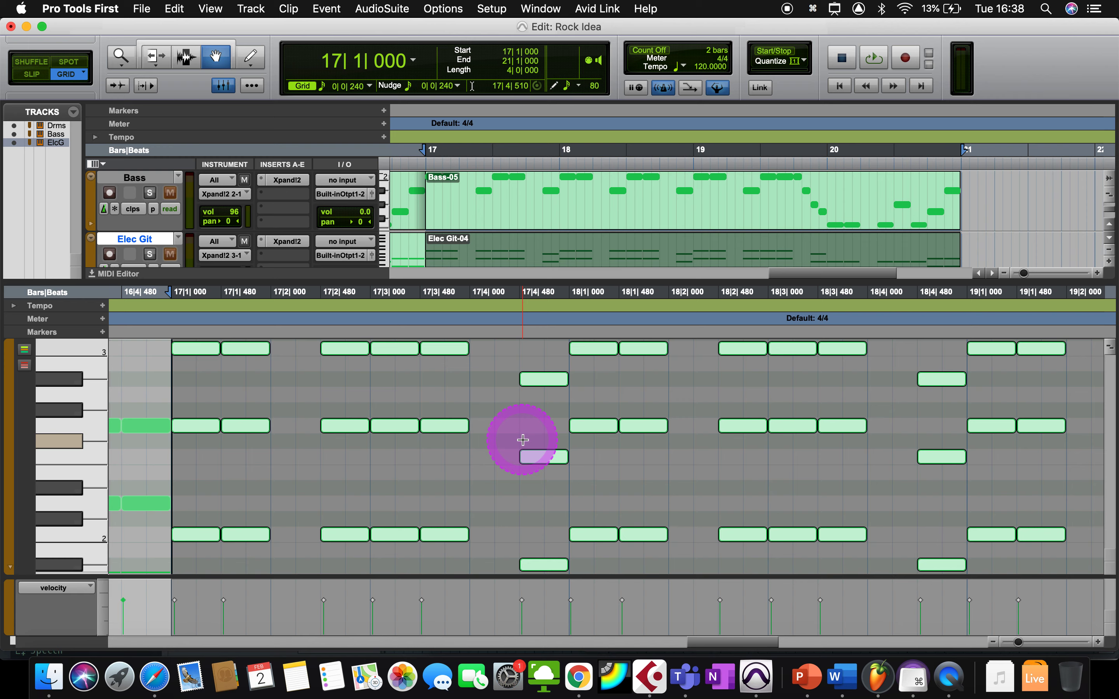
key(BackSpace)
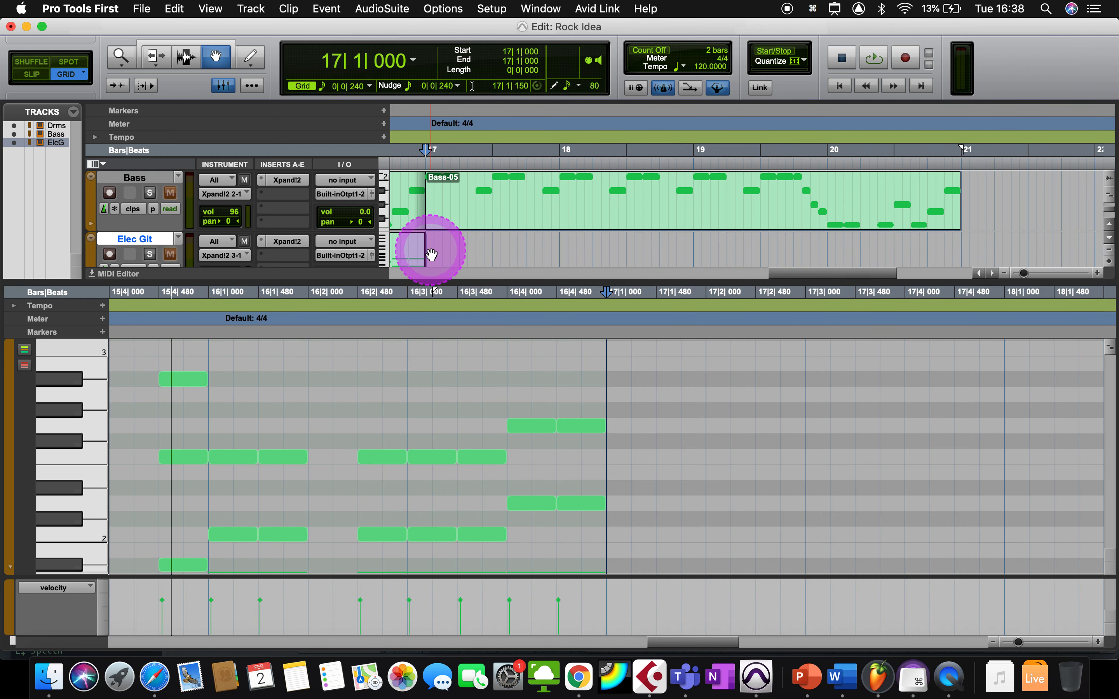
key(cmd+z)
click(490, 365)
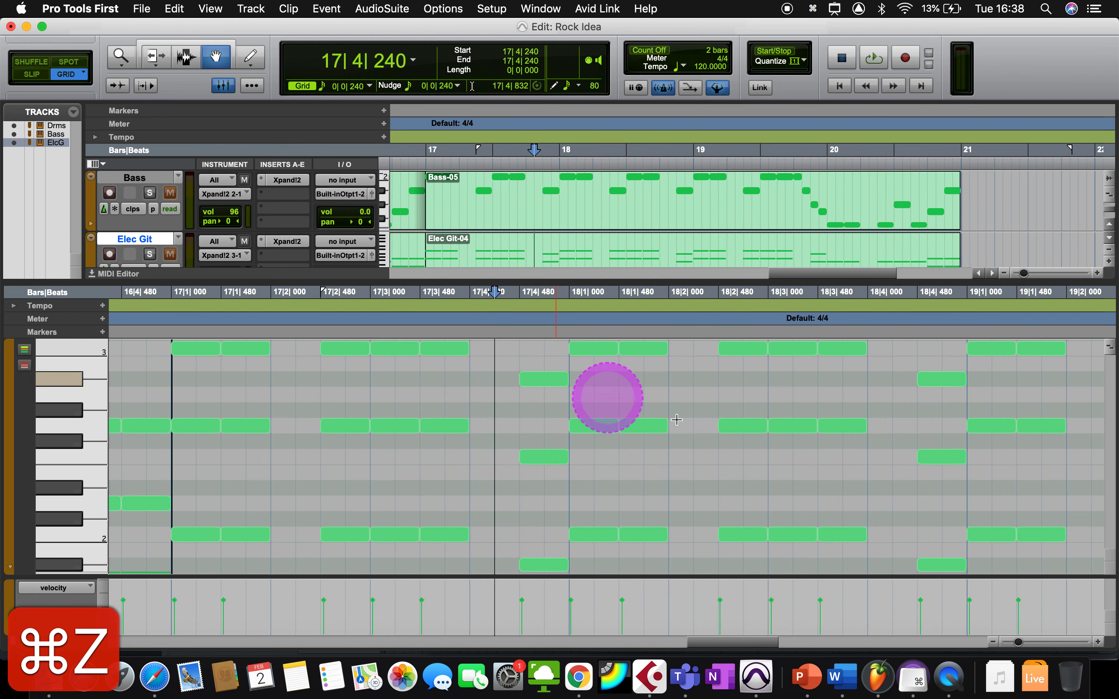
- Delete all the Elec Git notes in bars 17 and 18, keeping the notes from bar 19 onward
scroll(632, 487, up, 3)
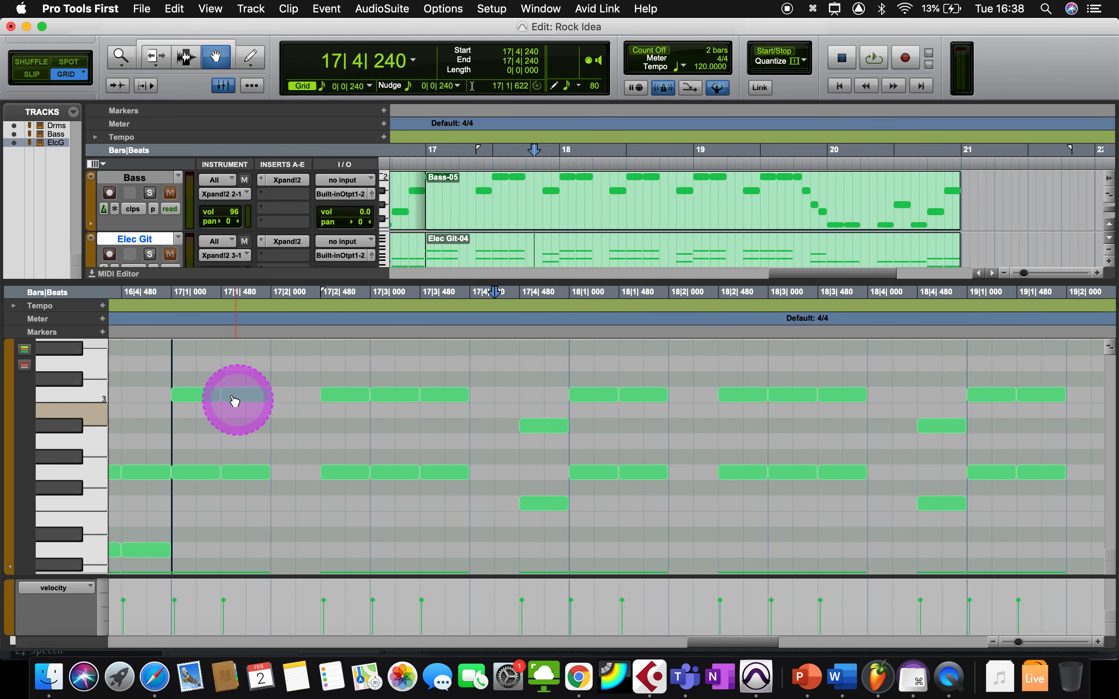
drag(195, 362, 936, 499)
key(Delete)
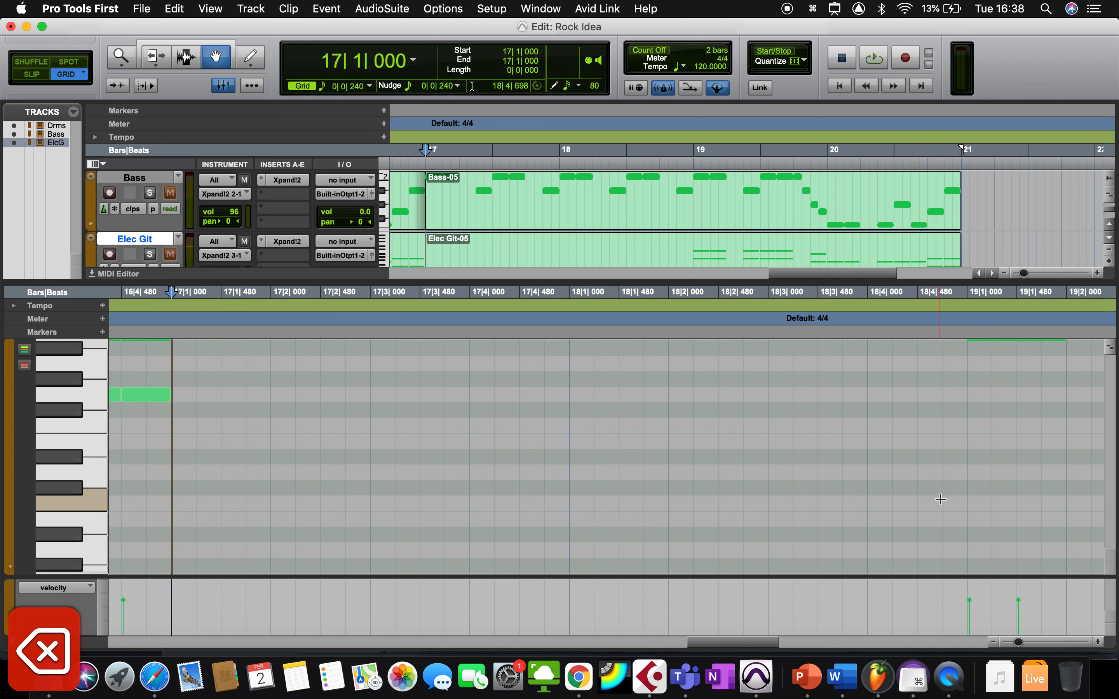
click(825, 415)
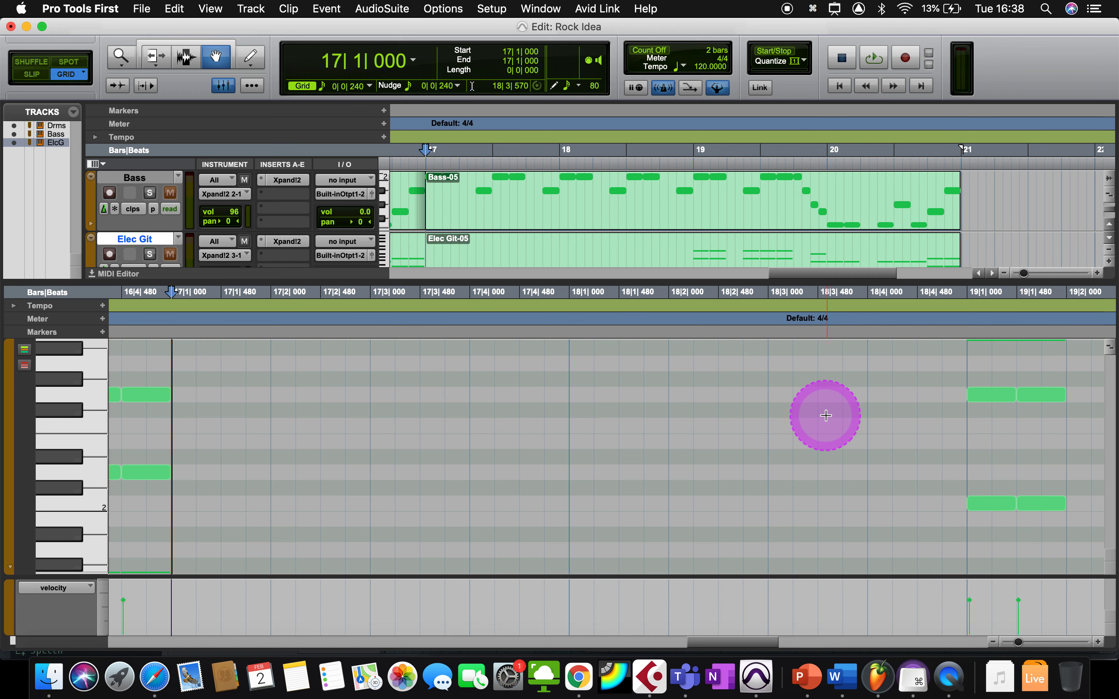
- Draw G1 and D2 notes, each 480 ticks long, at 17|1|000 in the Elec Git part
scroll(825, 415, up, 3)
scroll(825, 415, down, 8)
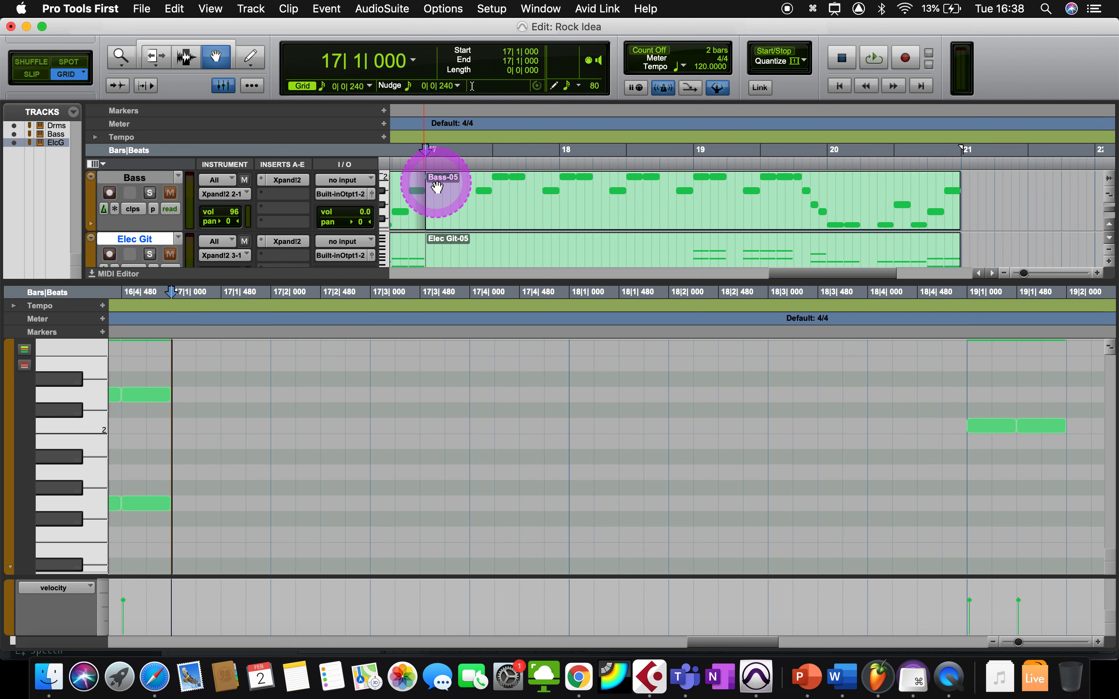
click(249, 57)
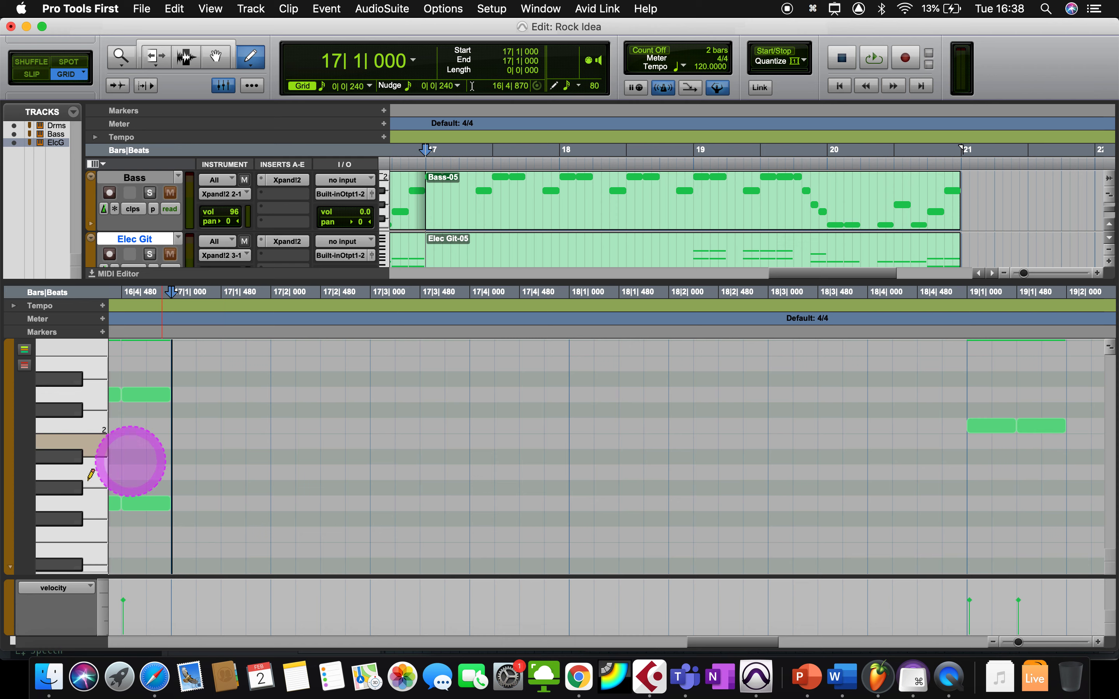
click(78, 505)
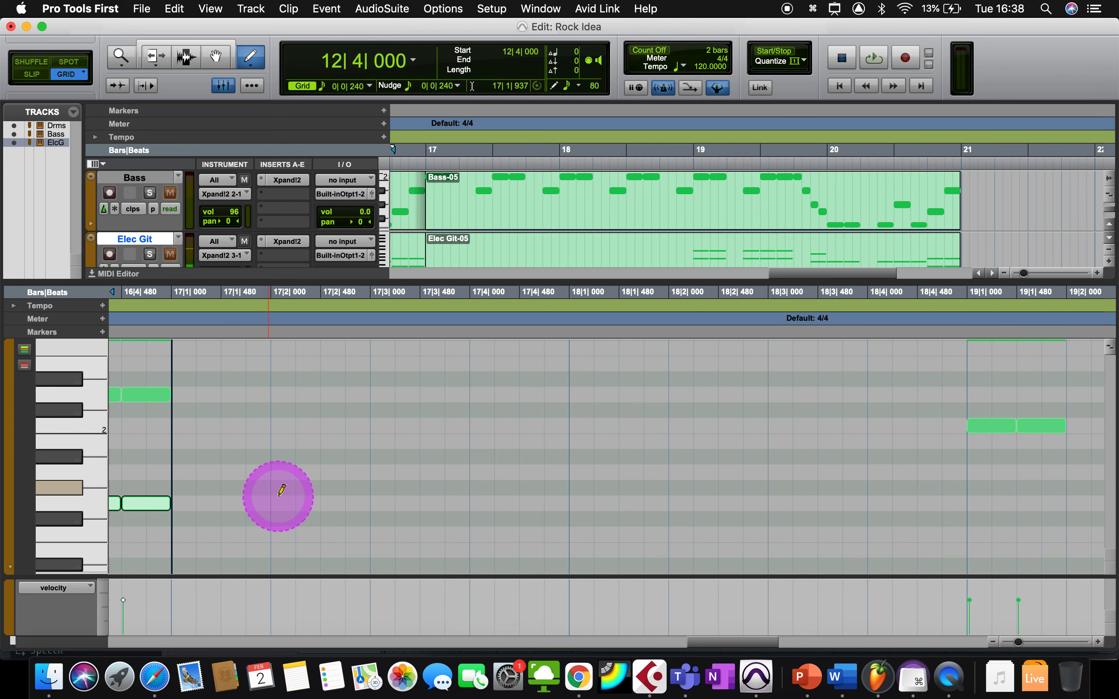
click(197, 504)
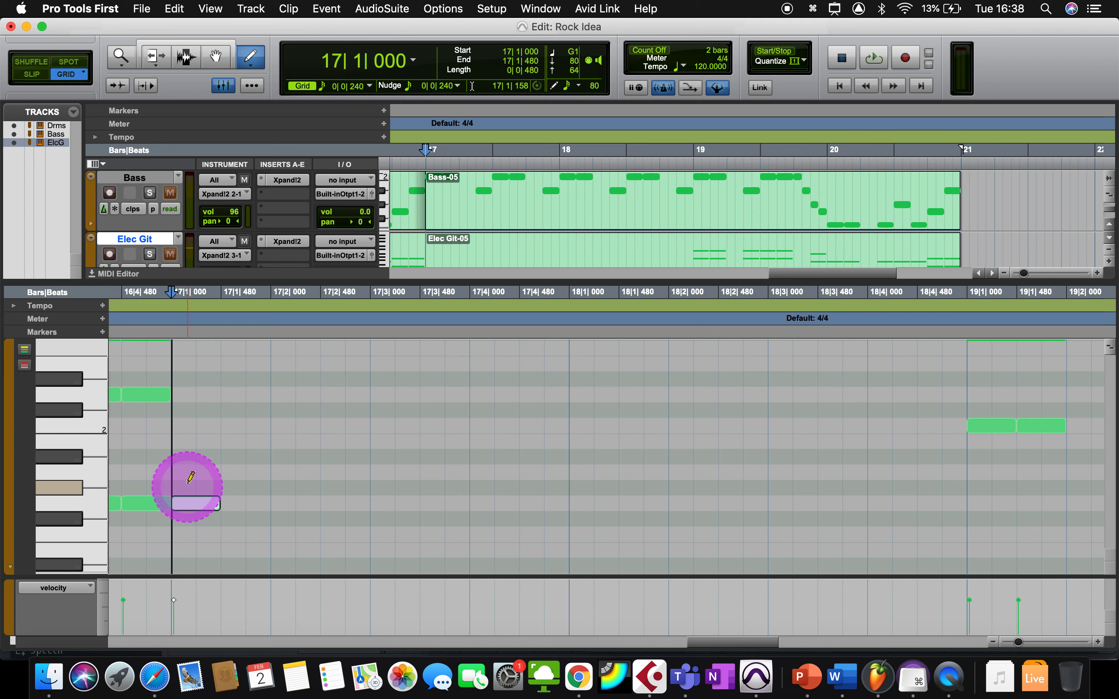
click(192, 396)
- Compare the new notes at 17|1|000 with the guitar chords at the end of bar 16 and audition them
scroll(287, 409, left, 3)
scroll(286, 410, down, 1)
scroll(288, 407, left, 5)
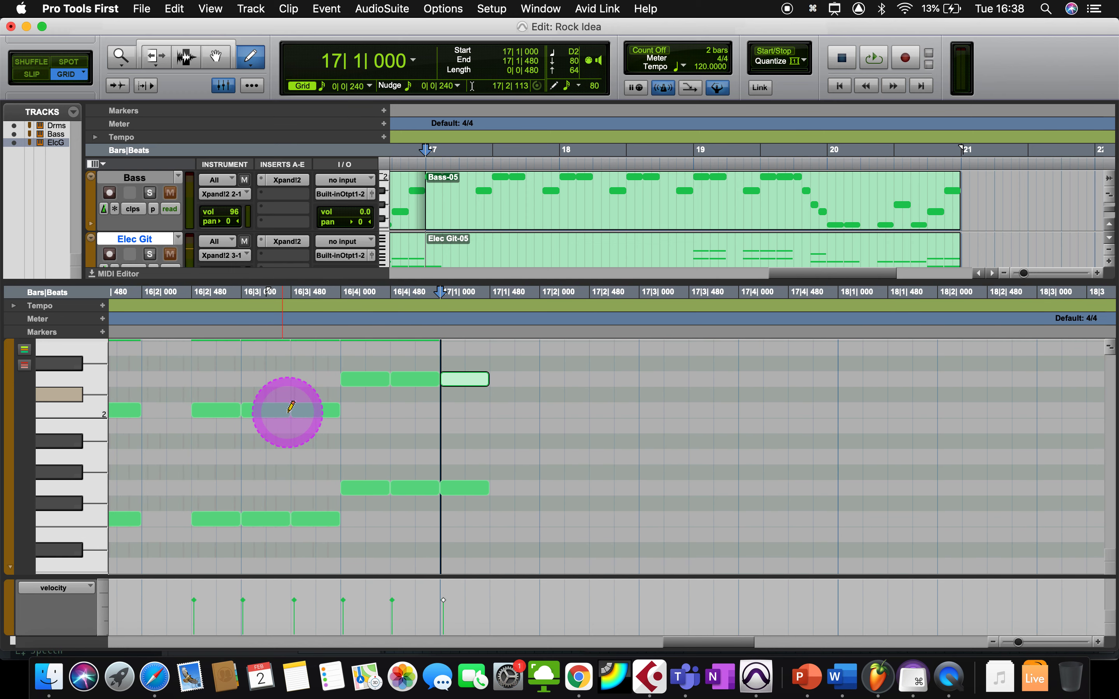
scroll(512, 438, up, 1)
scroll(440, 478, up, 4)
scroll(440, 479, right, 1)
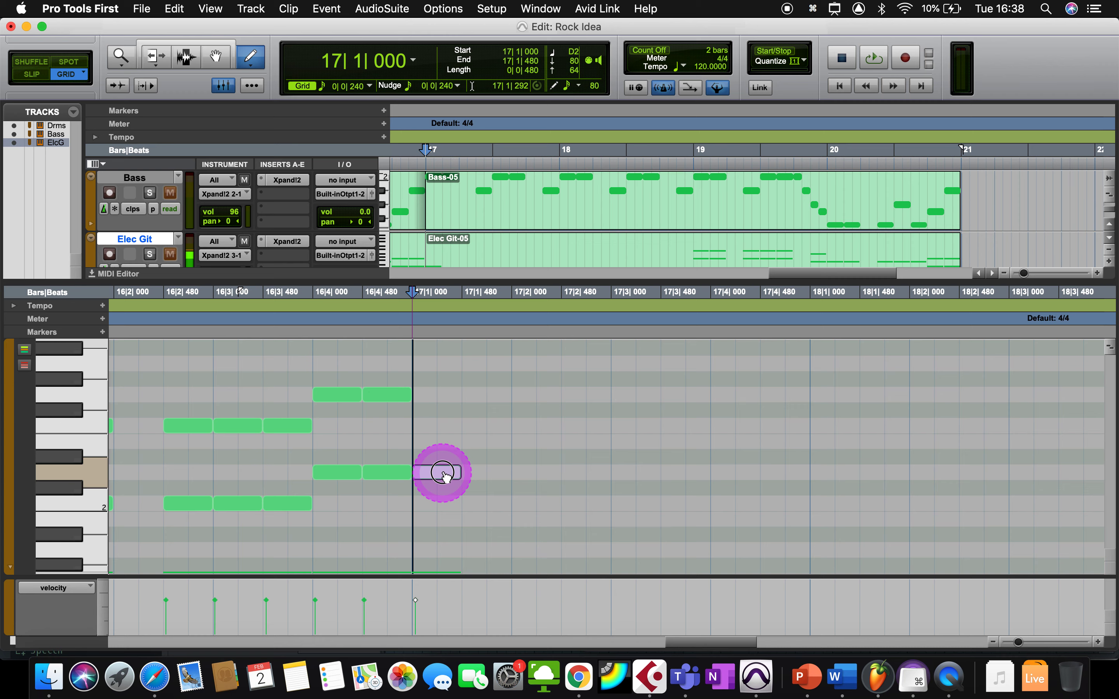
scroll(441, 490, down, 2)
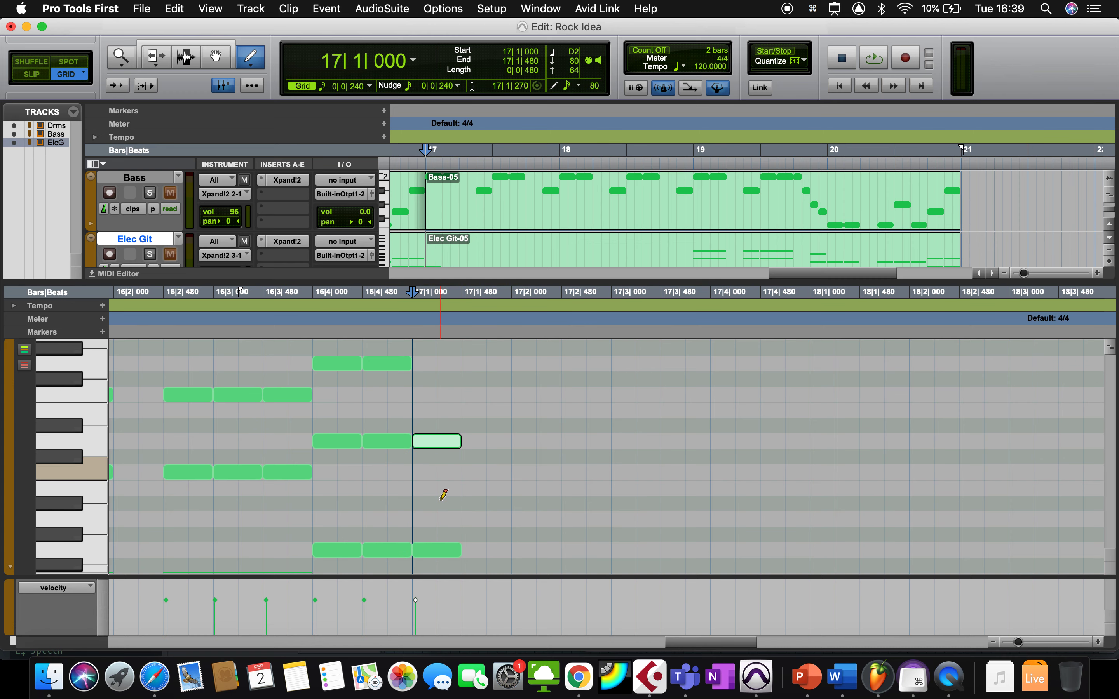
click(441, 551)
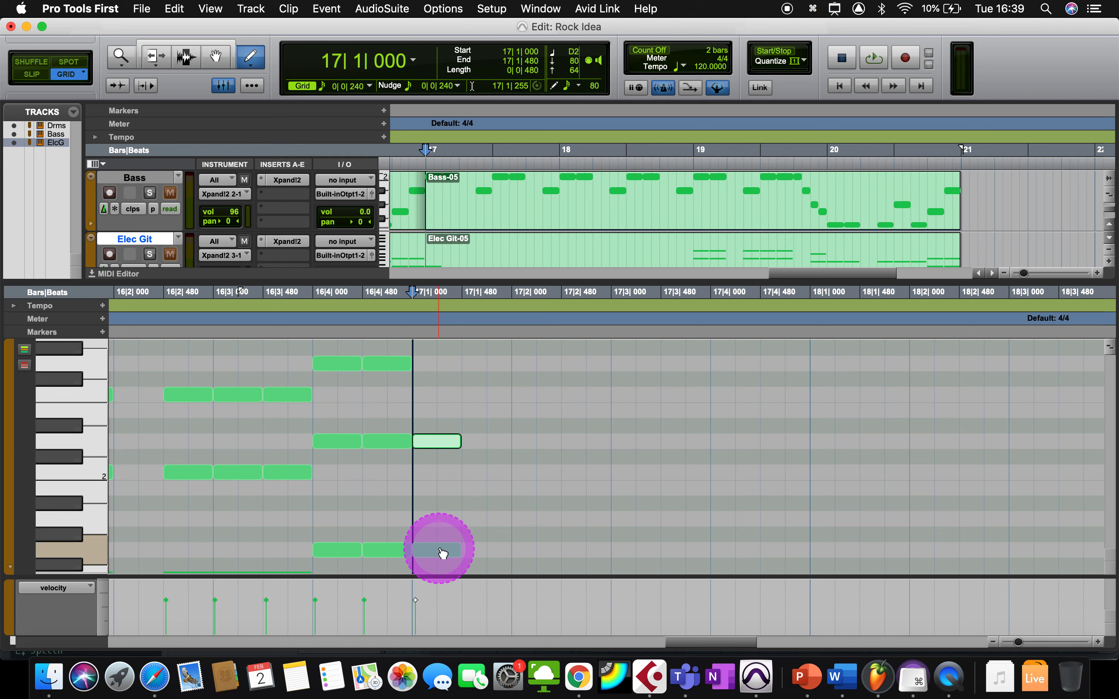
drag(442, 554, 437, 530)
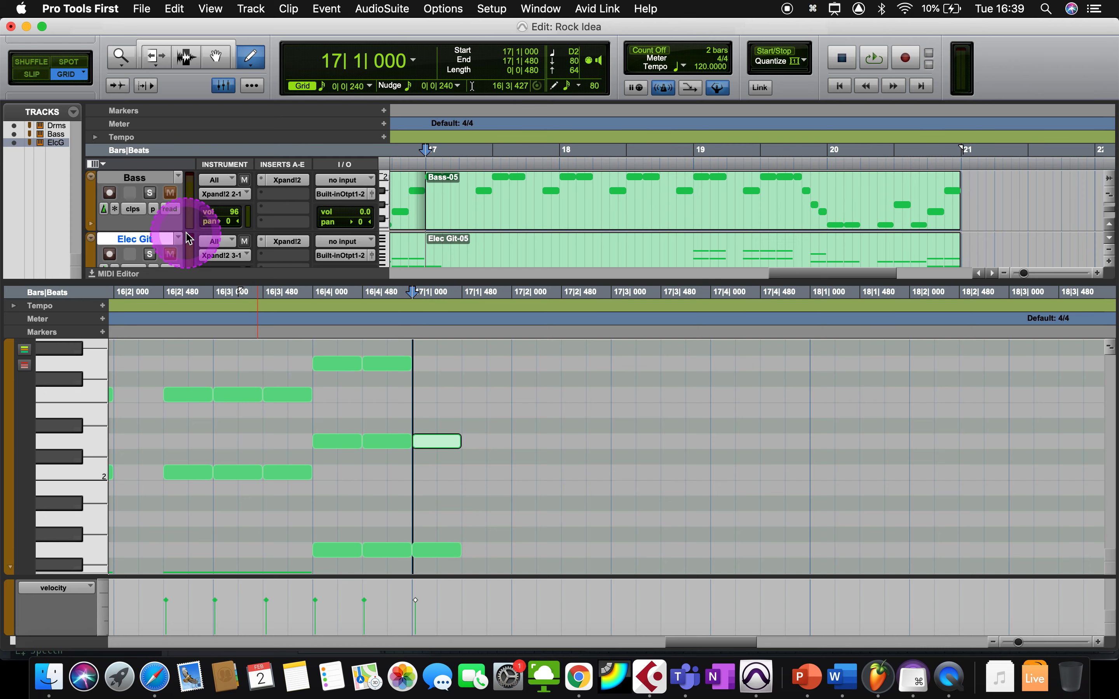
- Solo the Elec Git track and audition the D2 and G1 notes at 17|1|000
scroll(187, 237, down, 5)
scroll(187, 237, up, 2)
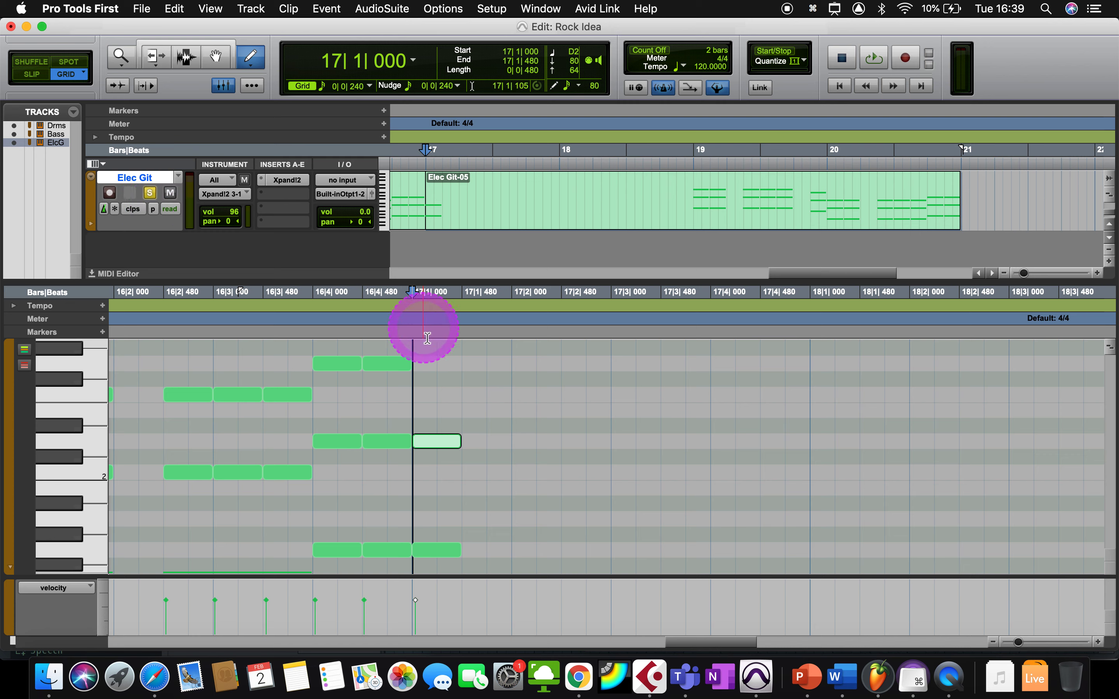
click(443, 442)
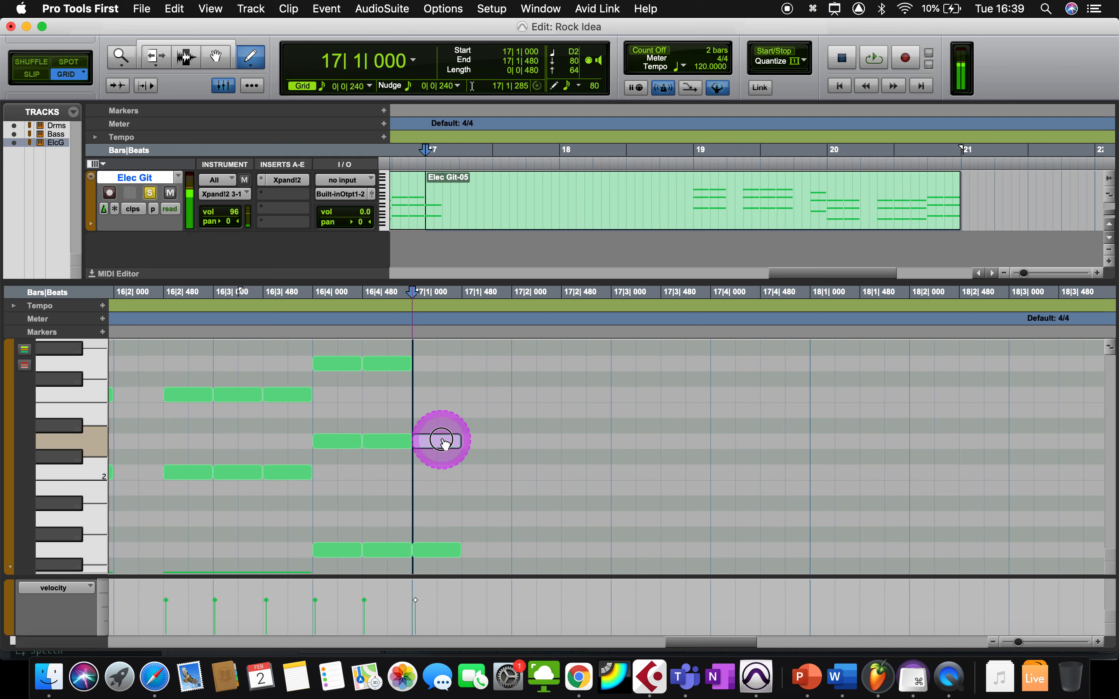
click(433, 555)
scroll(438, 553, down, 3)
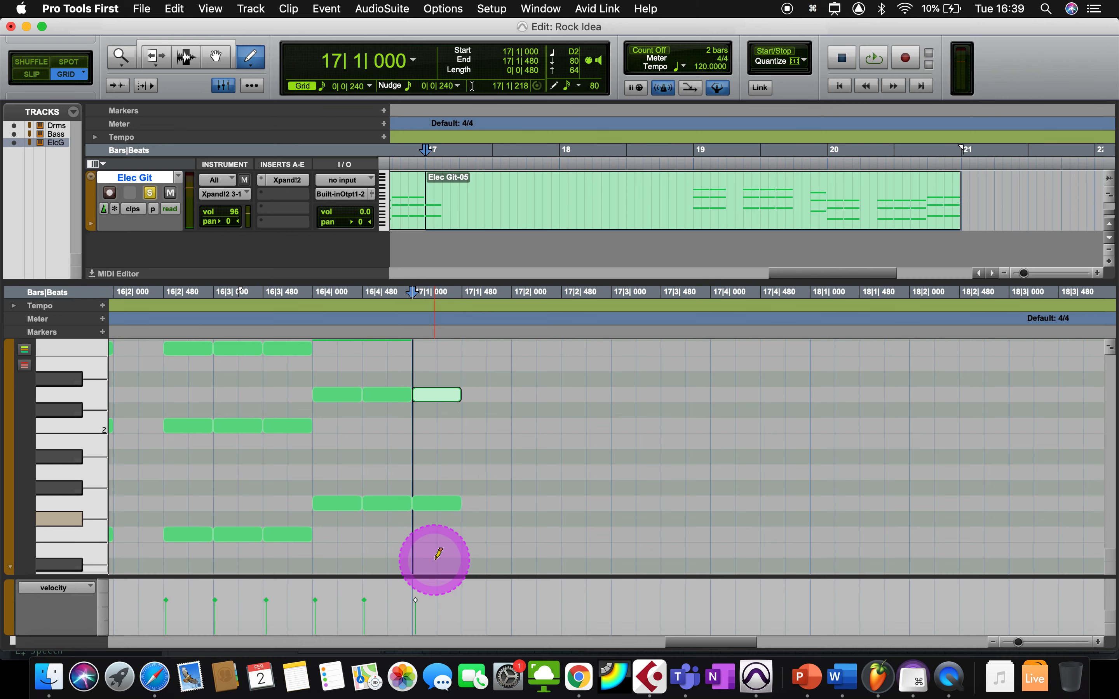
click(438, 508)
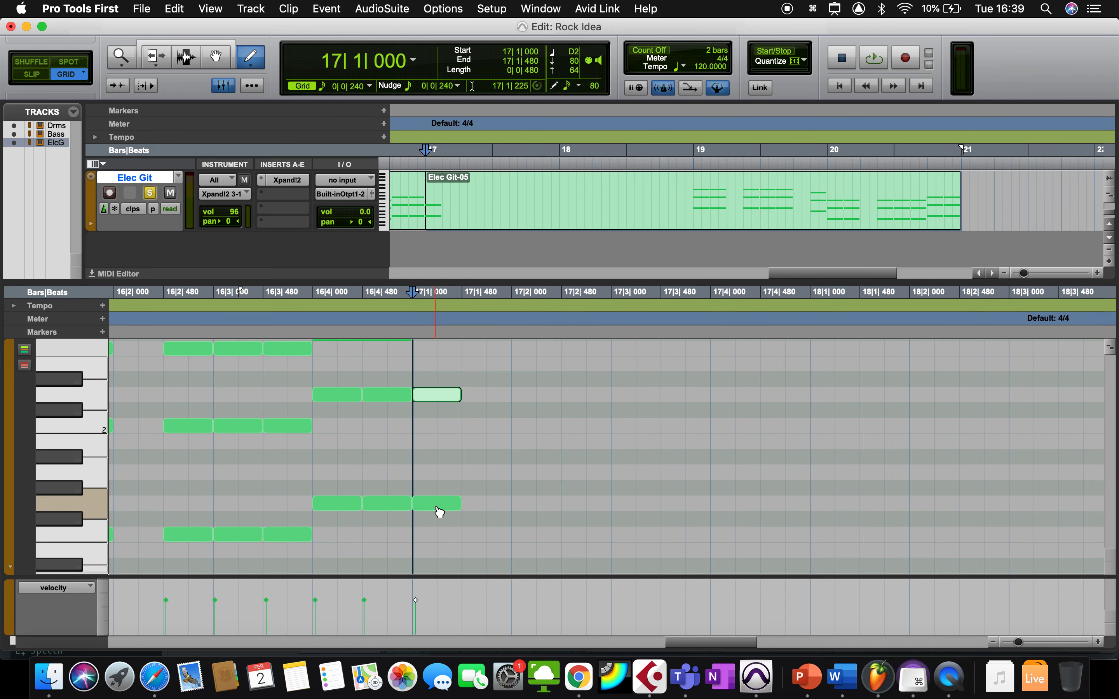
- Change the 17|1|000 chord by moving G1 down to Eb1 and D2 down to Bb1, and adding an Eb2 note
scroll(438, 512, down, 7)
click(437, 402)
drag(438, 403, 432, 455)
scroll(434, 439, up, 4)
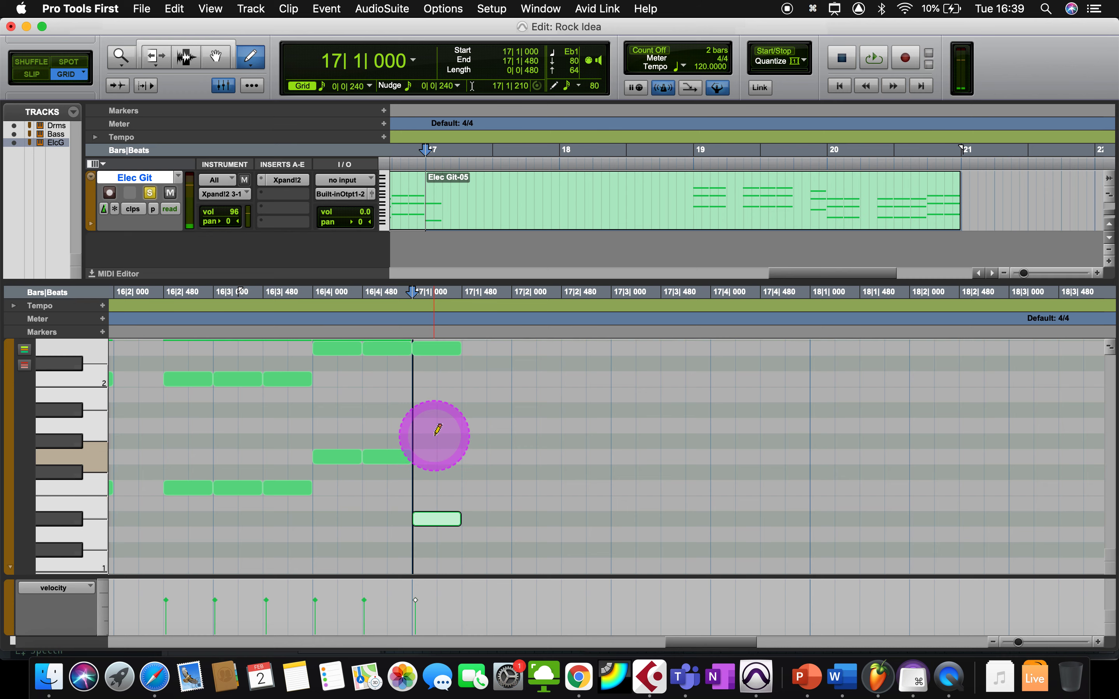
drag(437, 351, 437, 410)
scroll(439, 400, up, 3)
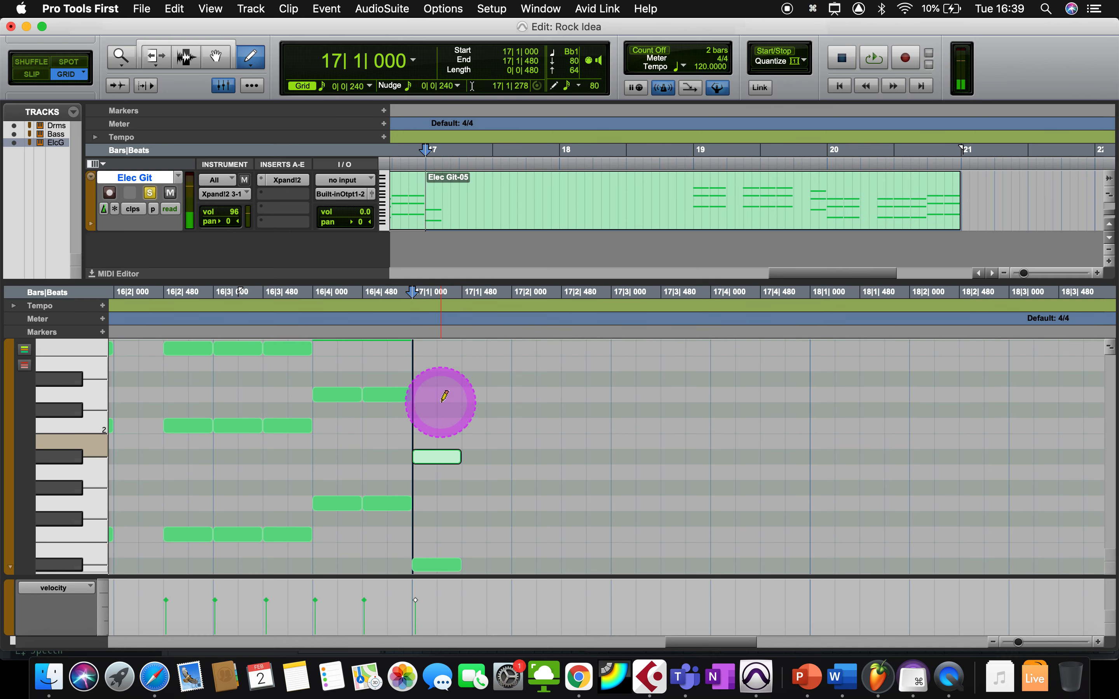
click(433, 379)
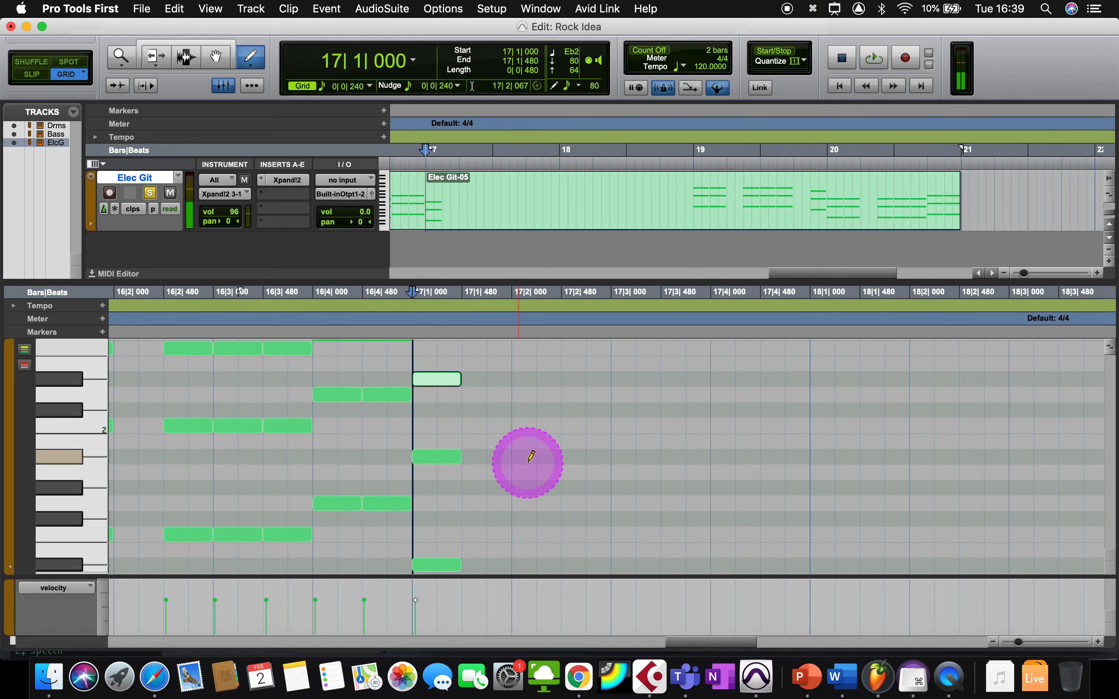
- Repeat the Eb1, Bb1 and Eb2 chord at 17|1|480 for 480 ticks and play from 17|1|000
scroll(531, 457, down, 1)
drag(472, 551, 511, 552)
drag(467, 442, 504, 441)
drag(466, 363, 507, 365)
click(414, 310)
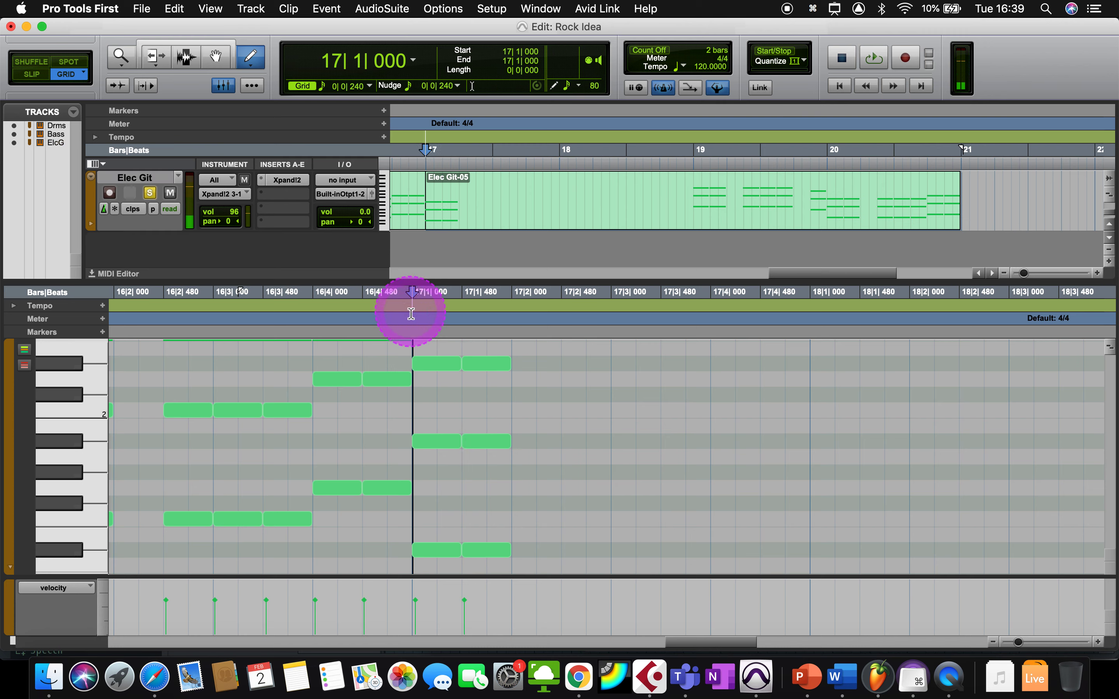
key(space)
key(space)
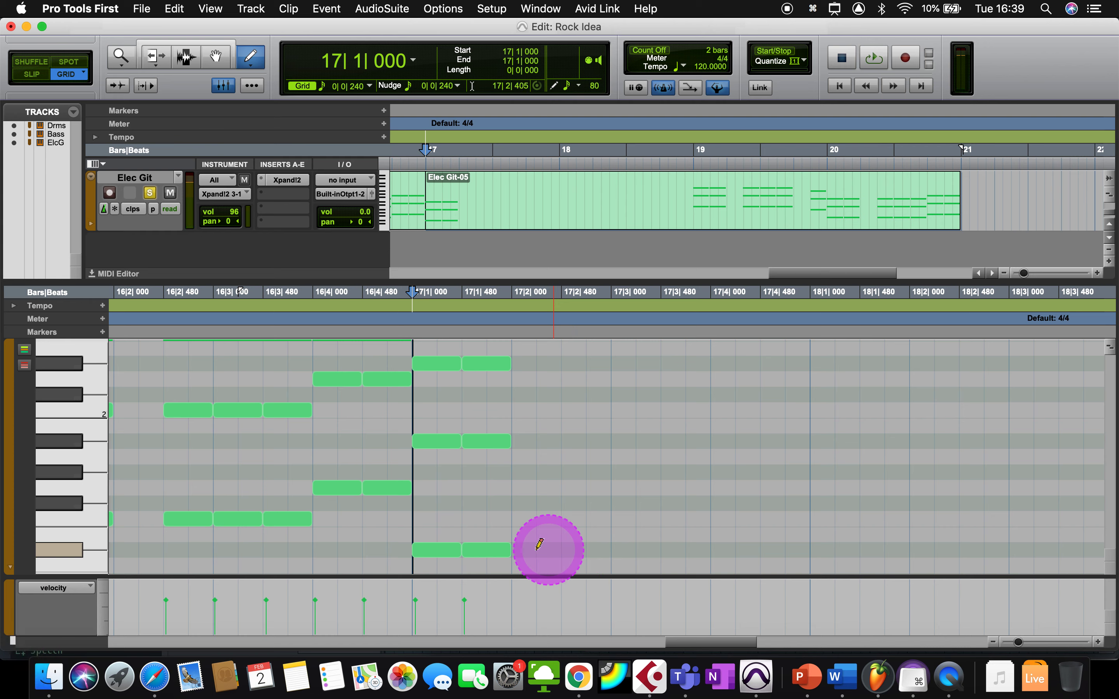
- Draw a held Eb1, Bb1 and Eb2 chord from 17|2|480 to 17|4|000 and play the riff from 17|1|000
click(576, 548)
drag(575, 549, 706, 549)
mouse_move(578, 441)
mouse_down()
mouse_move(719, 442)
mouse_move(706, 442)
mouse_up()
drag(574, 363, 699, 363)
click(411, 321)
key(space)
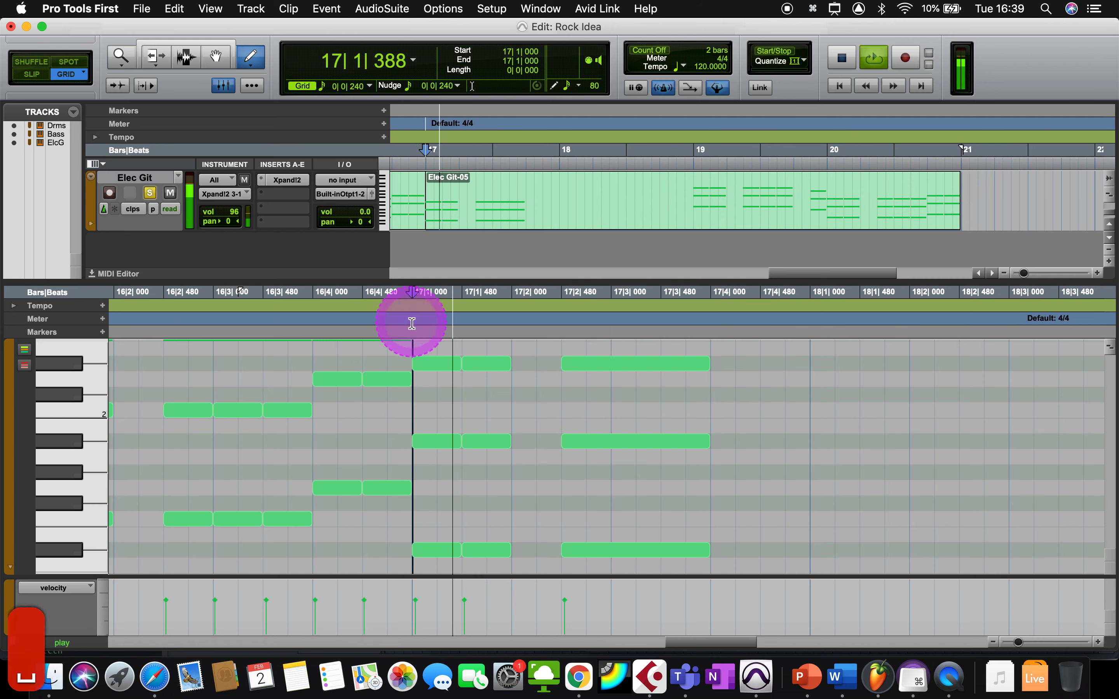
key(space)
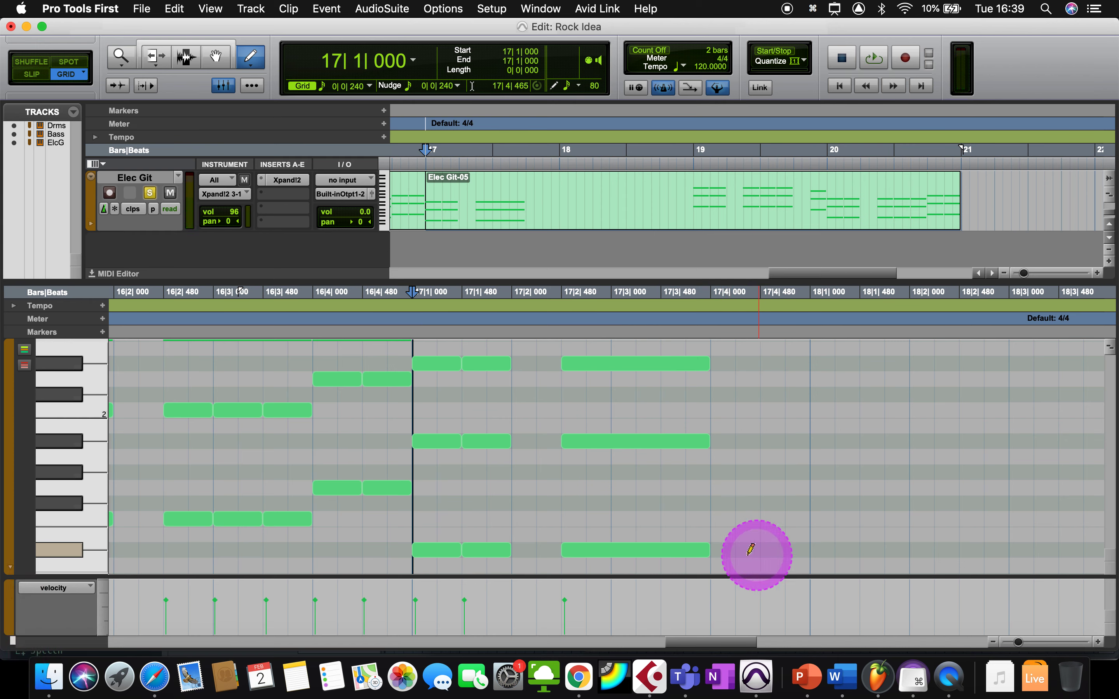
- Add 240-tick Eb1, Bb1 and Eb2 chords at 17|4|480 and 17|4|720, and play from 17|1|000
click(742, 549)
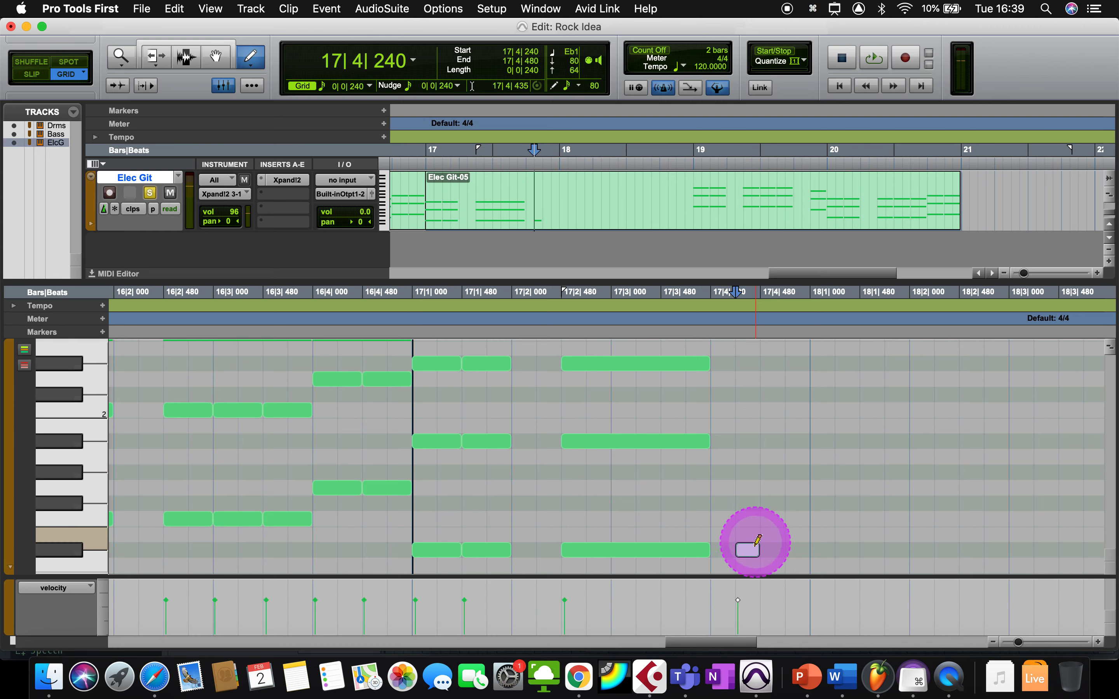
drag(749, 549, 772, 549)
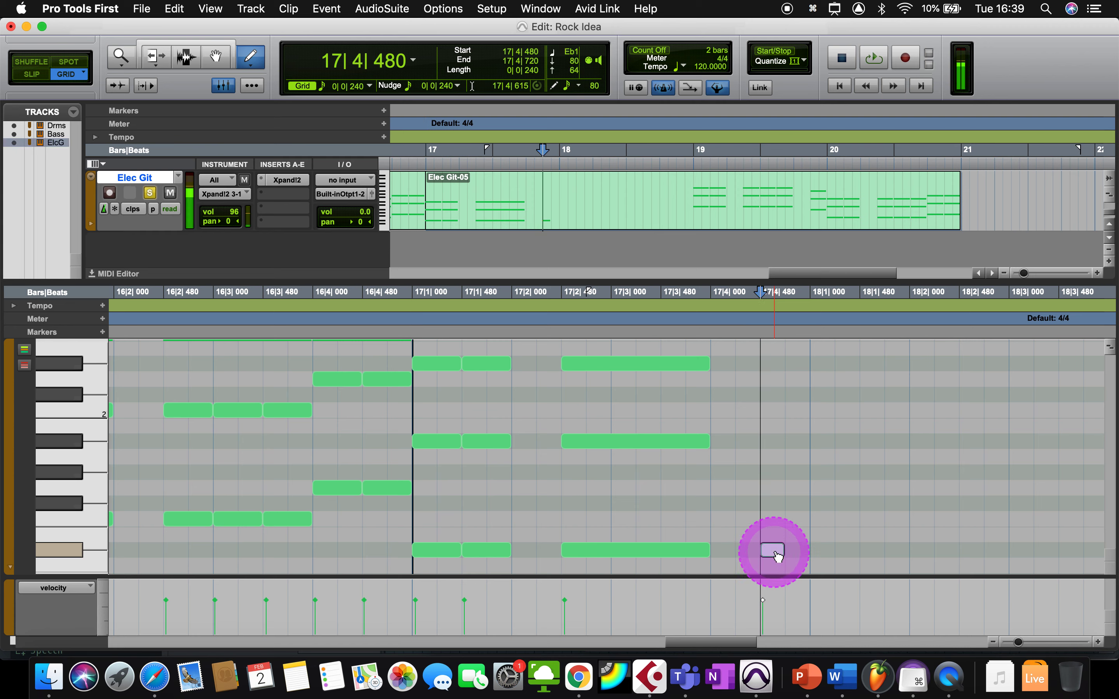
click(766, 444)
mouse_move(767, 364)
mouse_down()
mouse_move(791, 365)
mouse_move(794, 380)
mouse_up()
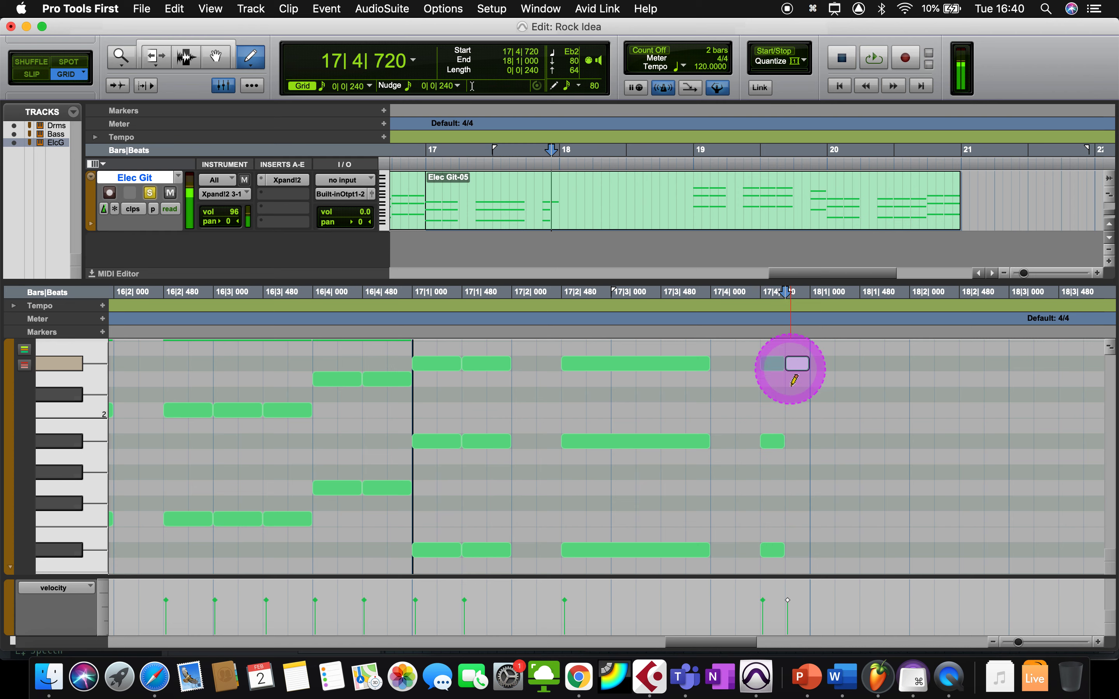
click(795, 442)
click(796, 551)
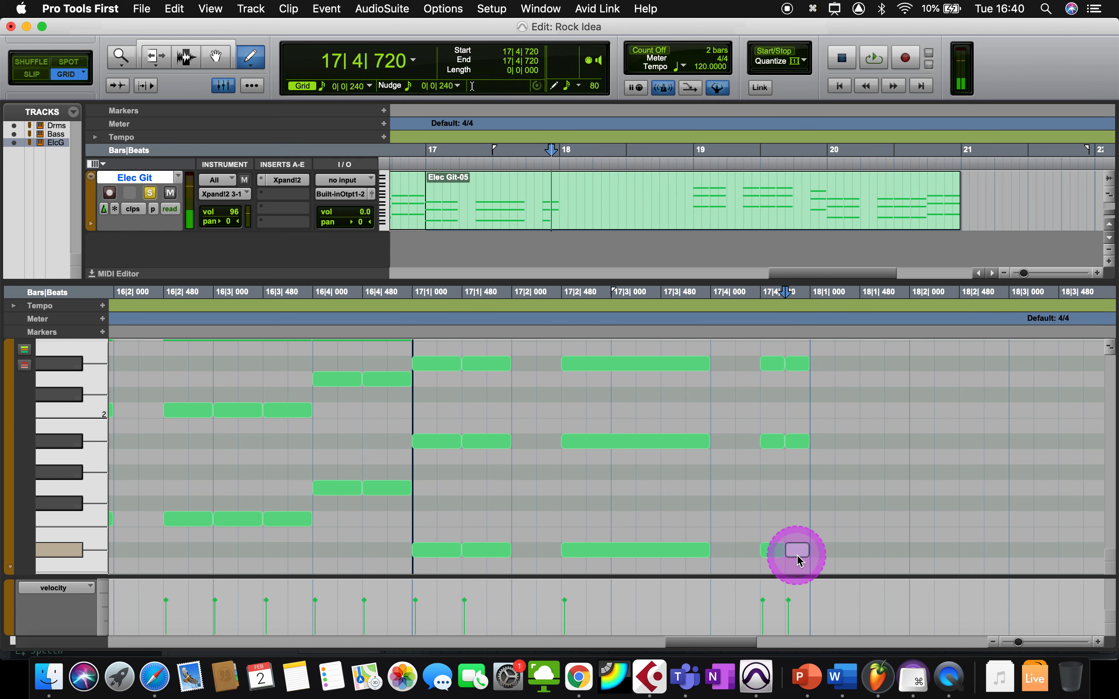
click(406, 318)
key(space)
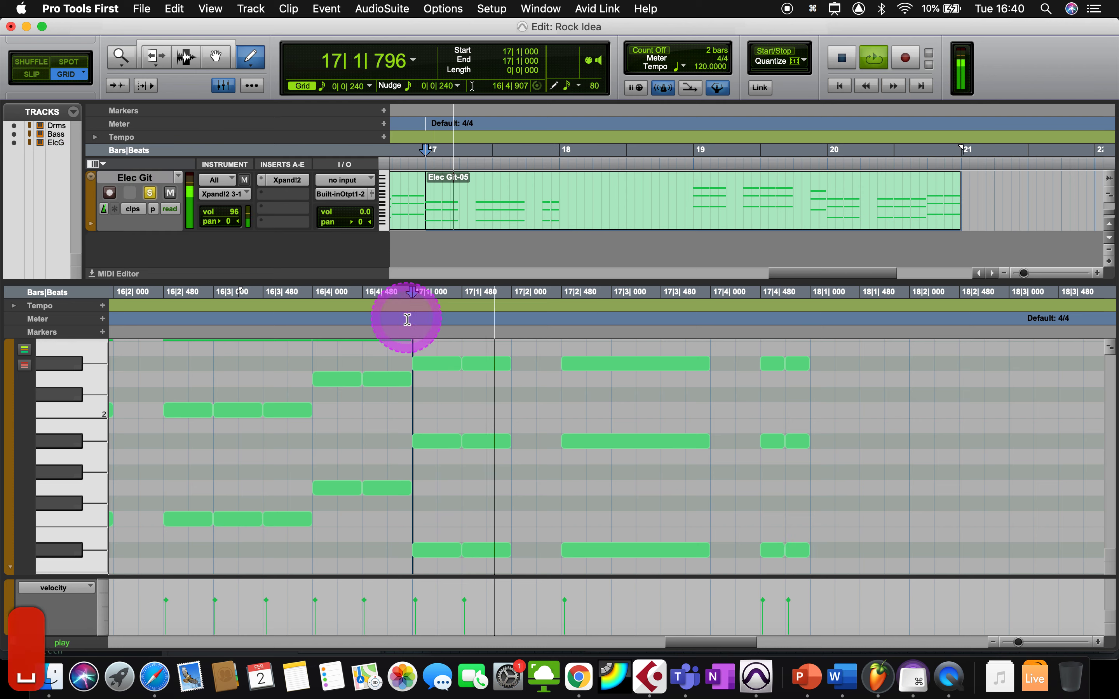
key(space)
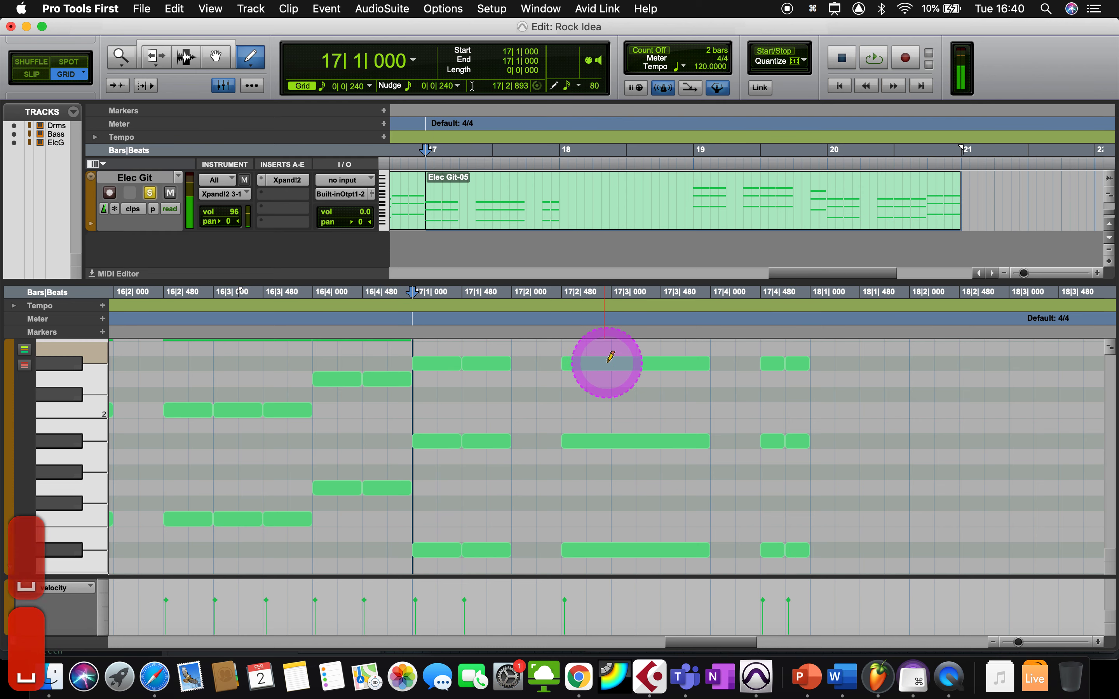
- Duplicate all the bar 17 guitar notes into bar 18 and transpose the copy up four semitones
click(216, 56)
drag(450, 352, 858, 566)
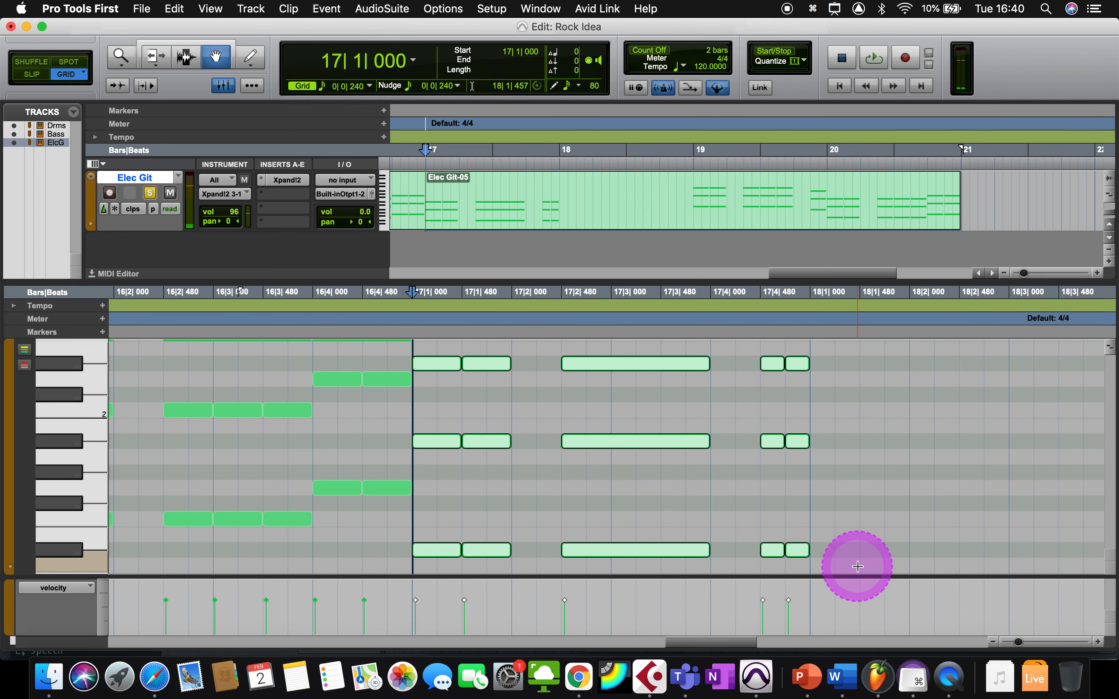
key(super+d)
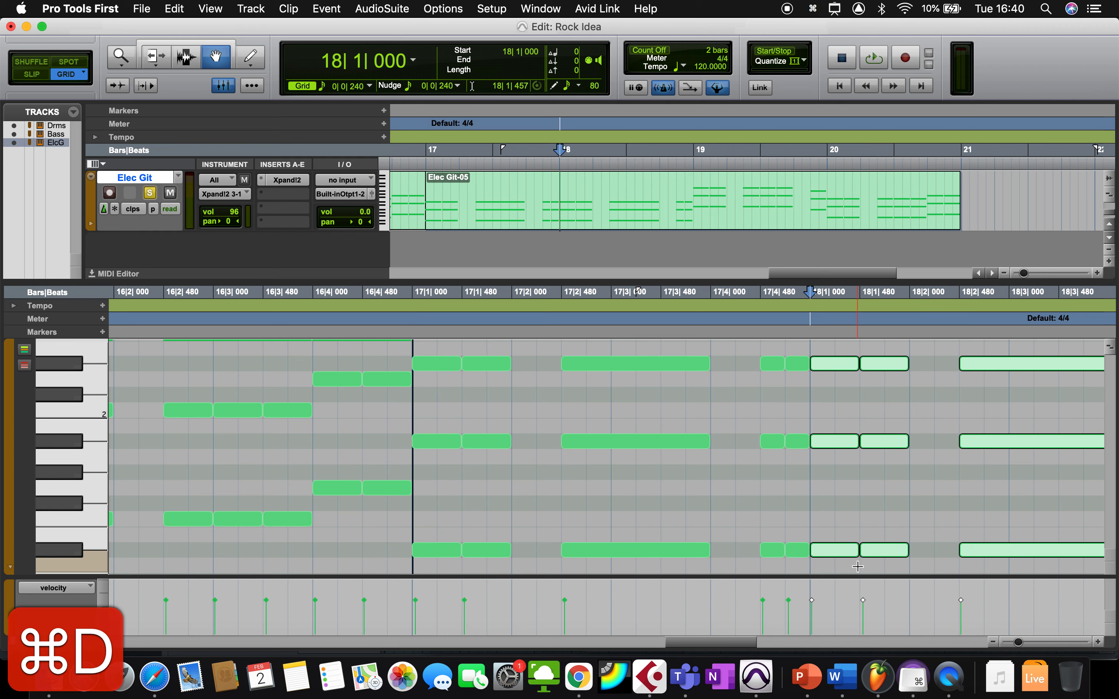
key(Up)
key(Up)
key(Up)
key(Up)
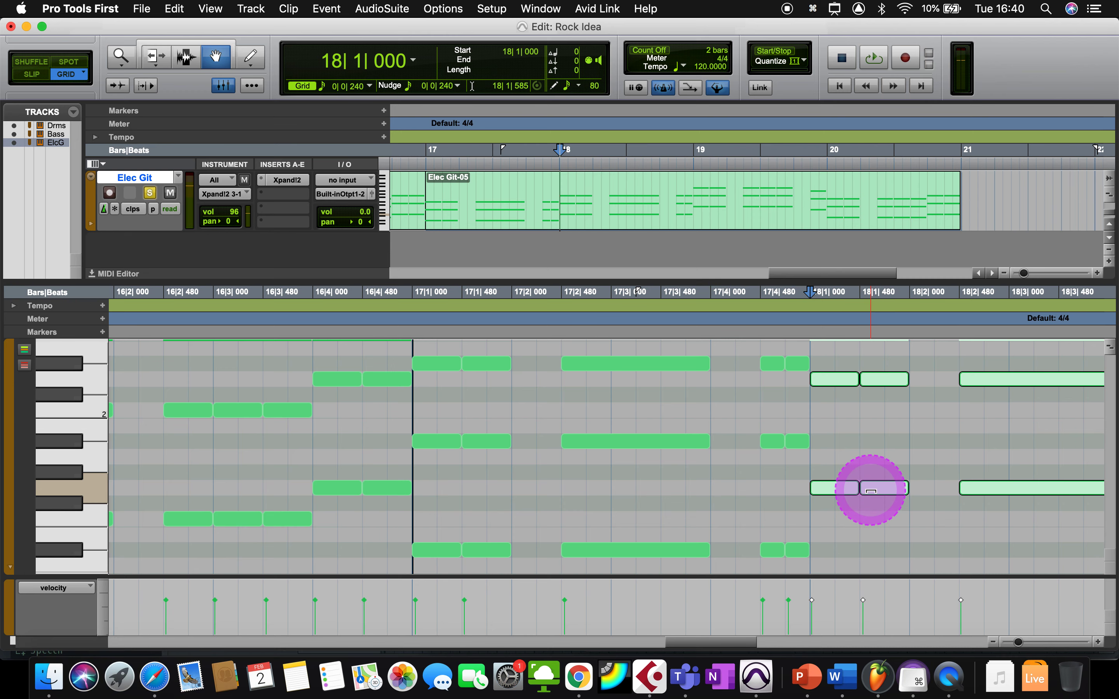
- Delete all the old Elec Git notes in bars 19 and 20
key(super+bracketleft)
key(super+bracketleft)
scroll(775, 444, up, 2)
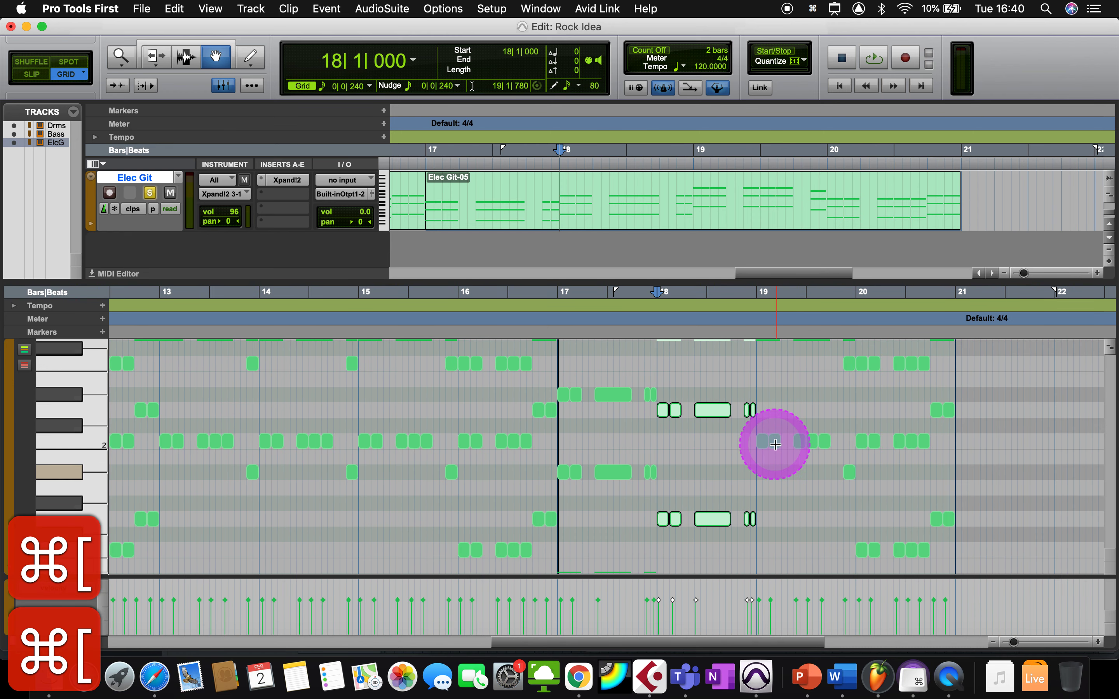
scroll(771, 425, up, 4)
scroll(771, 408, up, 4)
drag(763, 366, 951, 531)
key(BackSpace)
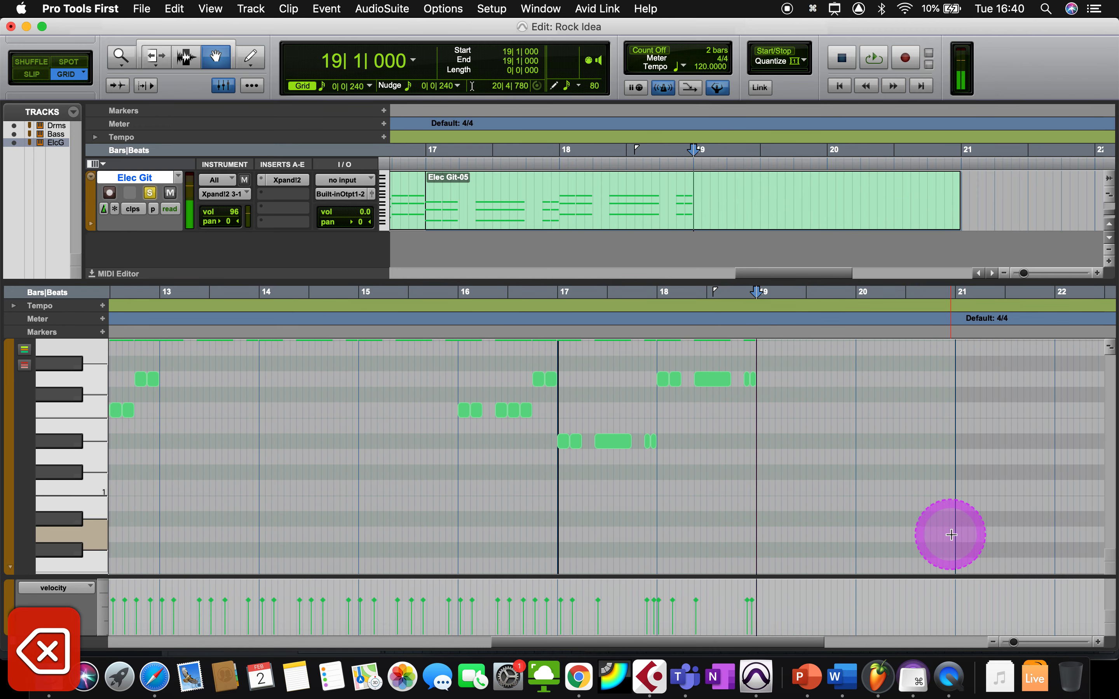
- Duplicate the bar 18 guitar notes into bar 19 and transpose the copy up one semitone
drag(756, 431, 666, 451)
scroll(666, 451, down, 8)
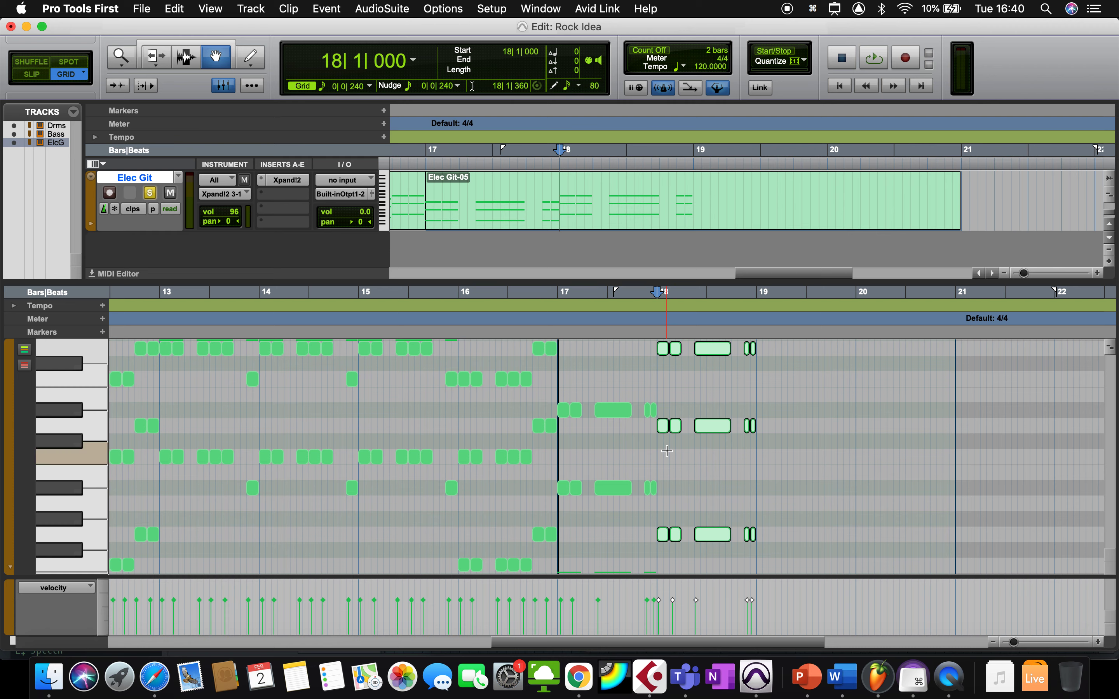
key(super+d)
key(Up)
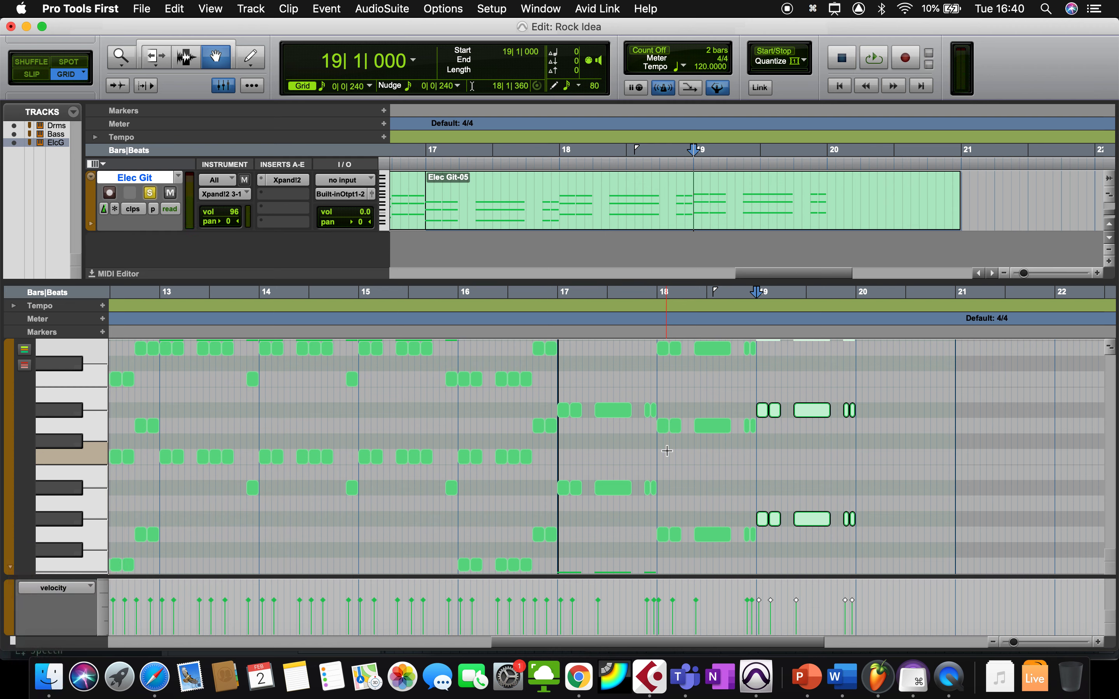
- Duplicate the bar 19 guitar notes into bar 20, transpose the copy up two semitones and play from 17|1|000
key(cmd+d)
key(Up)
key(Up)
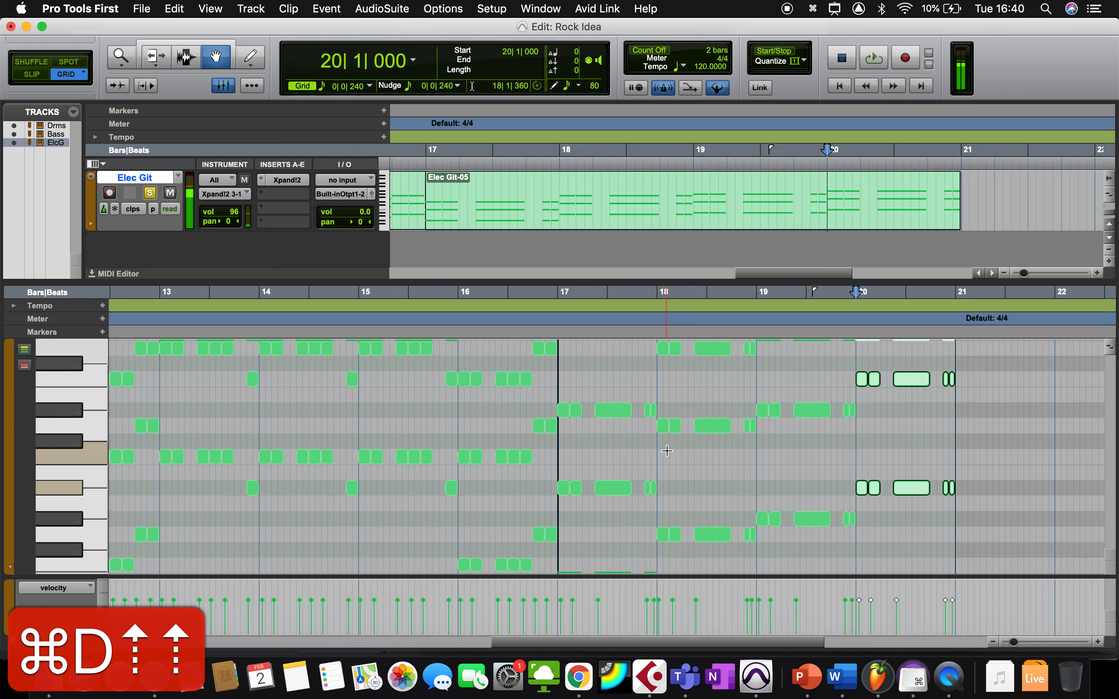
click(521, 402)
click(556, 333)
key(space)
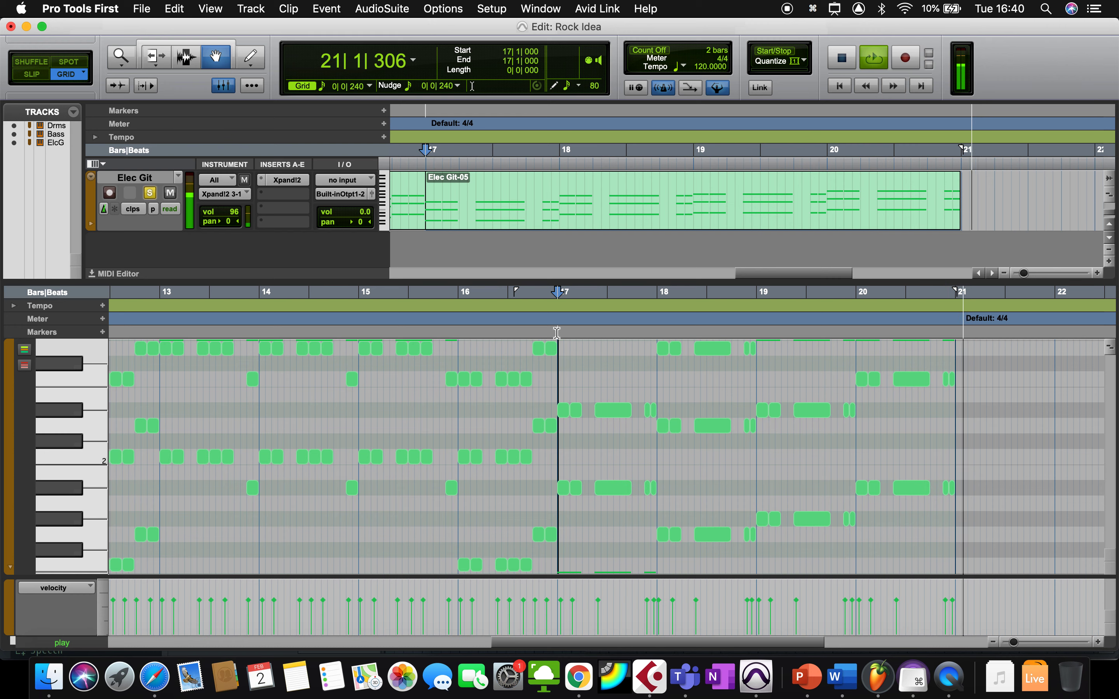
- Stop playback and examine the pitches of the new guitar chords in bars 17 to 20
key(space)
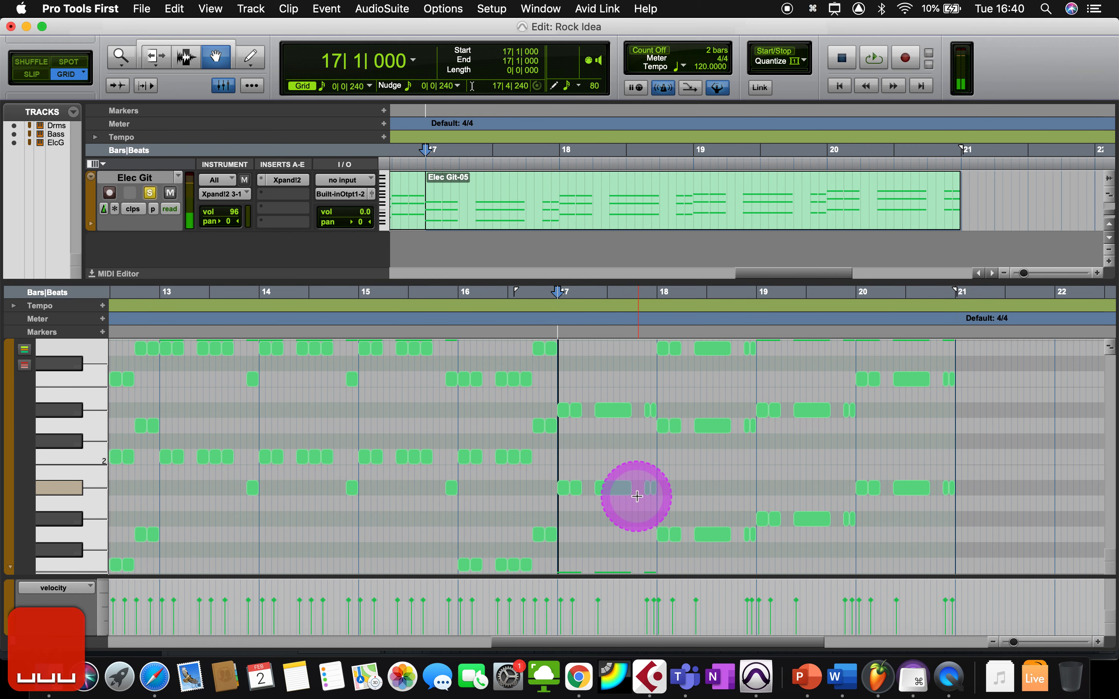
scroll(637, 496, down, 3)
drag(562, 531, 860, 475)
scroll(860, 475, up, 10)
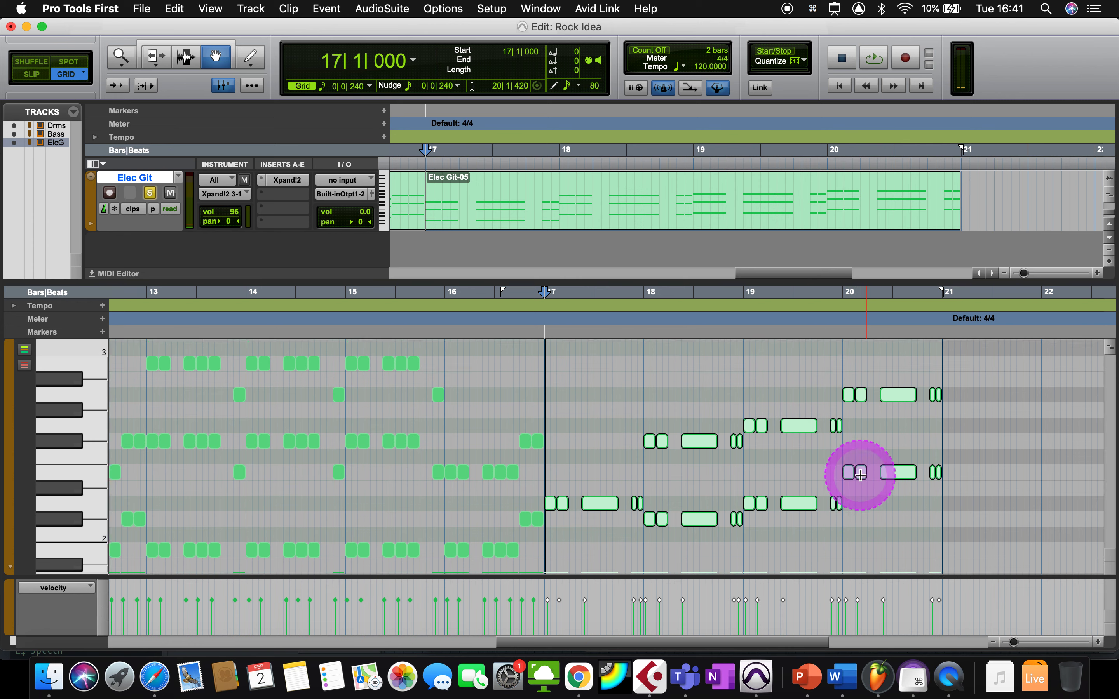
scroll(860, 476, down, 4)
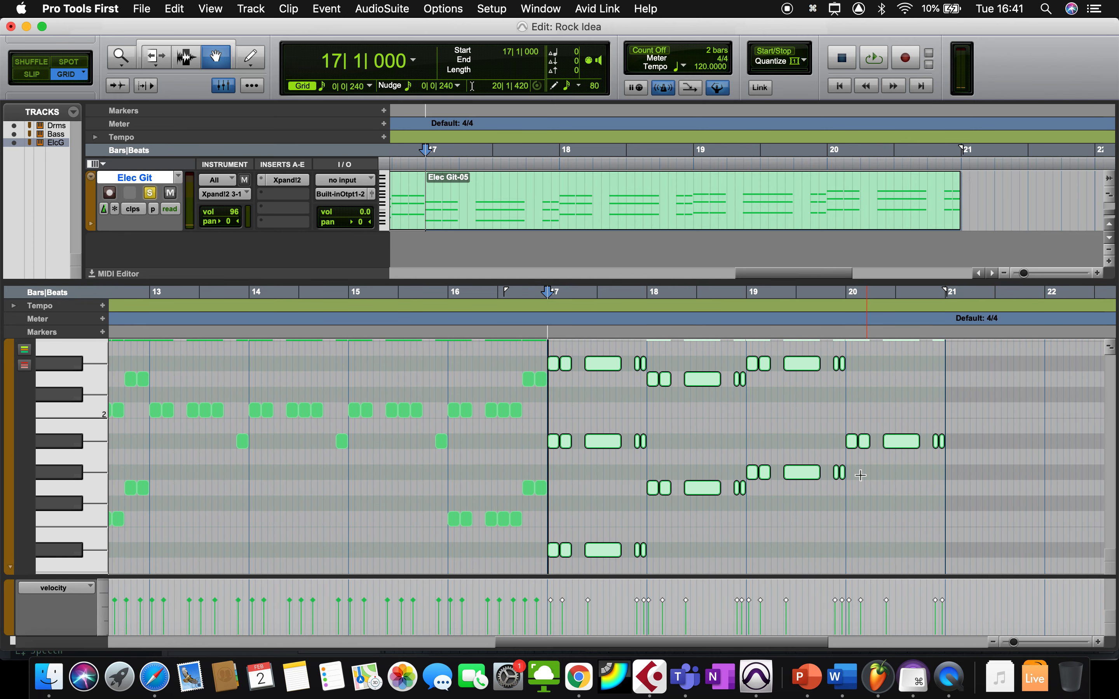
scroll(791, 469, up, 3)
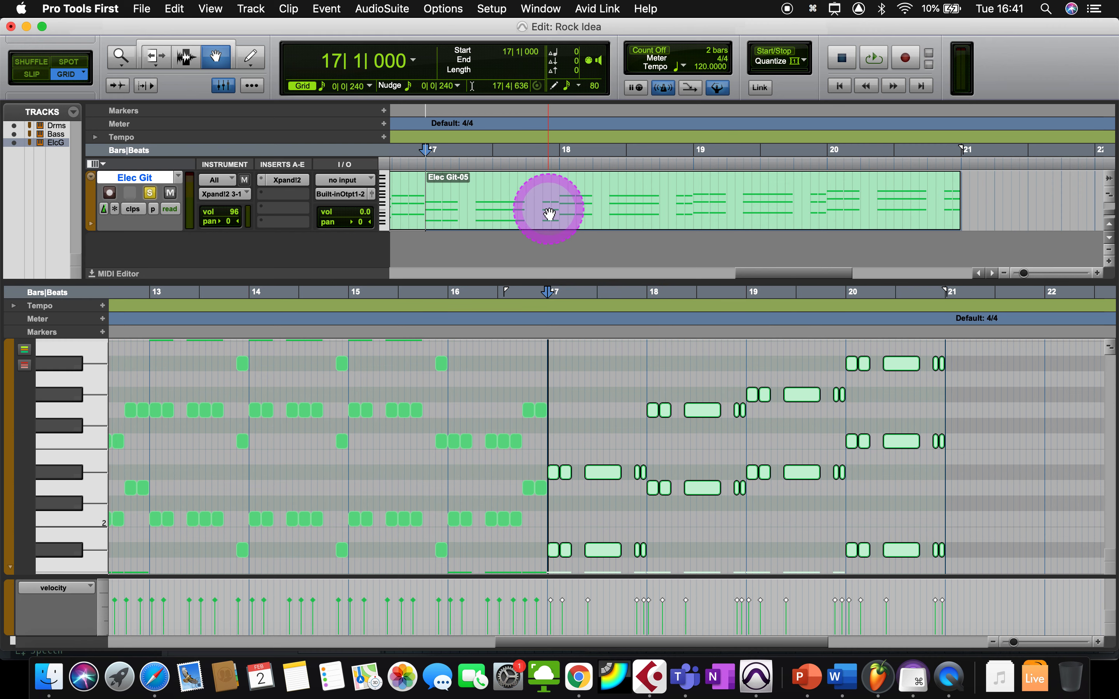
scroll(549, 214, up, 3)
- Delete the Bass notes in bars 17 to 20, keeping only the first two notes of bar 17
click(548, 242)
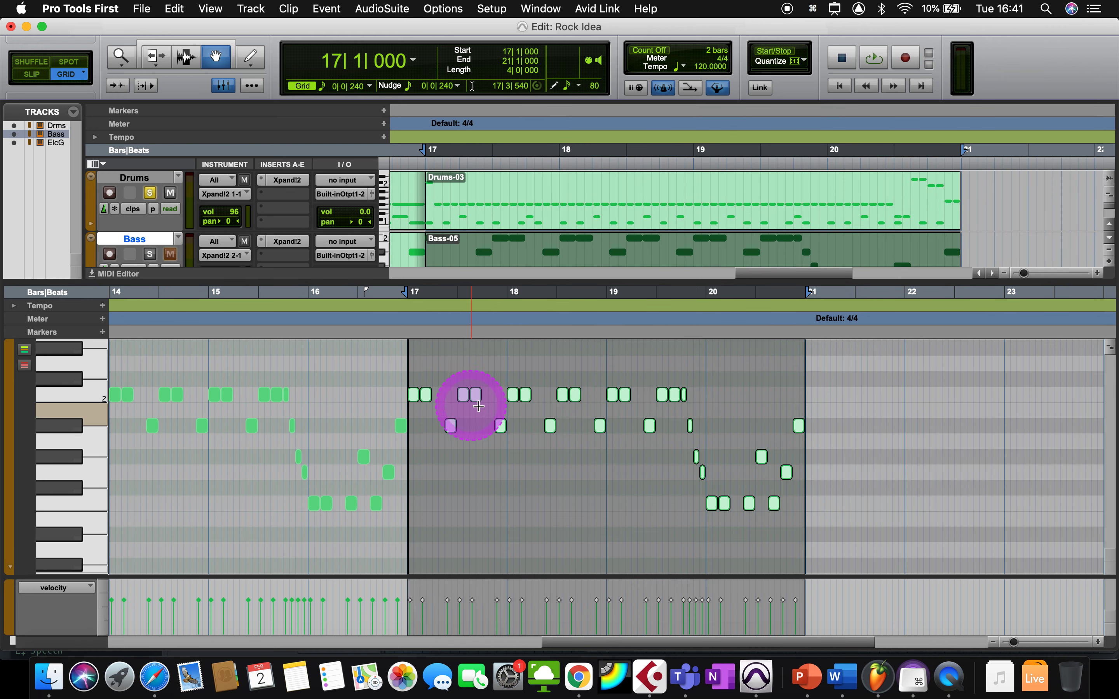
drag(439, 371, 799, 530)
key(BackSpace)
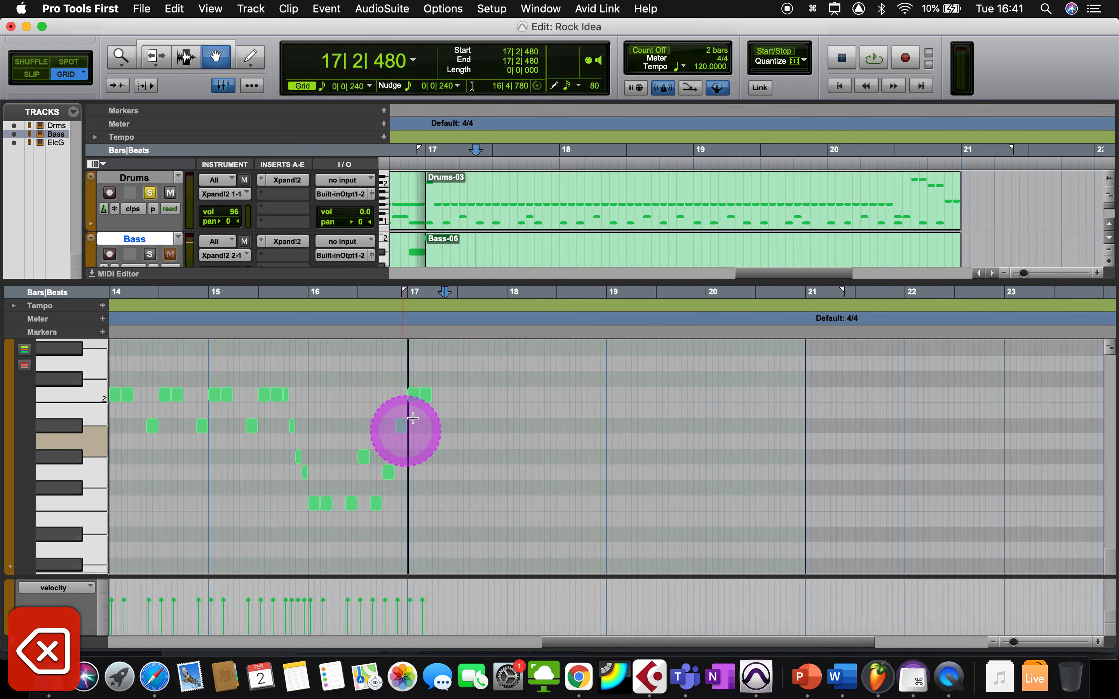
- Draw a long C2 bass note from 17|2|480 to 17|4|000 with the Pencil tool
drag(416, 384, 459, 412)
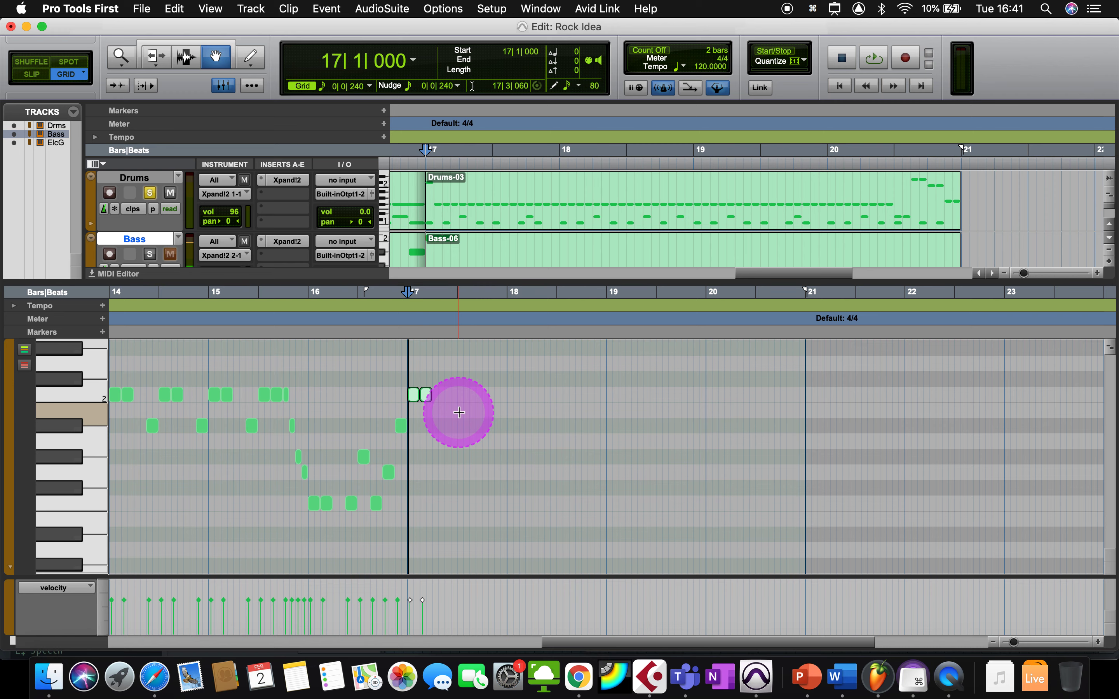
key(super+bracketright)
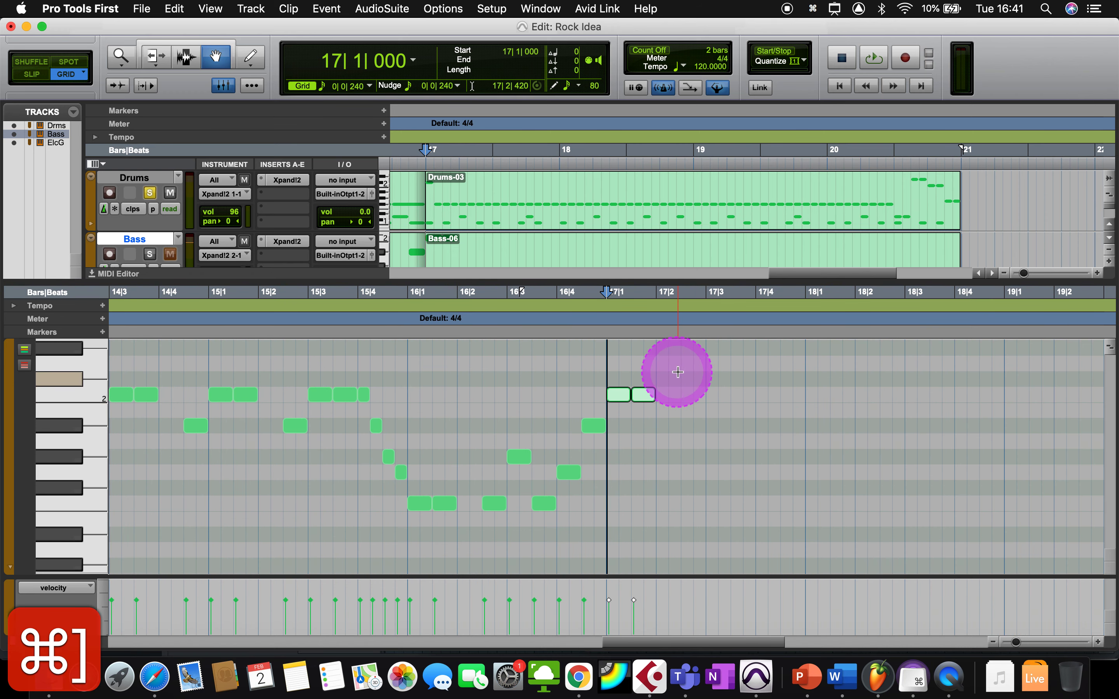
scroll(533, 239, down, 2)
scroll(532, 239, down, 2)
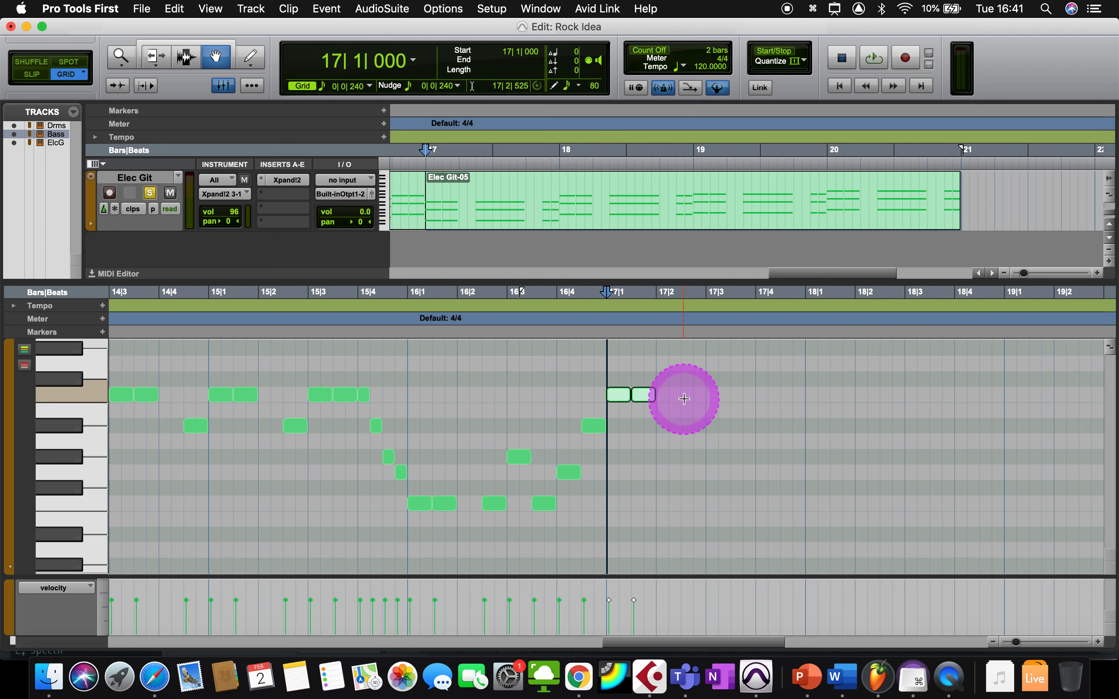
click(696, 398)
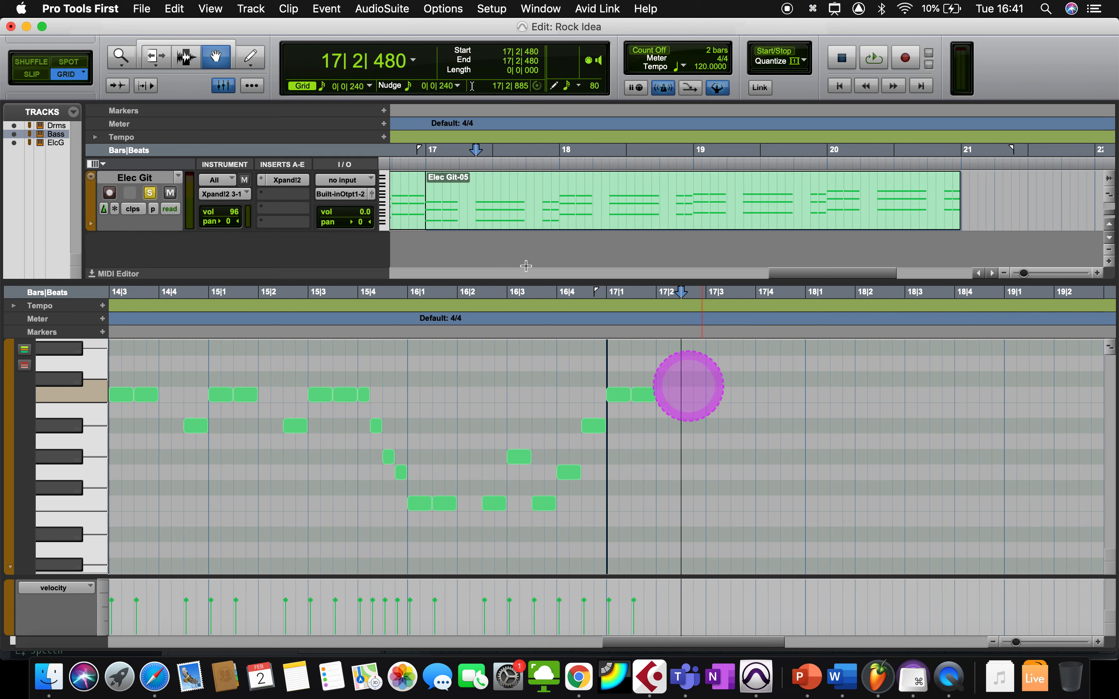
click(248, 54)
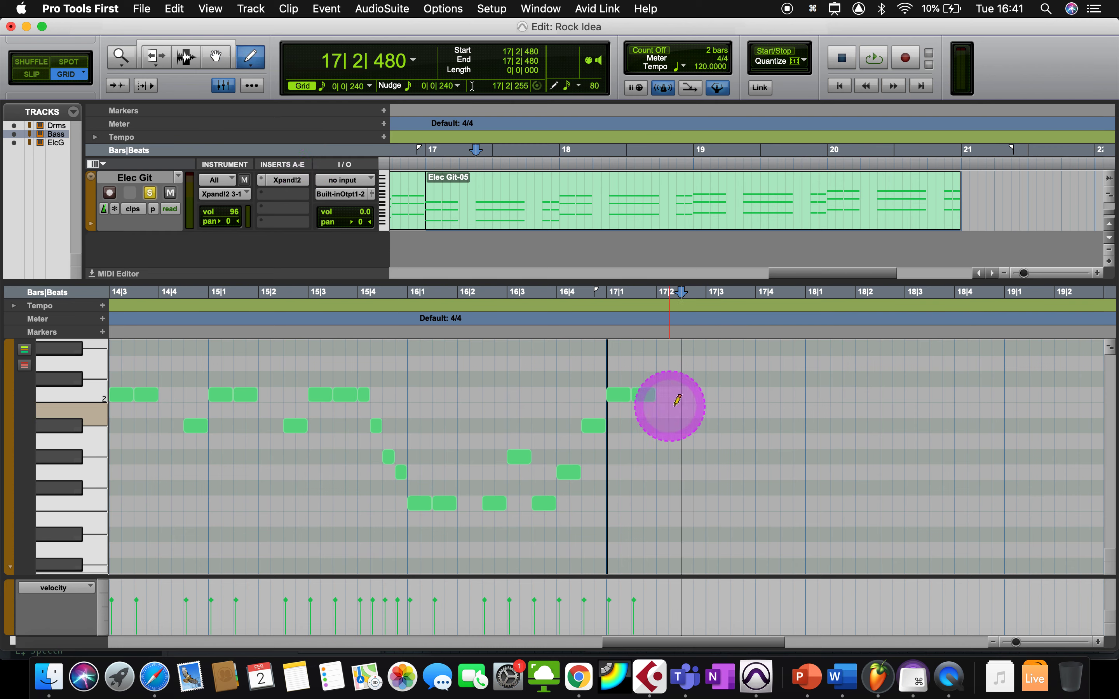
drag(683, 396, 754, 396)
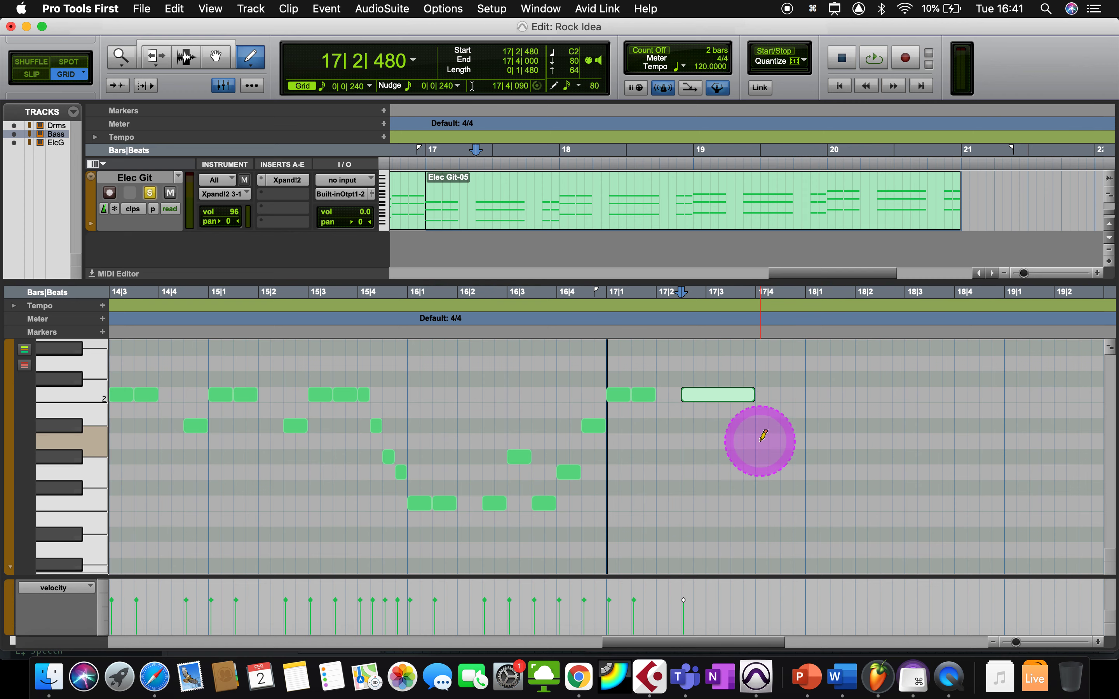
- Add two short C2 bass notes of 240 ticks each, back to back from 17|4|480 to the end of bar 17
scroll(763, 436, up, 1)
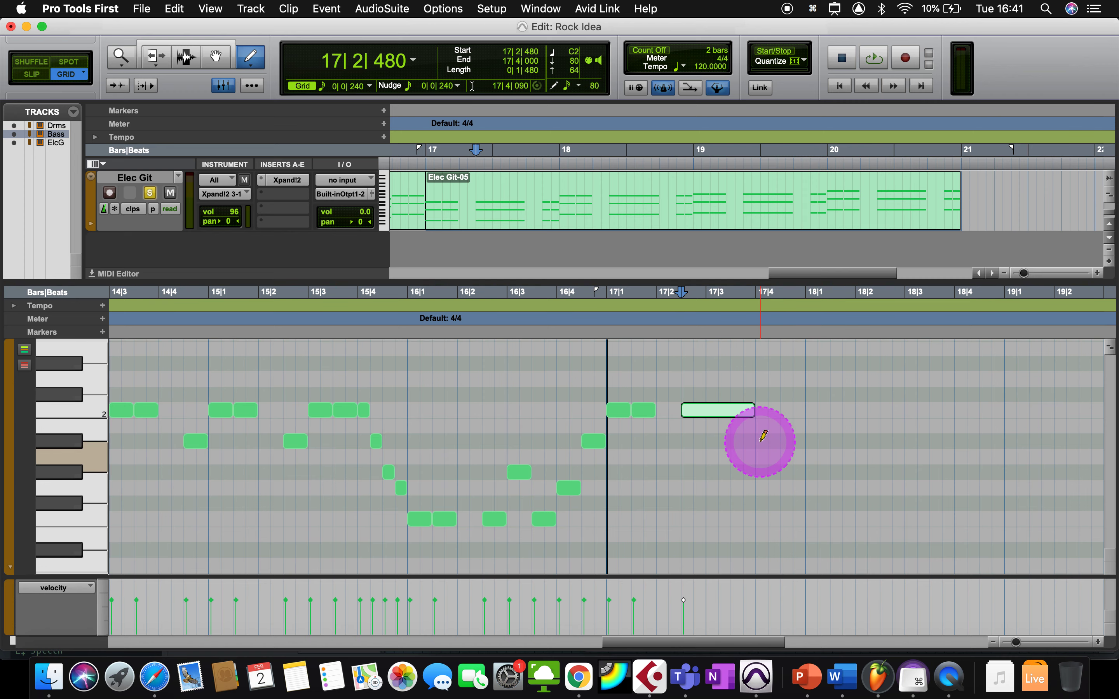
click(786, 411)
click(798, 410)
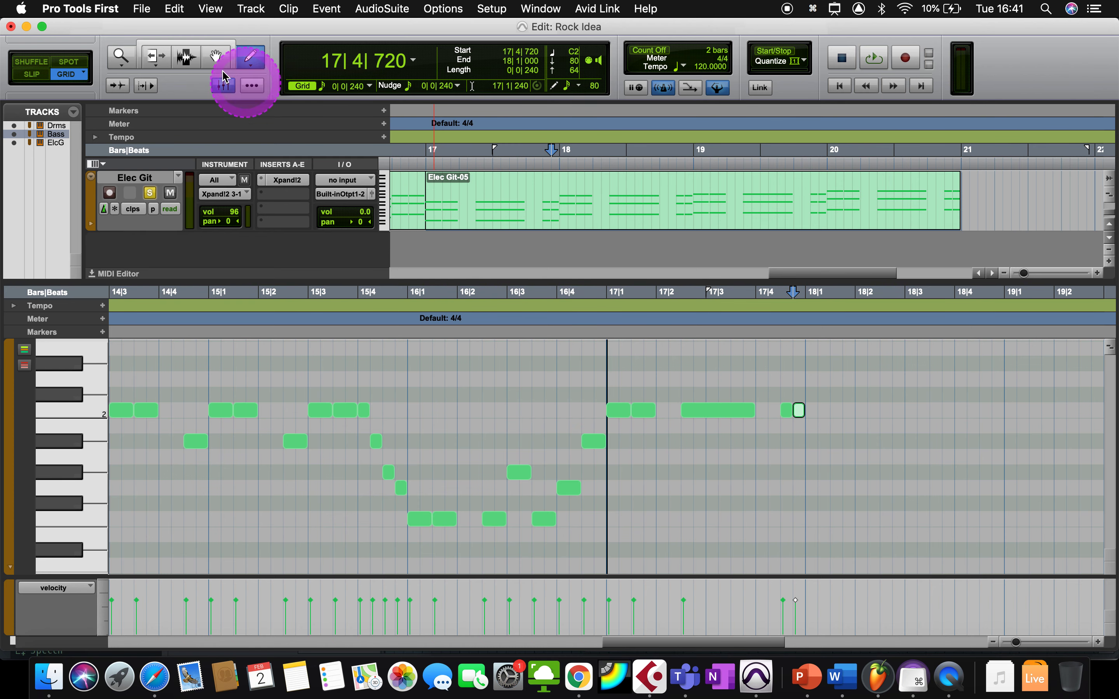
- Select all the bar 17 bass notes and transpose them down nine semitones
click(215, 56)
drag(610, 364, 839, 475)
key(Down)
key(Down)
key(Down)
key(Down)
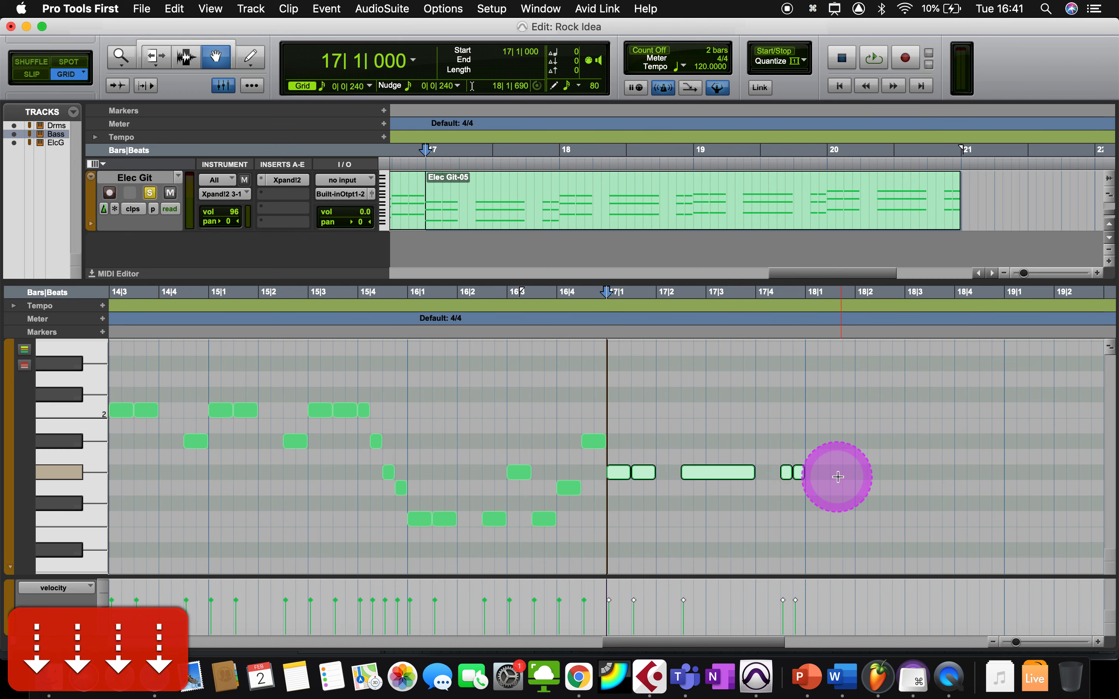
key(Down)
key(Down)
key(Down)
key(Down)
key(Down)
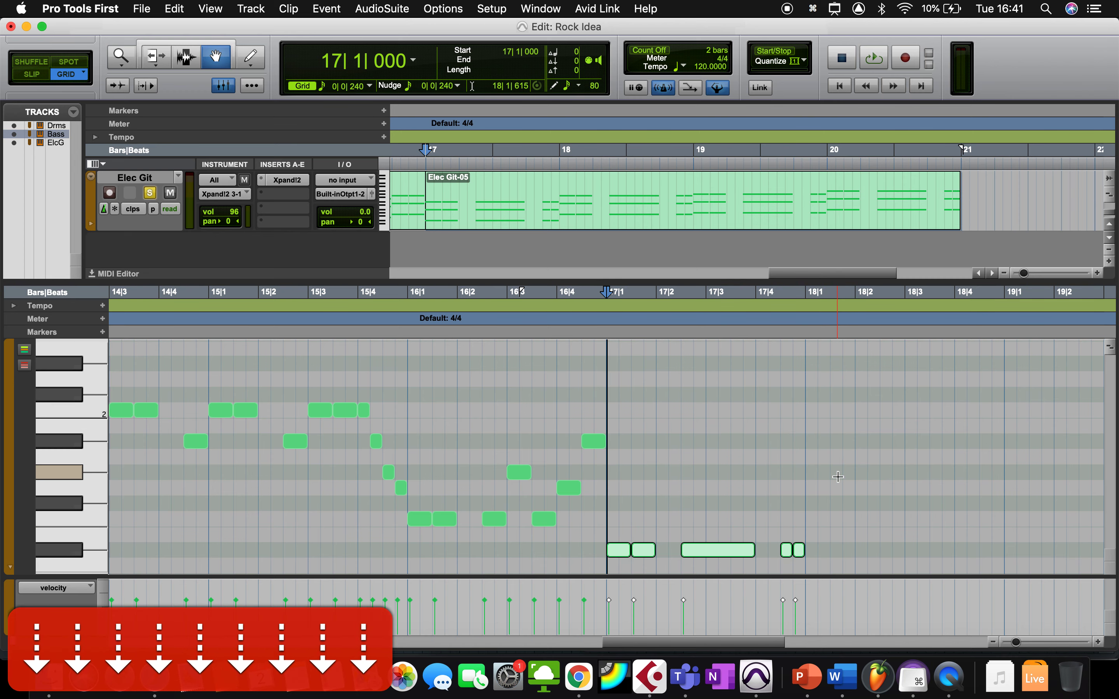
- Duplicate the bar 17 bass notes into bar 18 and transpose the copy up two semitones
key(super+f)
scroll(738, 512, down, 3)
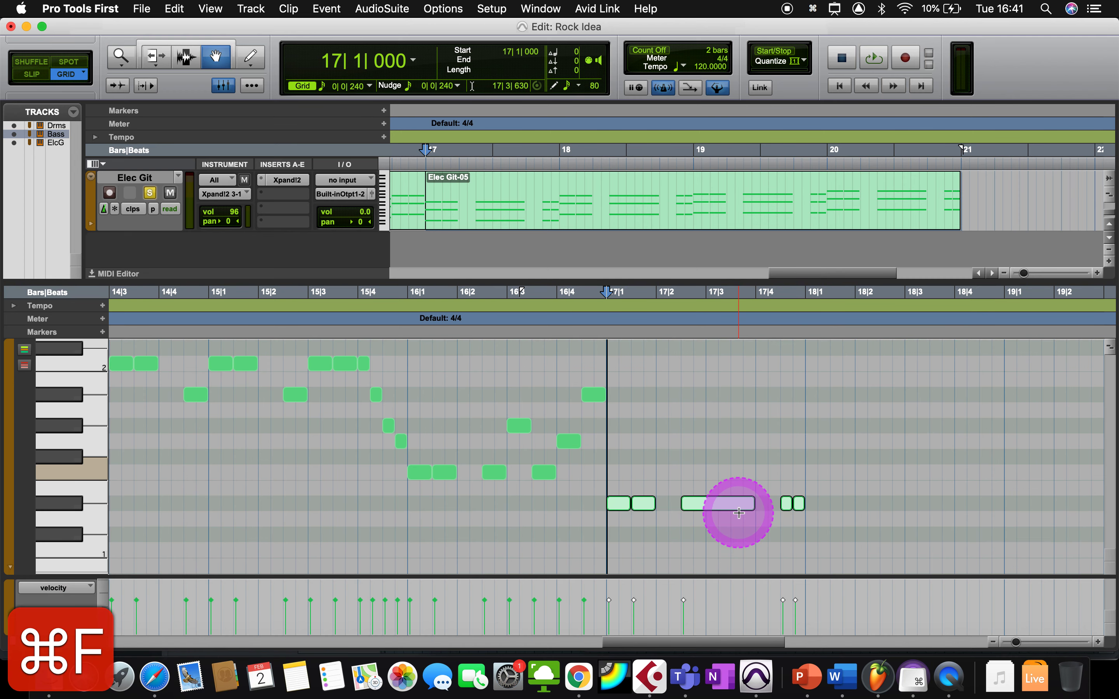
key(super+d)
key(Up)
key(Up)
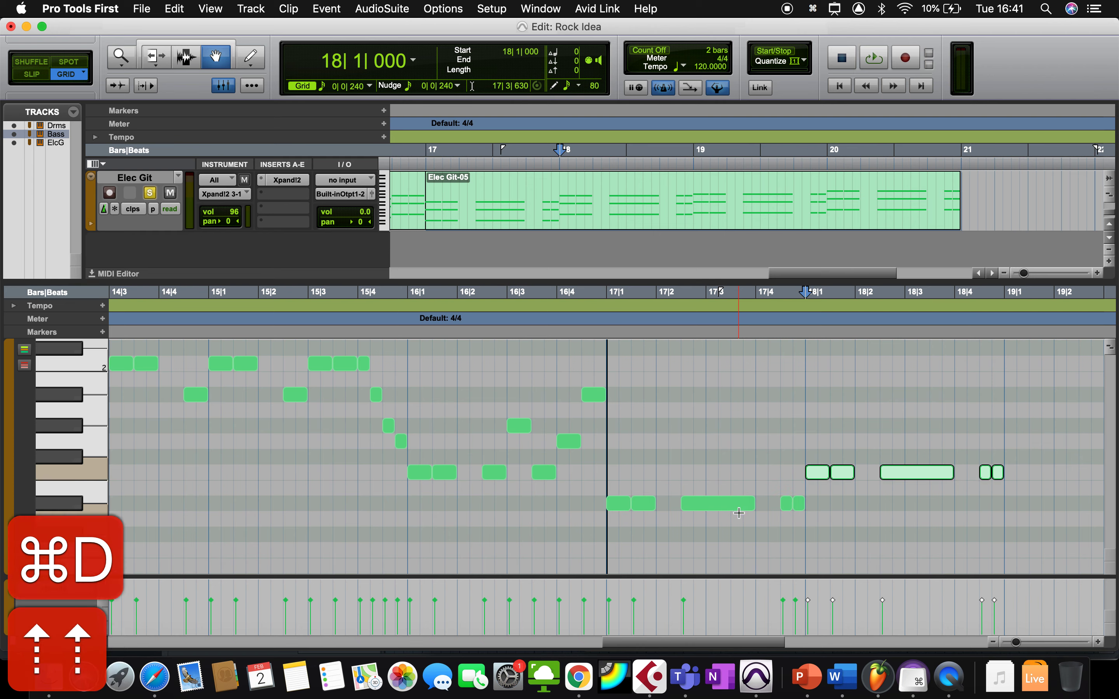
- Duplicate the bar 18 bass notes into bar 19 and raise the bar 18 notes another two semitones
key(super+d)
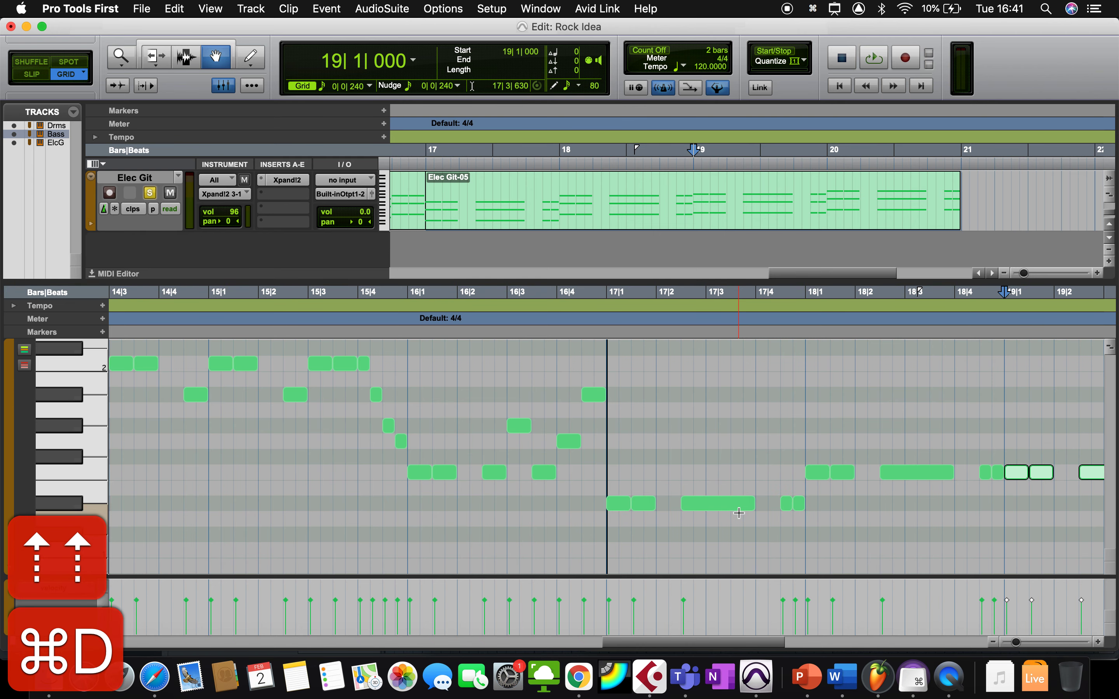
drag(805, 448, 1002, 514)
key(Up)
key(Up)
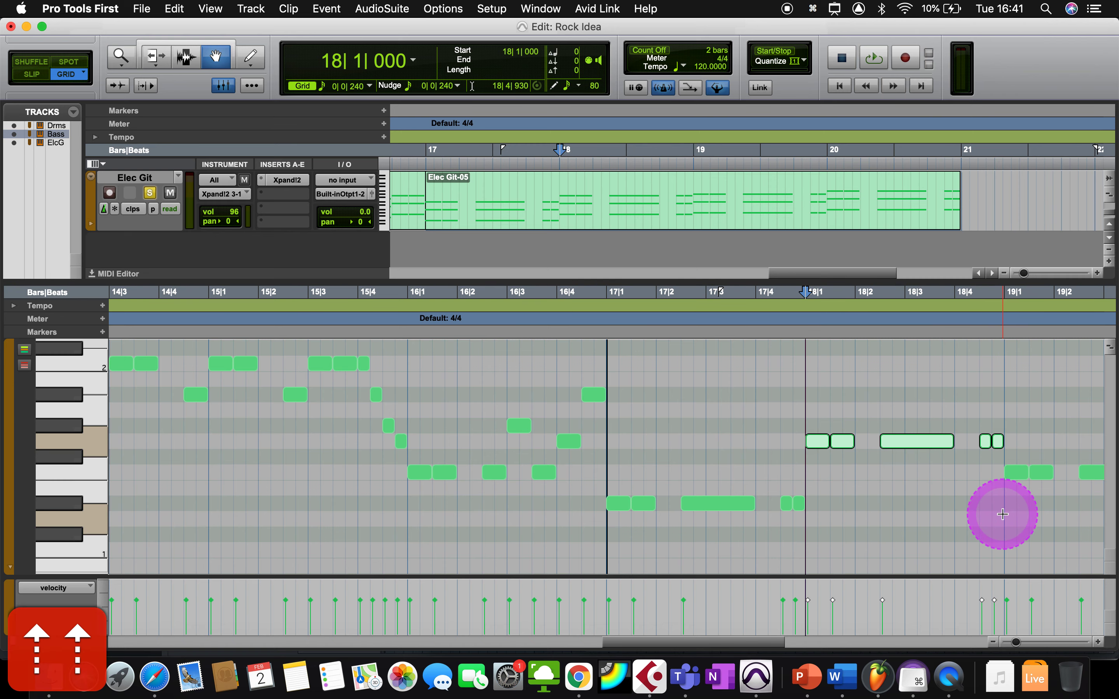
- Select the bar 19 bass notes and transpose them up three semitones
drag(1011, 422, 817, 481)
key(Up)
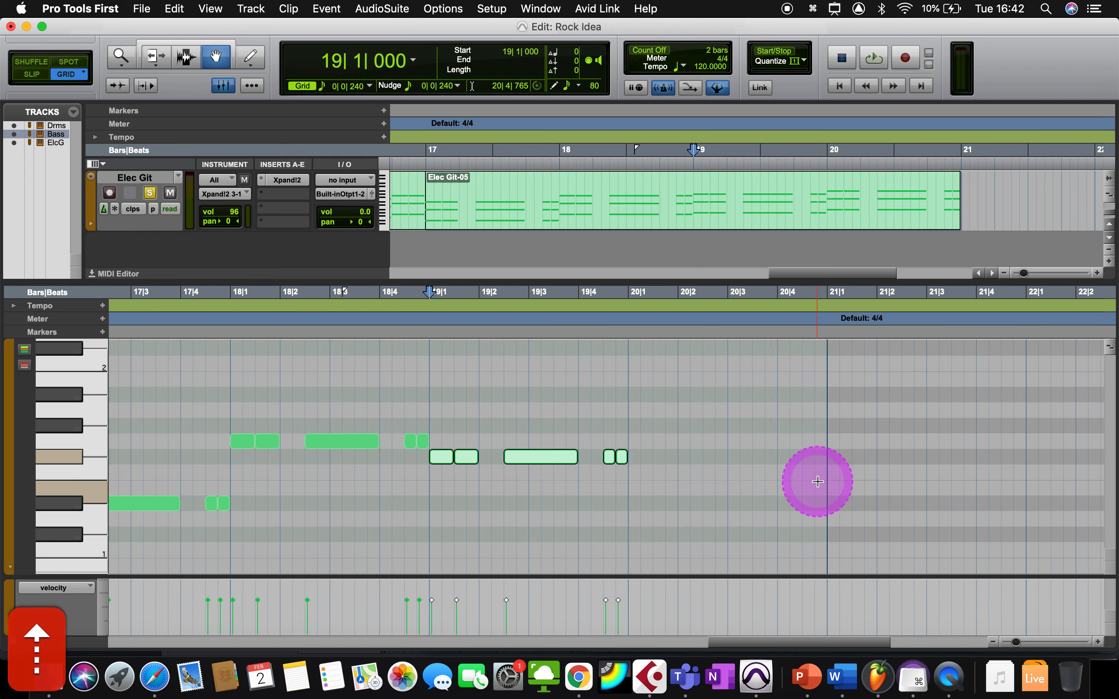
key(Up)
key(Up)
- Duplicate the bar 19 bass notes into bar 20 and transpose the copy up two semitones
key(cmd+d)
key(Up)
key(Up)
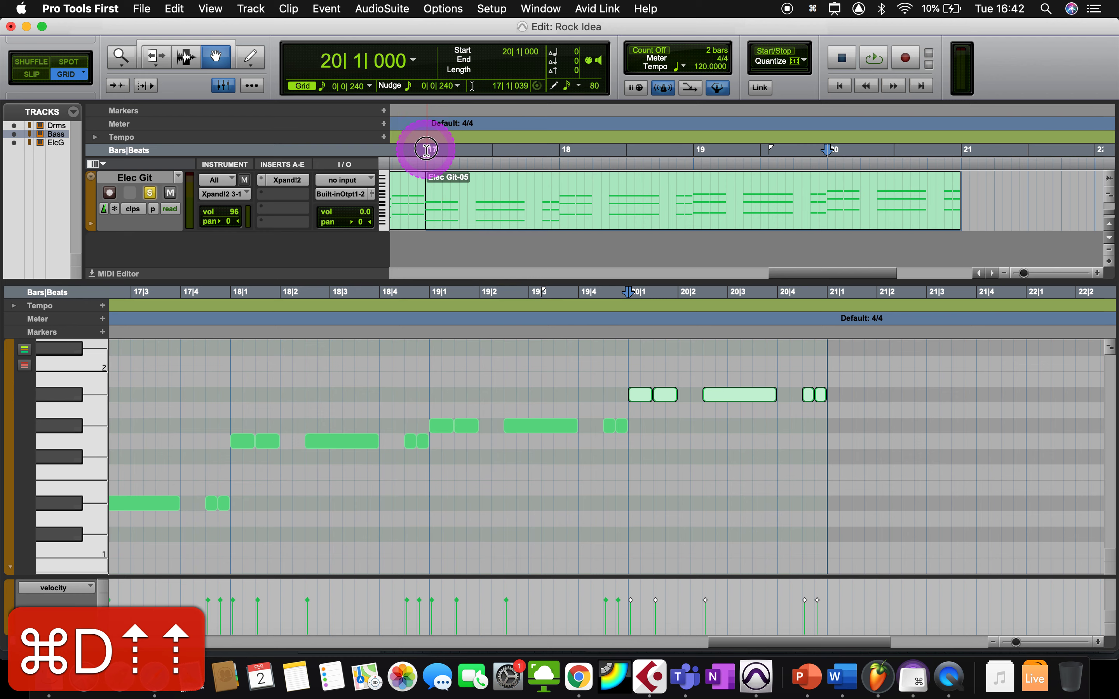
- Solo the Bass track alongside the other soloed tracks and play the section from 17|1|000
click(427, 149)
key(space)
key(space)
scroll(113, 224, up, 3)
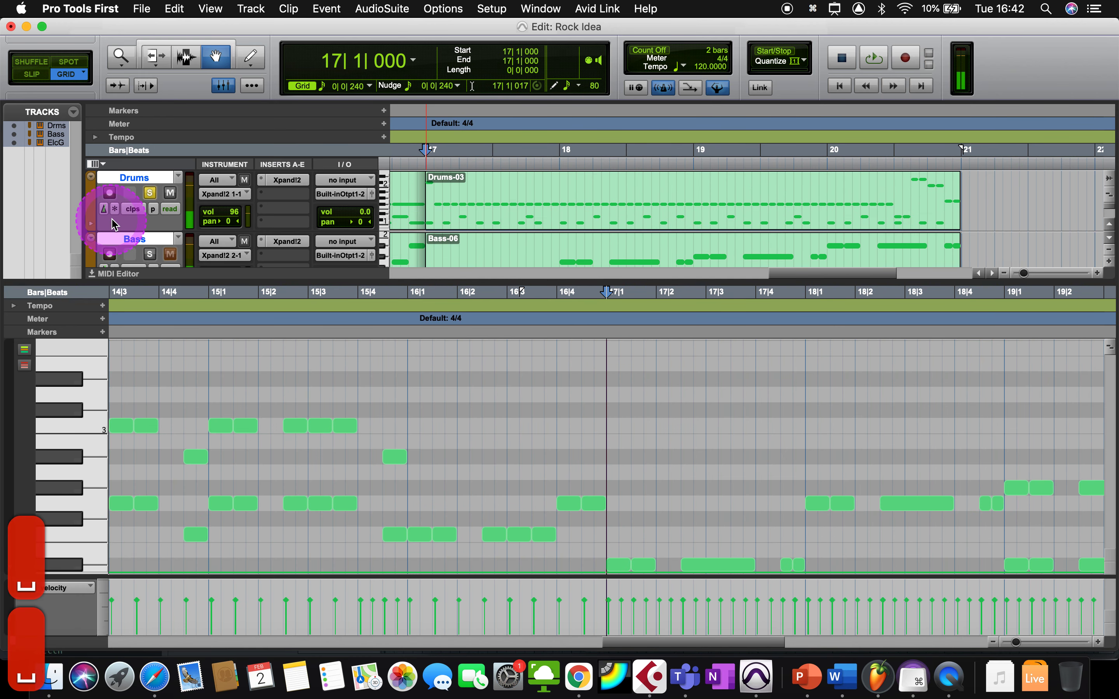
click(150, 254)
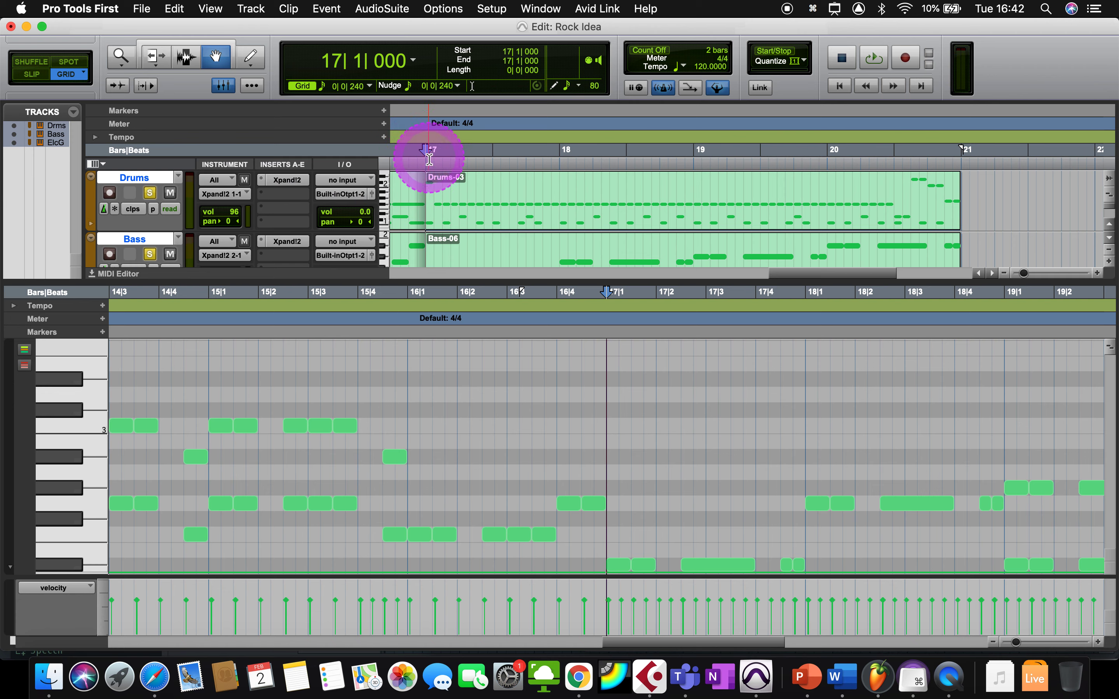
key(space)
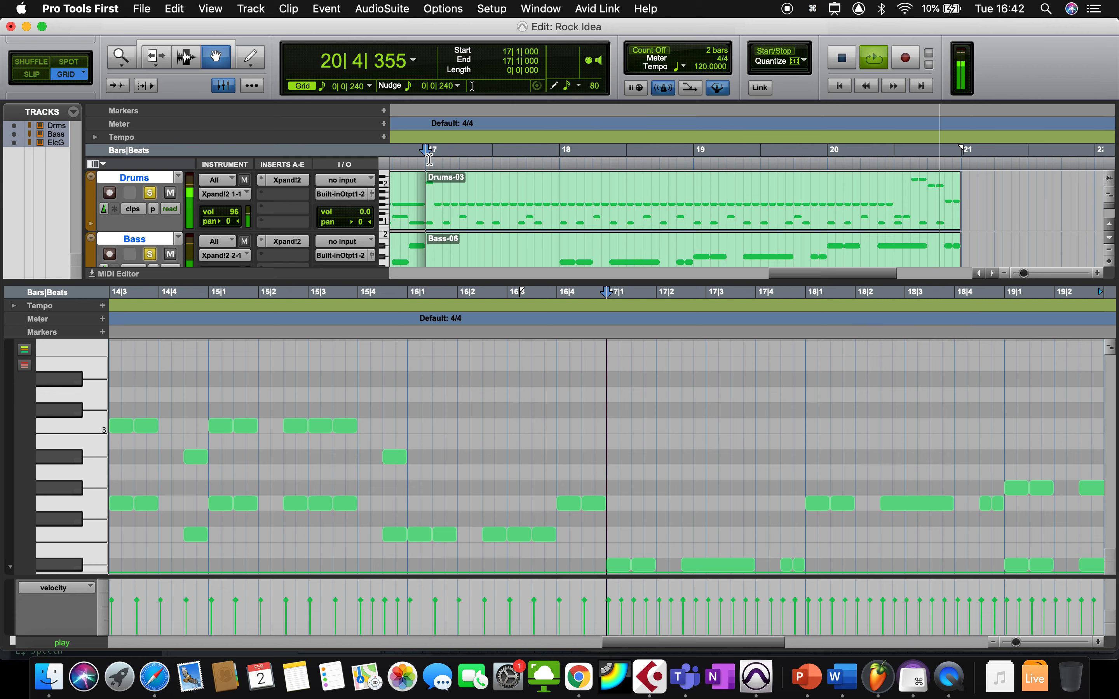
key(space)
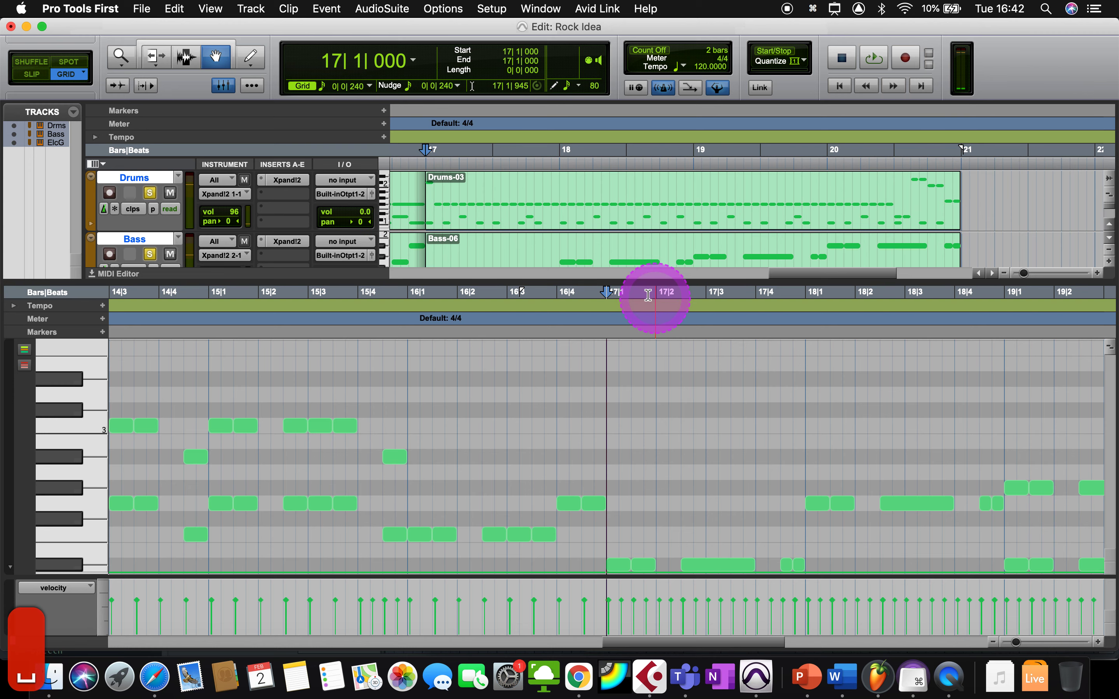
- Open the bar 17 Bass clip's notes and draw a 480-tick G1 note at 17|2|000
click(531, 257)
click(474, 498)
click(354, 520)
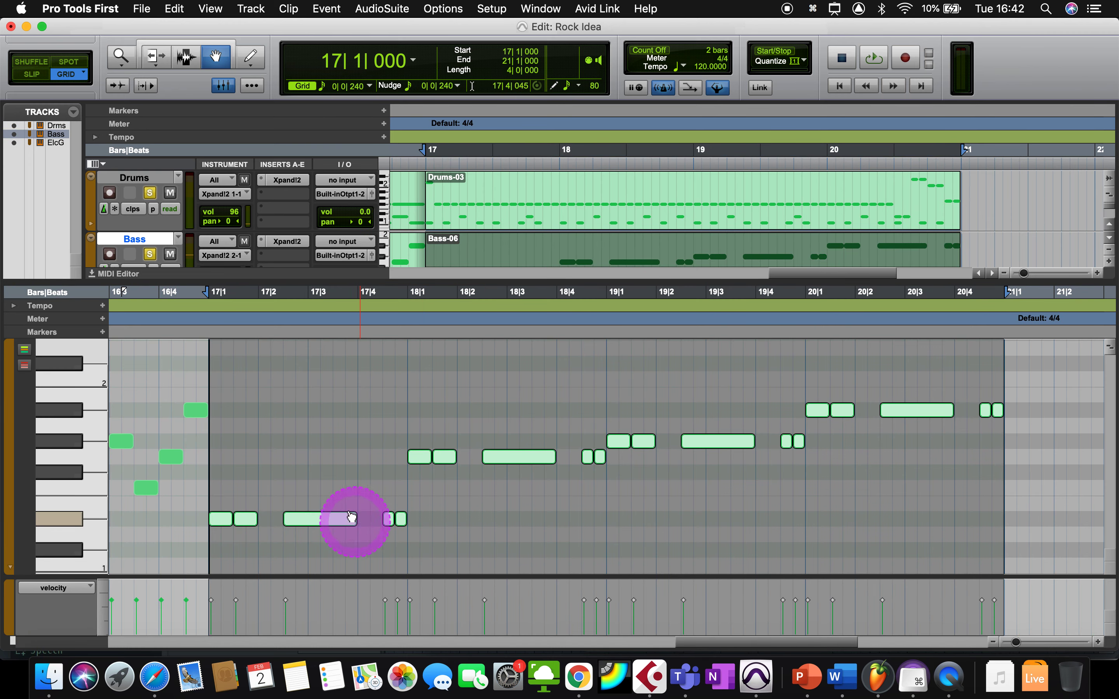
click(318, 490)
scroll(354, 525, down, 3)
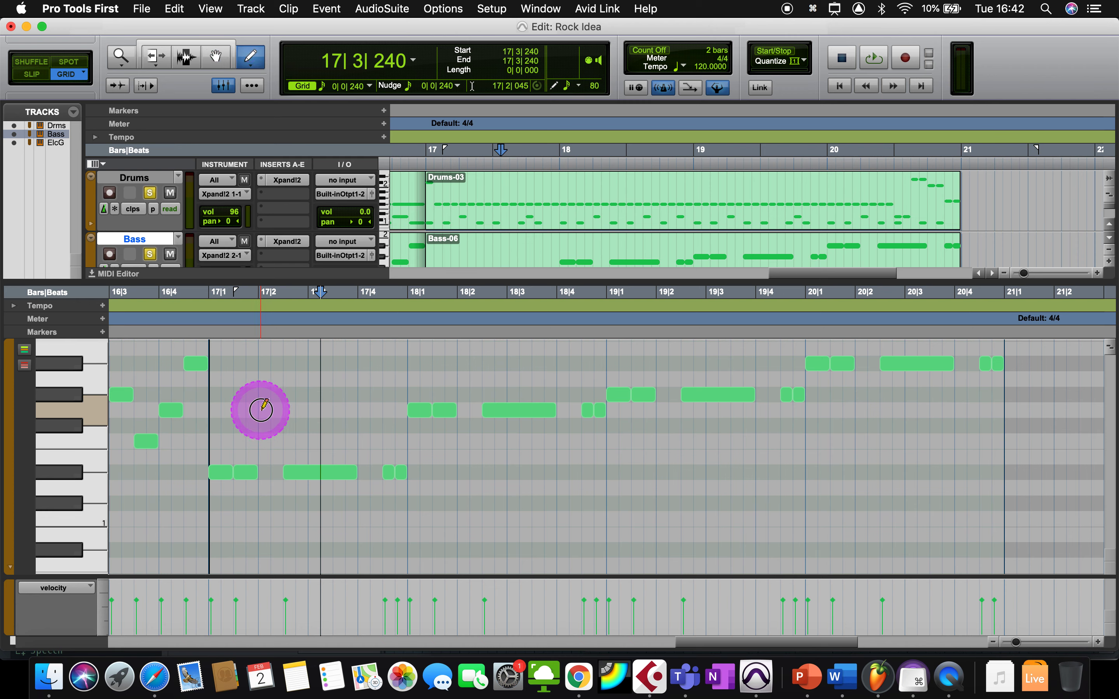
drag(261, 409, 282, 409)
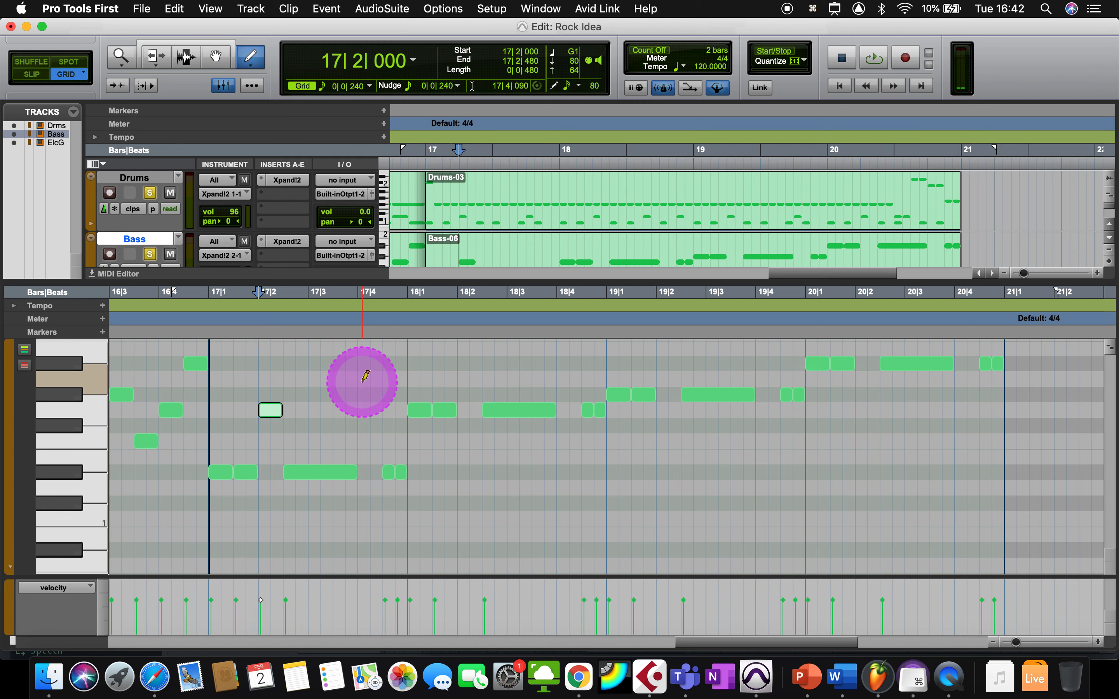
- Draw 480-tick bass notes on Bb1 at 17|4|000 and 18|2|000, and on D2 at 18|4|000
click(367, 363)
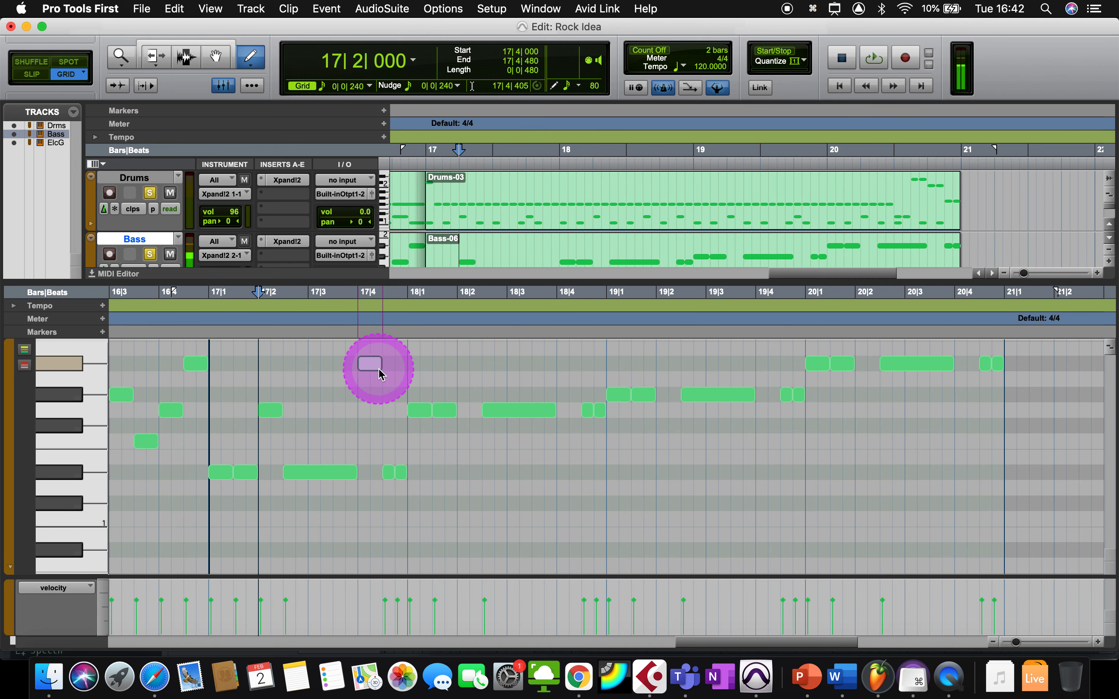
scroll(497, 368, up, 1)
scroll(497, 368, up, 1)
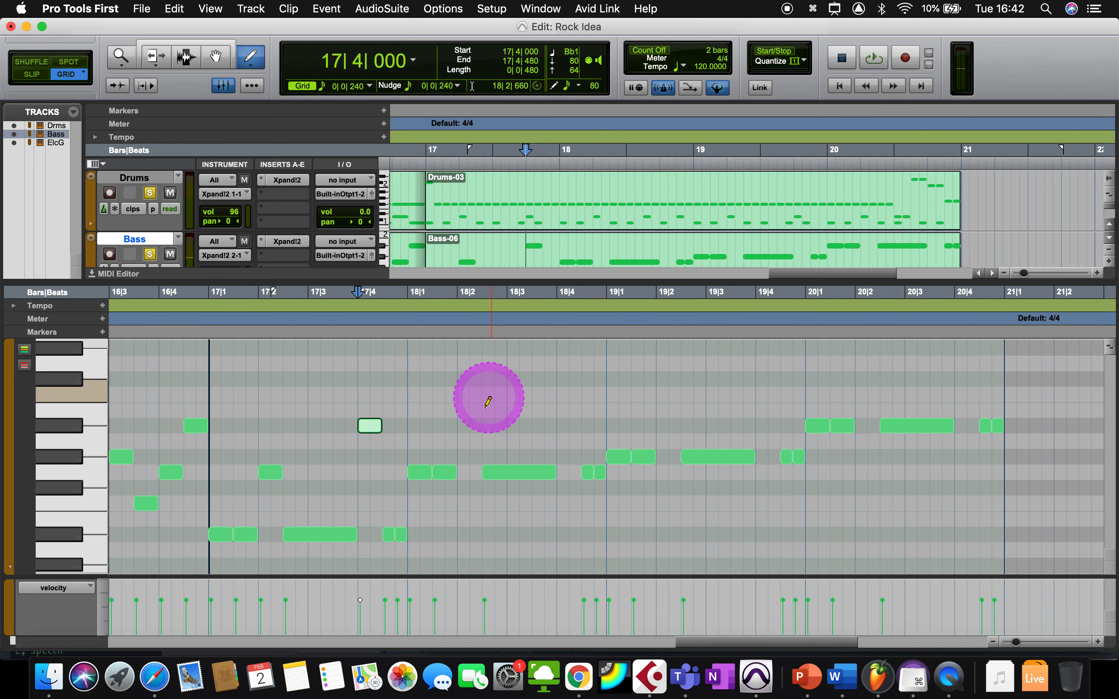
click(460, 425)
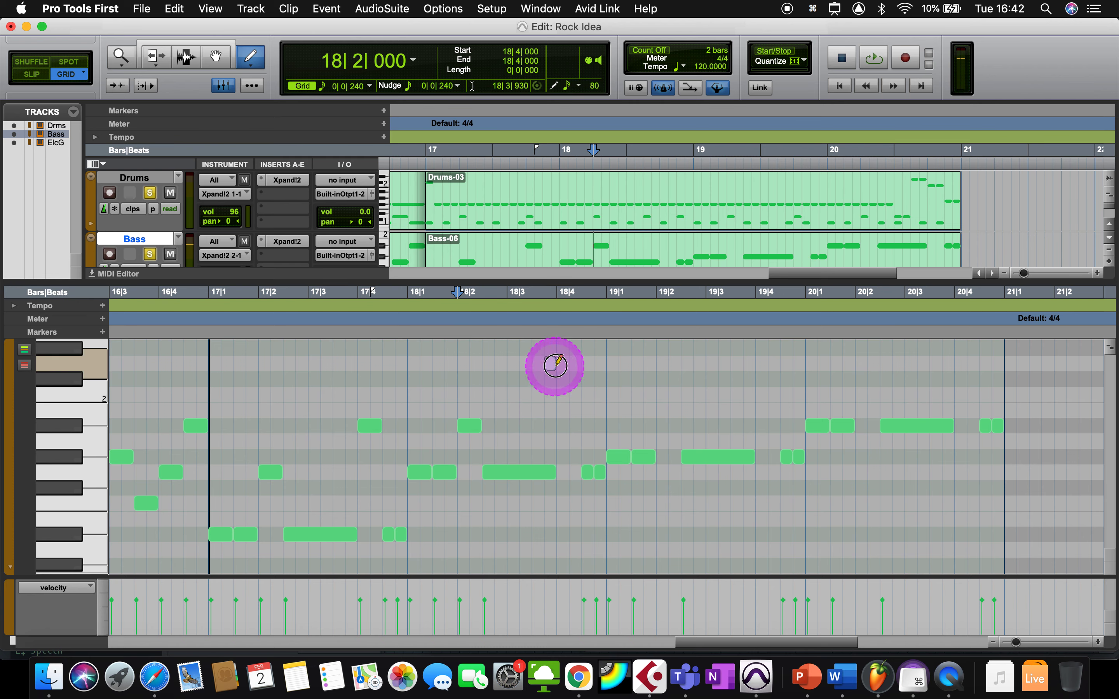
click(550, 364)
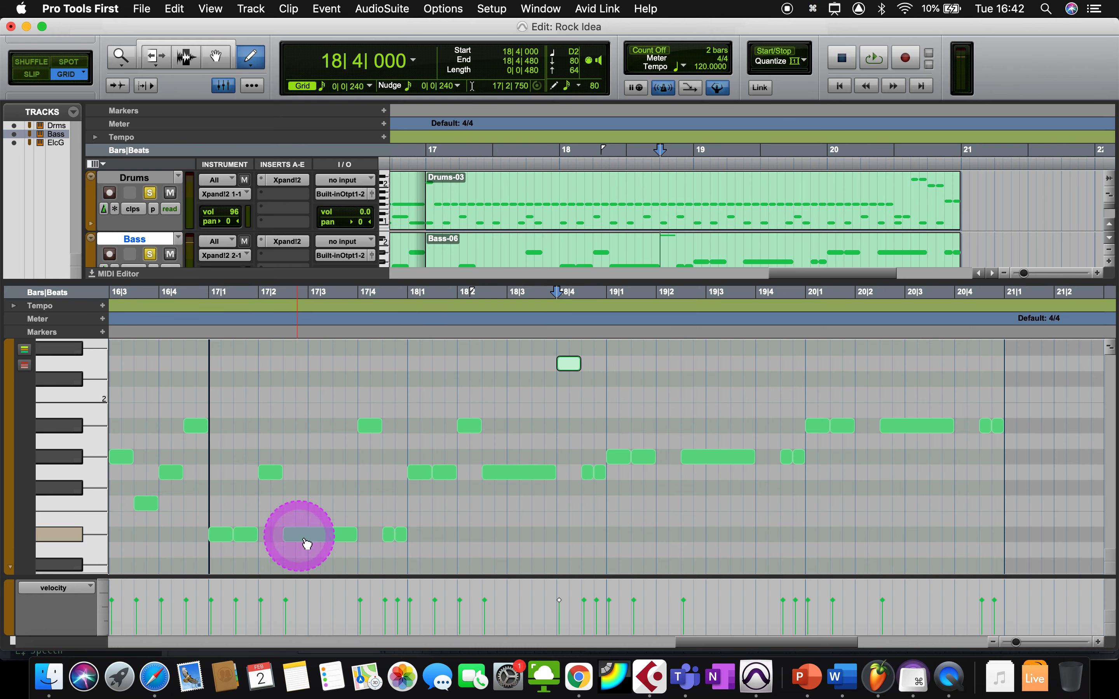
- Play the section from 17|1|000 to listen to the added bass notes, and stop playback
click(406, 535)
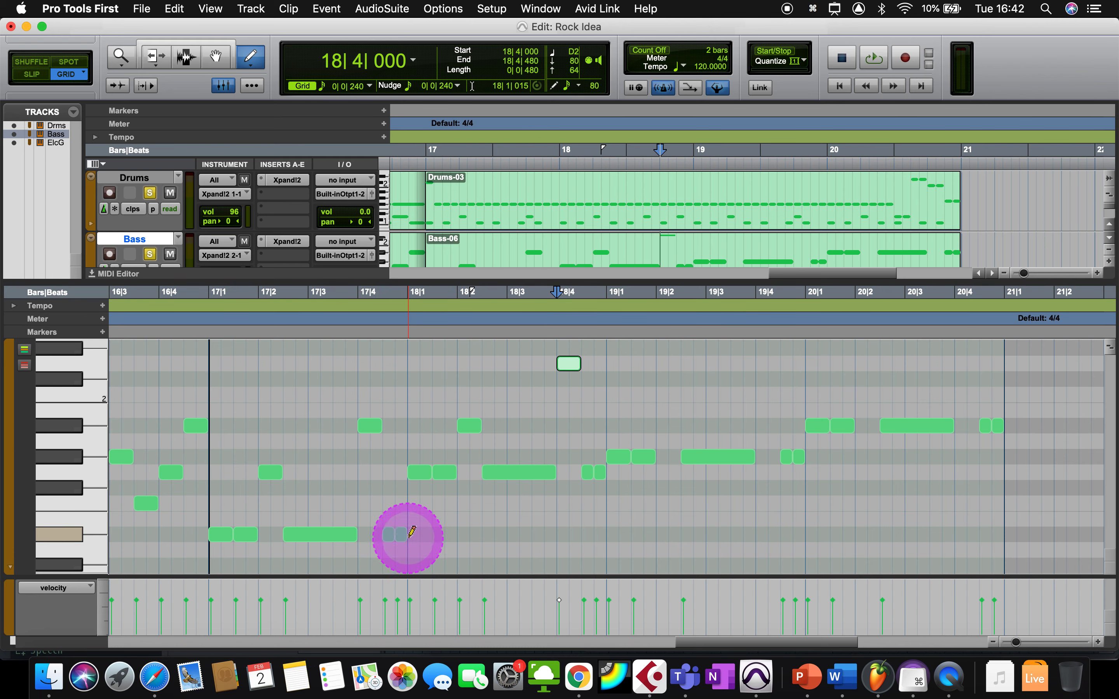
click(204, 323)
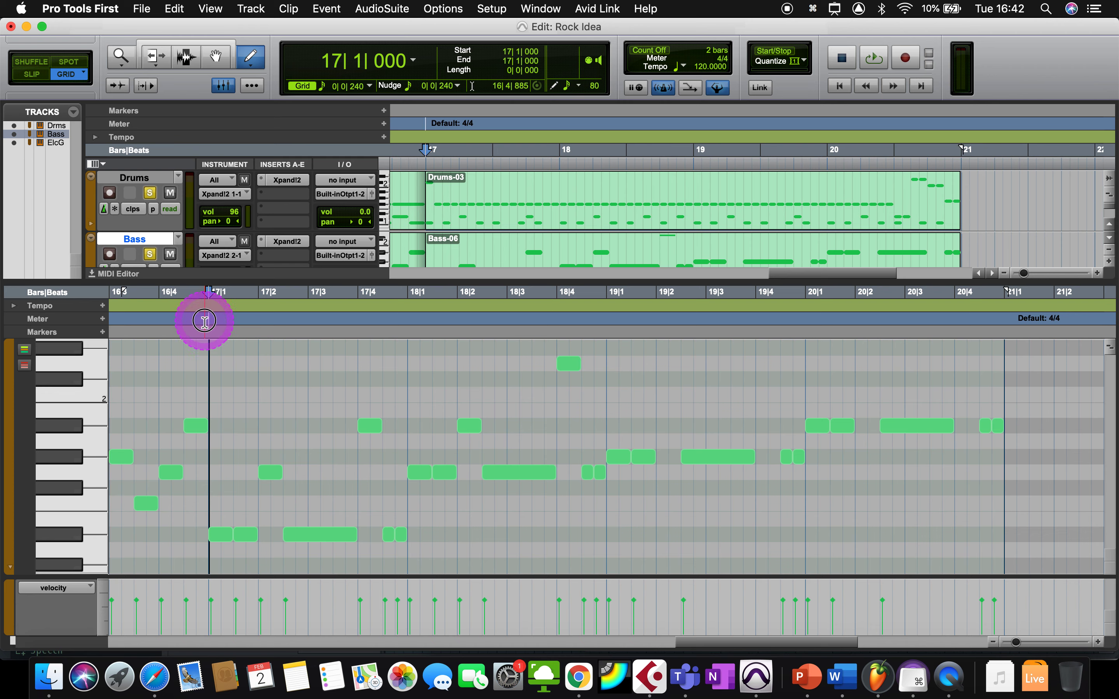
key(space)
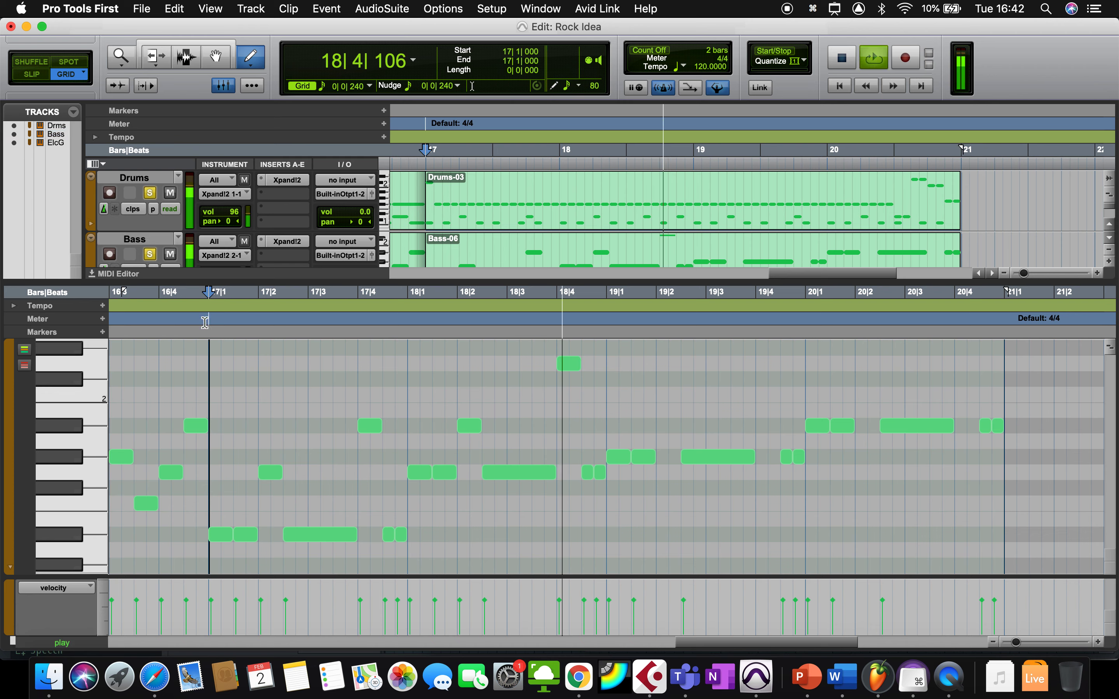
key(space)
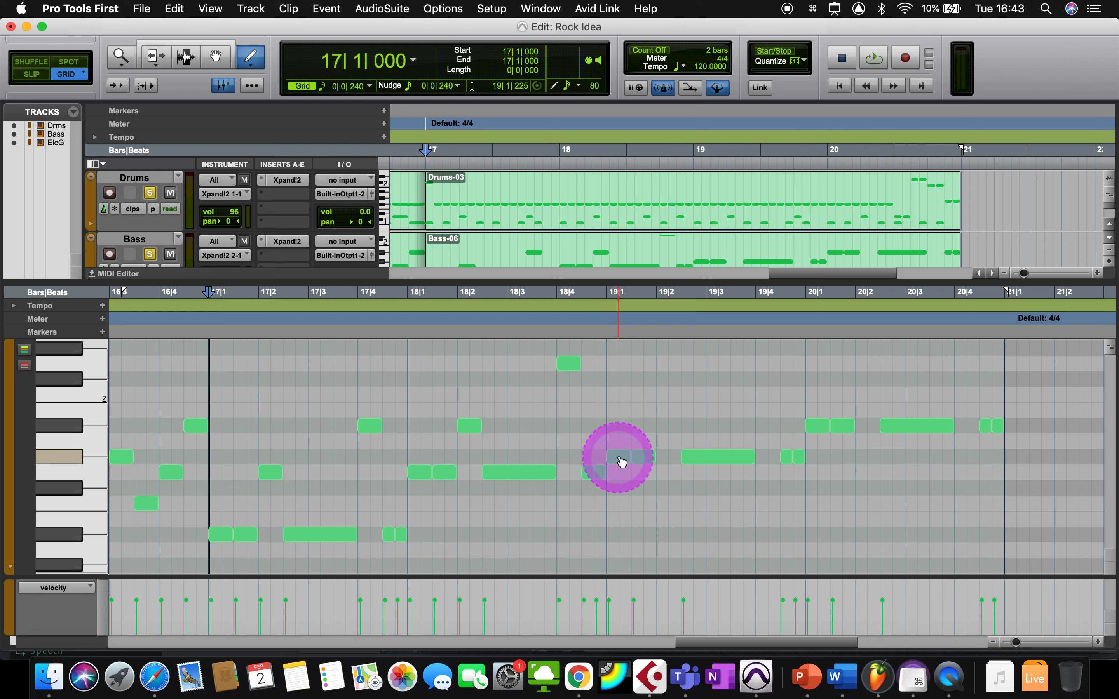
- Add bass notes Eb1 at 19|2, F1 at 19|4 and 20|2, and G#1 at 20|4, and audition the part from bar 17
click(656, 536)
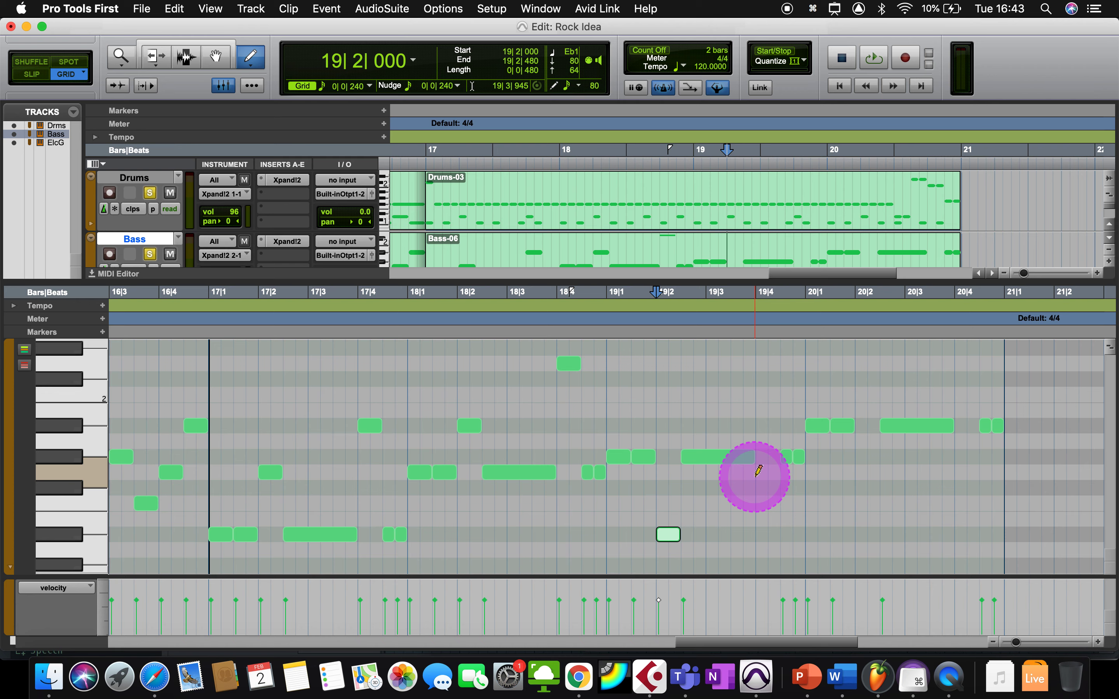
drag(759, 505, 778, 505)
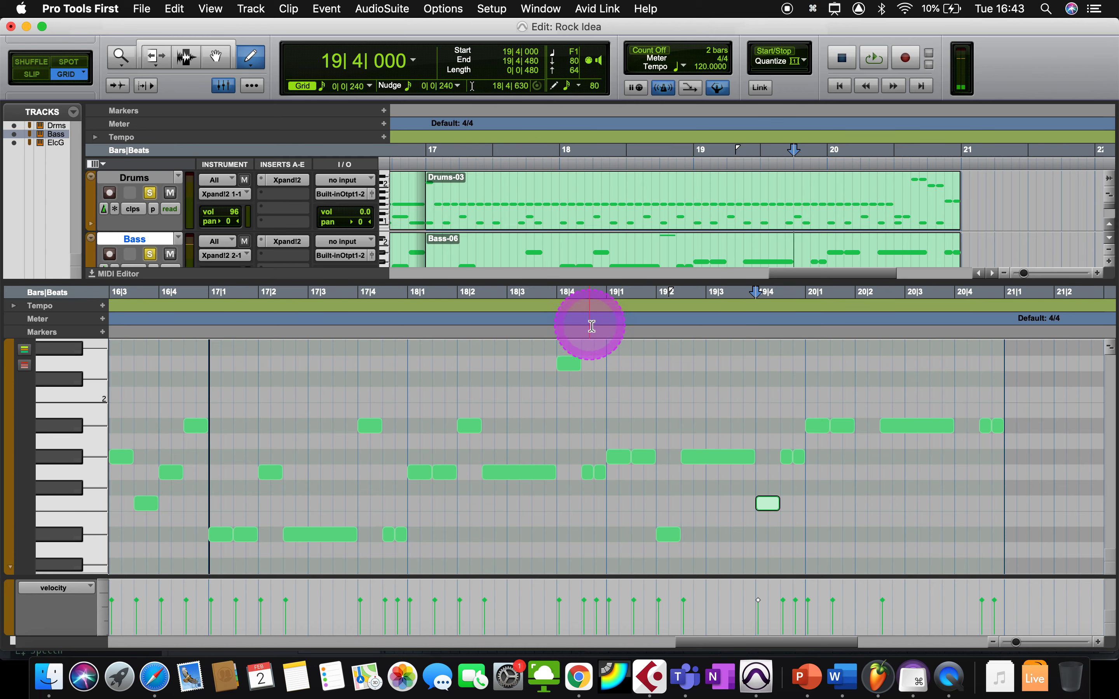
key(space)
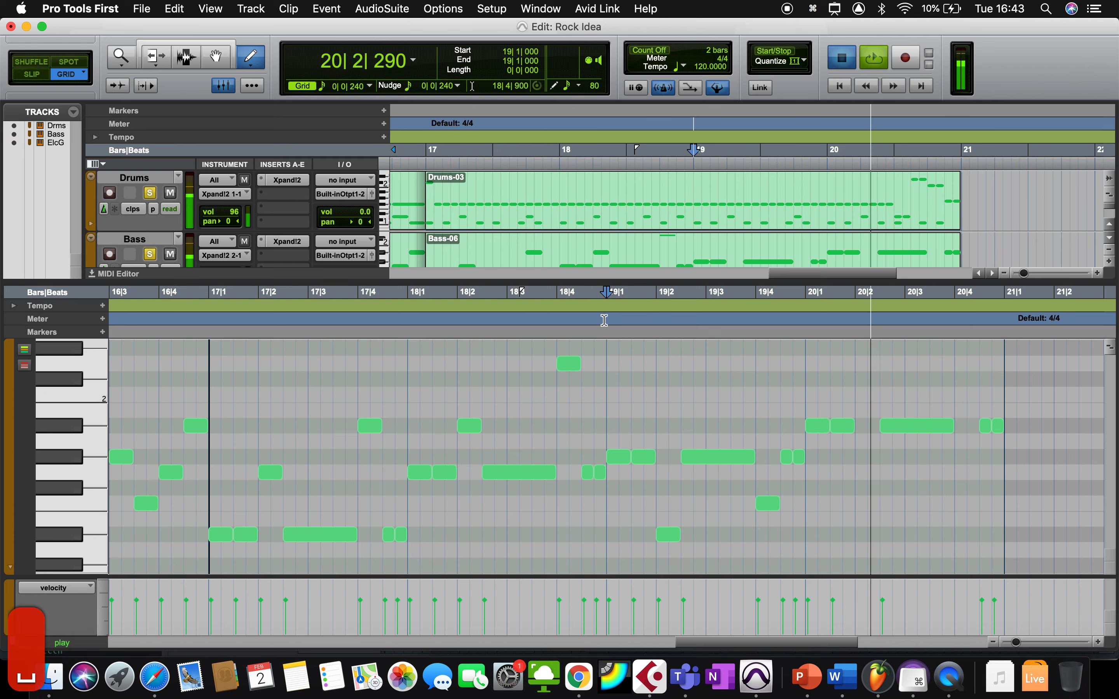
click(851, 467)
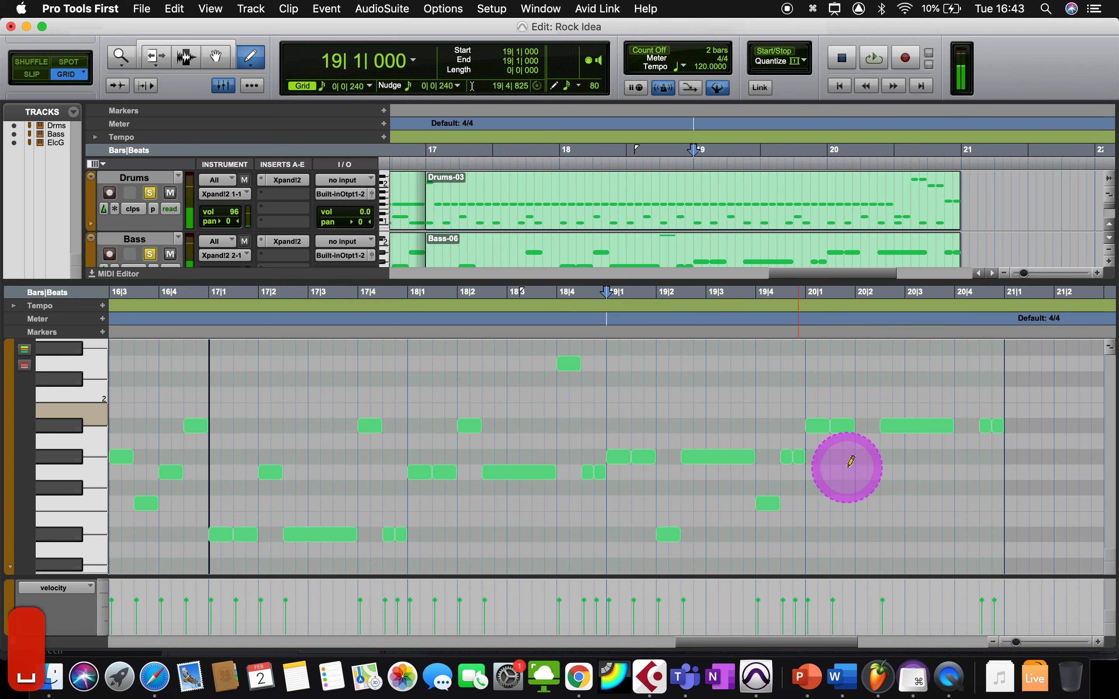
click(864, 503)
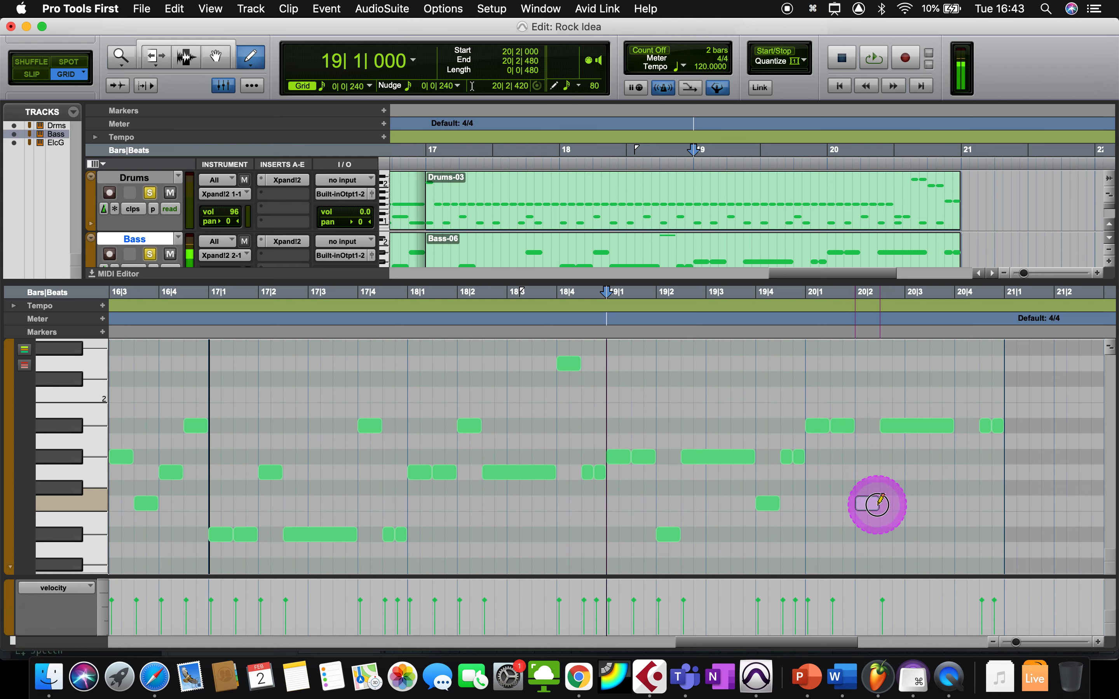
click(957, 456)
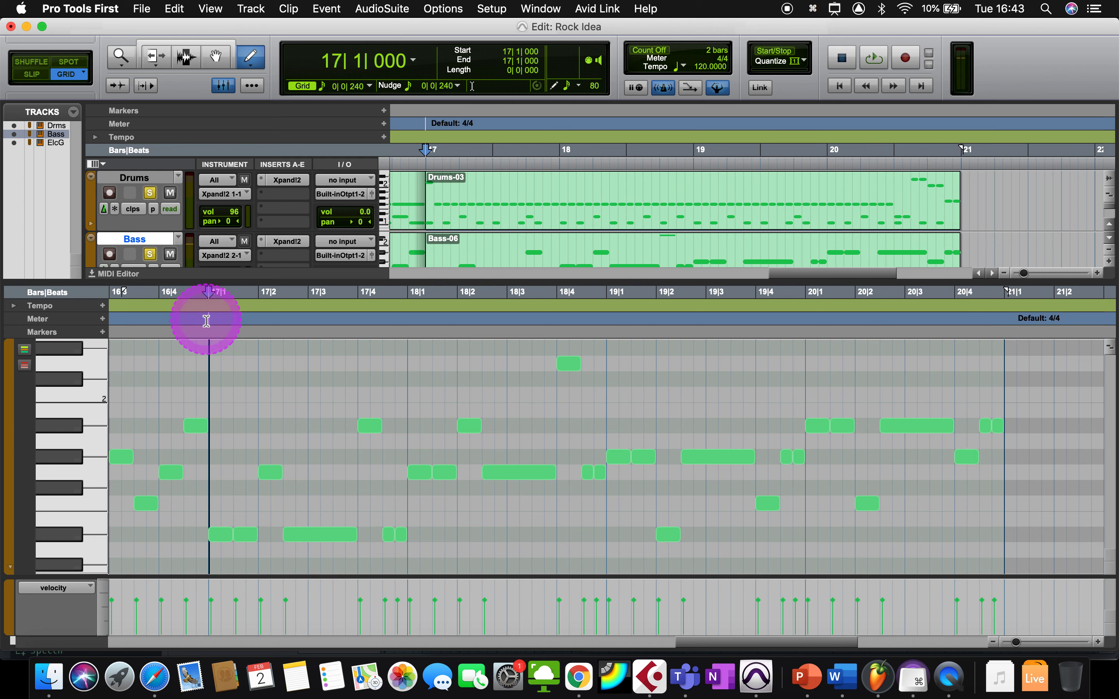
key(space)
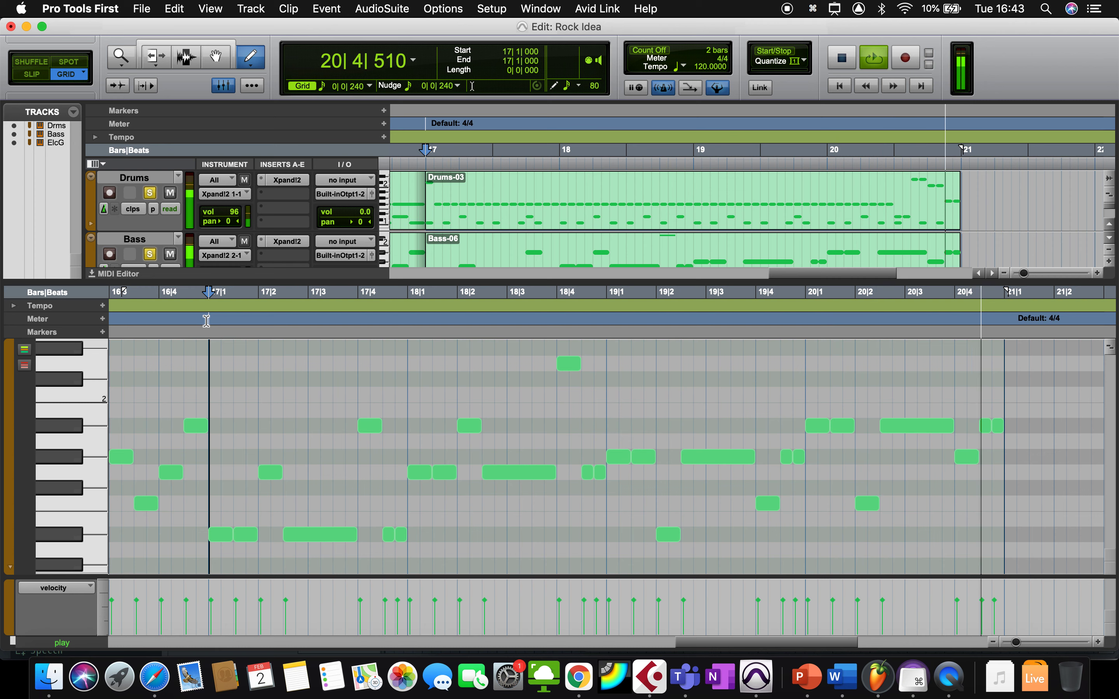
key(space)
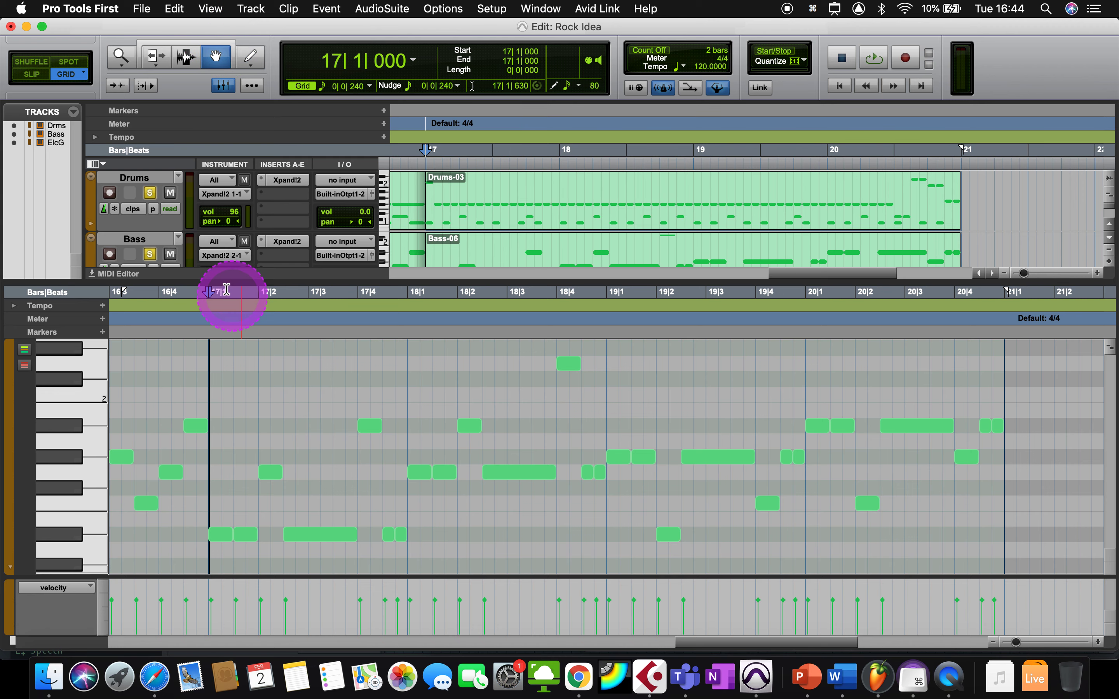
- Clear the bass notes from 17|2 through bar 20 and fill the rest of bar 17 with Eb1 eighth notes
drag(262, 348, 995, 565)
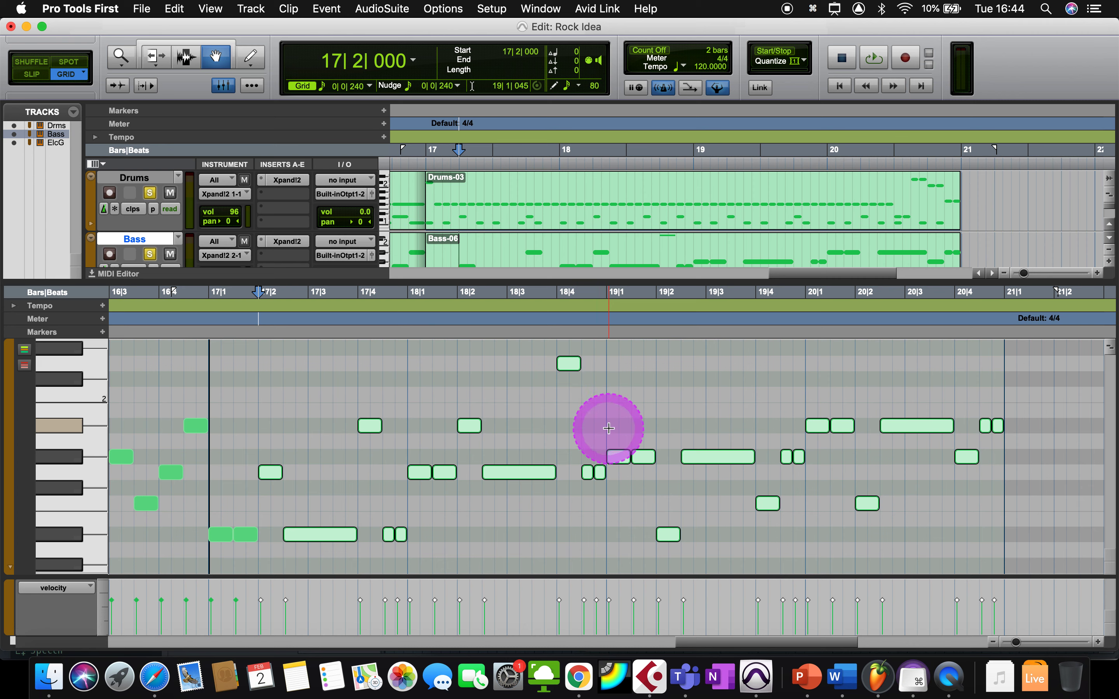
key(BackSpace)
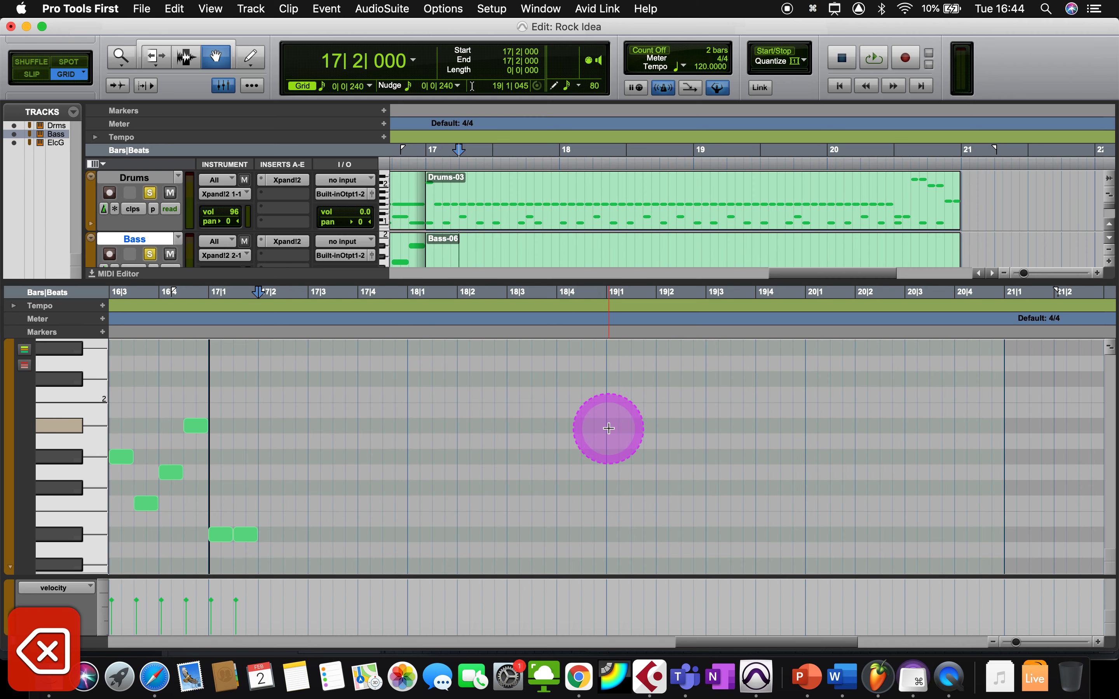
click(224, 60)
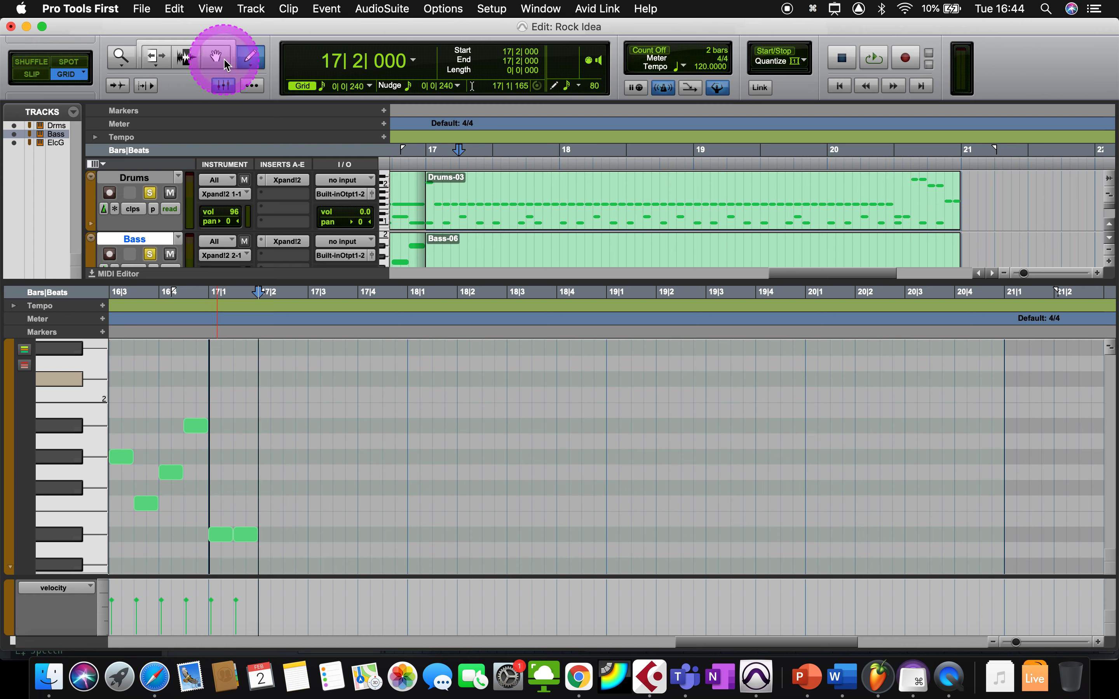
drag(261, 536, 278, 540)
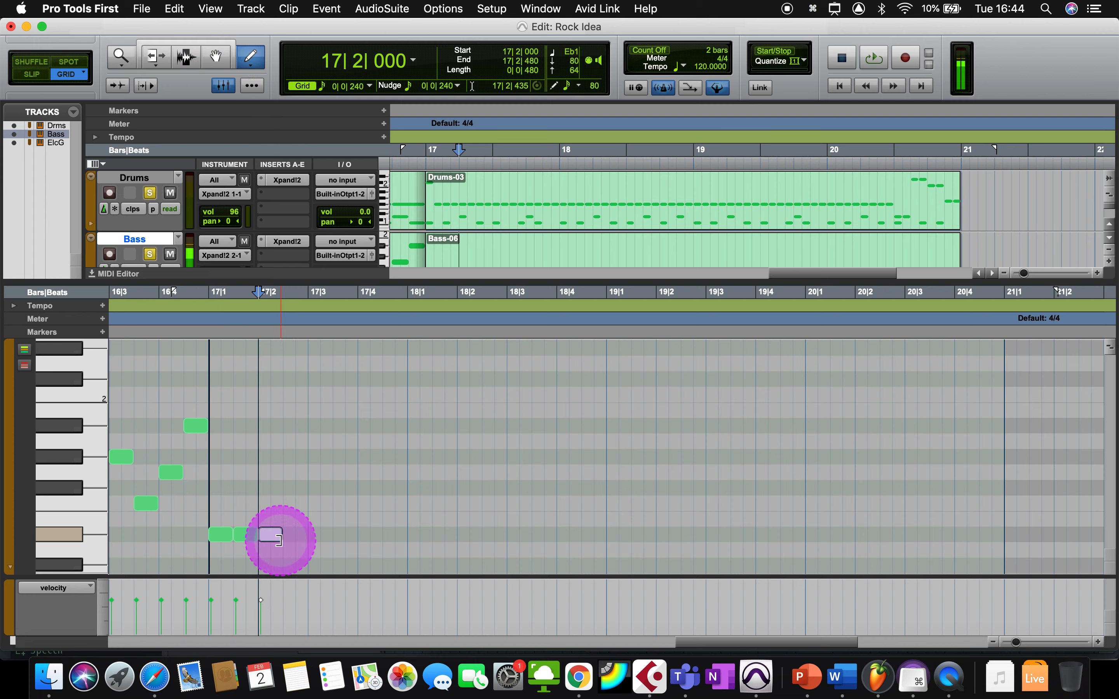
click(301, 534)
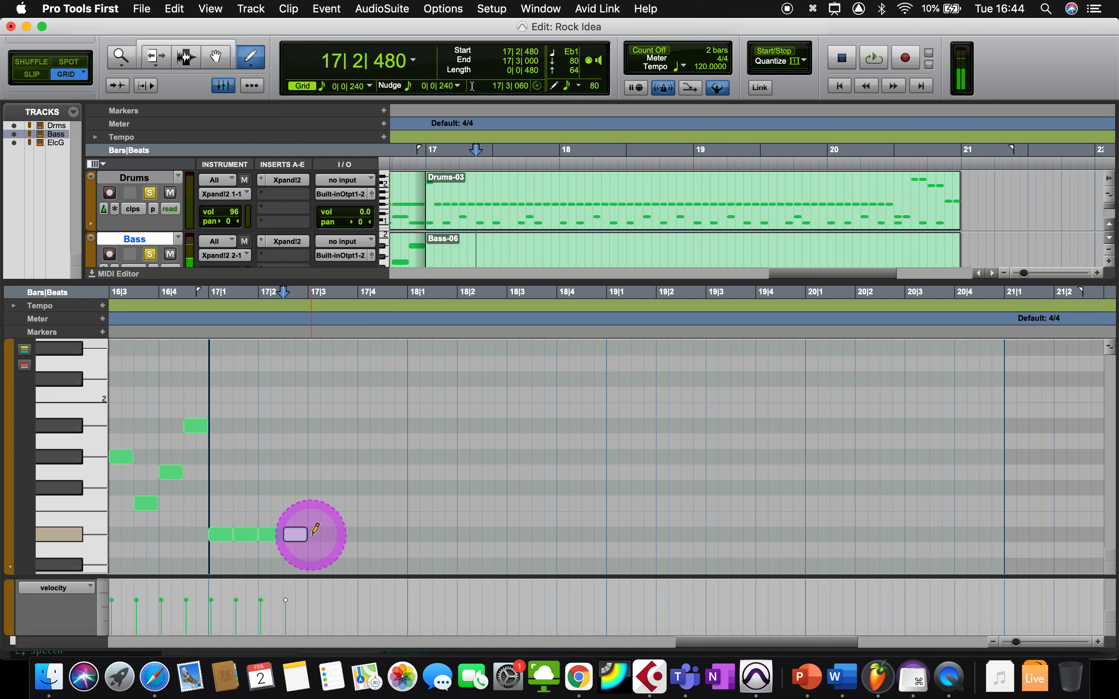
click(326, 535)
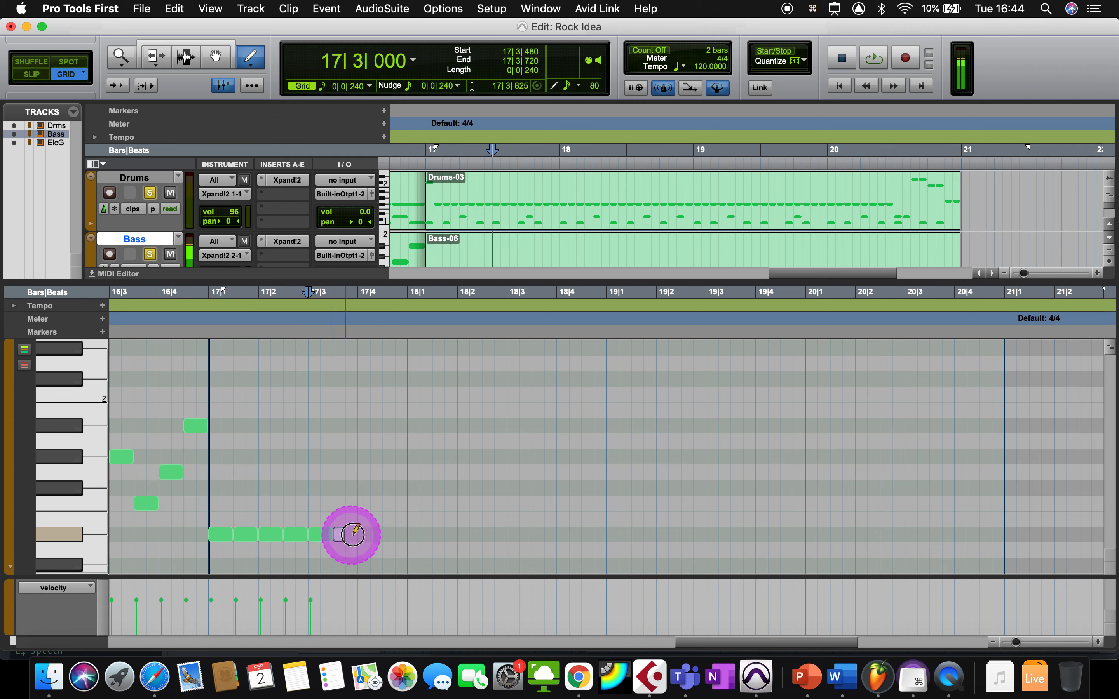
click(355, 535)
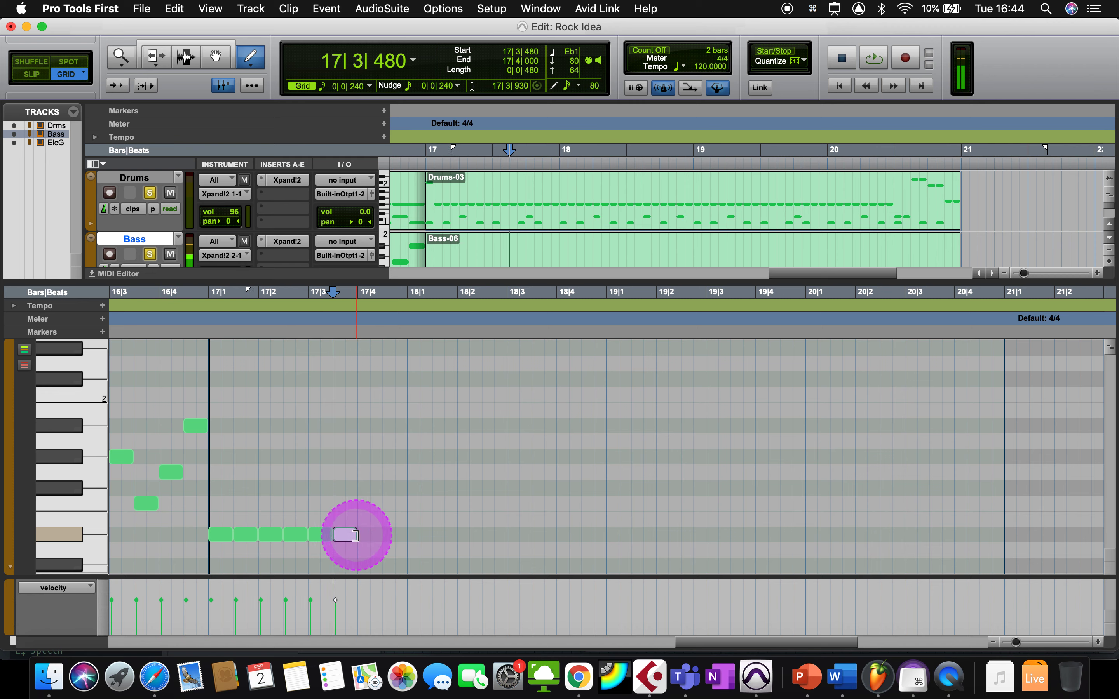
click(394, 534)
- Duplicate all the Eb1 notes of bar 17 into bar 18 and transpose the copy up four semitones to G1
click(215, 56)
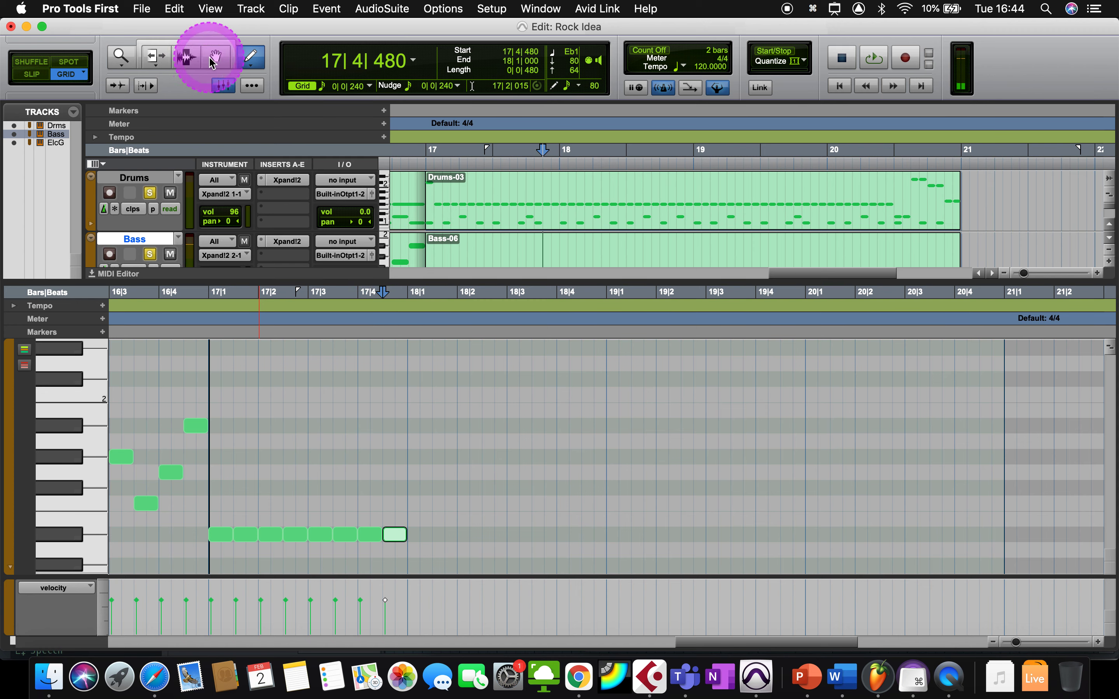
click(224, 491)
drag(271, 518, 396, 551)
key(cmd+d)
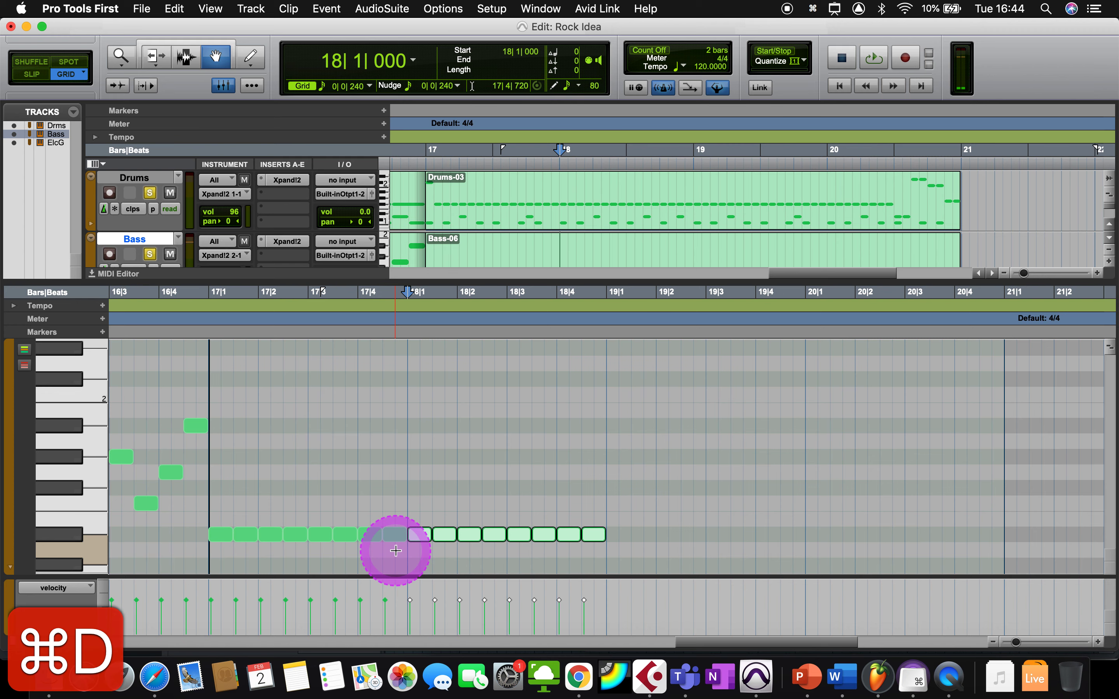
key(Up)
key(Up)
key(Up)
key(Up)
- Duplicate the bar 18 notes into bars 19 and 20, transposing the copies to G#1 and Bb1 respectively
key(cmd+d)
key(Up)
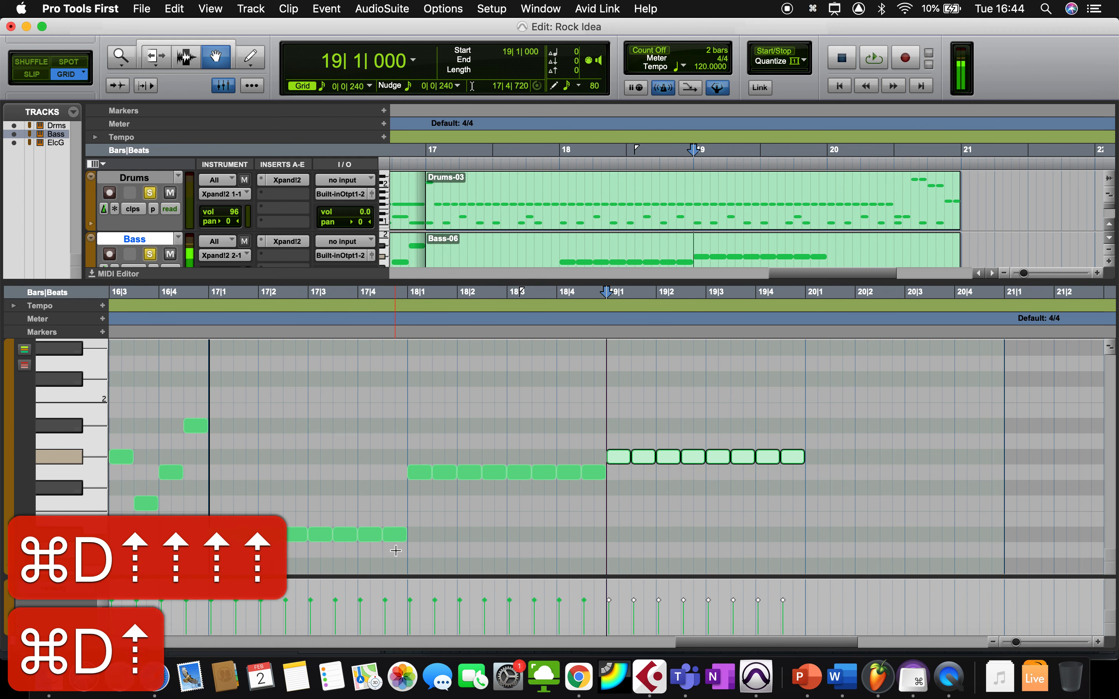
key(super+d)
key(Up)
key(Up)
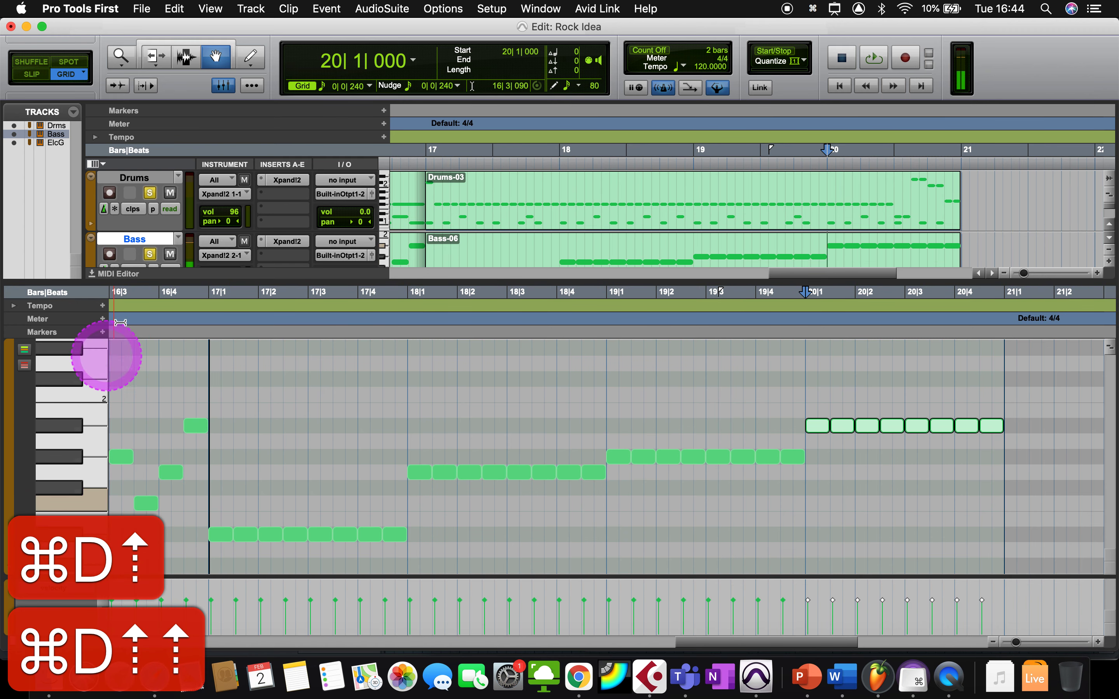
- Play the repeated eighth-note bass line with the drums from bar 17 through bar 20
click(204, 315)
key(space)
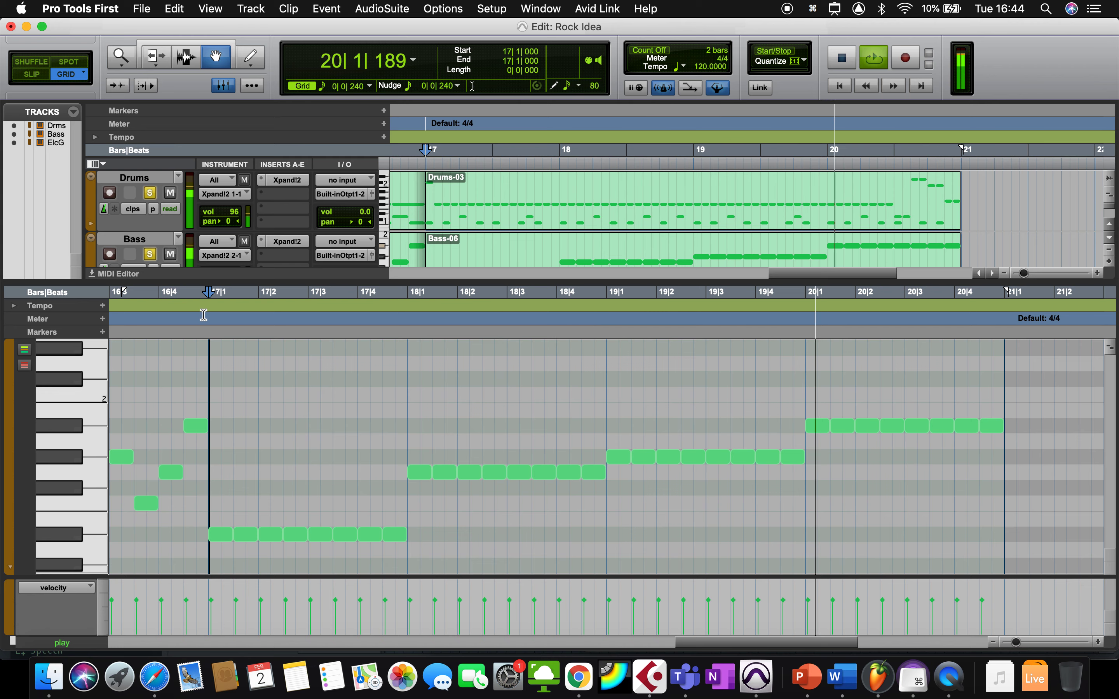
key(space)
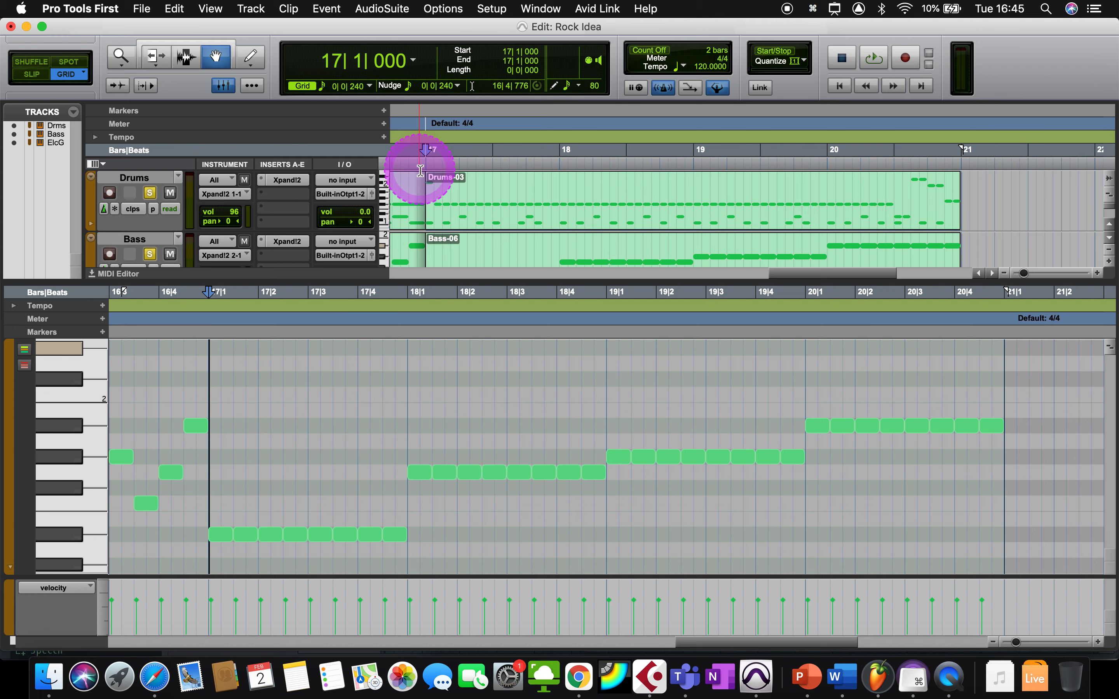
key(space)
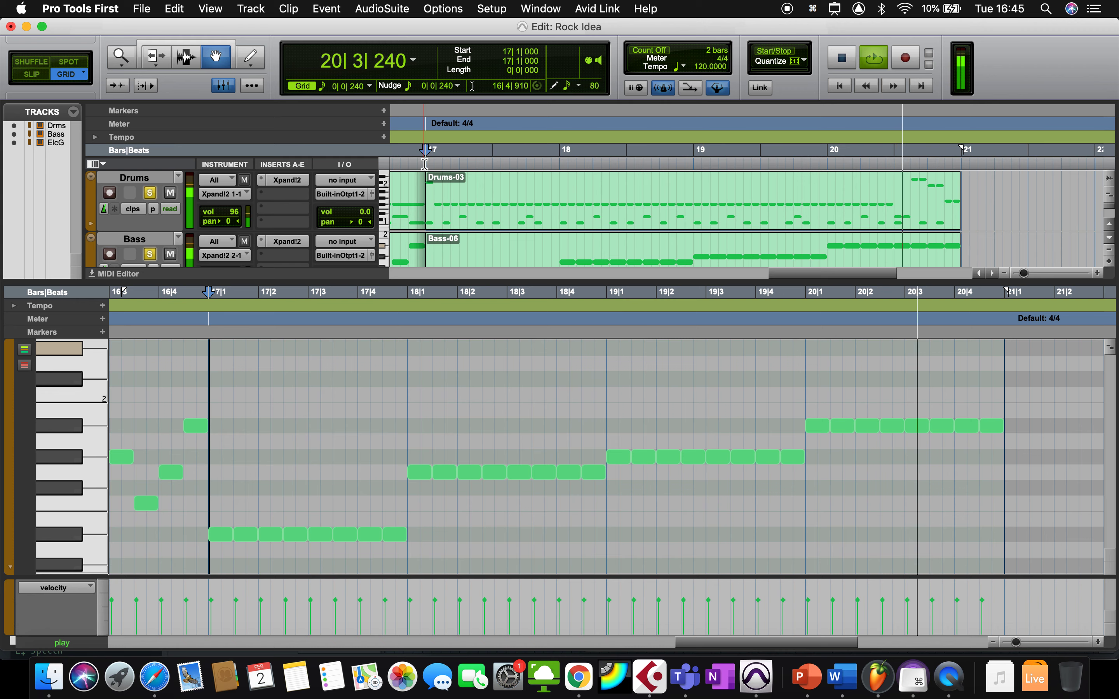
key(space)
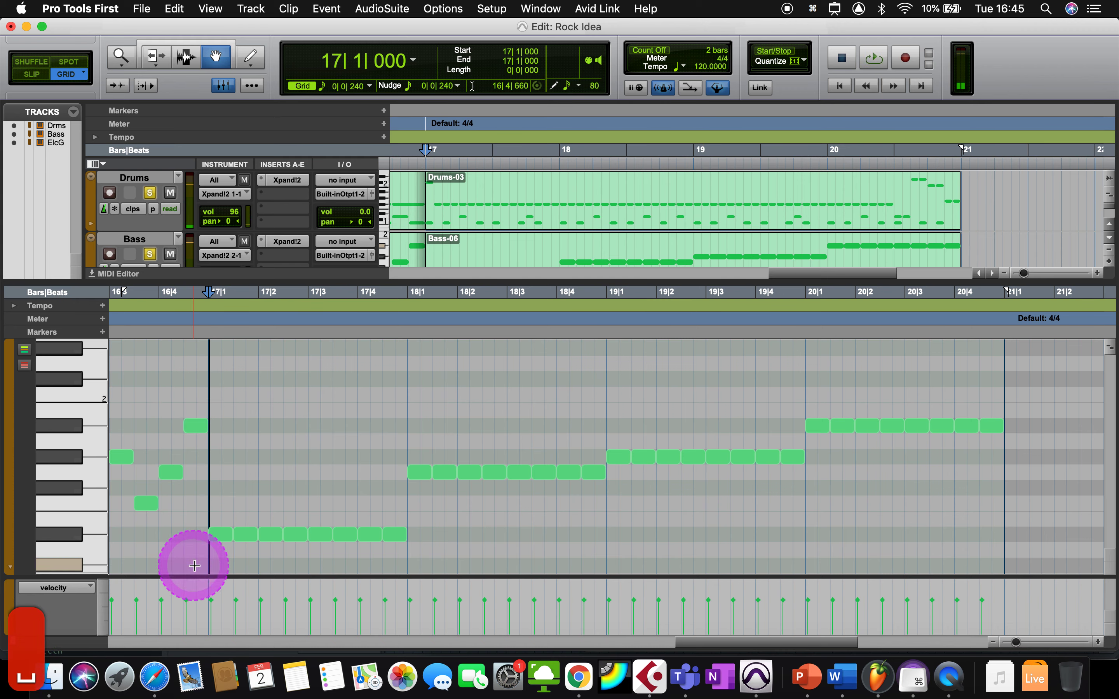
- Raise the bass note at 17|2 to G1 and the one at 17|3|480 to Bb1, and audition bar 17
click(269, 537)
drag(268, 532, 276, 476)
drag(340, 532, 342, 425)
click(418, 550)
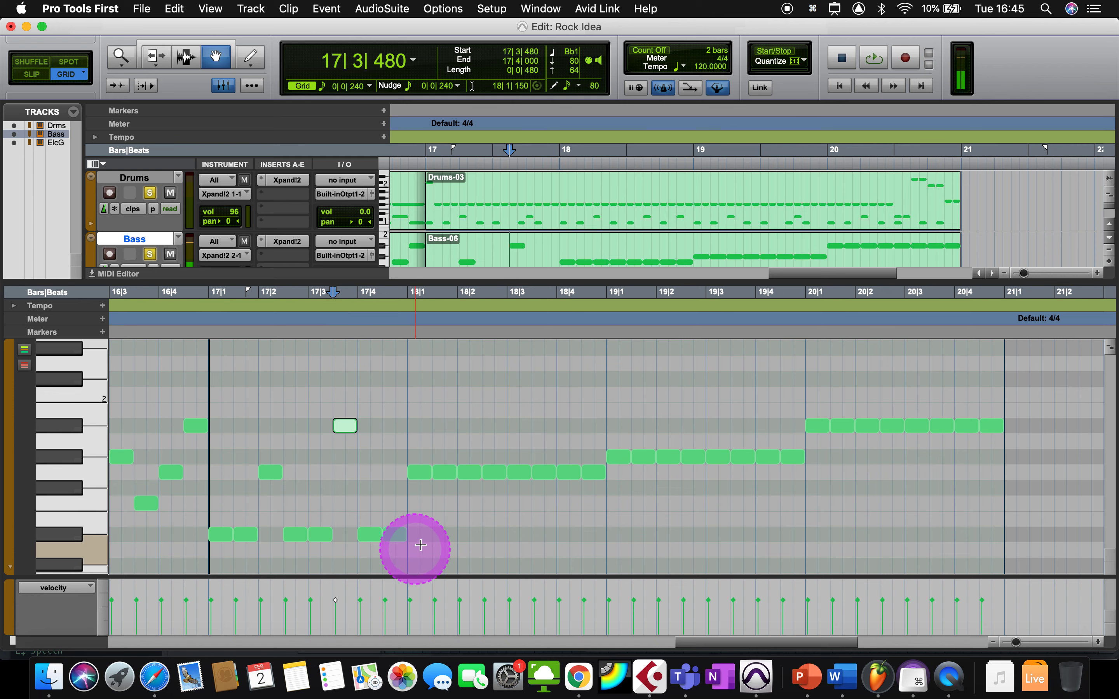
click(217, 333)
key(space)
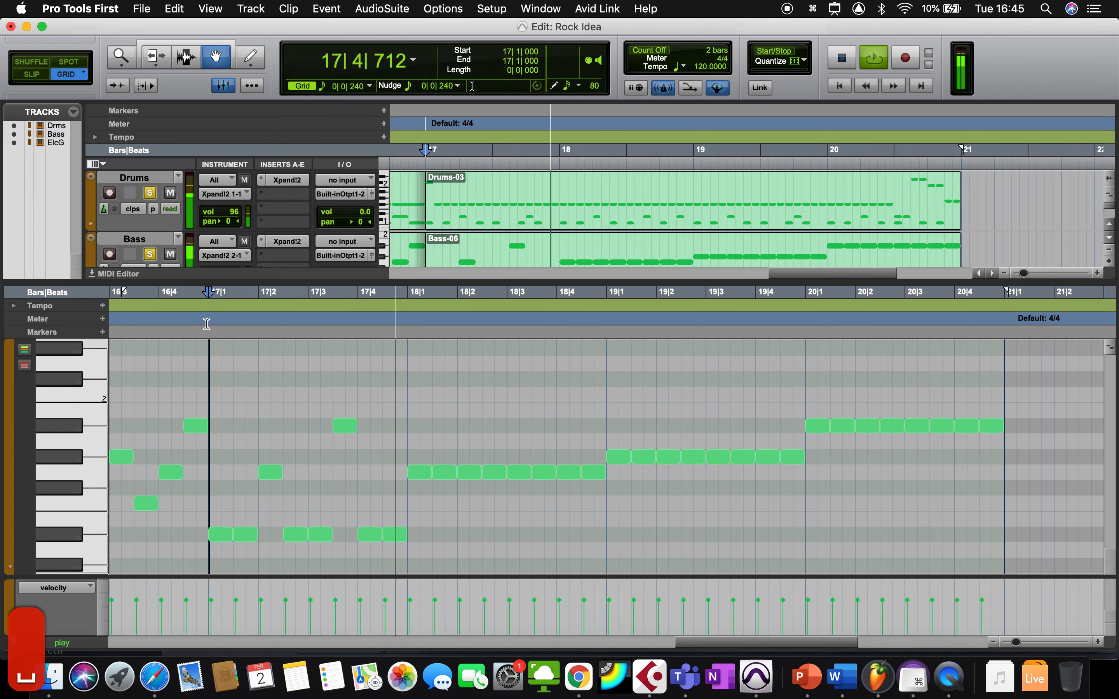
key(space)
- Raise the bass note at 18|2 to Bb1 and the one at 18|3|480 to D2
drag(467, 476, 463, 436)
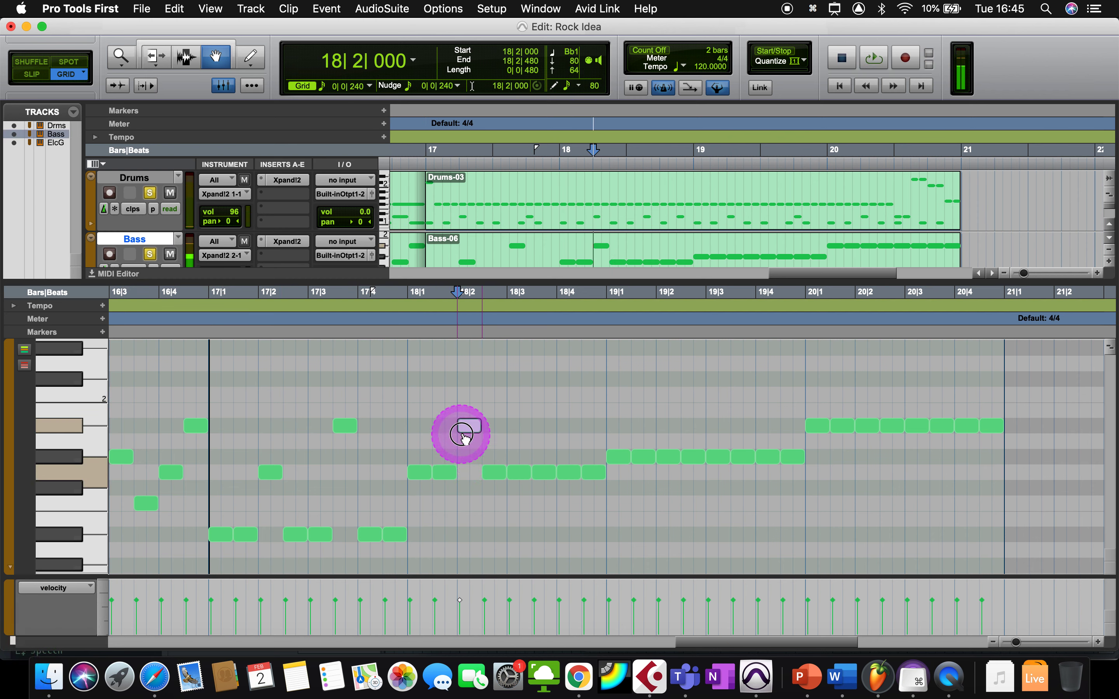
drag(464, 436, 465, 436)
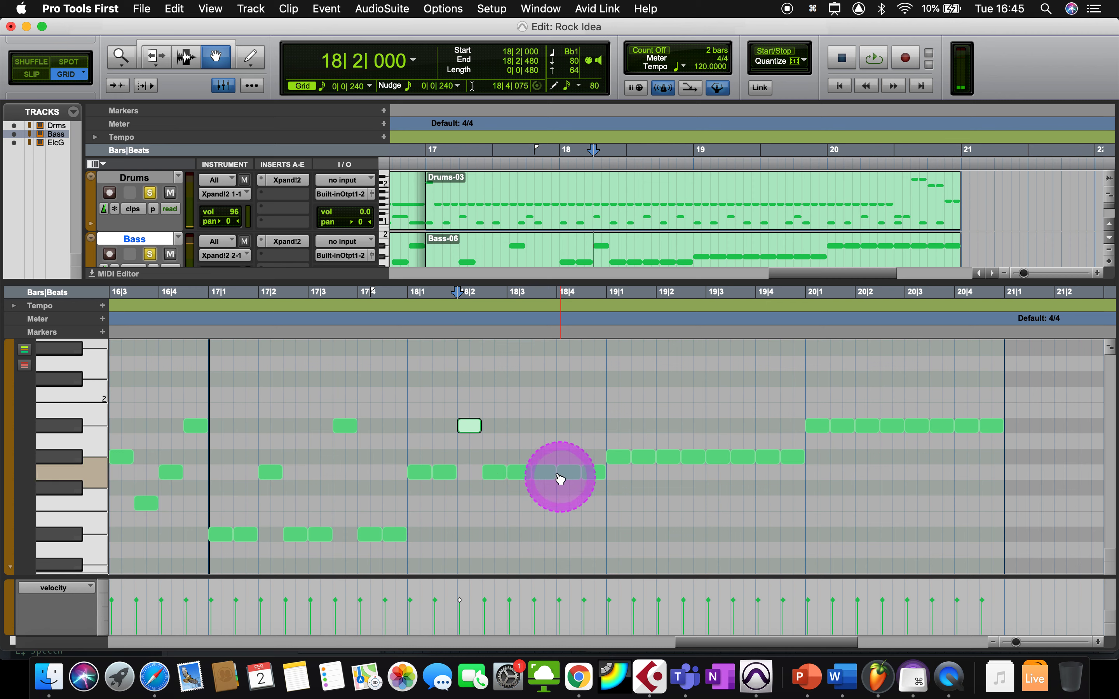
drag(544, 472, 540, 368)
- Lower the bass notes at 19|2 to Eb1, at 19|3|480 and 20|2 to F1, and at 20|4 to G#1
drag(667, 457, 671, 542)
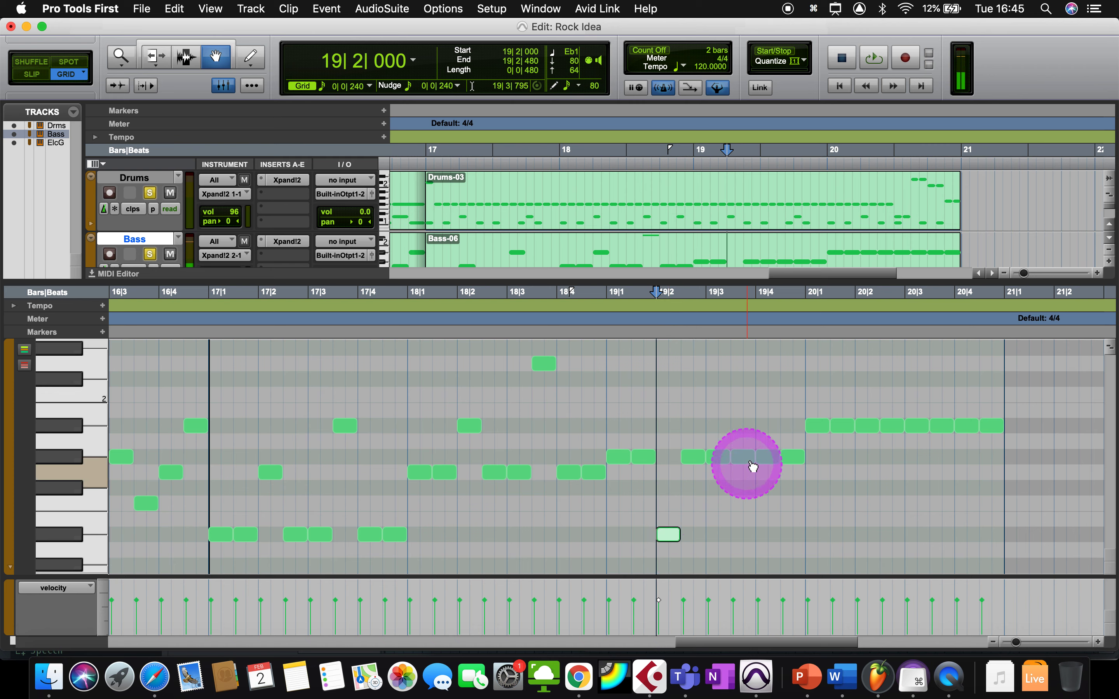
drag(744, 458, 753, 505)
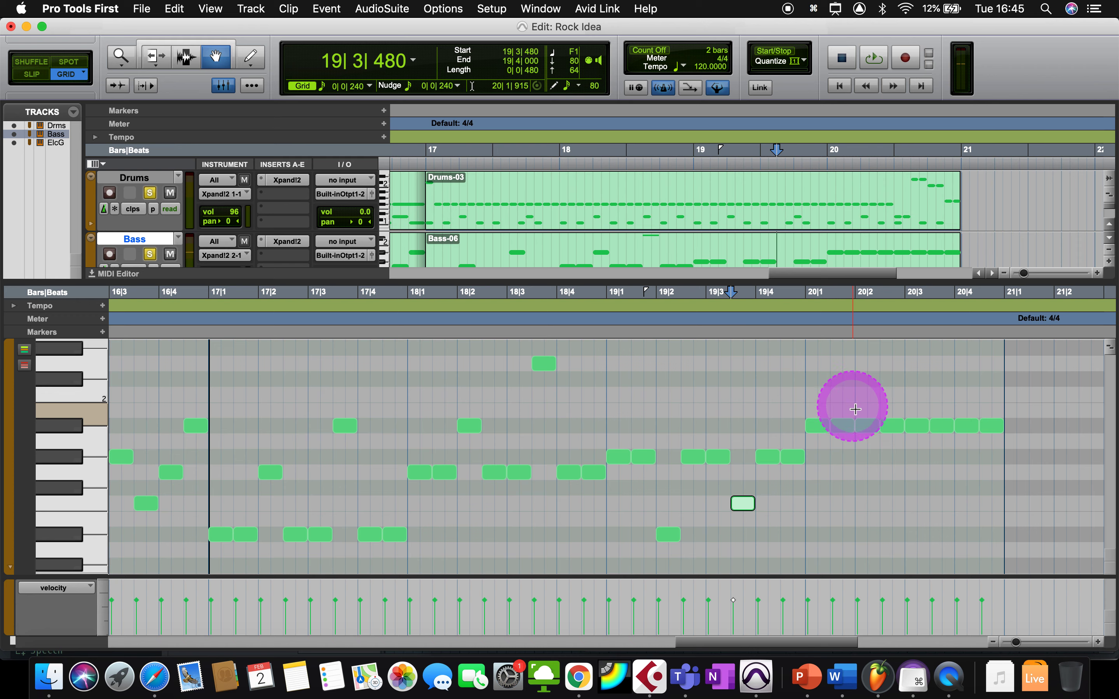
click(865, 426)
drag(866, 426, 866, 505)
drag(956, 426, 959, 457)
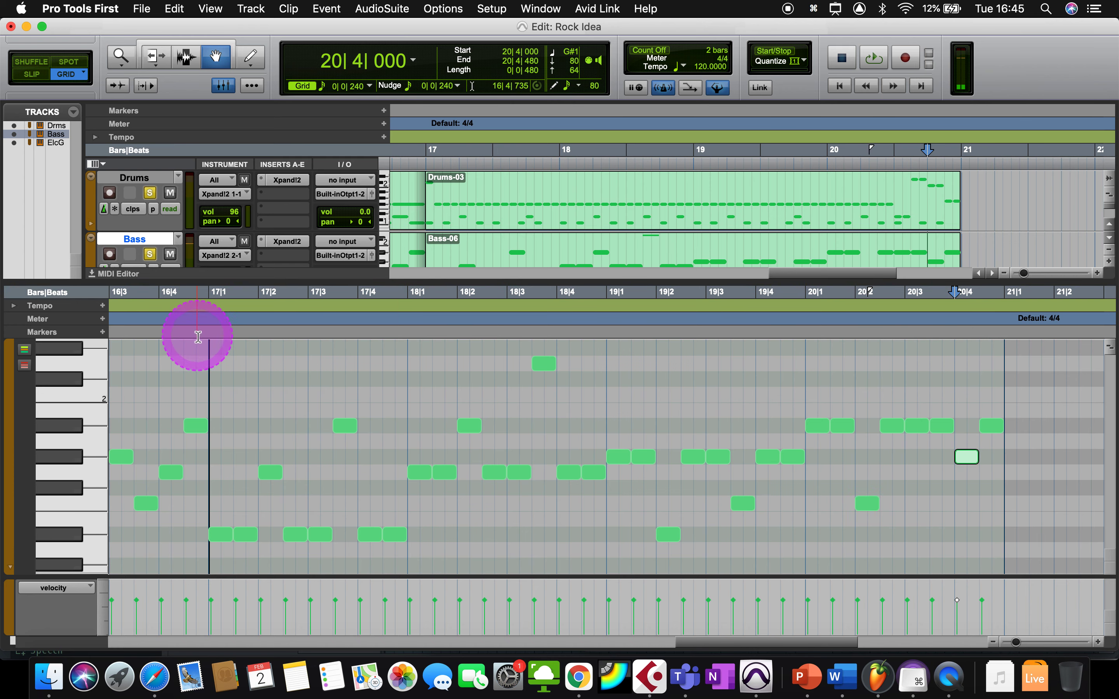
- Play the varied bass line with the drums from bar 17 through bar 20
click(207, 330)
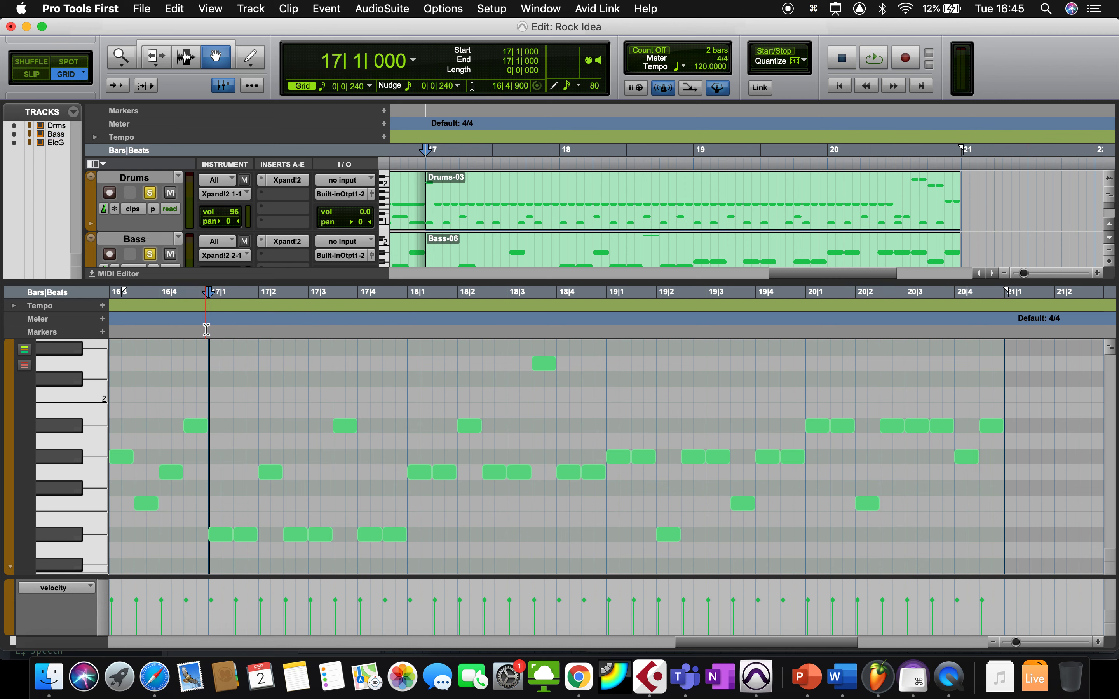
key(space)
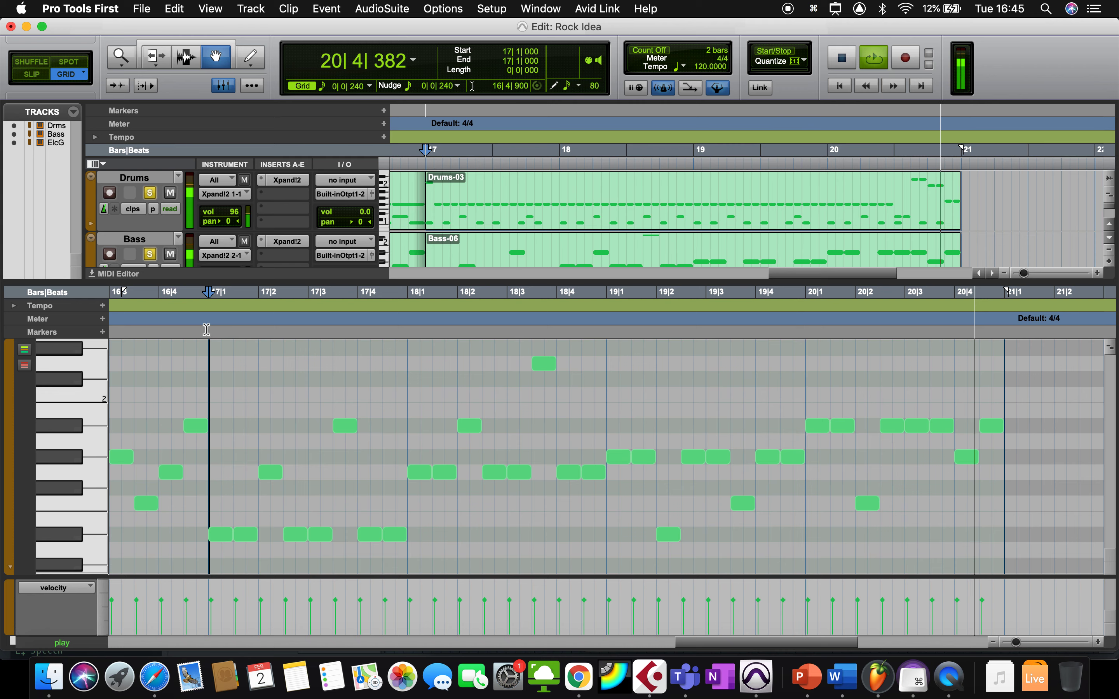
key(space)
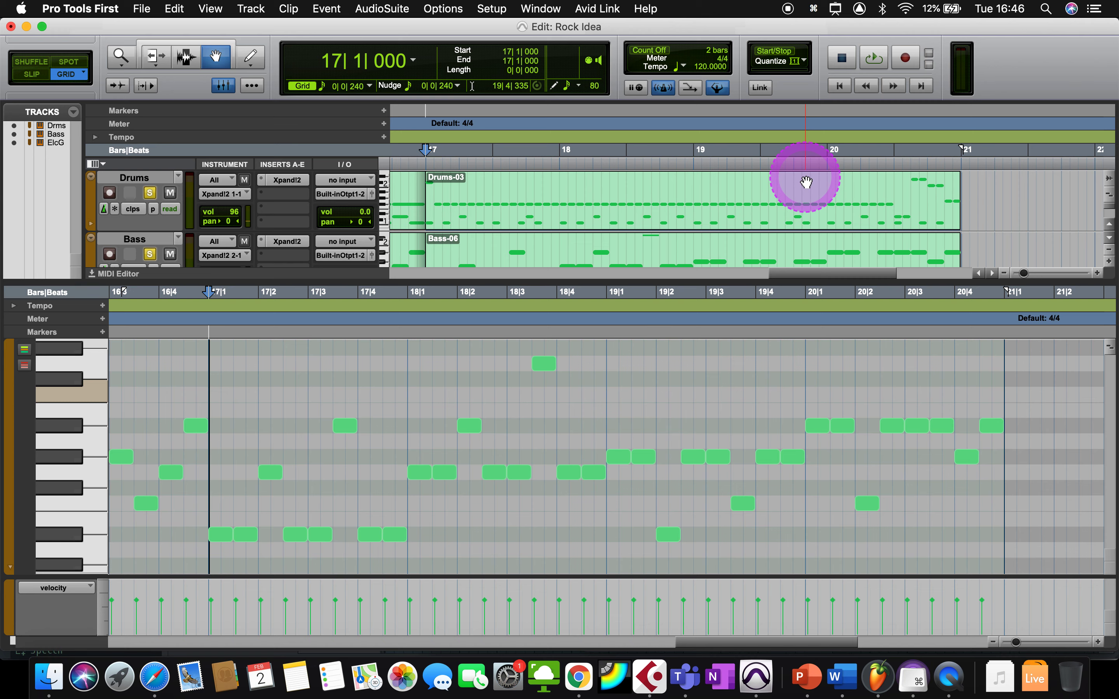
key(cmd+bracketleft)
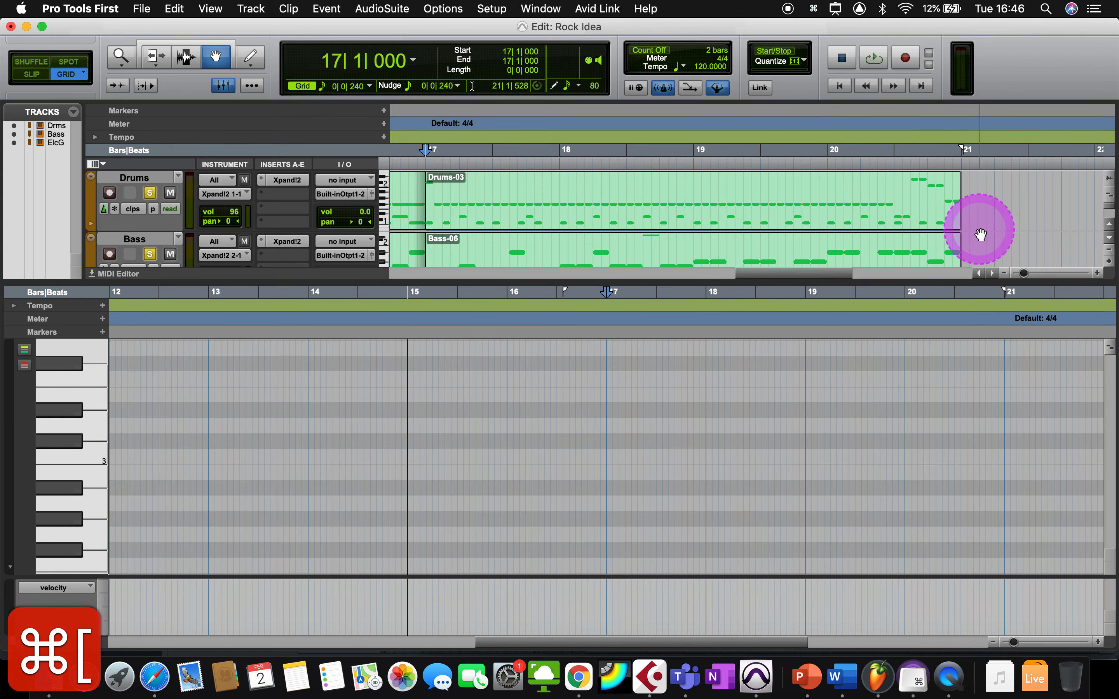
key(super+bracketleft)
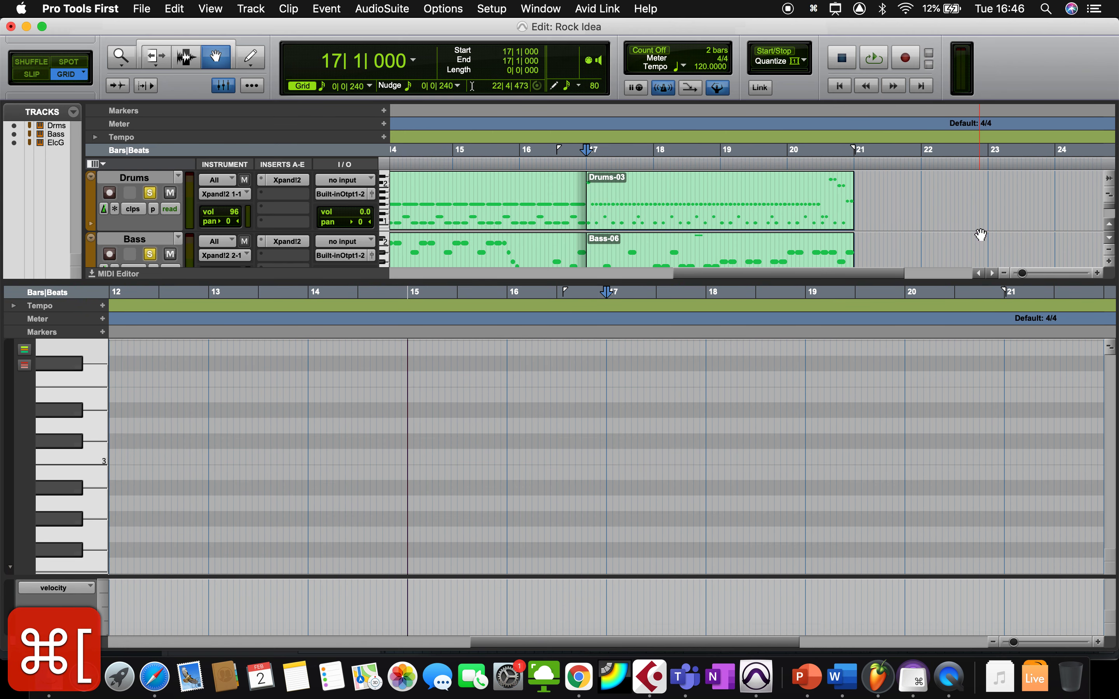
- Colour the Drums, Bass and Elec Git tracks magenta and their clips in bars 17 to 20 purple
key(shift+super+bracketleft)
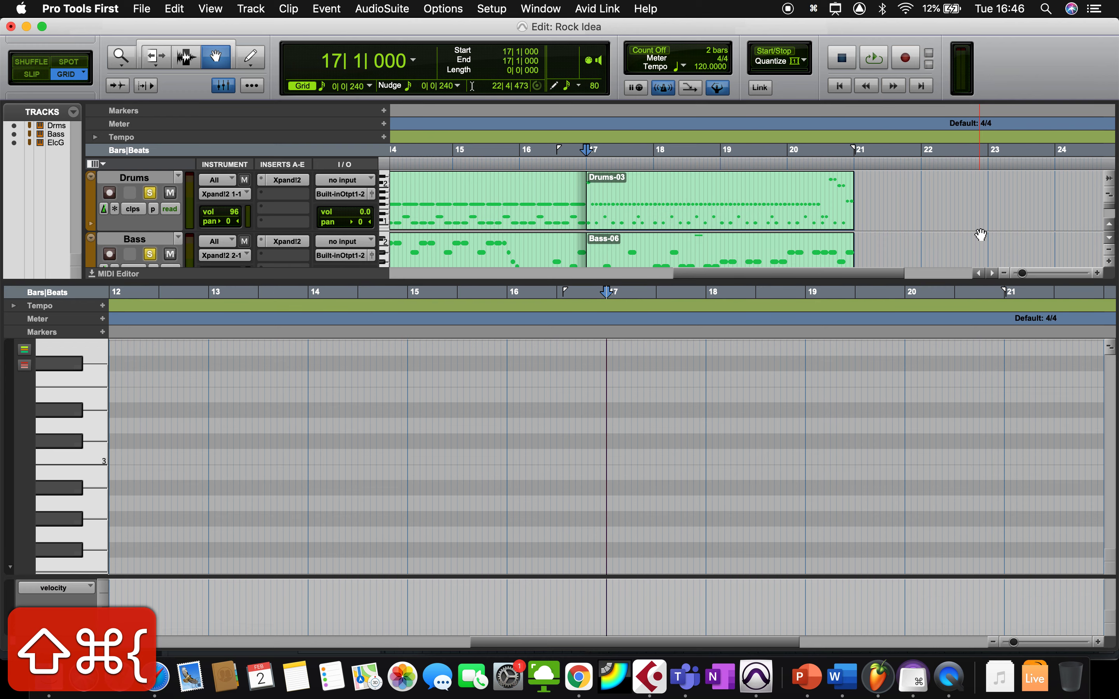
key(shift+super+bracketleft)
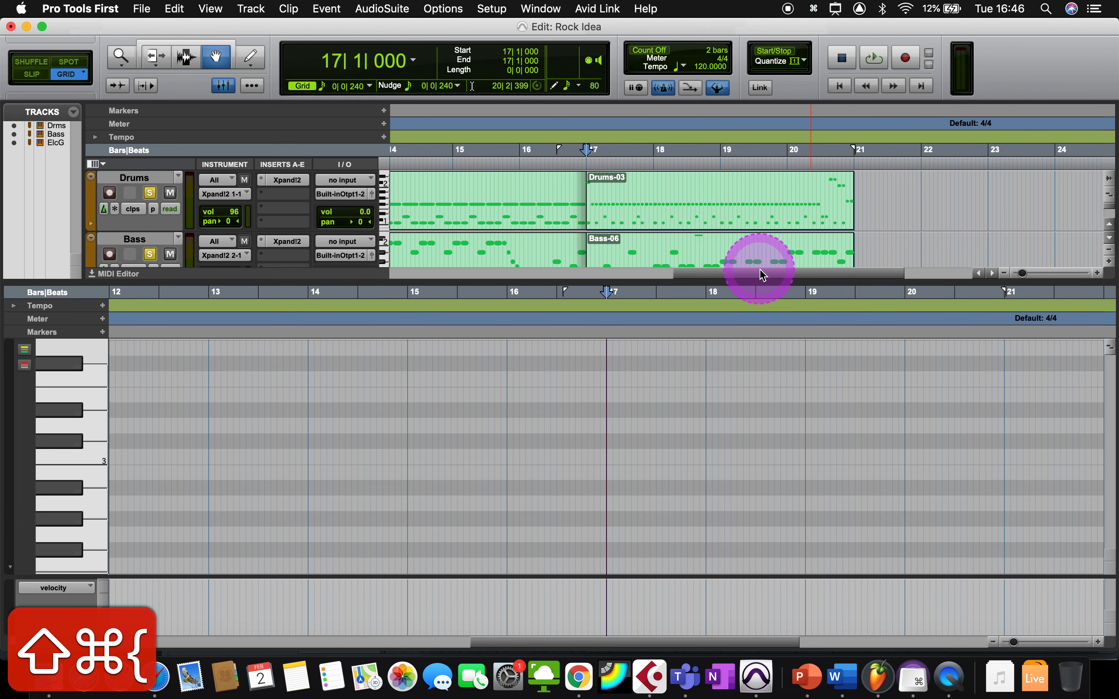
drag(758, 280, 746, 412)
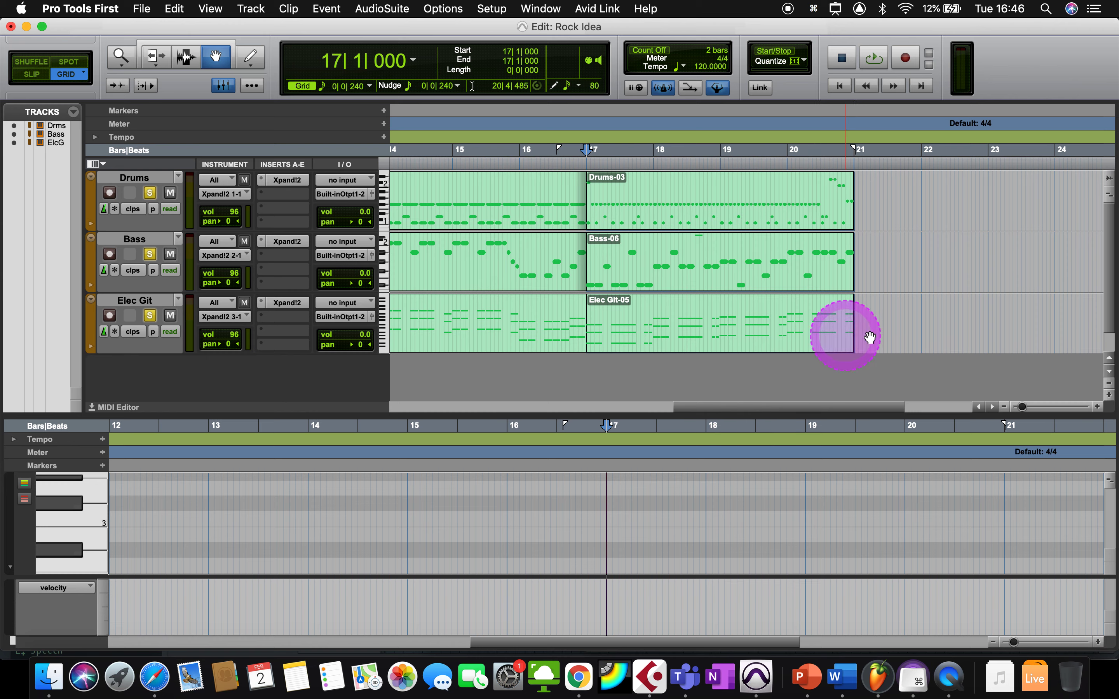
click(783, 221)
shift+click(769, 251)
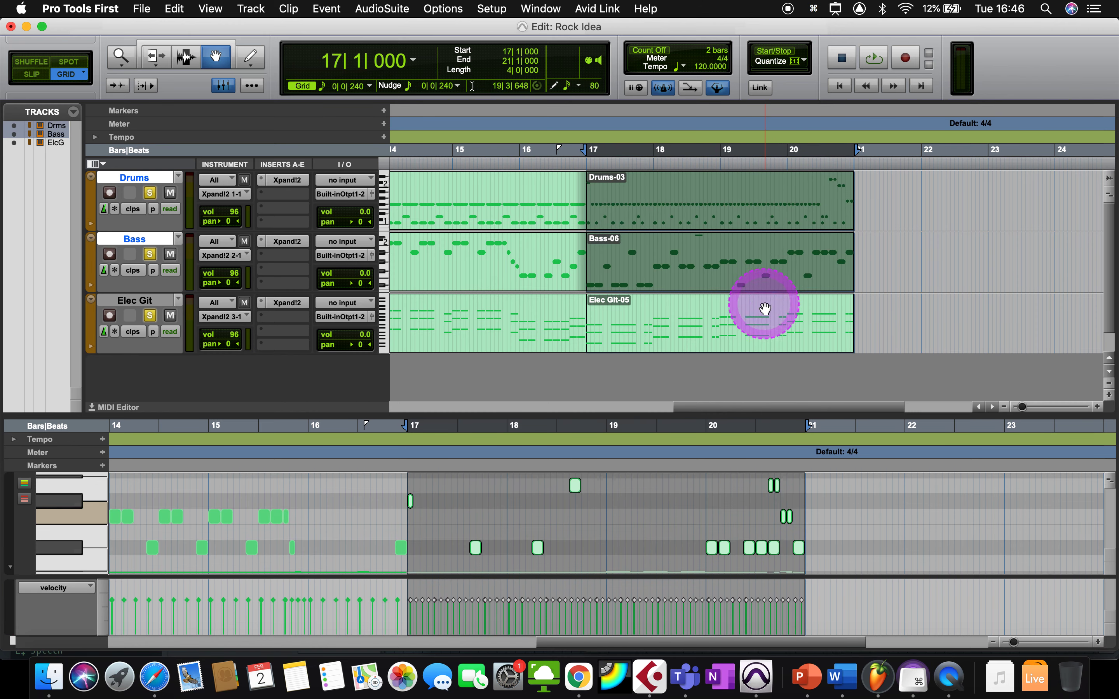
shift+click(757, 306)
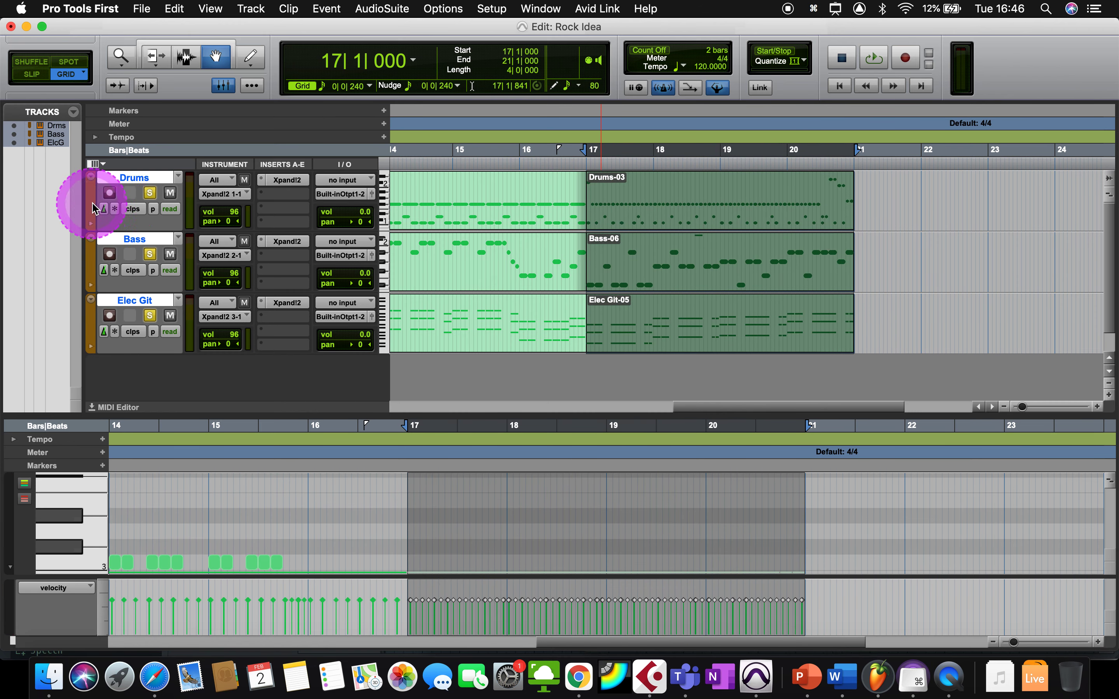
double_click(92, 218)
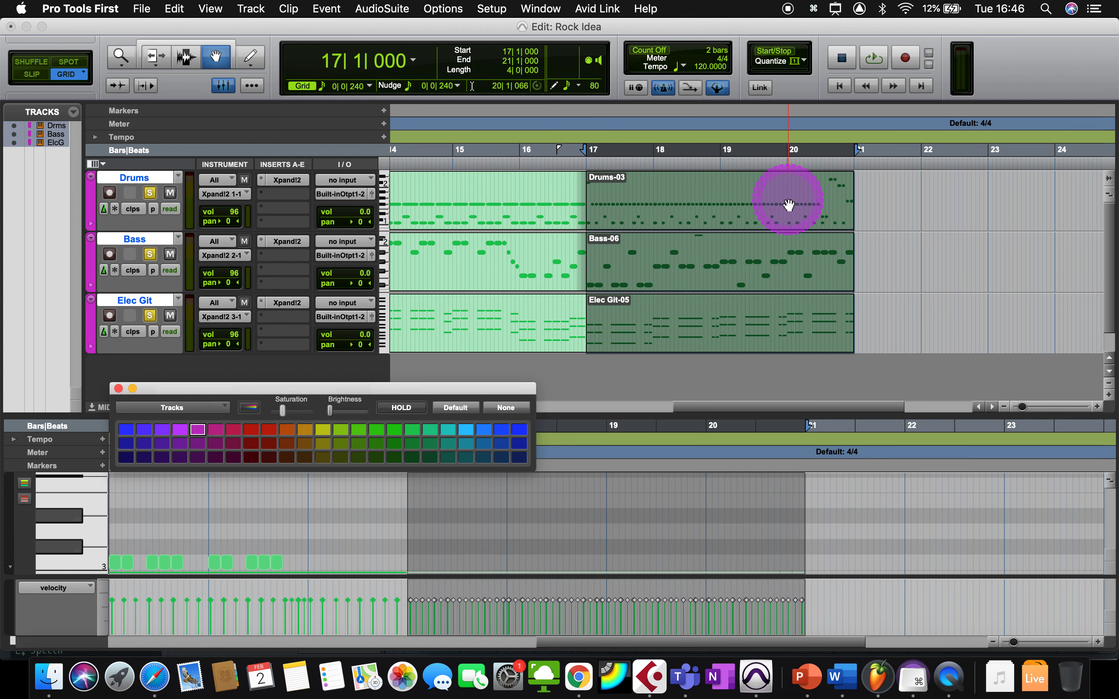
click(172, 407)
click(184, 426)
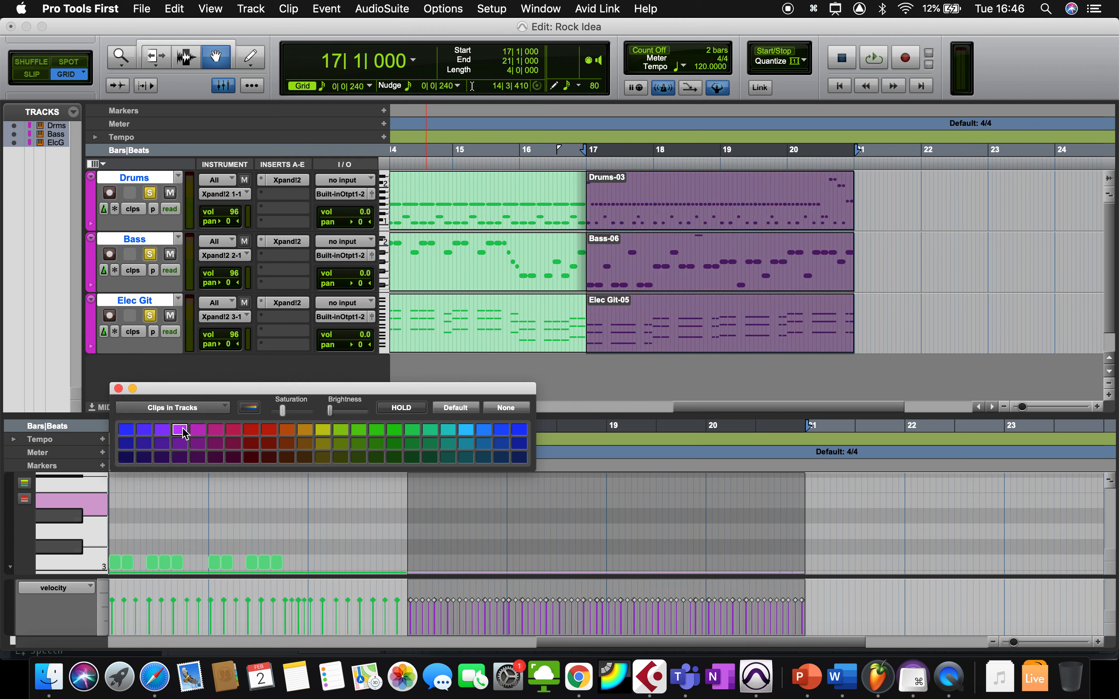
click(861, 312)
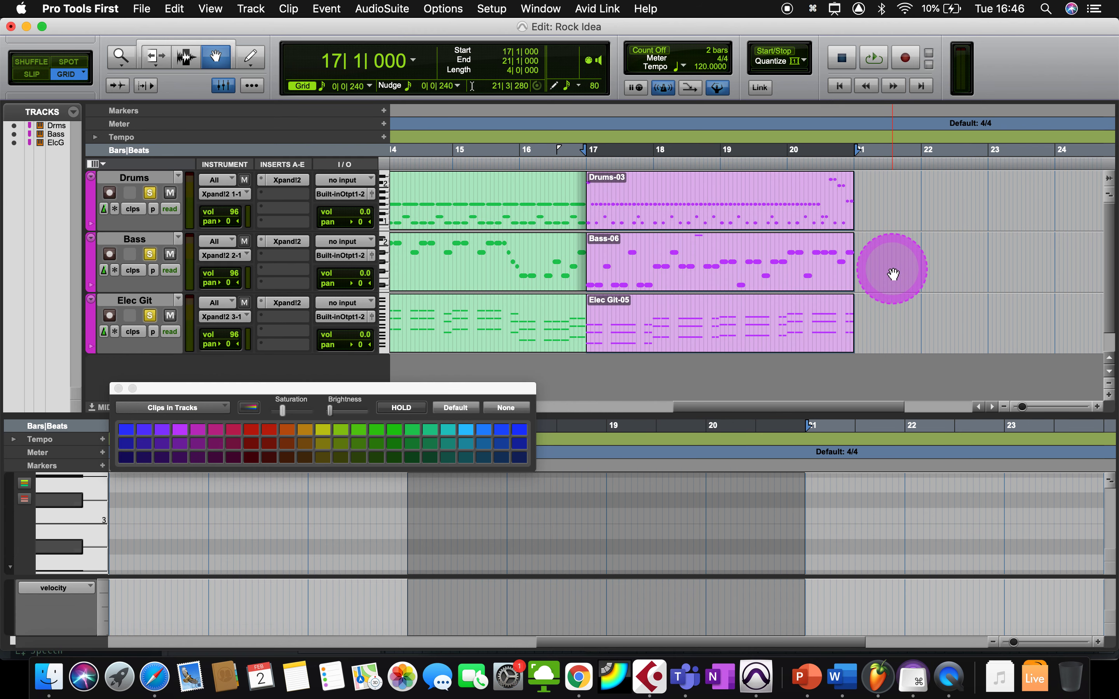
- Duplicate the drum, bass and guitar clips of bars 17 to 20 together into bars 21 to 24
click(786, 207)
shift+click(783, 248)
shift+click(780, 303)
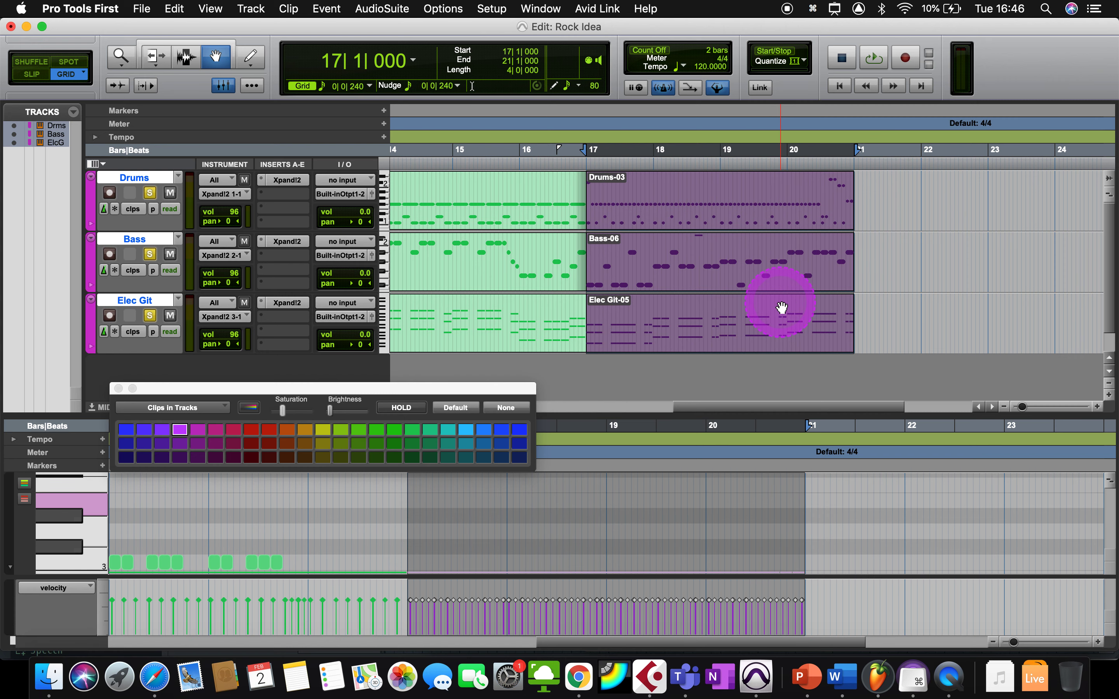
key(super+d)
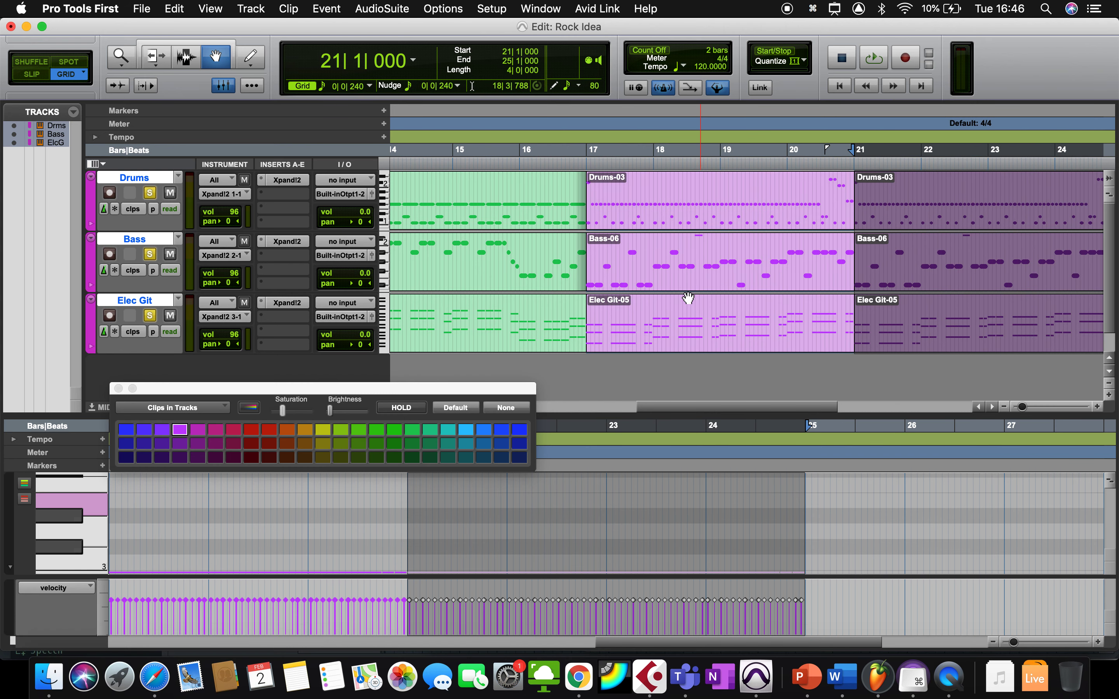
- Duplicate the guitar, bass and drum clips of bars 21 to 24 one by one into bars 25 to 28
key(super+bracketleft)
key(super+bracketleft)
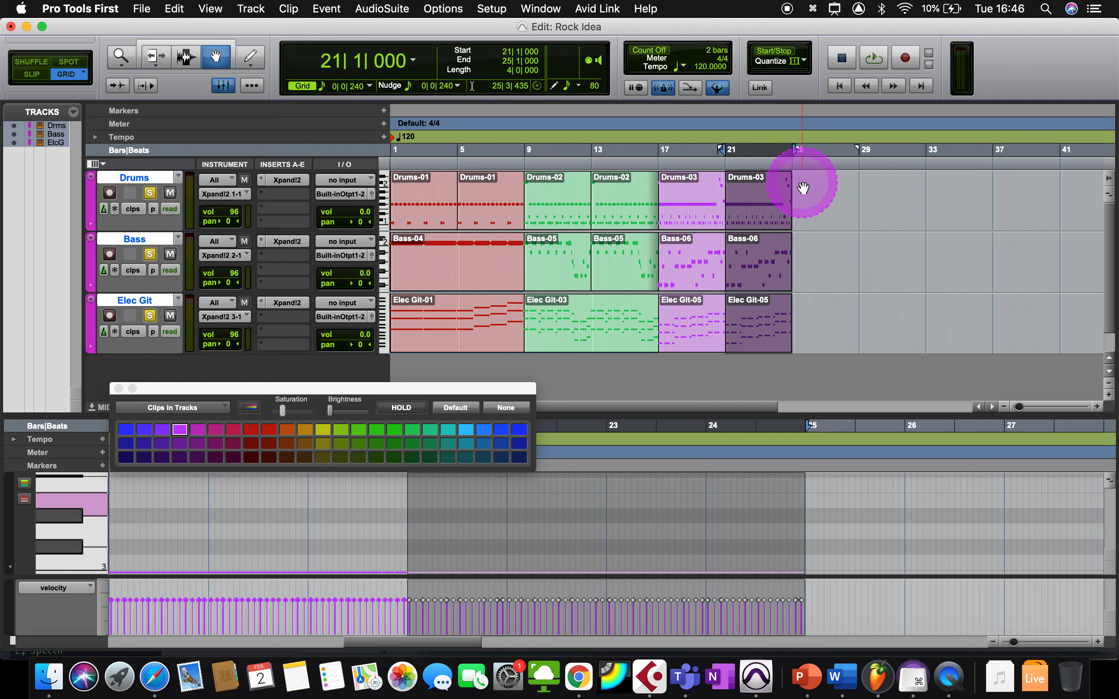
click(786, 215)
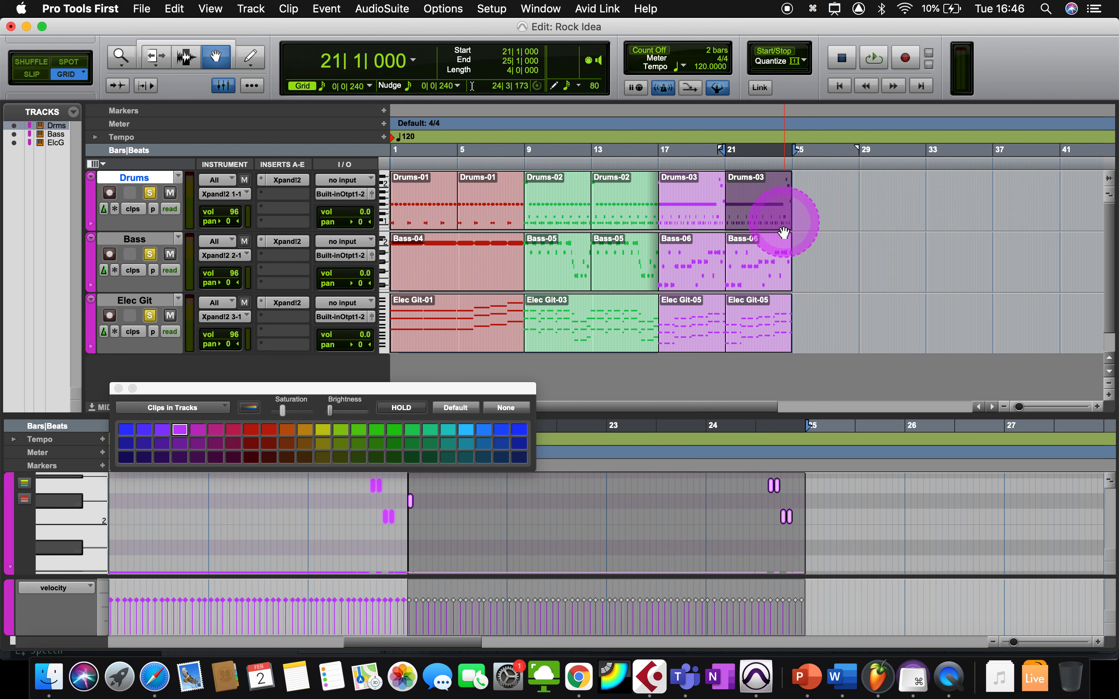
click(775, 261)
click(763, 309)
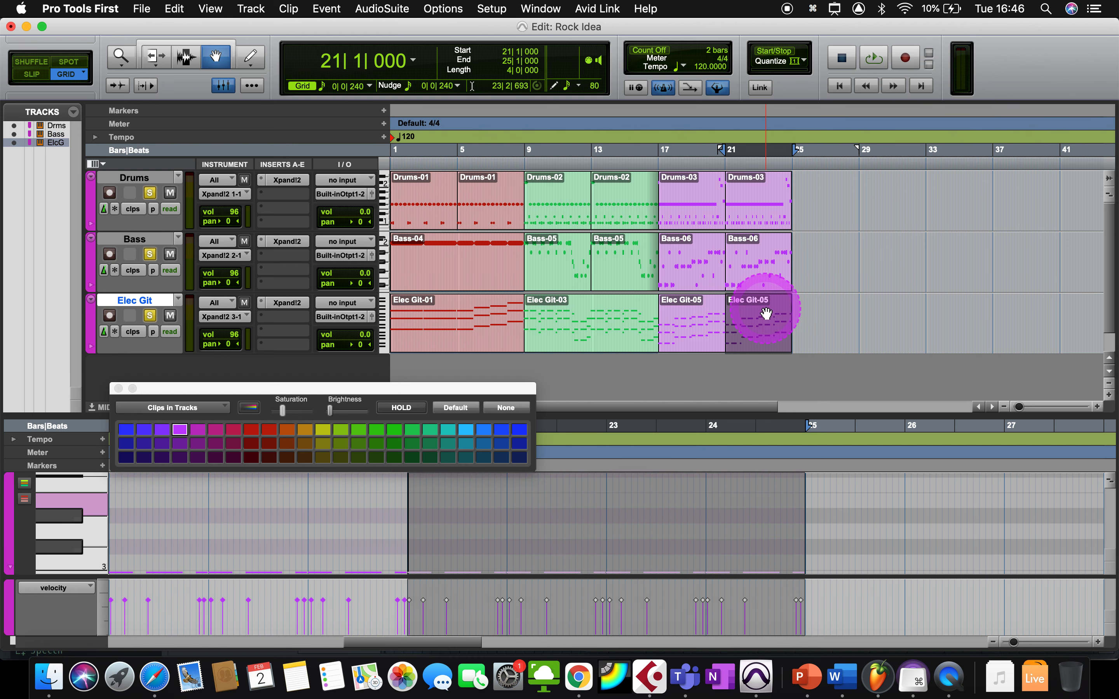
key(cmd+d)
click(762, 277)
key(cmd+d)
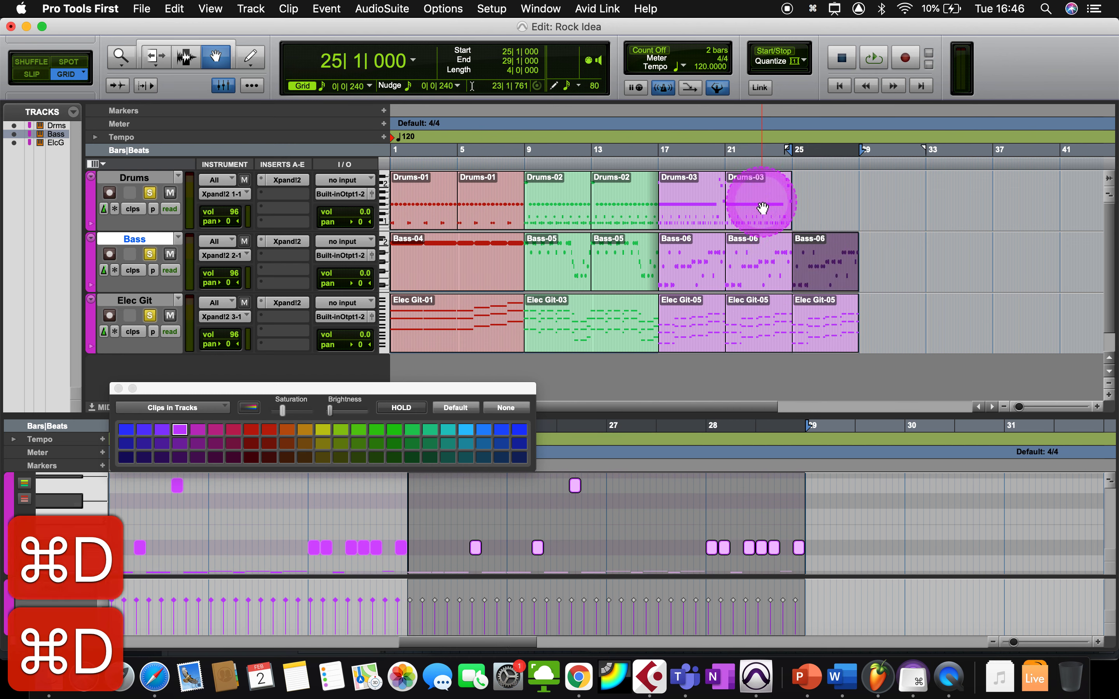
click(763, 208)
key(cmd+d)
- Show the last Elec Git clip's notes in an enlarged MIDI editor and close the colour palette
click(823, 319)
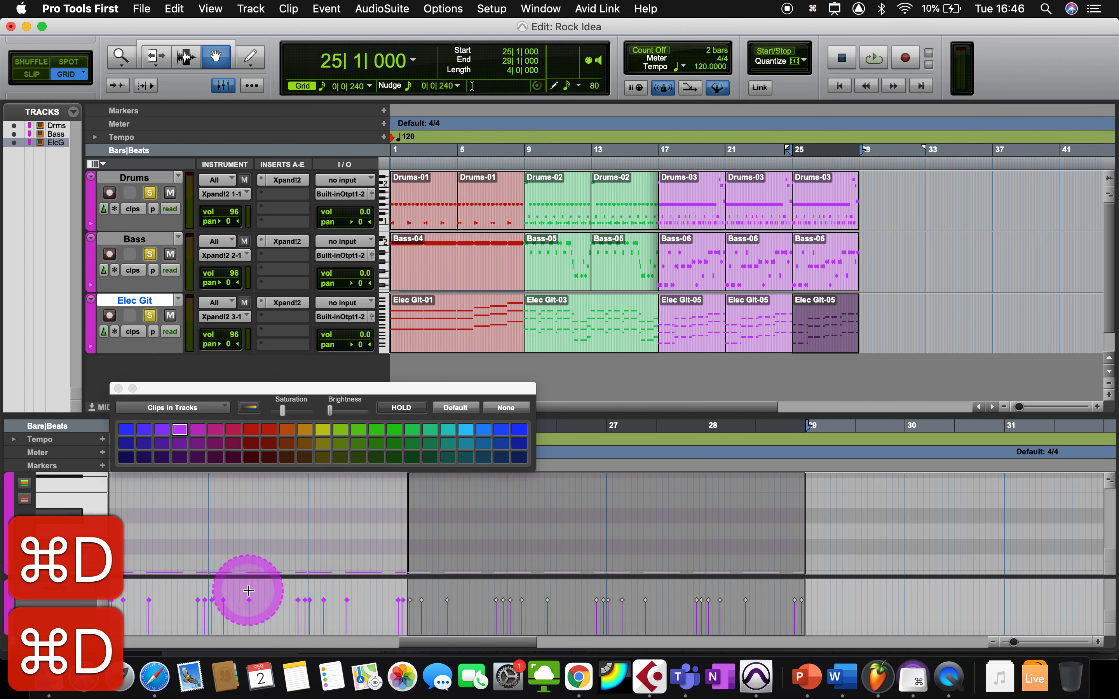
scroll(481, 525, down, 8)
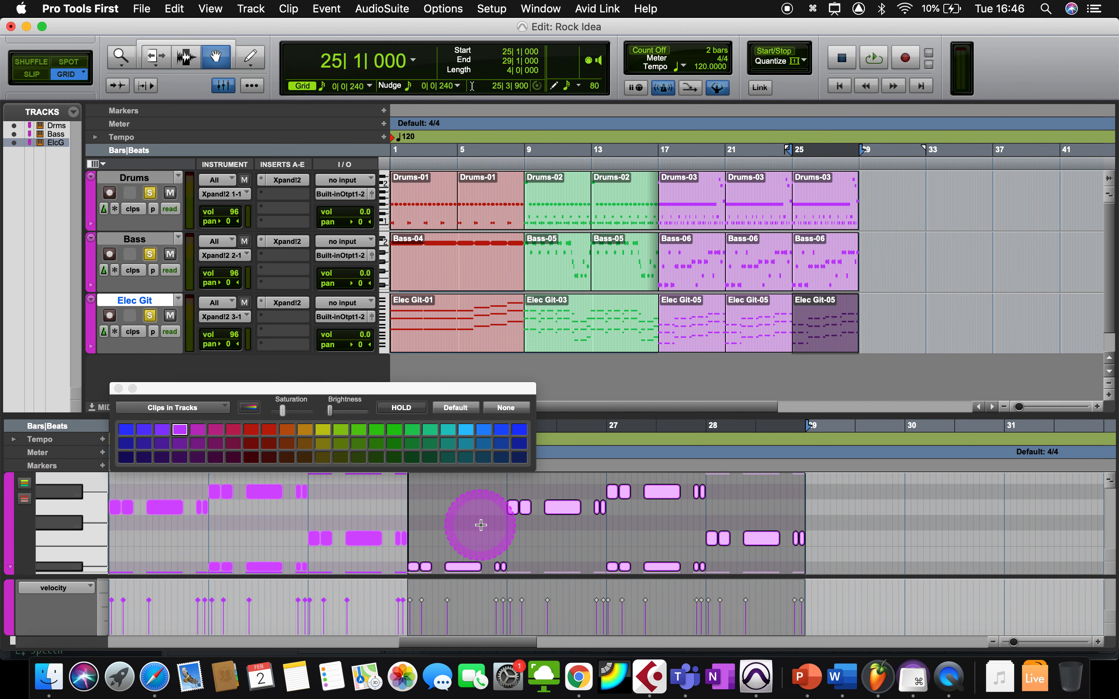
scroll(481, 525, up, 2)
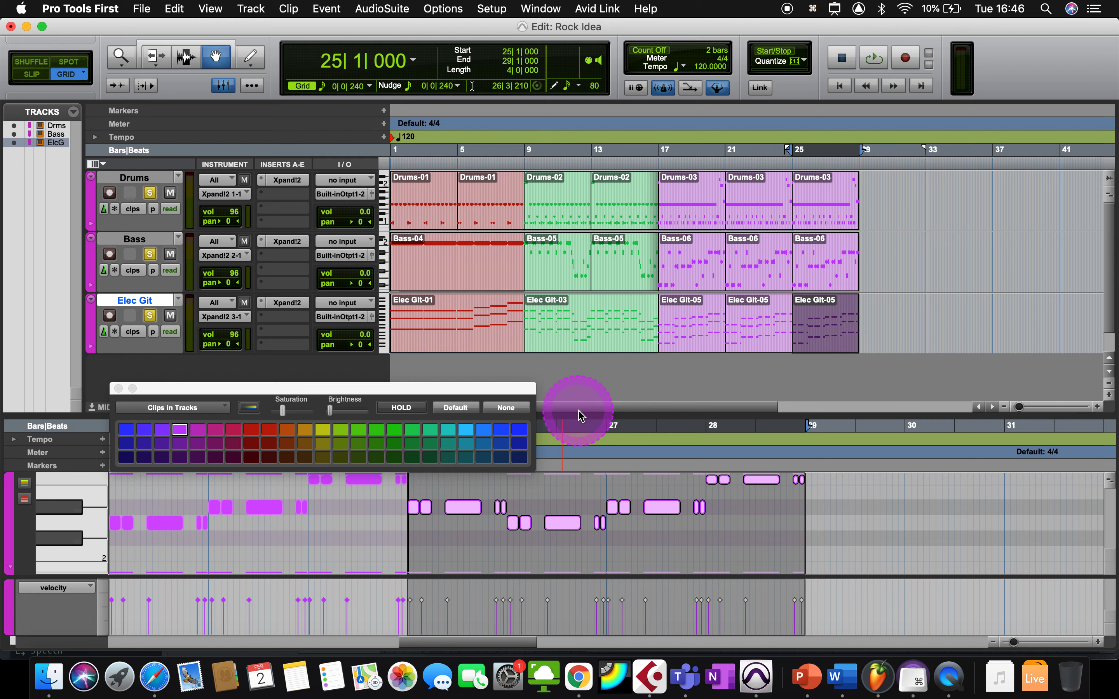
drag(576, 415, 577, 336)
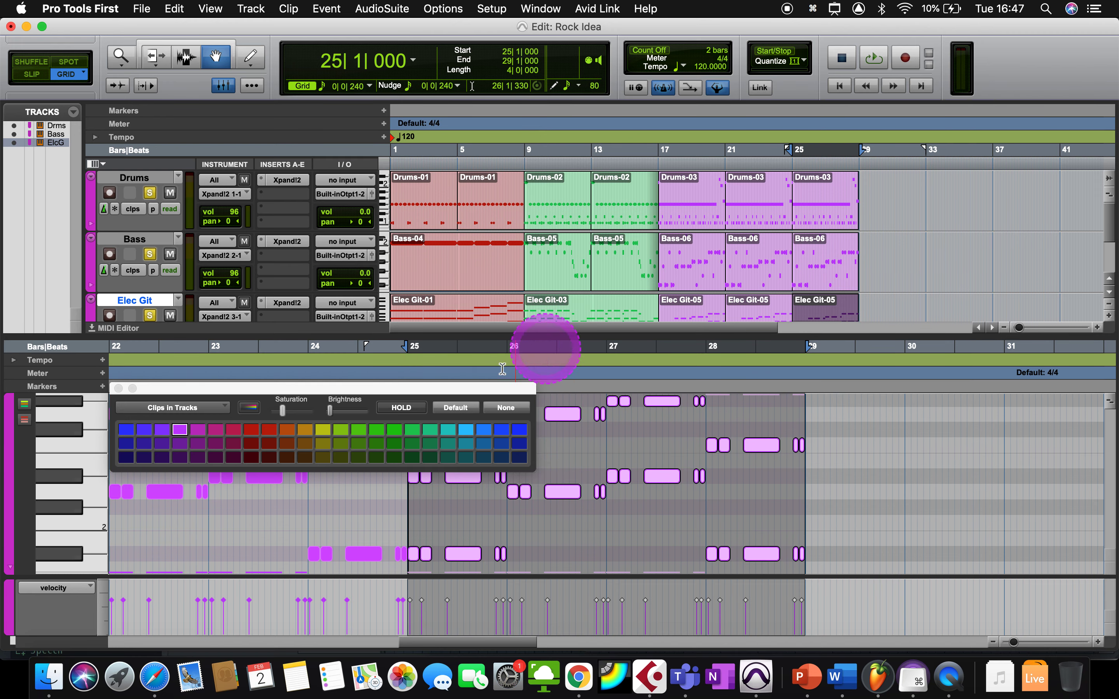
click(119, 388)
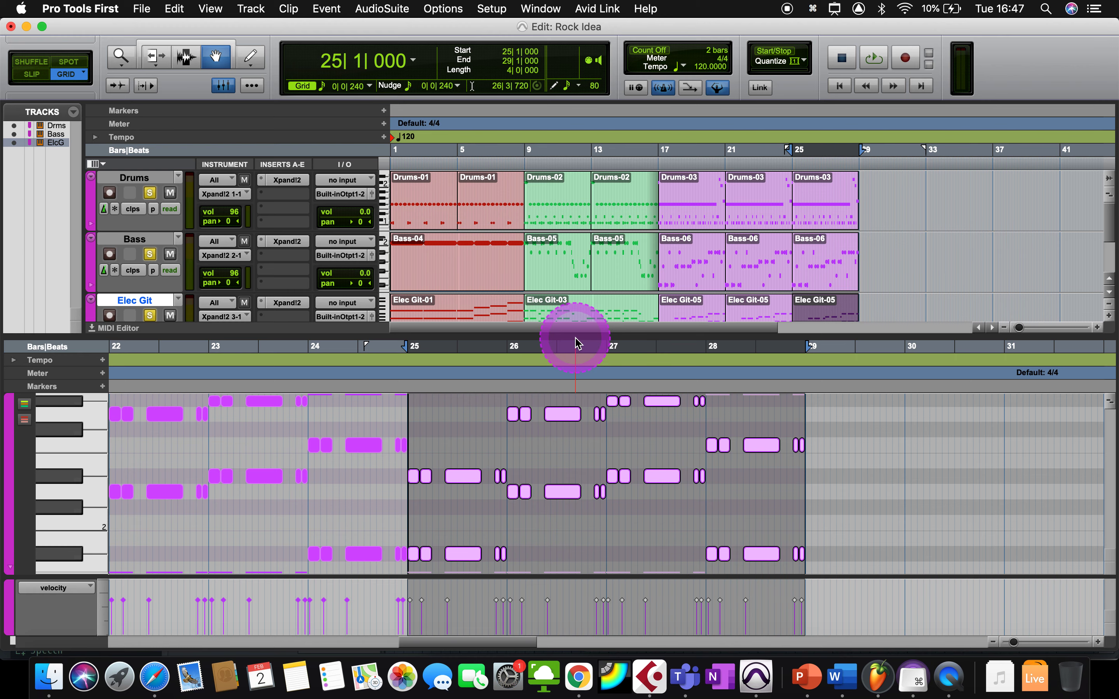
drag(576, 333, 562, 277)
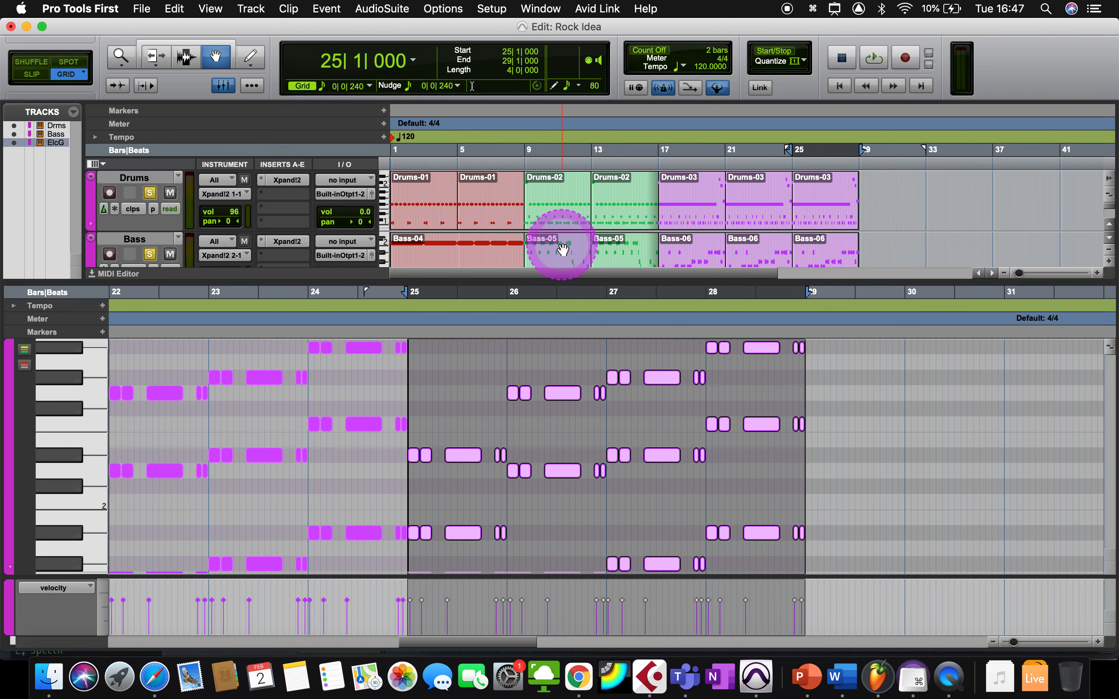
- Delete the guitar notes from 25|2|480 onwards in the last Elec Git clip, leaving the highest notes of bar 28
scroll(425, 397, down, 2)
scroll(427, 401, up, 2)
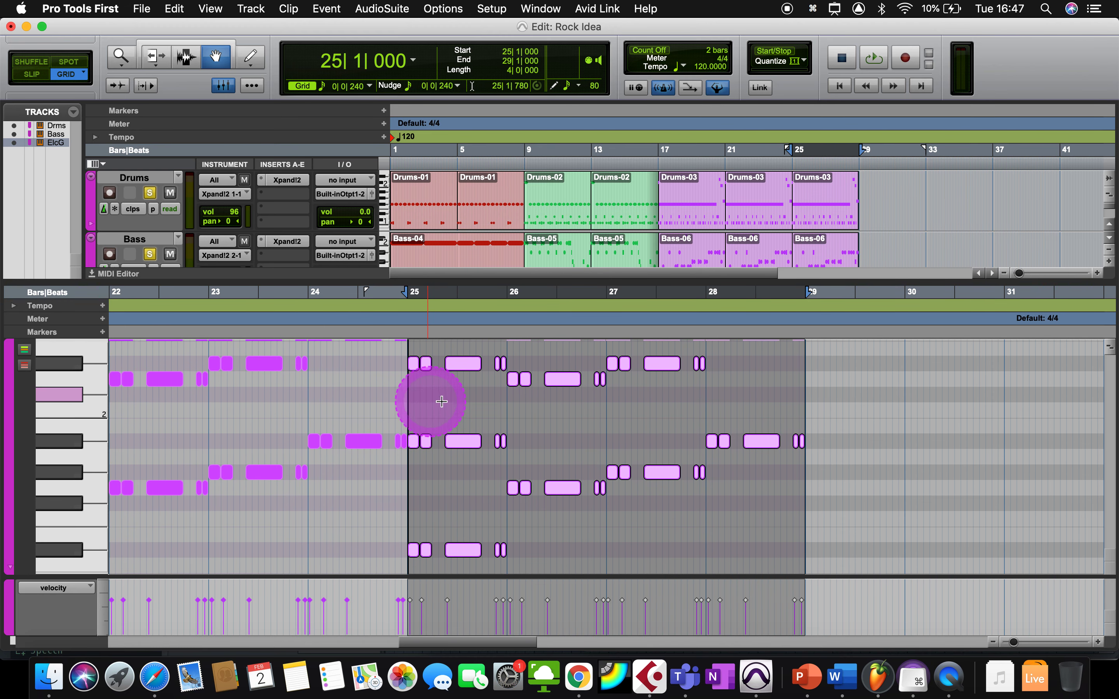
scroll(569, 398, up, 3)
scroll(704, 399, up, 3)
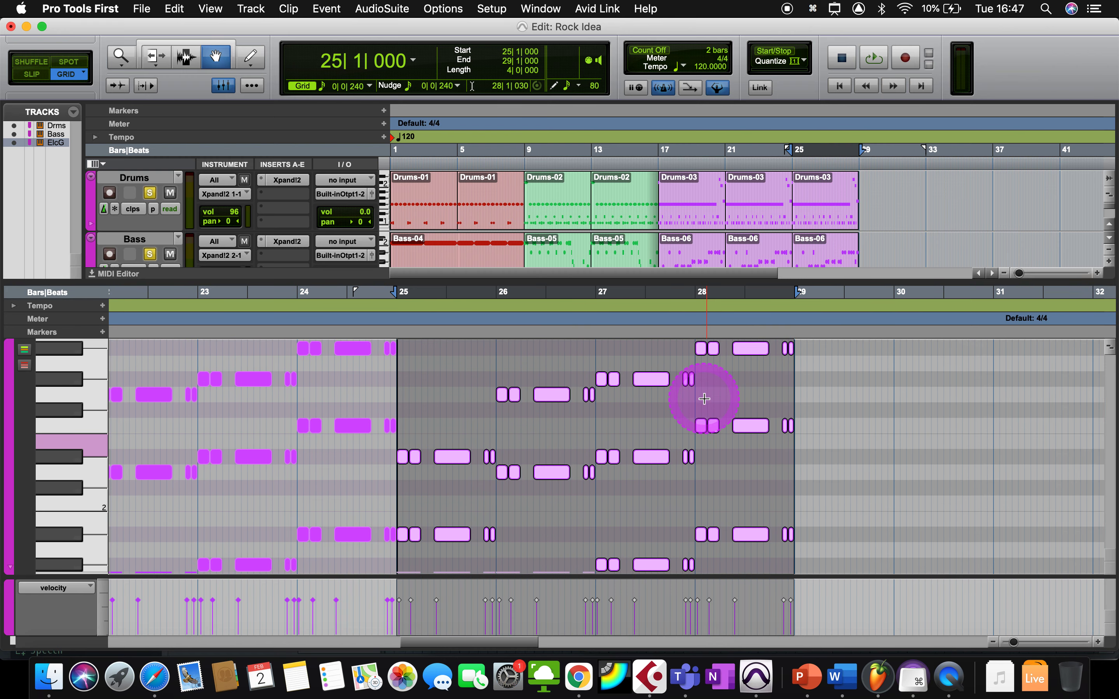
click(462, 381)
drag(462, 381, 810, 513)
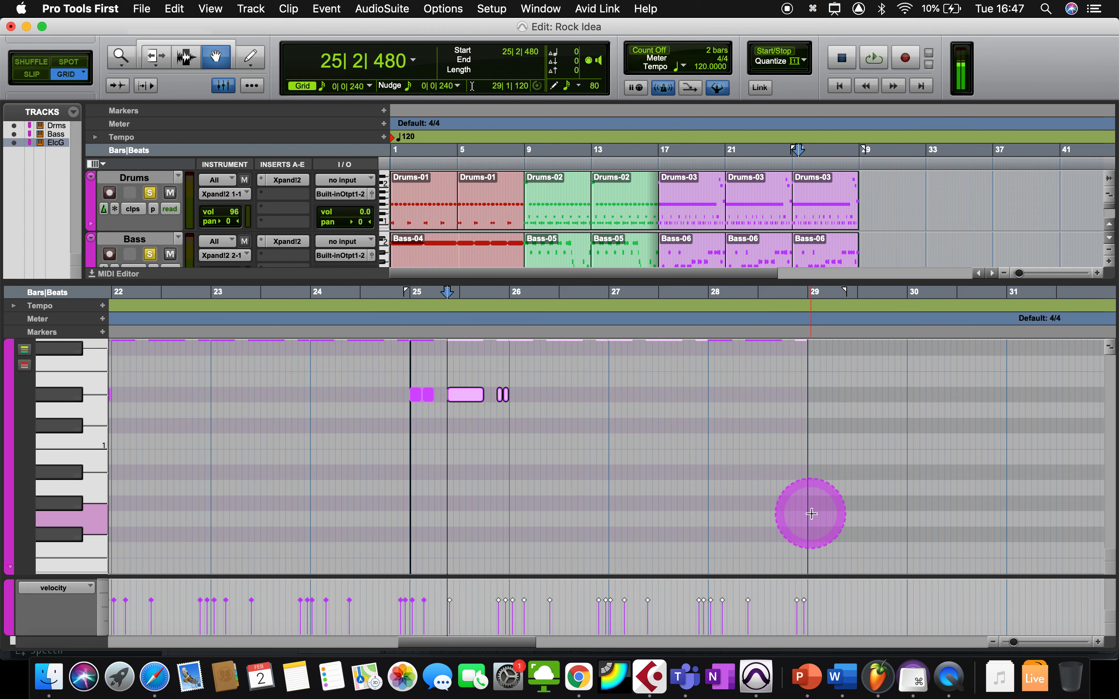
key(BackSpace)
- Delete the remaining high guitar notes in bar 28
scroll(811, 514, up, 10)
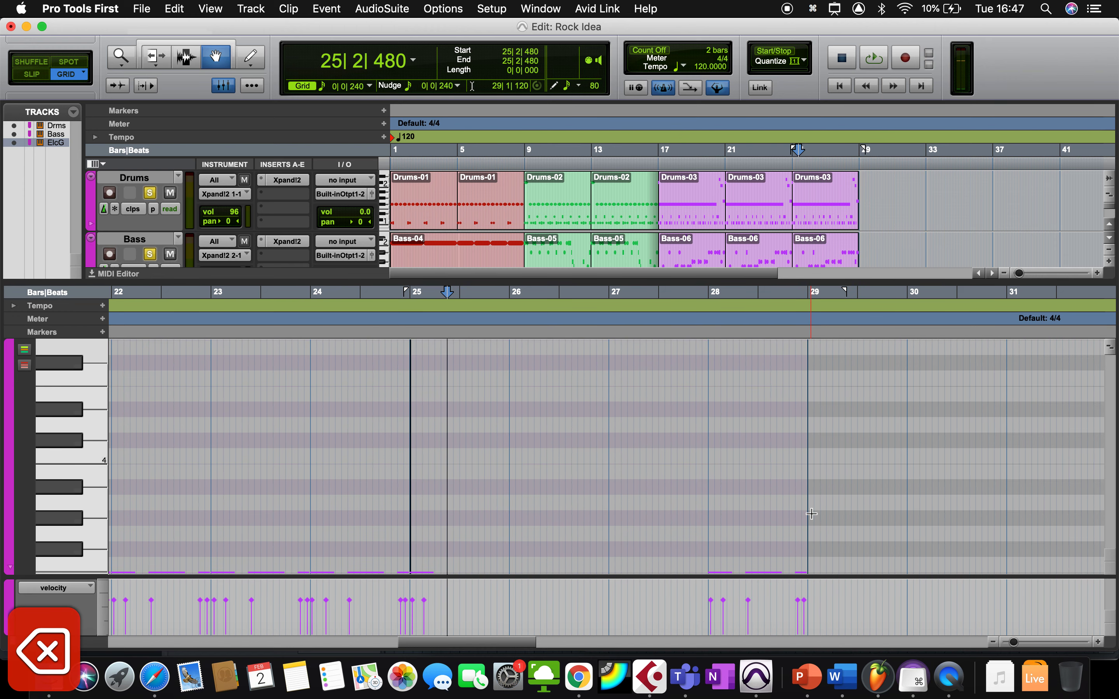
scroll(811, 513, down, 8)
scroll(811, 513, down, 8)
drag(810, 513, 781, 487)
scroll(781, 488, up, 4)
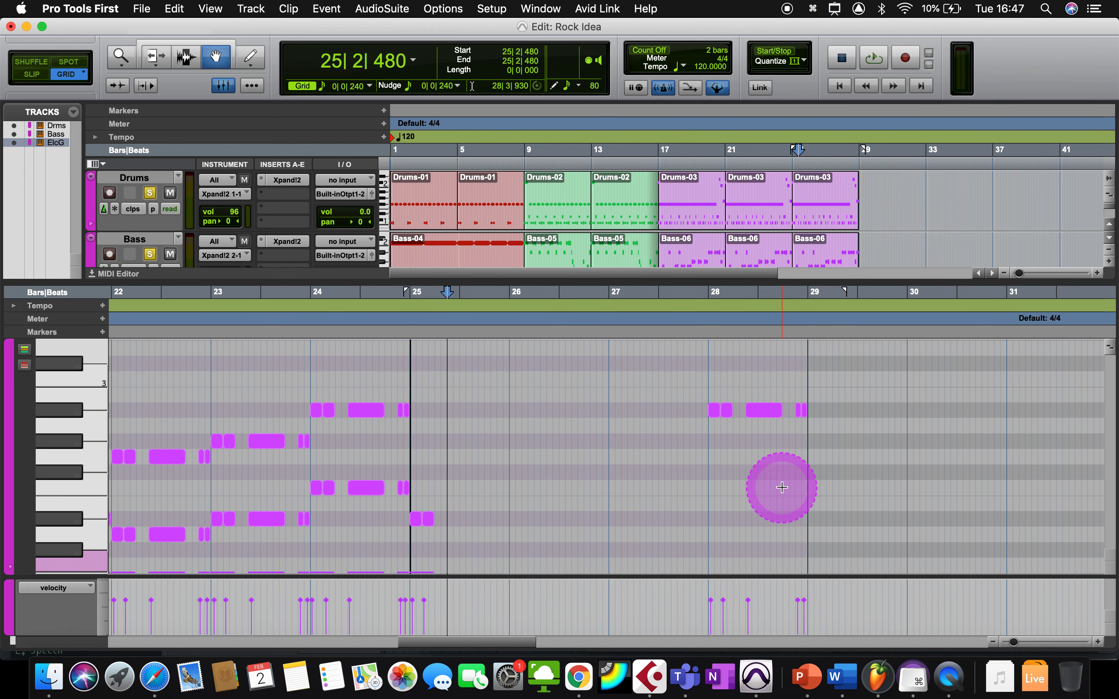
scroll(782, 488, up, 4)
drag(681, 430, 798, 493)
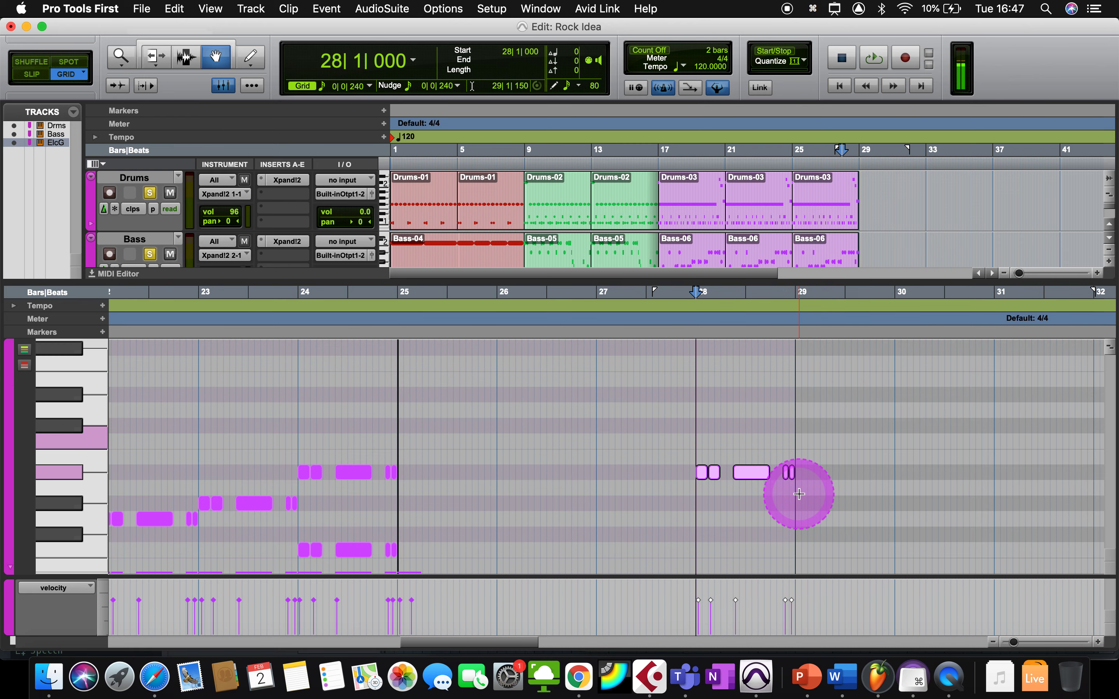
key(BackSpace)
- Delete the second guitar chord of bar 25, at 25|1|480
scroll(687, 502, up, 3)
scroll(687, 502, left, 3)
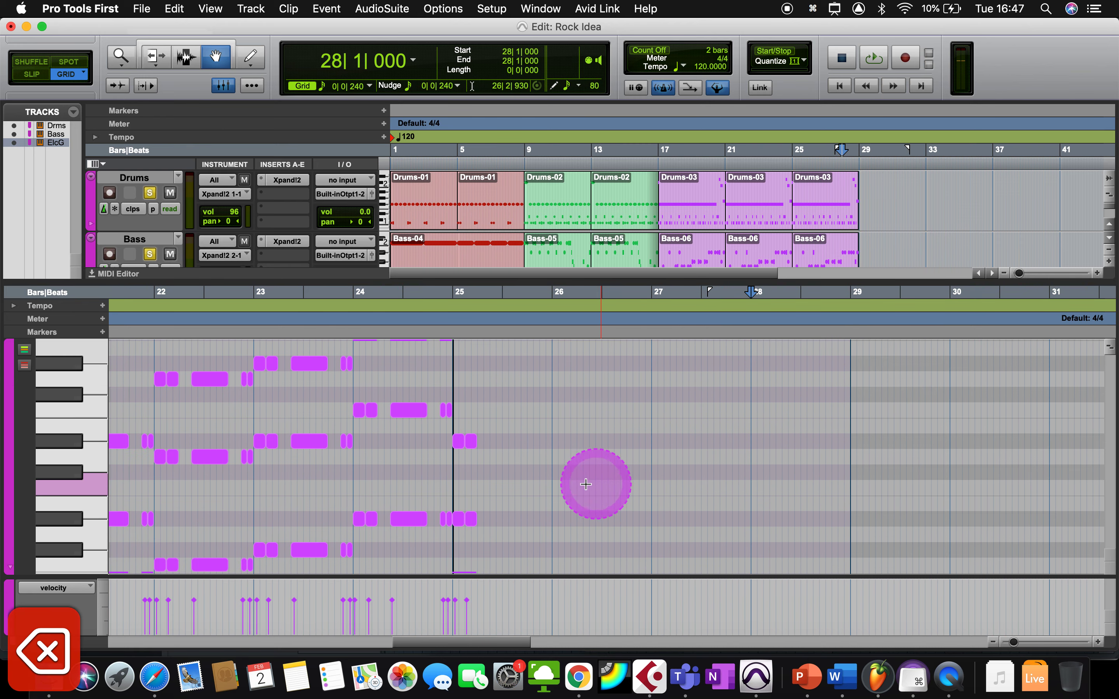
scroll(570, 481, down, 4)
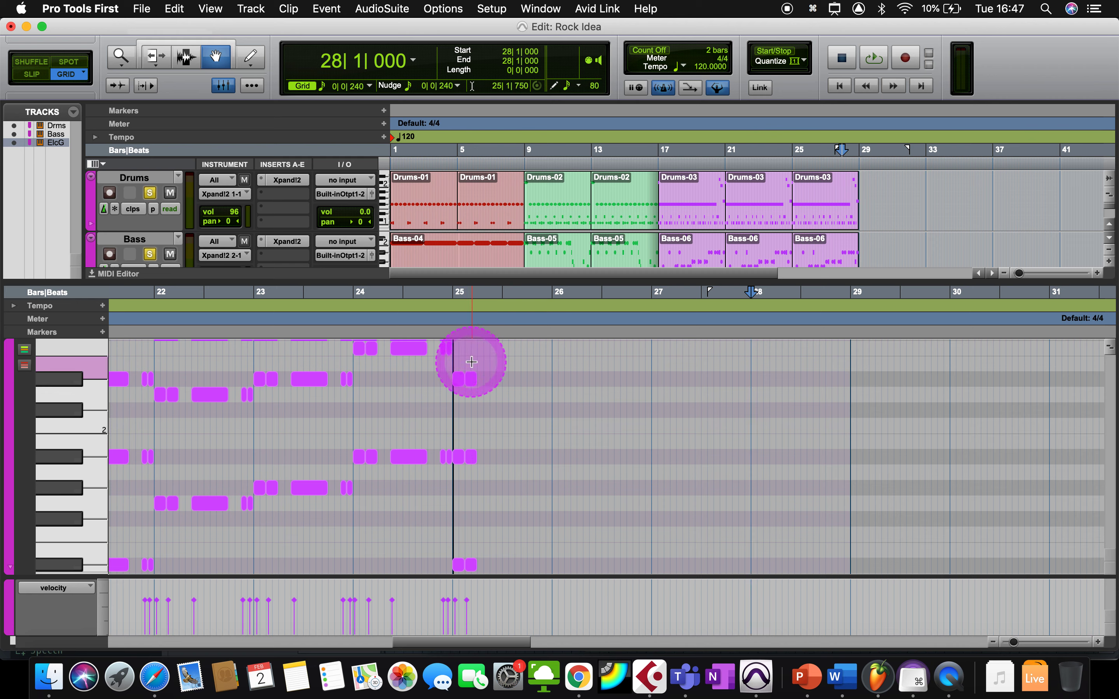
drag(467, 359, 469, 561)
key(BackSpace)
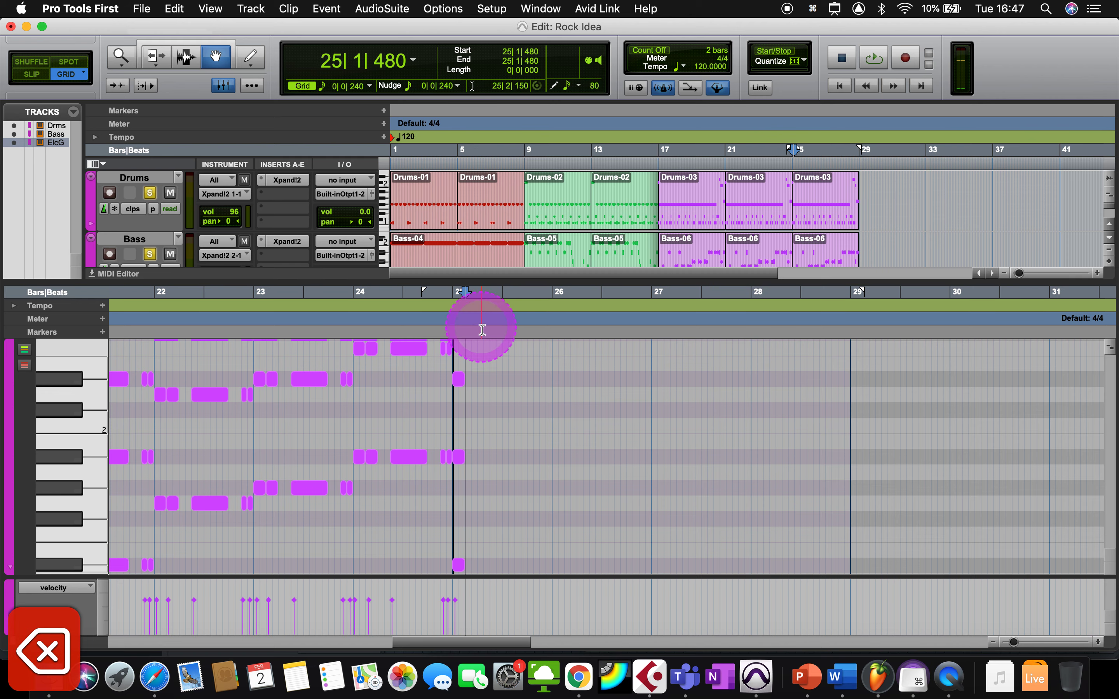
- Lengthen all notes of the guitar chord at 25|1 to three beats, ending at 25|4
drag(463, 355, 454, 569)
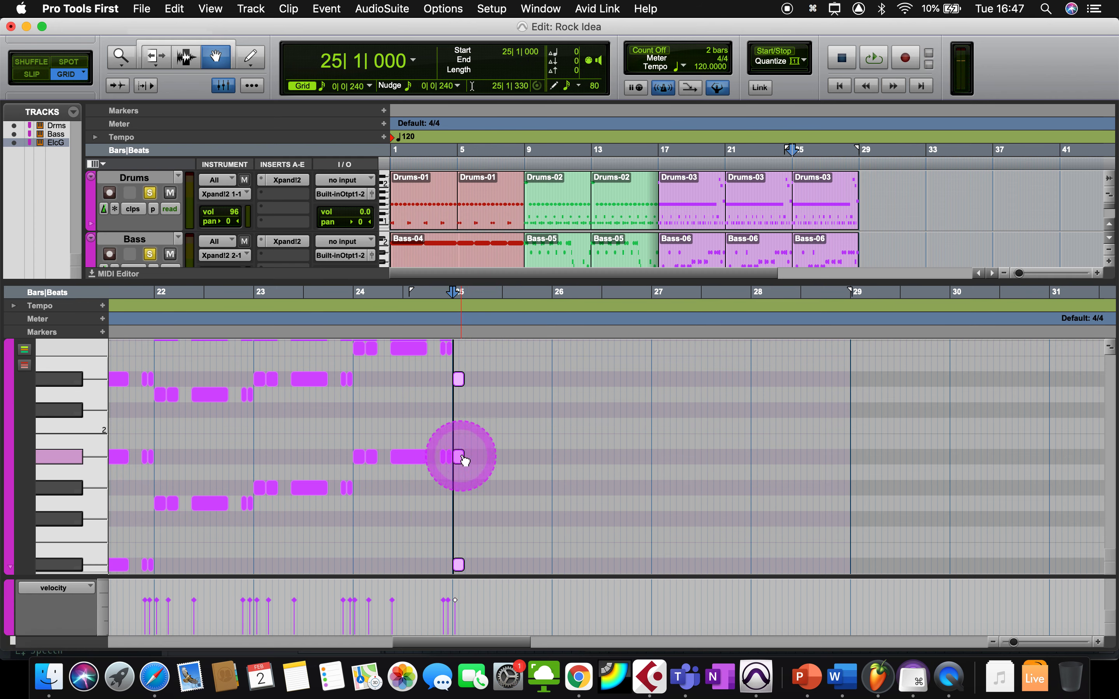
click(156, 57)
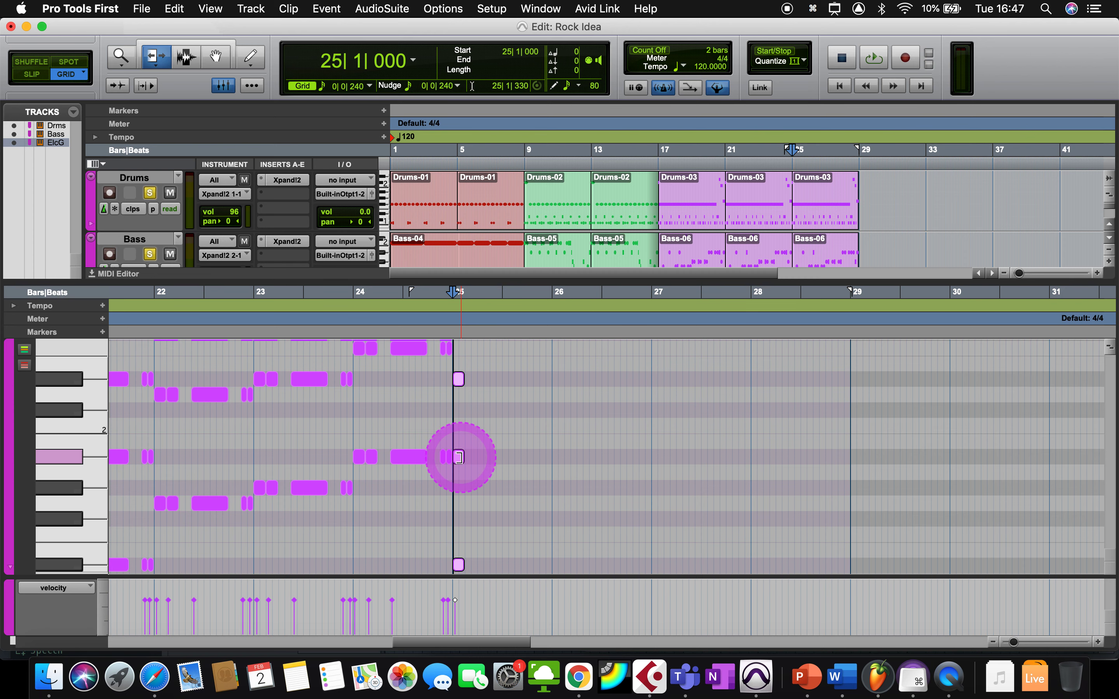
drag(474, 457, 525, 456)
- Raise the sustained guitar chord at 25|1 by two semitones
key(super+bracketright)
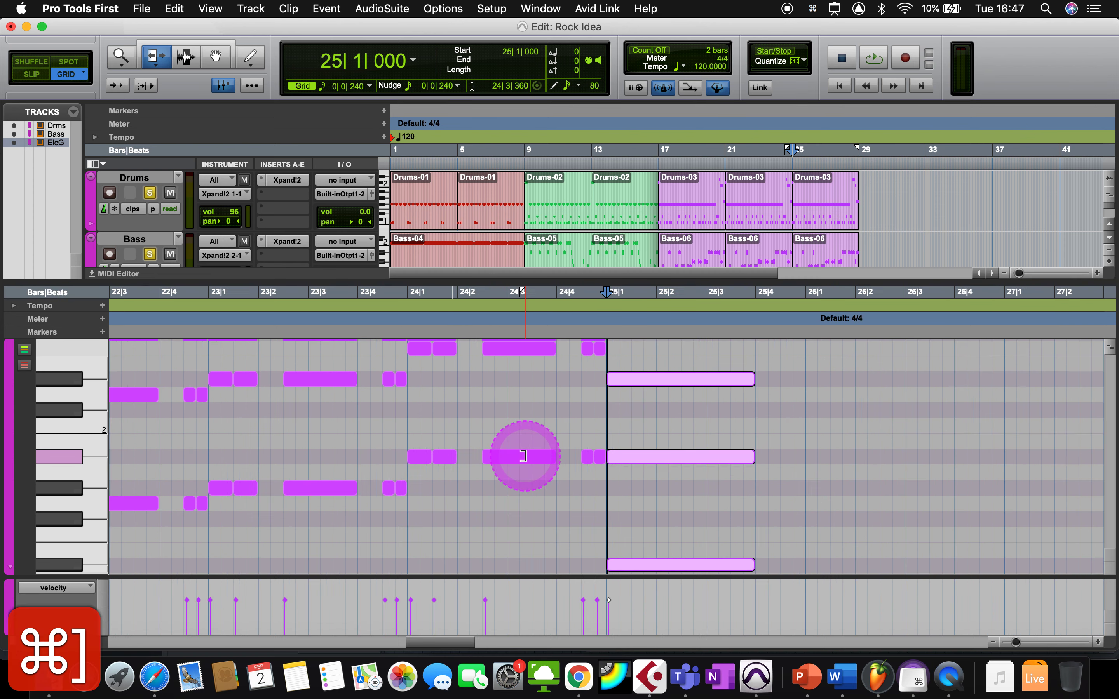
key(Up)
key(Up)
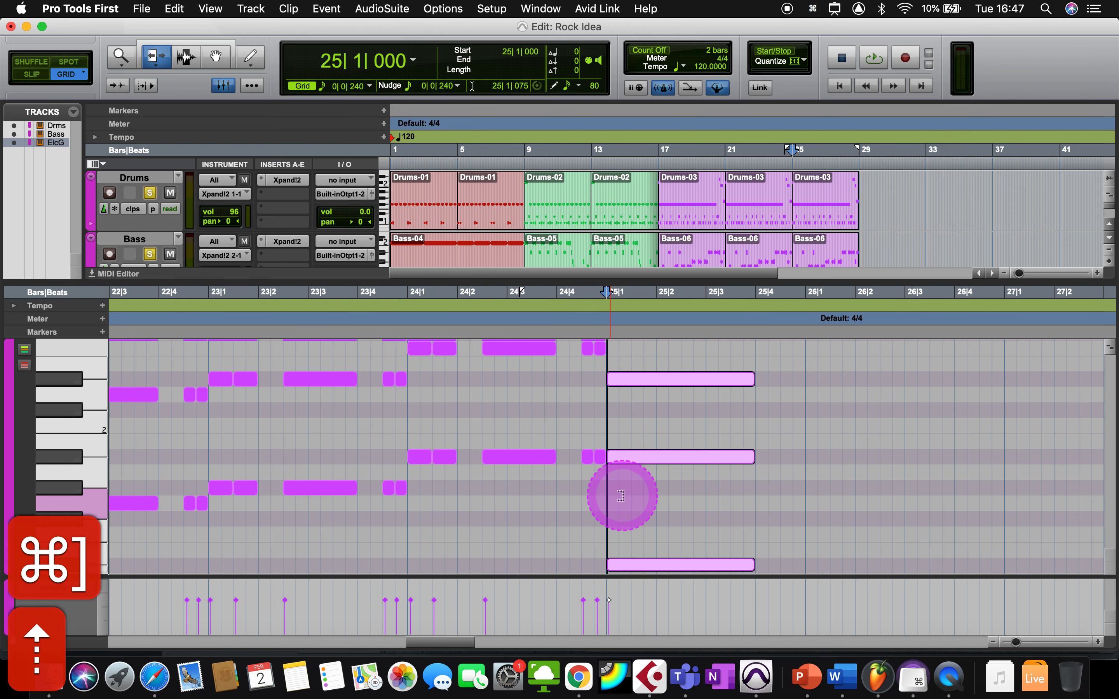
scroll(786, 462, right, 10)
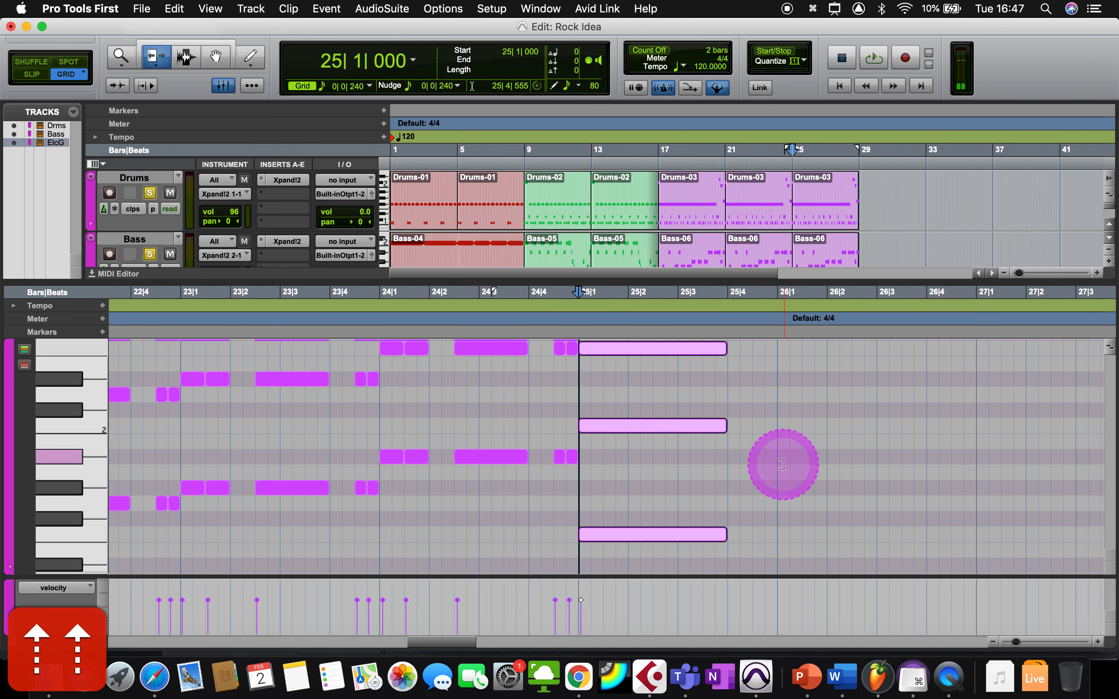
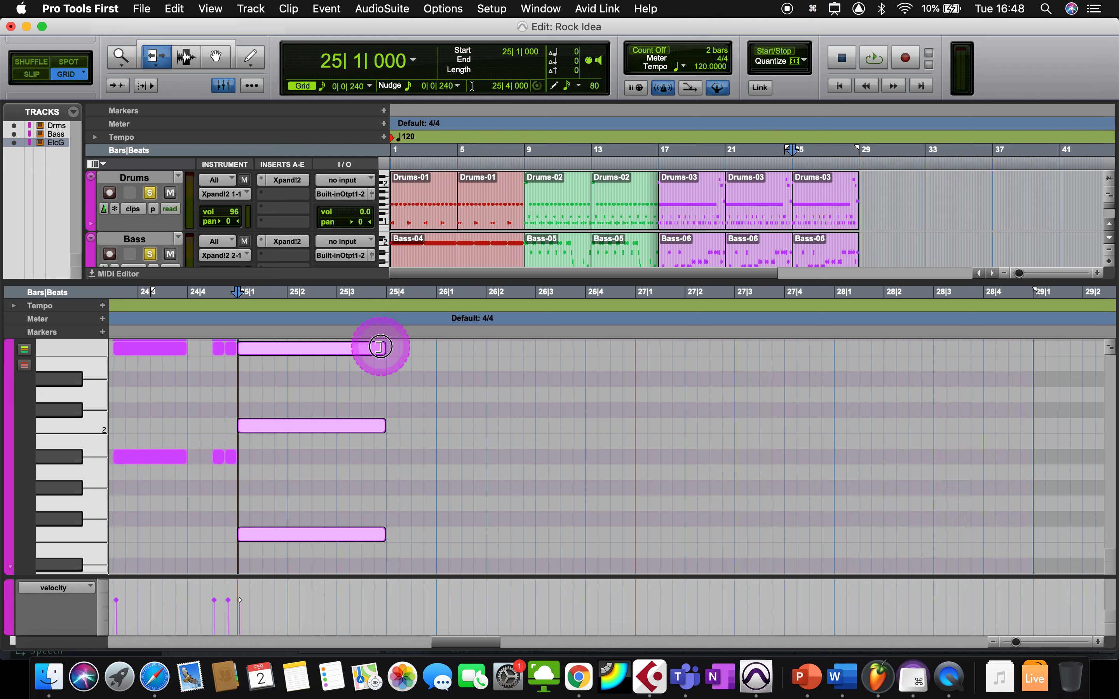
- Shorten the guitar chord at 25|1 to end at 25|2|480 and add a copy sustained from there to 26|1
drag(379, 346, 323, 345)
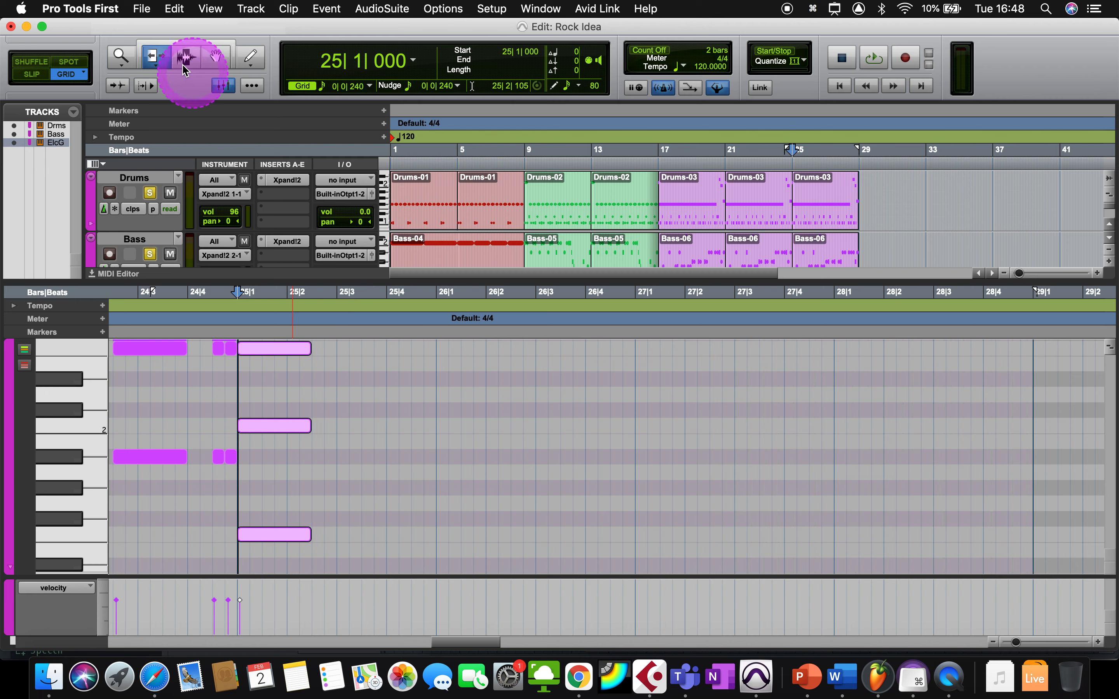
key(super+d)
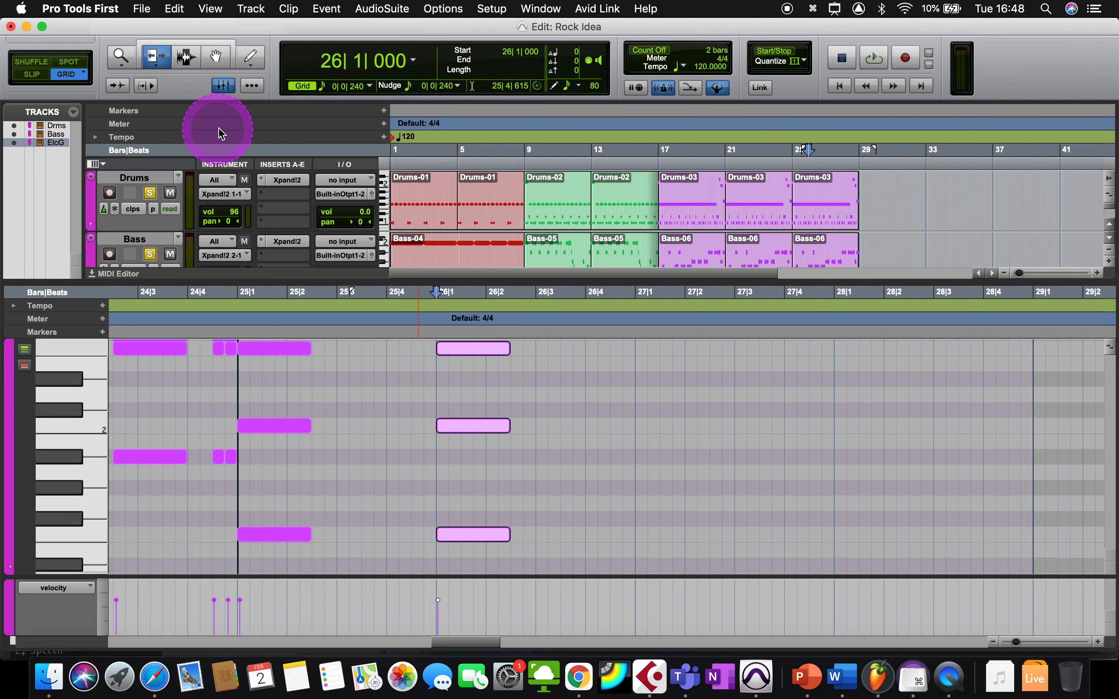
drag(470, 352, 326, 350)
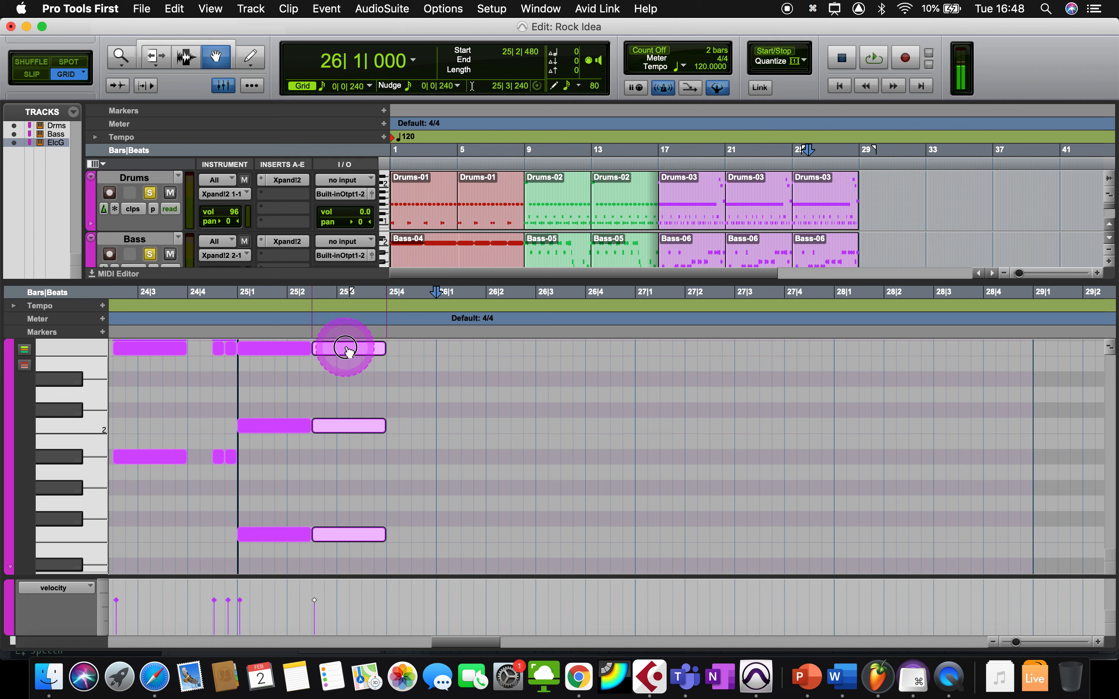
click(156, 55)
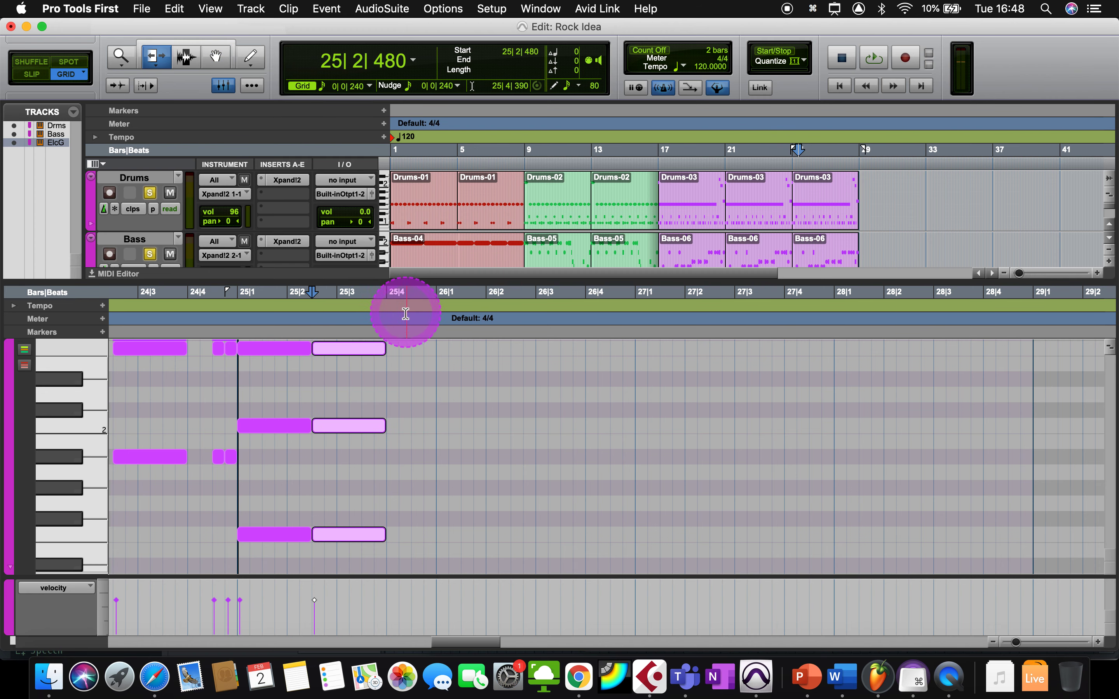
drag(384, 345, 435, 347)
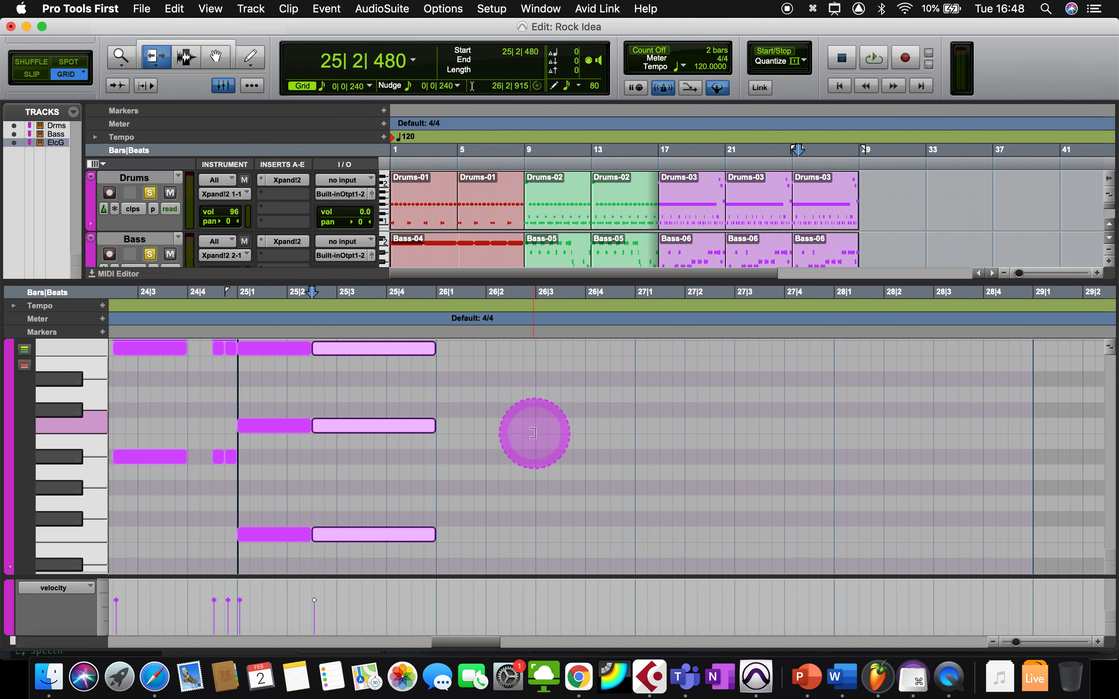
- Duplicate both guitar chords of bar 25 into bar 26 and lower the copies by five semitones
key(super+d)
key(super+z)
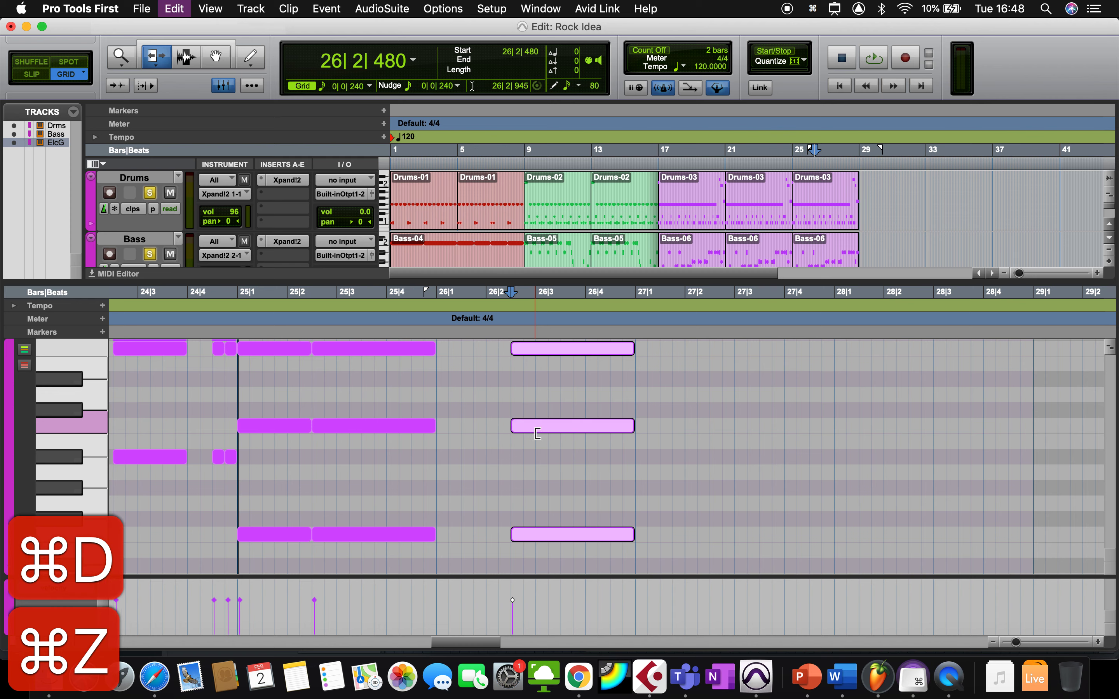
click(216, 56)
drag(397, 568, 288, 348)
key(super+d)
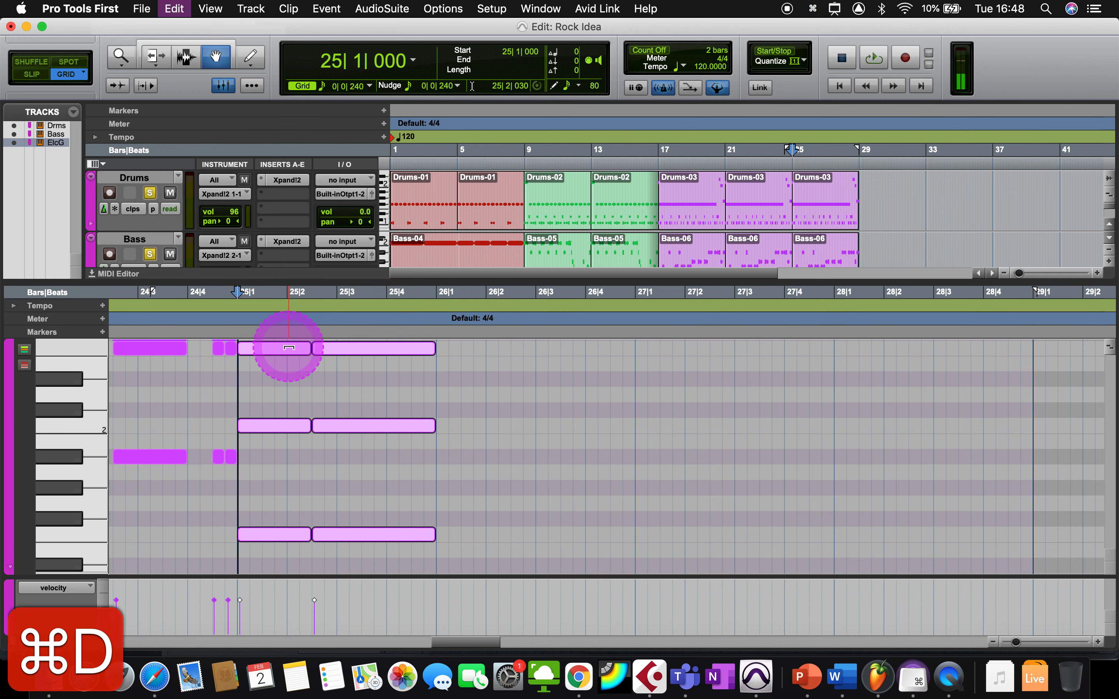
key(Down)
key(Down)
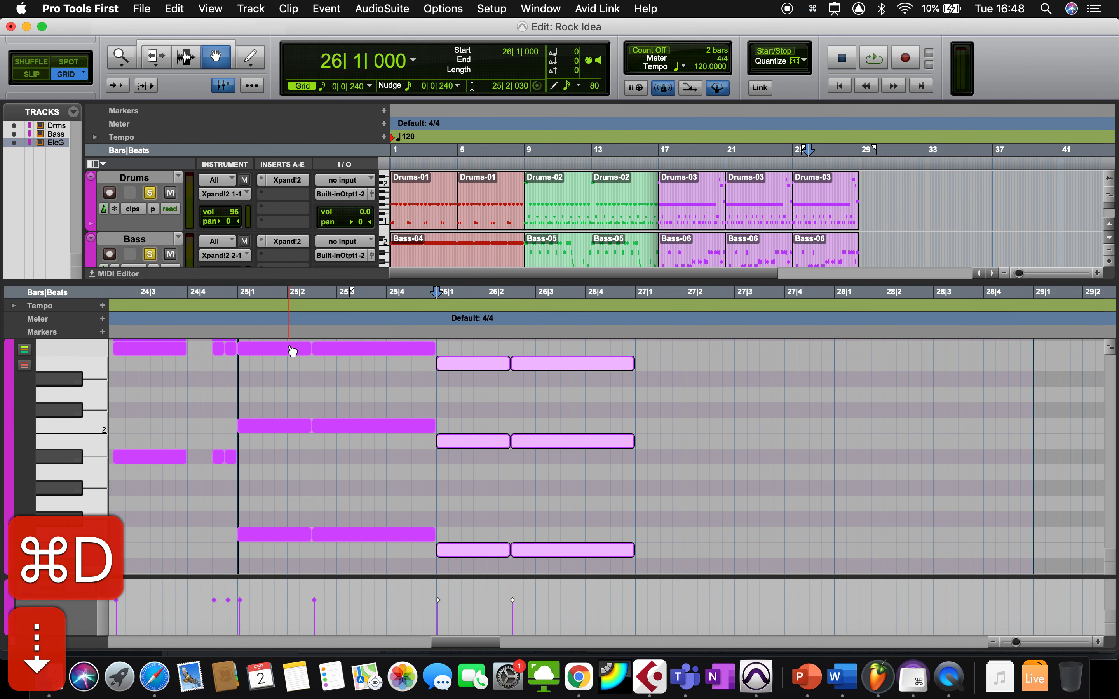
scroll(294, 348, down, 5)
key(Down)
key(Down)
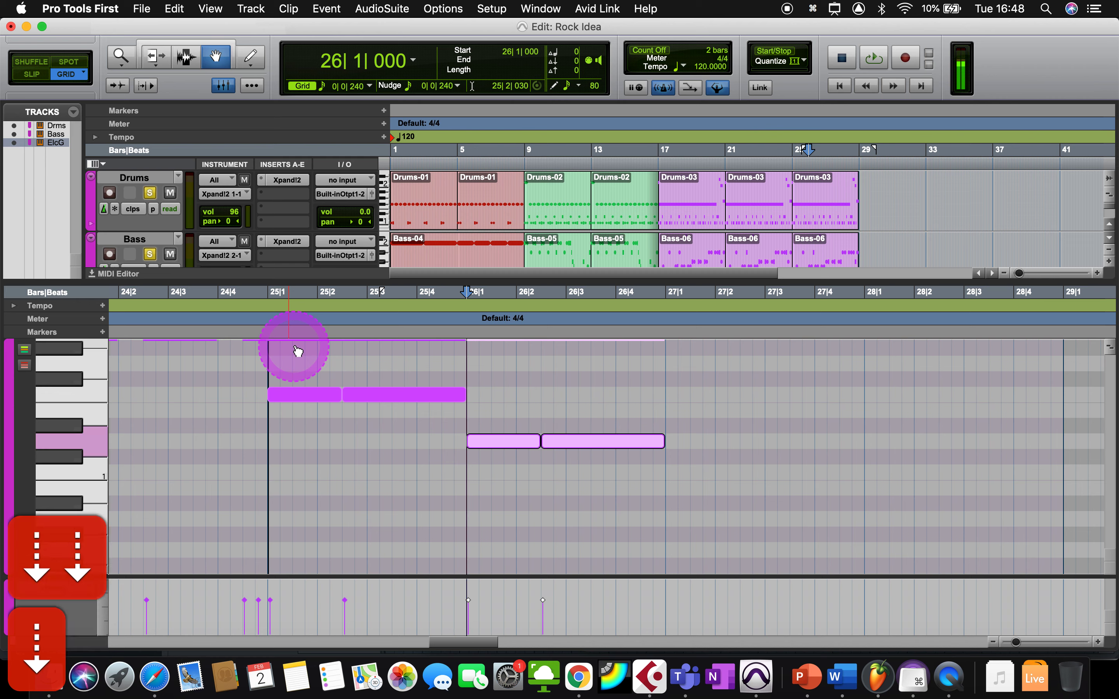
key(Down)
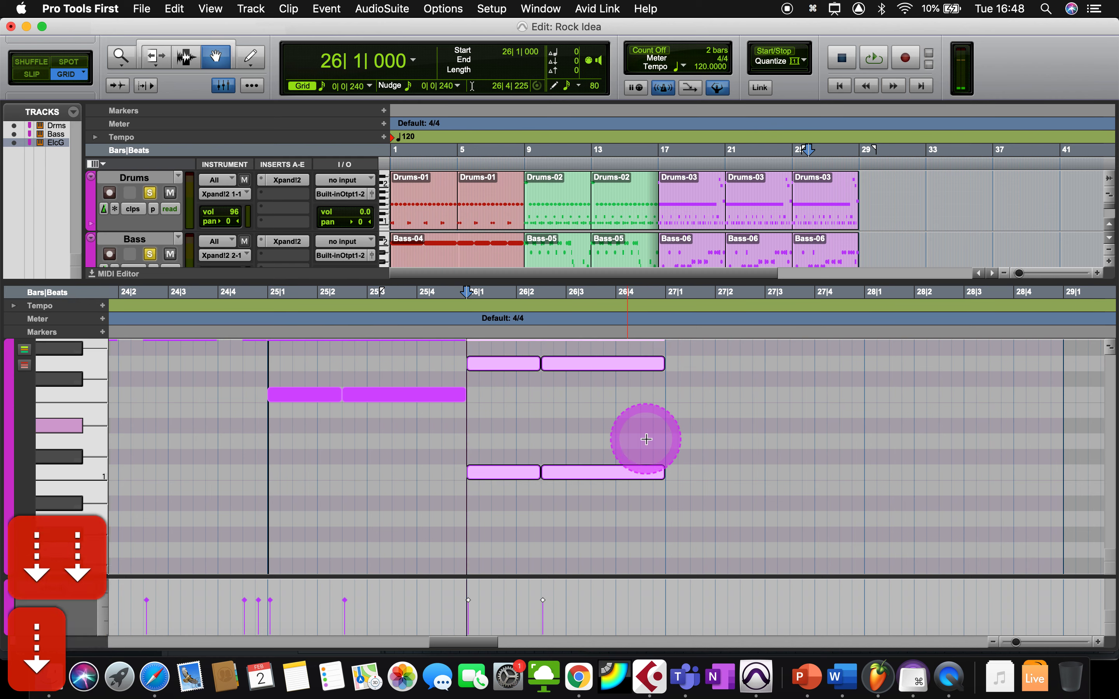
- Duplicate the bar 26 guitar chords into bar 27 and raise the copies by five semitones
key(super+d)
key(Up)
key(Up)
key(Up)
key(Up)
key(Up)
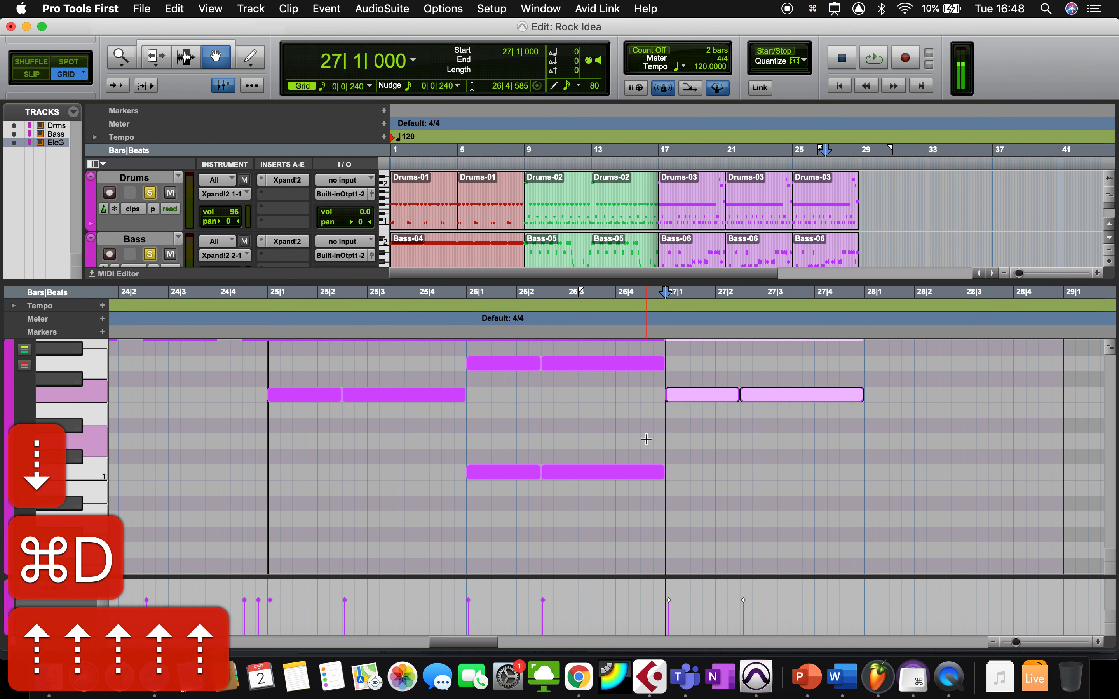
- Duplicate the bar 27 guitar chords into bar 28 and lower the copies by five semitones
key(super+d)
key(Down)
key(Down)
key(Down)
key(Down)
key(Down)
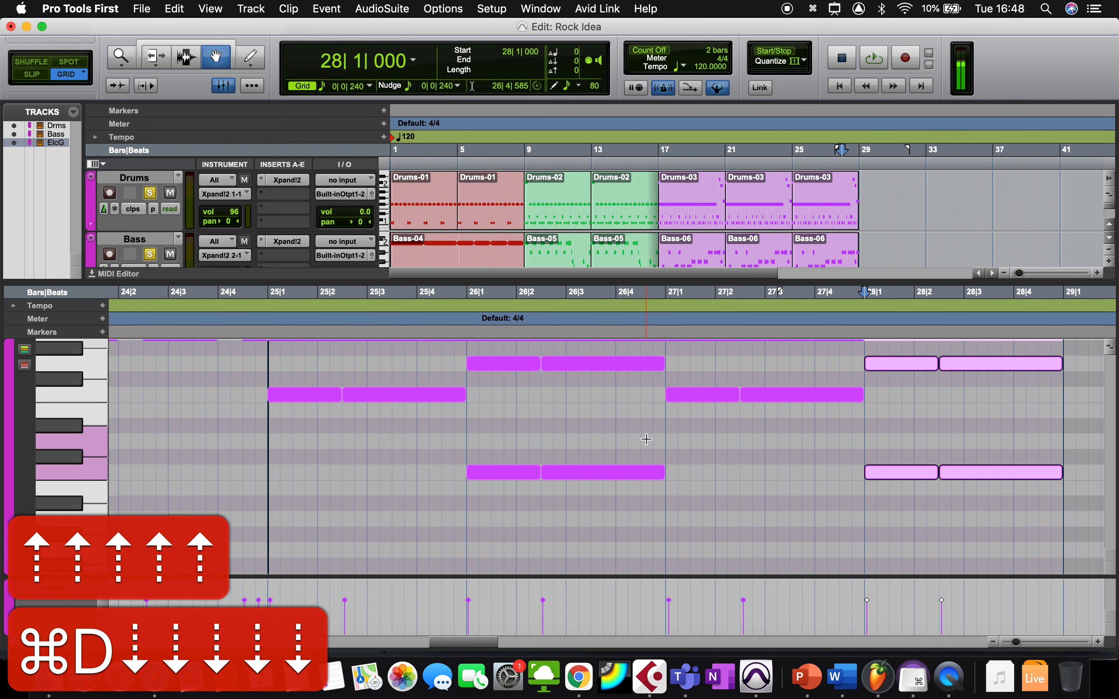
- Play back the rewritten guitar part from 25|1
click(394, 449)
click(261, 319)
key(space)
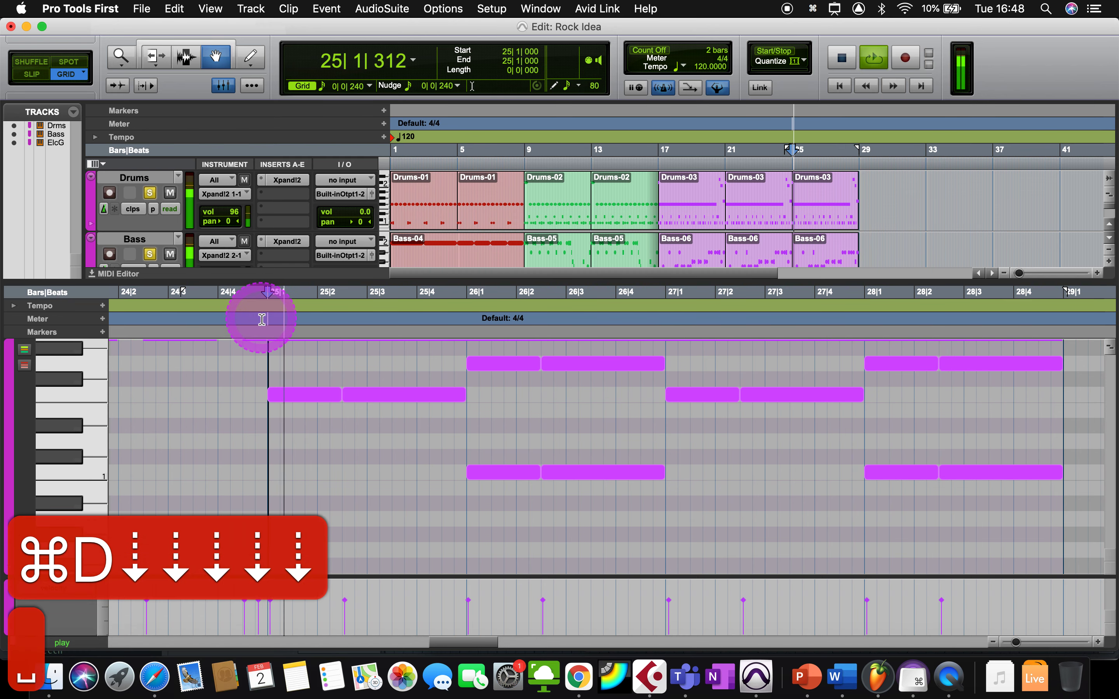
key(space)
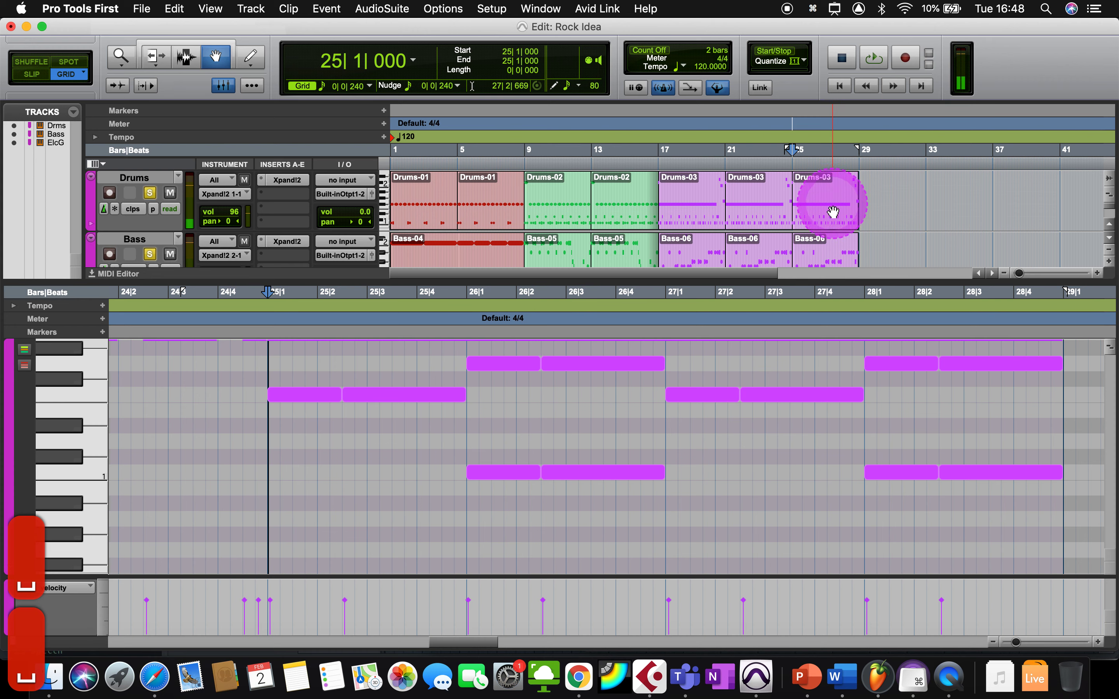
- Take the Drums and Bass tracks out of solo, leaving only the Elec Git track soloed
scroll(829, 220, right, 5)
scroll(832, 226, down, 3)
scroll(832, 226, up, 3)
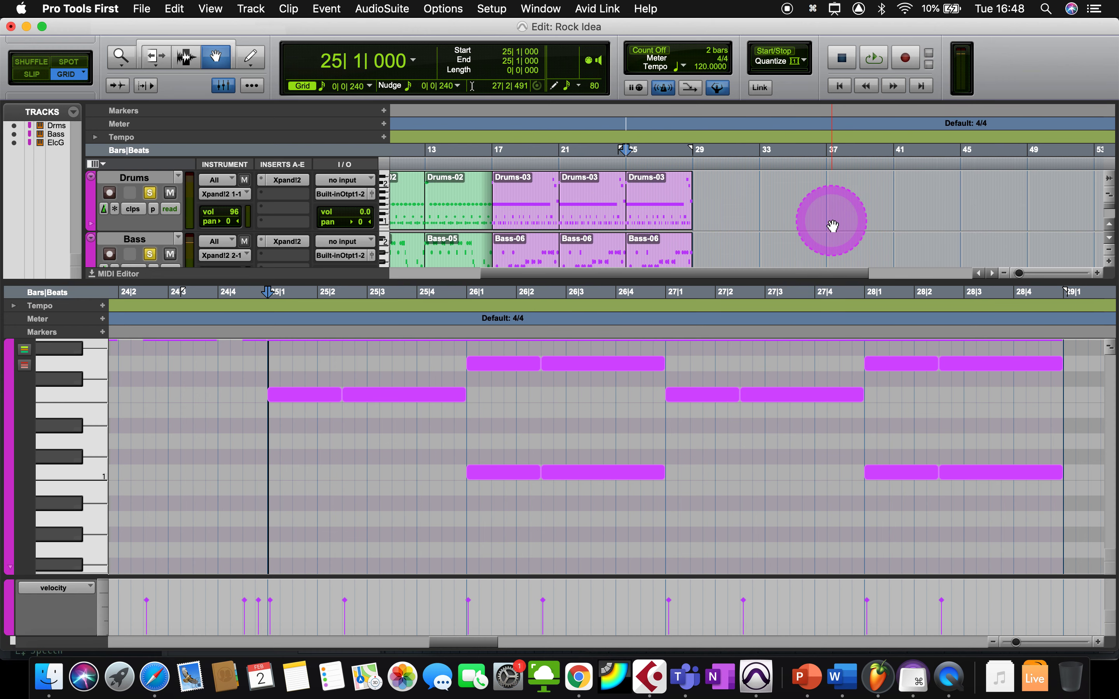
scroll(678, 227, down, 3)
scroll(678, 229, up, 3)
click(668, 246)
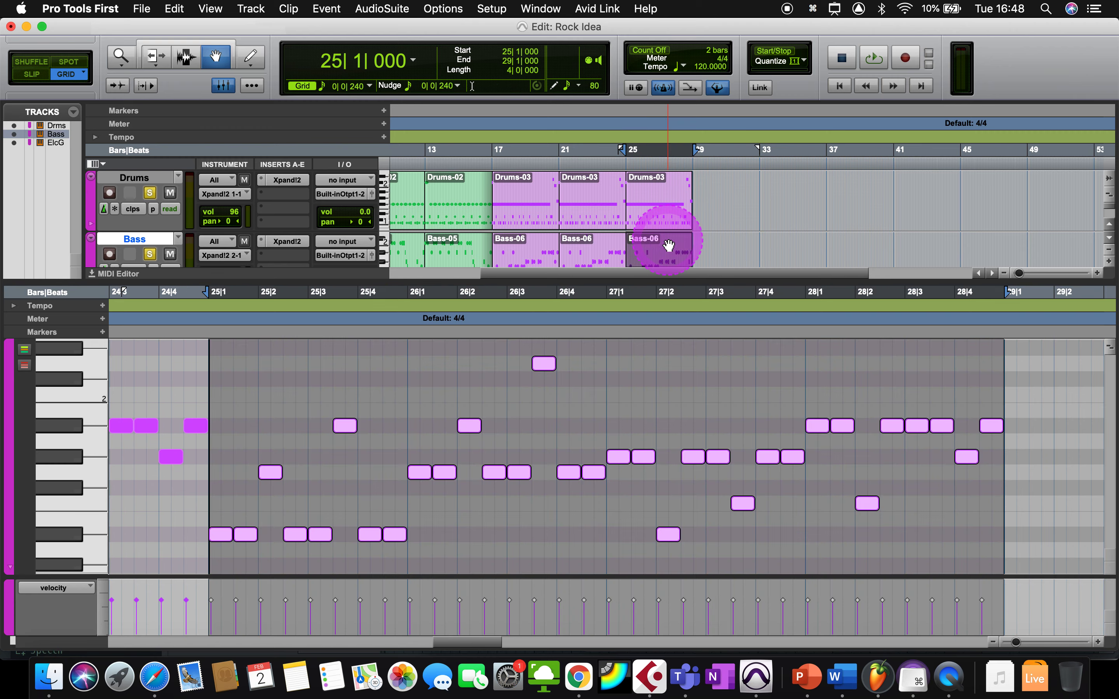
scroll(662, 238, down, 3)
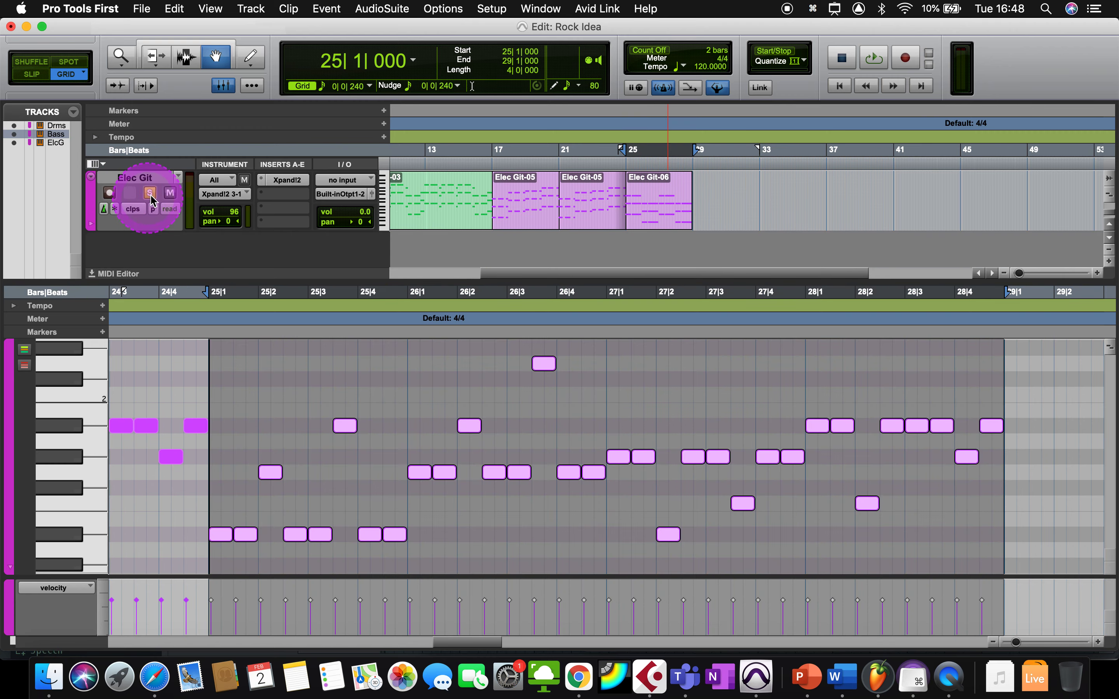
scroll(159, 196, up, 3)
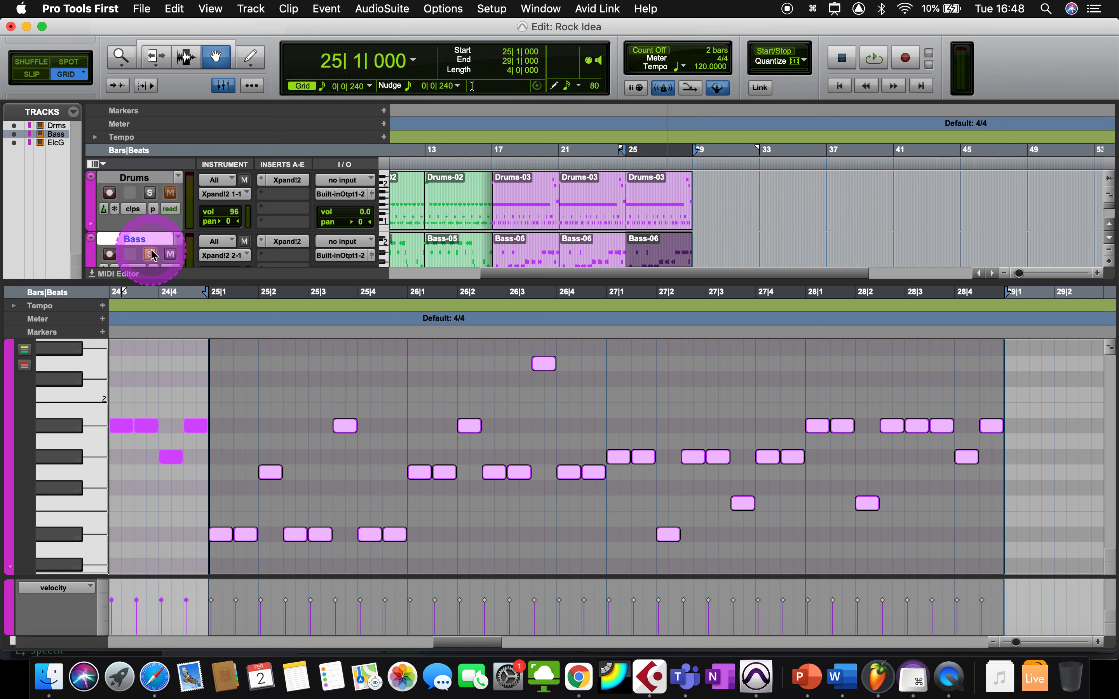
scroll(154, 255, down, 3)
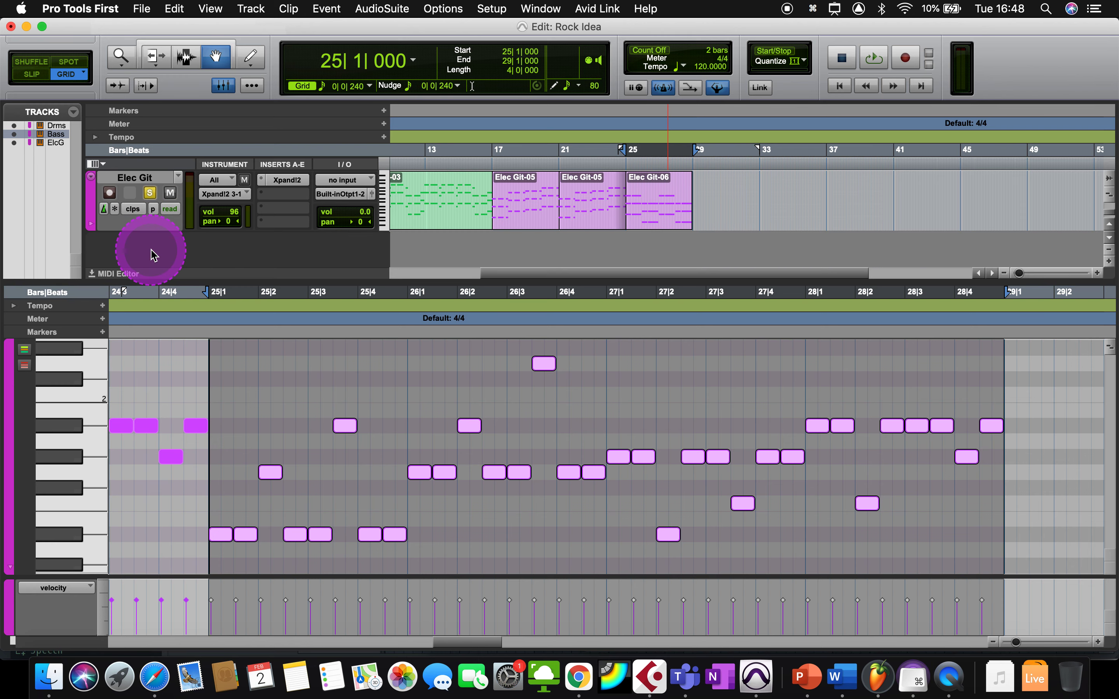
- Play the soloed guitar from 24|4 through the new chords of the last clip, and stop playback
click(621, 165)
key(space)
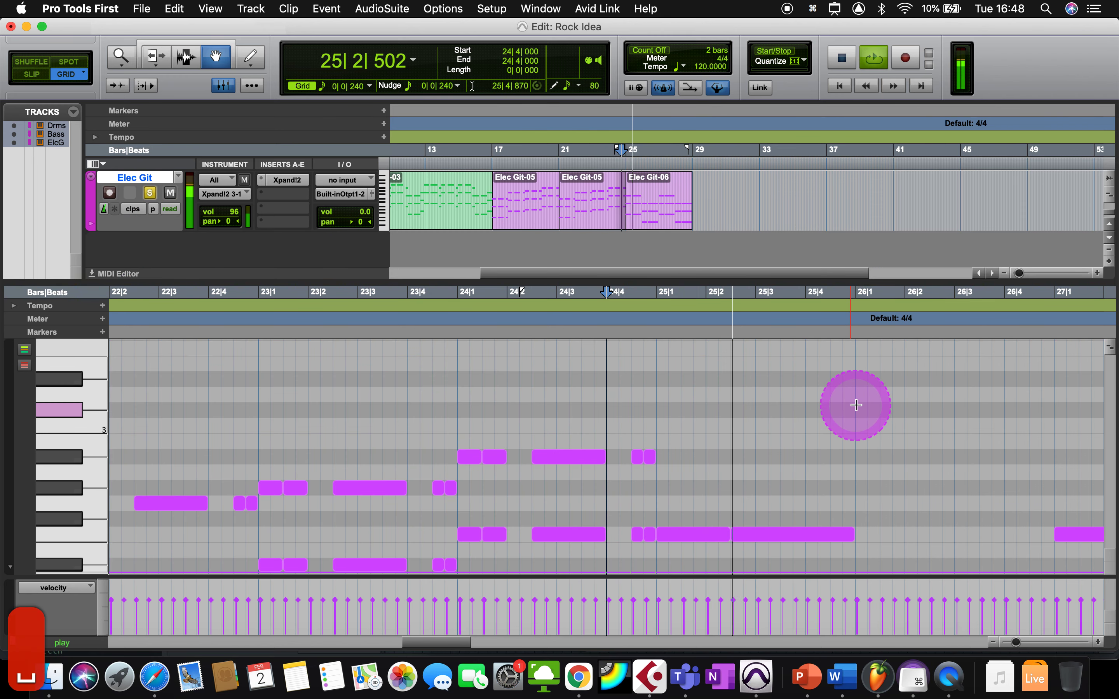
scroll(857, 406, right, 3)
scroll(856, 405, down, 2)
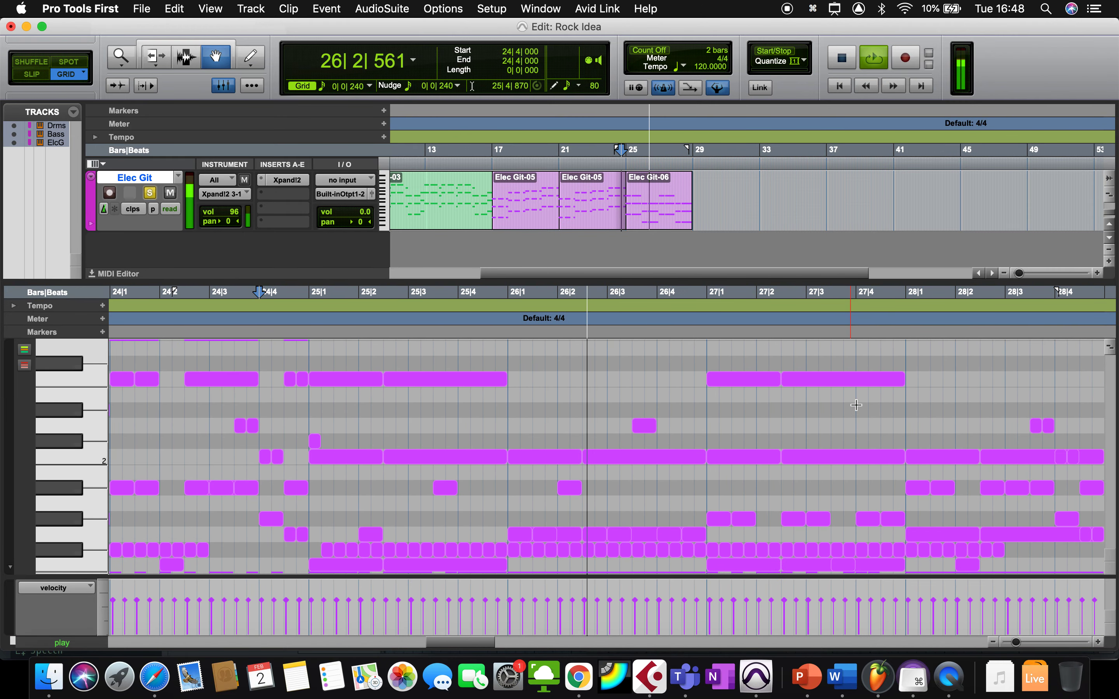
scroll(779, 298, right, 2)
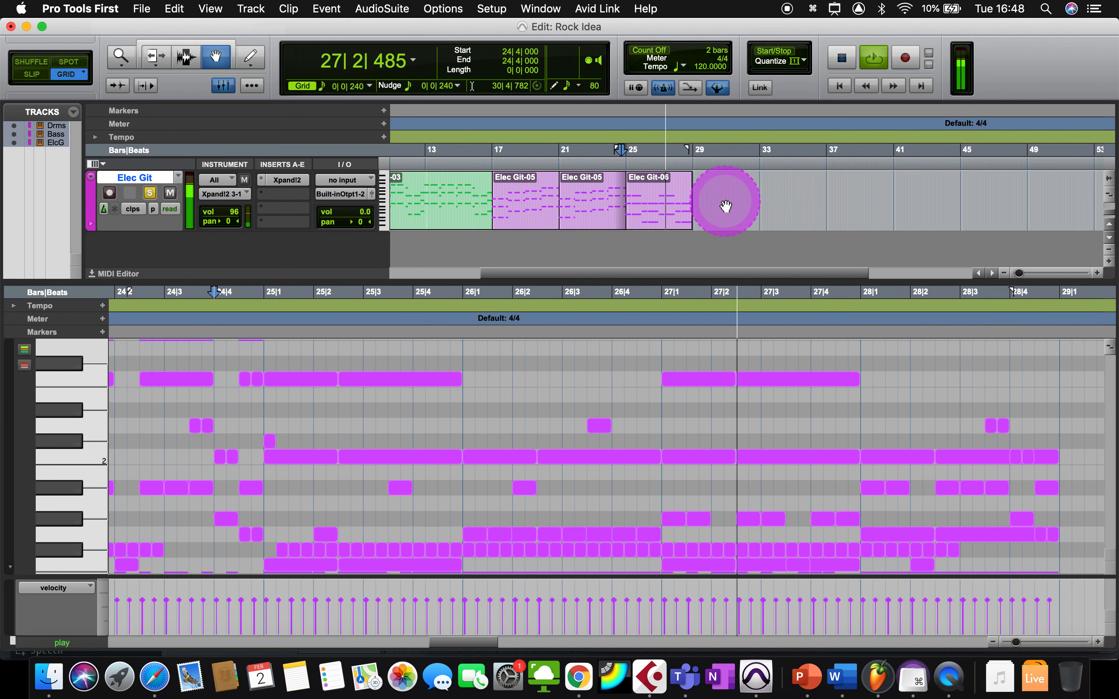
scroll(725, 206, right, 3)
click(579, 212)
click(536, 211)
key(space)
- Delete the repeating F#1 hits and the high fill notes of the last drum clip, from 25|1|240 to its end
click(538, 216)
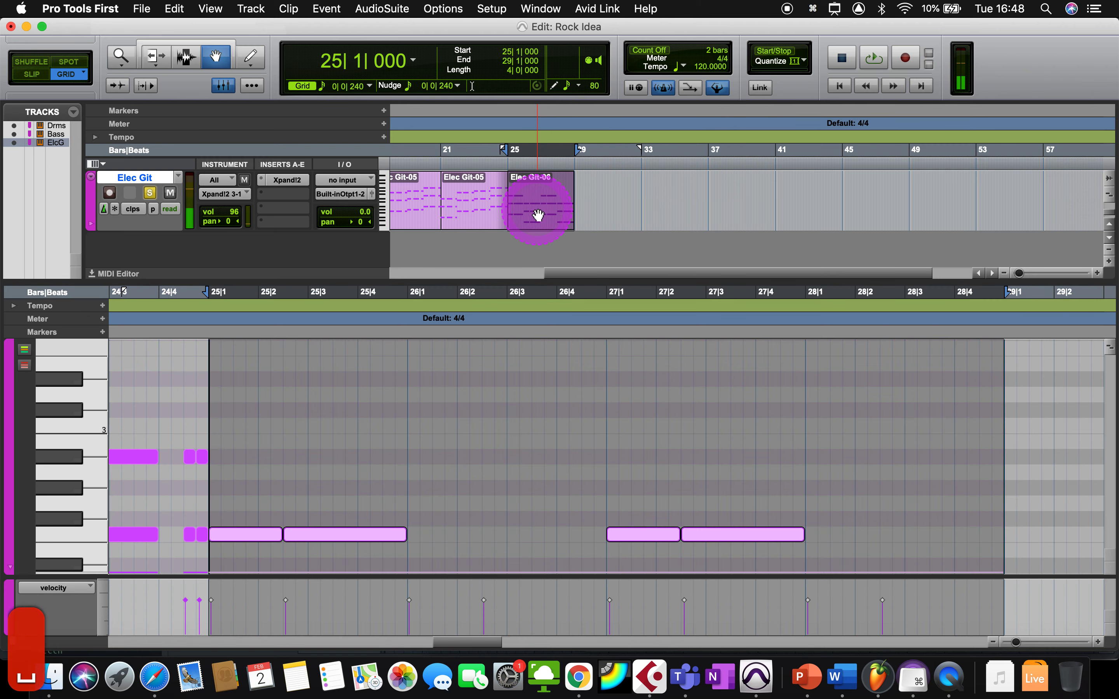
scroll(472, 387, up, 3)
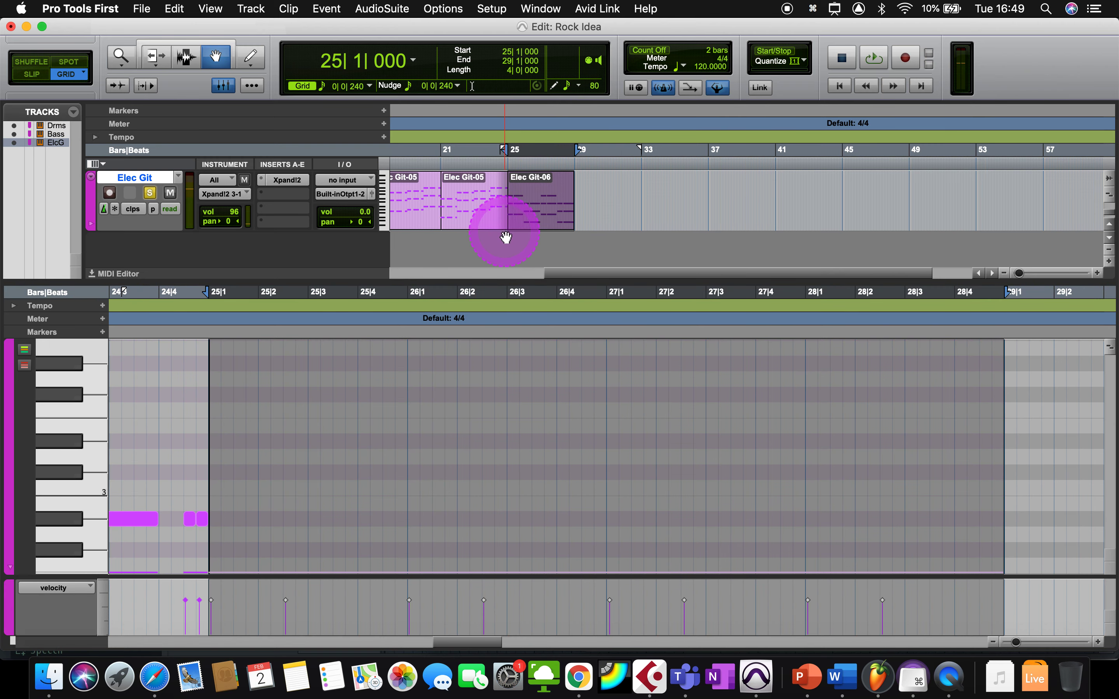
scroll(508, 238, up, 4)
click(539, 213)
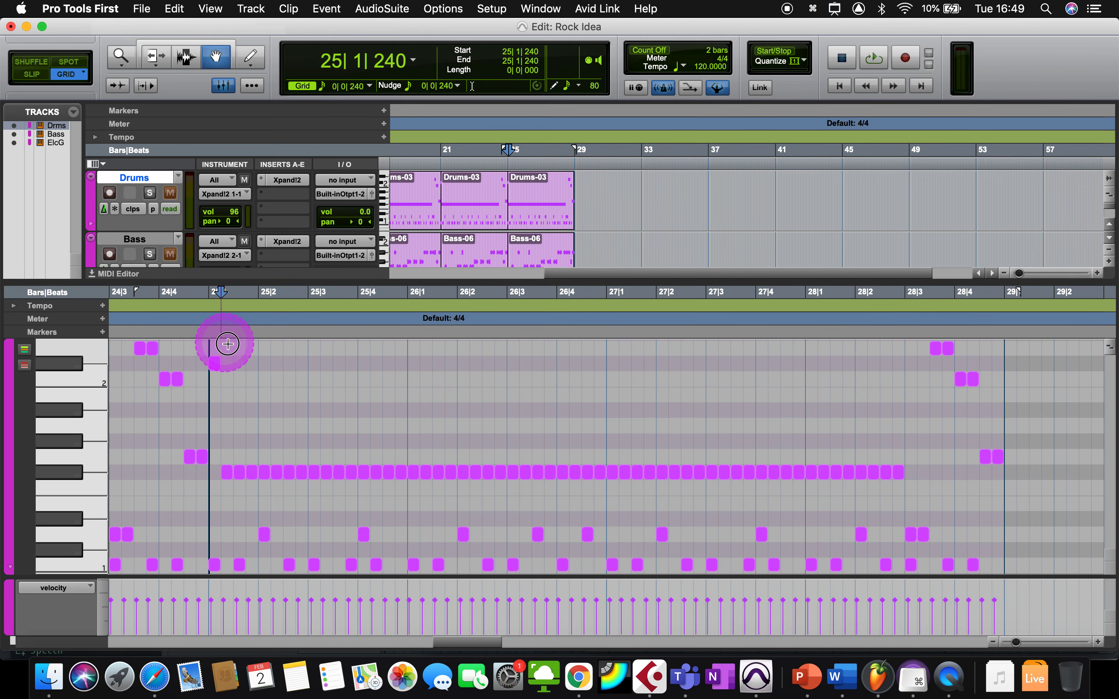
drag(225, 342, 988, 483)
key(BackSpace)
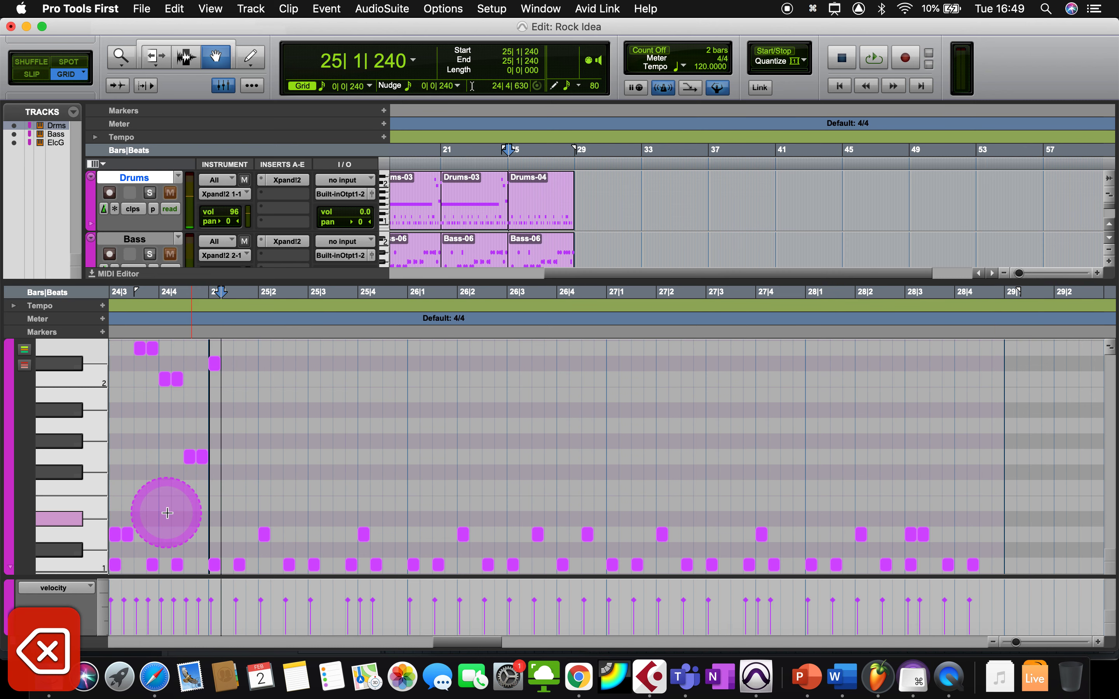
- Draw short F#1 hits on every beat from 25|2 through 28|4 in the last drum clip
click(250, 56)
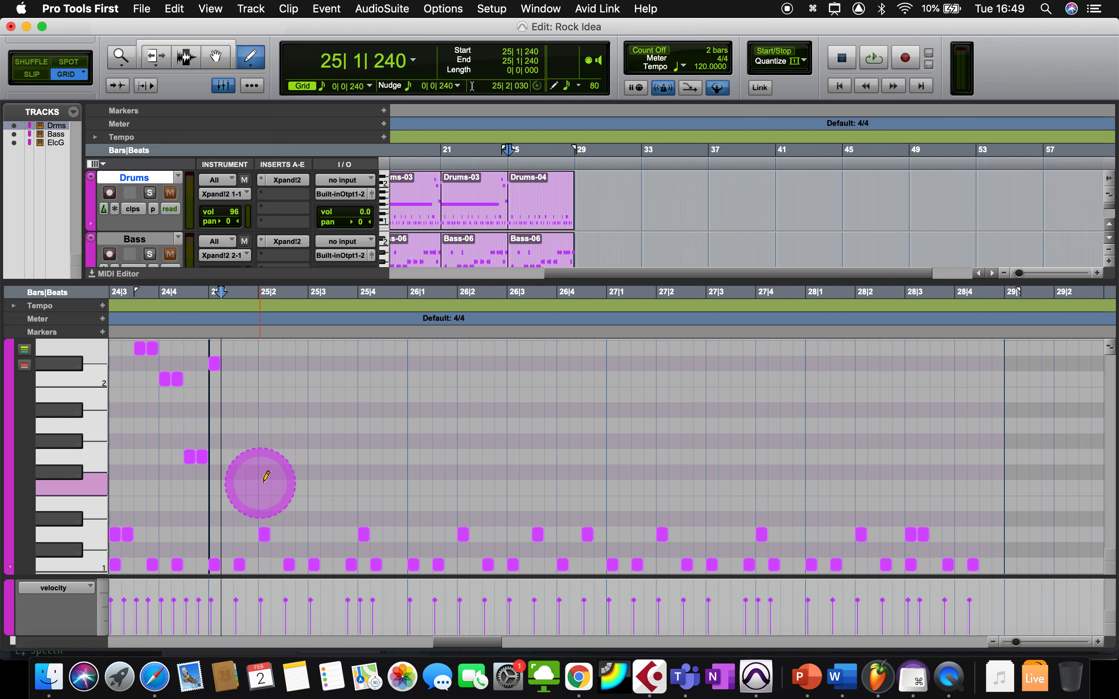
scroll(270, 478, down, 1)
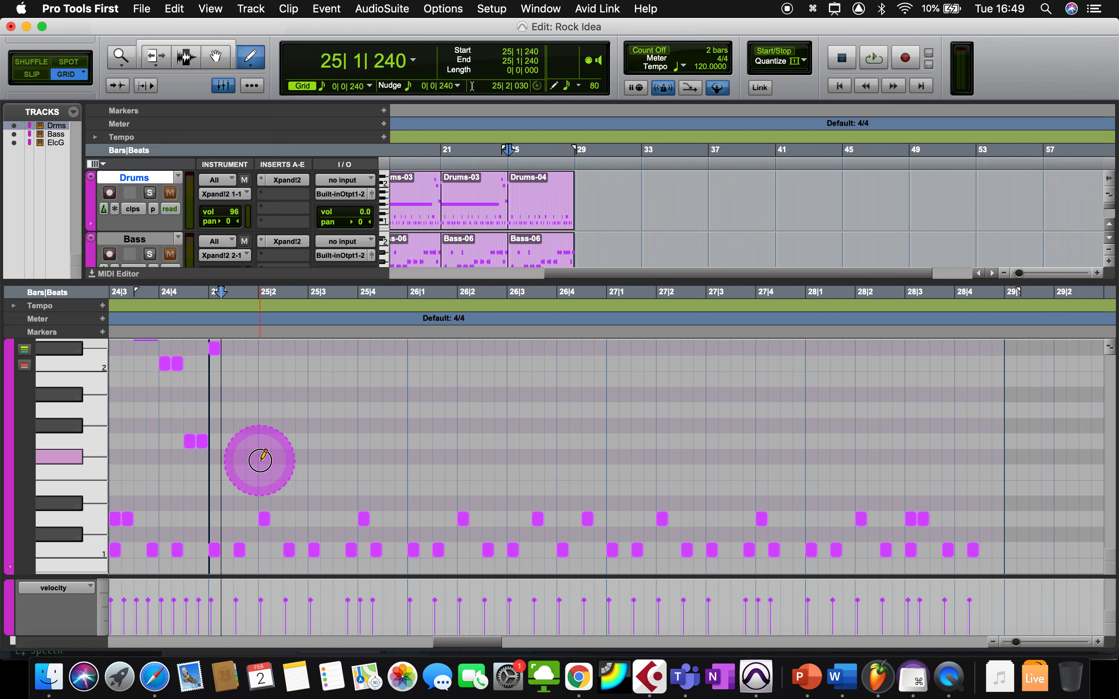
click(364, 458)
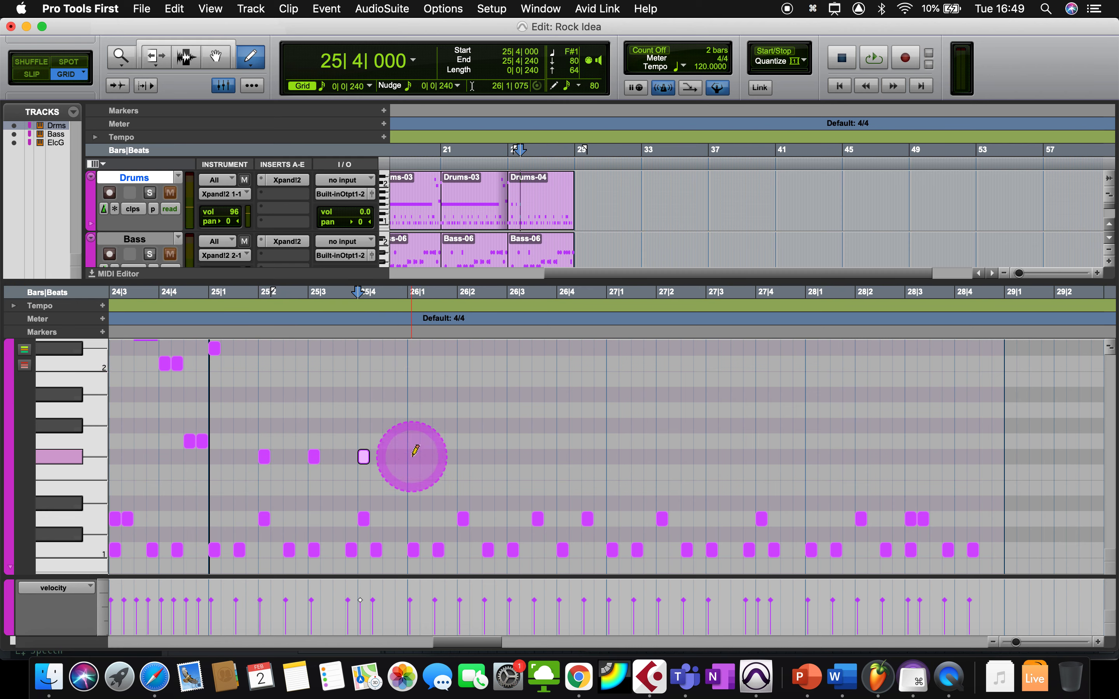
click(512, 457)
click(562, 457)
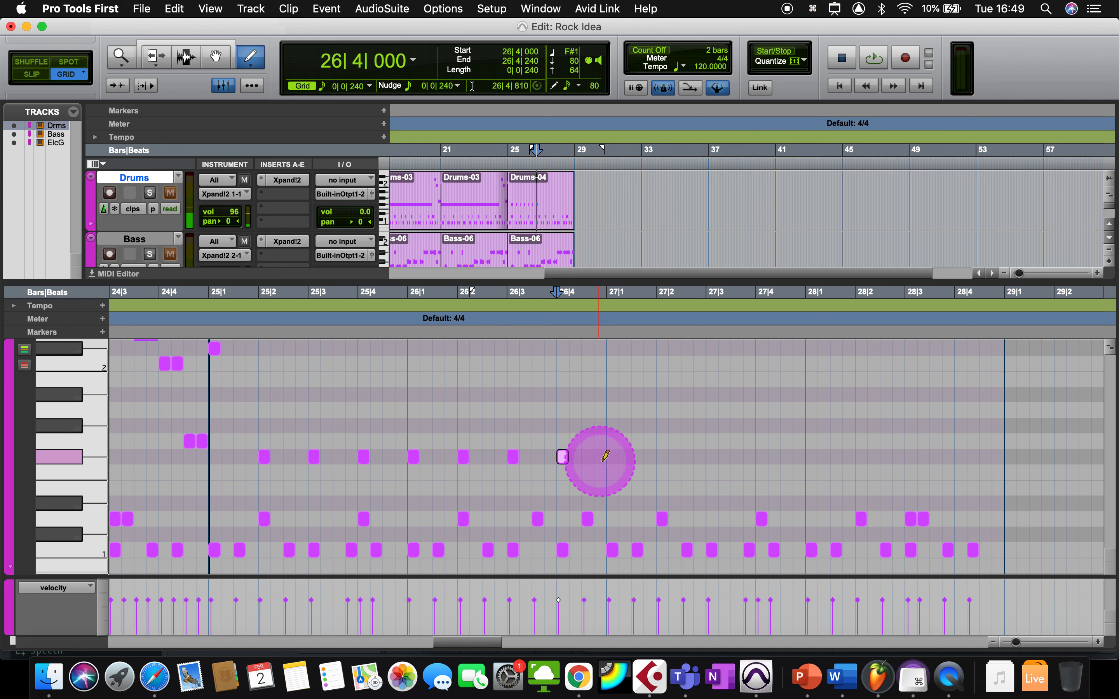
click(611, 457)
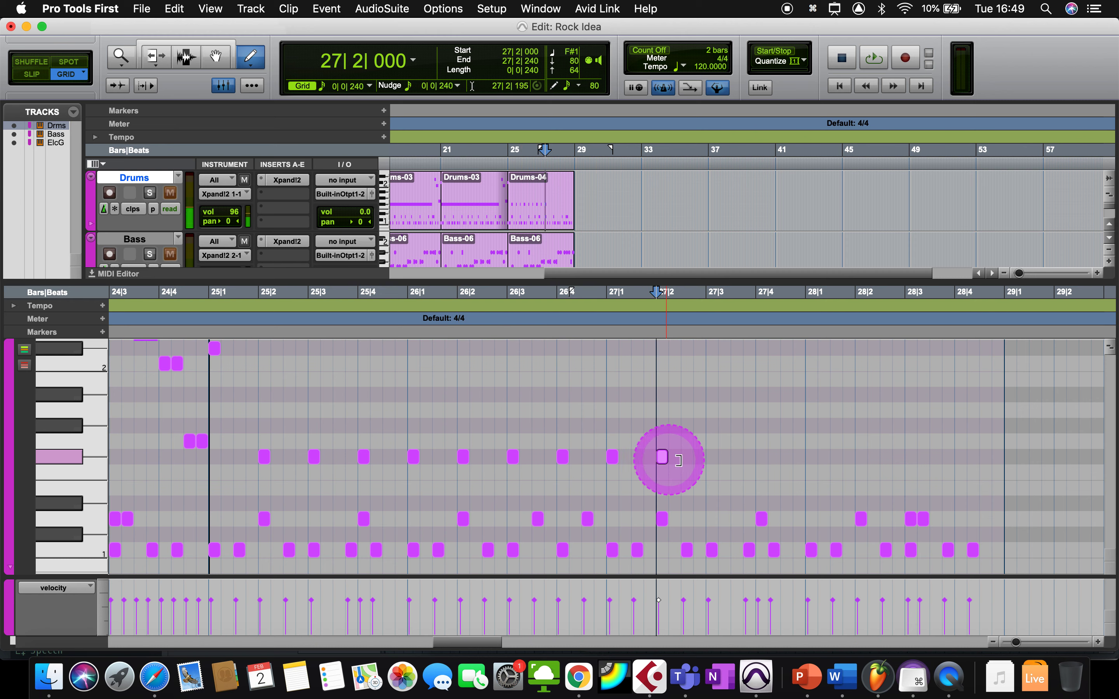
click(761, 456)
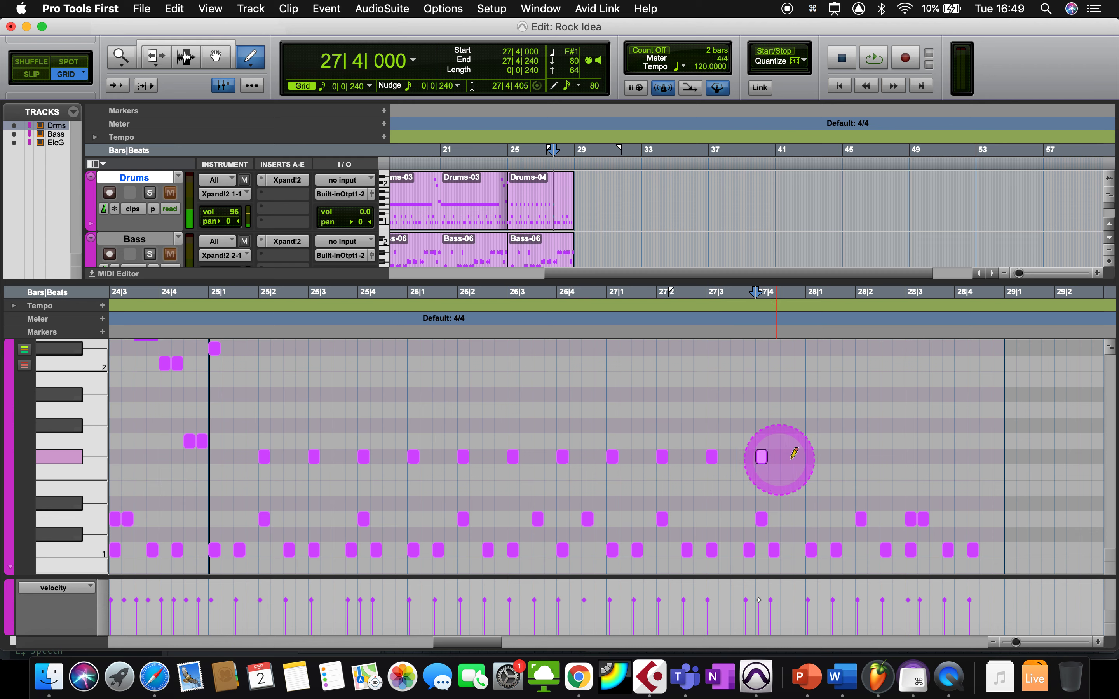
click(811, 458)
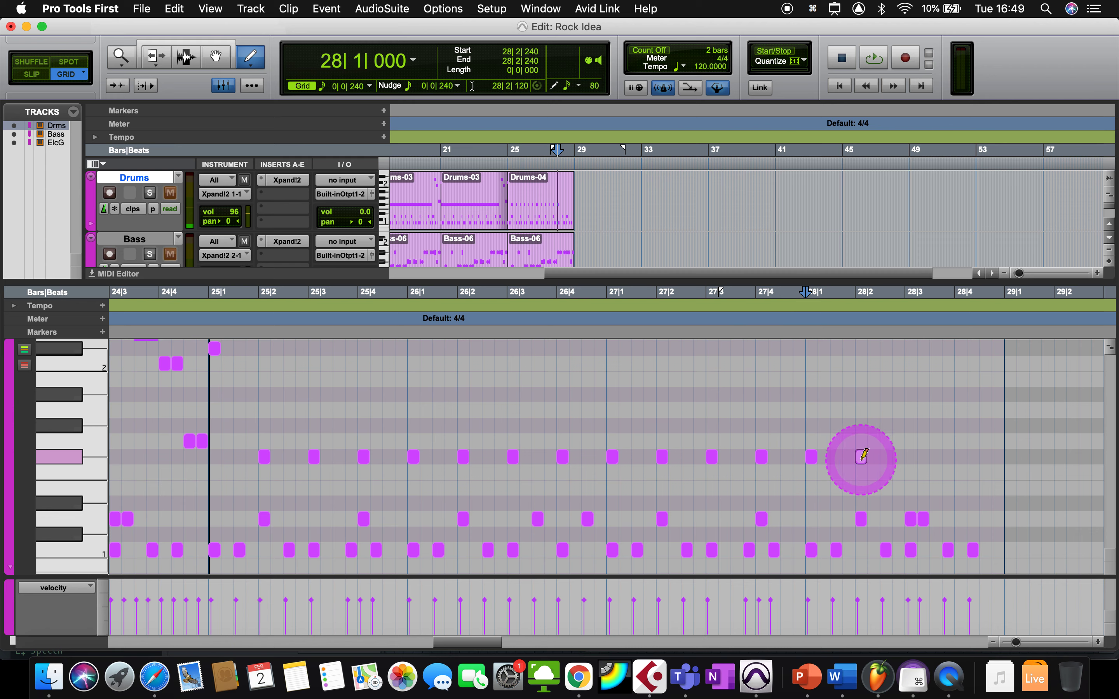
click(861, 457)
click(907, 458)
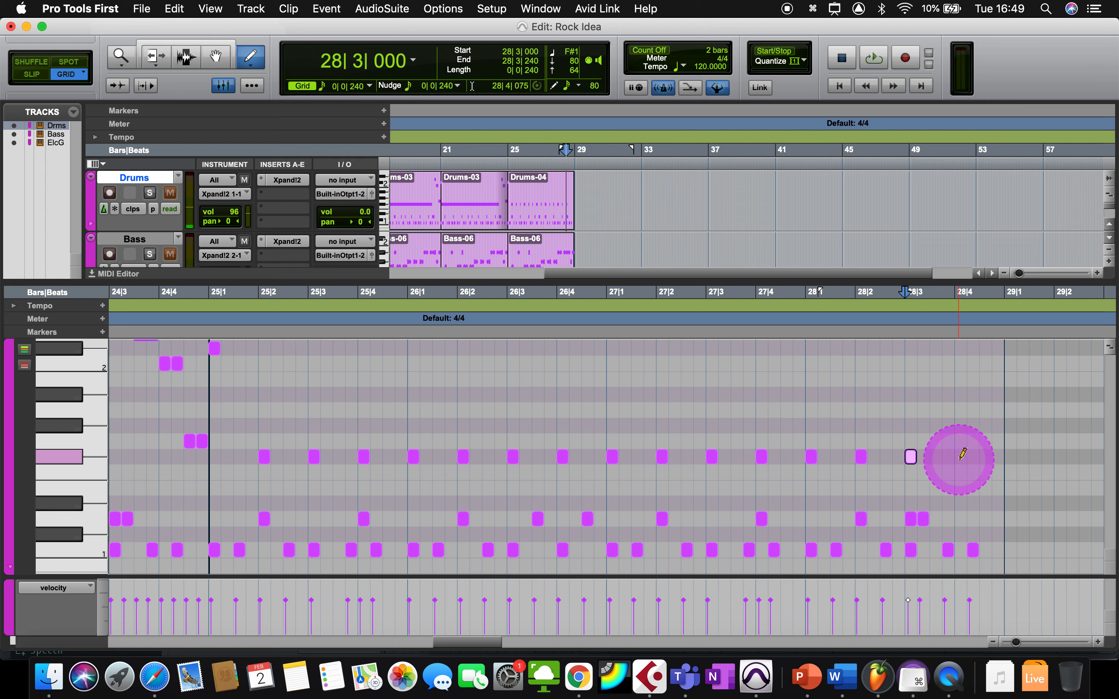
click(960, 457)
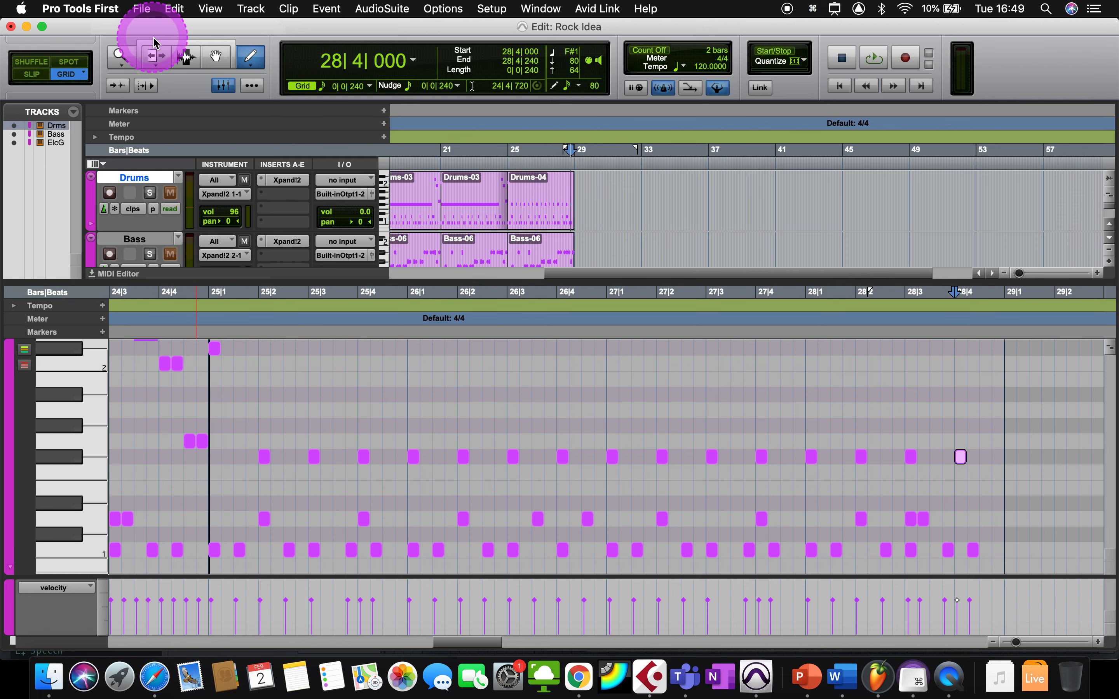
- Delete the D1 hits at 25|2 and 26|2 and the C1 hits from 25|2|480 through beat 25|4 in the last drum clip
click(216, 56)
click(250, 507)
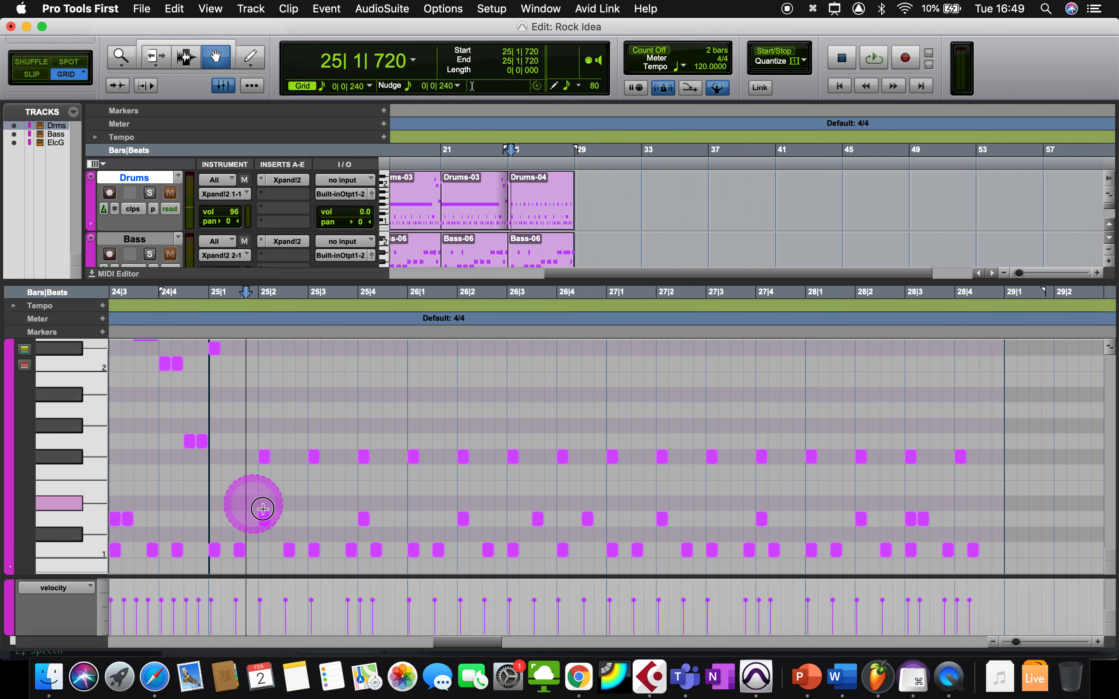
drag(262, 509, 280, 519)
key(BackSpace)
drag(435, 494, 458, 517)
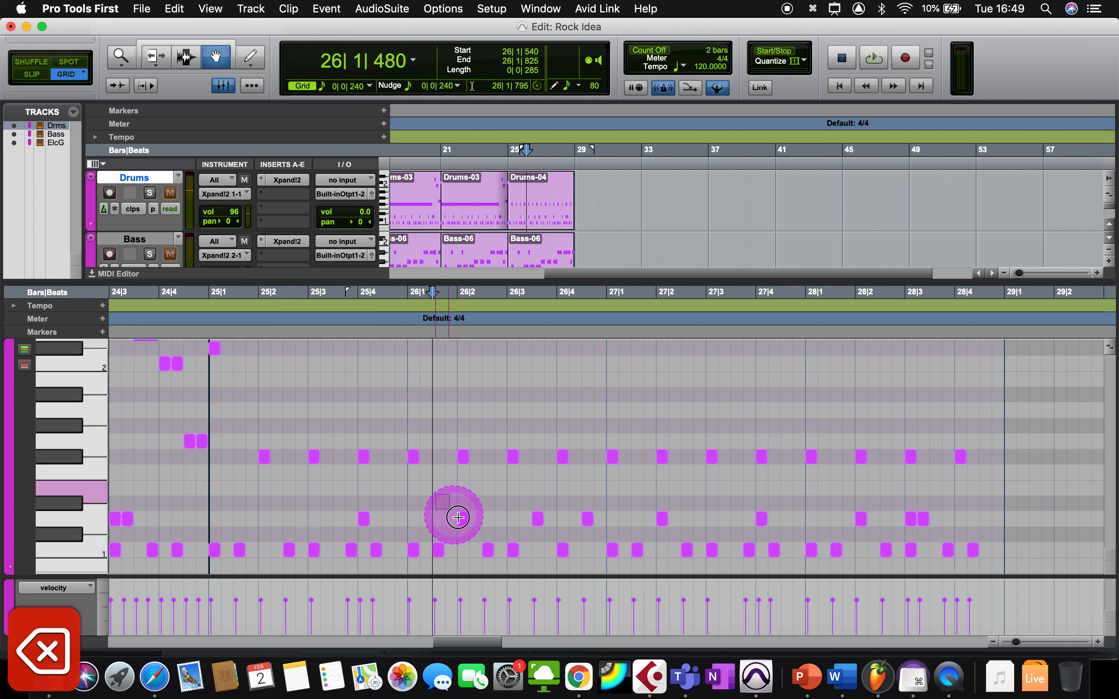
key(BackSpace)
drag(338, 542, 384, 553)
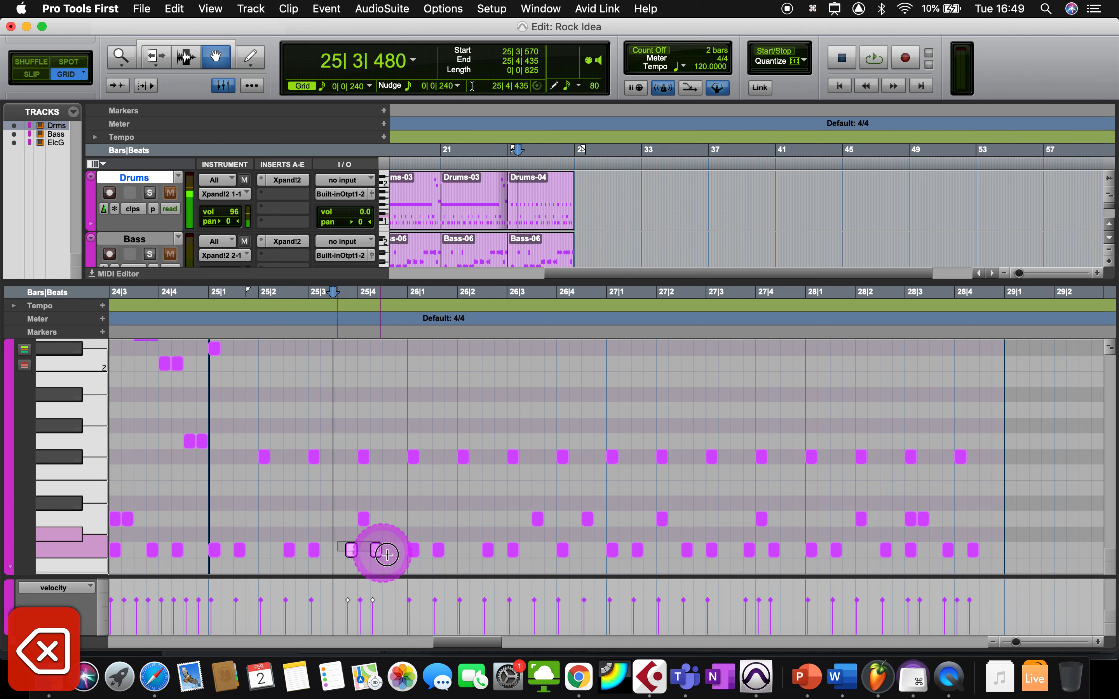
key(BackSpace)
drag(282, 539, 320, 550)
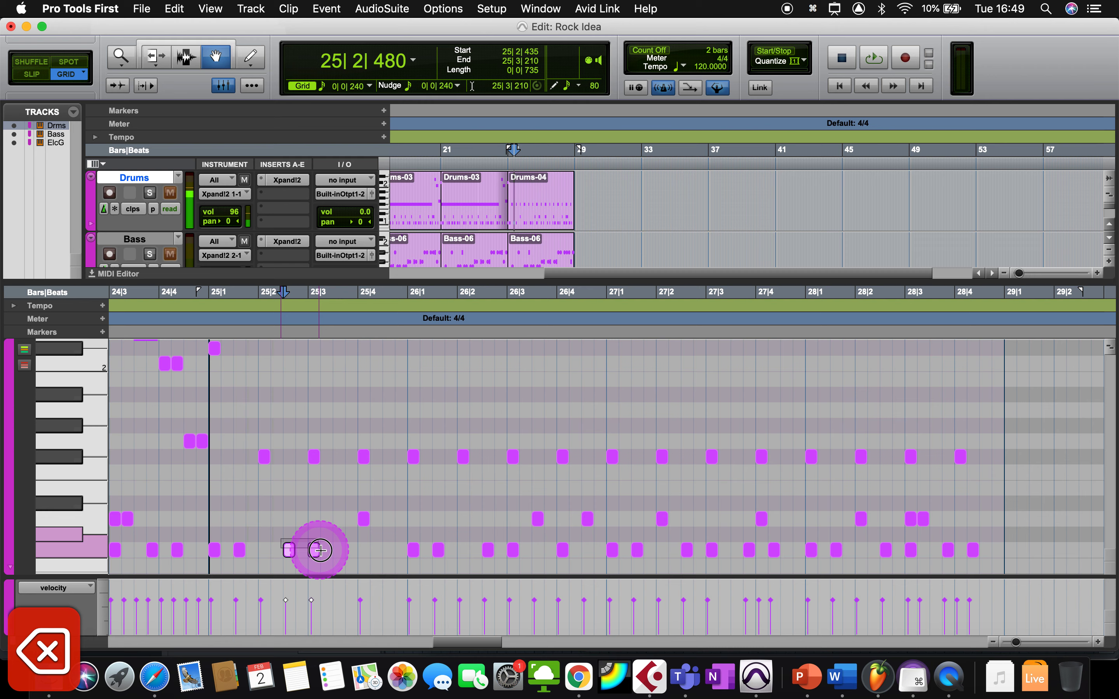
key(BackSpace)
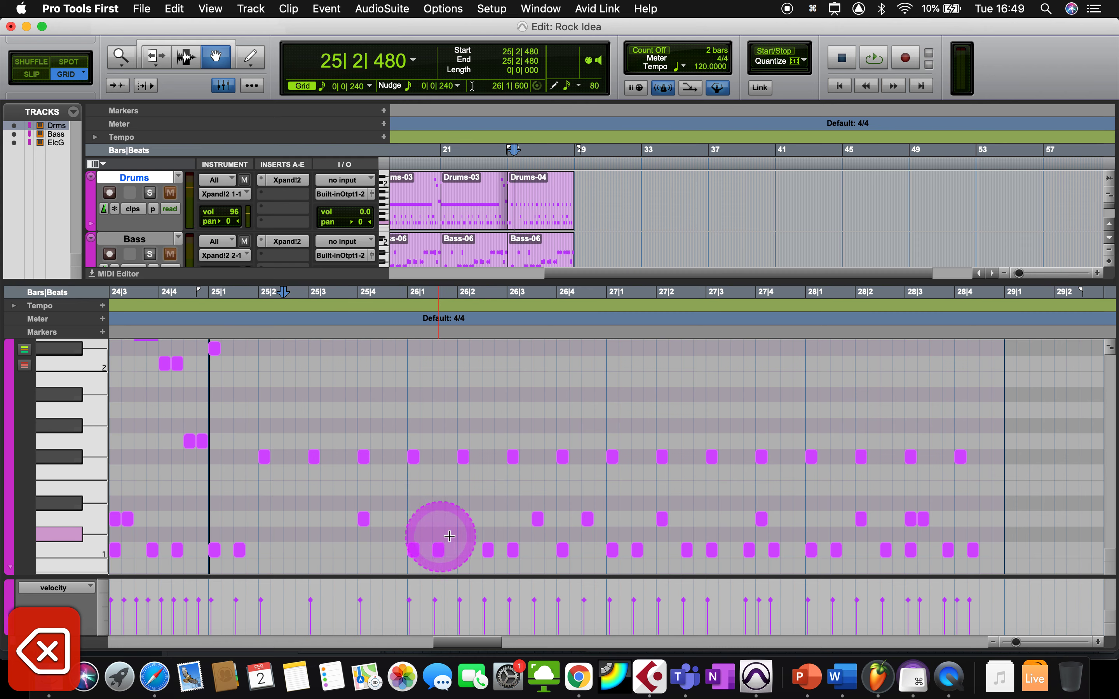
- Thin the second half of bar 26 in the last drum clip, leaving one D1 hit moved to 26|4 and no C1 hits
drag(482, 538, 514, 554)
key(BackSpace)
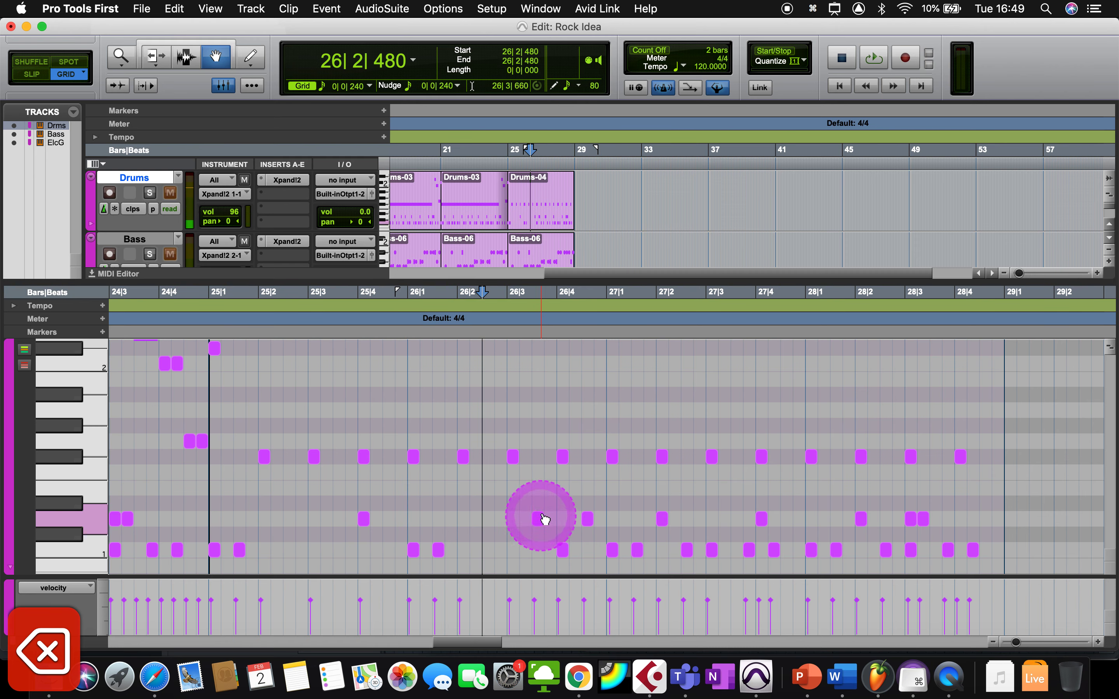
click(540, 518)
key(BackSpace)
drag(592, 527, 573, 525)
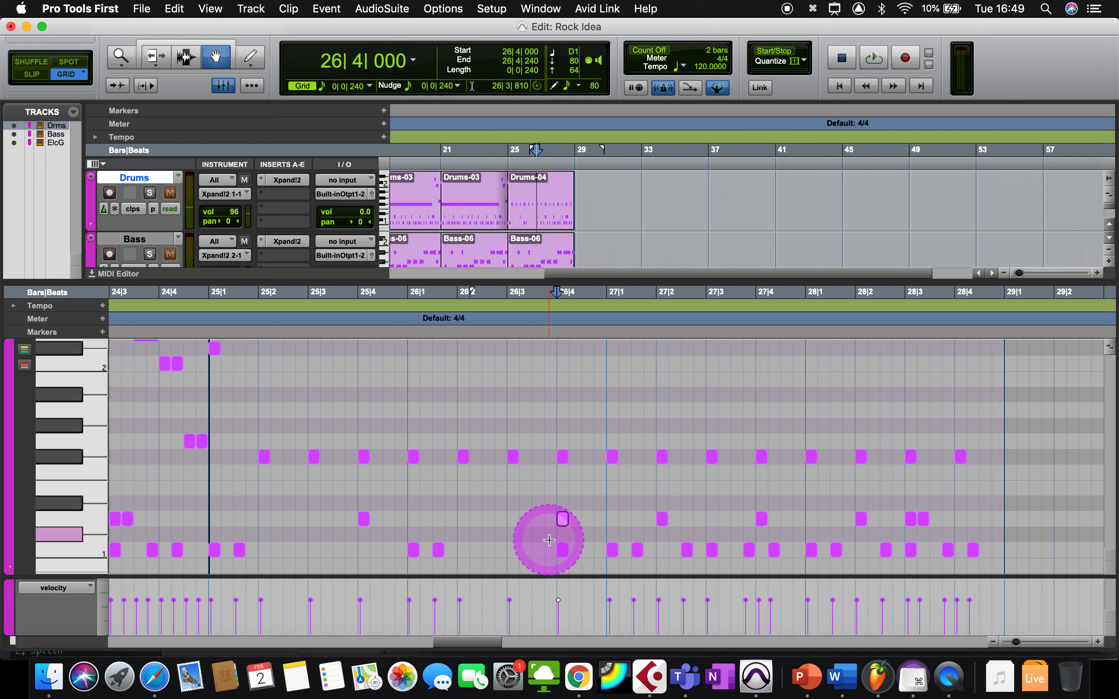
click(564, 550)
key(BackSpace)
- Delete the D1 hit at 27|2 and the C1 hits from 27|2|480 through beat 27|4 in the last drum clip
click(614, 539)
click(660, 517)
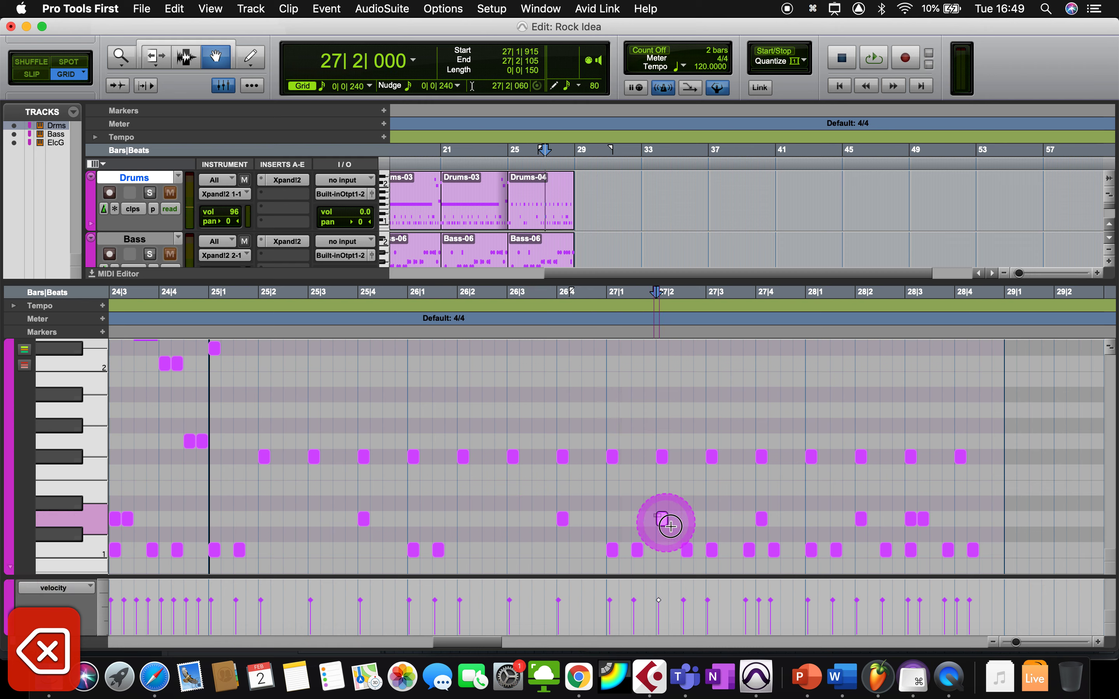
key(BackSpace)
drag(670, 533, 716, 546)
key(BackSpace)
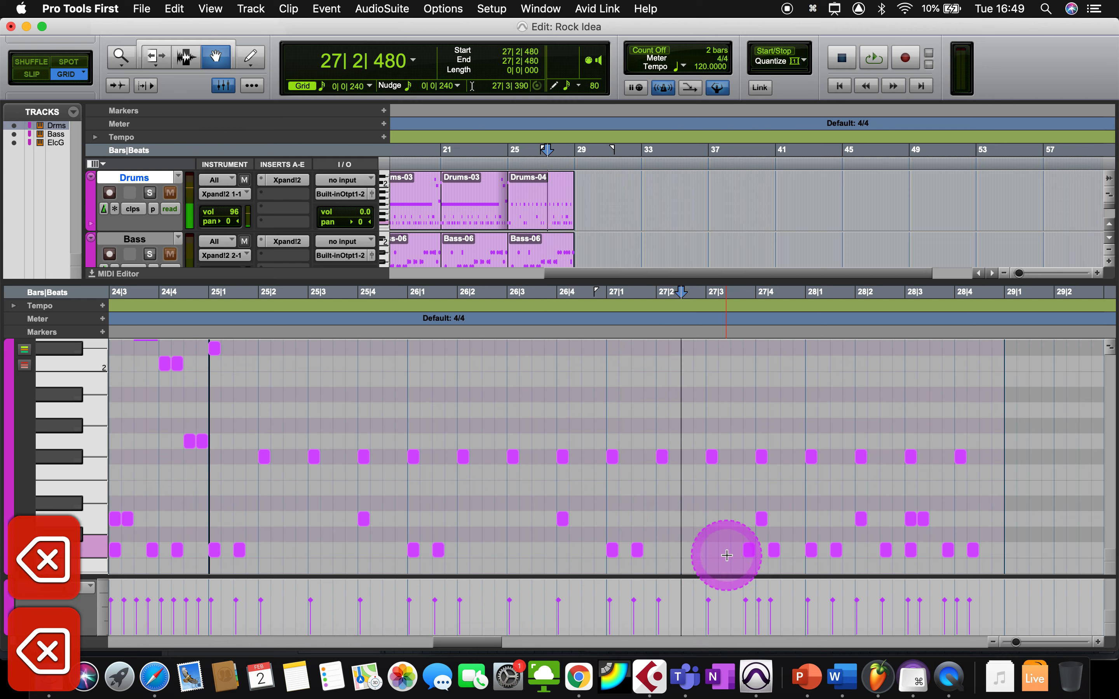
drag(750, 532, 794, 555)
key(BackSpace)
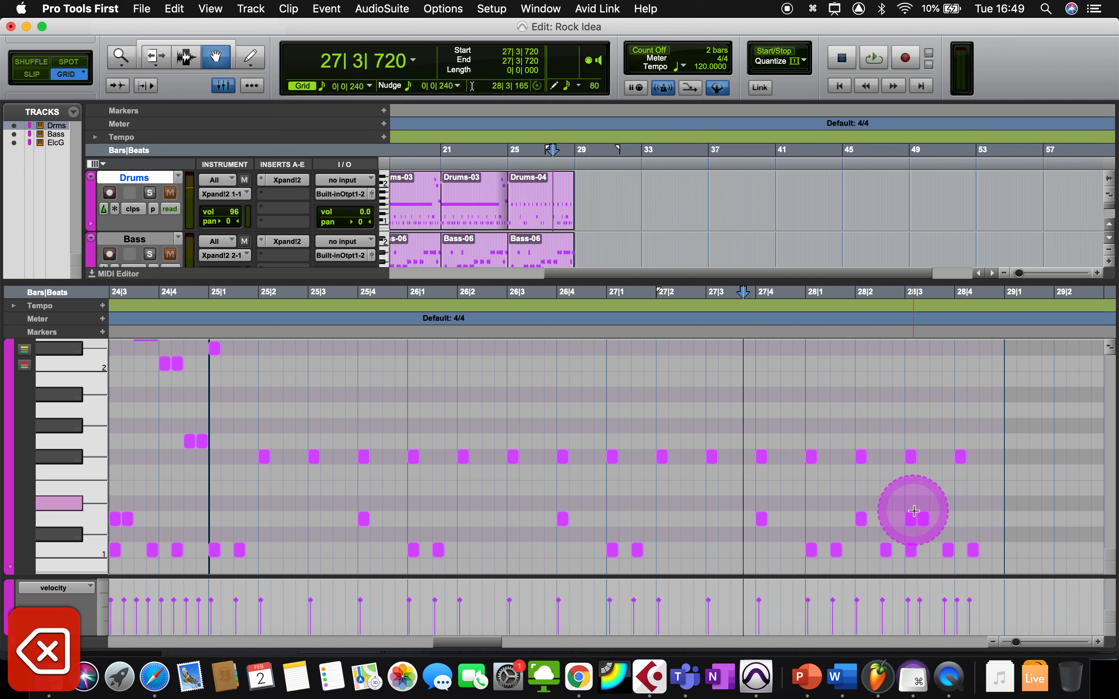
- Delete all D1 hits of bar 28 and its C1 hits from 28|2|480 on, keeping only the C1 hit at 28|4
click(923, 520)
key(BackSpace)
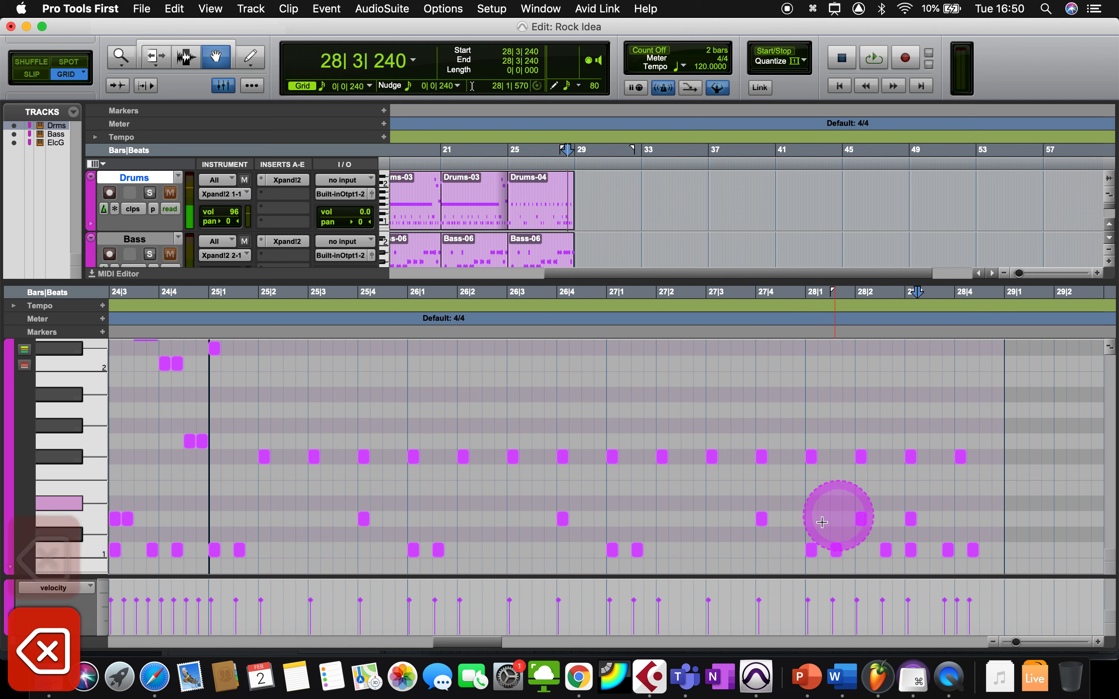
click(863, 522)
key(BackSpace)
drag(867, 512, 965, 551)
key(BackSpace)
click(972, 551)
key(BackSpace)
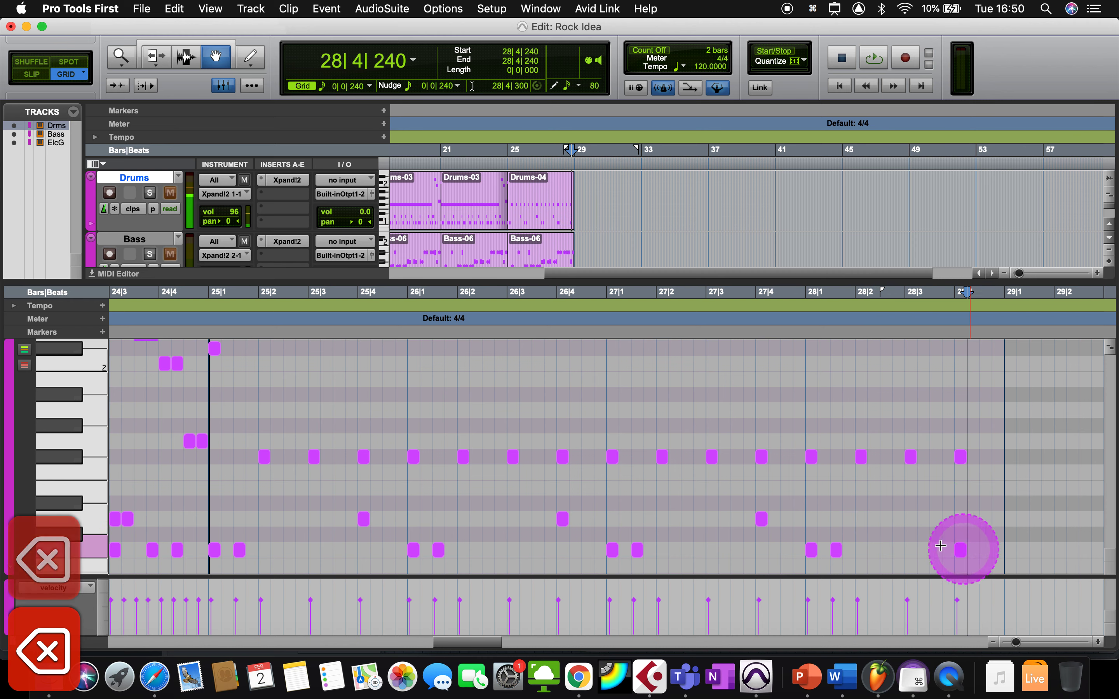
- Play the thinned drum clip from 25|1, solo the Drums track alongside the guitar, and stop playback
click(190, 305)
click(204, 318)
key(space)
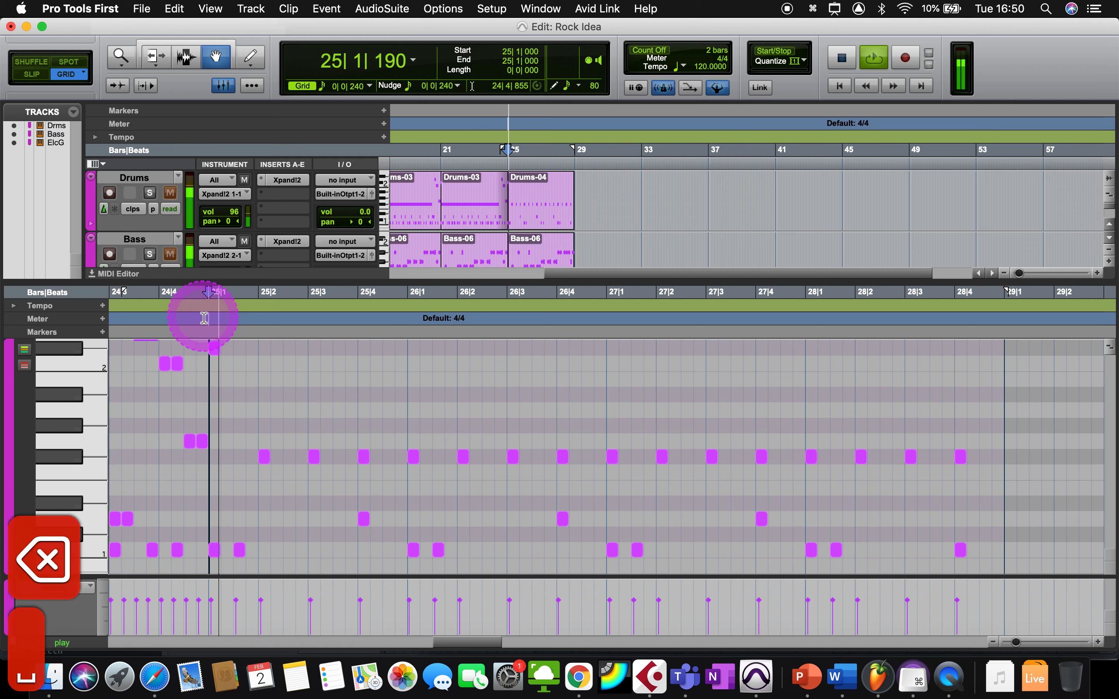
key(space)
key(space)
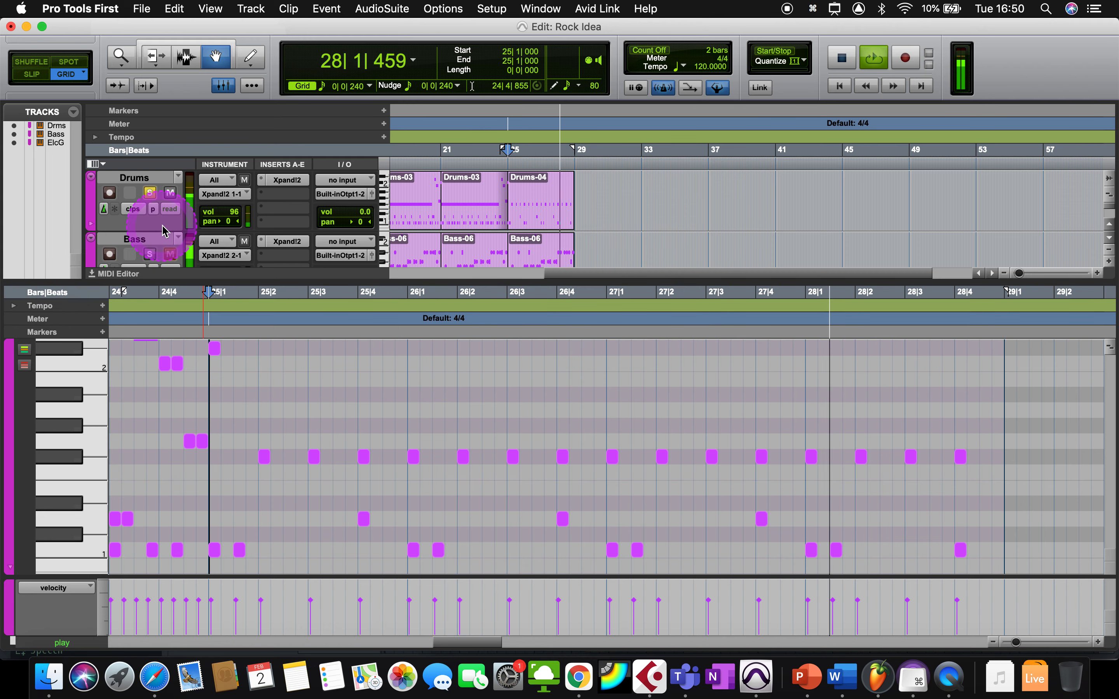
key(space)
- Open the last Elec Git clip's notes and delete both chords of bar 26
scroll(181, 230, down, 3)
click(525, 200)
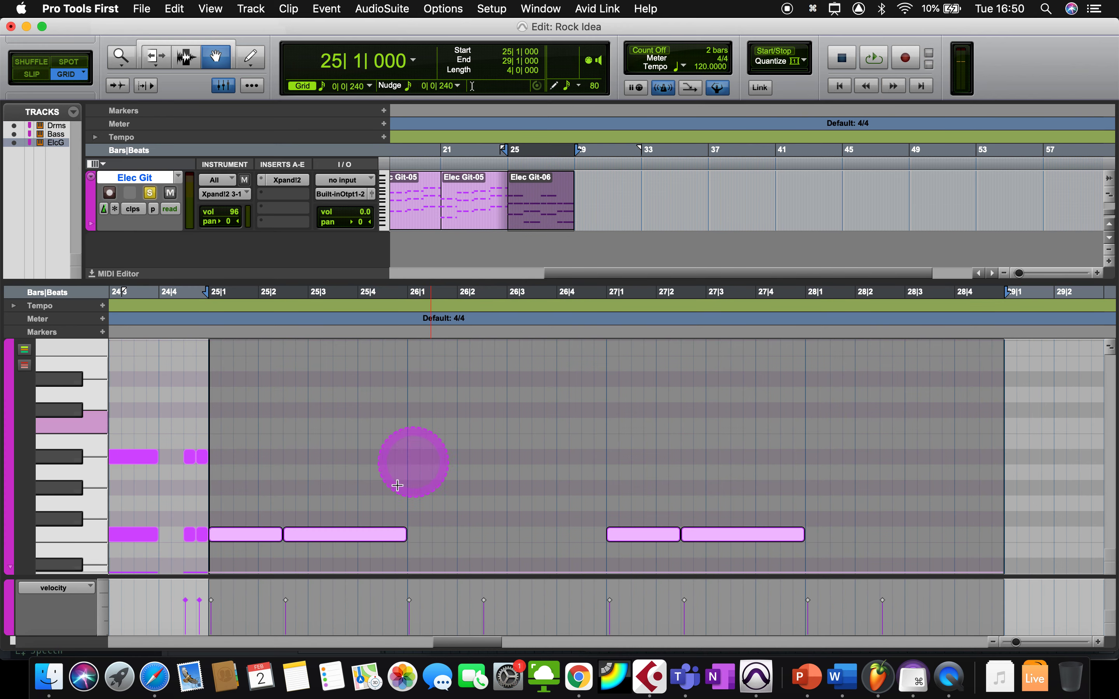
scroll(379, 500, down, 5)
scroll(382, 500, down, 1)
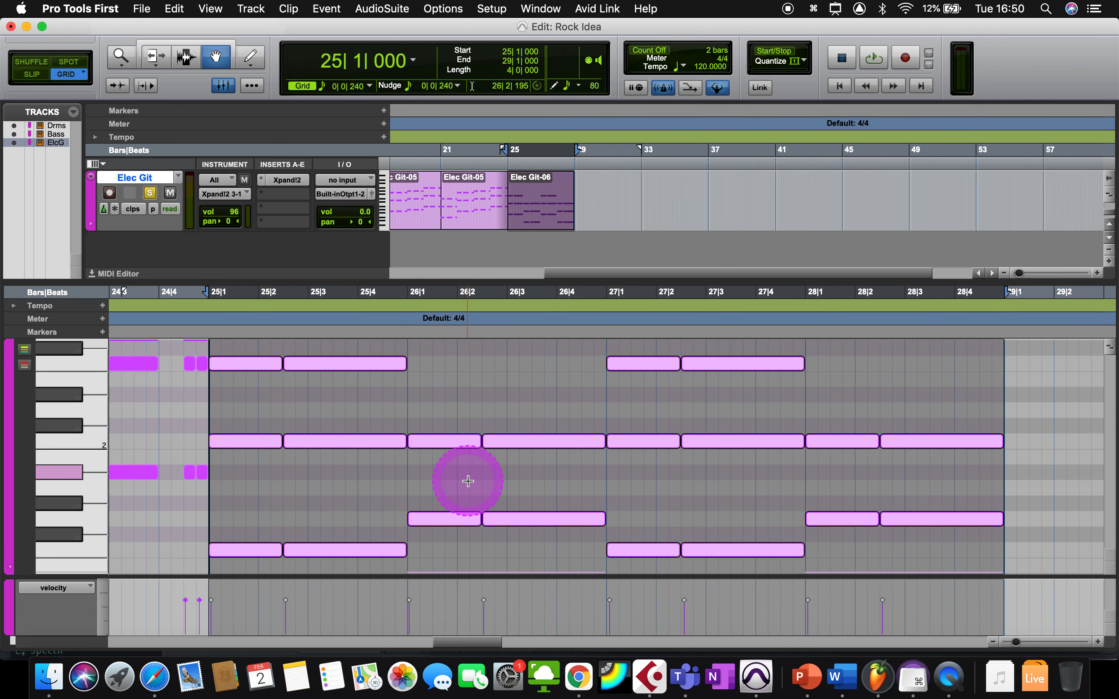
scroll(467, 481, down, 5)
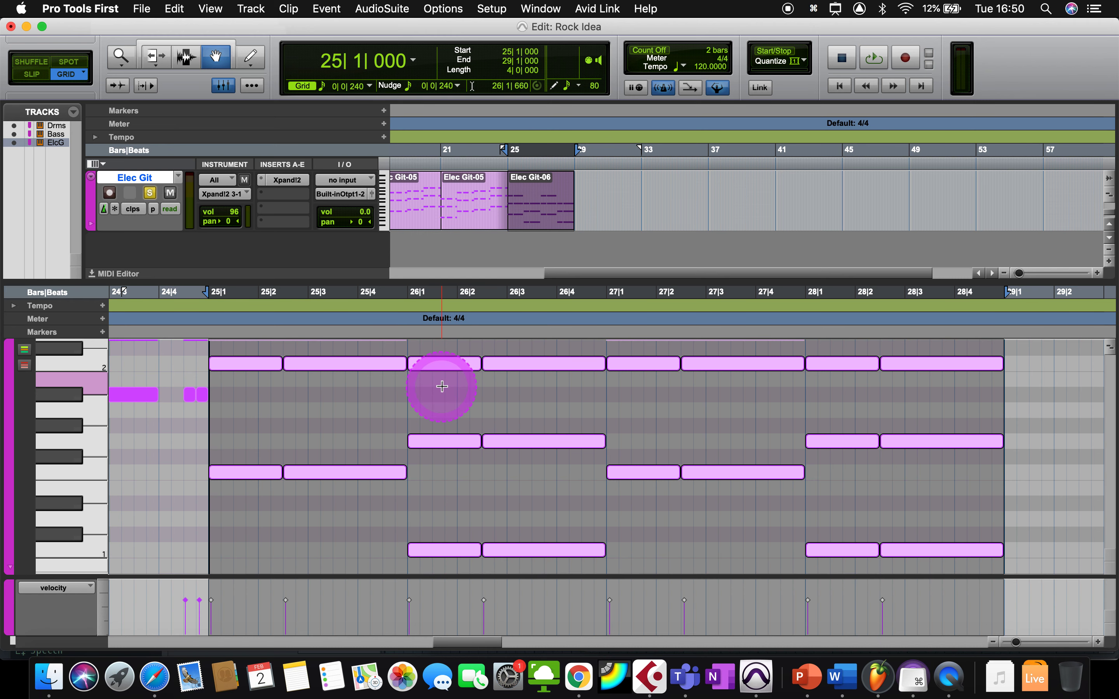
drag(431, 348, 571, 592)
key(BackSpace)
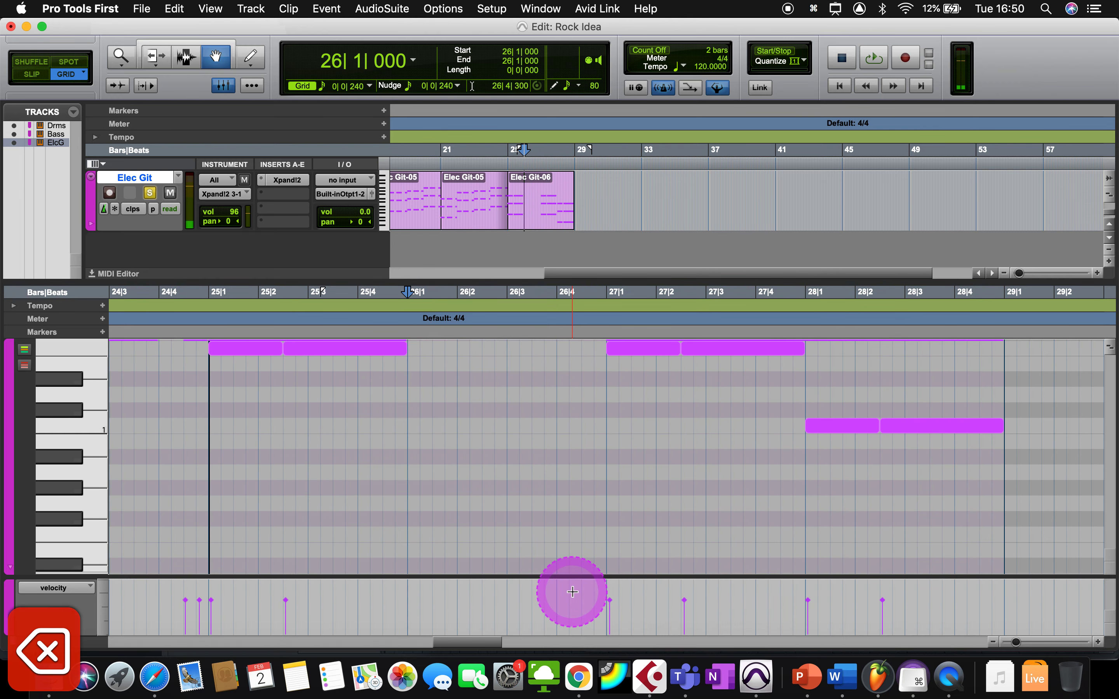
- Lengthen all notes of the guitar chord starting at 25|2|480 so they sustain until 27|1
scroll(443, 454, up, 5)
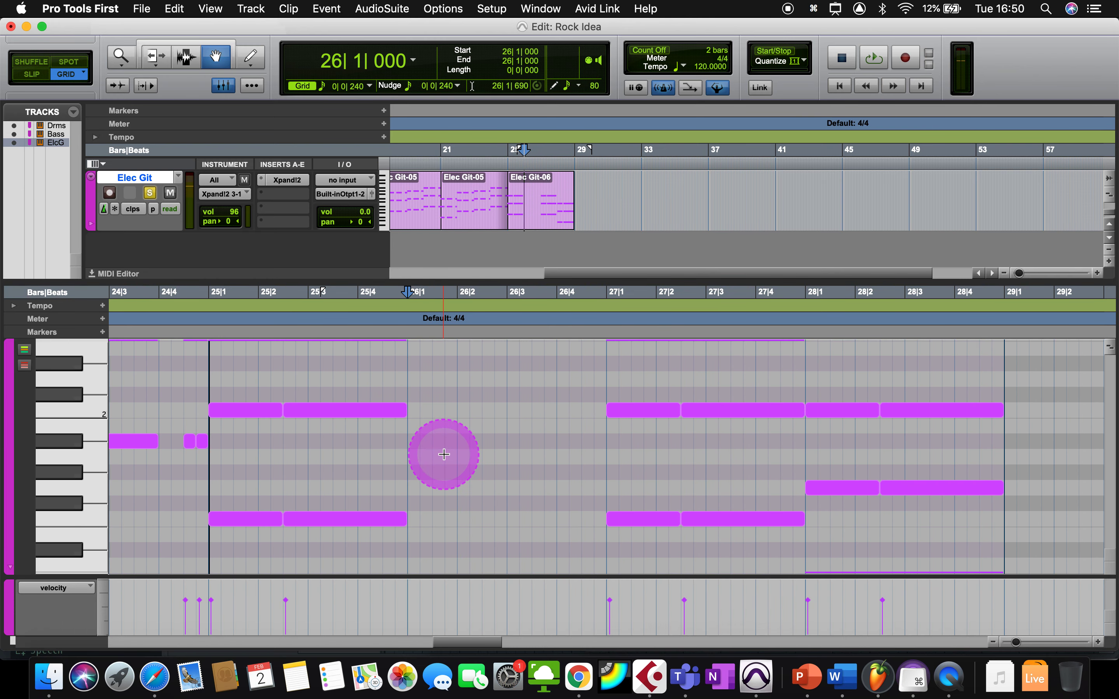
drag(443, 550, 361, 337)
scroll(427, 565, down, 5)
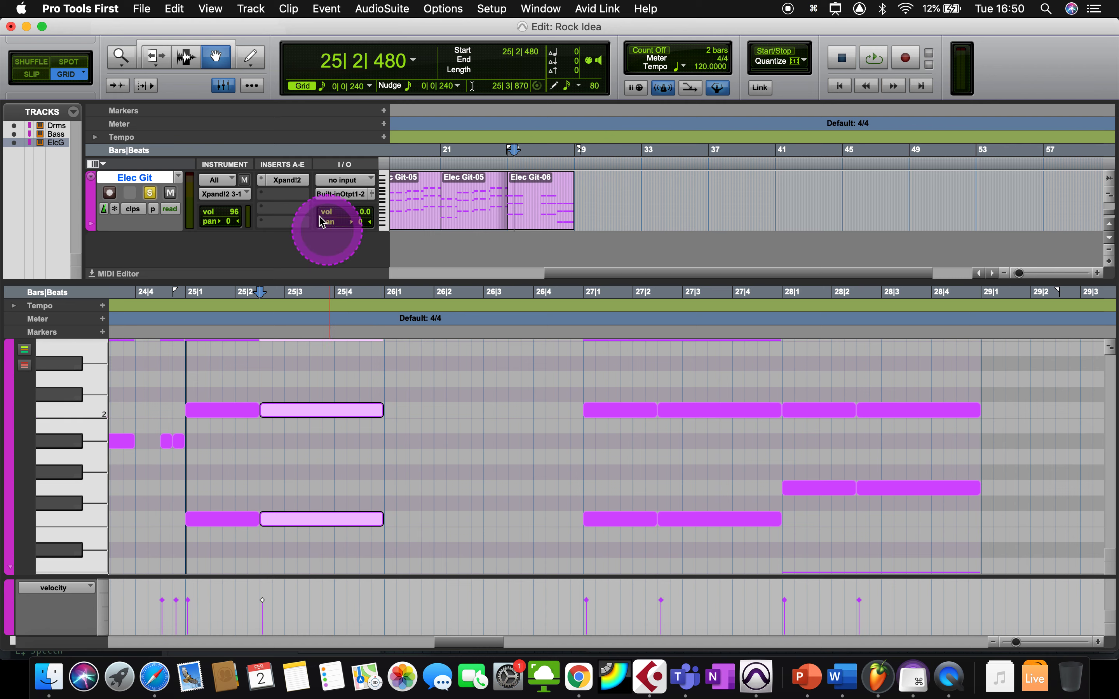
click(155, 56)
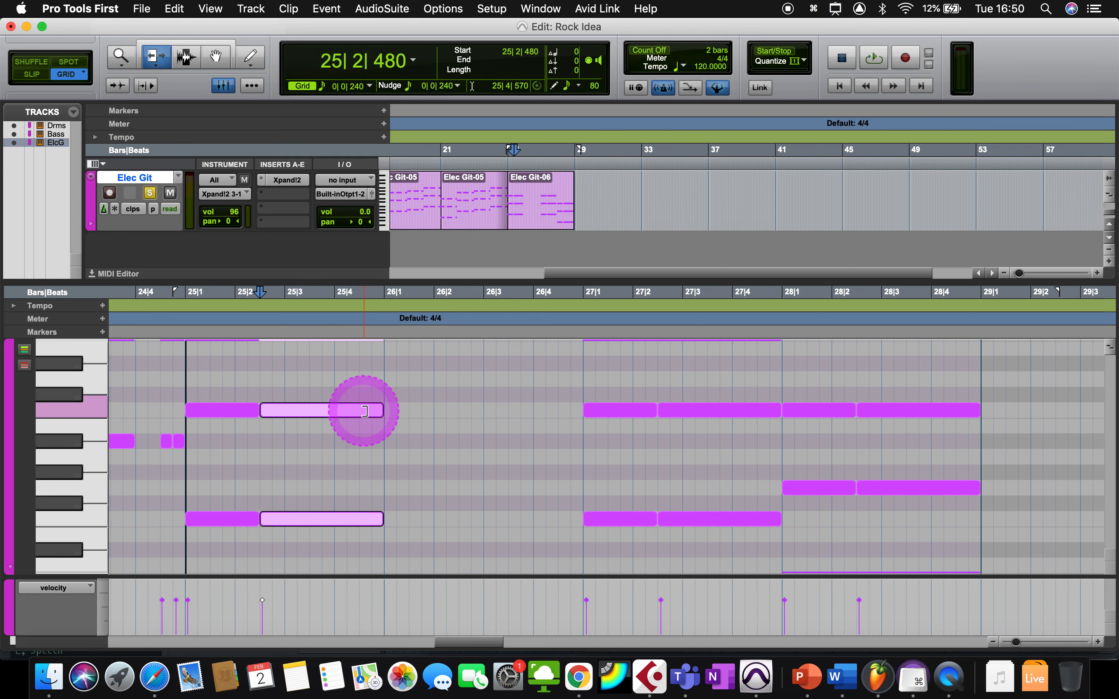
drag(376, 411, 571, 421)
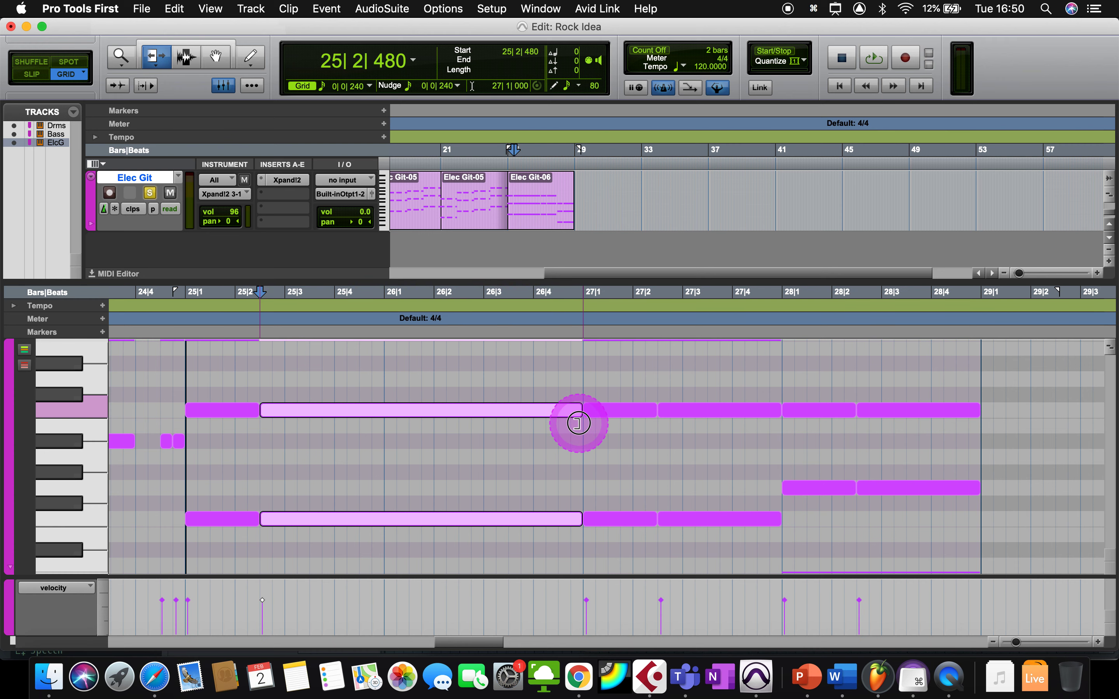
- Play the lengthened guitar chord from 25|1 together with the drums, and stop playback
scroll(171, 334, left, 5)
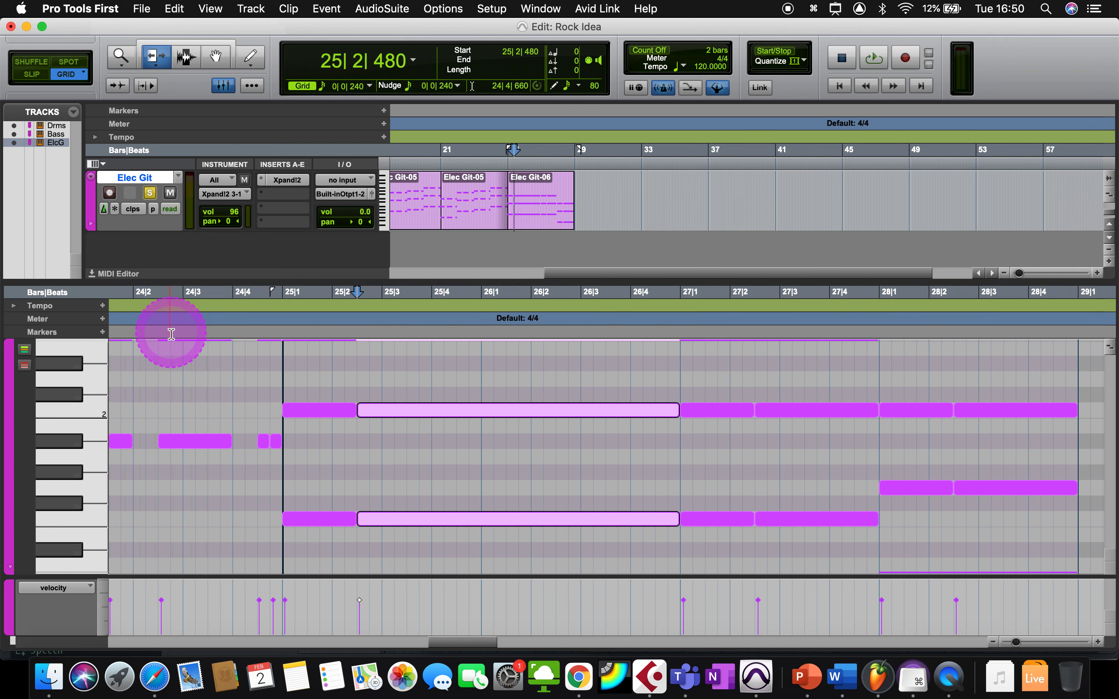
click(284, 332)
key(space)
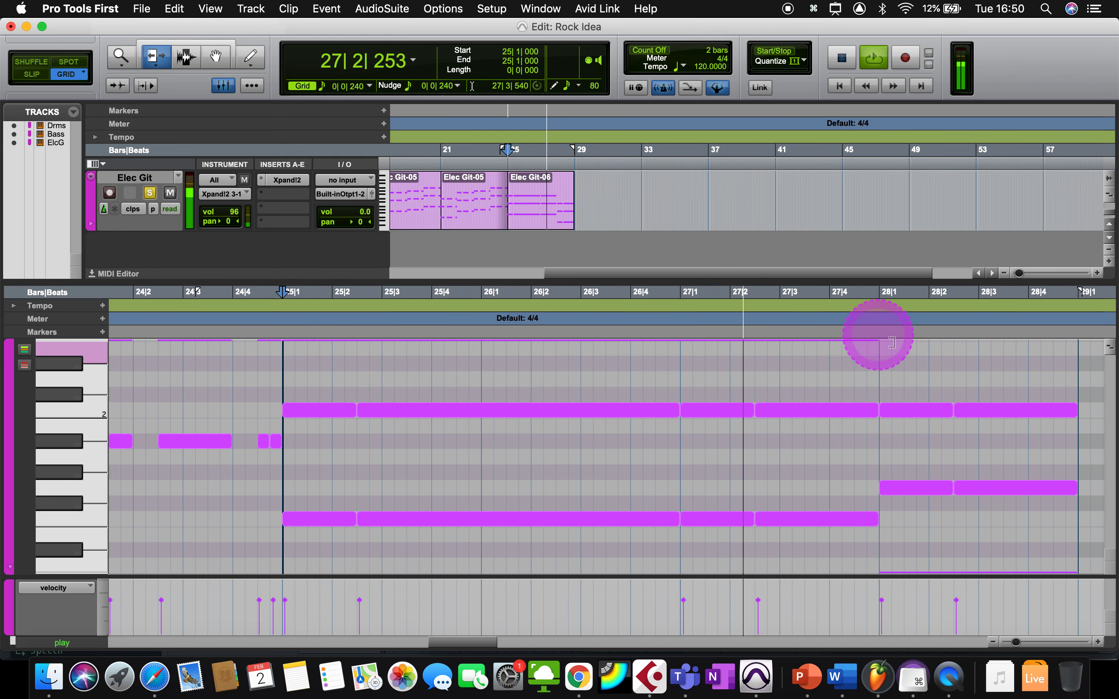
key(space)
- Delete both chords of bar 28 in the last guitar clip
scroll(931, 433, right, 5)
scroll(931, 433, up, 3)
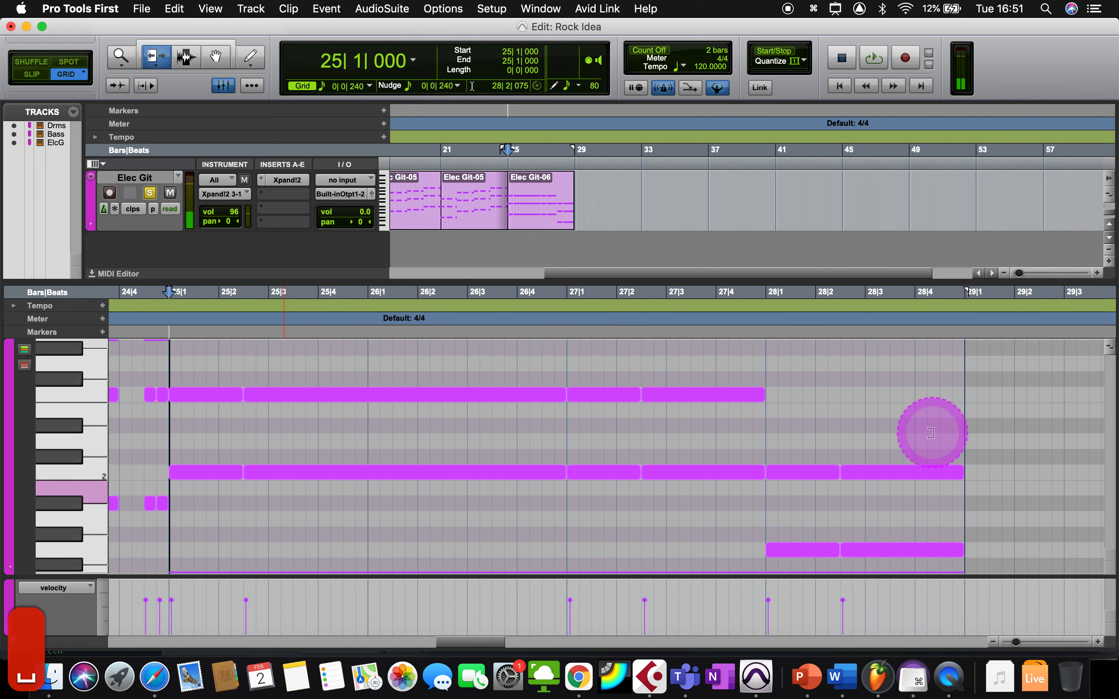
scroll(931, 433, down, 3)
scroll(810, 395, down, 3)
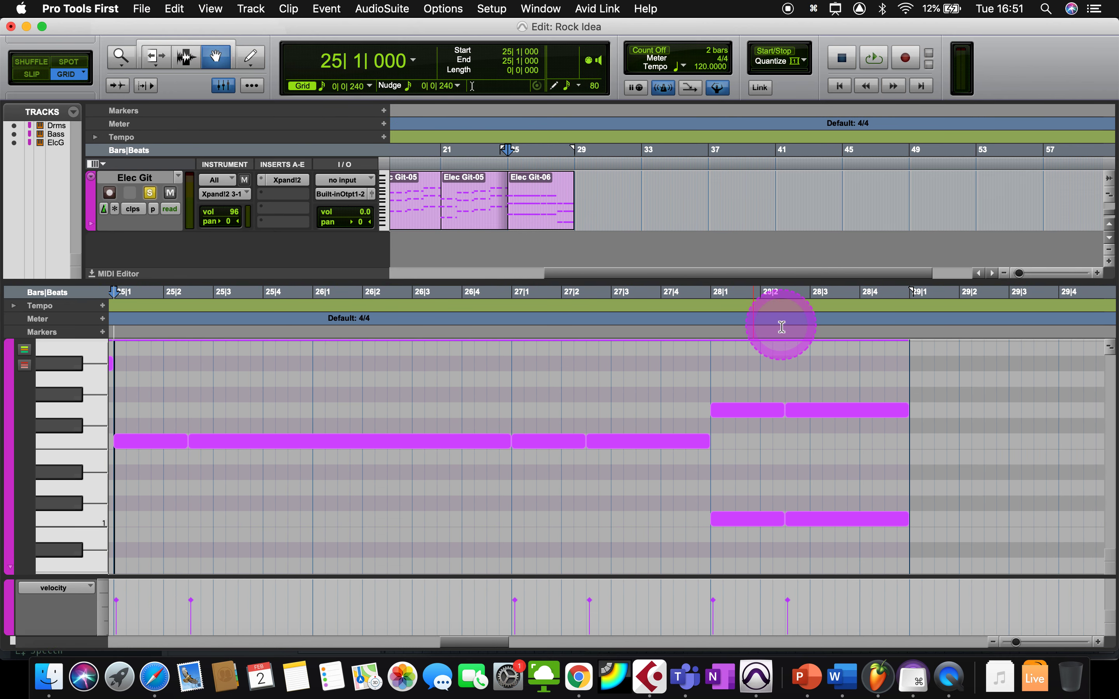
drag(884, 547, 748, 356)
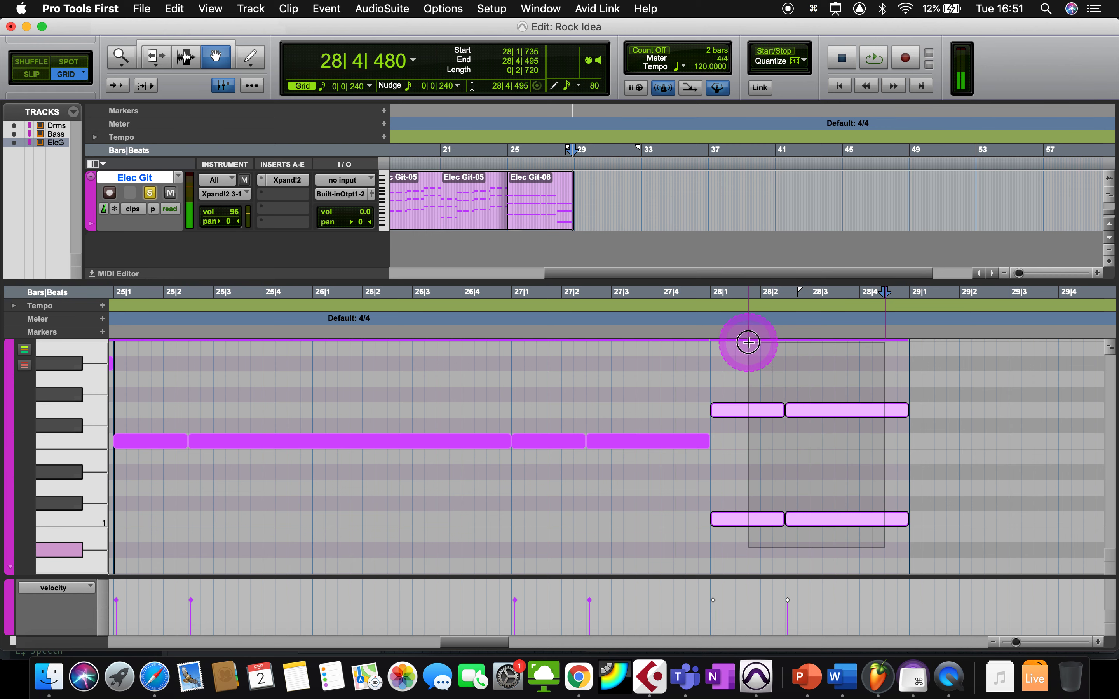
key(BackSpace)
- Lengthen all notes of the guitar chord starting at 27|2|480 so they sustain until 29|1
drag(656, 413, 659, 643)
scroll(635, 360, up, 1)
scroll(633, 361, up, 3)
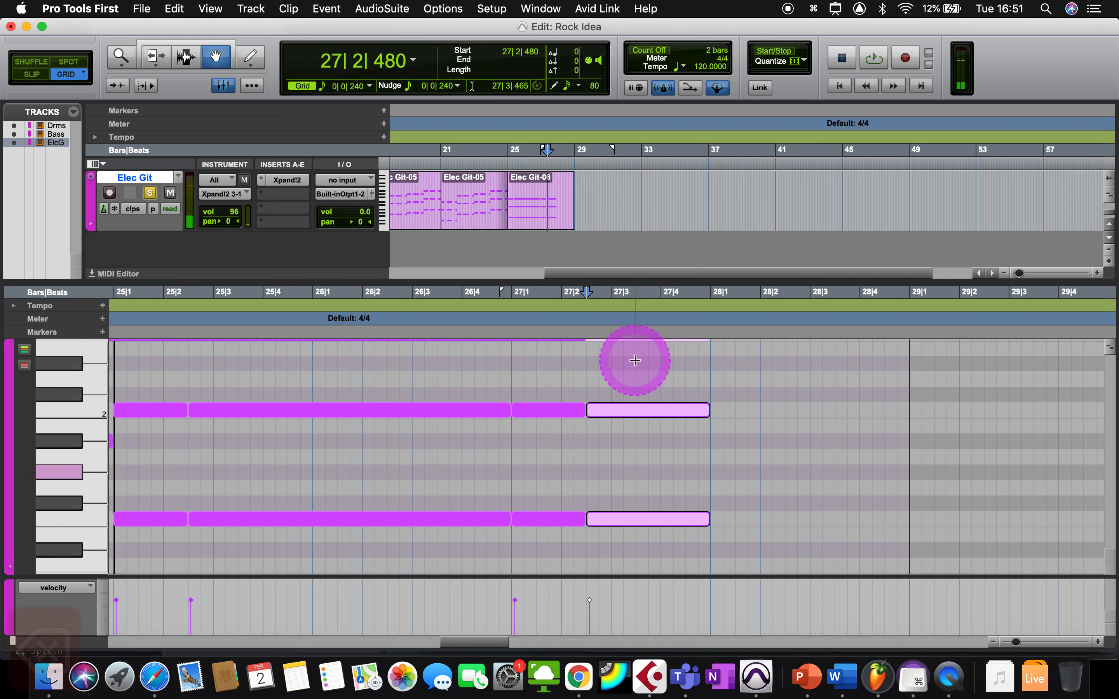
scroll(633, 362, right, 1)
click(158, 63)
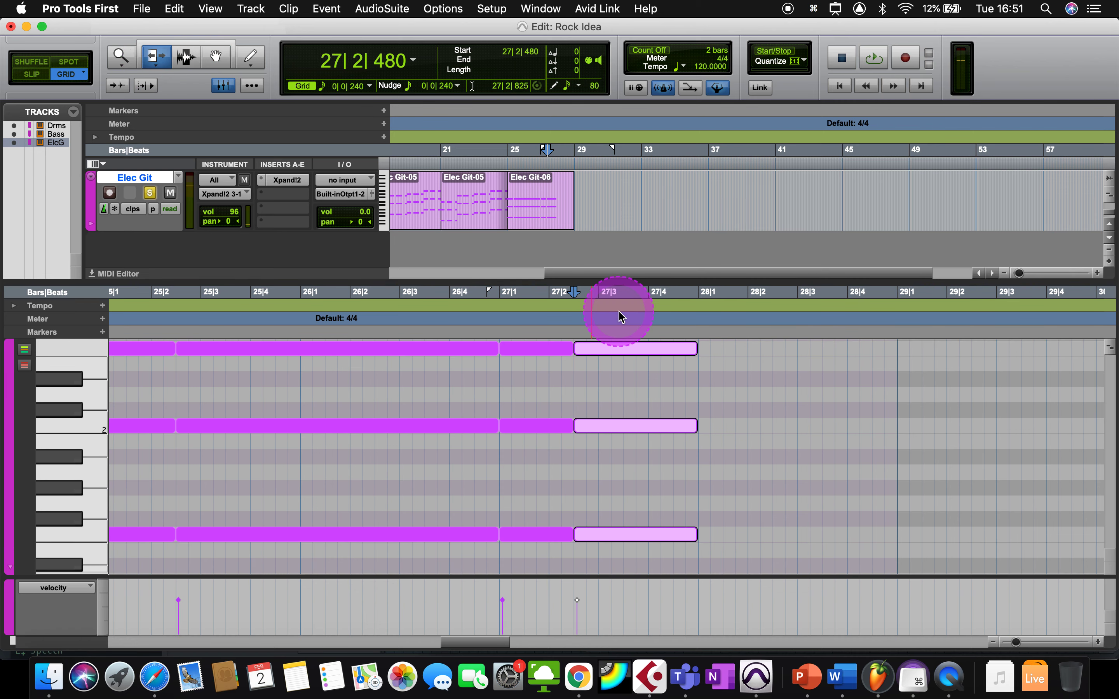
drag(696, 350, 884, 372)
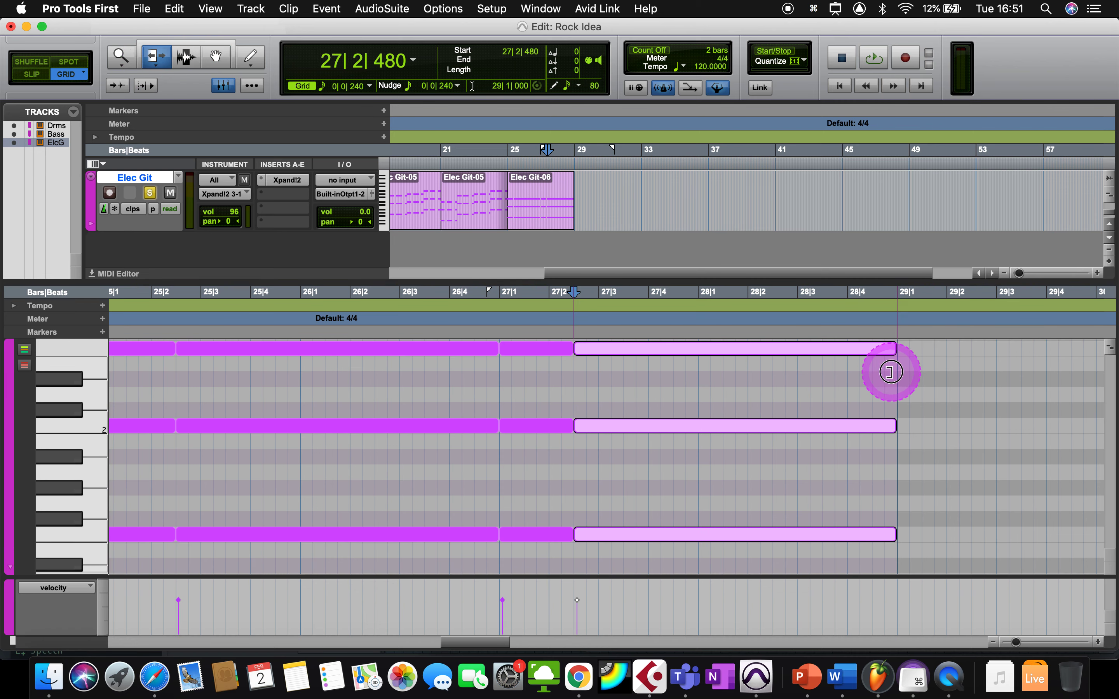
- Play the last section from 25|1|480 to its end with drums and guitar soloed, and stop playback
click(510, 161)
key(space)
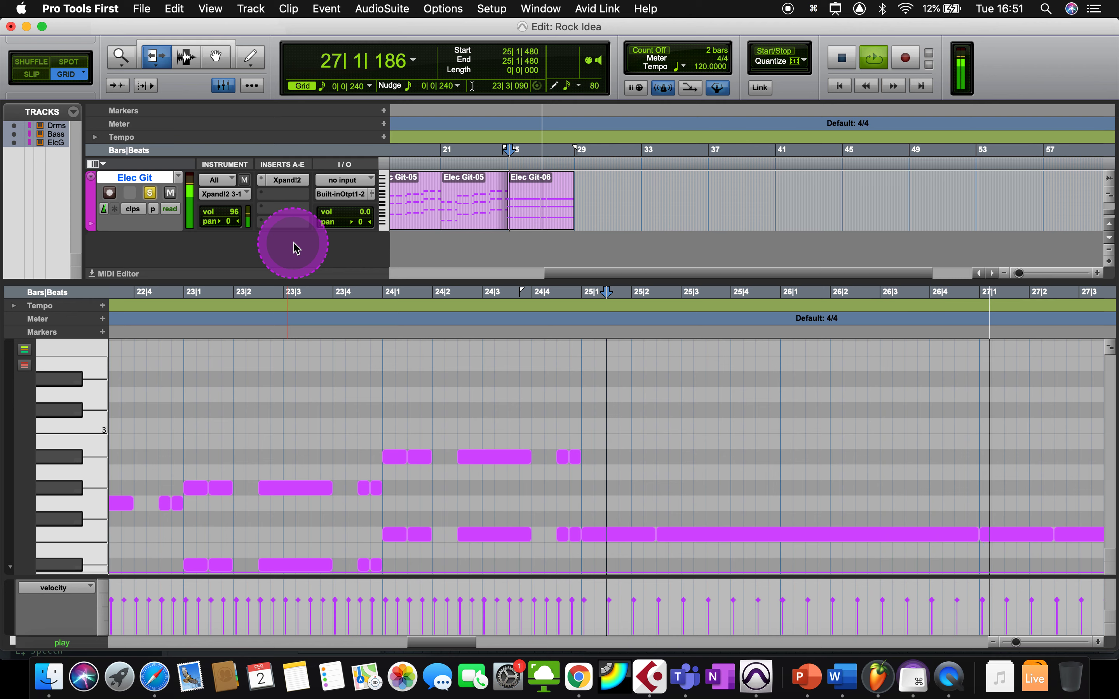
scroll(297, 248, right, 3)
scroll(296, 248, down, 2)
scroll(296, 248, up, 5)
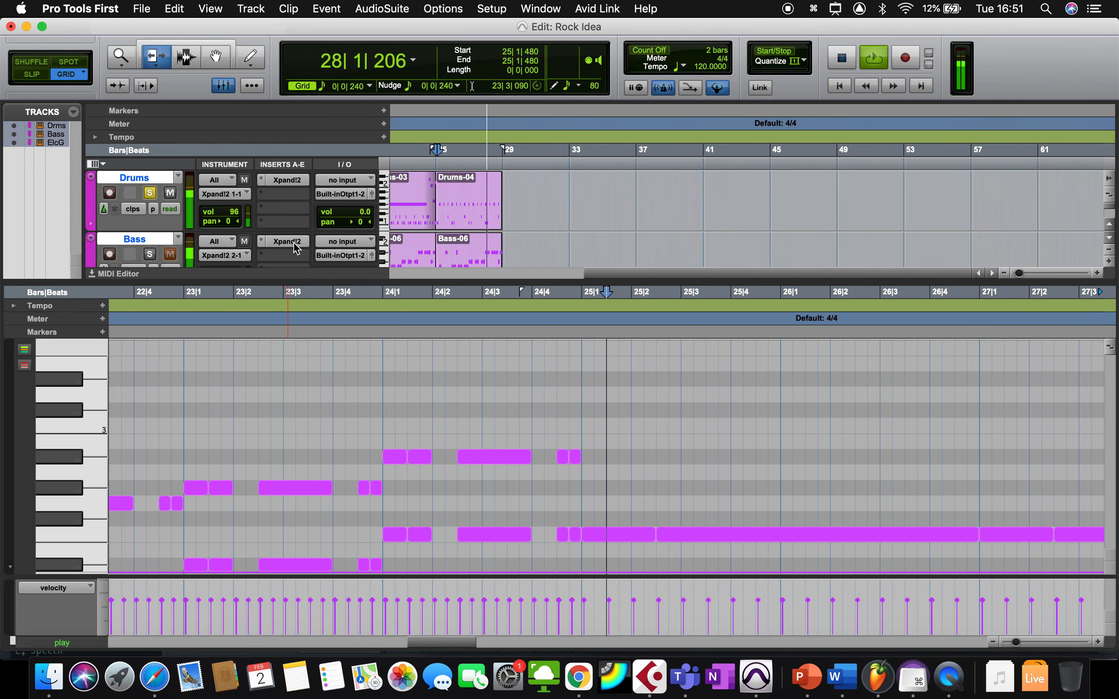
scroll(479, 201, down, 2)
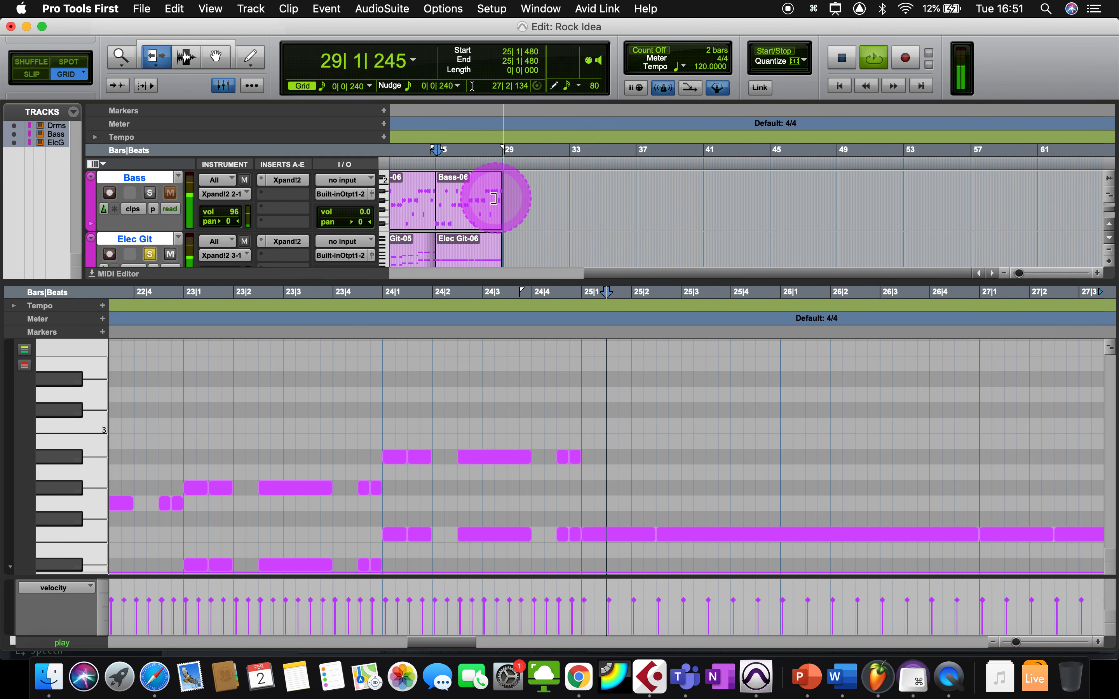
key(space)
- Undo the trim made to the start of the last bass clip and select the whole clip from 25|1 to 29|1
click(448, 207)
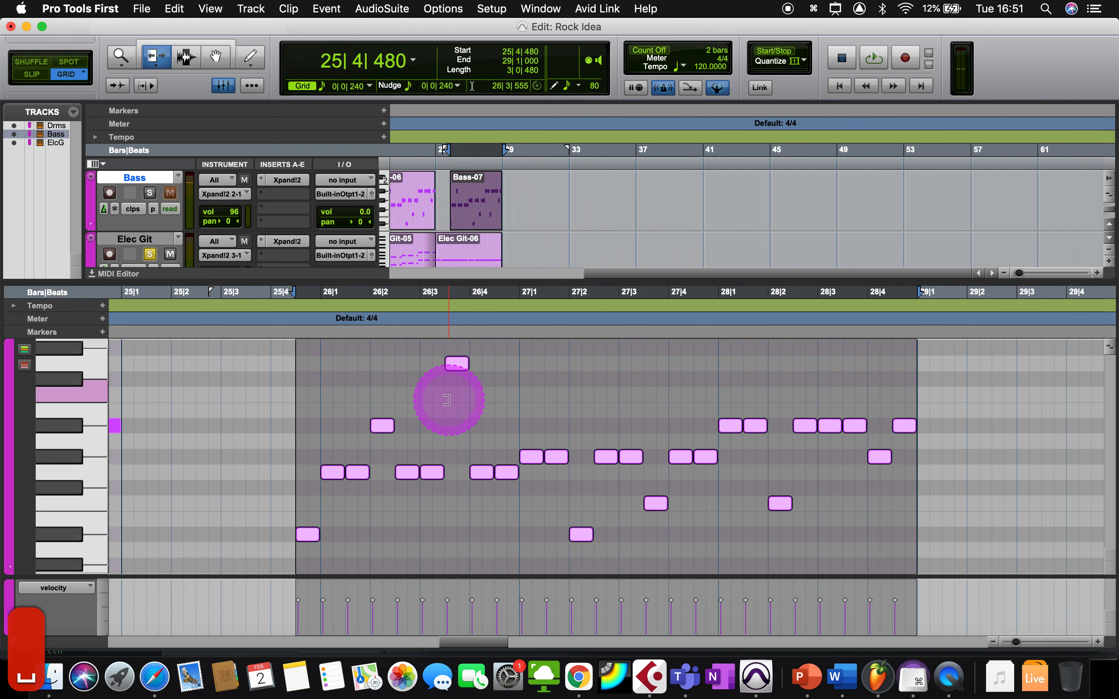
click(463, 233)
key(cmd+z)
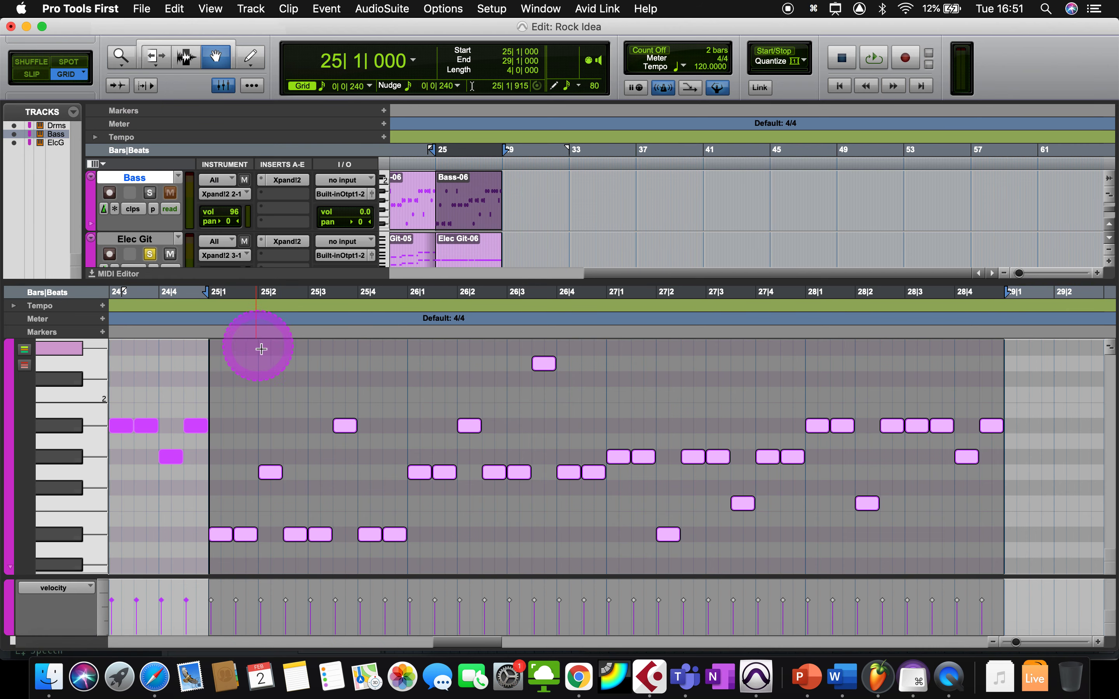
- Delete every note of the last bass clip except the first one at 25|1
drag(264, 348, 982, 564)
key(BackSpace)
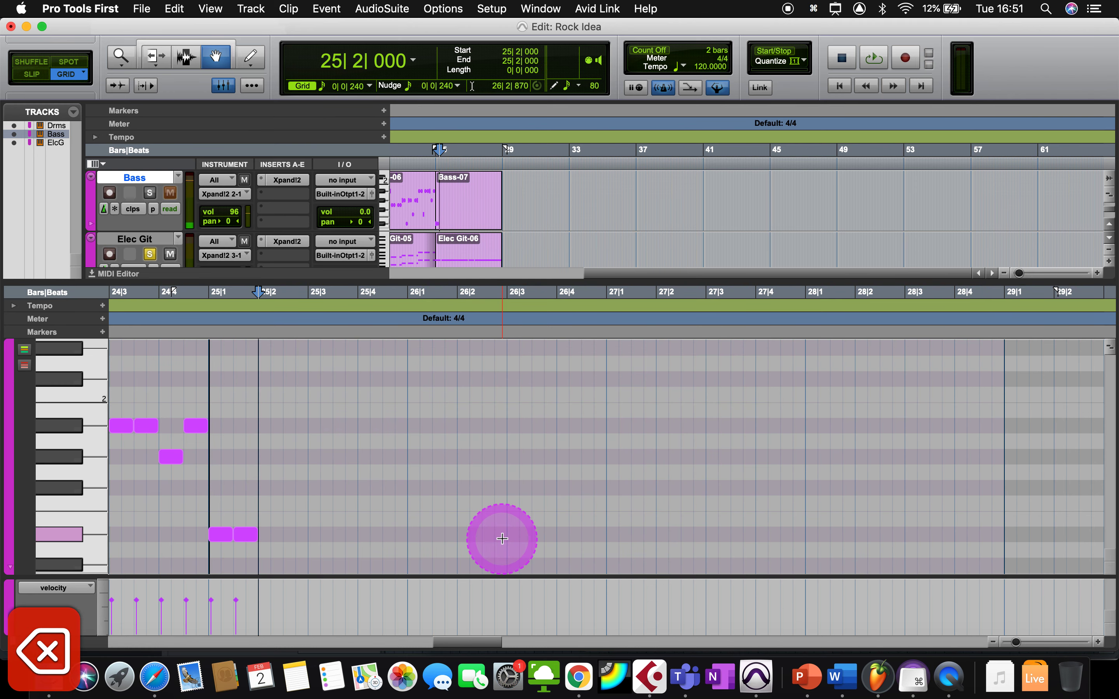
click(253, 538)
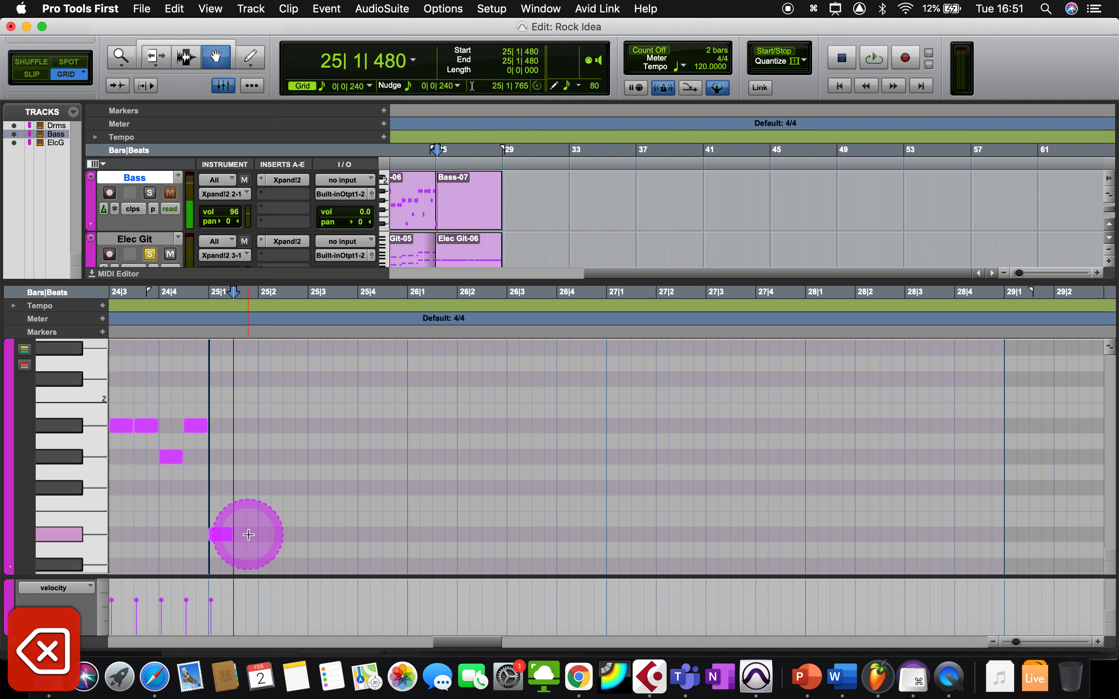
click(222, 536)
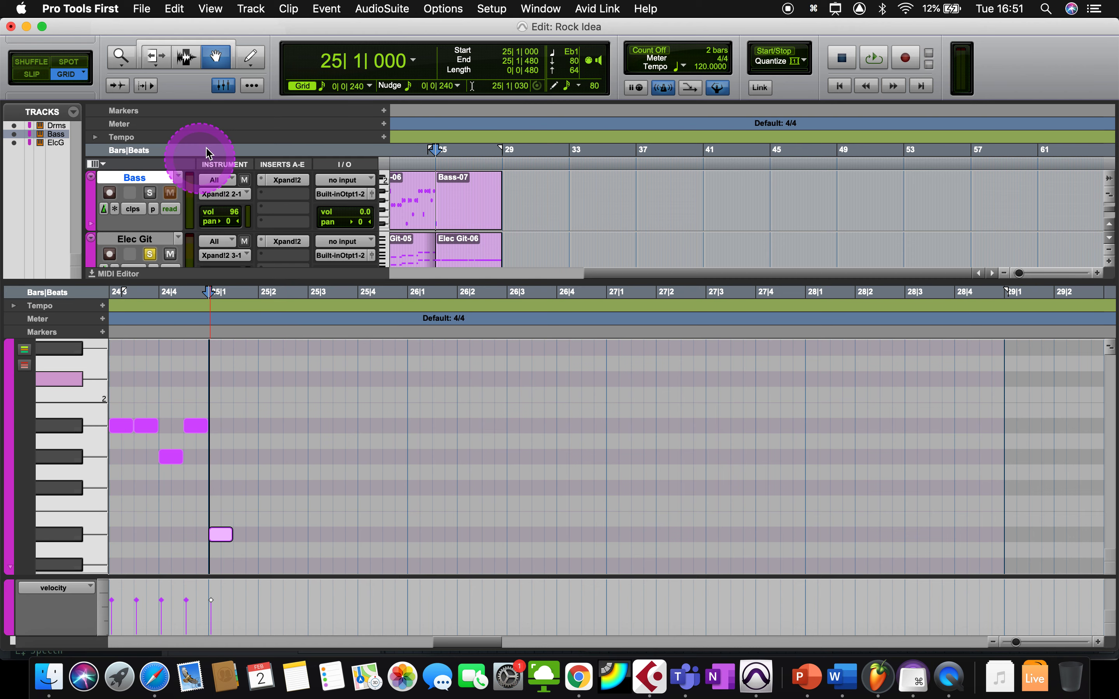
- Fill bar 25 with two sustained F1 bass notes split at 25|2|480, and bar 26 with quarter notes Ab1, Bb1, C2 and D2
click(250, 59)
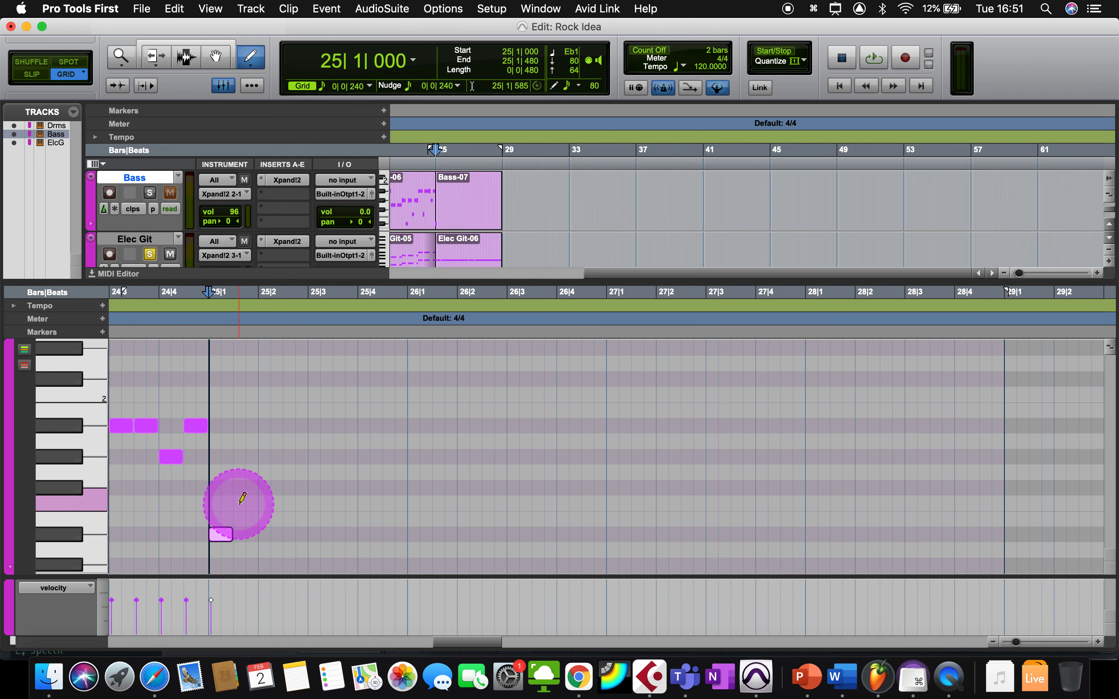
drag(231, 536, 406, 531)
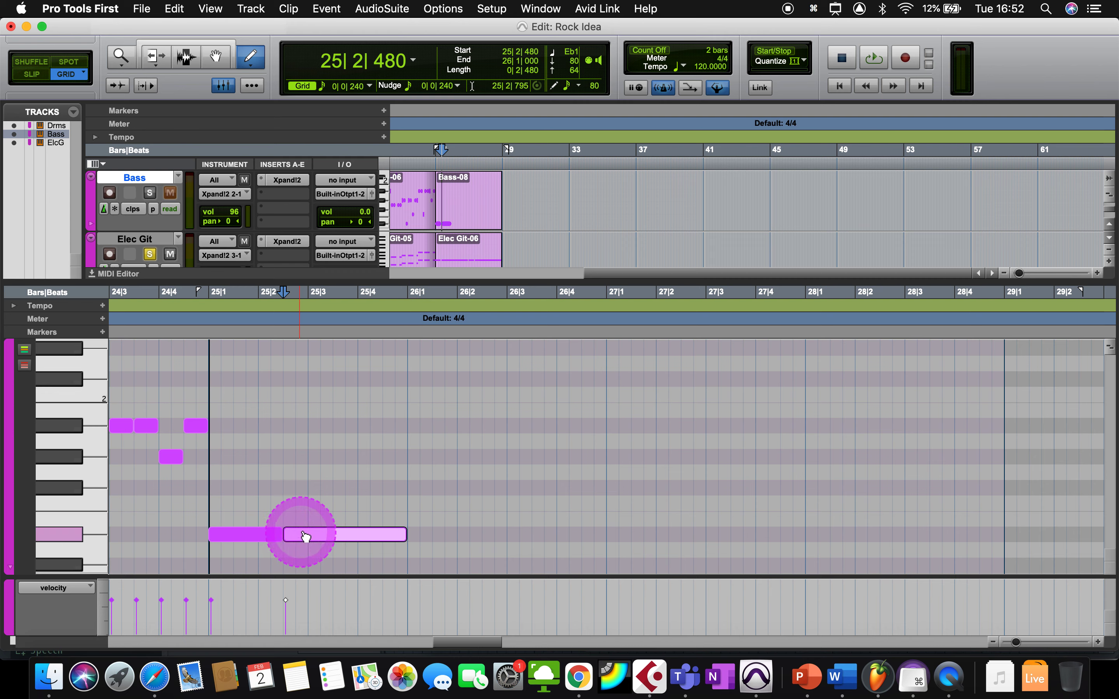
drag(305, 534, 268, 506)
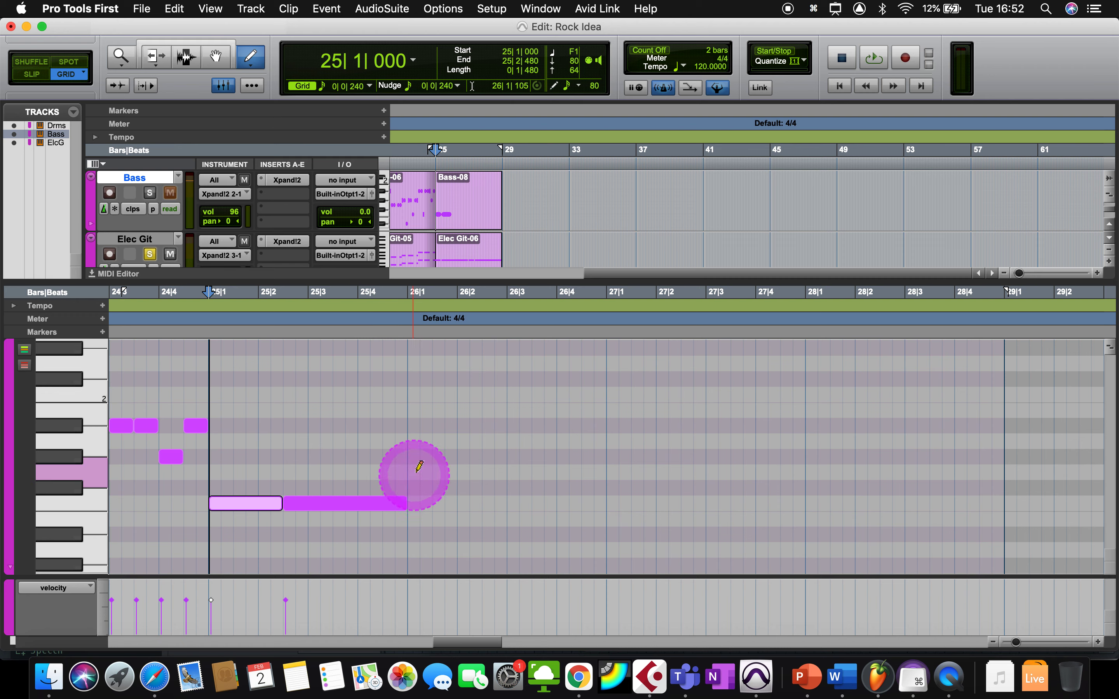
mouse_move(410, 457)
mouse_down()
mouse_move(448, 459)
mouse_move(588, 364)
mouse_move(608, 365)
mouse_up()
- Solo the bass track and play the last section from 24|4|720 with drums and guitar, stopping playback after the new bass line
click(118, 221)
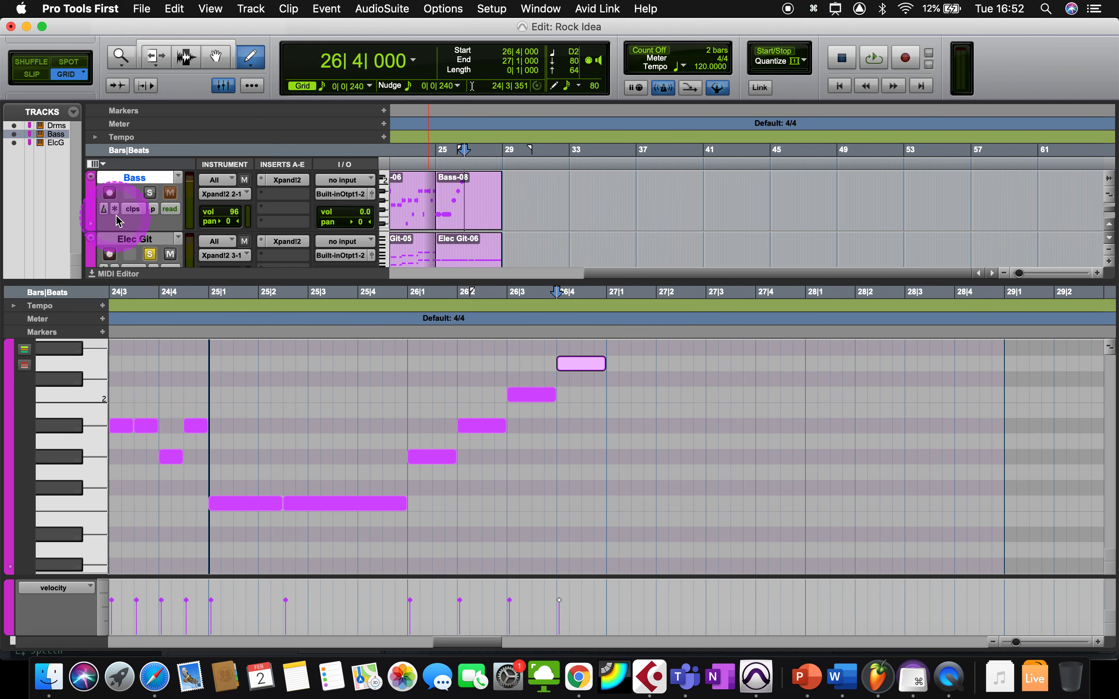
click(435, 163)
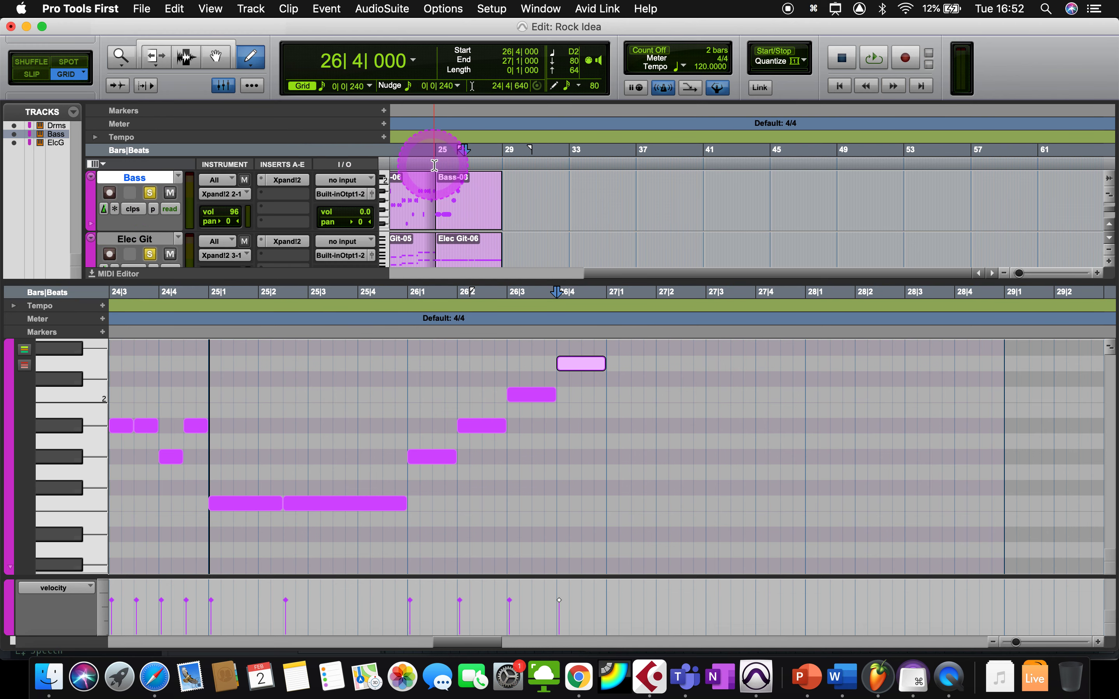
key(space)
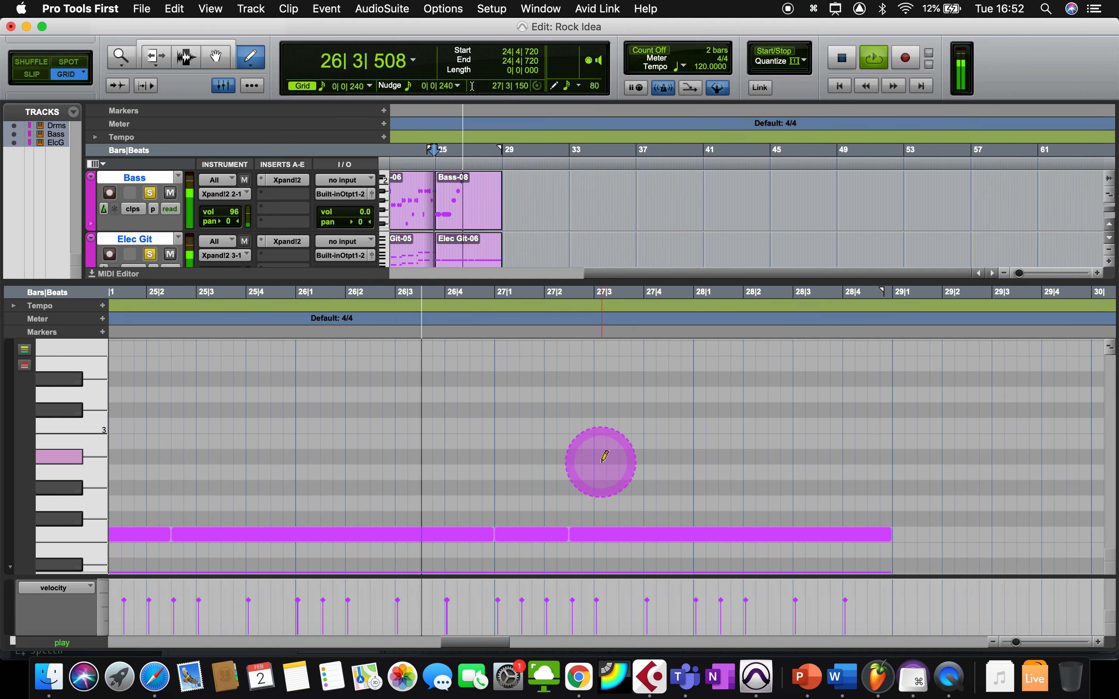
key(space)
scroll(453, 381, down, 6)
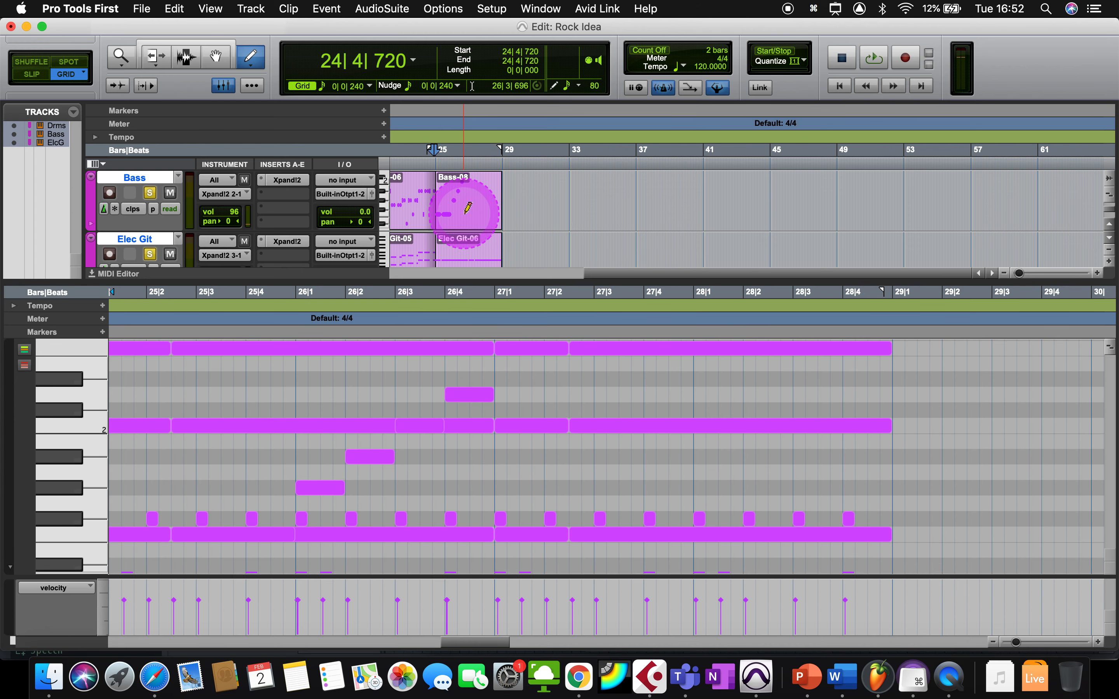
- Raise only the bass note at 26|4 to Eb2 in the last bass clip
click(489, 194)
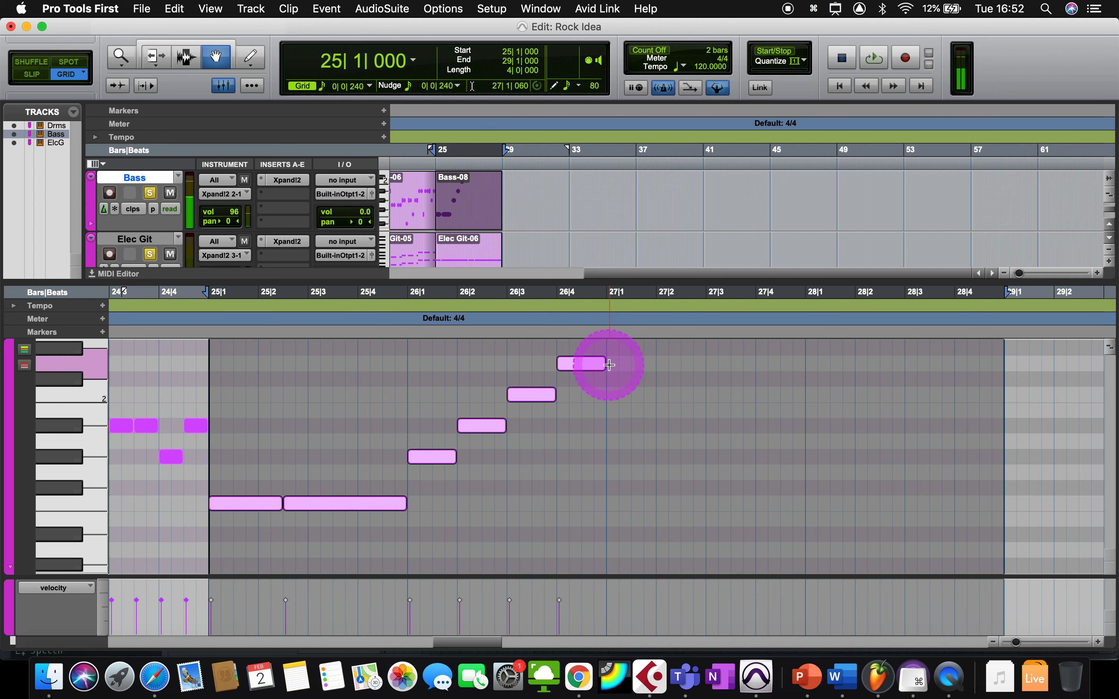
scroll(608, 364, up, 1)
drag(581, 380, 584, 374)
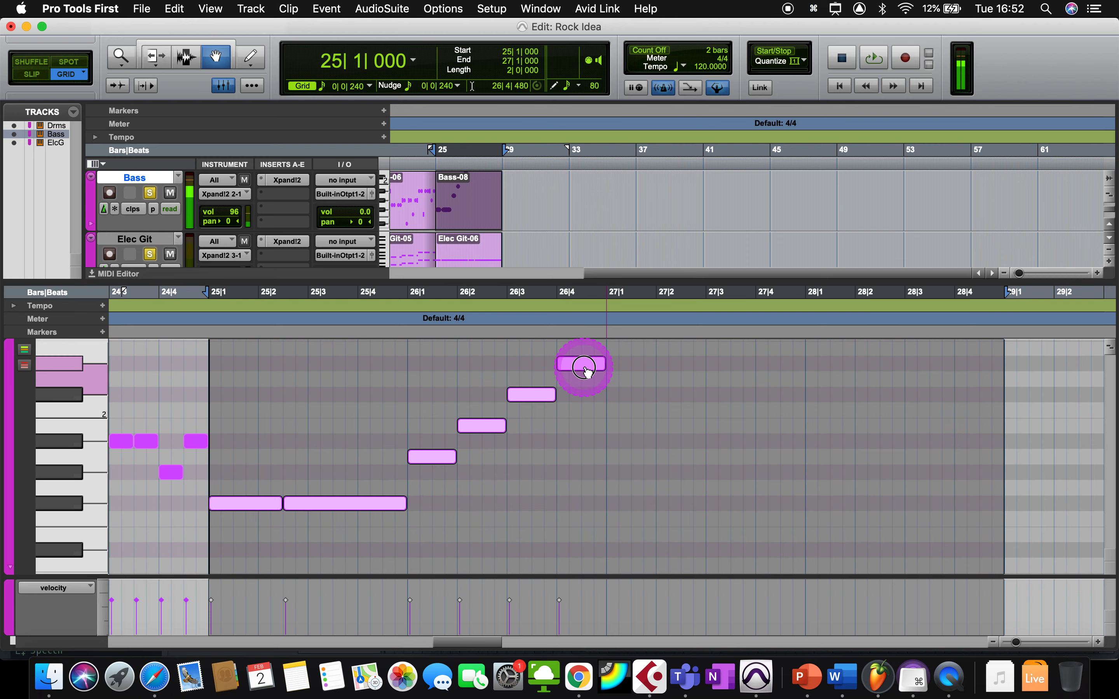
key(cmd+z)
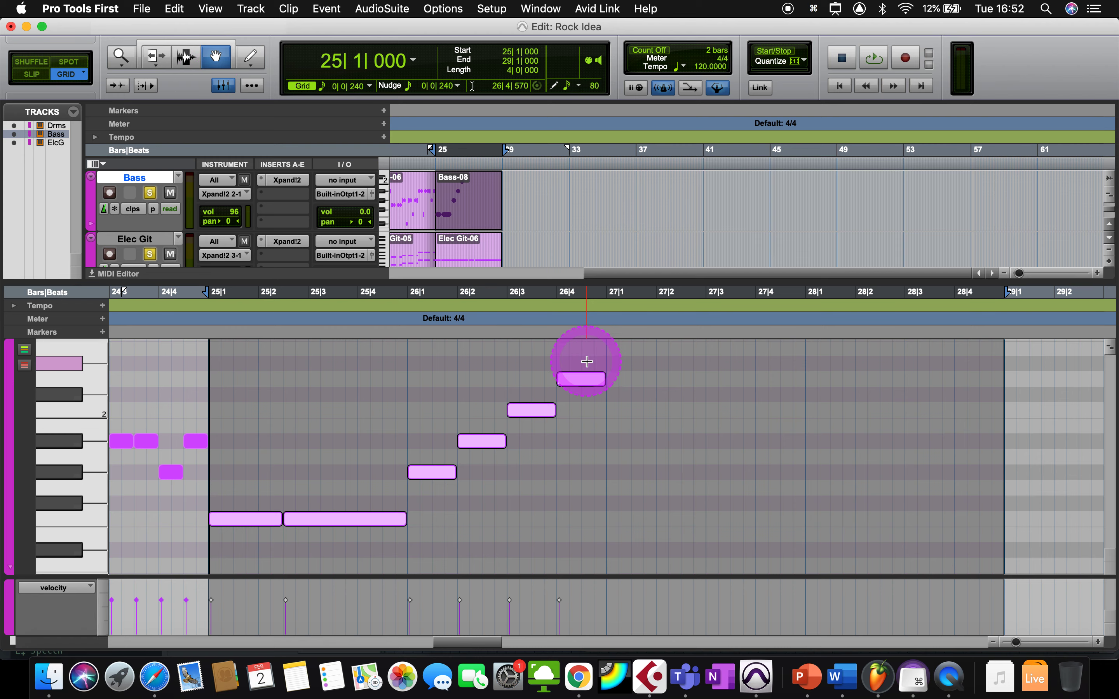
click(691, 407)
drag(580, 379, 584, 370)
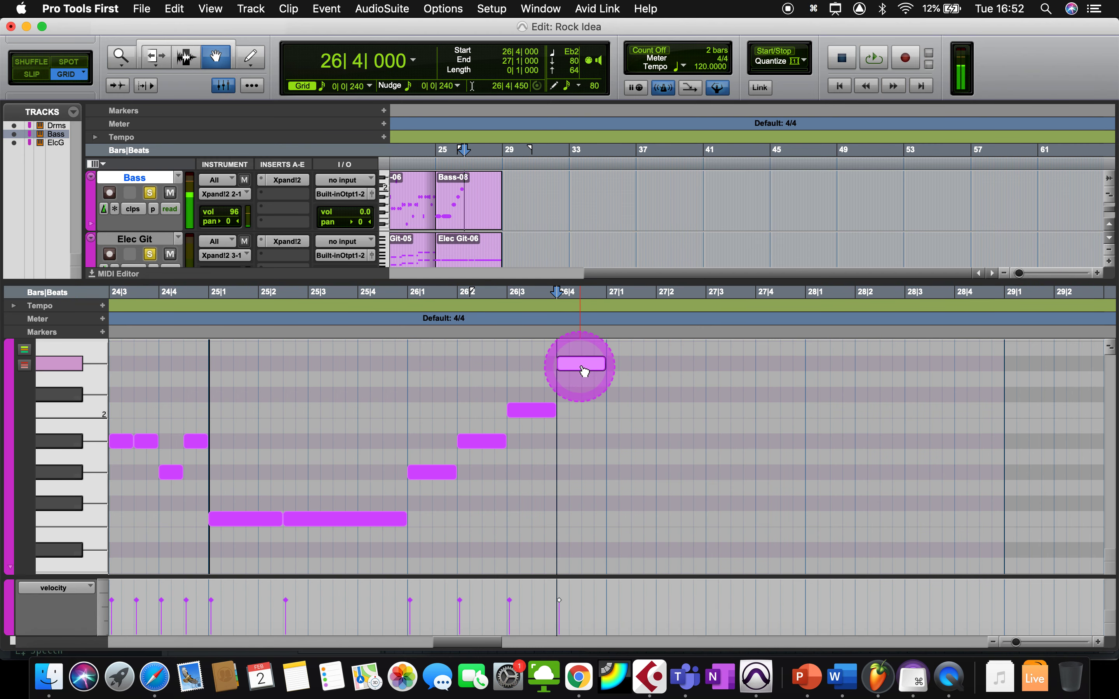
- Play the revised bass line from 25|1 and stop playback
click(206, 328)
key(space)
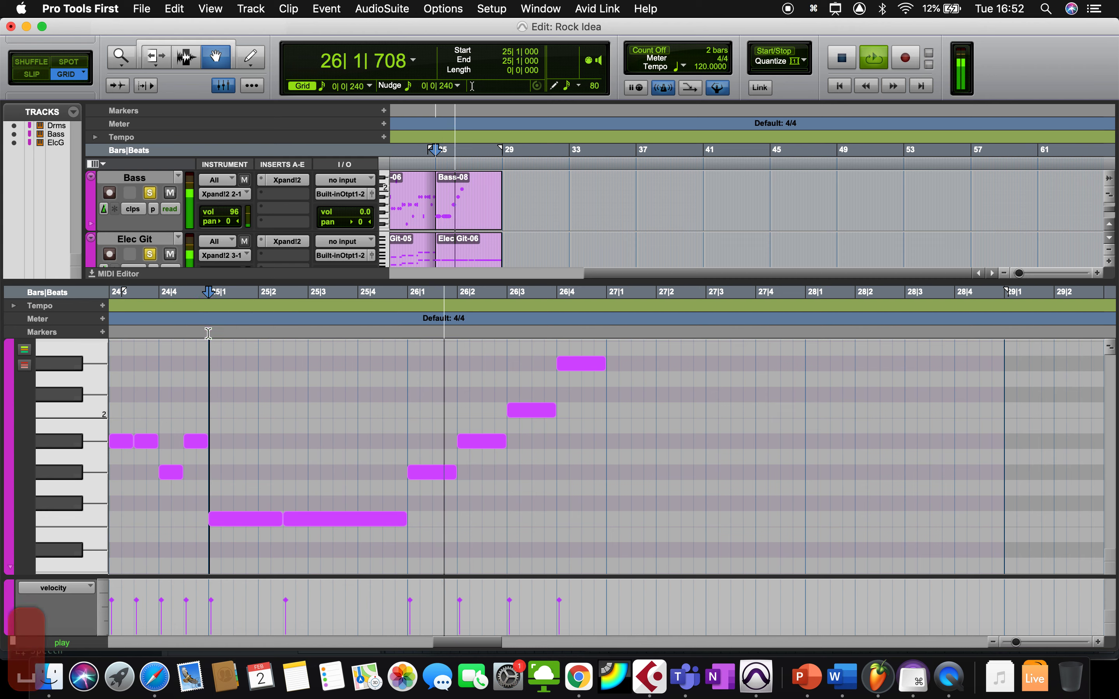
key(space)
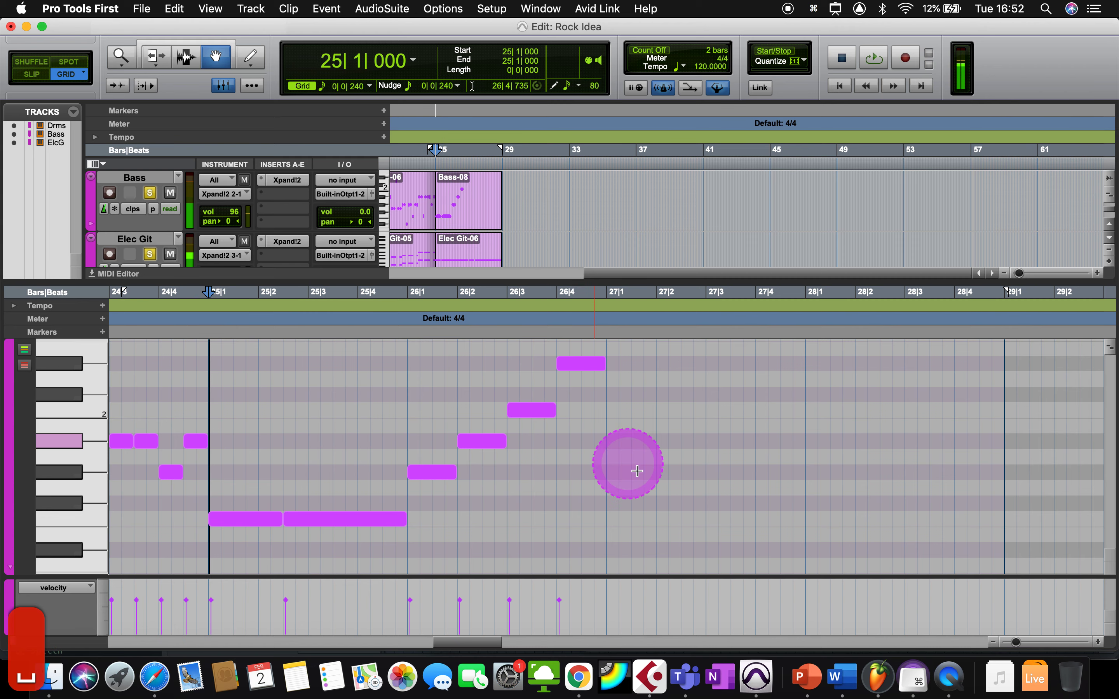
- Duplicate all bass notes of bars 25 and 26 into bars 27 and 28
click(232, 342)
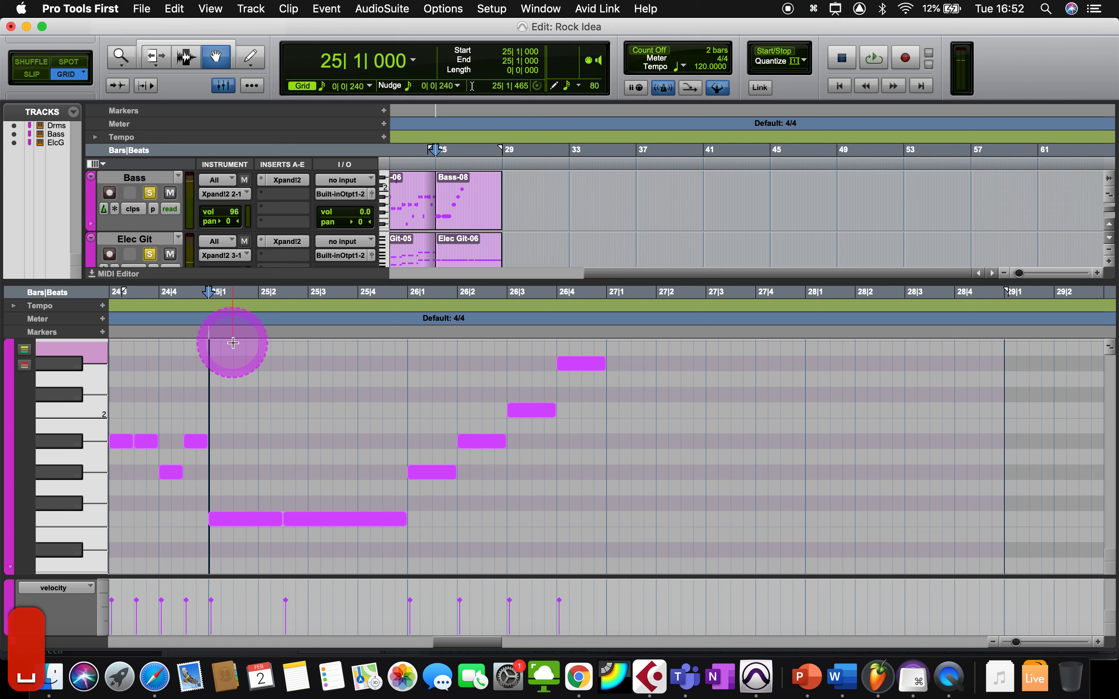
drag(233, 342, 619, 539)
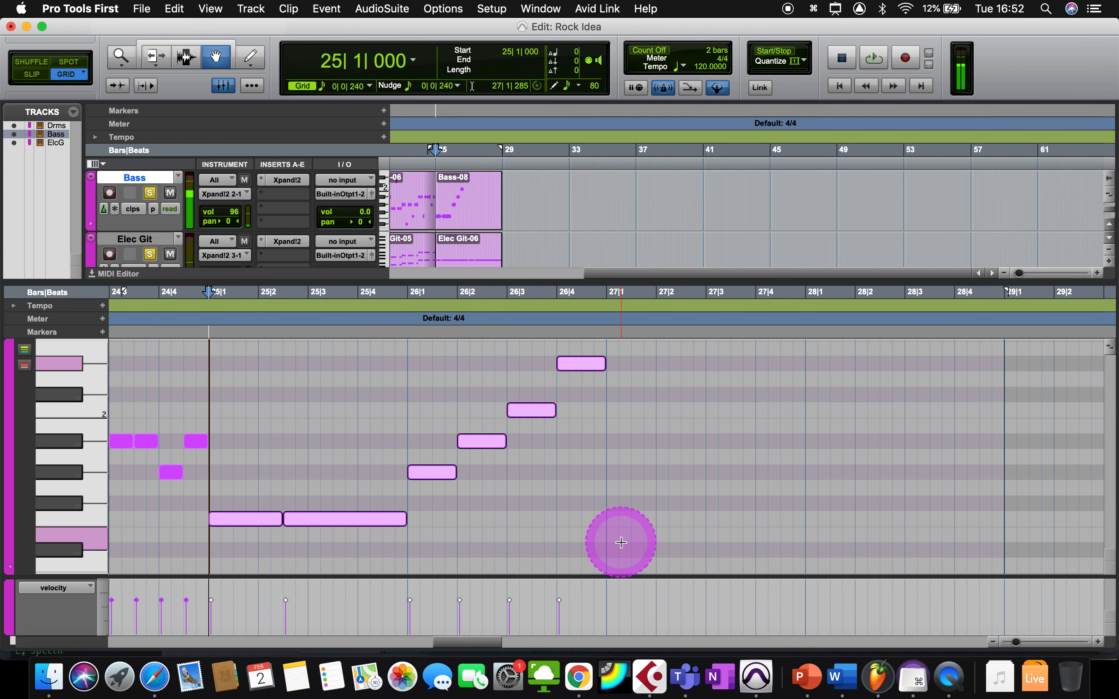
key(super+d)
- Play all three tracks from 24|4|720 through the duplicated bass notes and stop playback
click(419, 158)
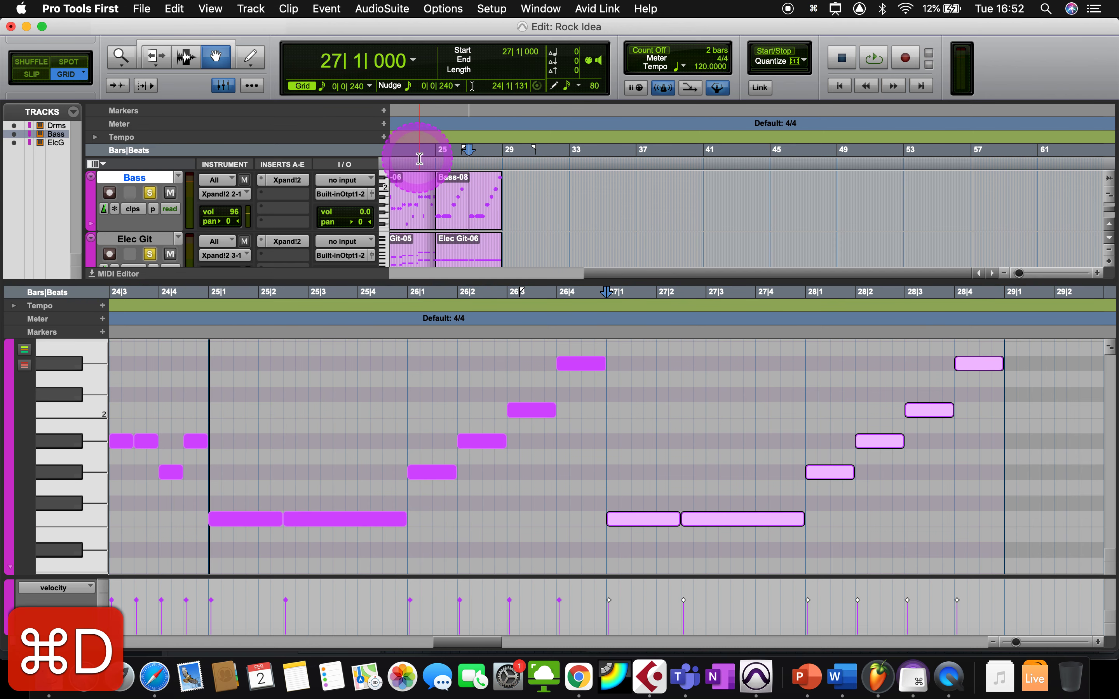
click(434, 159)
key(space)
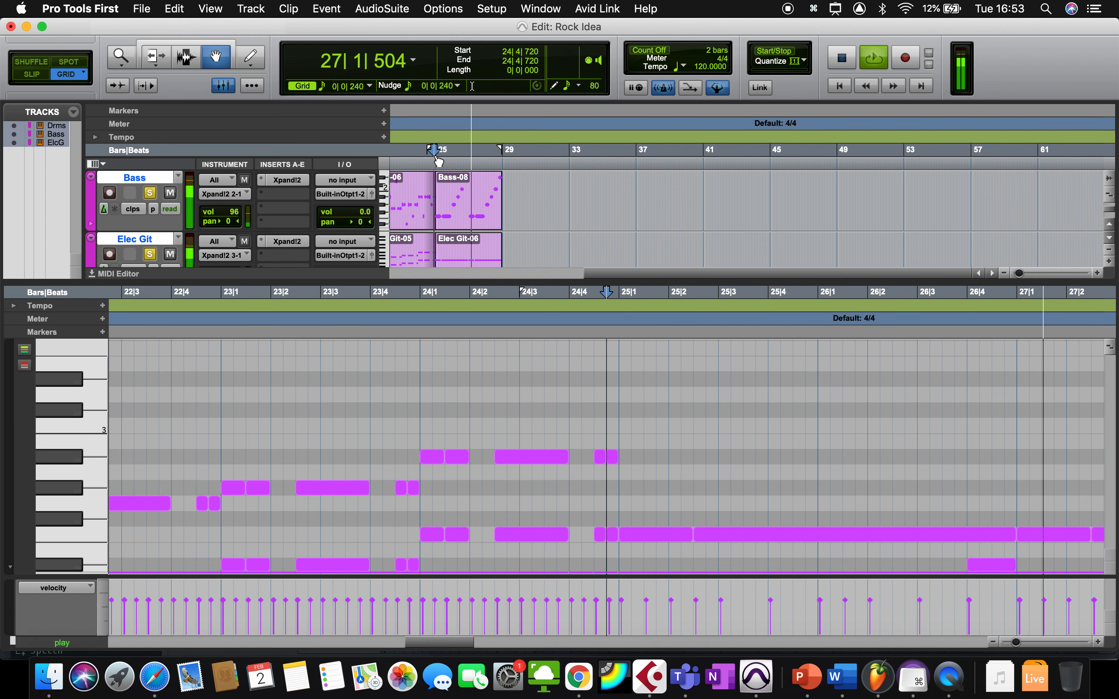
scroll(654, 292, right, 1)
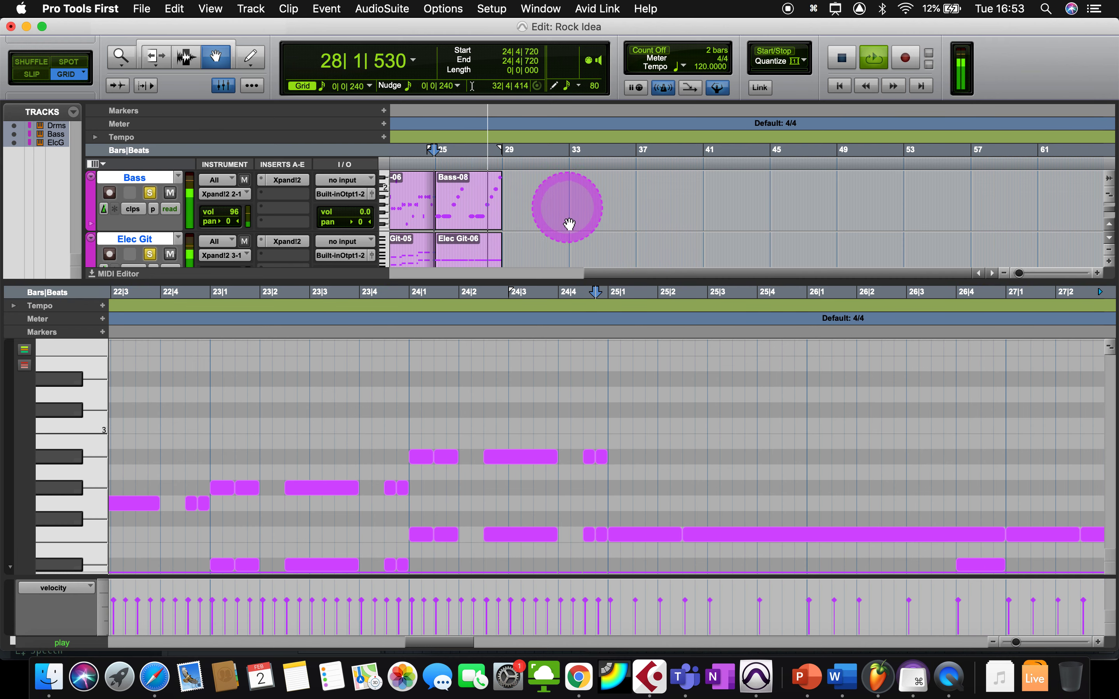
key(space)
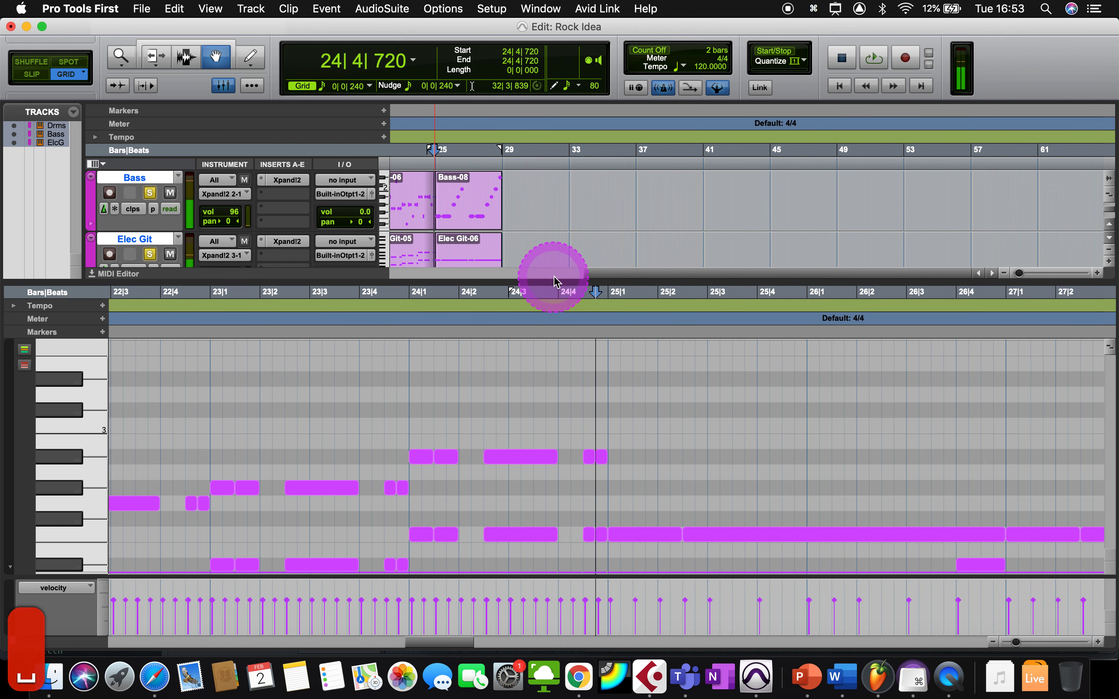
- Enlarge the track area and colour the drum, bass and guitar clips of bars 25 to 28 blue as clips in tracks
drag(554, 282, 554, 358)
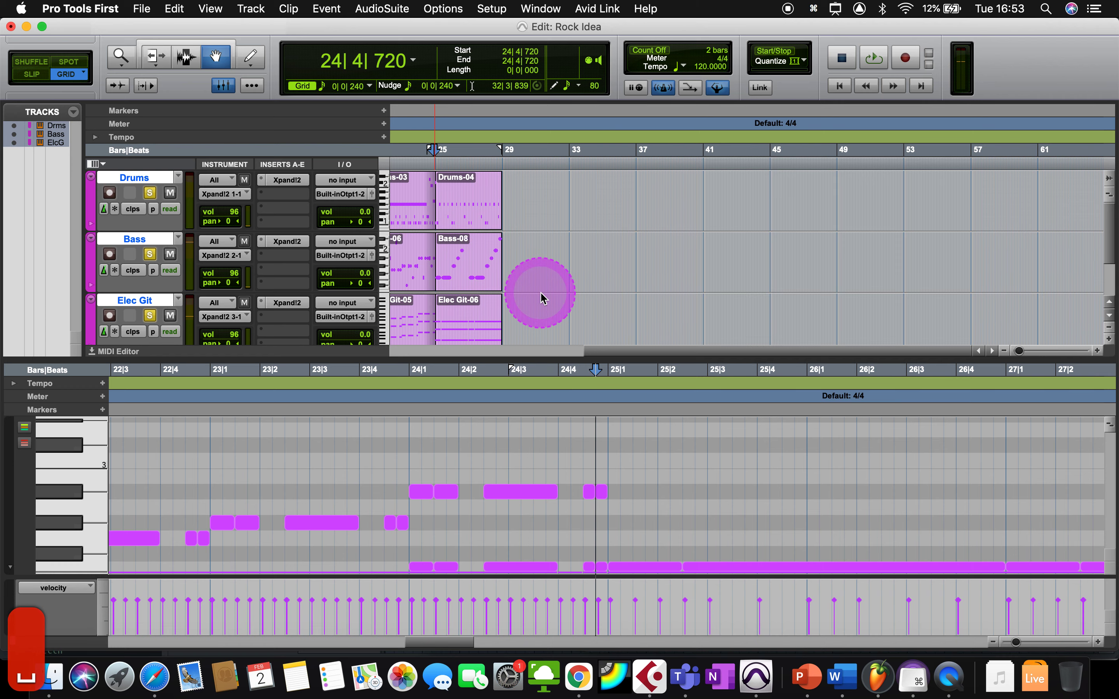
drag(523, 208, 475, 307)
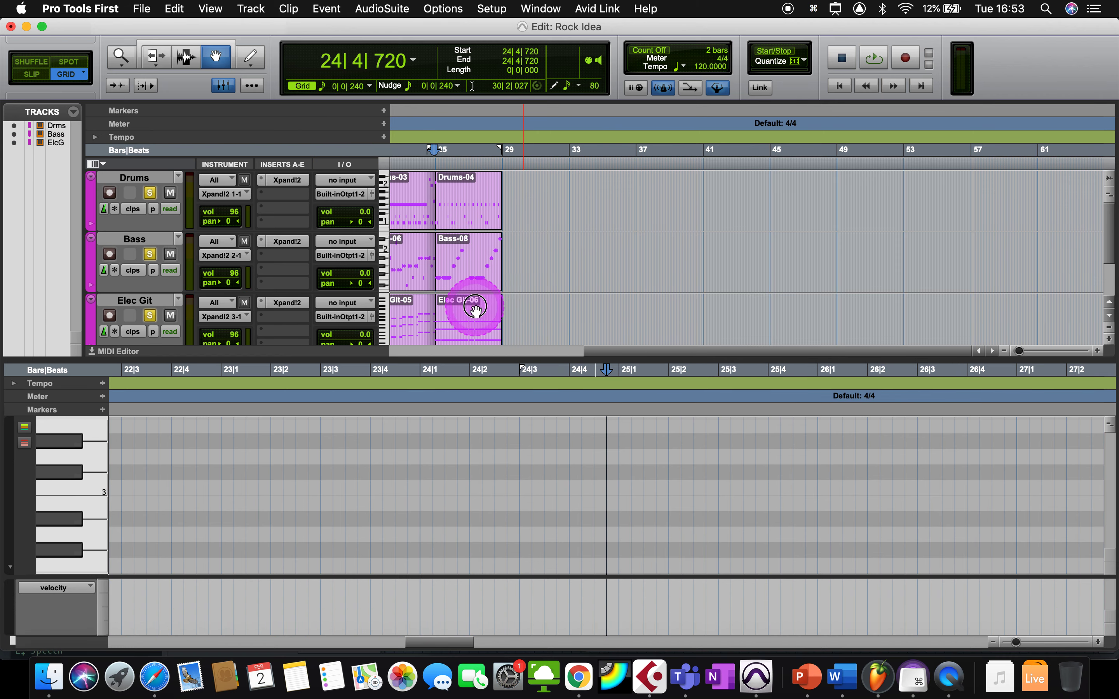
click(474, 206)
shift+click(477, 247)
shift+click(480, 309)
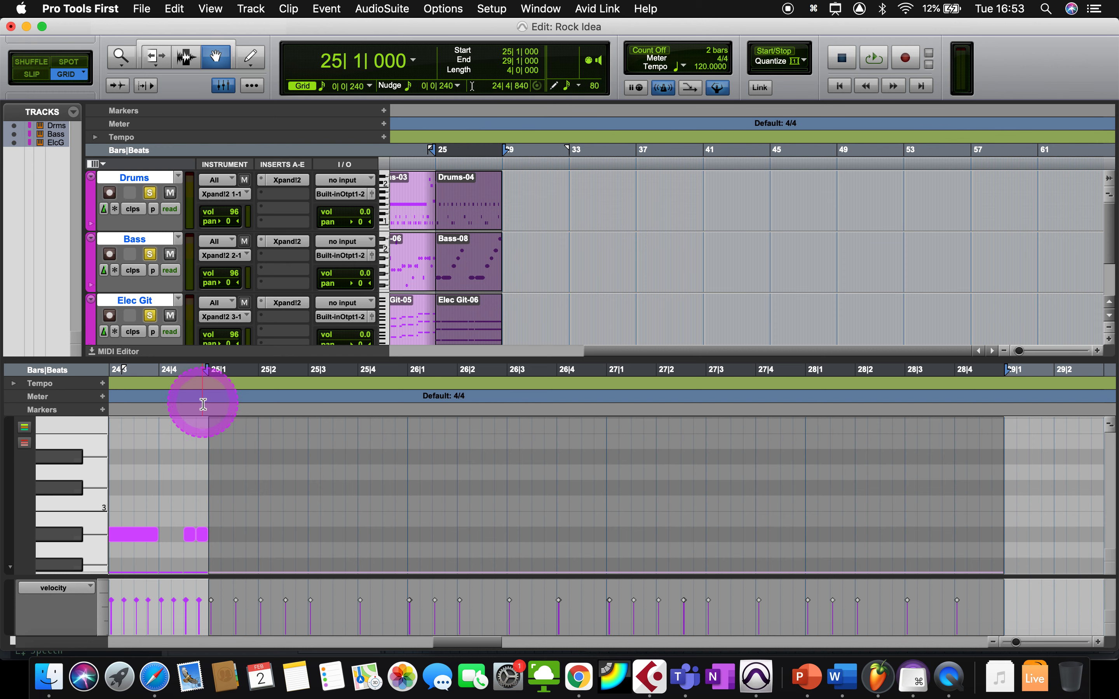
double_click(91, 213)
click(196, 408)
click(186, 426)
click(519, 430)
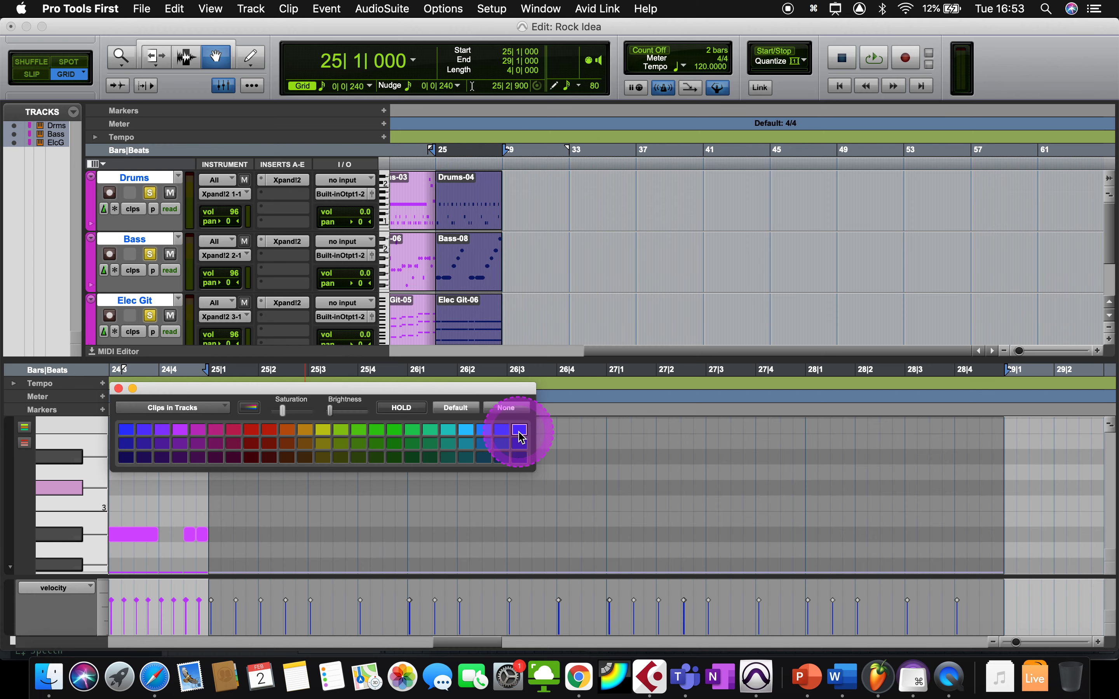
- Duplicate the blue drum, bass and guitar clips so that the copies run from 29|1 to 33|1
click(599, 257)
scroll(522, 231, left, 10)
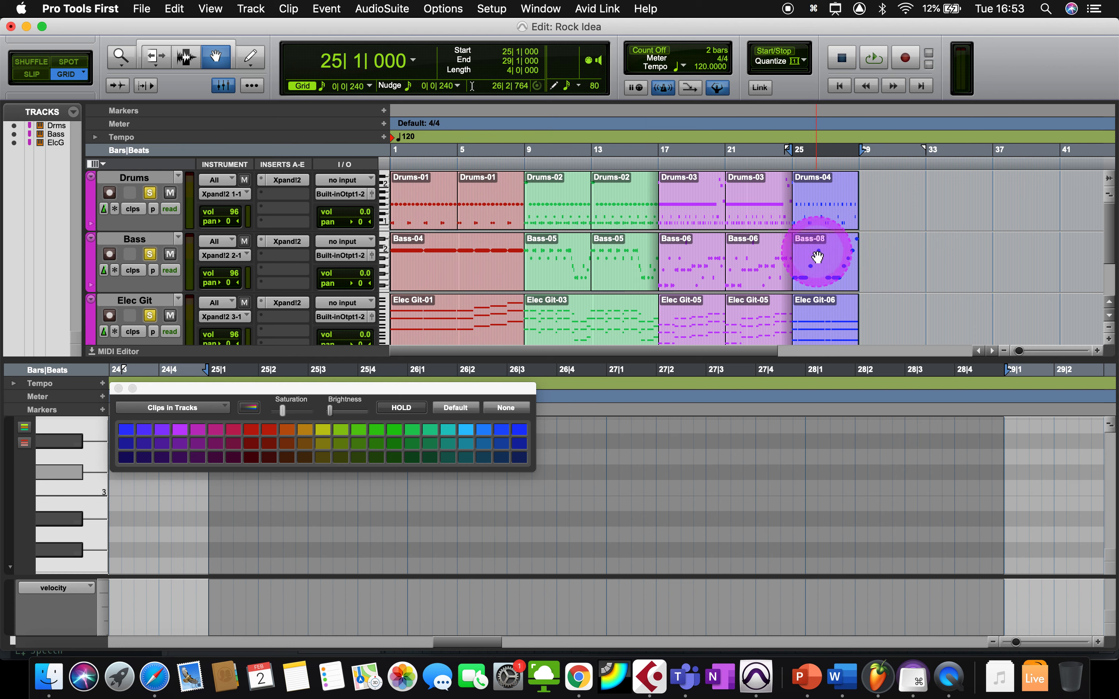
click(819, 215)
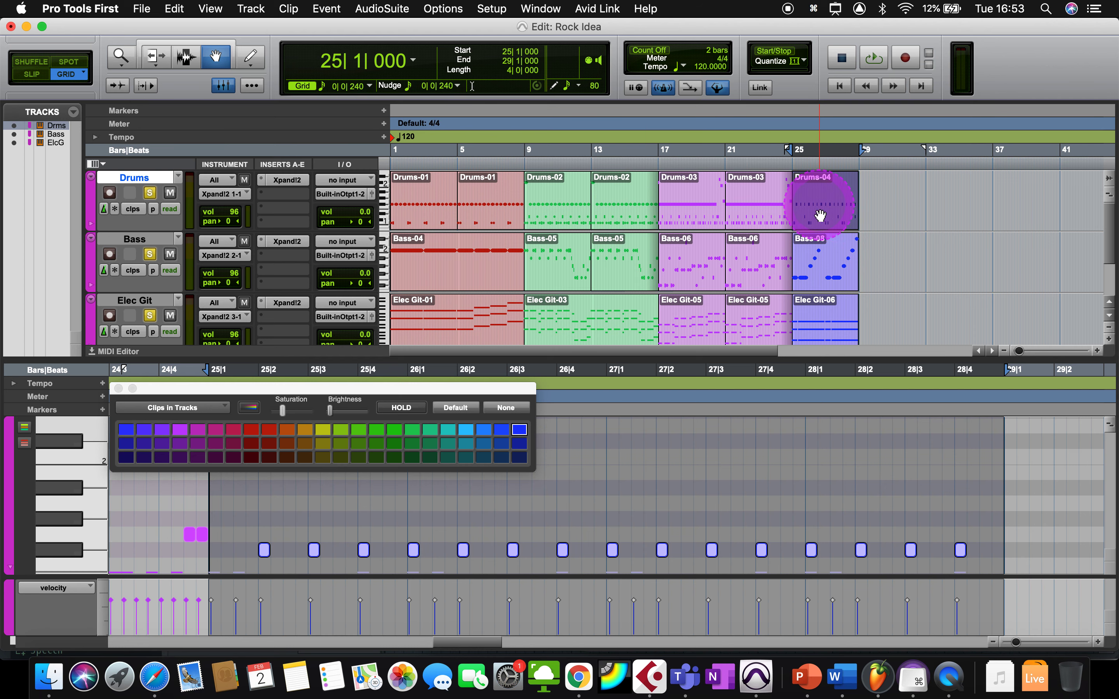
shift+click(825, 252)
shift+click(834, 315)
key(super+d)
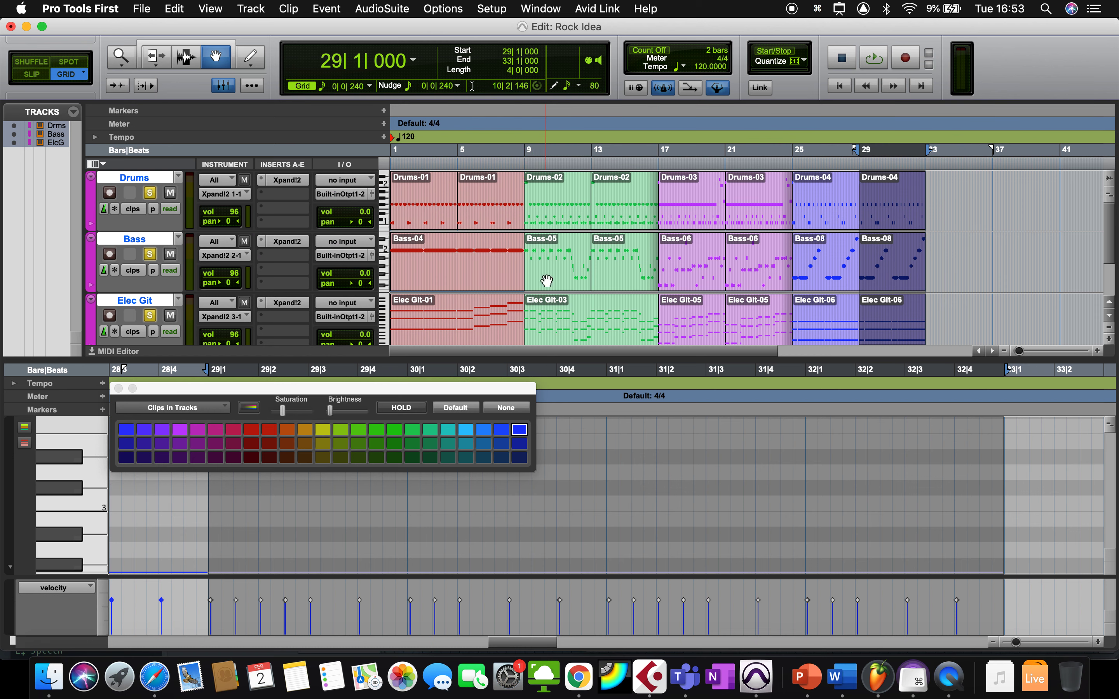
- Open the New Tracks dialog for adding a track to the session
scroll(268, 290, down, 3)
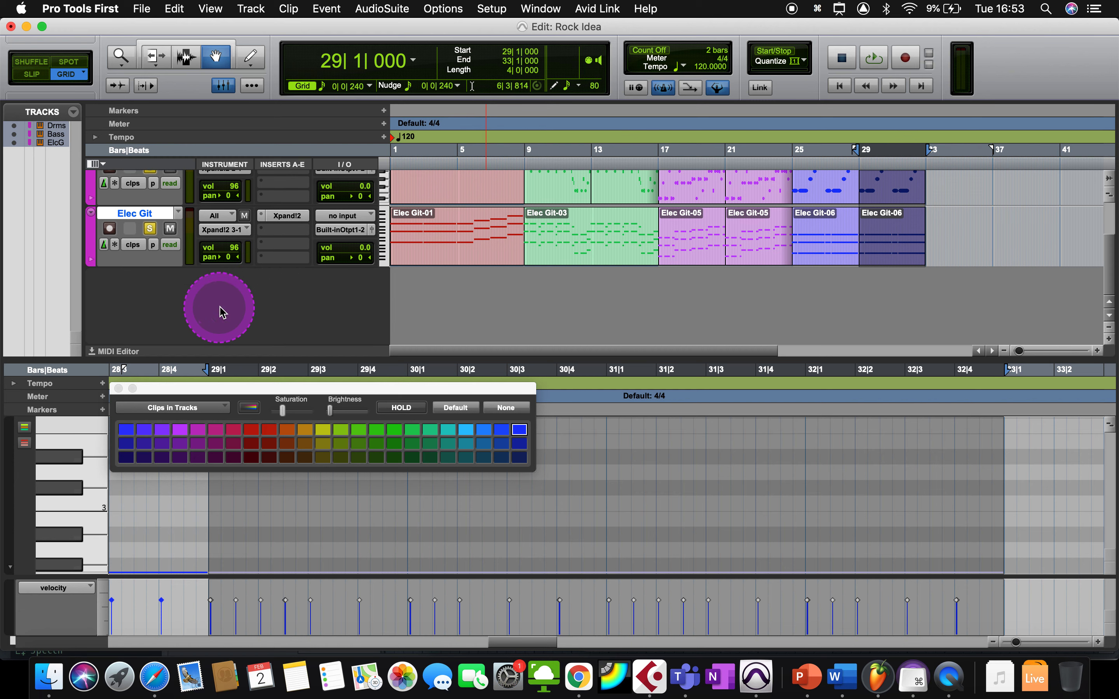
key(shift+super+n)
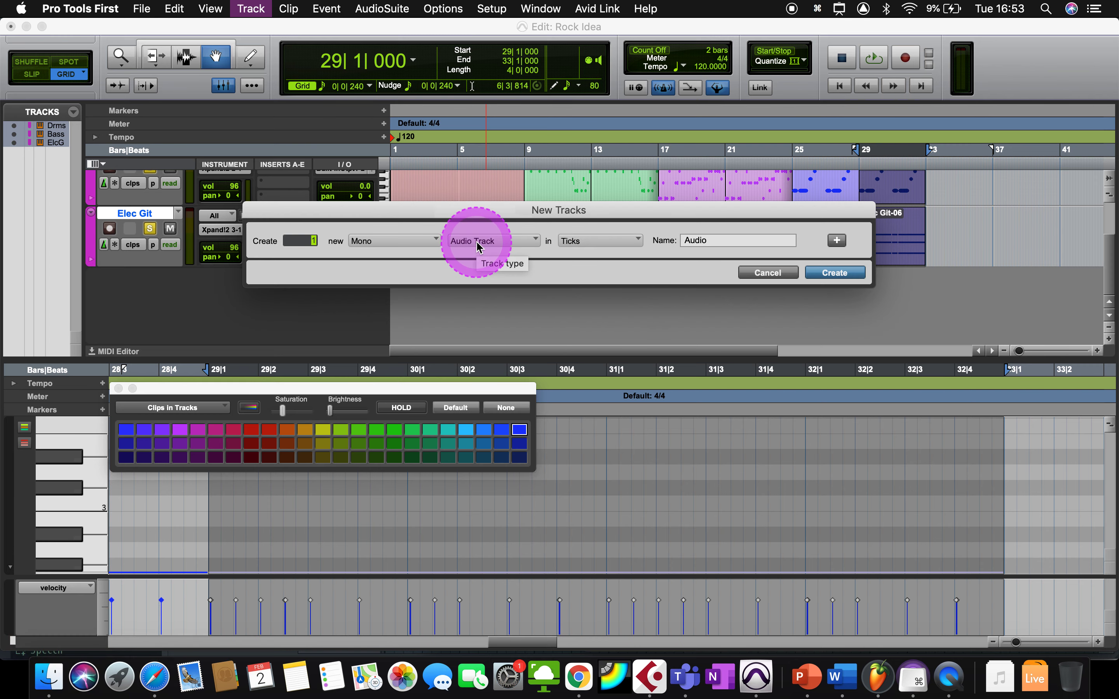
- Switch to Word and add the line "C D Eb F G Ab Bb C = Guitar Solo / Riff" below the minor pentatonic scale, selecting it
key(super+Tab)
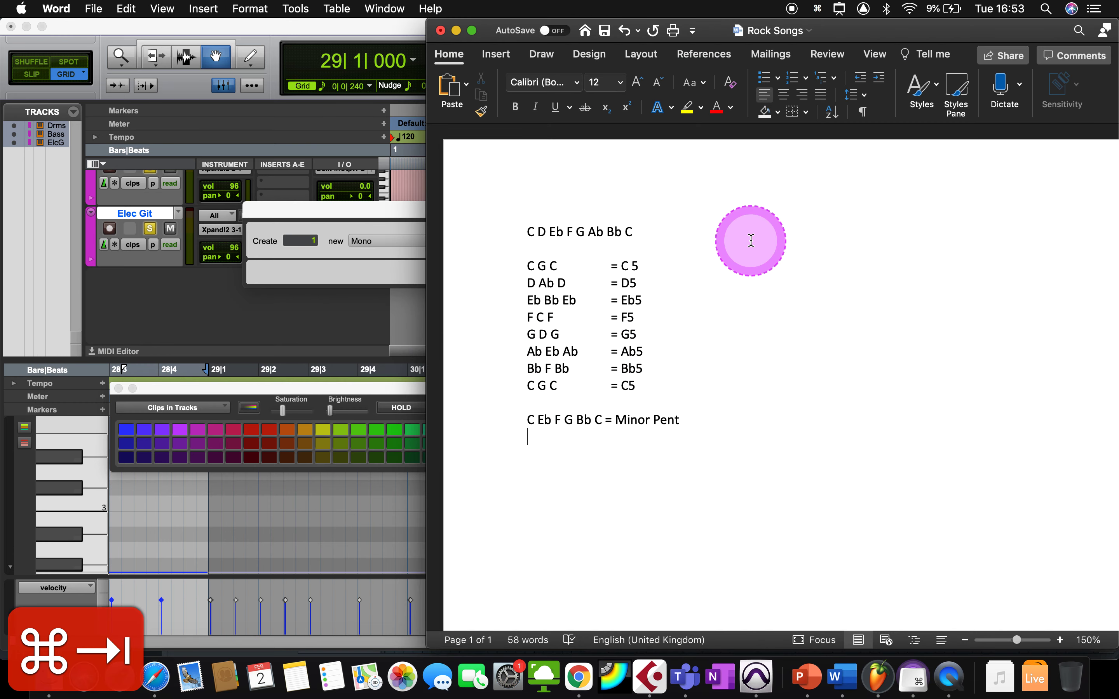
key(Return)
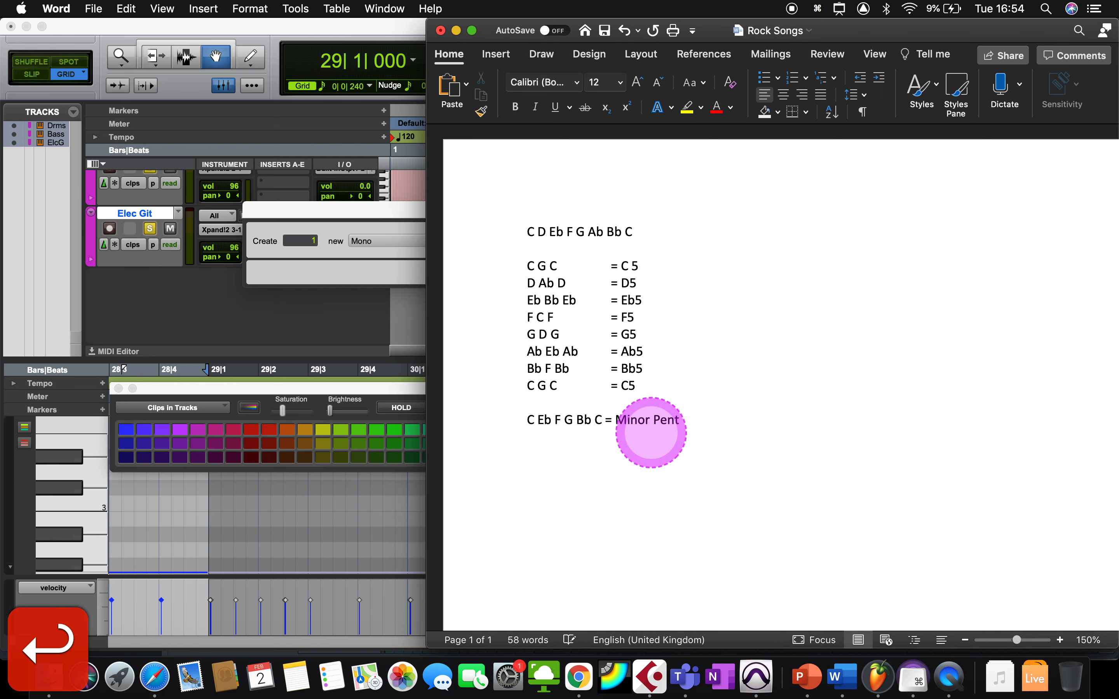
text(C D Eb )
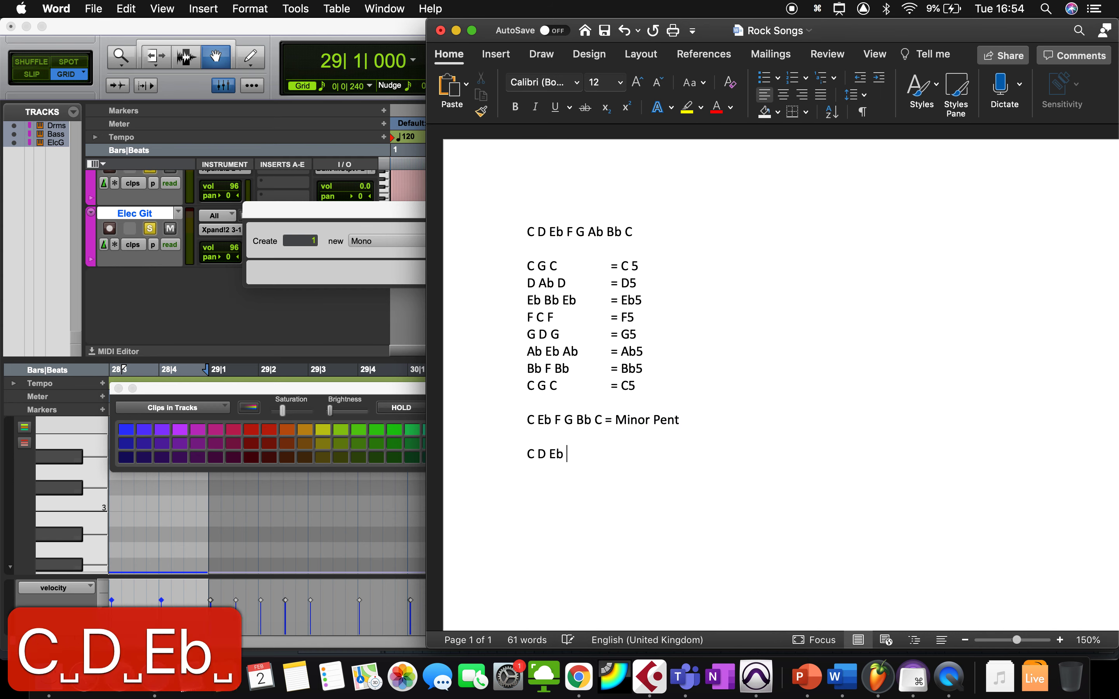
text(F G Ab Bb C = Guitar )
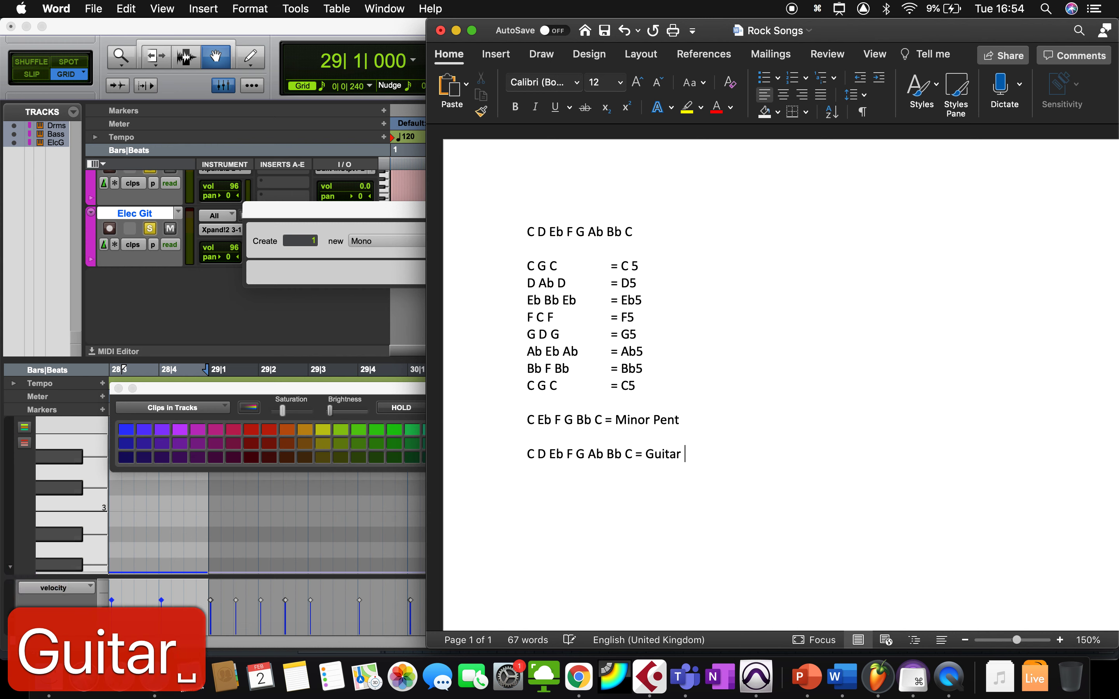
text(Solo / Riff)
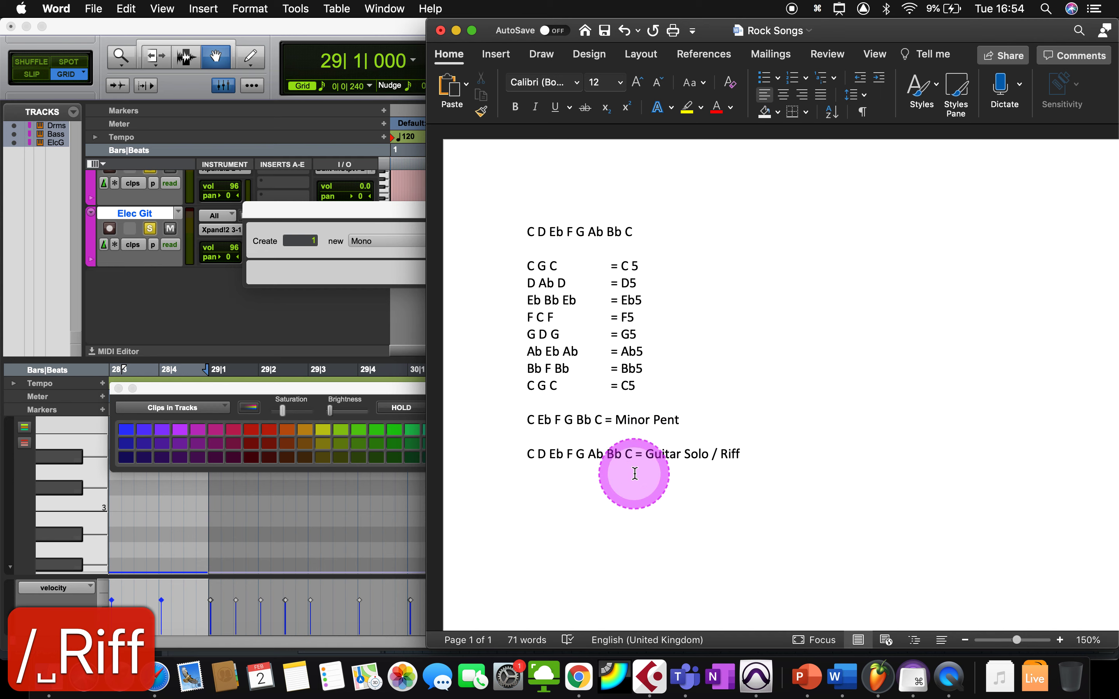
drag(534, 458, 762, 458)
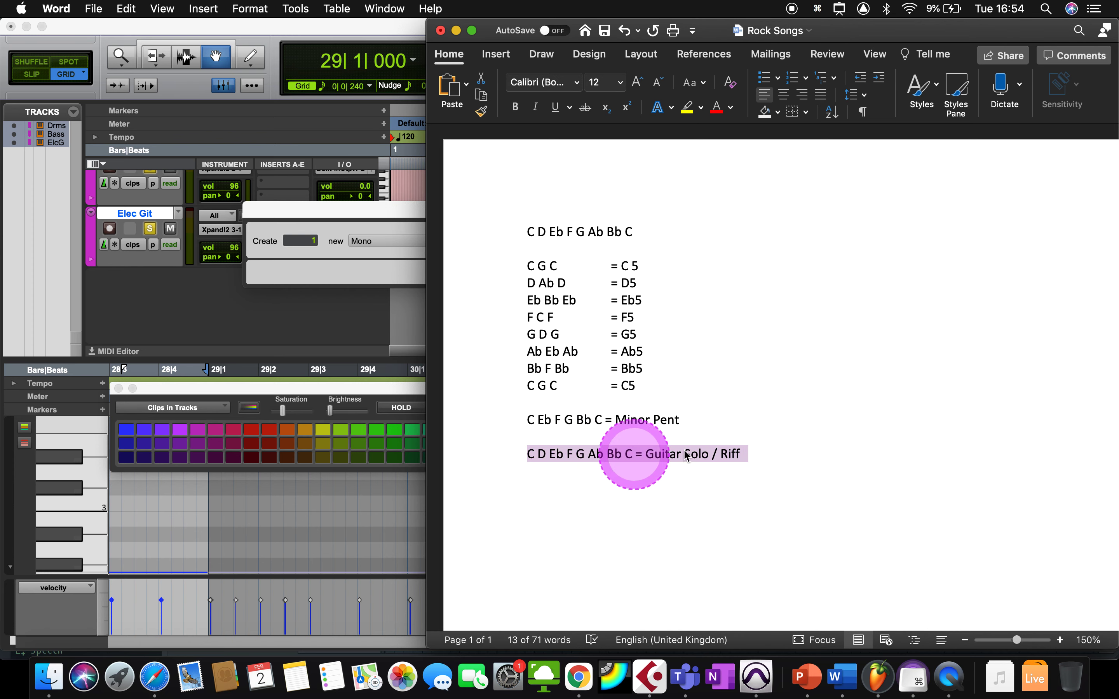
- Return to Pro Tools First and create one new mono instrument track in ticks
key(super+Tab)
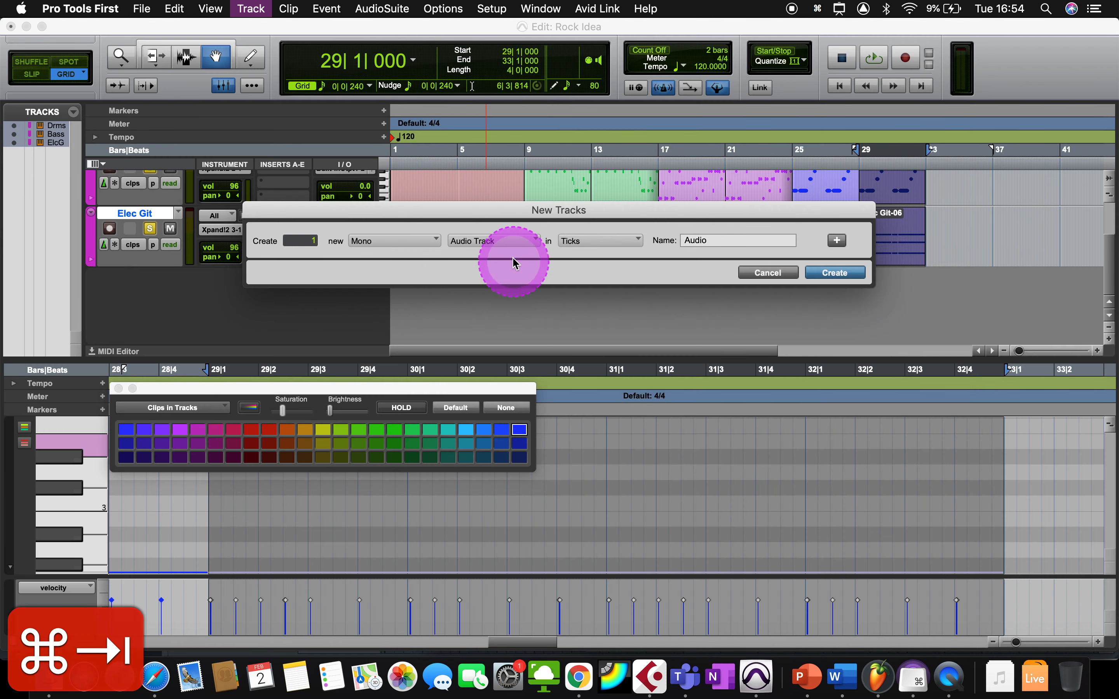
click(511, 240)
click(531, 301)
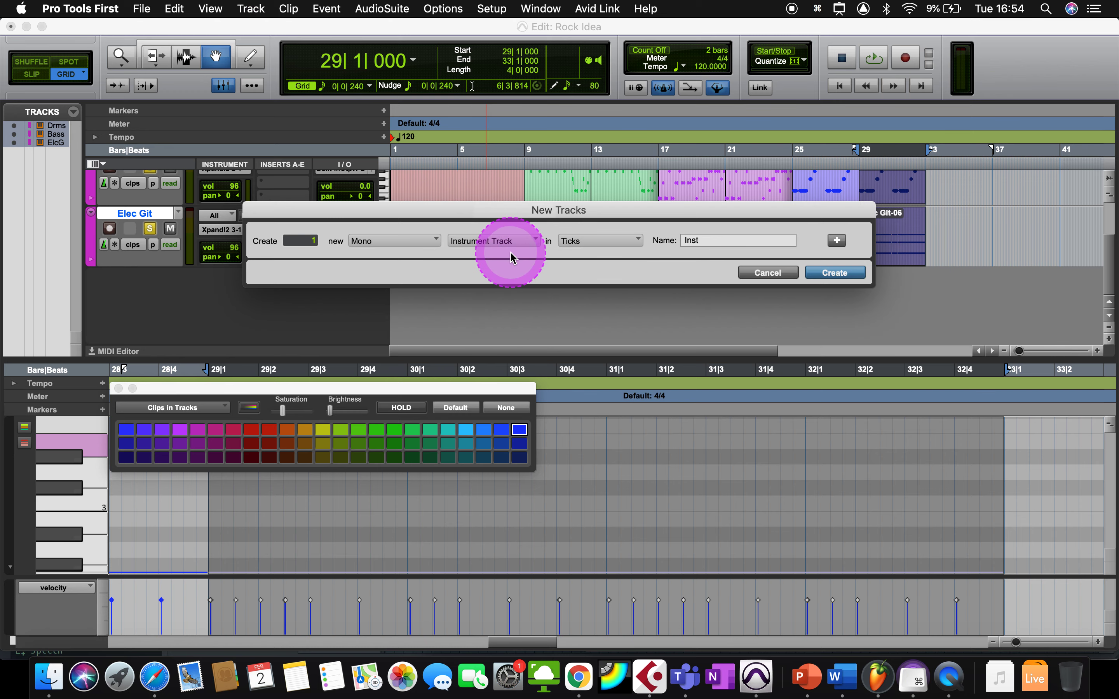
click(837, 278)
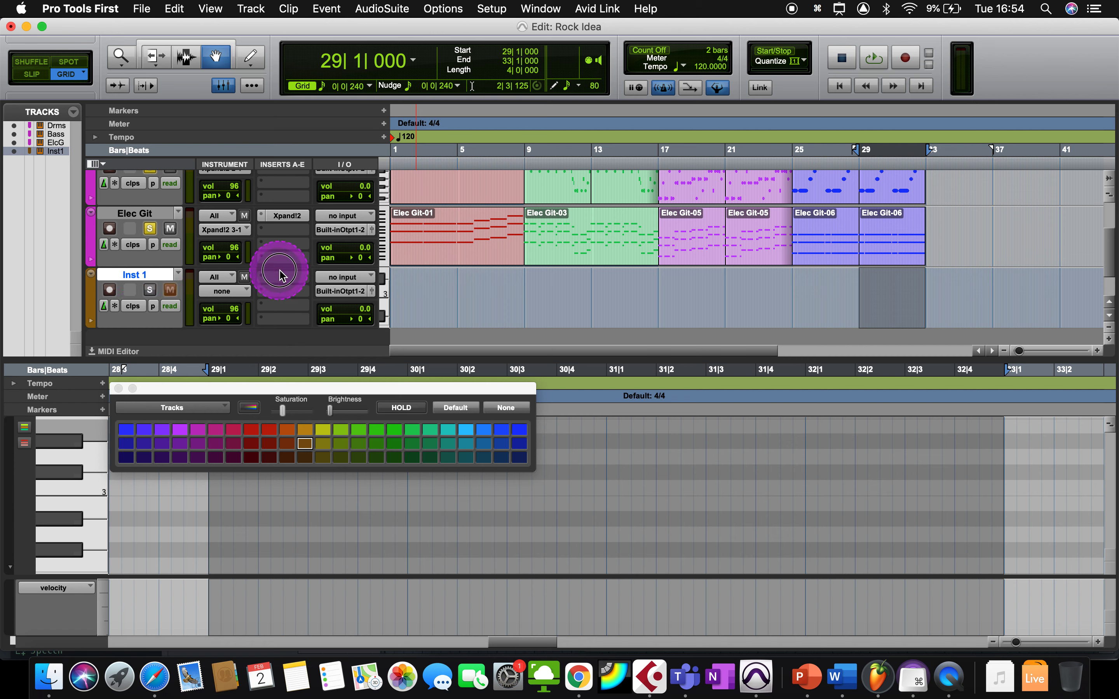
- Insert the mono Xpand!2 instrument plug-in in the new instrument track's first insert slot
click(282, 279)
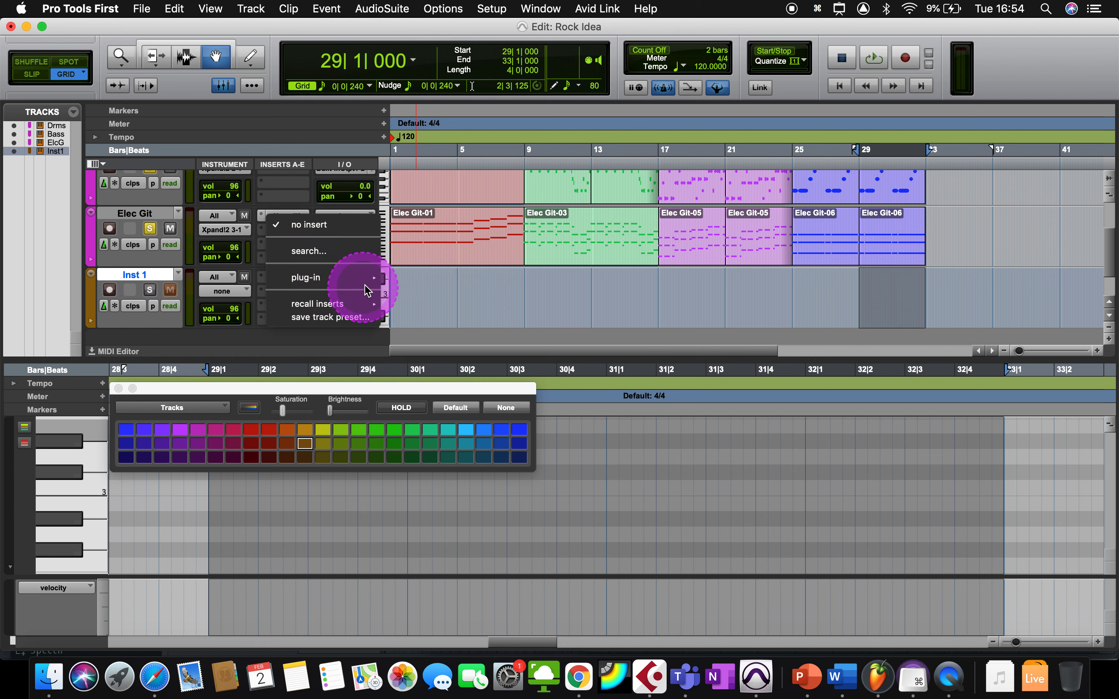
mouse_move(368, 288)
mouse_move(444, 348)
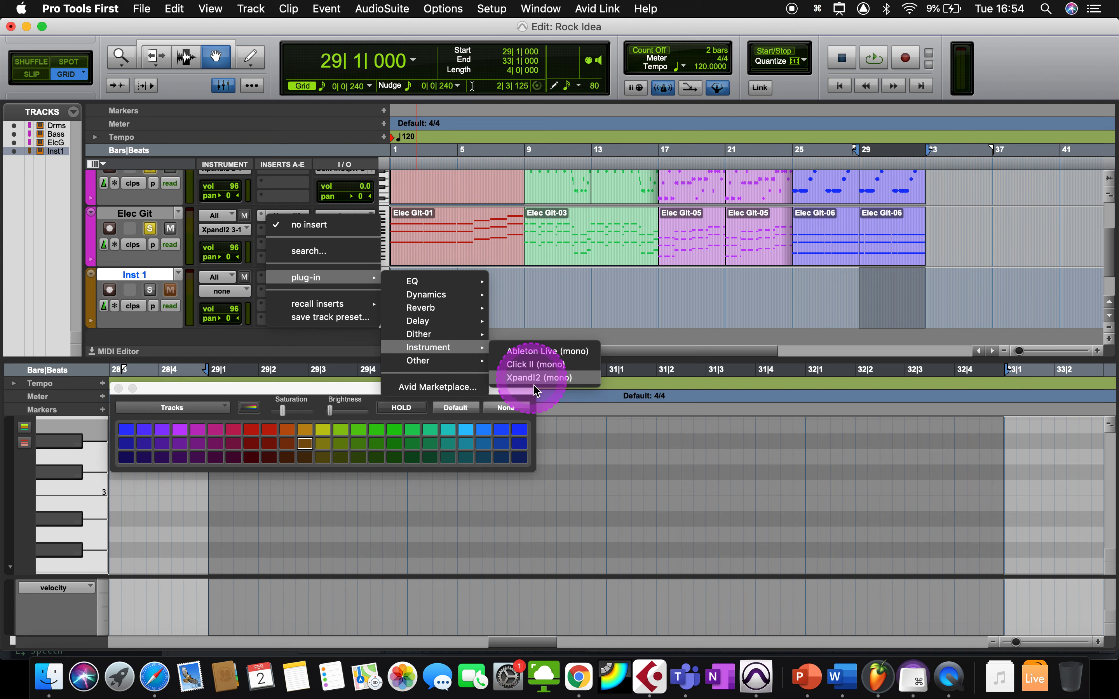
click(536, 379)
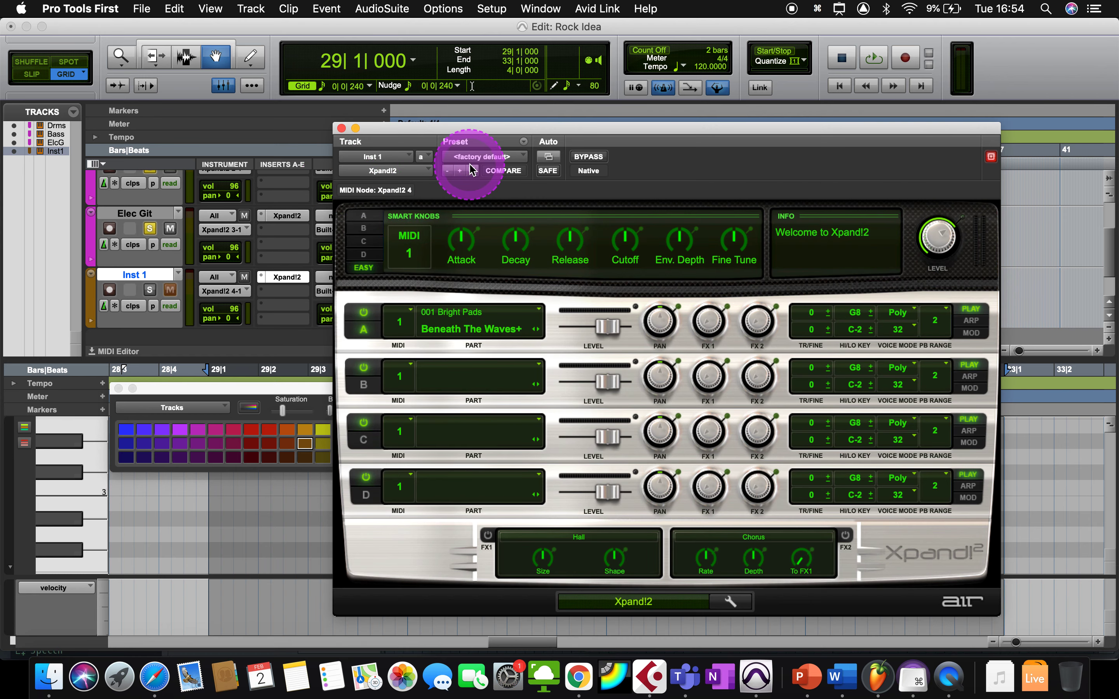
- Load the guitar preset 34 Dirty Lead 1 in Xpand!2 and close the plug-in window
click(493, 161)
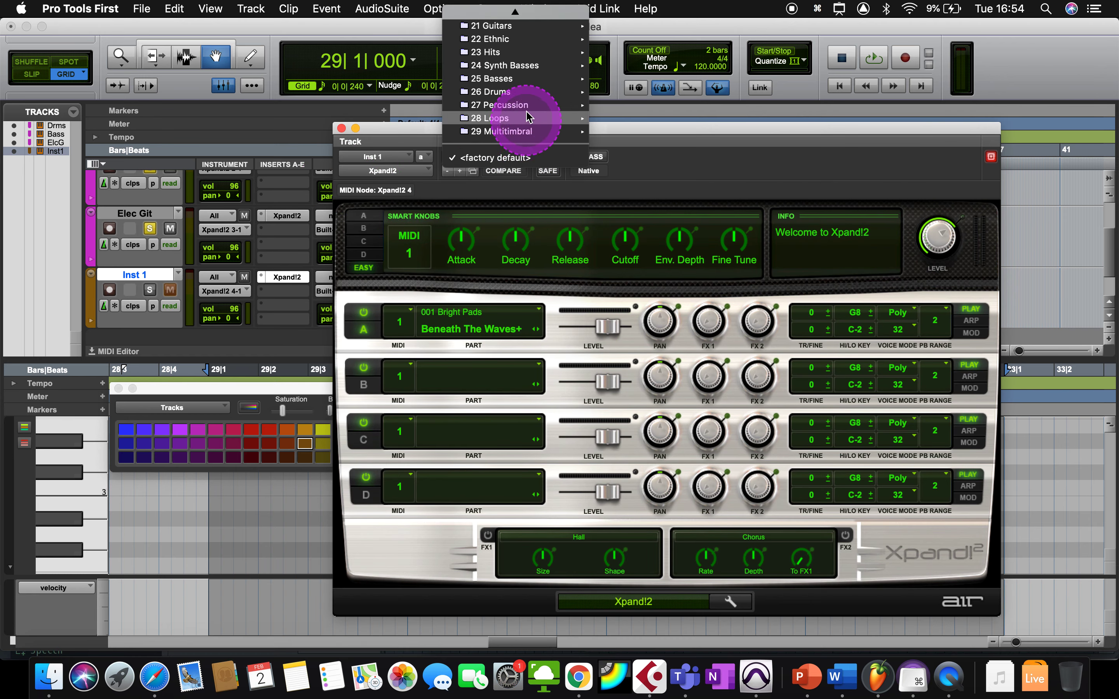
scroll(527, 115, up, 3)
mouse_move(524, 187)
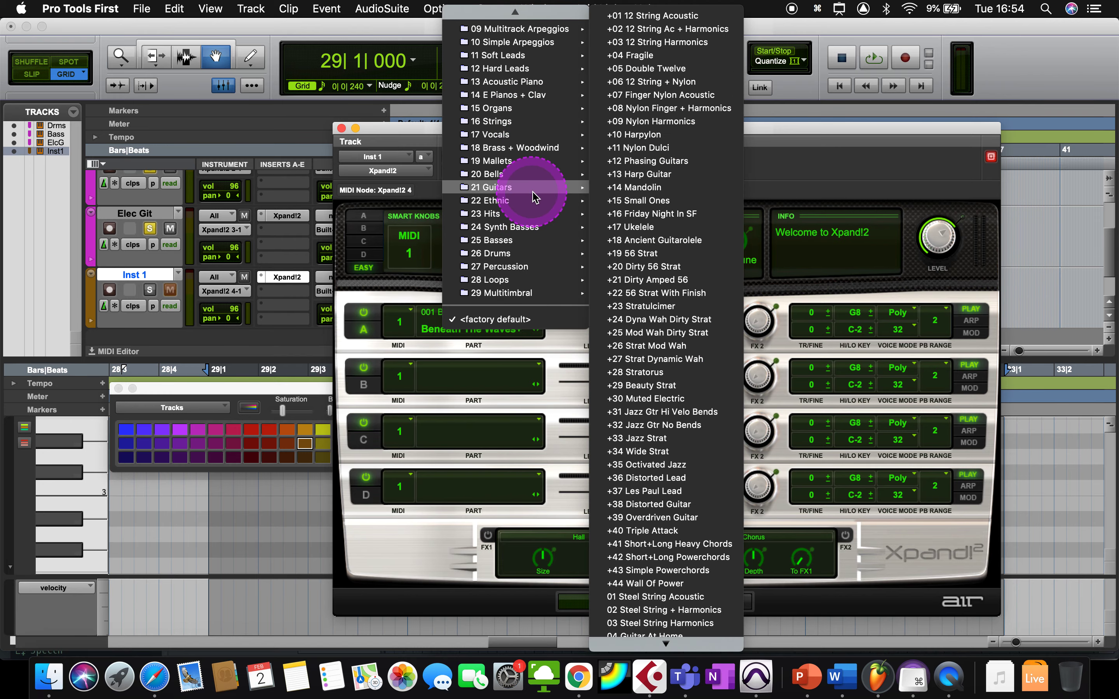
scroll(721, 352, down, 10)
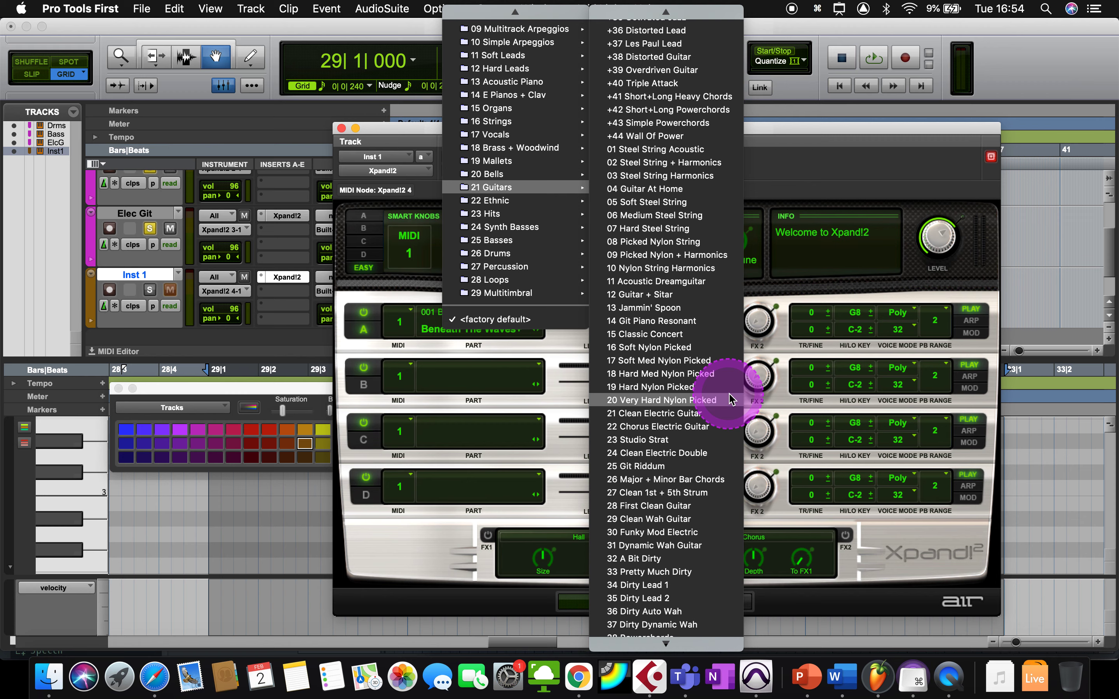
scroll(729, 400, down, 2)
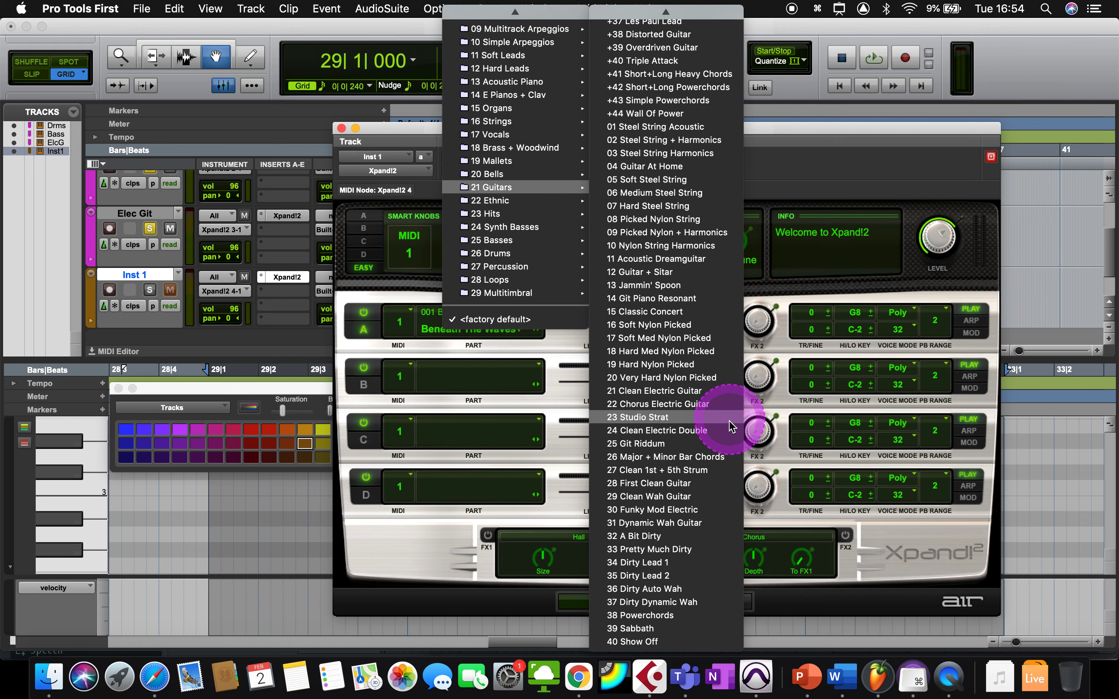
click(706, 562)
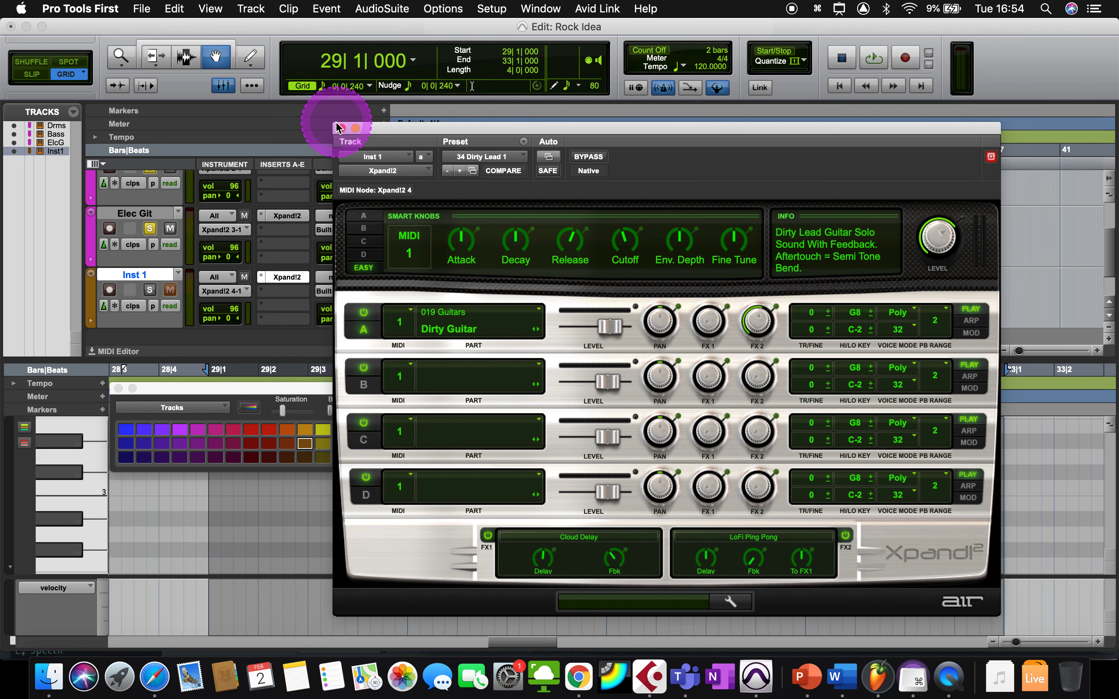
click(341, 128)
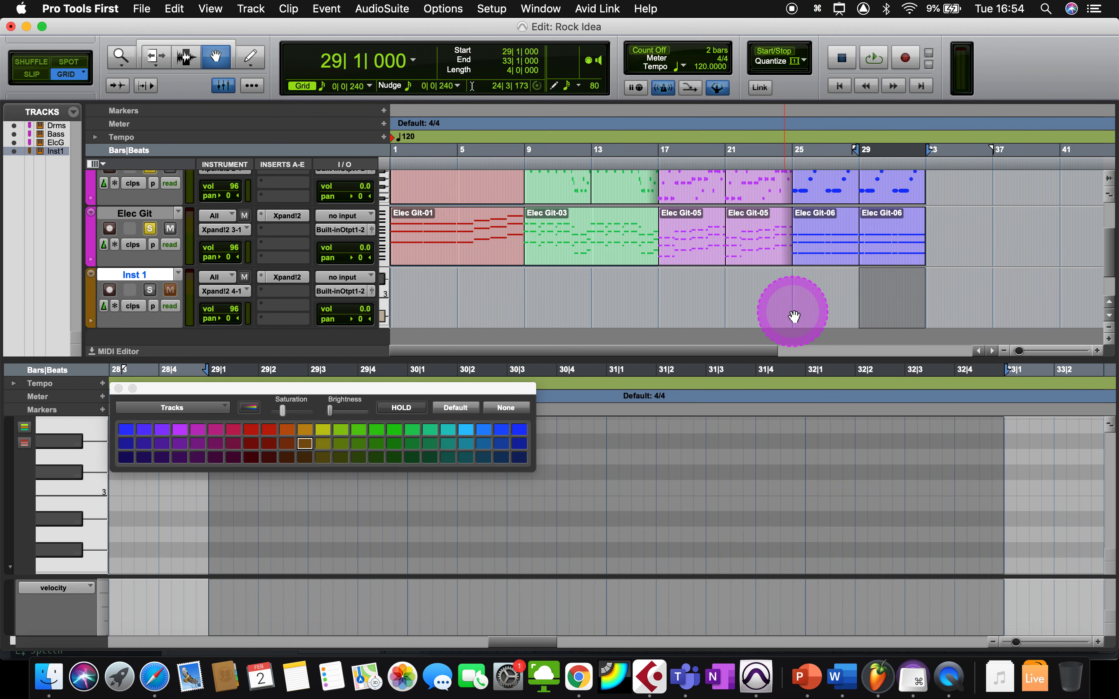
- Pencil a C3 note of length 1|1|480 on the new instrument track and move its start to 17|1|000
click(822, 292)
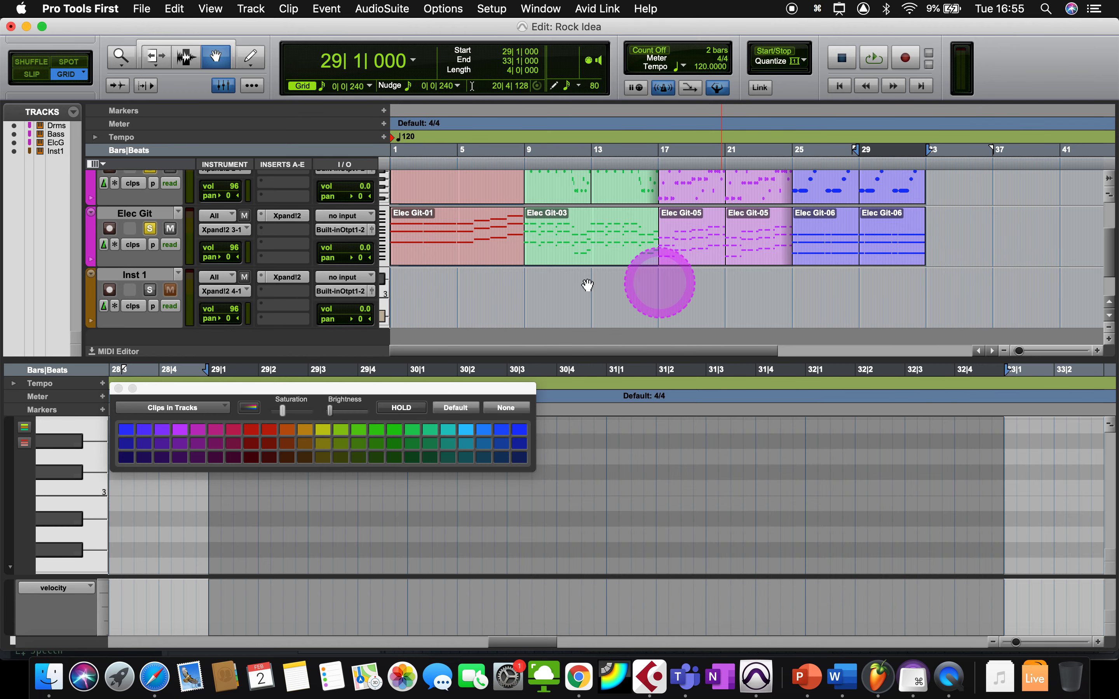
click(250, 56)
click(718, 308)
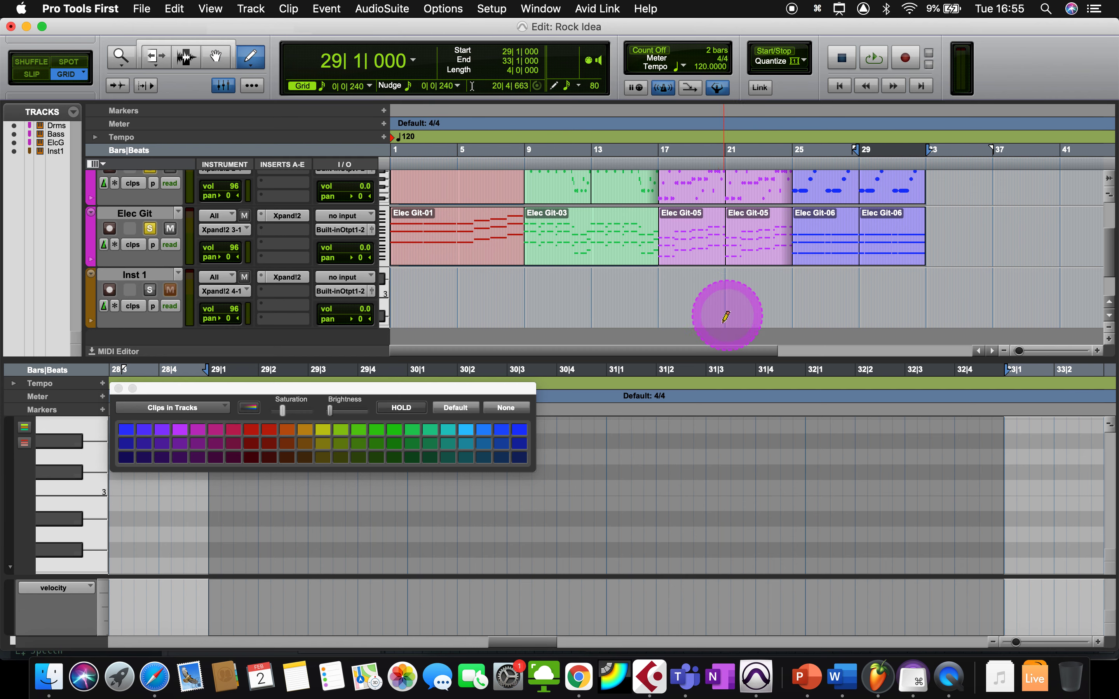
click(661, 299)
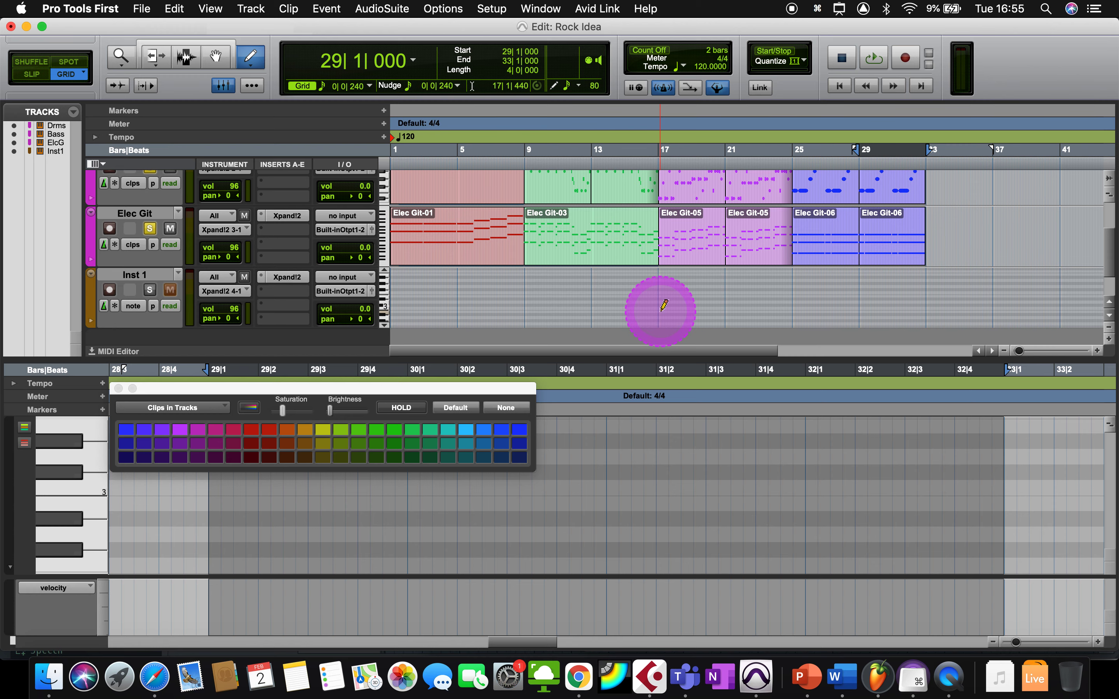
drag(660, 308, 682, 309)
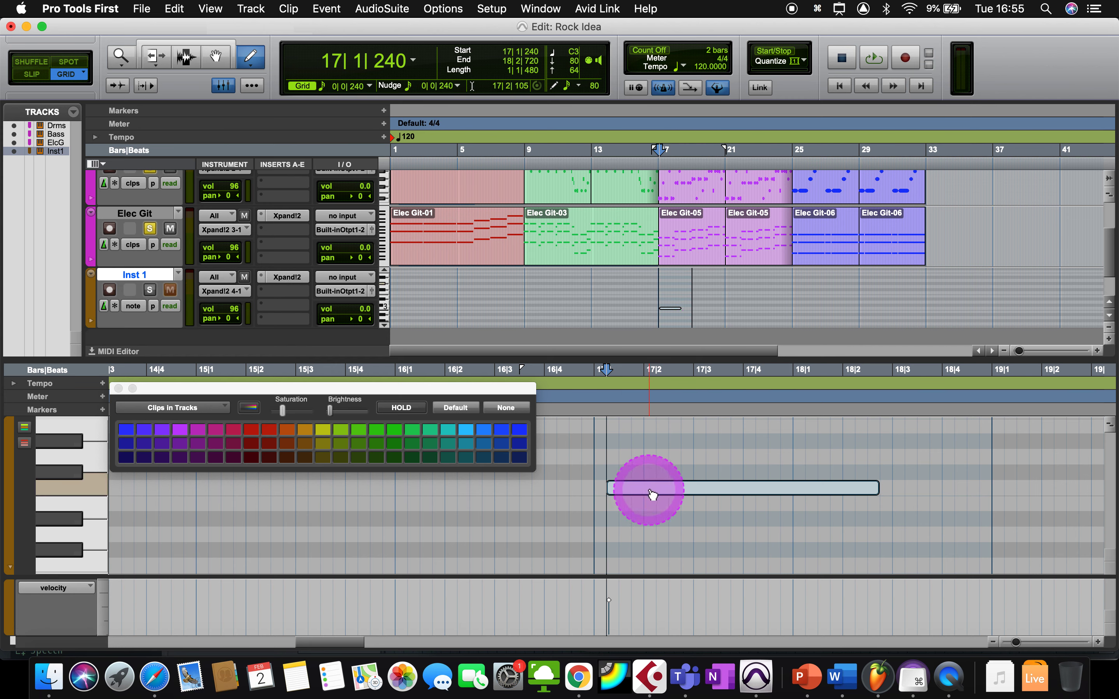
drag(649, 492, 633, 495)
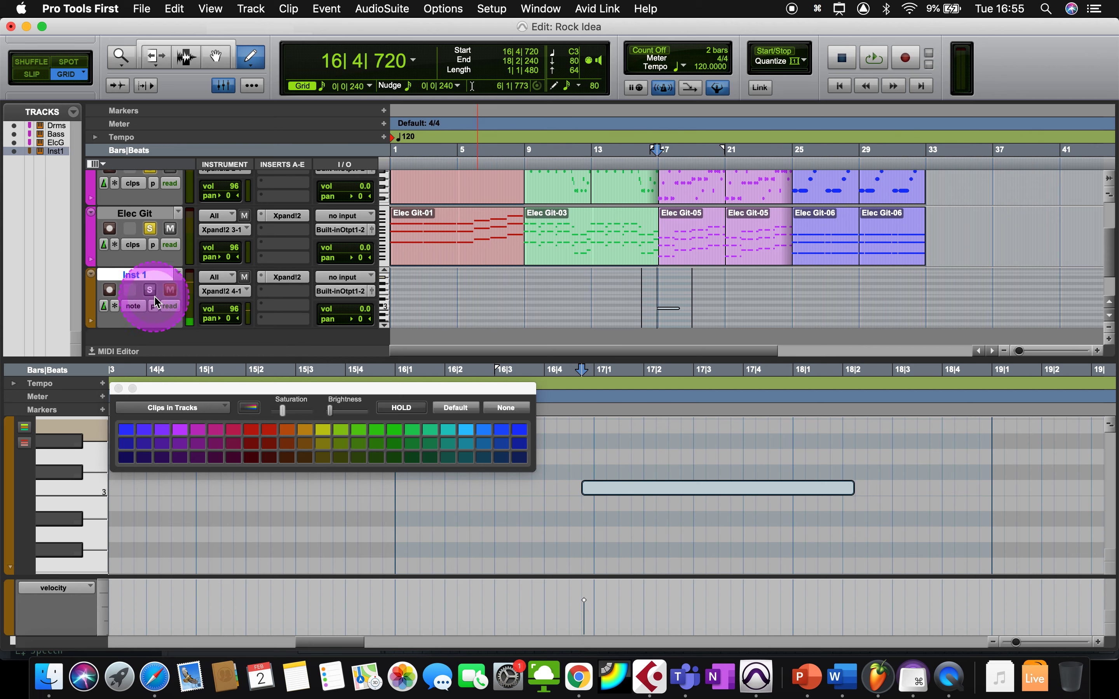
drag(629, 493, 649, 491)
- Play the soloed new track from 17|1|000 with the others and shorten its C3 note to end at 17|2|000
key(space)
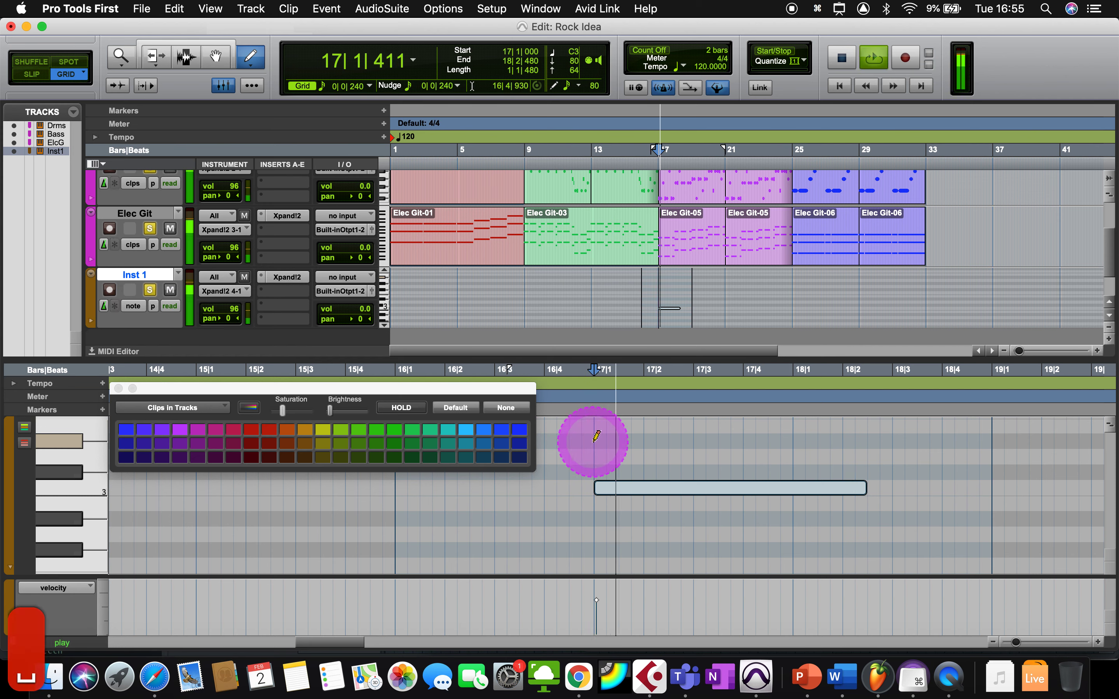
key(space)
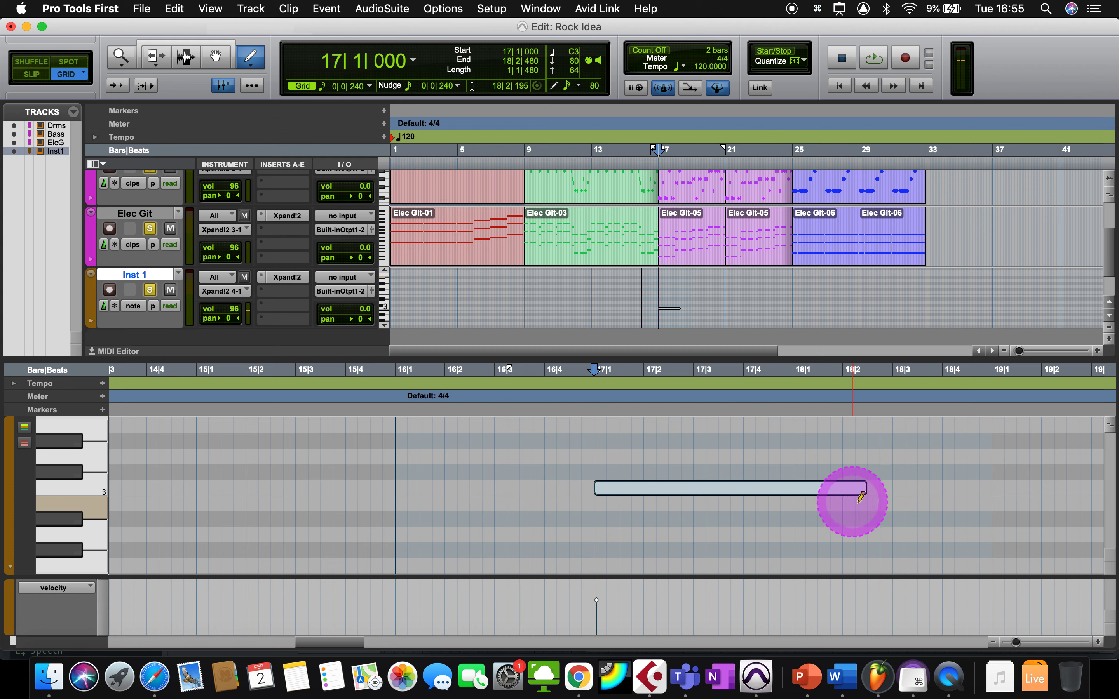
drag(841, 489, 638, 497)
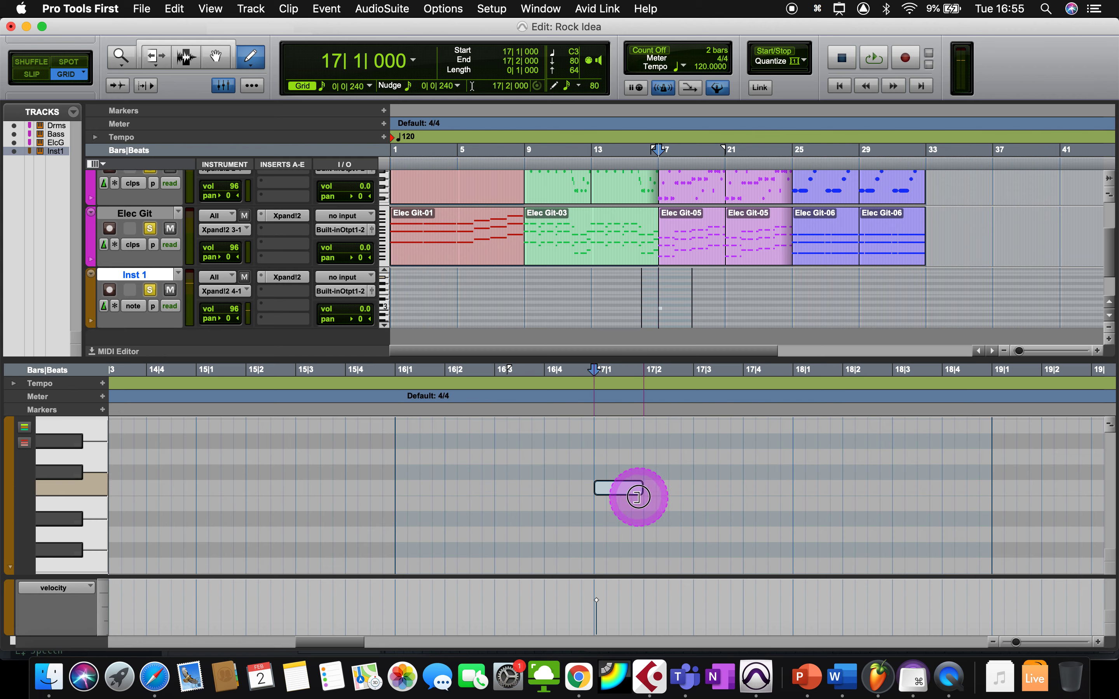
scroll(637, 486, up, 2)
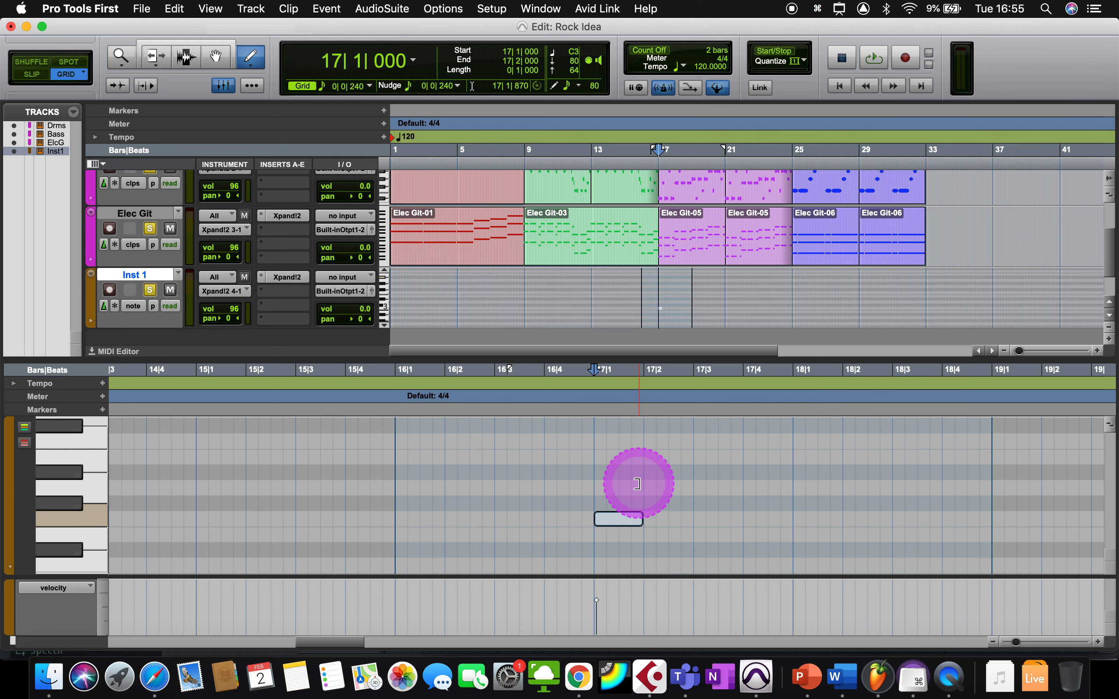
scroll(637, 483, up, 1)
click(618, 536)
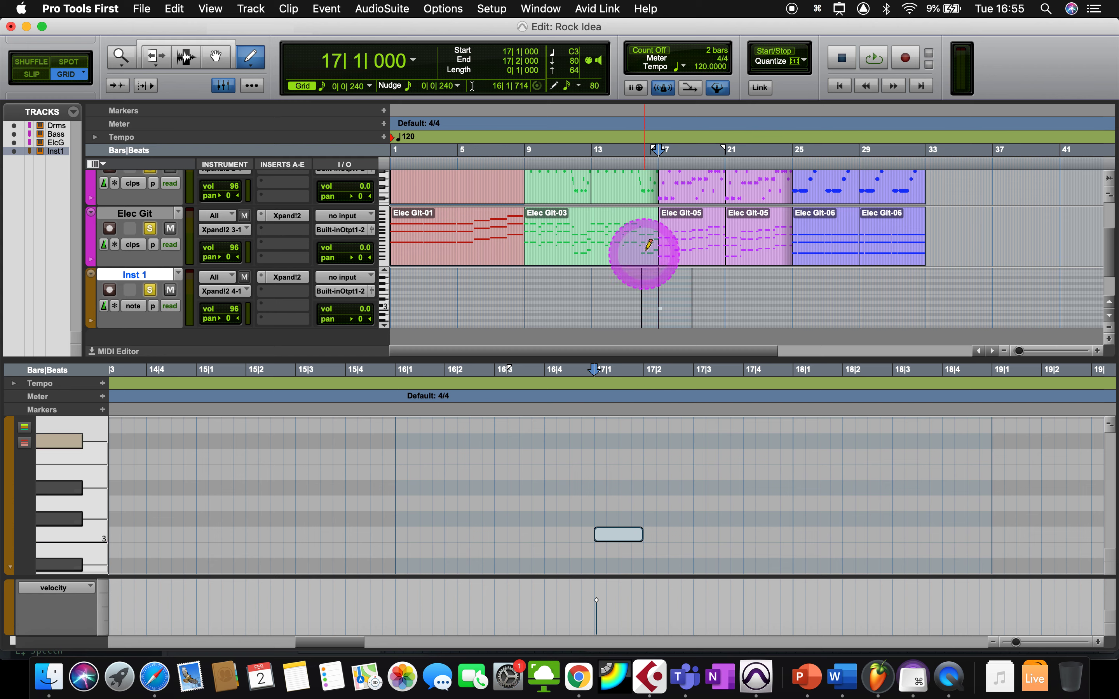
- Examine the notes of the first purple Elec Git clip at bar 17, then go back to the new instrument track's note
scroll(668, 228, up, 3)
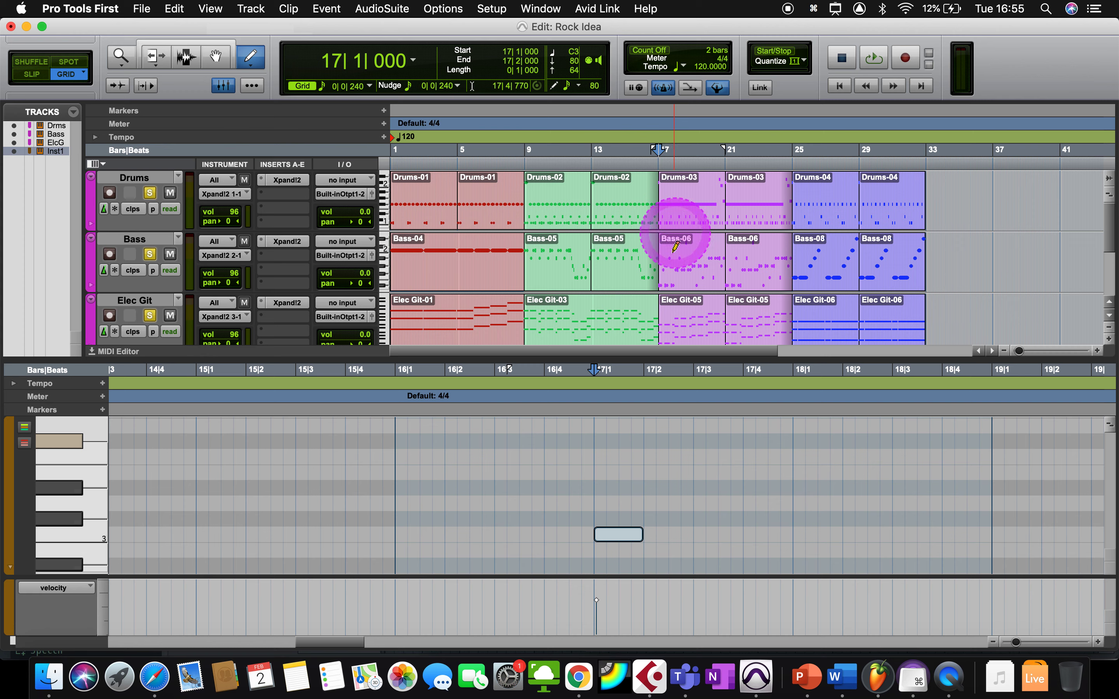
click(215, 56)
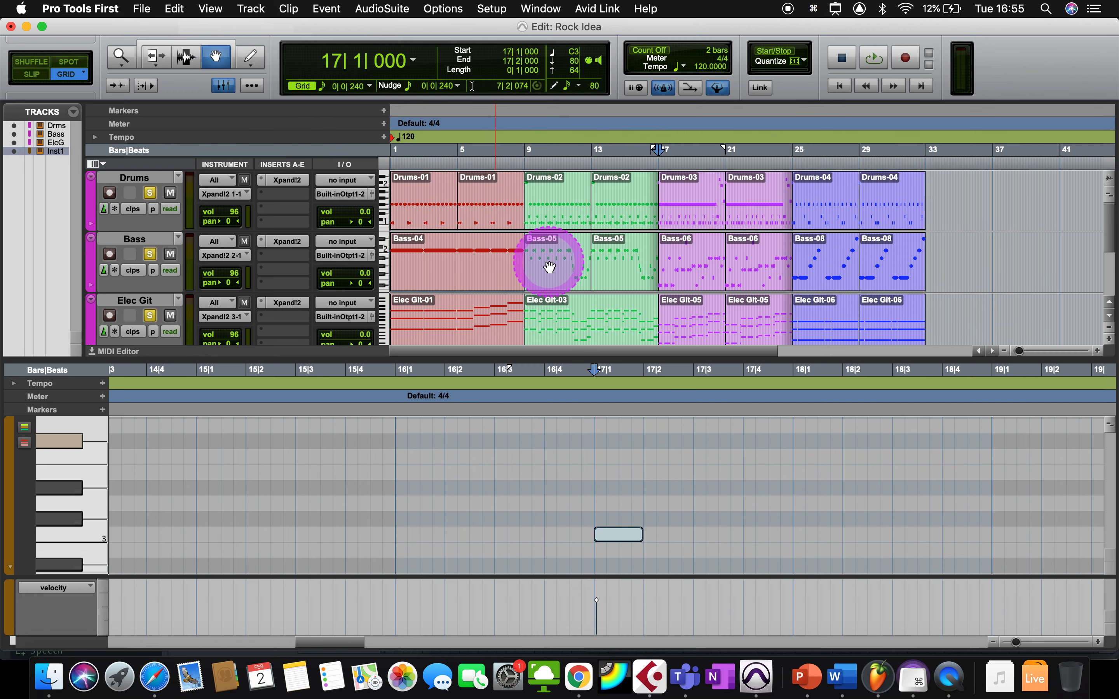
click(686, 326)
scroll(638, 469, down, 5)
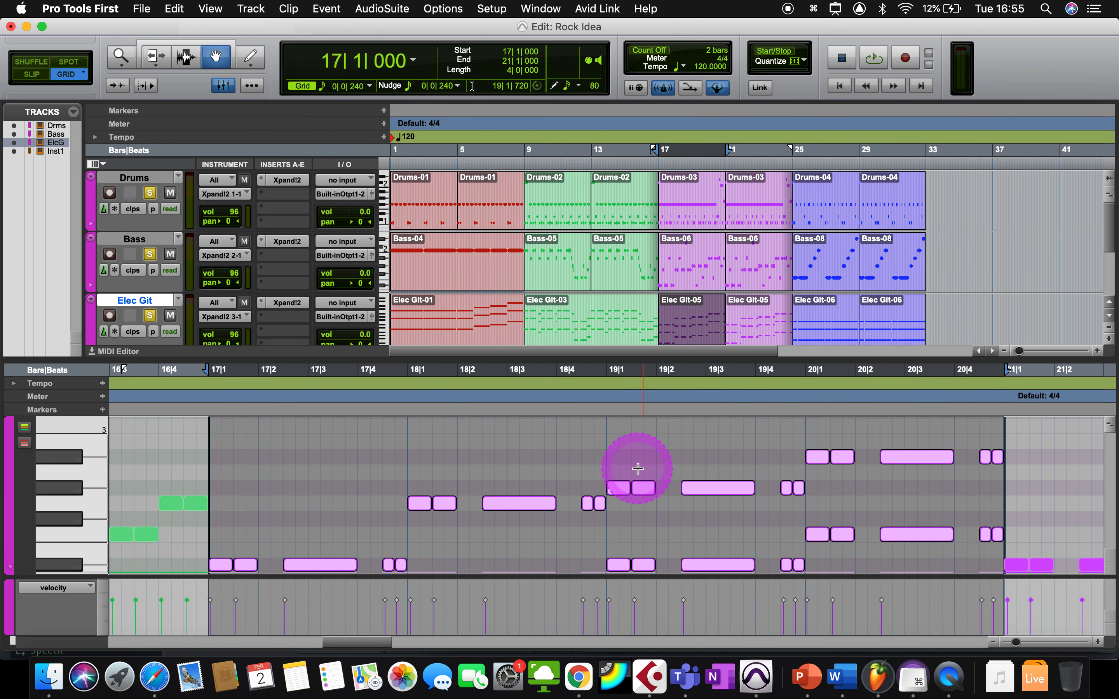
scroll(637, 468, down, 5)
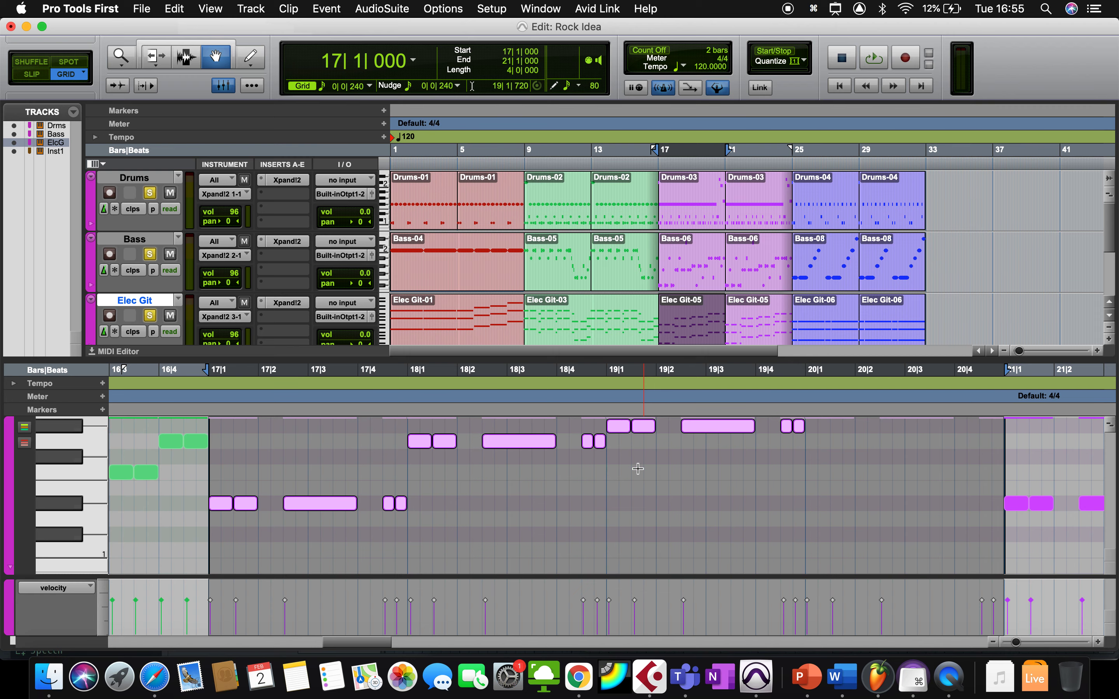
click(695, 319)
scroll(693, 323, down, 3)
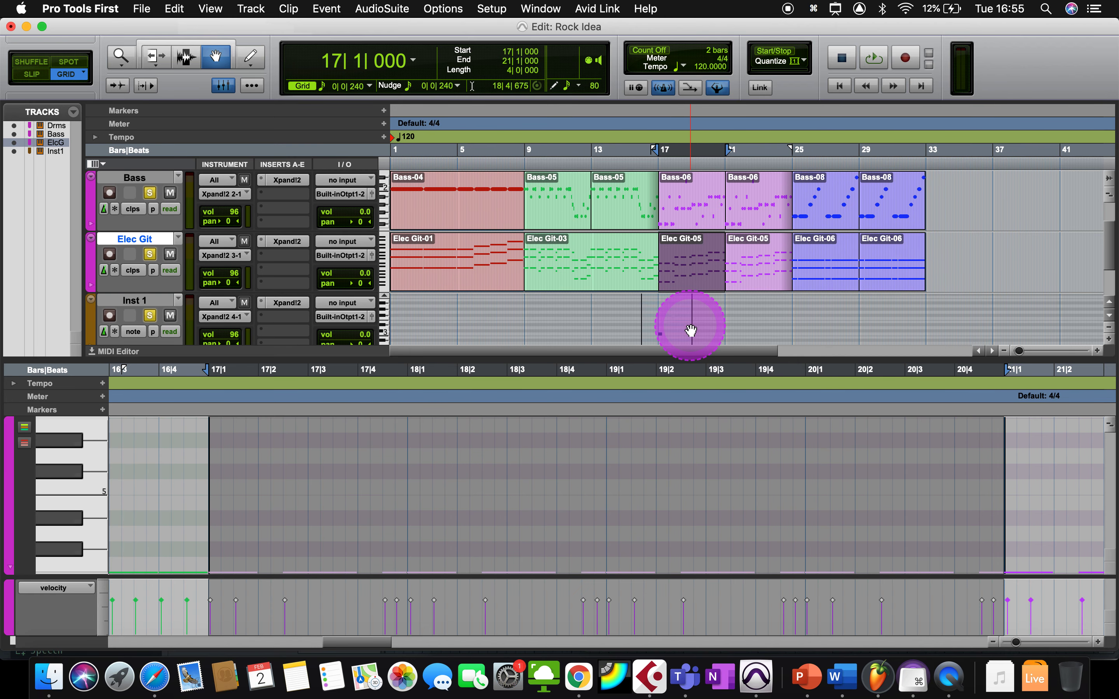
click(686, 301)
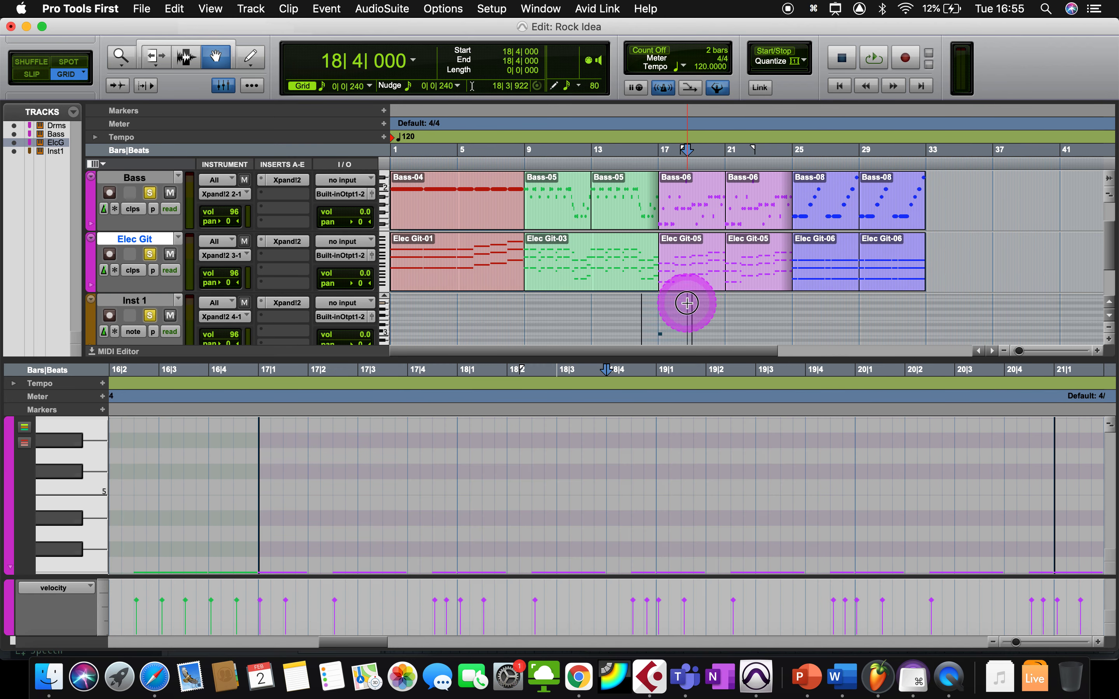
click(662, 308)
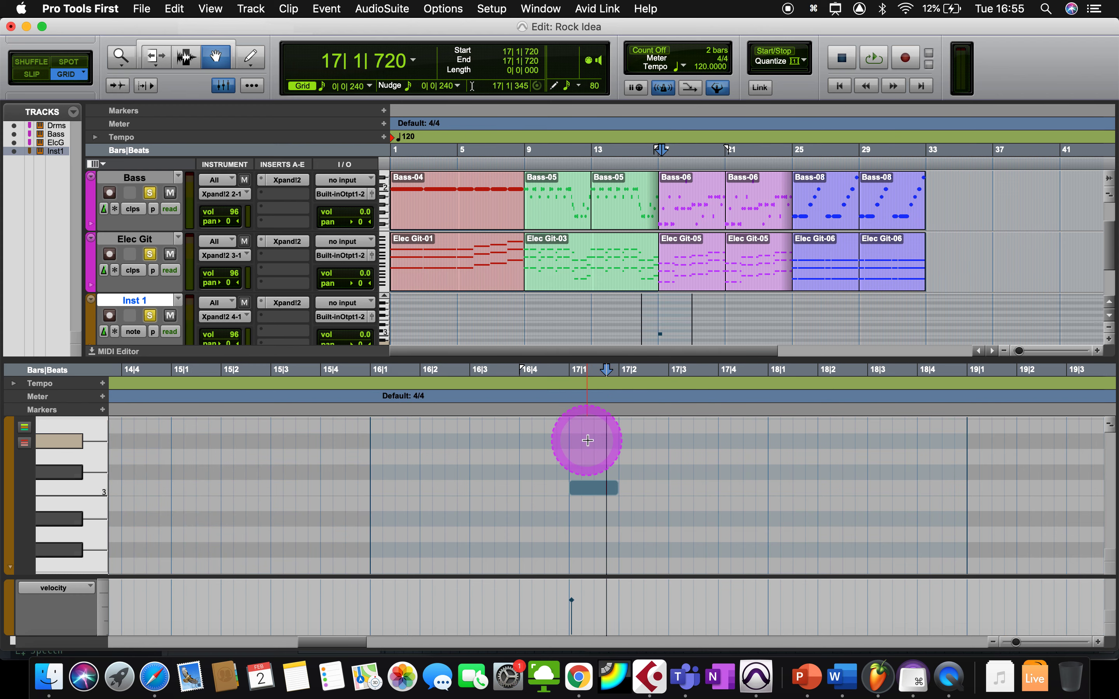
- Move the note at 17|1|000 on the new instrument track up from C3 to G3
click(593, 488)
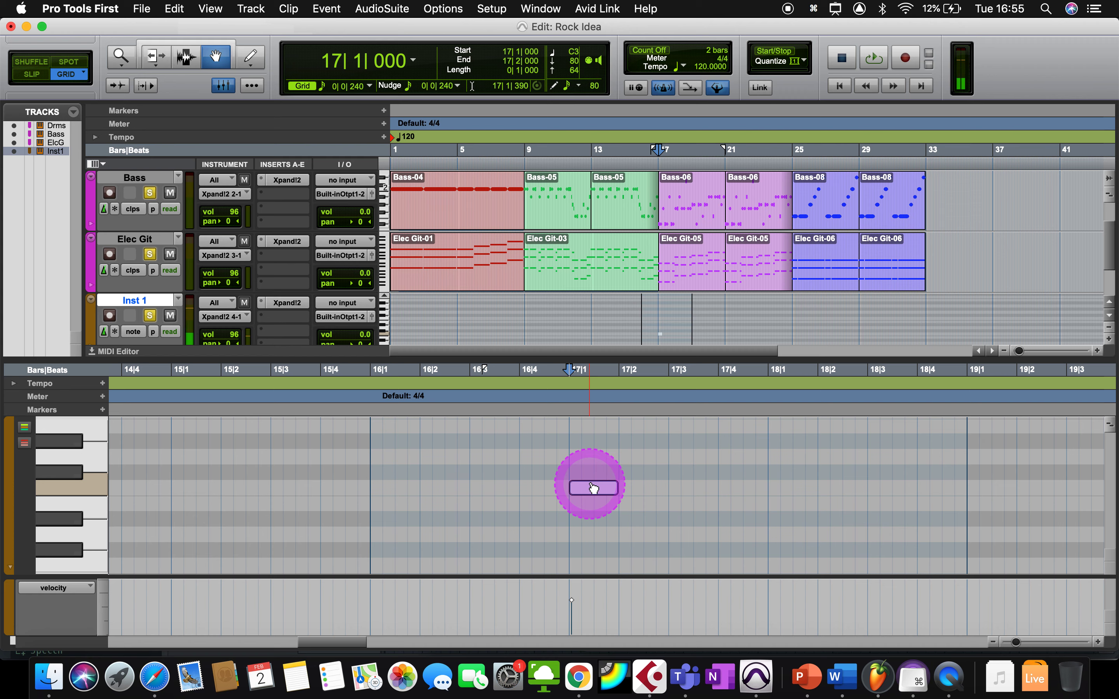
scroll(593, 488, up, 1)
click(593, 503)
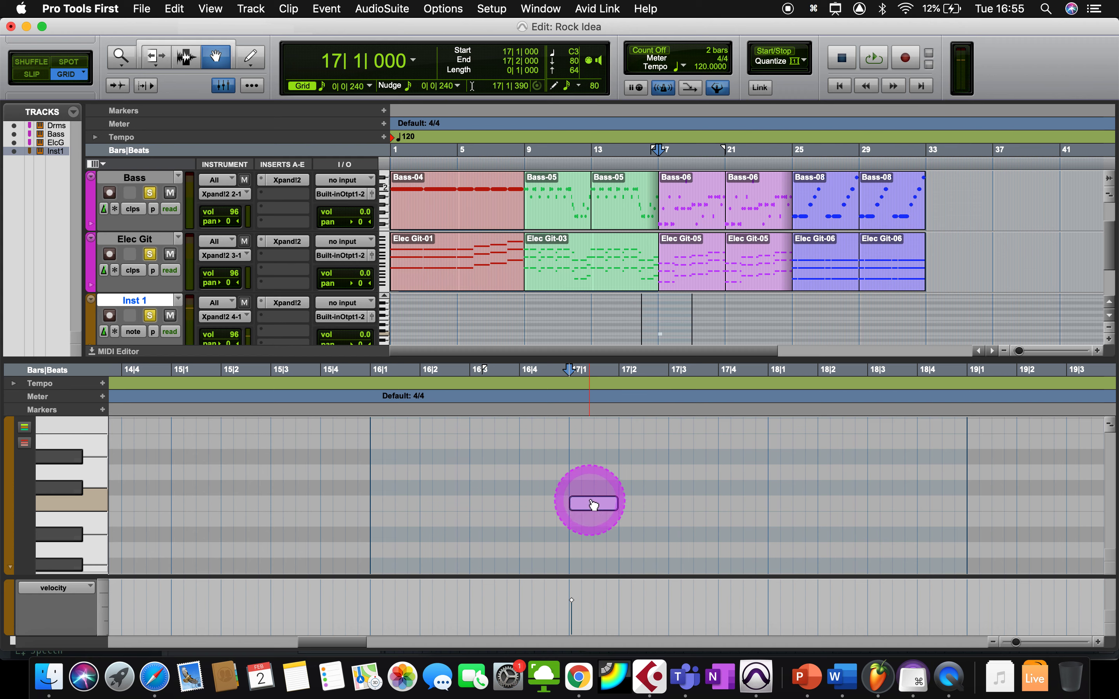
drag(593, 505, 590, 435)
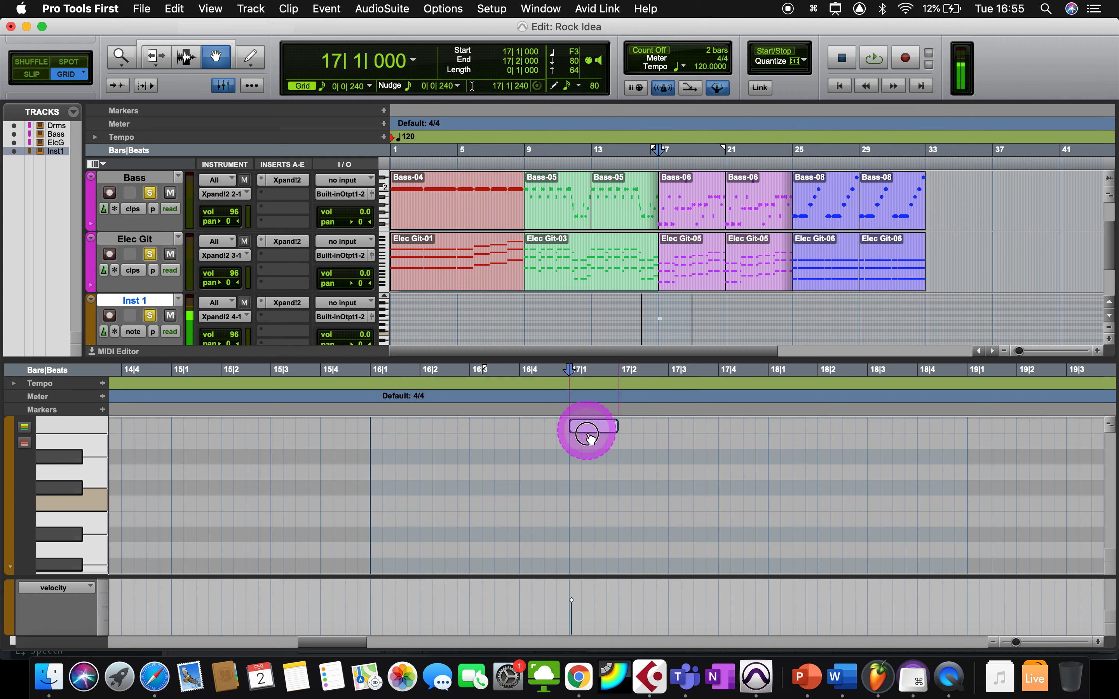
key(super+z)
mouse_move(600, 491)
mouse_down()
mouse_move(599, 502)
mouse_move(599, 477)
mouse_up()
click(654, 474)
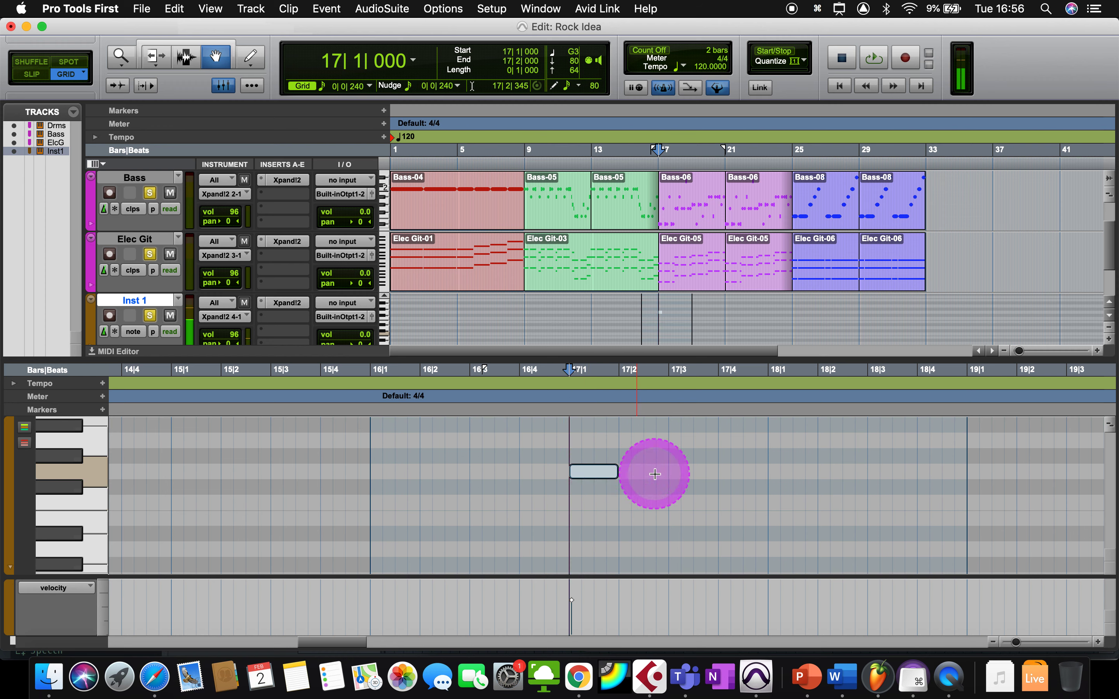
- Lengthen the G3 note with the Pencil tool to end at 17|3|000 and play it with the other tracks
click(615, 473)
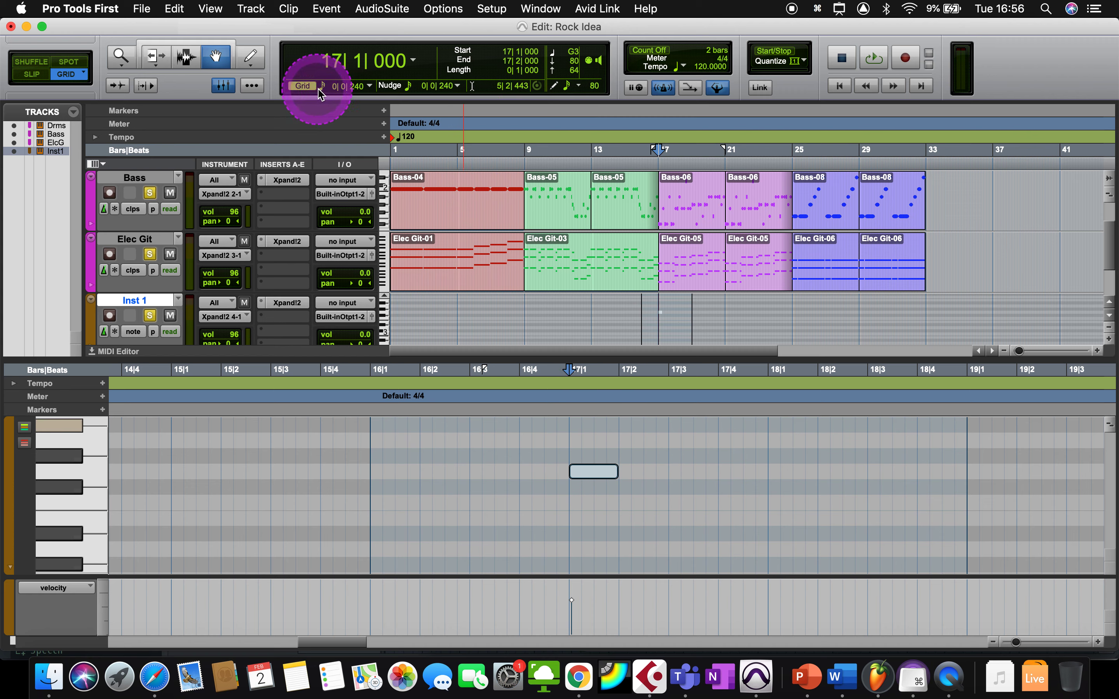
click(348, 87)
click(350, 94)
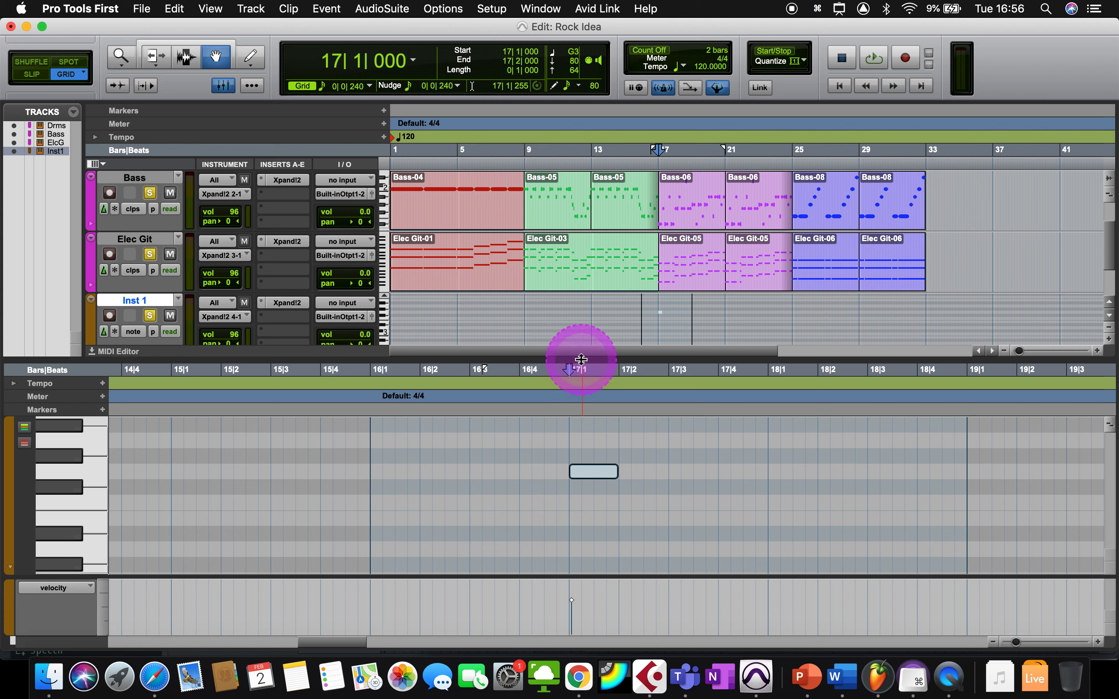
key(space)
key(space)
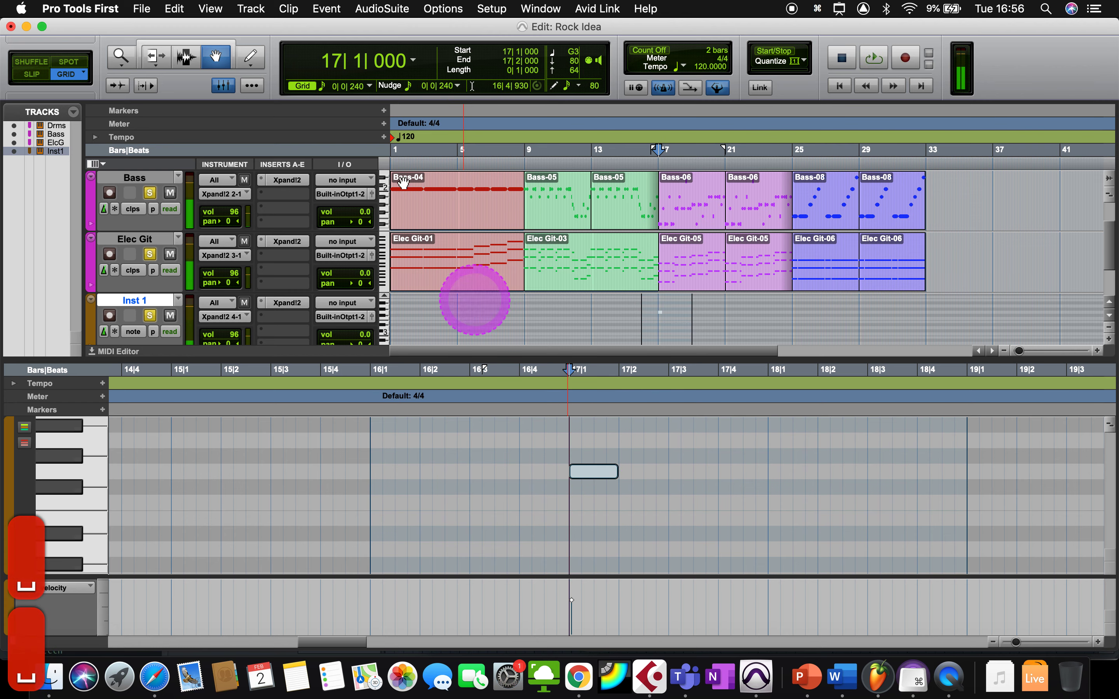
click(250, 57)
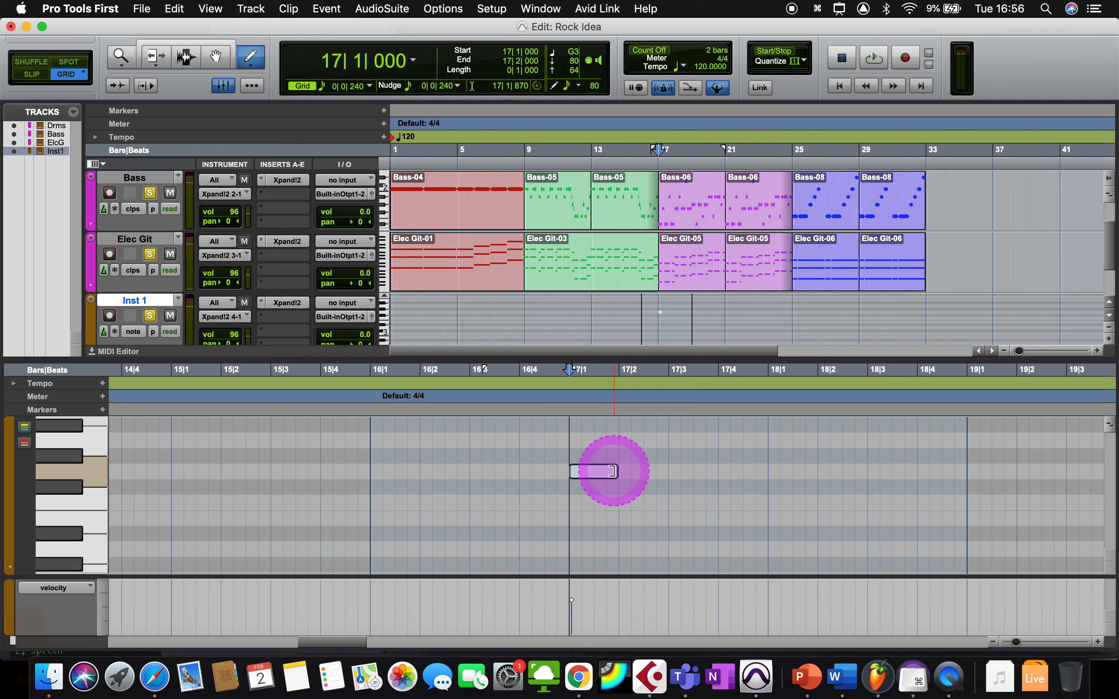
drag(613, 471, 674, 465)
key(space)
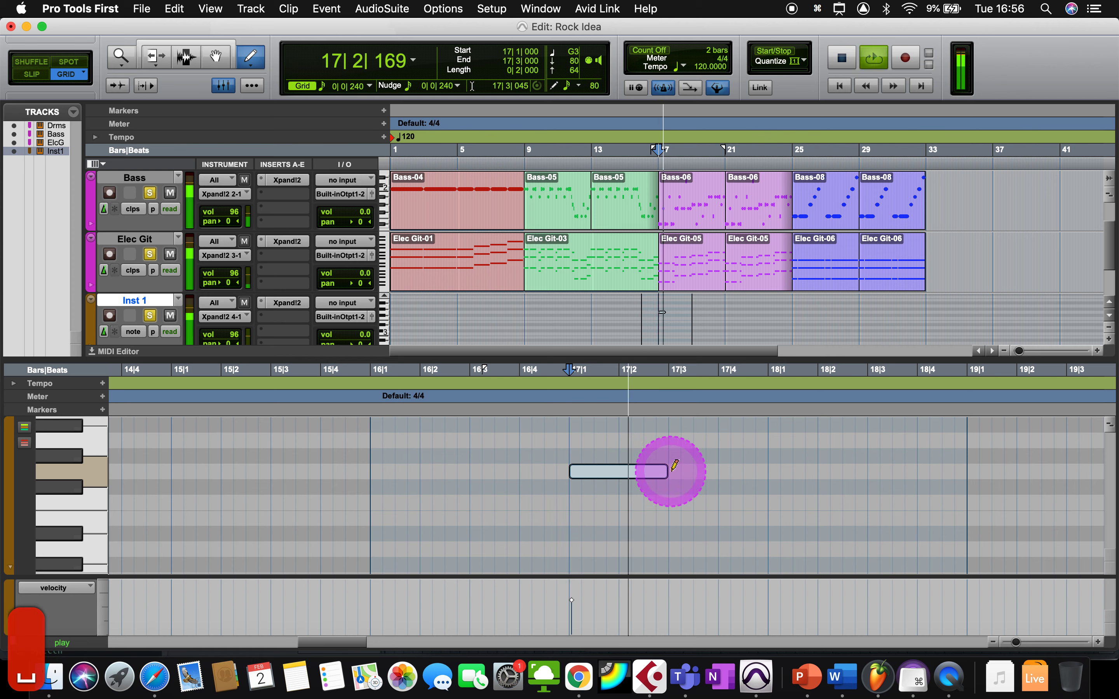
key(space)
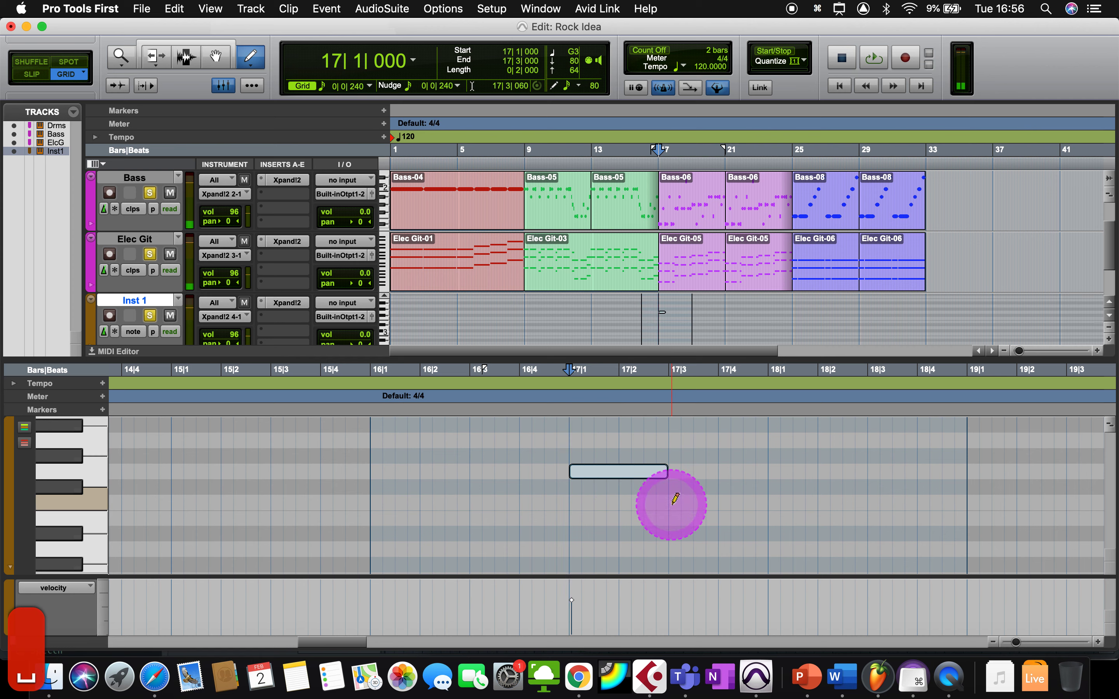
- Pencil a descending run of 0|0|240 notes F3, Eb3, D3 and C3 from 17|3|000, and play it back from 17|1|000
scroll(675, 490, down, 2)
scroll(675, 490, right, 1)
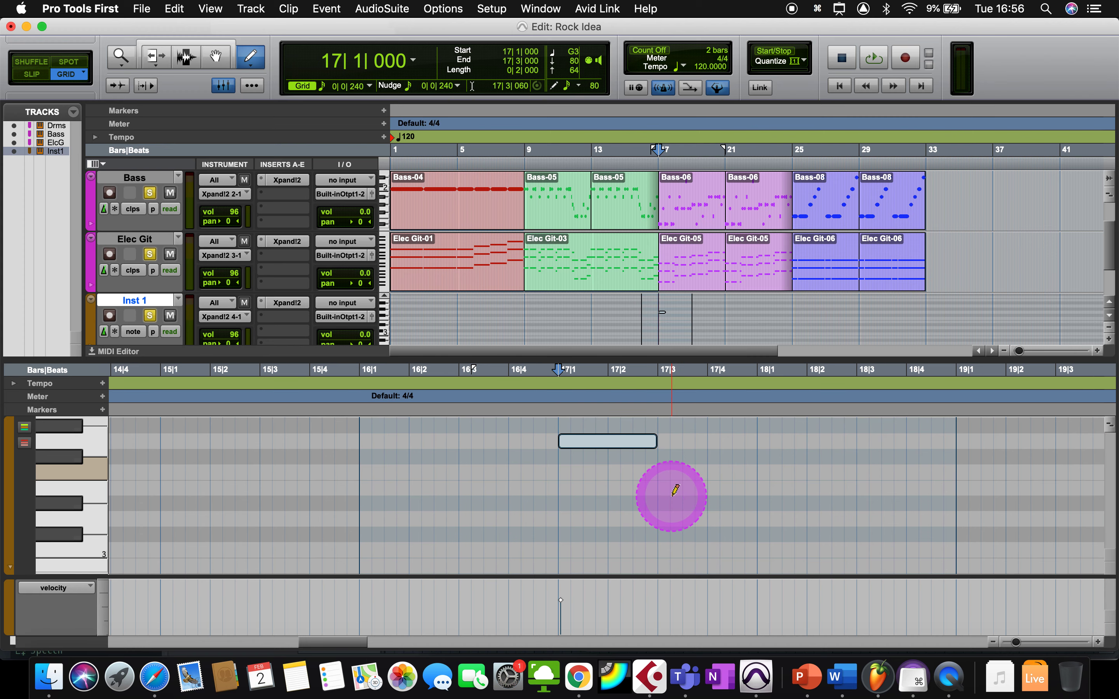
scroll(675, 491, right, 1)
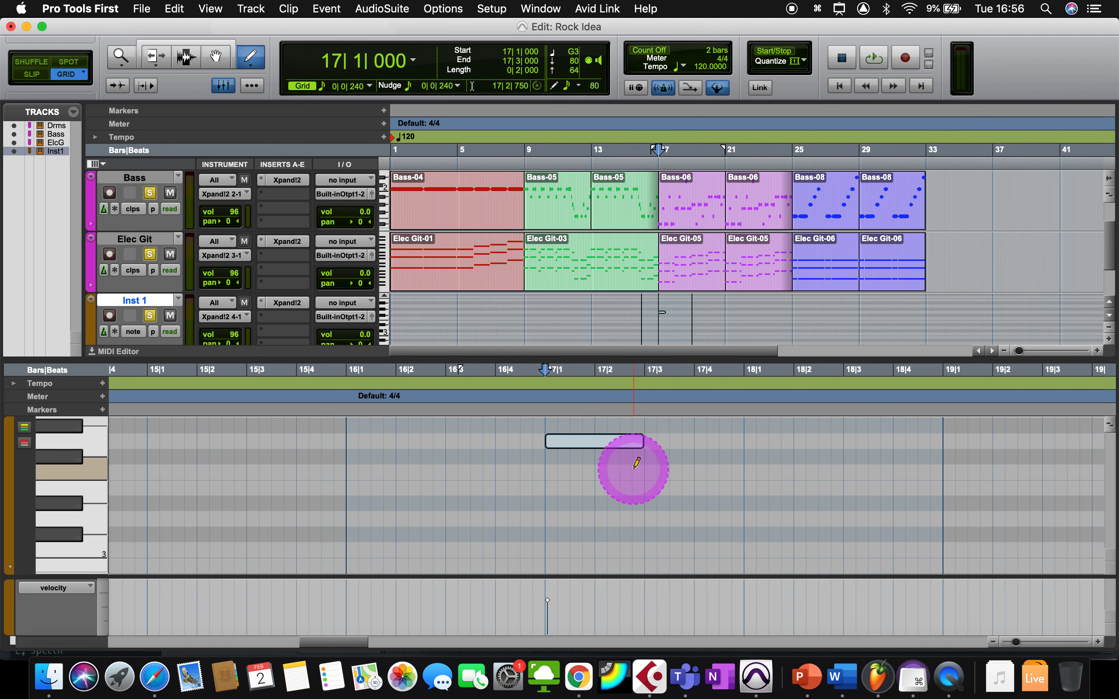
click(649, 472)
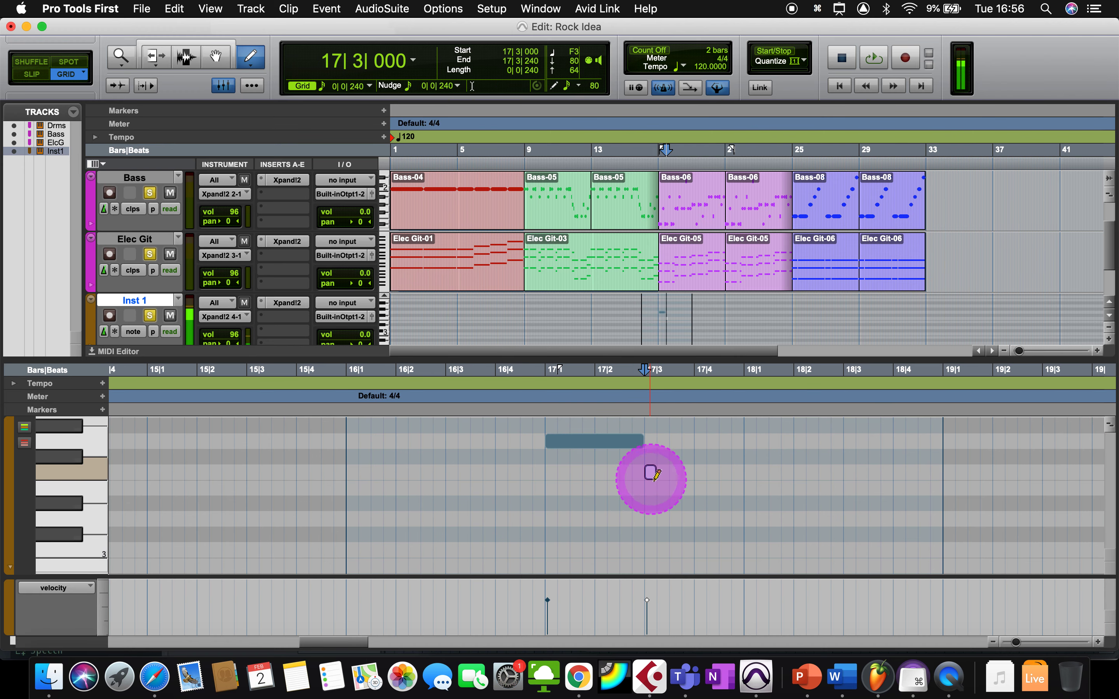
click(662, 503)
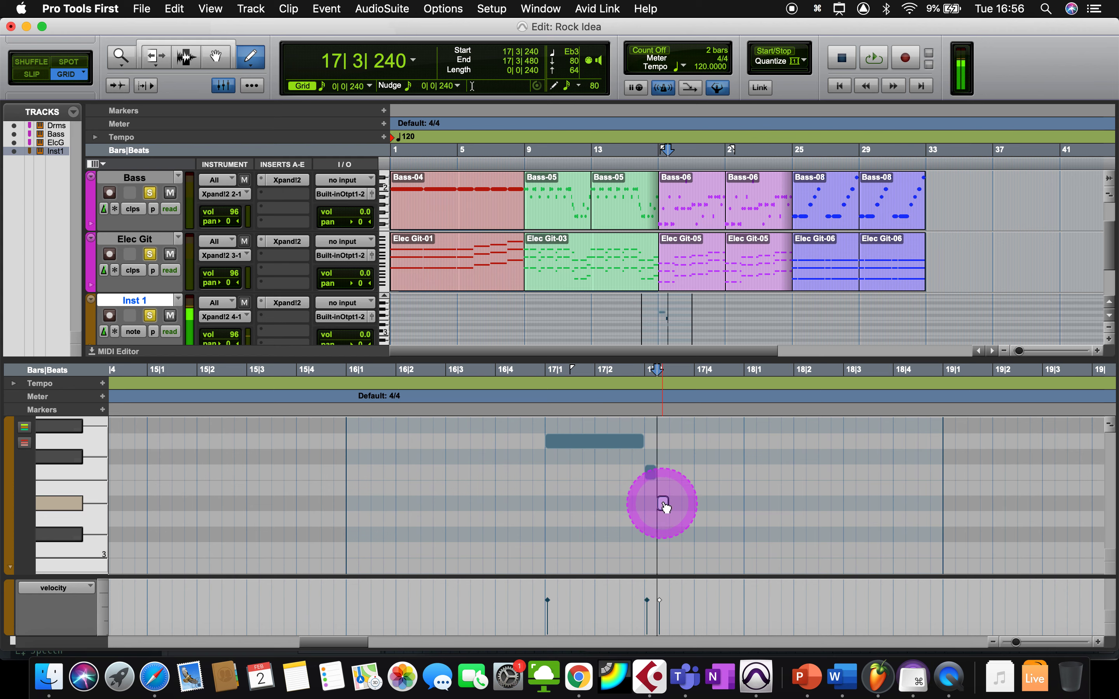
click(674, 531)
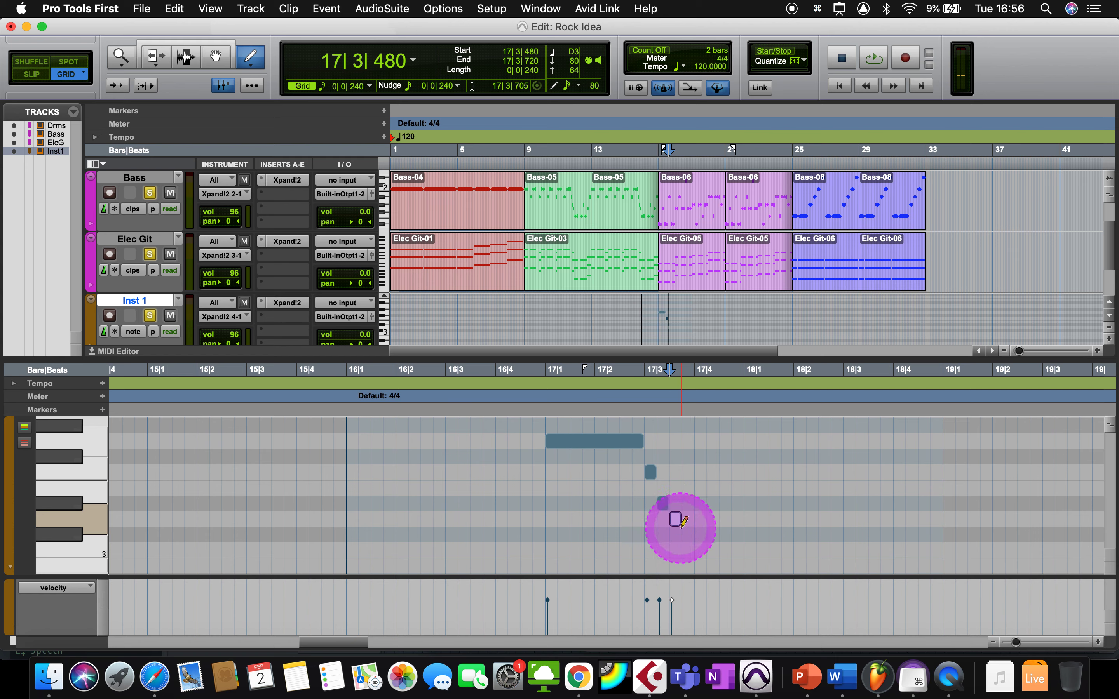
click(687, 555)
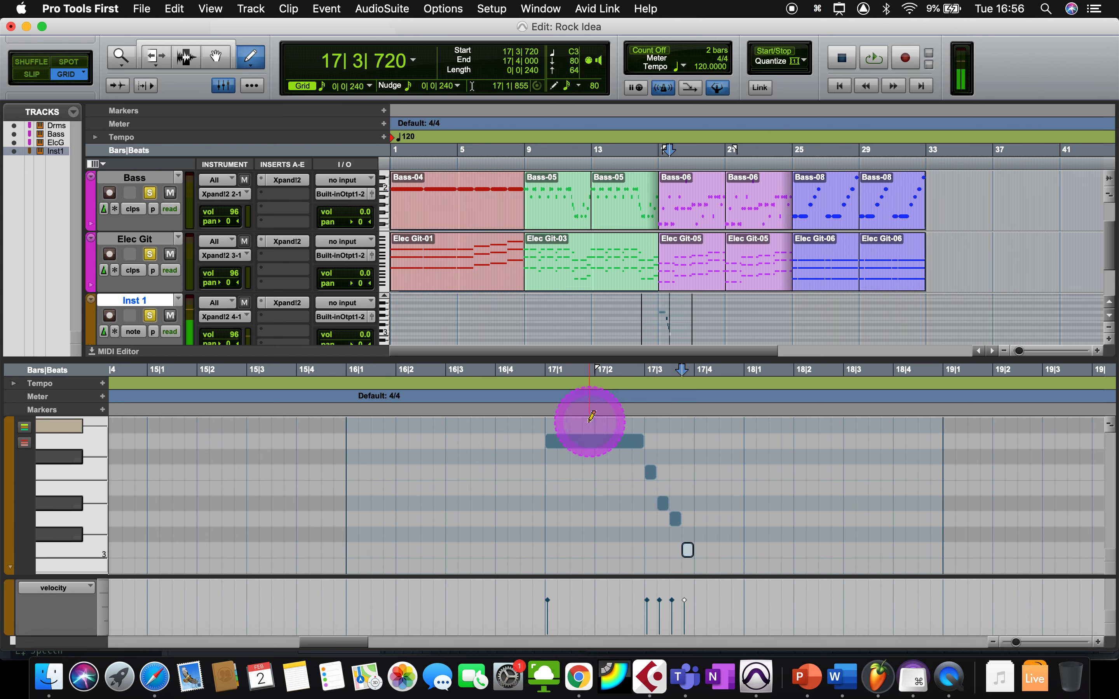
click(543, 410)
key(space)
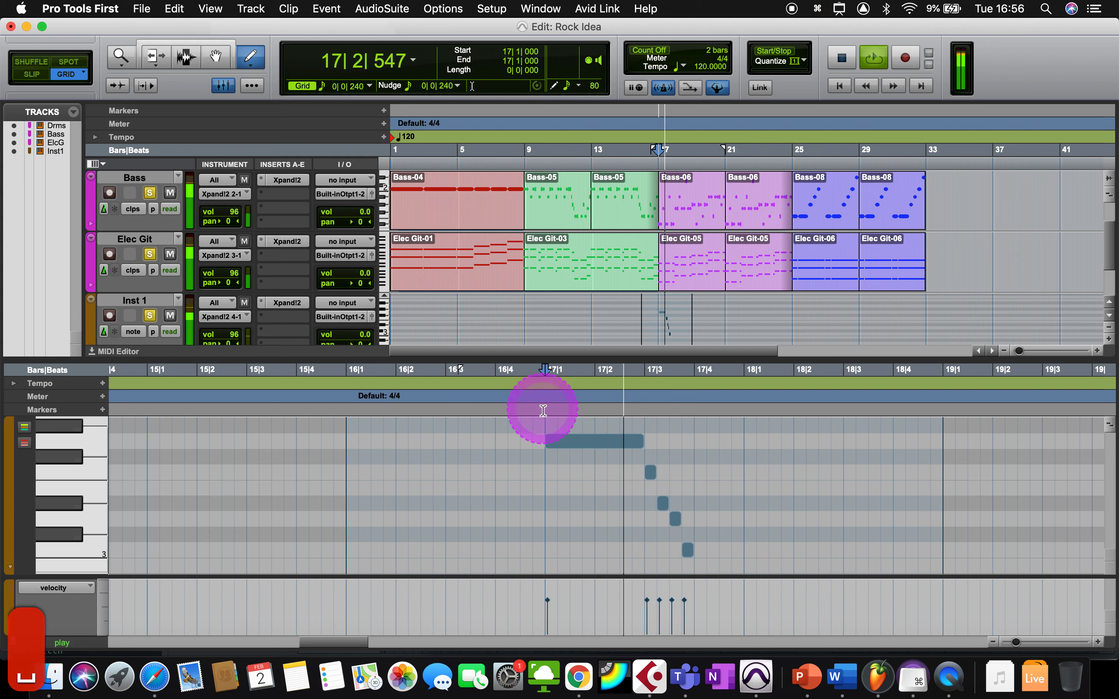
key(space)
- Continue the riff from 17|4|000 with 0|0|240 notes Bb2, G2, Bb2 and C3, and play it back from 17|1|000
scroll(749, 564, down, 3)
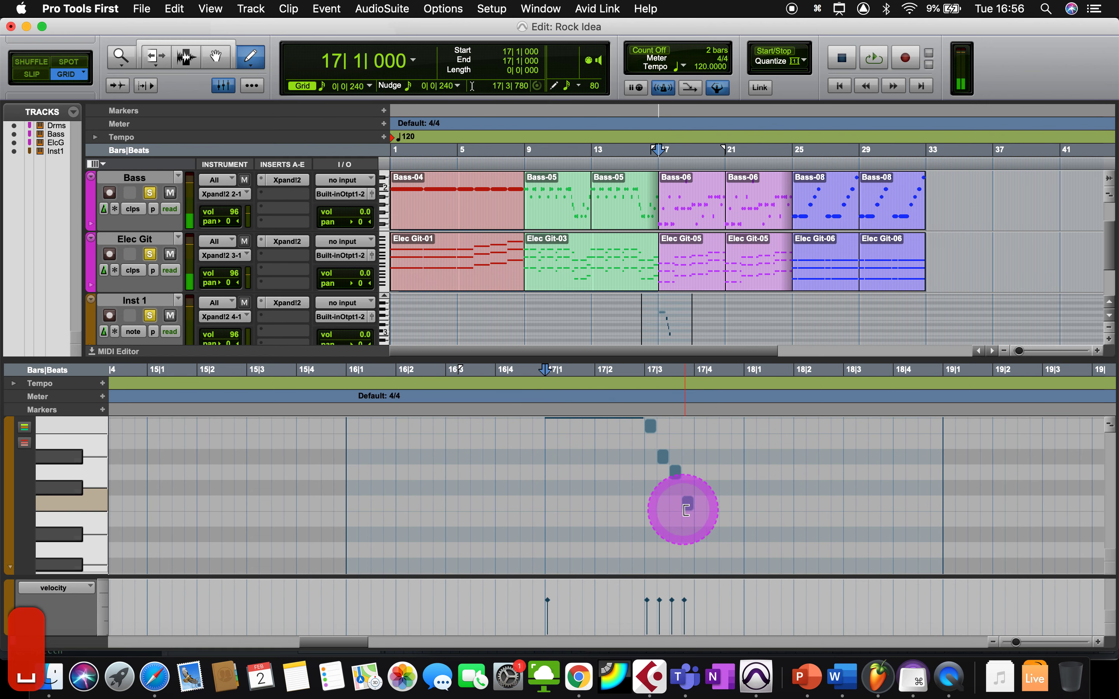
click(698, 532)
scroll(701, 541, down, 2)
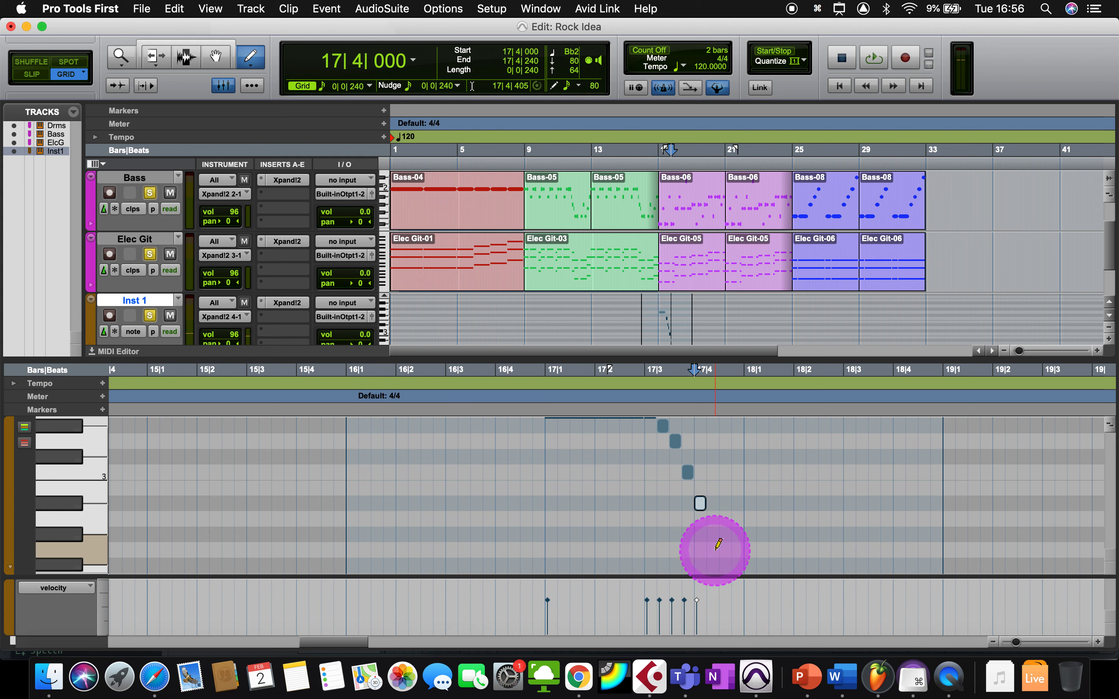
click(713, 550)
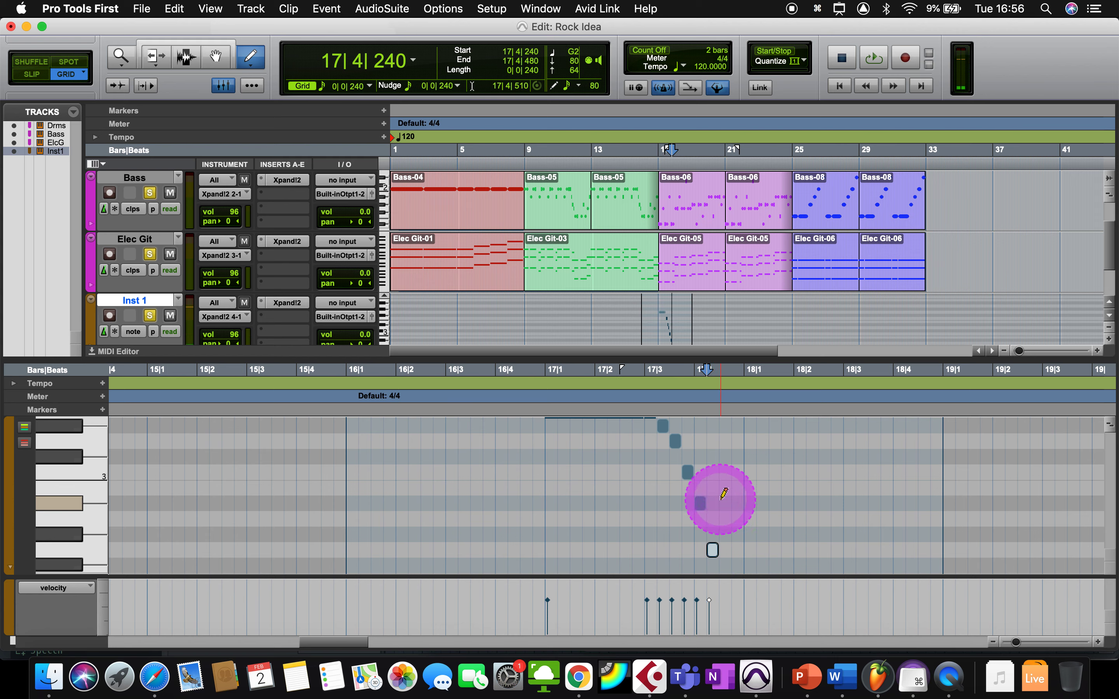
click(725, 502)
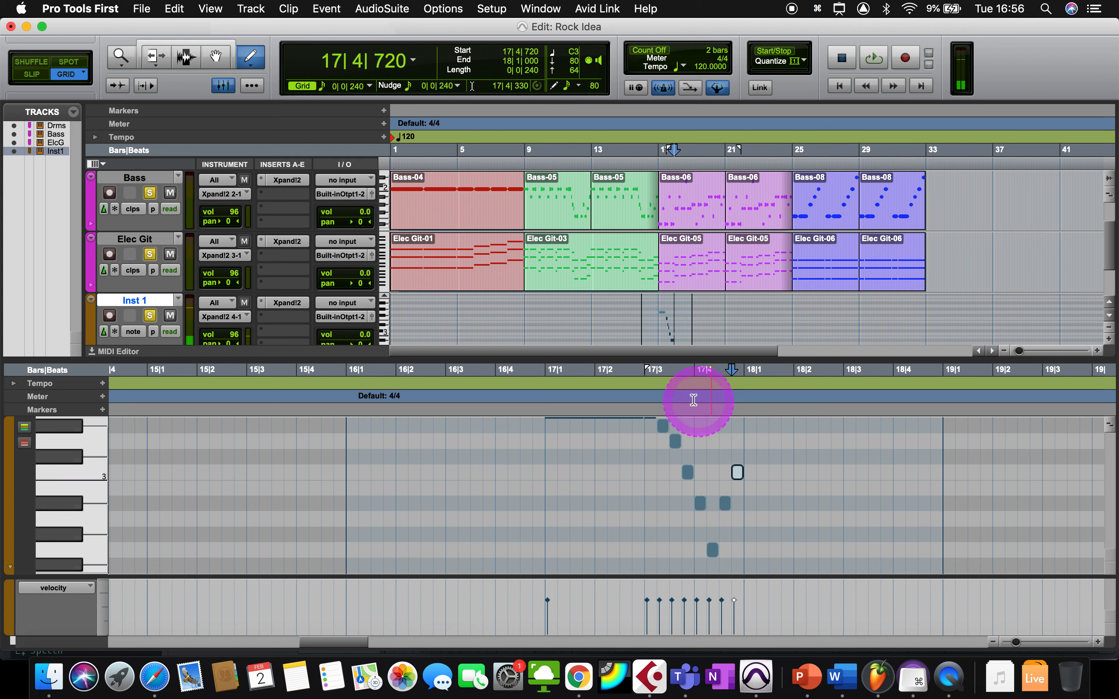
click(542, 391)
key(space)
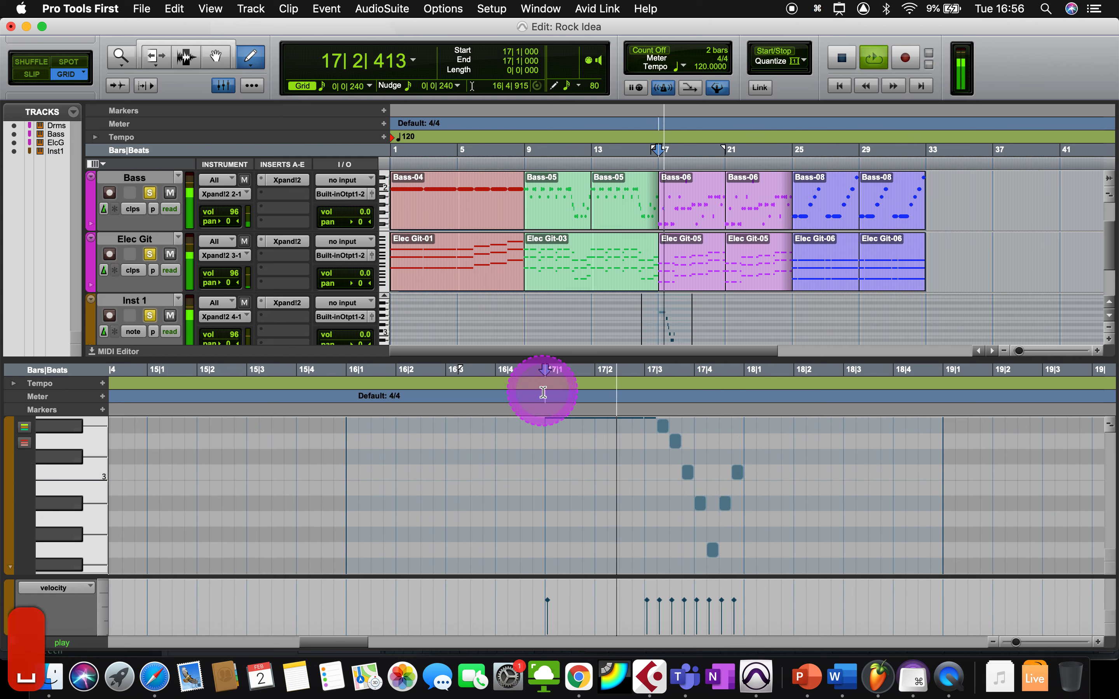
key(space)
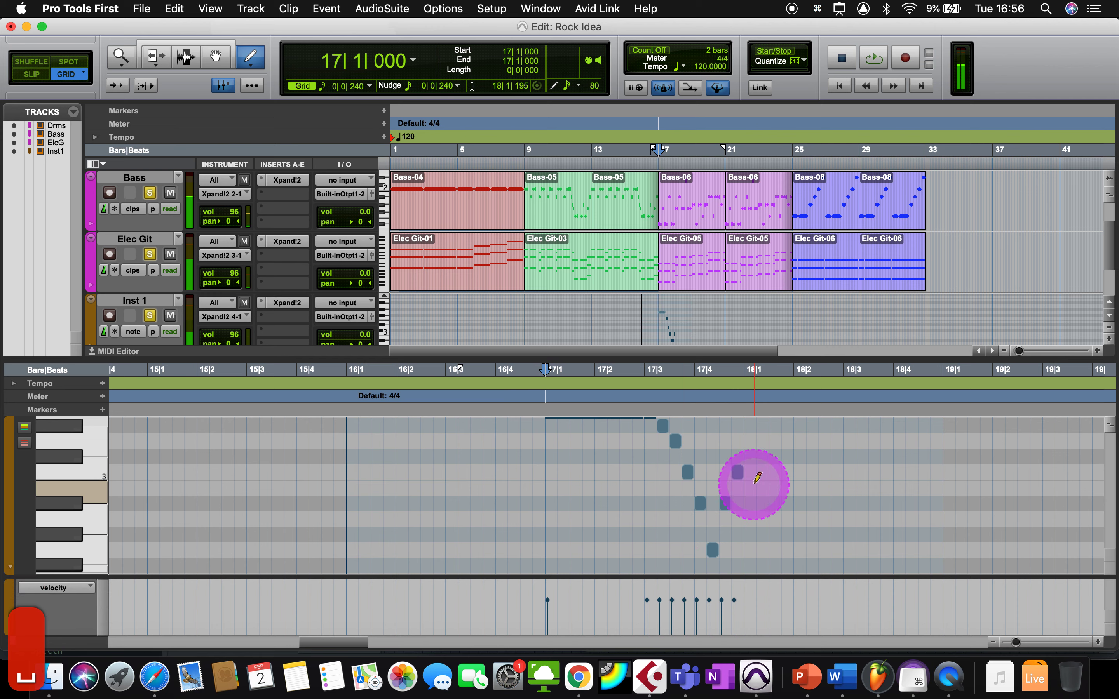
- Pencil D3 from 18|1|000 to 18|2|000 followed by 0|0|240 notes Eb3, F3, G3 and G#3, and play the riff from 17|1|000
drag(747, 442, 785, 444)
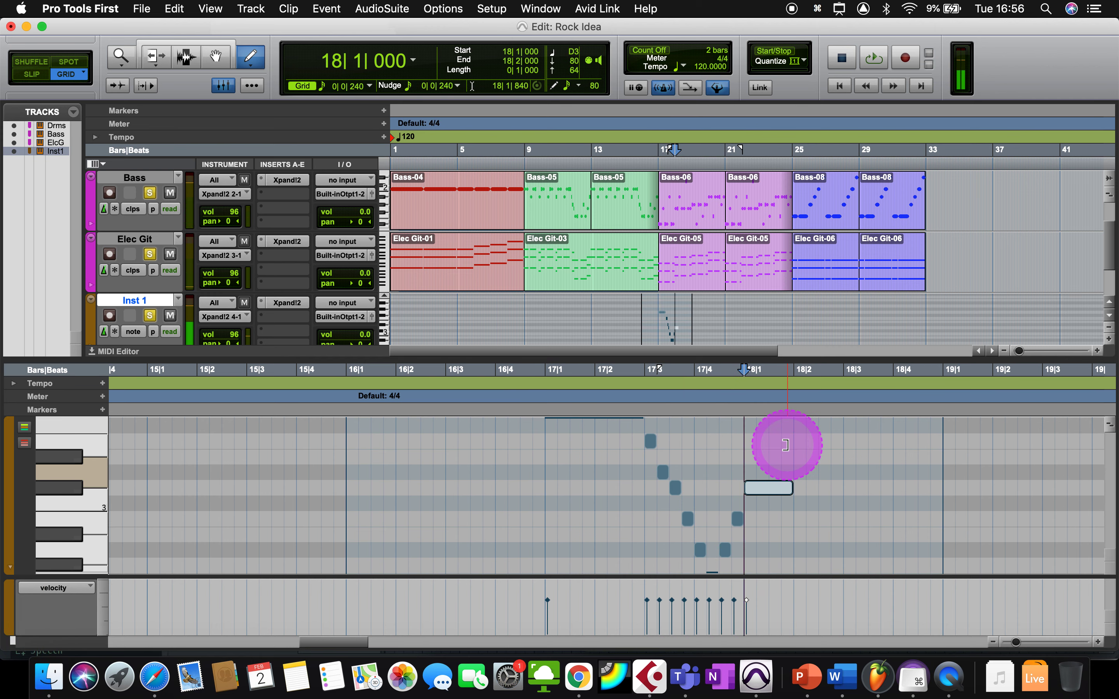
click(798, 472)
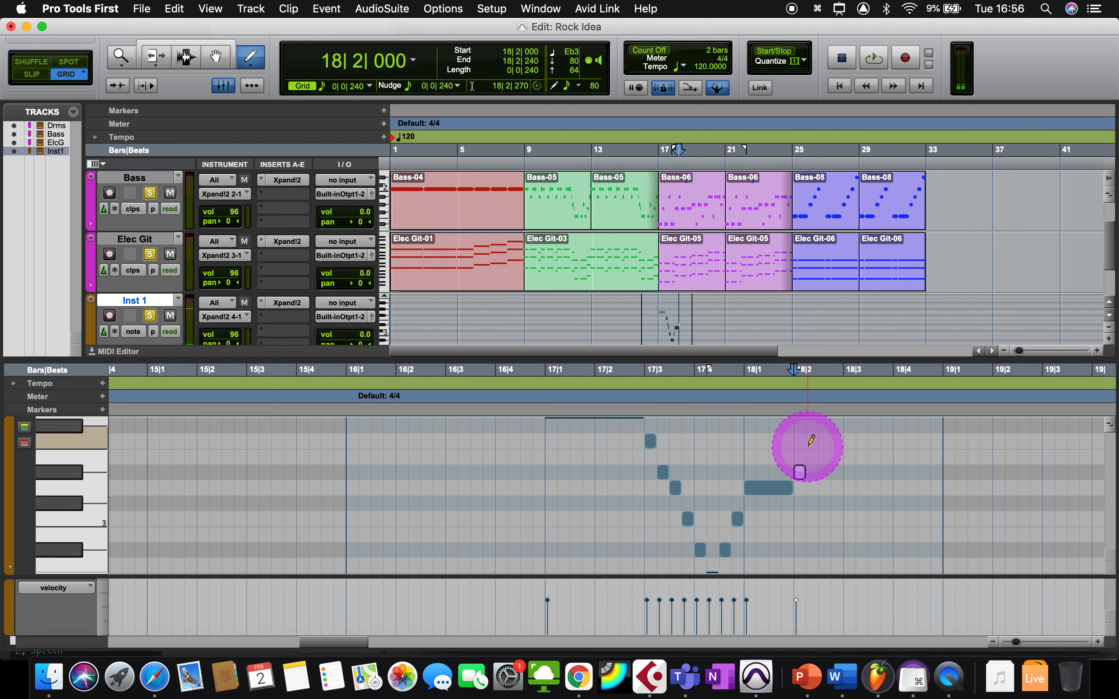
scroll(810, 444, up, 4)
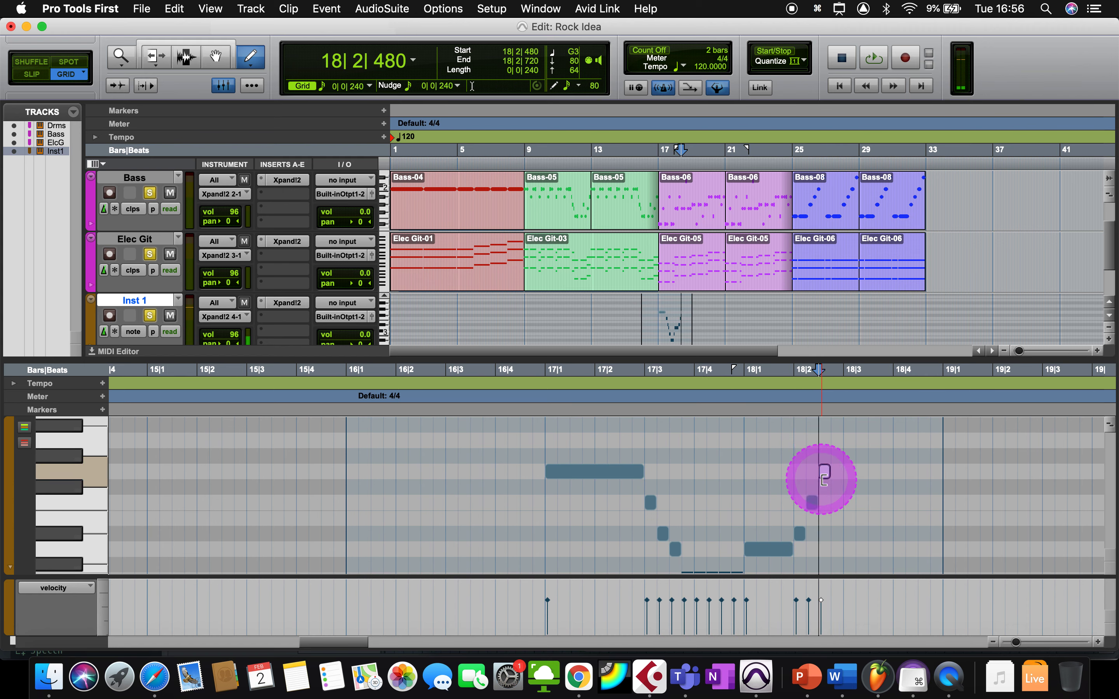
click(839, 458)
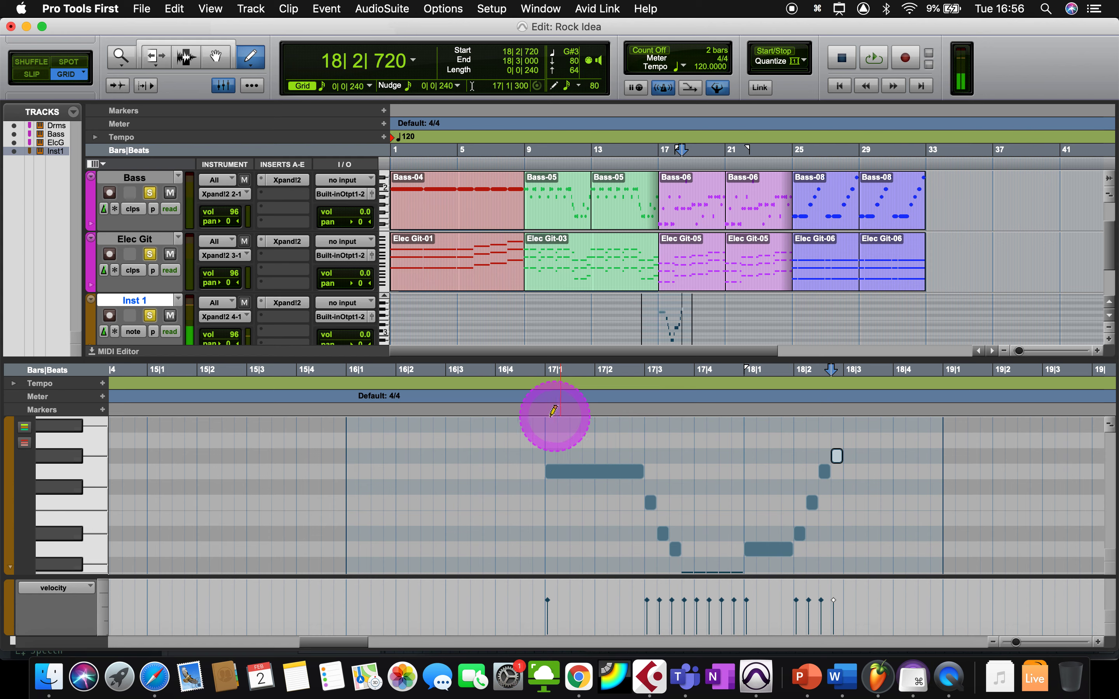
click(546, 401)
key(space)
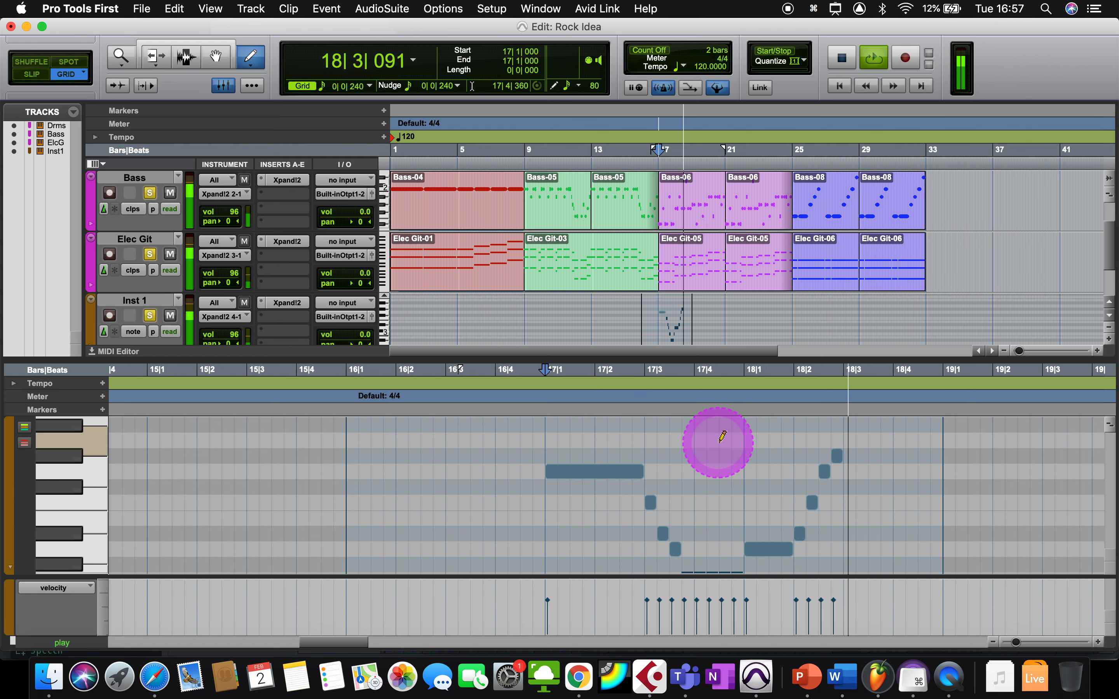
key(space)
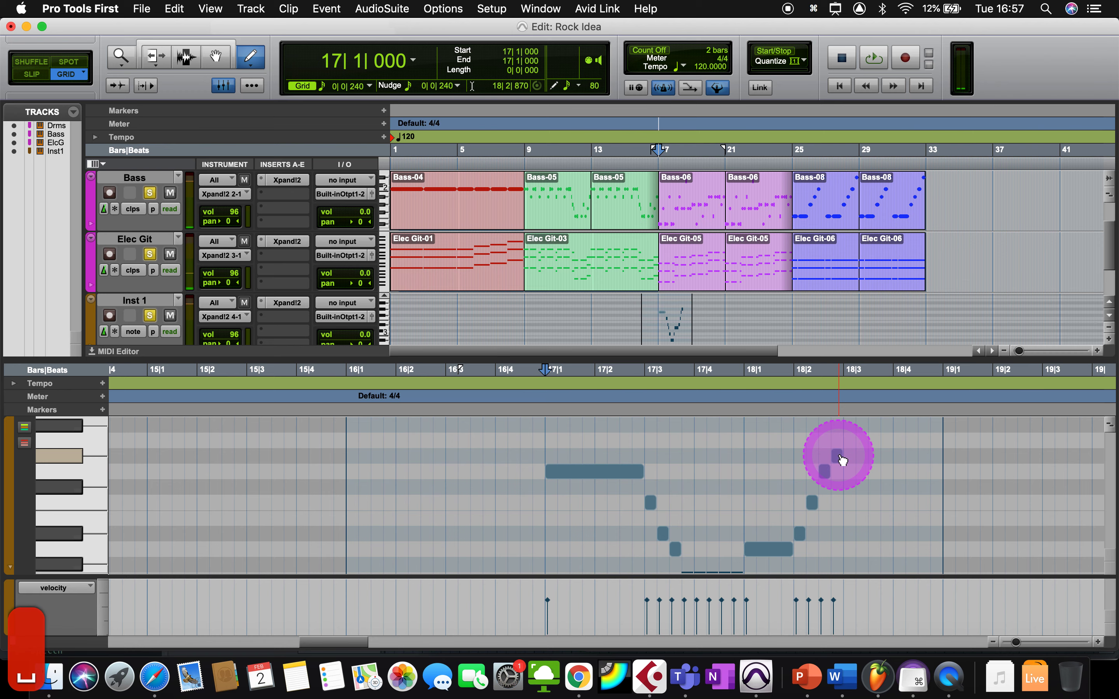
- Audition the G#3 note at 18|2|720 and pencil a Bb3 note from 18|3|000 to 18|4|000
click(841, 459)
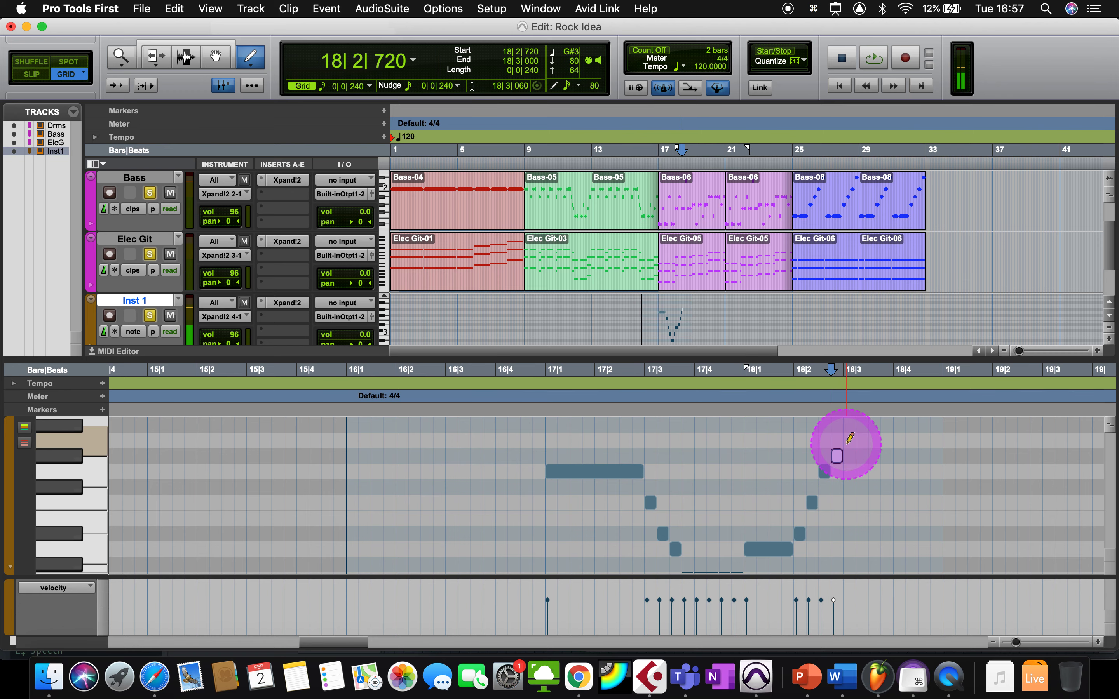
drag(844, 423, 891, 427)
scroll(885, 434, up, 3)
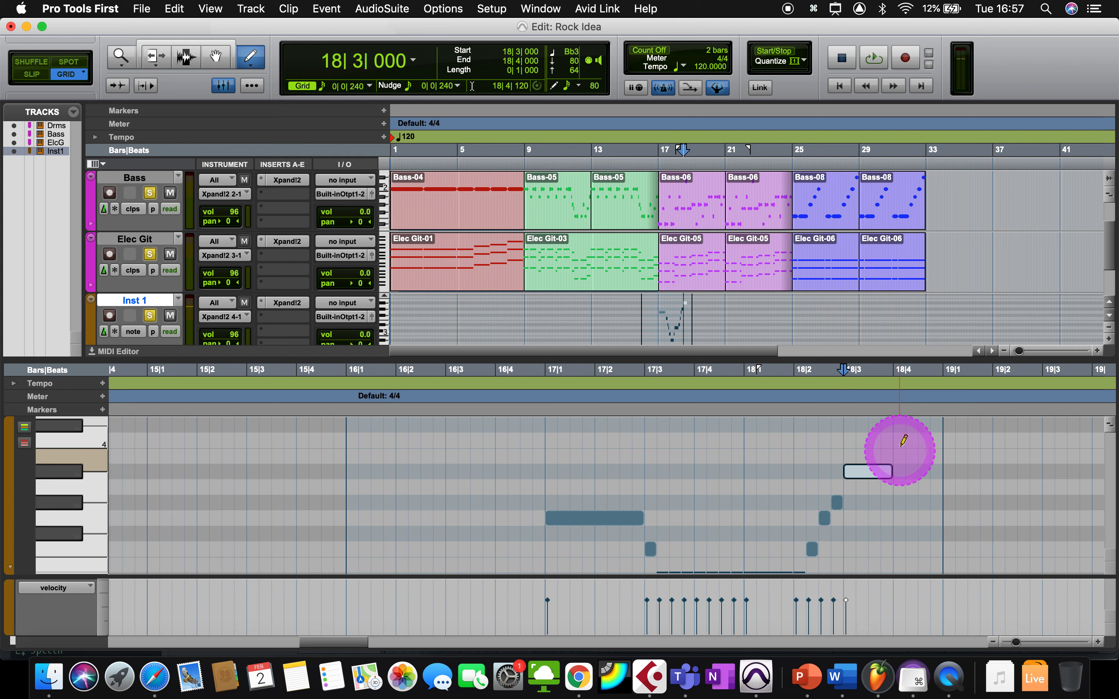
- Fill the last beat of bar 18 with 0|0|240 notes C4, G3, C3 and C4 starting at 18|4|000
click(899, 442)
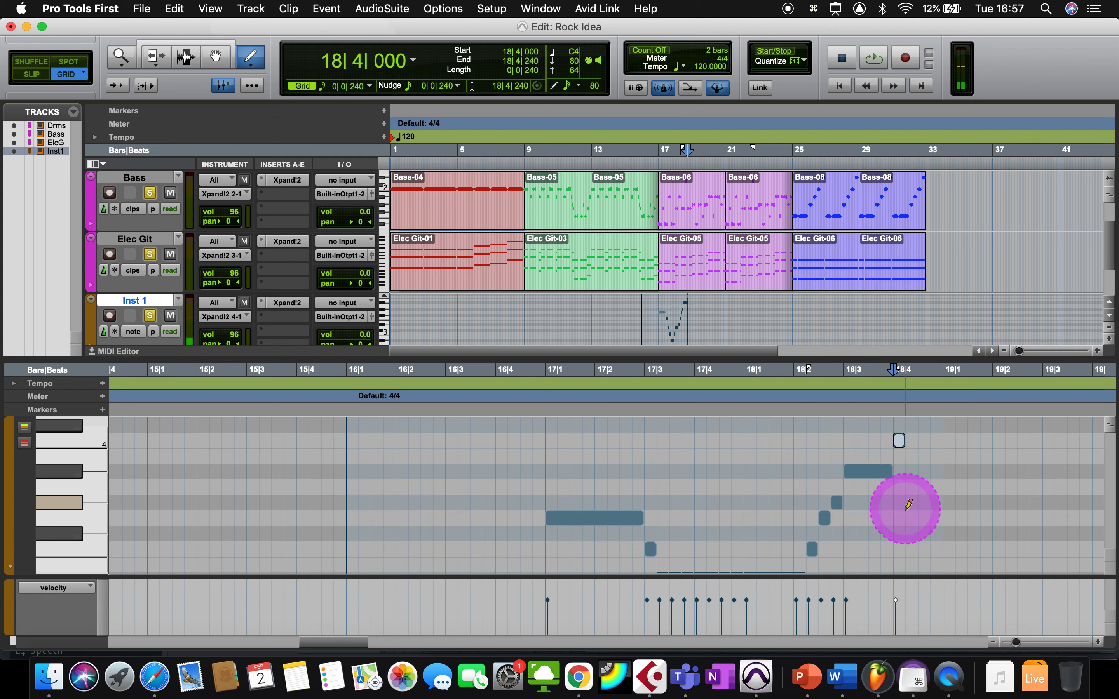
click(910, 529)
scroll(910, 528, down, 2)
drag(909, 508, 910, 489)
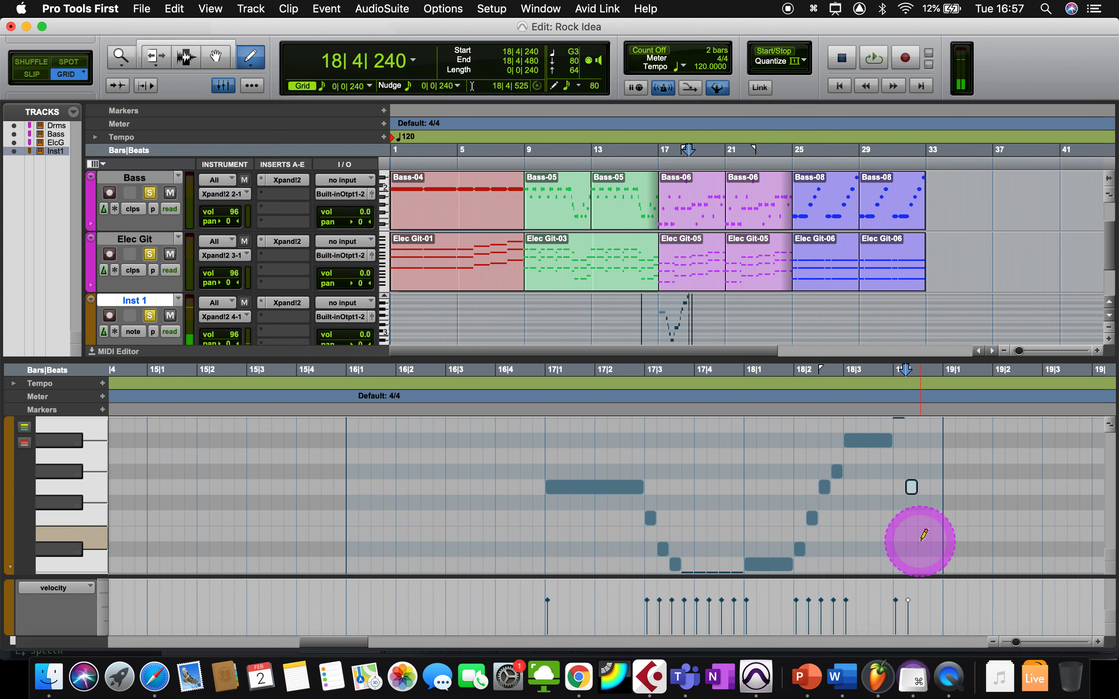
scroll(923, 535, down, 2)
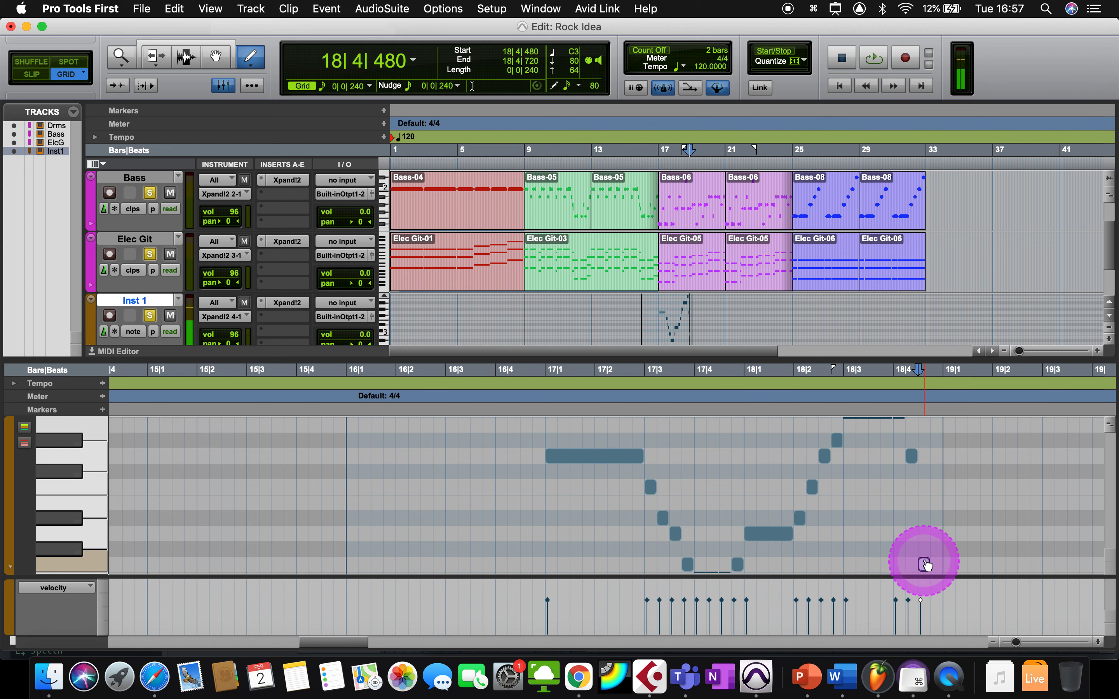
scroll(922, 558, up, 4)
click(936, 440)
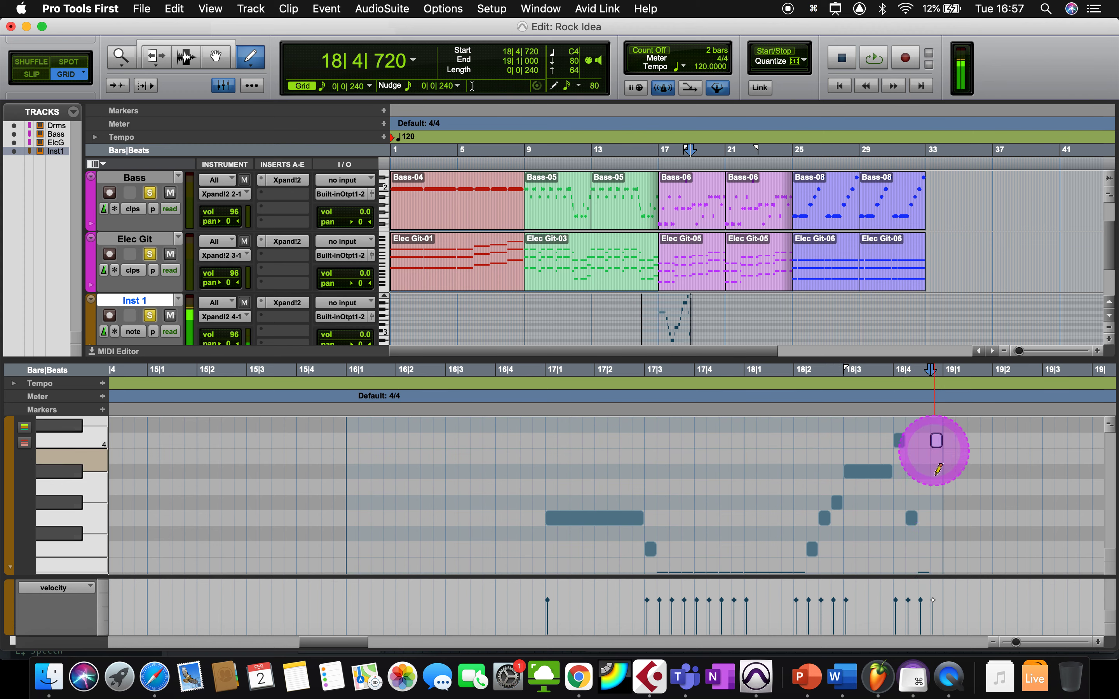
- Pencil 0|0|240 notes G3 and C3 starting at 19|1|000 and play the riff back from 17|1|000
click(947, 518)
scroll(953, 522, down, 4)
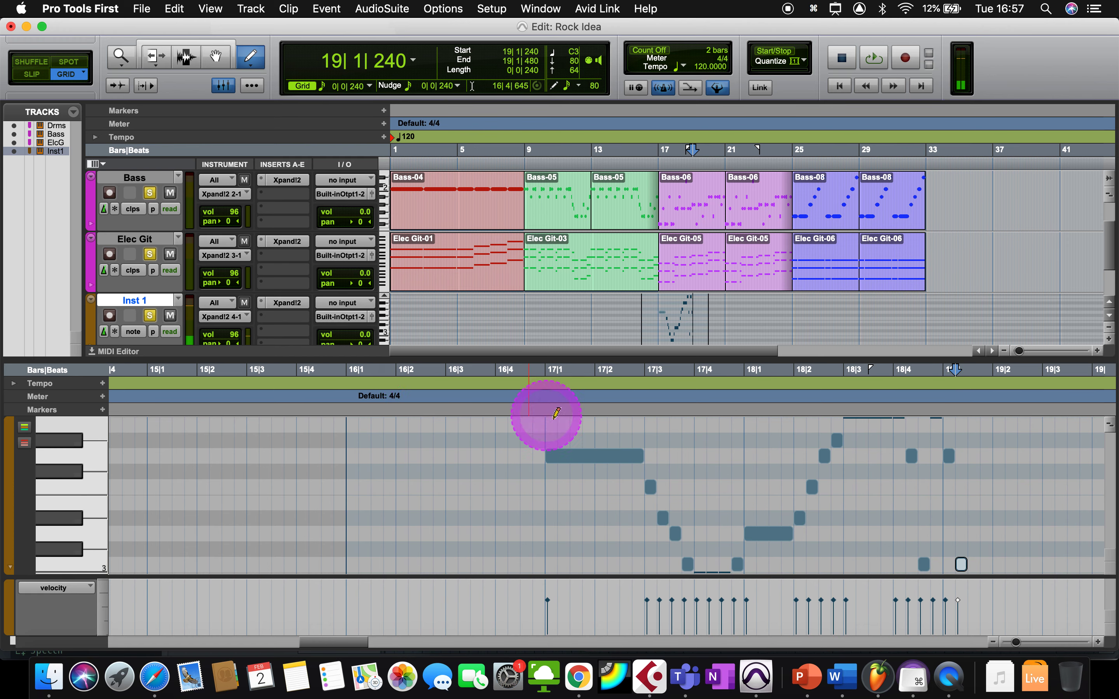
click(544, 405)
key(space)
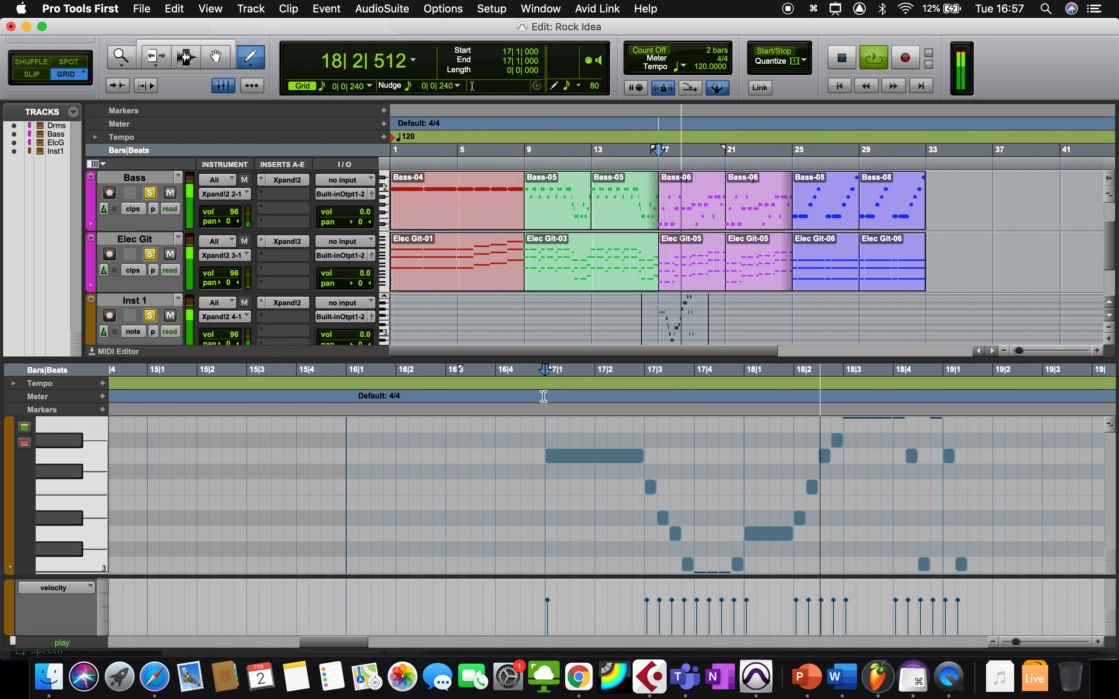
key(space)
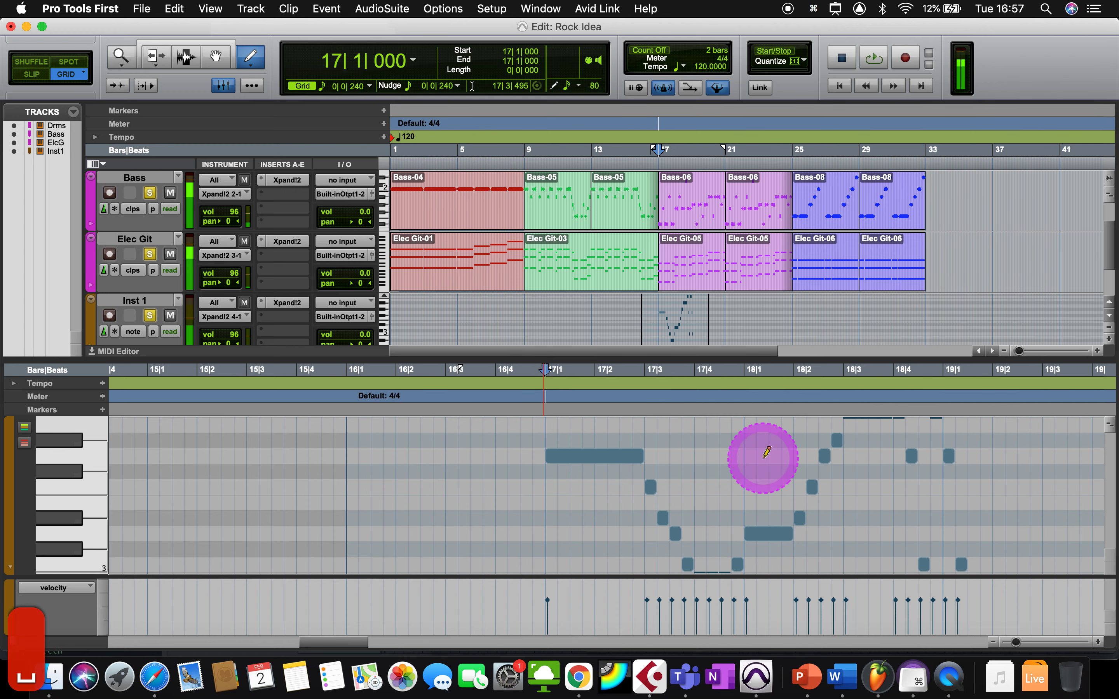
- Enlarge the MIDI editor and pencil 0|0|240 notes C4, G3, C3, Bb3, F3 and Bb2 starting at 19|1|480
scroll(855, 456, right, 5)
drag(769, 365, 766, 281)
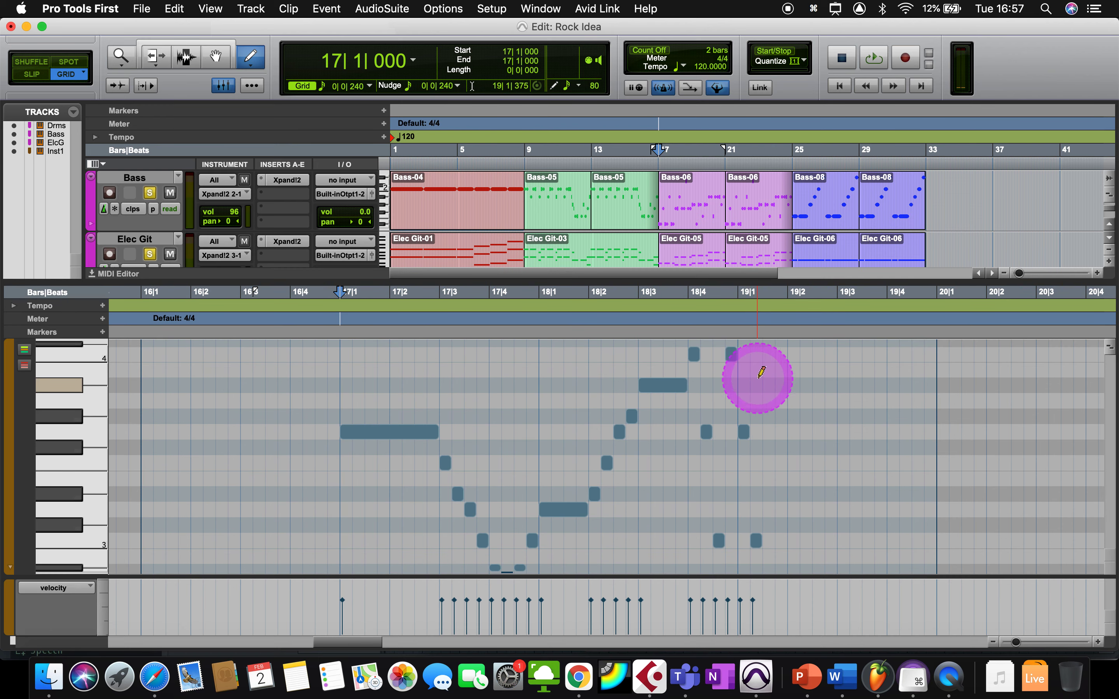
click(768, 354)
click(779, 432)
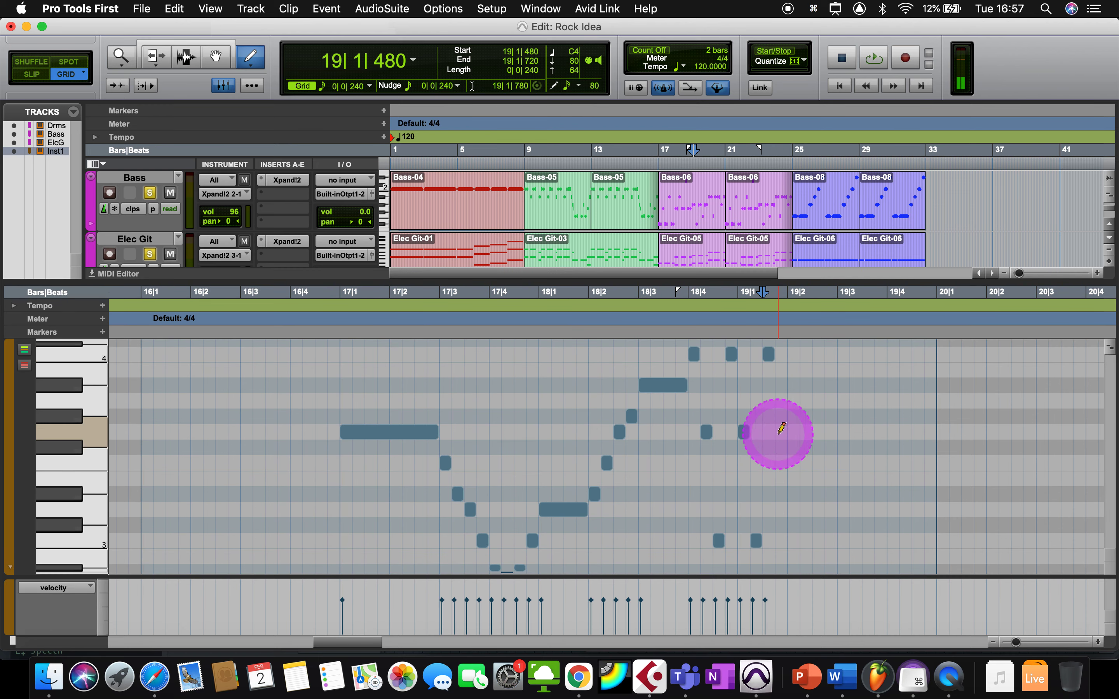
click(793, 546)
scroll(794, 412, down, 2)
scroll(793, 419, up, 3)
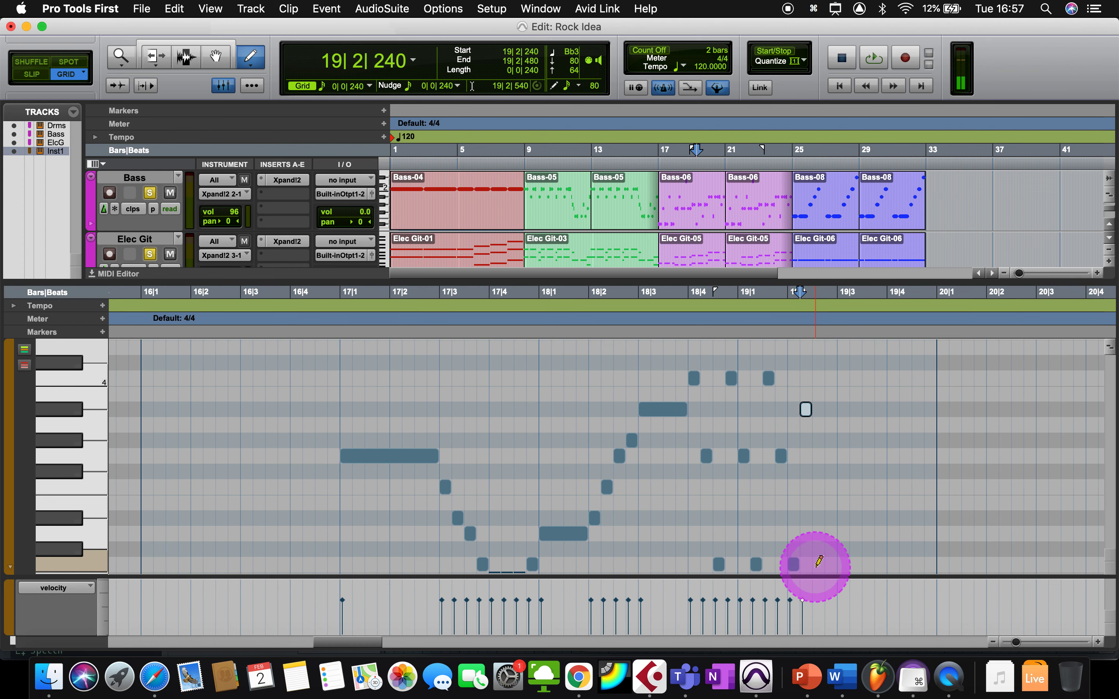
scroll(813, 563, down, 1)
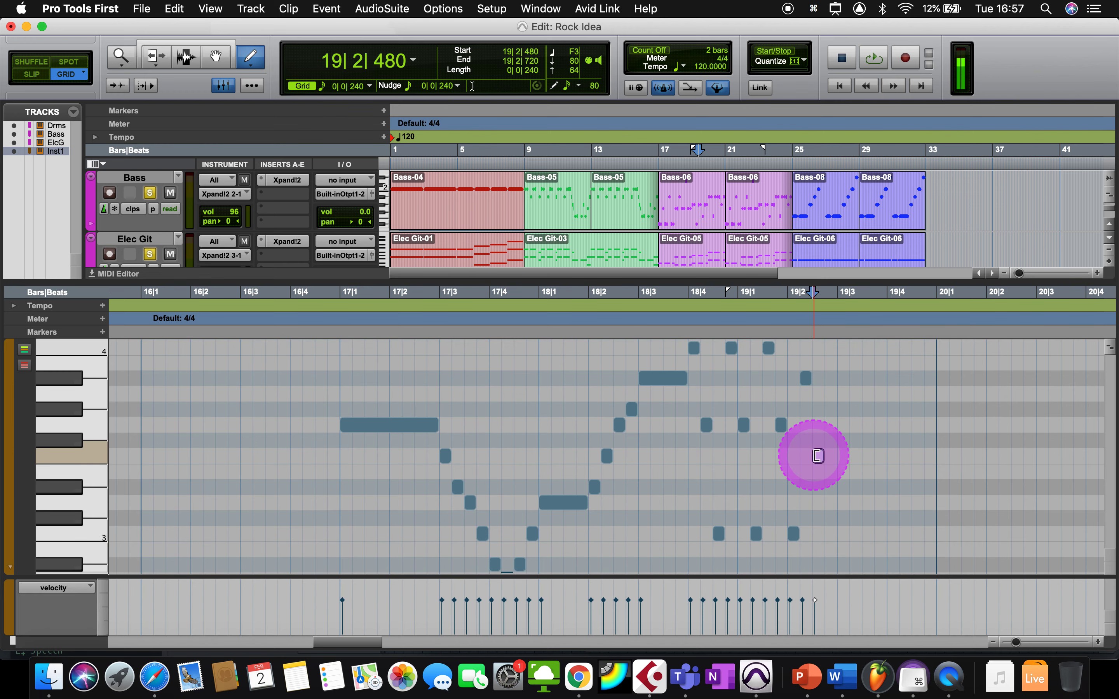
scroll(830, 566, down, 2)
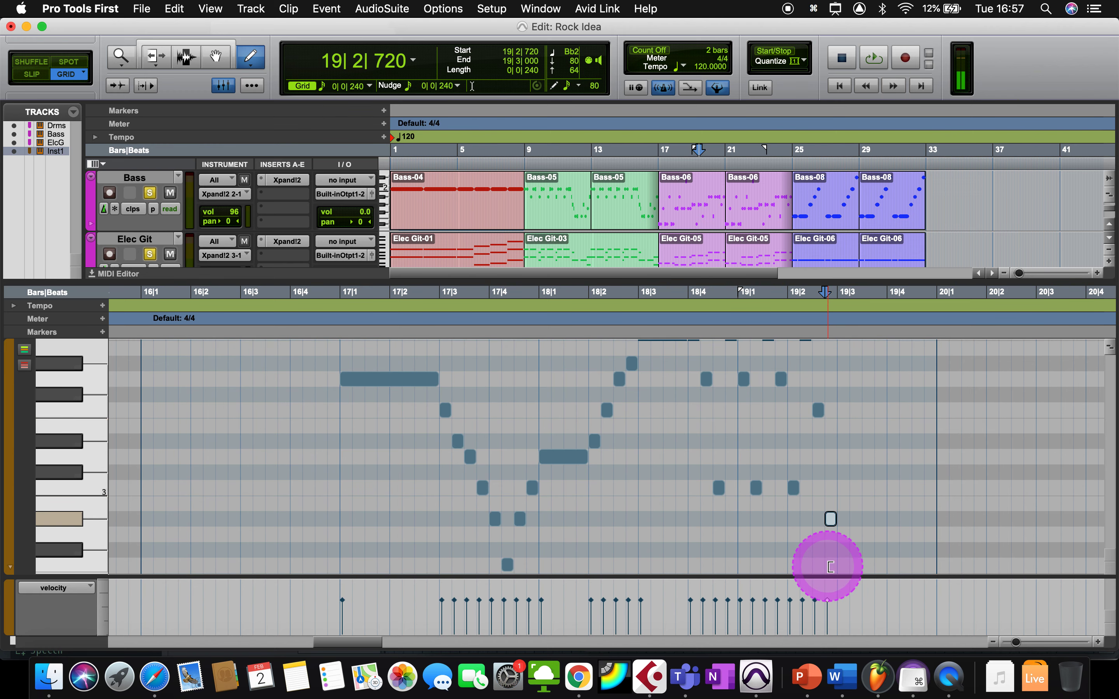
- Pencil a descending run of 0|0|240 notes G#3, G3, F3, Eb3, D3, C3, Bb2 and A2 starting at 19|3|000
scroll(848, 510, up, 2)
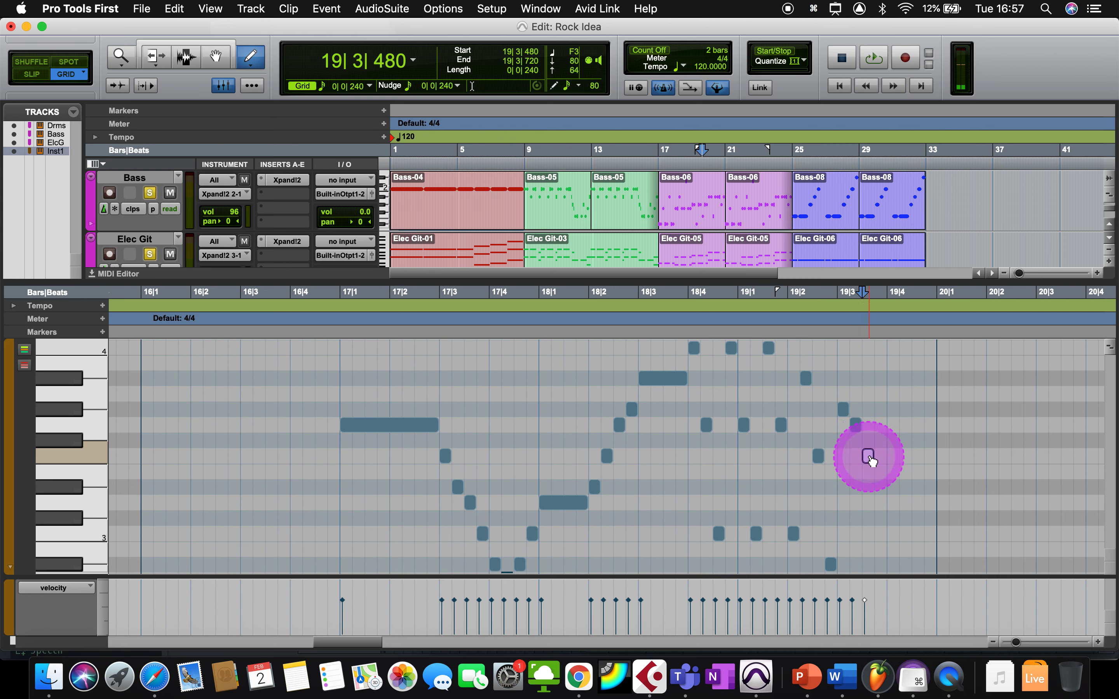
click(880, 484)
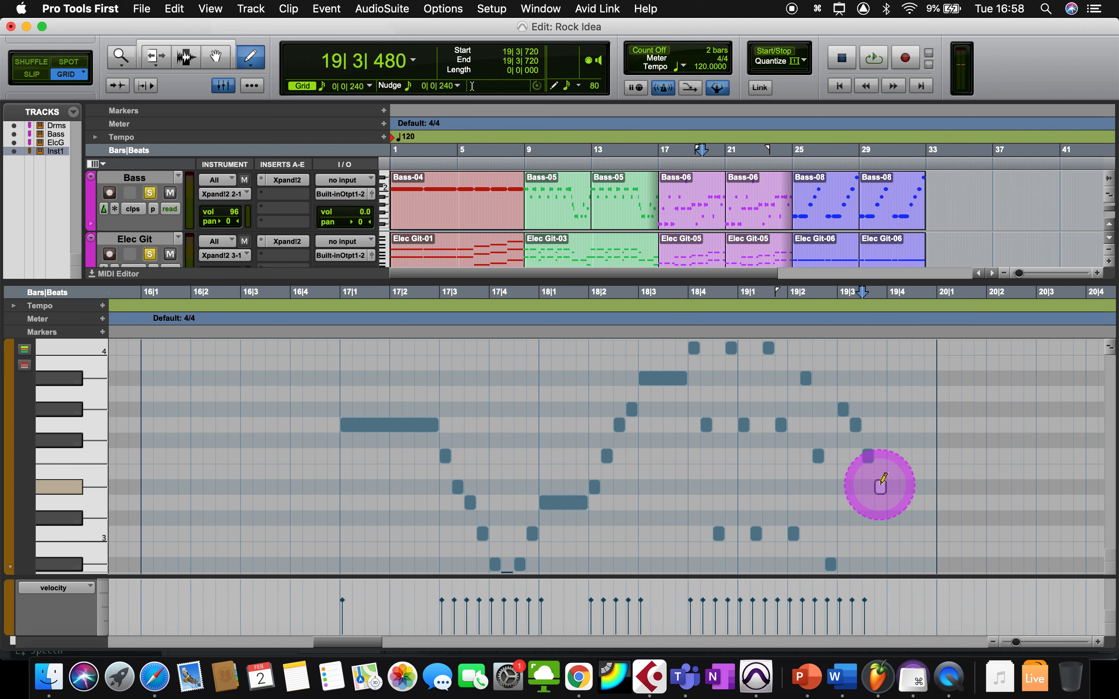
scroll(880, 485, down, 1)
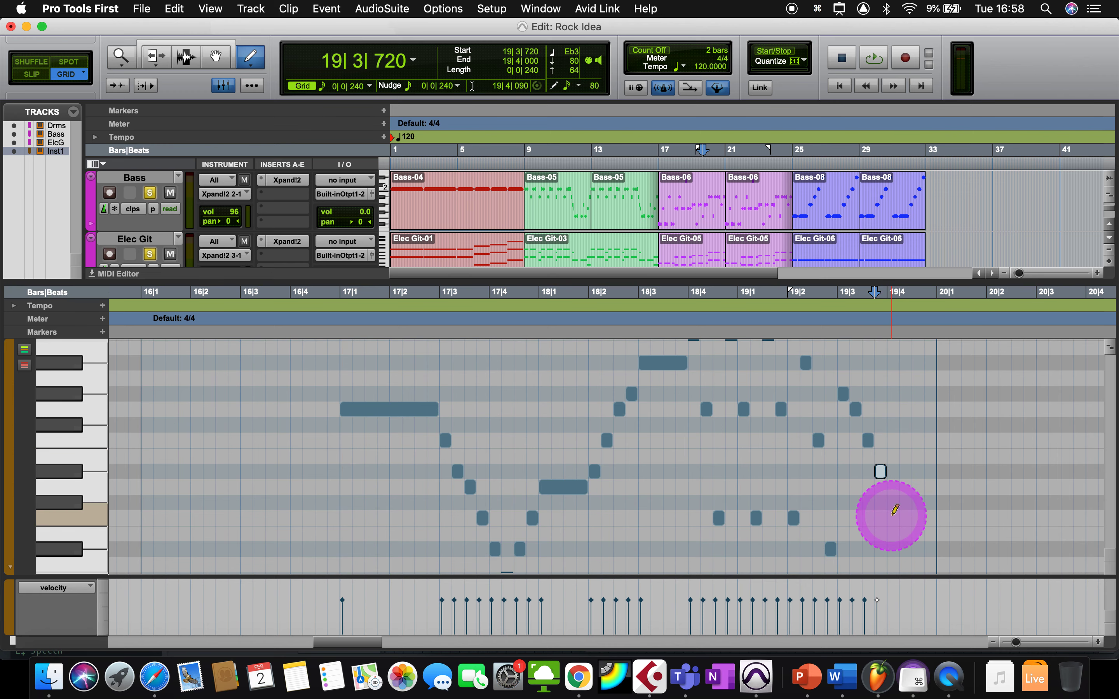
click(893, 488)
scroll(906, 525, down, 3)
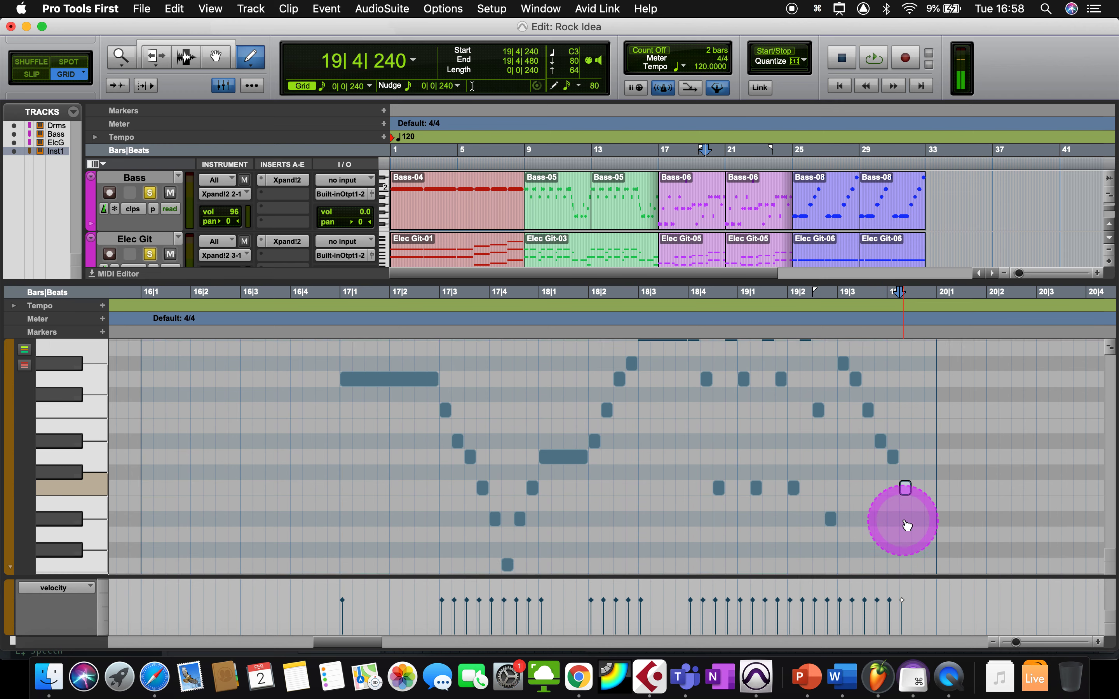
click(917, 504)
scroll(781, 241, down, 5)
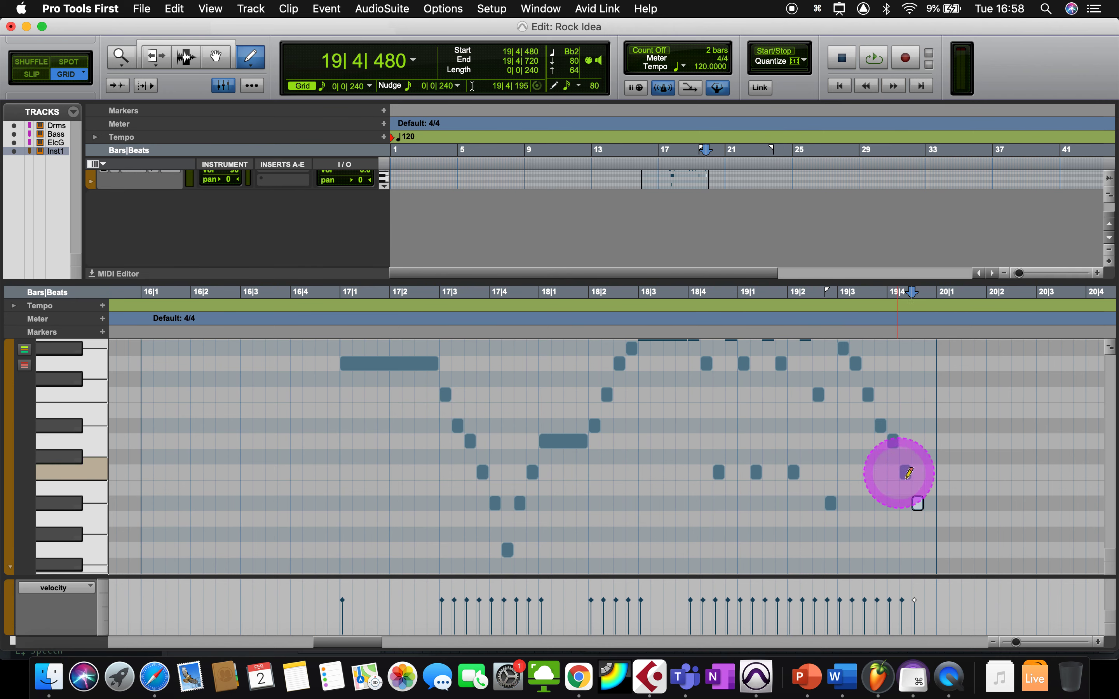
scroll(909, 474, down, 2)
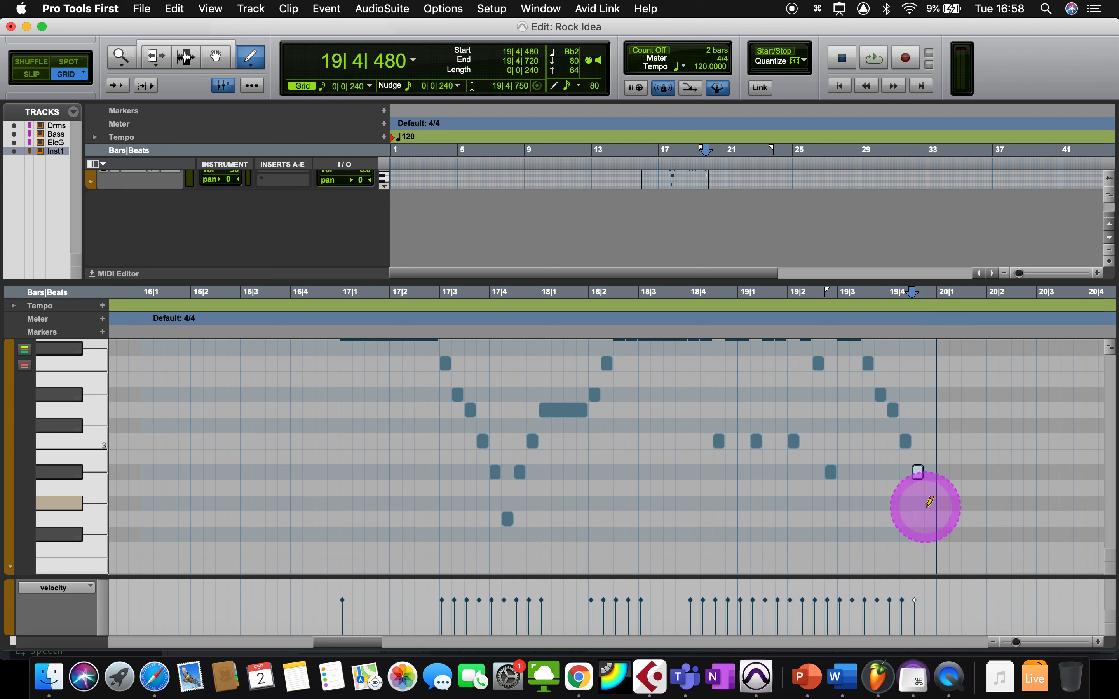
click(925, 493)
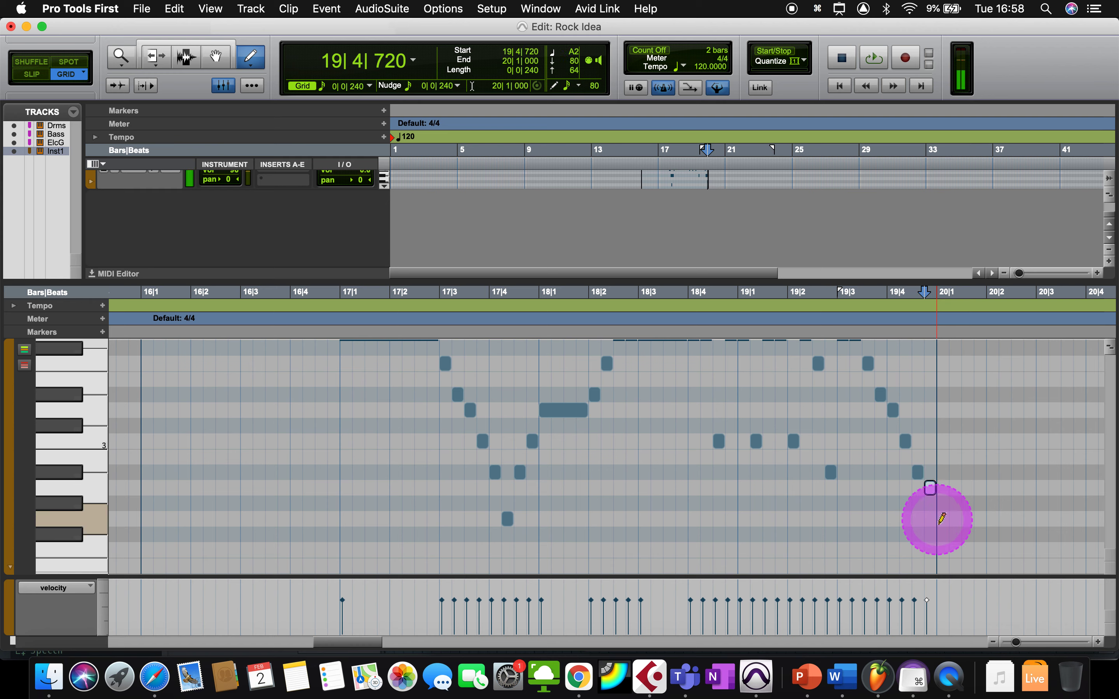
- Play the riff from 17|1|000 to hear the descending run through the end of bar 19
scroll(939, 543, down, 2)
scroll(709, 354, up, 4)
scroll(712, 352, up, 5)
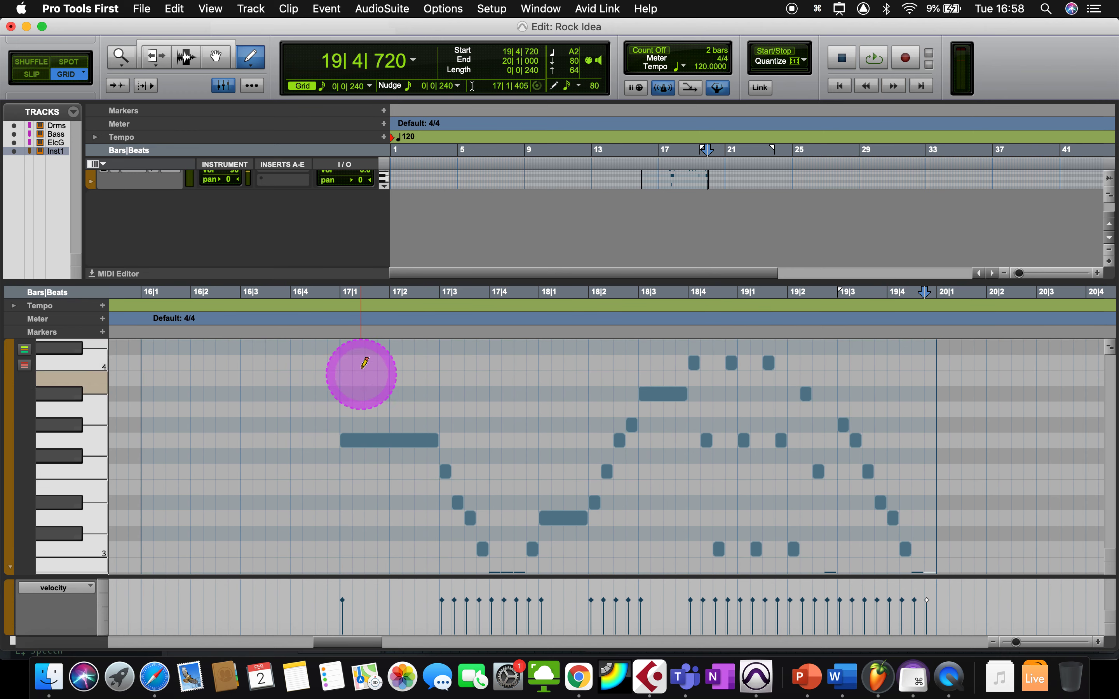
click(342, 317)
key(space)
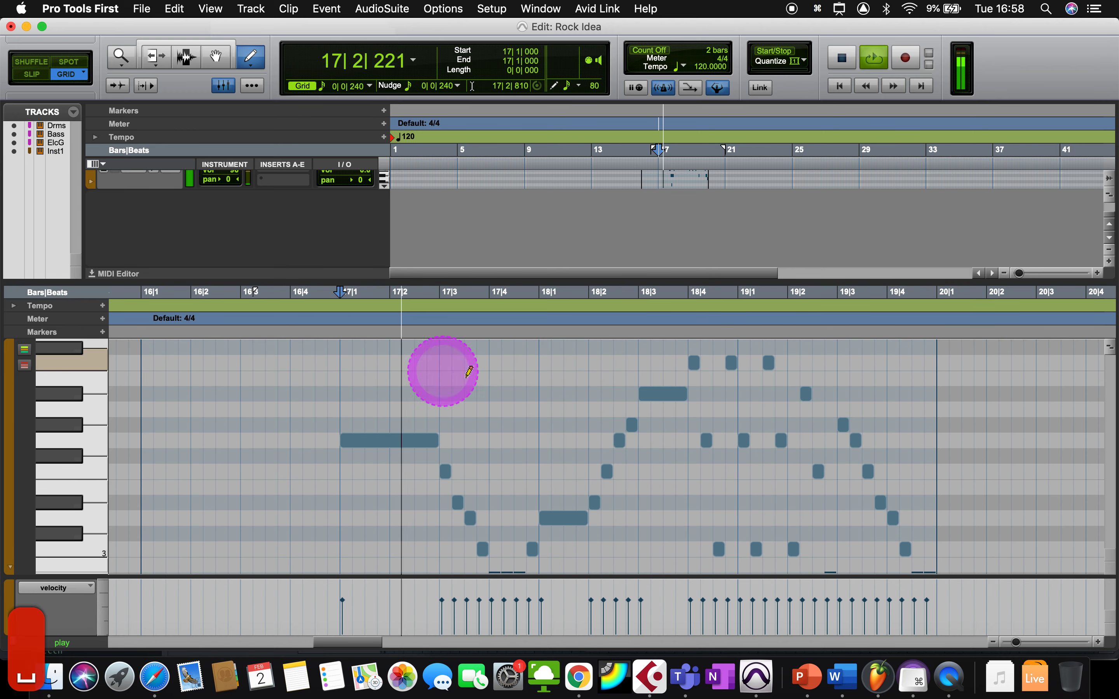
scroll(499, 387, down, 4)
scroll(507, 381, up, 5)
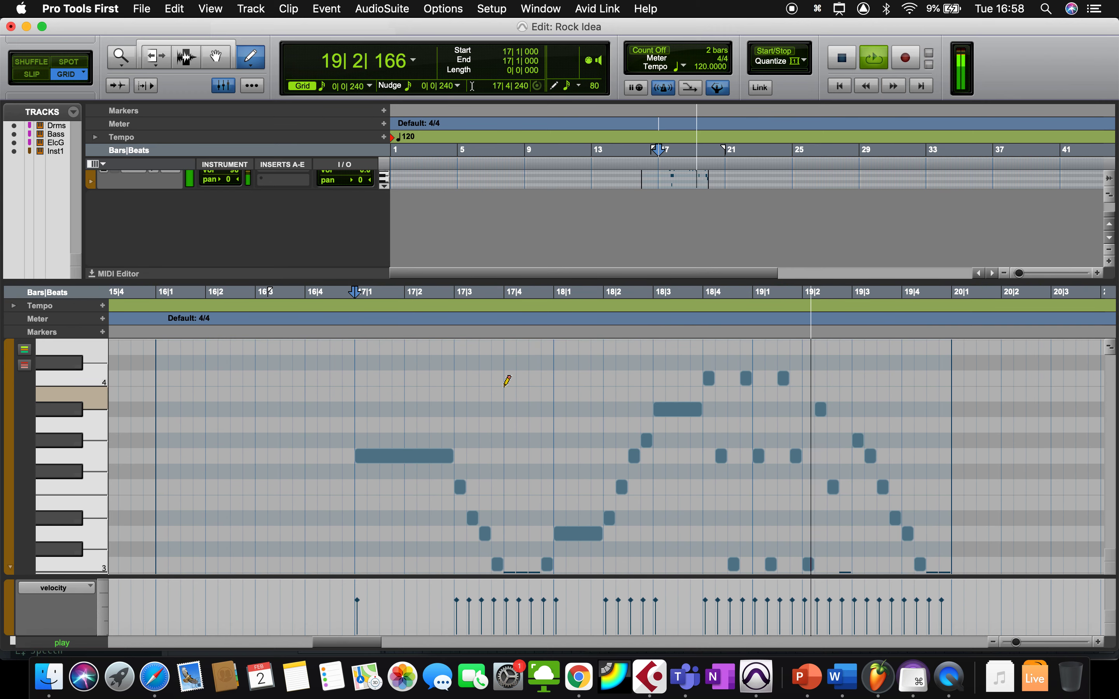
scroll(507, 381, down, 5)
key(space)
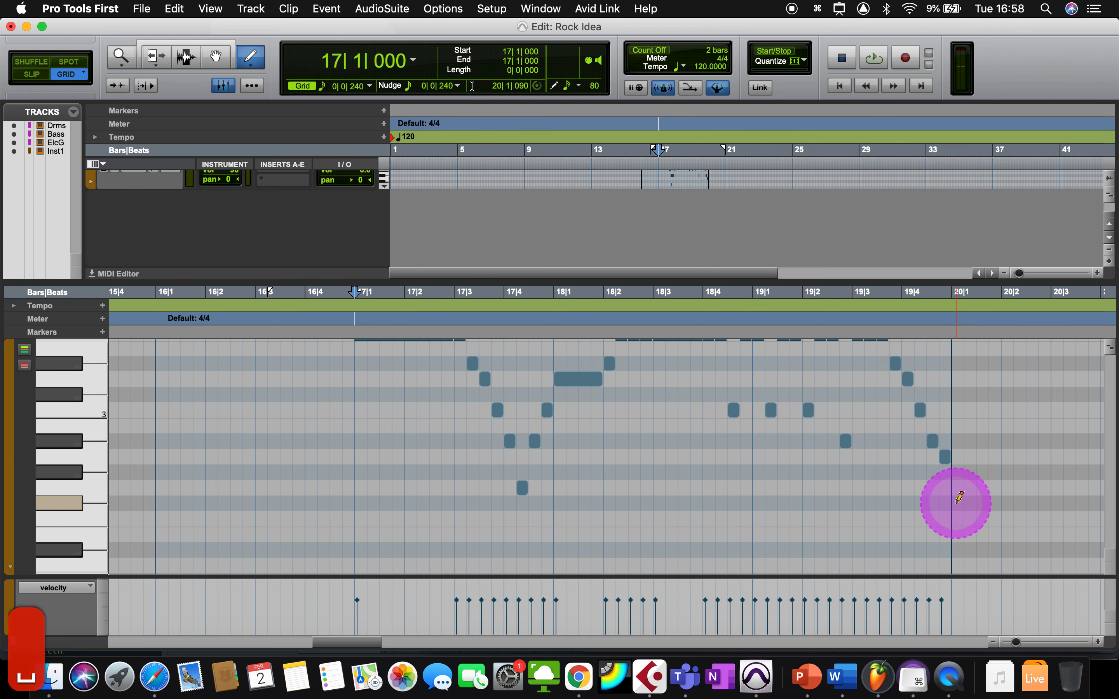
- Pencil G2 from 20|1|000 to 20|2|000 and 0|0|240 notes E2 at 20|2|240, F2 at 20|2|720 and G2 at 20|3|240
scroll(959, 498, down, 2)
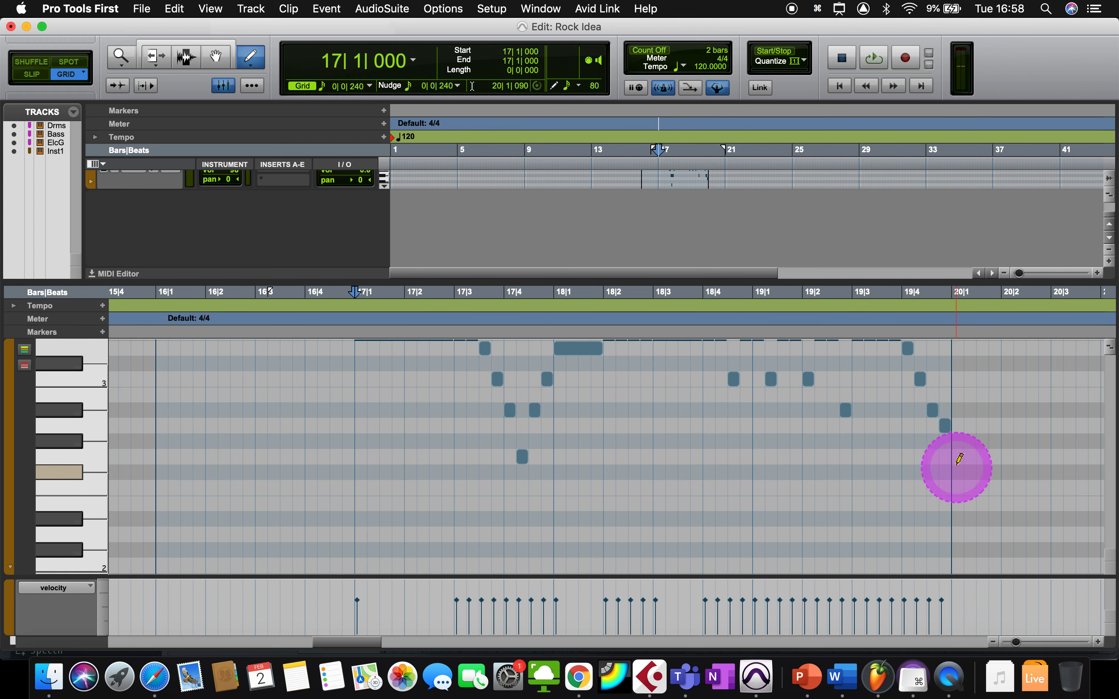
drag(959, 458, 988, 457)
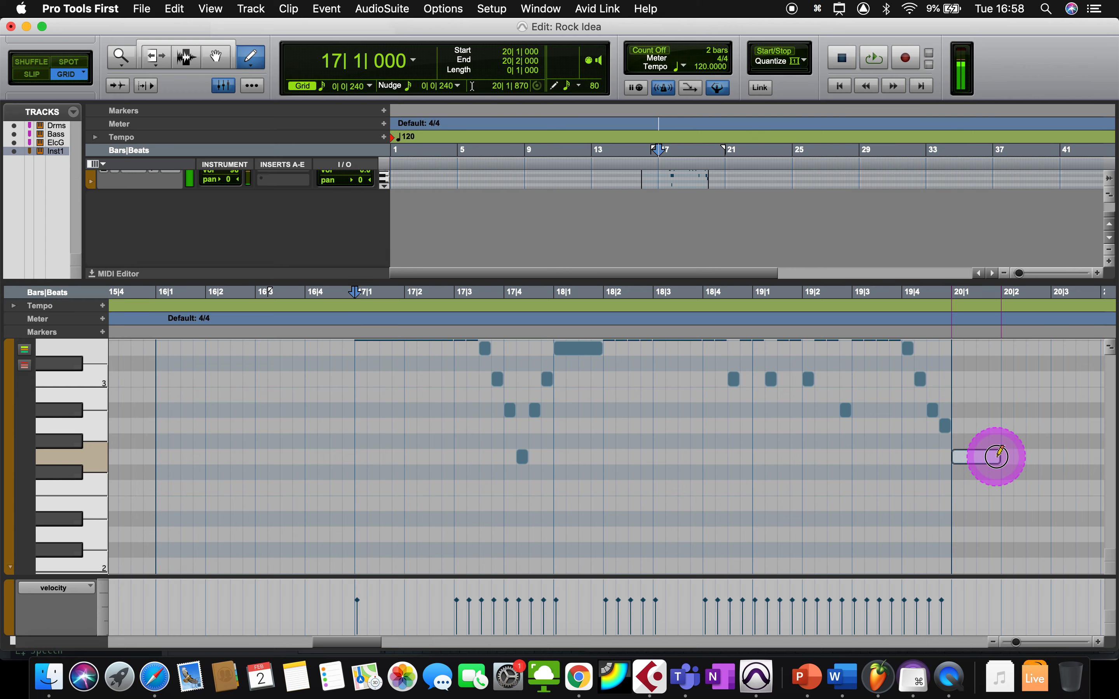
scroll(661, 382, up, 5)
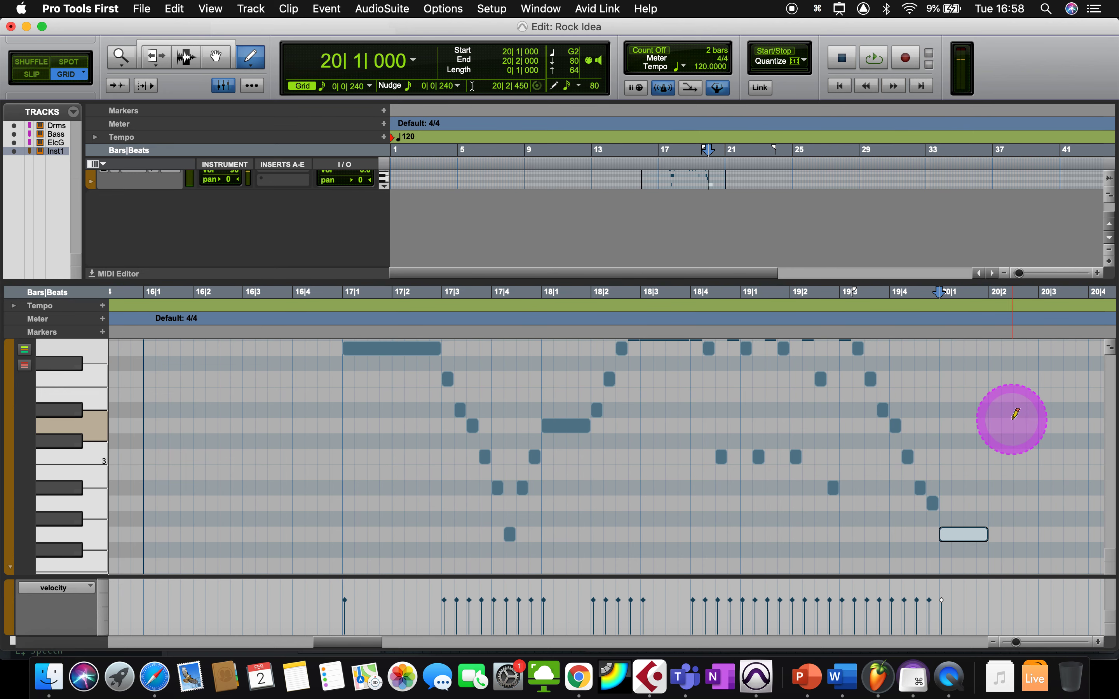
scroll(1009, 417, right, 10)
scroll(1009, 417, down, 3)
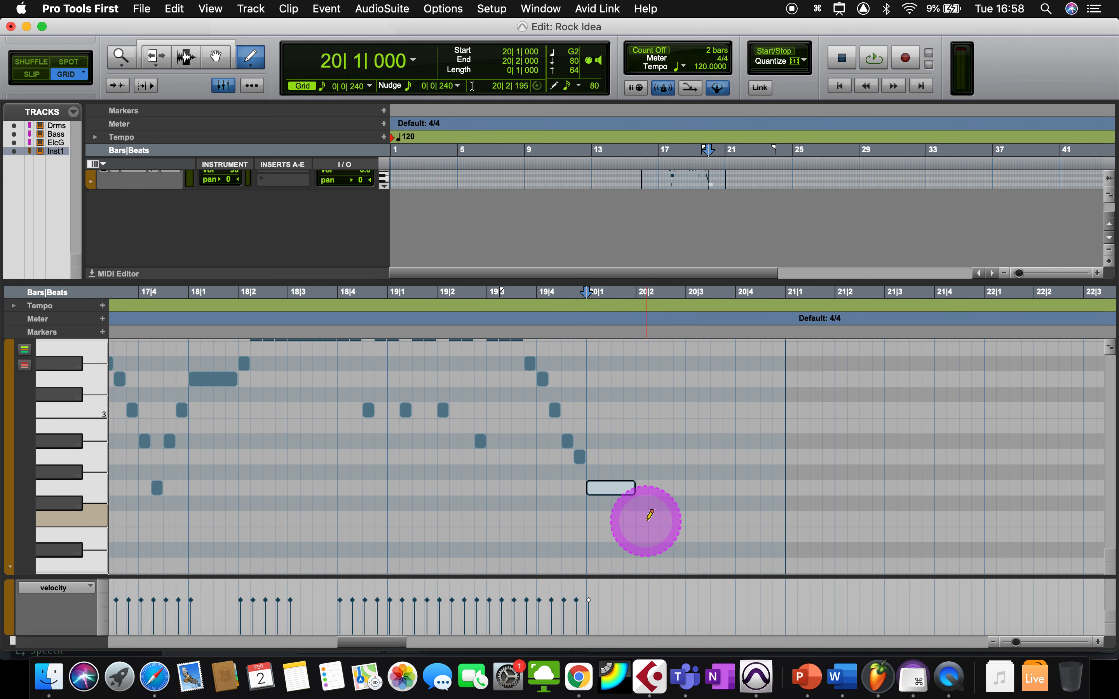
scroll(668, 518, down, 2)
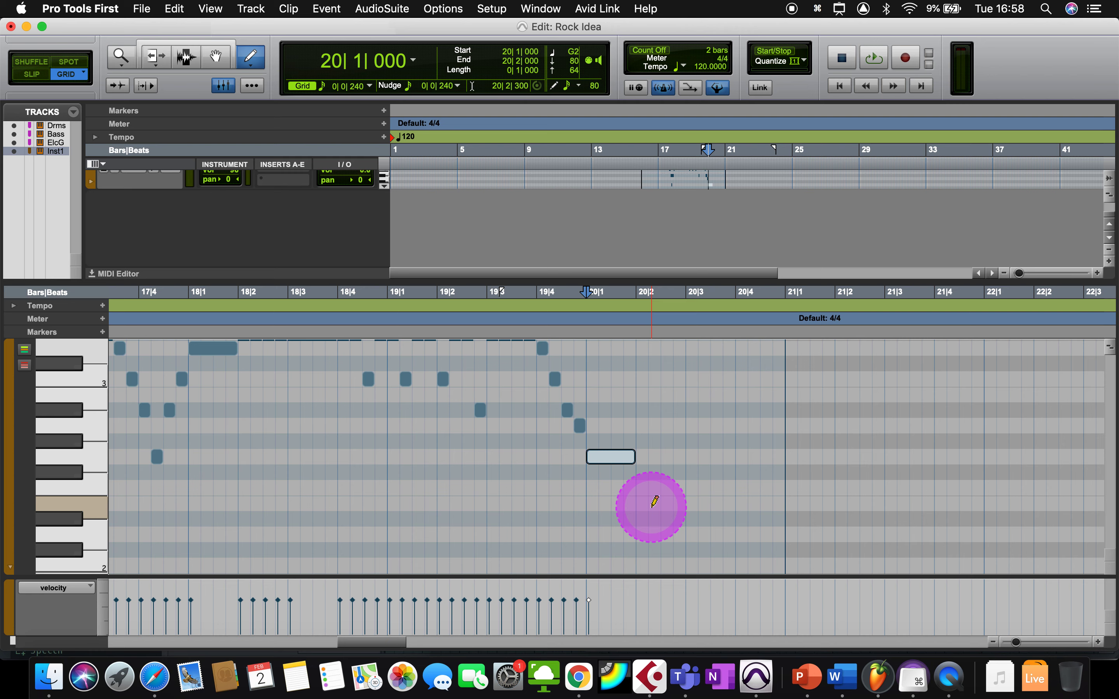
click(653, 503)
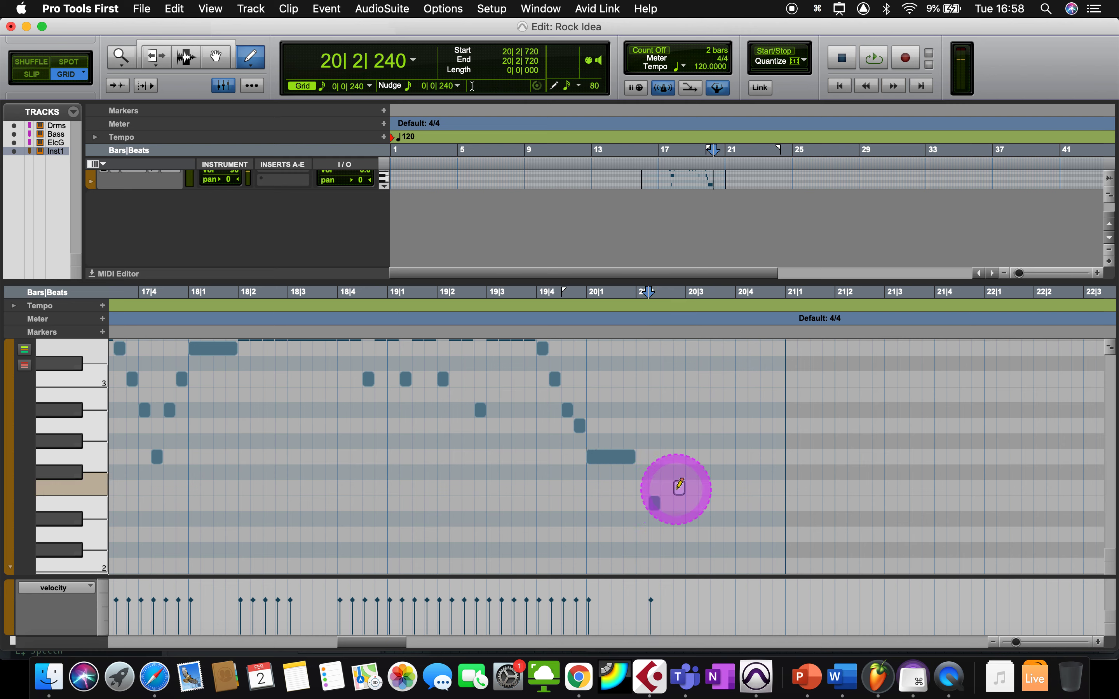
click(679, 486)
click(703, 456)
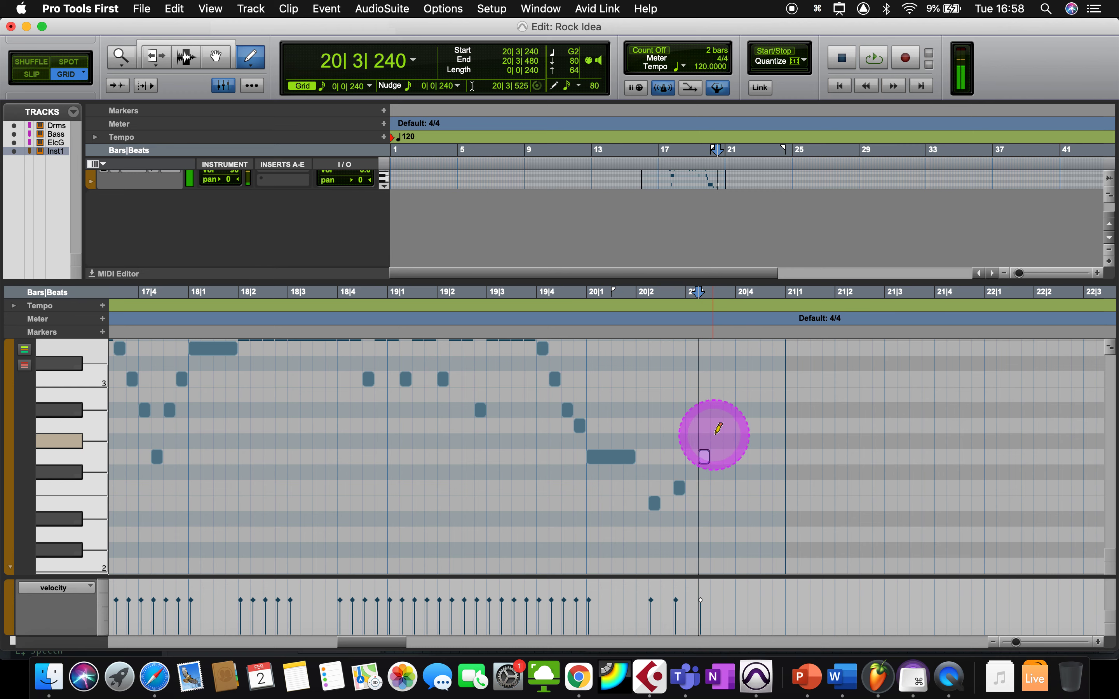
- Finish bar 20 with ascending 0|0|240 notes A2, Bb2, C3, D3 and Eb3 starting at 20|3|720
click(739, 411)
scroll(739, 417, up, 5)
click(740, 487)
click(754, 456)
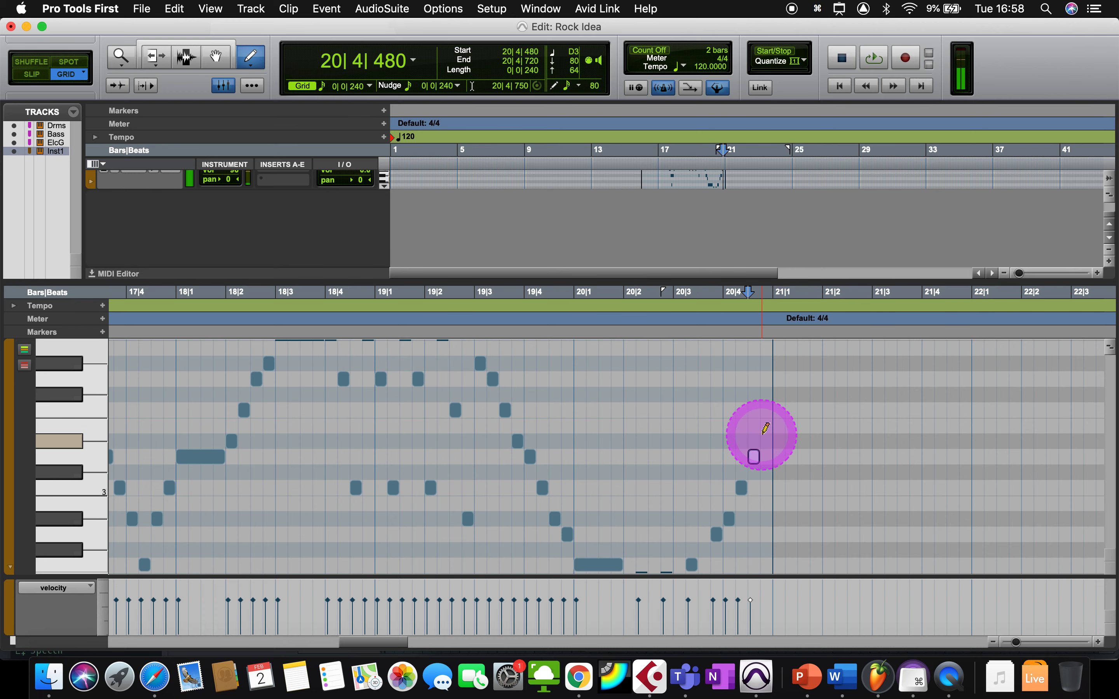
click(765, 441)
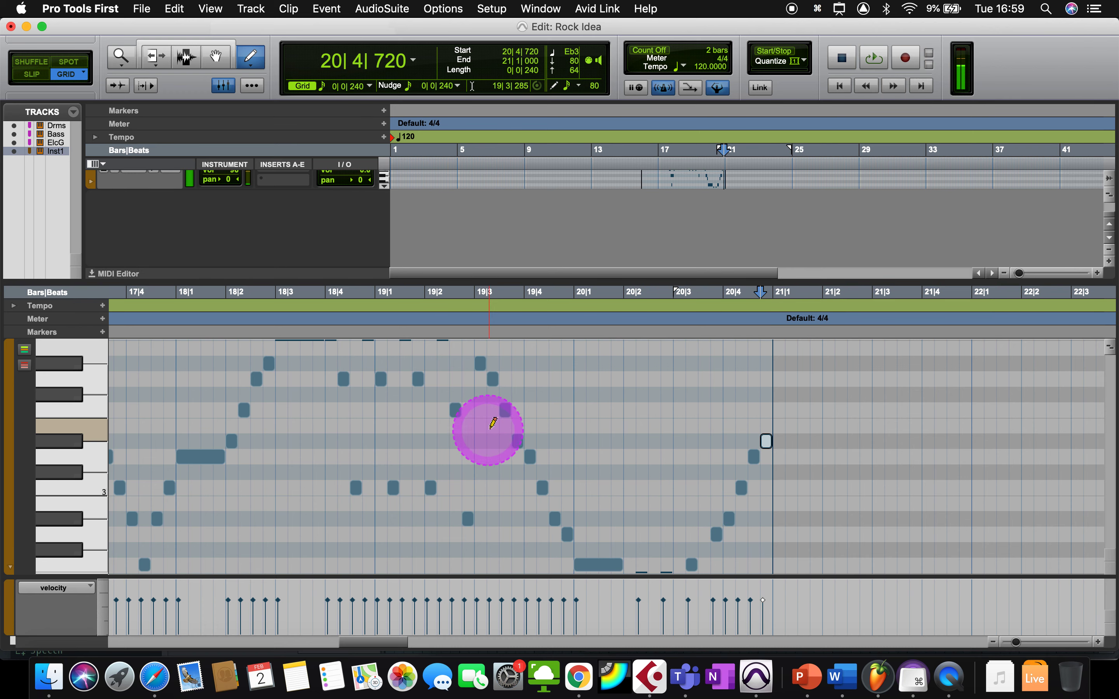
- Play the riff from 17|1|000 through bar 20 and audition the G2 note at 20|1|000
scroll(490, 429, left, 5)
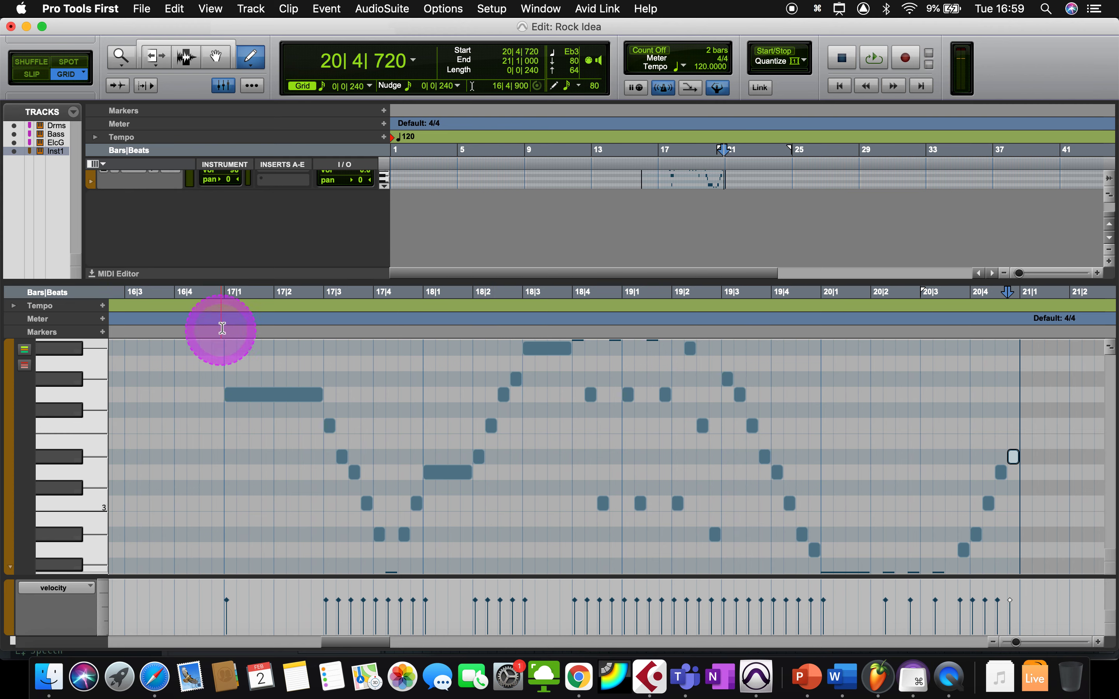
key(space)
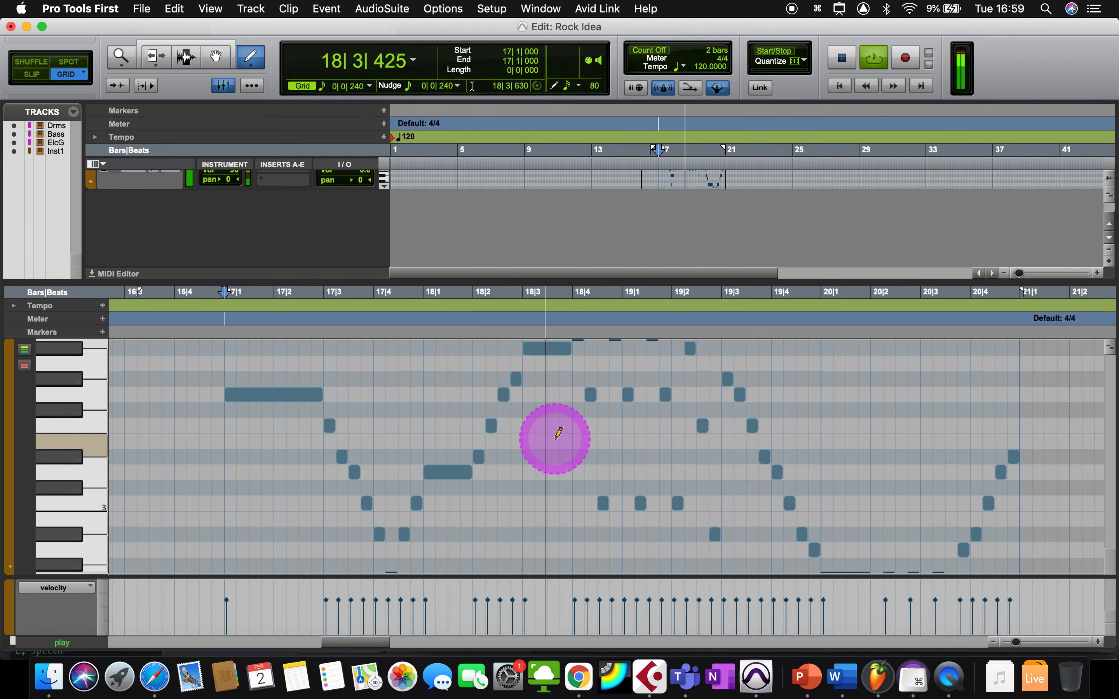
scroll(580, 412, down, 5)
scroll(581, 412, right, 5)
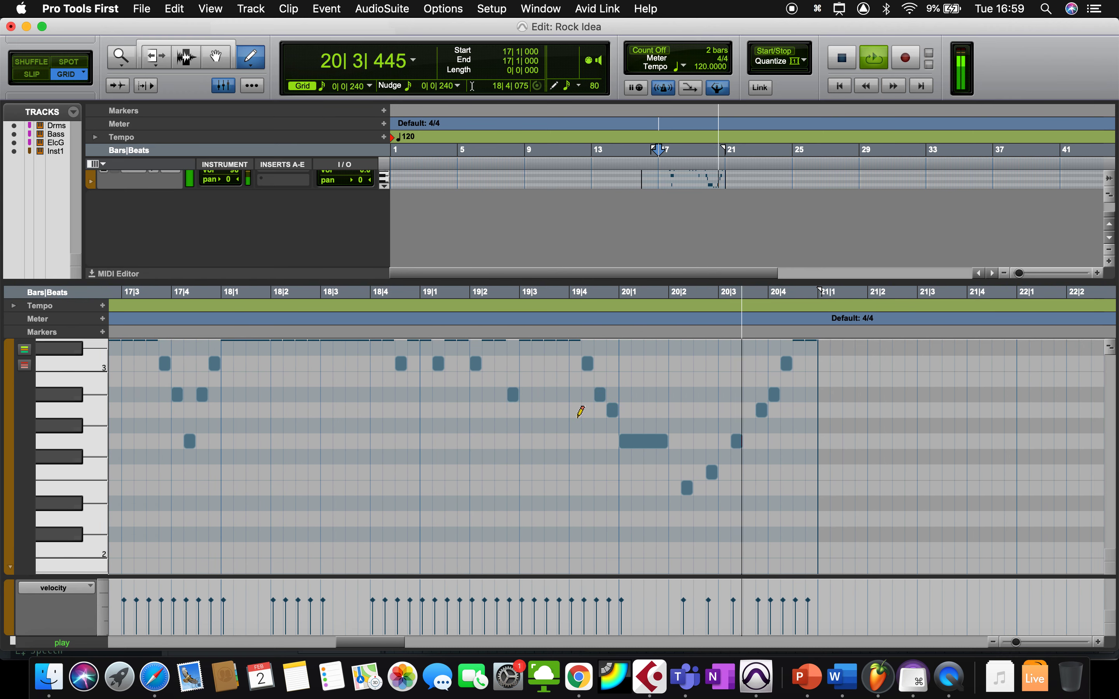
key(space)
click(634, 441)
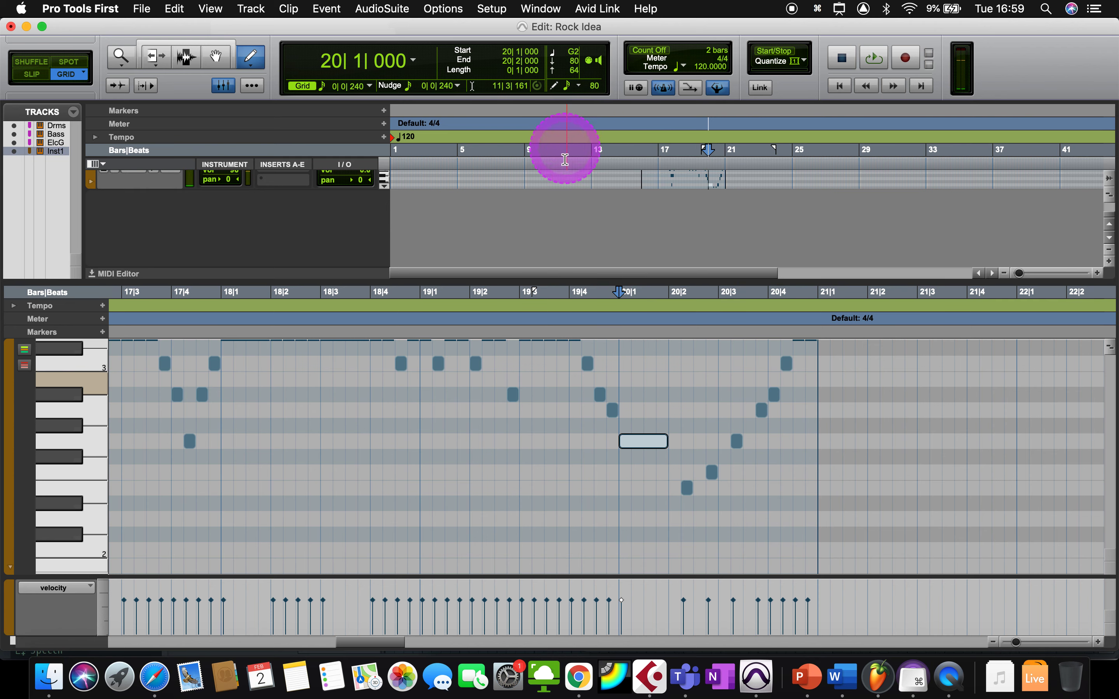
- Bring the Bass and Elec Git tracks into view and undo the last pencilled note, Eb3 at 20|4|720
scroll(638, 211, up, 5)
scroll(698, 226, down, 2)
scroll(697, 228, down, 4)
scroll(698, 228, right, 1)
scroll(698, 228, up, 3)
double_click(667, 247)
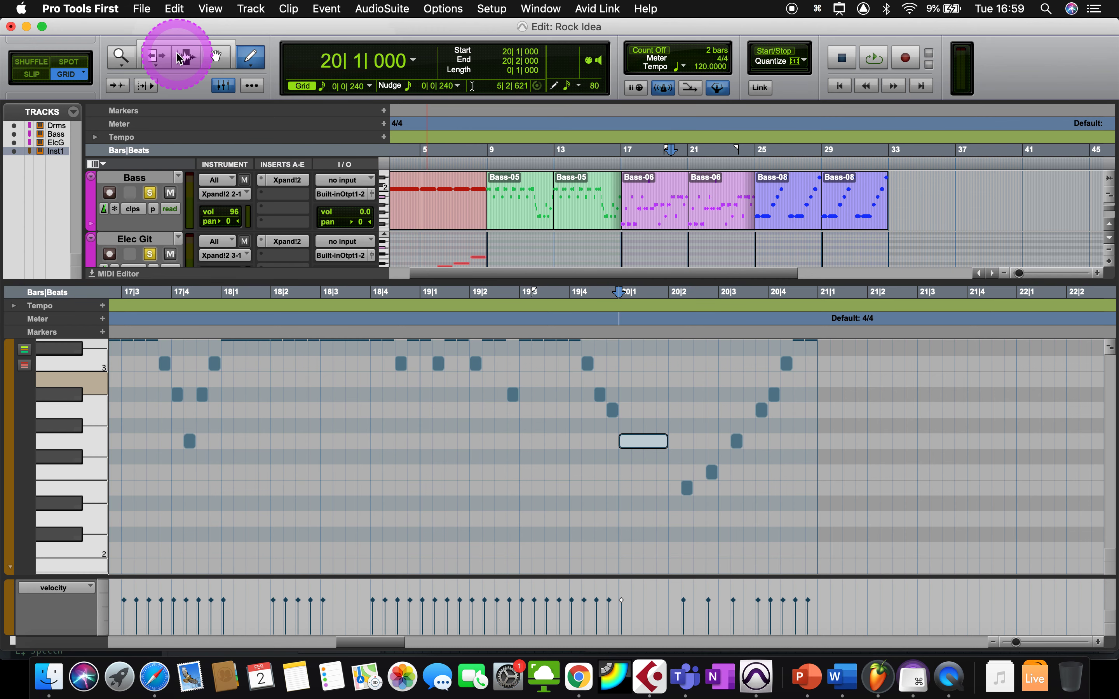
key(super+z)
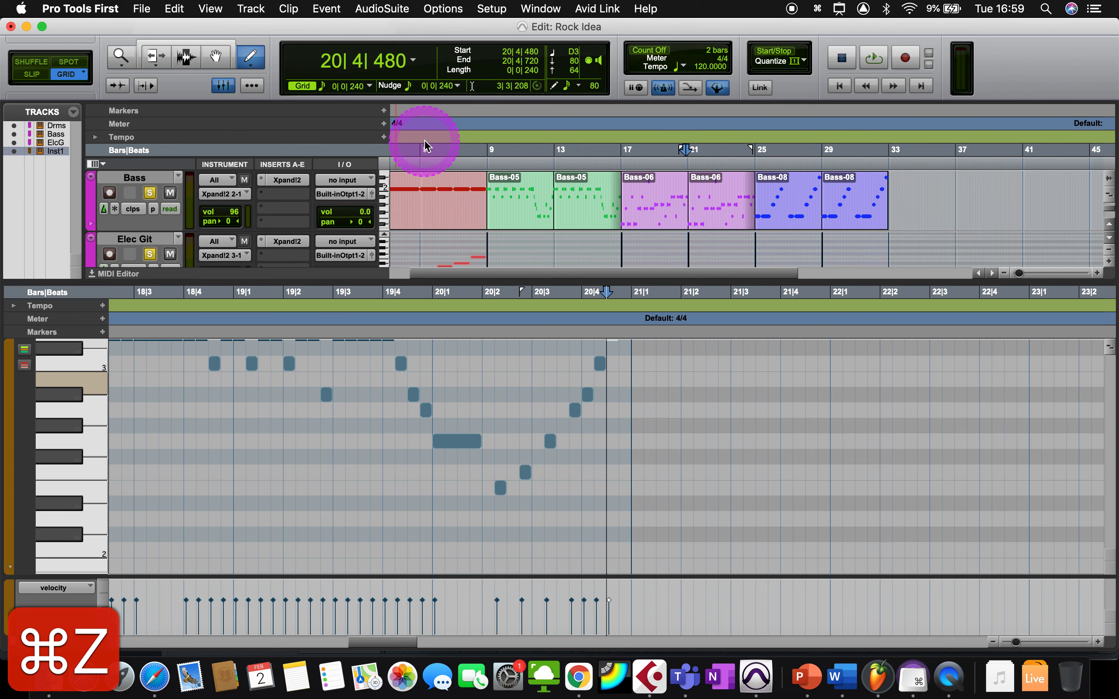
scroll(518, 355, up, 4)
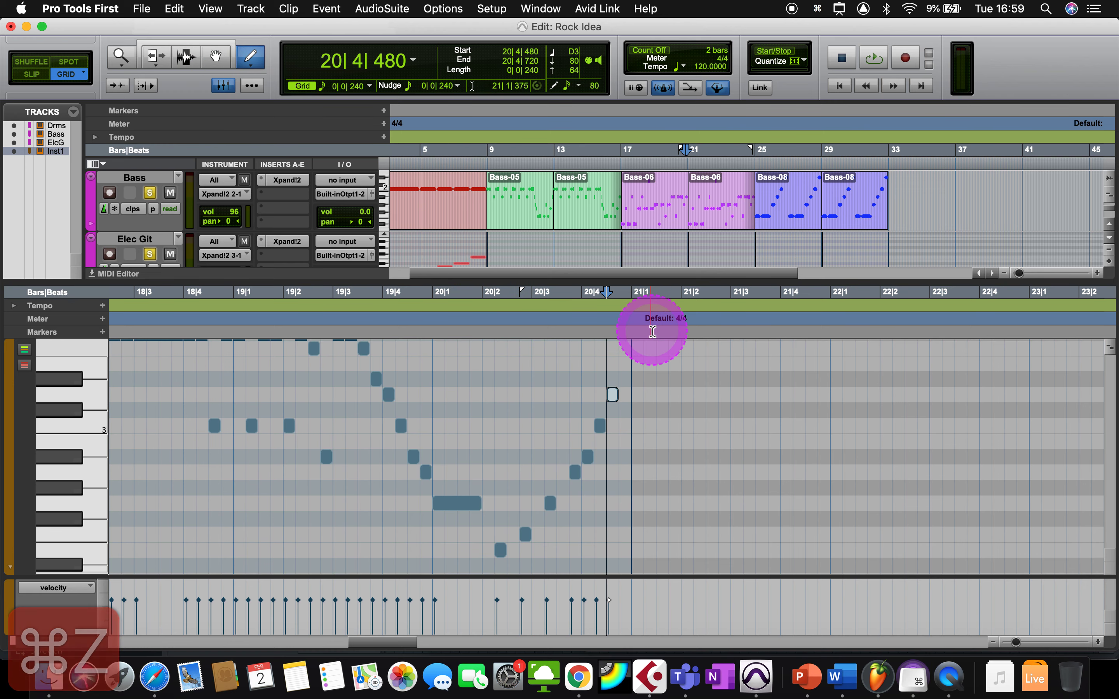
- Switch the Elec Git track's display from notes to clips
scroll(680, 252, down, 3)
scroll(680, 252, up, 3)
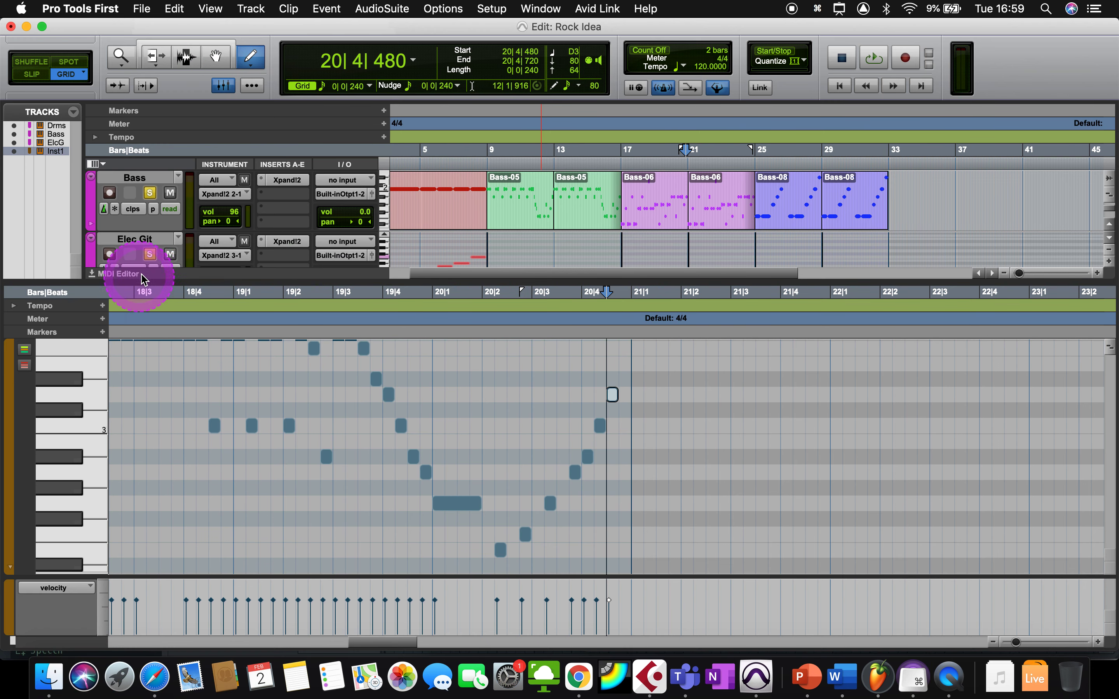
scroll(145, 252, down, 3)
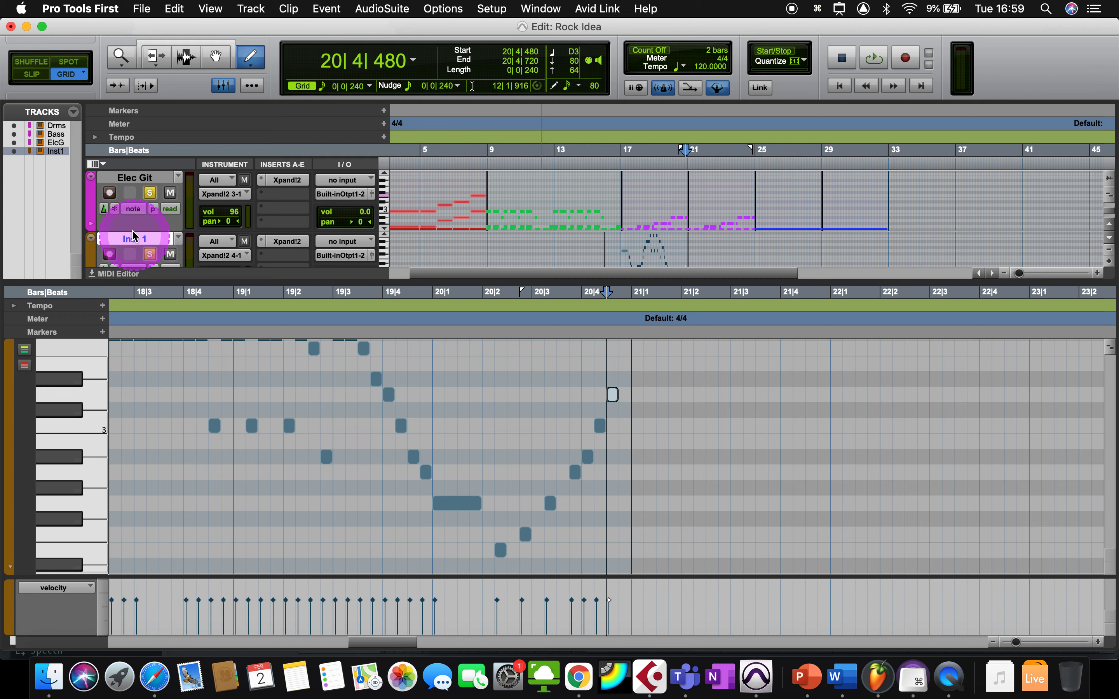
click(133, 209)
click(131, 198)
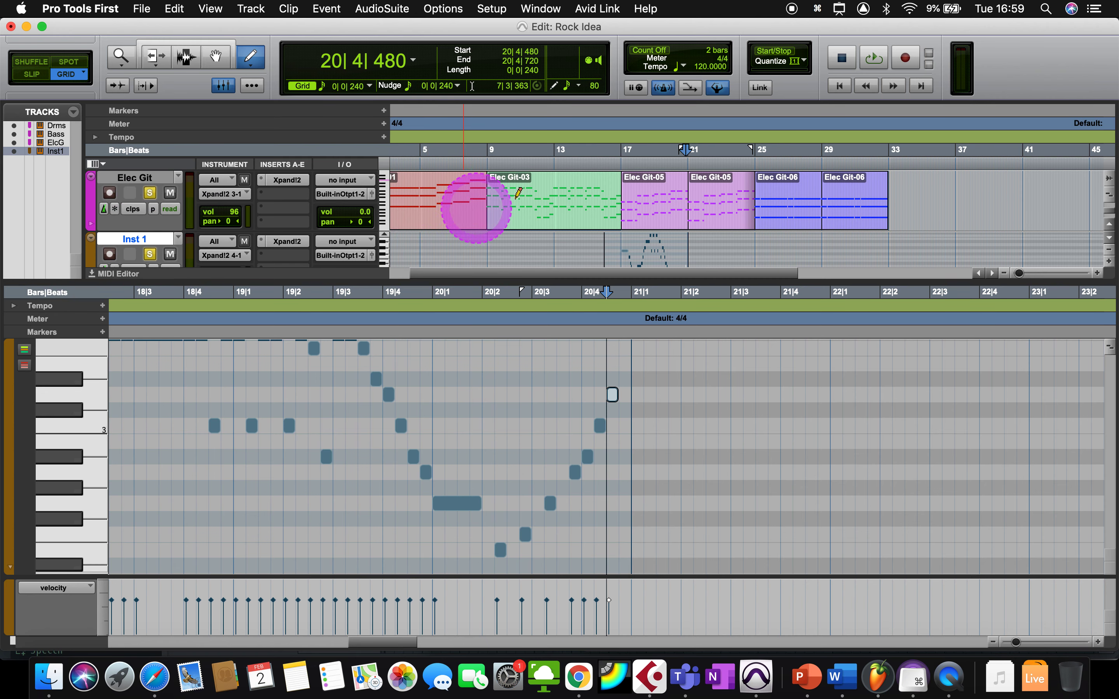
- Inspect the Elec Git-05 clip at bars 17 to 20 and audition its lowest chord notes on the piano roll keyboard
click(216, 57)
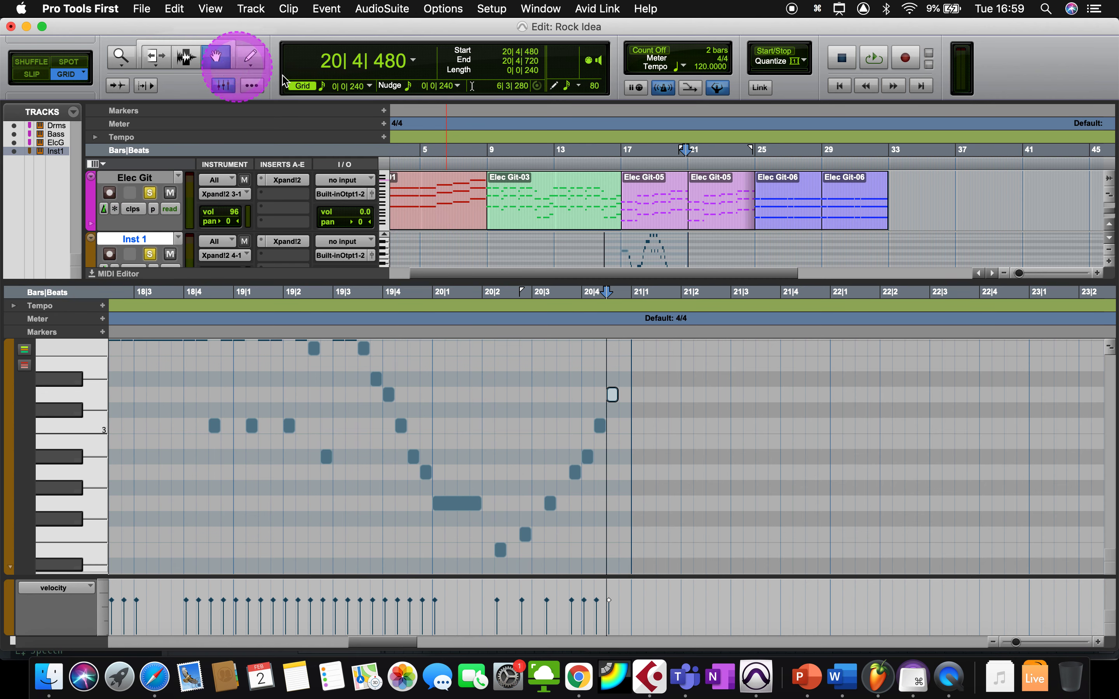
click(674, 199)
scroll(791, 442, down, 3)
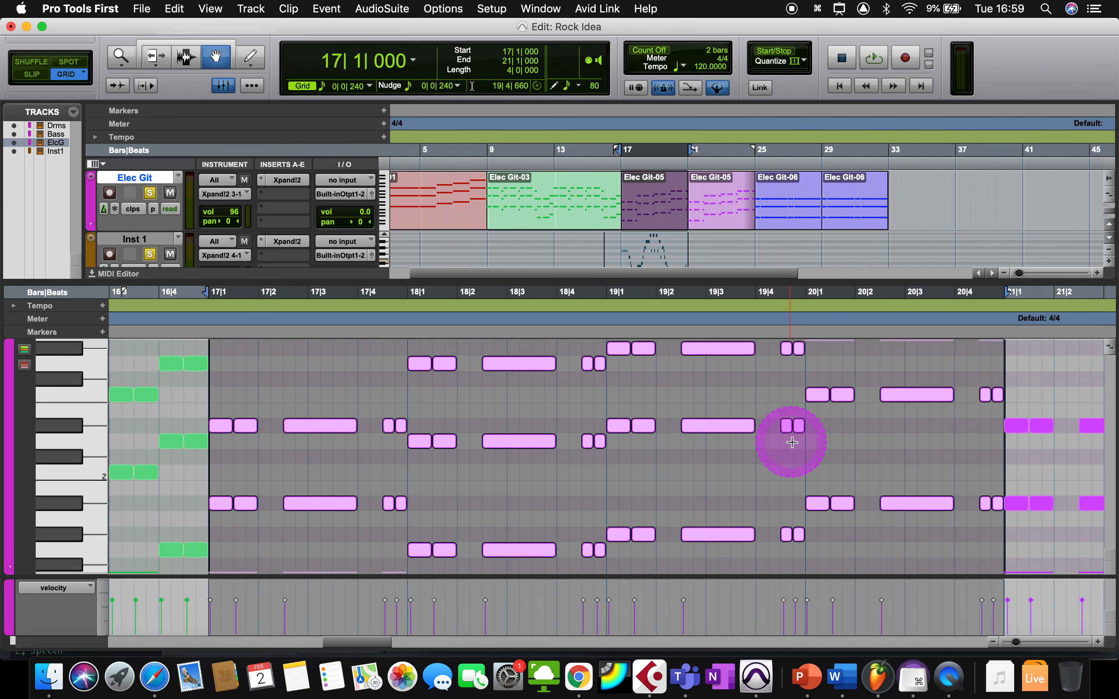
scroll(791, 442, down, 2)
scroll(372, 475, down, 3)
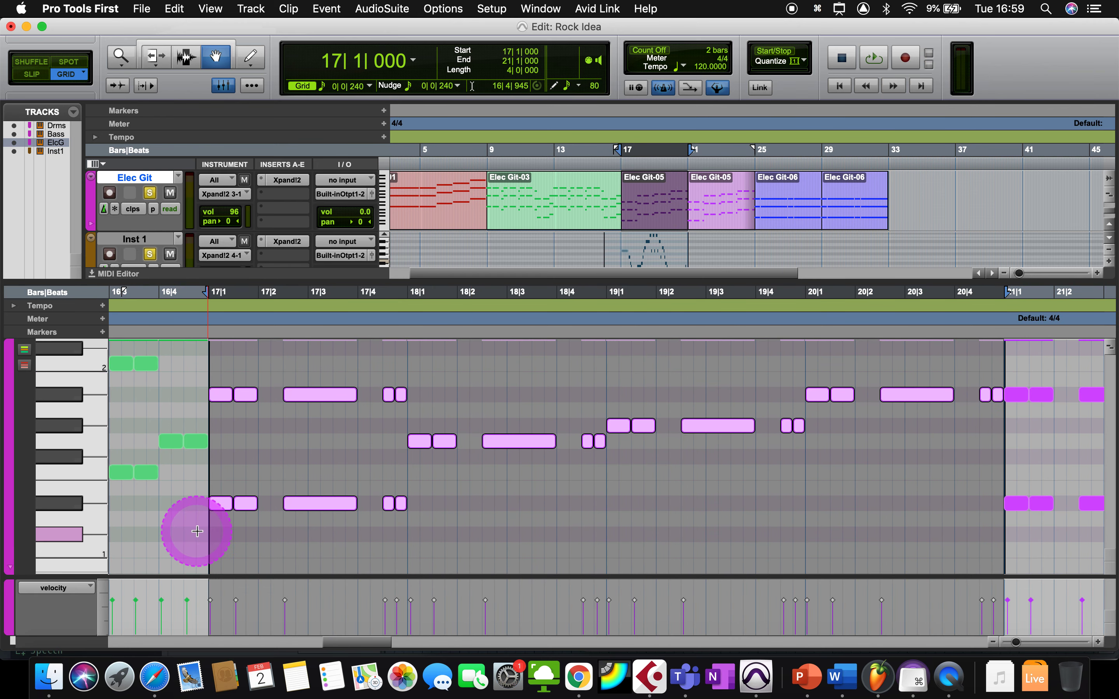
click(58, 503)
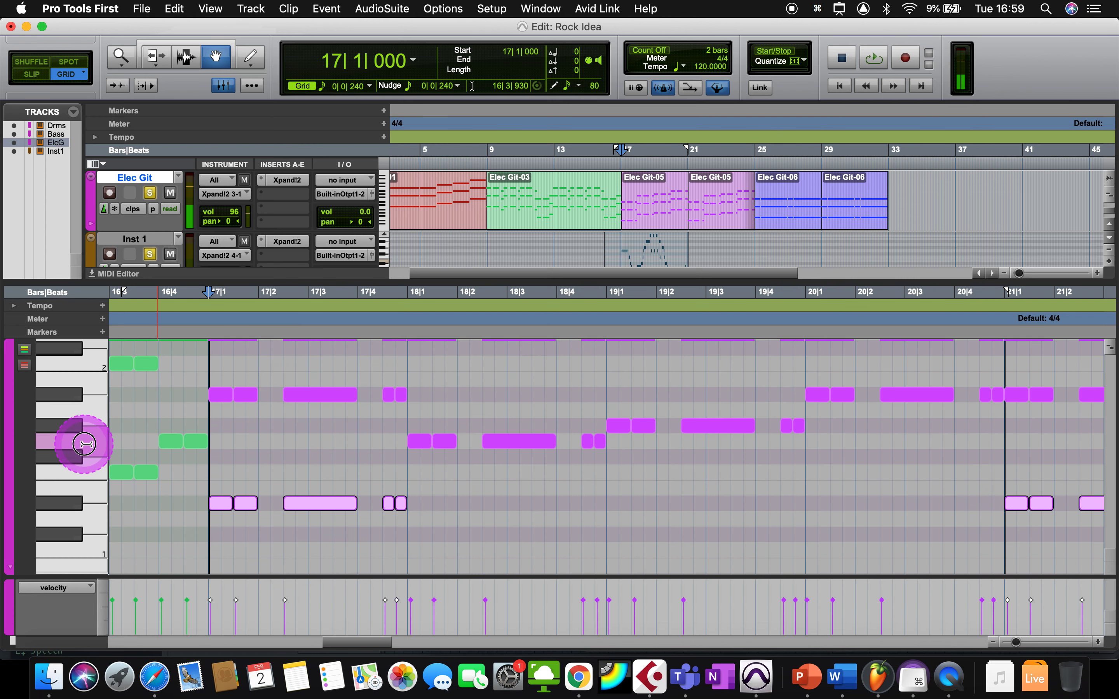
click(85, 444)
click(56, 426)
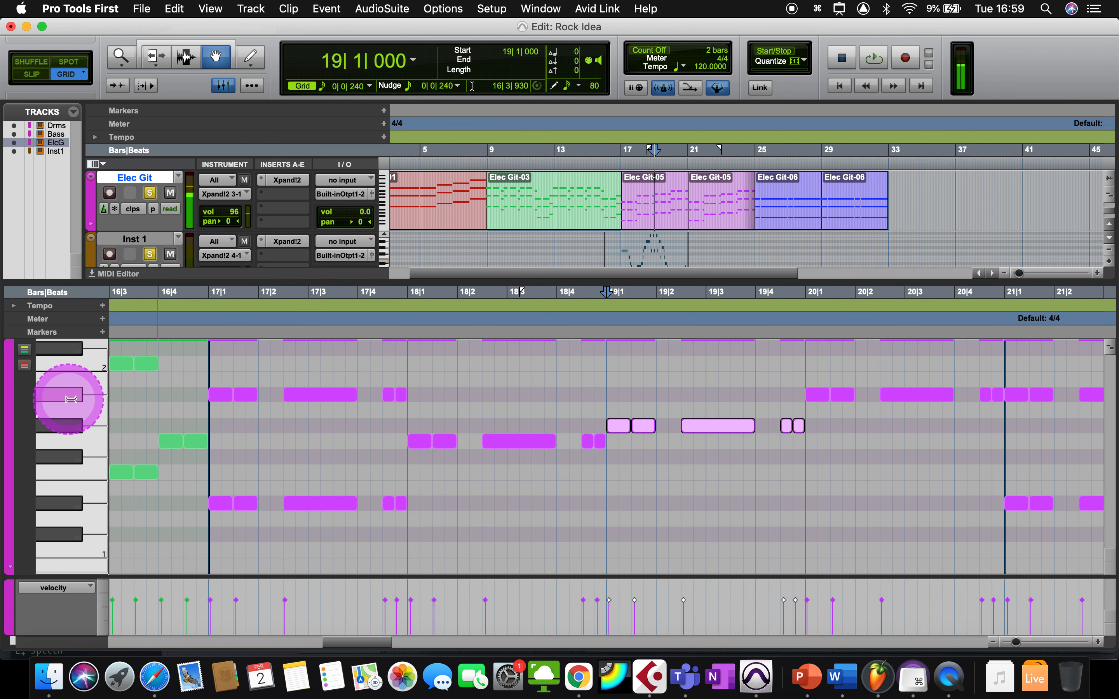
click(69, 399)
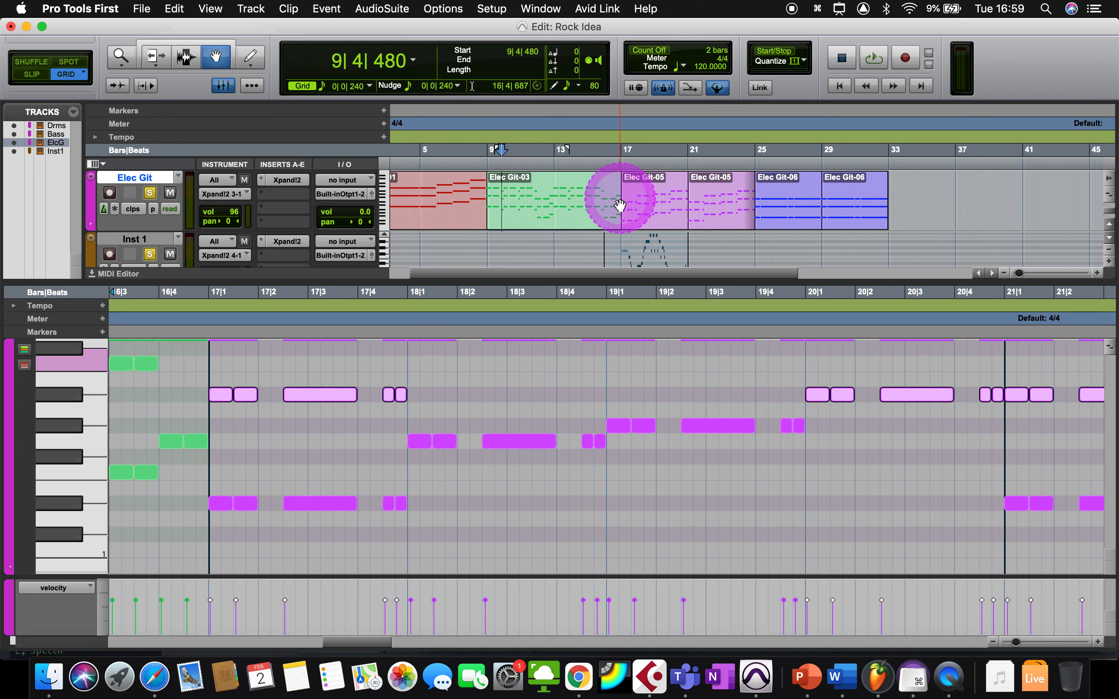
- Audition the Inst 1 riff notes G3 at 17|1|000, D3 at 18|1|000, C4 at 18|4|720 and G2 at 20|1|000
click(642, 237)
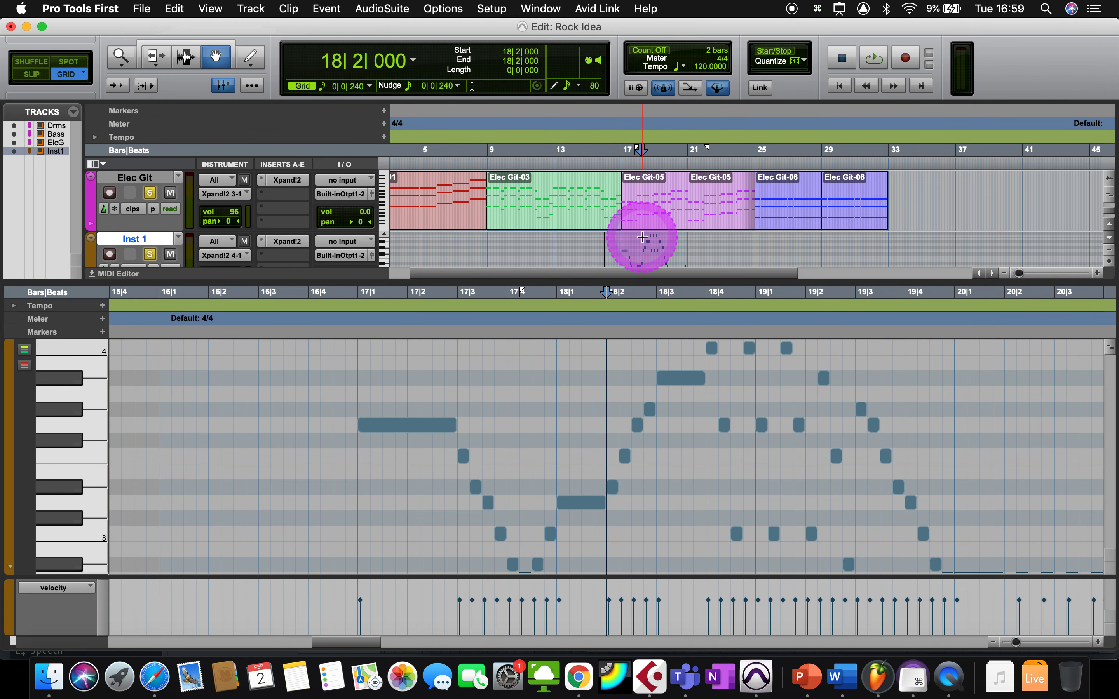
click(392, 425)
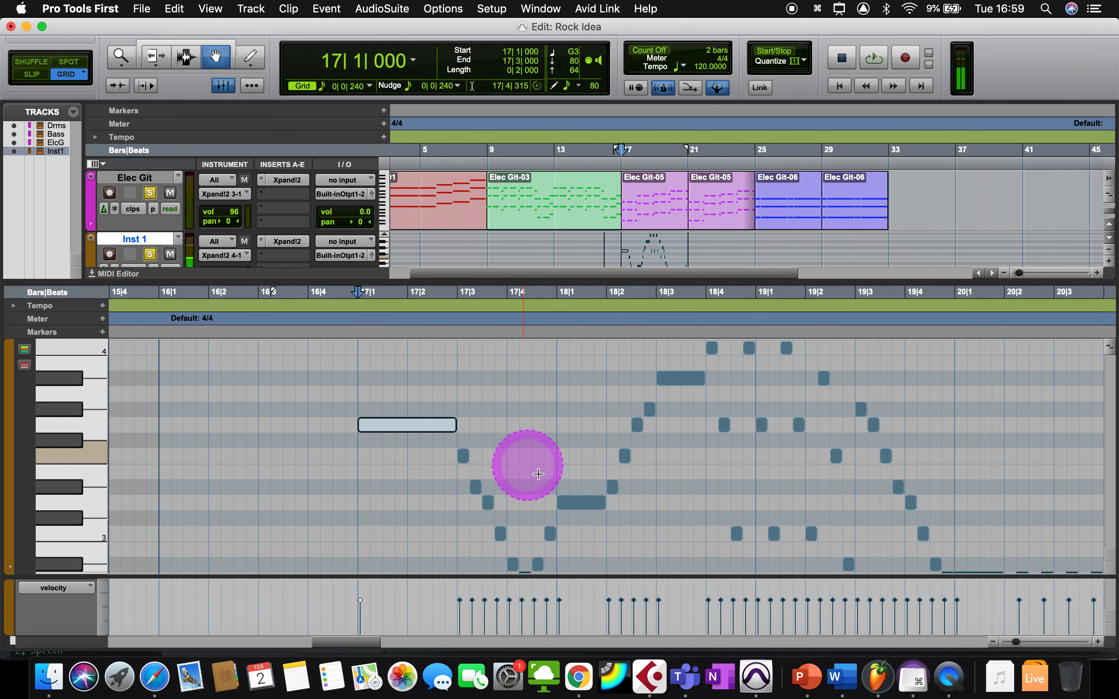
click(573, 503)
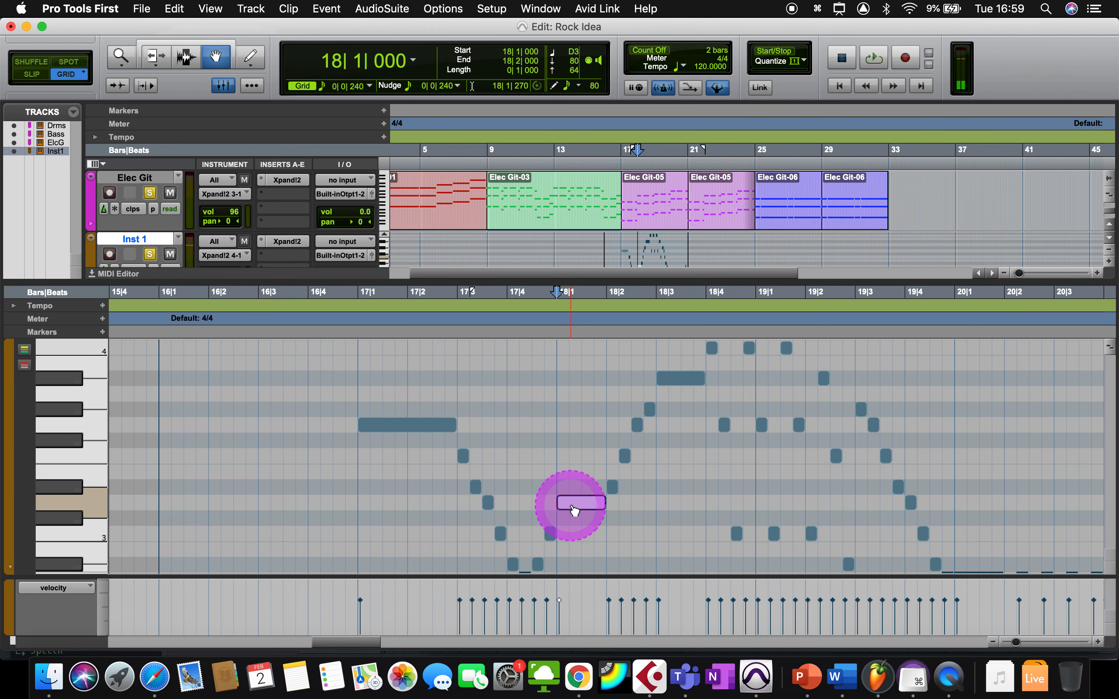
scroll(573, 509, down, 2)
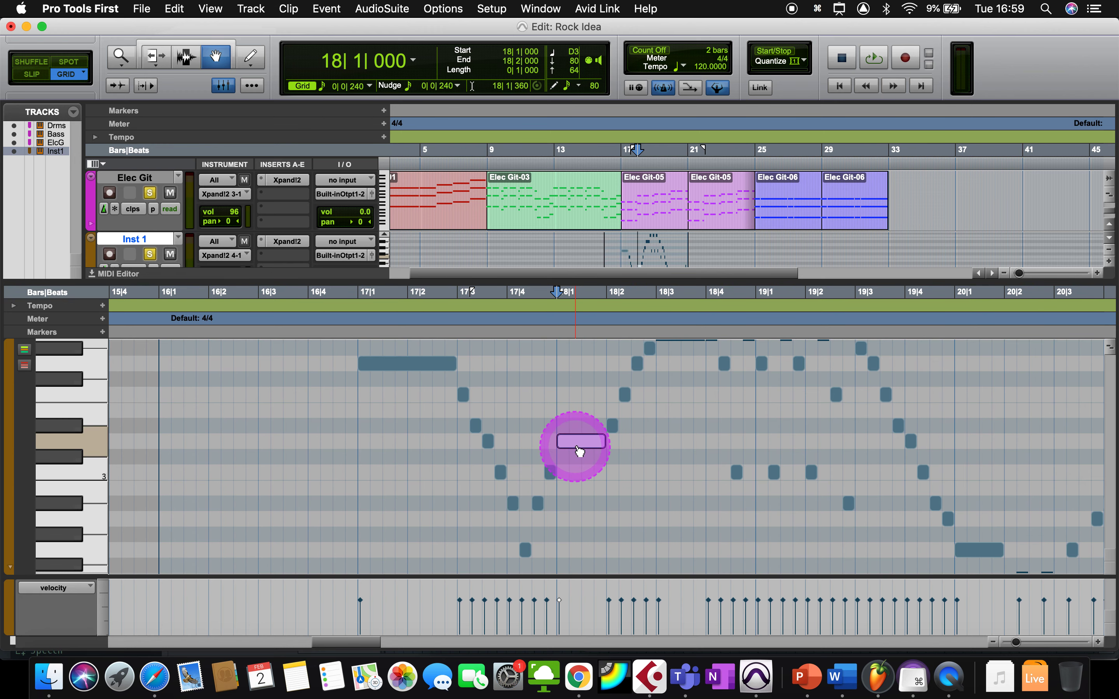
scroll(644, 464, right, 2)
scroll(644, 464, up, 3)
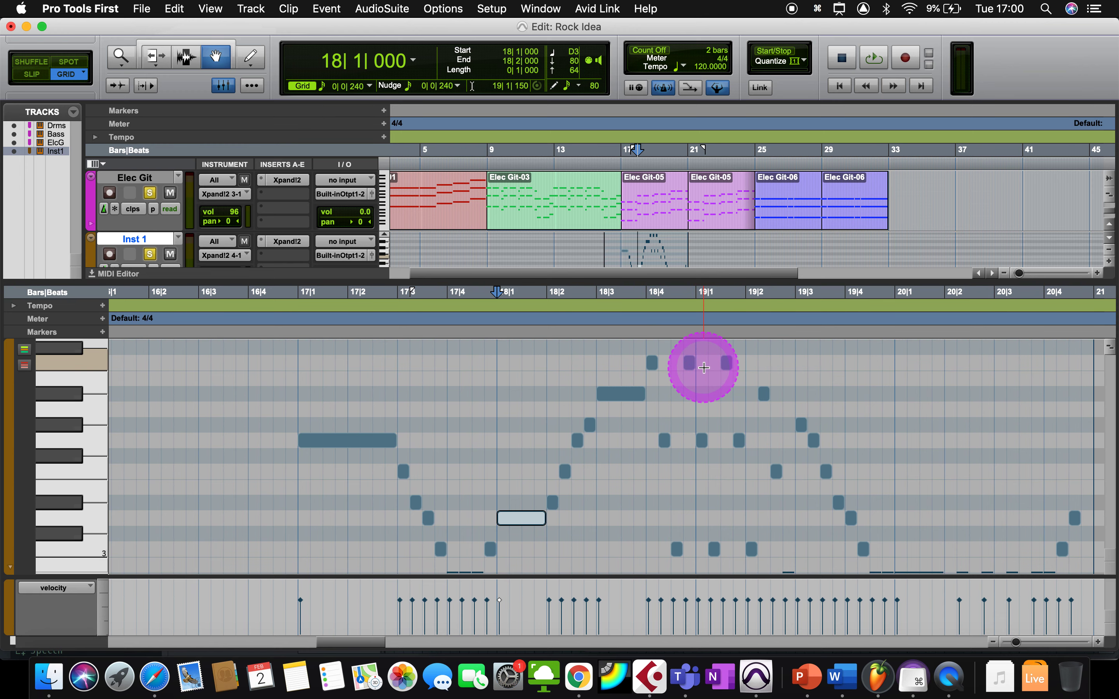
click(692, 364)
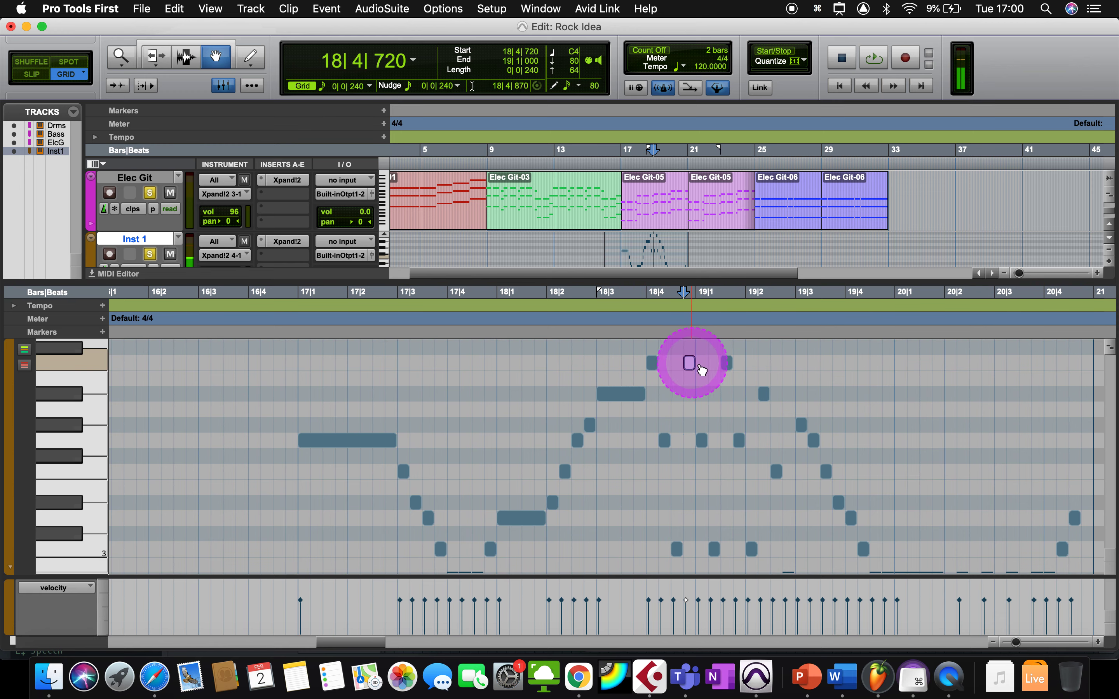
scroll(737, 383, up, 2)
scroll(728, 407, up, 1)
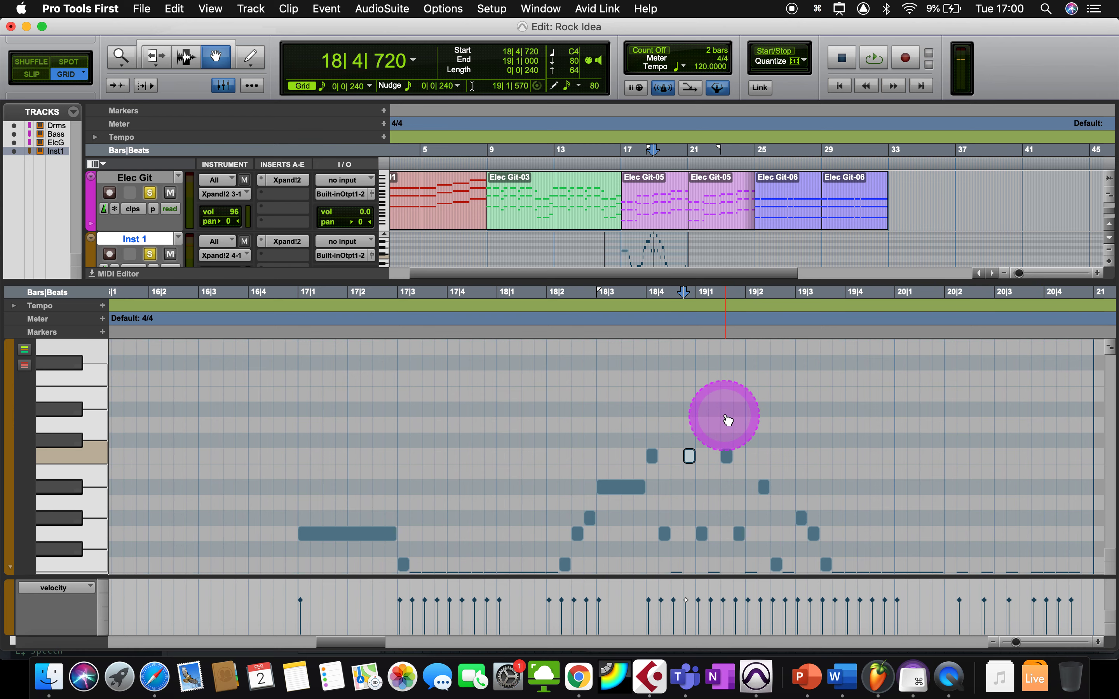
scroll(799, 439, down, 10)
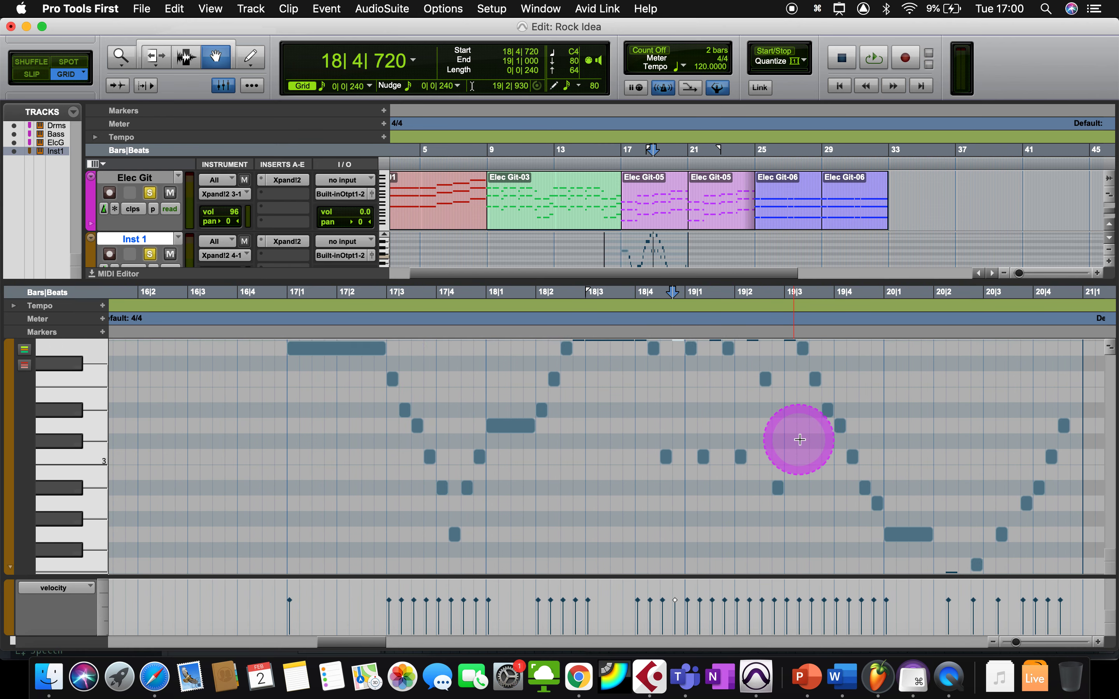
click(902, 459)
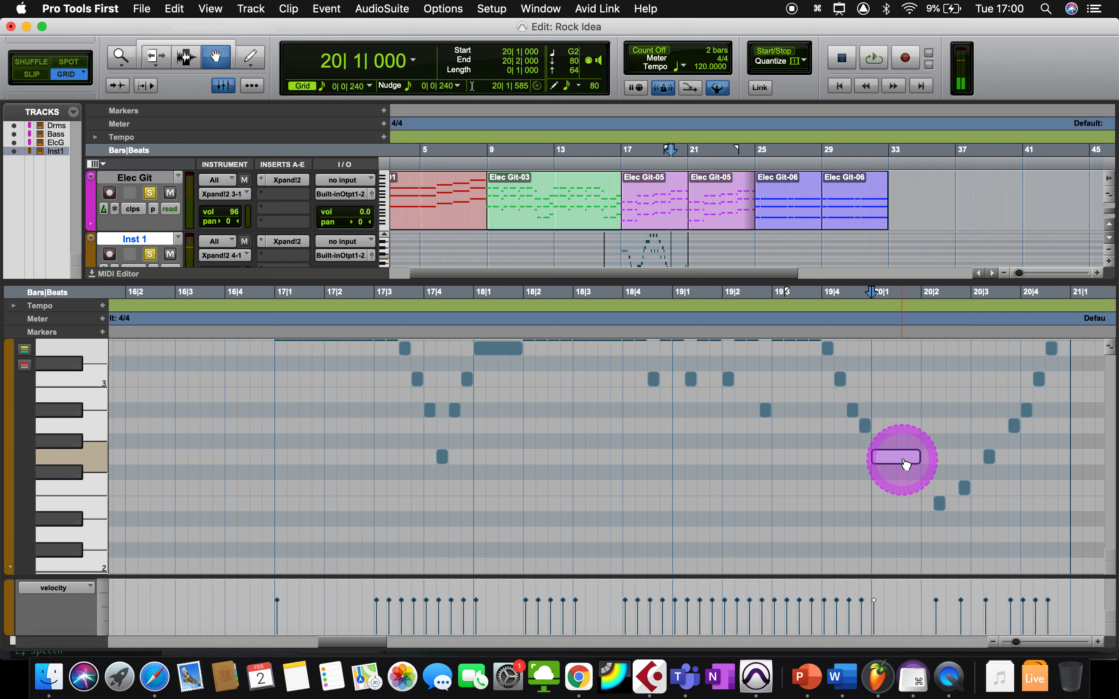
scroll(904, 463, right, 10)
click(757, 437)
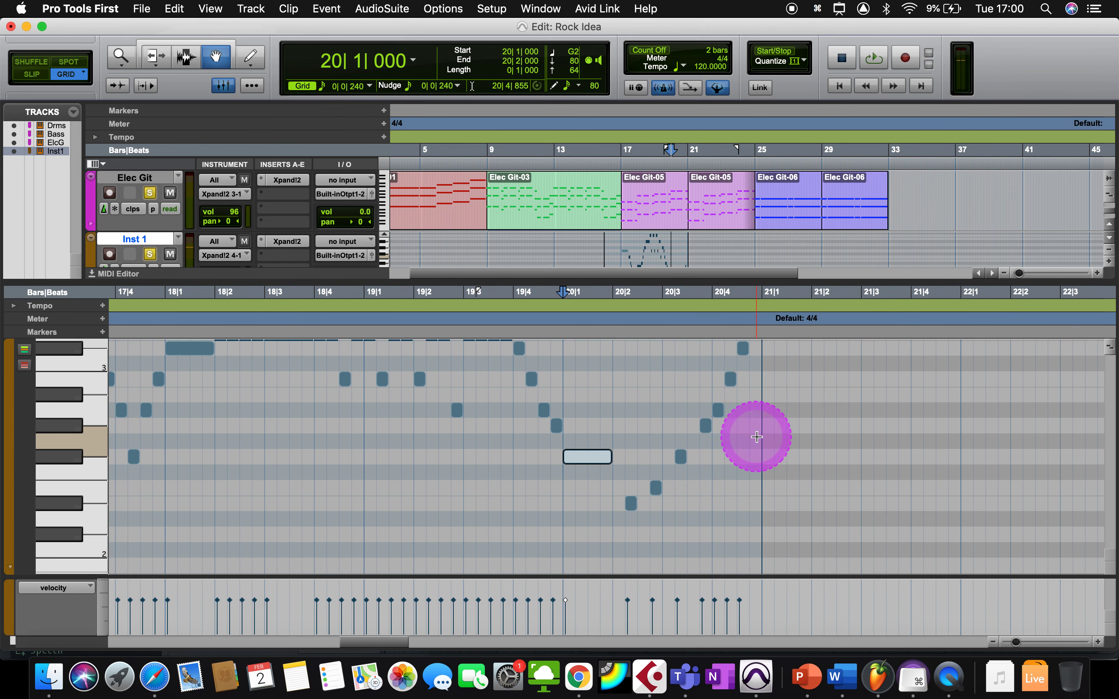
- Lower the 20|1|000 note to F2 and move the three following notes to E2 at 20|2|000, E2 at 20|2|480 and G2 at 20|3|000
scroll(756, 437, up, 2)
click(584, 489)
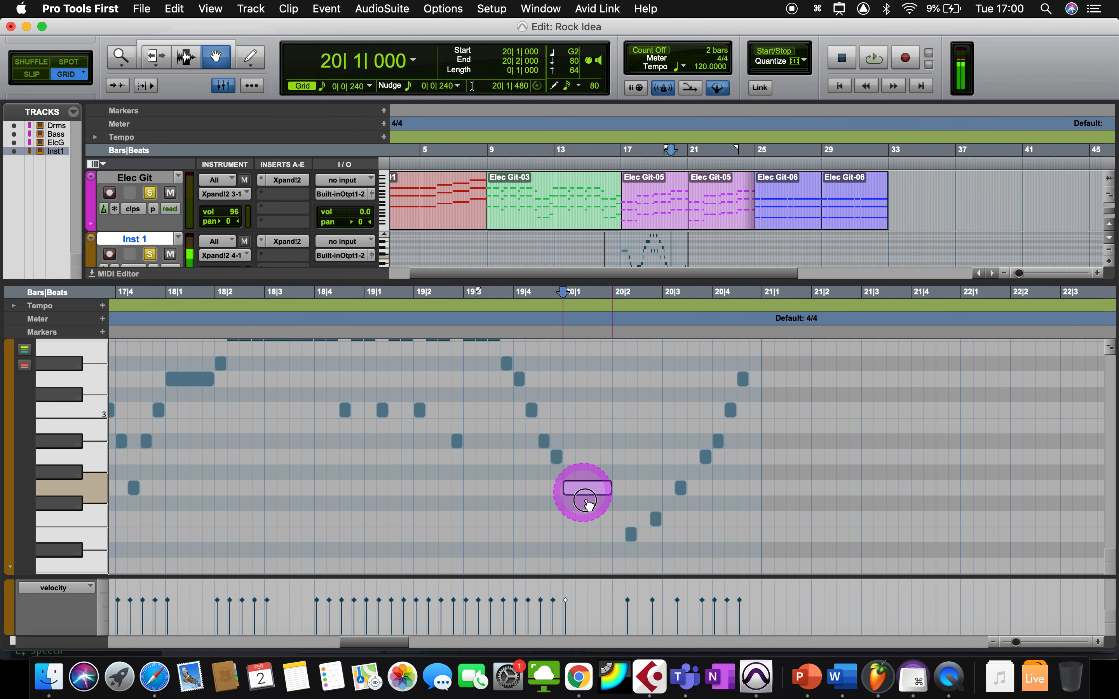
drag(584, 502, 584, 517)
click(629, 534)
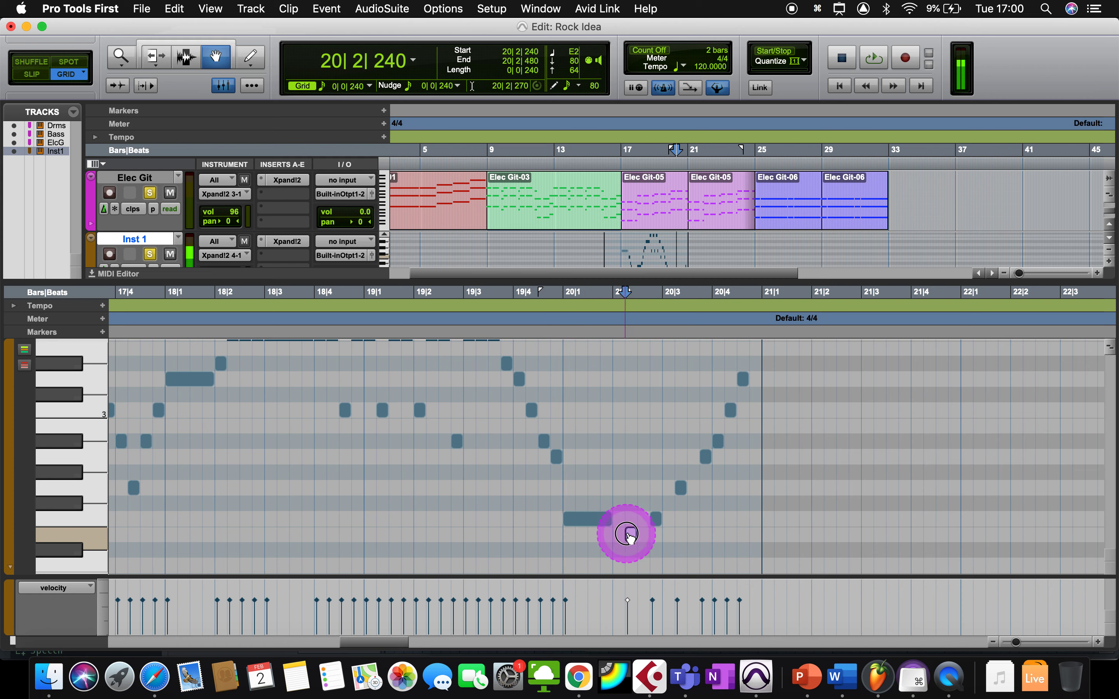
drag(654, 519, 643, 534)
drag(682, 488, 661, 500)
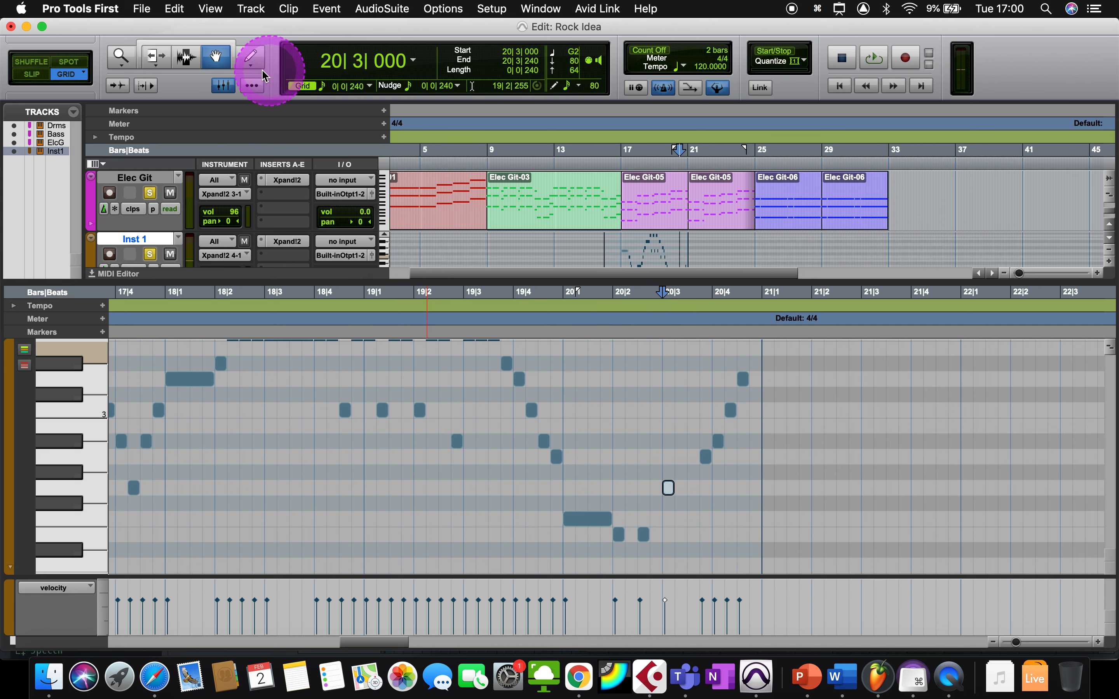
- Pencil 0|0|240 notes D2 at 20|2|240, F2 at 20|2|720, F2 at 20|3|240 and A2 at 20|3|480
click(250, 65)
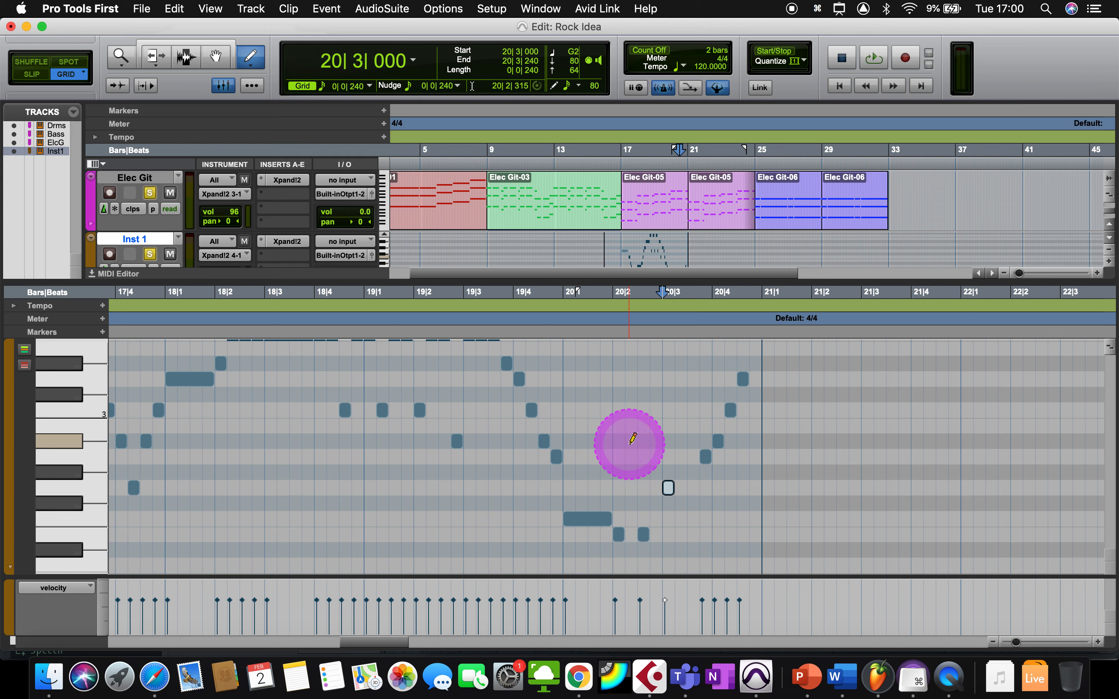
scroll(637, 499, down, 1)
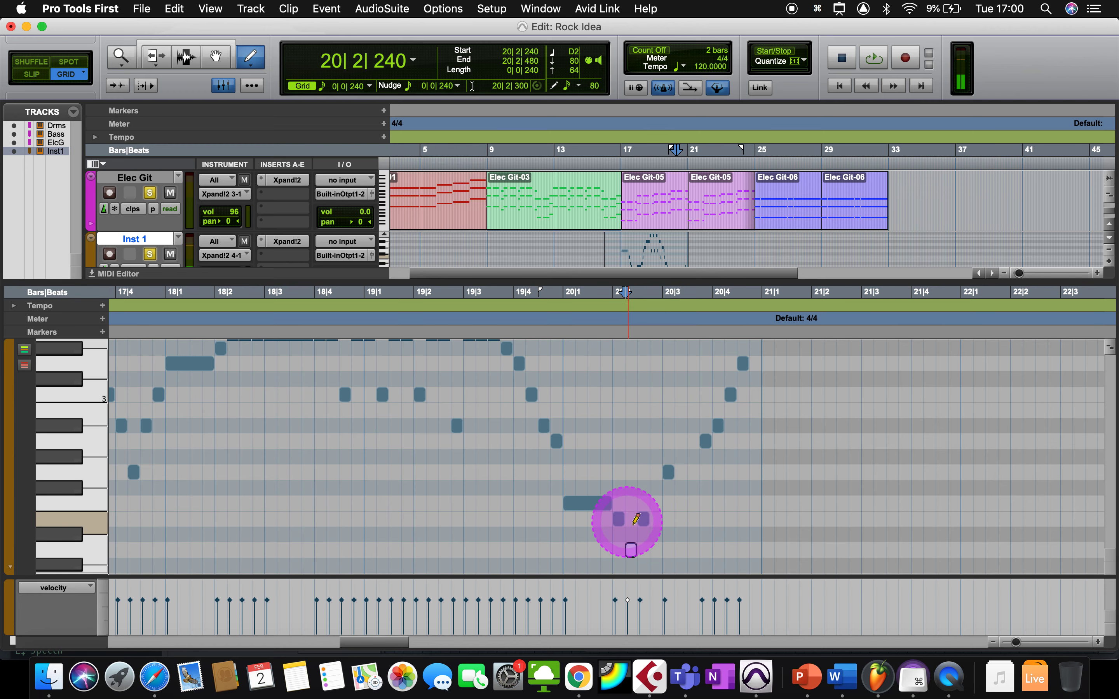
click(653, 503)
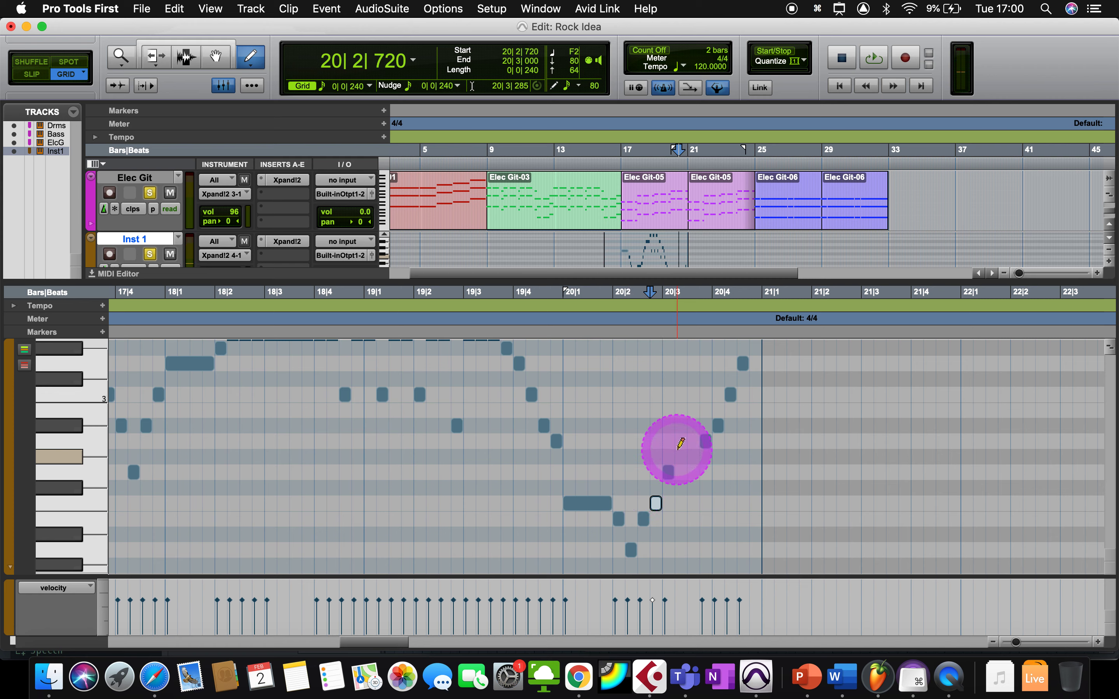
click(678, 503)
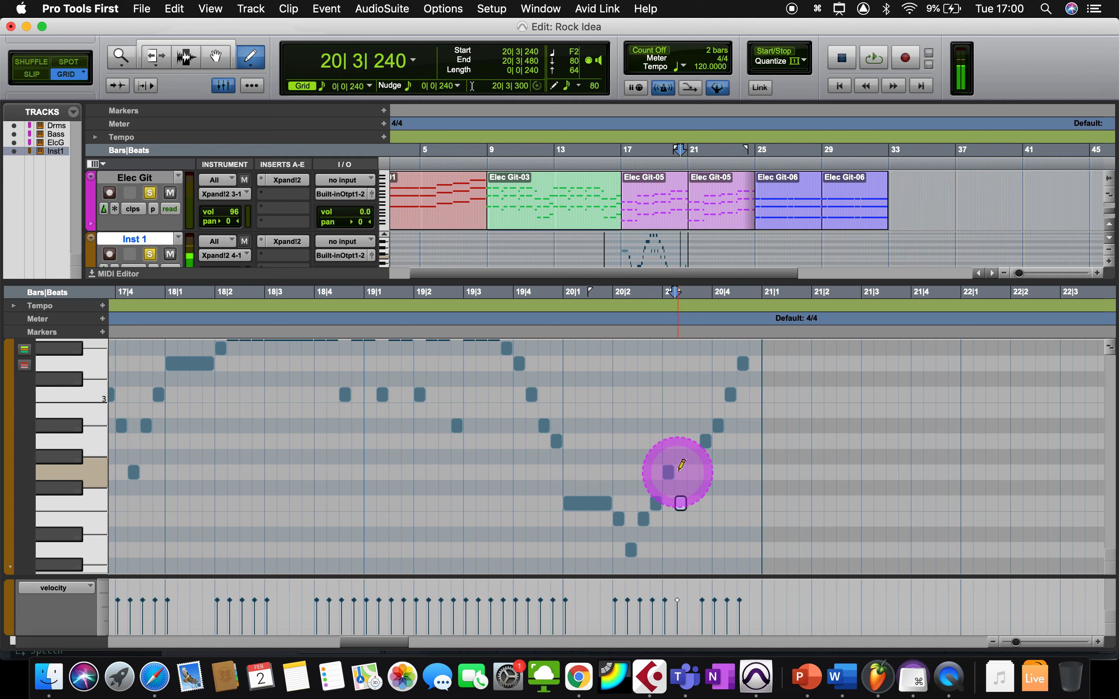
click(692, 445)
- Lower the A2 at 20|3|720 to G2, then pencil a 0|0|240 Eb3 at 20|4|720
drag(705, 442, 706, 471)
click(719, 429)
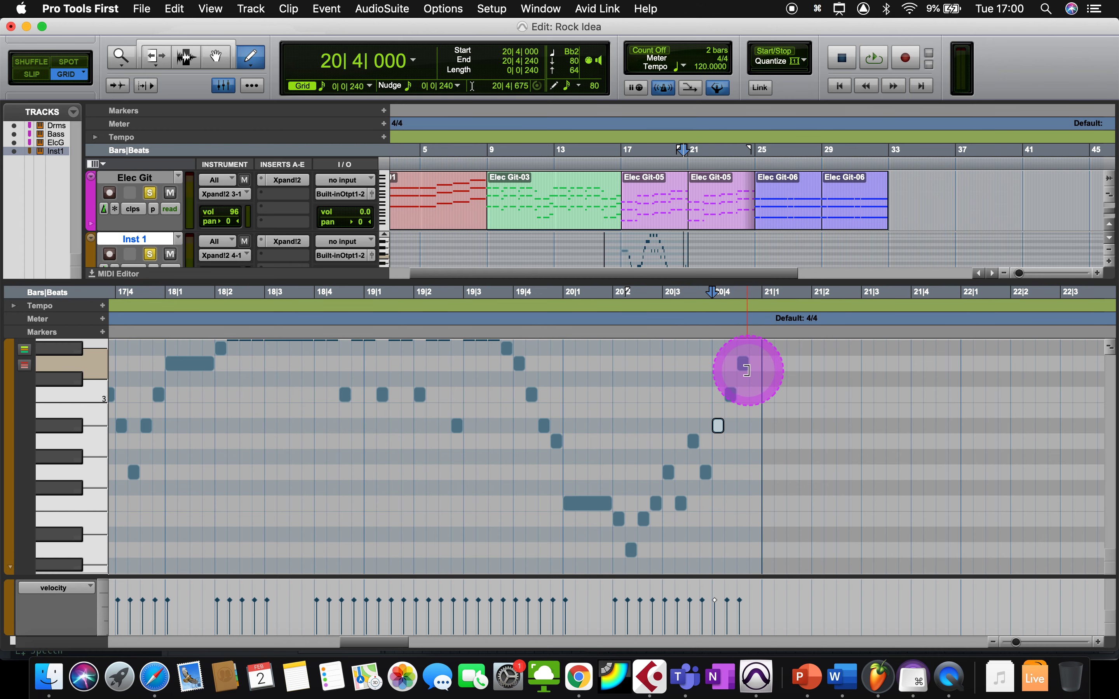
scroll(746, 370, up, 3)
scroll(746, 370, up, 4)
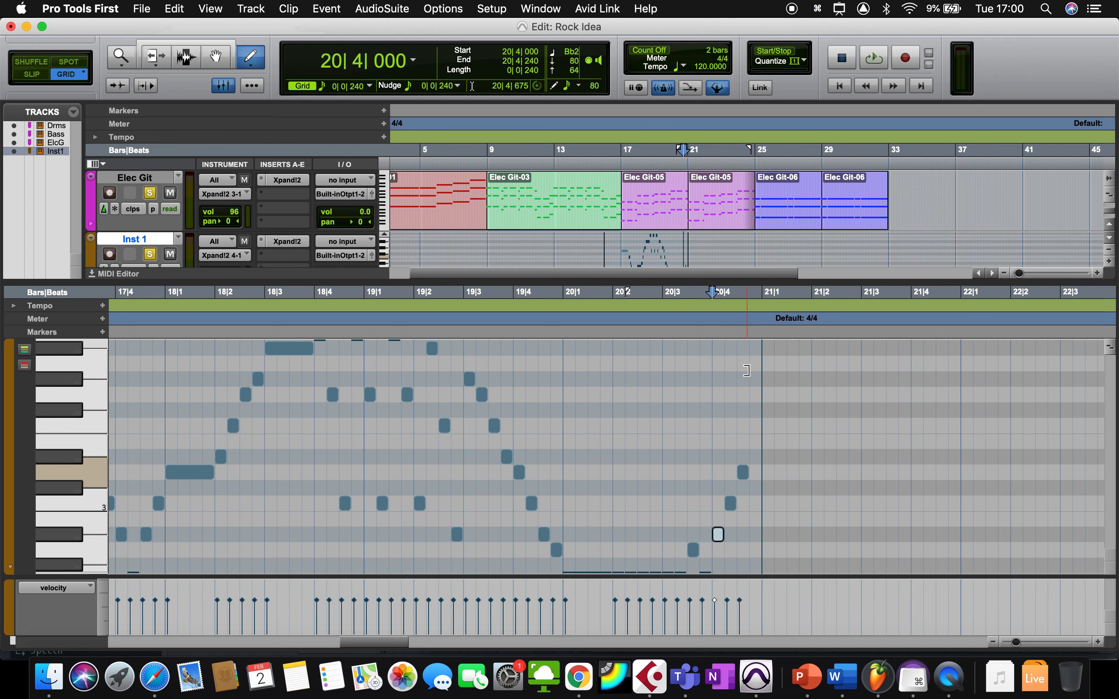
click(756, 456)
- Play the riff from 17|1|000 through bar 20
scroll(267, 393, left, 5)
scroll(267, 394, up, 3)
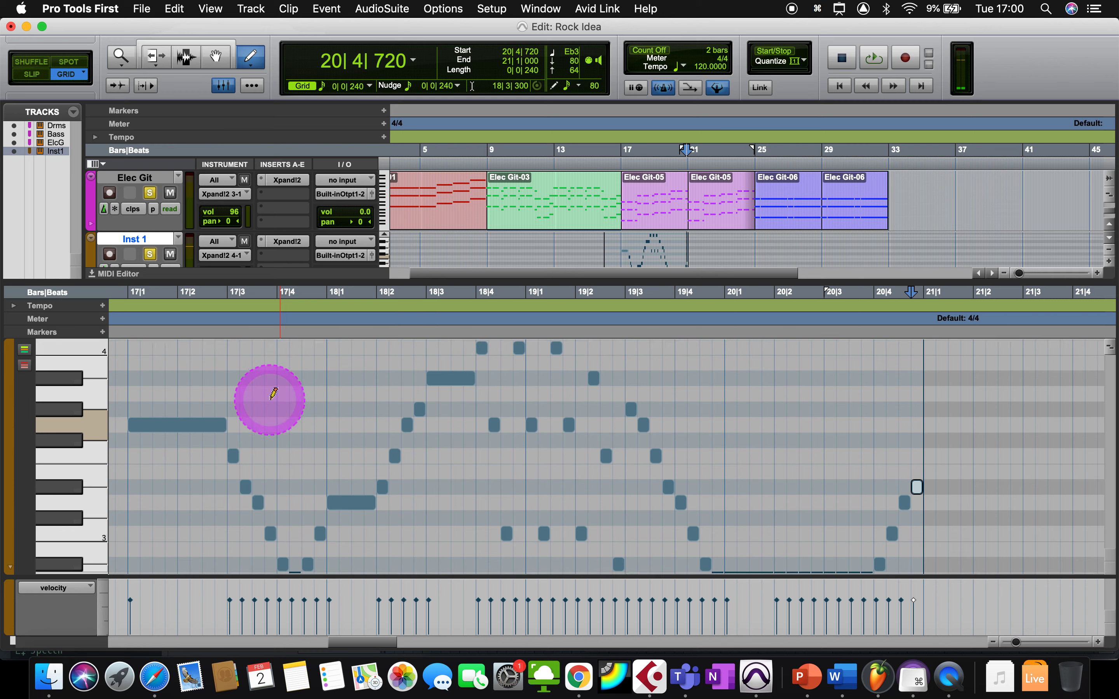
click(183, 319)
key(space)
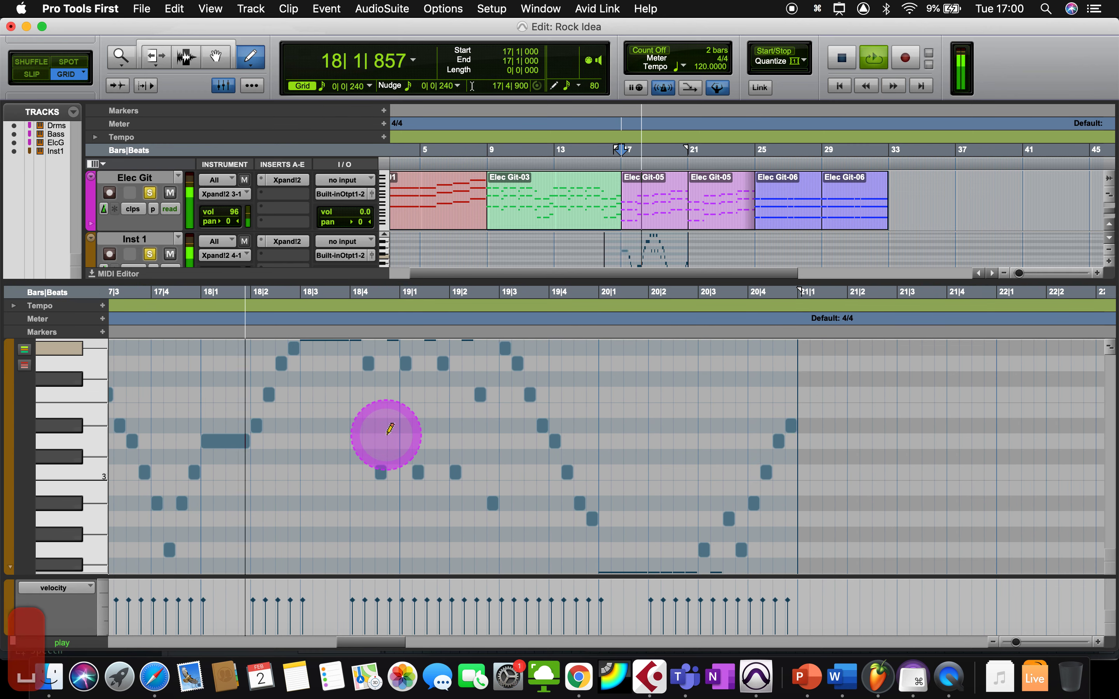
scroll(389, 429, down, 5)
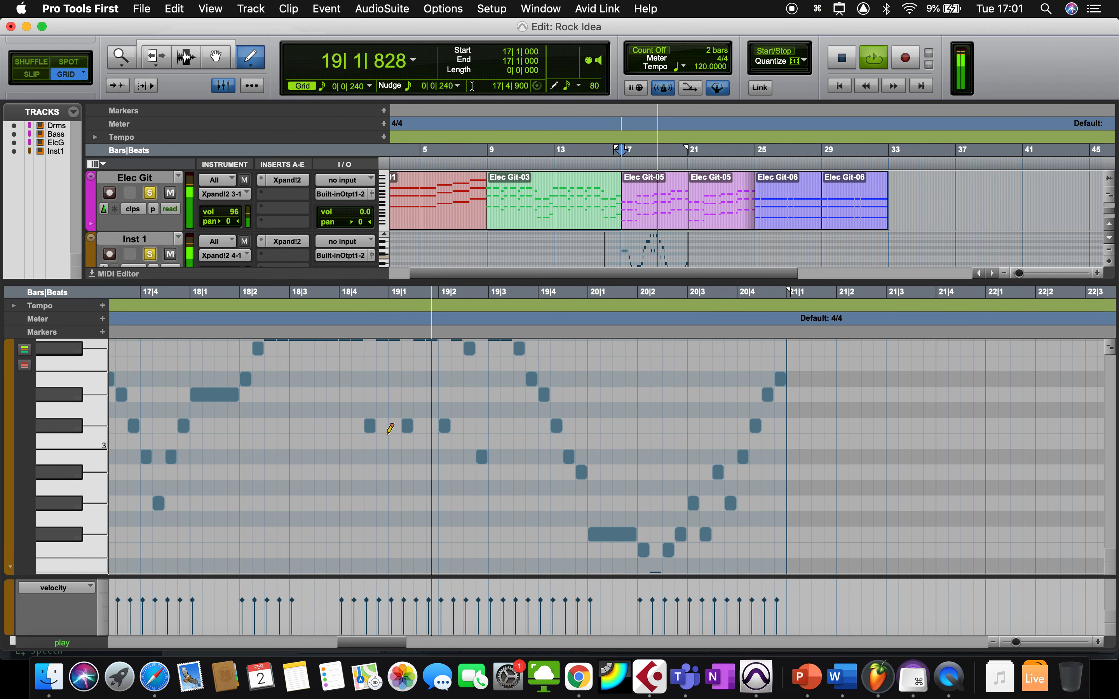
scroll(389, 429, down, 2)
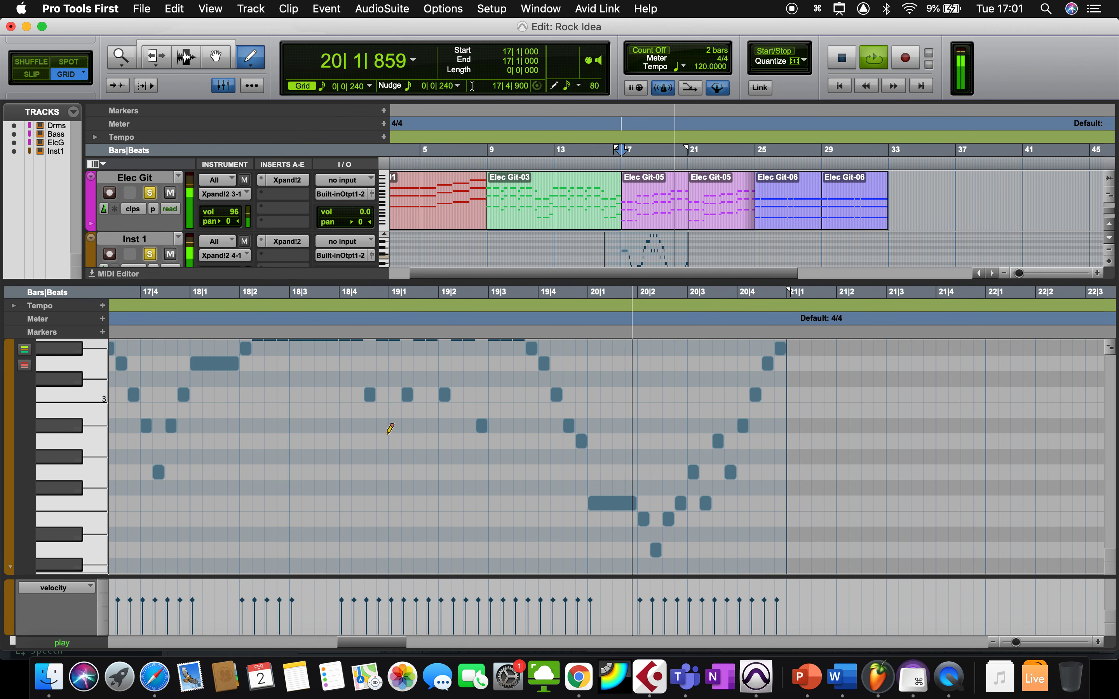
key(space)
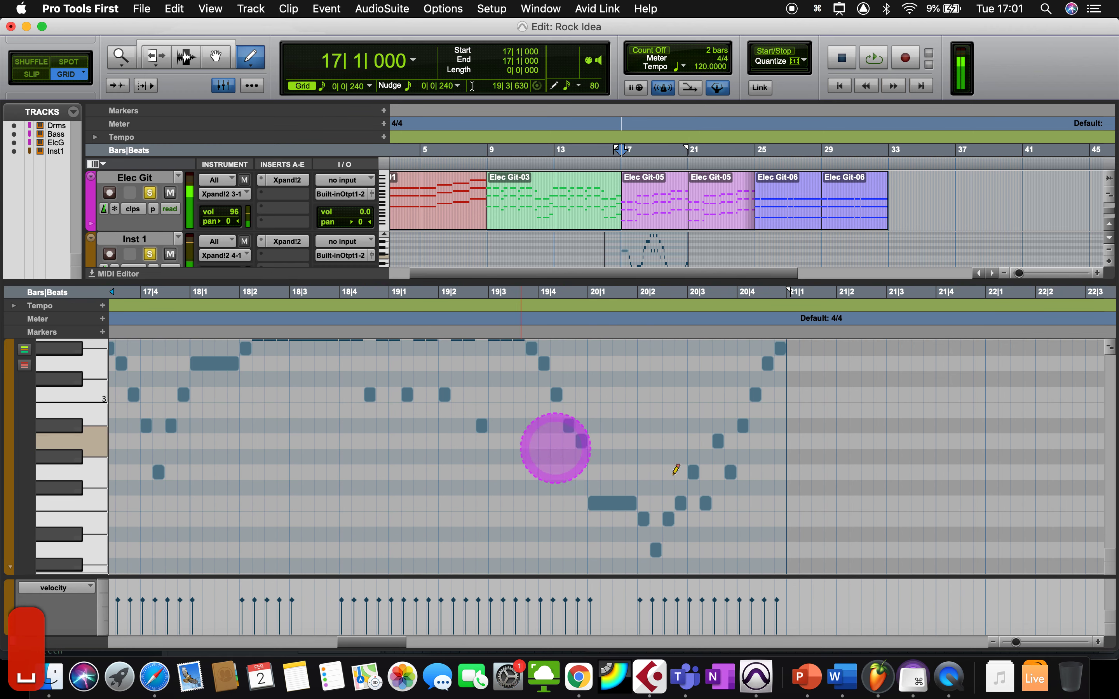
- Lower the E2 notes at 20|2|000 and 20|2|480 to Eb2
scroll(642, 515, down, 1)
scroll(642, 516, right, 1)
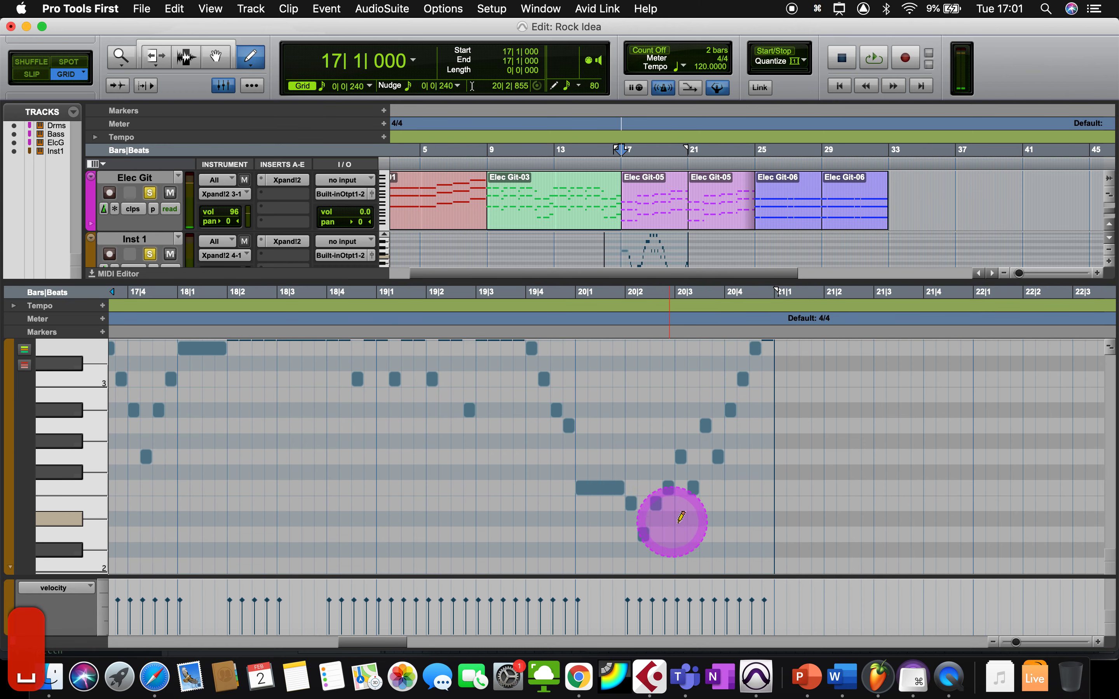
click(632, 507)
drag(633, 513, 656, 519)
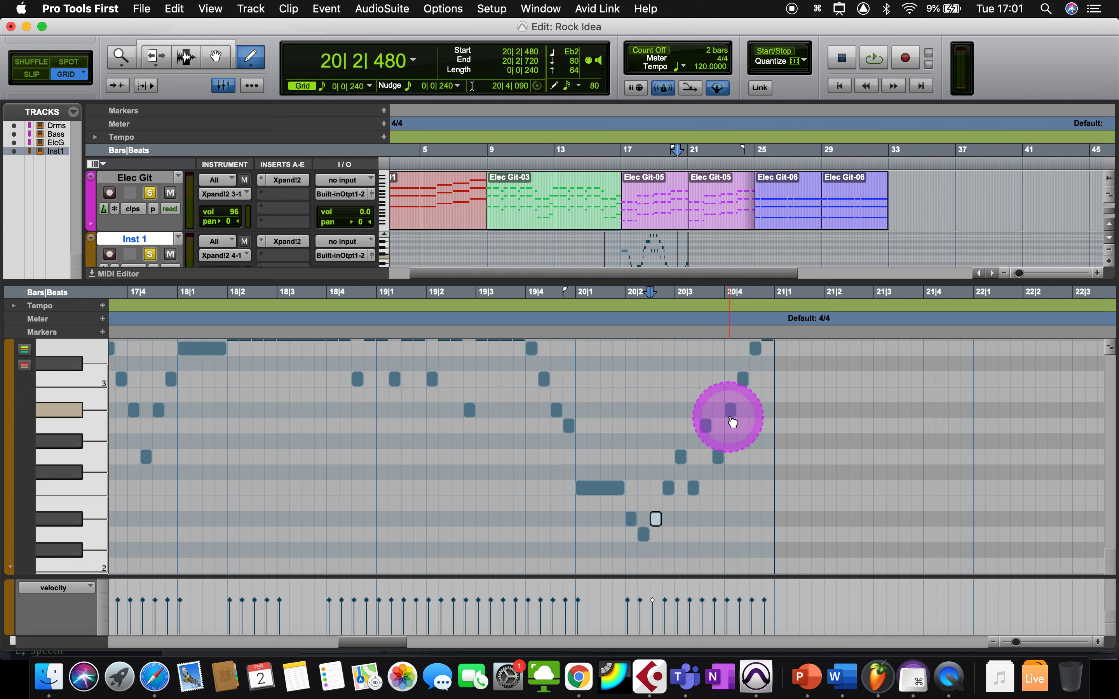
- Play the run into bar 20 and lower the A2 note at 20|3|480 to G#2
key(space)
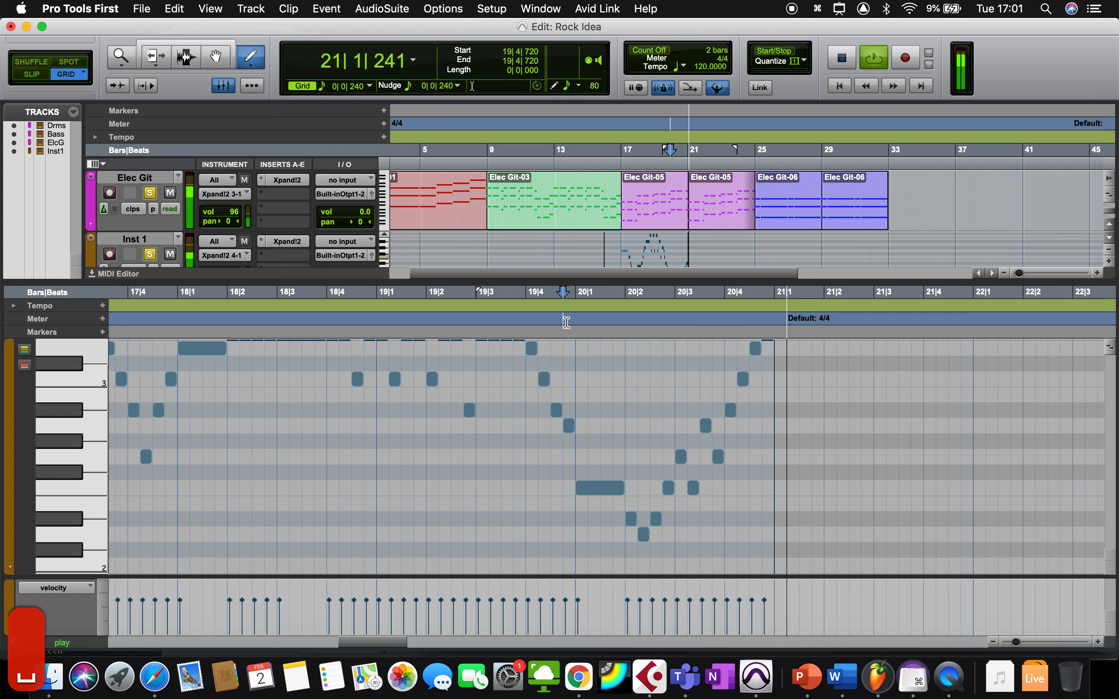
key(space)
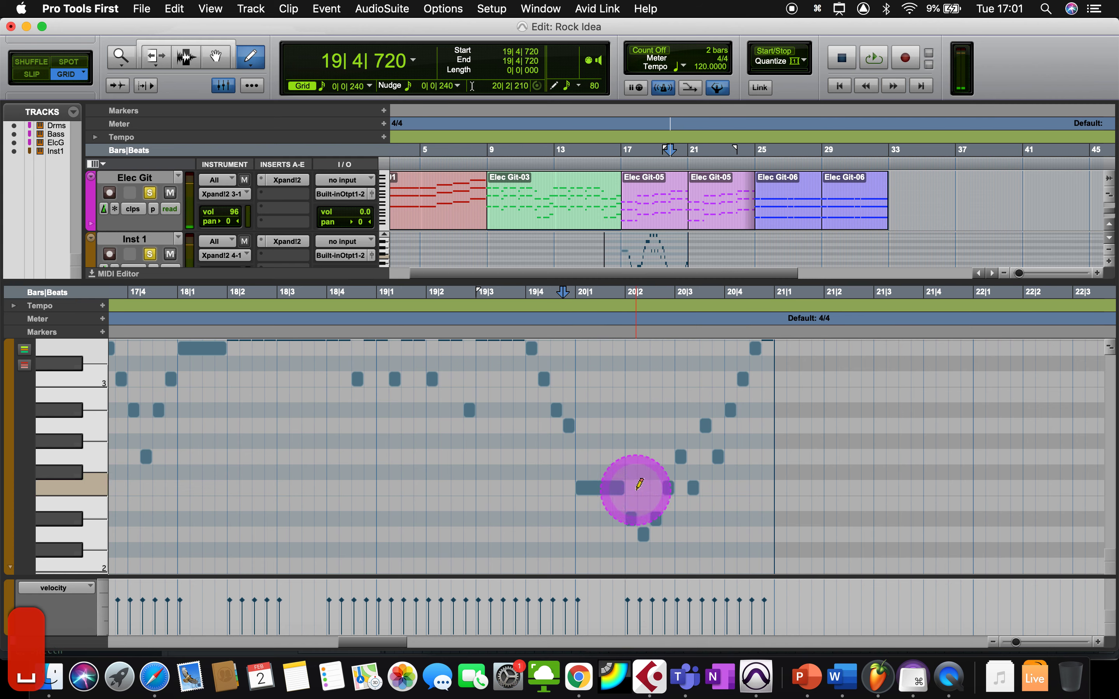
click(703, 426)
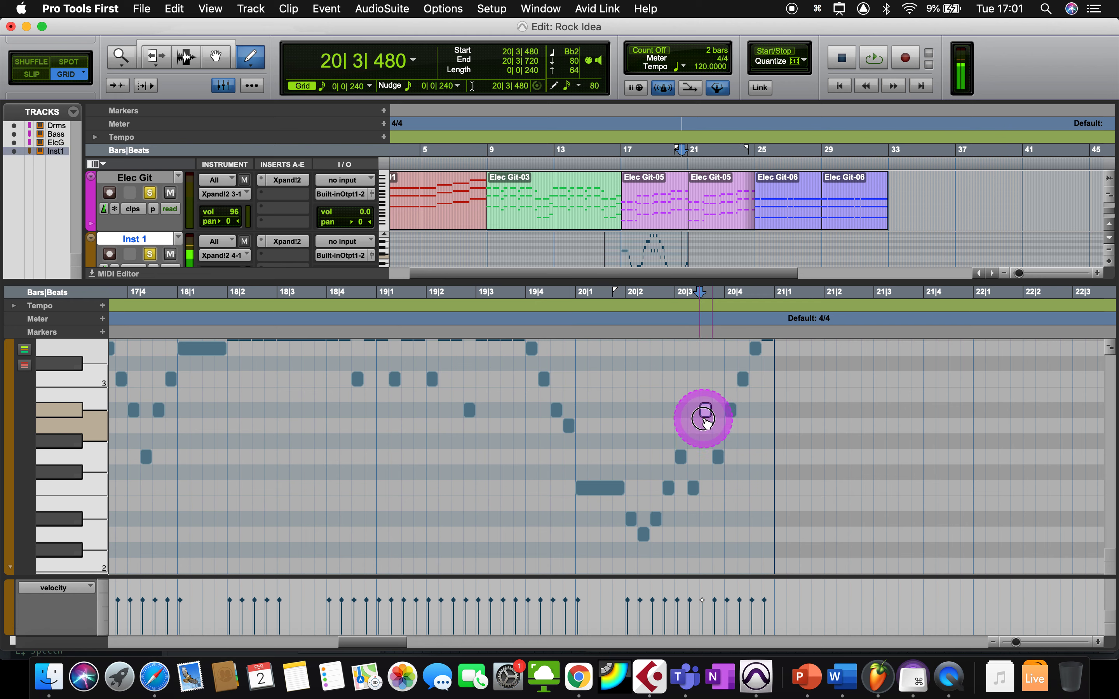
drag(705, 420, 705, 438)
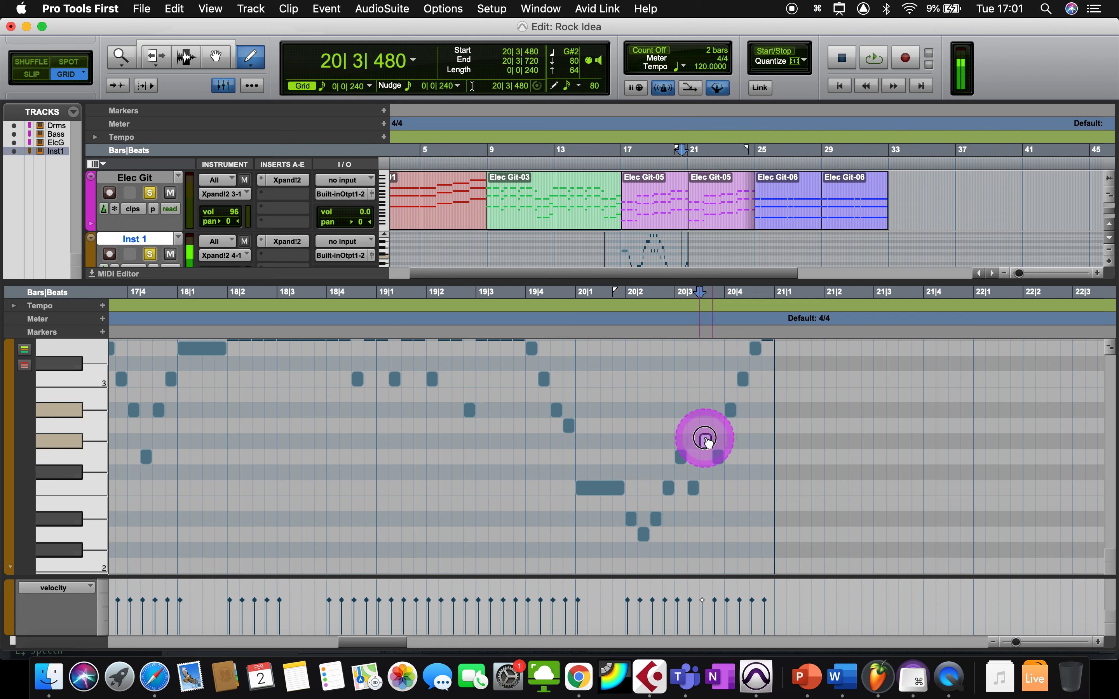
- Play the solo from 20|1|000 to check the lowered note
click(575, 323)
key(space)
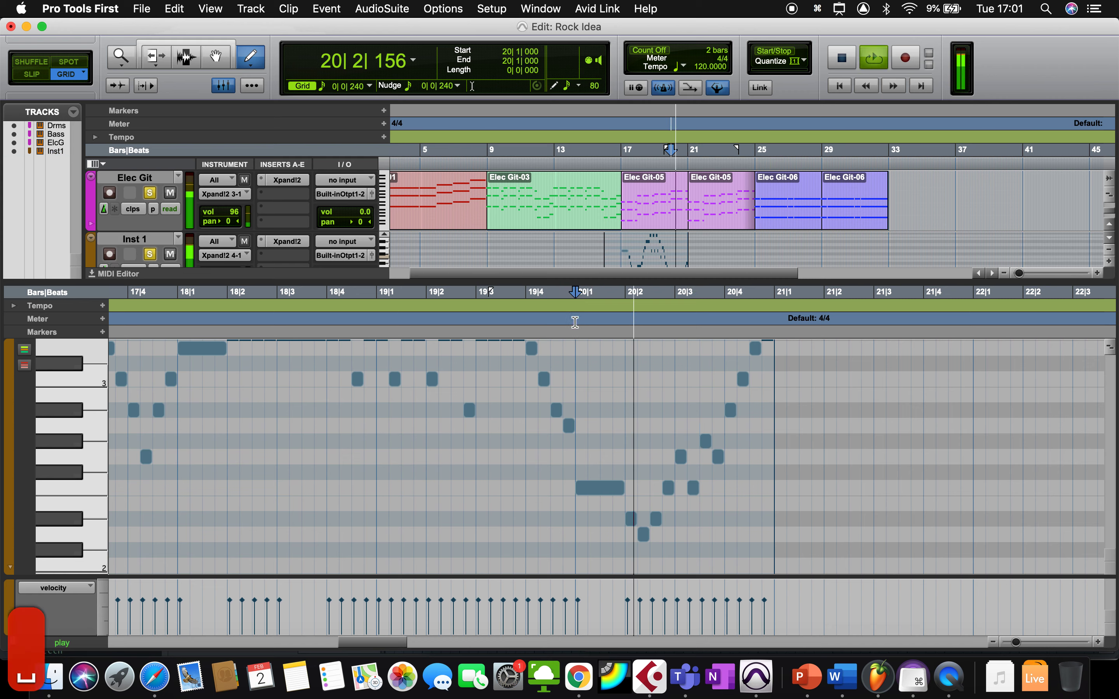
key(space)
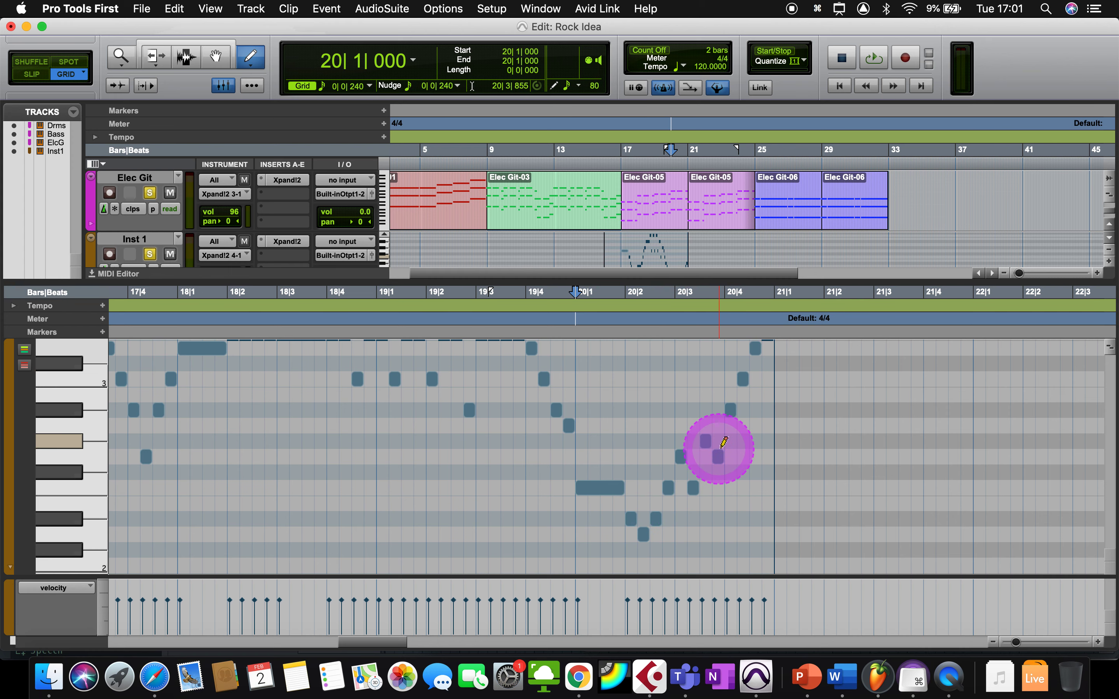
- Look over the solo's notes in bars 17 to 20 and the clips on the Drums, Bass and Elec Git tracks
scroll(584, 447, up, 1)
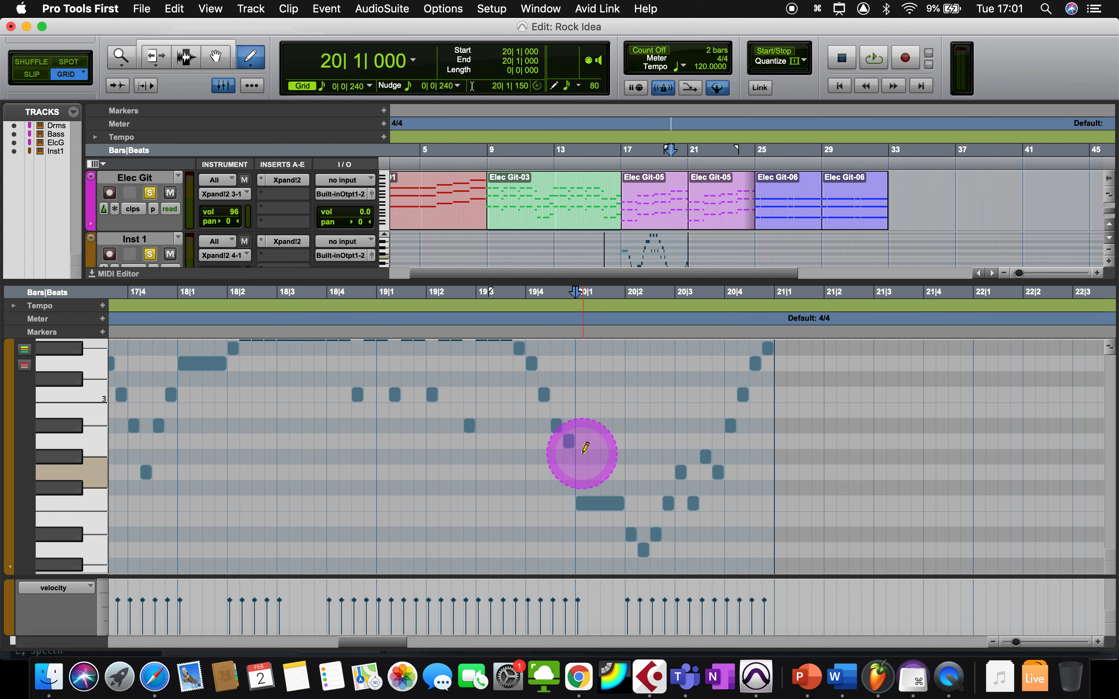
scroll(584, 447, up, 1)
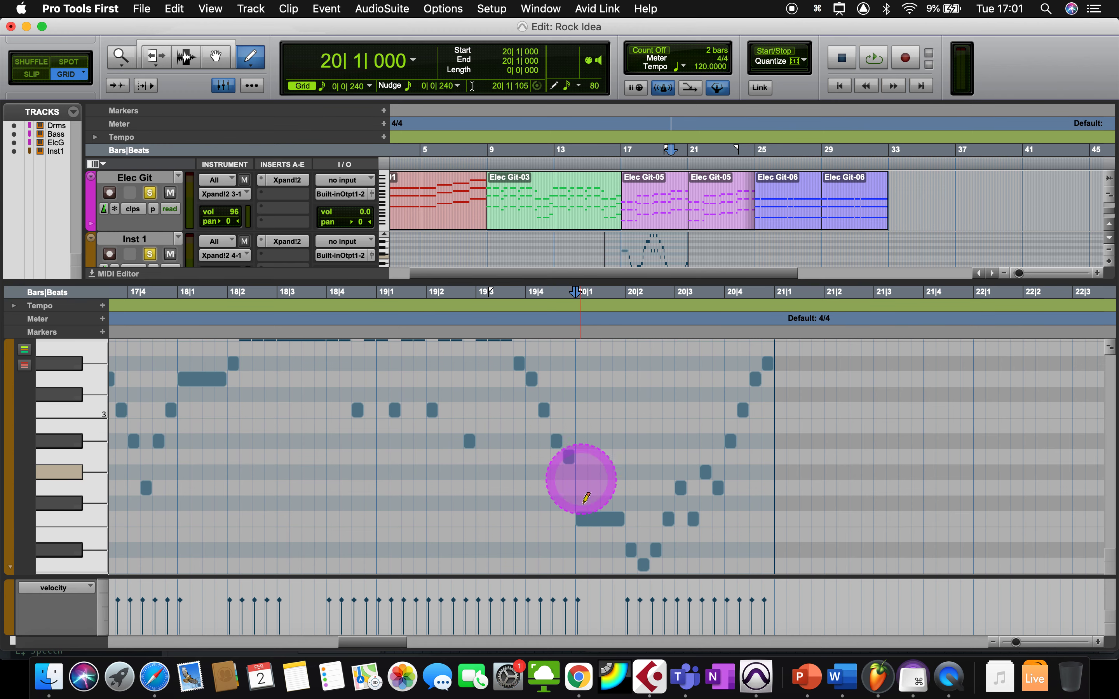
scroll(383, 460, up, 6)
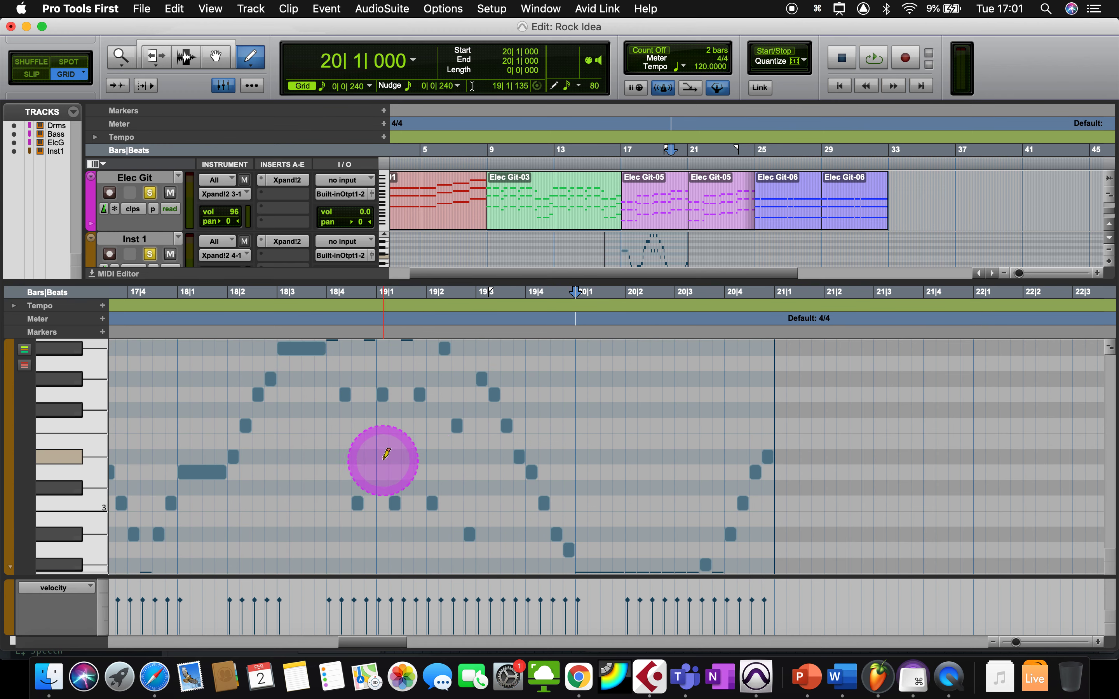
scroll(485, 439, down, 9)
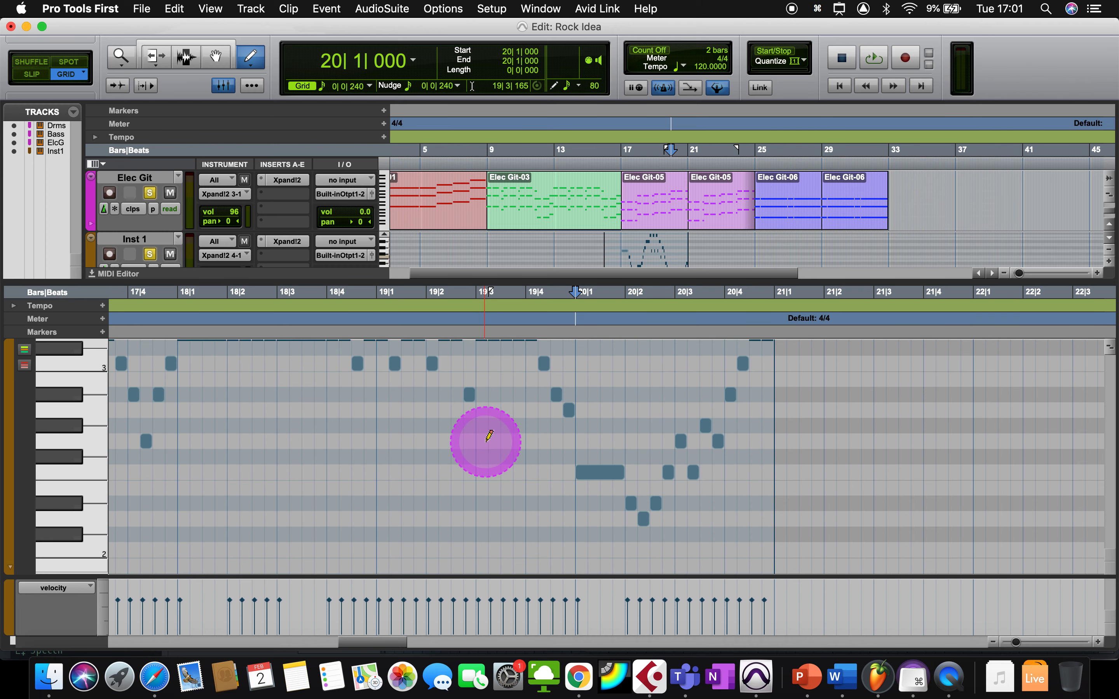
scroll(550, 448, up, 10)
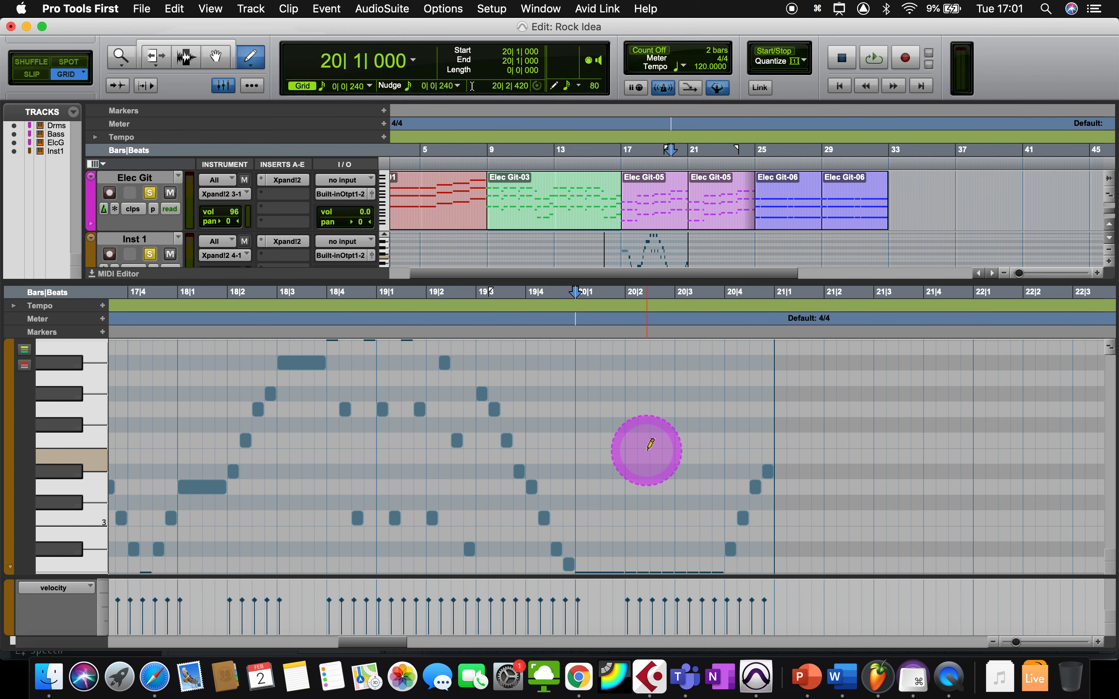
scroll(389, 444, up, 2)
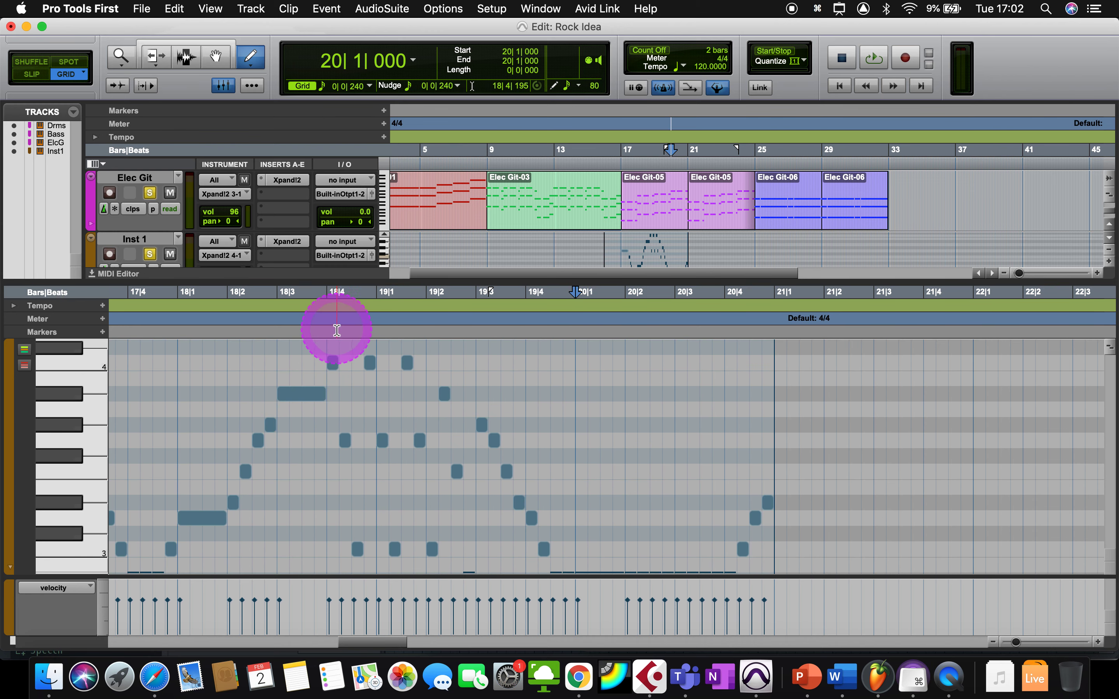
scroll(363, 448, left, 5)
scroll(363, 448, down, 3)
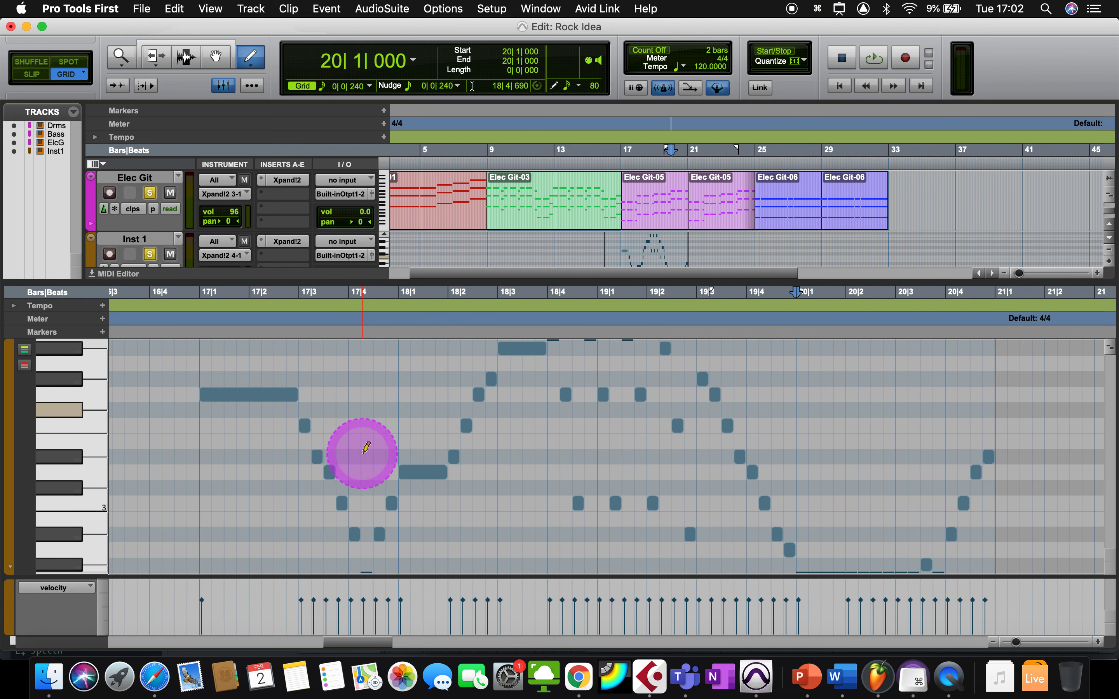
scroll(363, 450, left, 2)
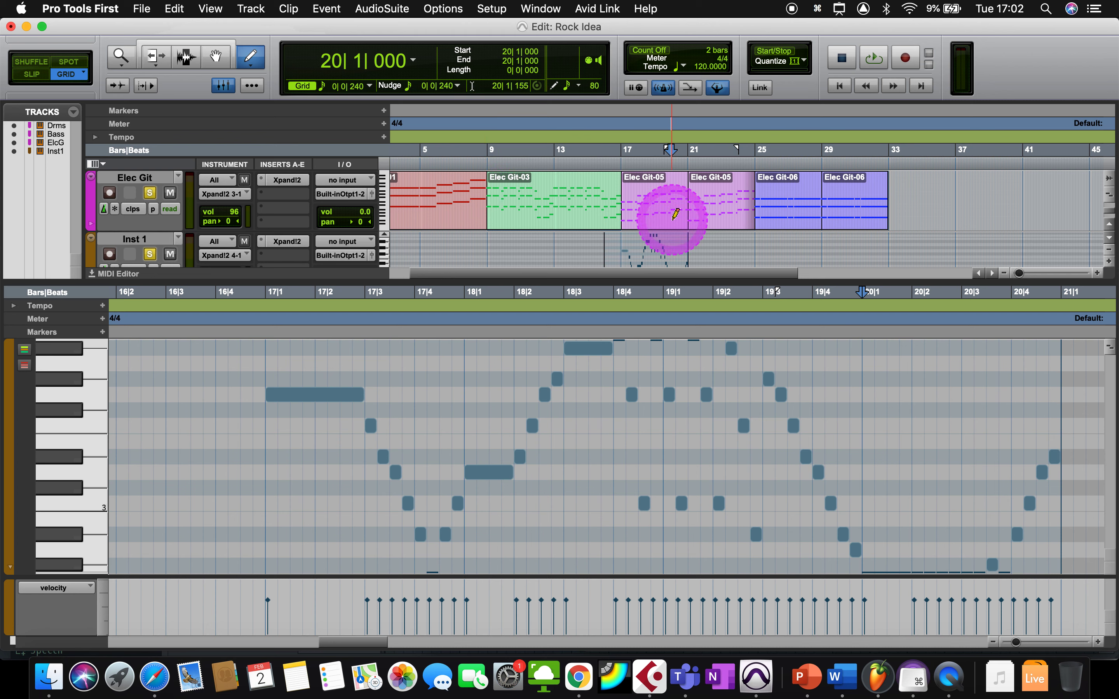
scroll(676, 214, right, 5)
scroll(676, 214, up, 2)
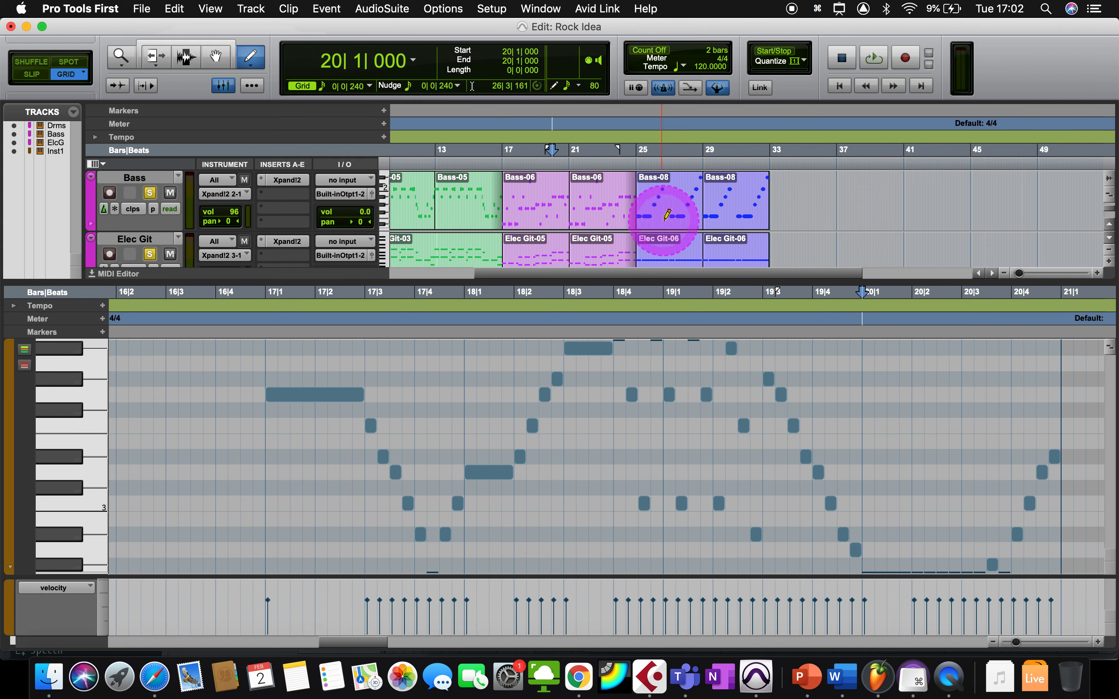
scroll(561, 195, up, 2)
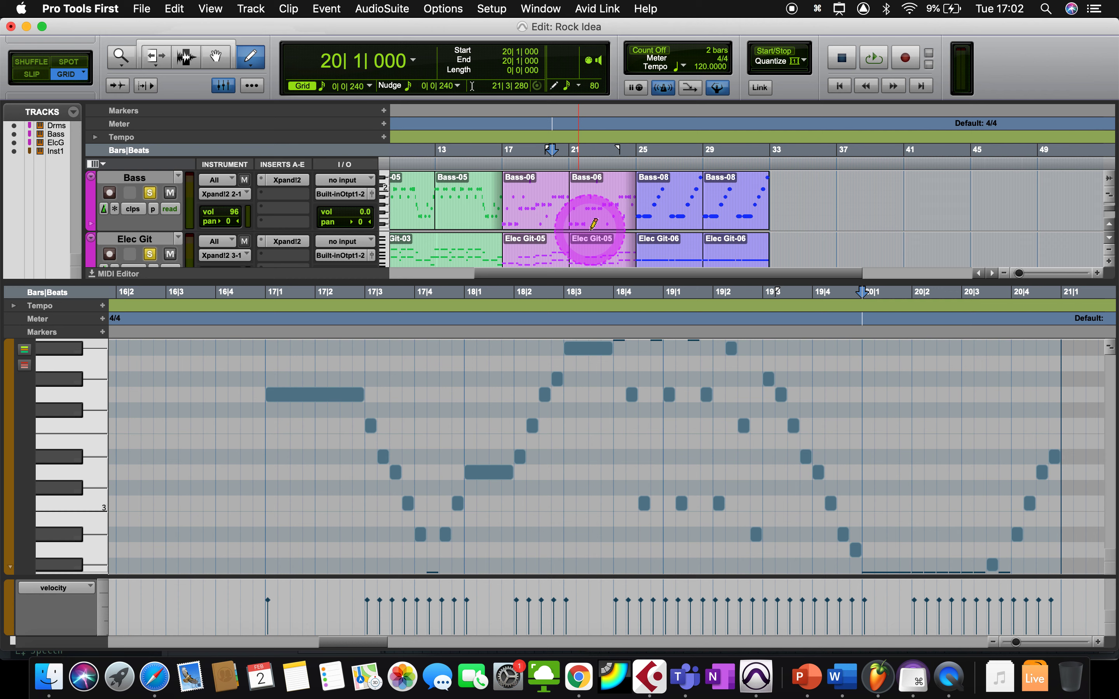
scroll(676, 236, down, 5)
scroll(676, 236, up, 5)
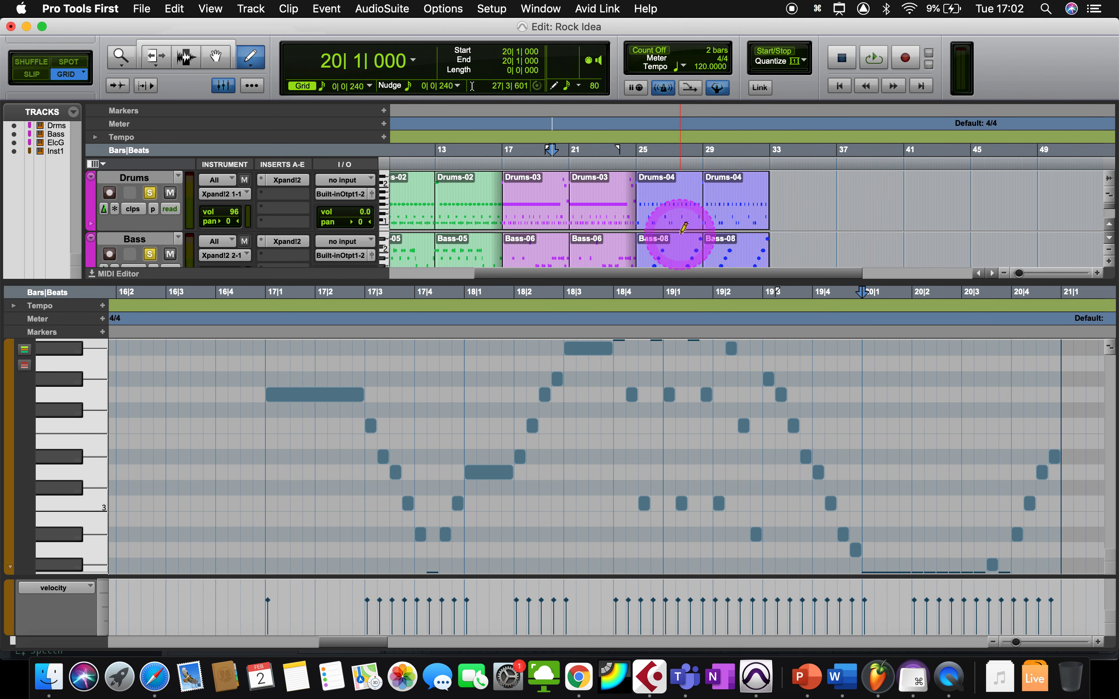
- Duplicate the Bass-08 clip at bar 29 to bar 33, and delete the copy
click(215, 56)
click(704, 257)
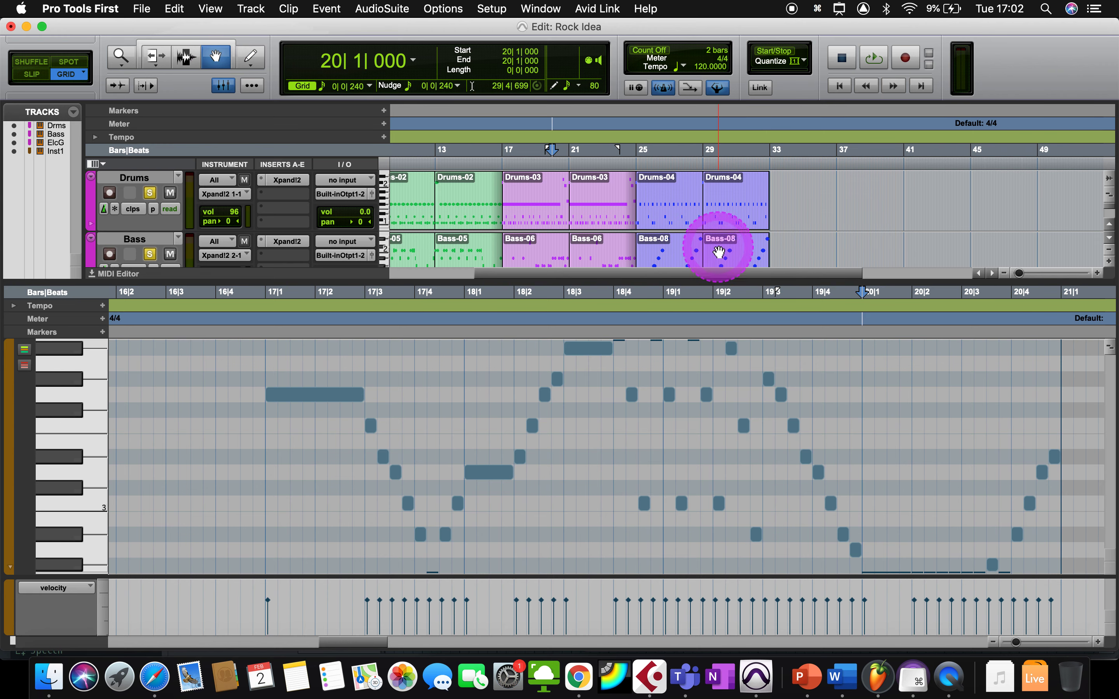
double_click(718, 253)
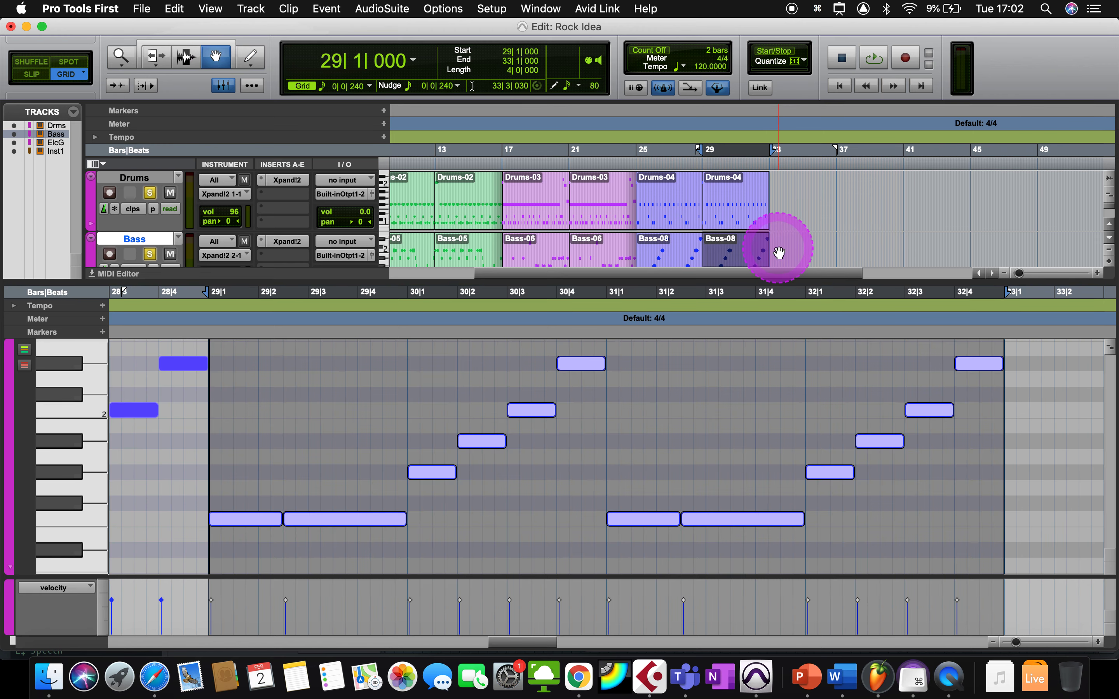
key(super+d)
scroll(786, 238, down, 3)
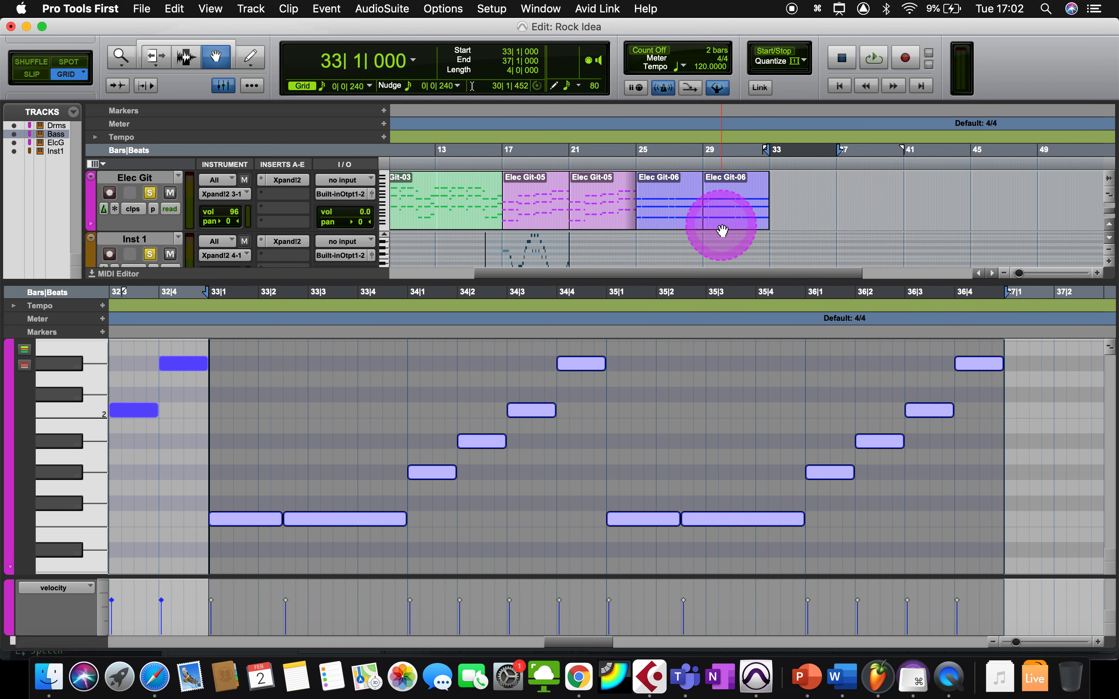
scroll(727, 210, up, 3)
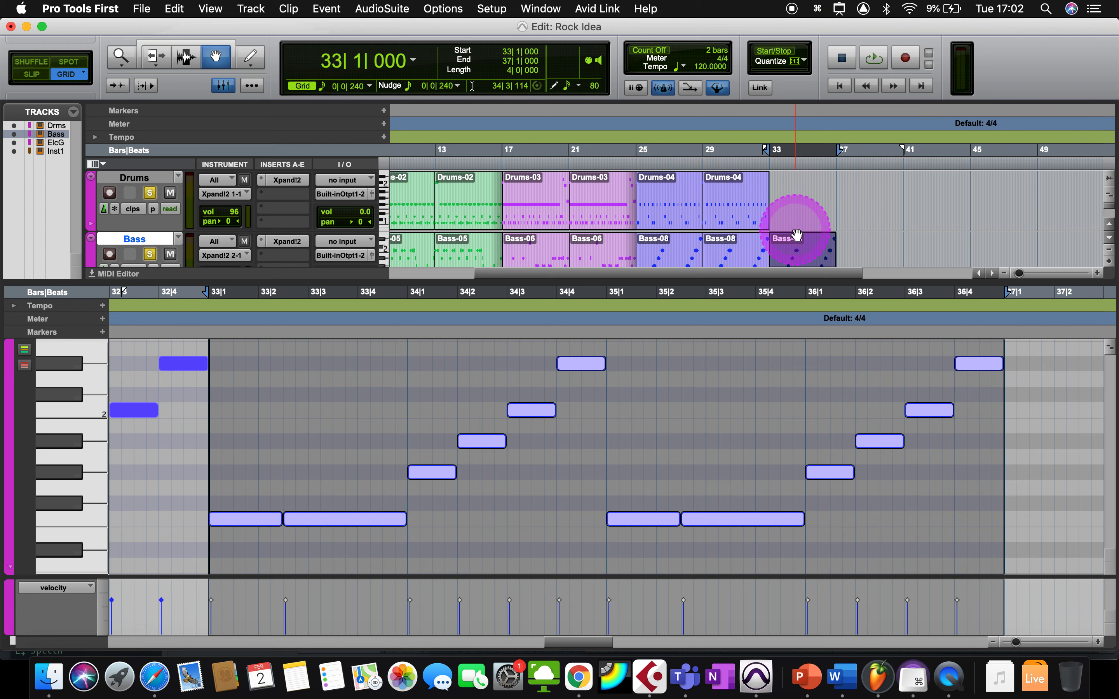
key(BackSpace)
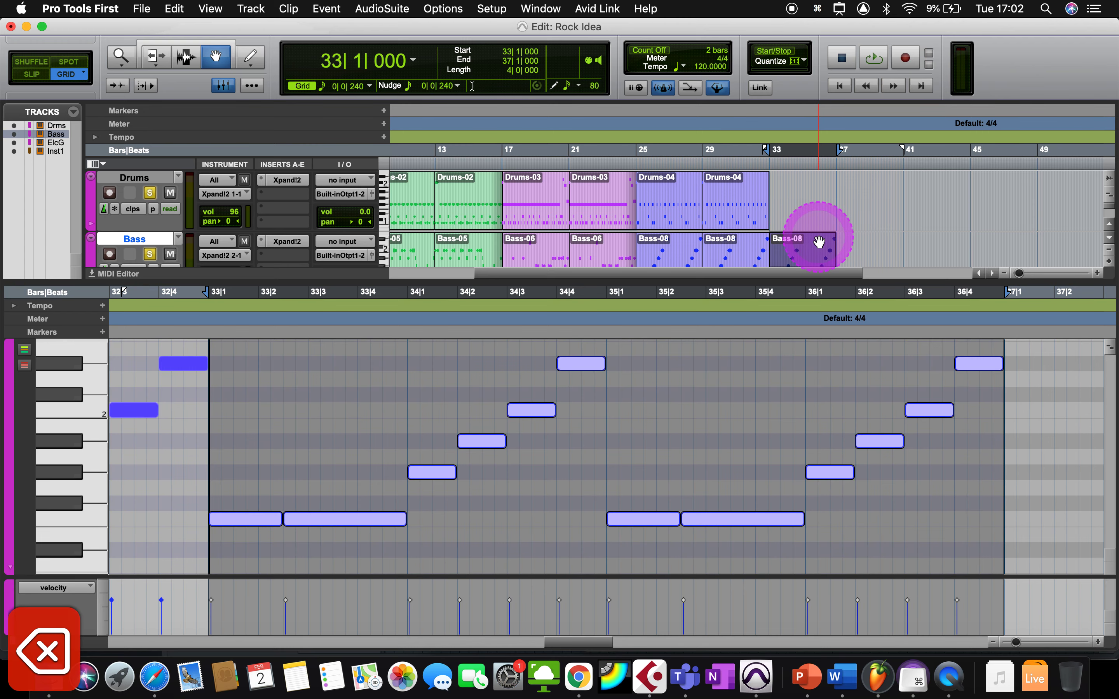
- Select the Bass-08 clip at bar 29 and look over the arrangement's tracks back to bar 1
click(726, 247)
scroll(726, 247, down, 3)
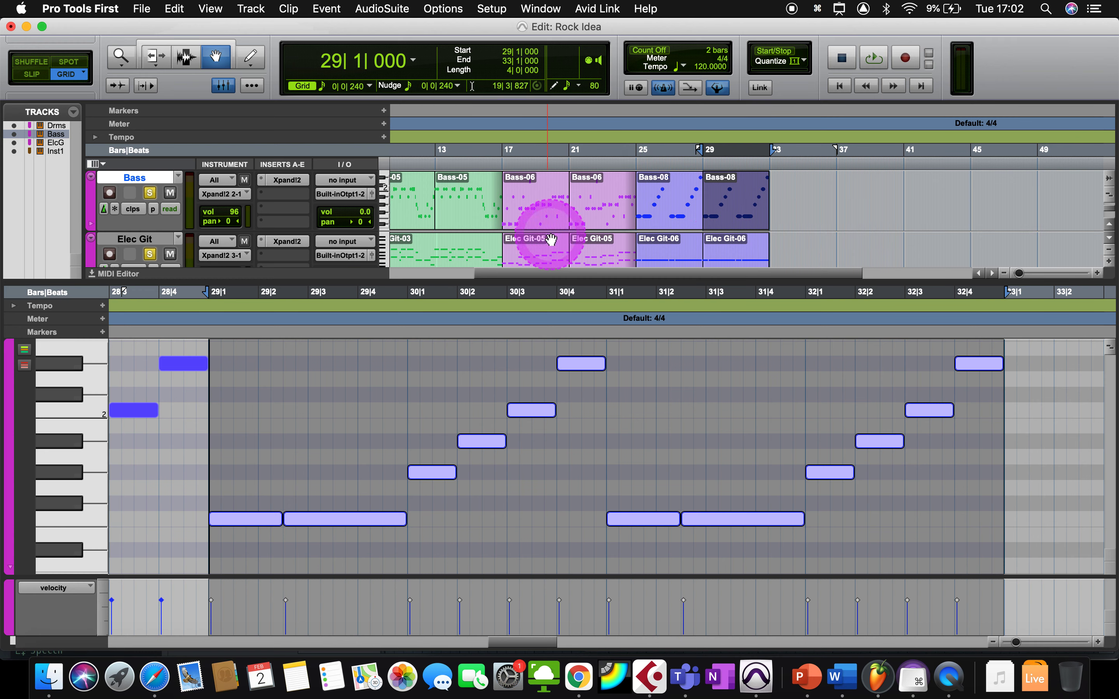
scroll(545, 238, up, 3)
scroll(548, 238, left, 5)
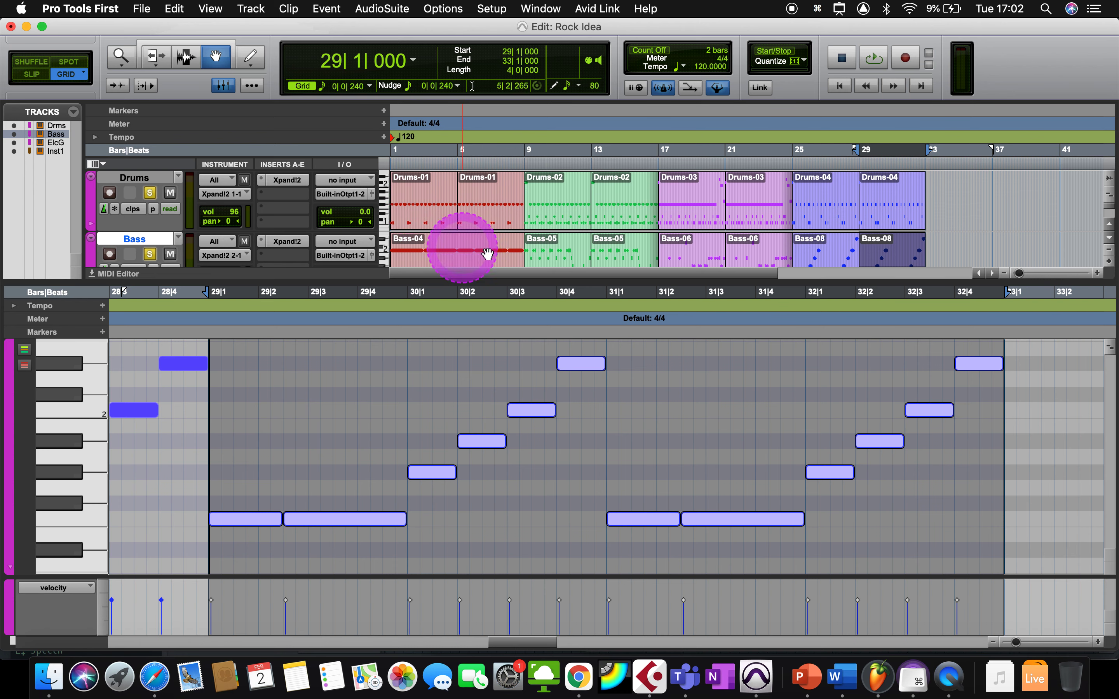
scroll(429, 254, down, 5)
scroll(429, 256, up, 5)
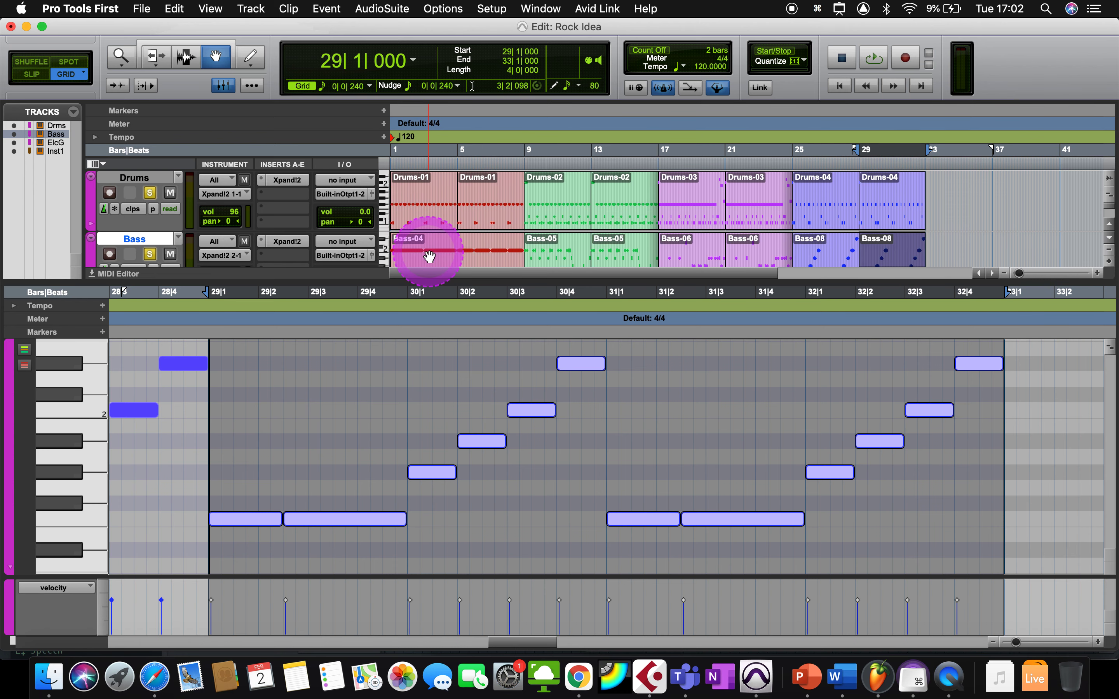